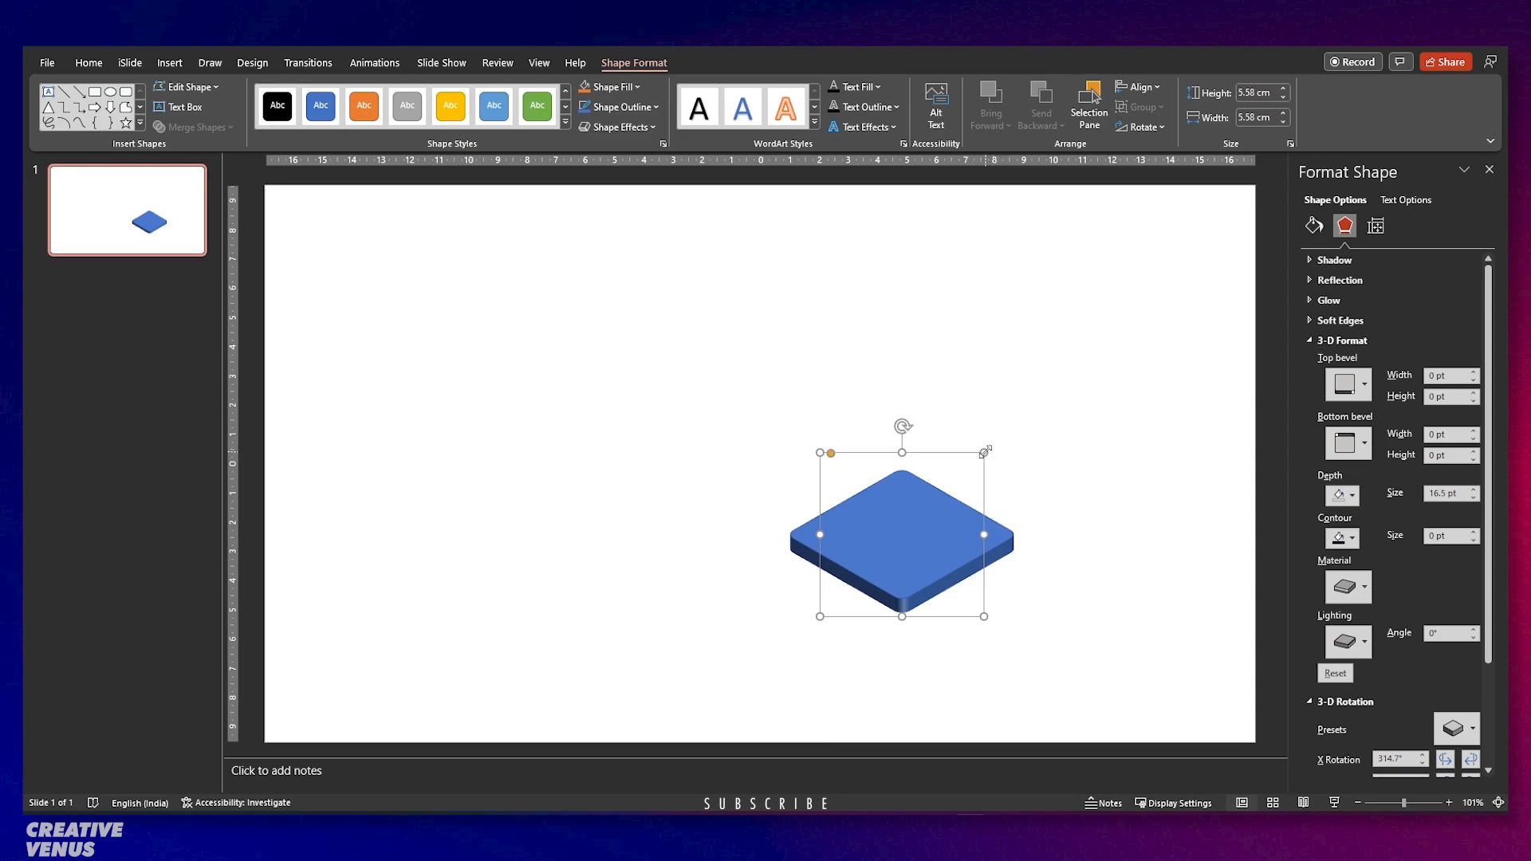
Enlarge the isometric blue block to about 8 cm square and position it in the right half of the slide.
drag(1035, 420, 1050, 552)
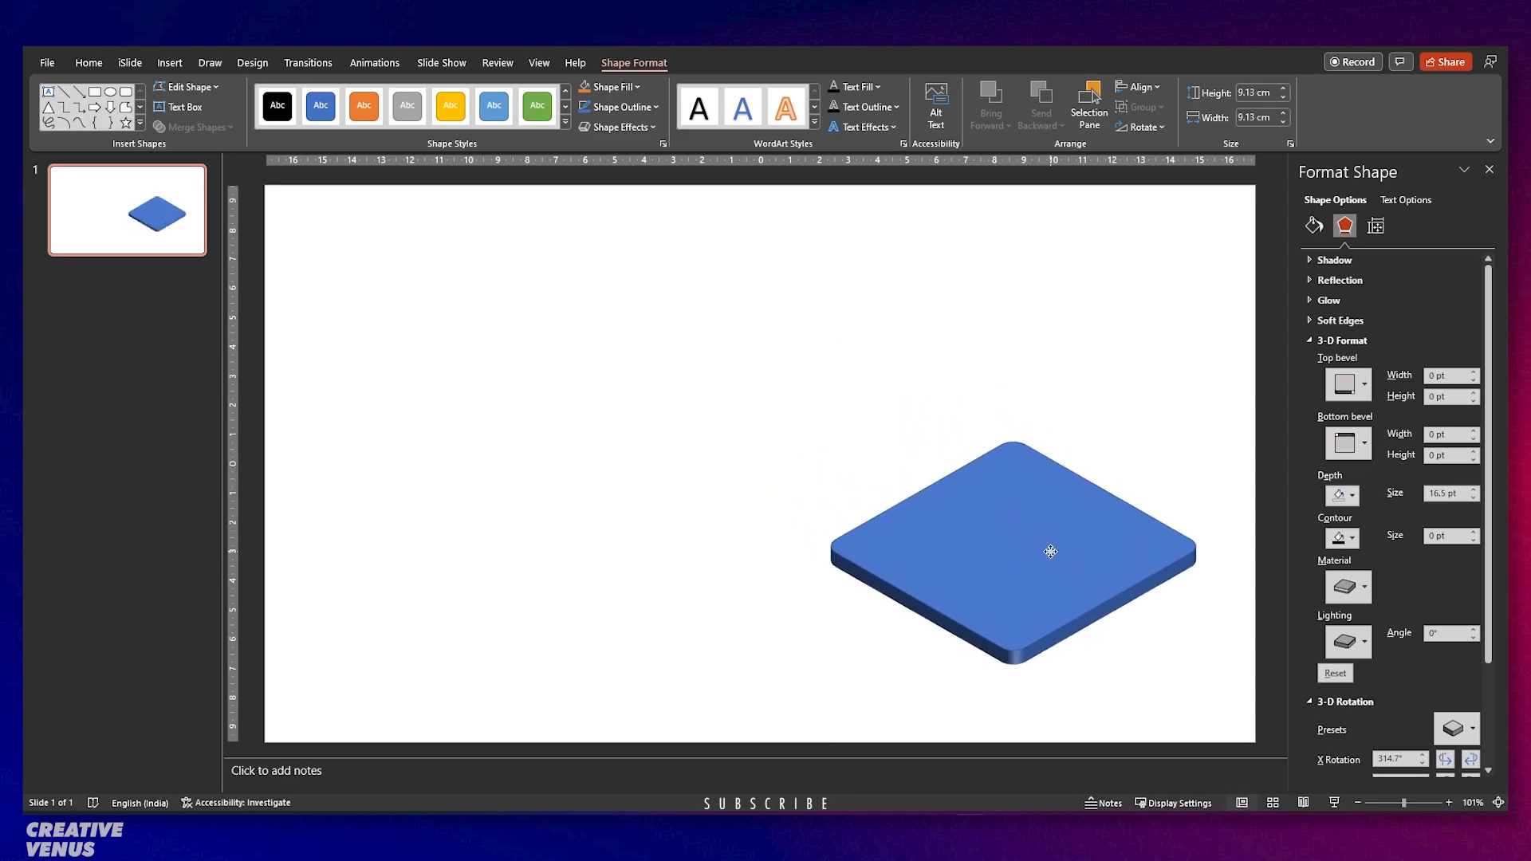
drag(1141, 413, 1114, 446)
drag(1041, 544, 1042, 503)
Remove the block's outline and switch its fill to a gradient.
click(1320, 227)
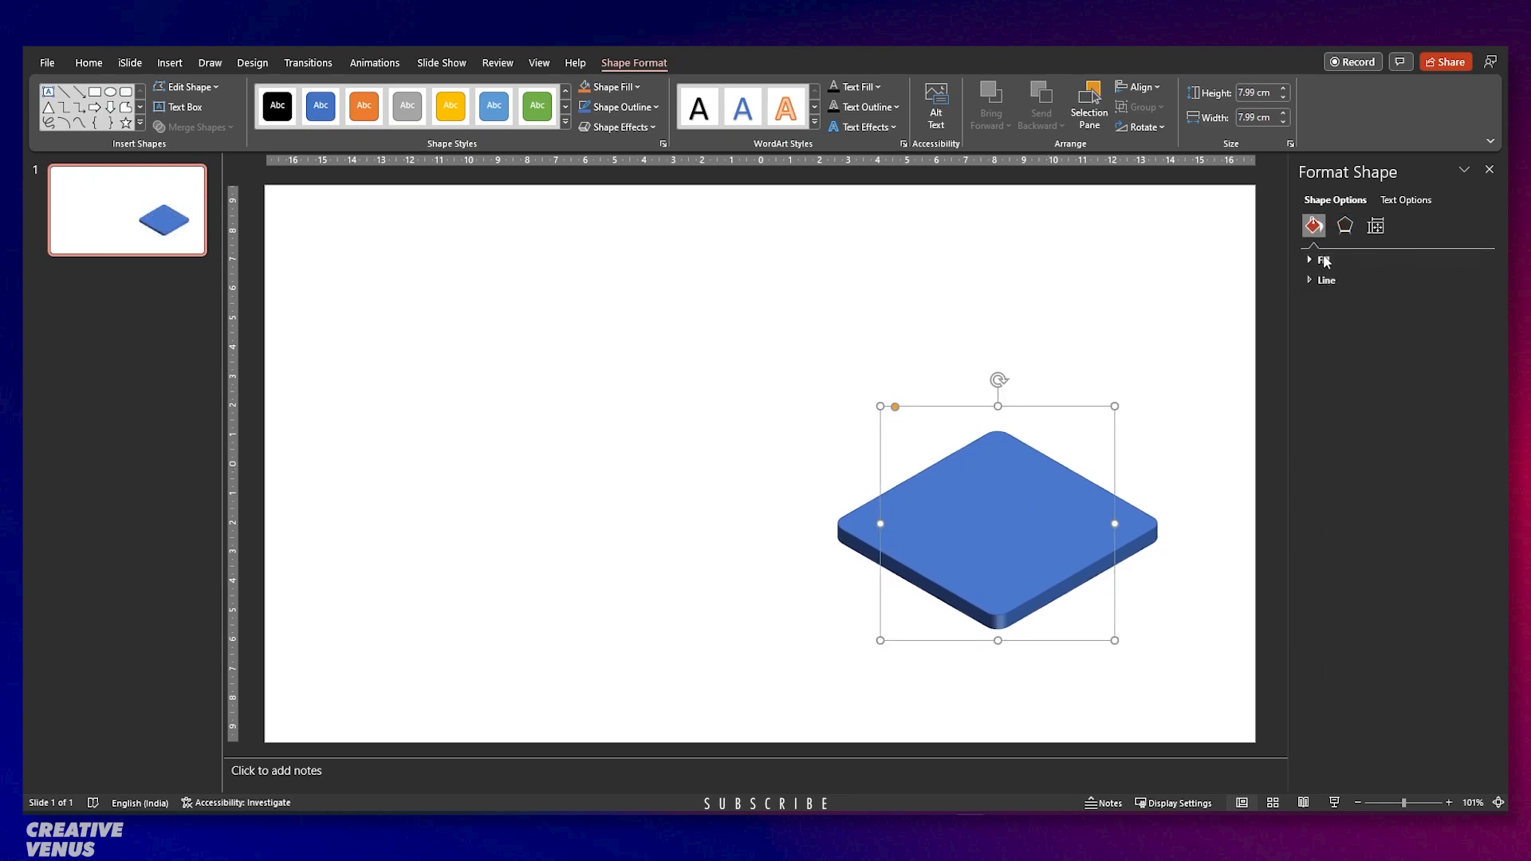
click(1323, 260)
click(1326, 451)
click(1344, 477)
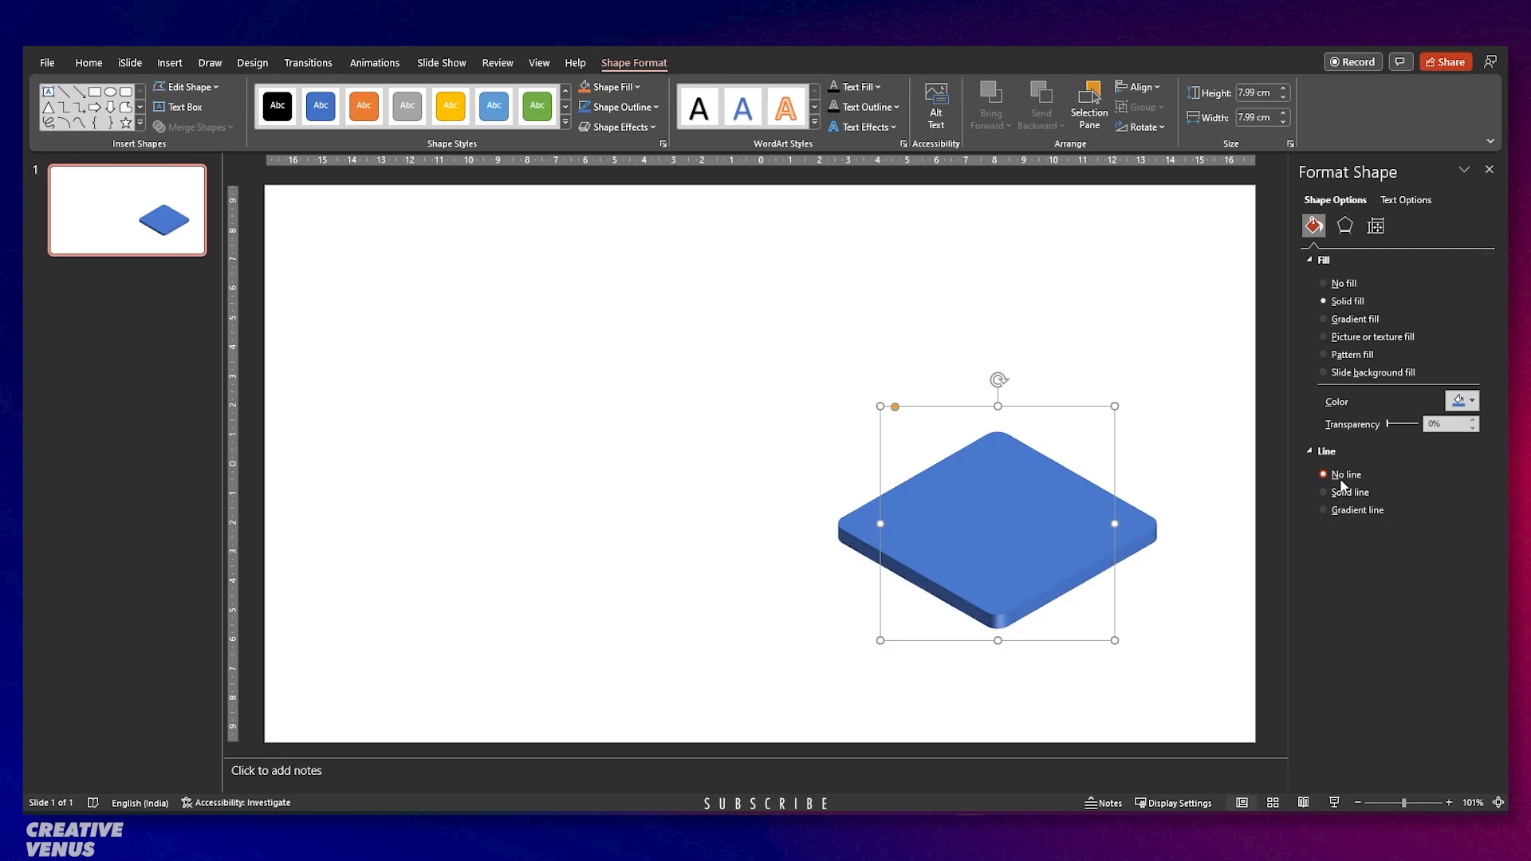
click(1344, 322)
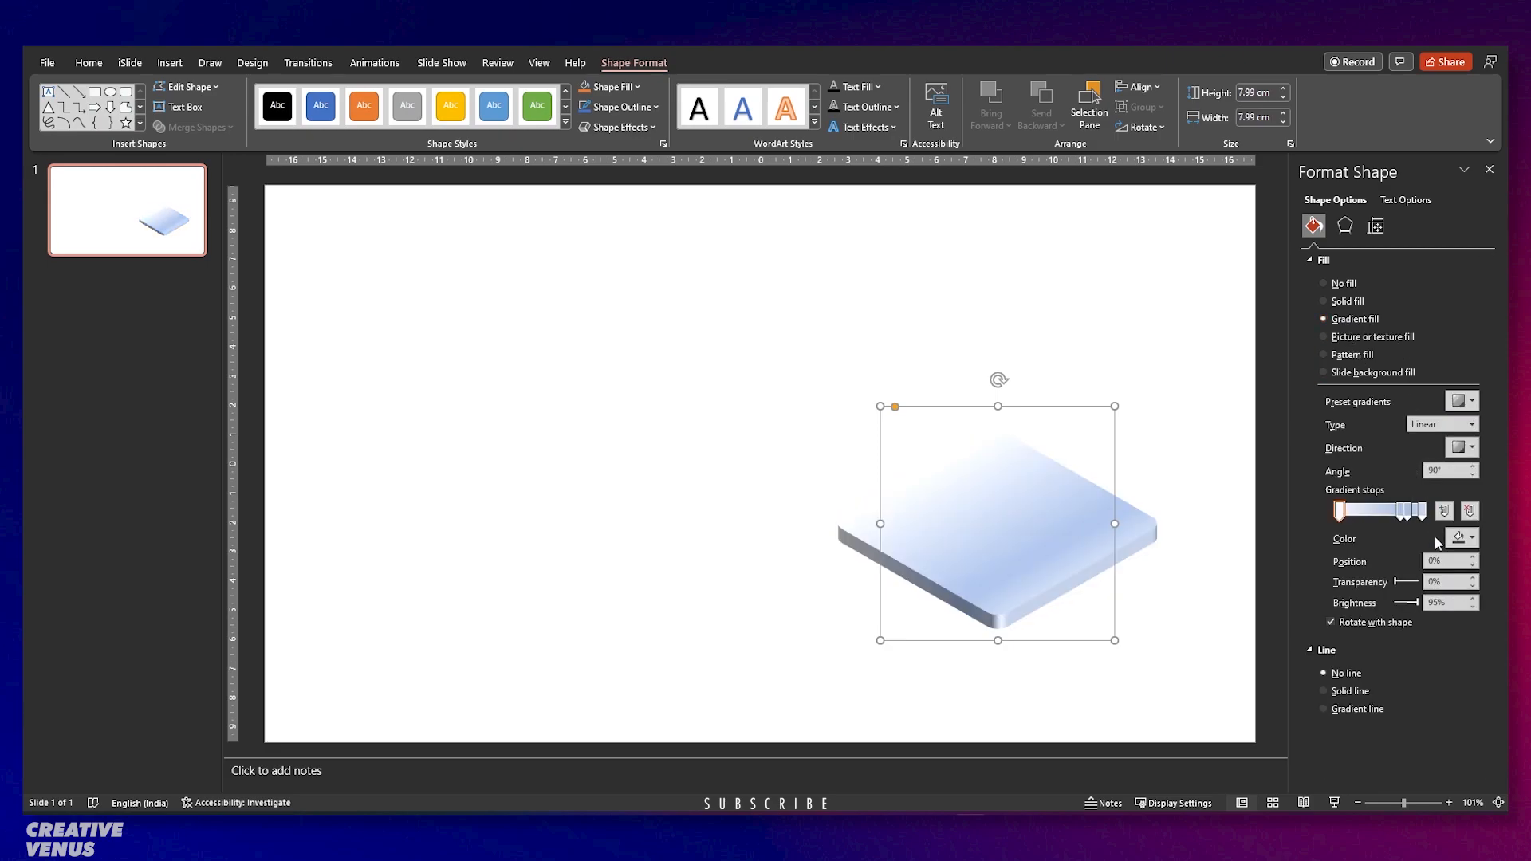
Set the first gradient stop at 0% to pure blue from the standard colors.
click(1461, 538)
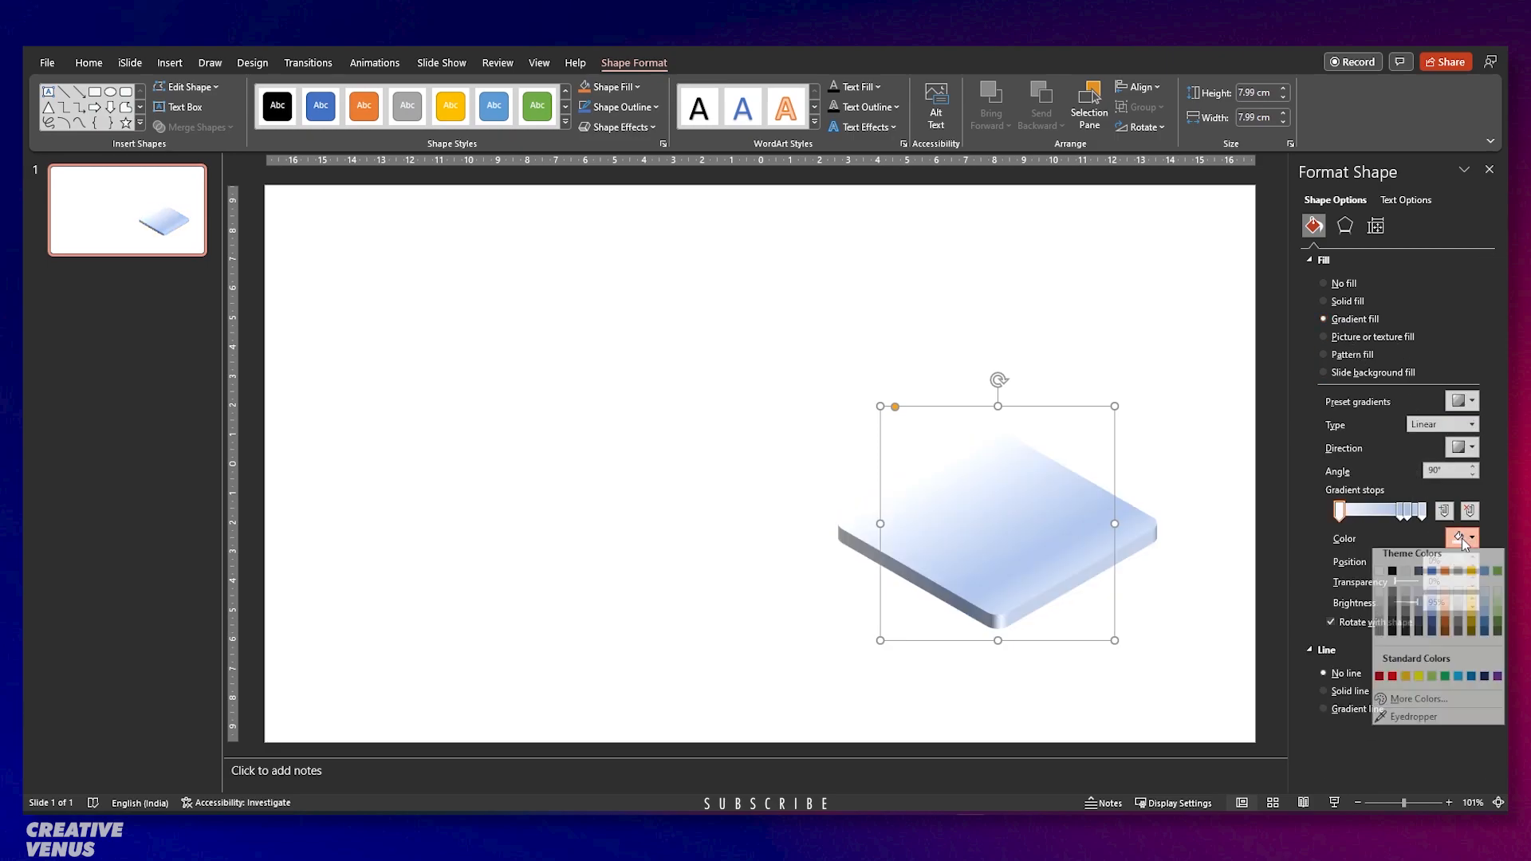
click(1434, 705)
click(453, 165)
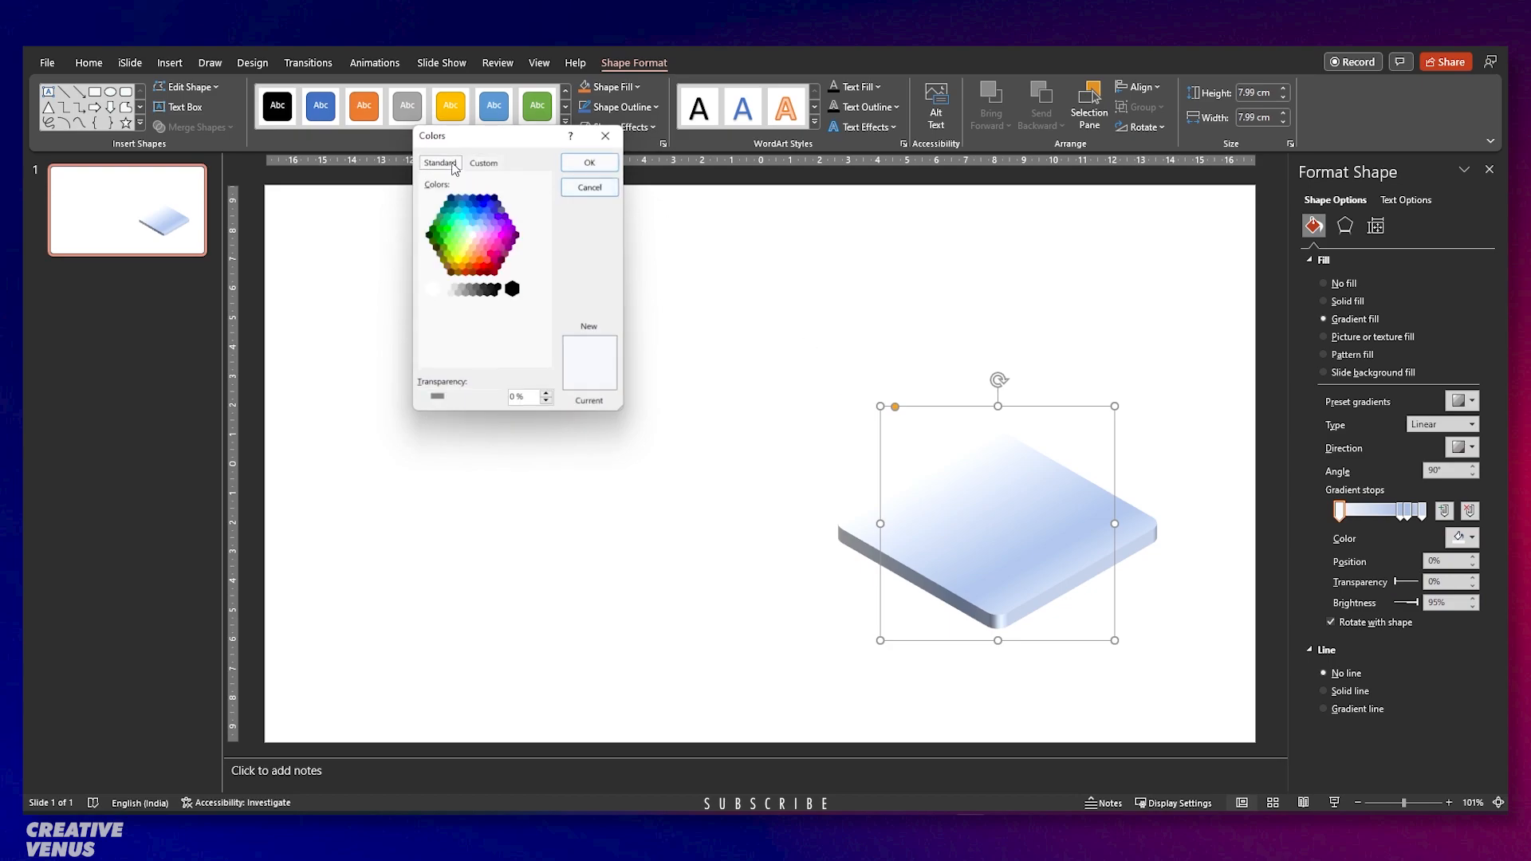
click(473, 200)
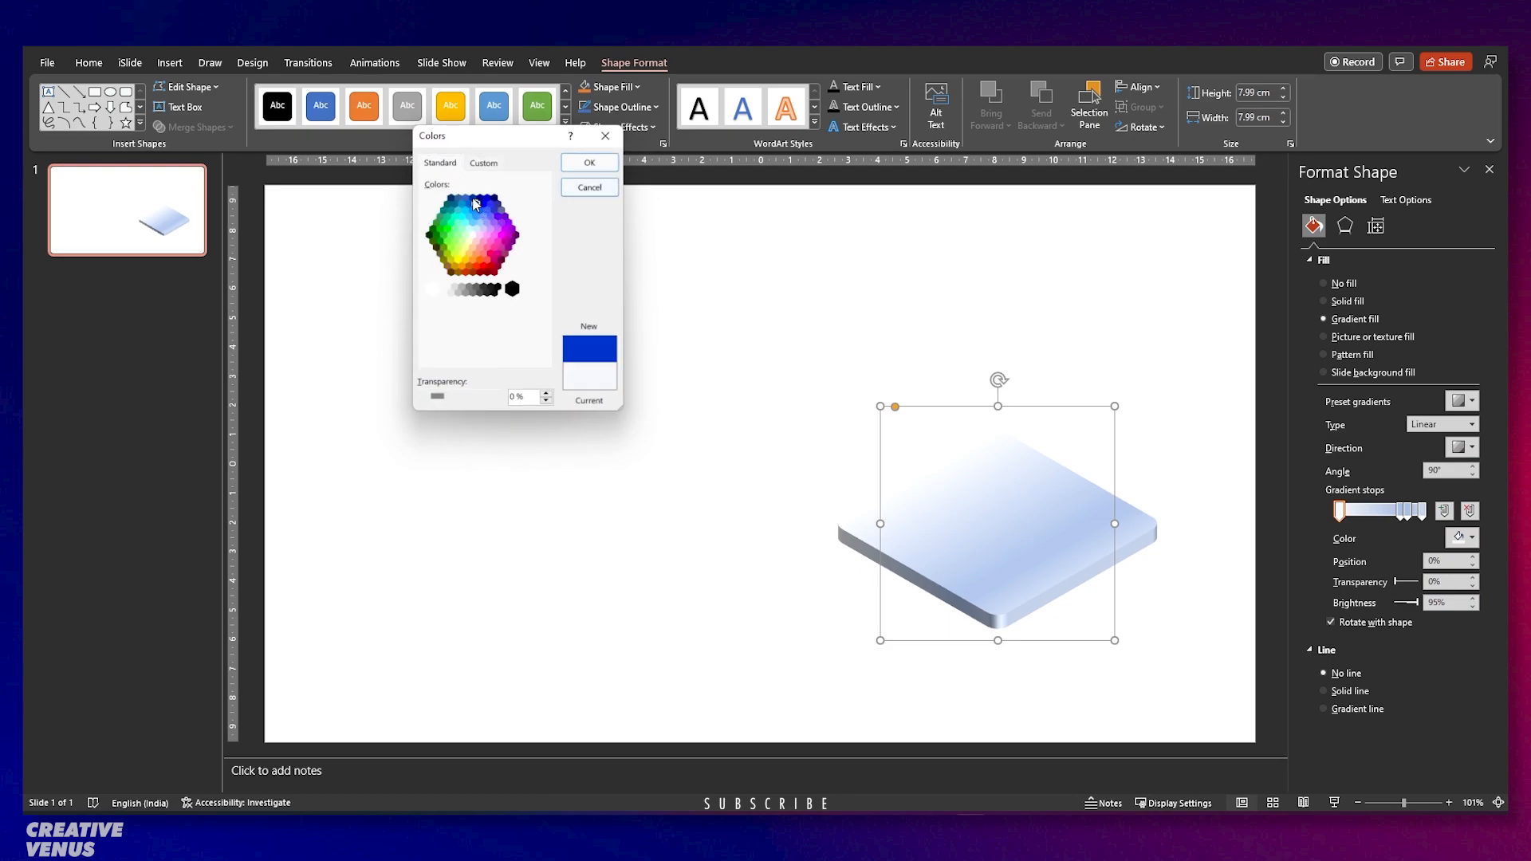
click(483, 206)
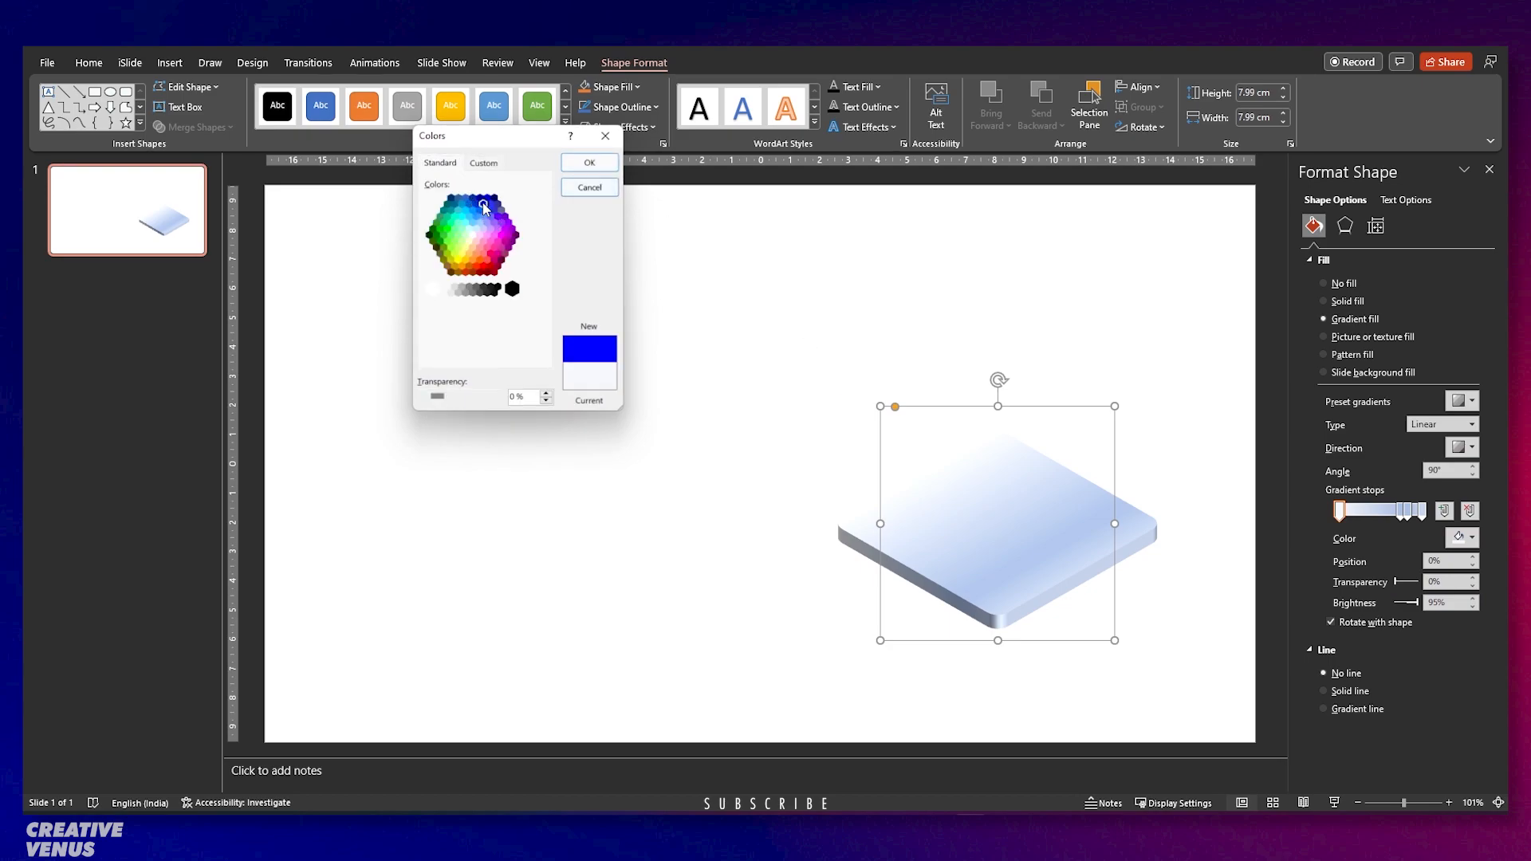
click(589, 162)
Remove the surplus middle gradient stop and recolor the stop at 83% to a lighter, brighter standard blue.
drag(1402, 516, 1408, 515)
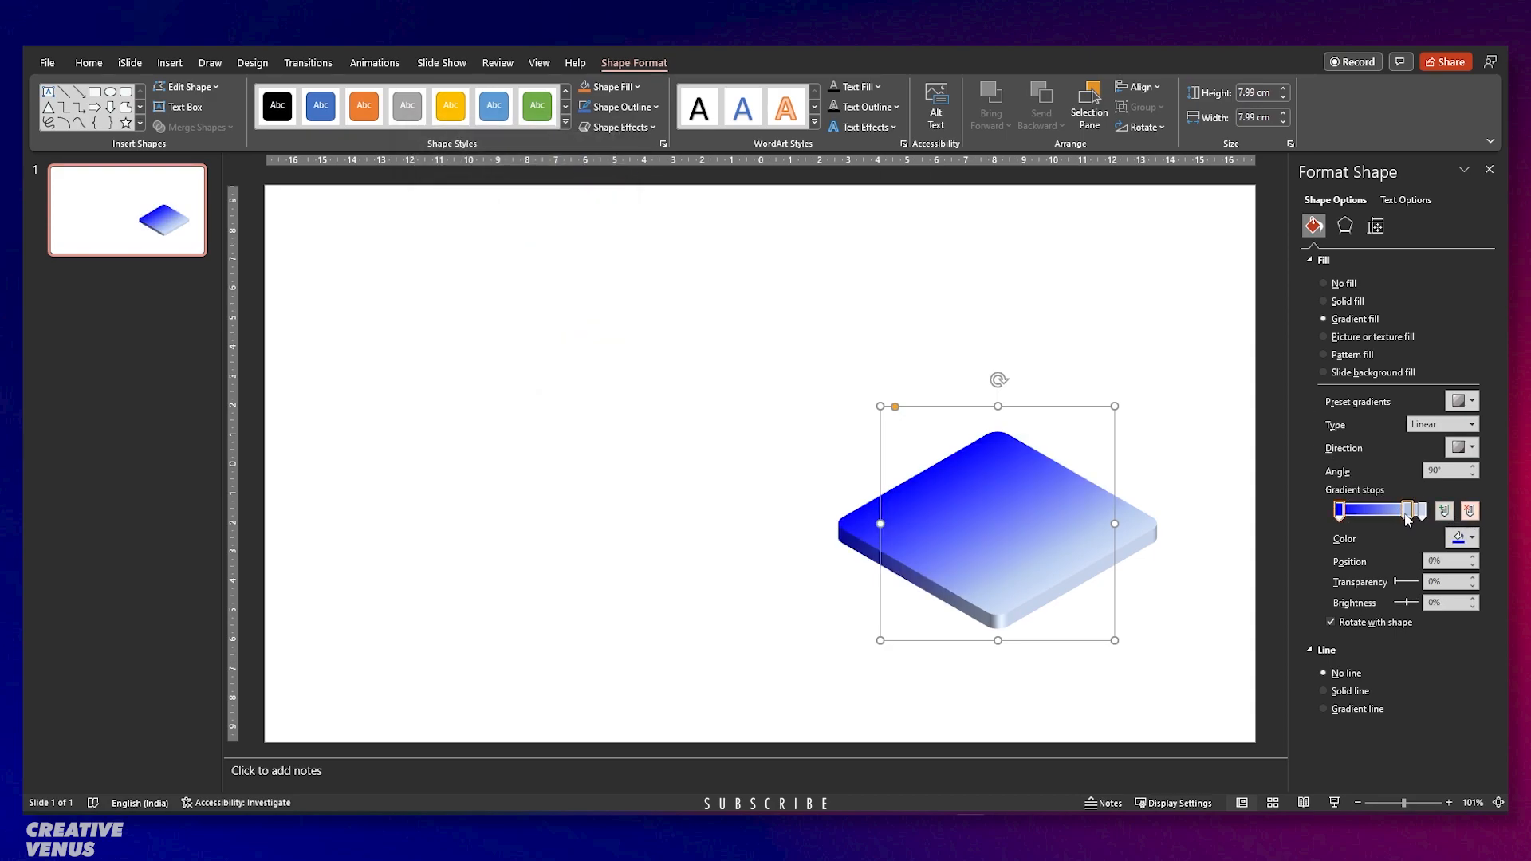
click(1406, 514)
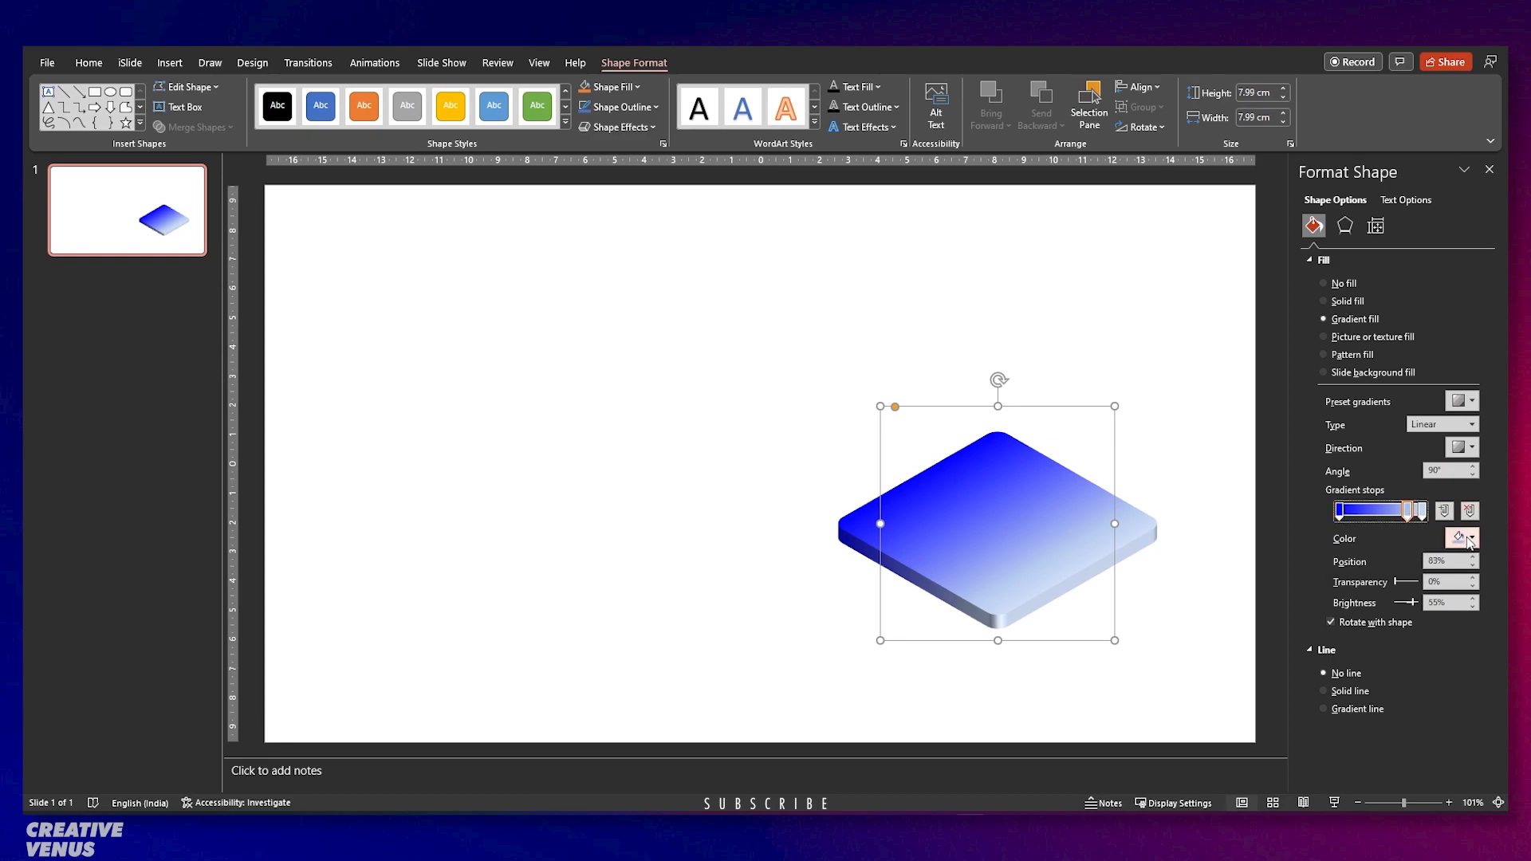
click(1461, 540)
click(1416, 739)
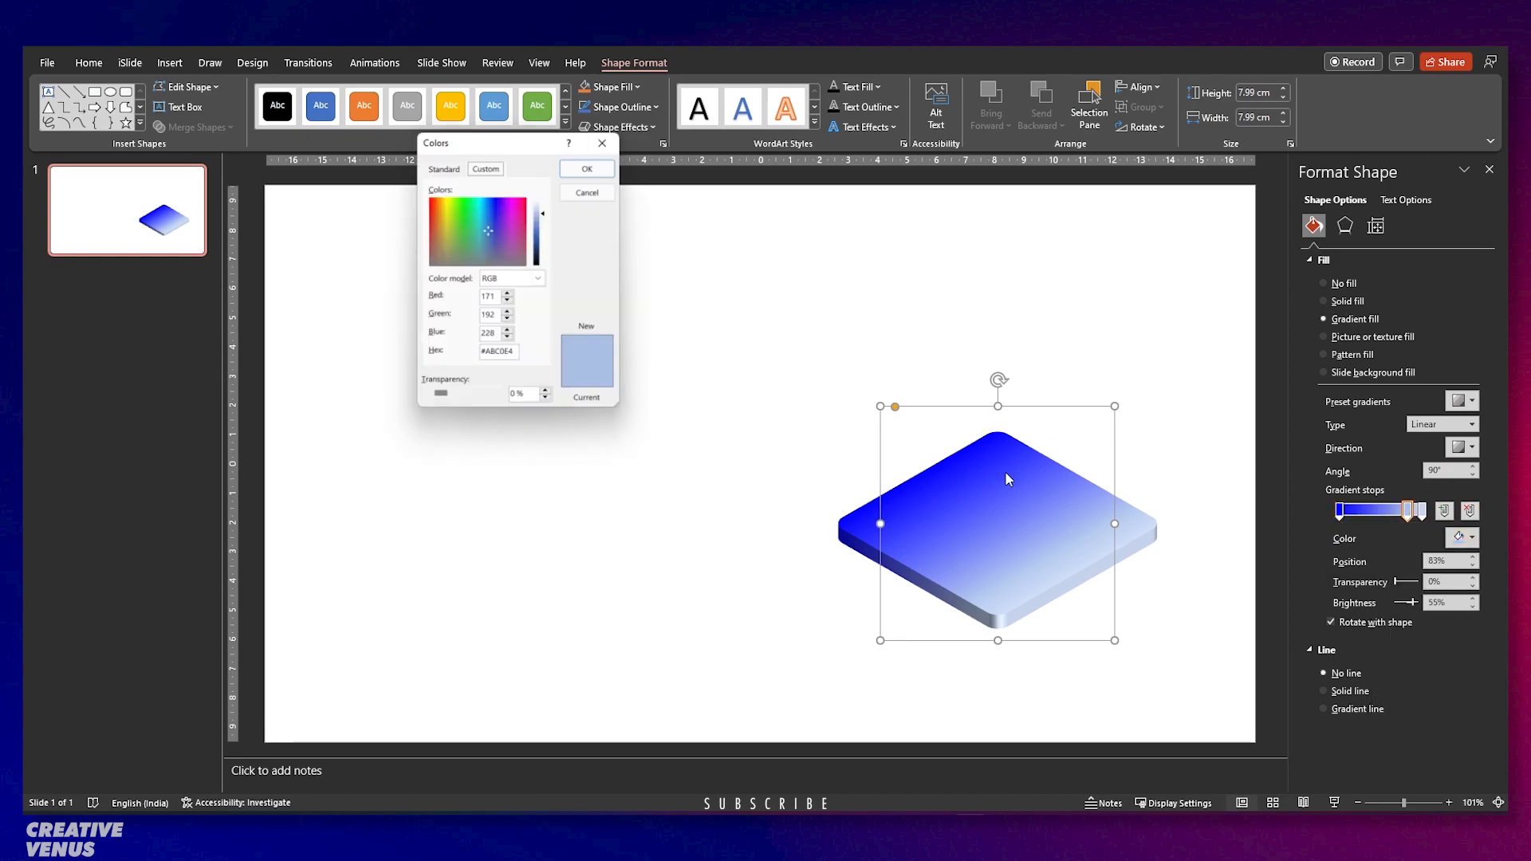
click(446, 163)
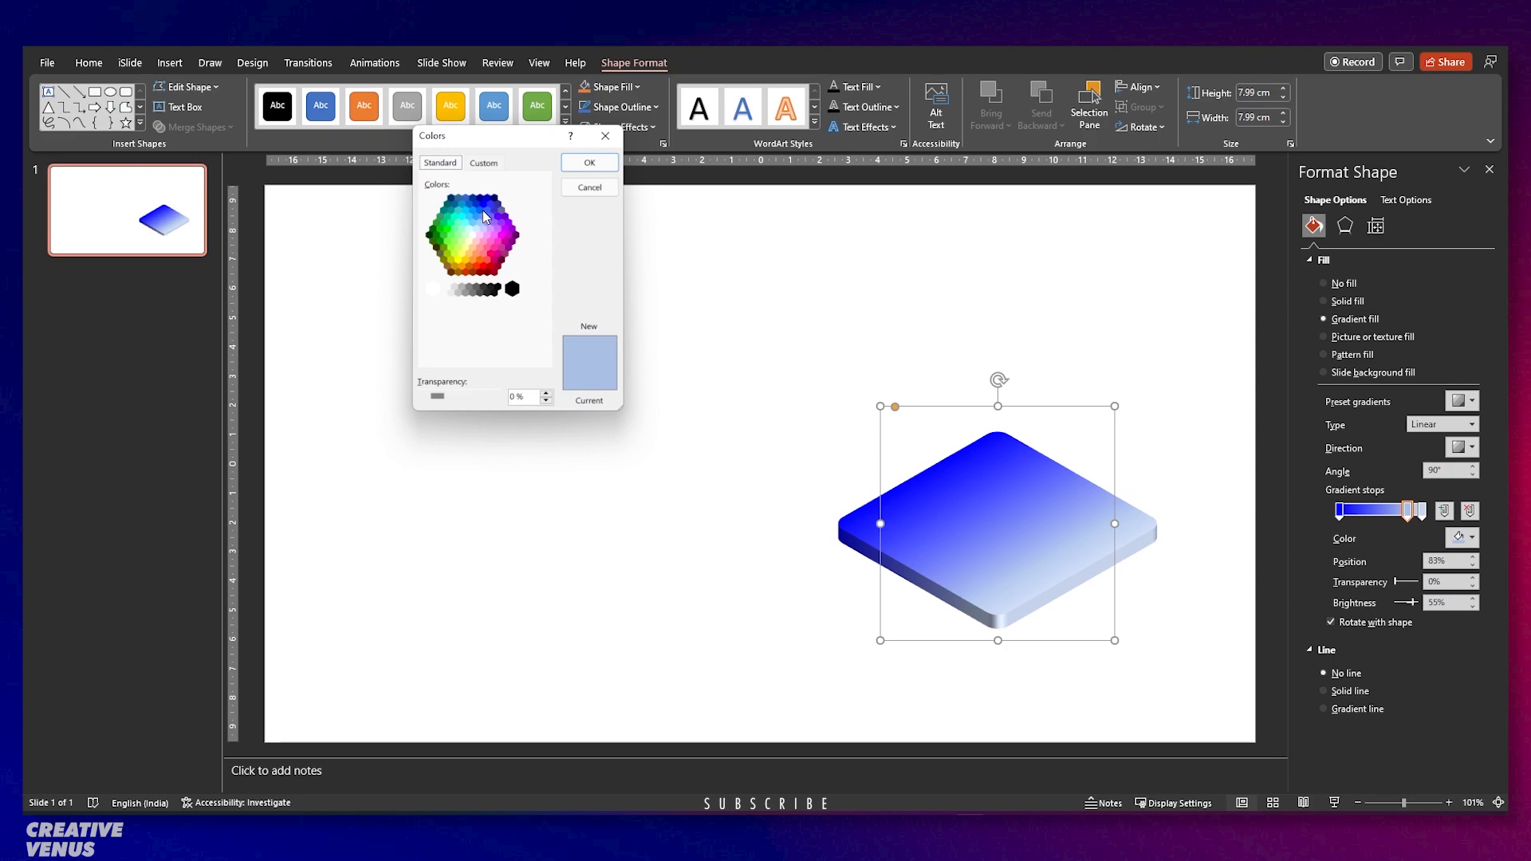
click(481, 211)
click(589, 163)
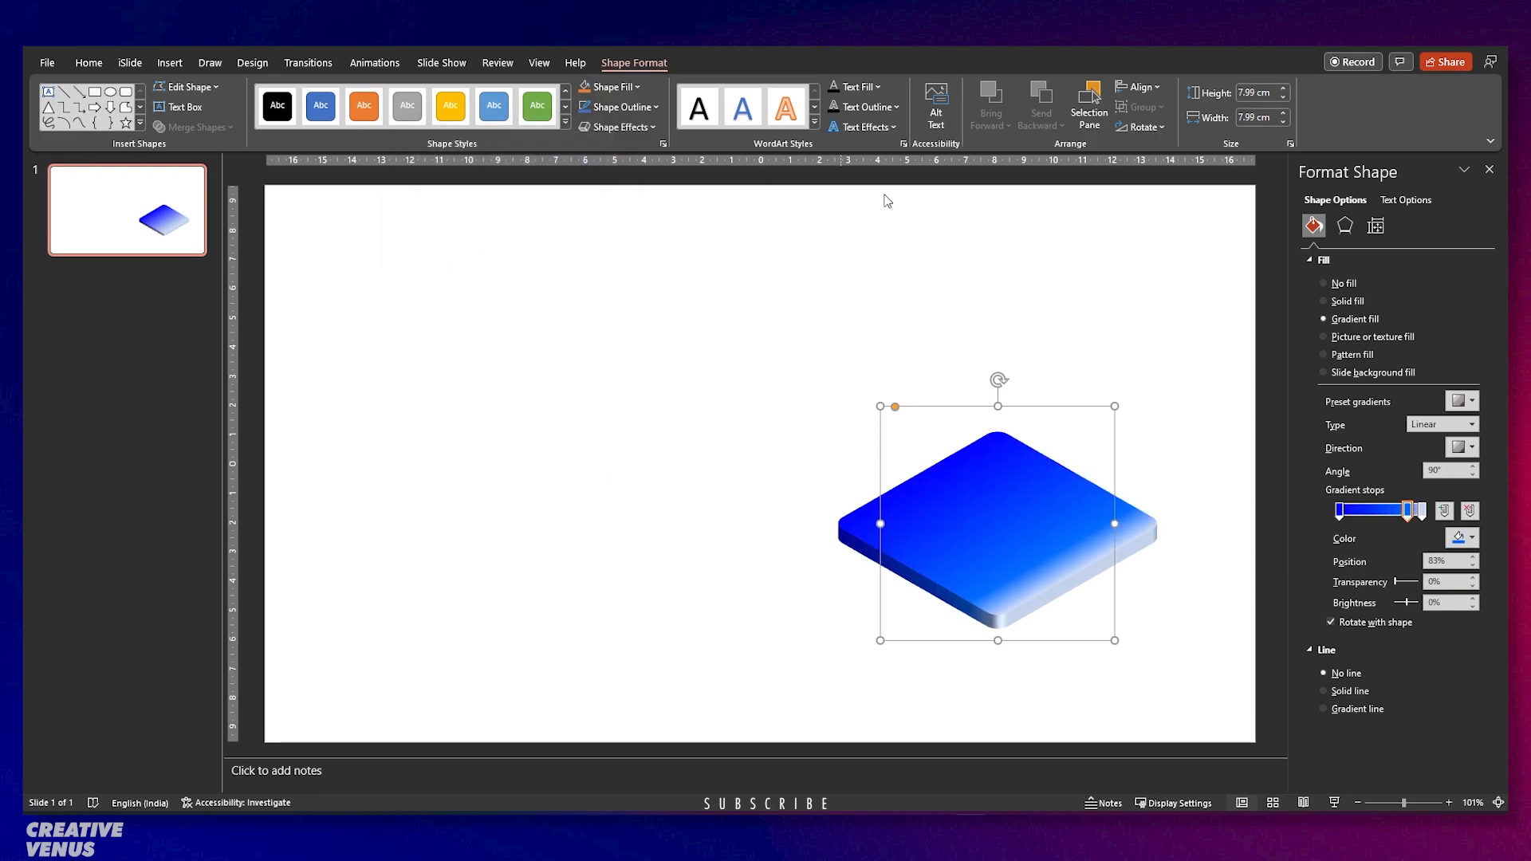
Set the last gradient stop at 100% to a standard purple.
click(1421, 514)
click(1463, 537)
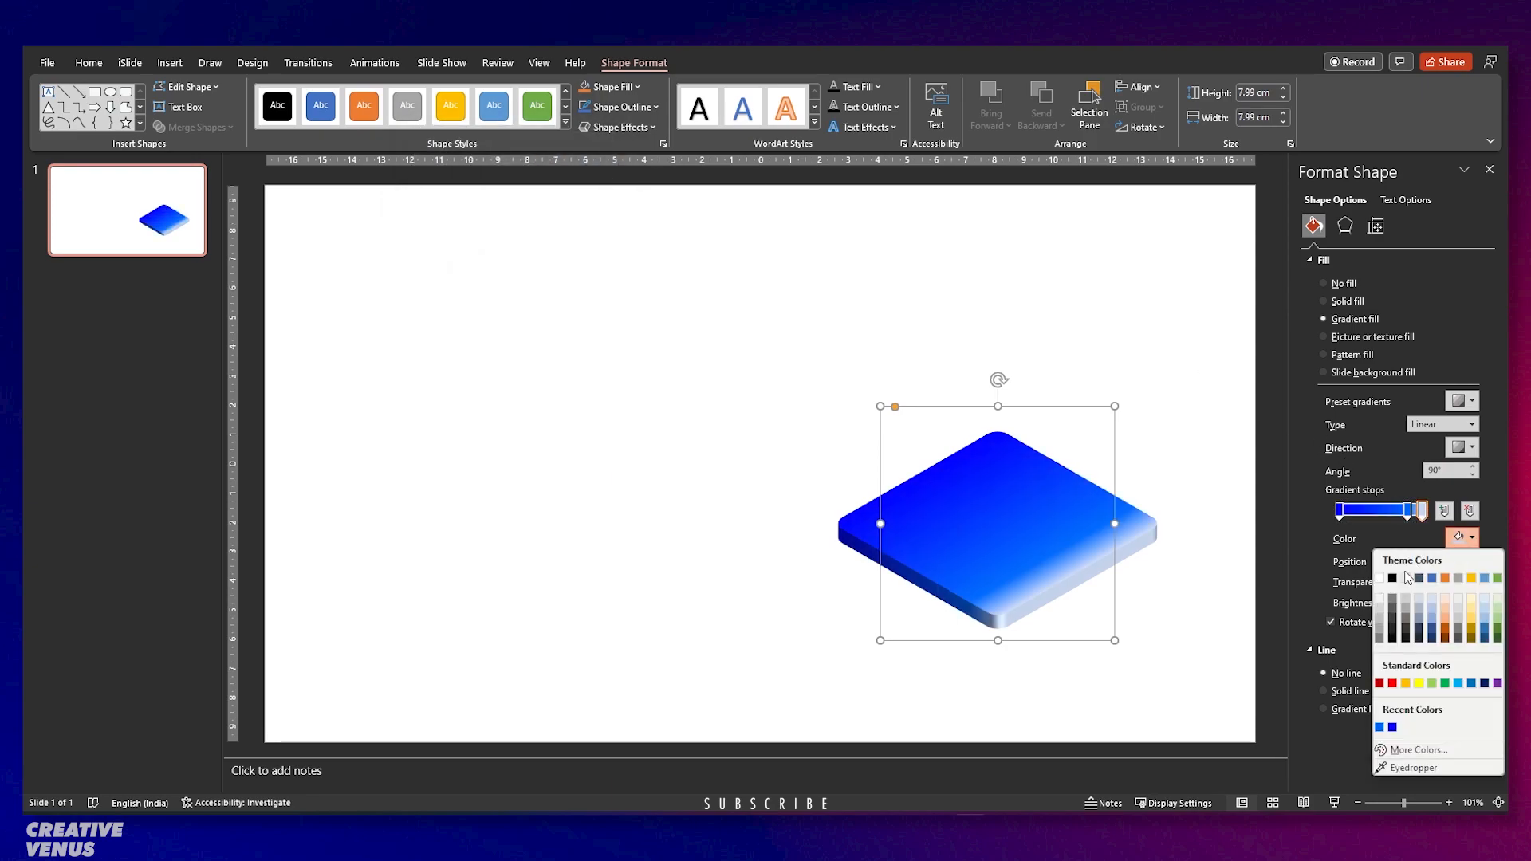
click(1400, 750)
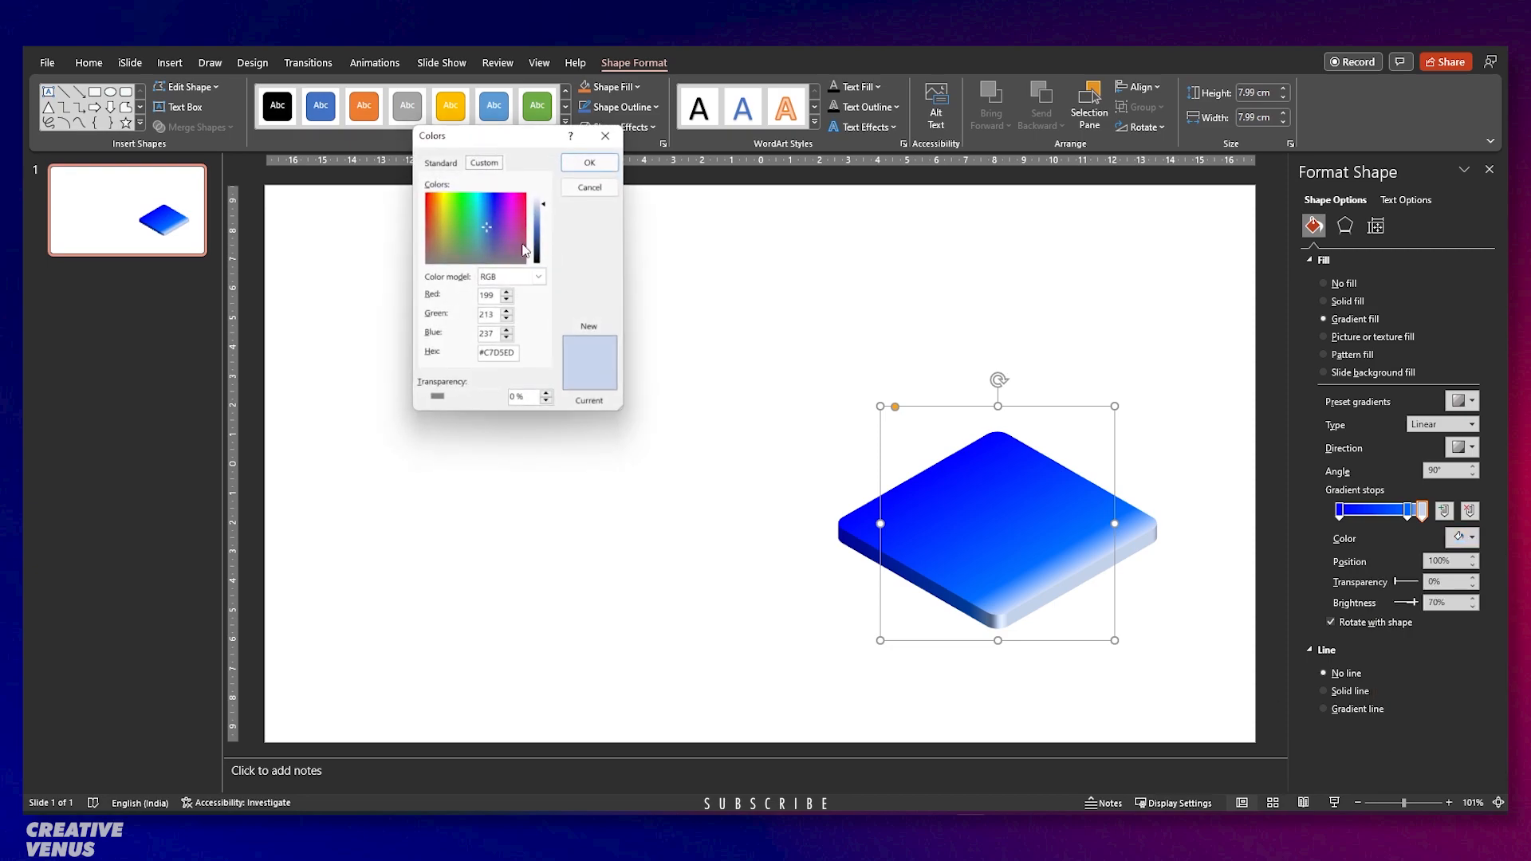
click(441, 164)
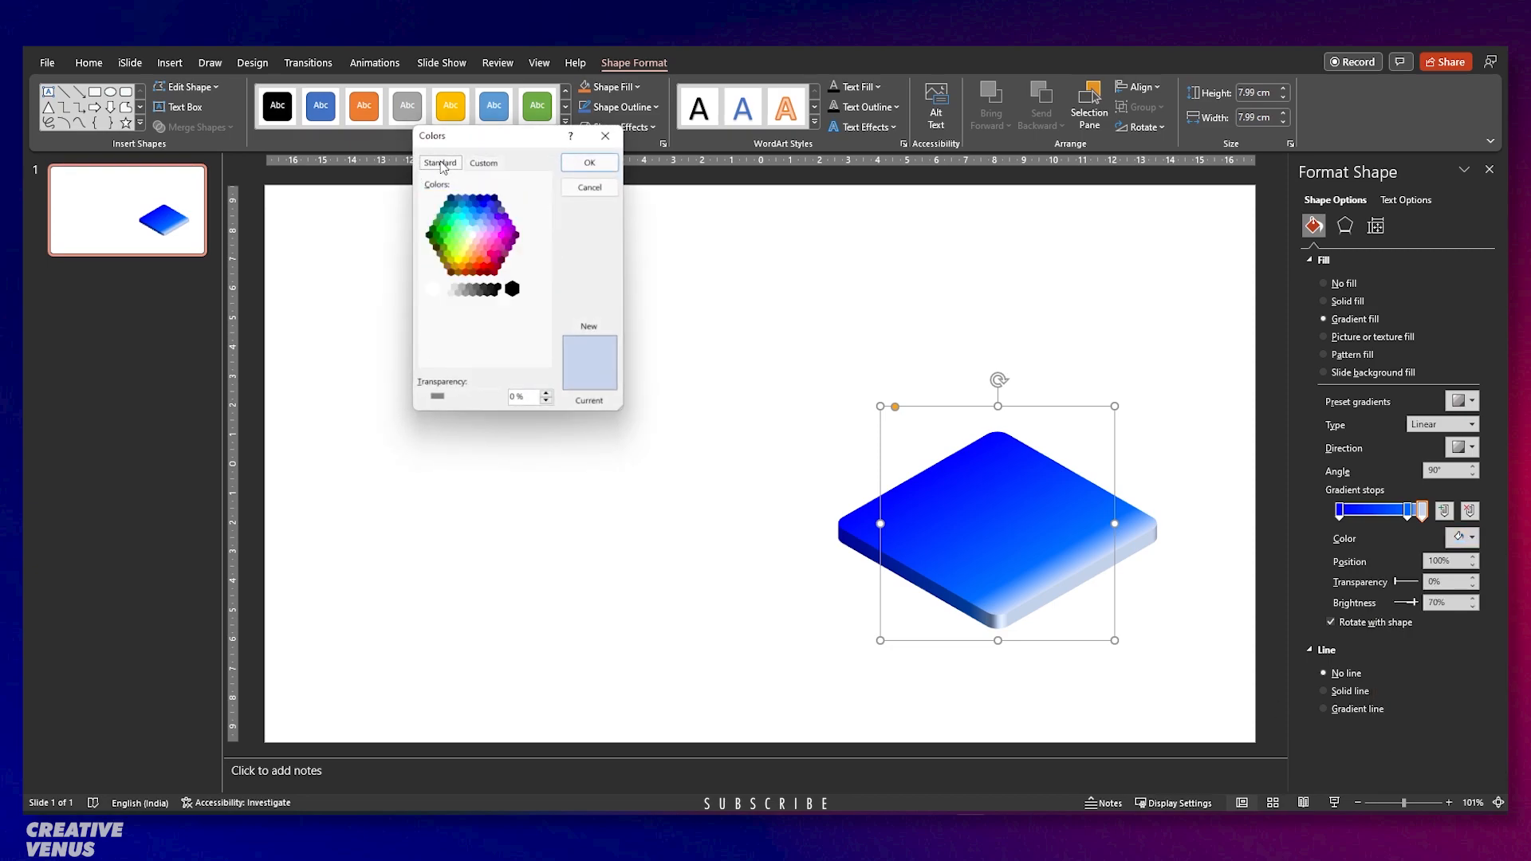
click(507, 227)
click(589, 163)
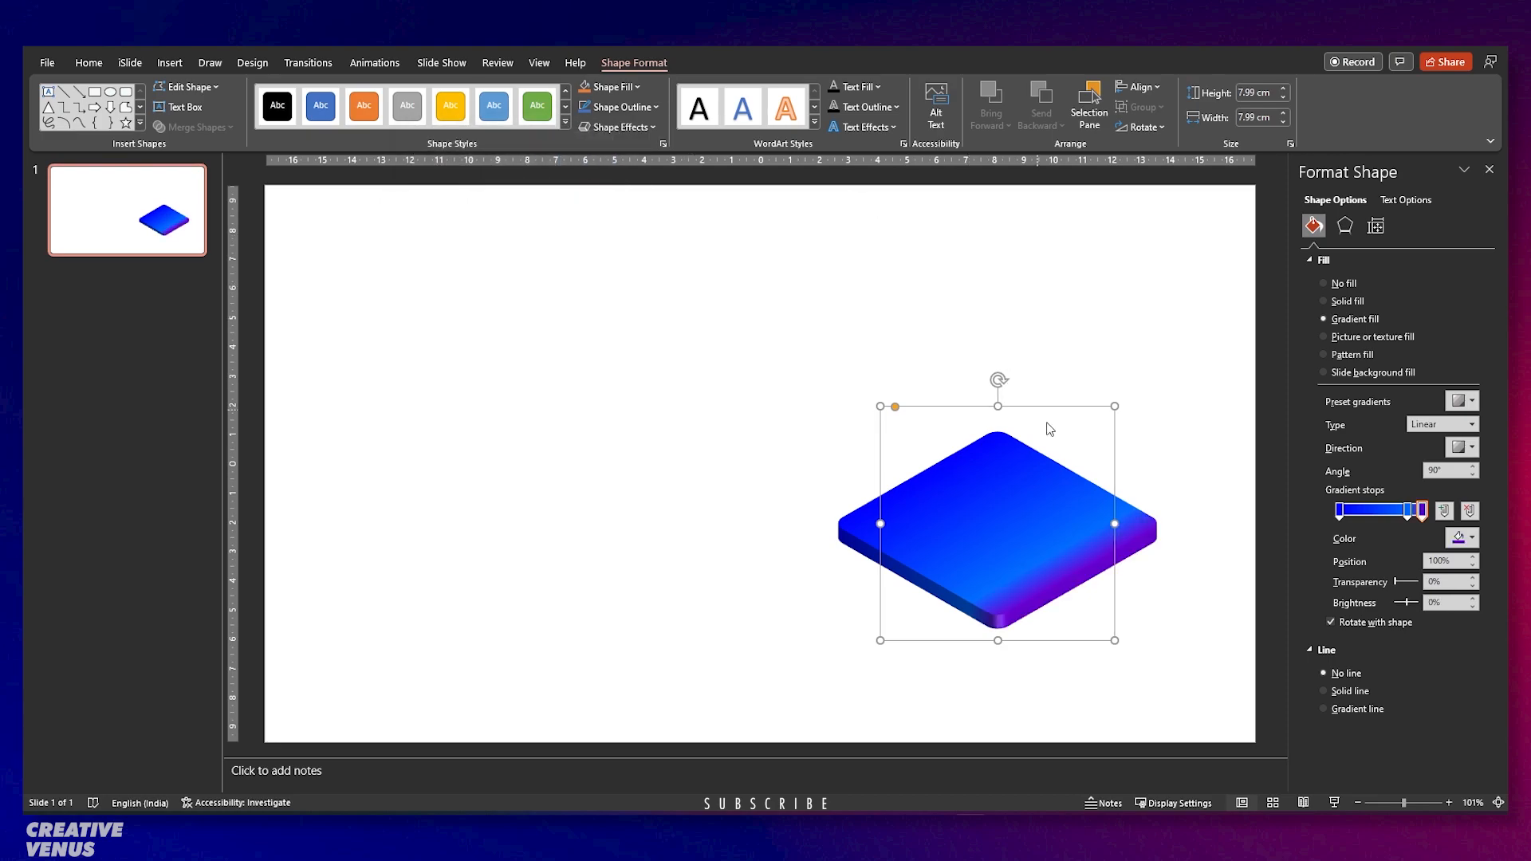
Change the block's gradient type to Radial and move the middle light blue stop to a position of 30%.
click(1471, 424)
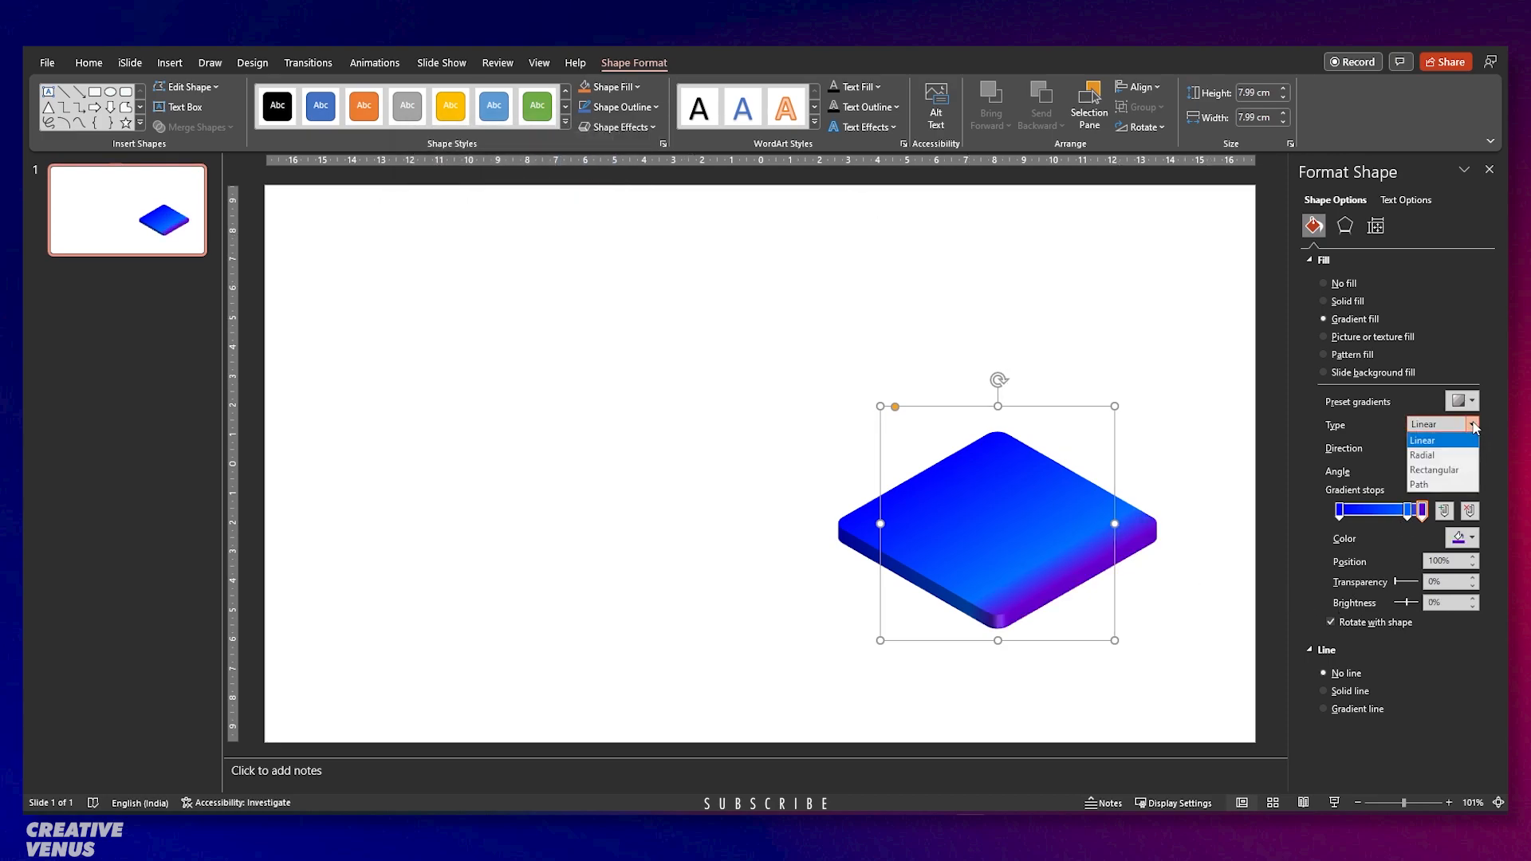
click(1440, 453)
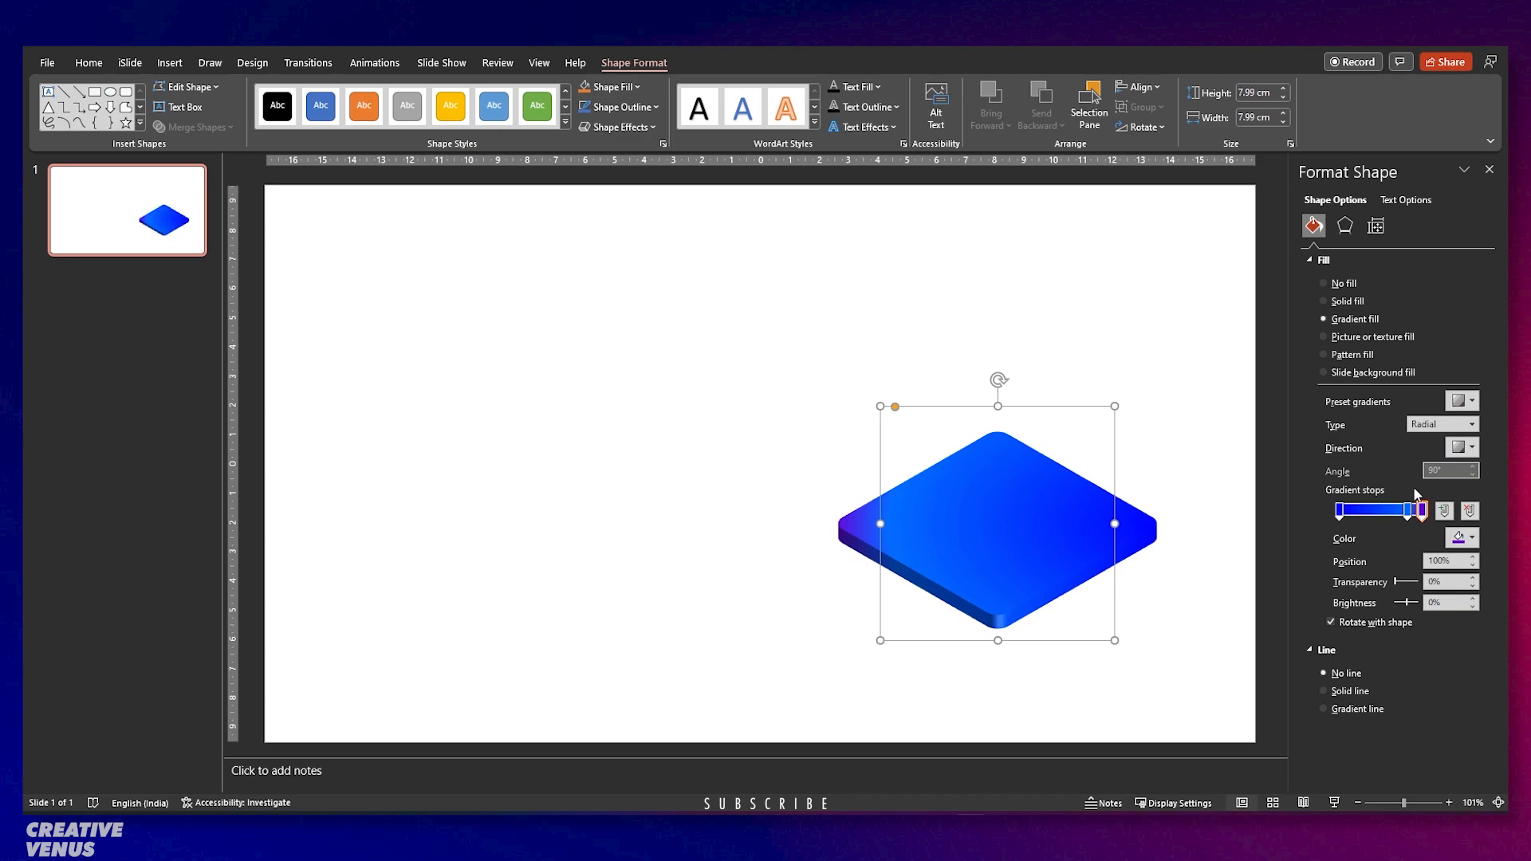
drag(1407, 515, 1375, 520)
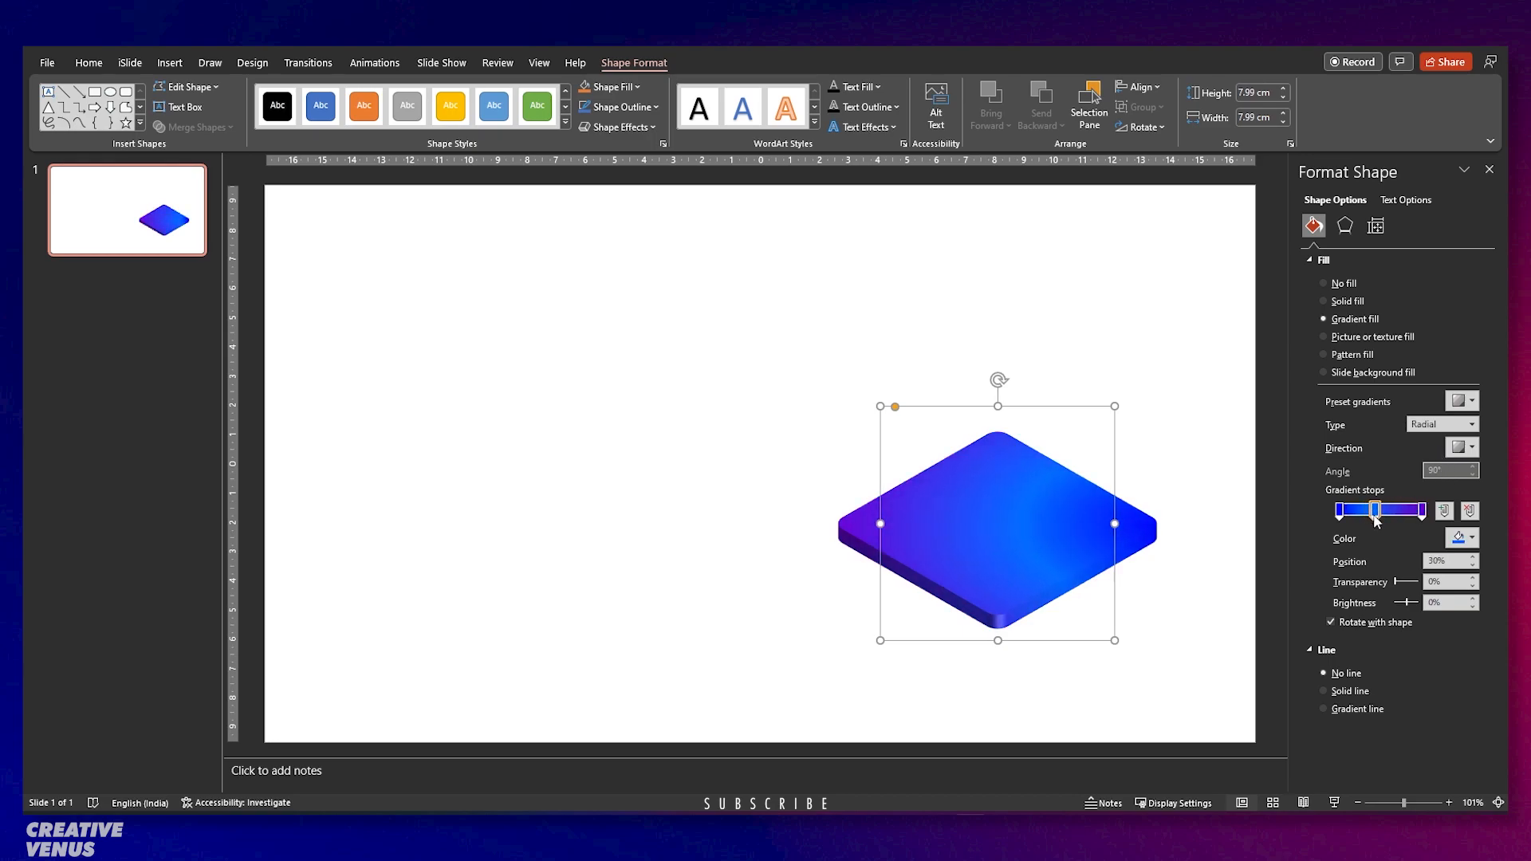
click(754, 524)
Duplicate the gradient block and place the copy in the left half of the slide.
click(970, 527)
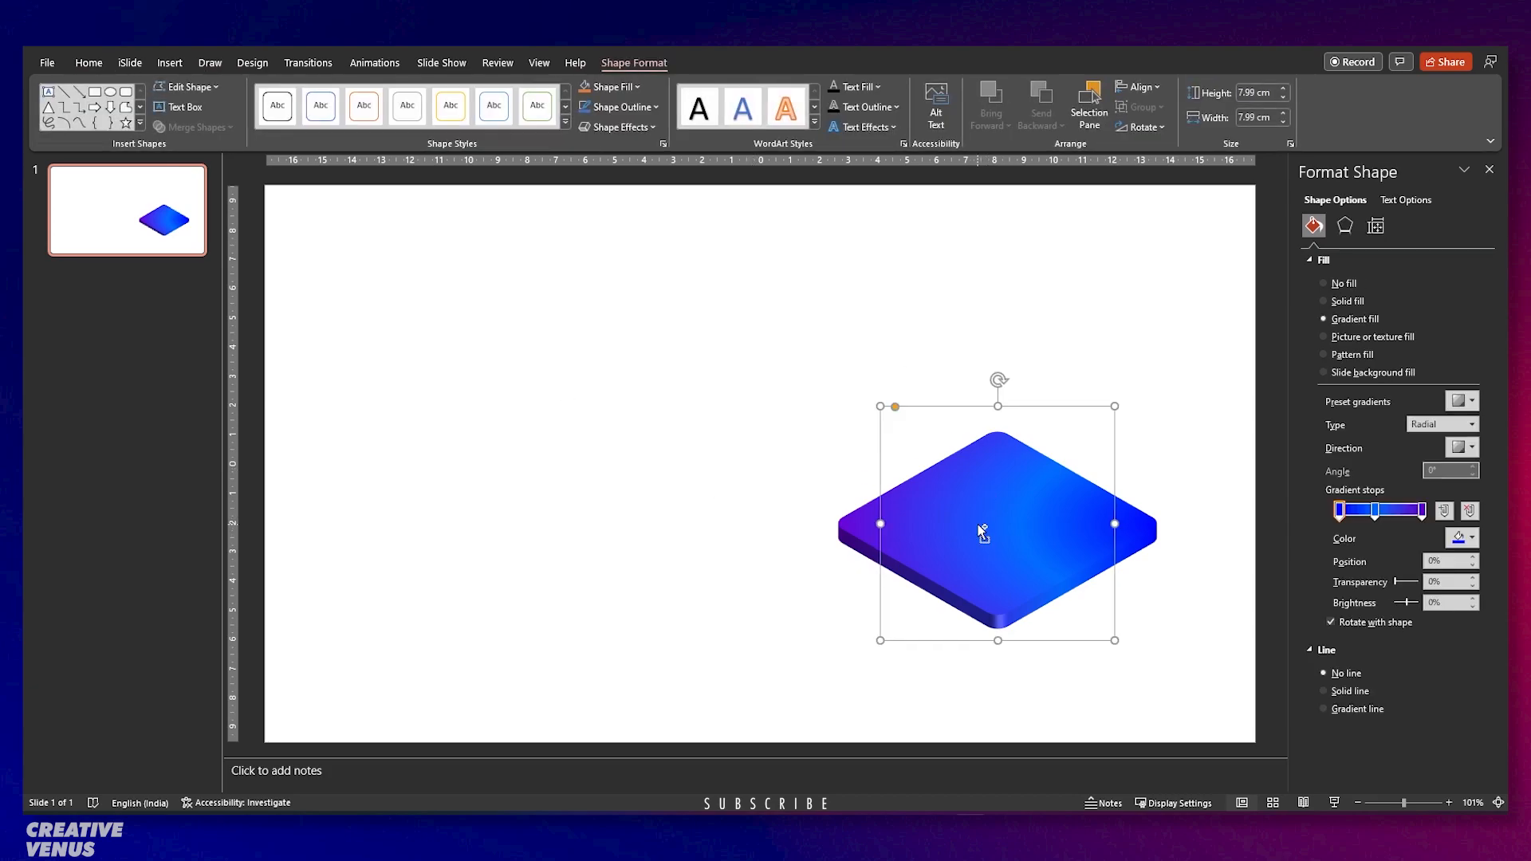
key(ctrl+c)
key(ctrl+v)
drag(1006, 538, 600, 496)
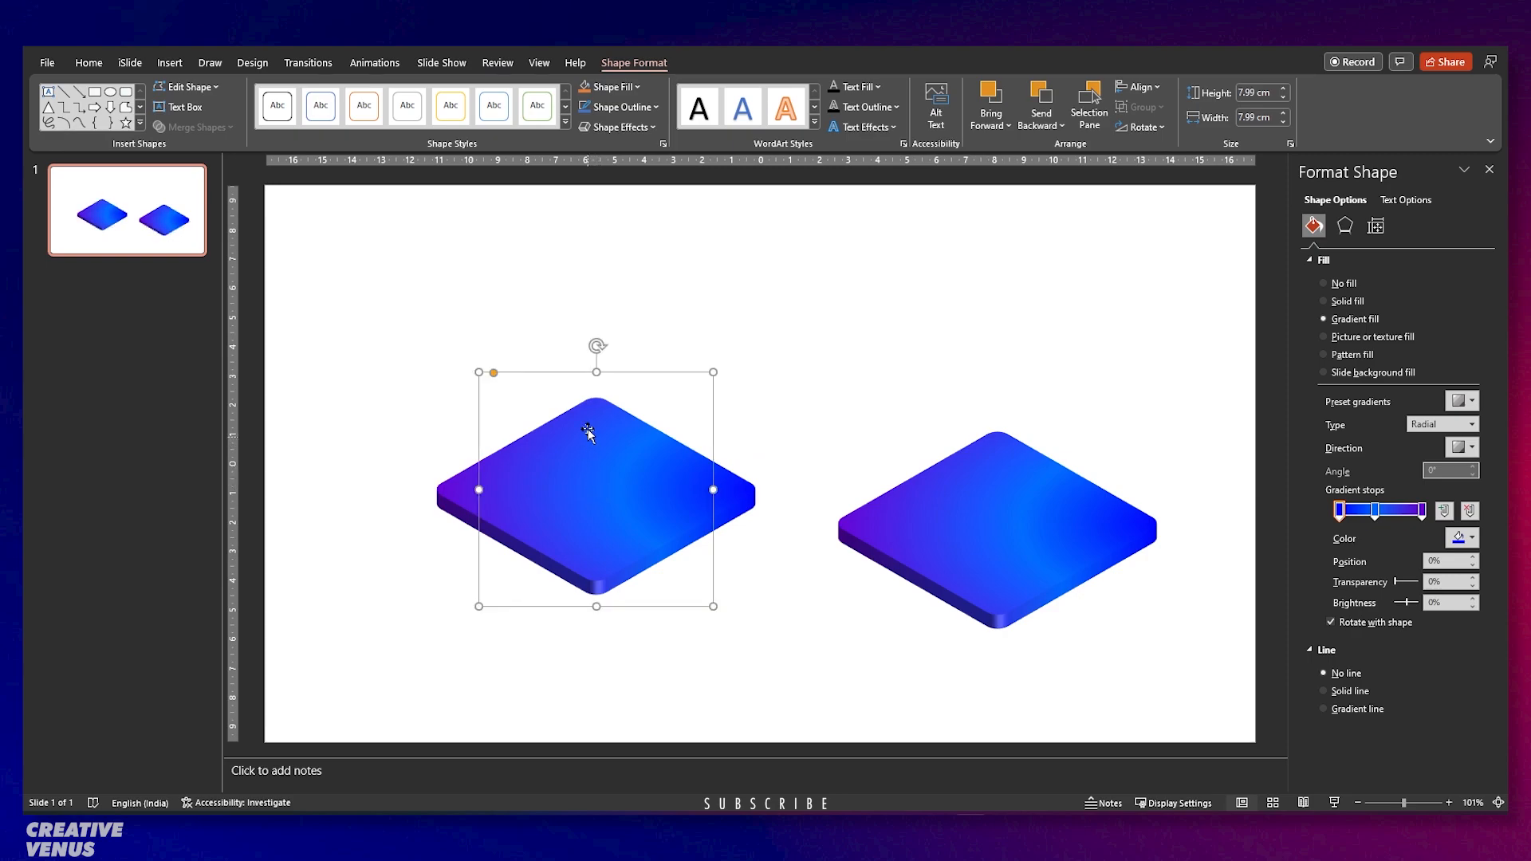
Apply the No Rotation 3-D preset to the copied block so it lies flat as a rounded square.
click(1344, 226)
scroll(1403, 558, down, 10)
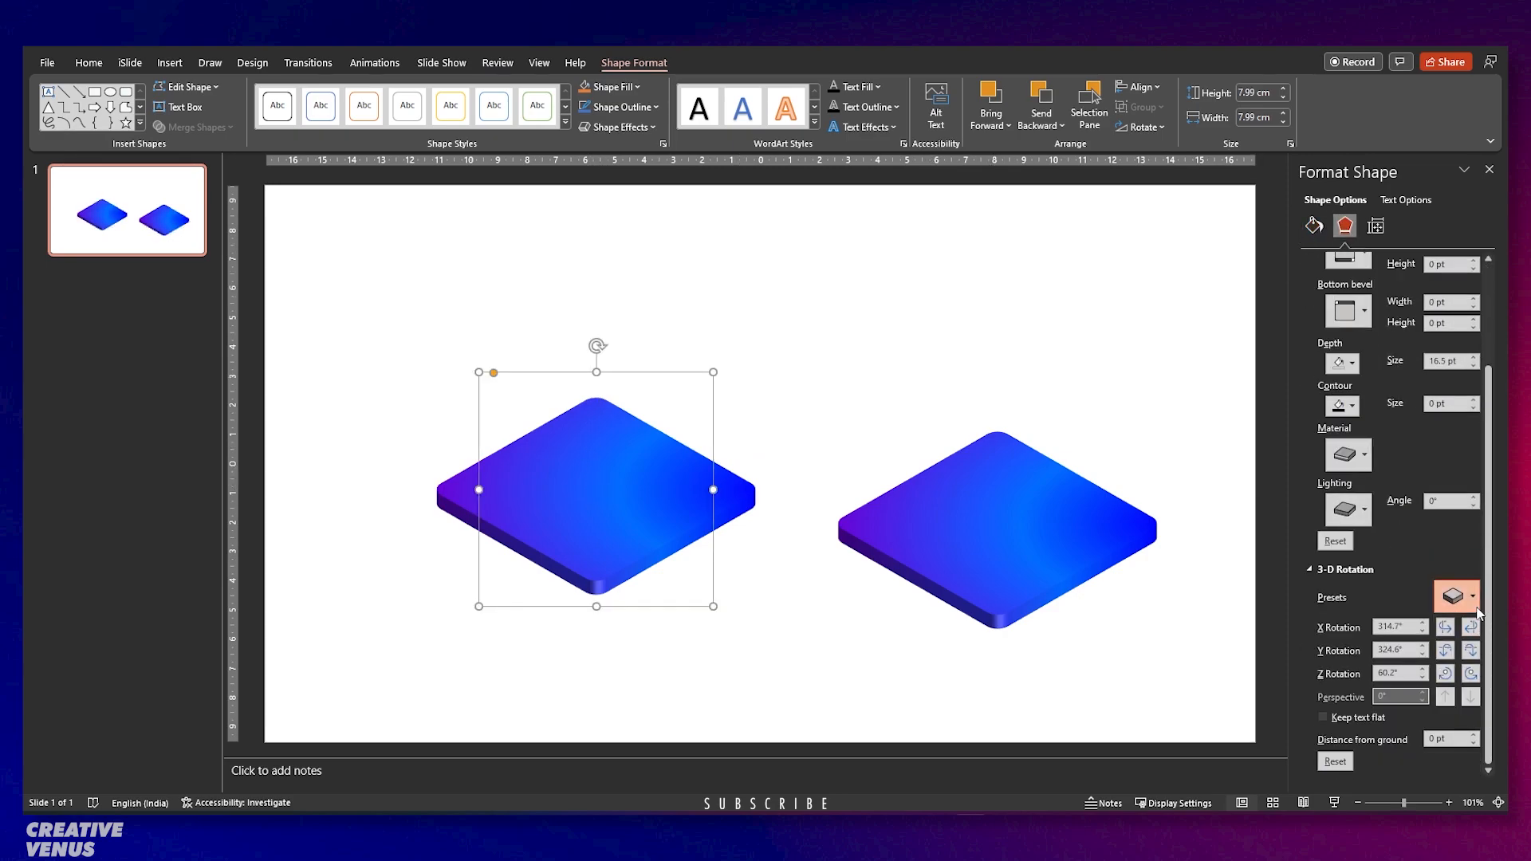
click(1471, 596)
click(1349, 169)
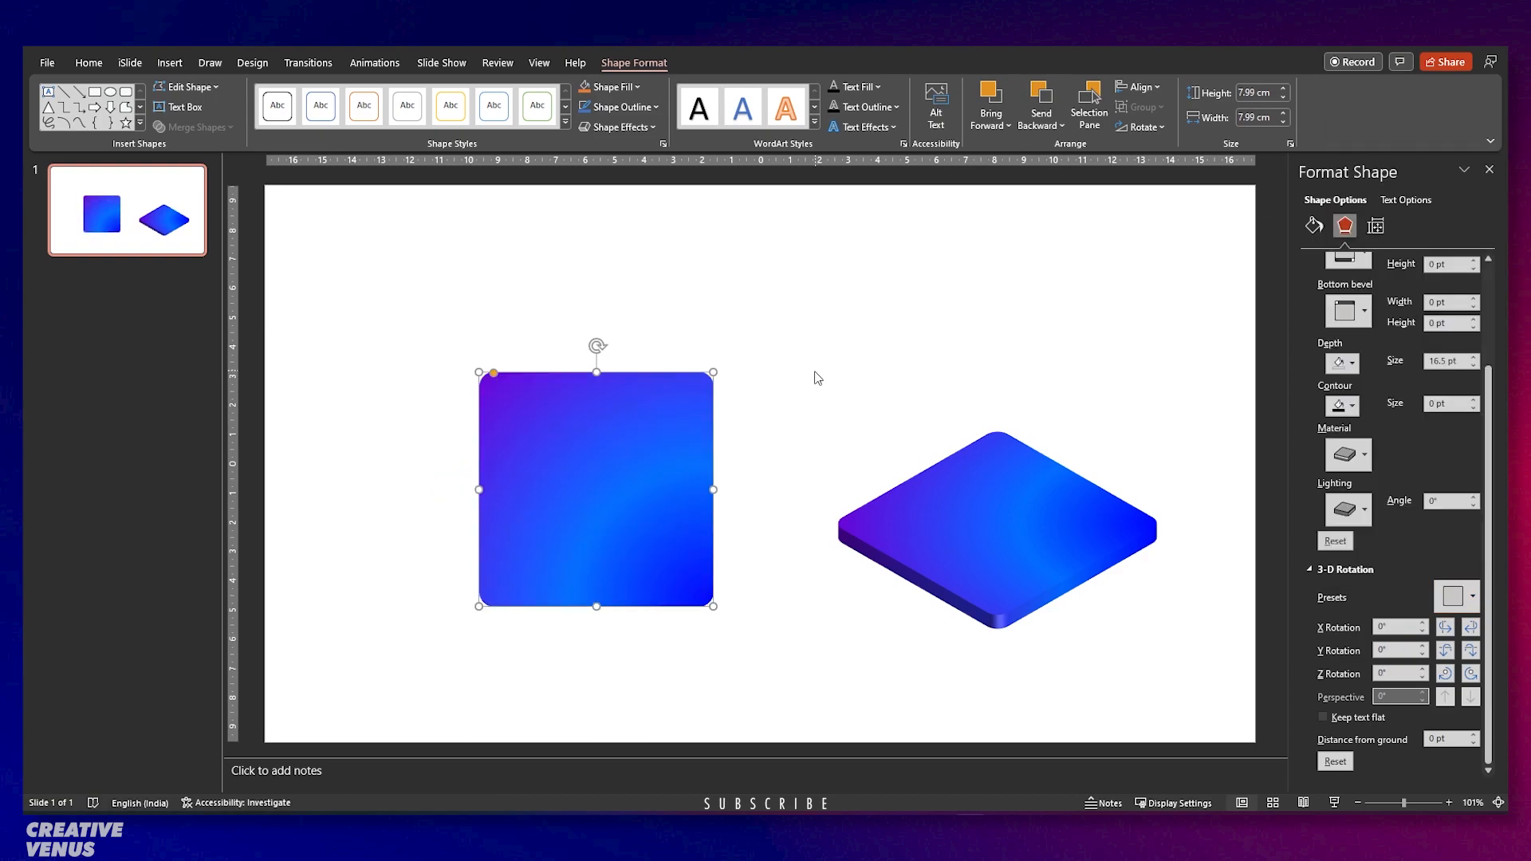
click(451, 303)
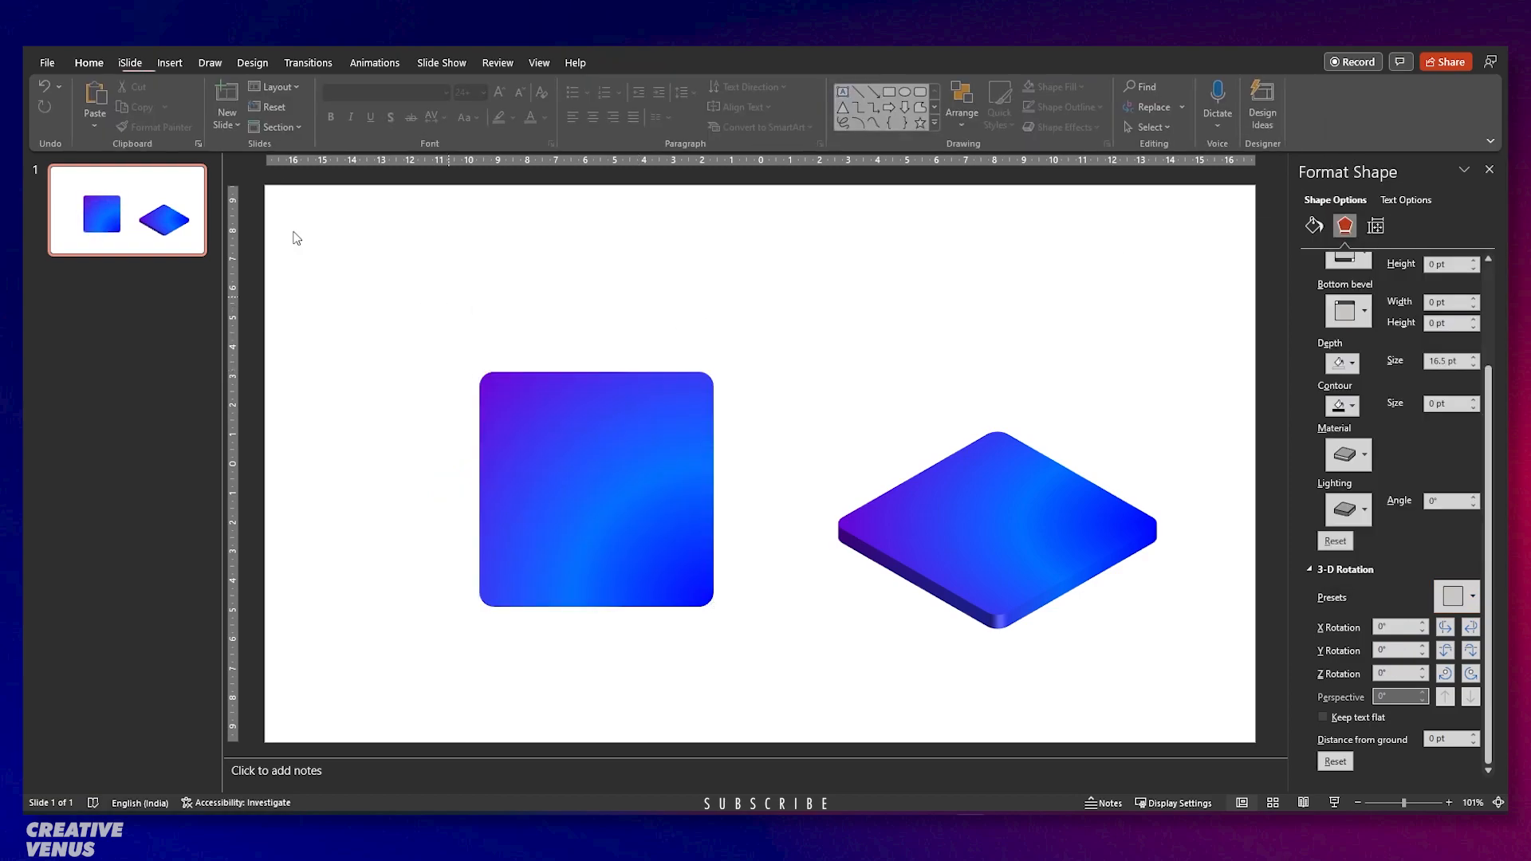
Draw a large circle over the flat square, leaving only strips along the square's top and left edges uncovered.
click(169, 63)
click(283, 102)
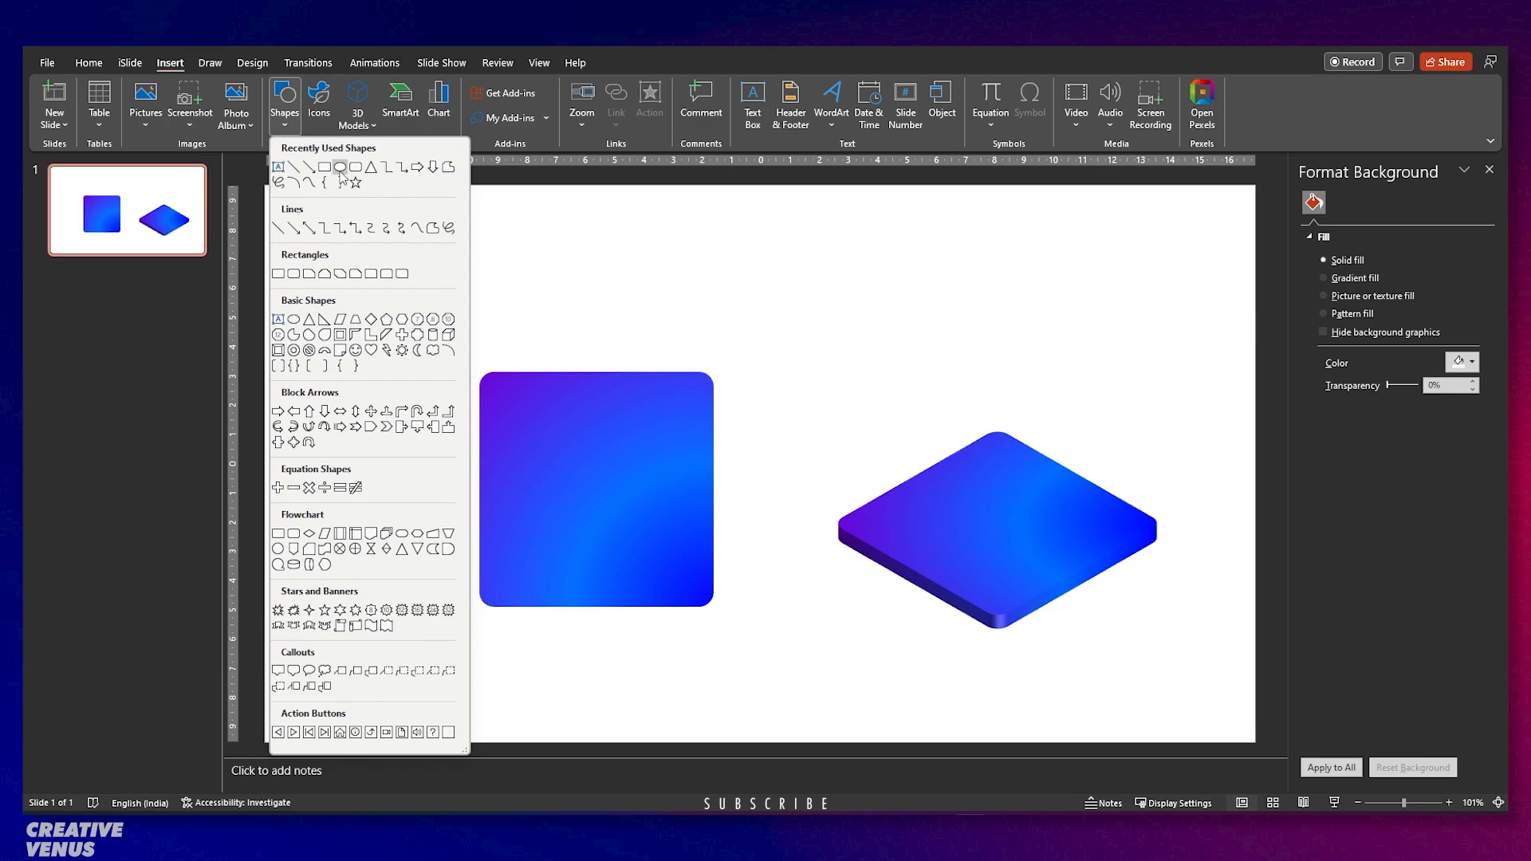
click(339, 168)
drag(575, 430, 972, 750)
drag(849, 616, 769, 550)
Subtract the large circle from the flat rounded square.
click(484, 420)
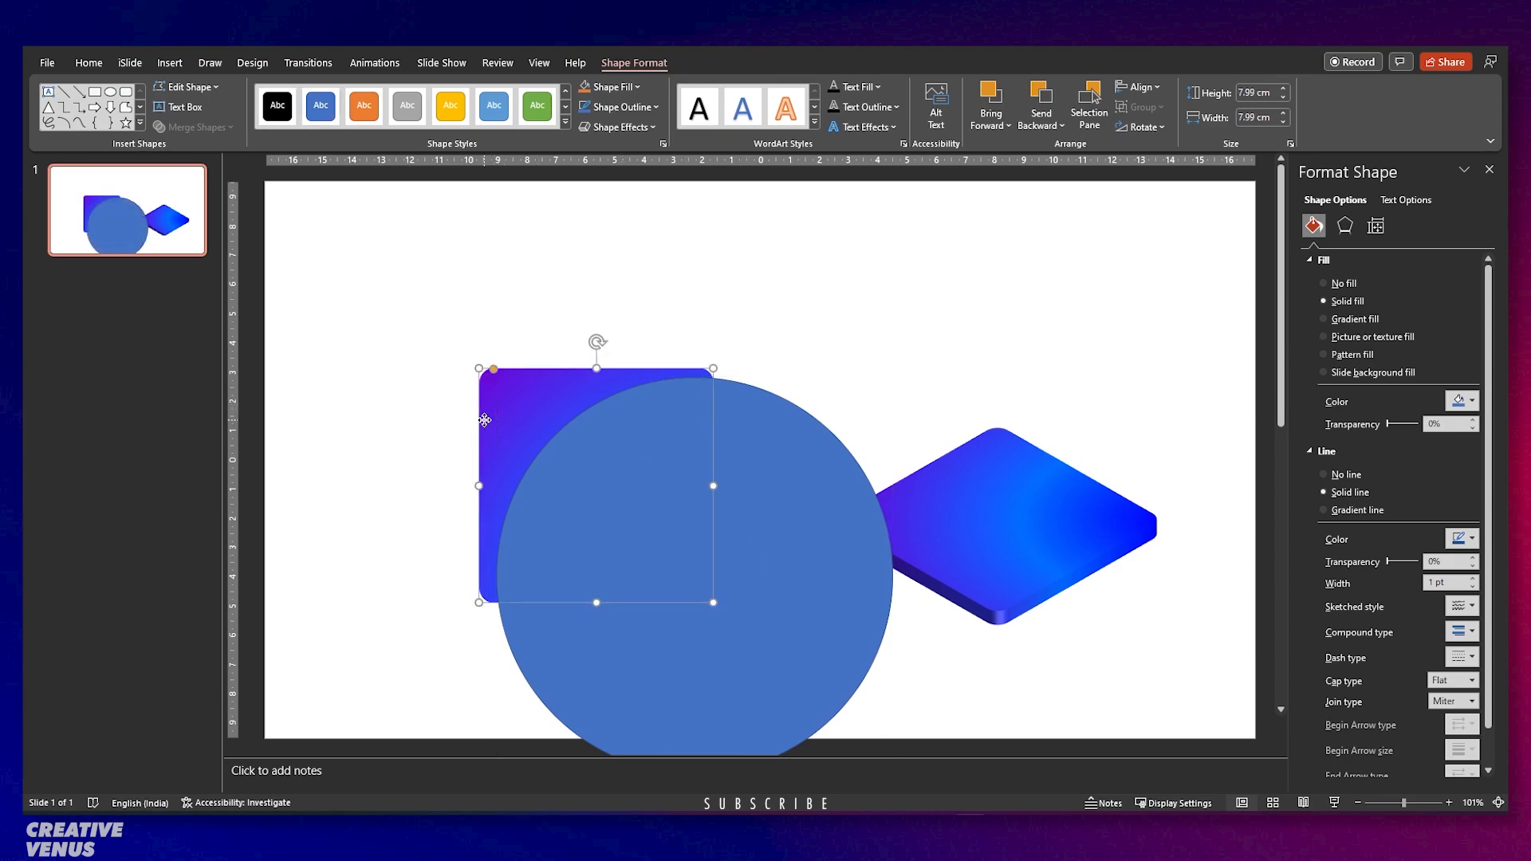
shift+click(765, 533)
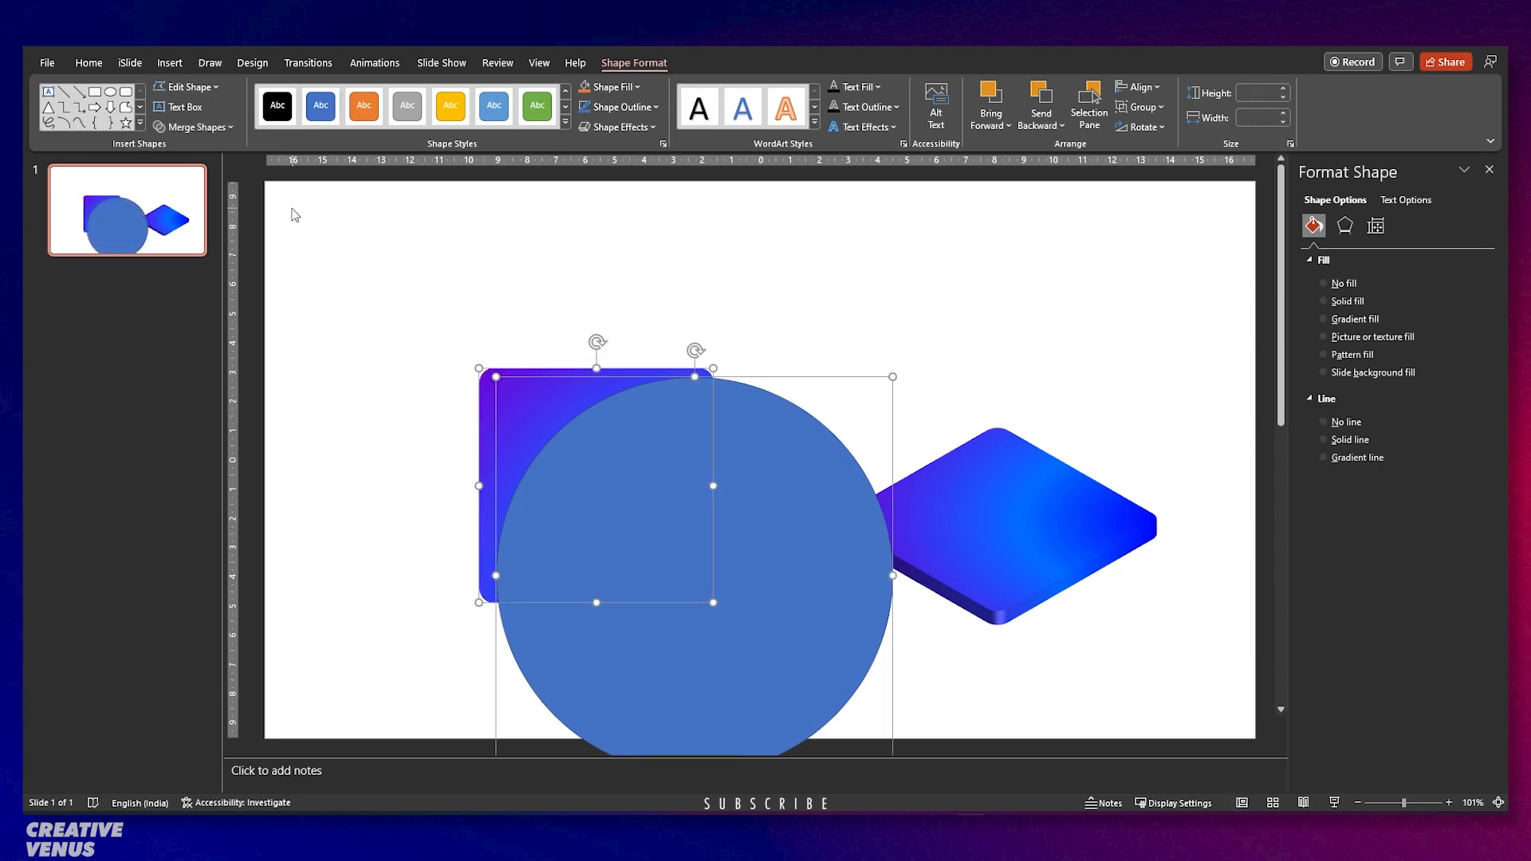
click(194, 126)
click(188, 239)
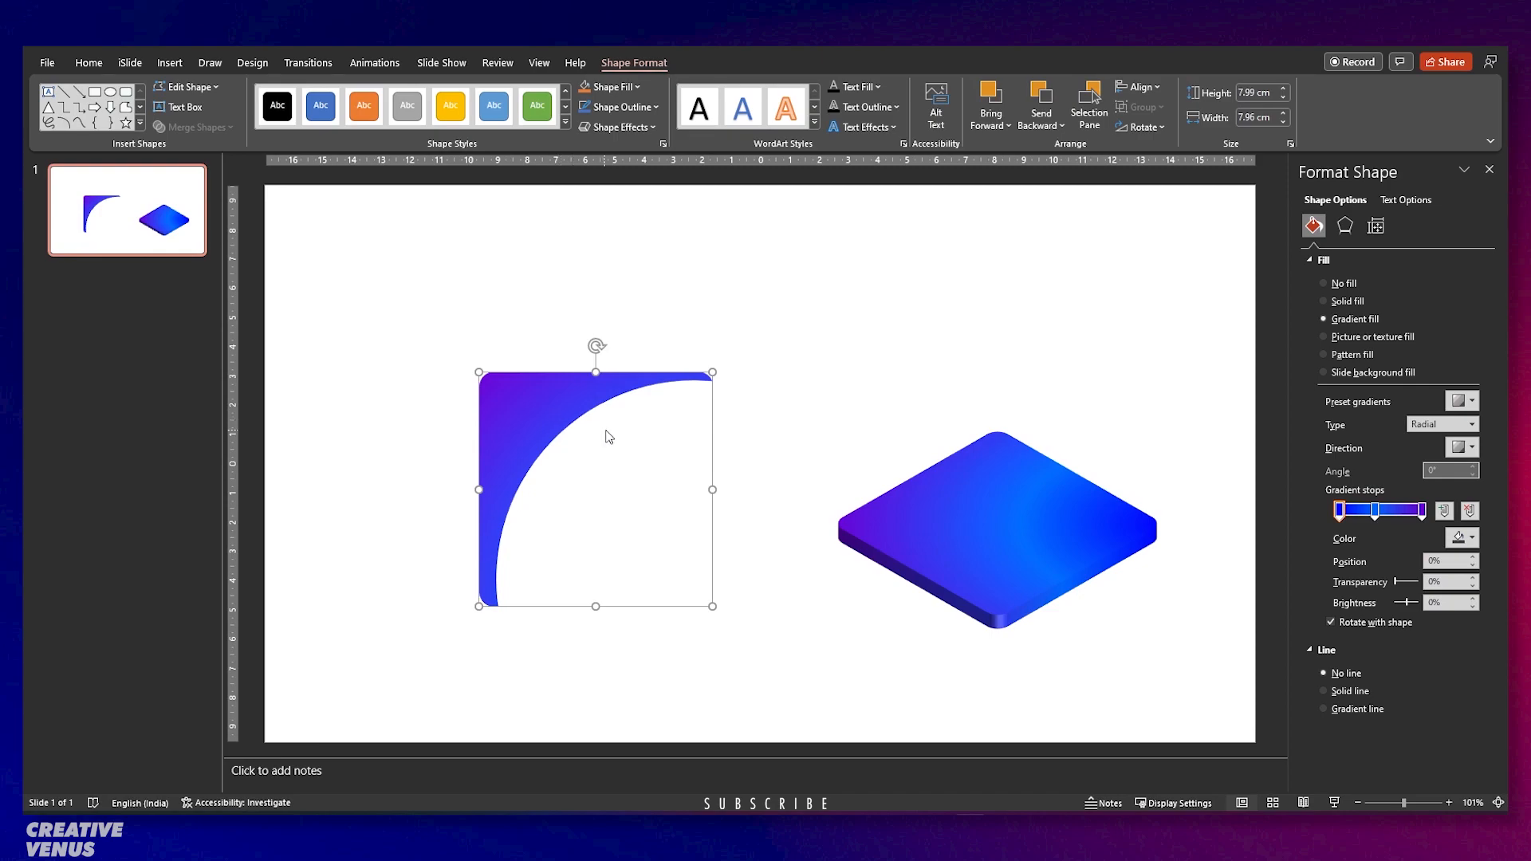
Give the cut-out shape the same parallel 3-D rotation preset as the block (X 314.7°, Y 324.6°, Z 60.2°) and set its depth to 0 pt.
click(1344, 226)
scroll(1435, 611, down, 5)
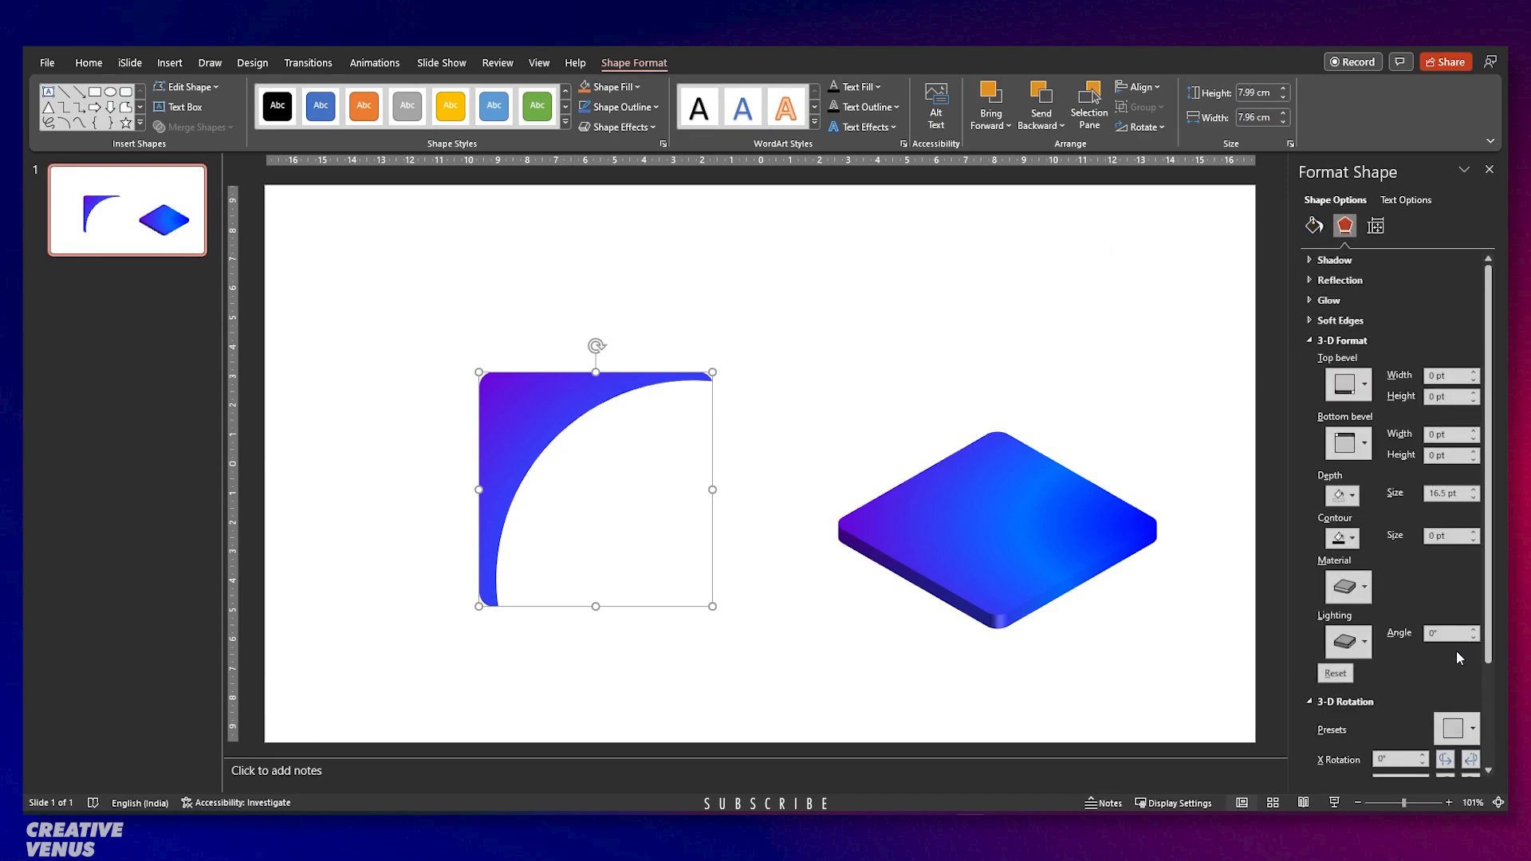
click(1435, 610)
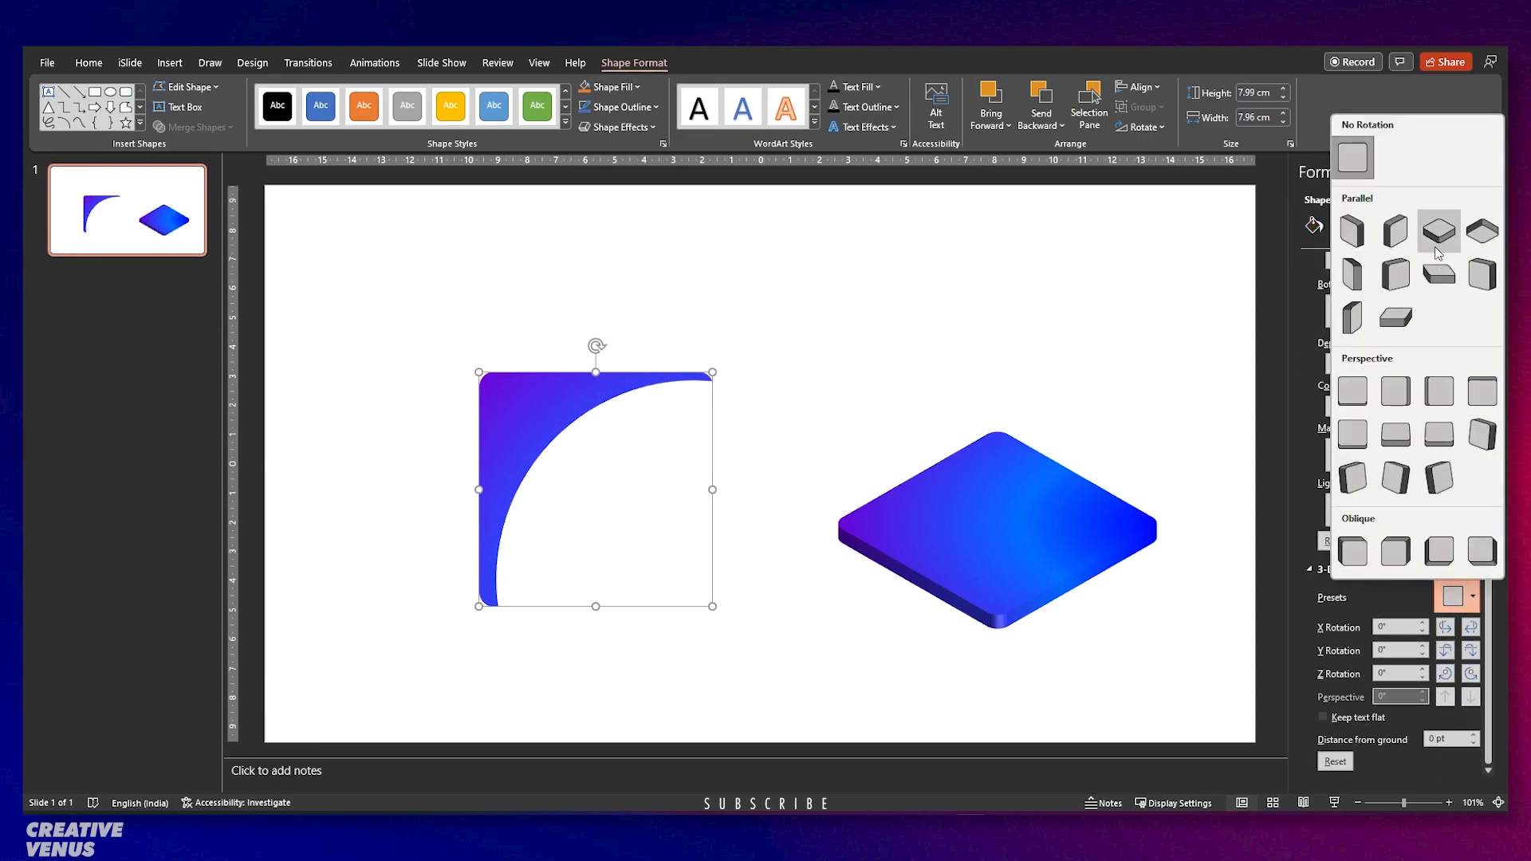
click(1404, 248)
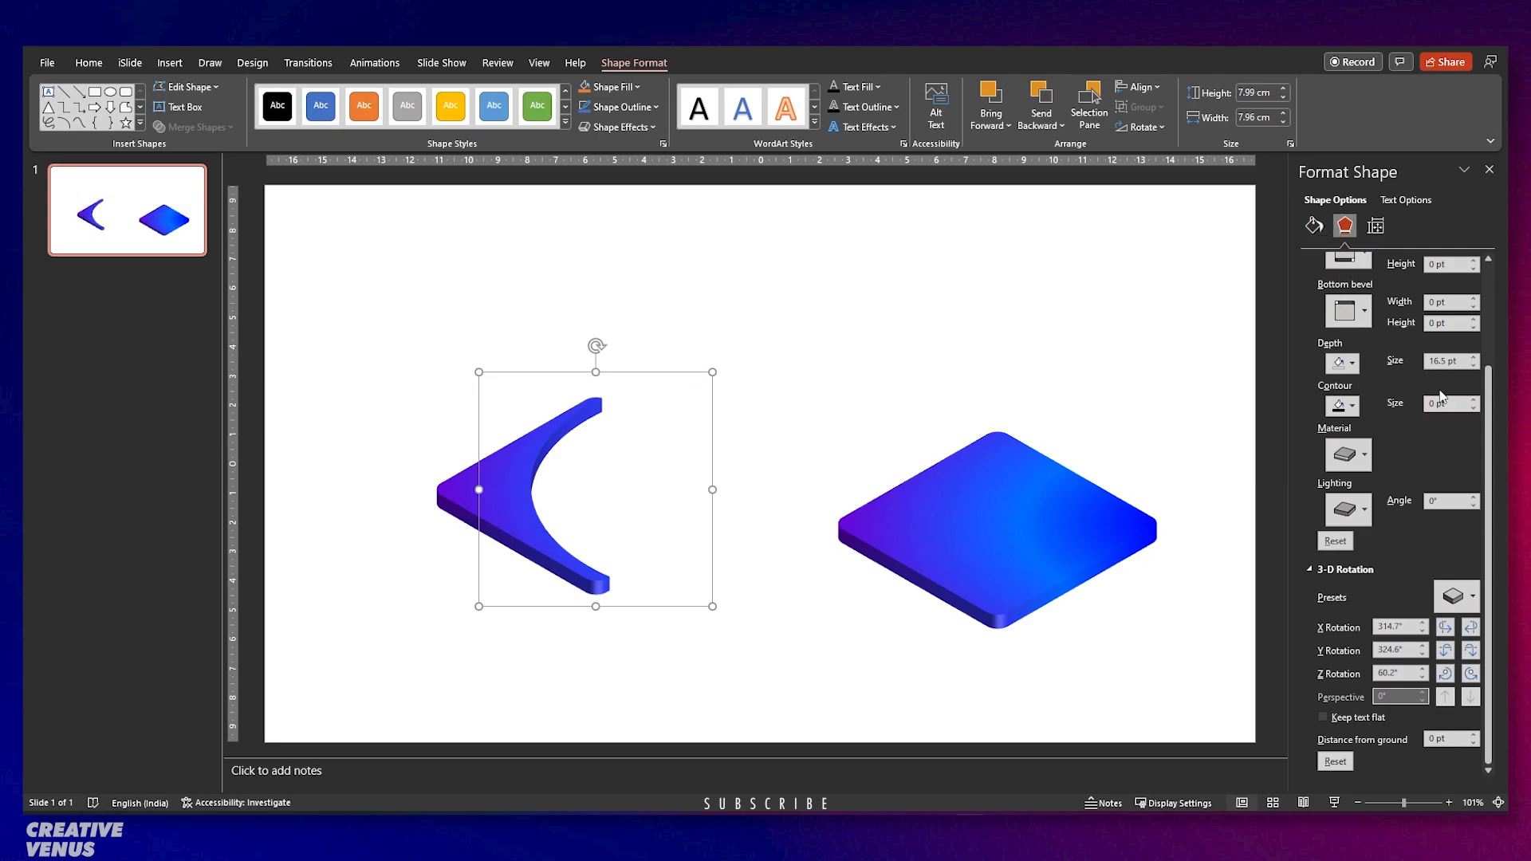
triple_click(1452, 360)
text(0)
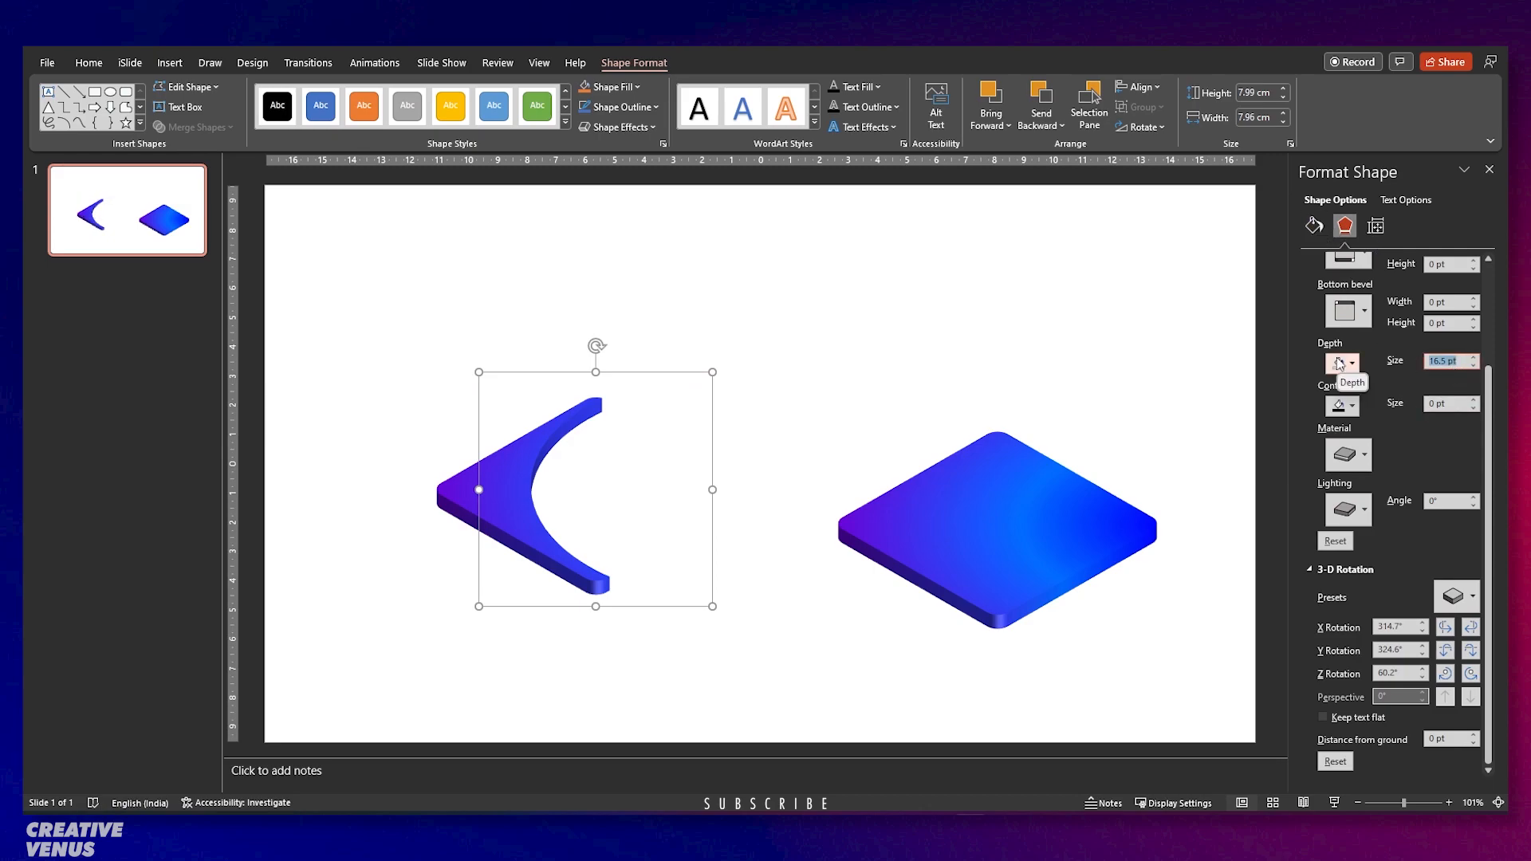
Change the cut-out shape's fill to solid white.
click(1313, 226)
click(1345, 301)
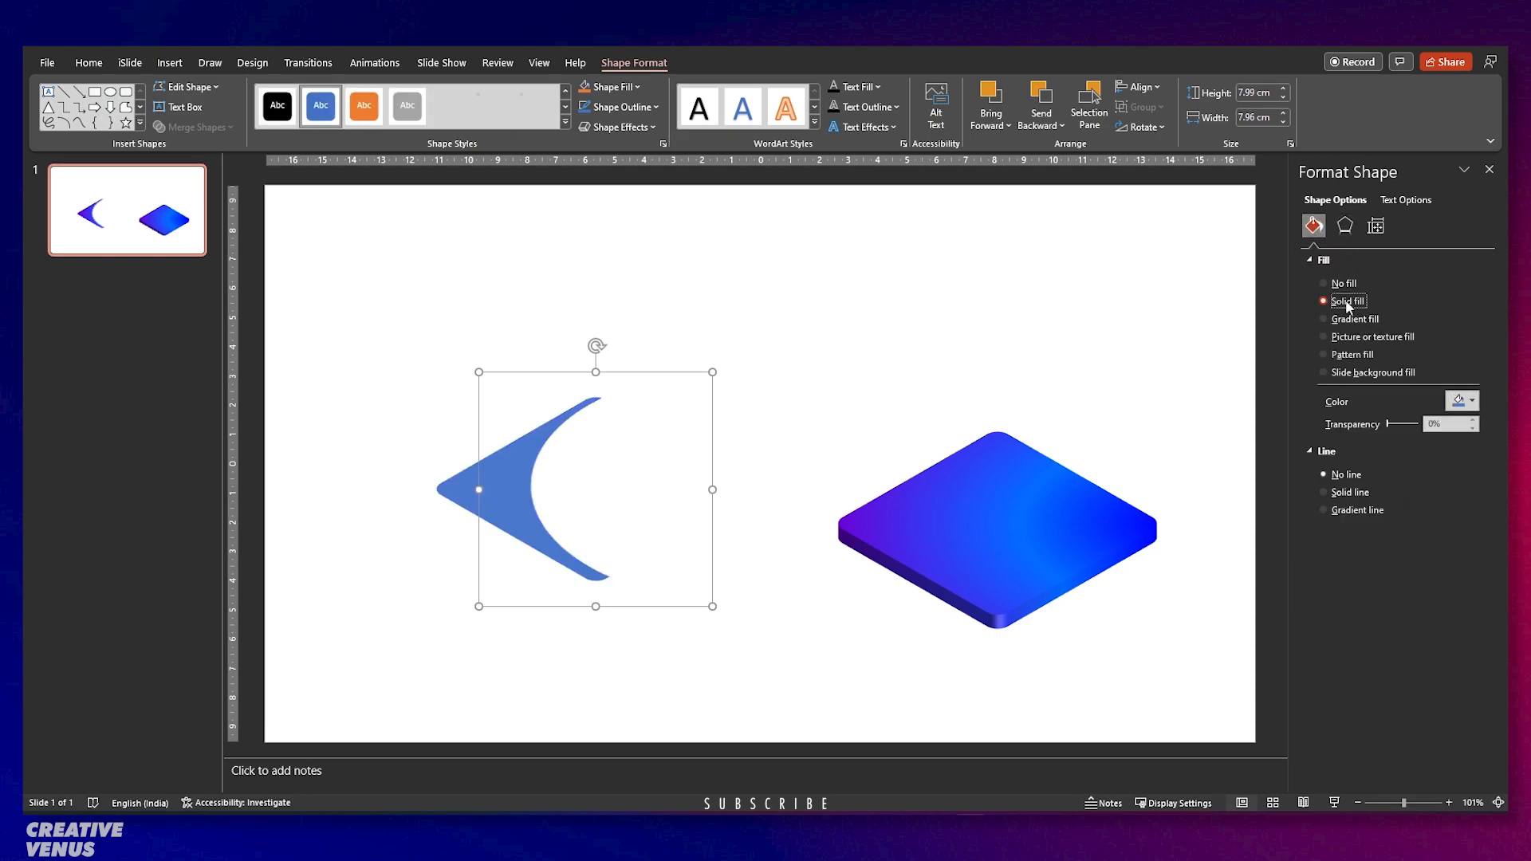
click(1457, 402)
click(1380, 443)
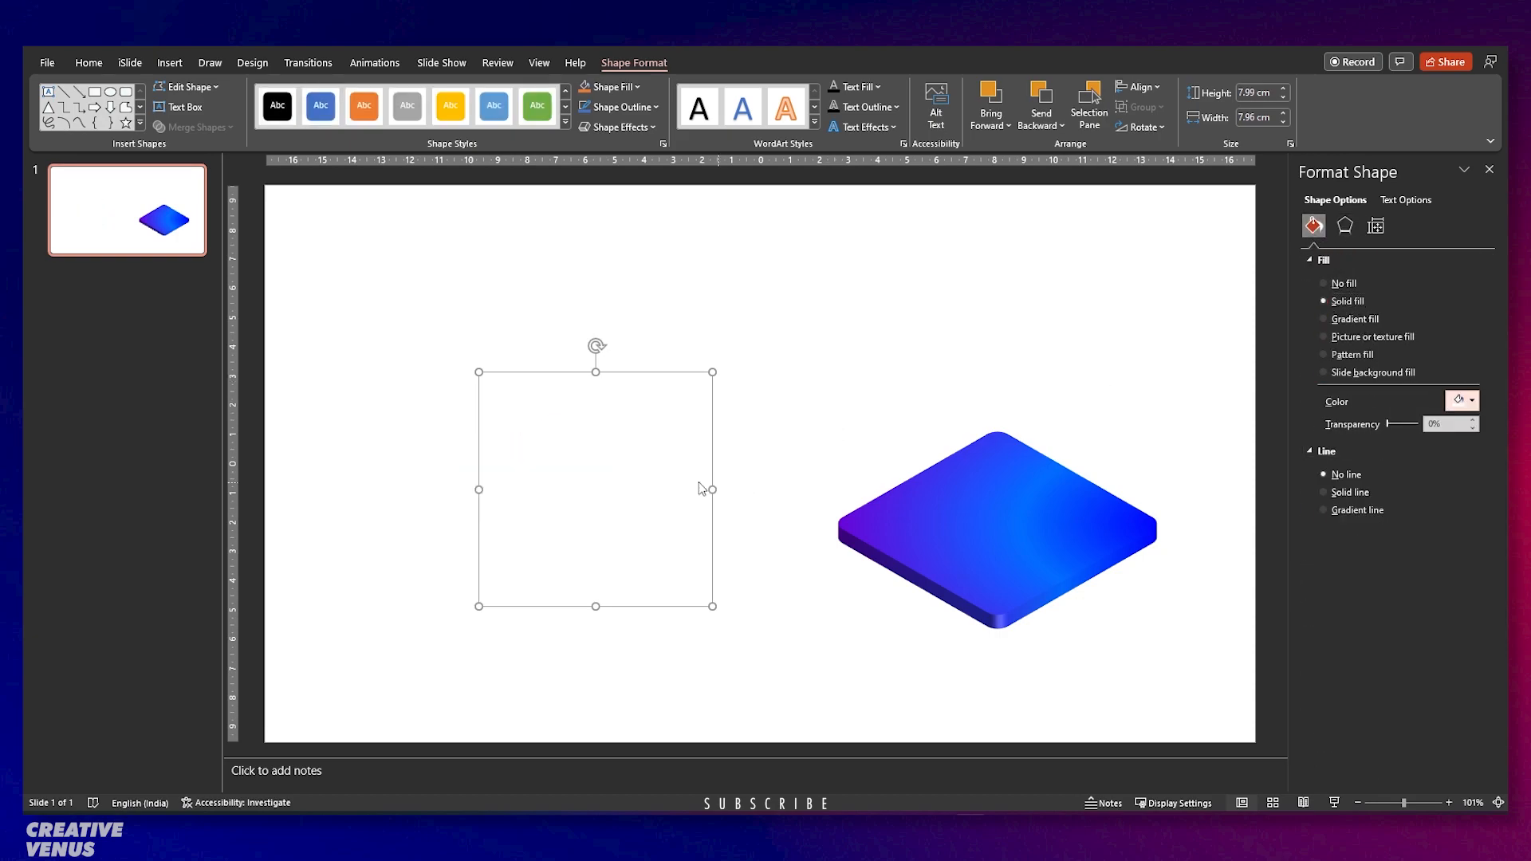
Move the white cut-out shape onto the block's upper face and make it mostly transparent as a highlight.
drag(529, 503, 938, 536)
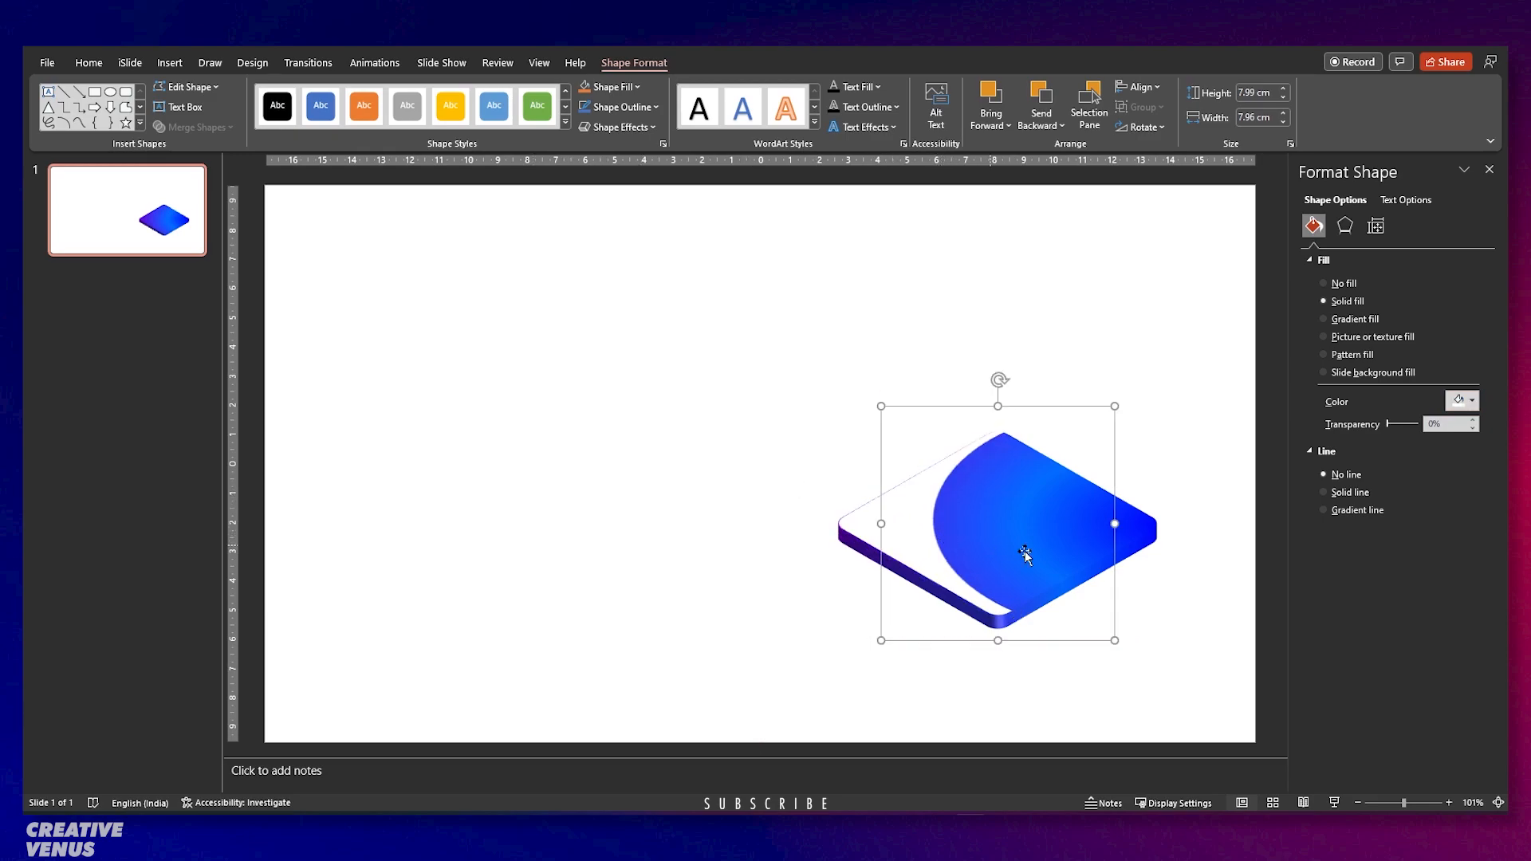
key(ctrl+Left)
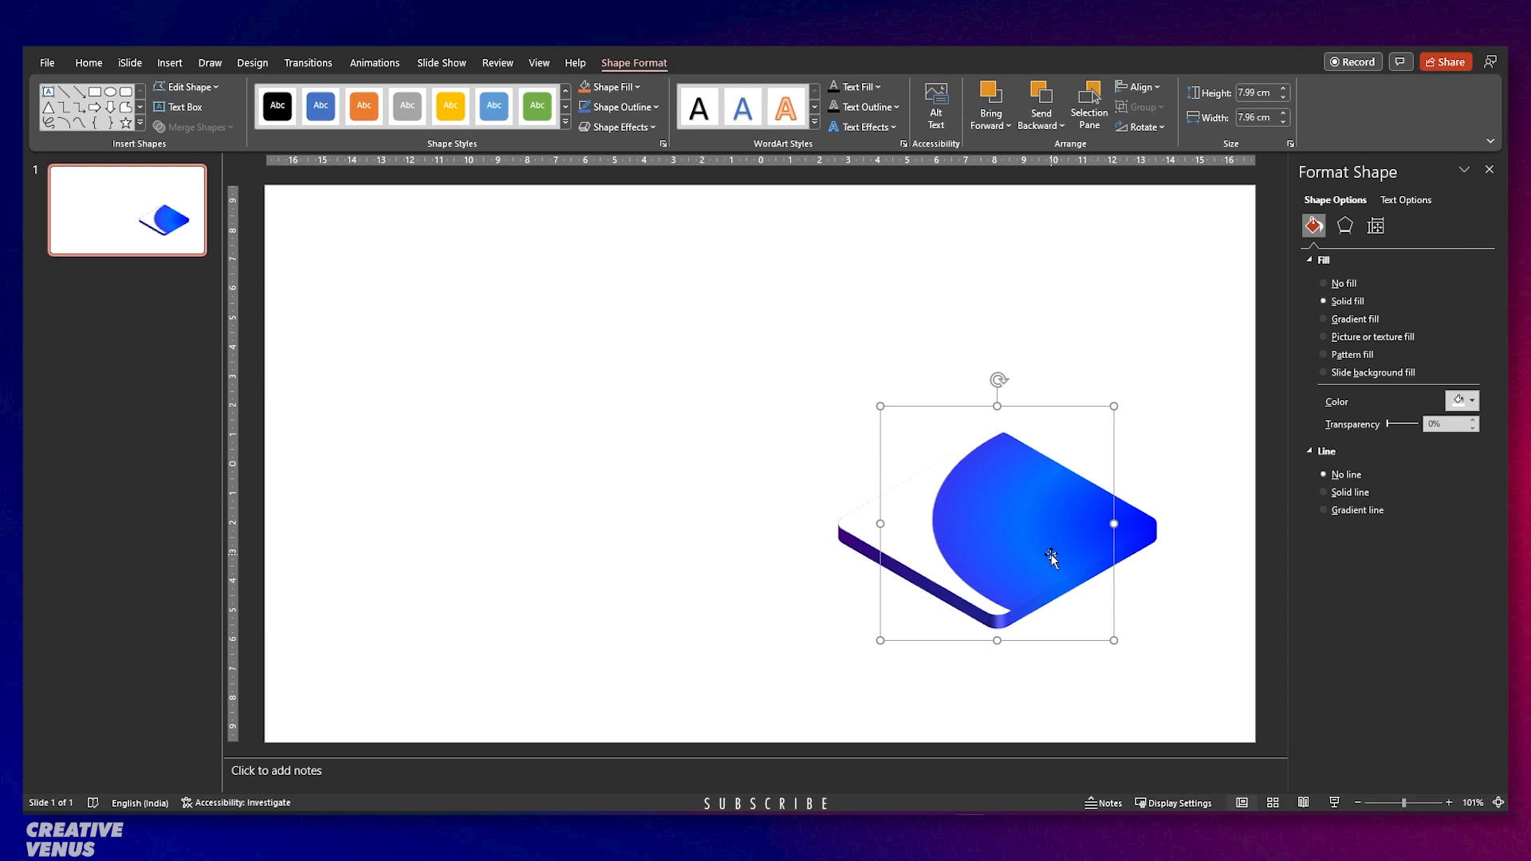
drag(1390, 423, 1408, 428)
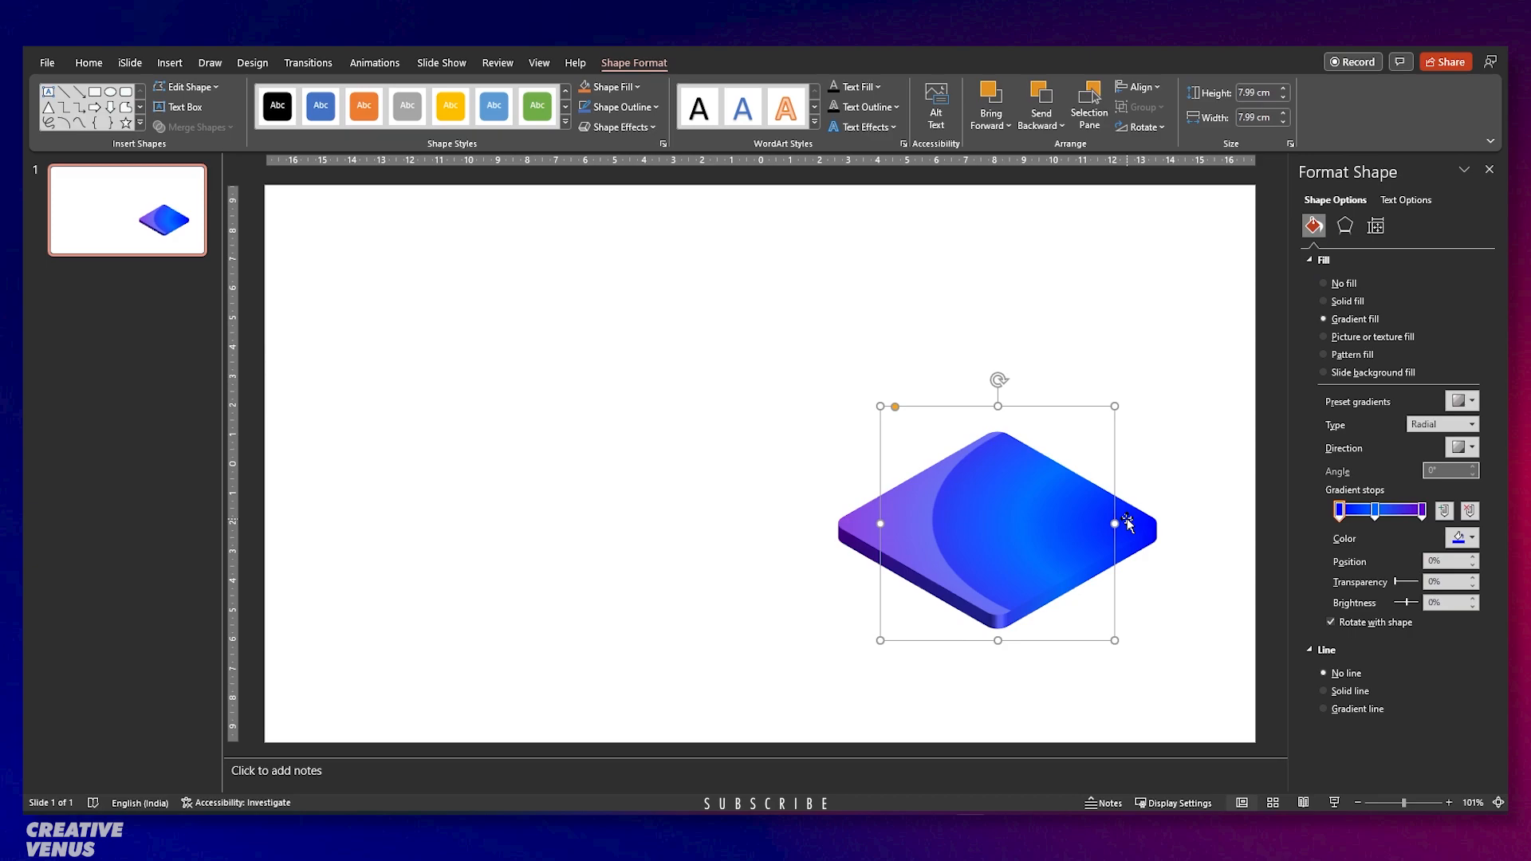
Apply the second Neutral lighting preset to the block and choose a different 3-D material for it.
click(1346, 226)
scroll(1375, 538, down, 5)
click(1358, 515)
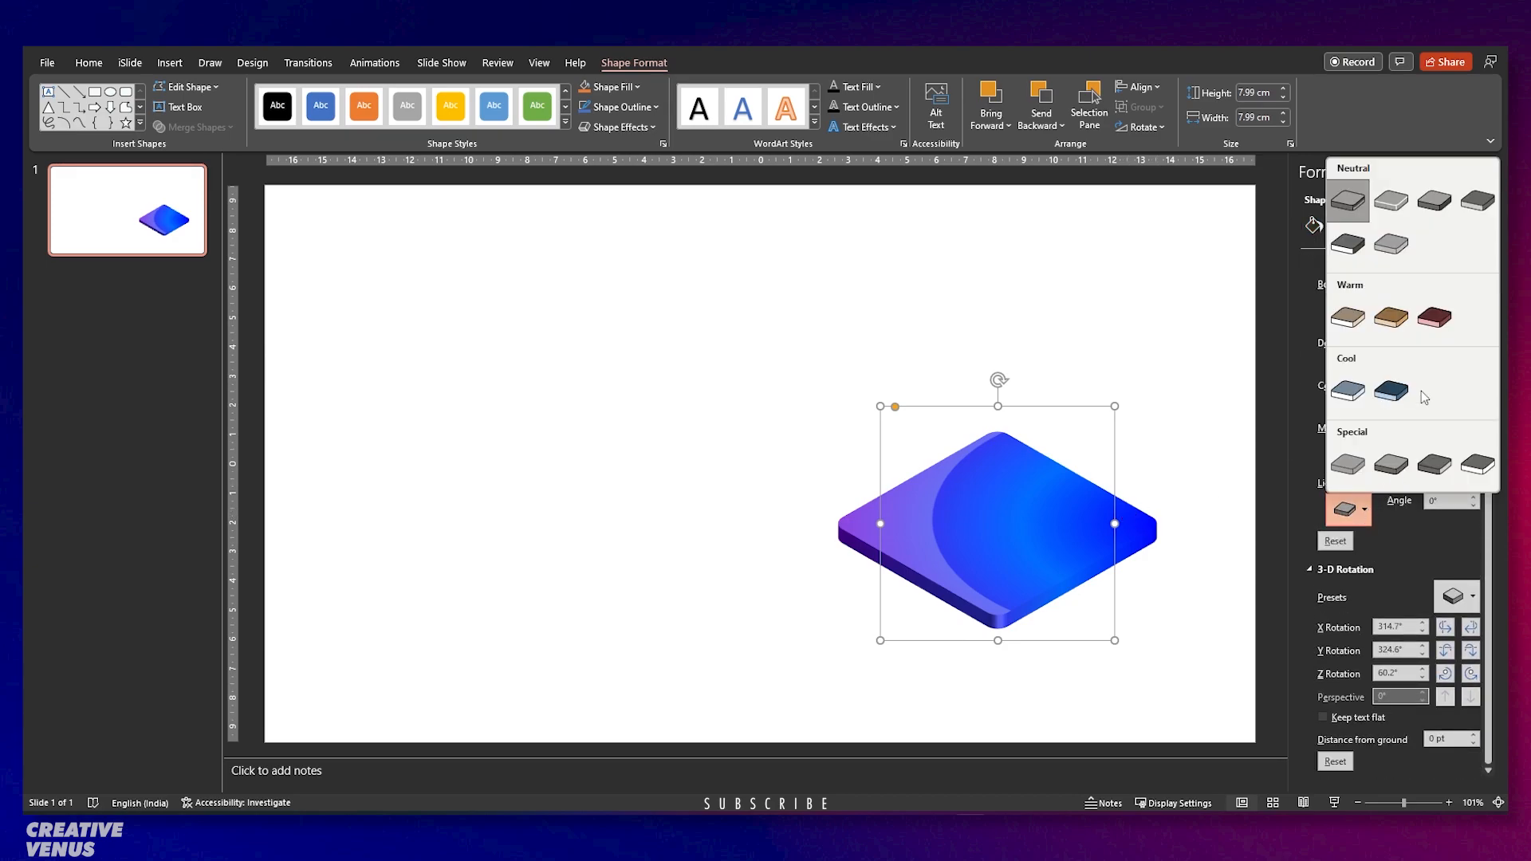
click(1385, 209)
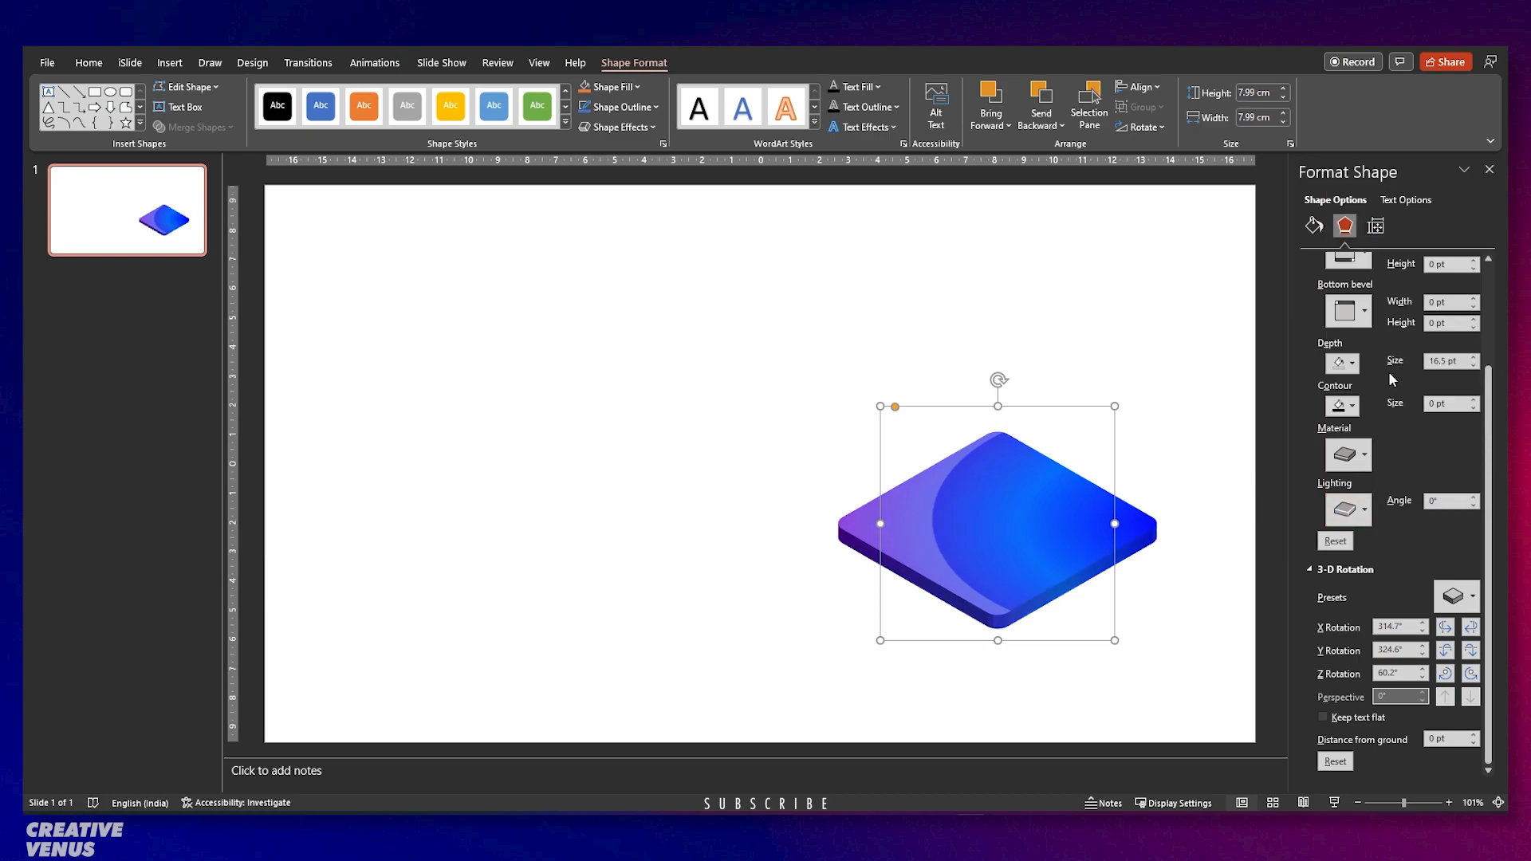
click(1357, 455)
click(1474, 524)
click(1163, 688)
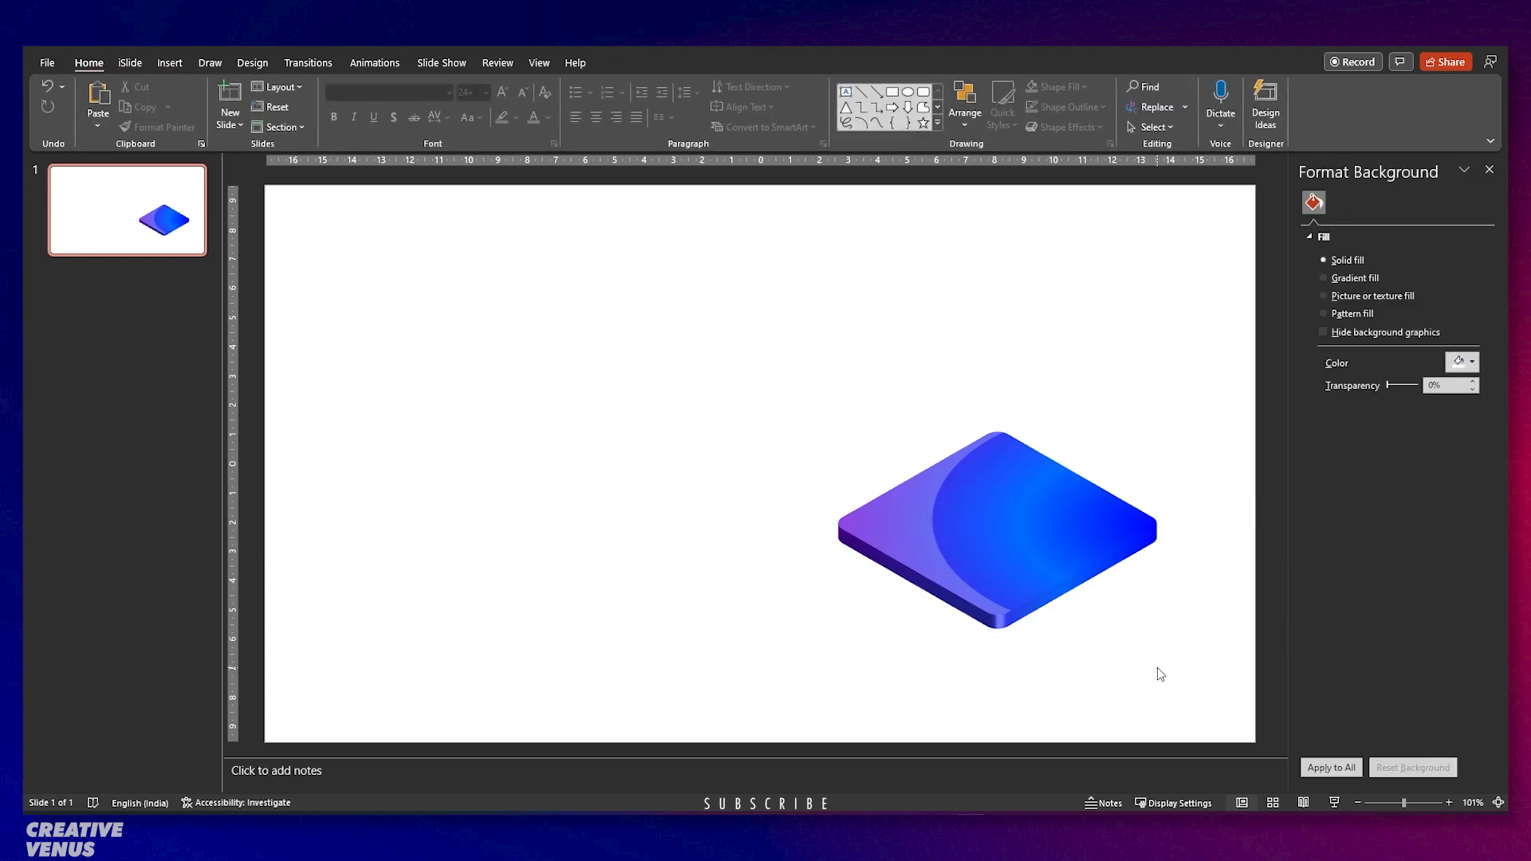
Place a copy of the block beside the original and set the copy's 3-D depth to 0 pt.
click(1042, 581)
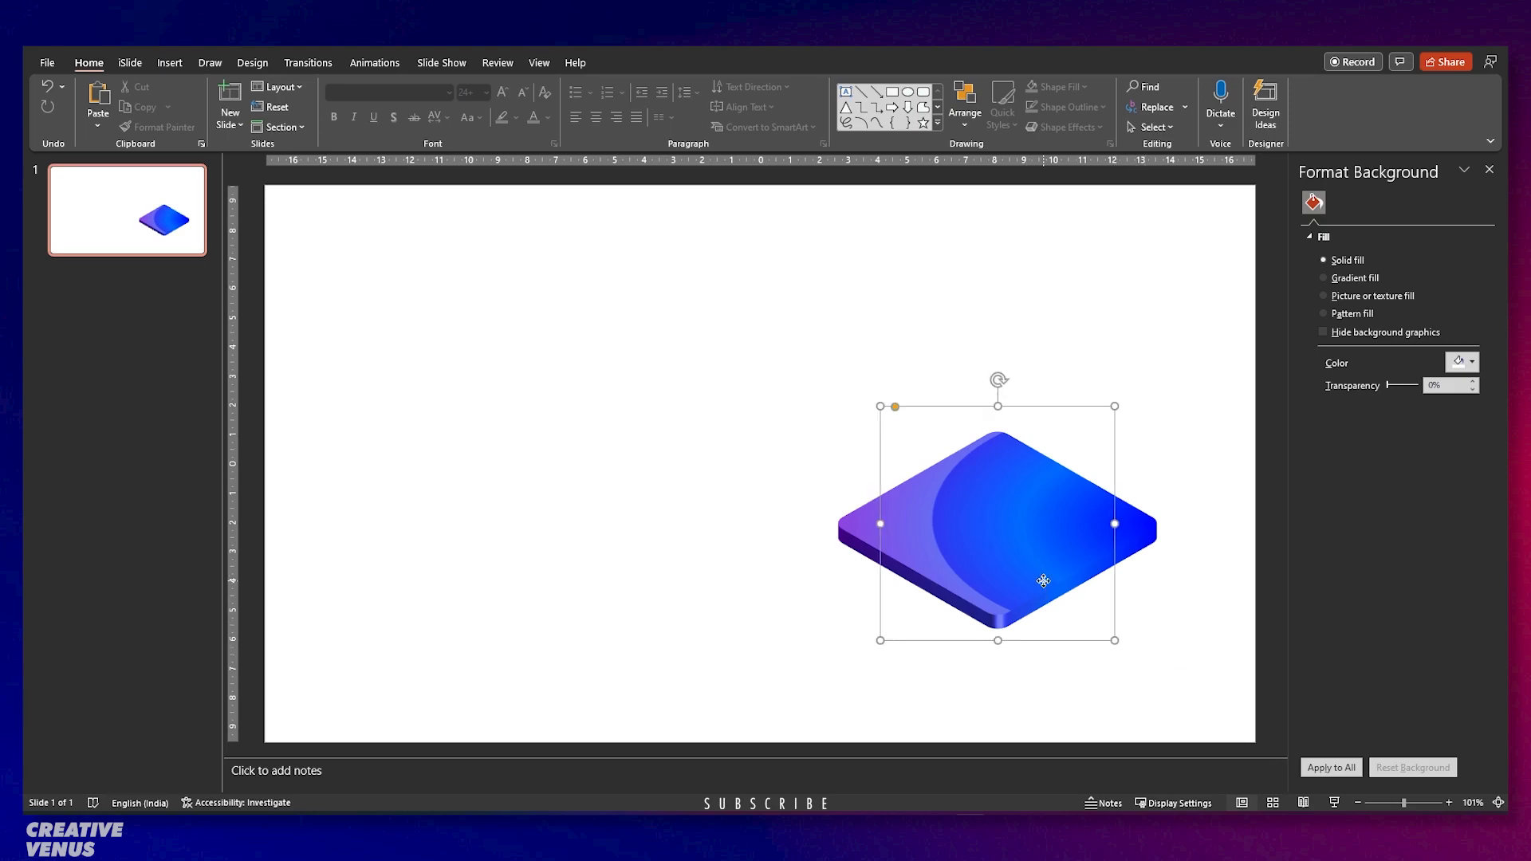
drag(1086, 550, 700, 574)
click(1344, 226)
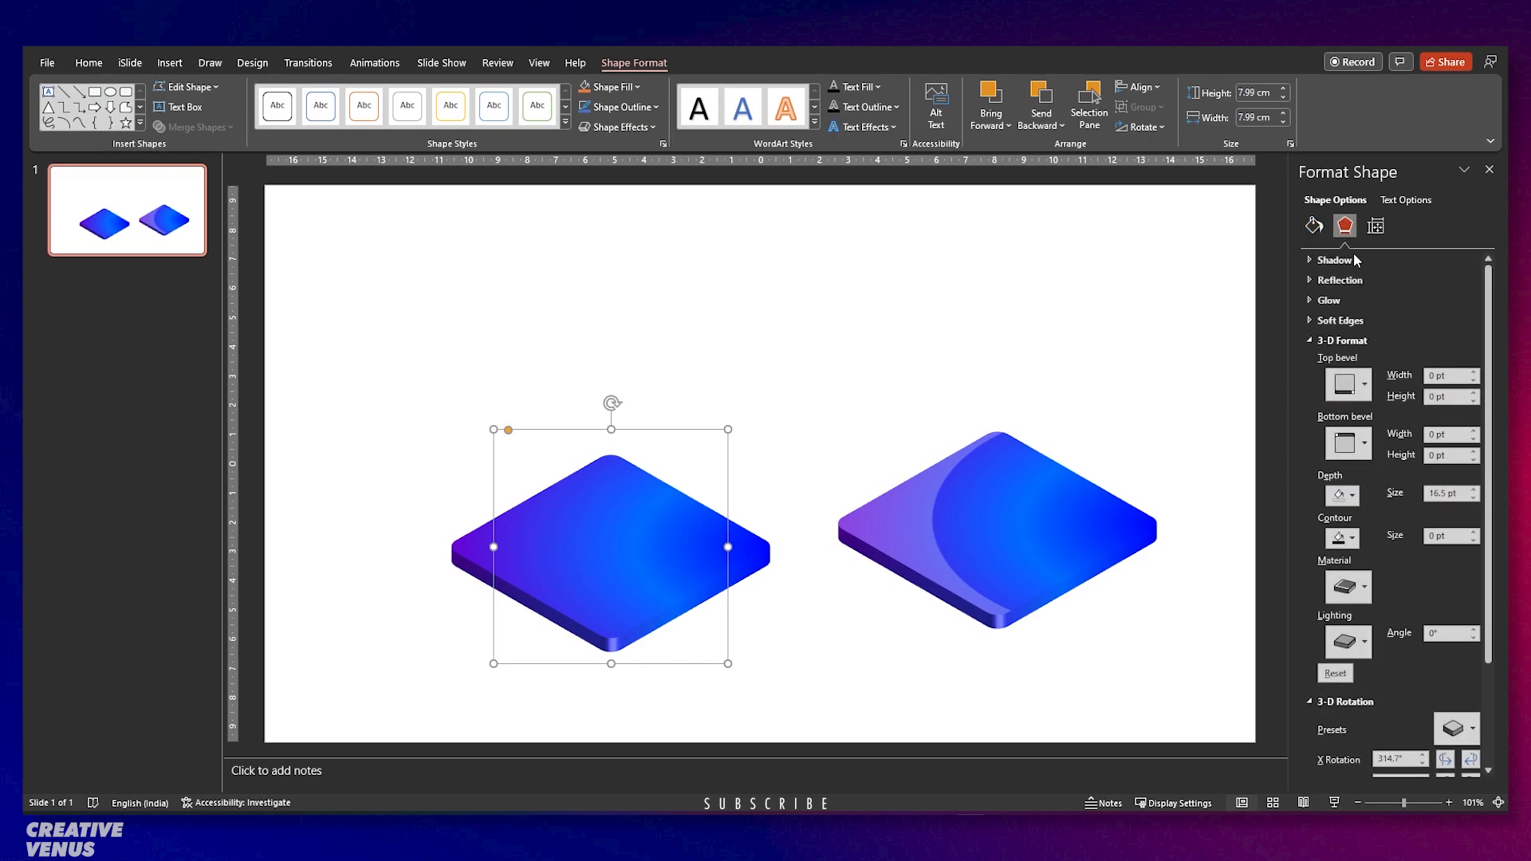
scroll(1388, 566, down, 3)
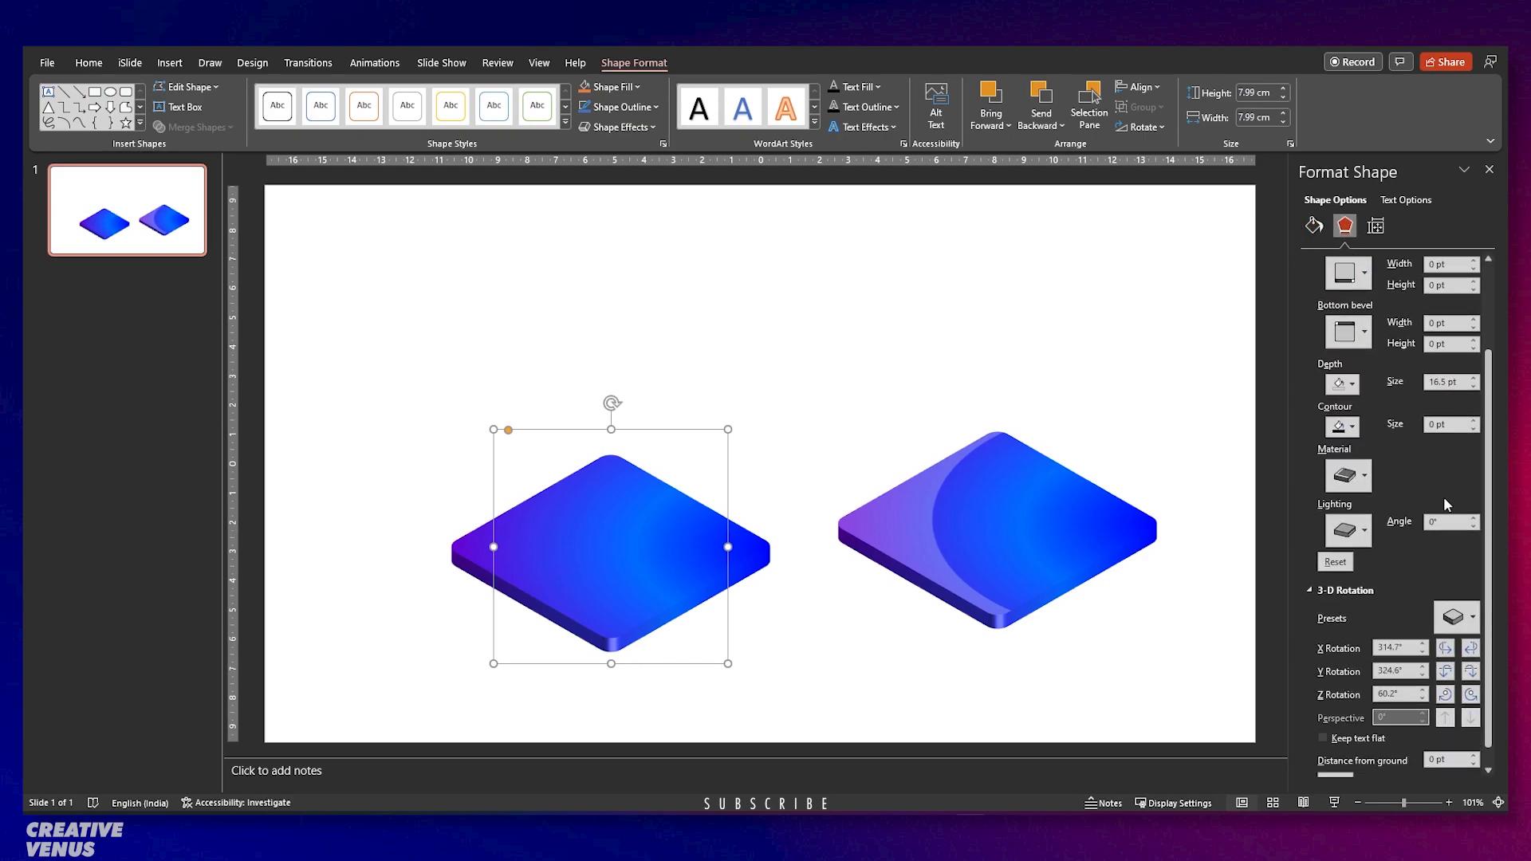
scroll(1441, 569, down, 1)
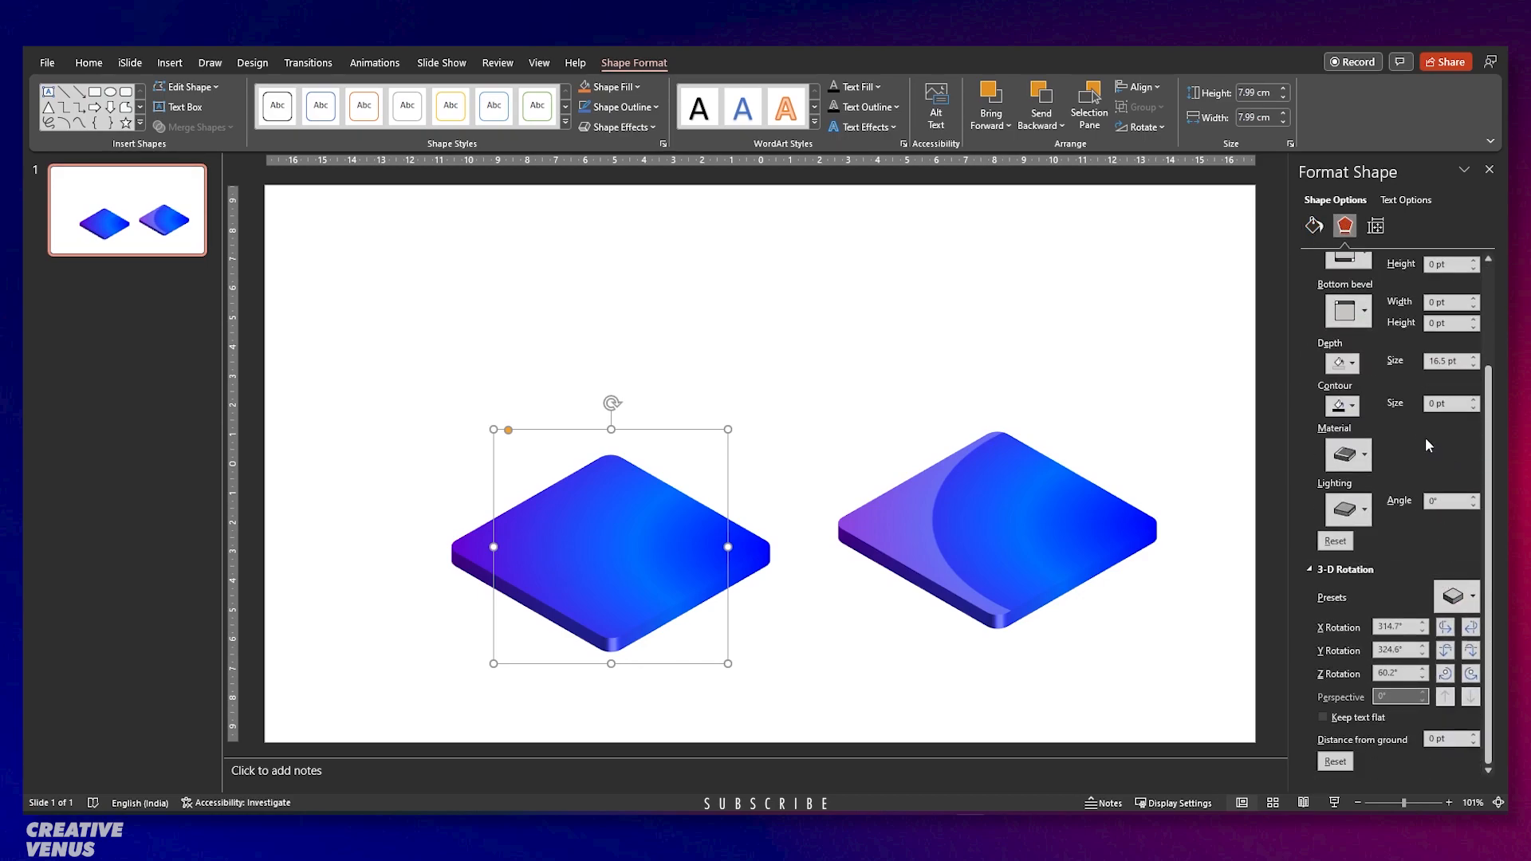
scroll(1427, 445, up, 3)
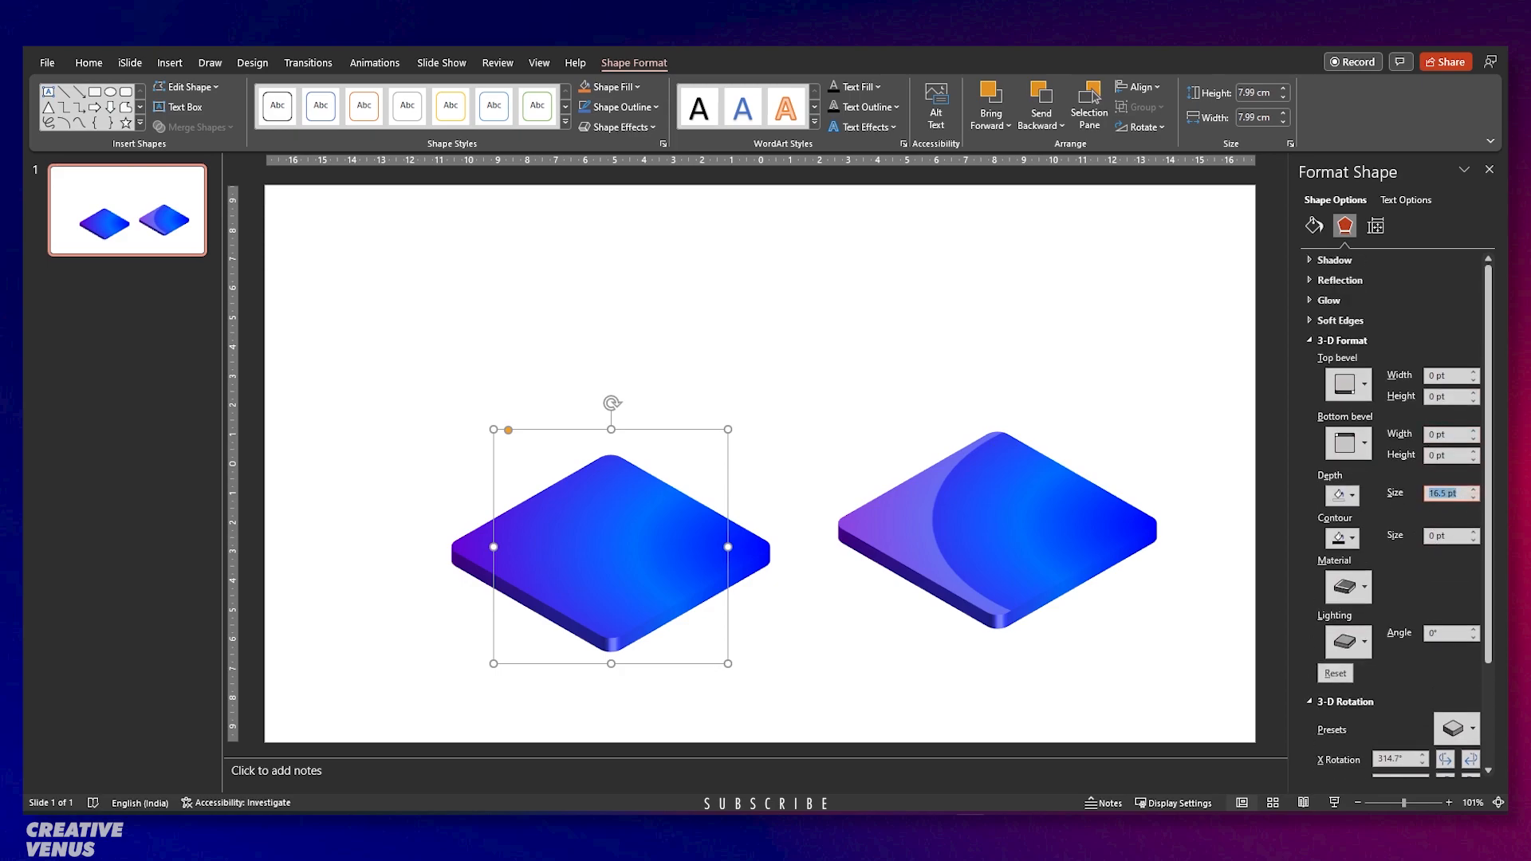
text(0)
key(Return)
Fill the flat copy with solid black at 82% transparency.
click(1313, 226)
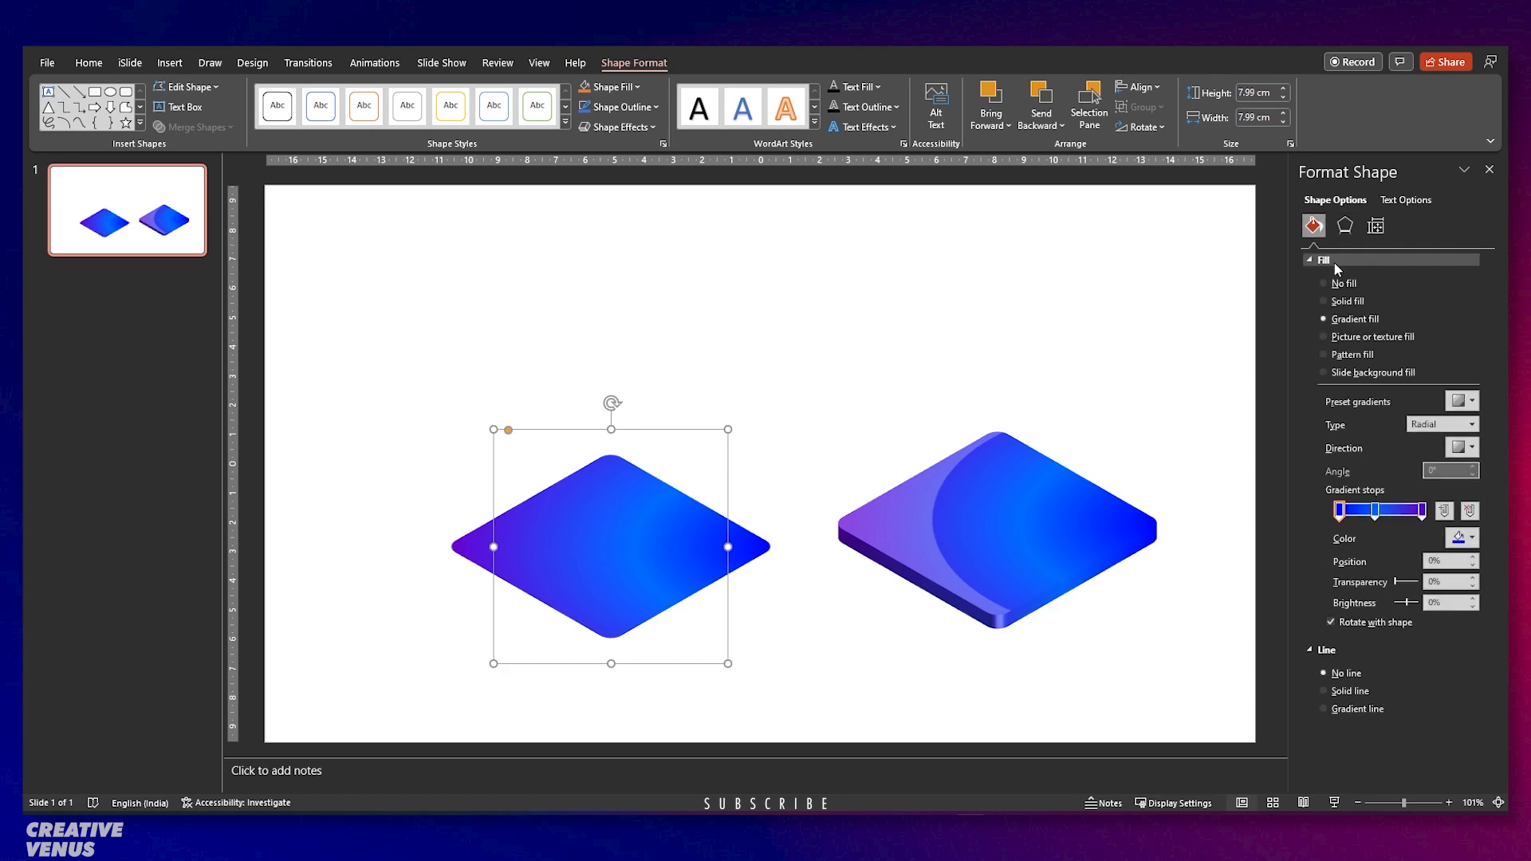
click(1336, 301)
click(1462, 401)
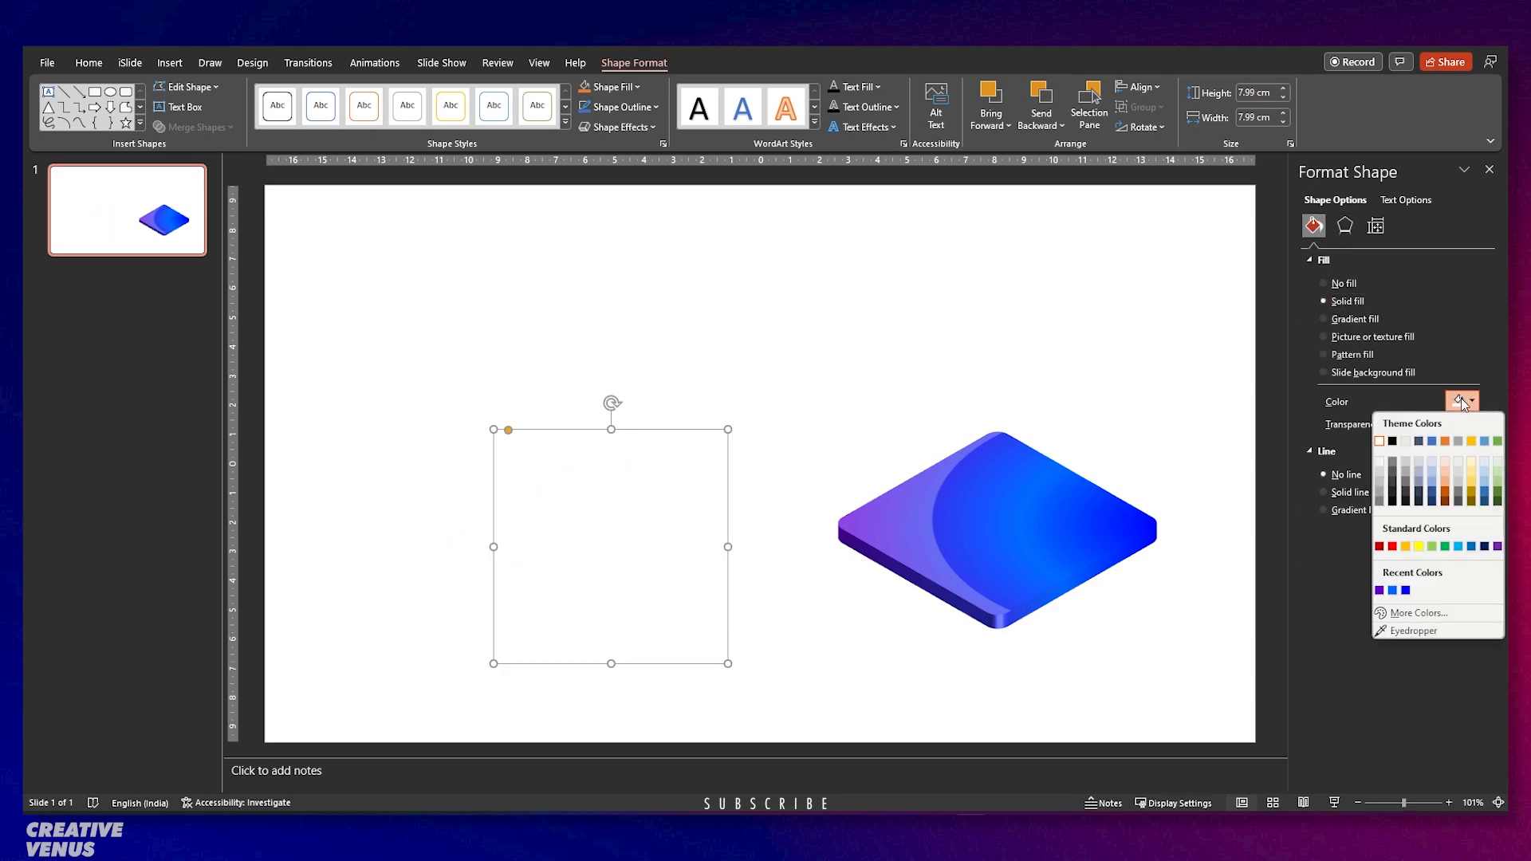
click(1392, 441)
click(1396, 428)
drag(1396, 428, 1415, 424)
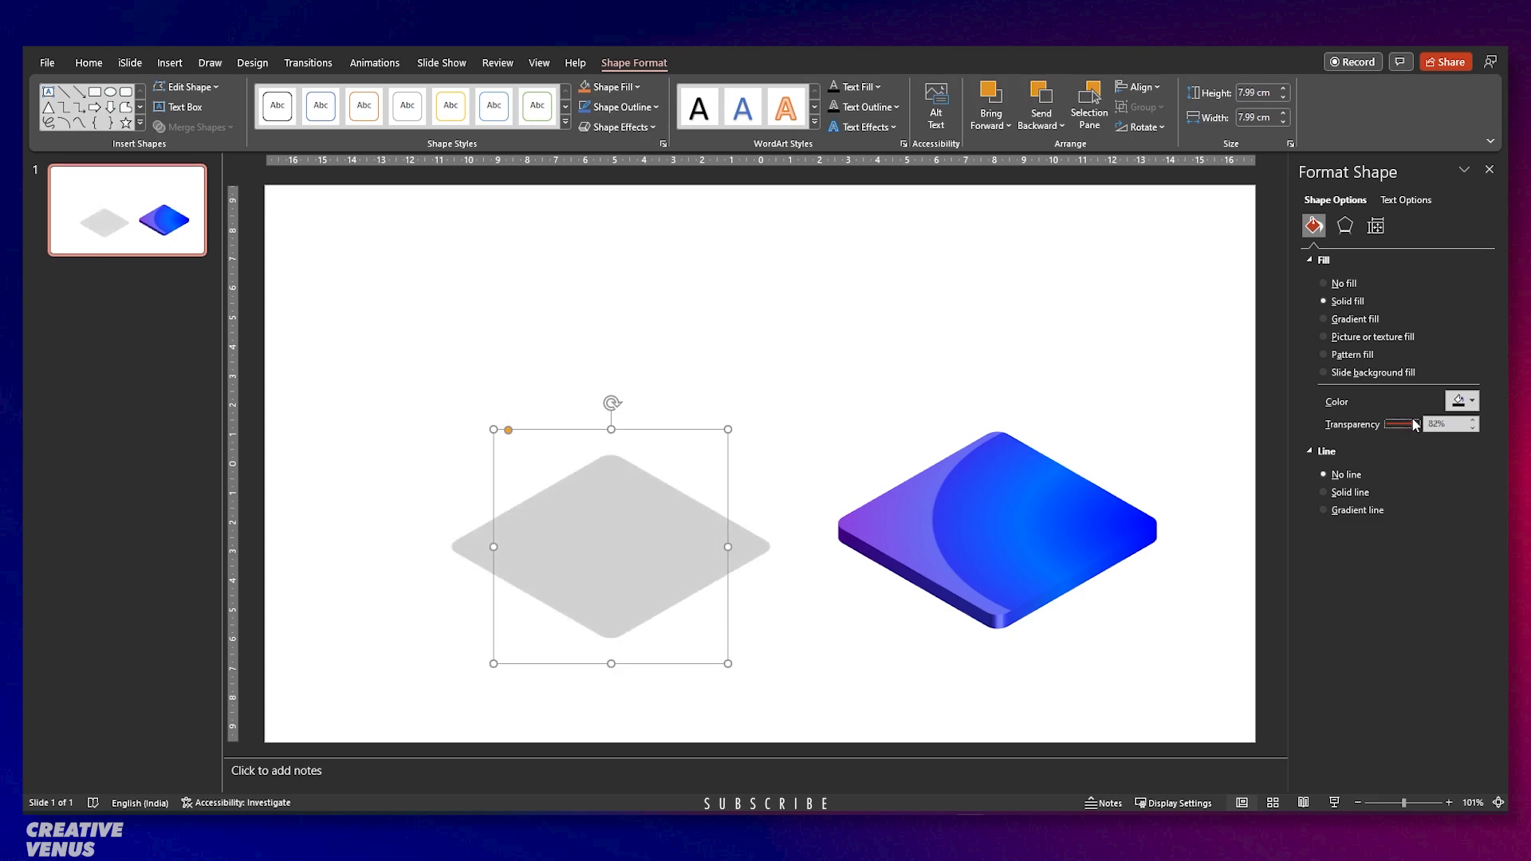
Cut the transparent black shape and paste it back onto the slide as a picture.
click(1344, 226)
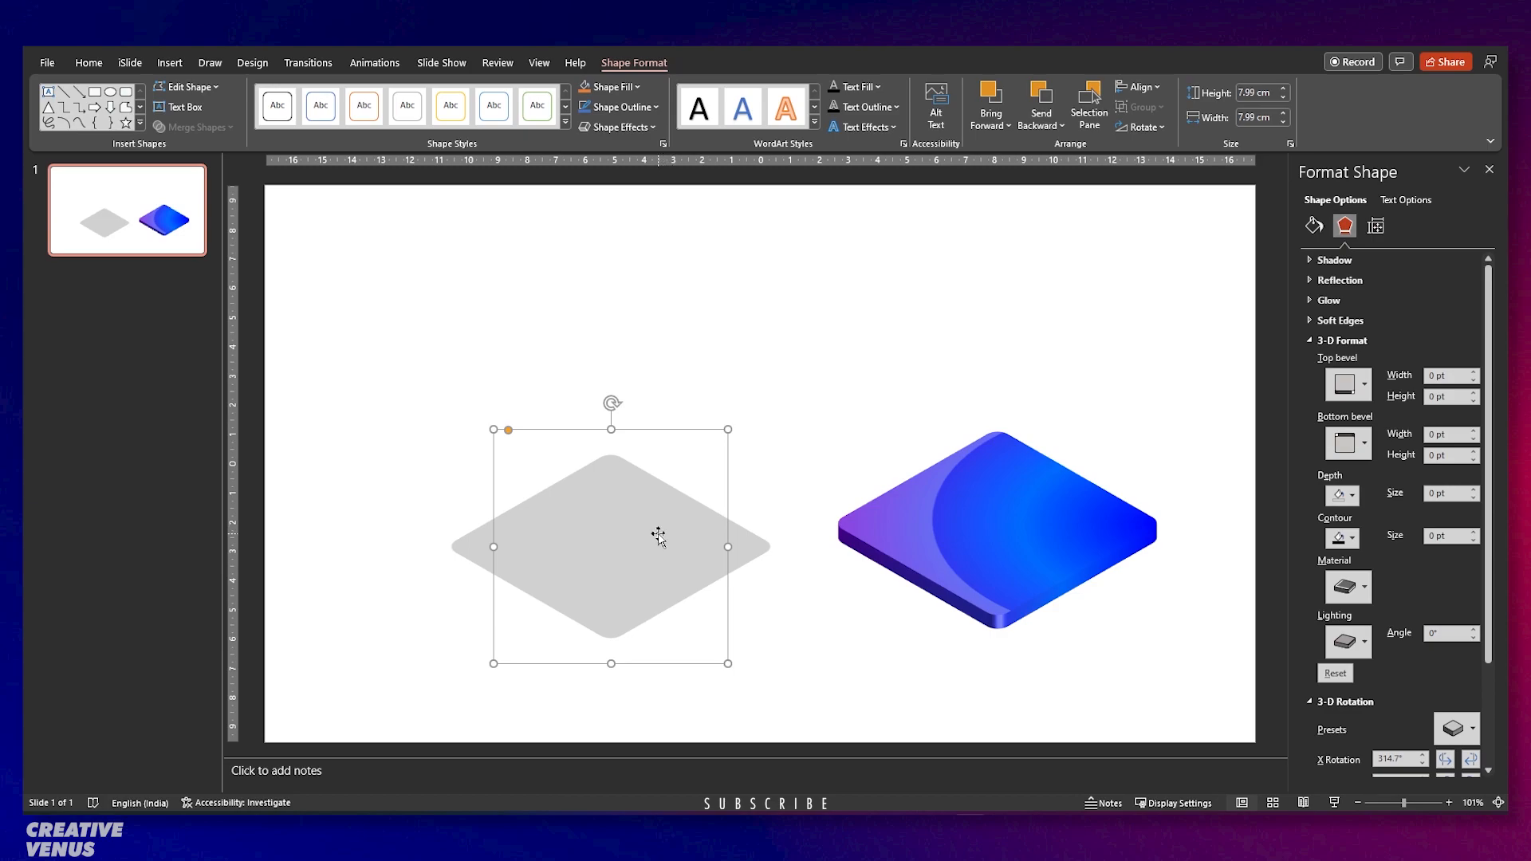
key(Delete)
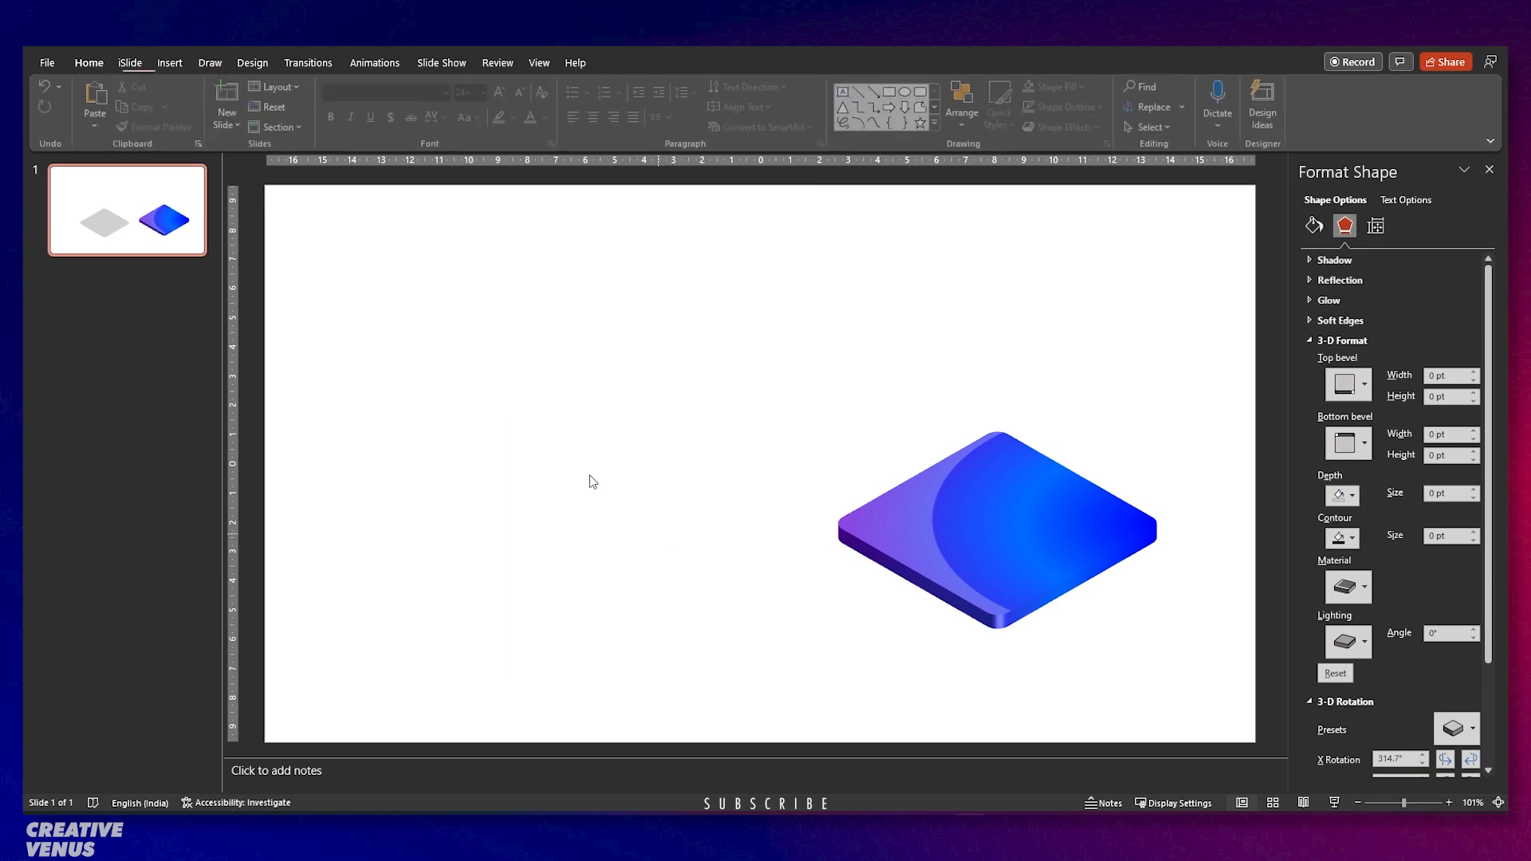
right_click(552, 433)
click(603, 467)
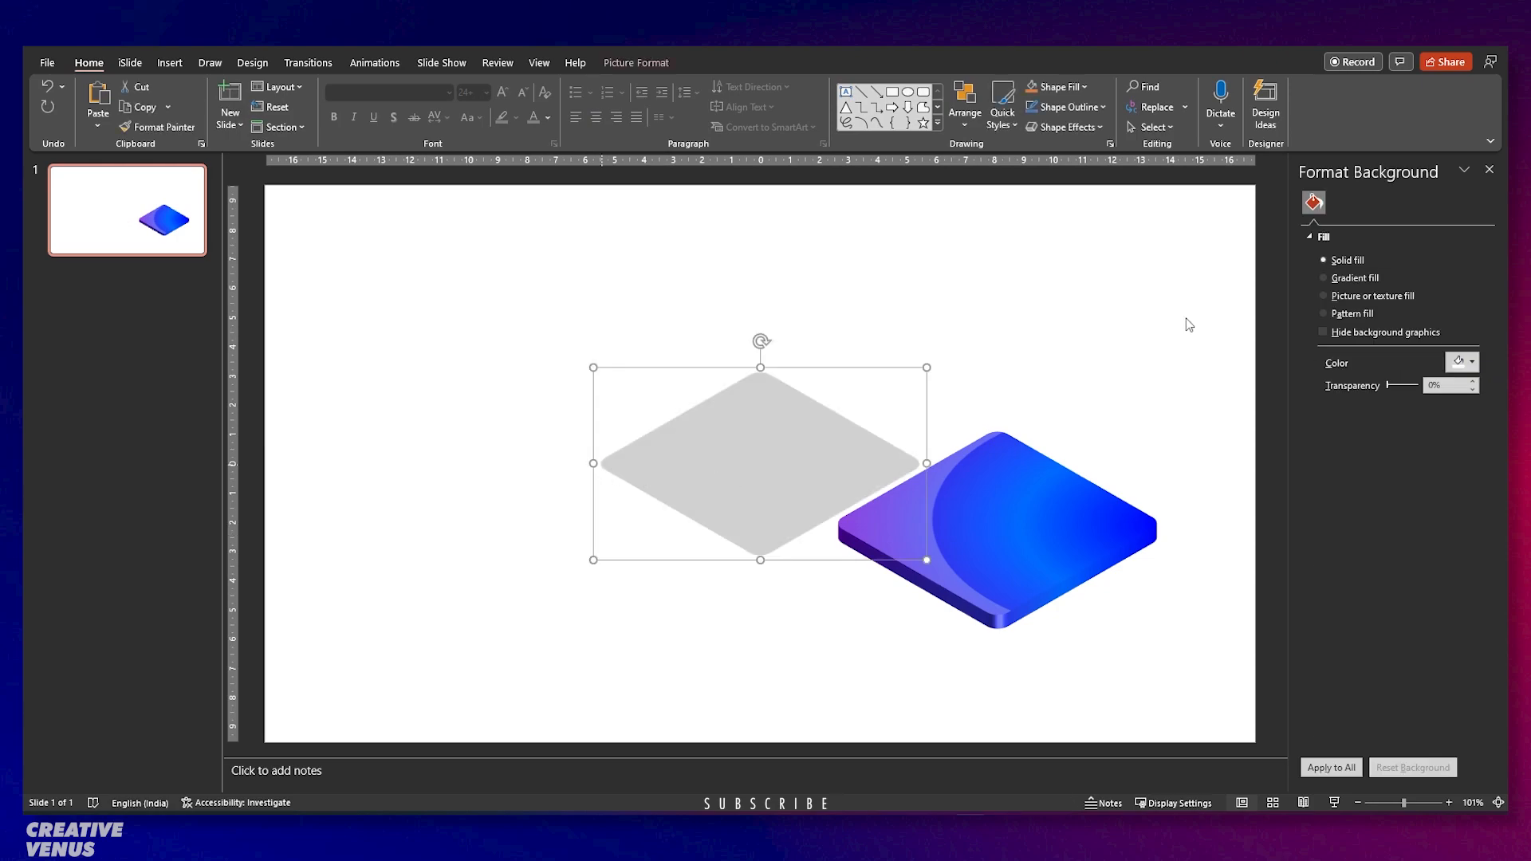
Soften the pasted shadow picture by setting its sharpness to -100%.
click(1408, 207)
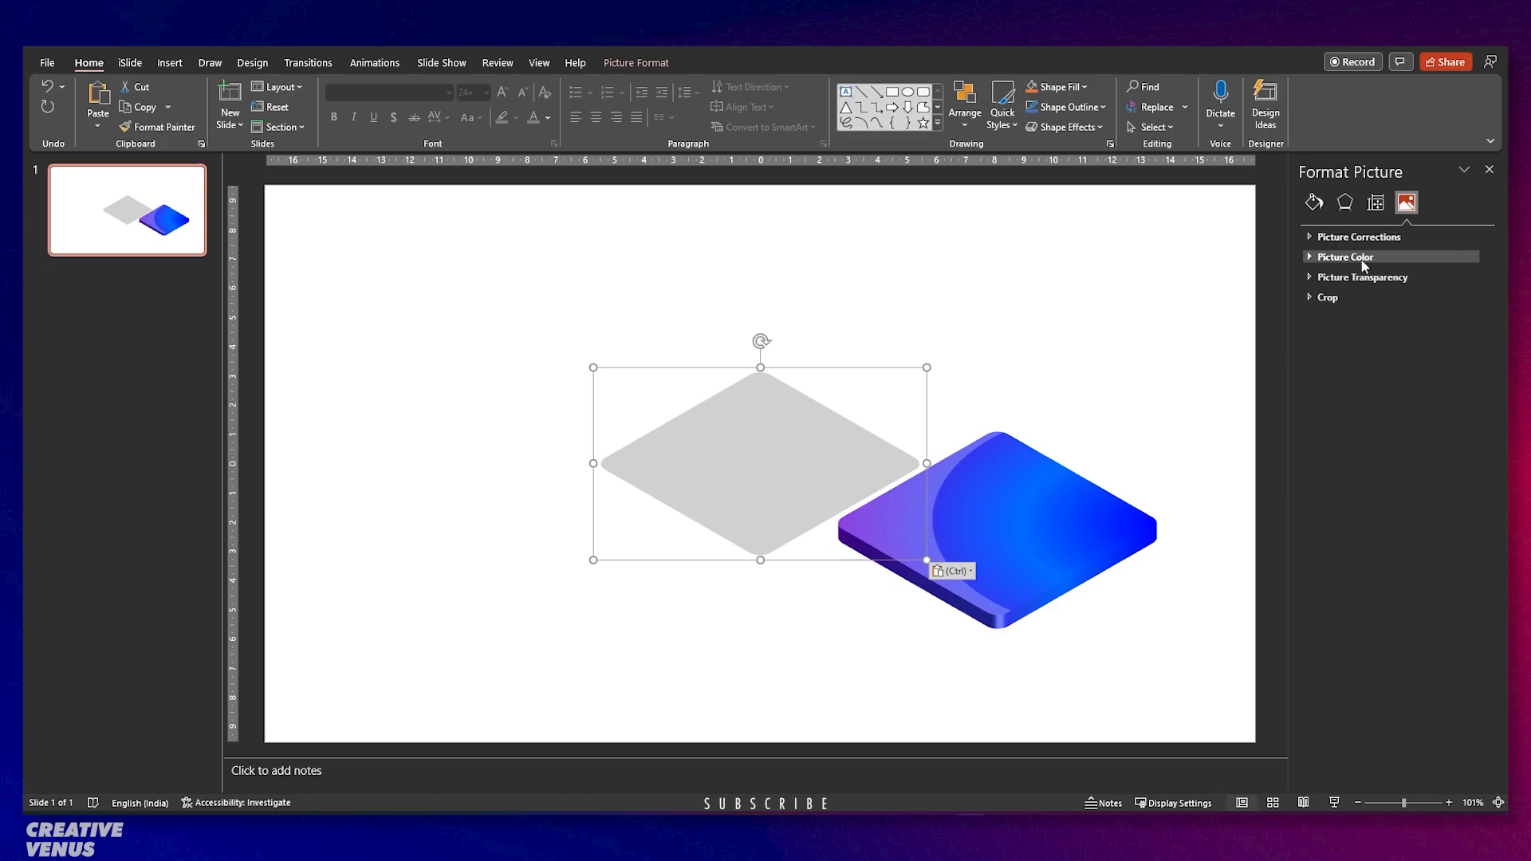
click(1348, 238)
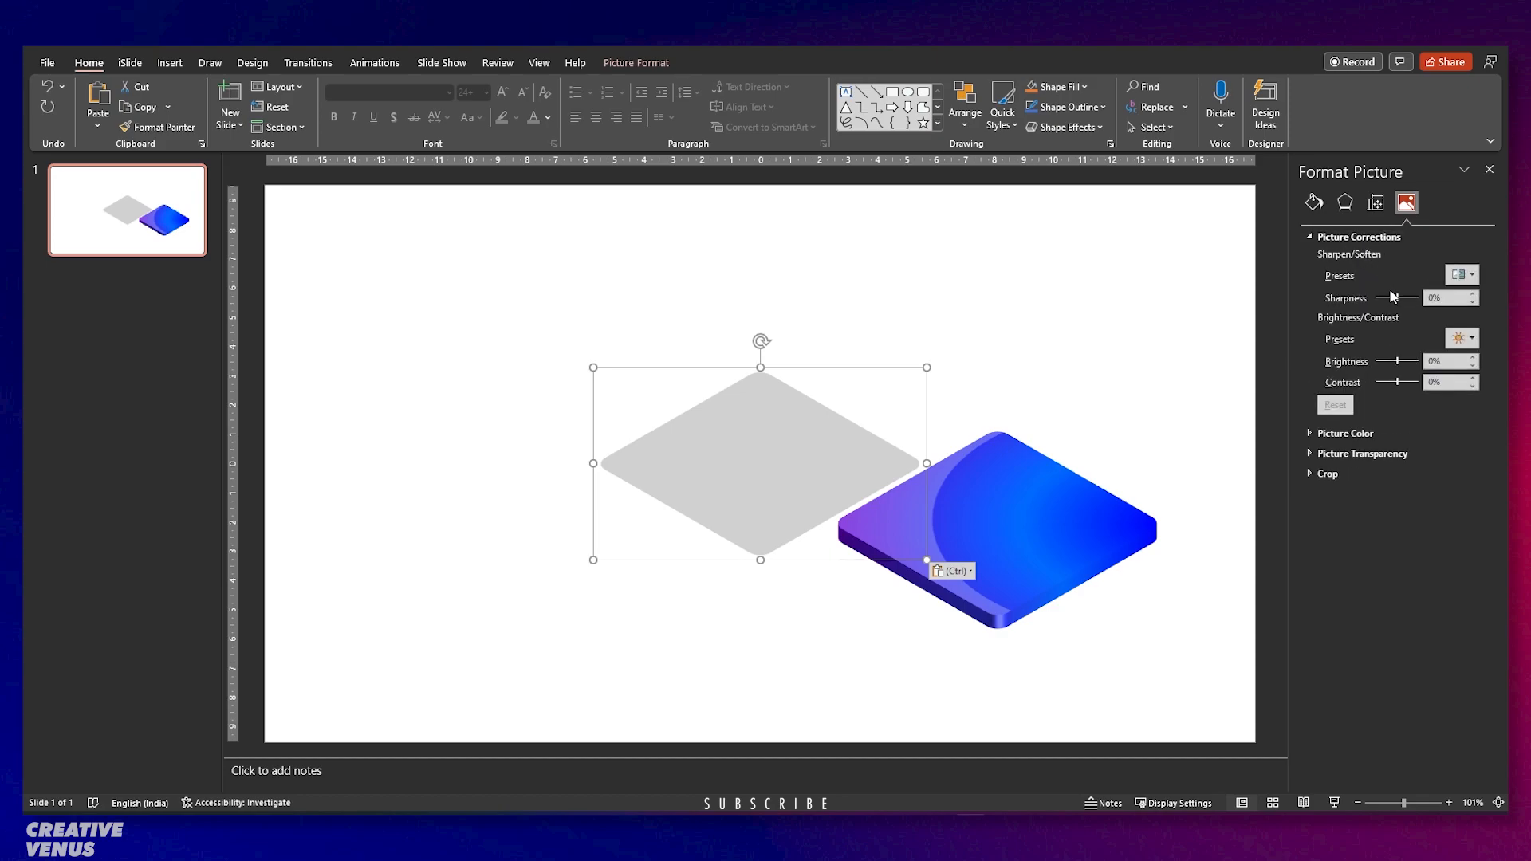
drag(1398, 299, 1384, 299)
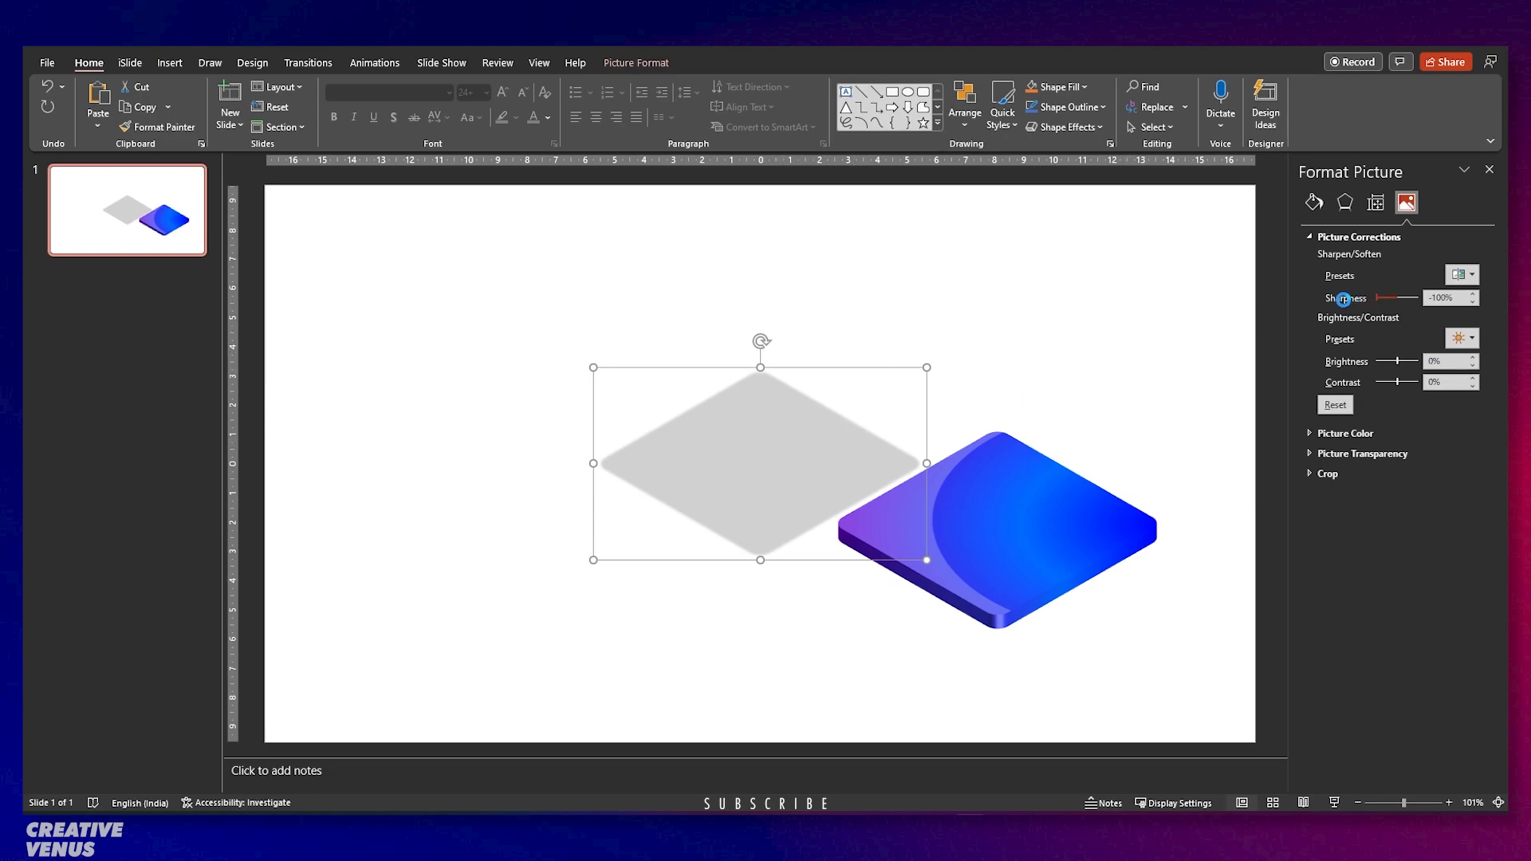
Position the shadow picture just below the block, send it to the back, and nudge it slightly closer.
drag(796, 440, 996, 564)
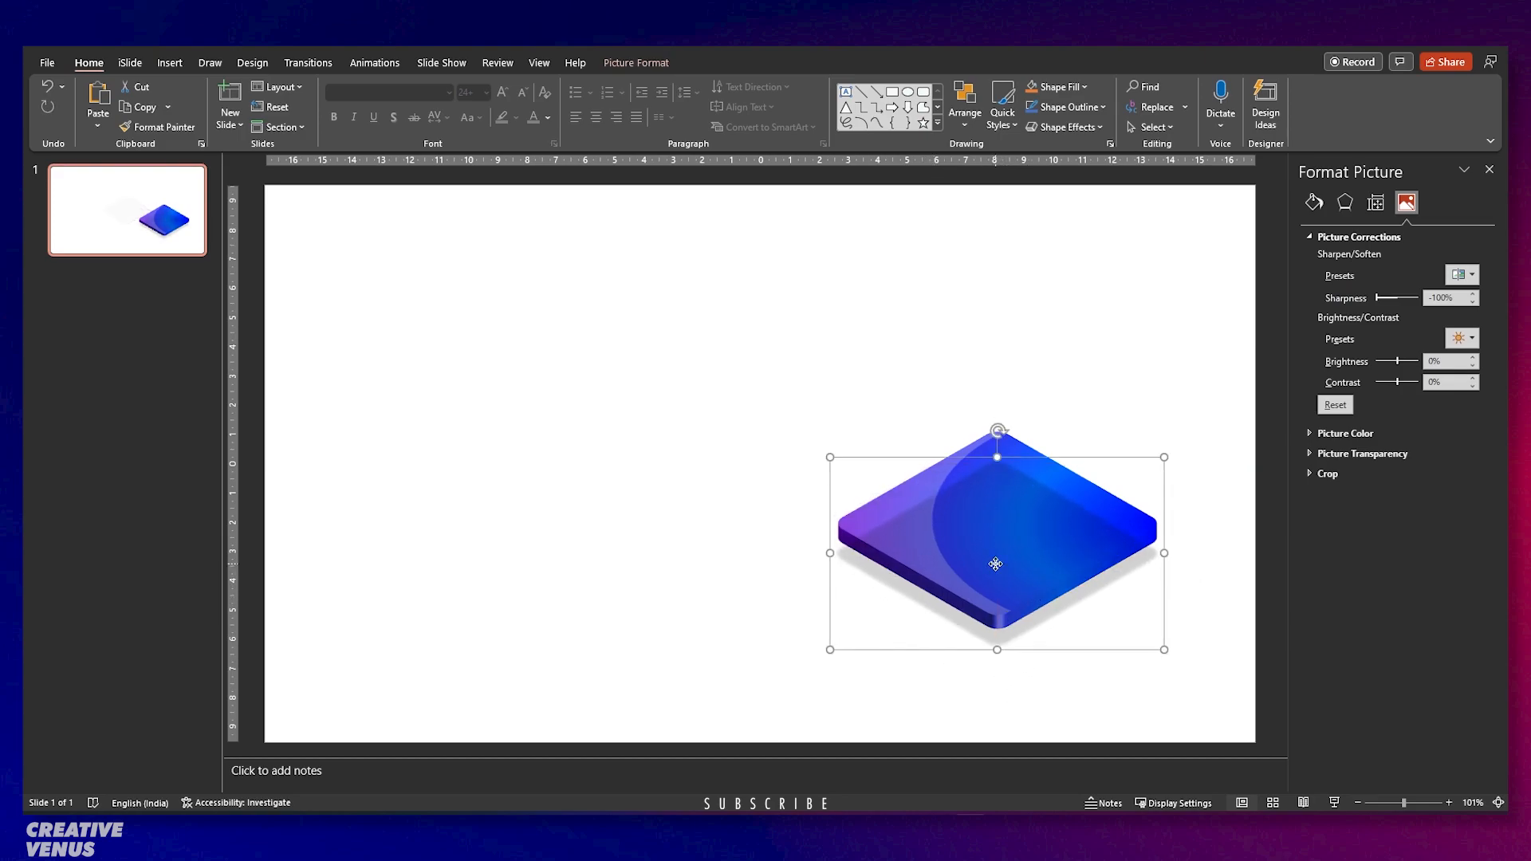
right_click(996, 564)
click(1069, 402)
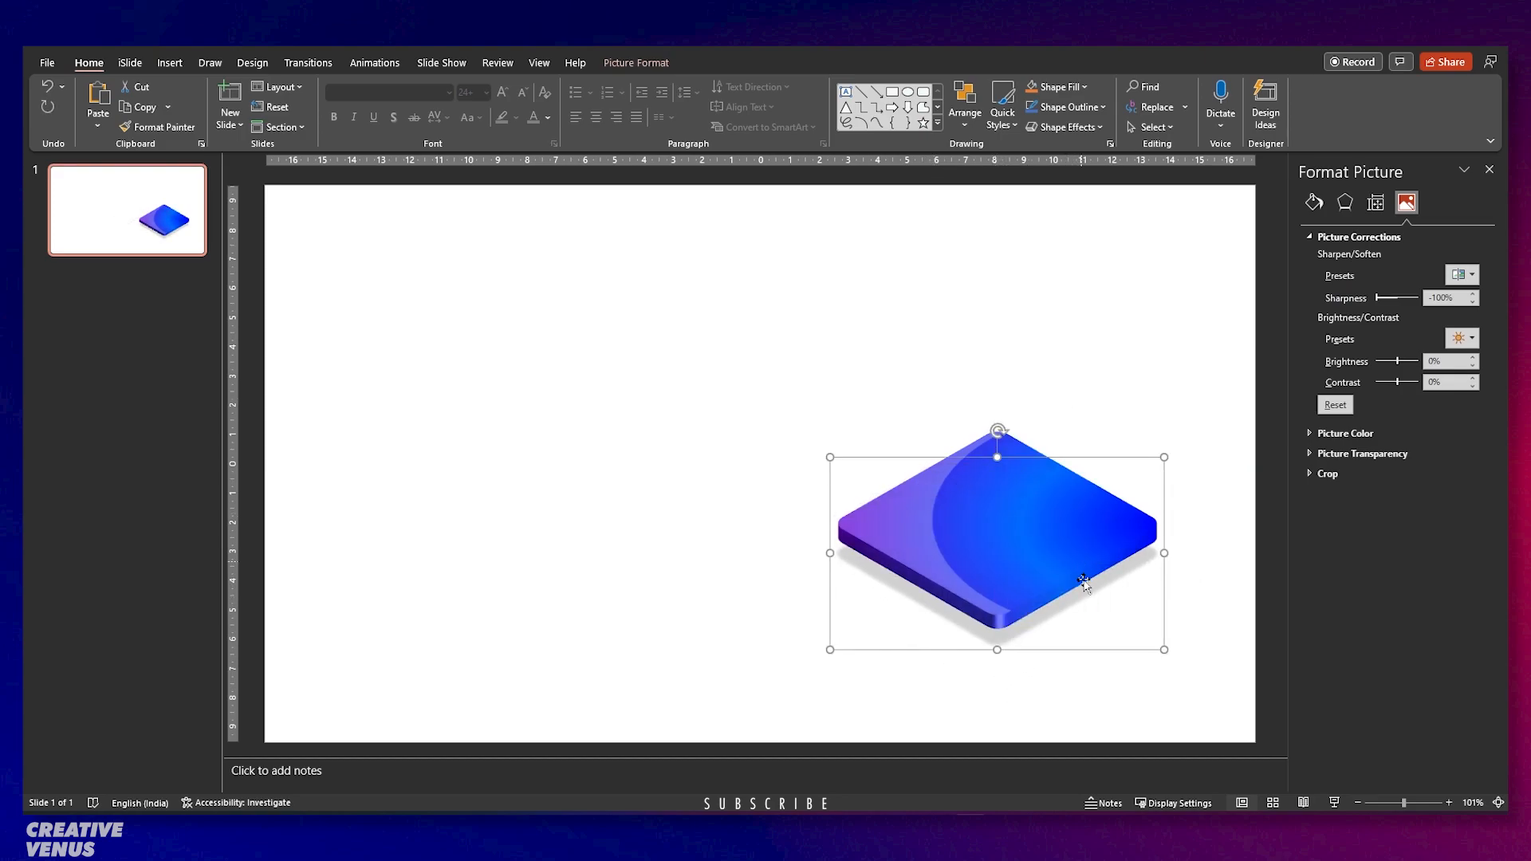
drag(1072, 650, 1067, 646)
click(716, 659)
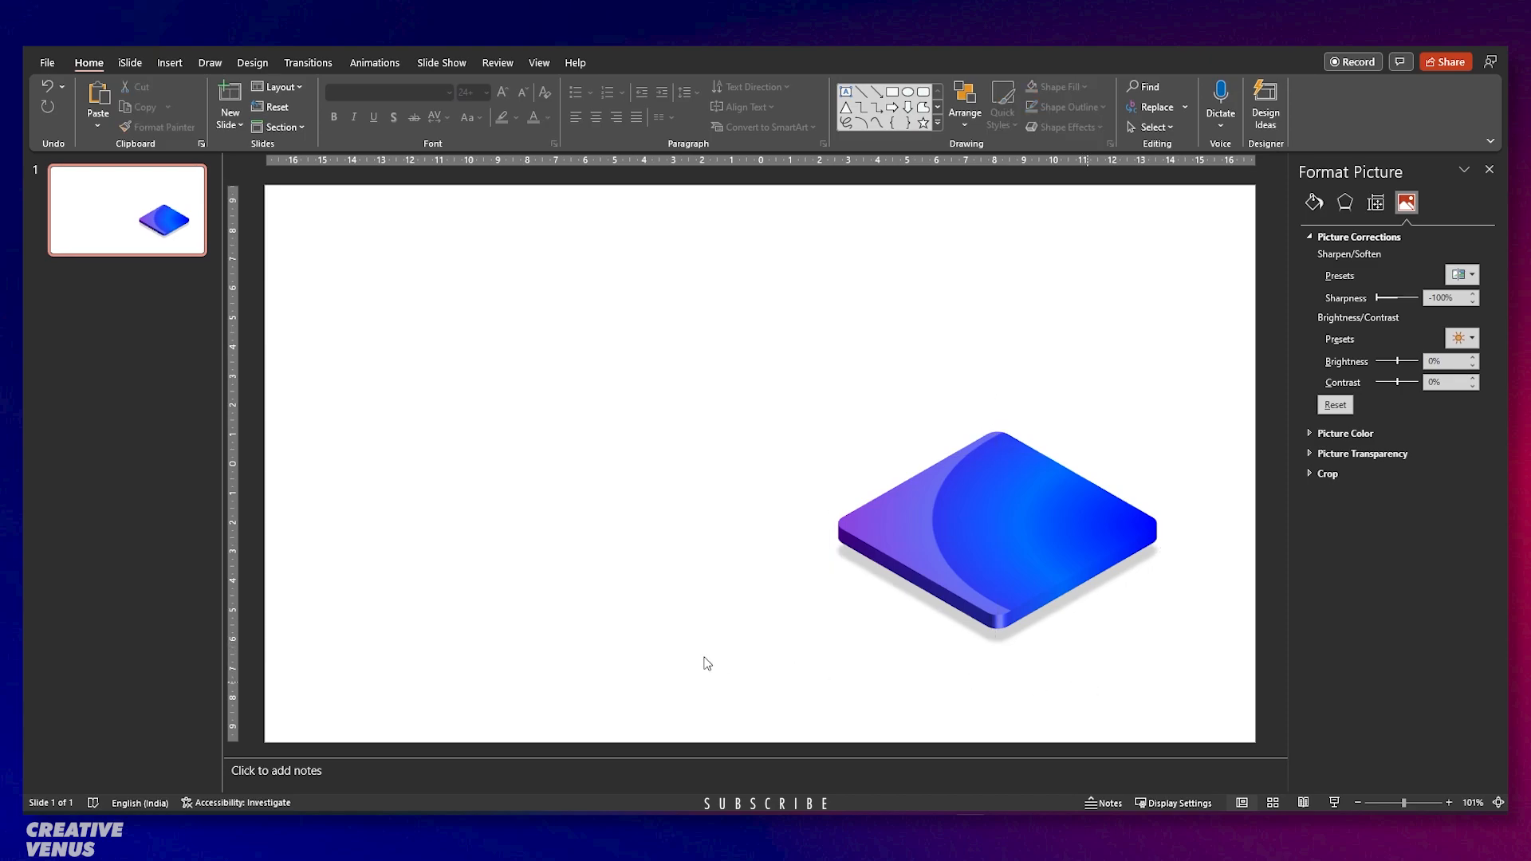
Select the block, its highlight and its shadow, and shift them together slightly toward the slide's center.
drag(640, 675, 1187, 360)
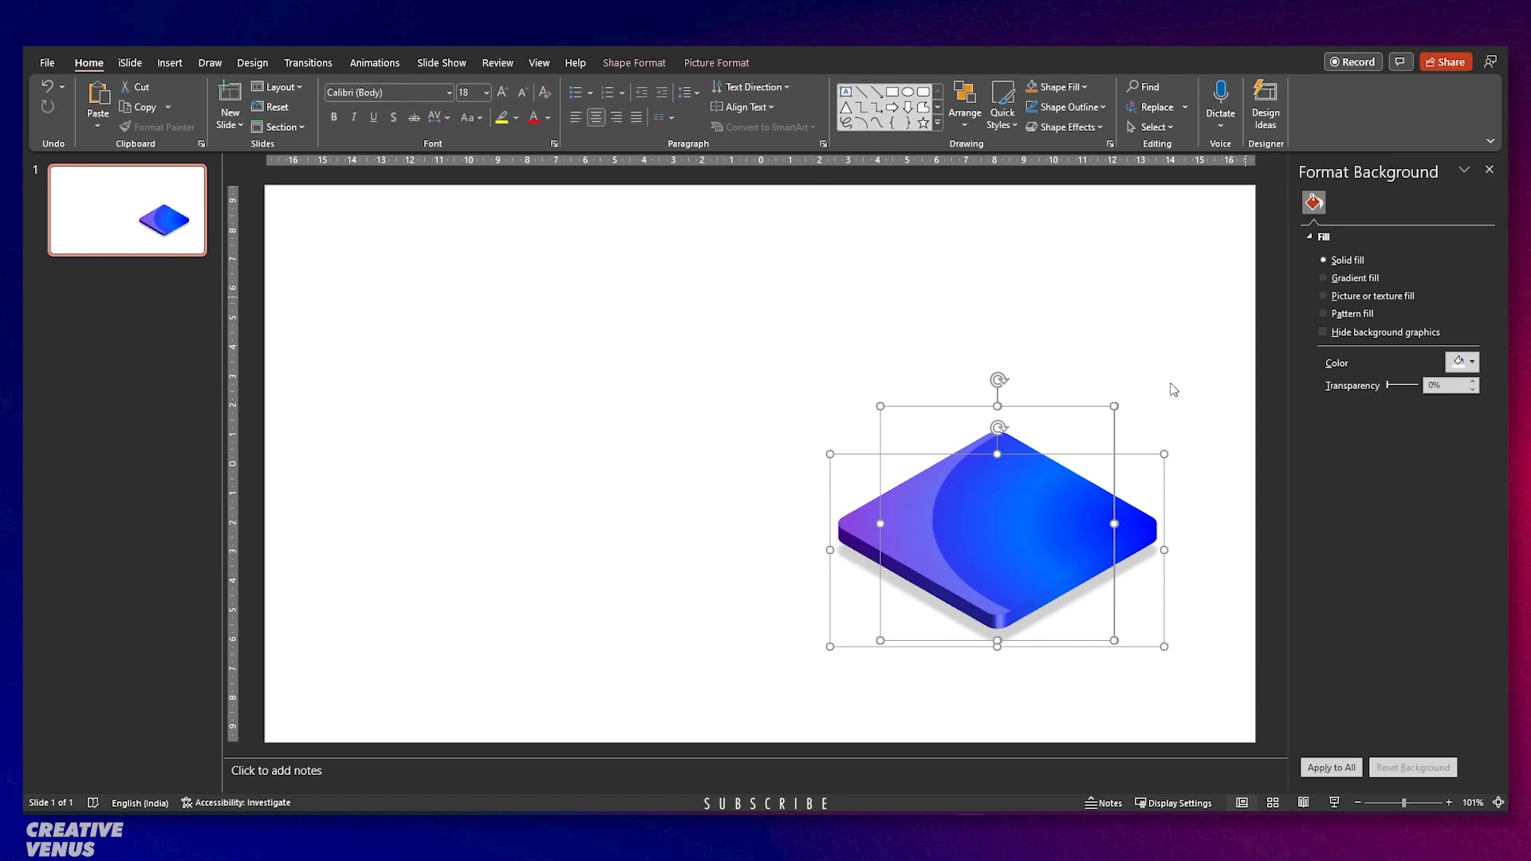
drag(1047, 533, 988, 533)
click(1162, 424)
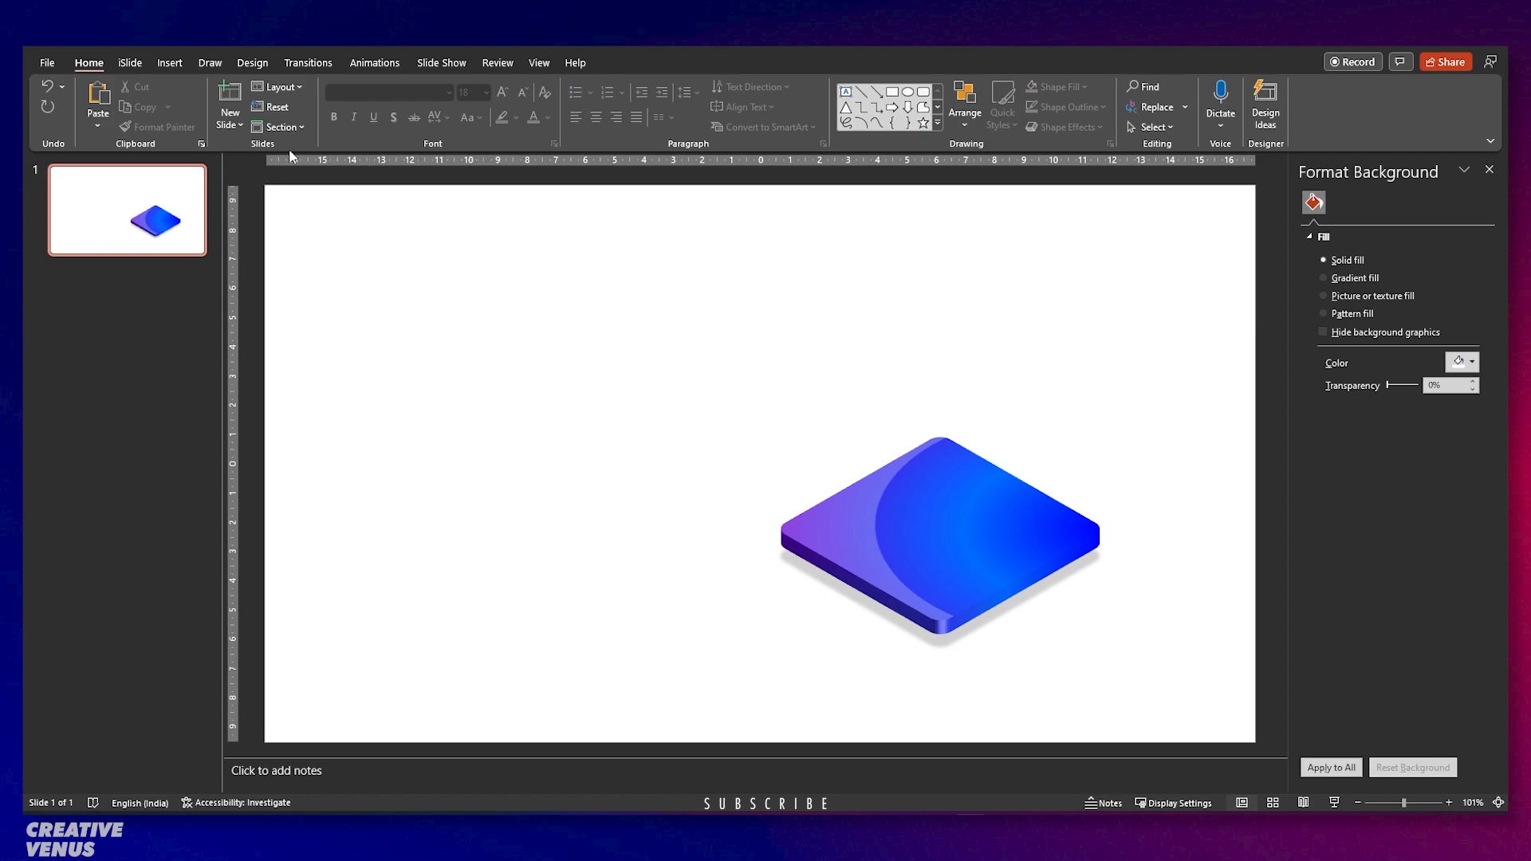
Draw a circle about 11.88 cm in diameter on the empty area of the slide beside the block.
click(170, 63)
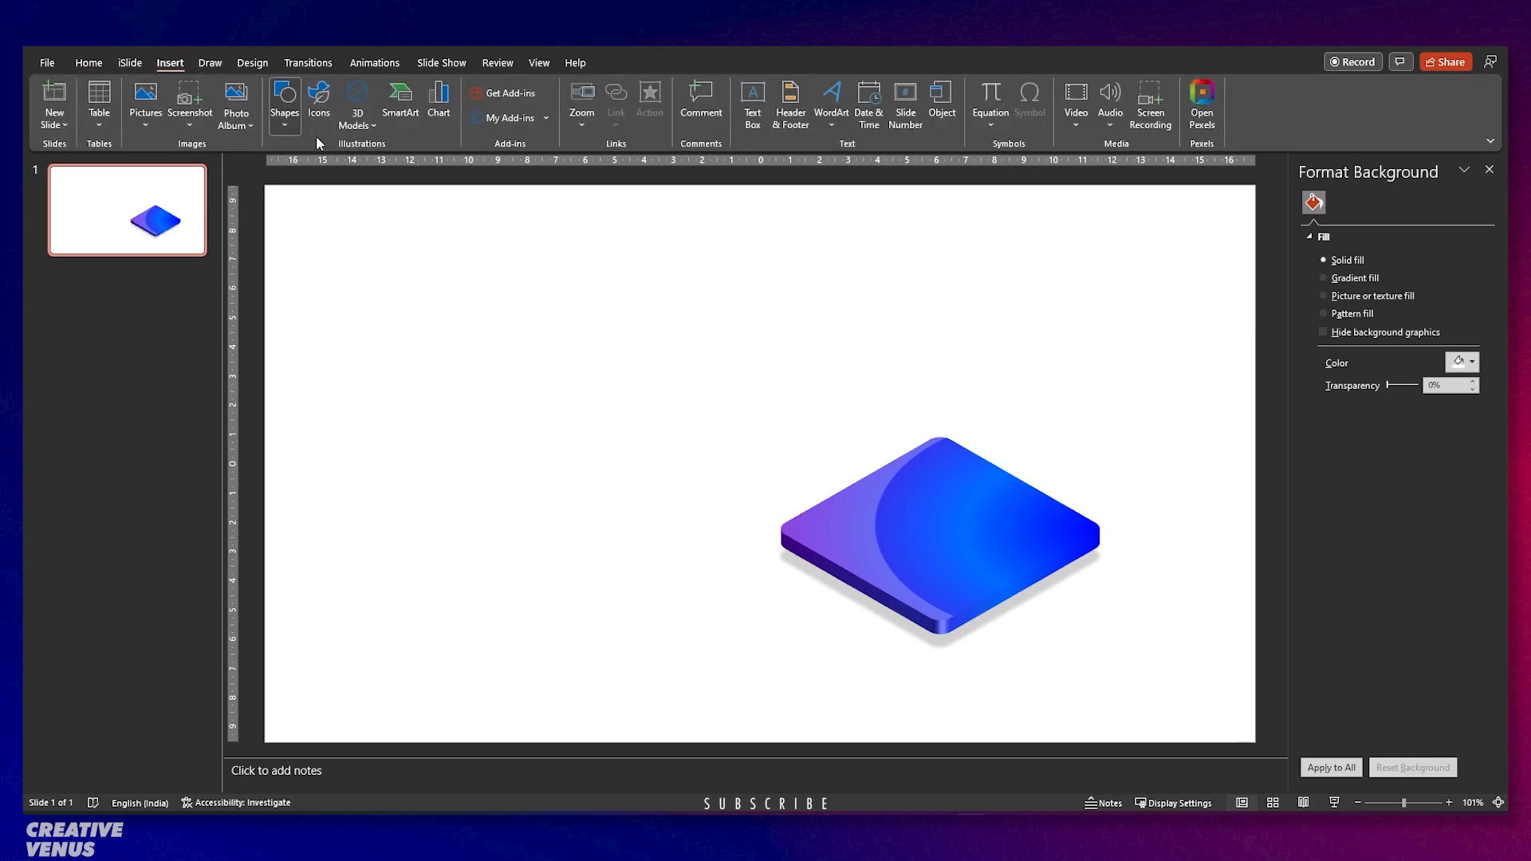
click(285, 112)
click(338, 163)
click(397, 298)
mouse_move(550, 472)
mouse_down()
mouse_move(682, 609)
mouse_move(744, 648)
mouse_up()
drag(593, 483, 562, 446)
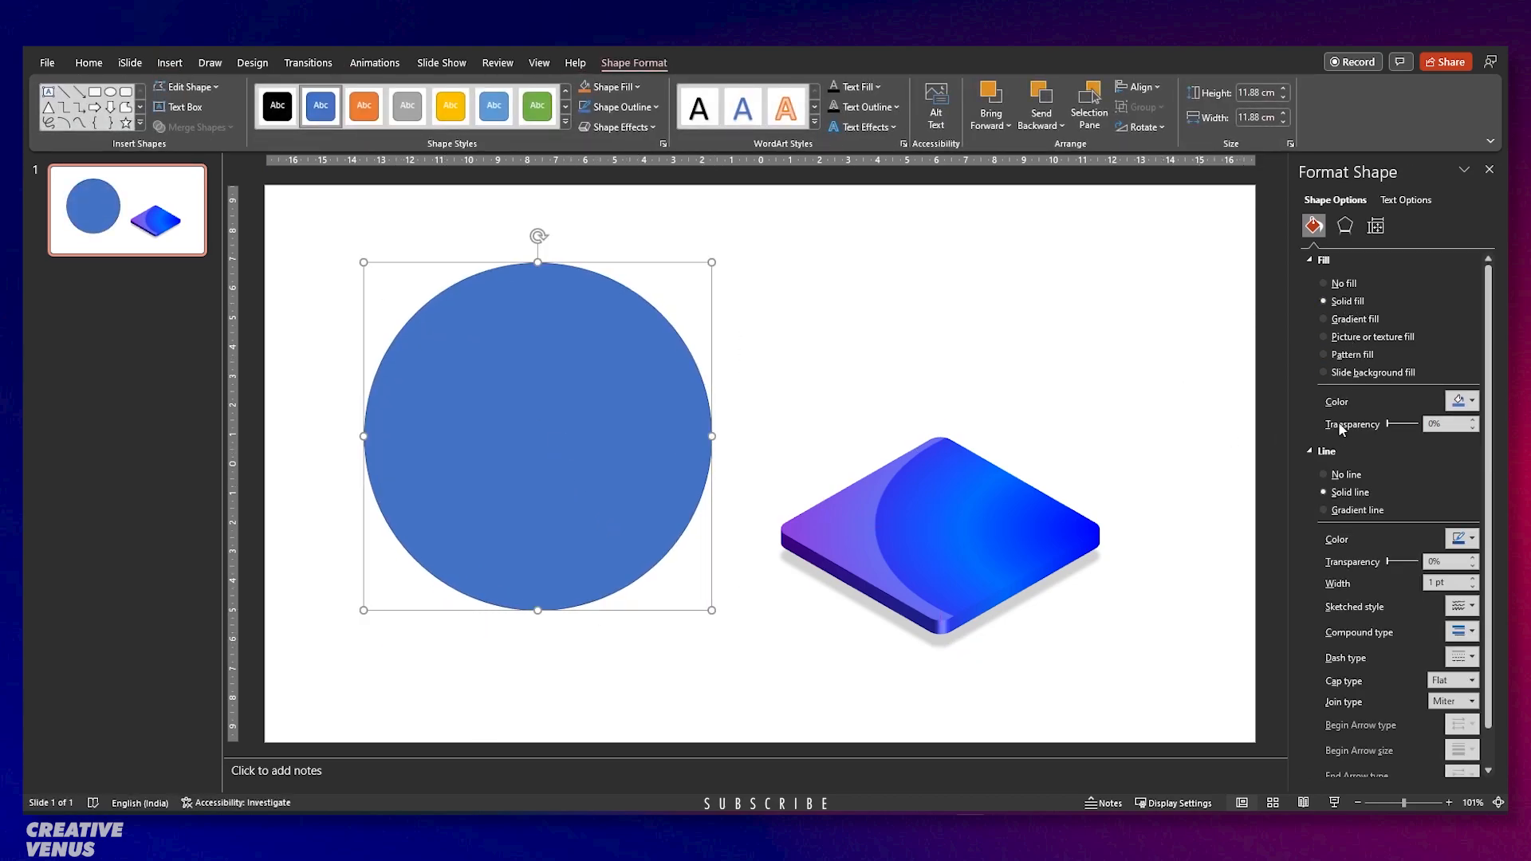
Remove the circle's outline and fill it with the lightest gray shade of white.
click(1346, 474)
click(1461, 401)
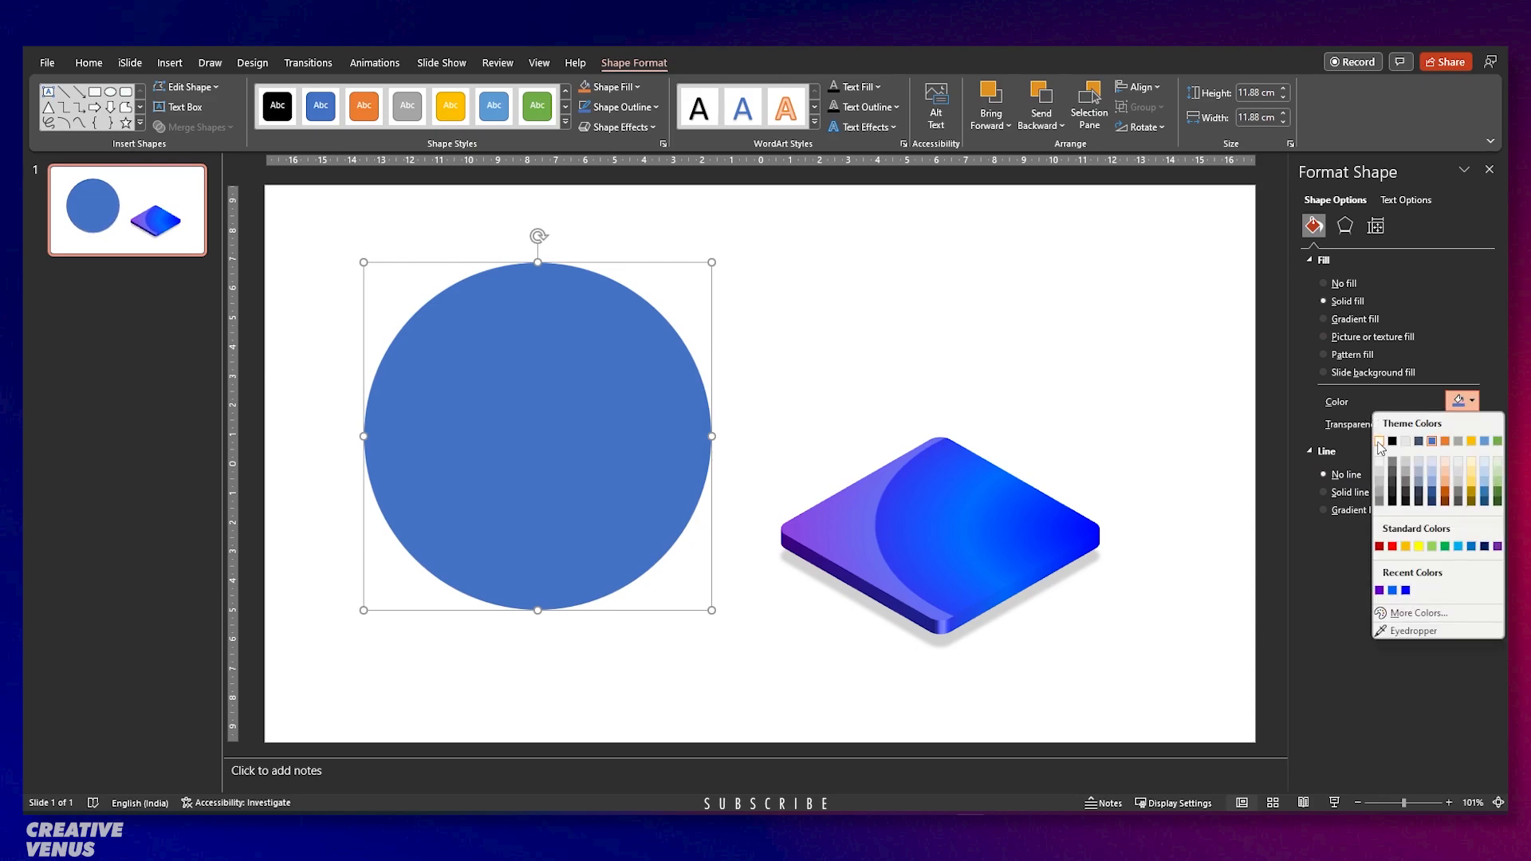
click(1377, 447)
click(1461, 400)
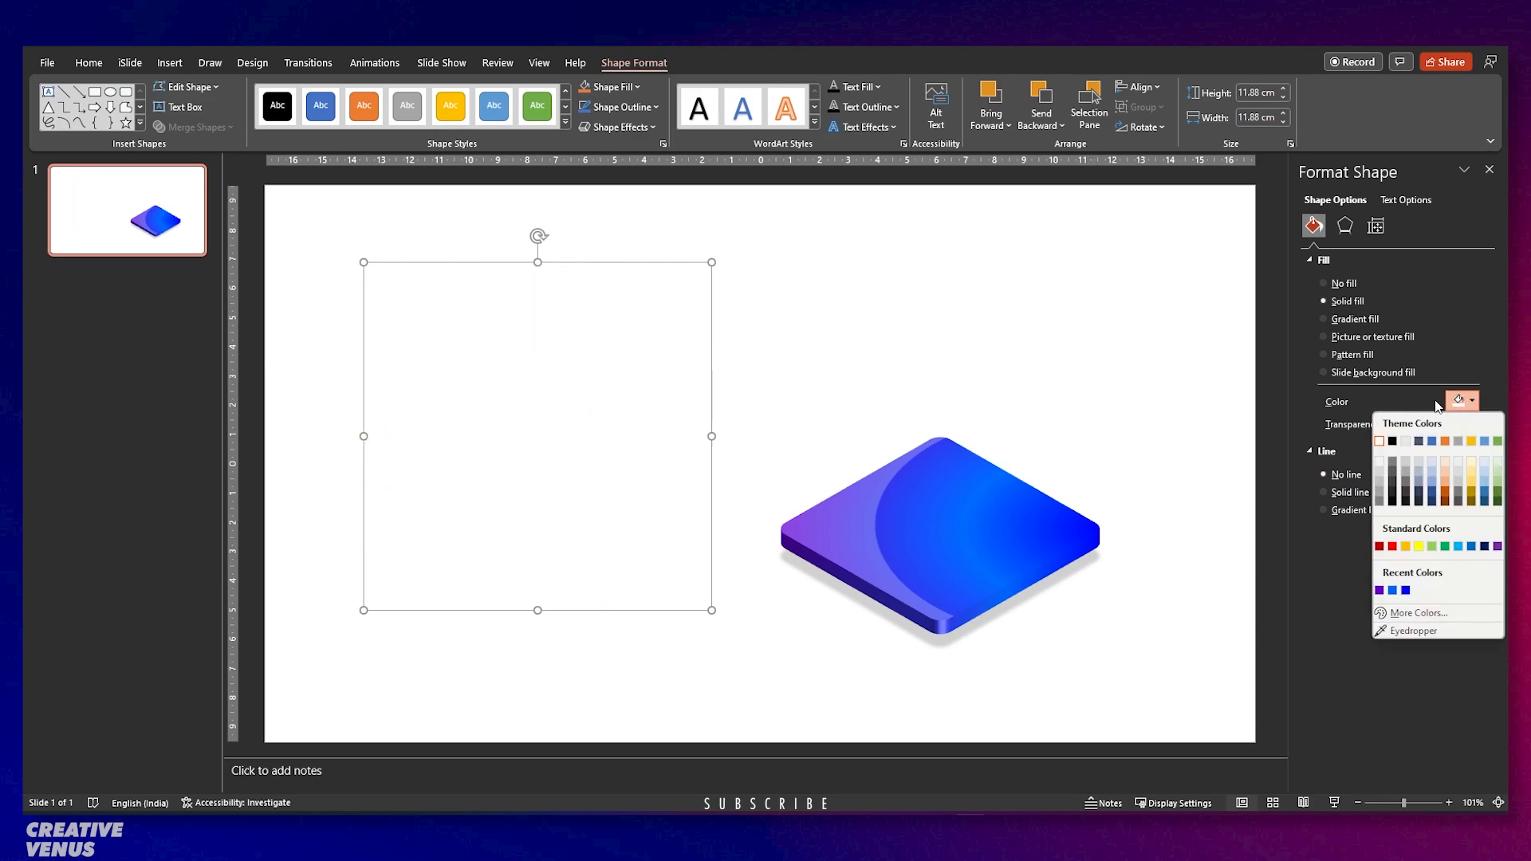
click(1378, 464)
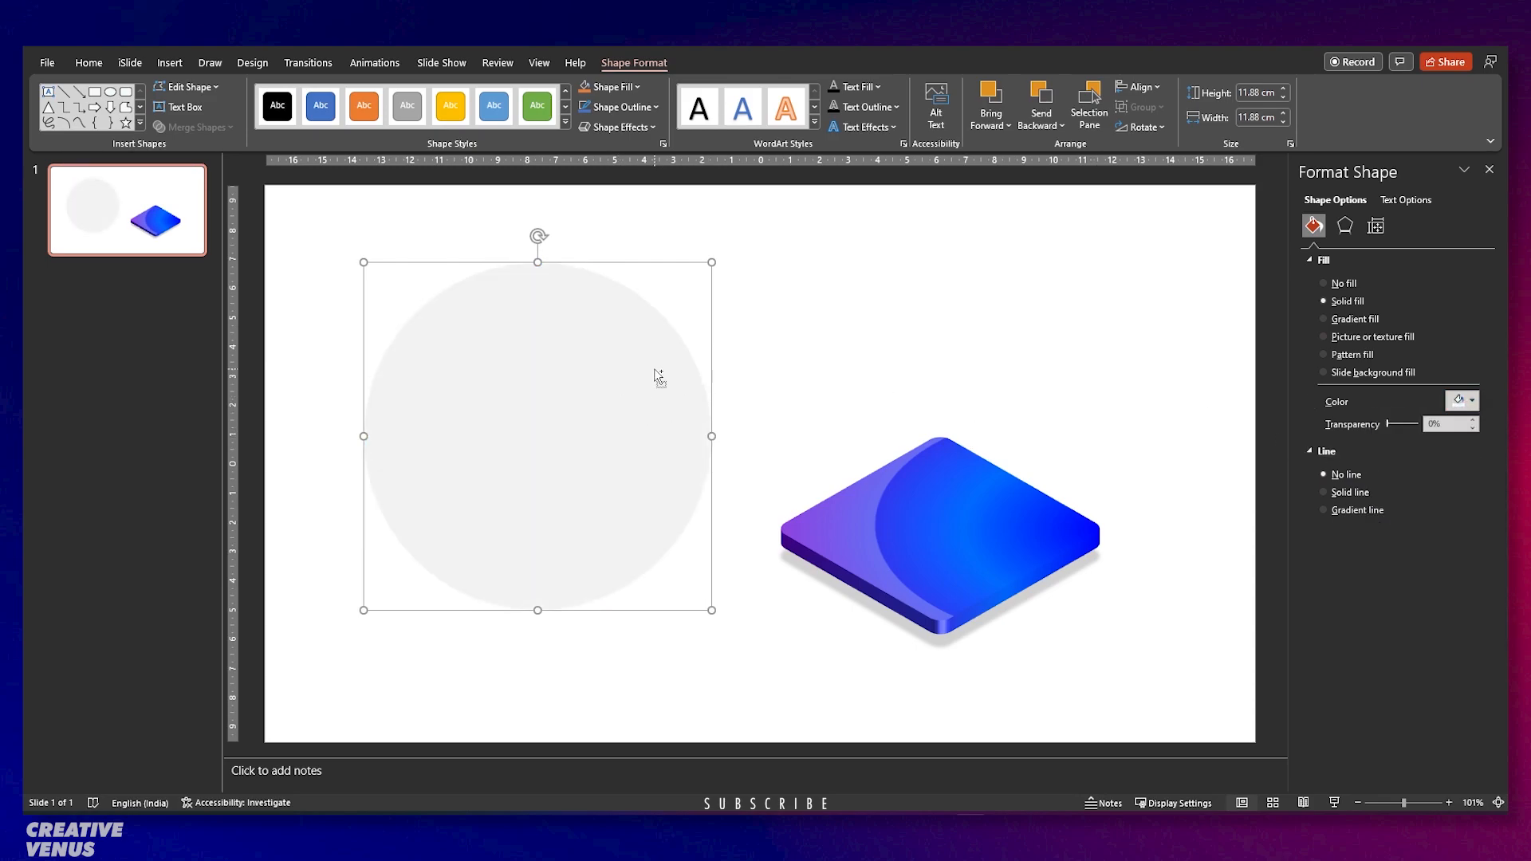
Duplicate the gray circle, give the copy the blue-purple radial gradient, shrink it to about 10.37 cm, and center it on the original.
key(ctrl+d)
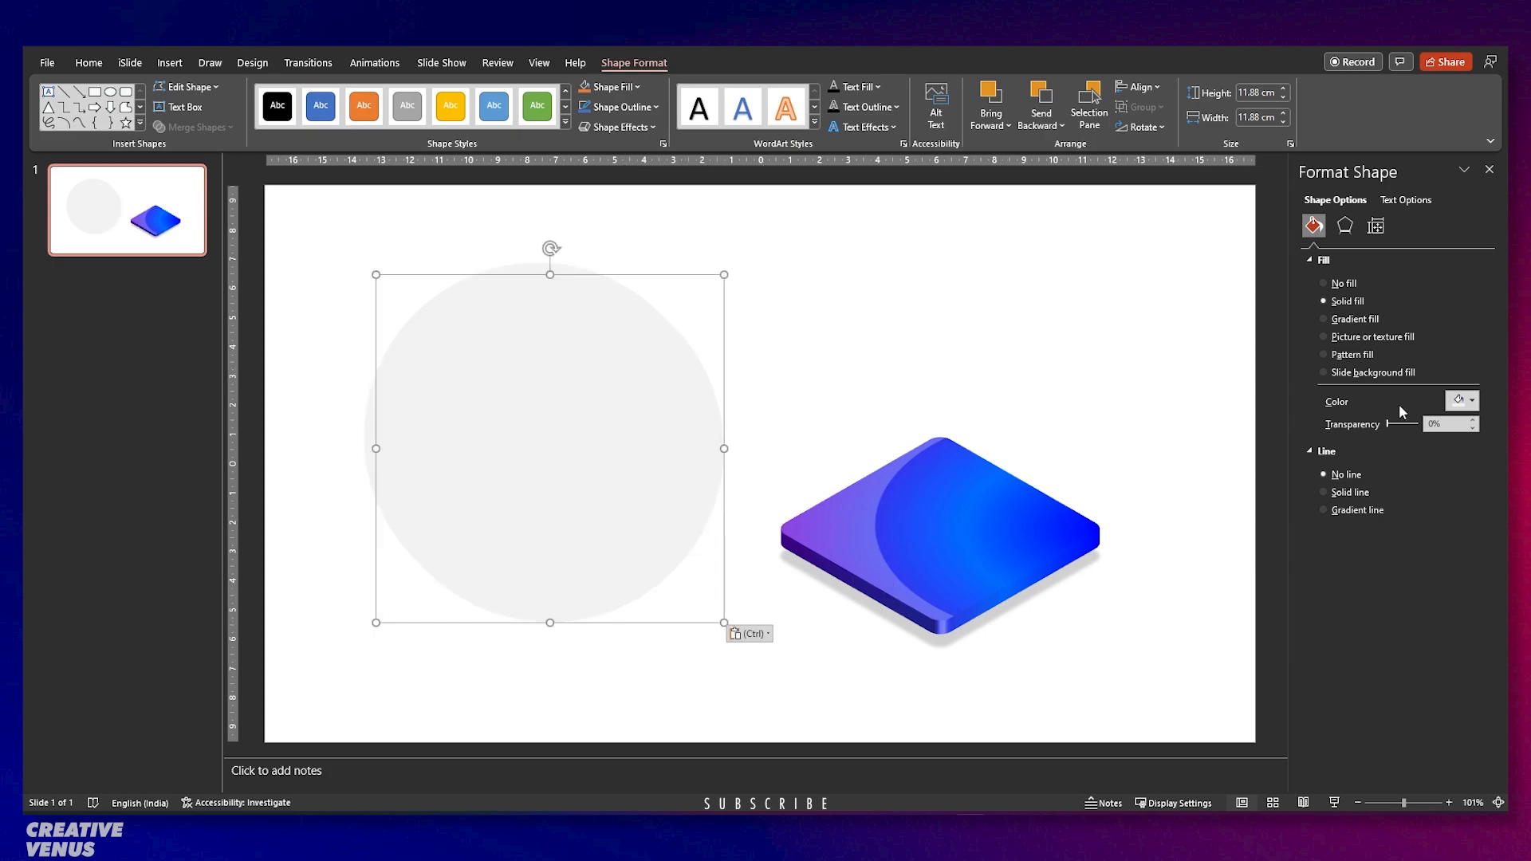
click(1356, 320)
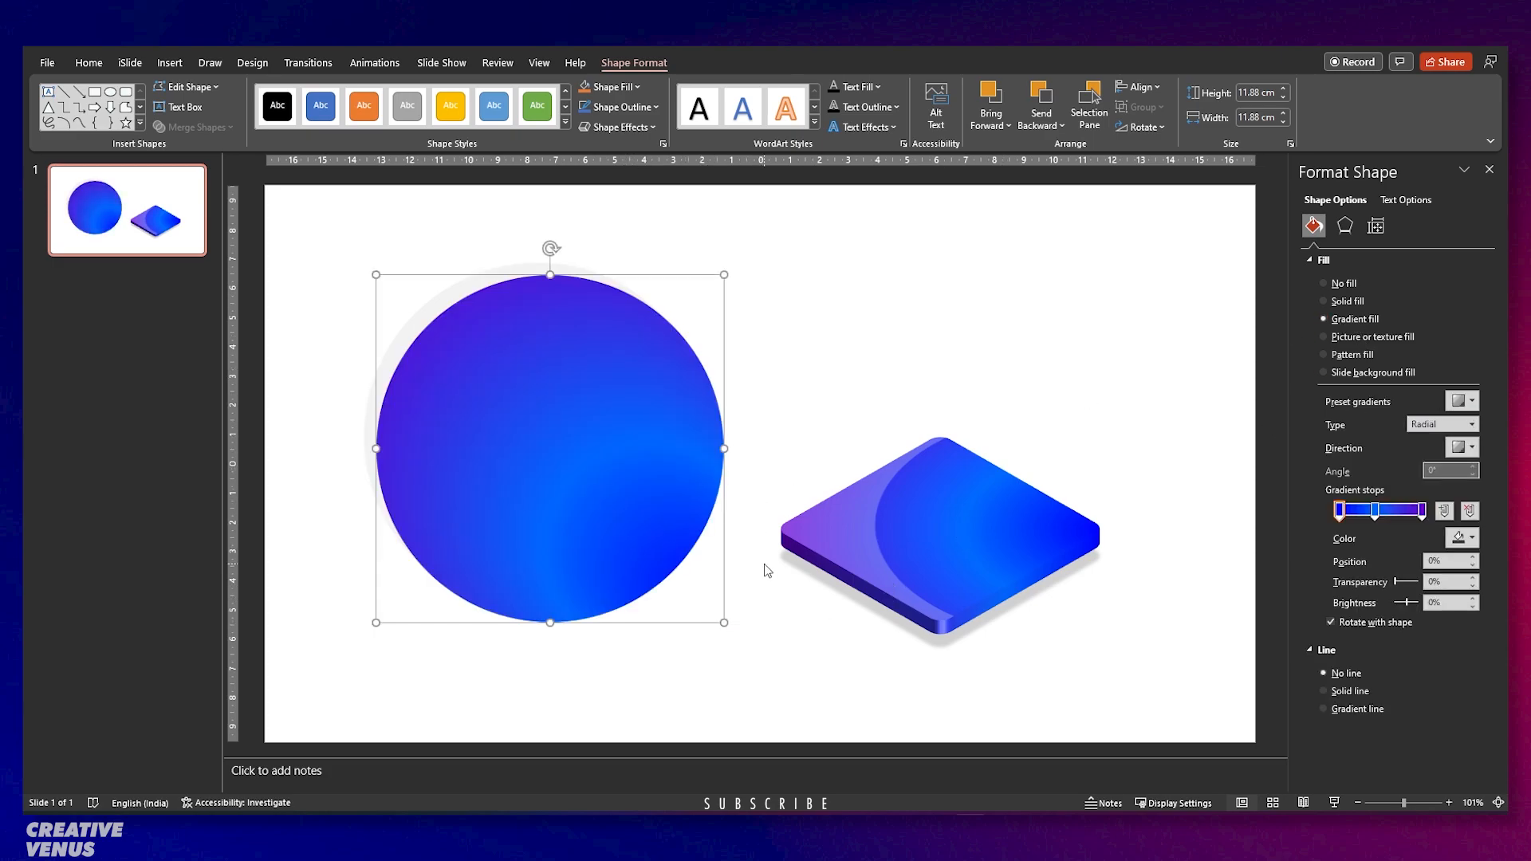
drag(723, 623, 671, 582)
drag(527, 441, 537, 454)
Duplicate the gradient circle, shrink the copy to about 8.33 cm, give it a solid light fill, and center it inside the ring.
key(ctrl+d)
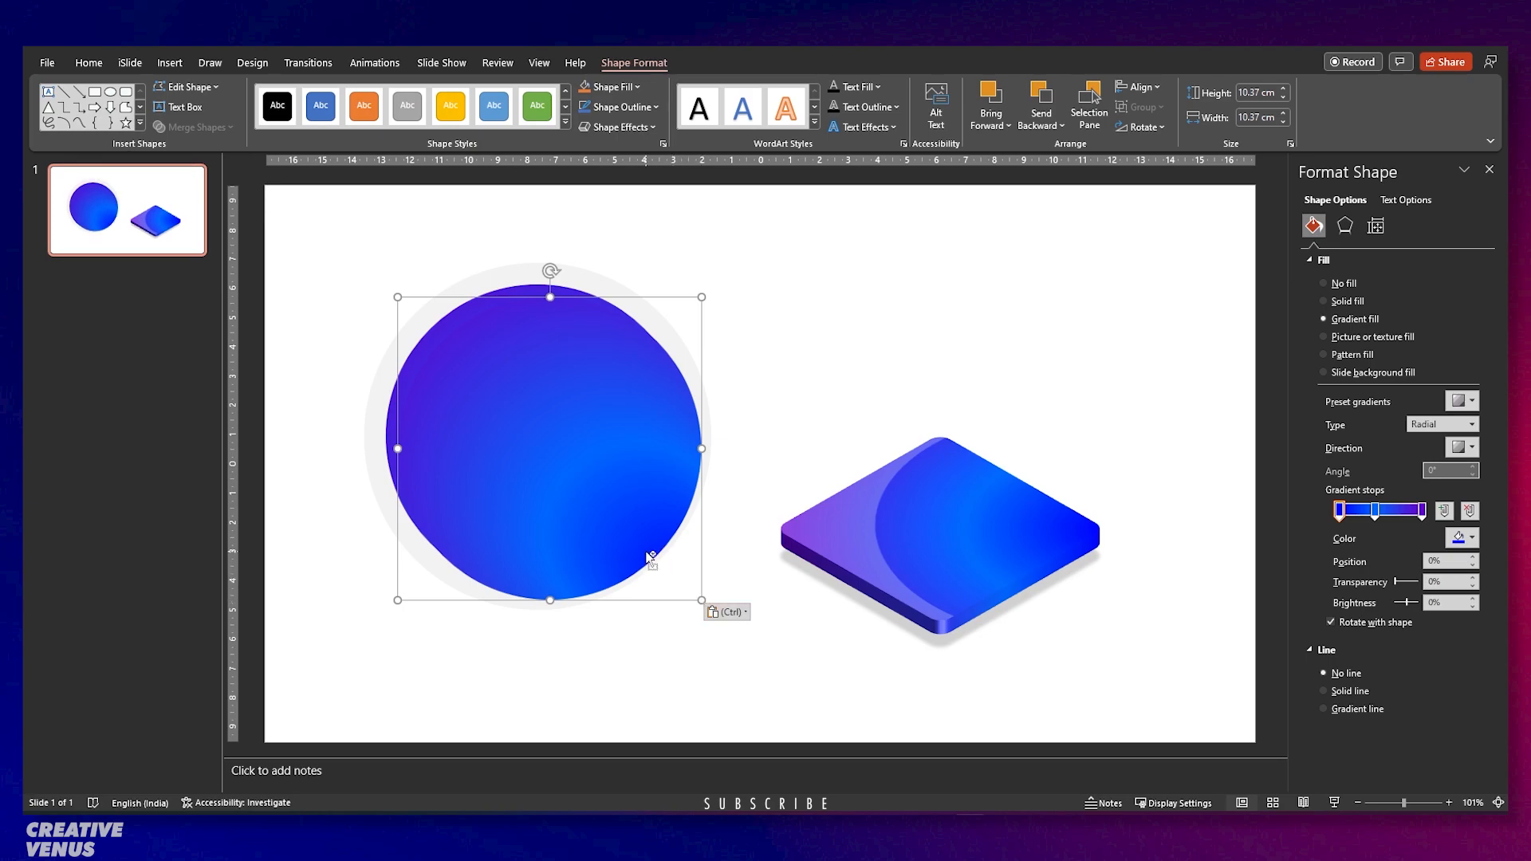
drag(700, 599, 672, 571)
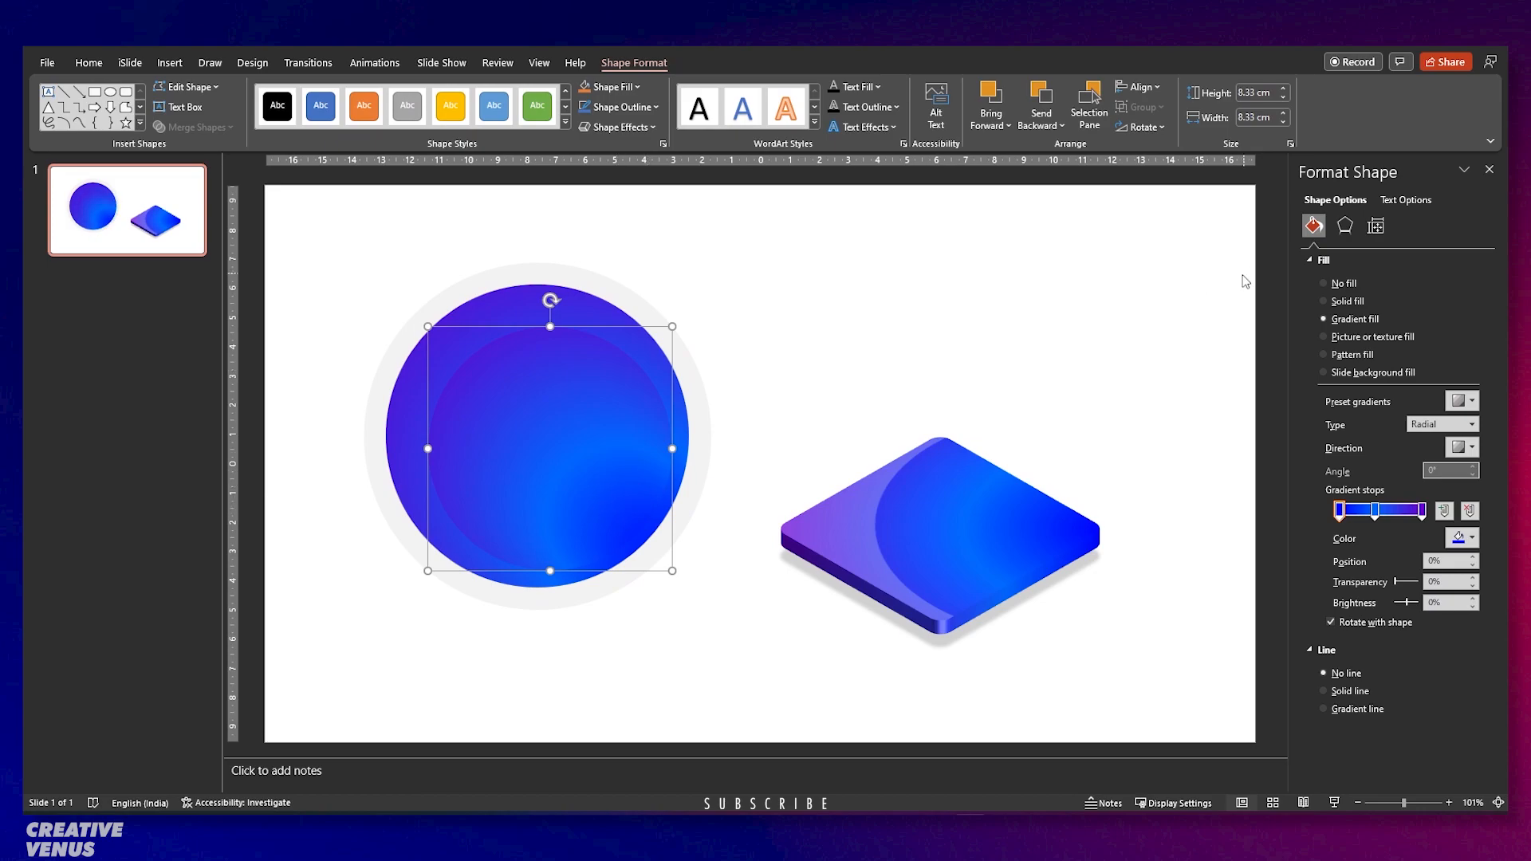
click(1338, 303)
drag(583, 461, 566, 448)
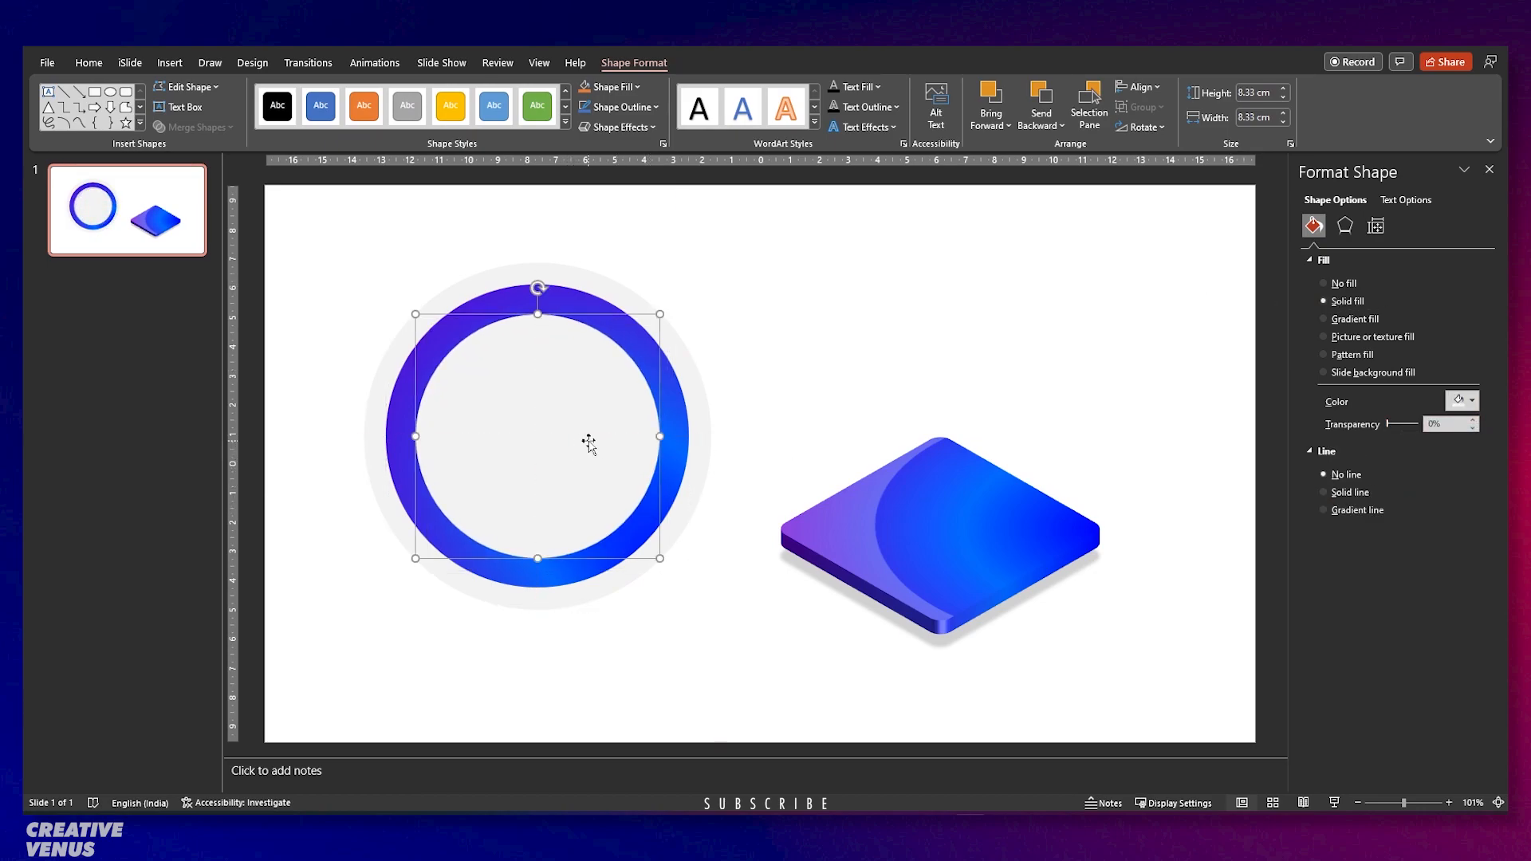
Duplicate the inner light circle, apply the radial gradient fill, shrink the copy to about 6.59 by 6.34 cm, and center it in the rings.
key(ctrl+d)
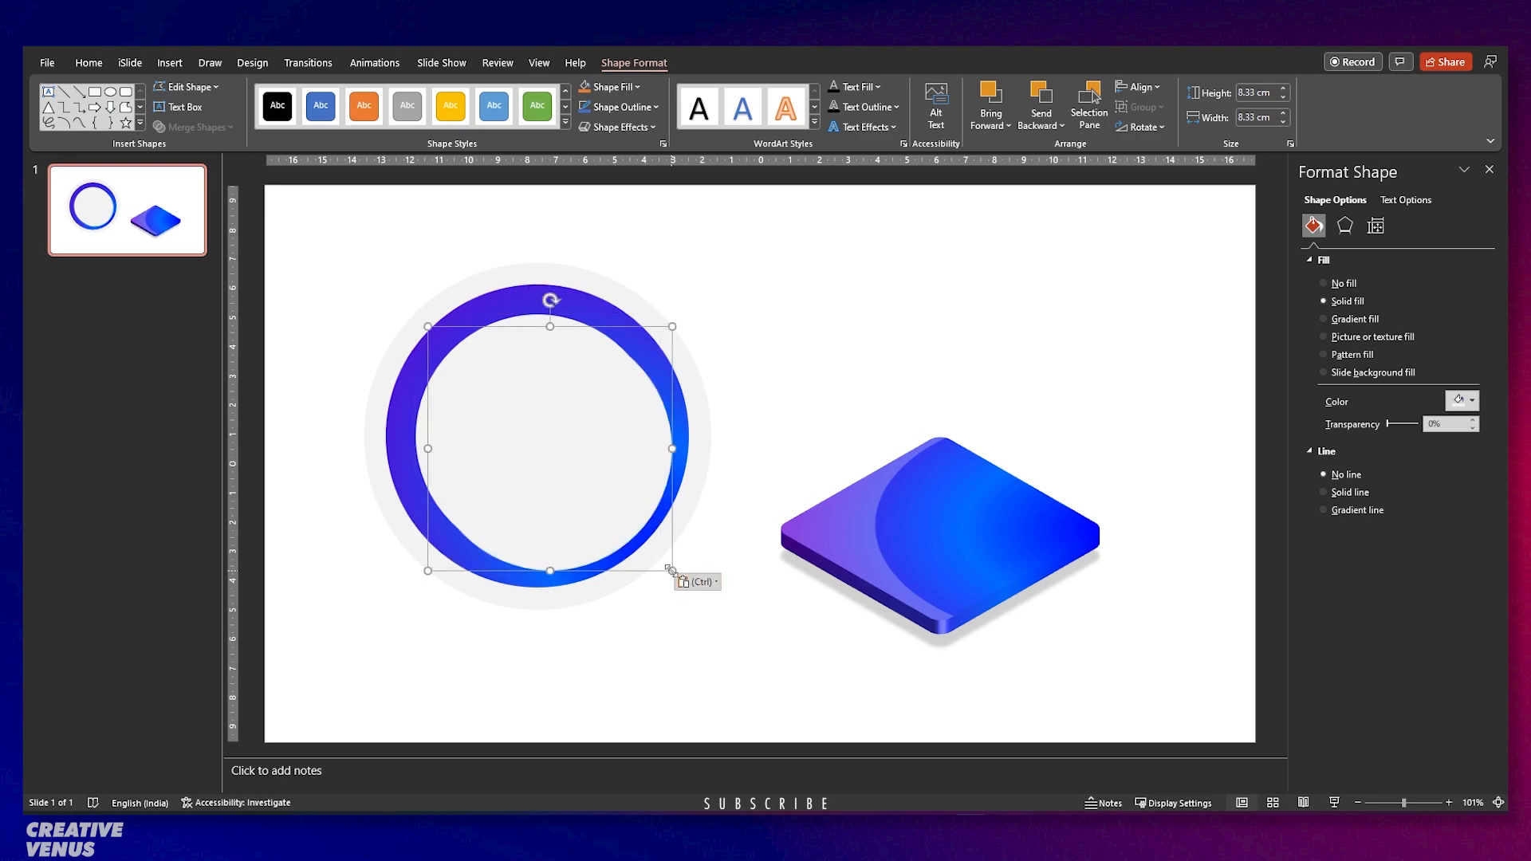
drag(668, 570, 634, 535)
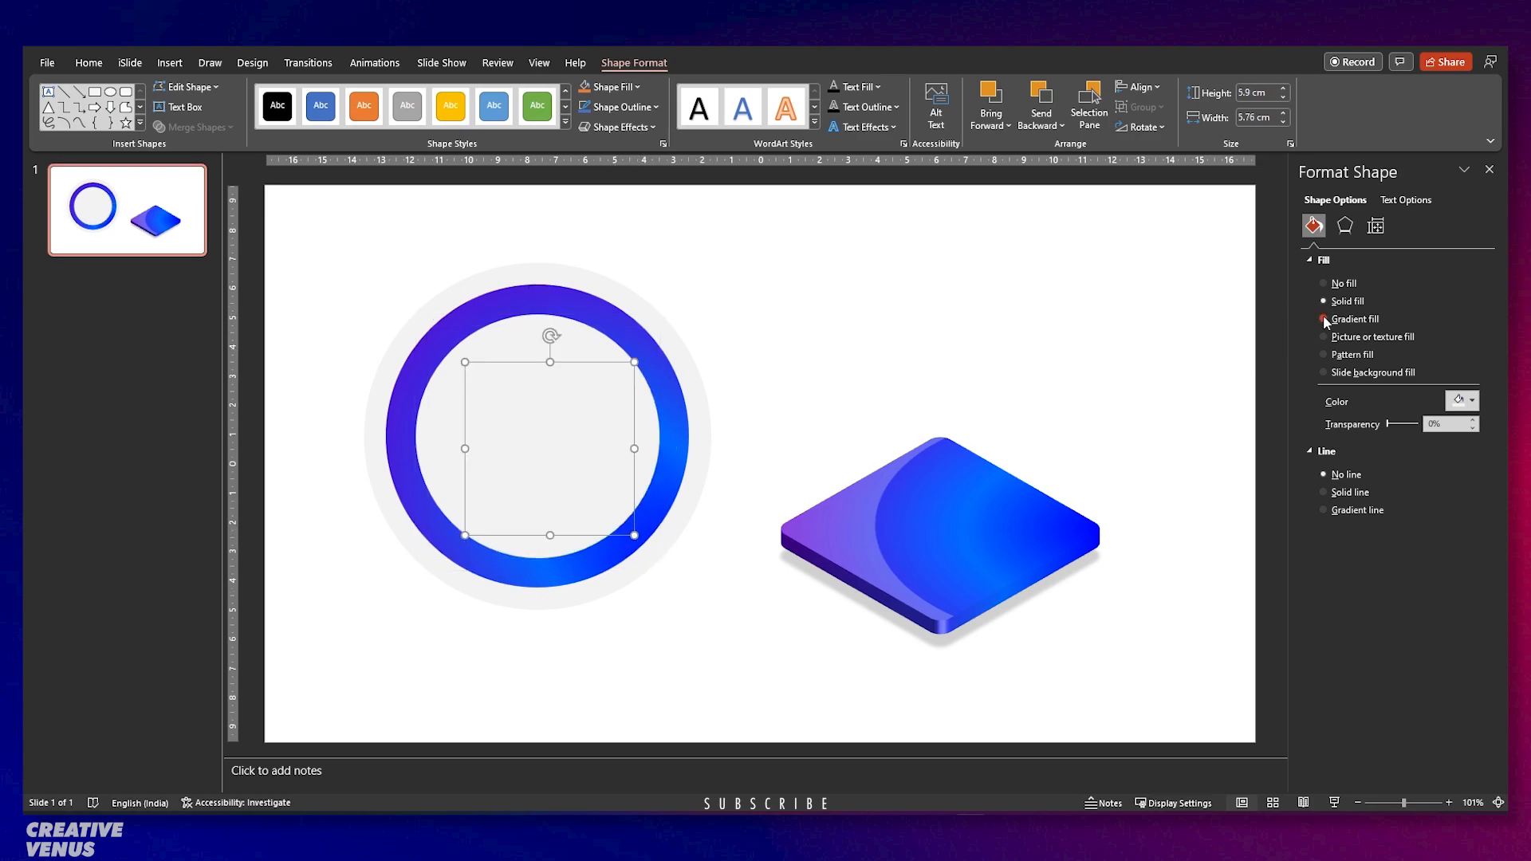
click(1325, 321)
drag(547, 471, 539, 466)
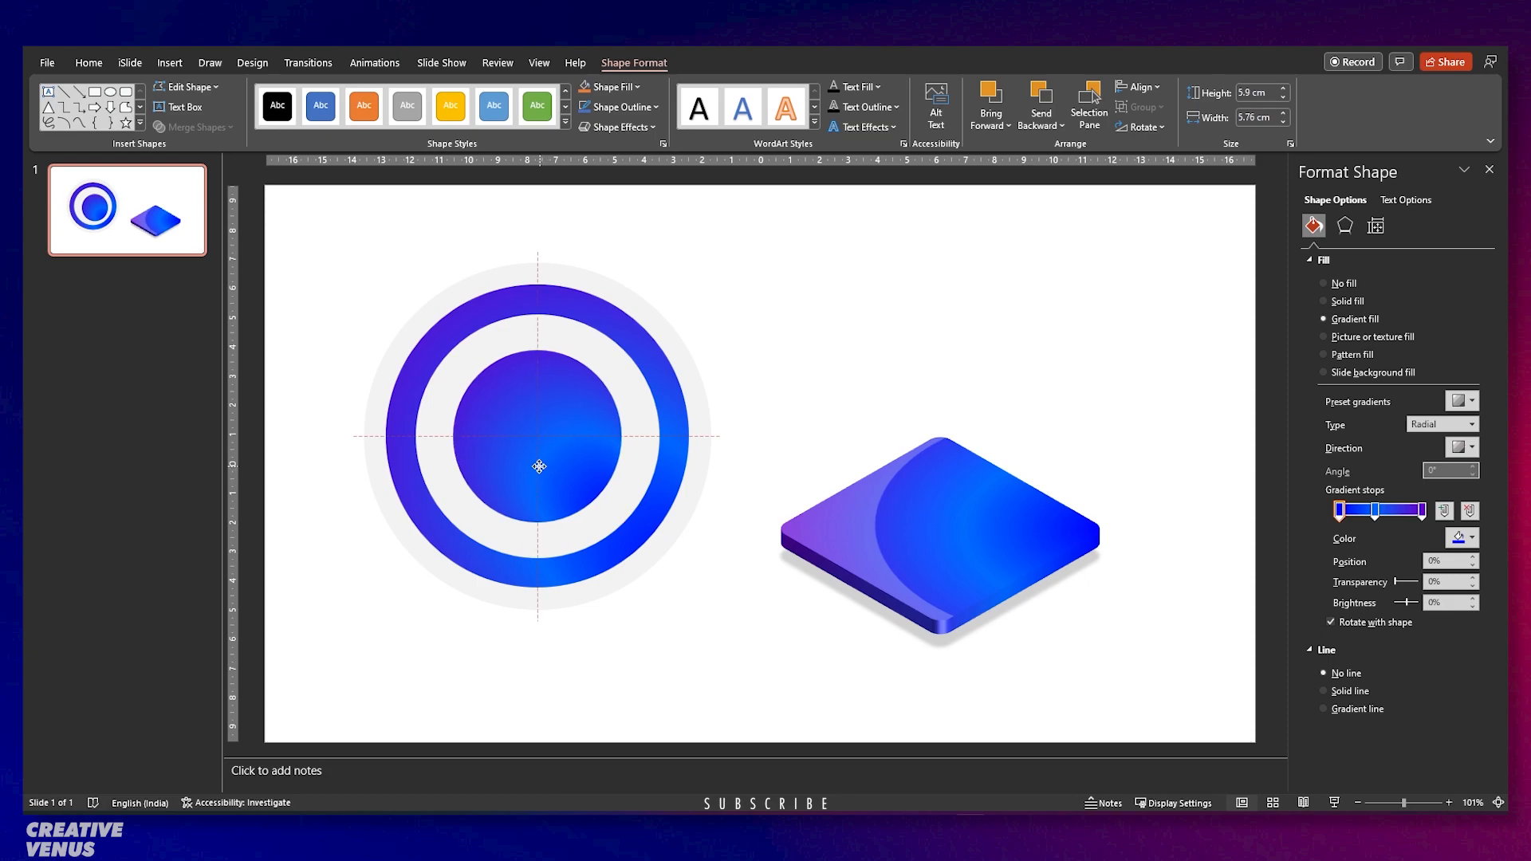
drag(622, 525, 630, 532)
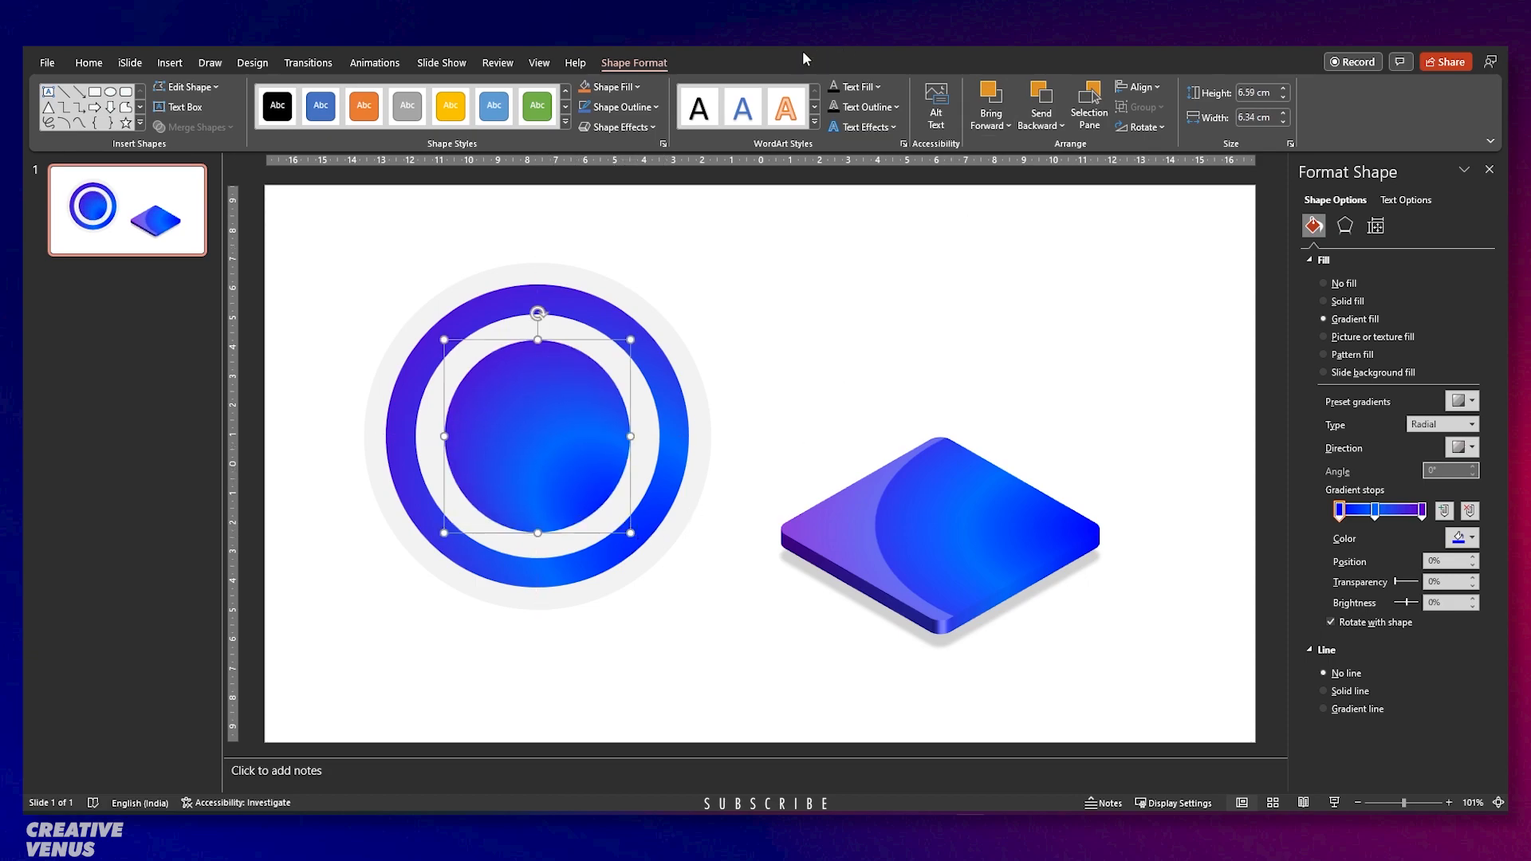
Set the inner gradient circle's width to 6.59 cm so that it matches the height.
double_click(1257, 94)
triple_click(1257, 94)
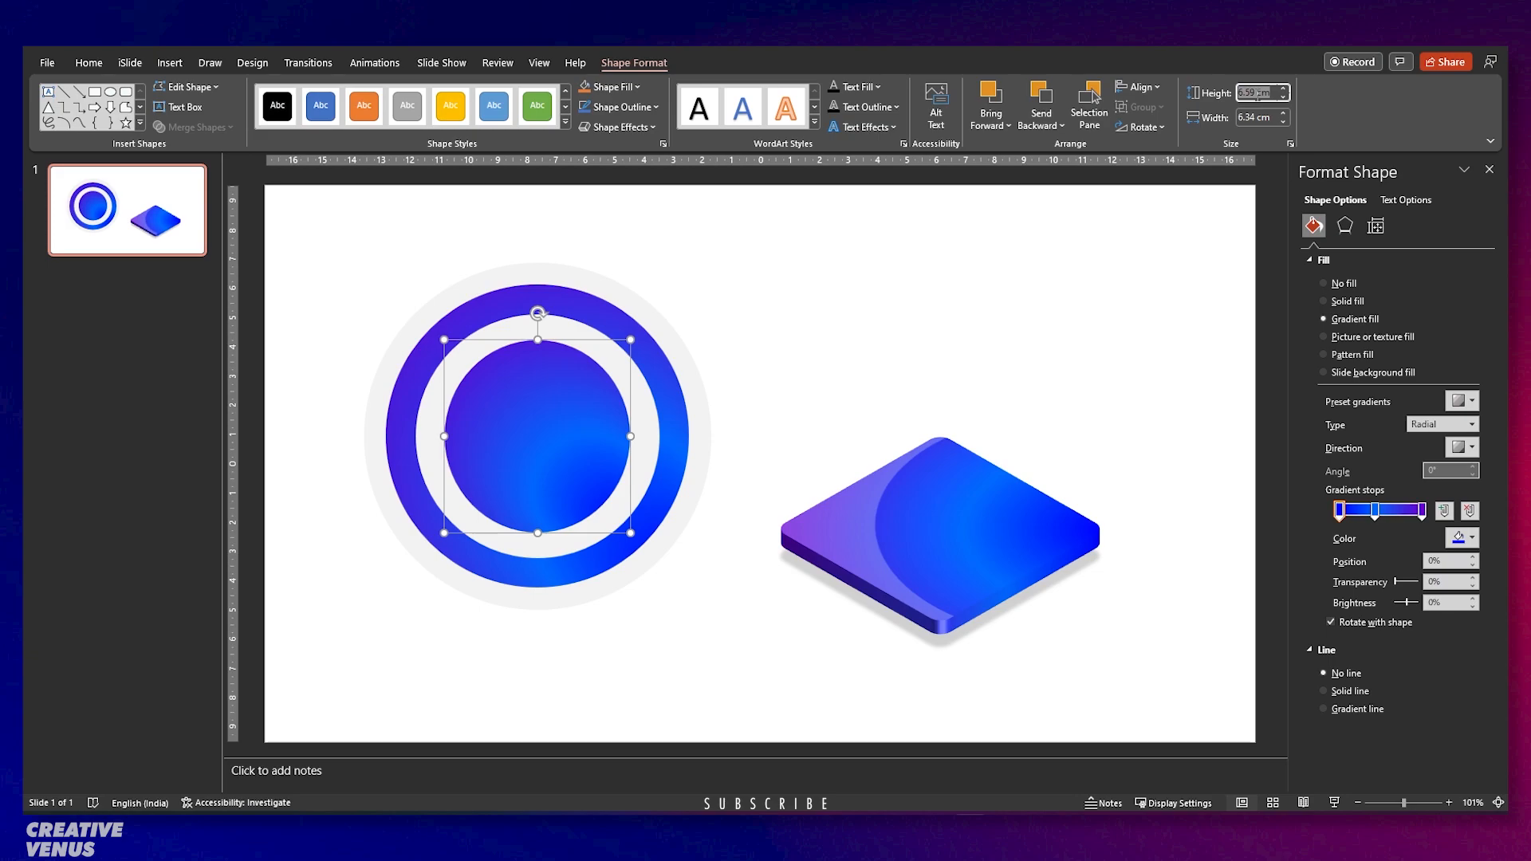
key(Tab)
text(6.59)
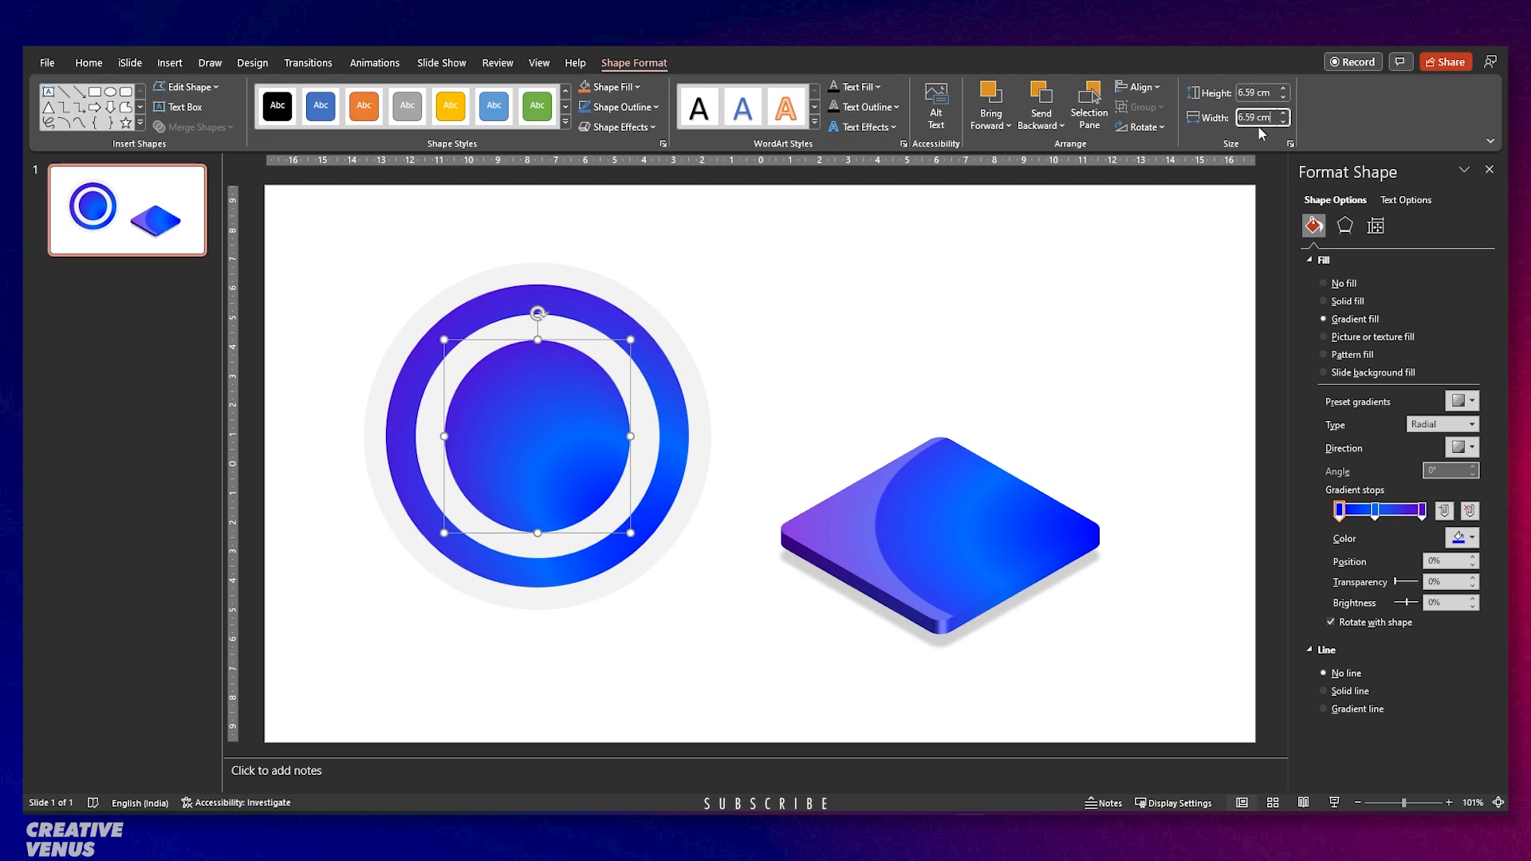
key(Return)
click(647, 428)
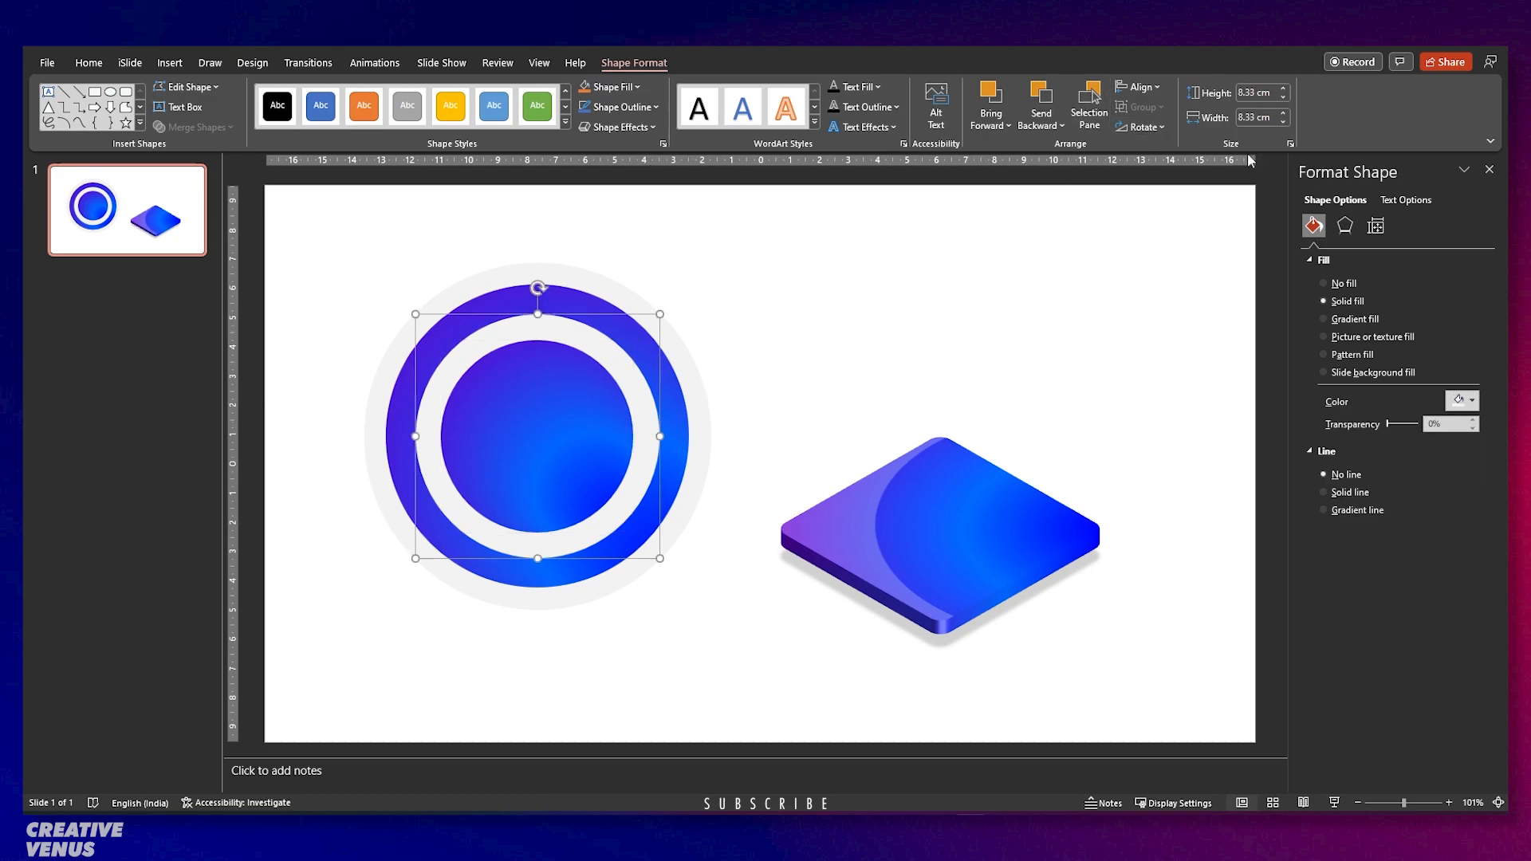
click(669, 411)
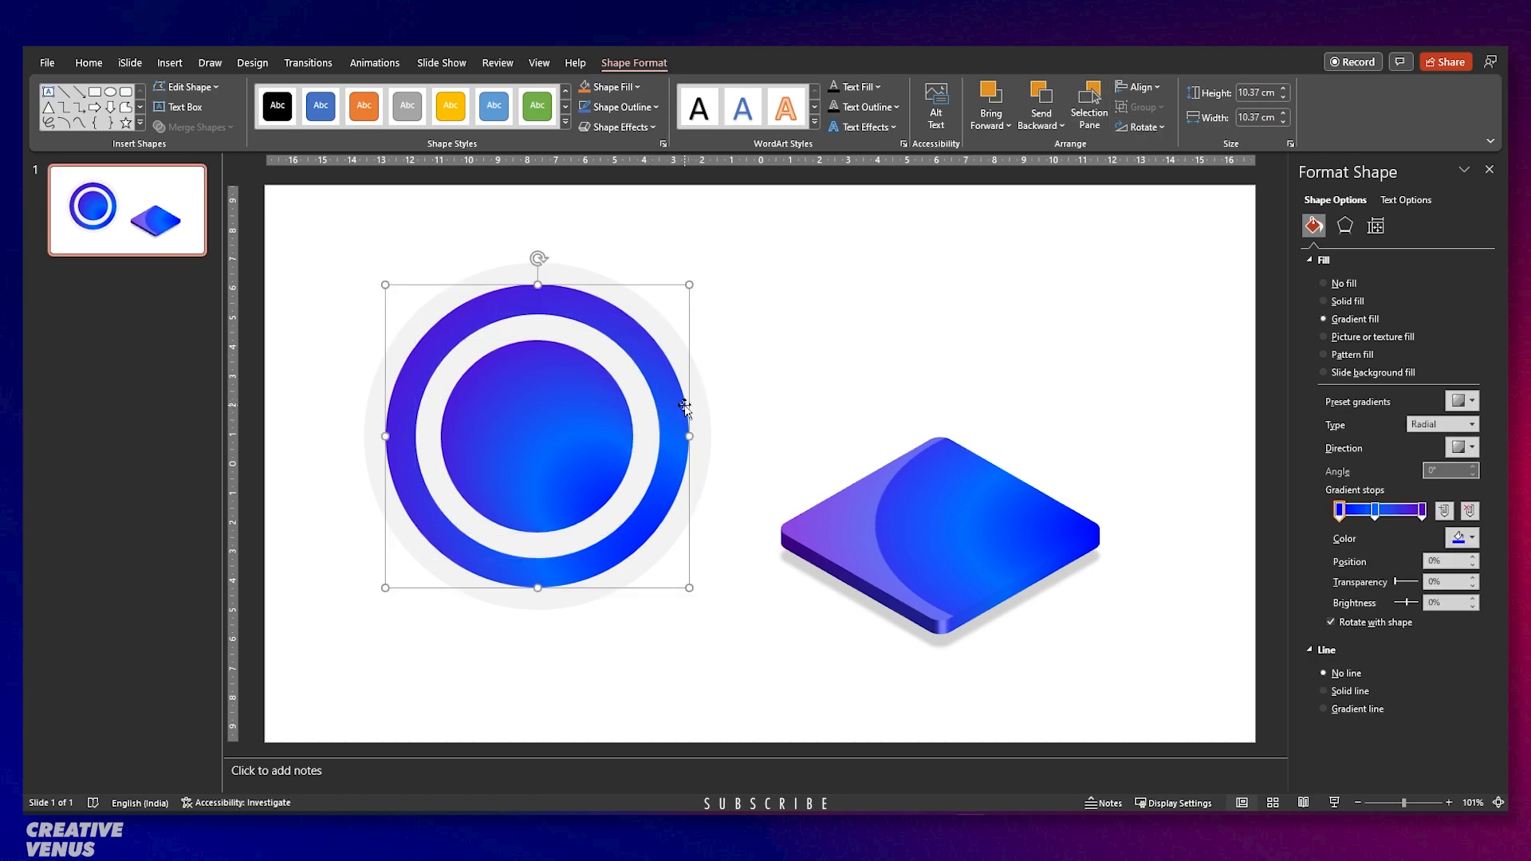
click(692, 408)
key(Escape)
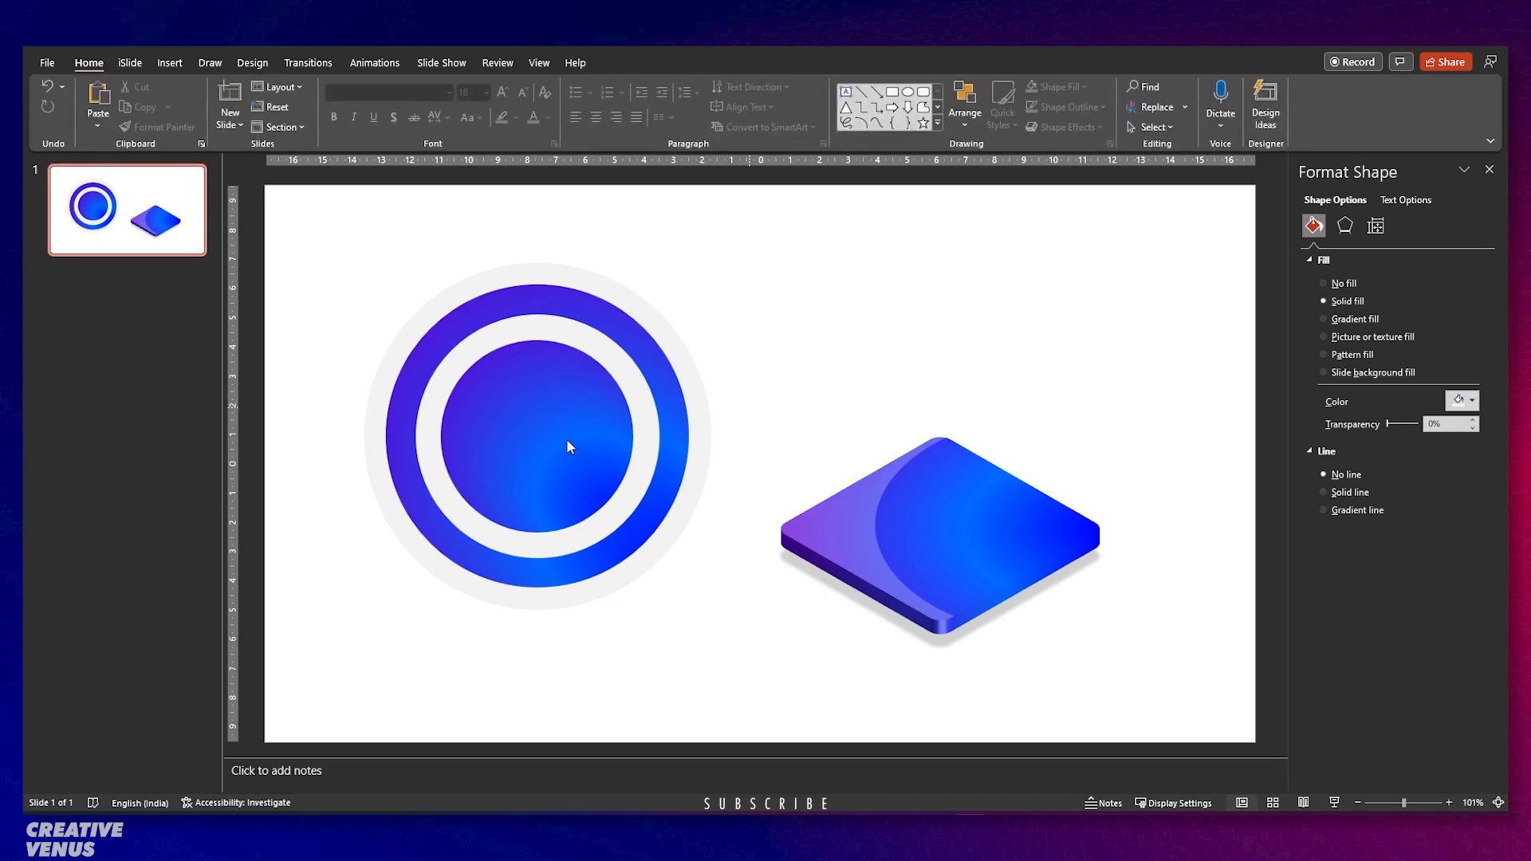
Duplicate the inner gradient circle, shrink the copy to about 4.9 by 4.52 cm, and give it a solid white fill.
click(565, 438)
key(ctrl+d)
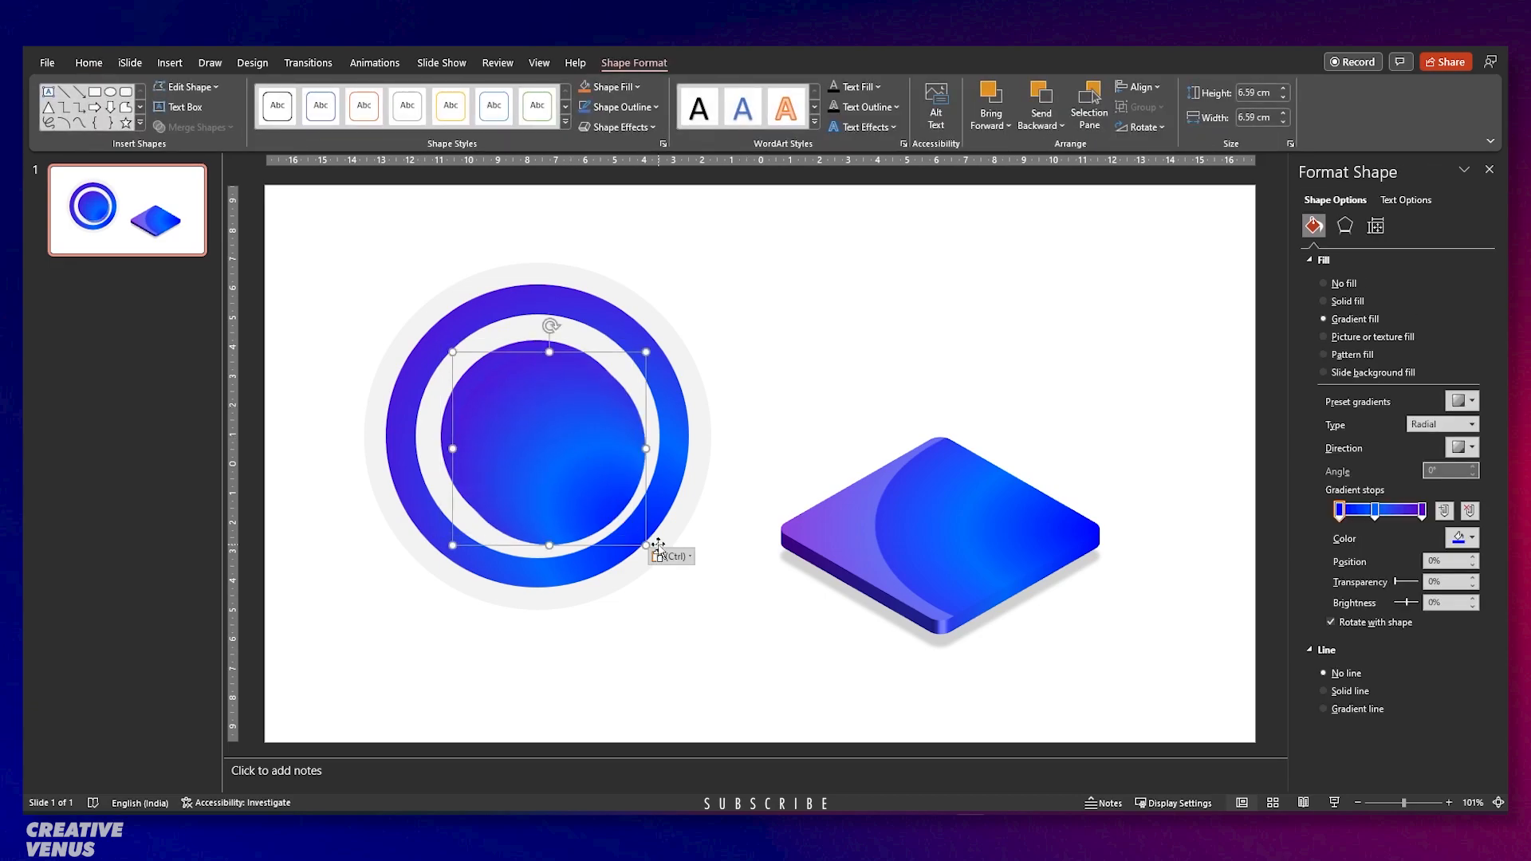
drag(642, 545, 615, 520)
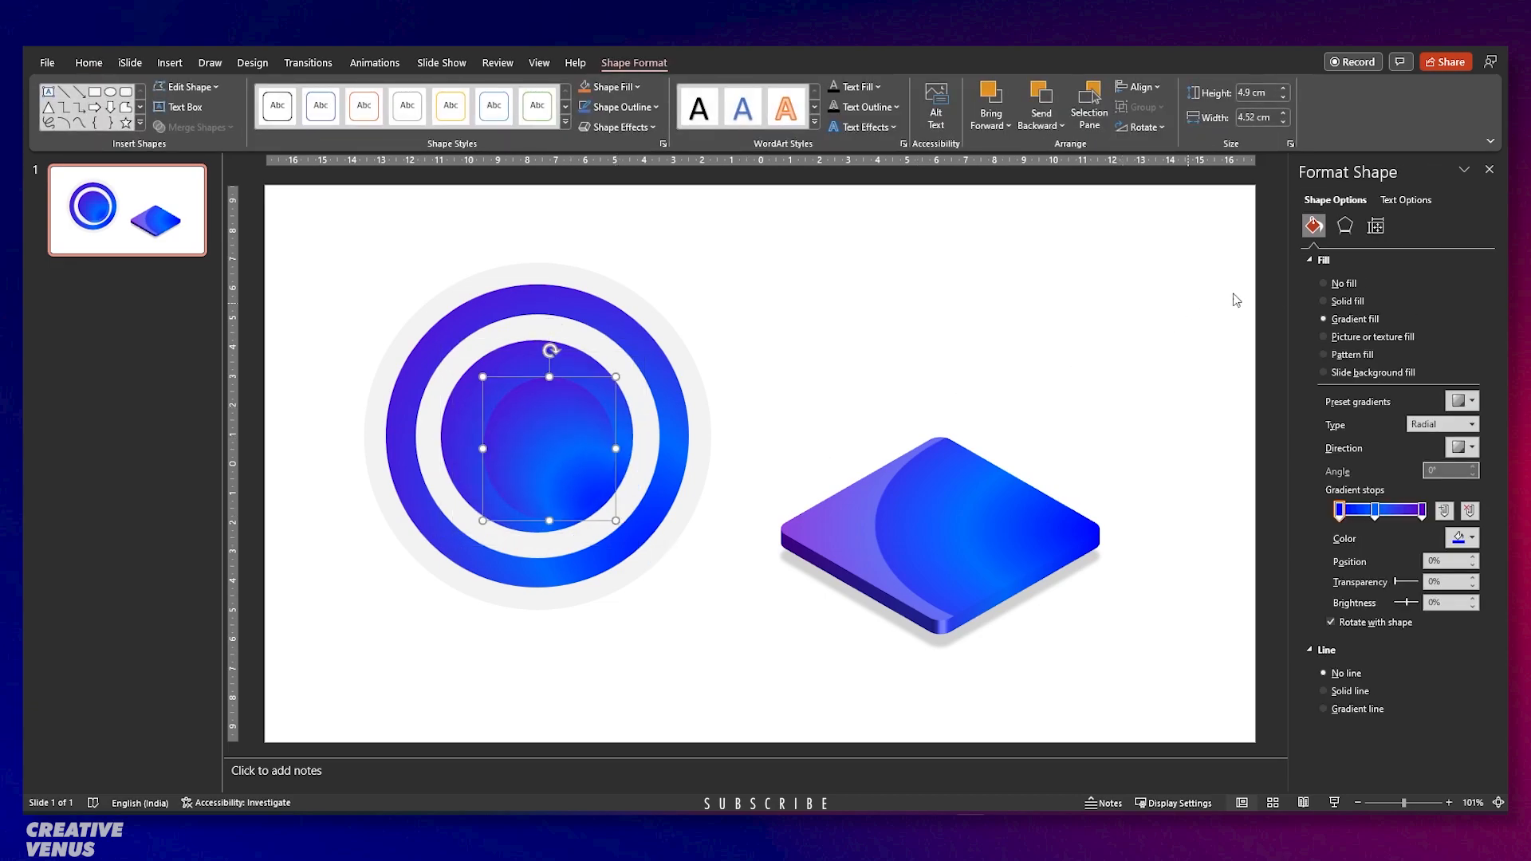
click(1347, 302)
Set the white circle's width to 4.9 cm, center it in the rings, and shrink it to about 4.25 cm around its center.
click(1254, 92)
click(1258, 118)
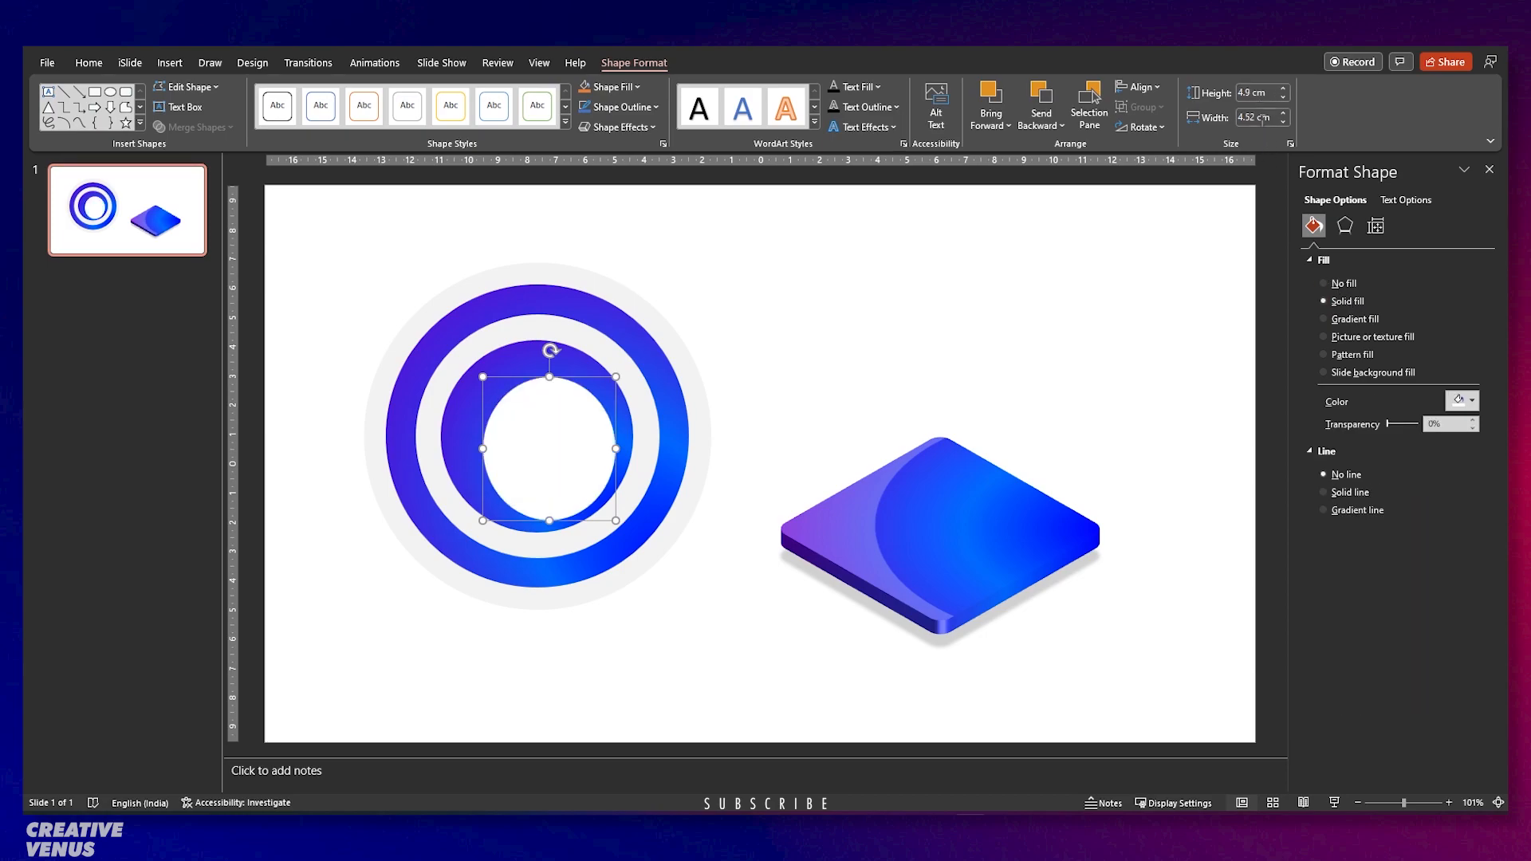
text(4.9)
key(Return)
drag(585, 448, 569, 433)
drag(610, 507, 598, 496)
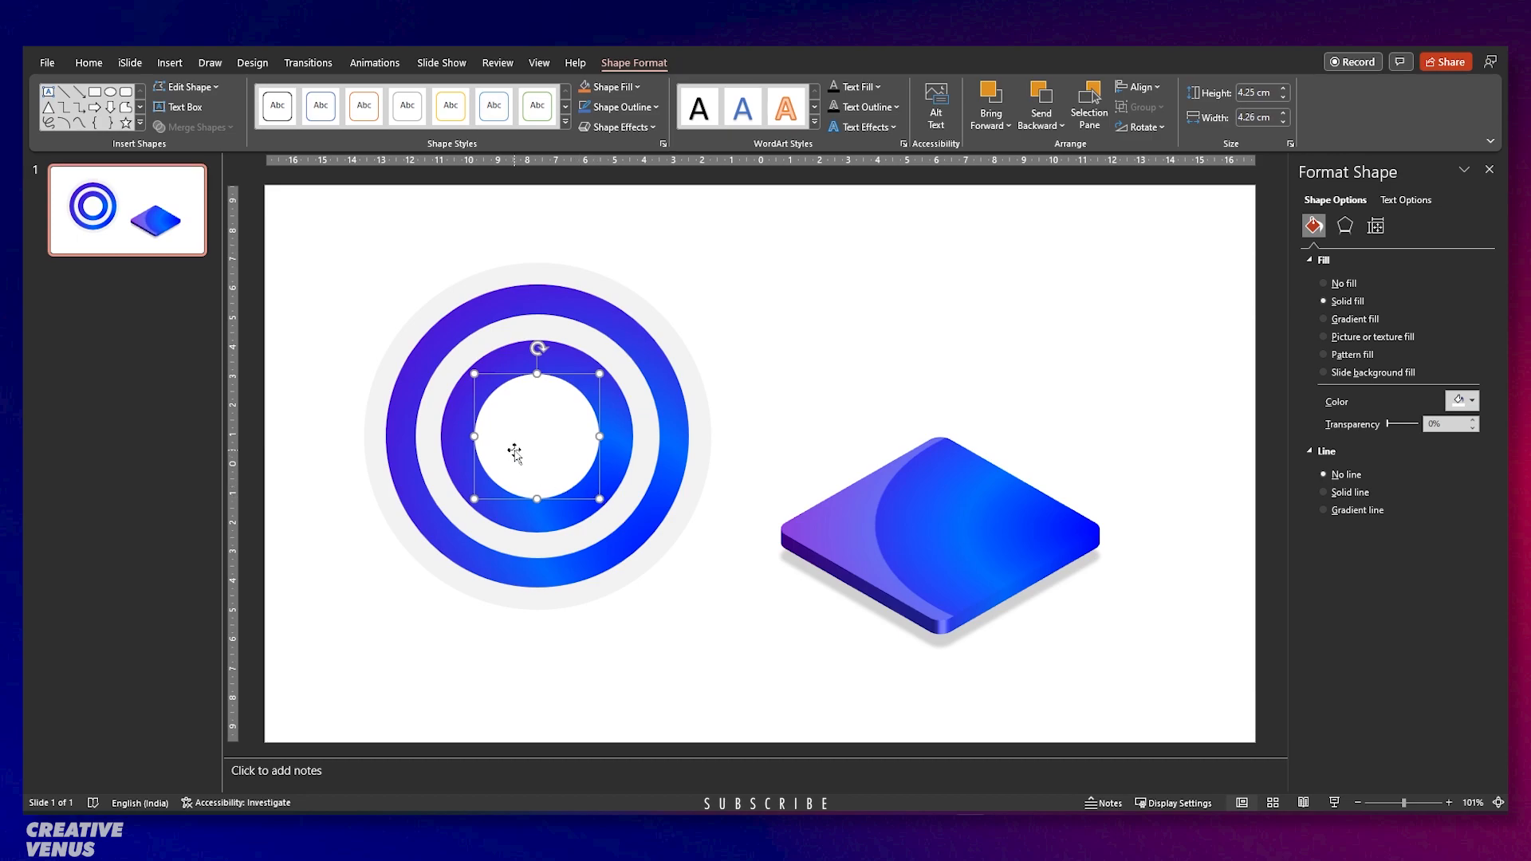
Duplicate the white center circle, apply the radial gradient fill, and shrink the copy to about 2.5 cm at the middle of the rings.
key(ctrl+v)
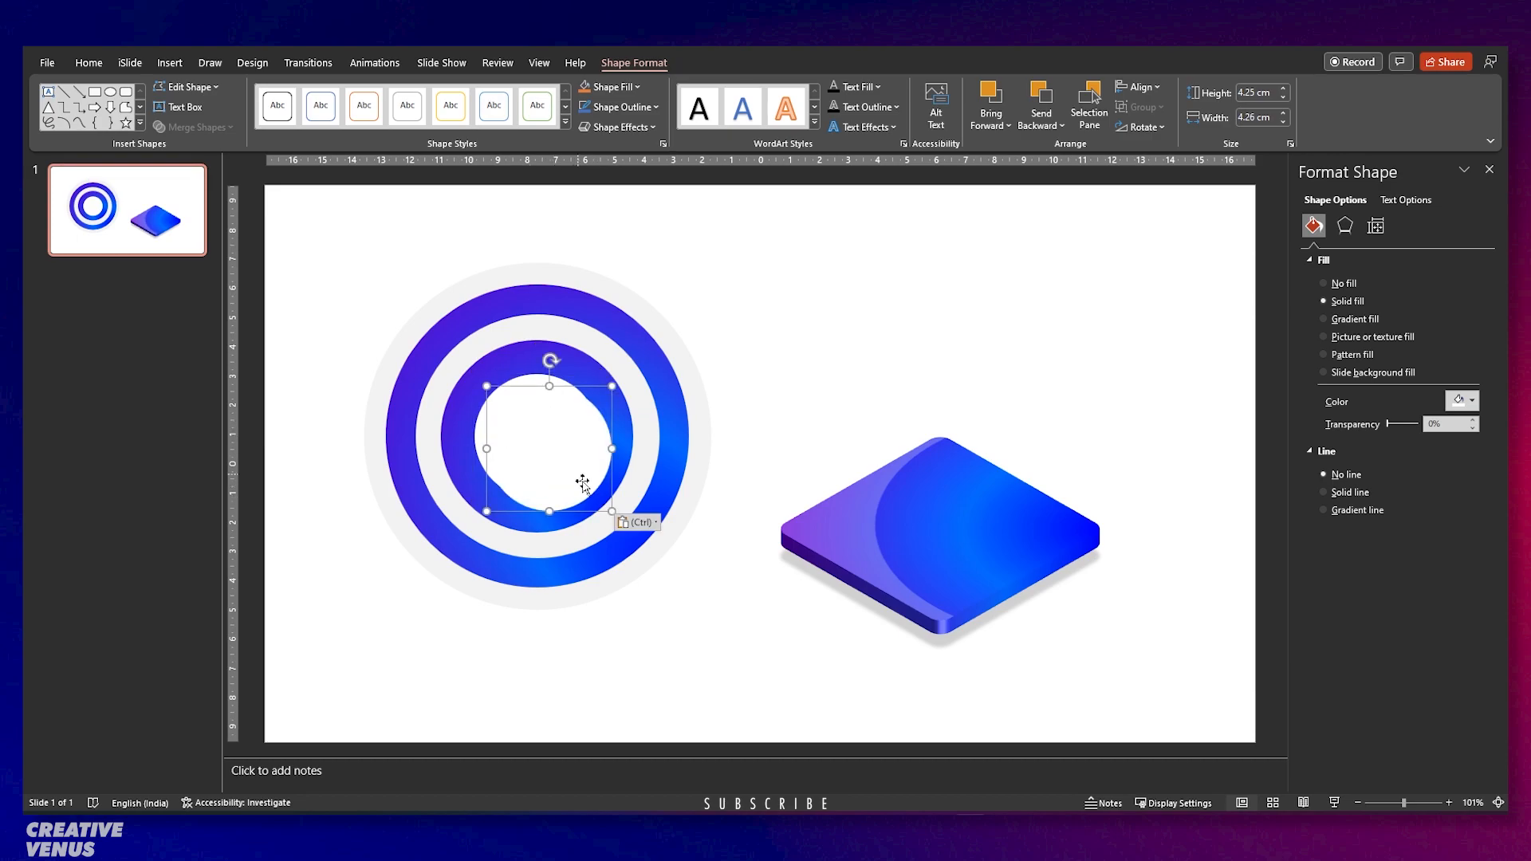
click(1358, 320)
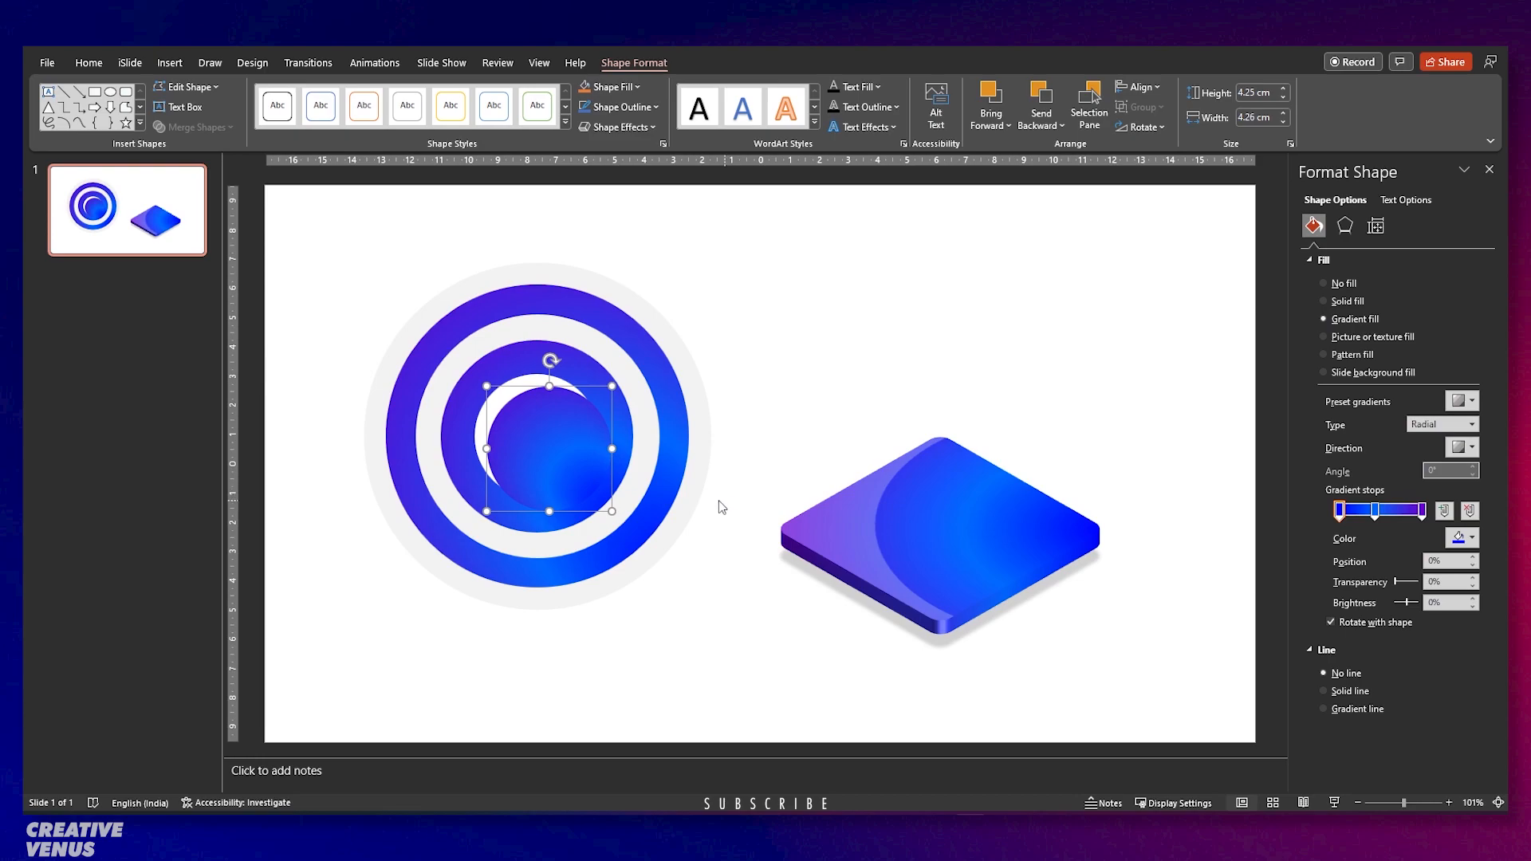
drag(613, 512, 573, 473)
click(744, 325)
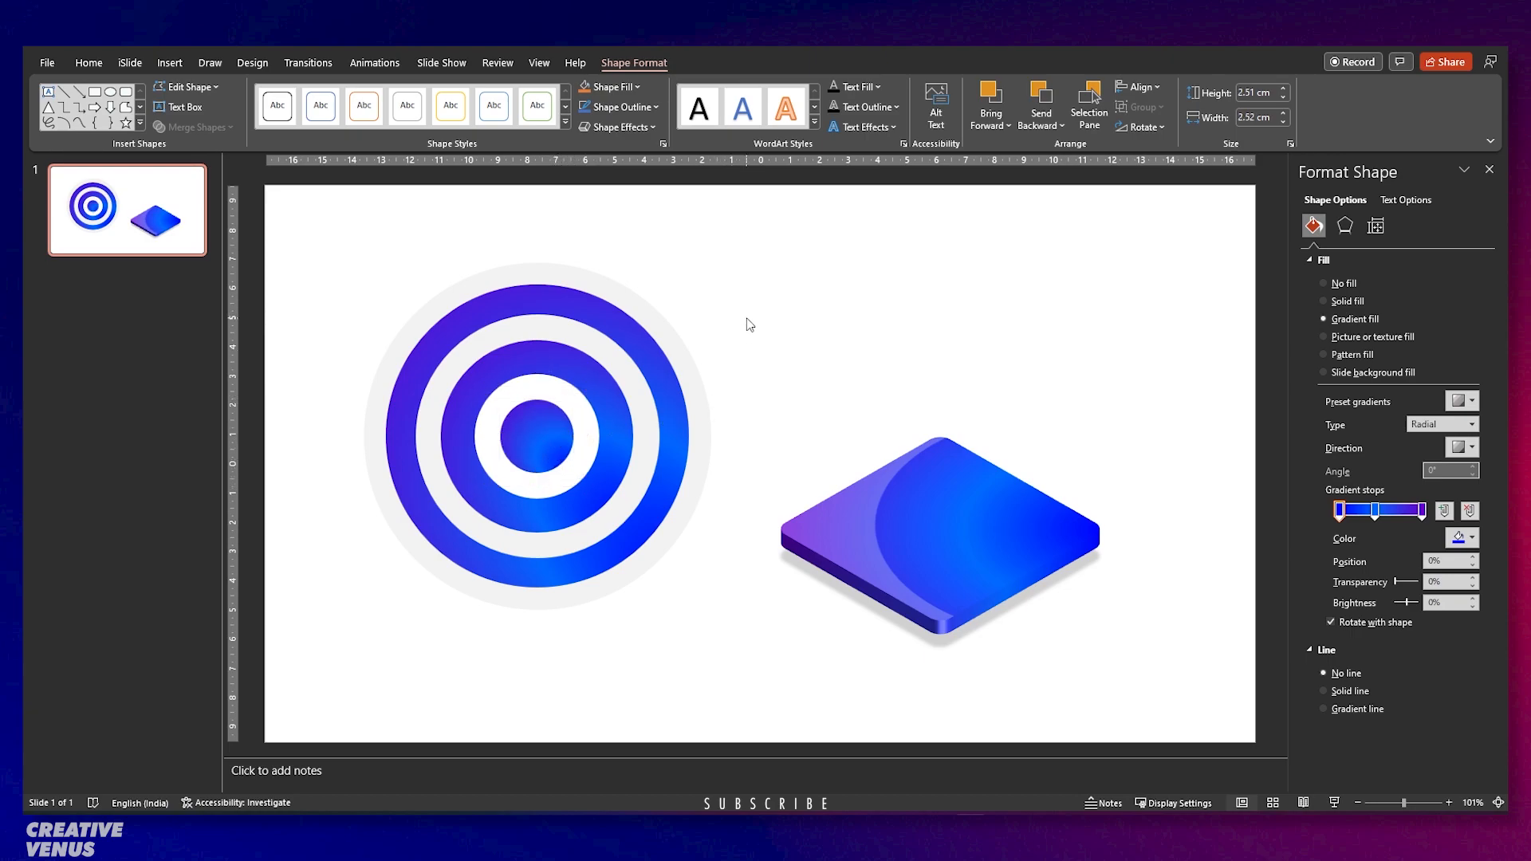
Place a copy of the outermost light gray circle over the block and give it the radial gradient fill with only two stops.
click(644, 306)
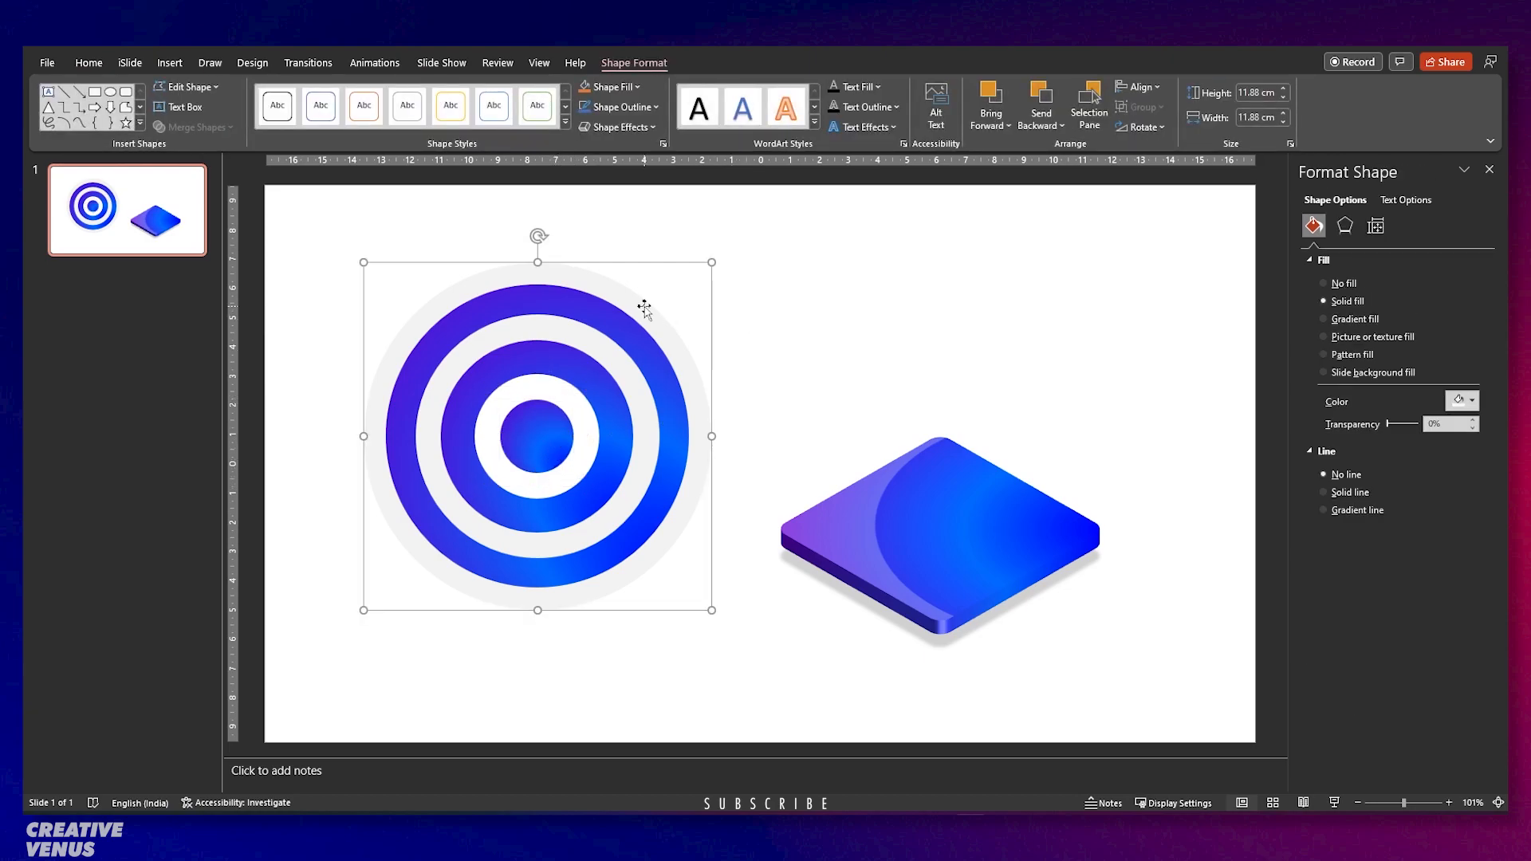
drag(644, 306, 1007, 335)
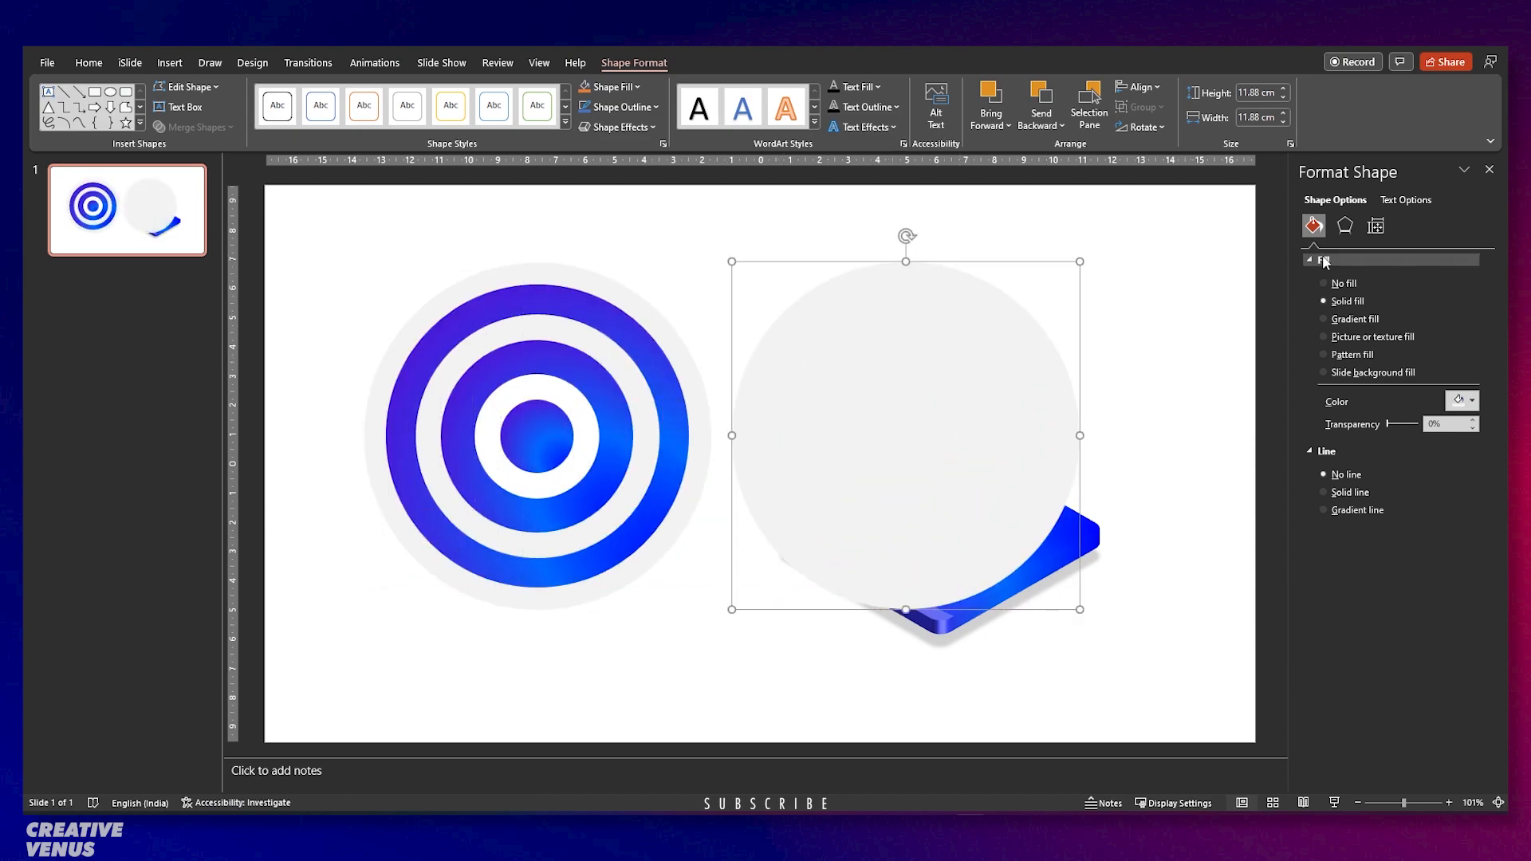
click(1349, 319)
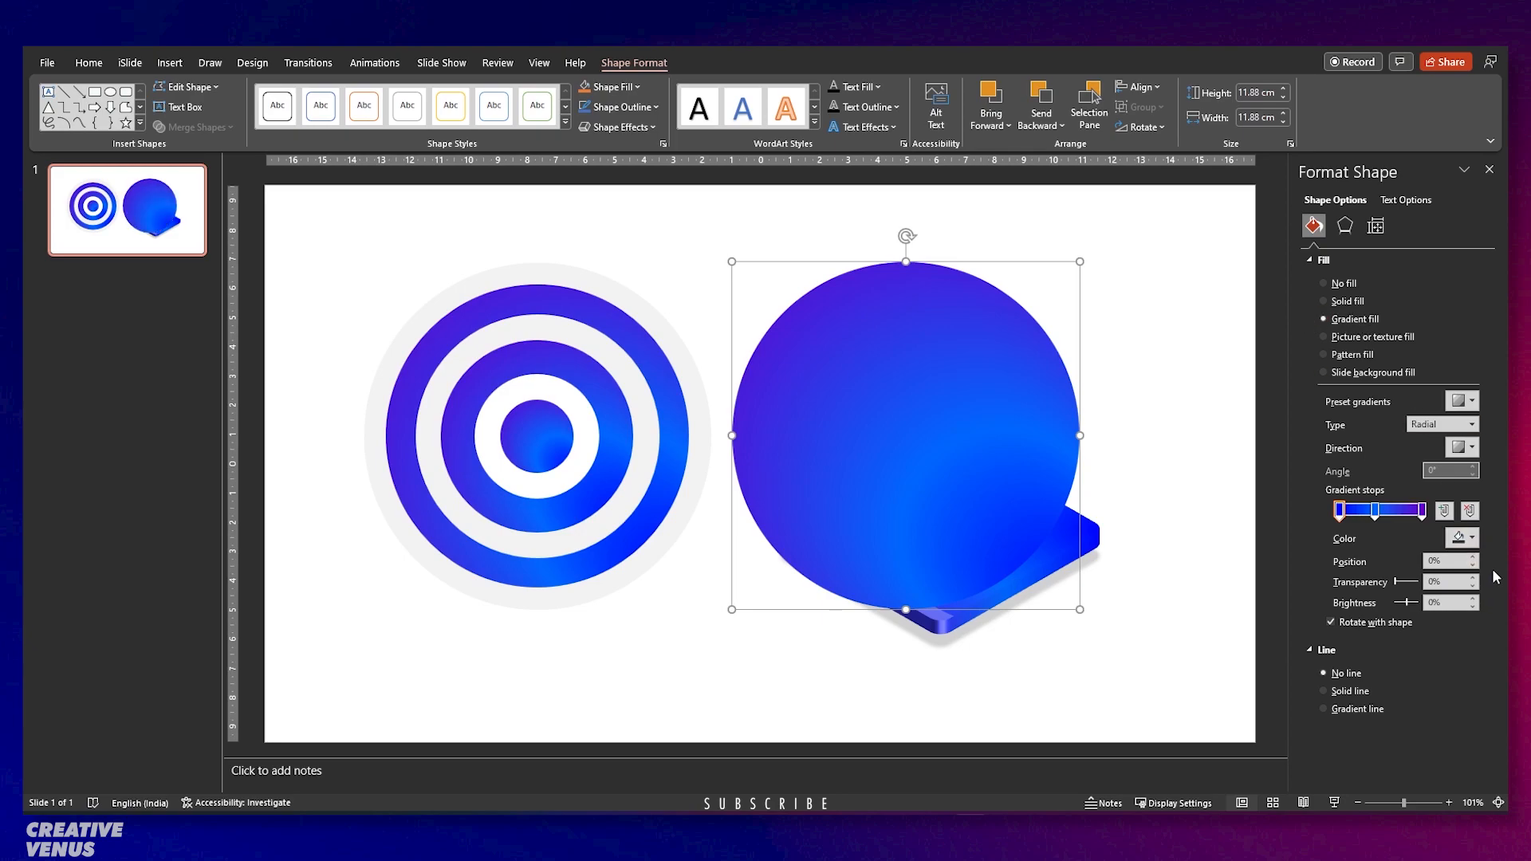
click(1469, 510)
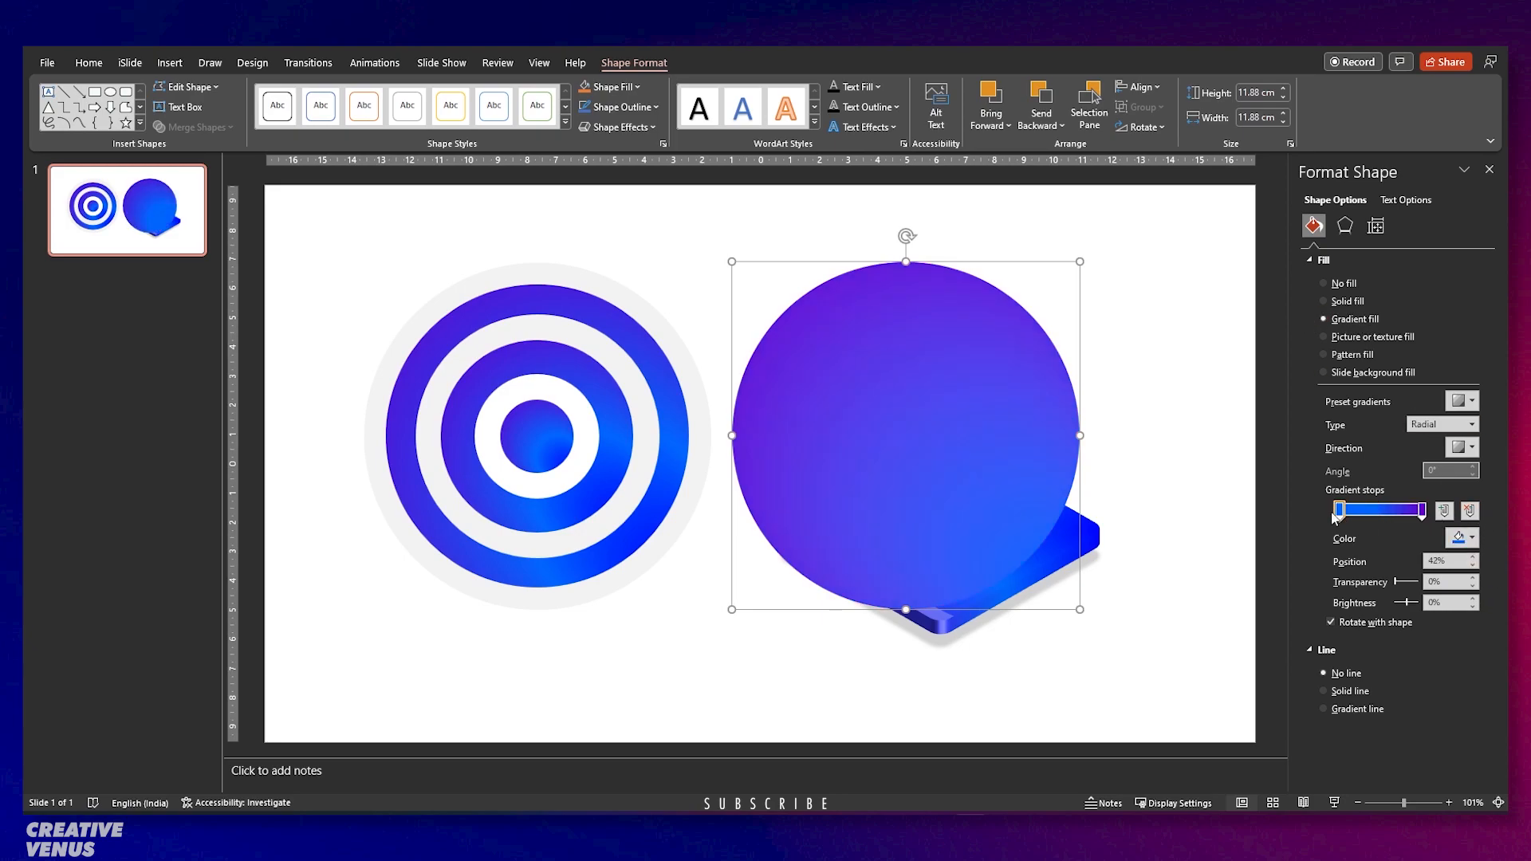
Color the copied circle's start gradient stop white at -5% brightness and its end stop white at -25% brightness.
click(1458, 538)
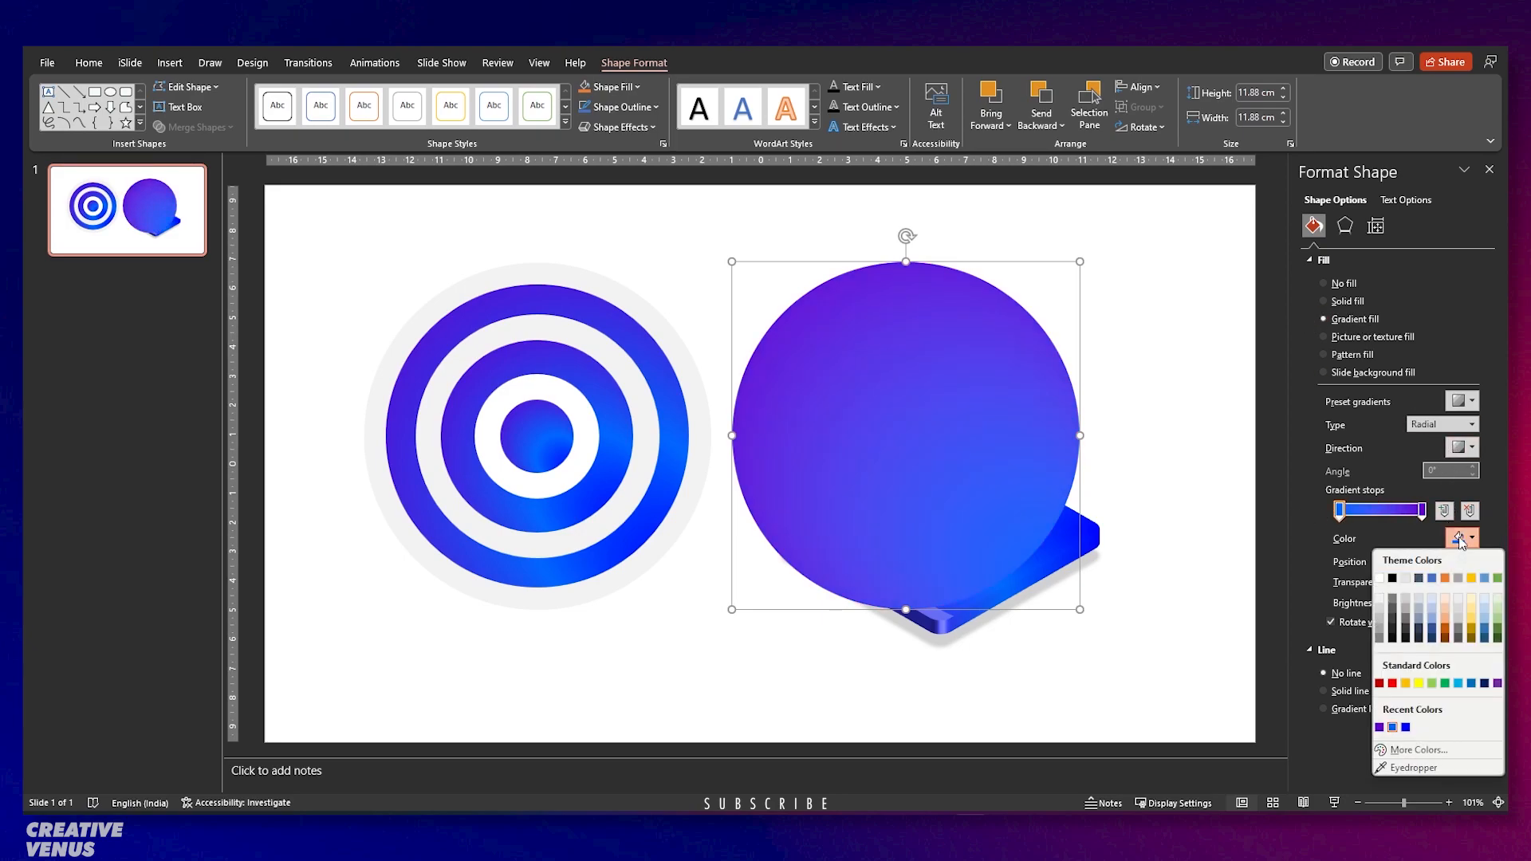
click(1379, 600)
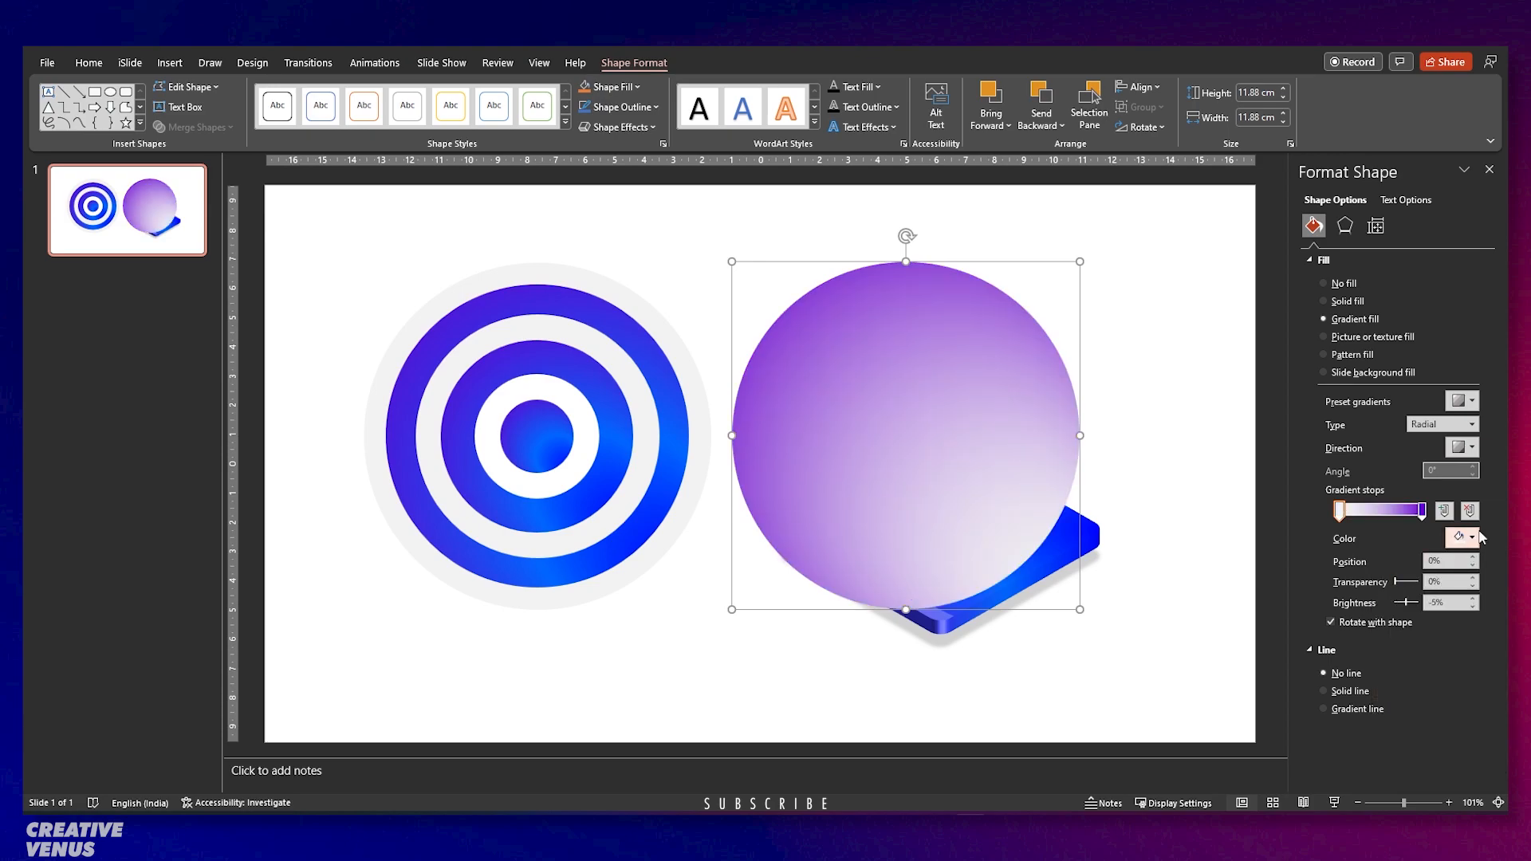
click(1422, 510)
click(1458, 536)
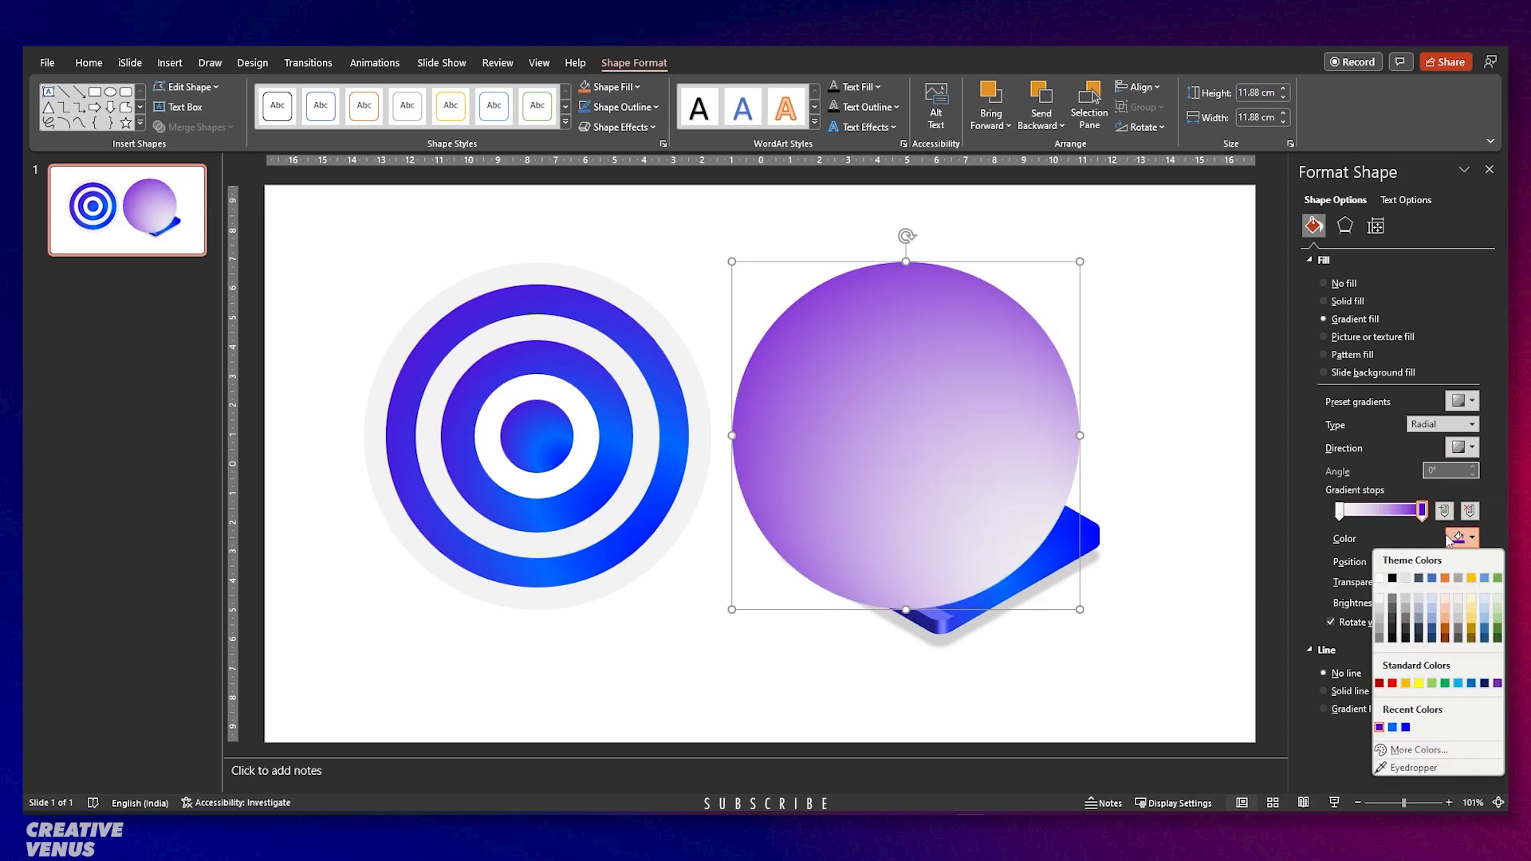
click(1380, 621)
Give the gray gradient circle a parallel 3-D rotation of X 45° and Y 35°, and a depth of 22 pt.
click(1344, 226)
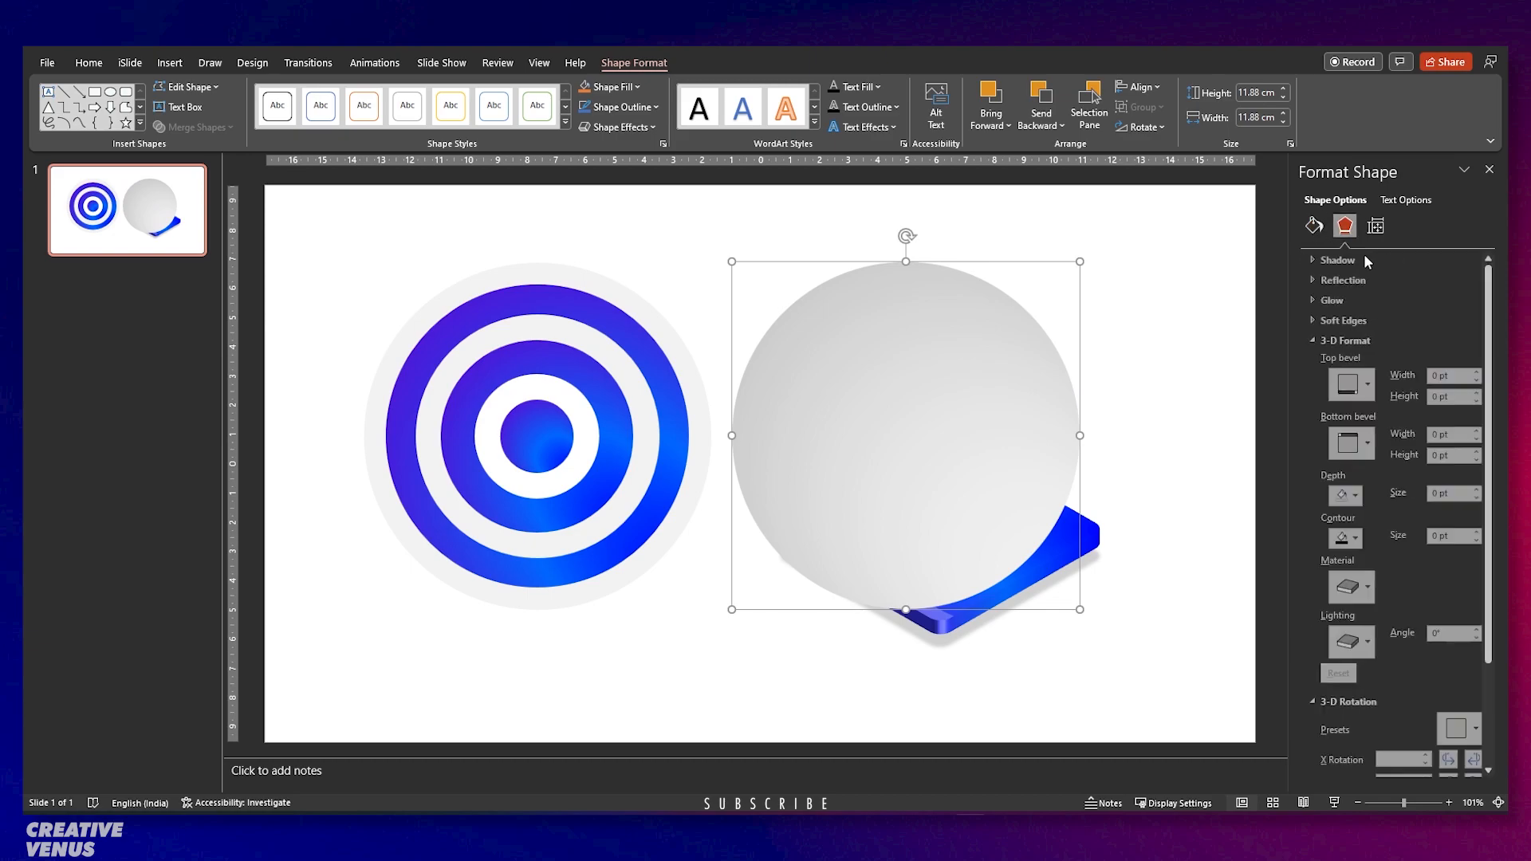
scroll(1383, 514, down, 5)
scroll(1383, 514, up, 1)
click(1456, 634)
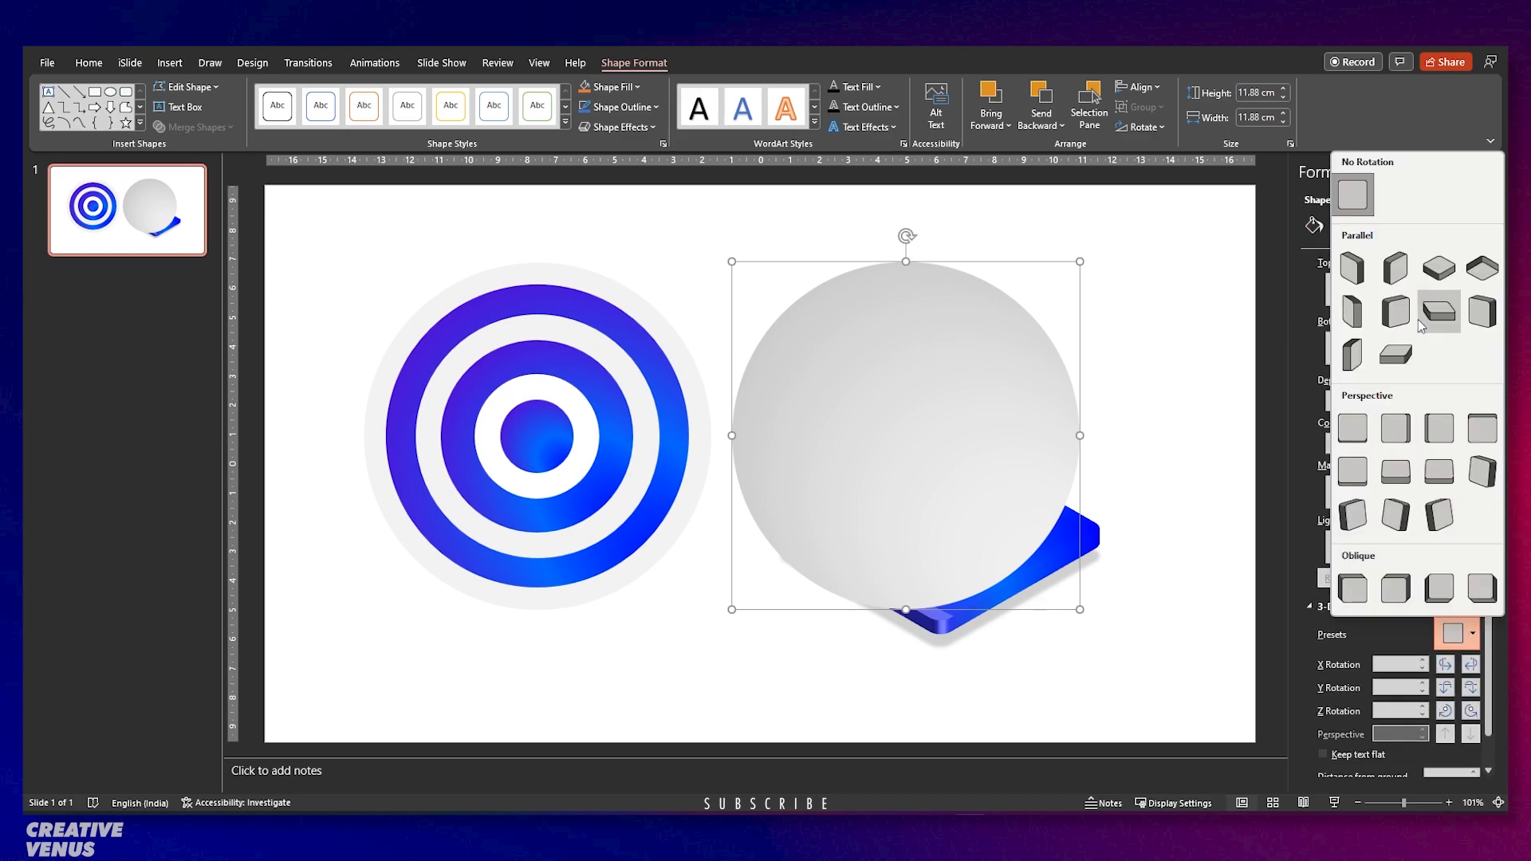
click(1378, 300)
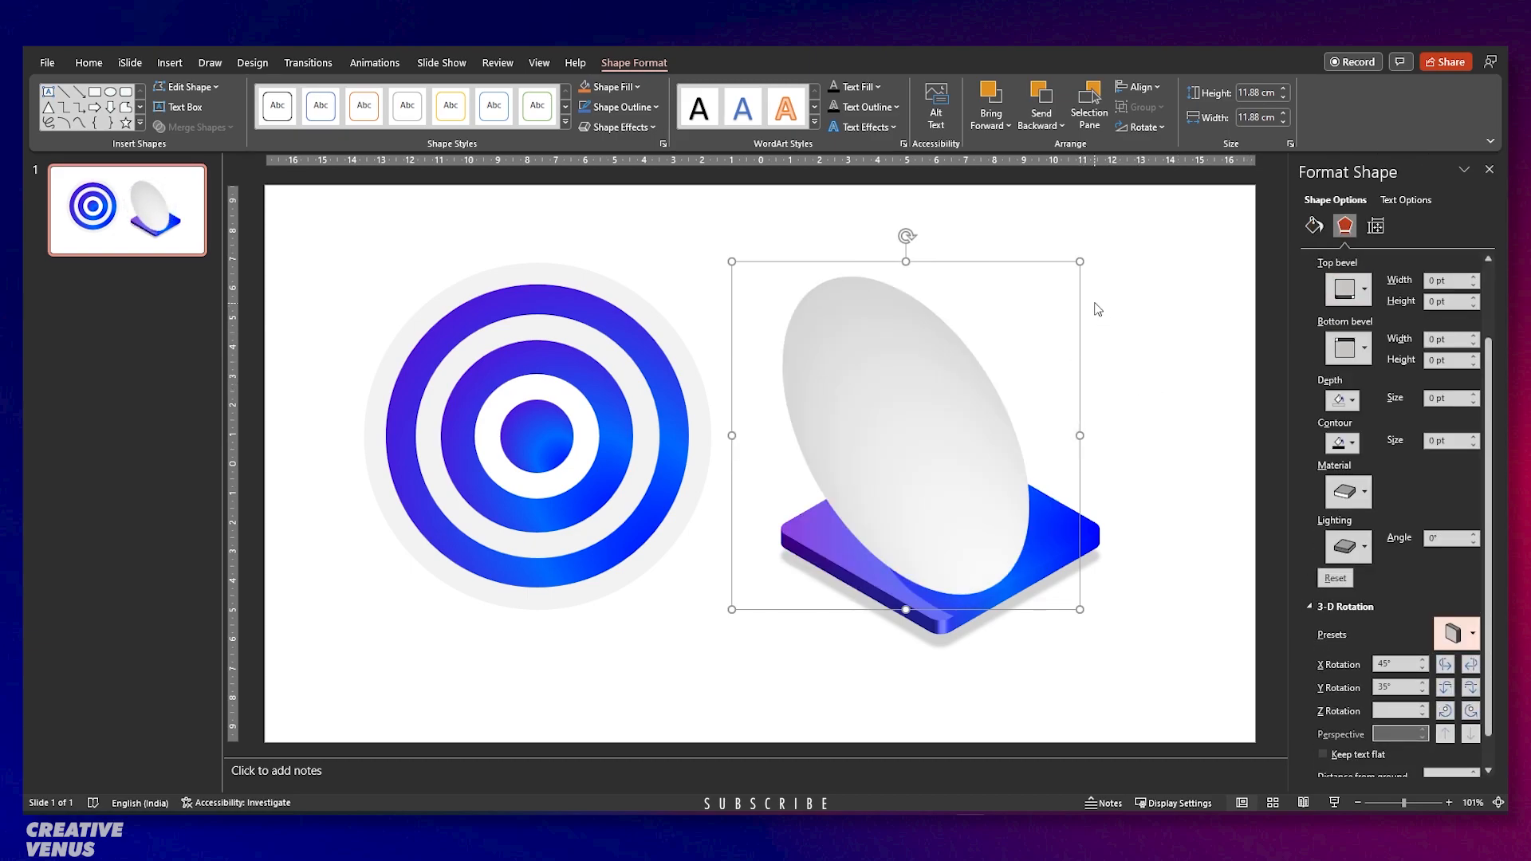
click(1471, 396)
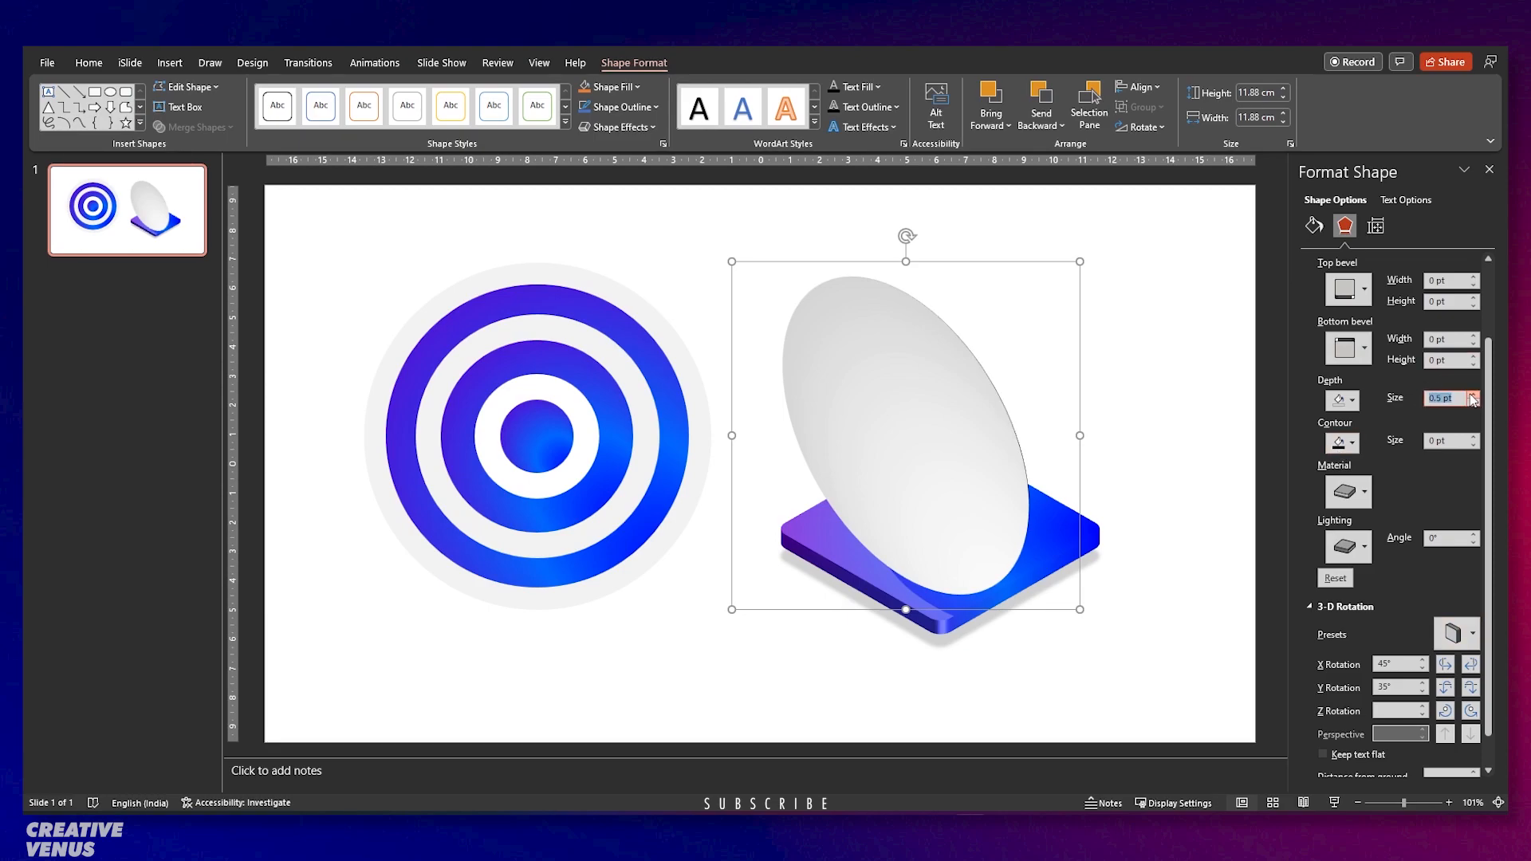
click(1472, 396)
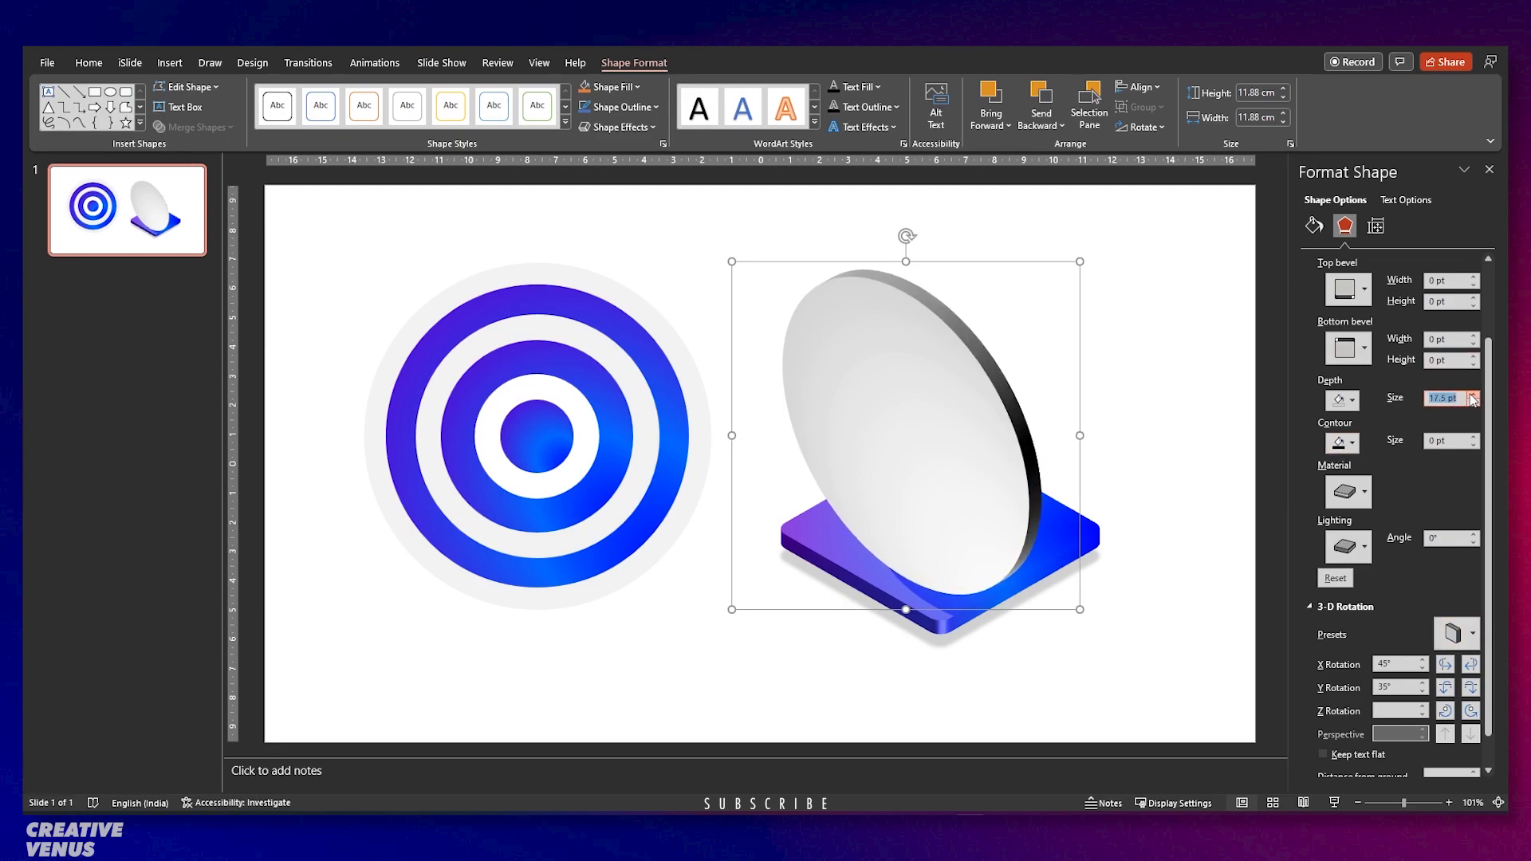
Change the disc's end gradient stop to a light blue-gray theme color at 60% brightness.
click(1311, 226)
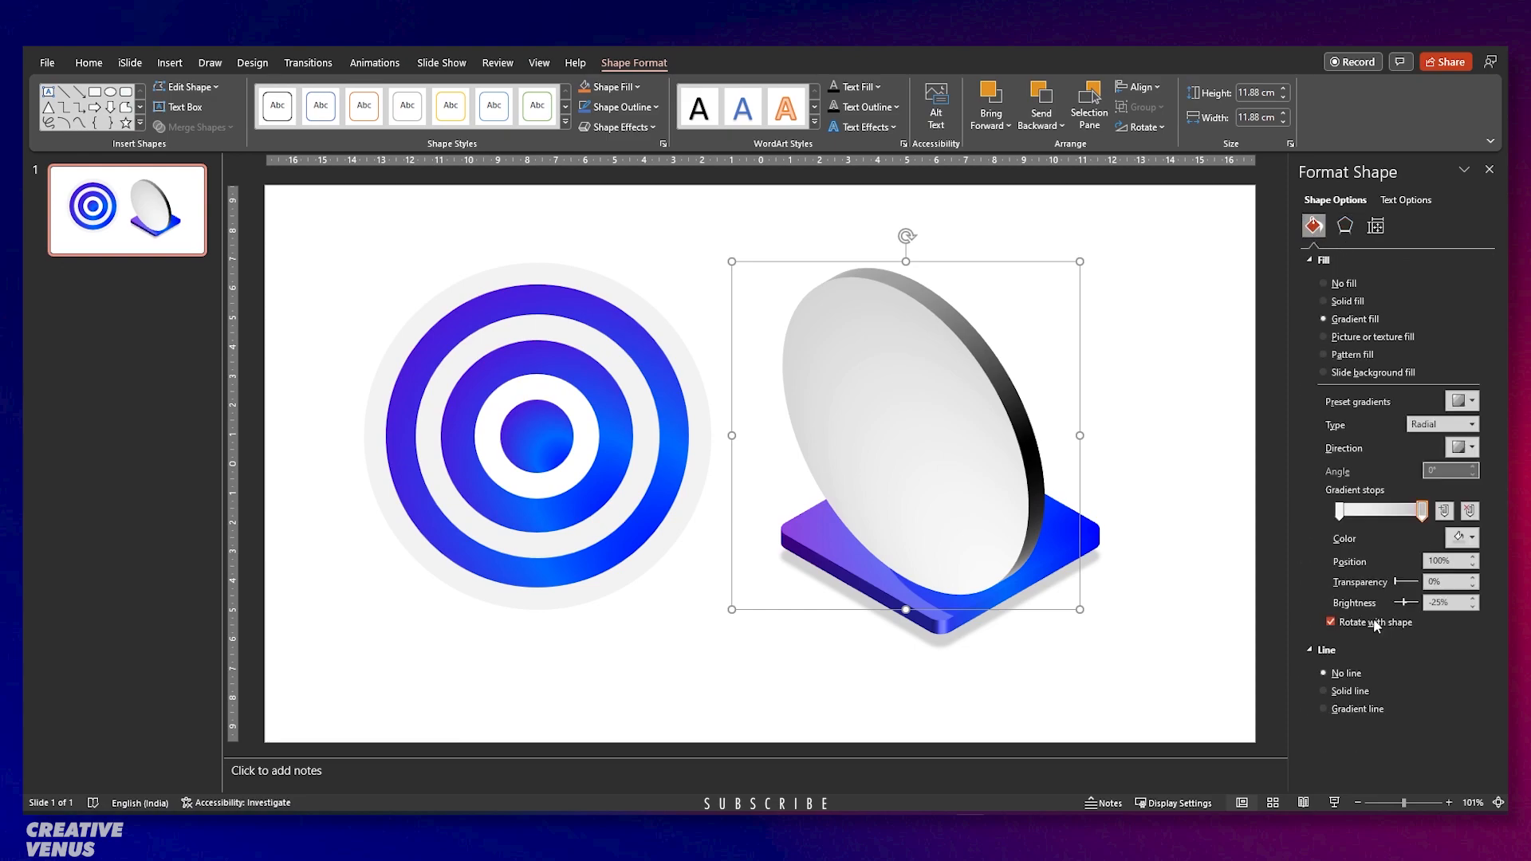
click(1463, 536)
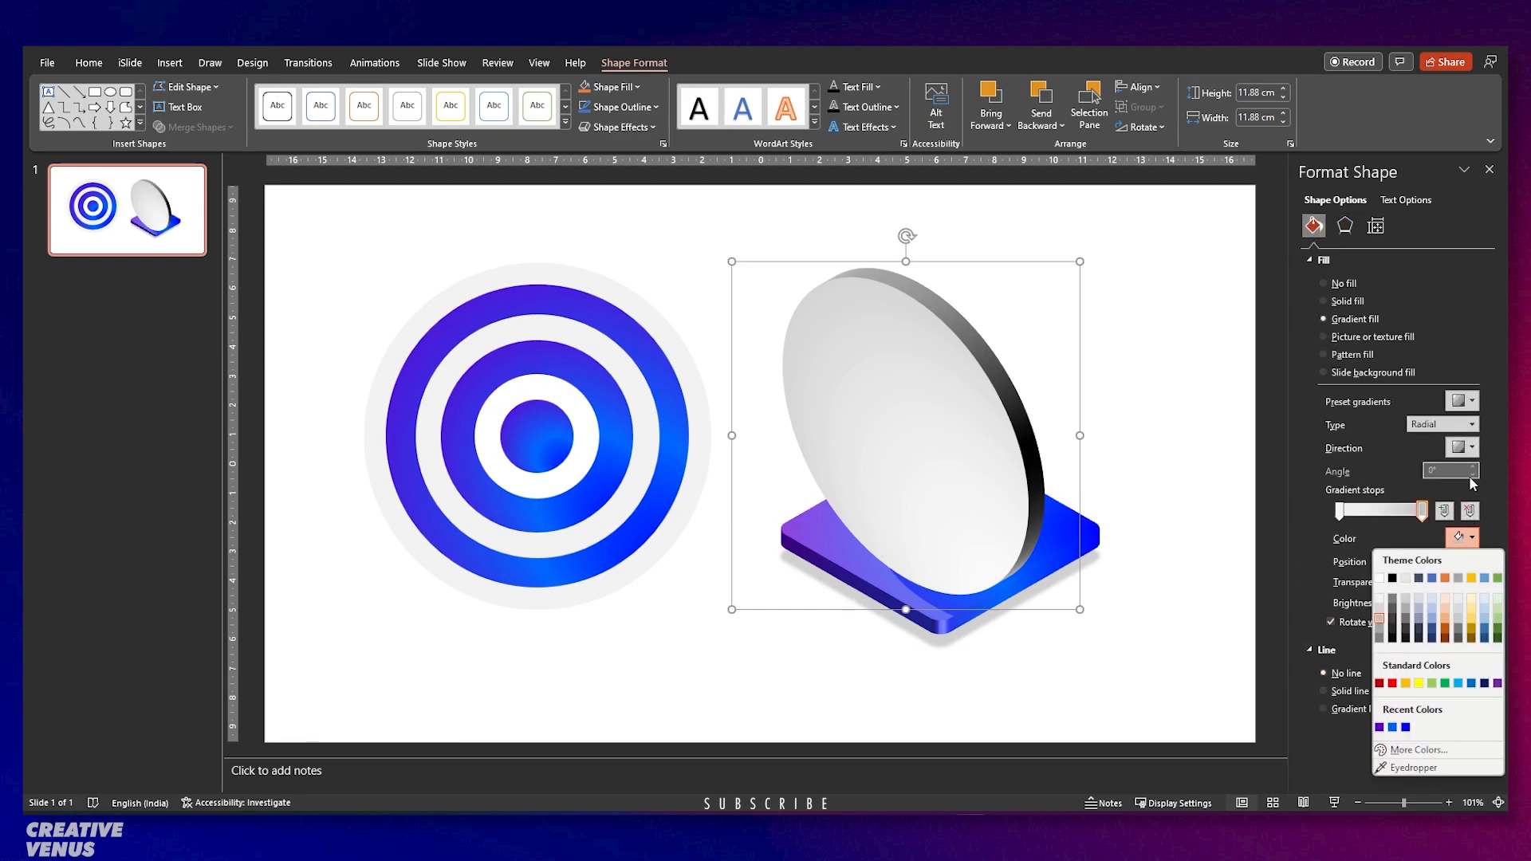
click(1421, 611)
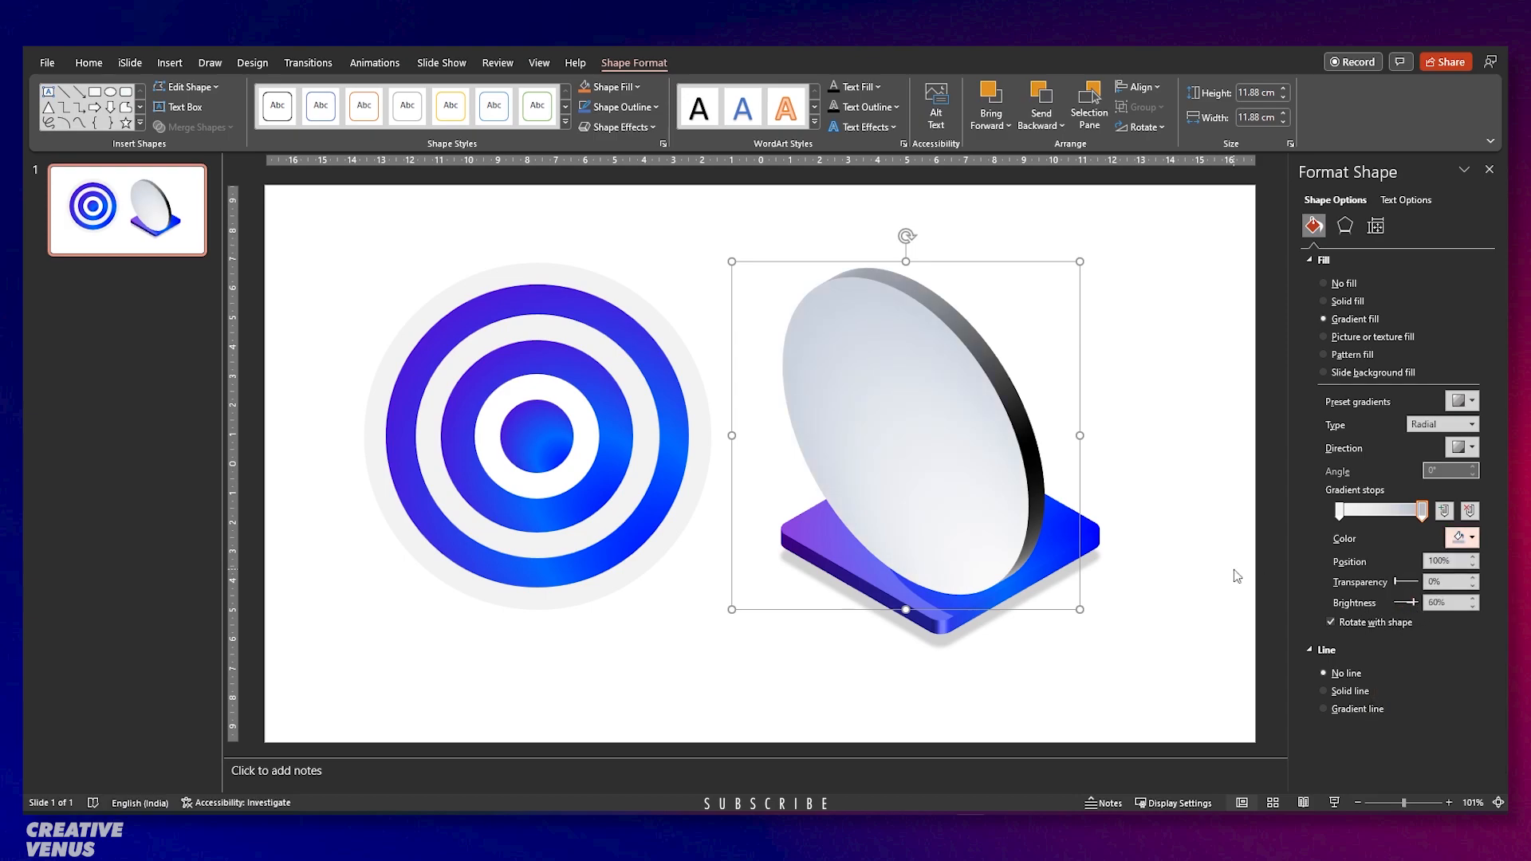
drag(1078, 267, 1022, 314)
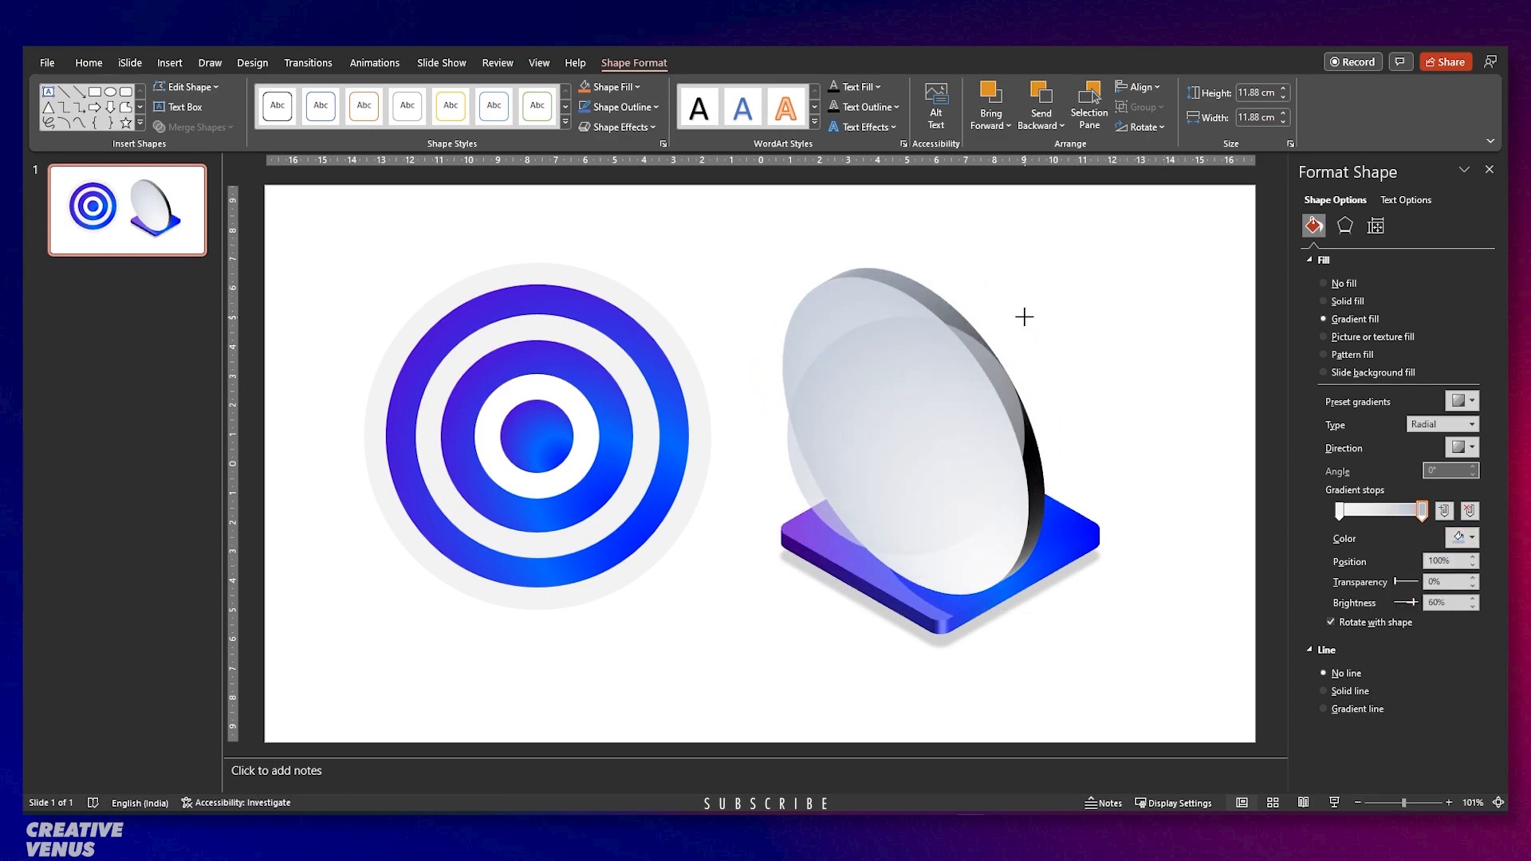
drag(929, 431, 1013, 395)
key(ctrl+z)
key(ctrl+z)
Shrink the disc to about 8.68 by 8.95 cm above the block, and move its light gradient stop to 49%.
drag(1104, 229, 1059, 274)
drag(954, 404, 975, 429)
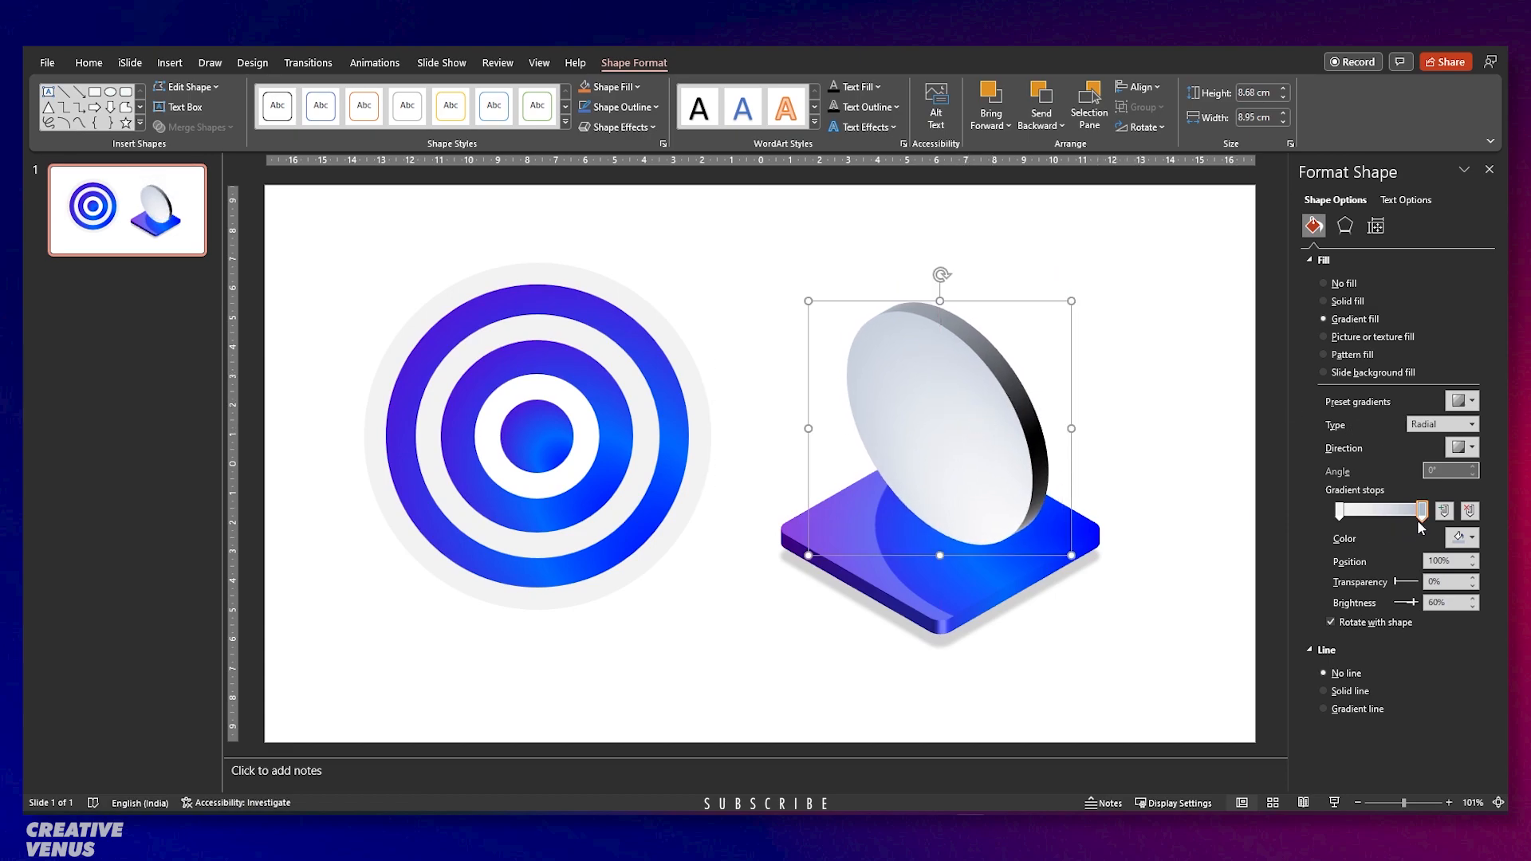
drag(1426, 522, 1383, 516)
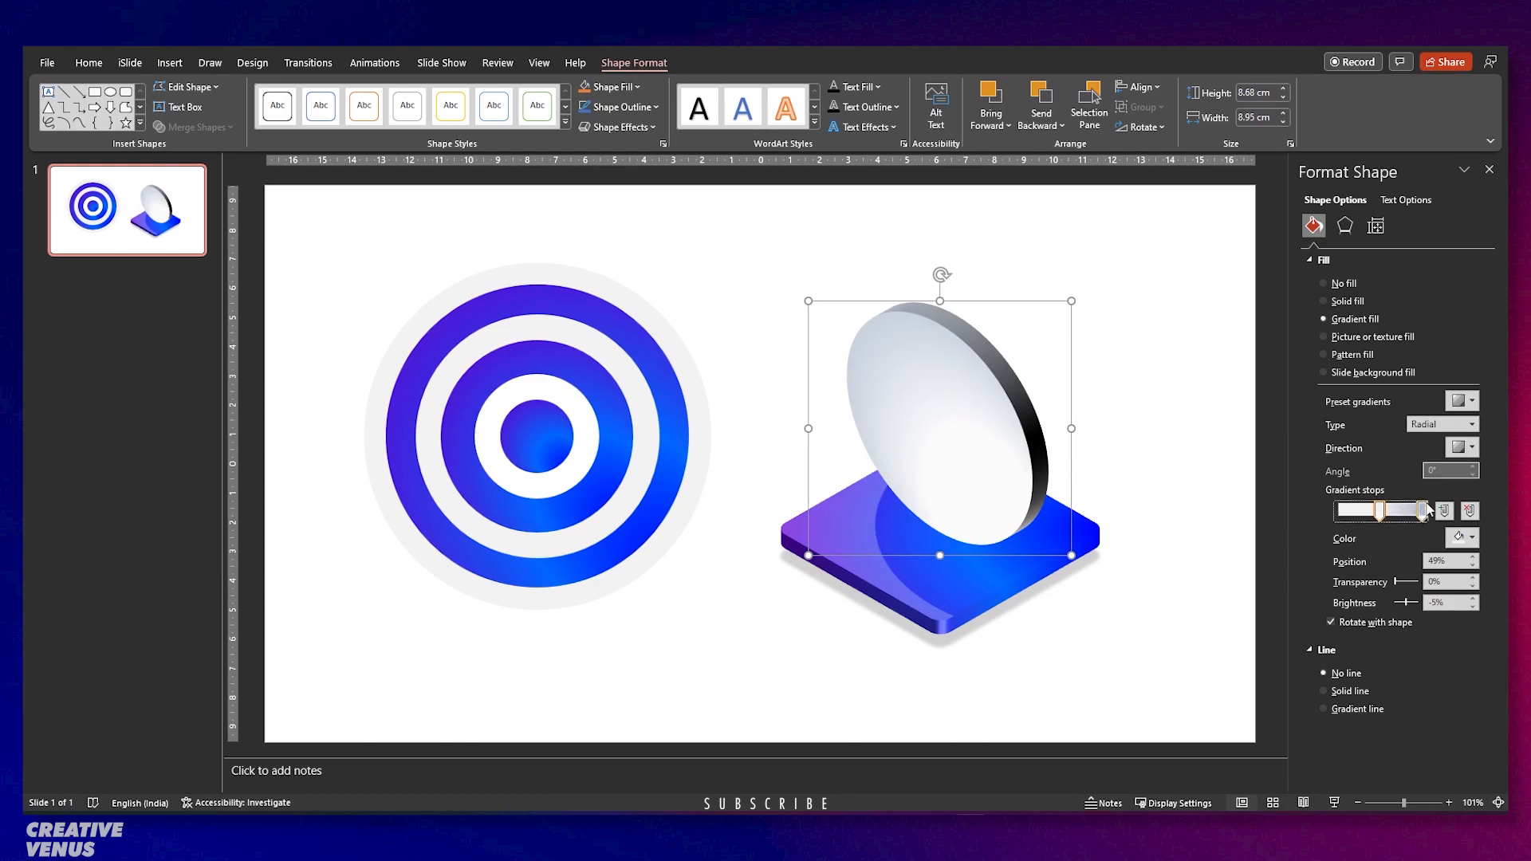
Reduce the standing disc's 3-D depth to 16.5 pt.
click(1344, 226)
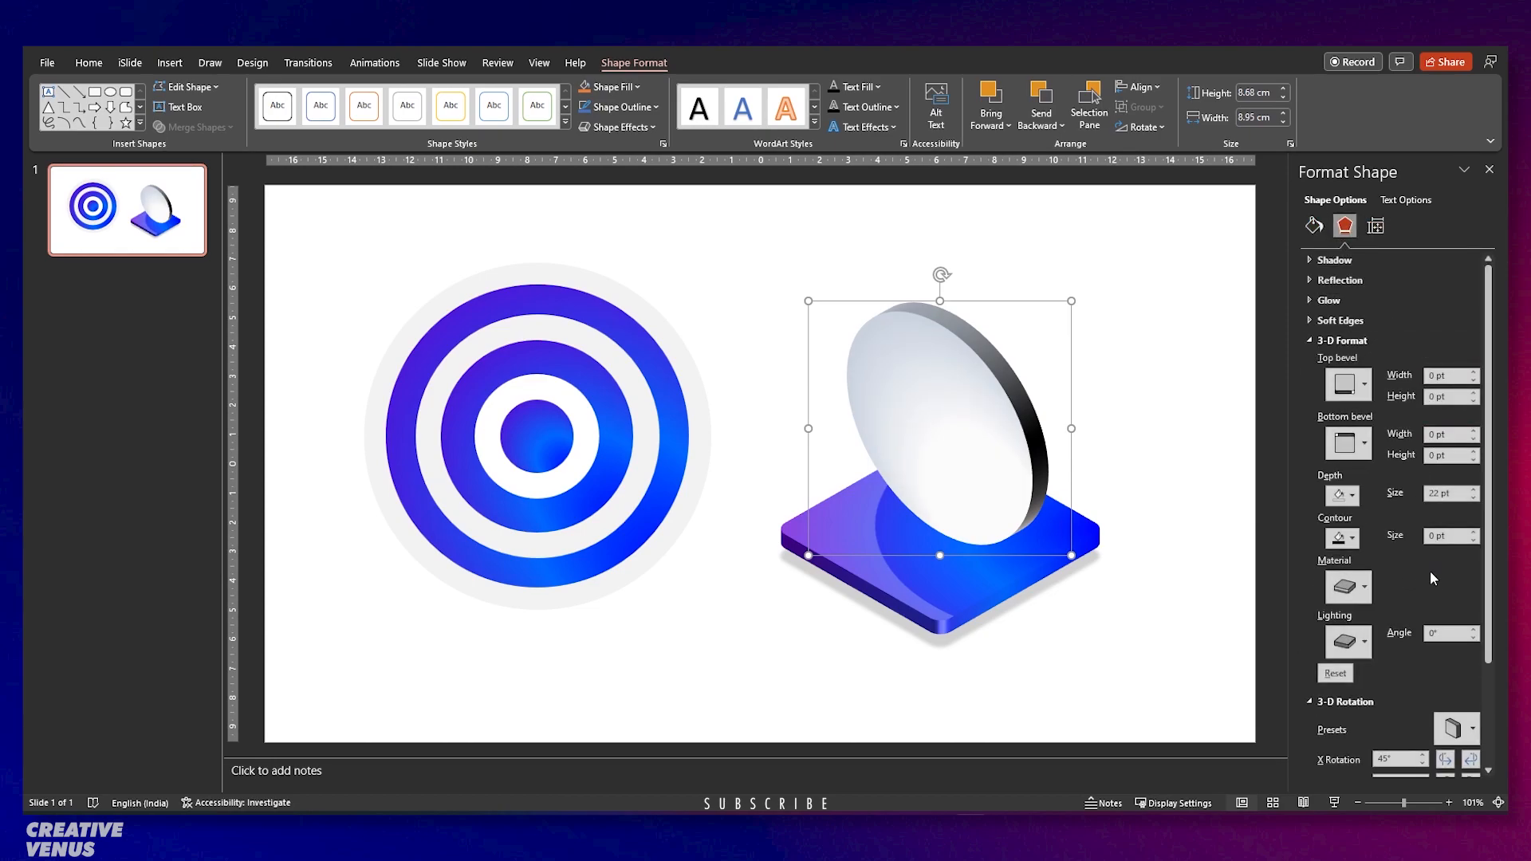
click(1474, 499)
click(1474, 498)
click(1474, 498)
click(1474, 499)
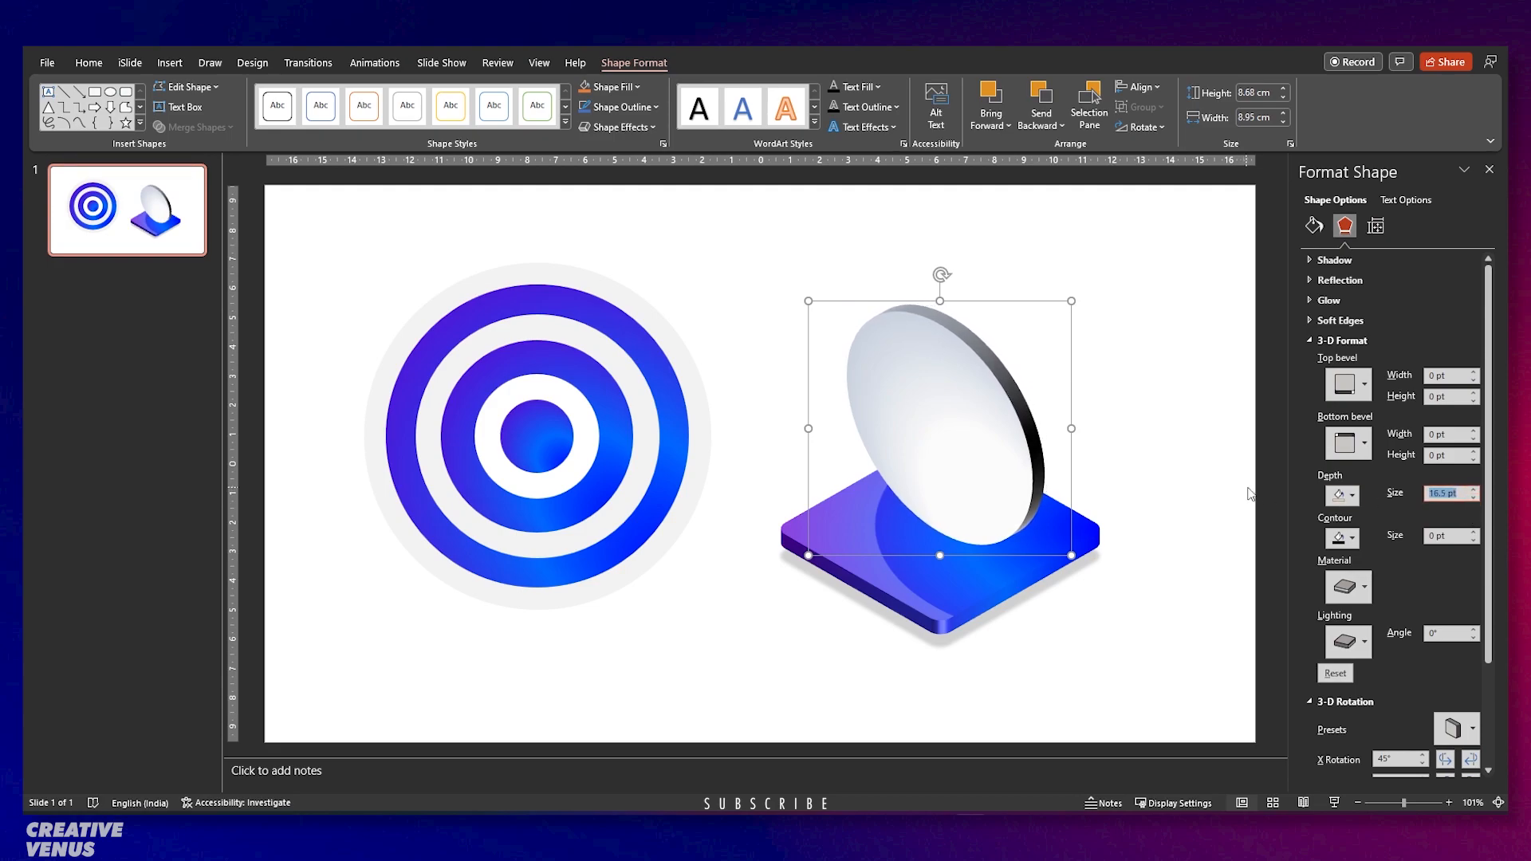
Make the disc's gradient stops semi-transparent, using 13% for the light stop, and move that stop to position 57%.
click(1314, 226)
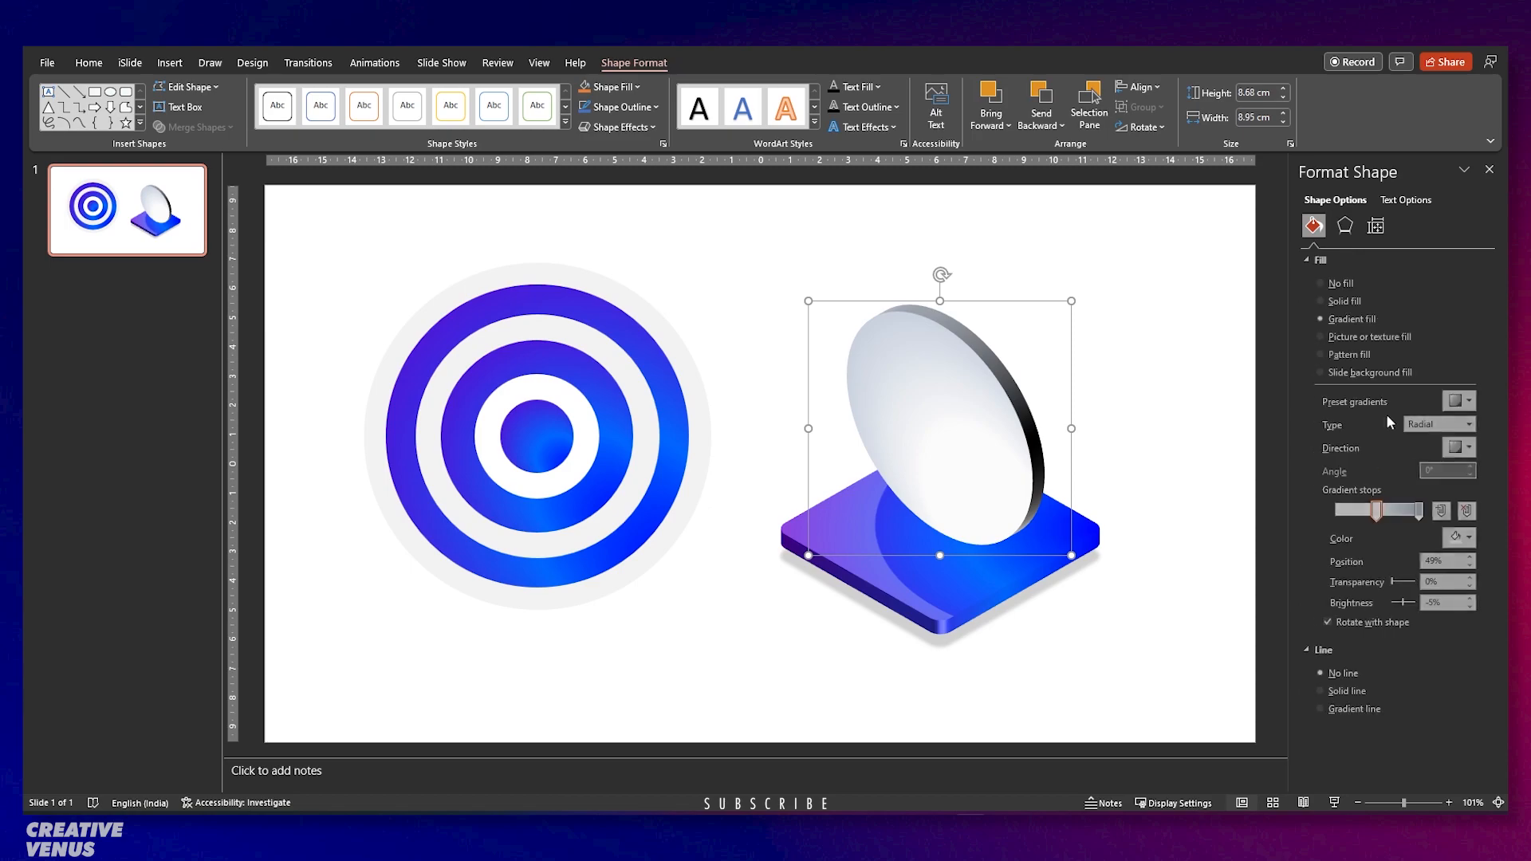
drag(1403, 589, 1404, 587)
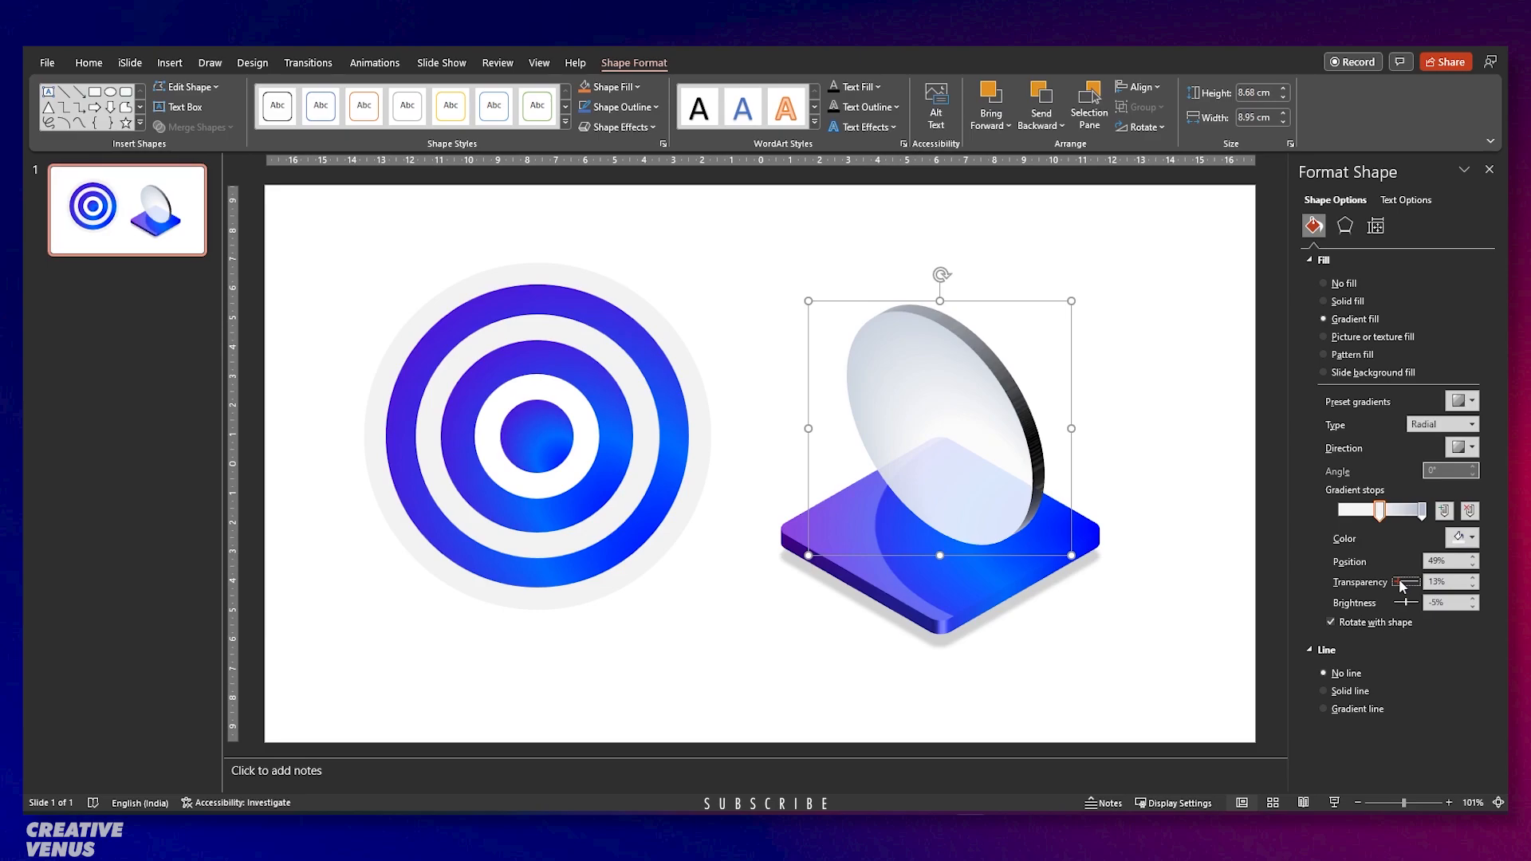
click(1422, 513)
drag(1396, 585, 1353, 579)
drag(1381, 511, 1387, 511)
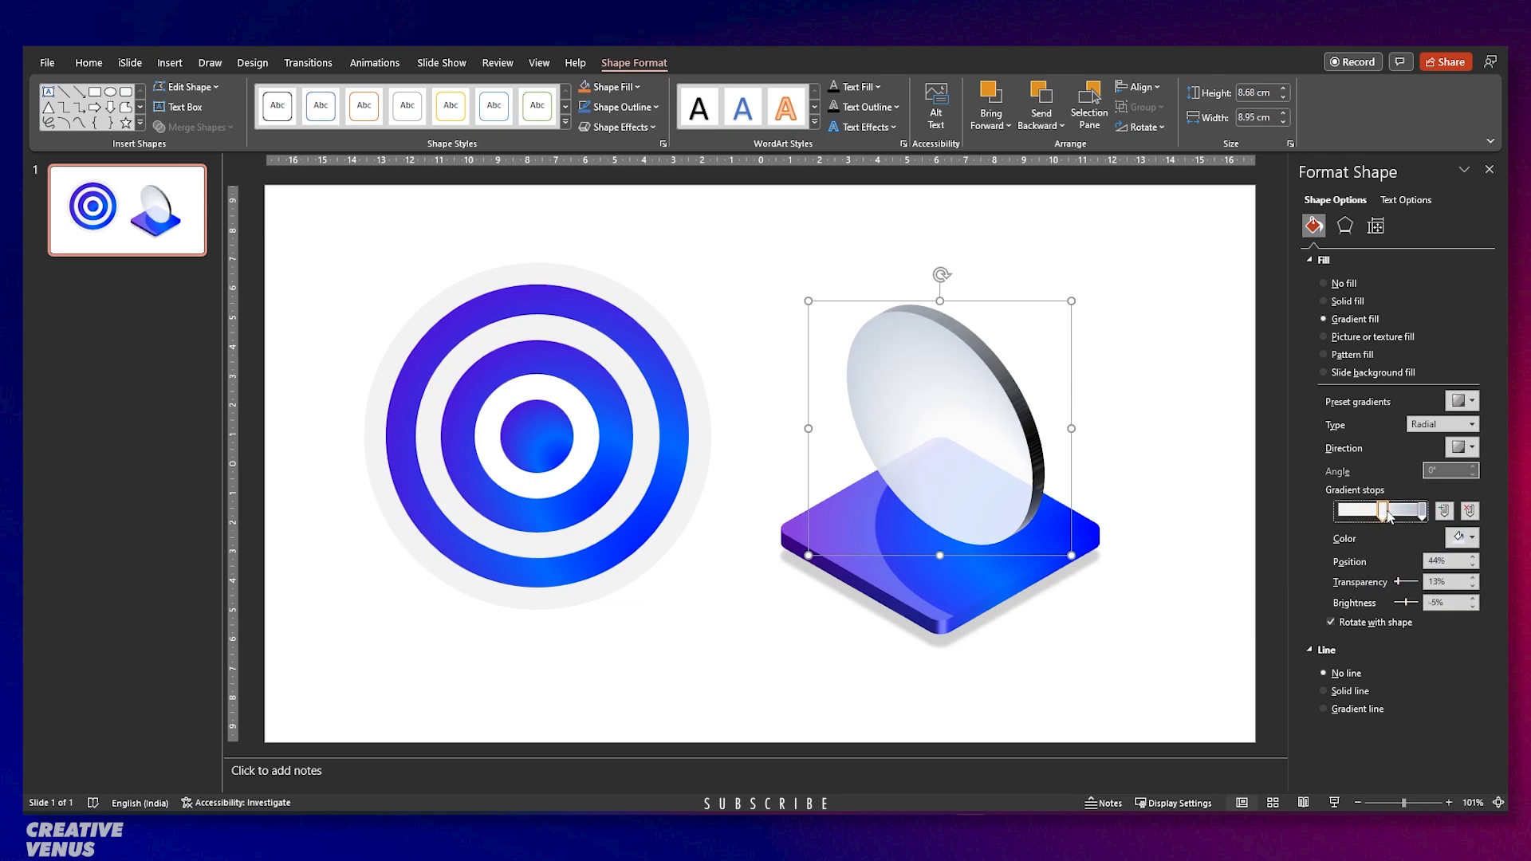
key(Escape)
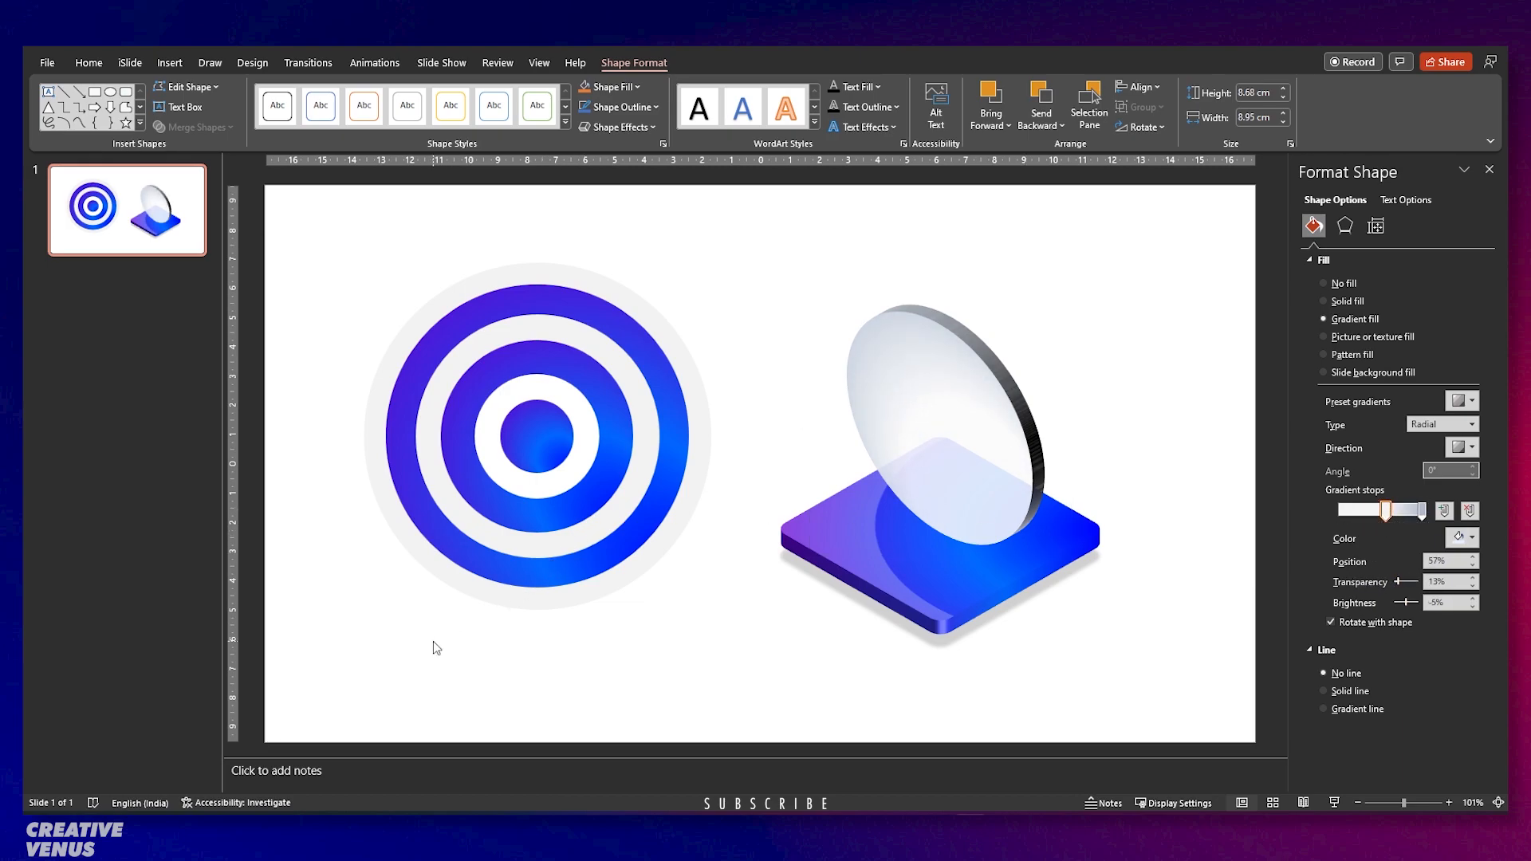
Group the flat concentric circles and give the group a parallel 3-D rotation of X 45° and Y 35°.
drag(327, 659, 771, 219)
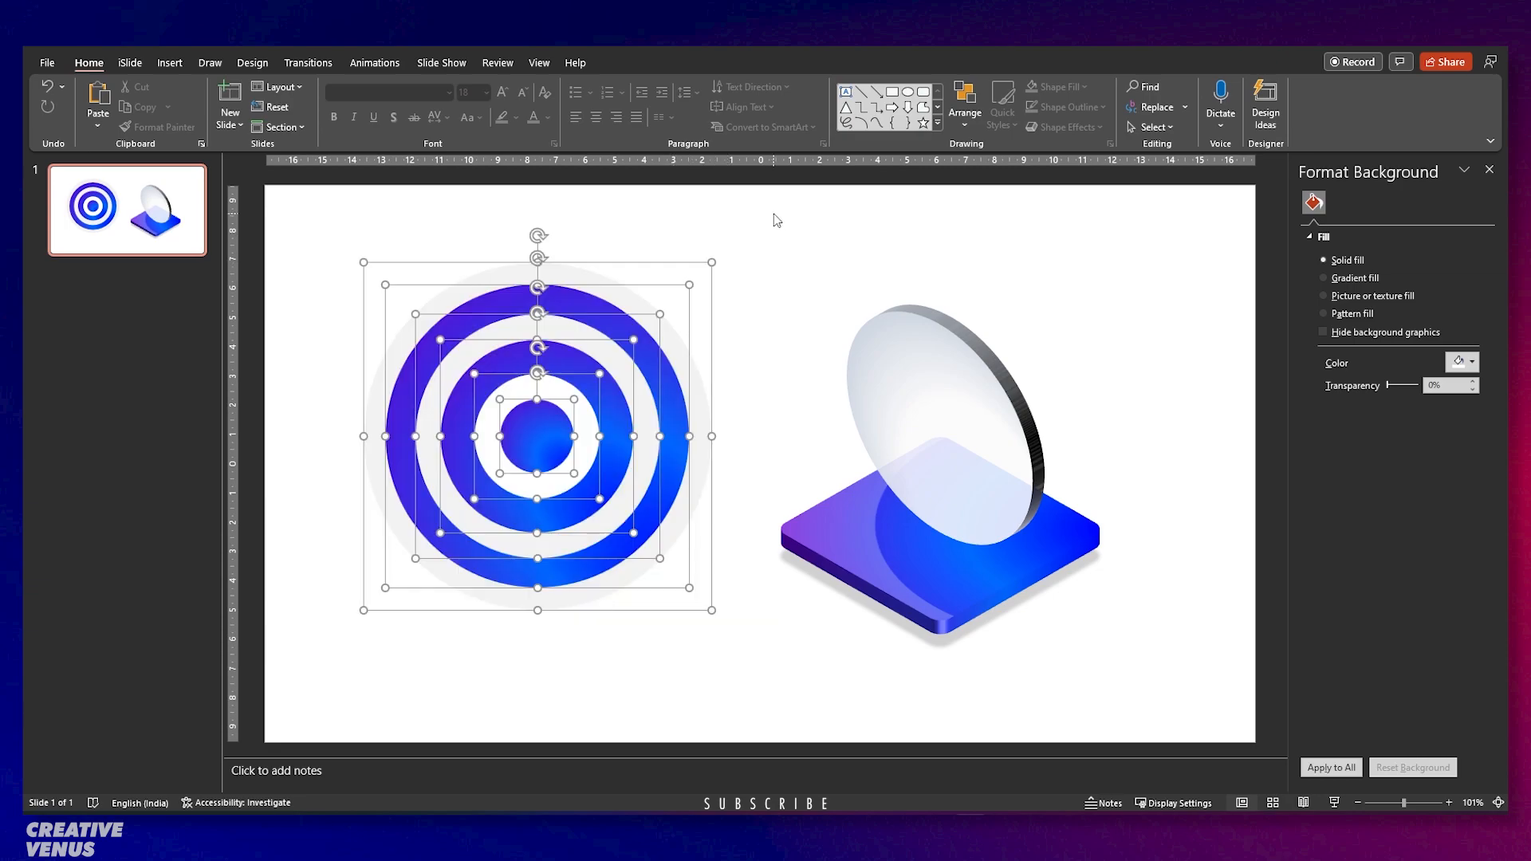
key(ctrl+g)
click(1344, 226)
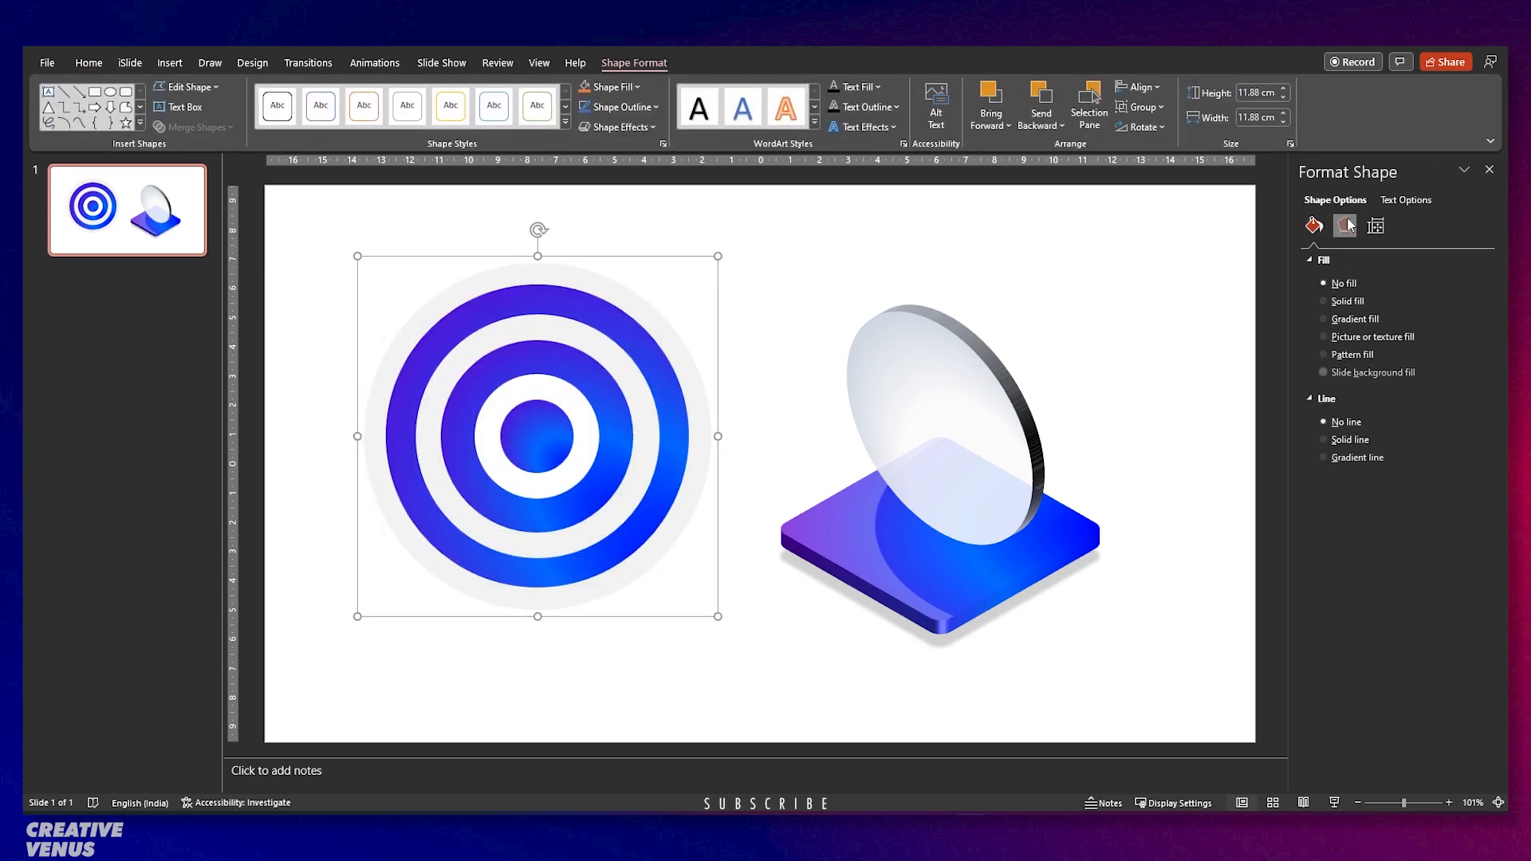
click(1469, 727)
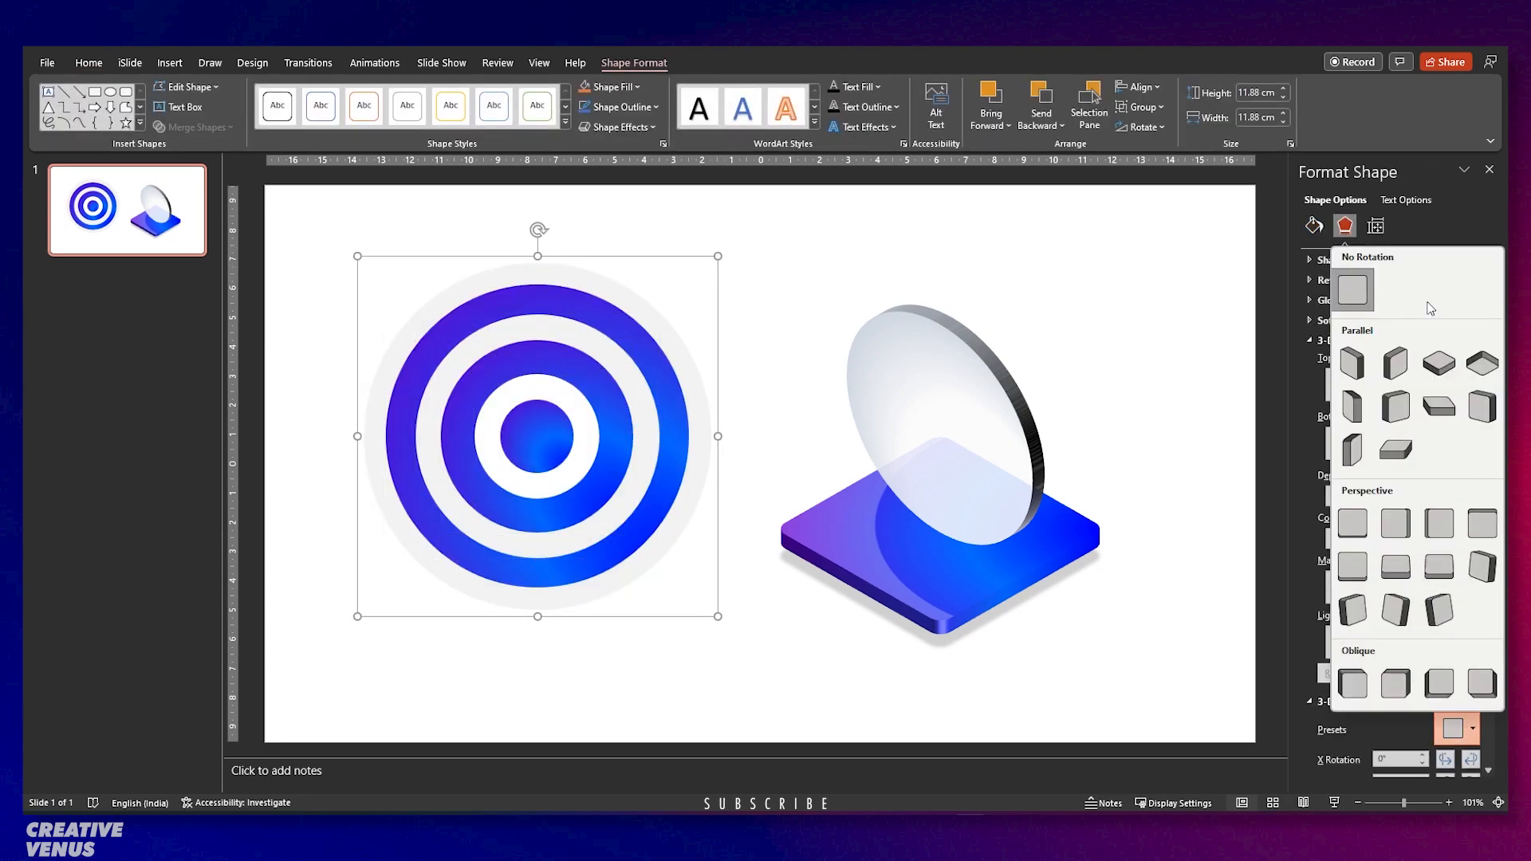
click(1352, 362)
Bring the rotated circle group in front of the disc and fit it to the disc's face at about 8.6 by 8.44 cm.
drag(718, 257, 674, 298)
drag(573, 452, 962, 405)
right_click(831, 496)
click(867, 297)
drag(1076, 282, 1054, 296)
drag(949, 421, 954, 418)
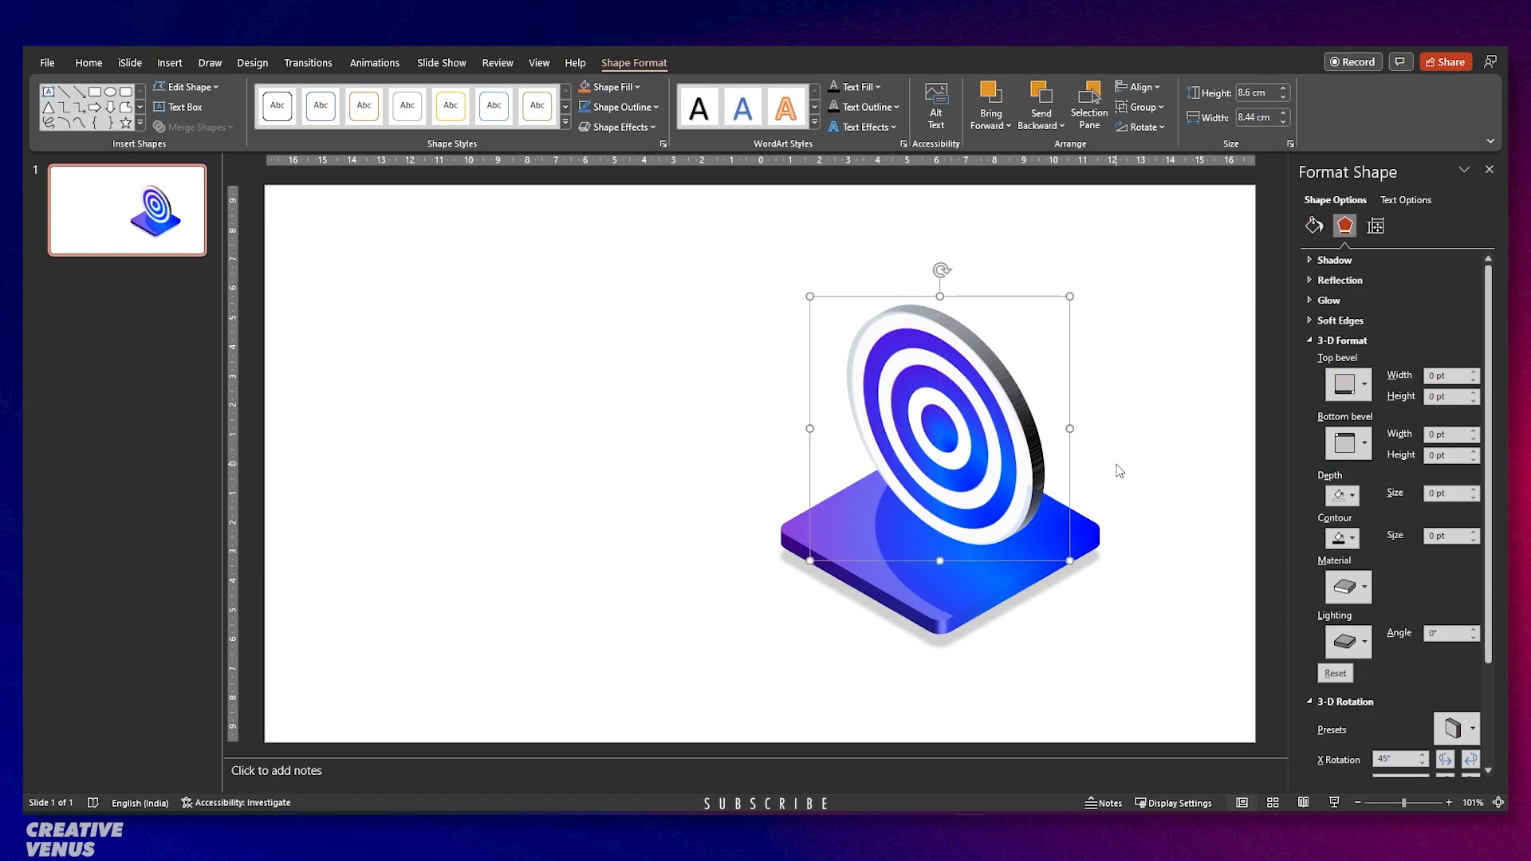
click(1123, 401)
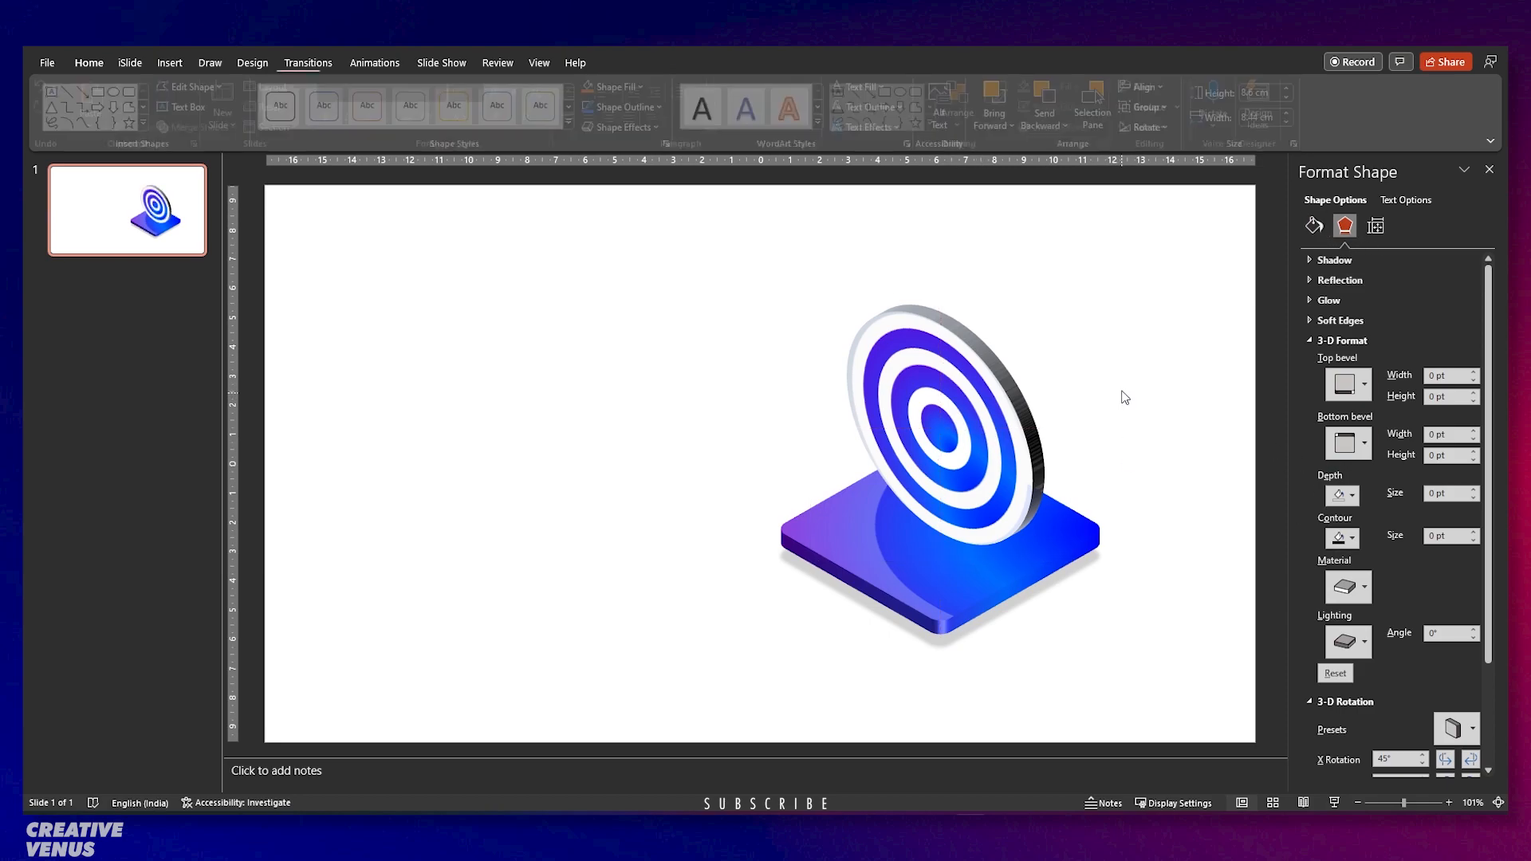
Duplicate the target circle group and place the copy in the empty area beside the block.
click(948, 438)
key(ctrl+c)
key(ctrl+v)
drag(958, 447, 533, 478)
Reset the copied target's 3-D rotation and lay it flat with the parallel preset of X 314.7°, Y 324.6°, Z 60.2°.
click(1344, 225)
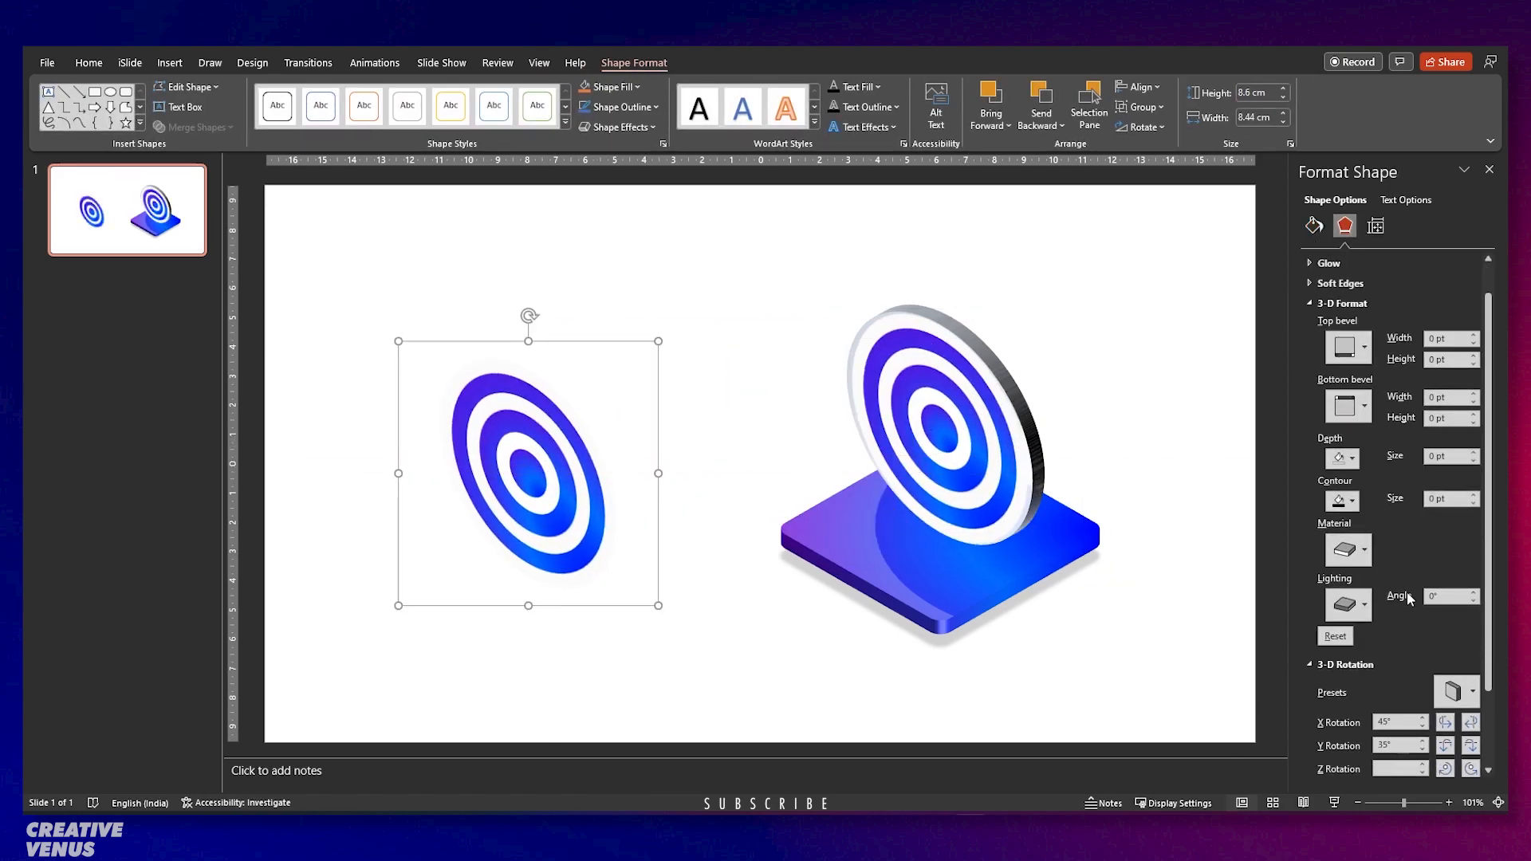
scroll(1465, 608, down, 3)
click(1465, 606)
click(1356, 165)
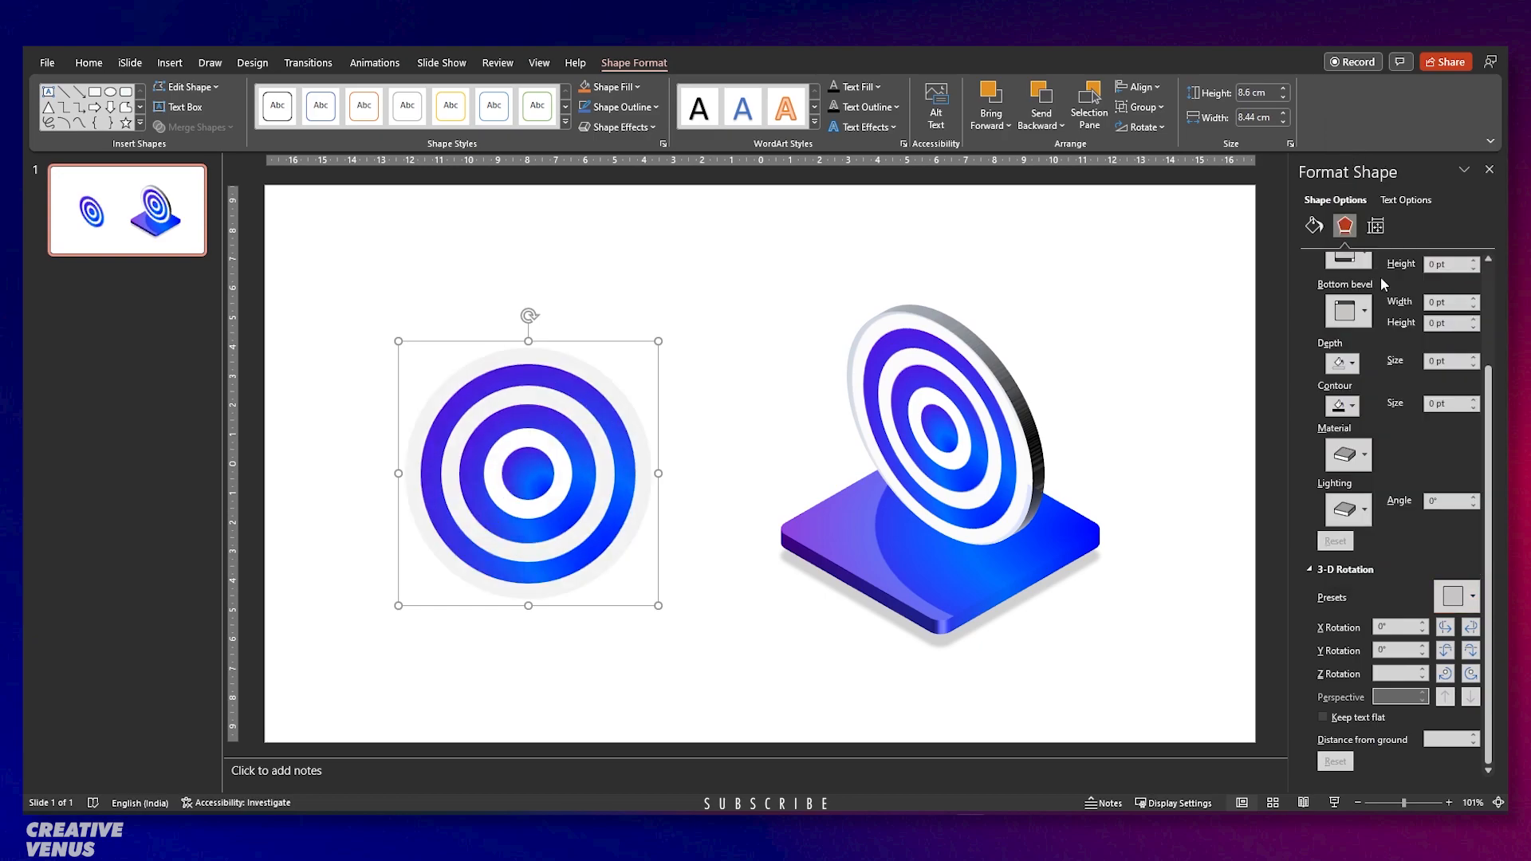
click(1455, 594)
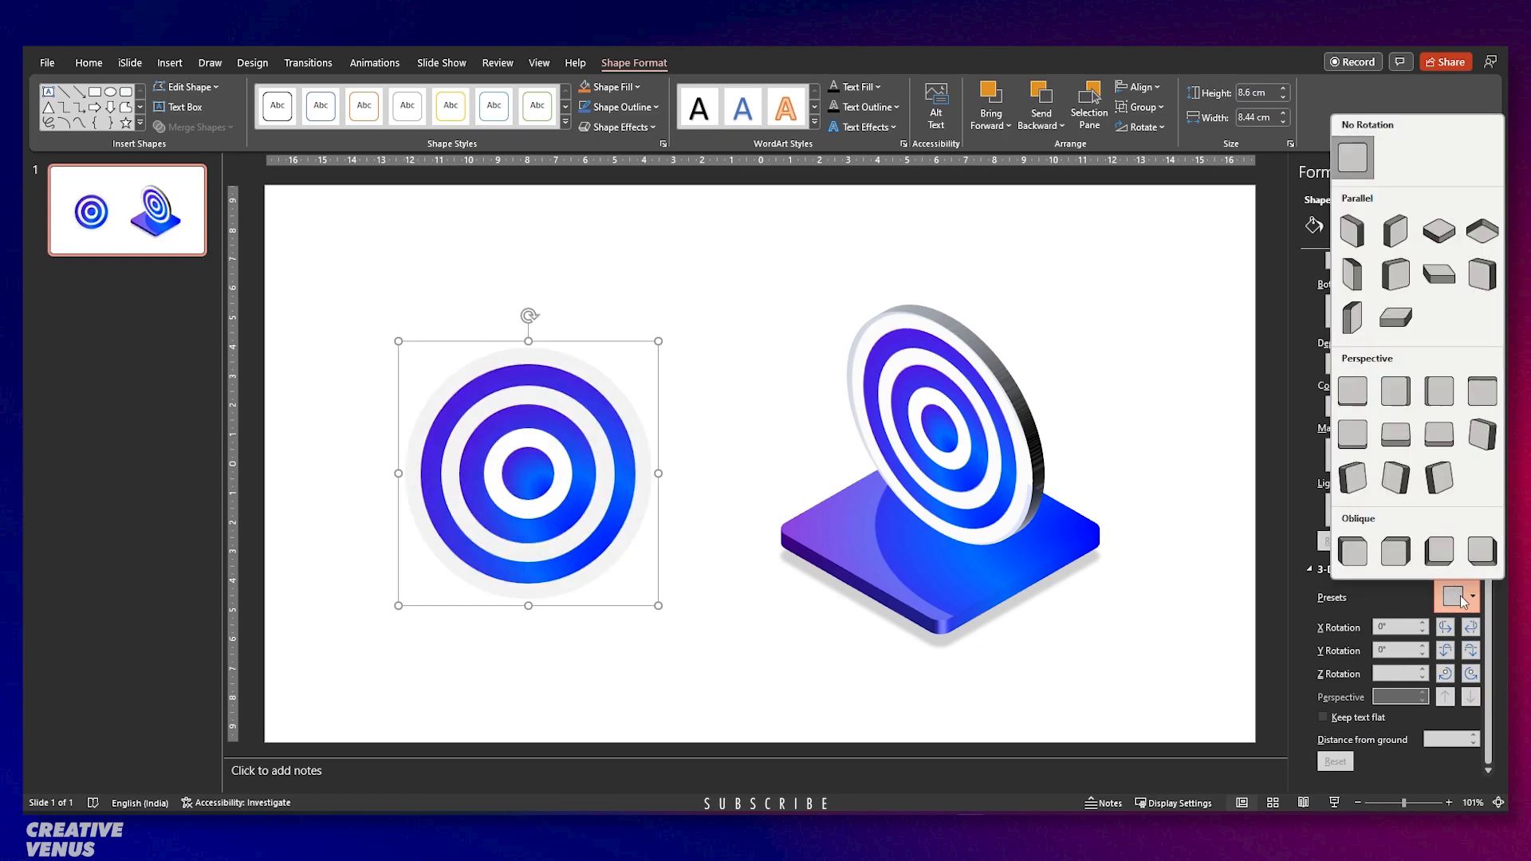
click(1439, 233)
drag(553, 464, 512, 407)
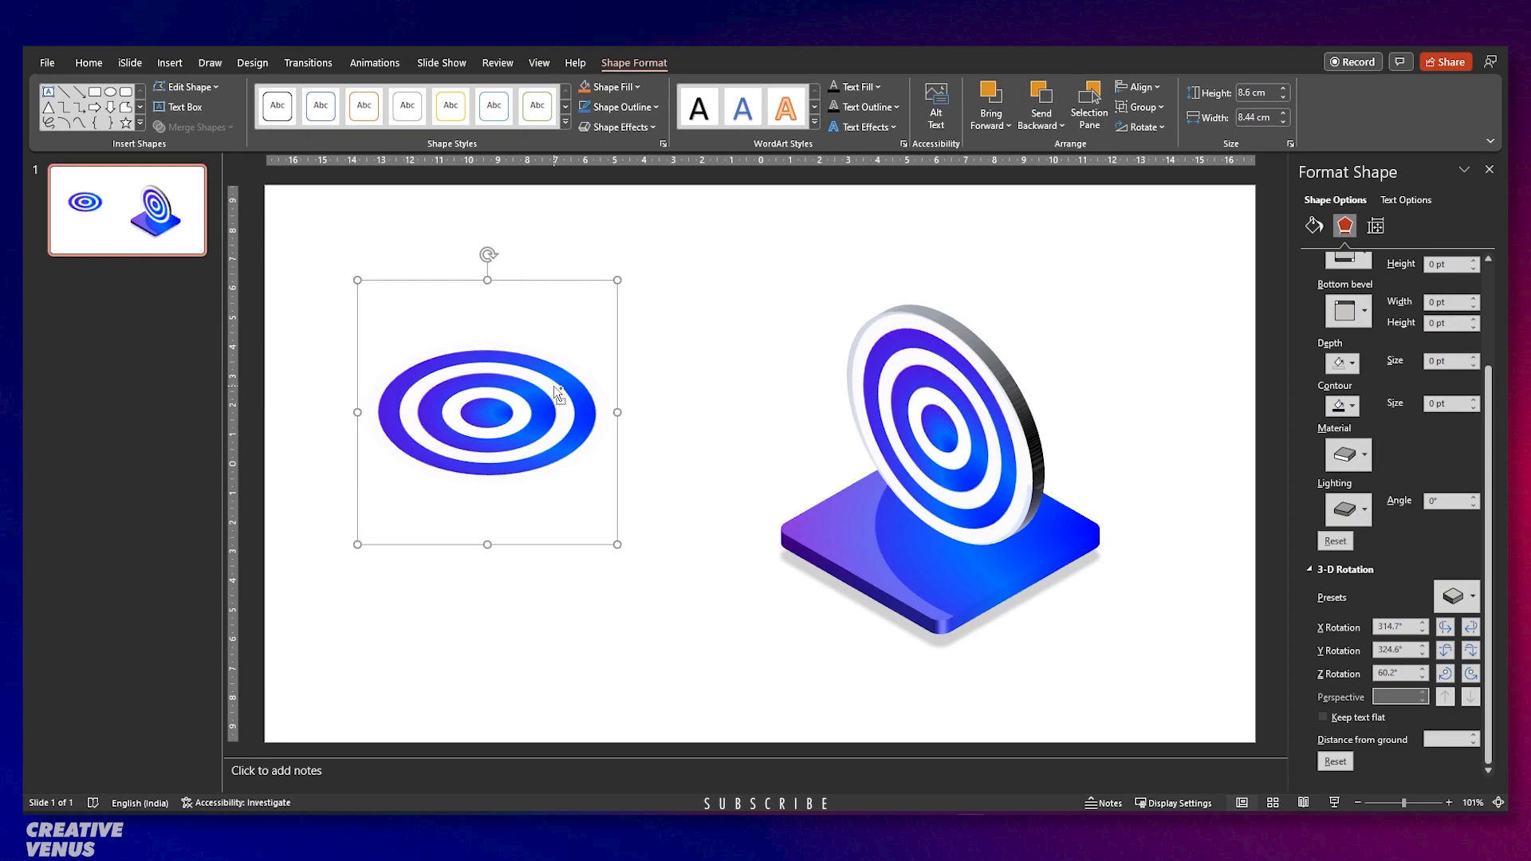
Cut the flat target, paste it back as a picture, and place it over the block's front-left edge.
key(Delete)
right_click(485, 429)
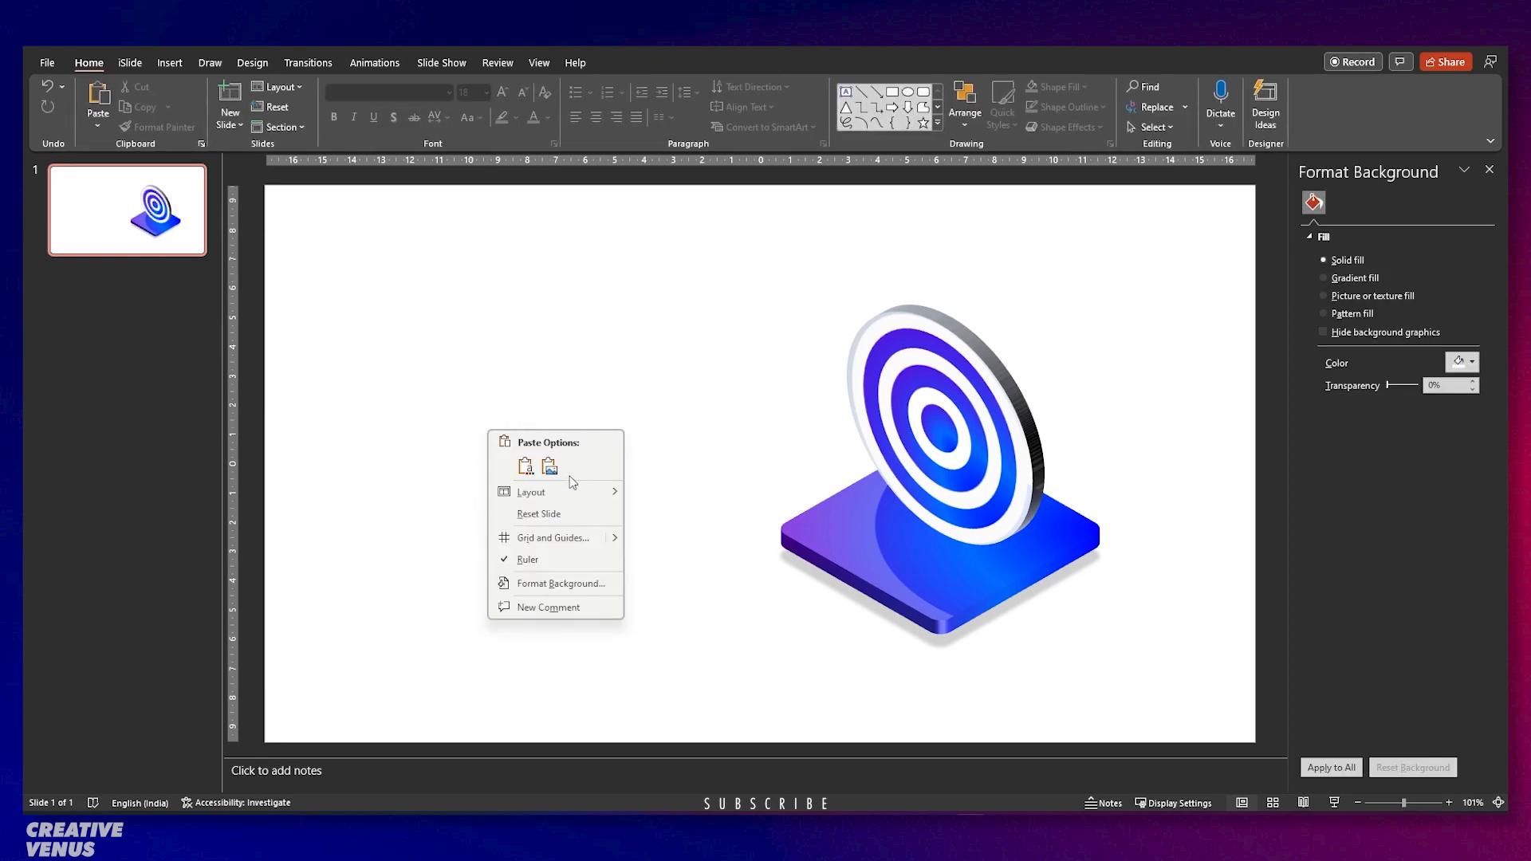
click(549, 467)
drag(743, 482, 838, 606)
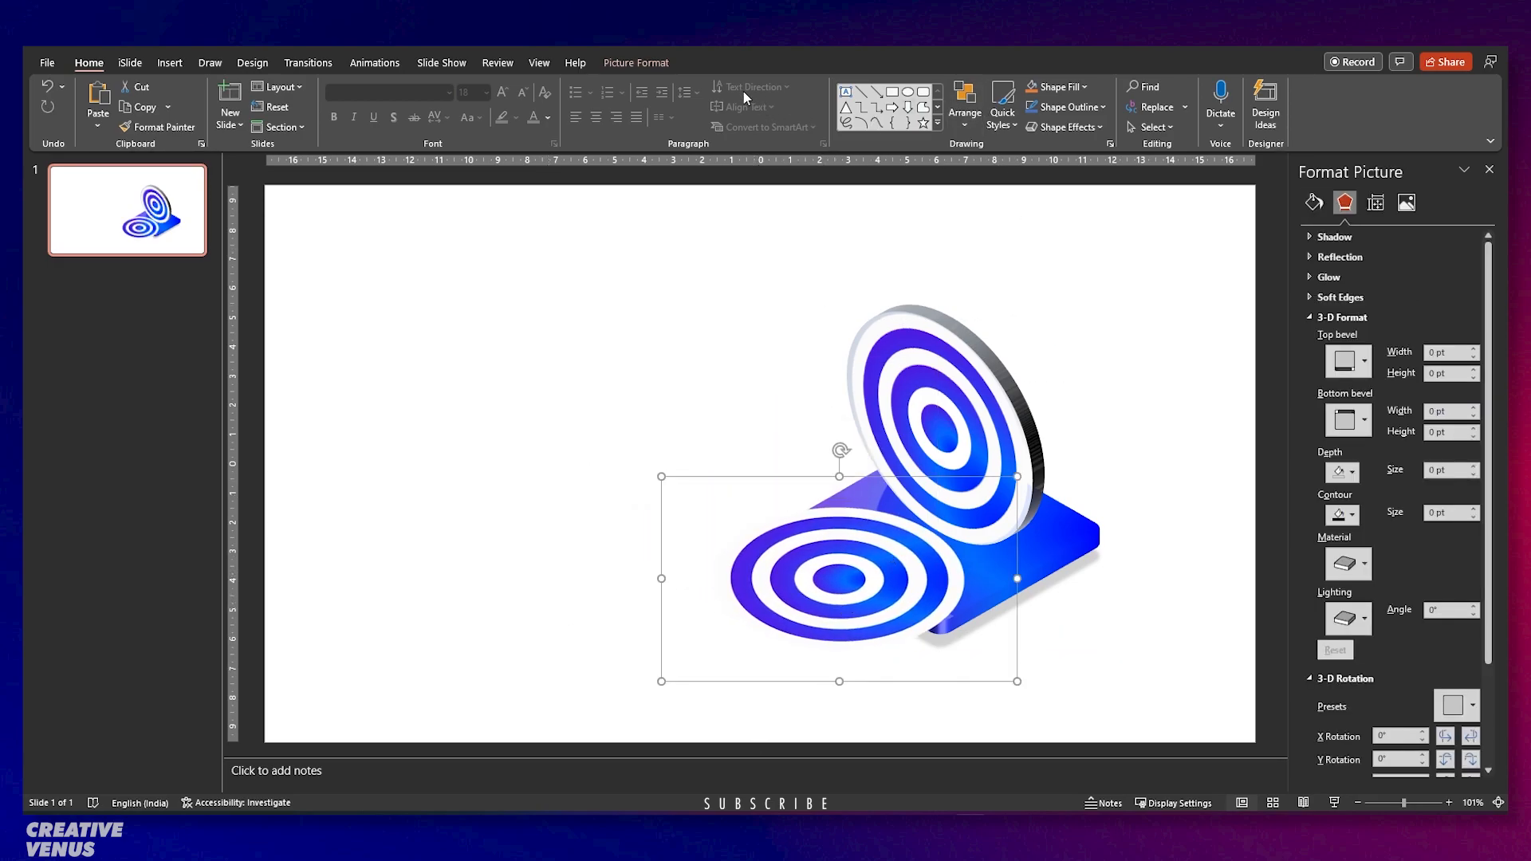
Soften the target picture to -100% sharpness and set its transparency to 79%.
click(637, 63)
click(1411, 209)
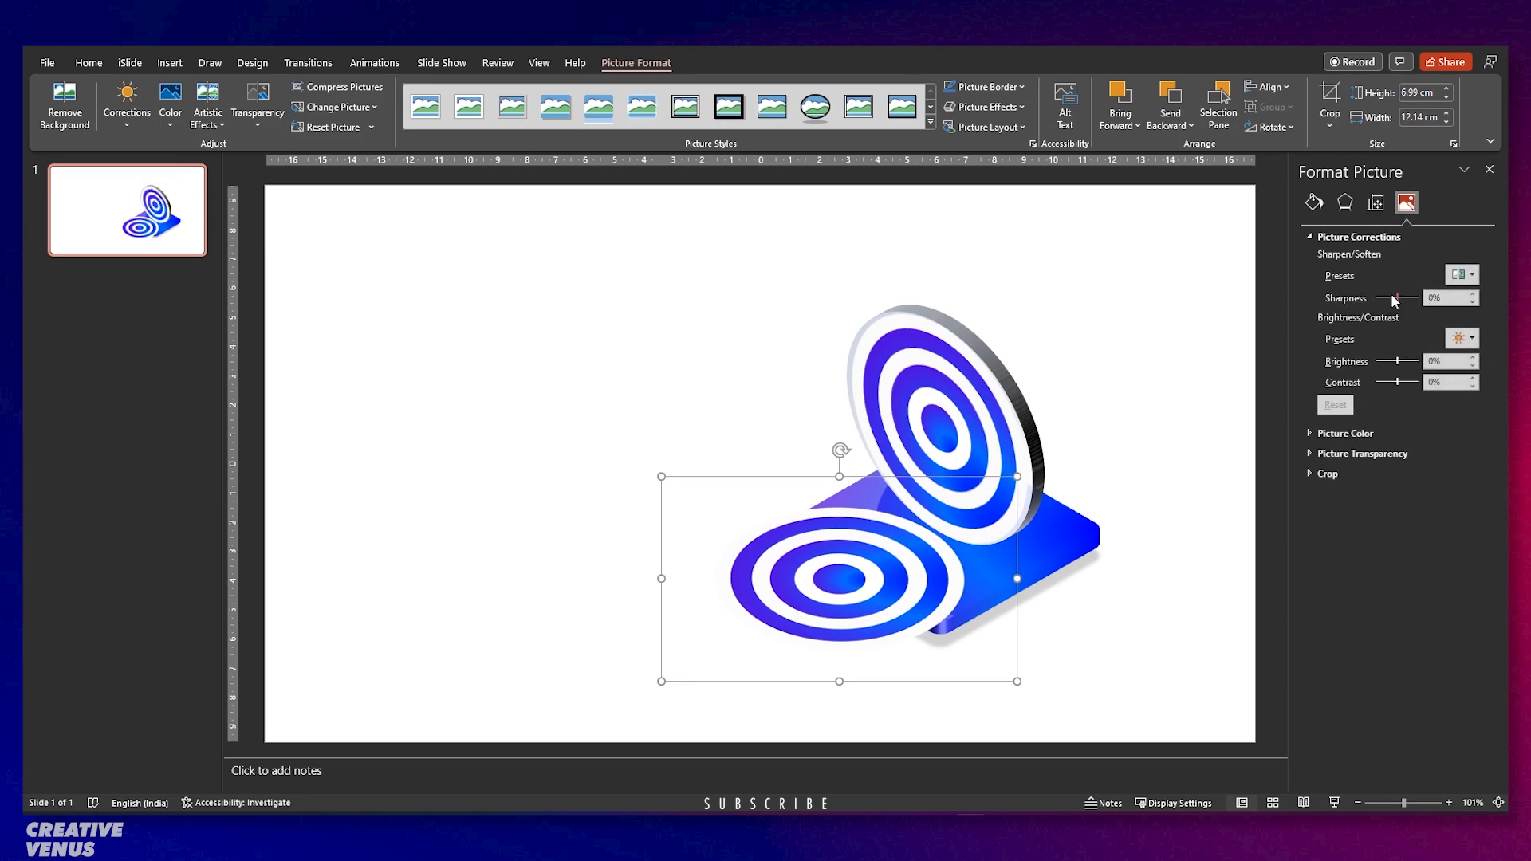
drag(1397, 298, 1391, 300)
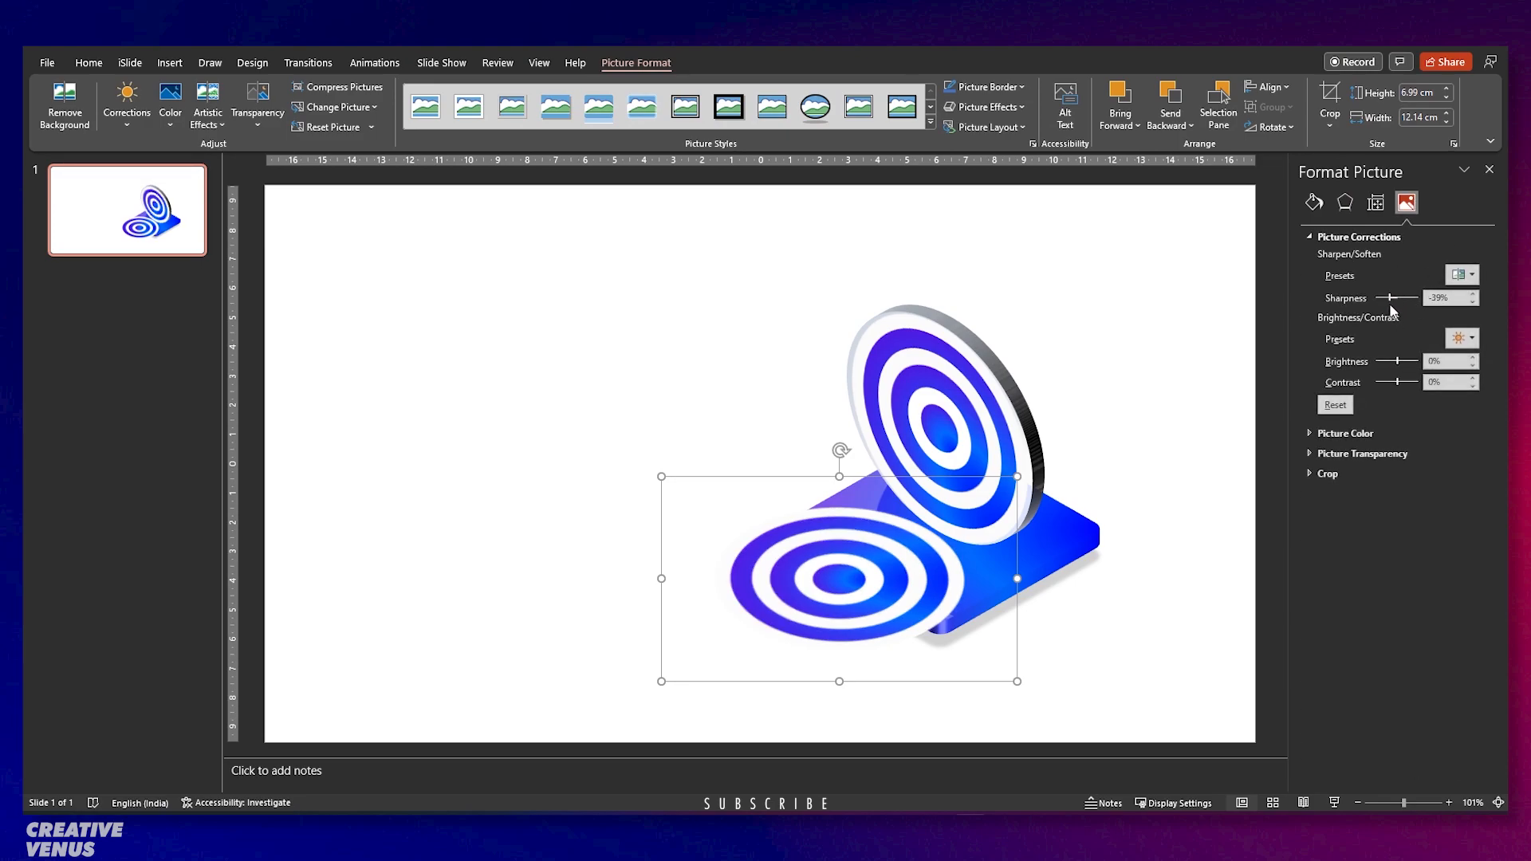
drag(1384, 297, 1338, 297)
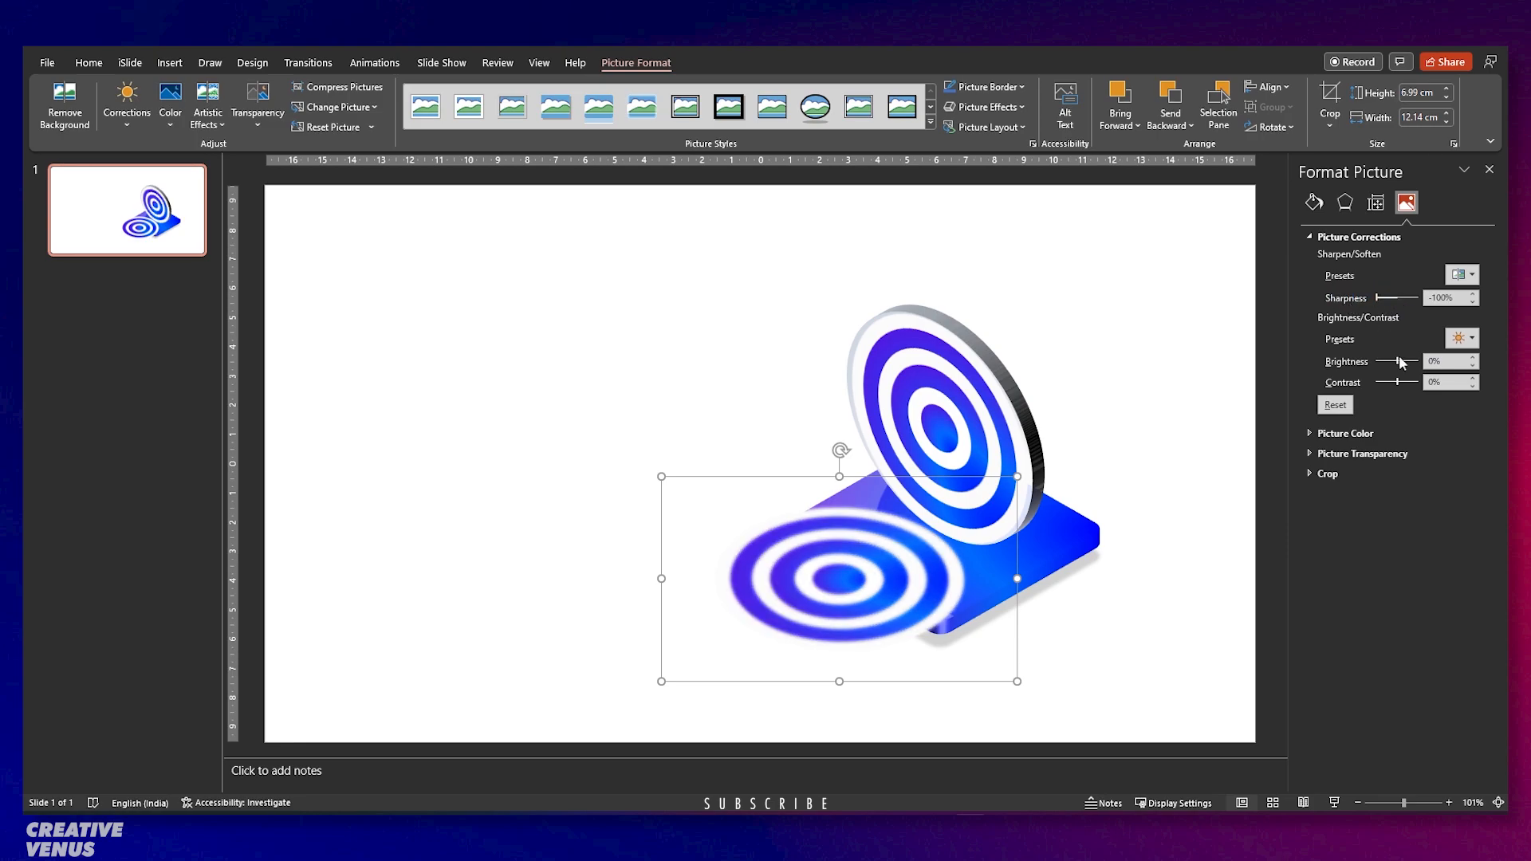
click(1355, 453)
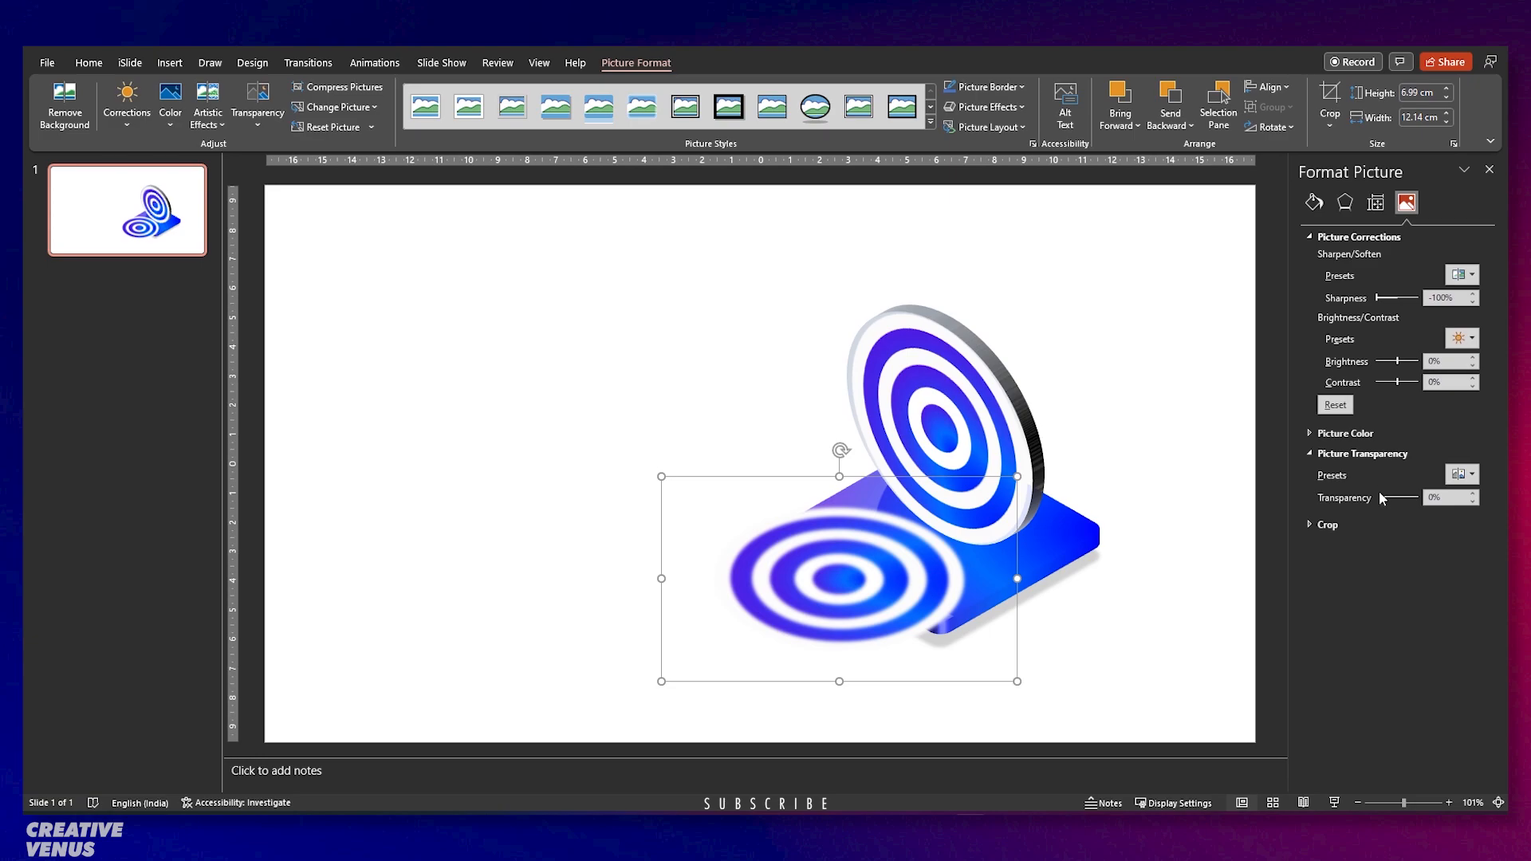
drag(1381, 499, 1413, 498)
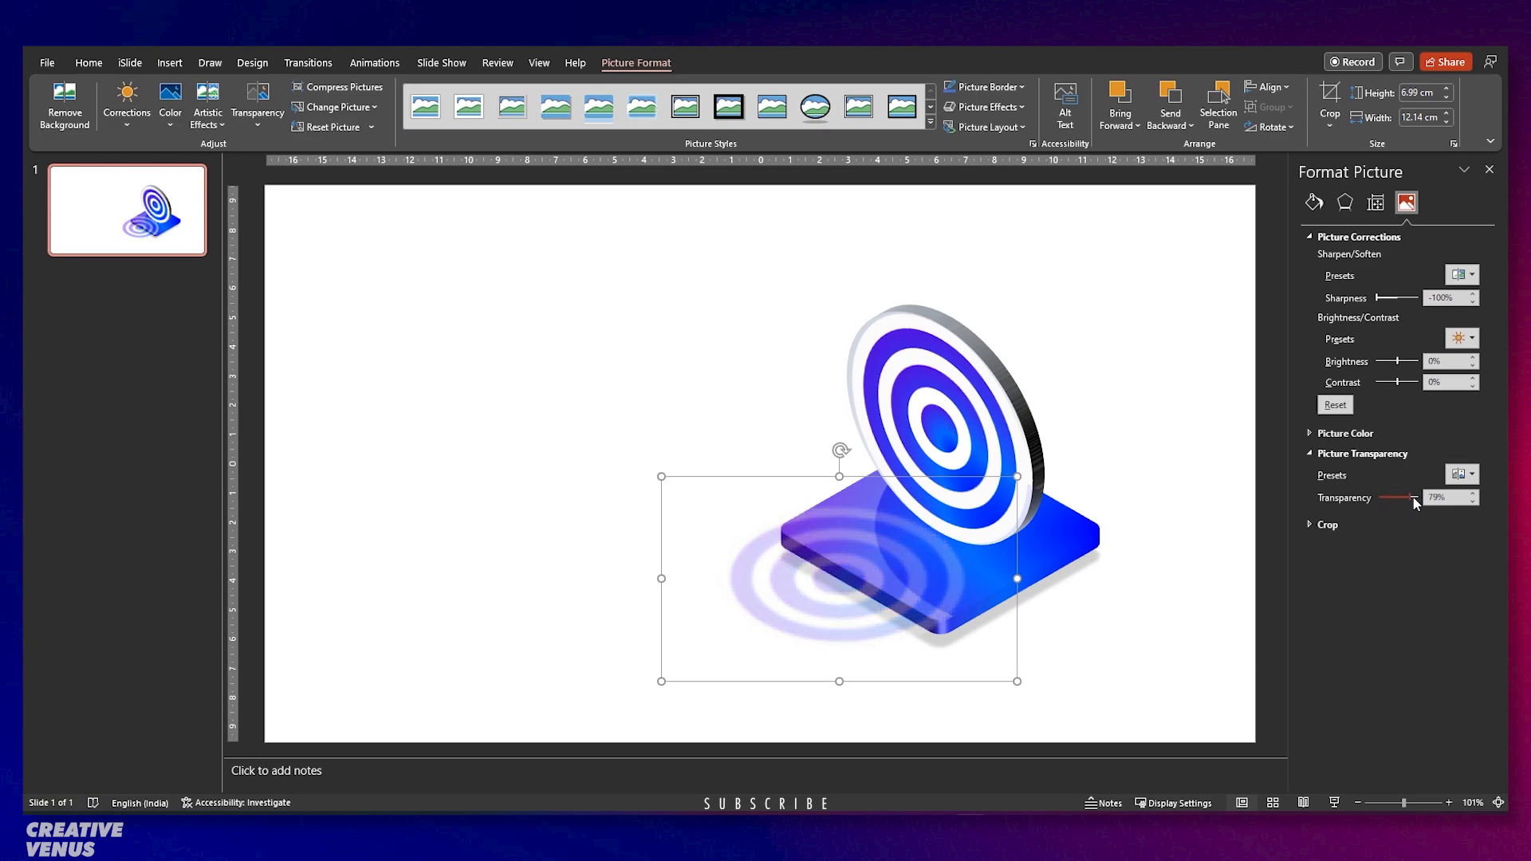
Move the faded target picture off the block and place a copy of the block just below it.
drag(925, 586, 861, 609)
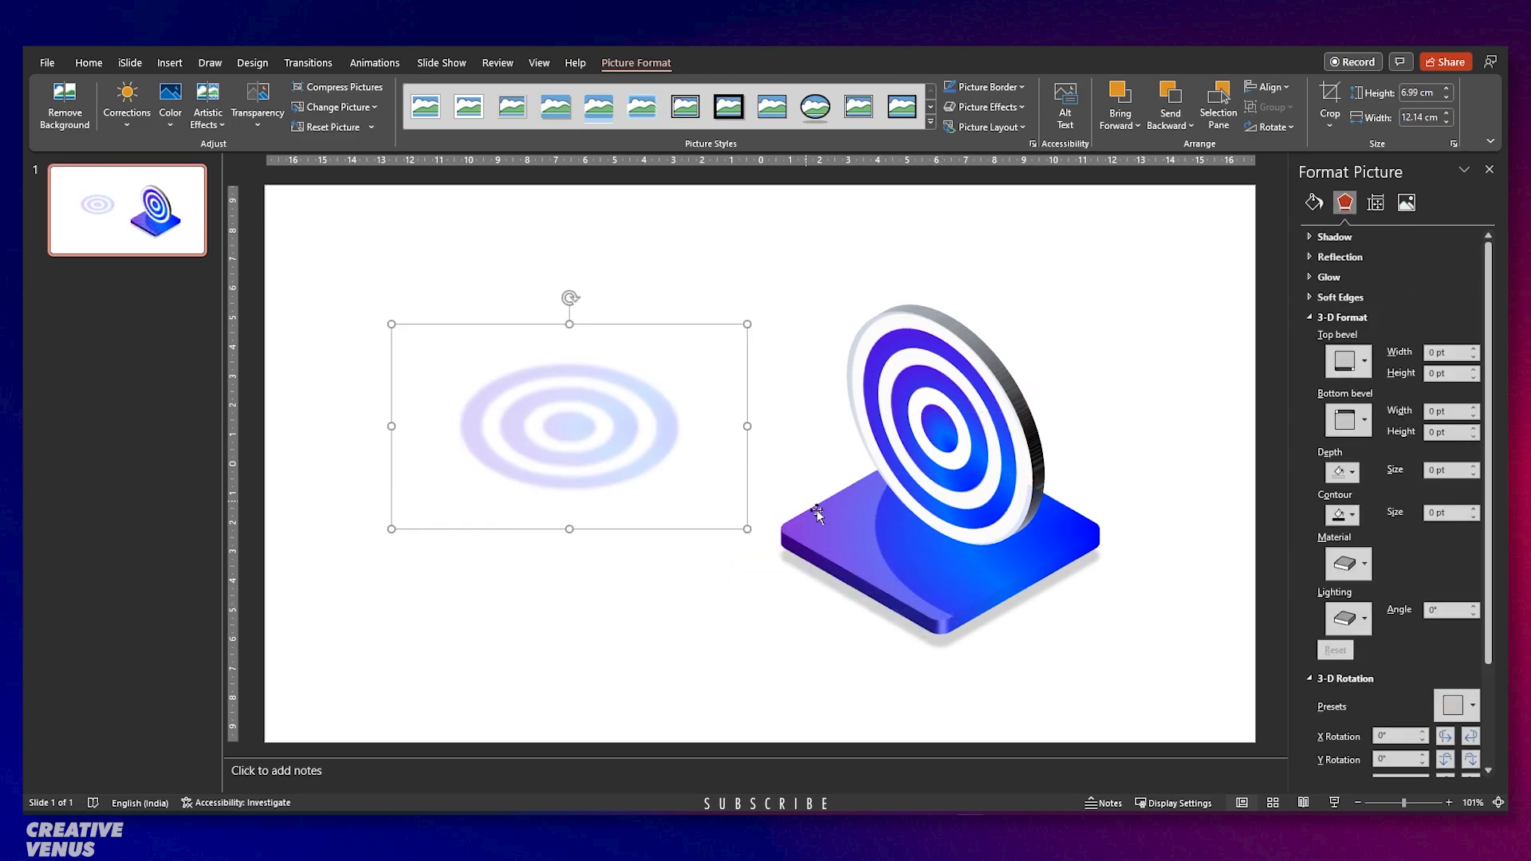
click(1003, 586)
drag(1003, 586, 626, 619)
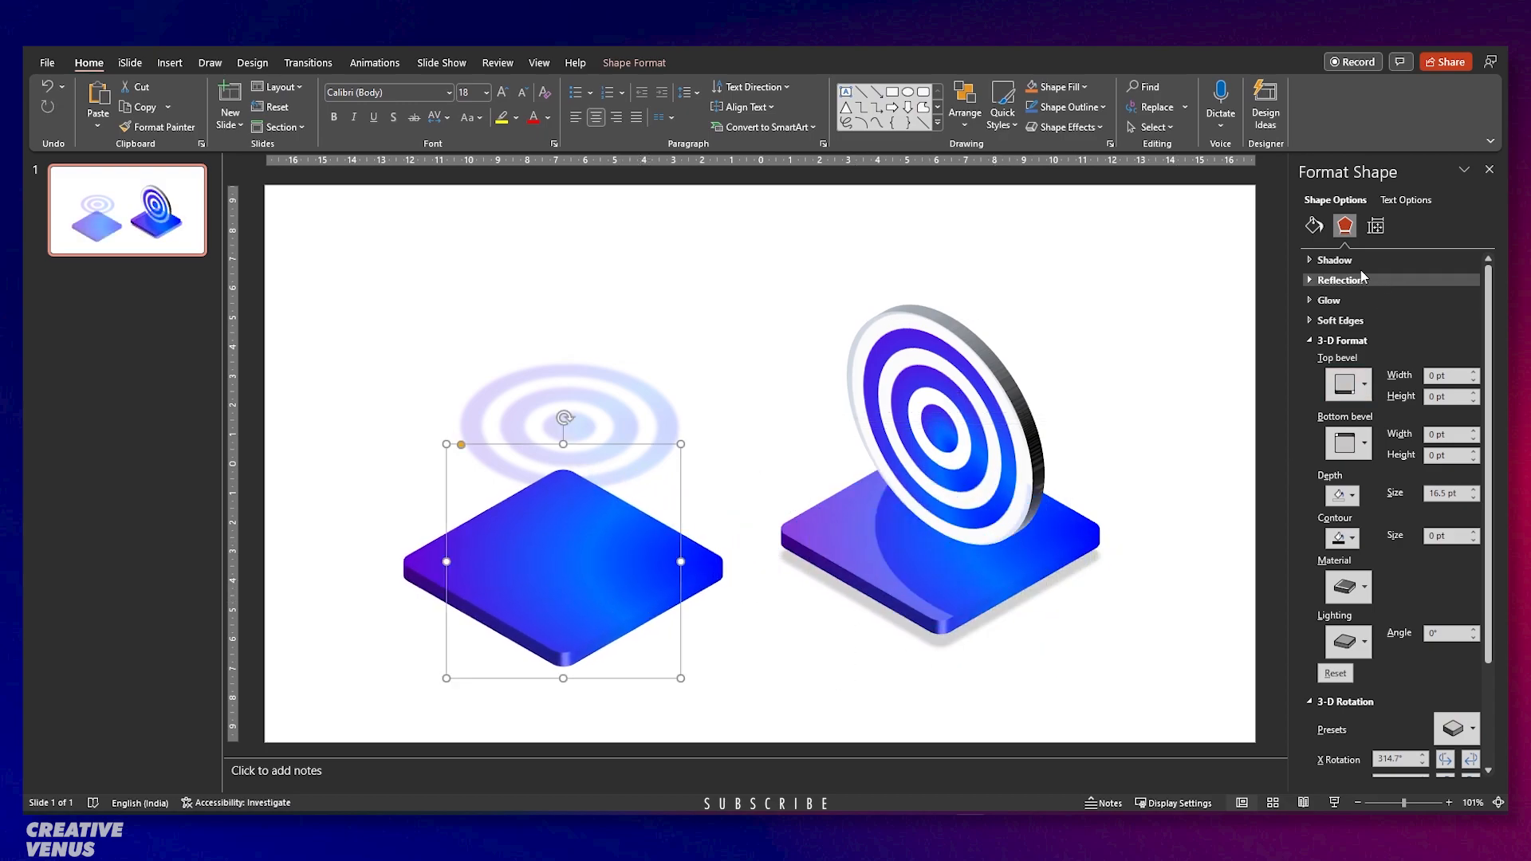
Copy the faded target picture and use it from the clipboard as the picture fill of the block copy.
click(1309, 231)
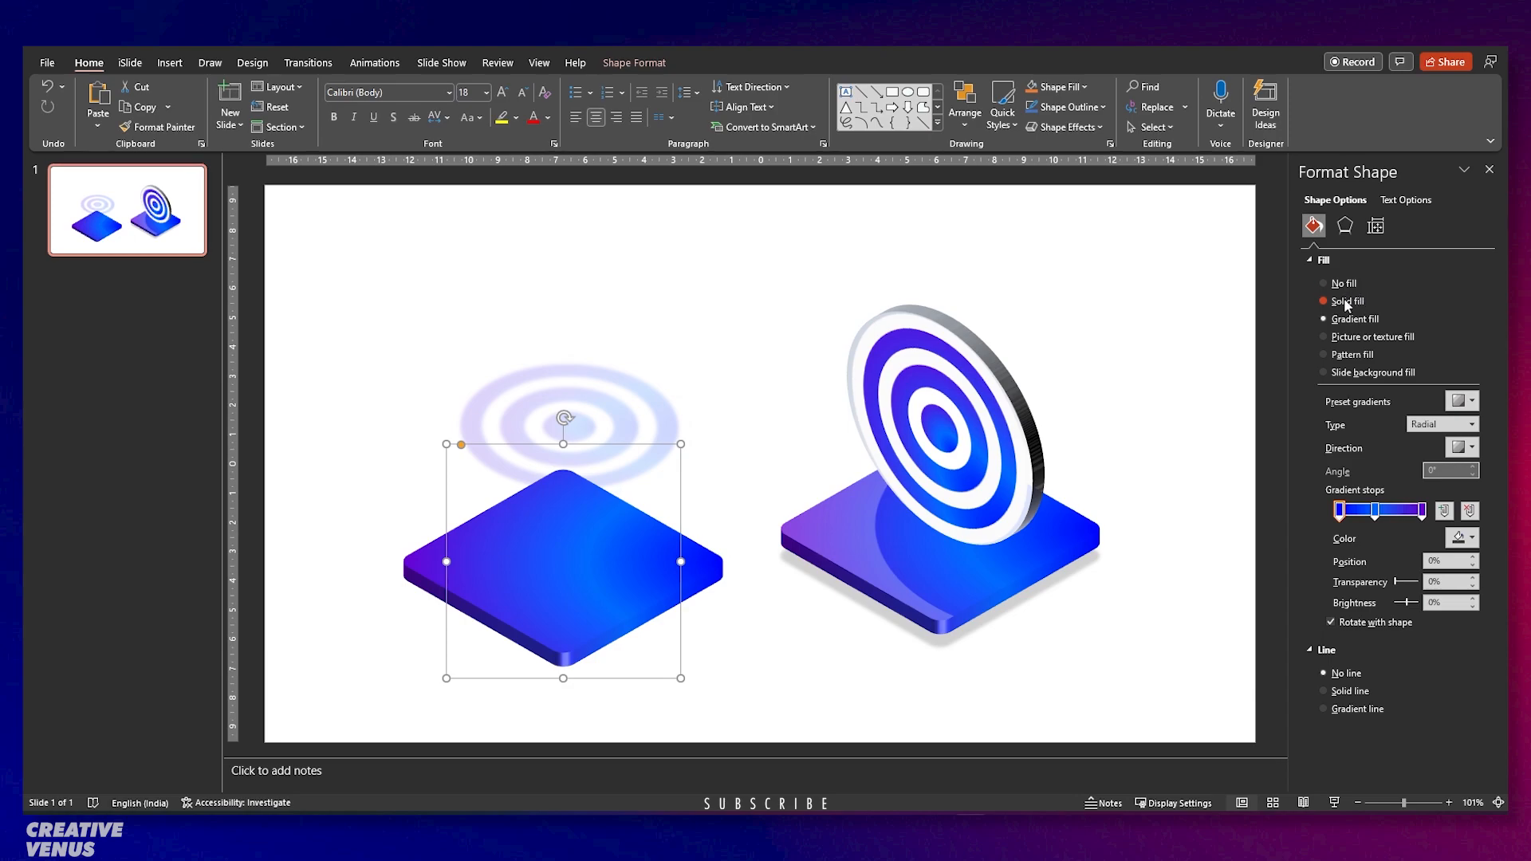
click(518, 410)
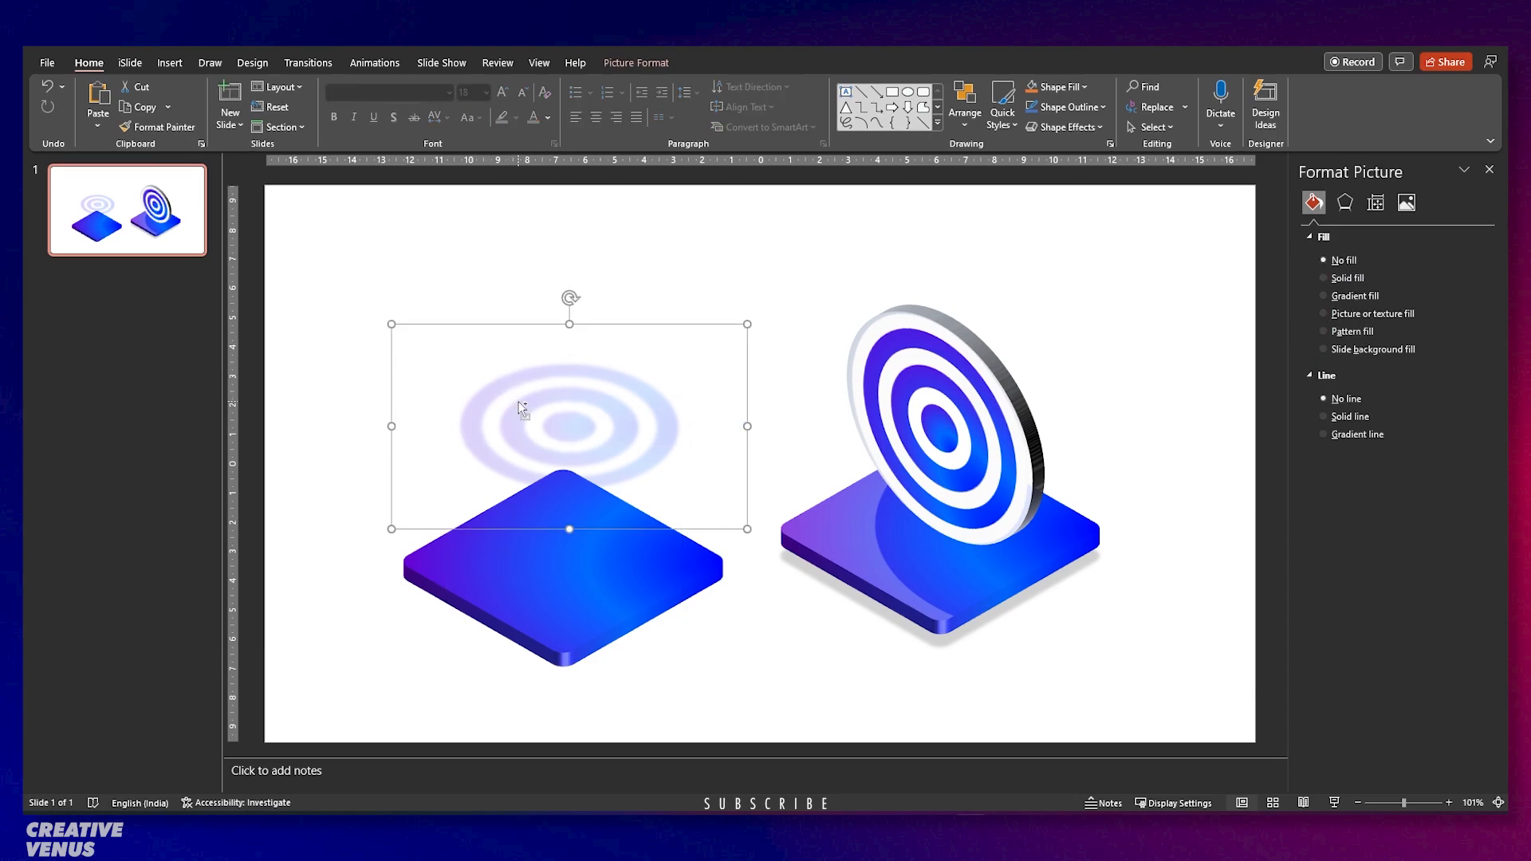
click(571, 570)
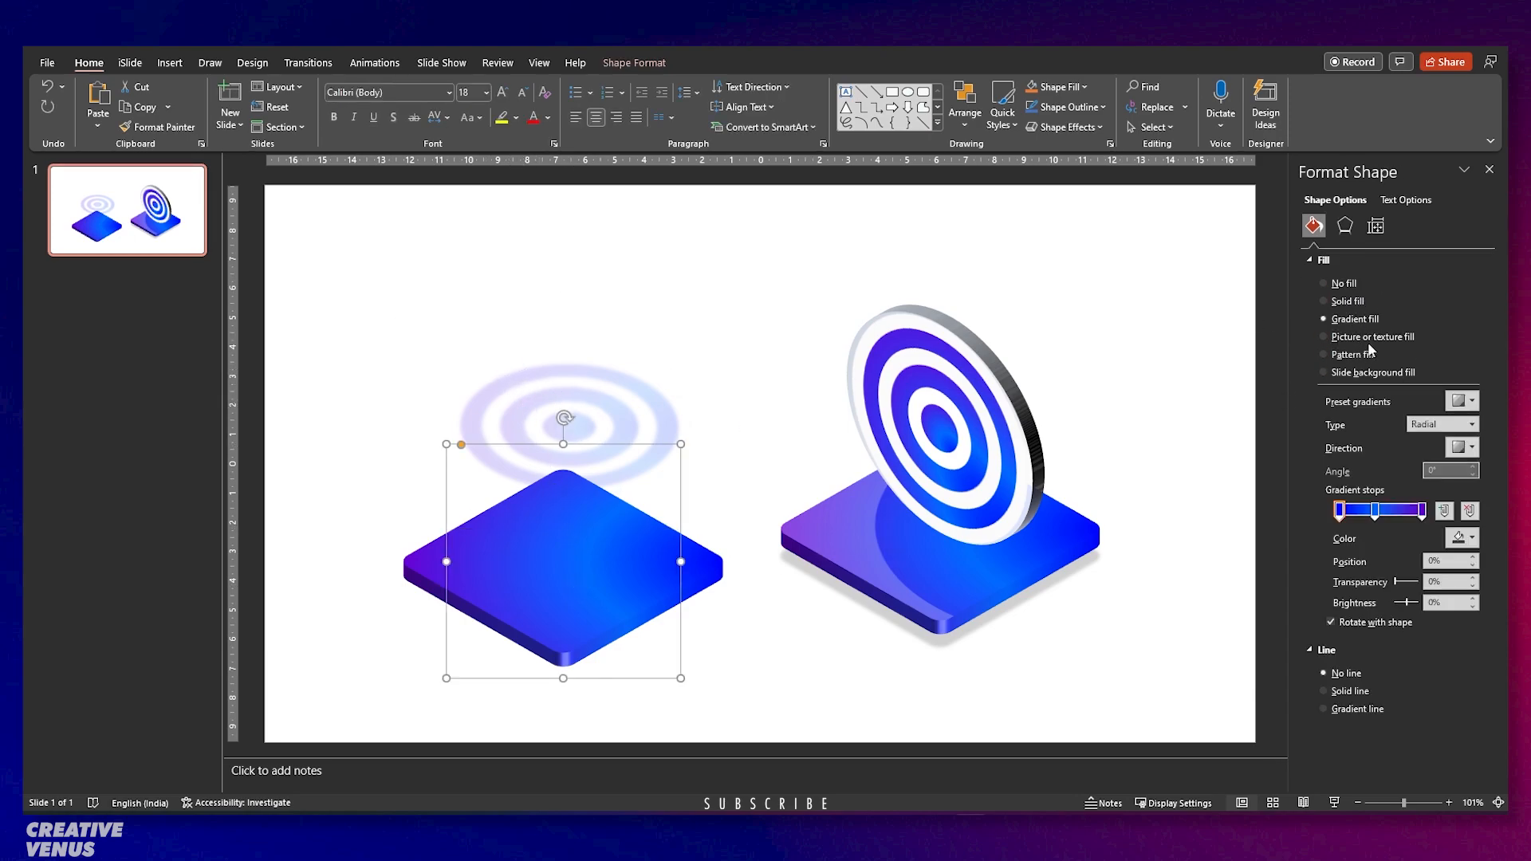
click(1362, 338)
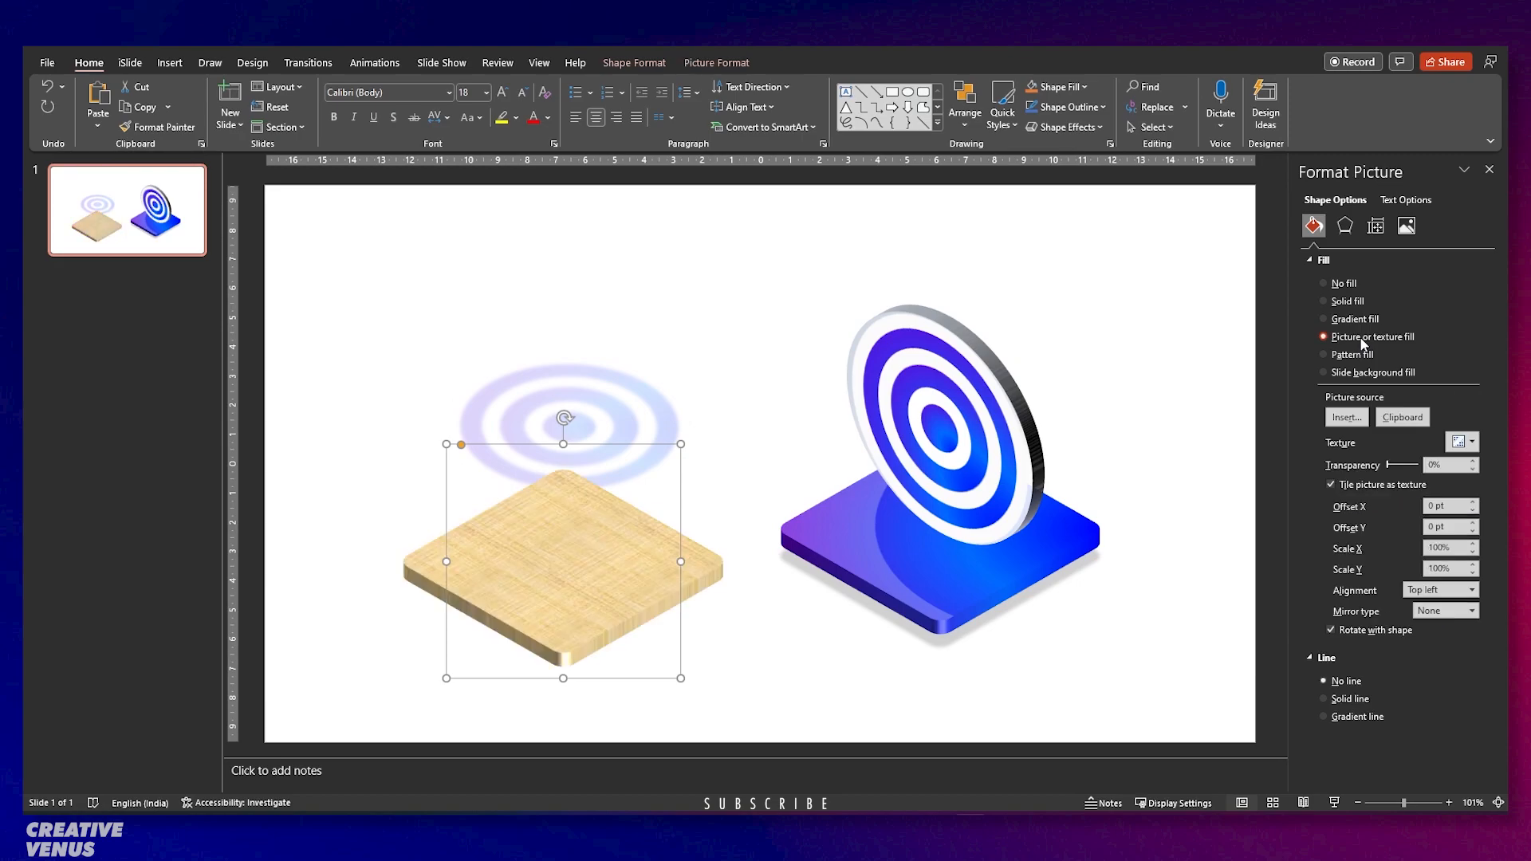
click(1398, 419)
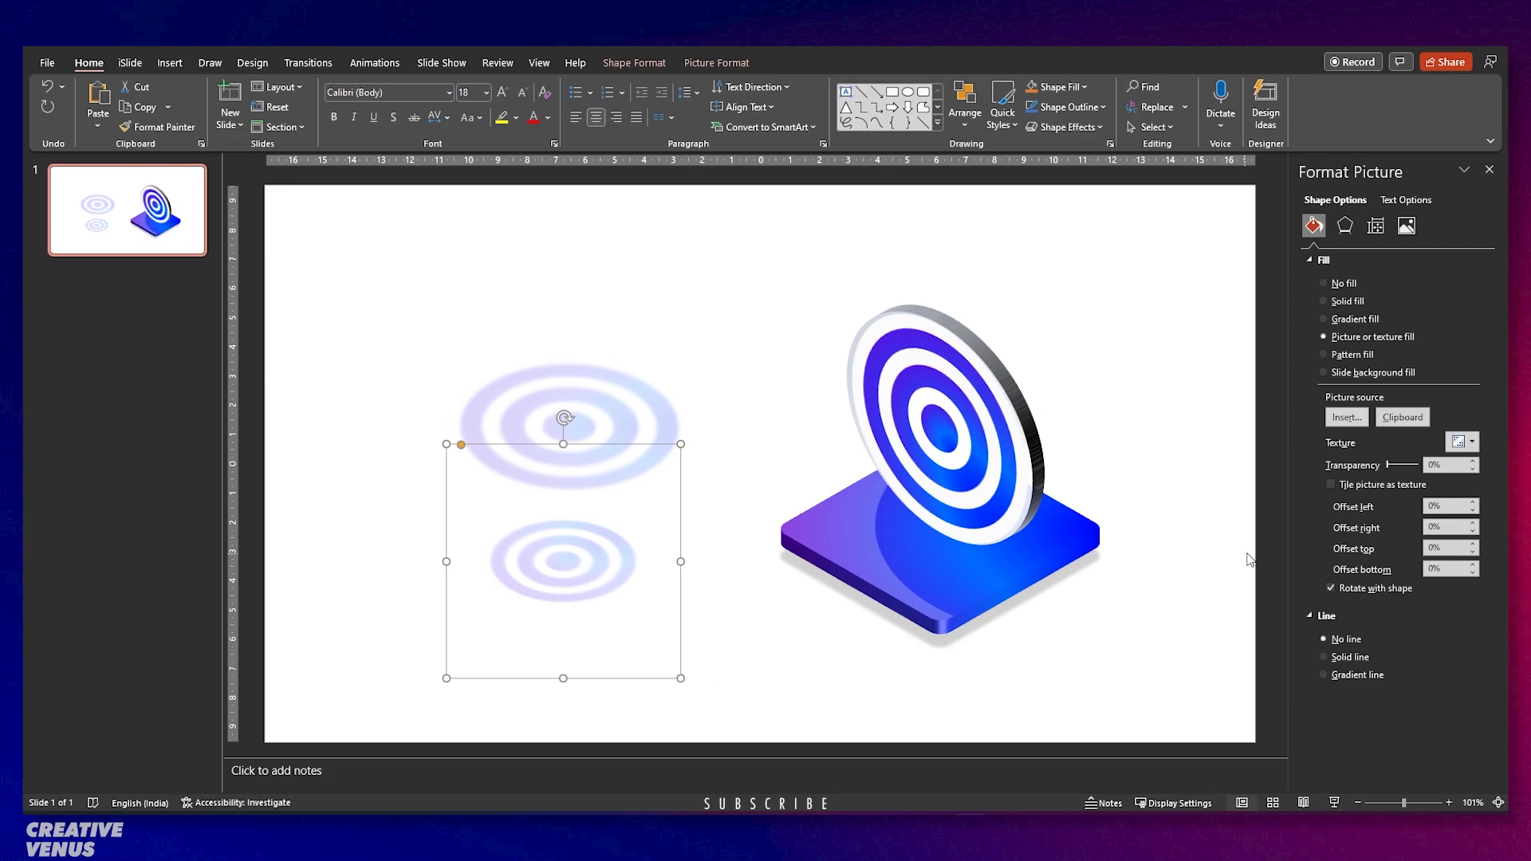
Set the picture fill's left offset to -31% and the block copy's 3-D depth to 0 pt.
click(1473, 511)
click(1472, 511)
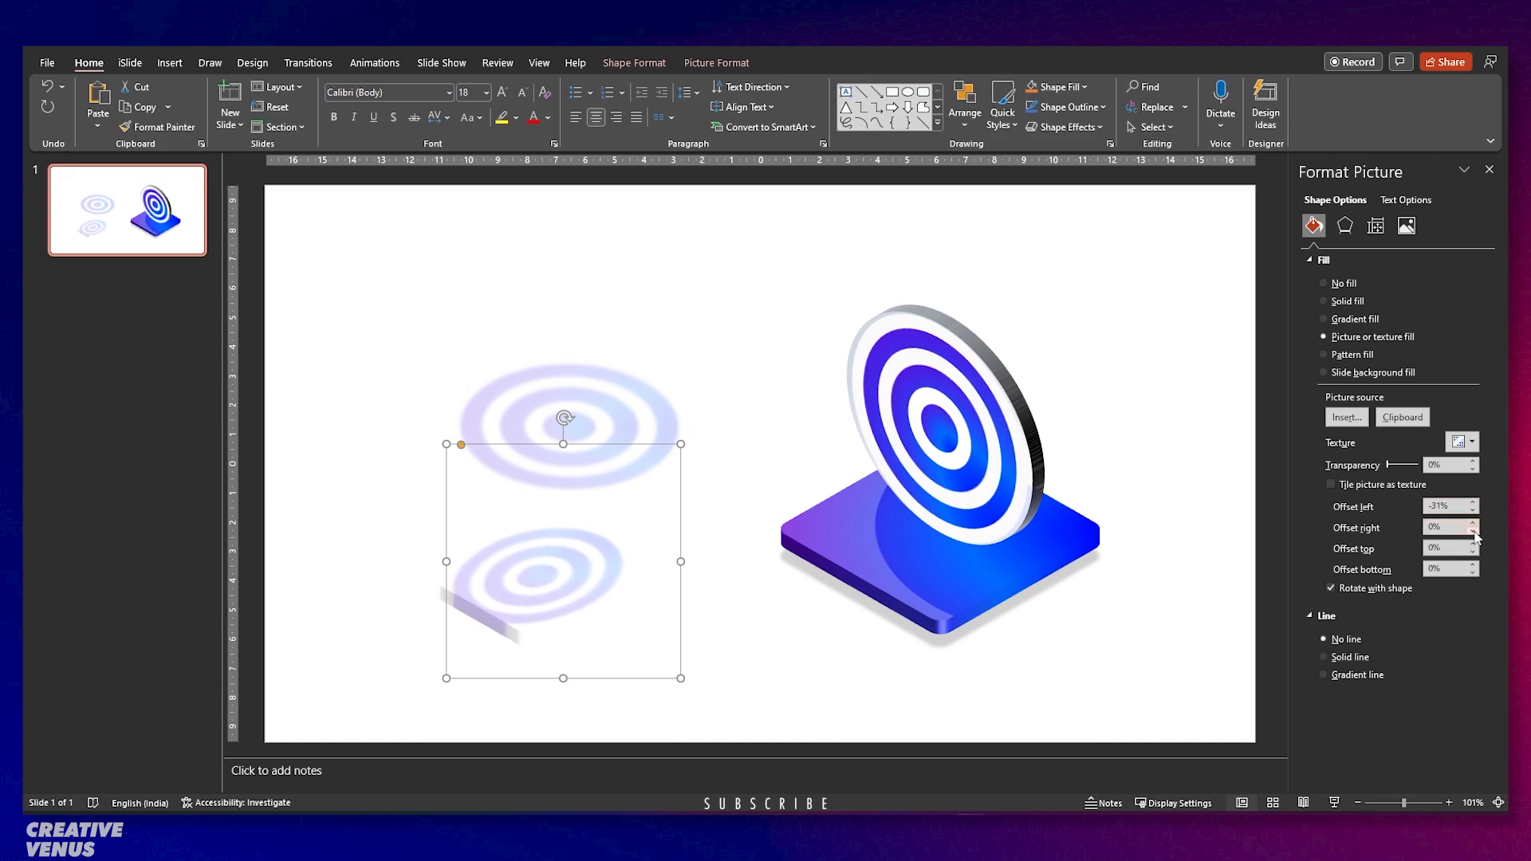
click(1344, 226)
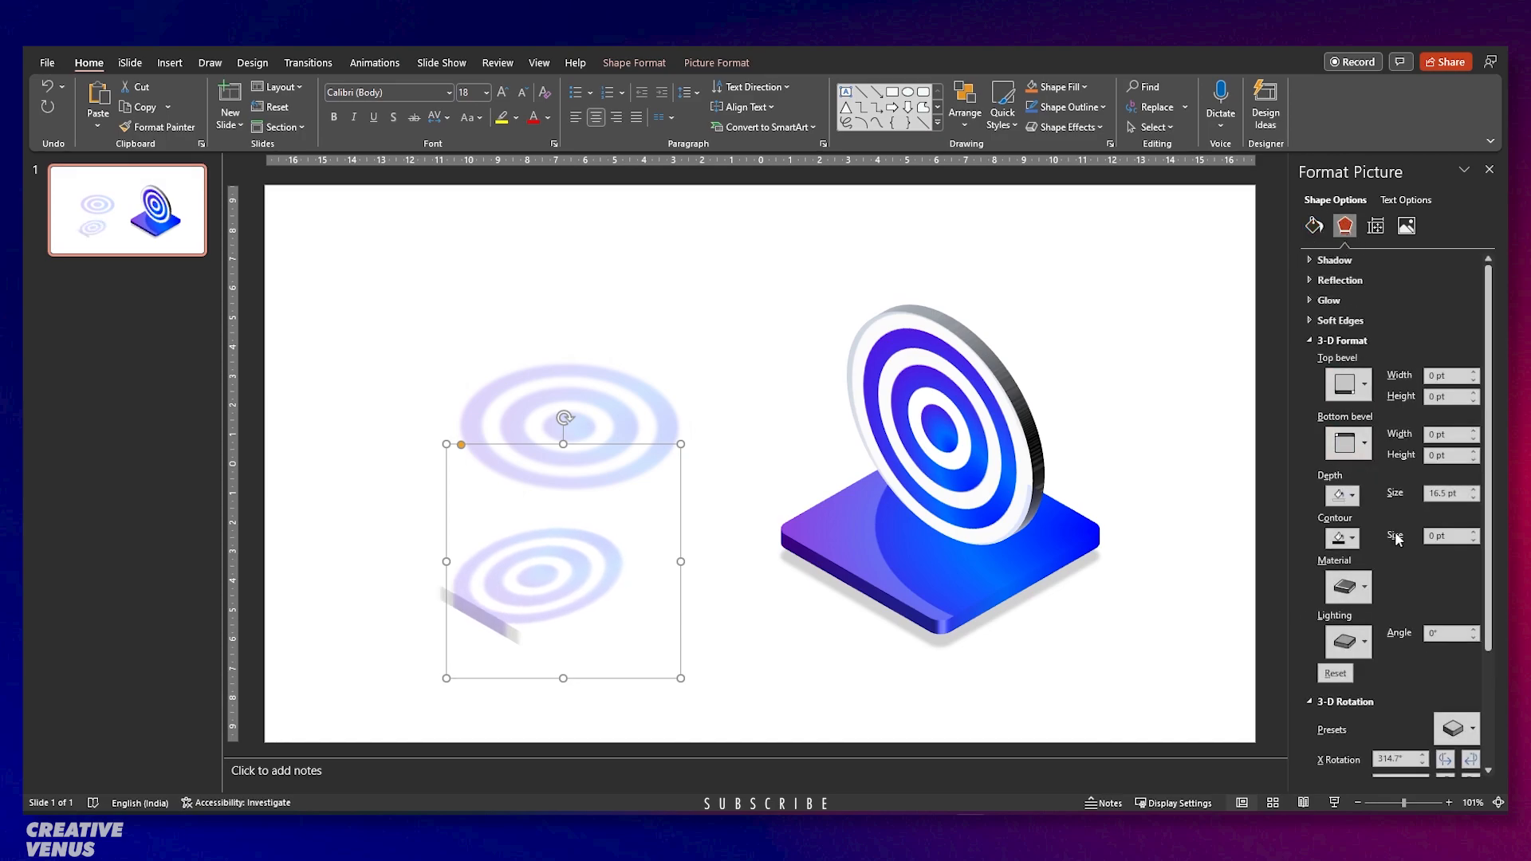
drag(1457, 495, 1360, 499)
text(0)
key(Return)
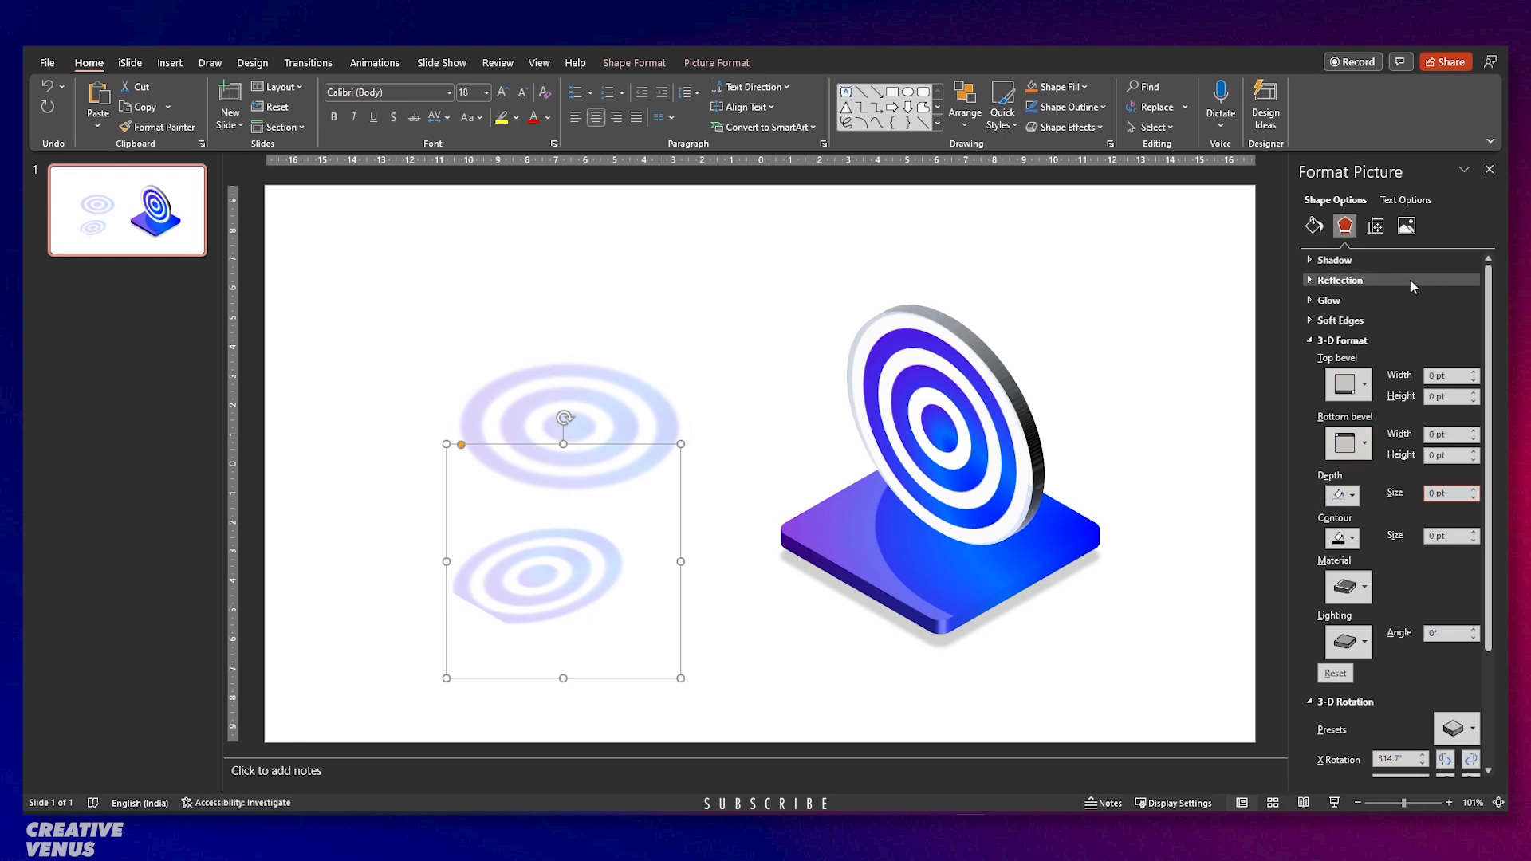
Set the picture fill's right offset to 38% and its left offset to -38%.
click(1313, 226)
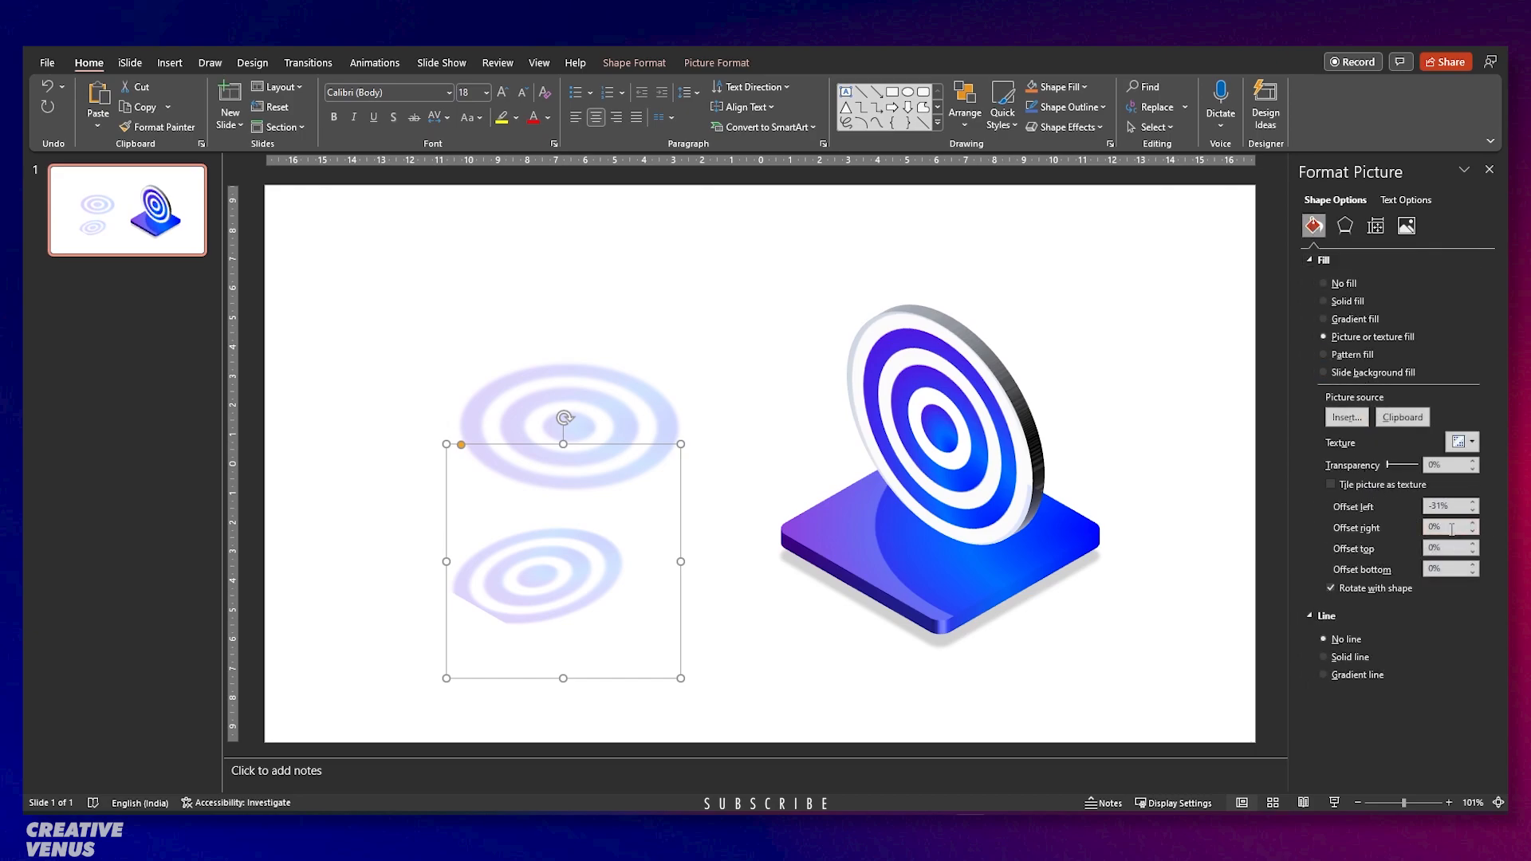
click(1472, 524)
click(1472, 524)
click(1472, 524)
click(1472, 524)
click(1473, 524)
click(1472, 524)
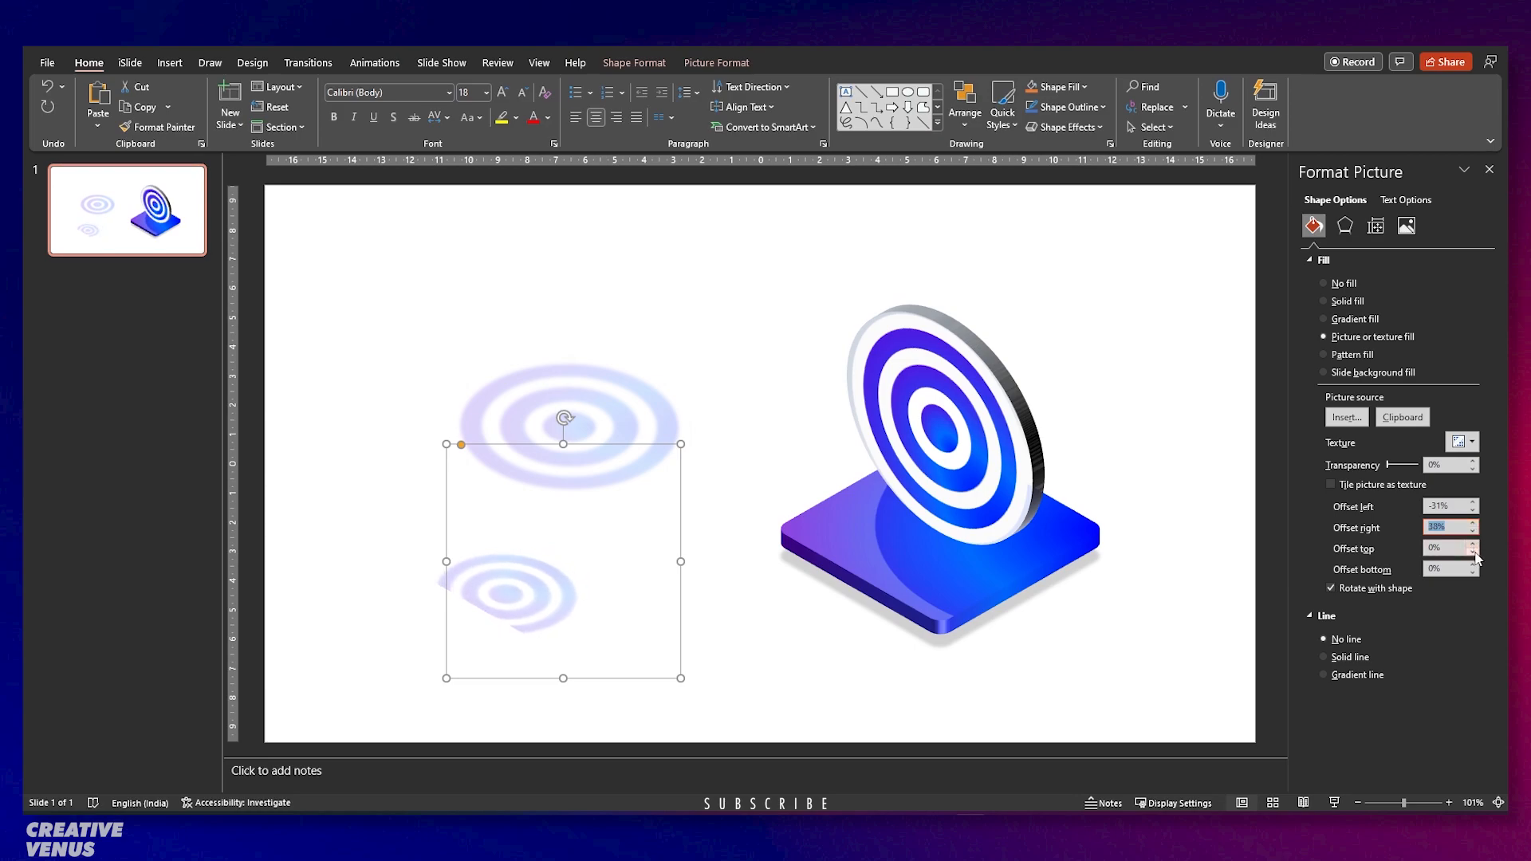
click(1472, 511)
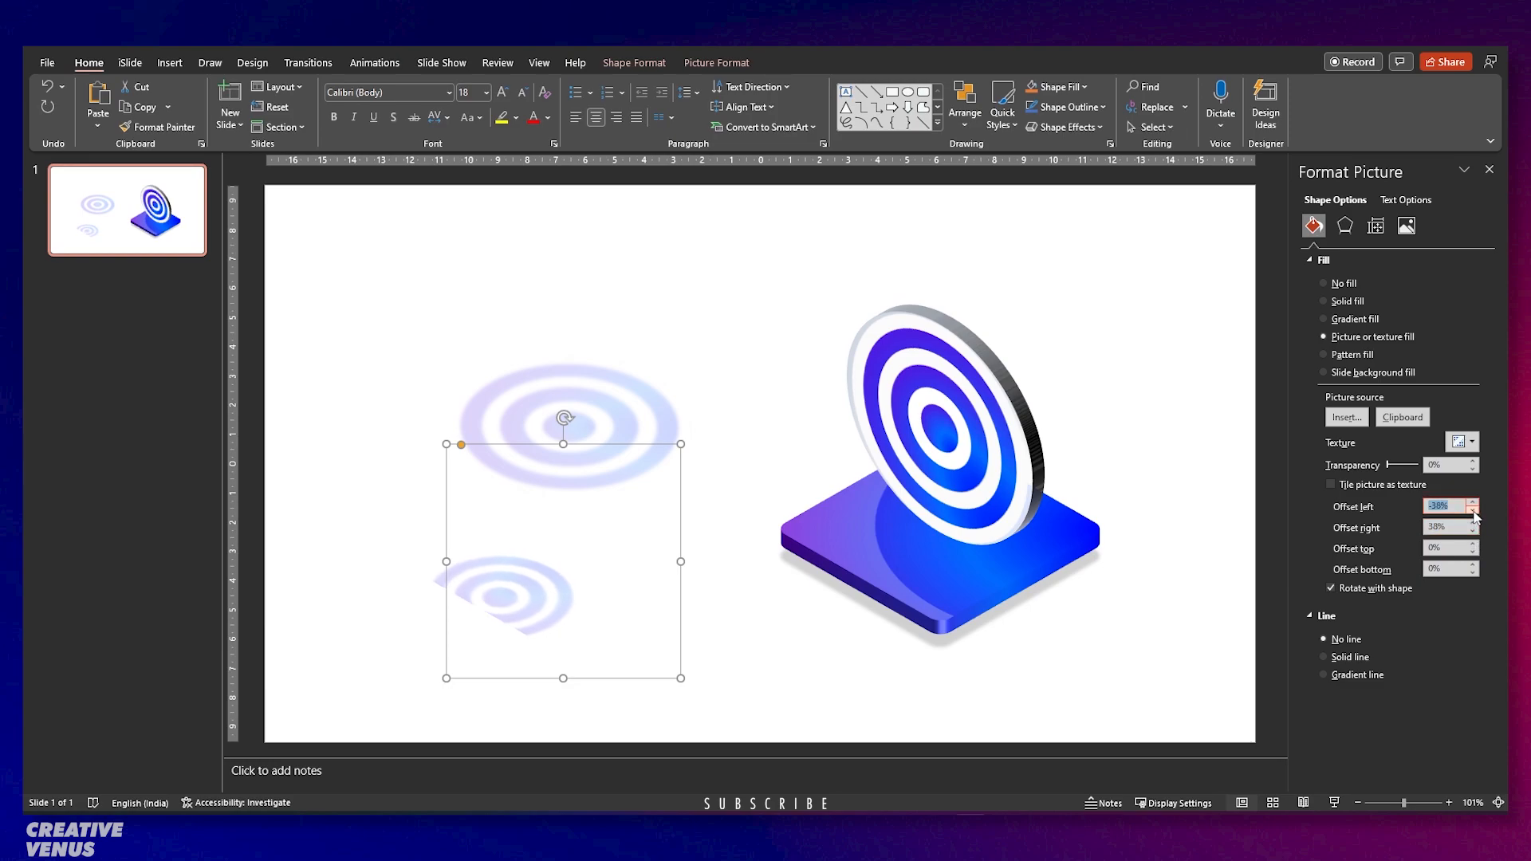
Place the picture-filled copy exactly over the block and set its picture sharpness to -100%.
drag(571, 601, 928, 574)
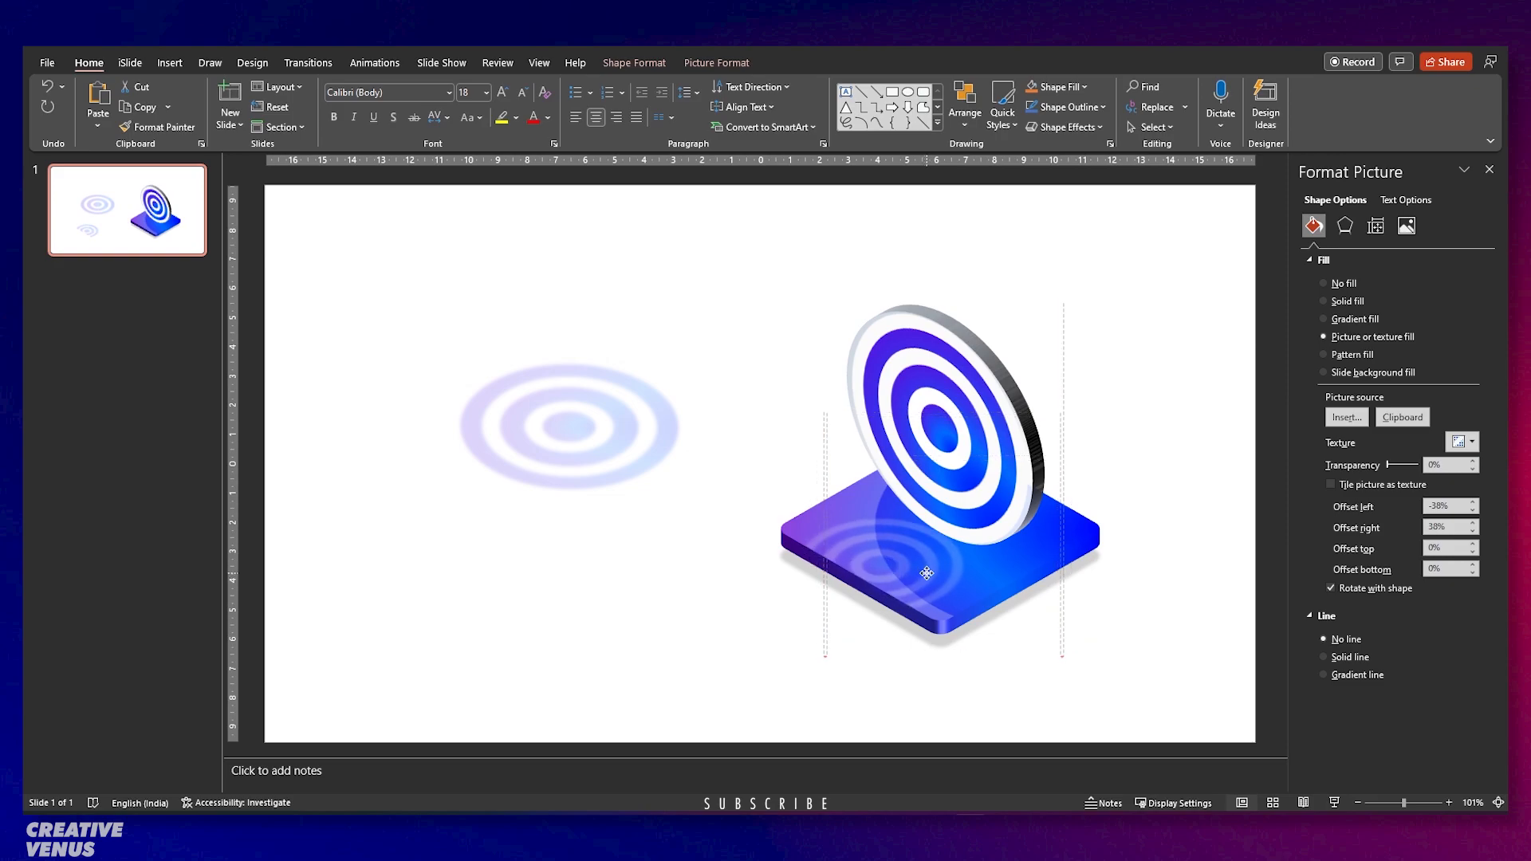
click(1348, 227)
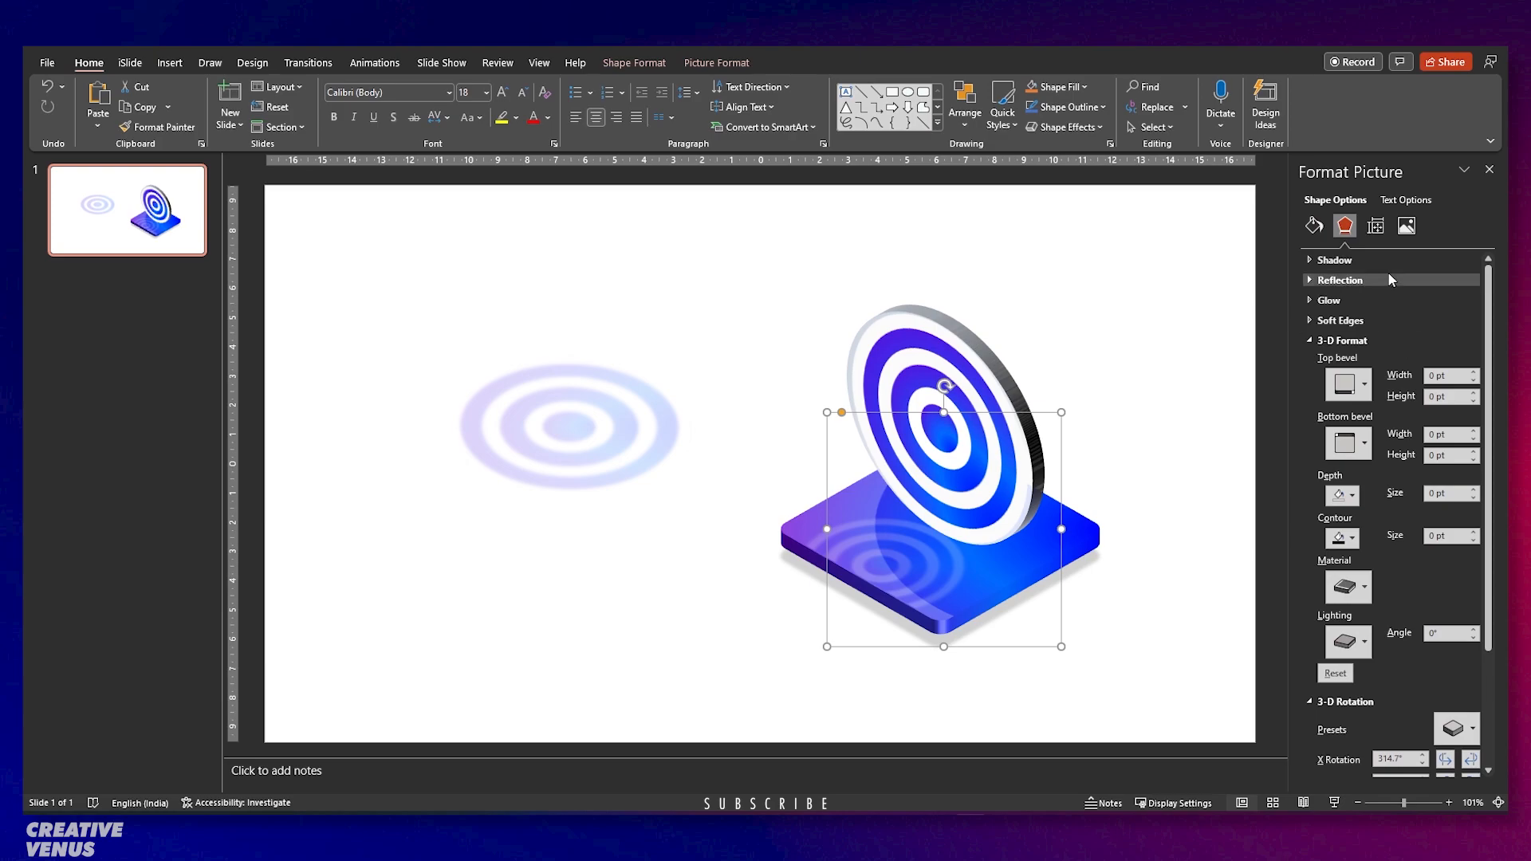
click(1406, 225)
drag(1399, 325, 1269, 323)
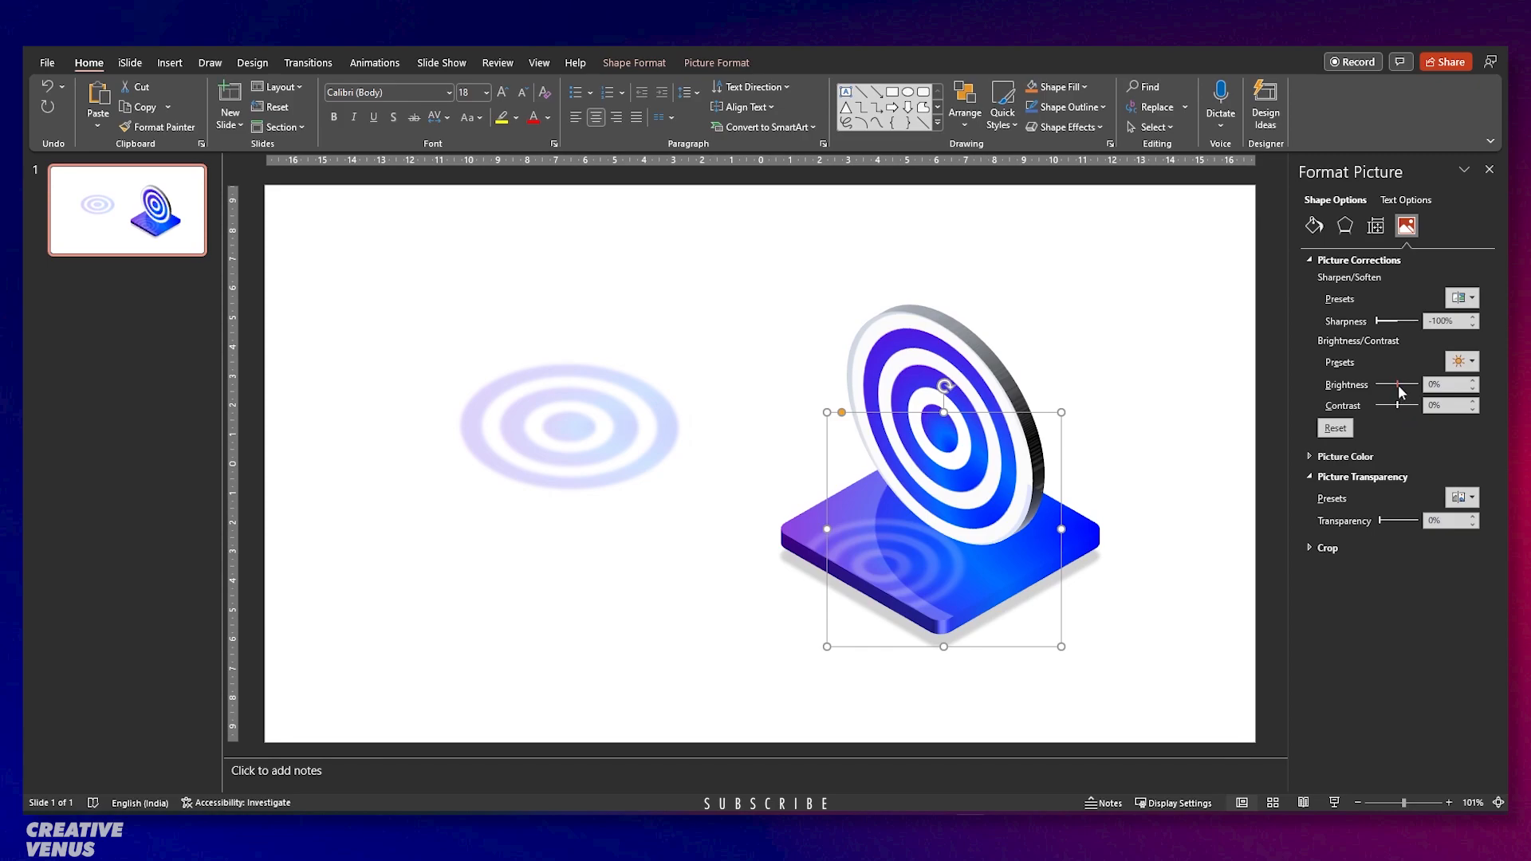
Set the reflection picture's brightness to 25%, contrast to 54%, saturation to 184% and color temperature to 1,500.
mouse_move(1398, 384)
mouse_down()
mouse_move(1383, 405)
mouse_move(1405, 408)
mouse_up()
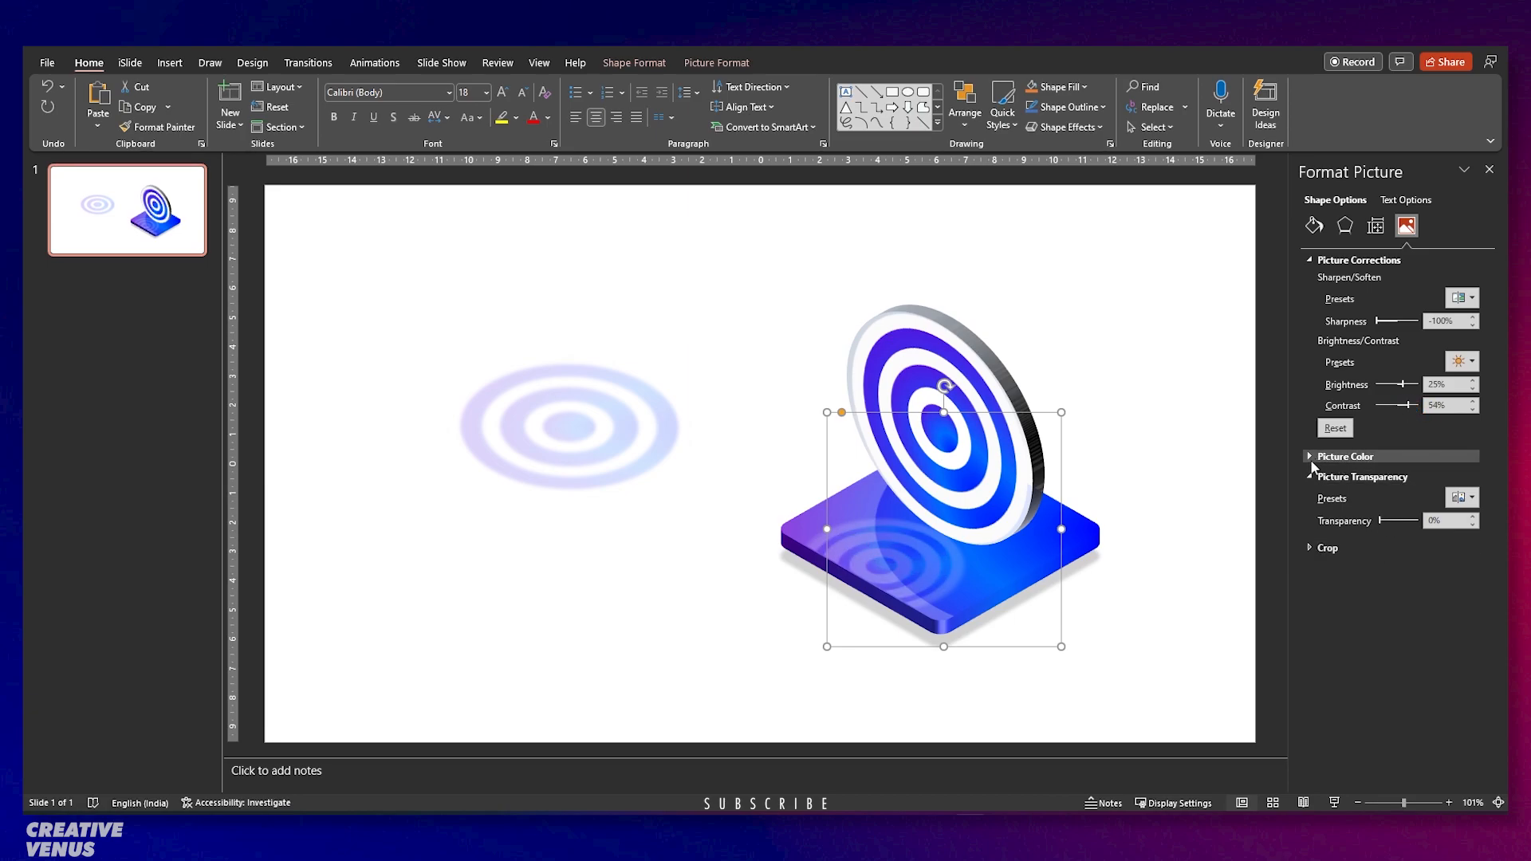
click(1312, 458)
drag(1400, 515, 1409, 514)
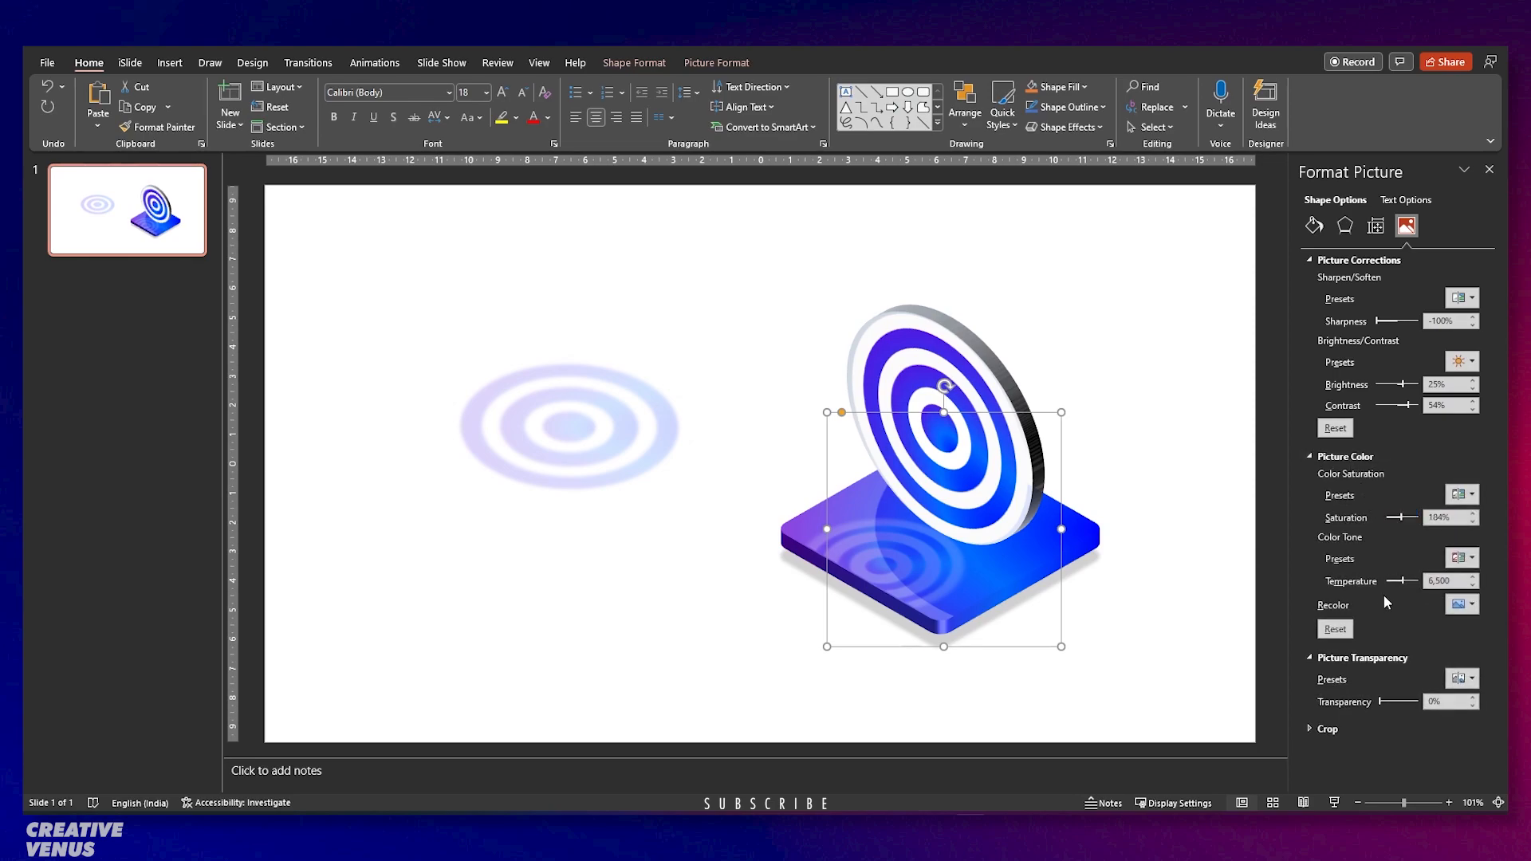
drag(1394, 580, 1359, 579)
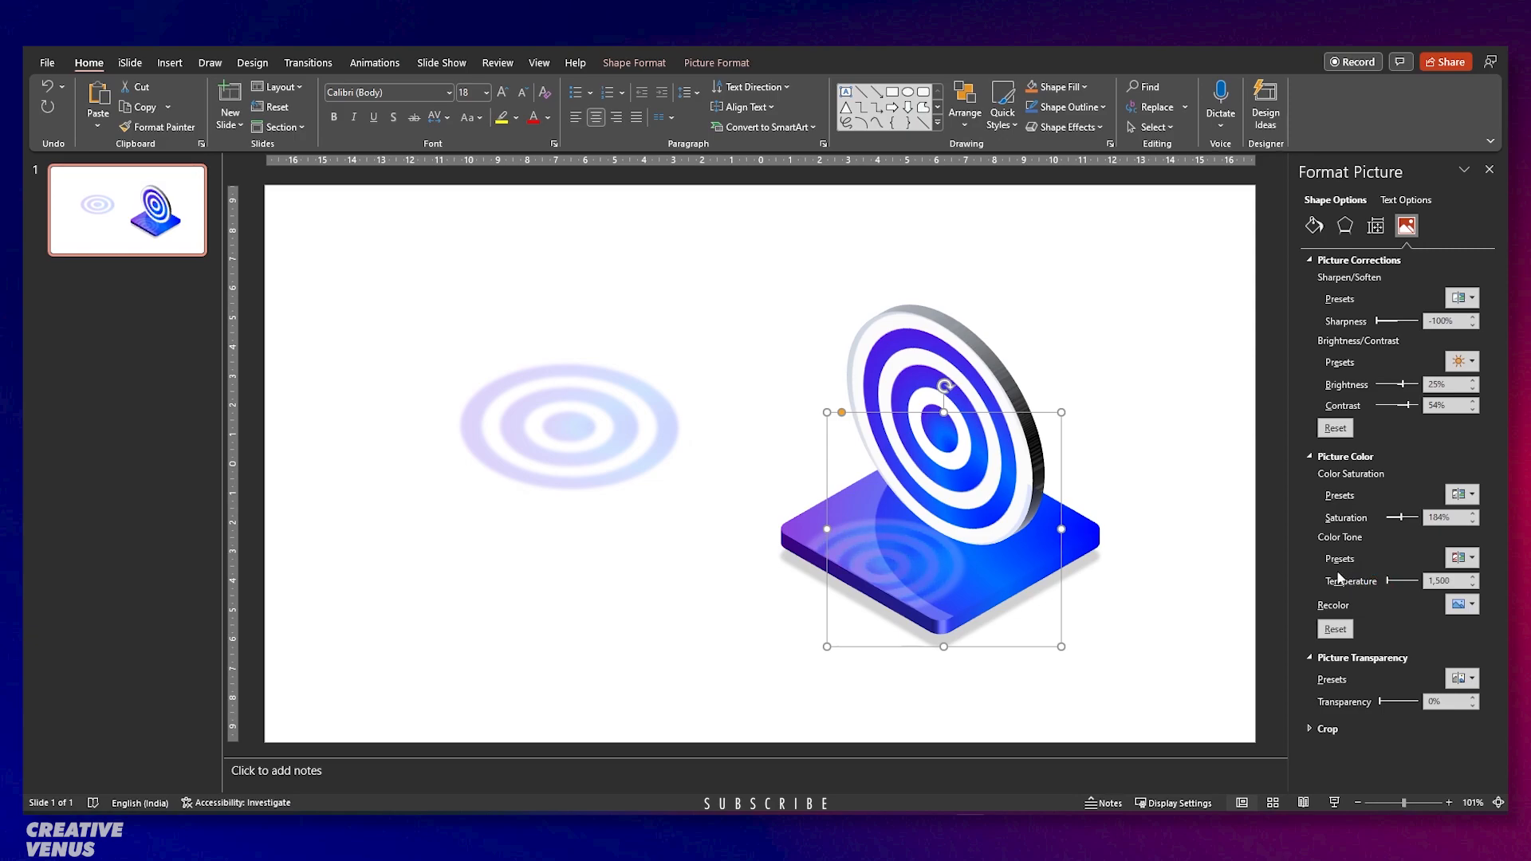
click(1115, 435)
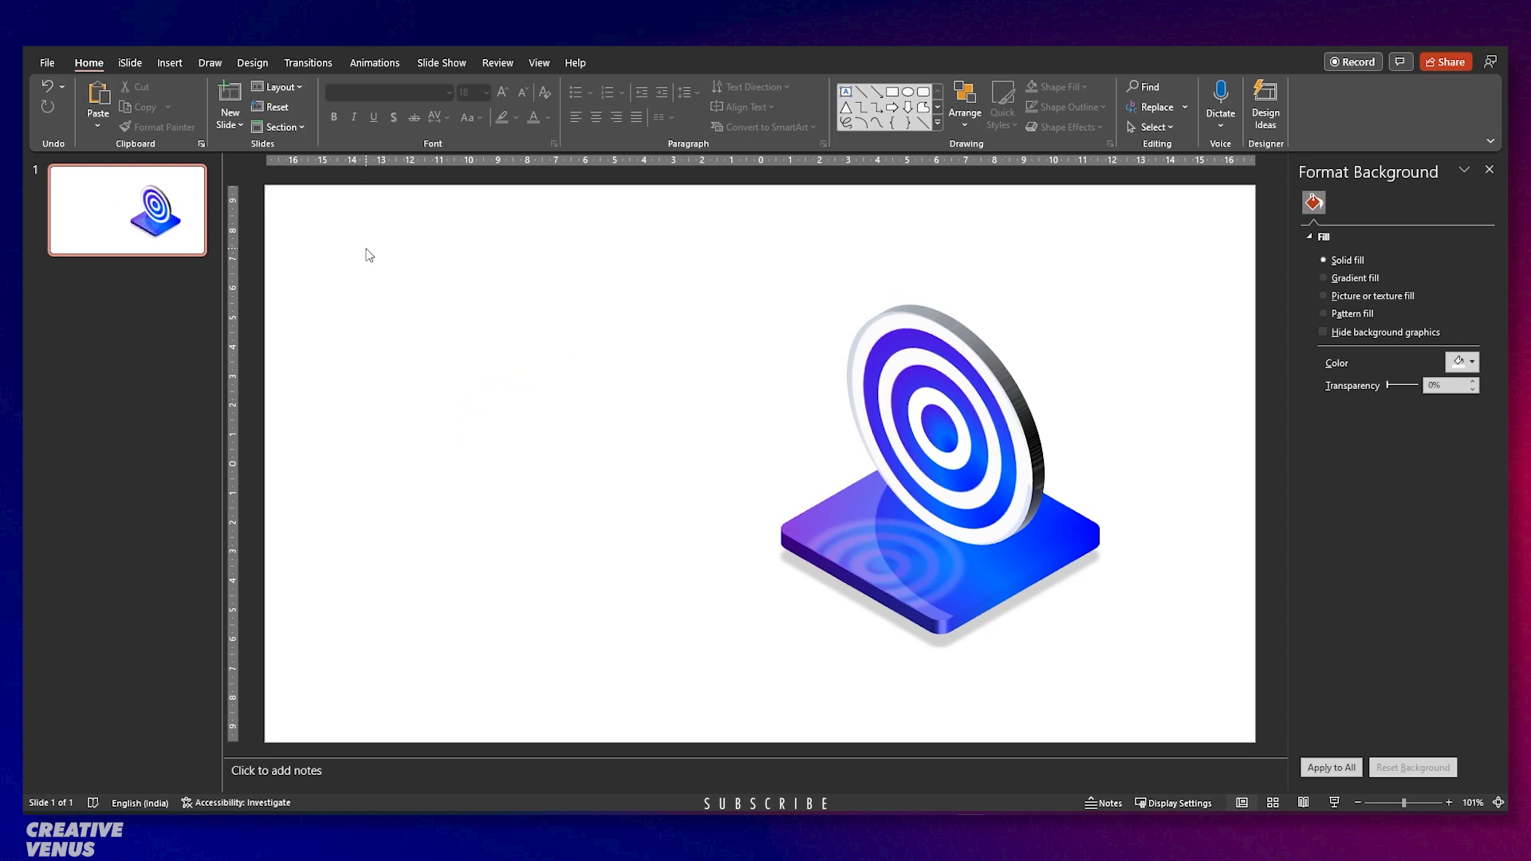
Draw a white-filled rounded rectangle about 4.22 cm high and 4.95 cm wide beside the target, with its corners rounded further.
click(168, 62)
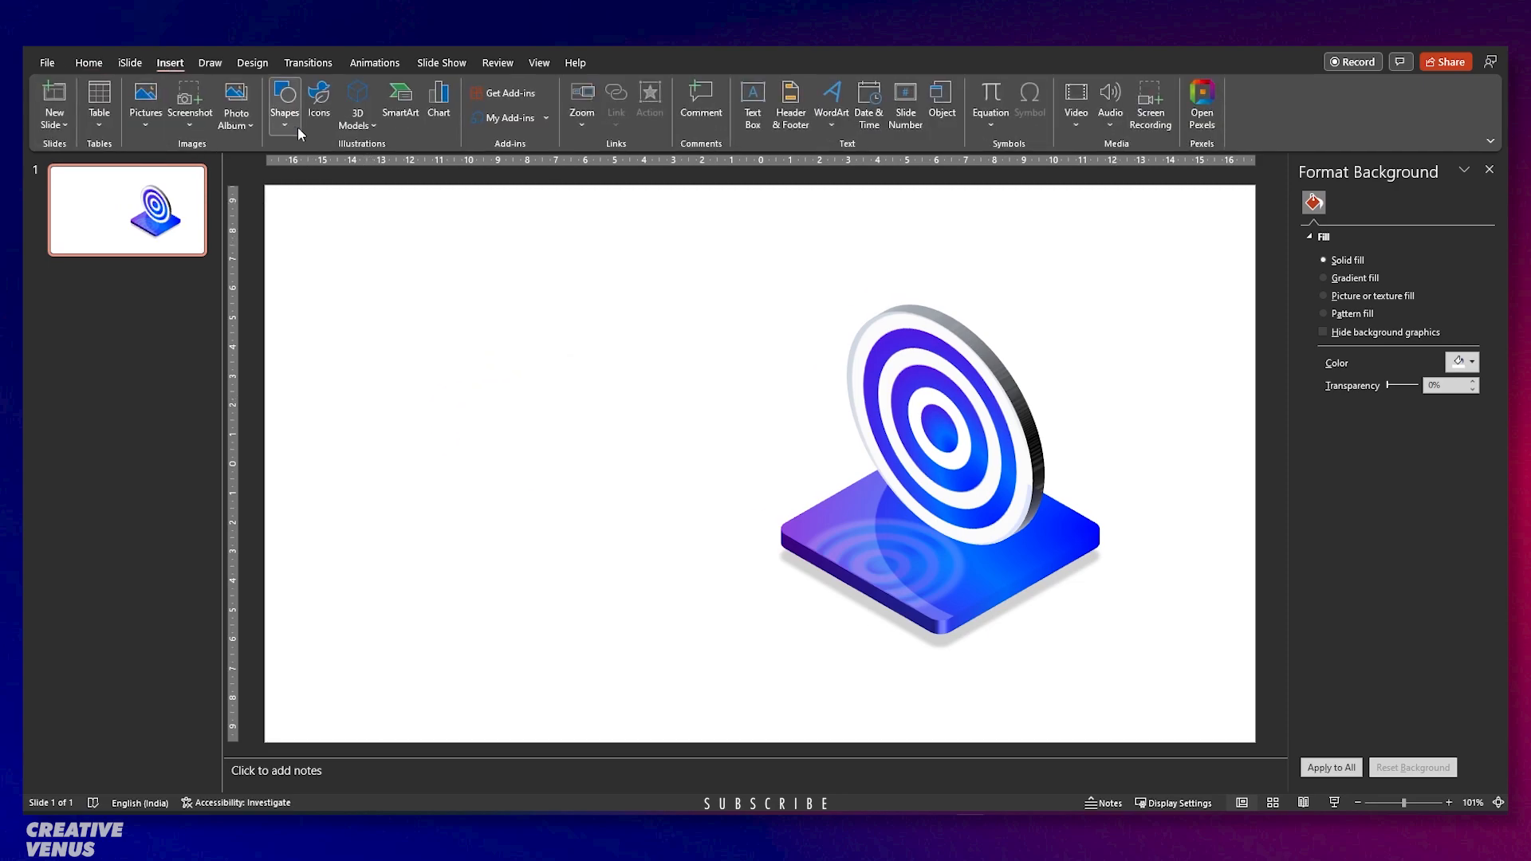
click(285, 121)
click(355, 169)
drag(457, 341, 602, 470)
drag(478, 340, 486, 340)
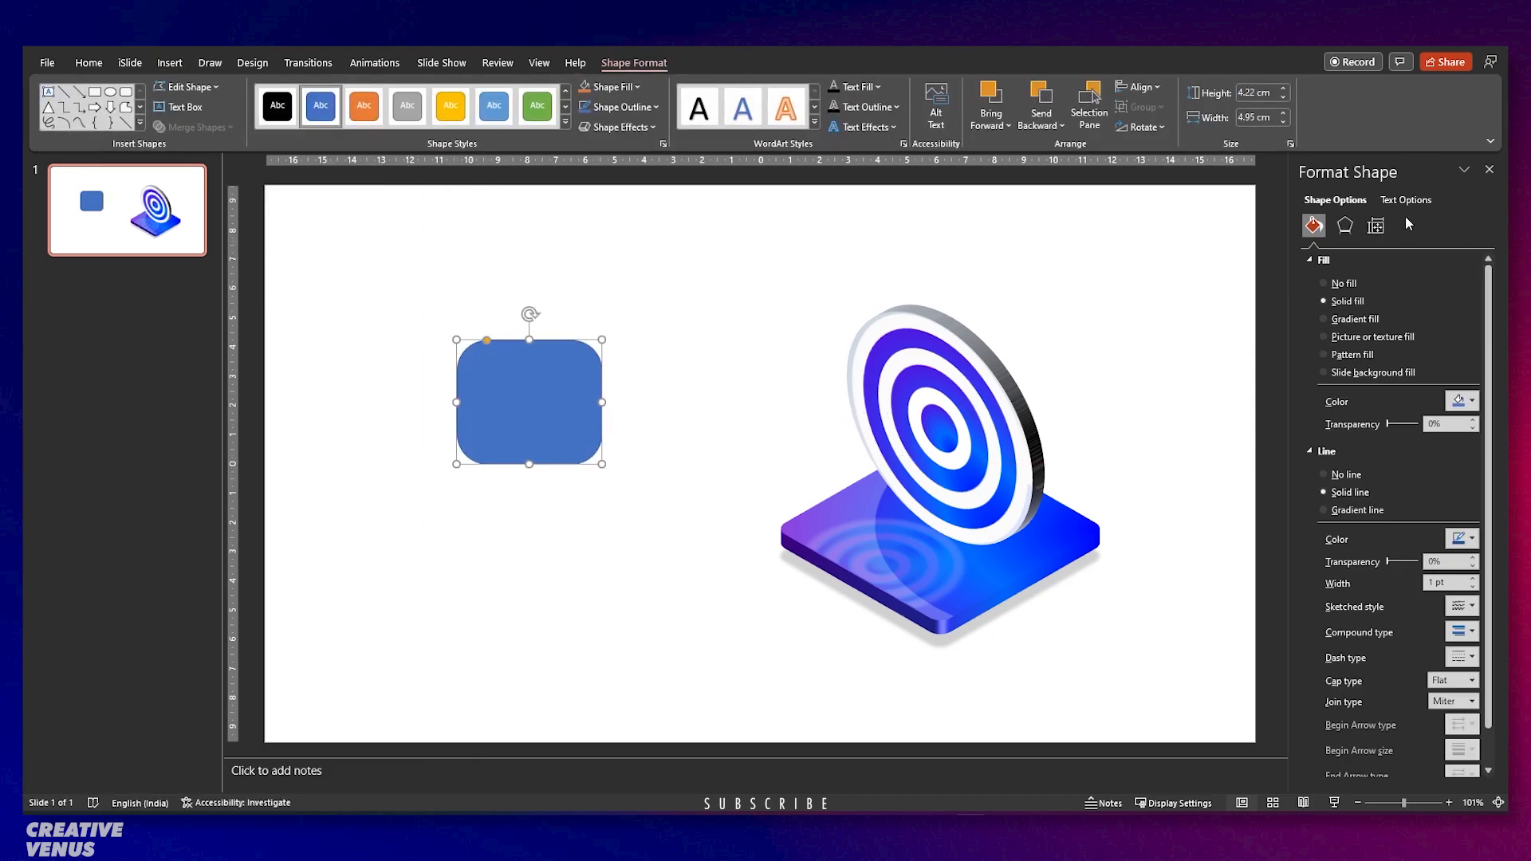
click(1462, 400)
click(1387, 443)
Apply the isometric 3-D rotation preset with X 45° and Y 35° to the rounded rectangle and set its depth to 12 pt.
click(1344, 227)
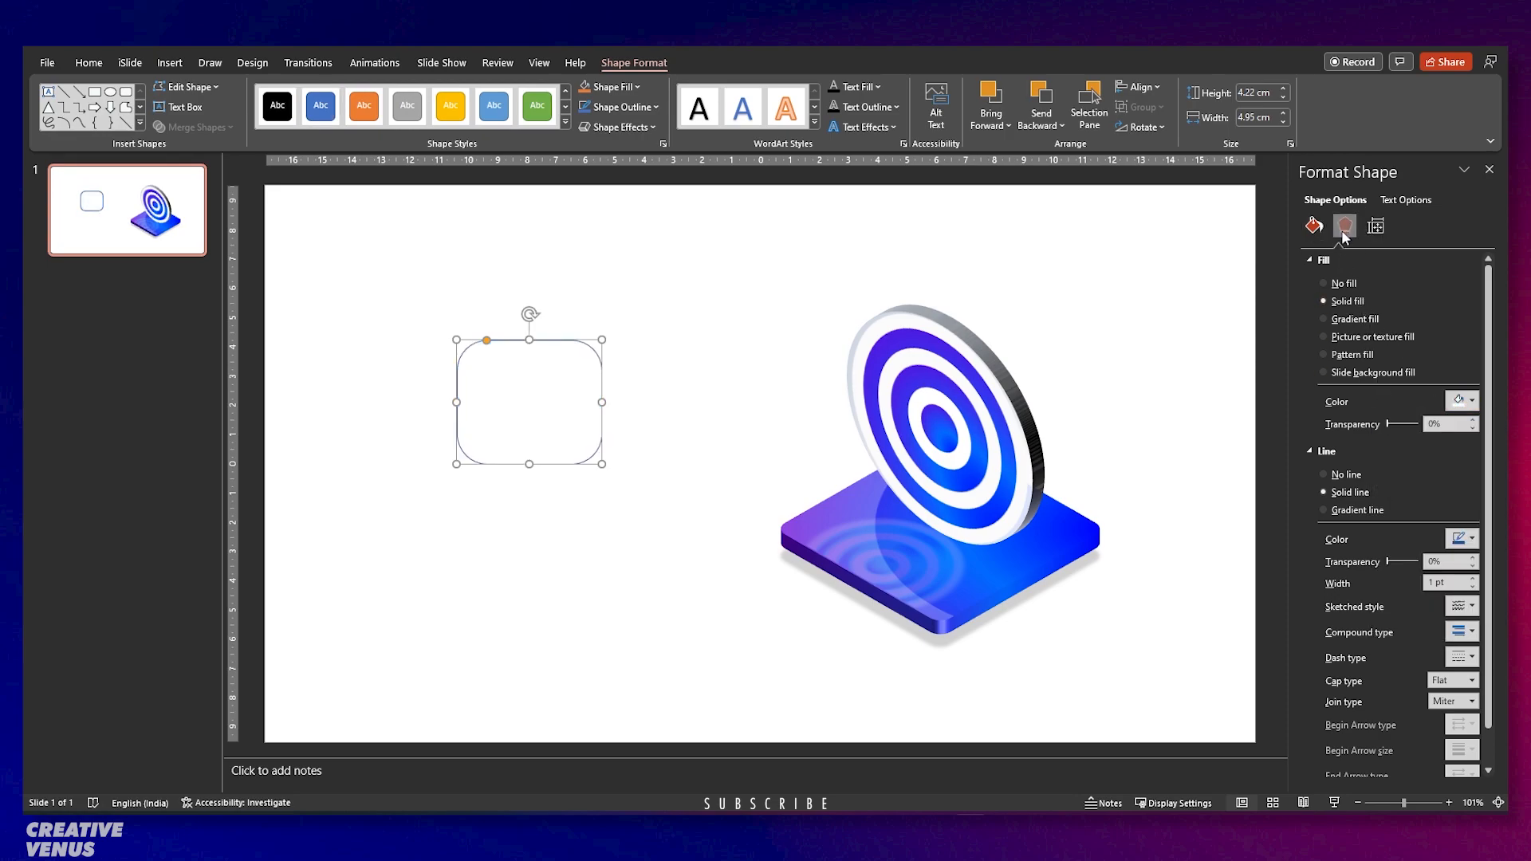
scroll(1403, 518, down, 5)
click(1466, 599)
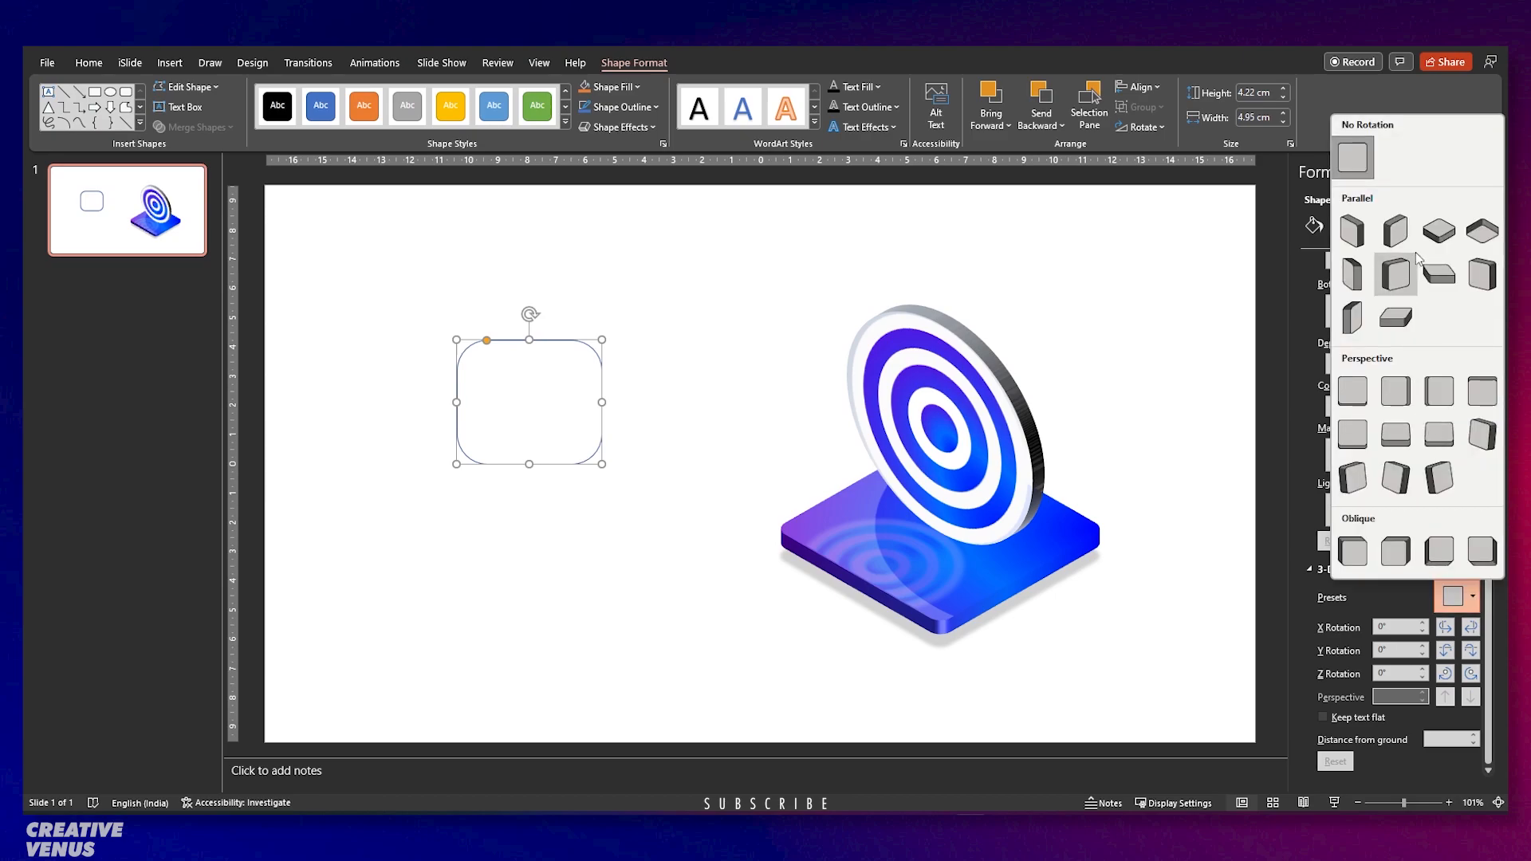
click(1352, 232)
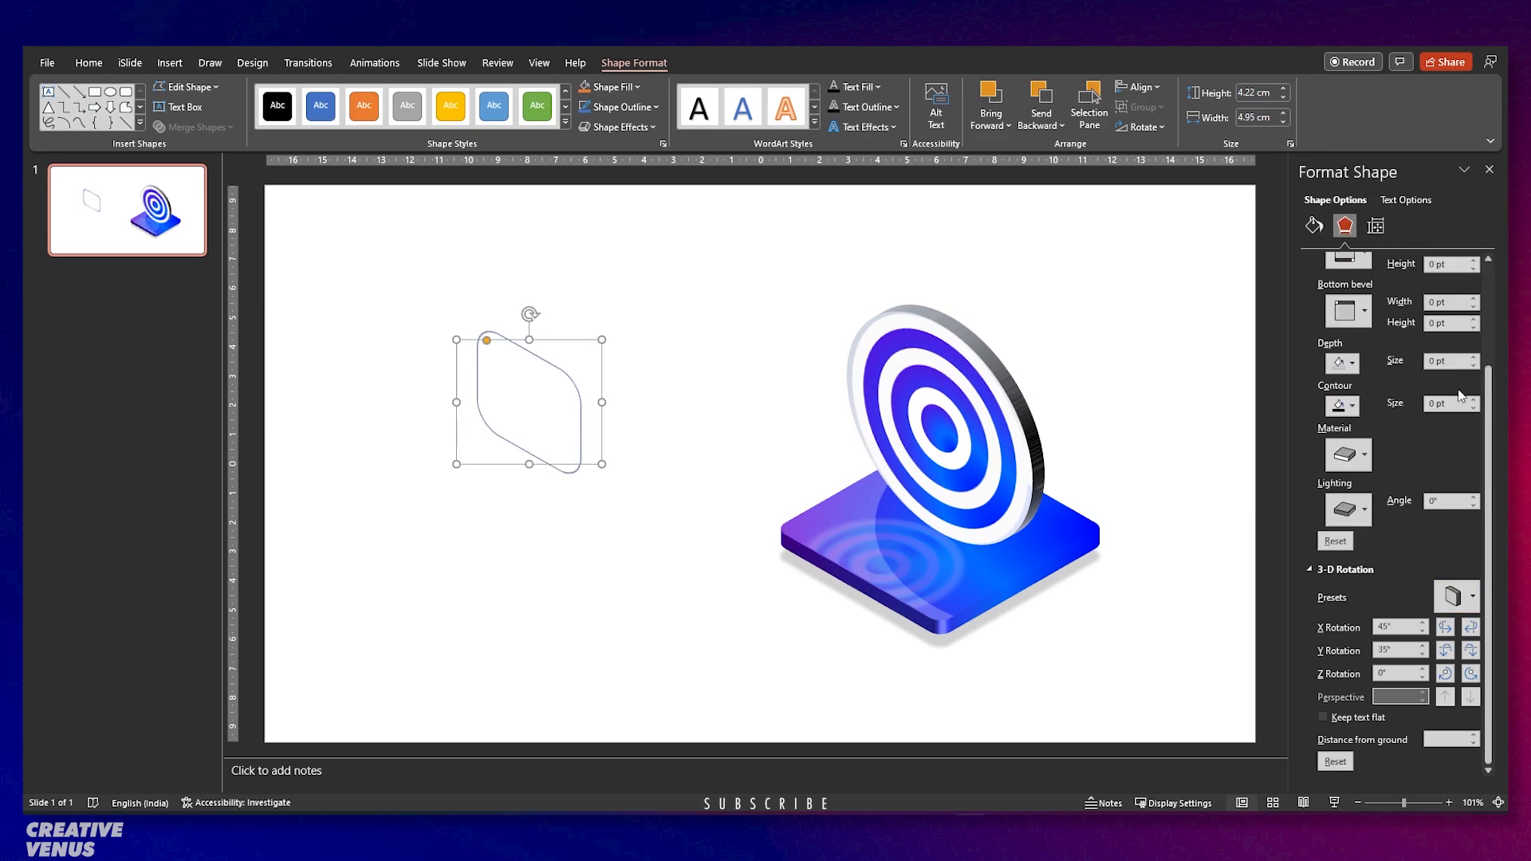
click(1473, 357)
click(1473, 357)
click(1474, 357)
click(1473, 357)
click(1473, 357)
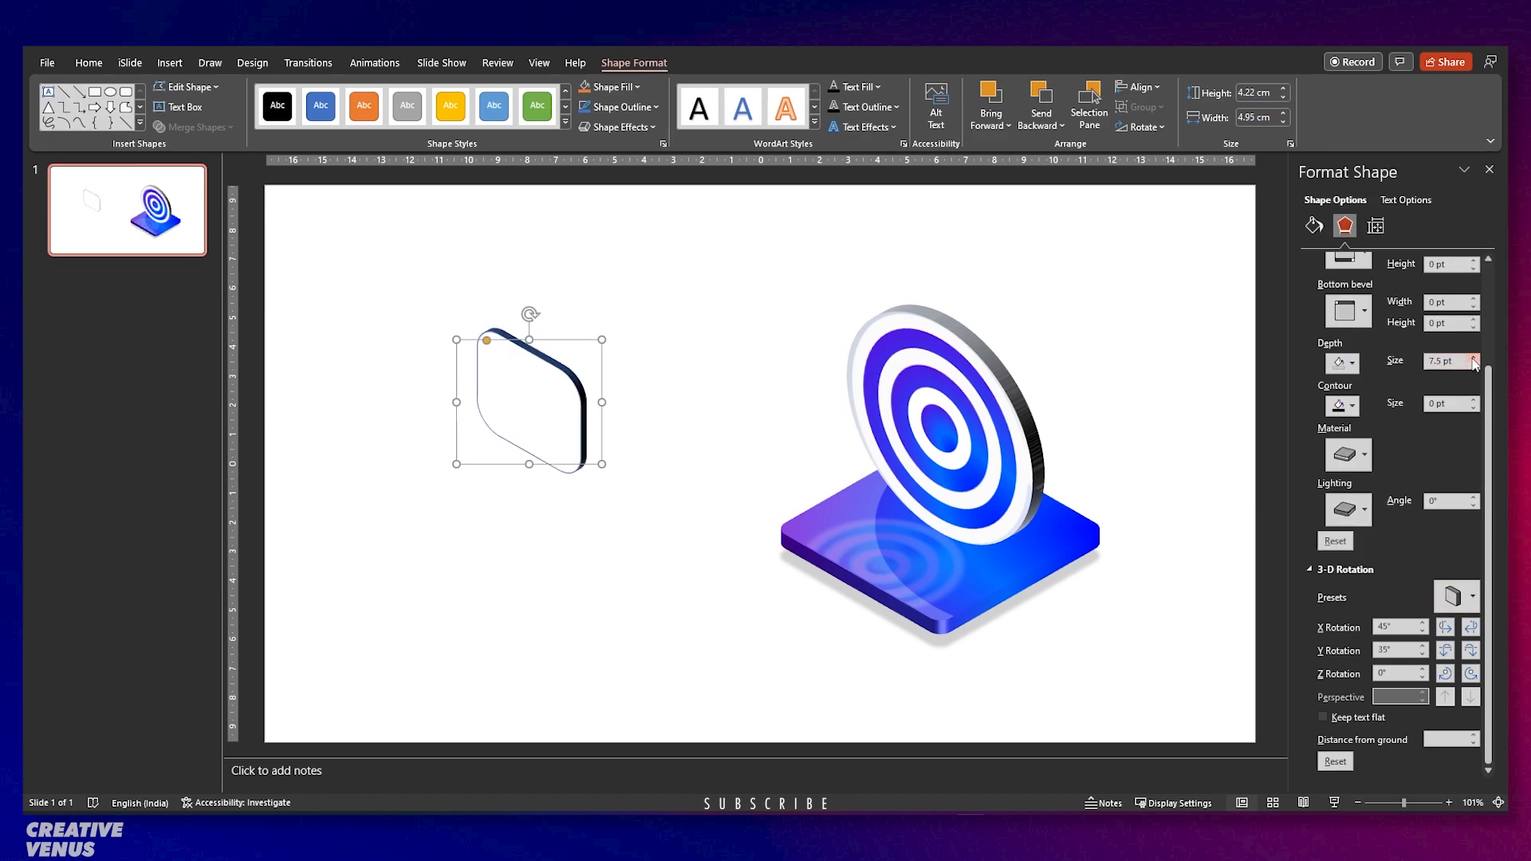
Remove the rounded panel's outline and move it just right of the target disc's upper part.
click(1314, 227)
click(1348, 432)
drag(568, 423, 1135, 411)
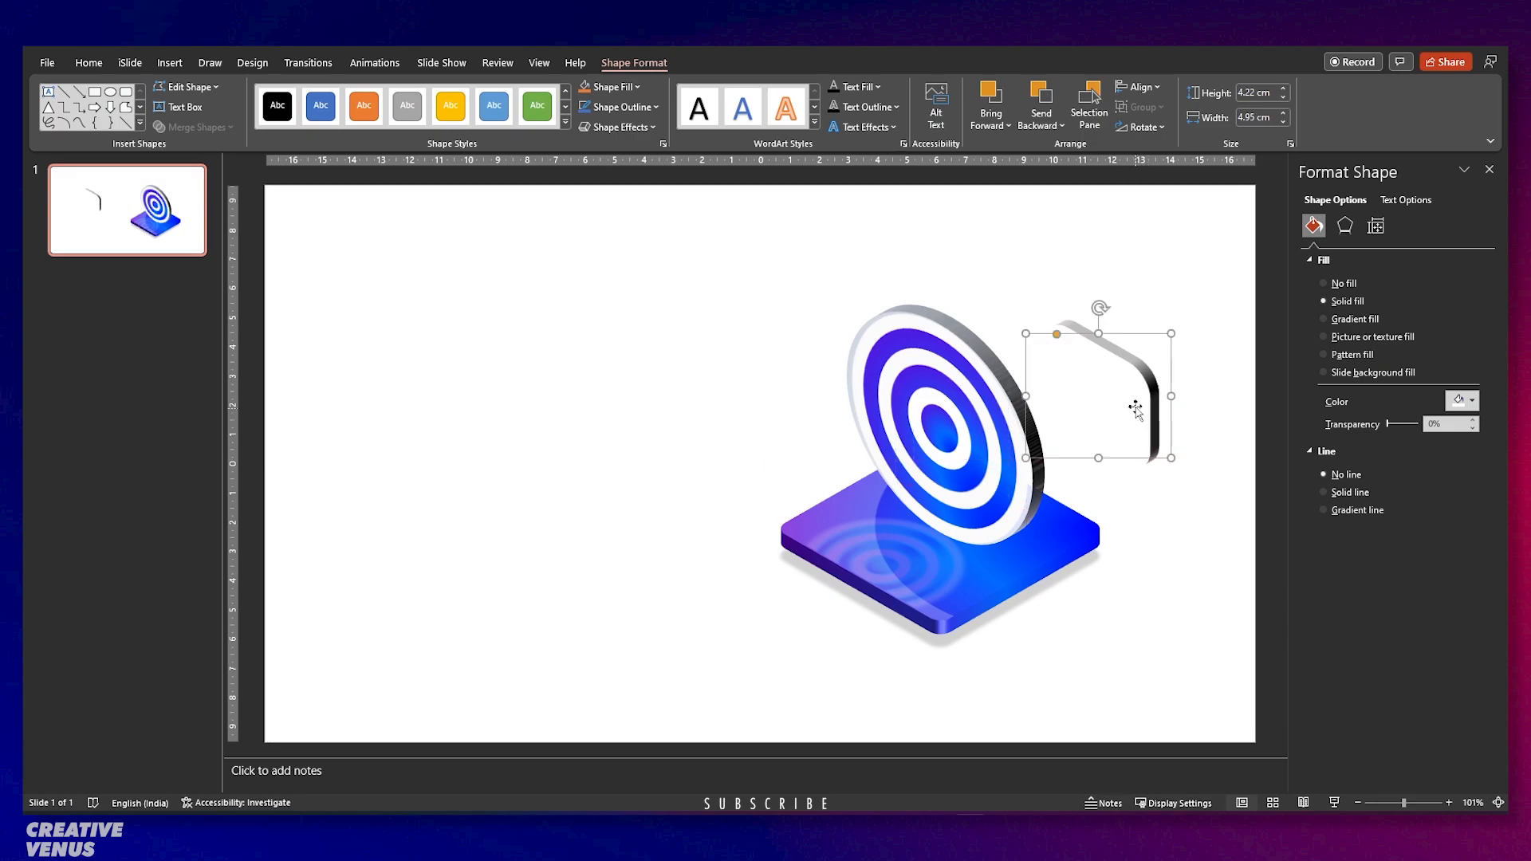
Try a radial gradient fill of 5% and 15% darker white, with the end stop 76% transparent, and shift the panel toward the target.
click(1354, 319)
click(1450, 537)
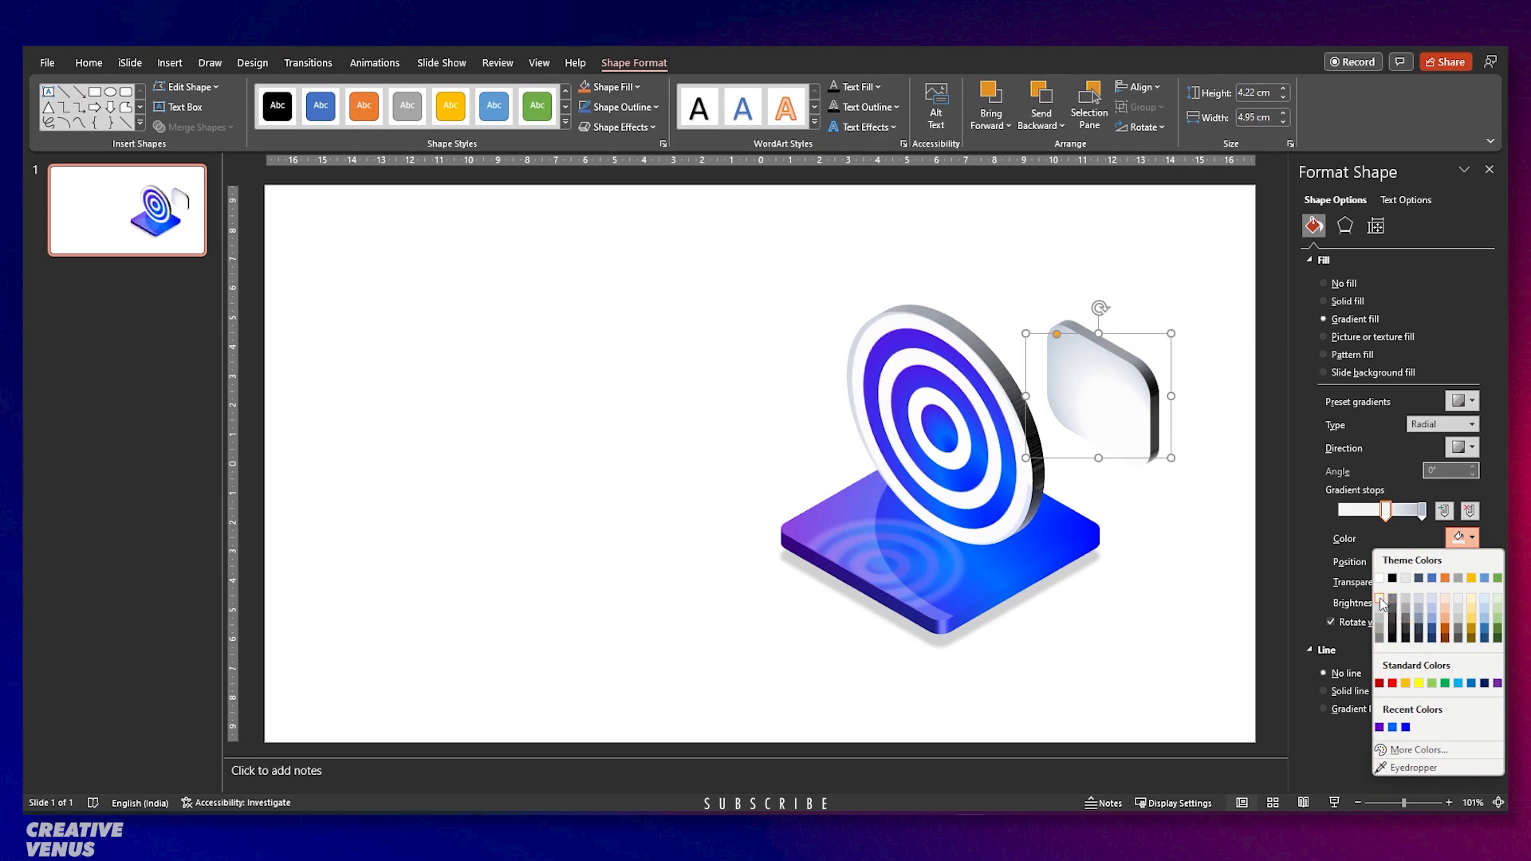
click(1381, 600)
click(1422, 511)
click(1466, 535)
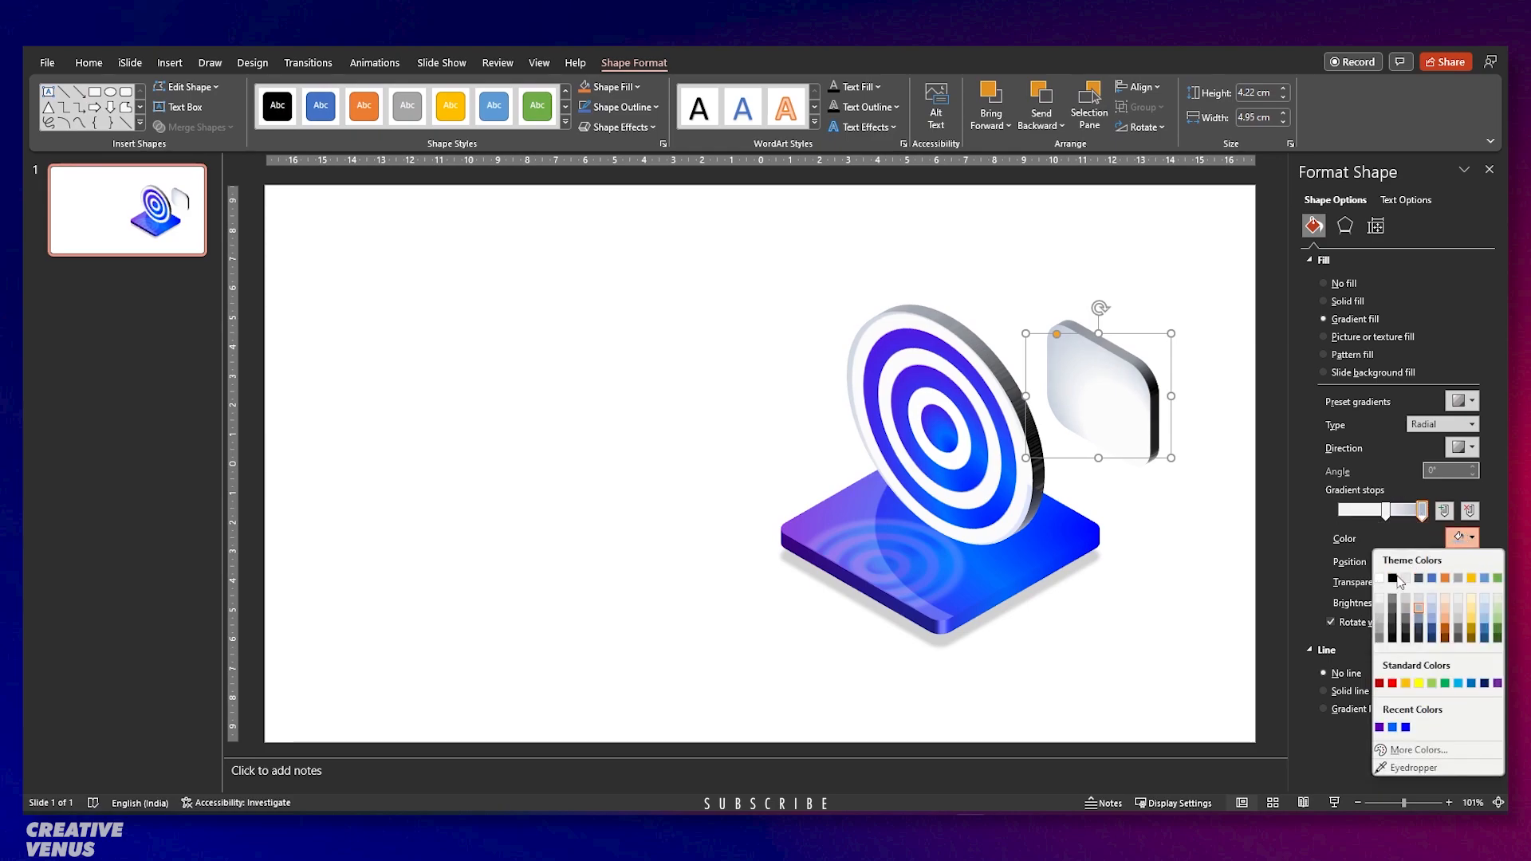
click(1380, 611)
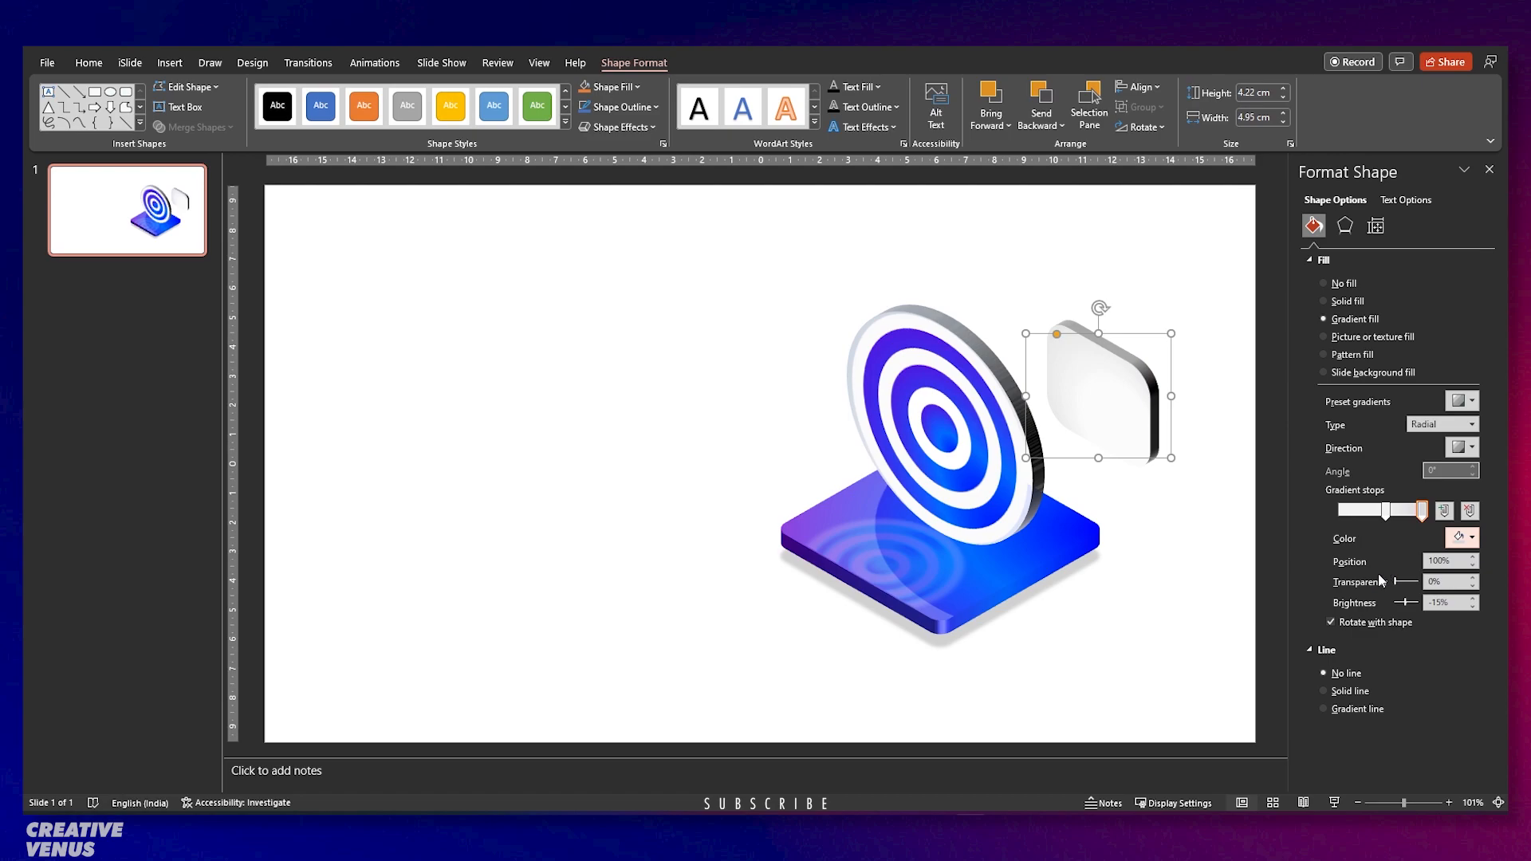
drag(1395, 582, 1413, 582)
drag(1132, 399, 1100, 376)
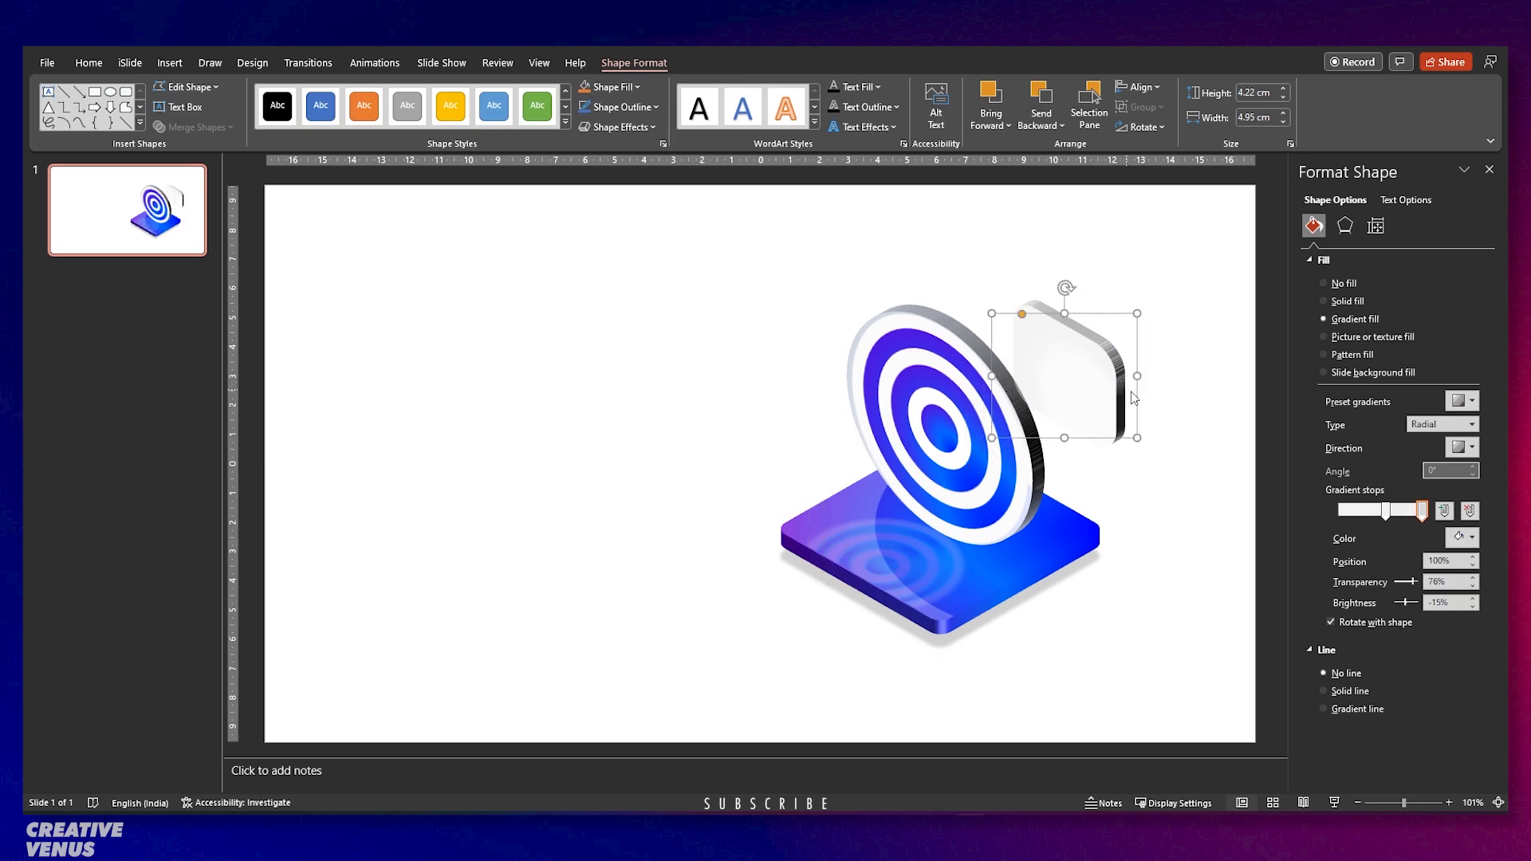
Recolor the panel's gradient stops light blue at 40% and 80% brightness and set the 57% stop's transparency to 25%.
click(1385, 510)
click(1463, 537)
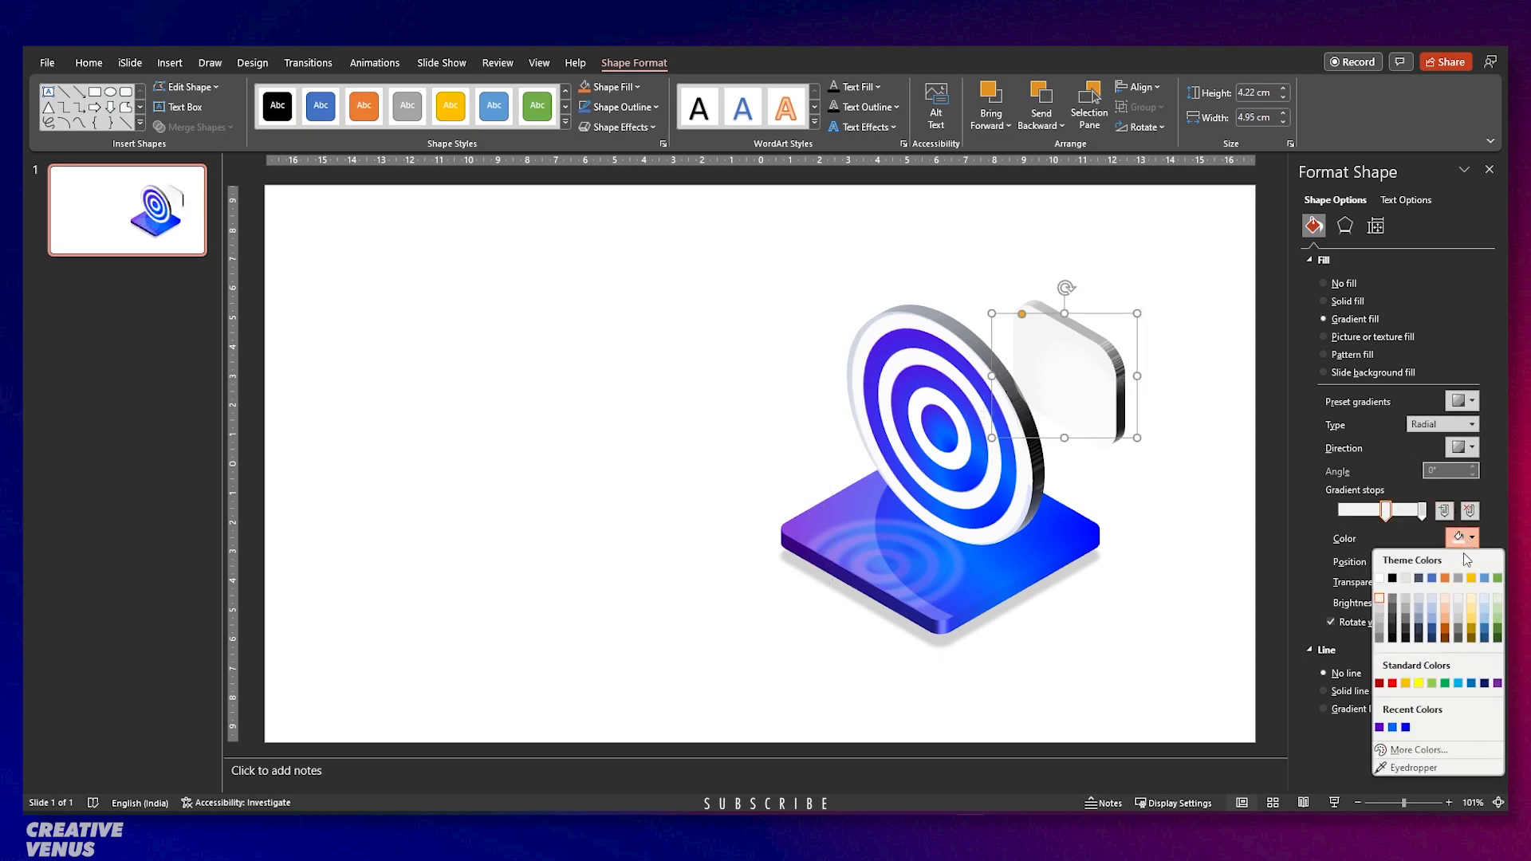
click(1483, 618)
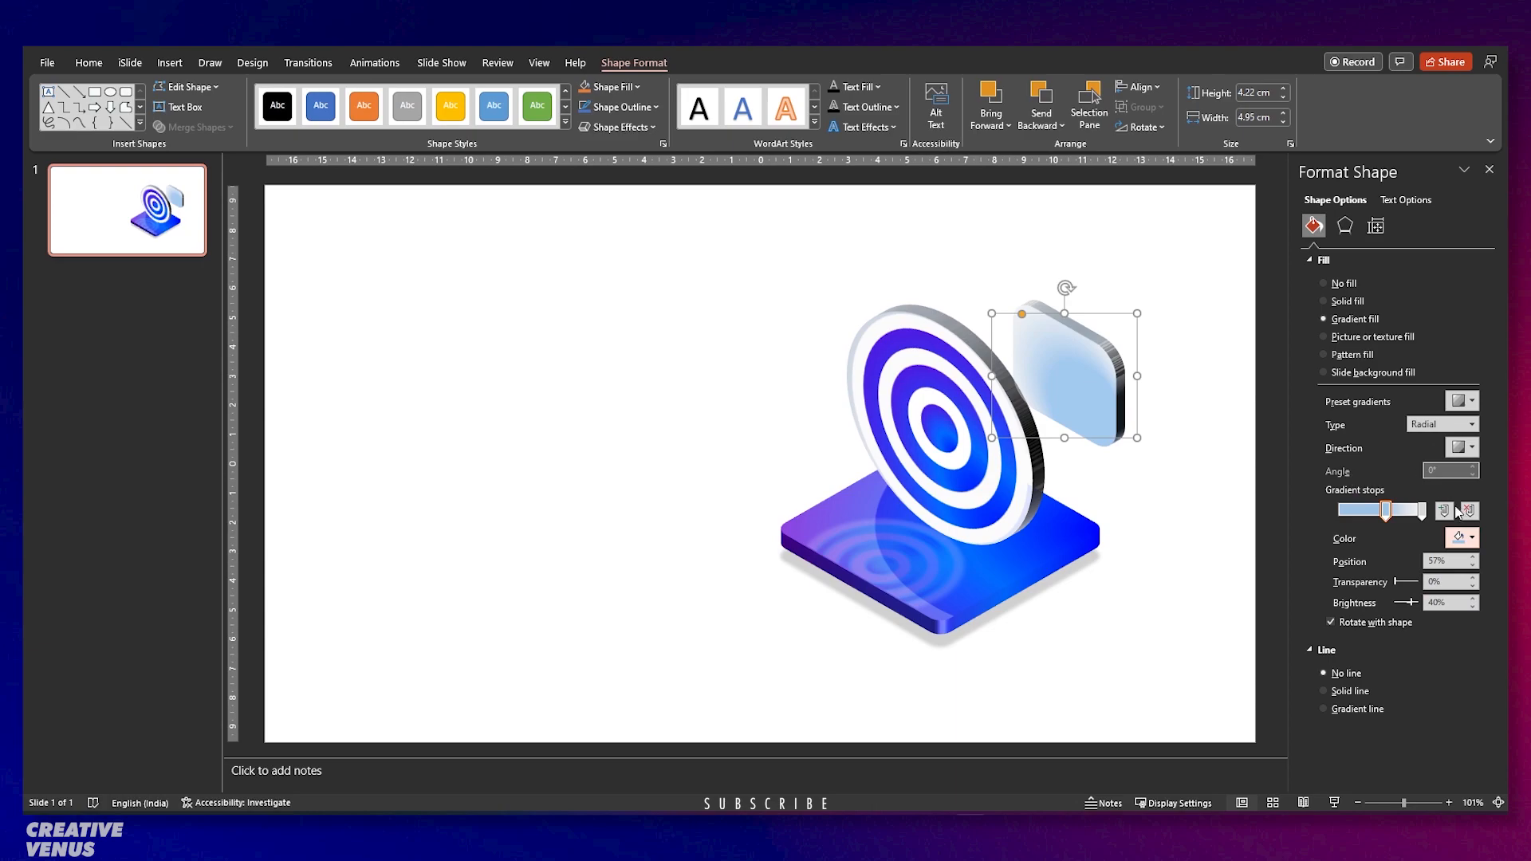
click(1422, 510)
click(1464, 537)
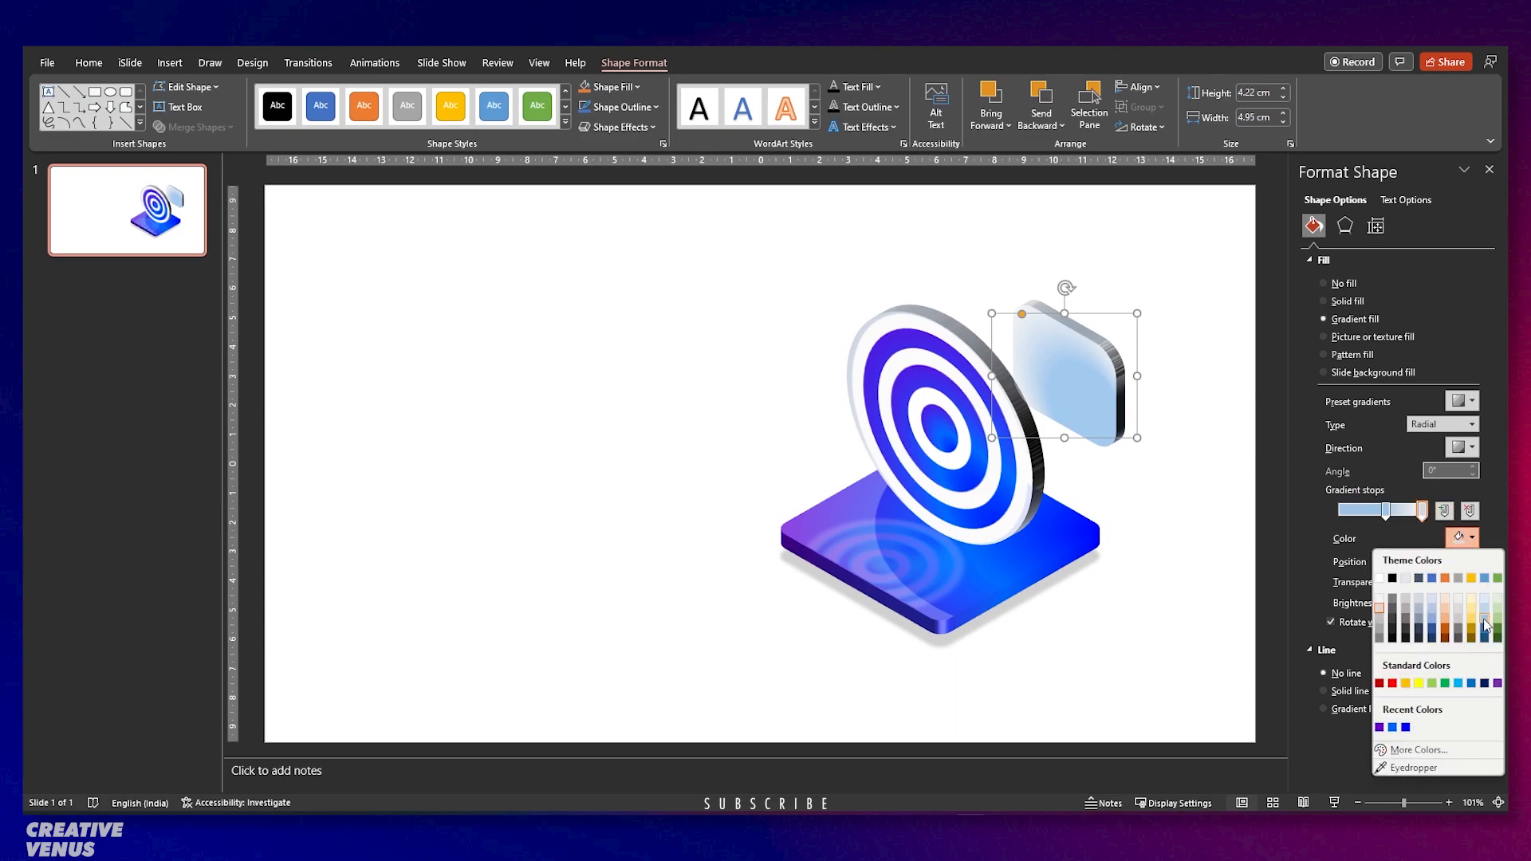
click(1434, 603)
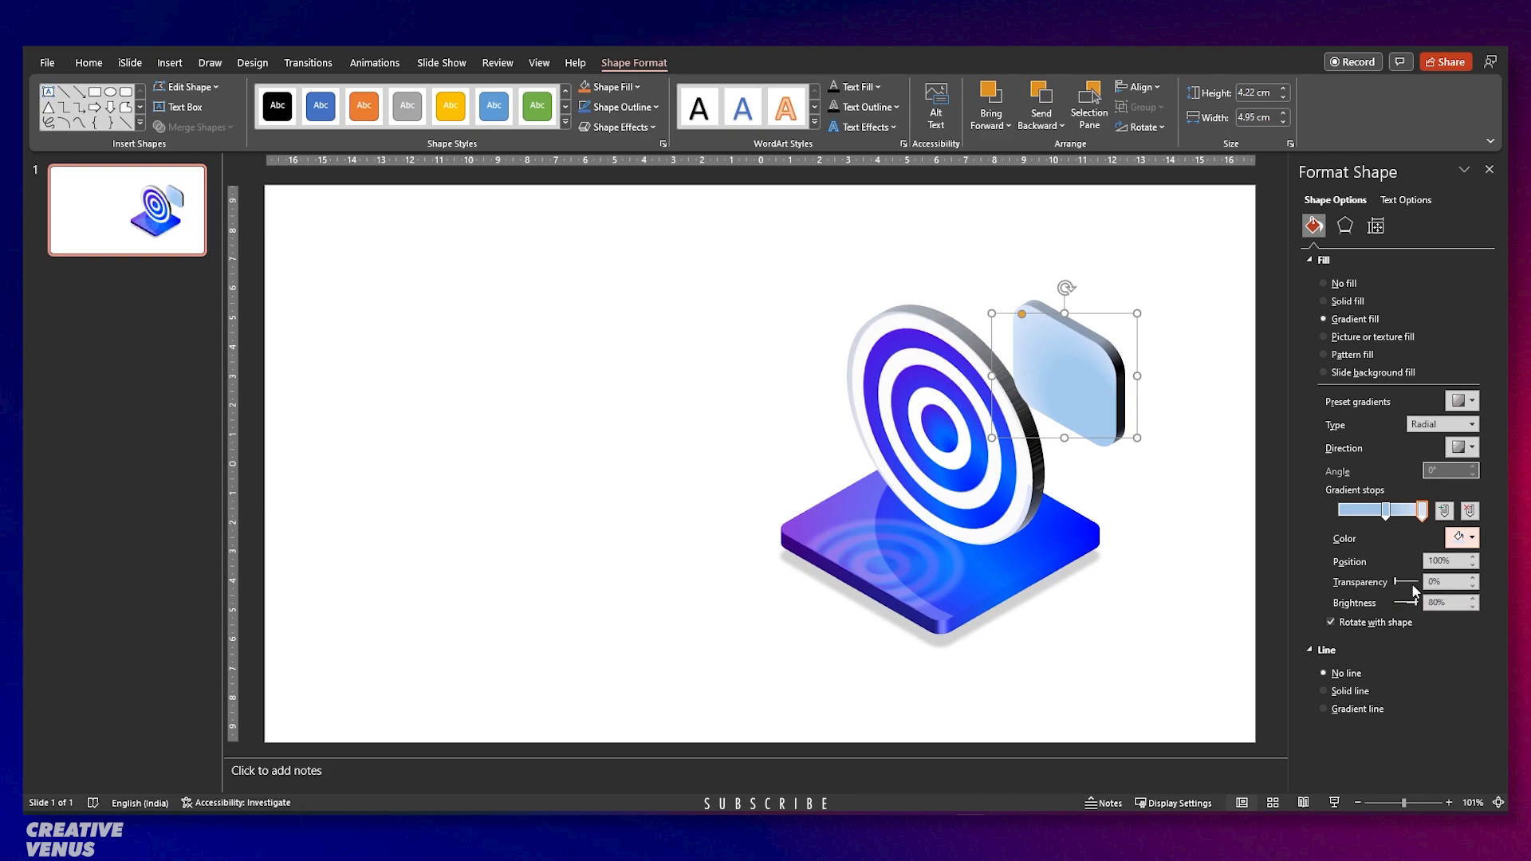
drag(1397, 588, 1403, 587)
click(1386, 511)
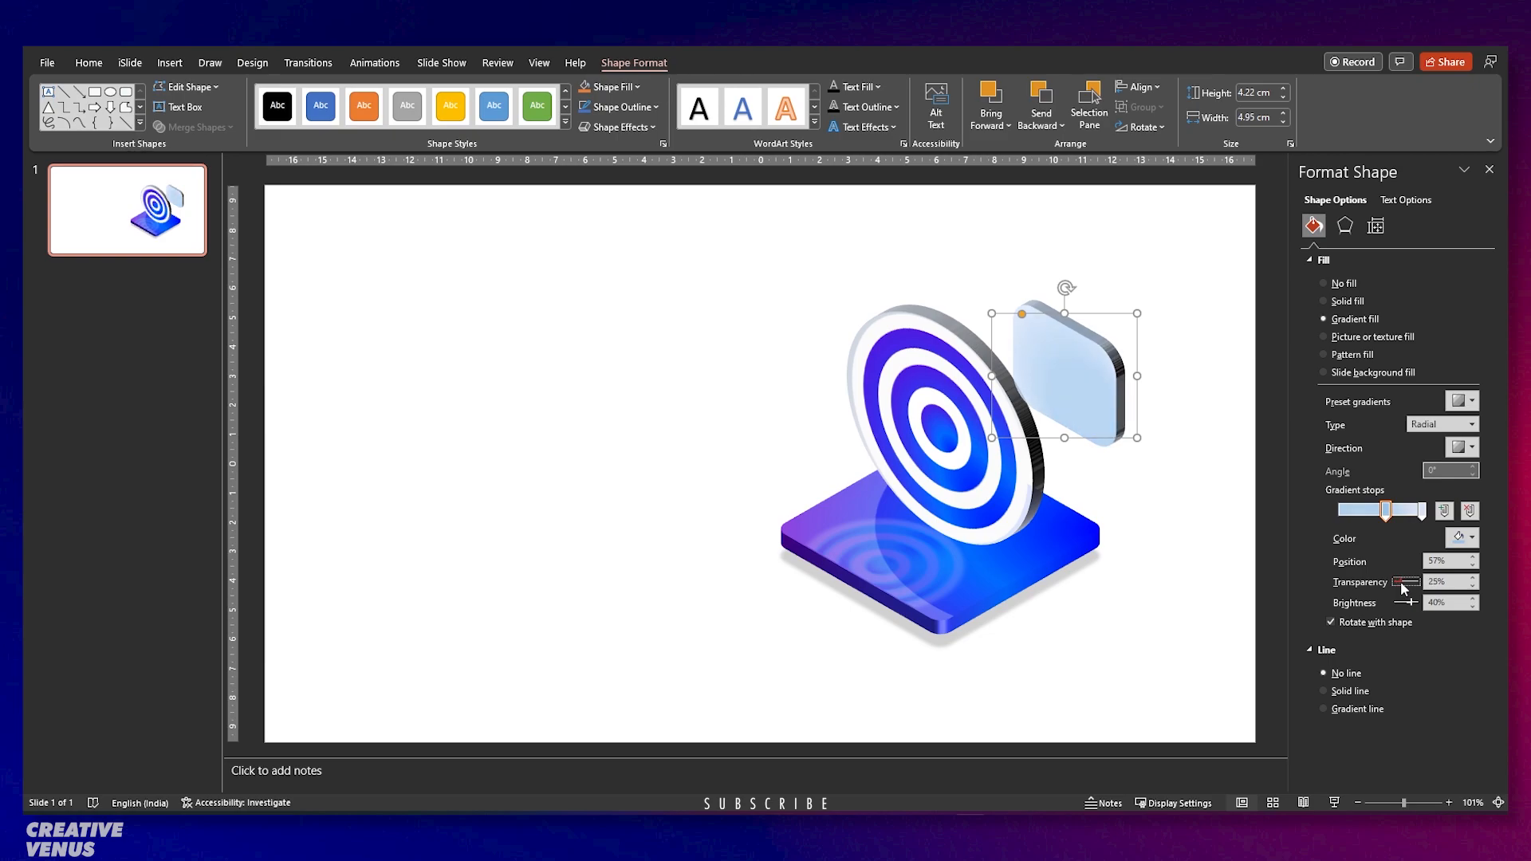
Try a cool 3-D lighting preset on the panel, undo it, and look through the material and lighting options.
click(1344, 226)
click(1365, 587)
click(1485, 411)
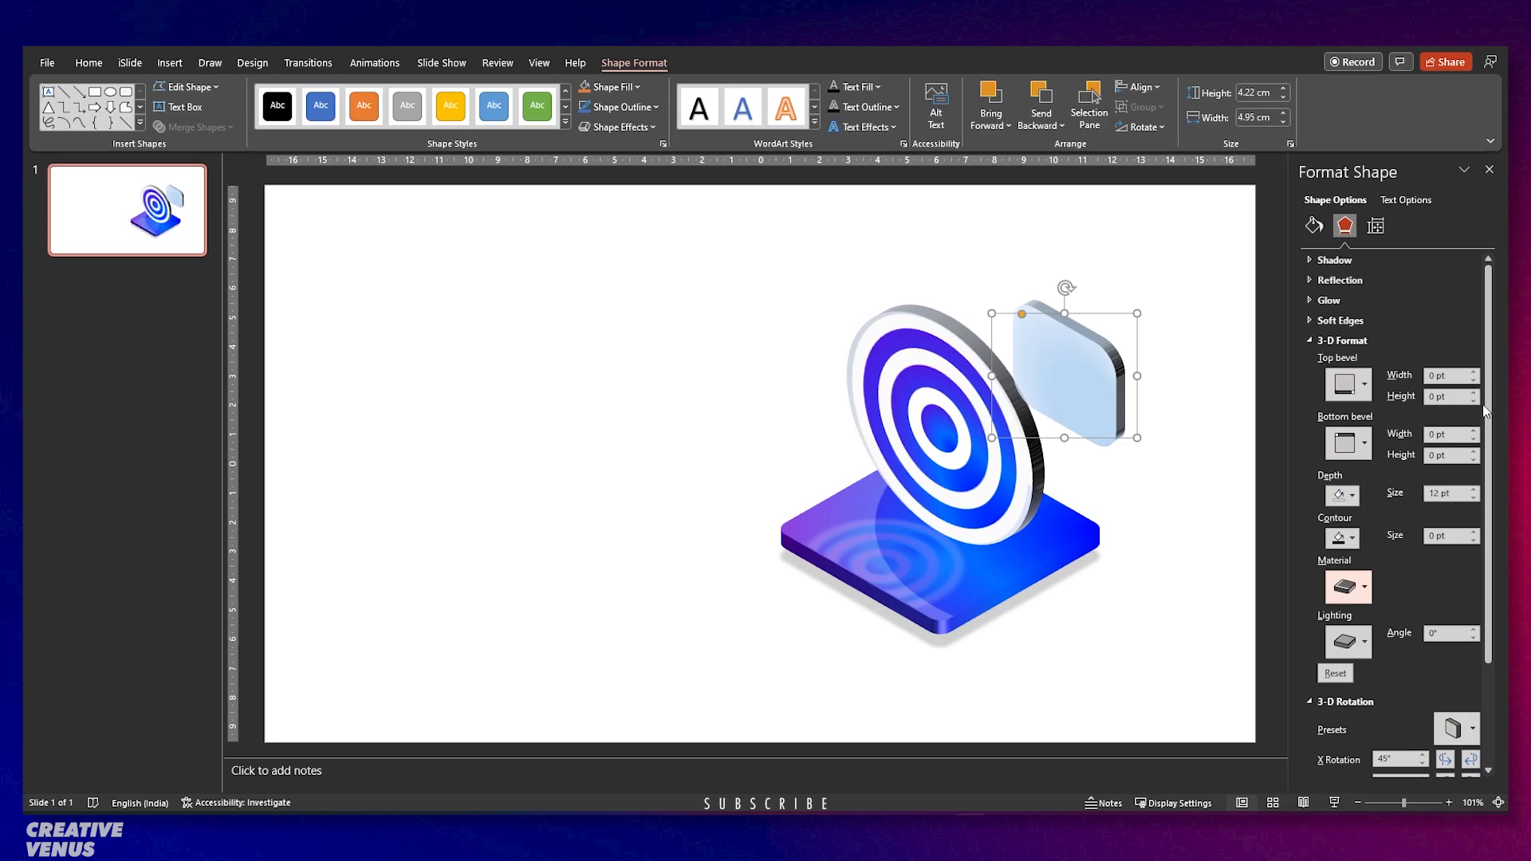
click(1353, 642)
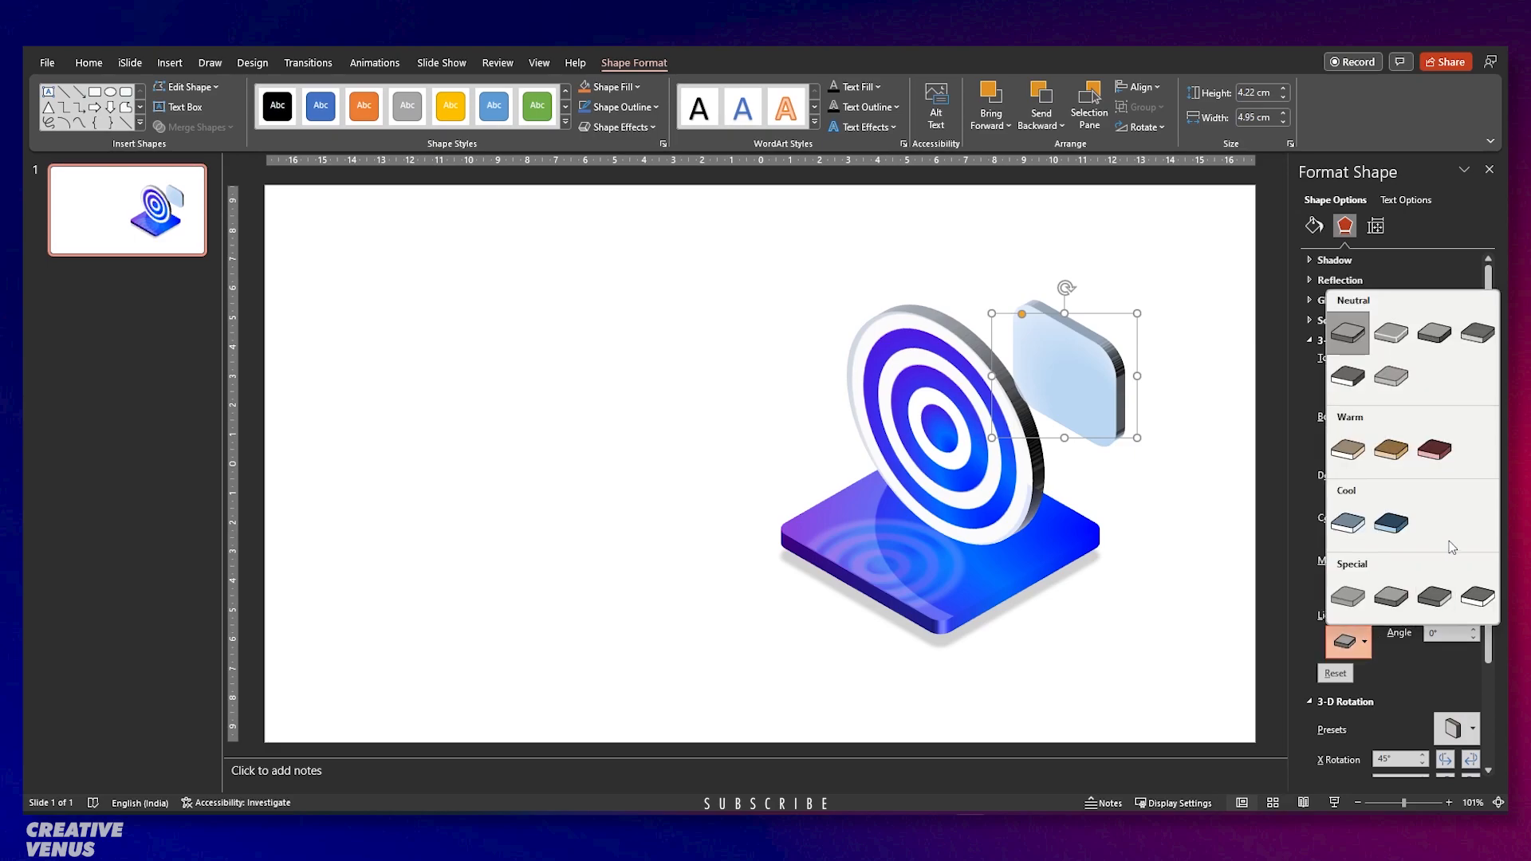
click(1392, 528)
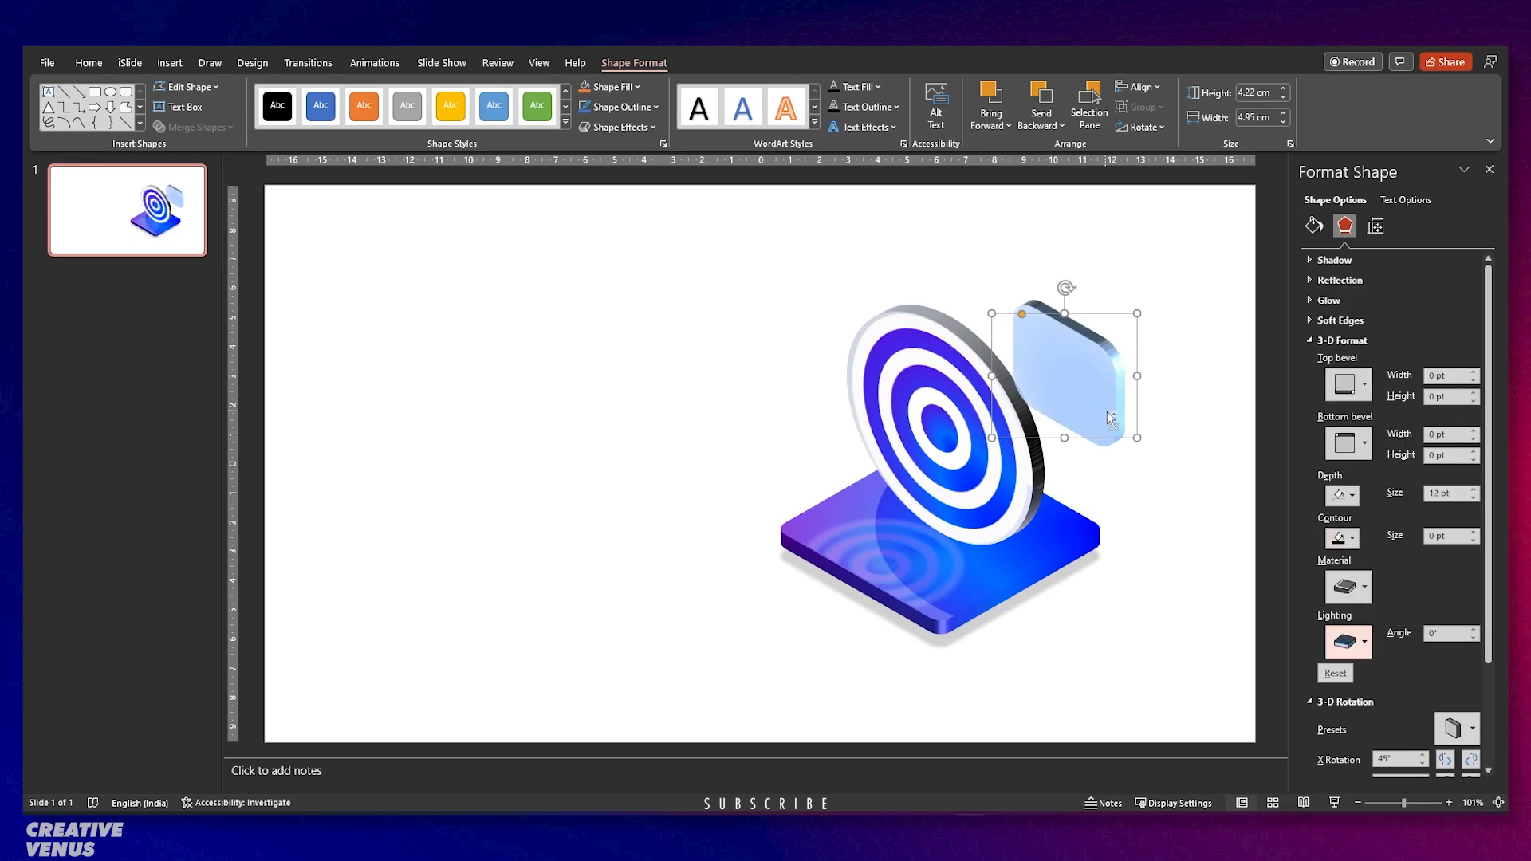
key(ctrl+z)
click(1347, 587)
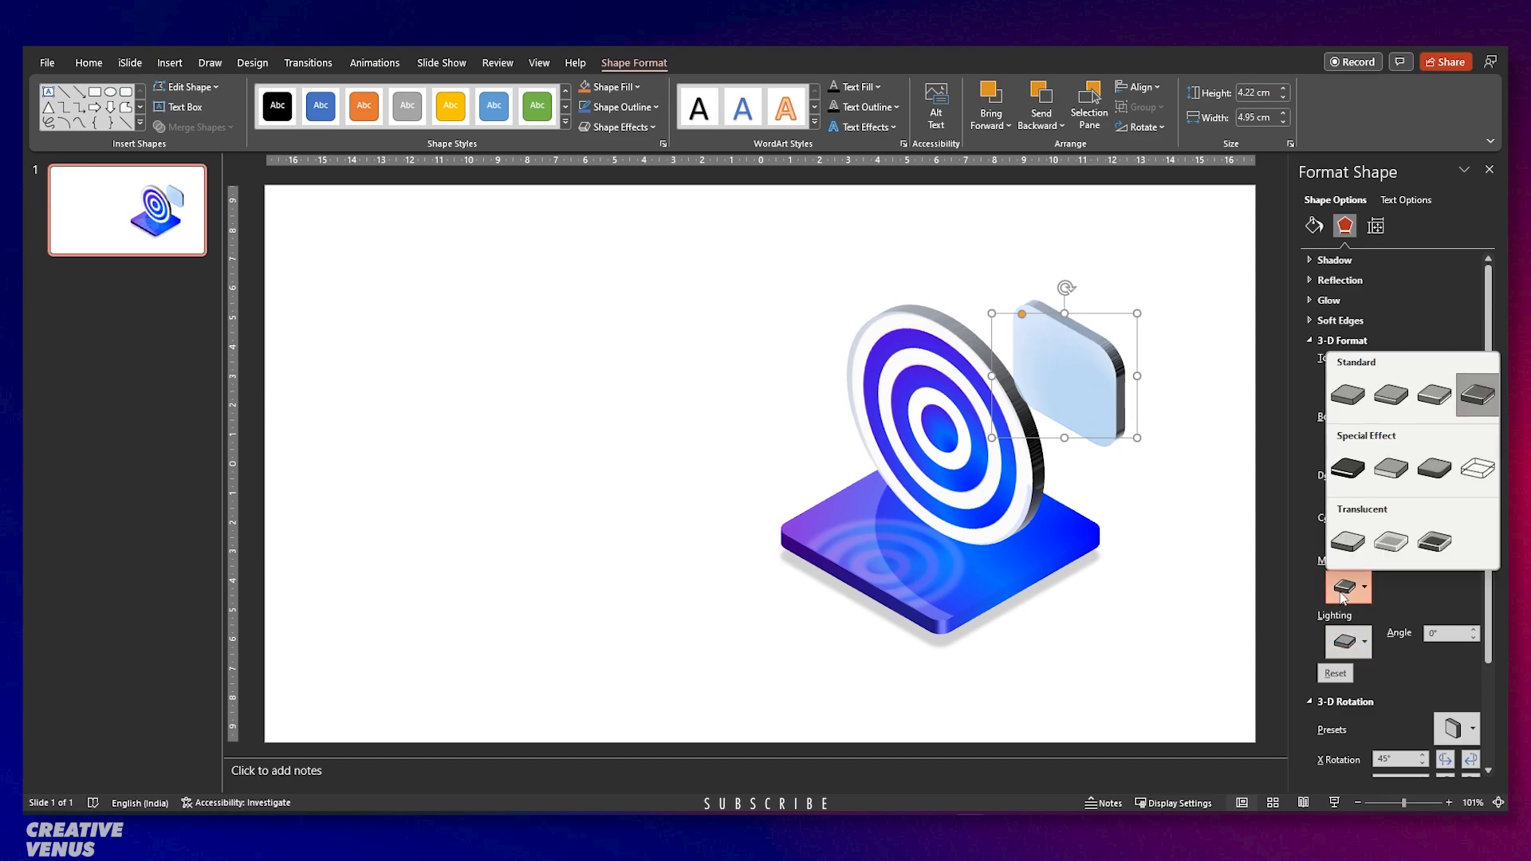
click(1353, 496)
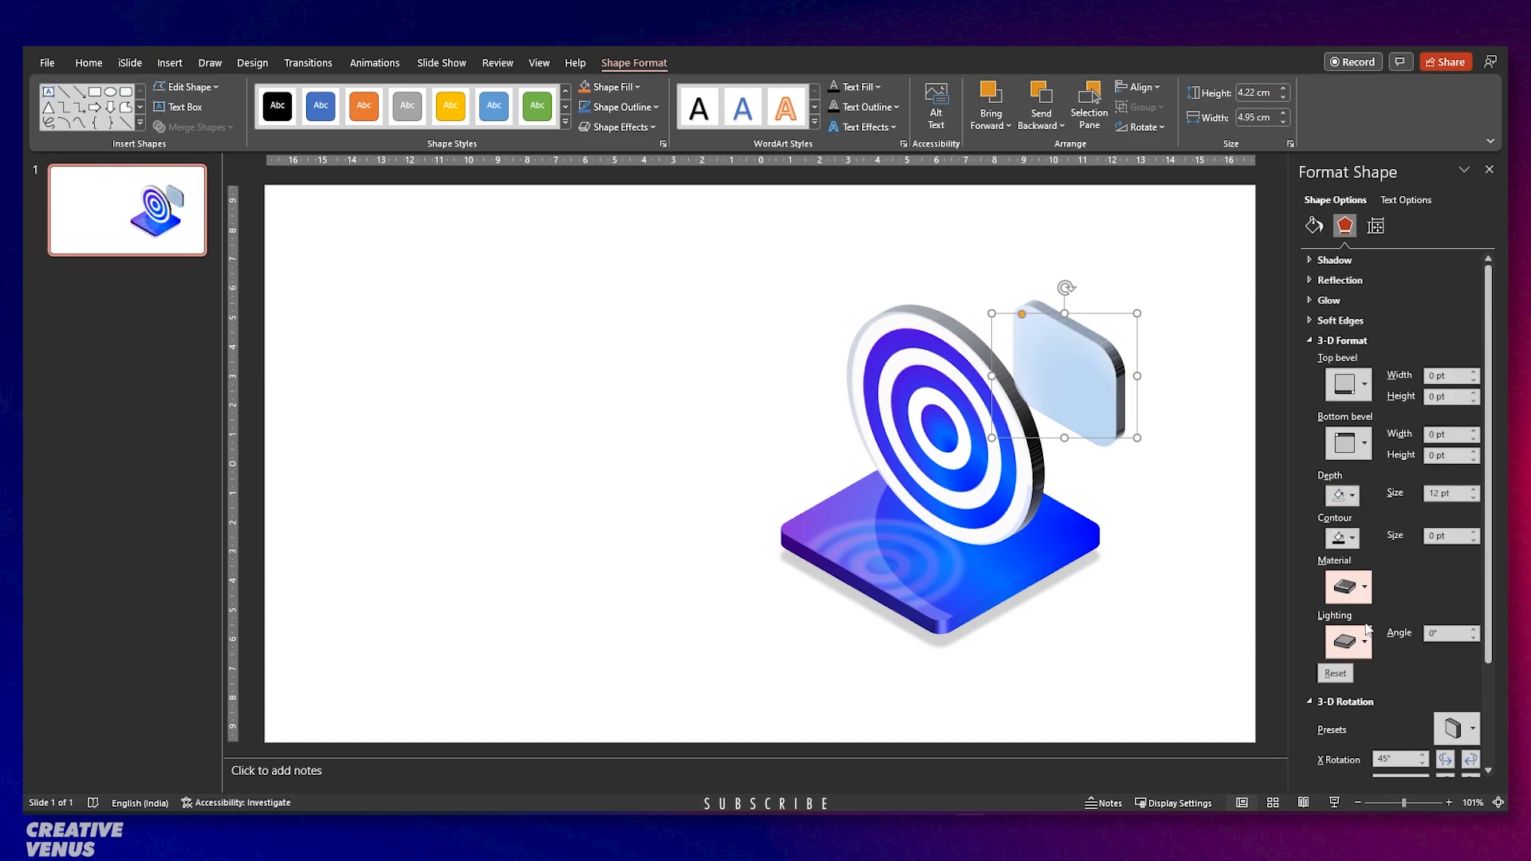
click(1348, 587)
click(1358, 640)
click(1358, 640)
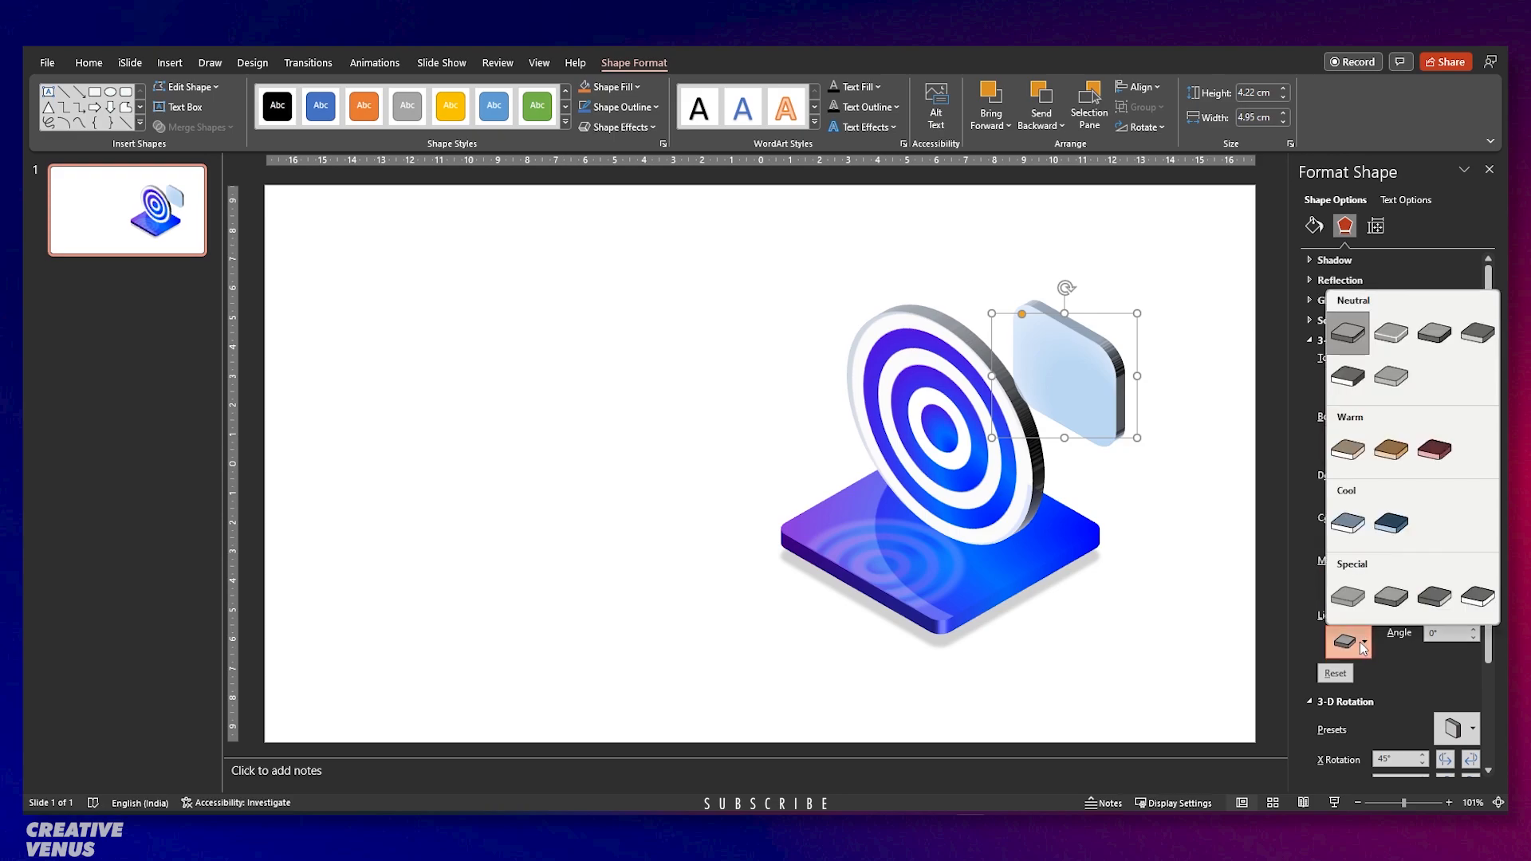
click(1459, 606)
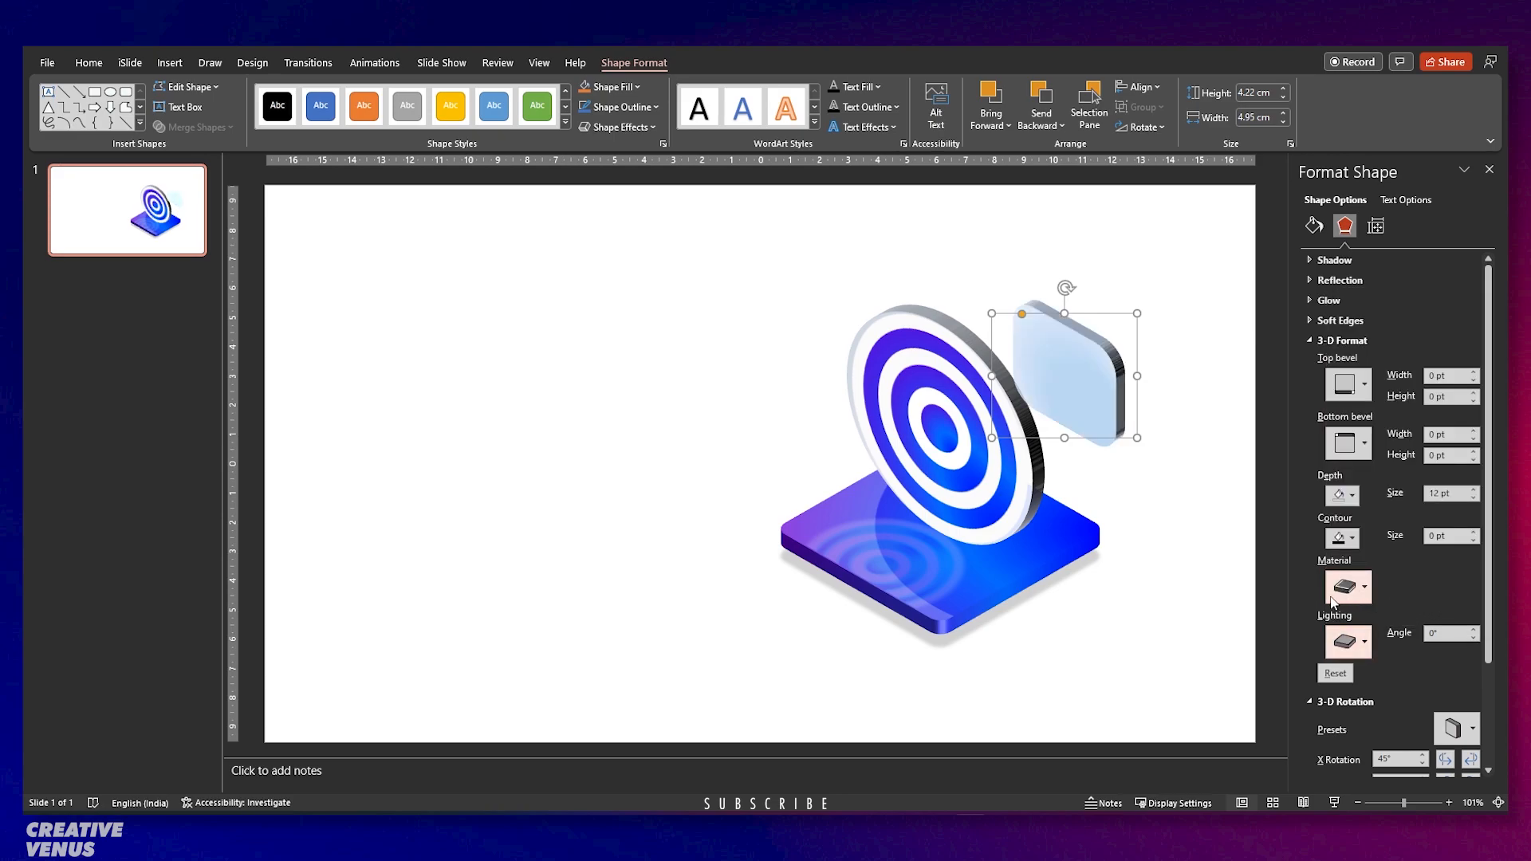
Give the panel a solid white fill and move it slightly away from the target disc.
click(1313, 226)
click(1347, 300)
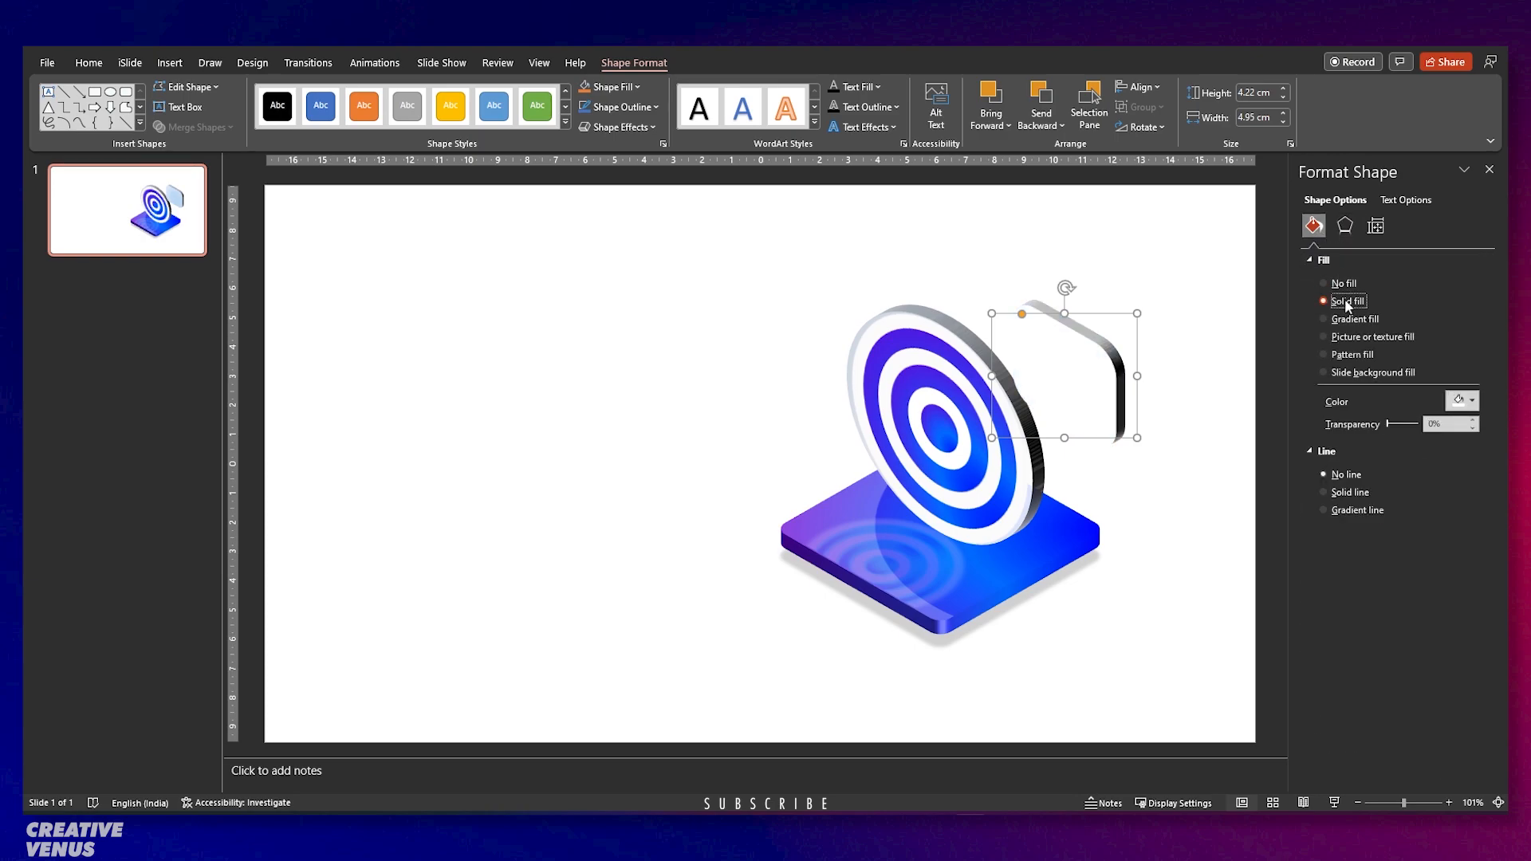
mouse_move(1105, 375)
mouse_down()
mouse_move(1101, 450)
mouse_move(974, 513)
mouse_move(906, 495)
mouse_move(1132, 381)
mouse_up()
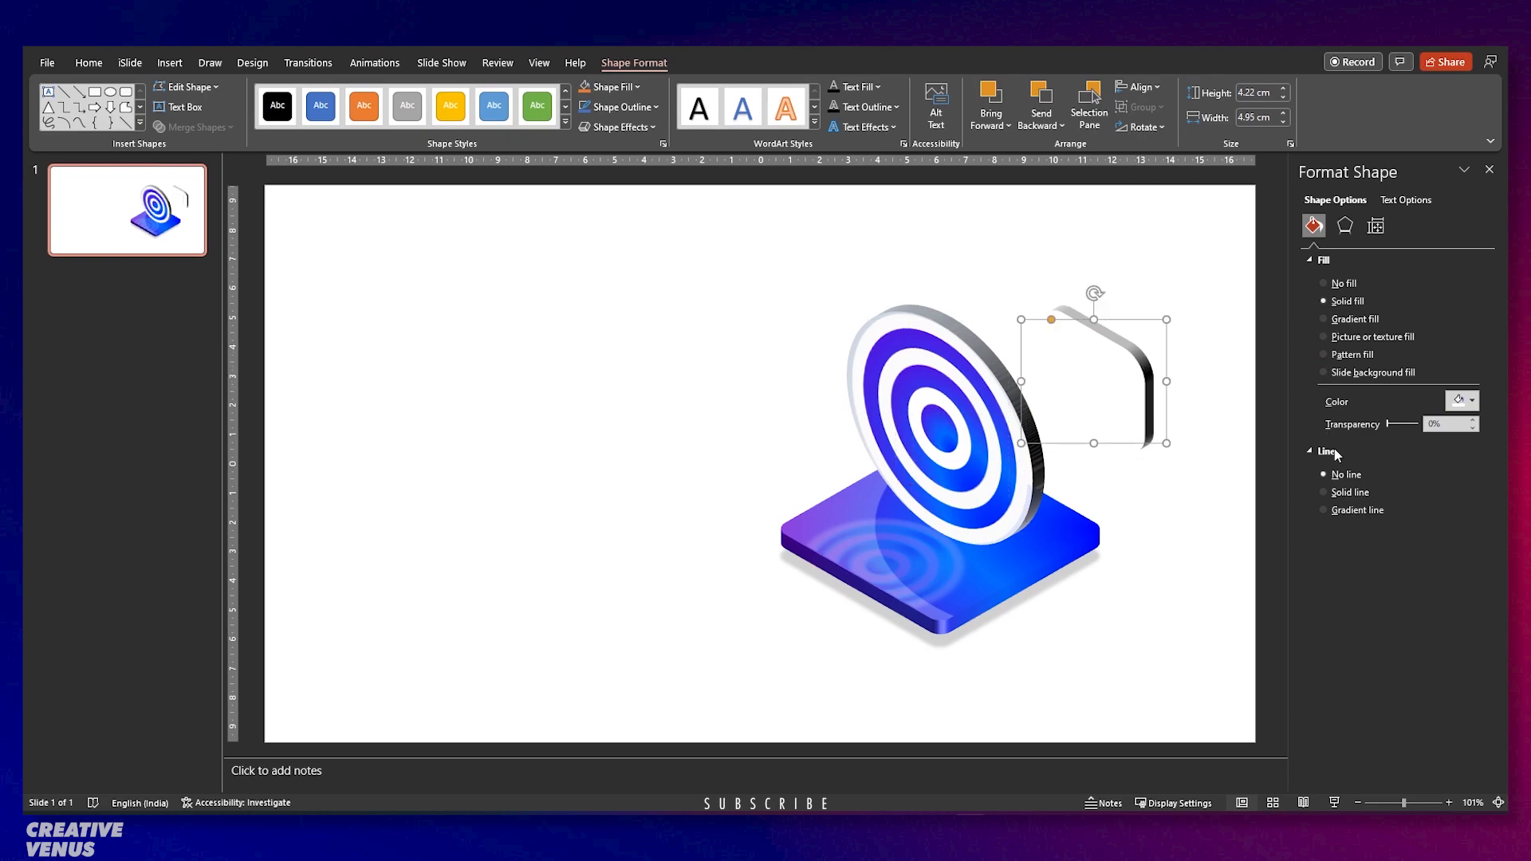
Give the panel a gradient outline running from bright blue at the first stop to deep blue at the last, removing the middle stops.
click(1342, 497)
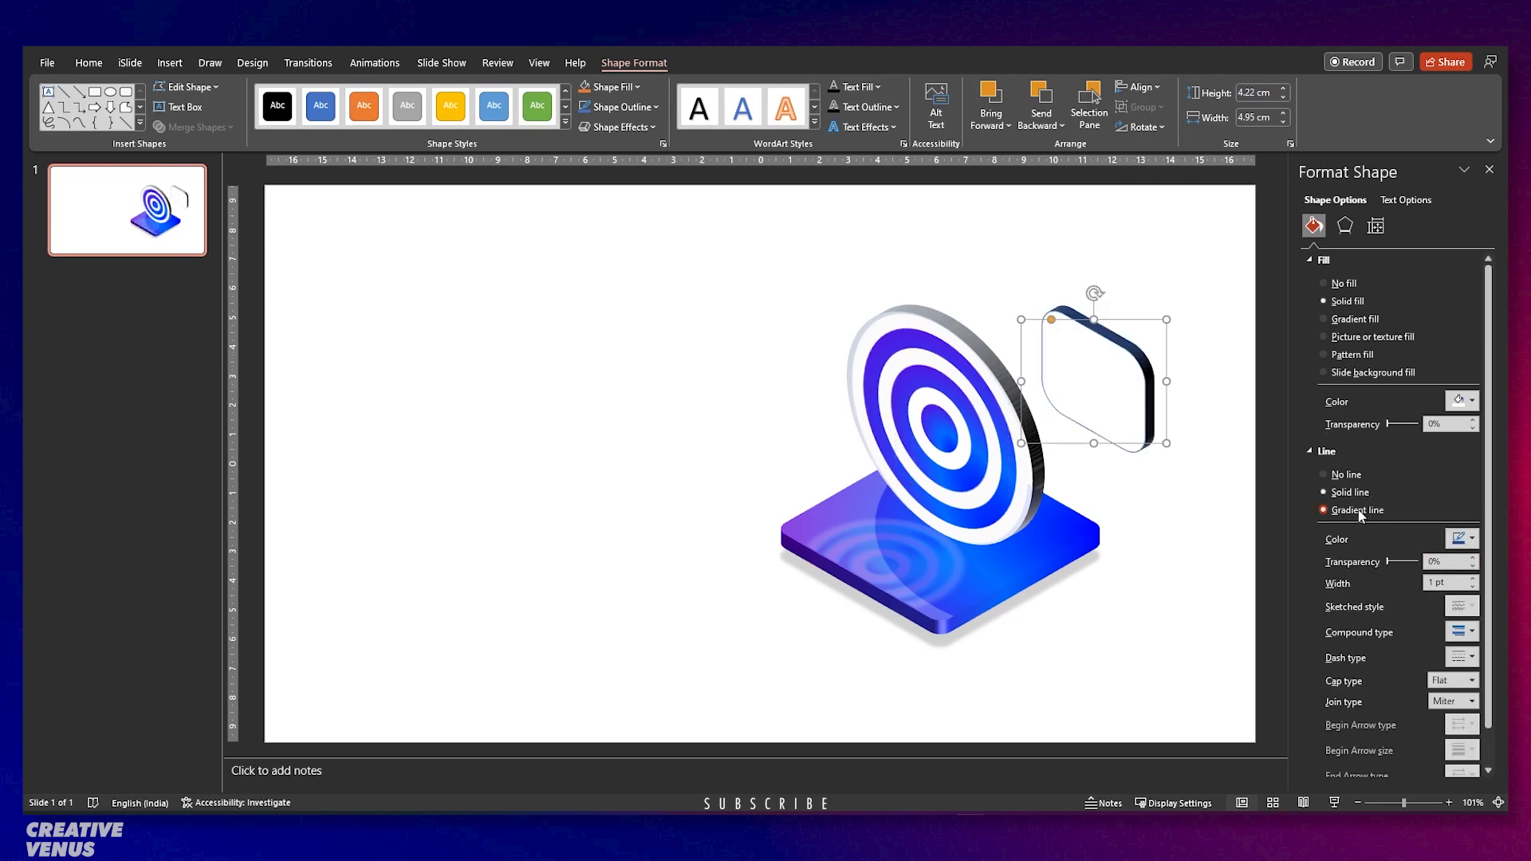
click(1360, 510)
click(1465, 676)
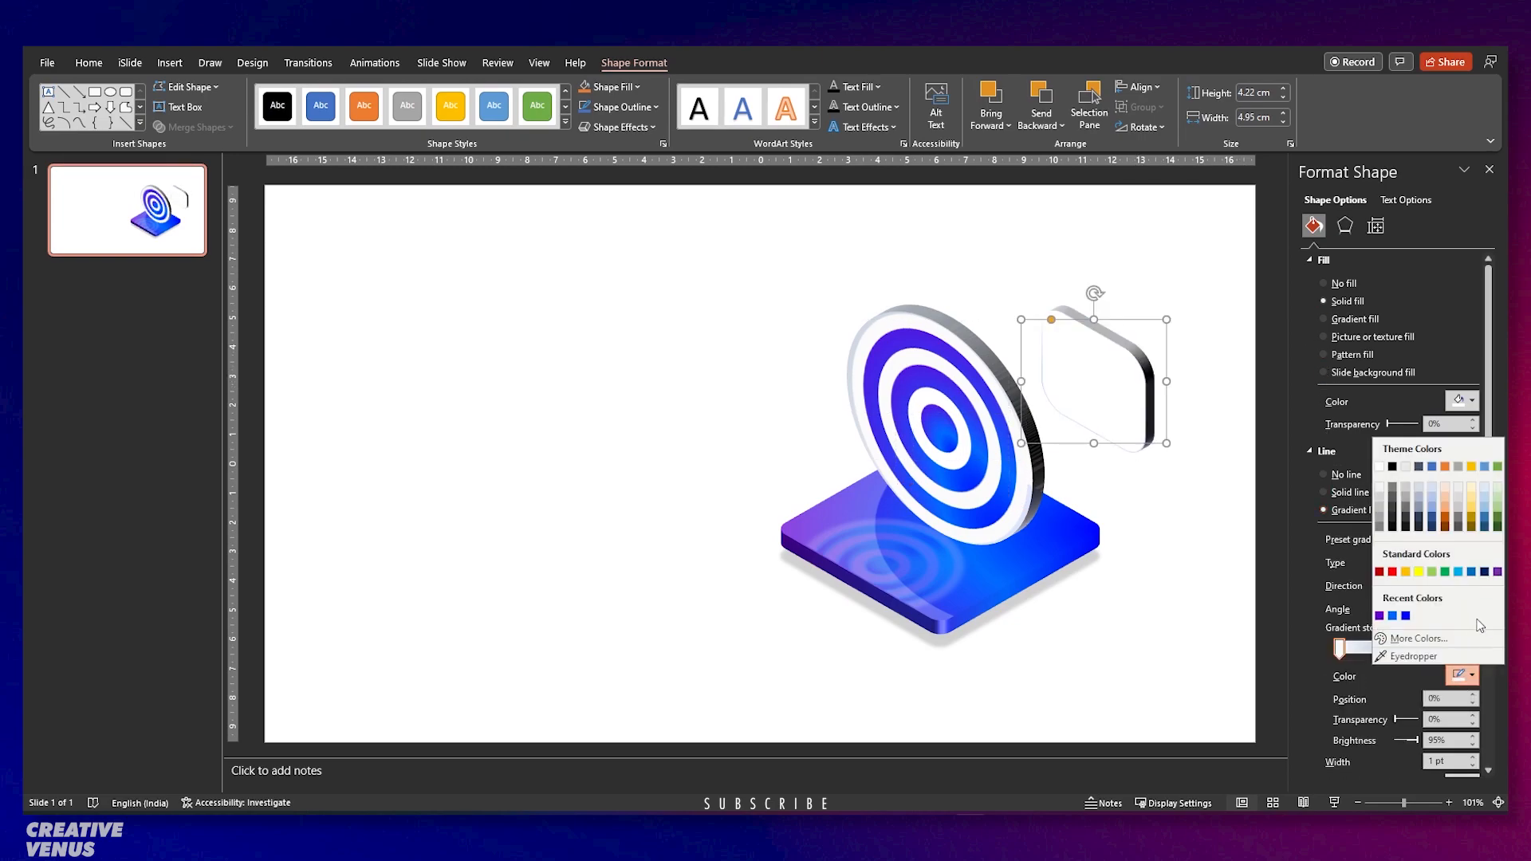
click(1392, 616)
click(1421, 648)
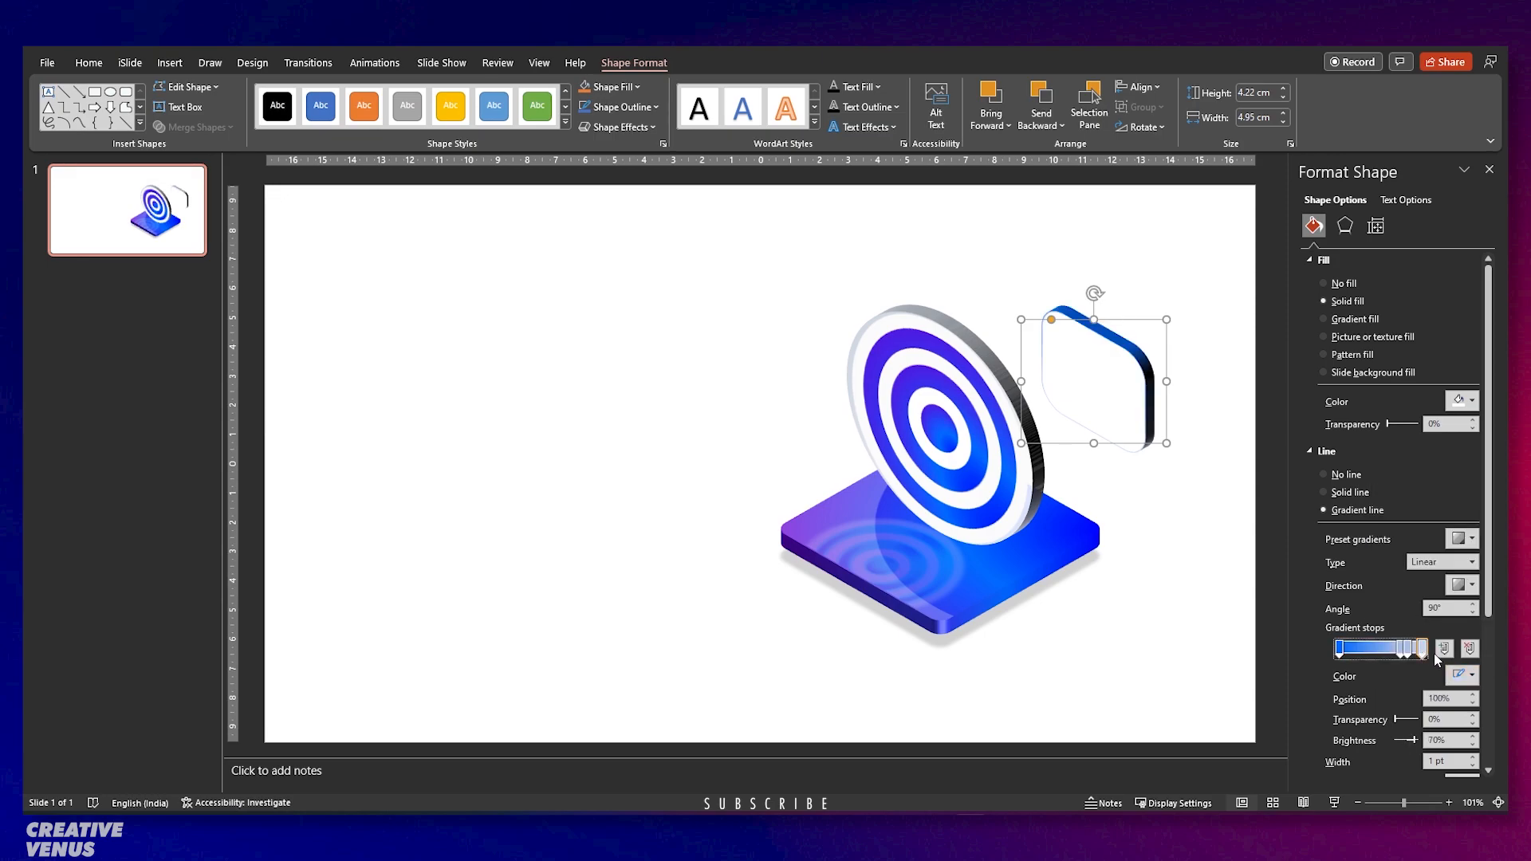
click(1465, 675)
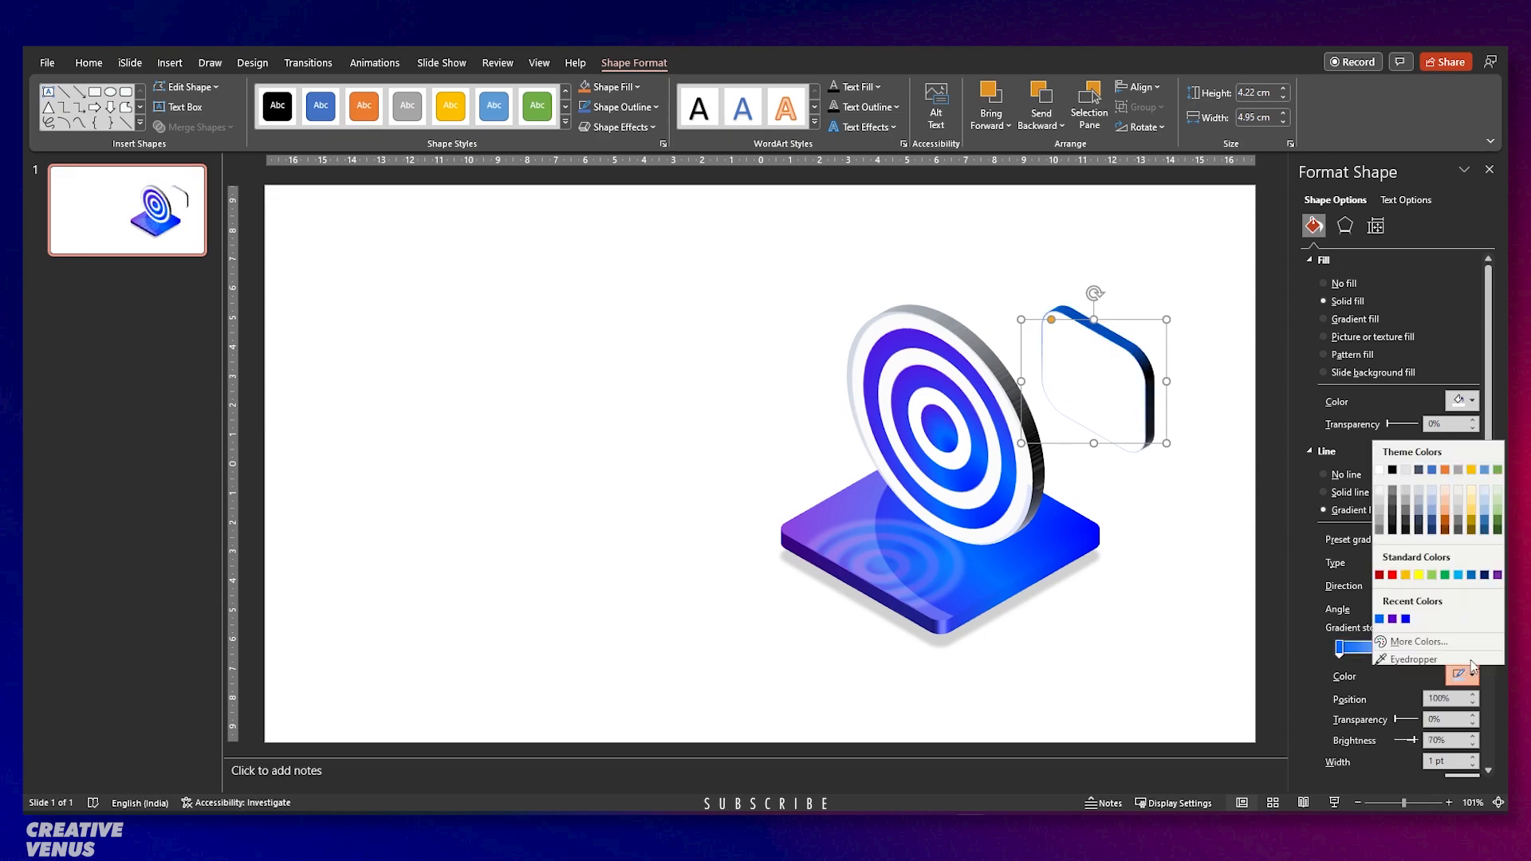
click(1406, 616)
click(1403, 652)
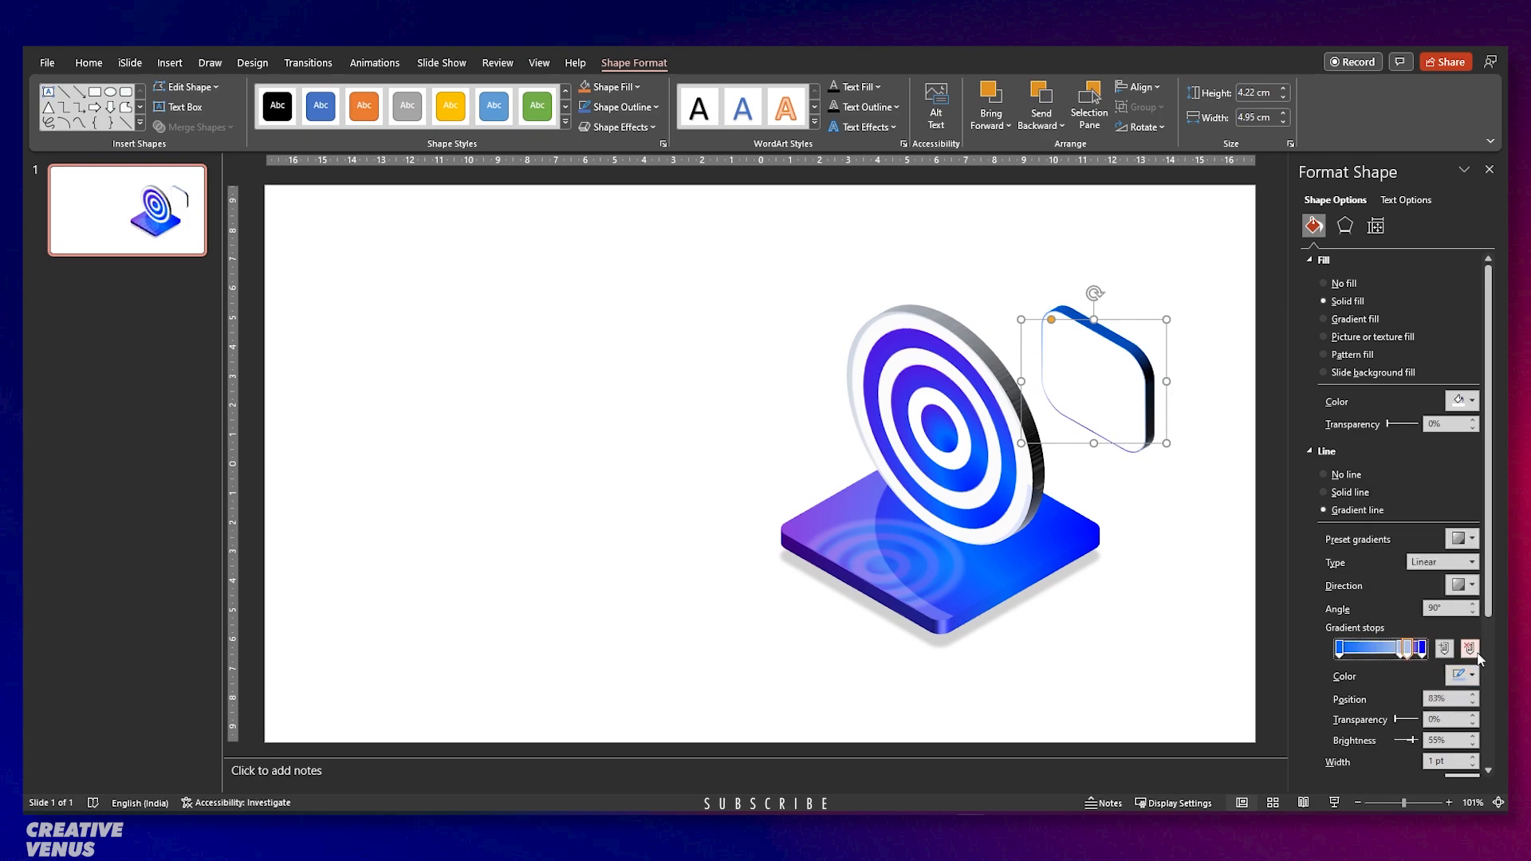
click(1466, 650)
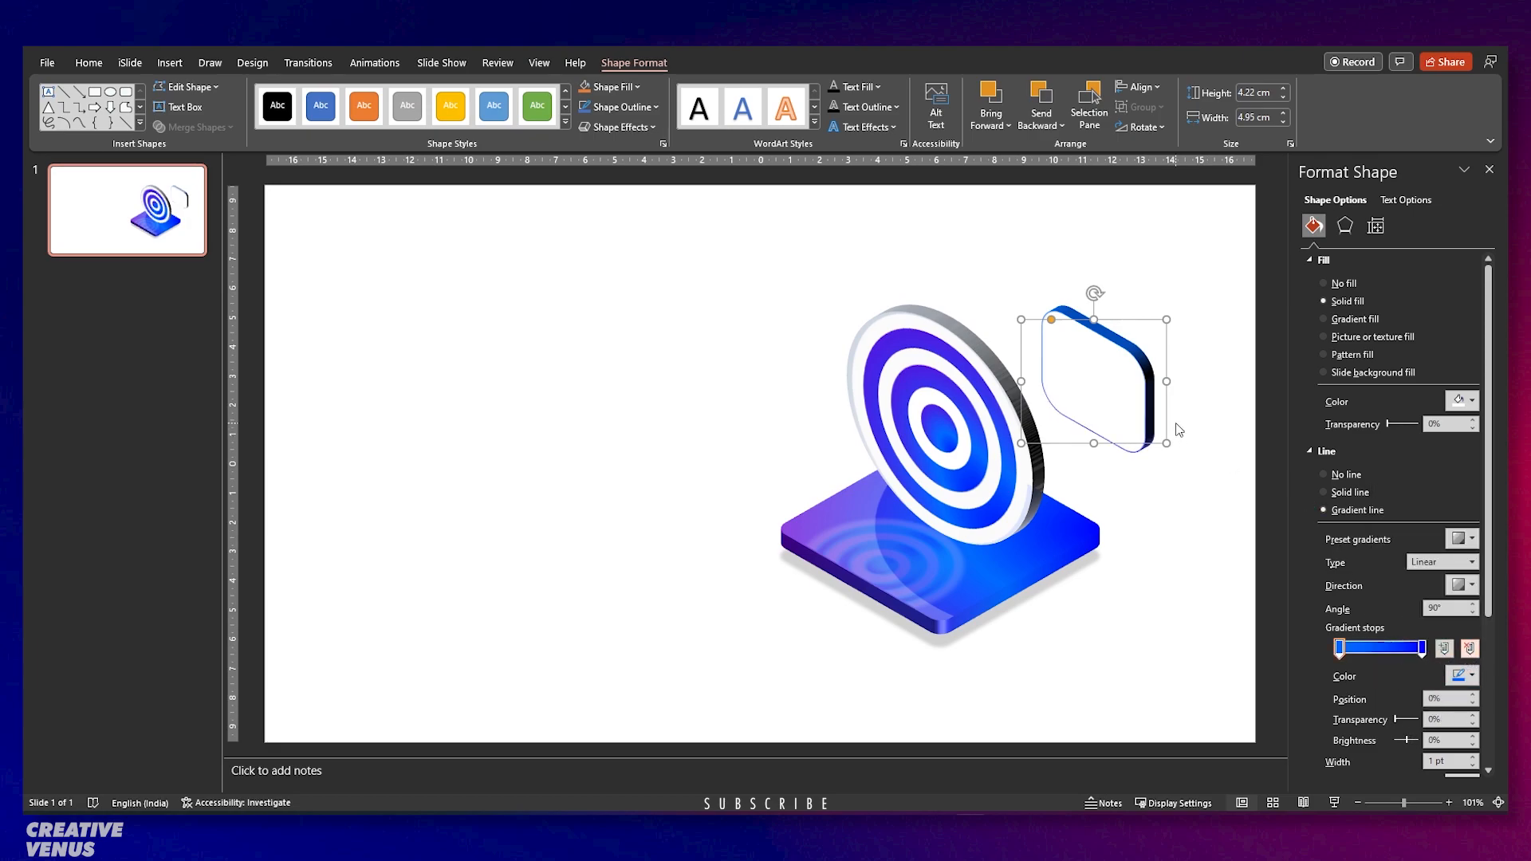
Set the panel's solid fill transparency to 9% and move the panel so it overlaps the target disc's right edge.
click(1339, 303)
mouse_move(1388, 423)
mouse_down()
mouse_move(1417, 424)
mouse_move(1401, 427)
mouse_up()
drag(1121, 403, 1043, 427)
drag(1401, 428, 1391, 430)
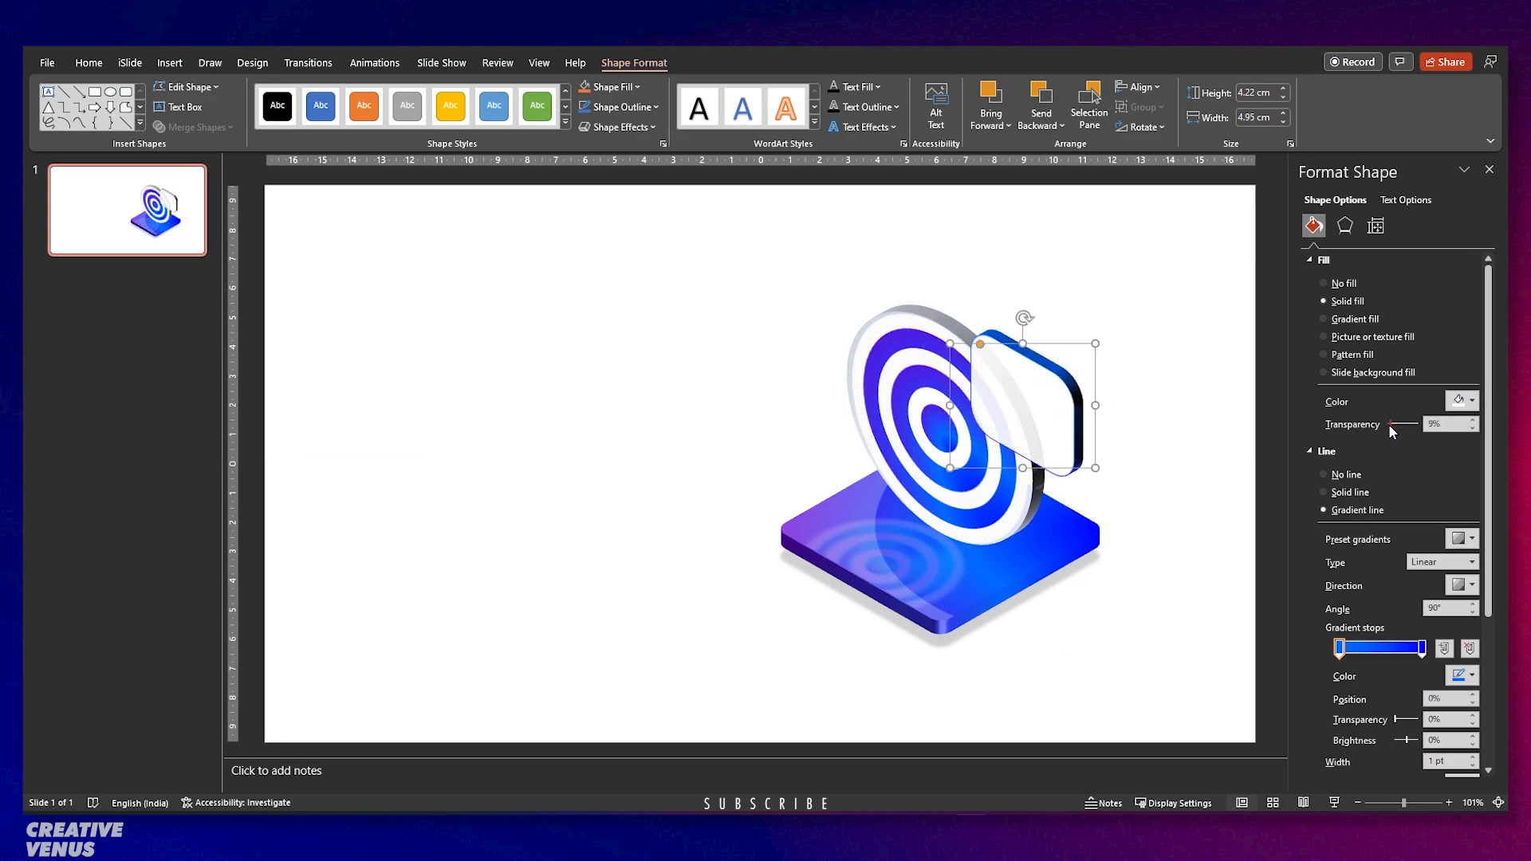
Look through the panel's 3-D material options and shrink the panel to about 3.08 cm high by 3.61 cm wide.
click(1344, 227)
click(1360, 590)
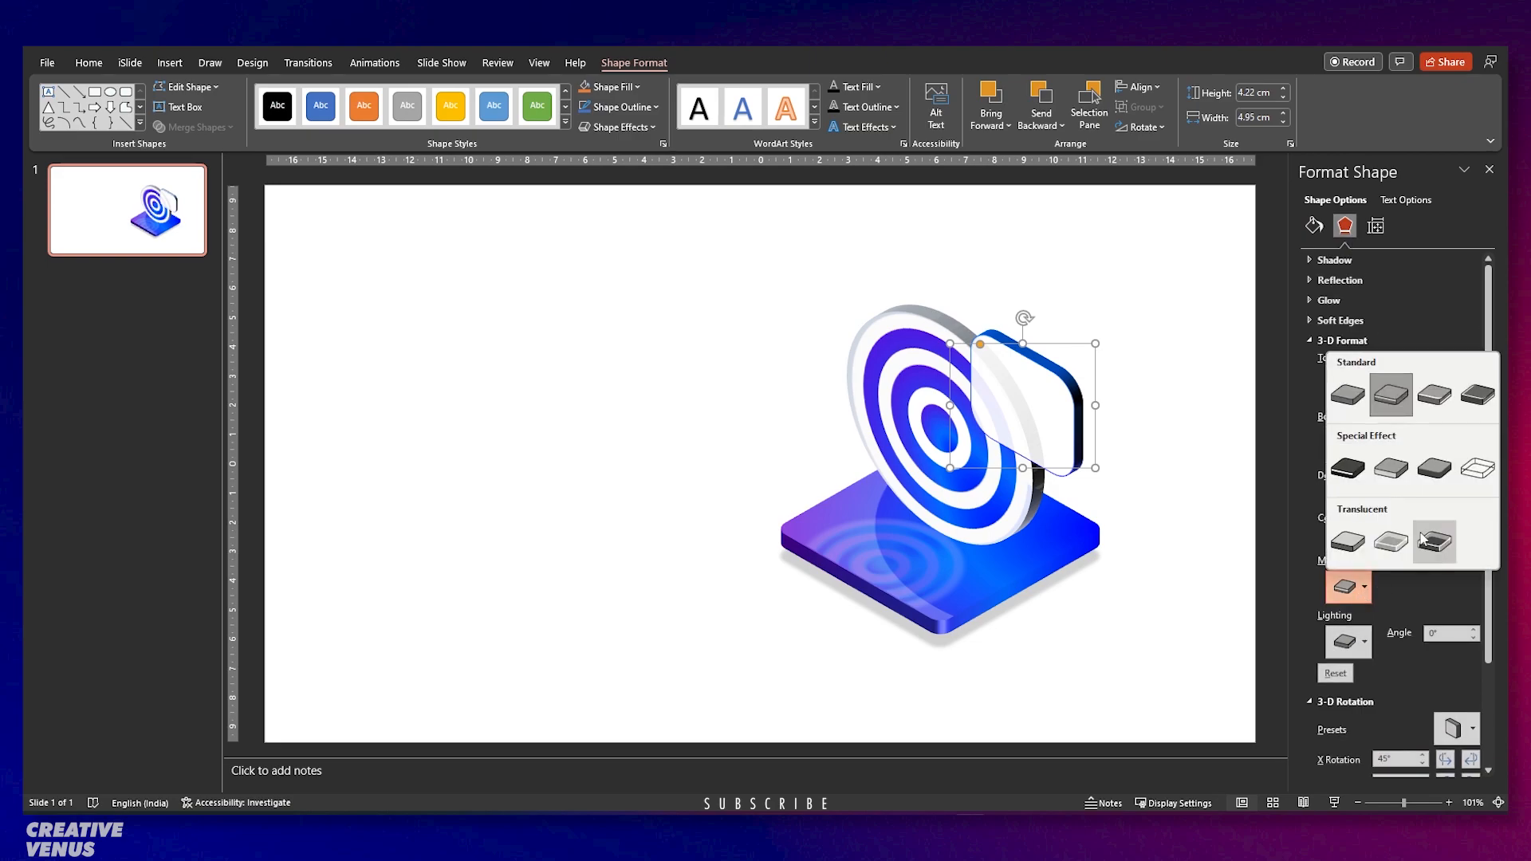
click(1473, 405)
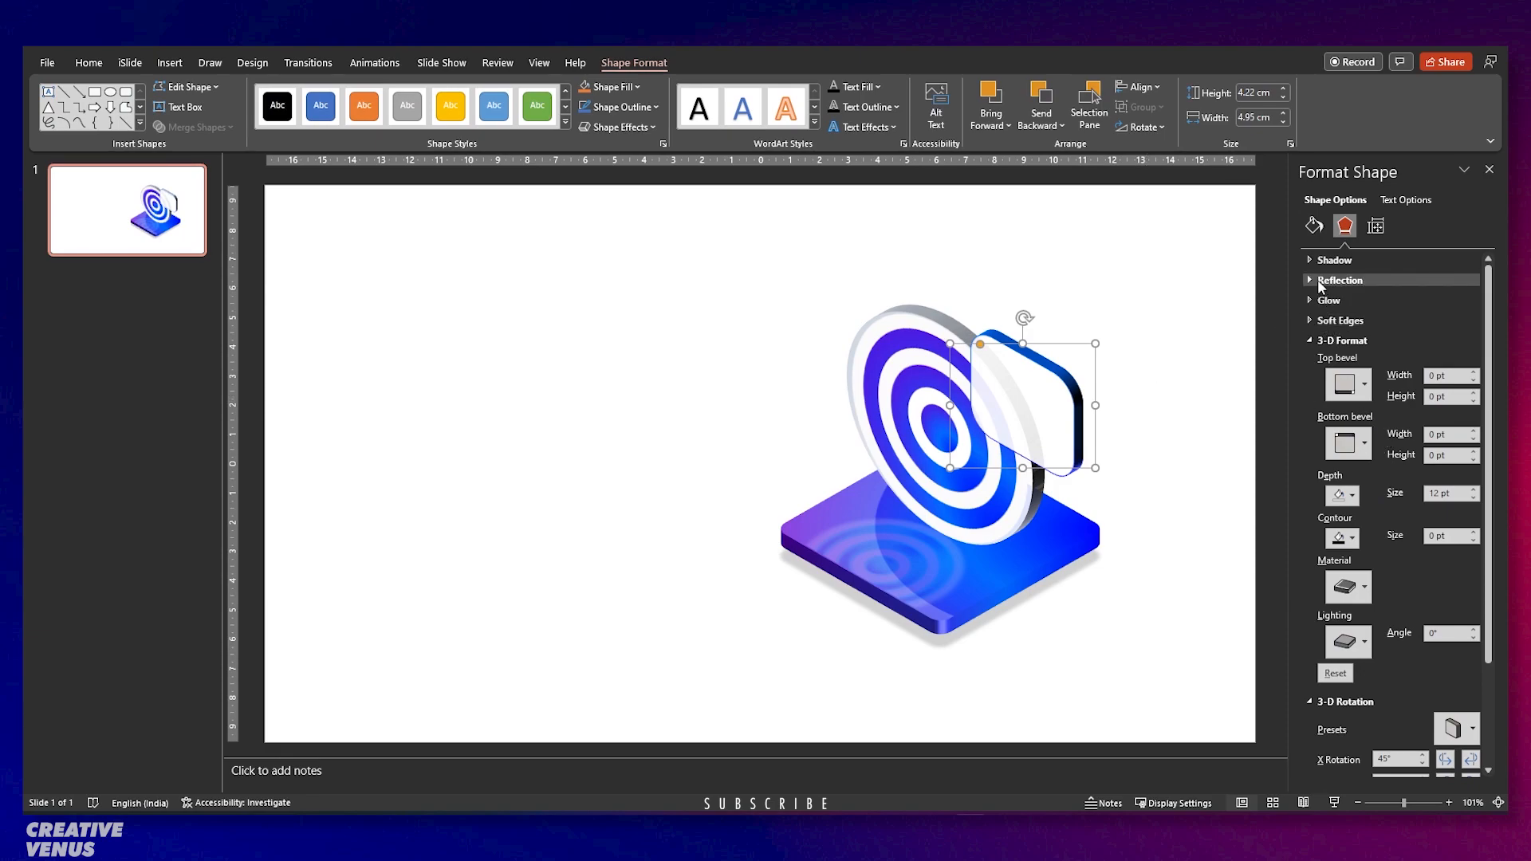
drag(1091, 348, 1049, 394)
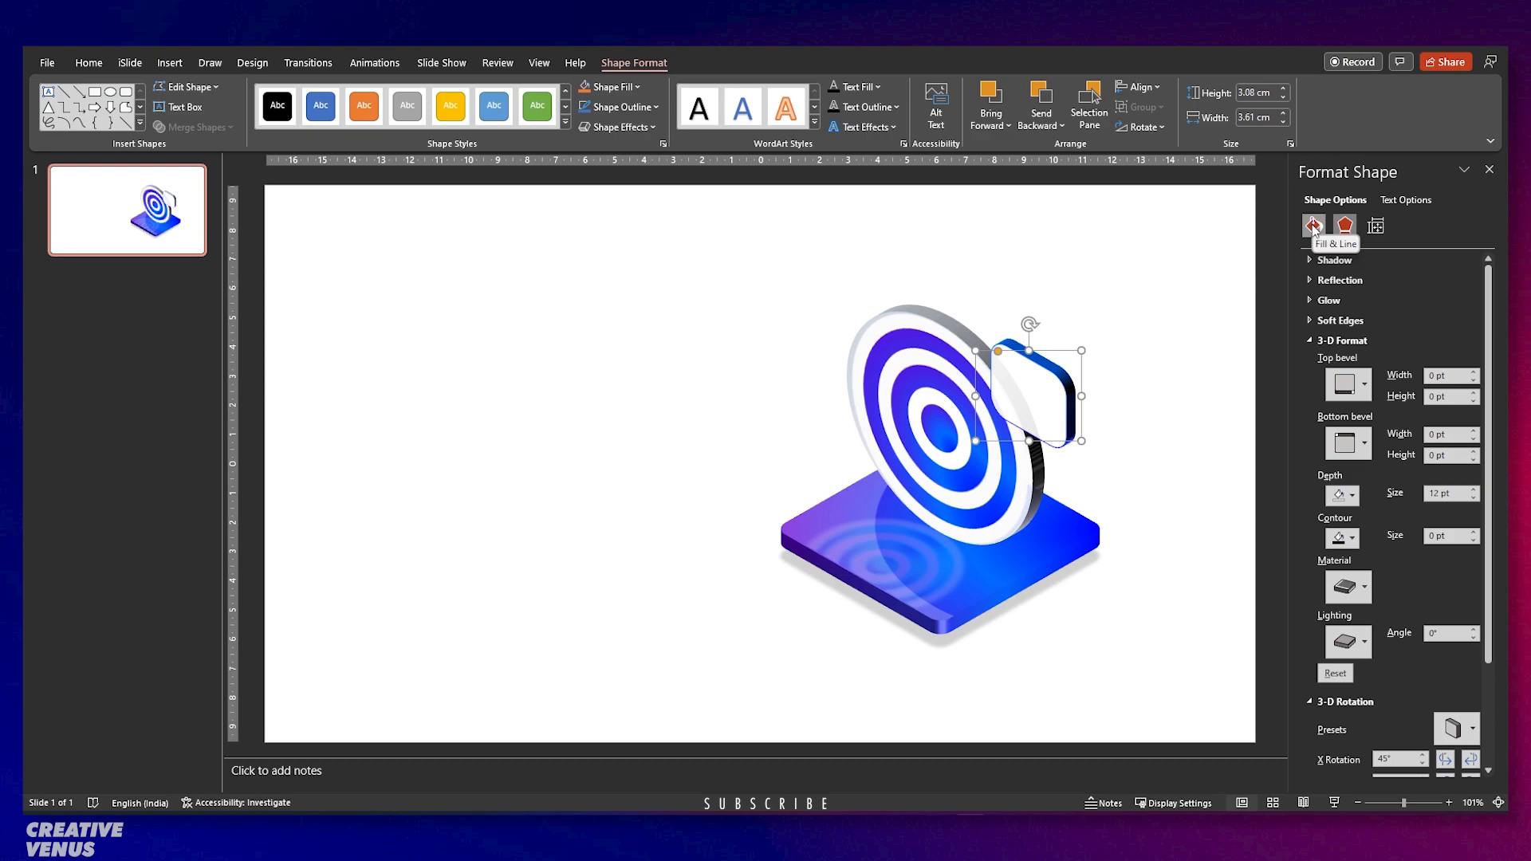
click(1169, 404)
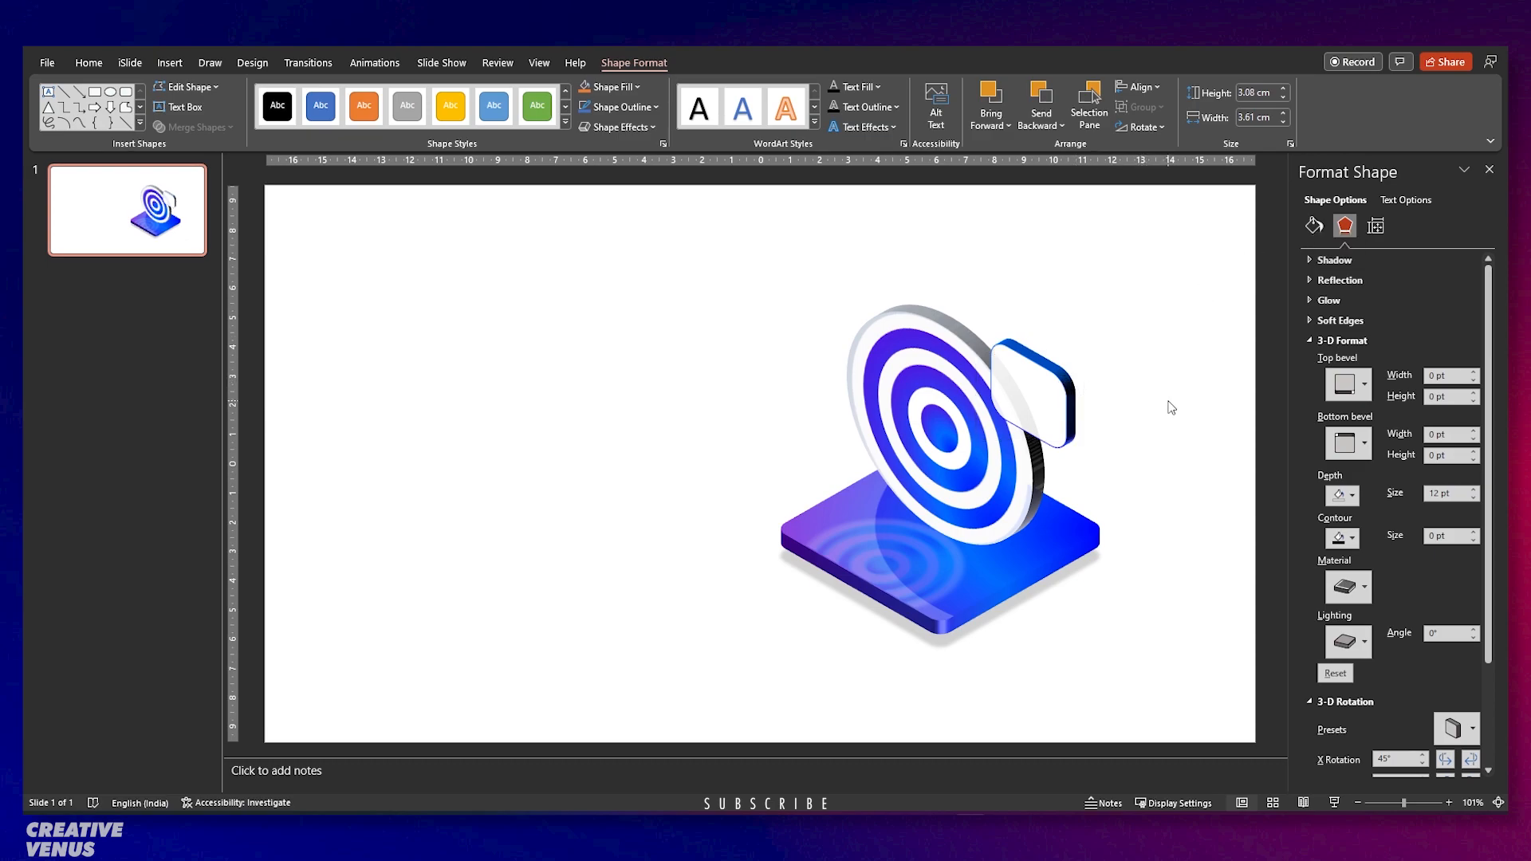
Search the stock icons for "tick" and insert the bold check mark icon on the slide.
click(163, 64)
click(312, 120)
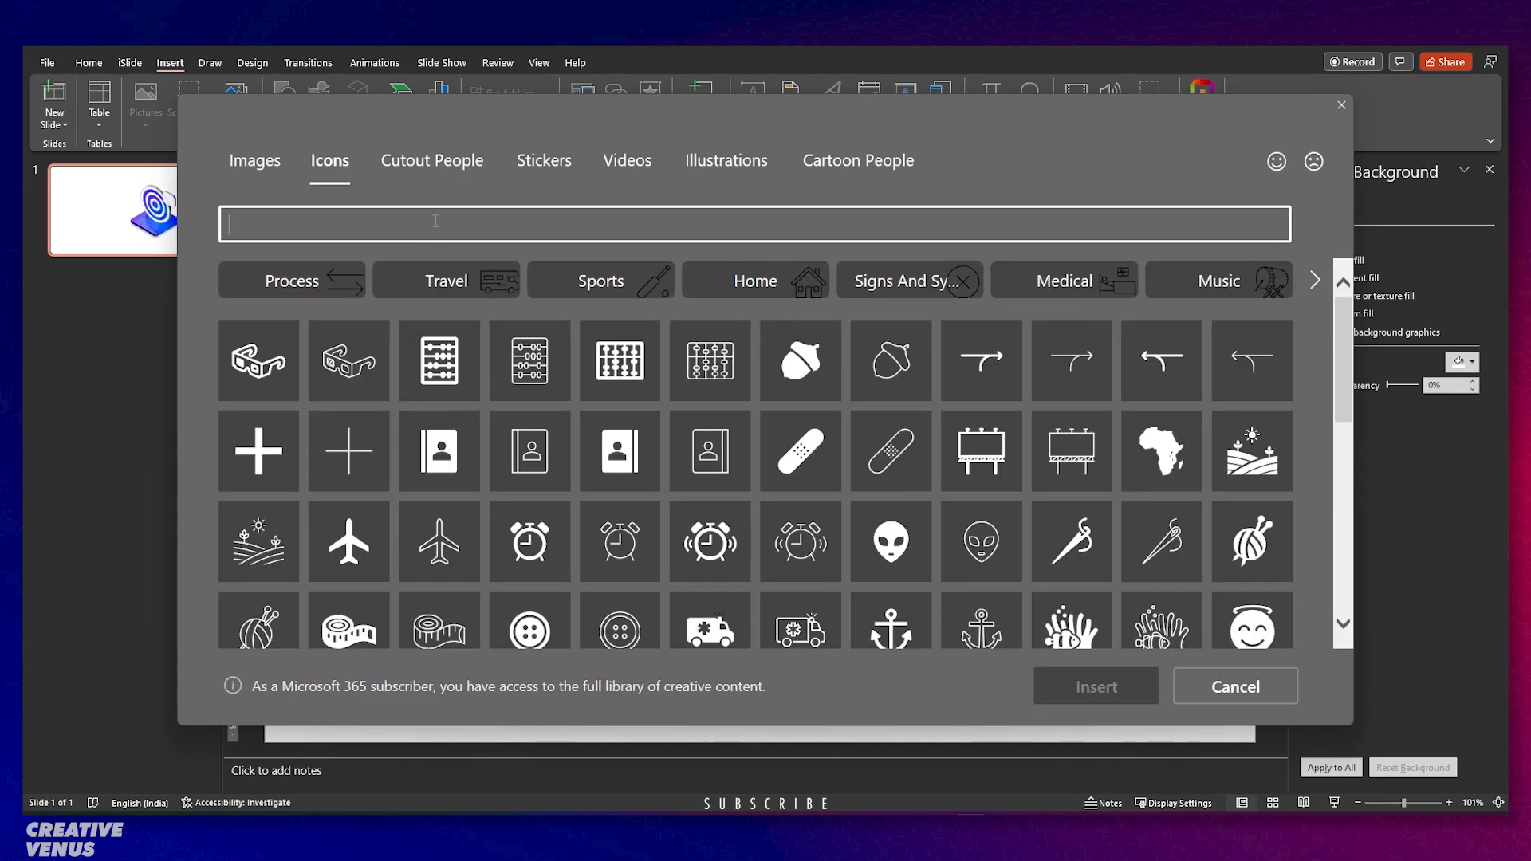
text(tick)
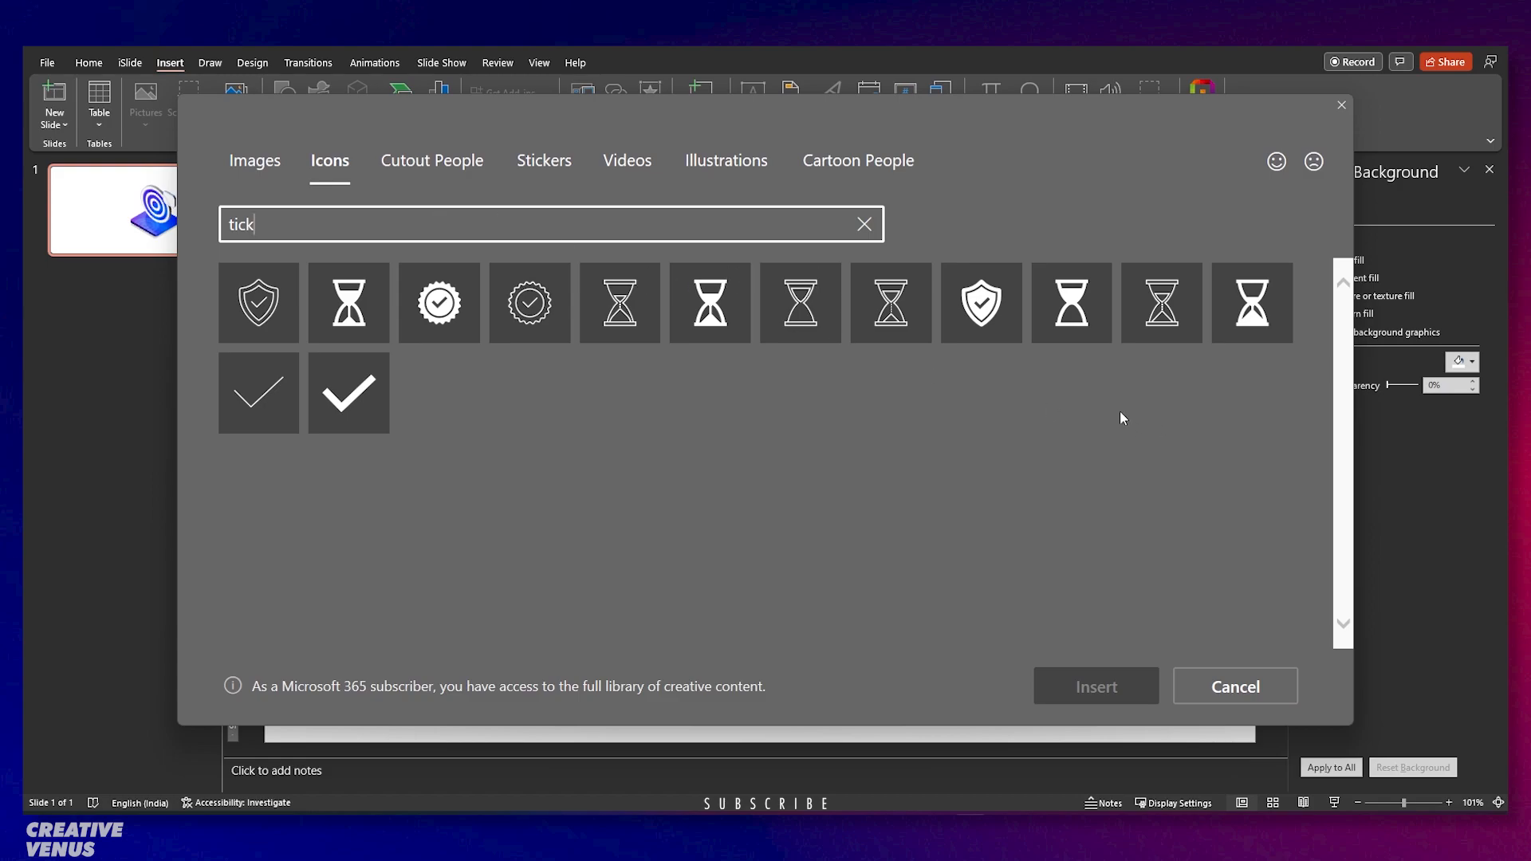
click(339, 396)
click(1052, 694)
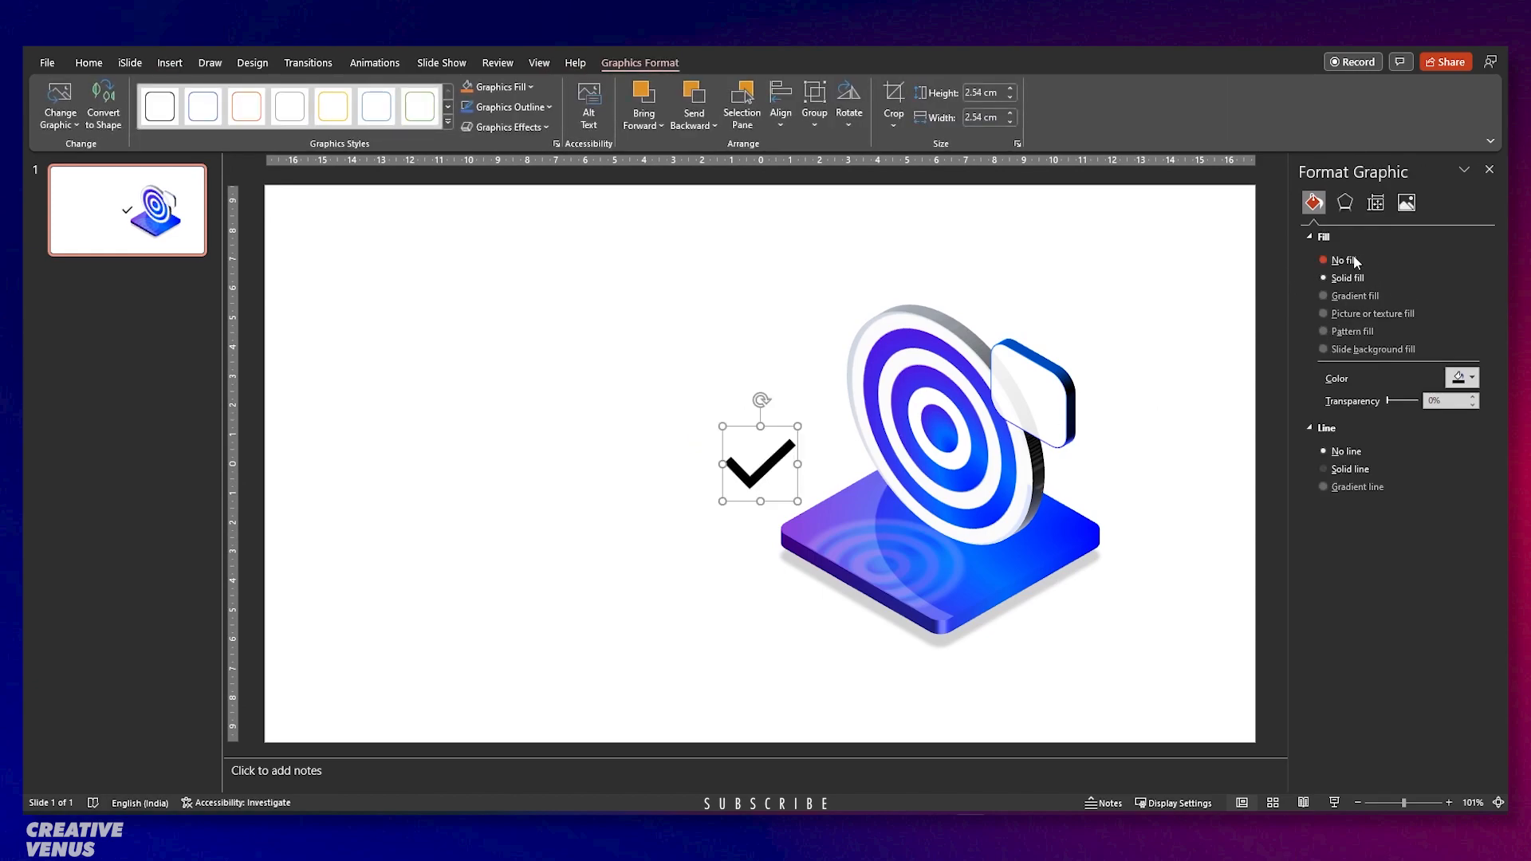
Apply the isometric 3-D rotation preset with X 45° and Y 35° to the check mark.
click(1346, 202)
scroll(1413, 488, down, 5)
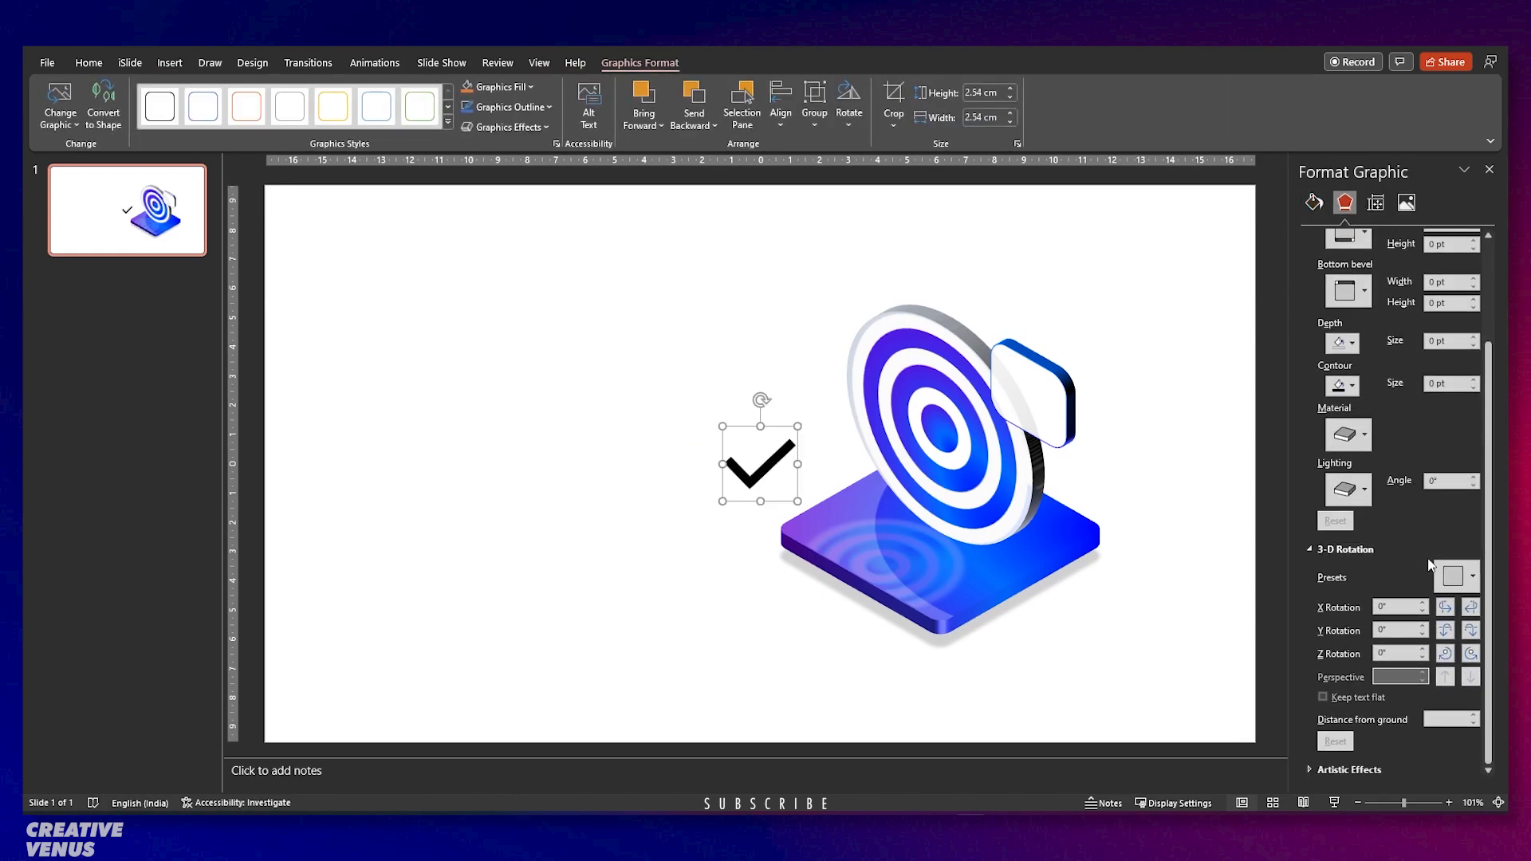
click(1456, 576)
click(1353, 211)
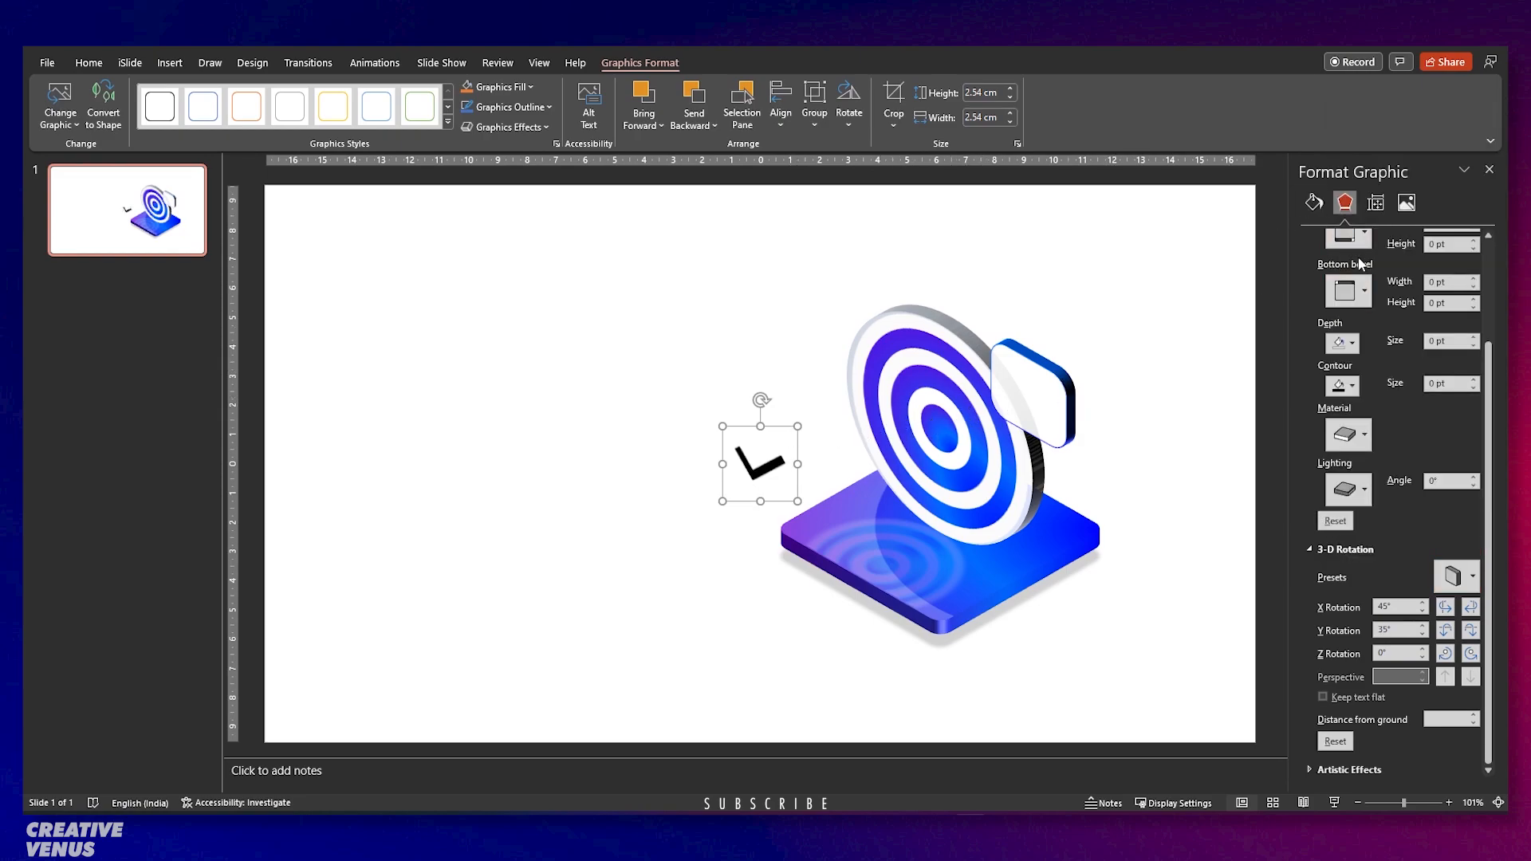
Fill the check mark with standard green and place it on the face of the white panel.
click(1312, 202)
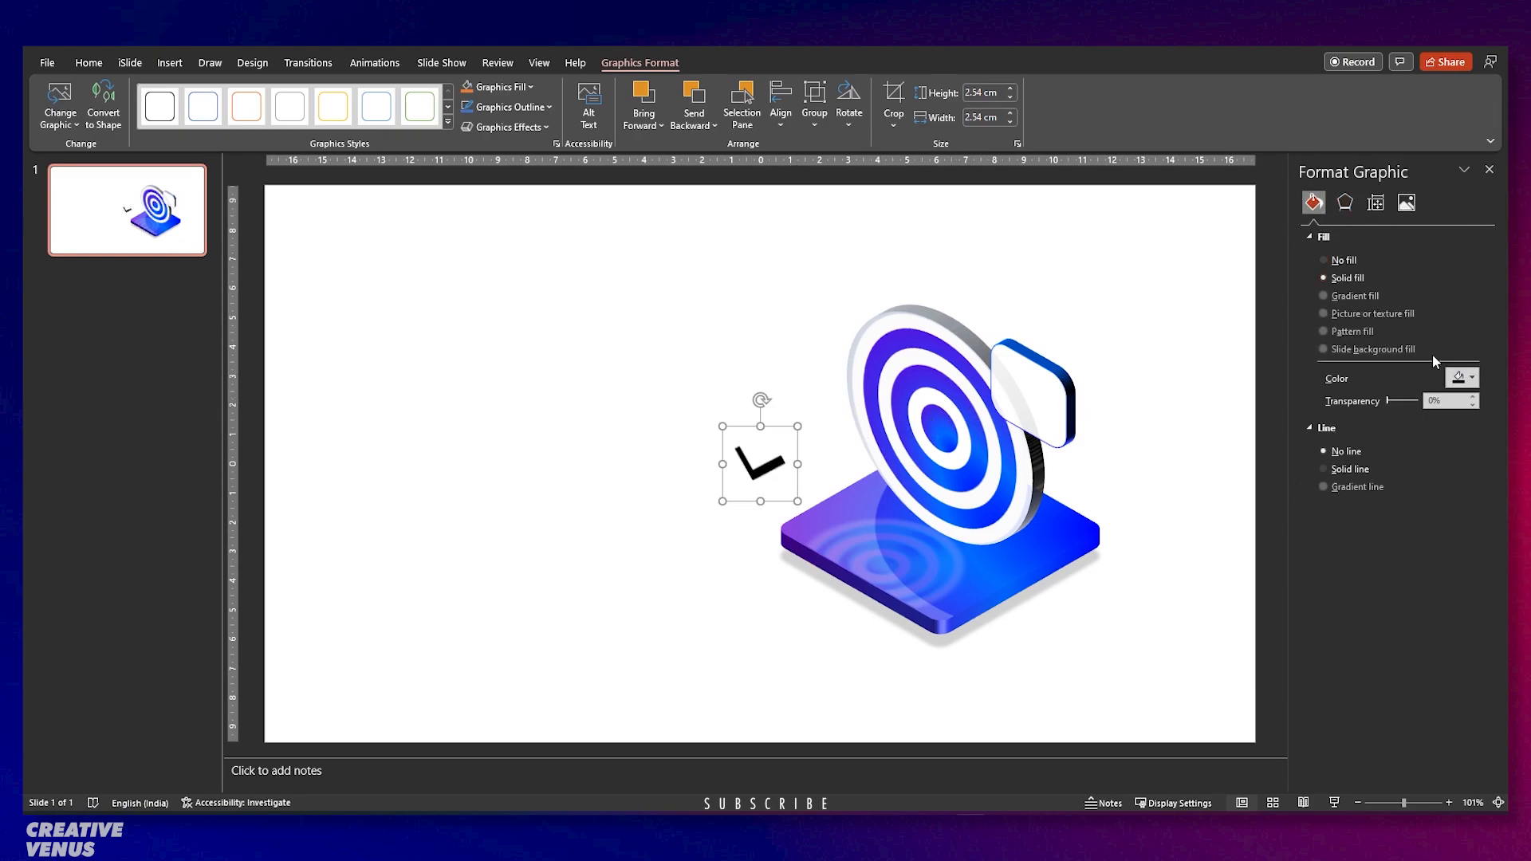
click(1462, 377)
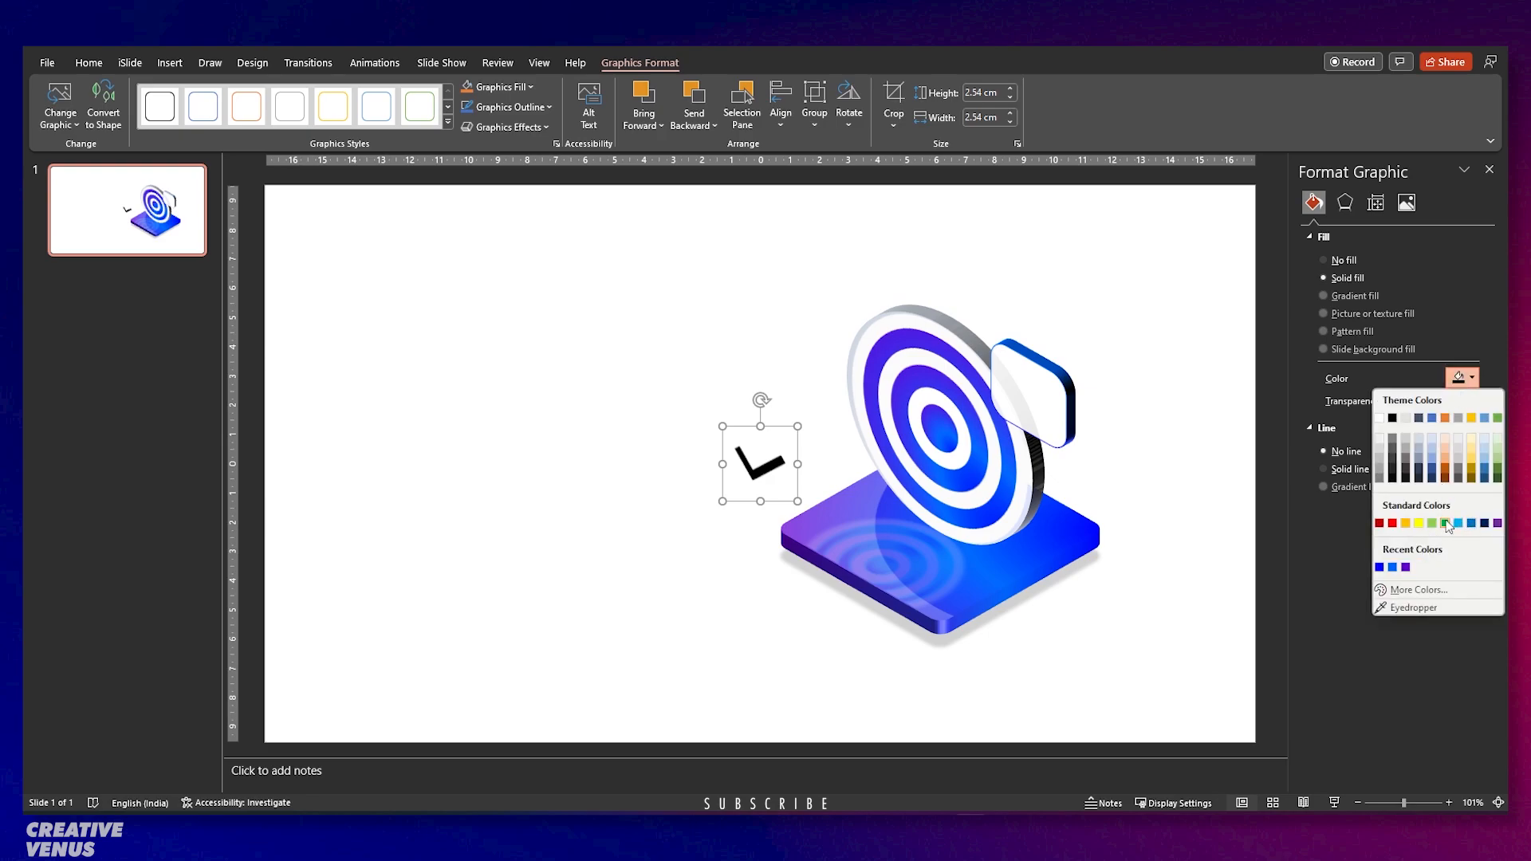
click(1445, 523)
drag(776, 470, 1026, 402)
Duplicate the green check mark, offset the copy slightly to the left, and fill the copy deep blue.
key(ctrl+d)
scroll(1041, 409, up, 8)
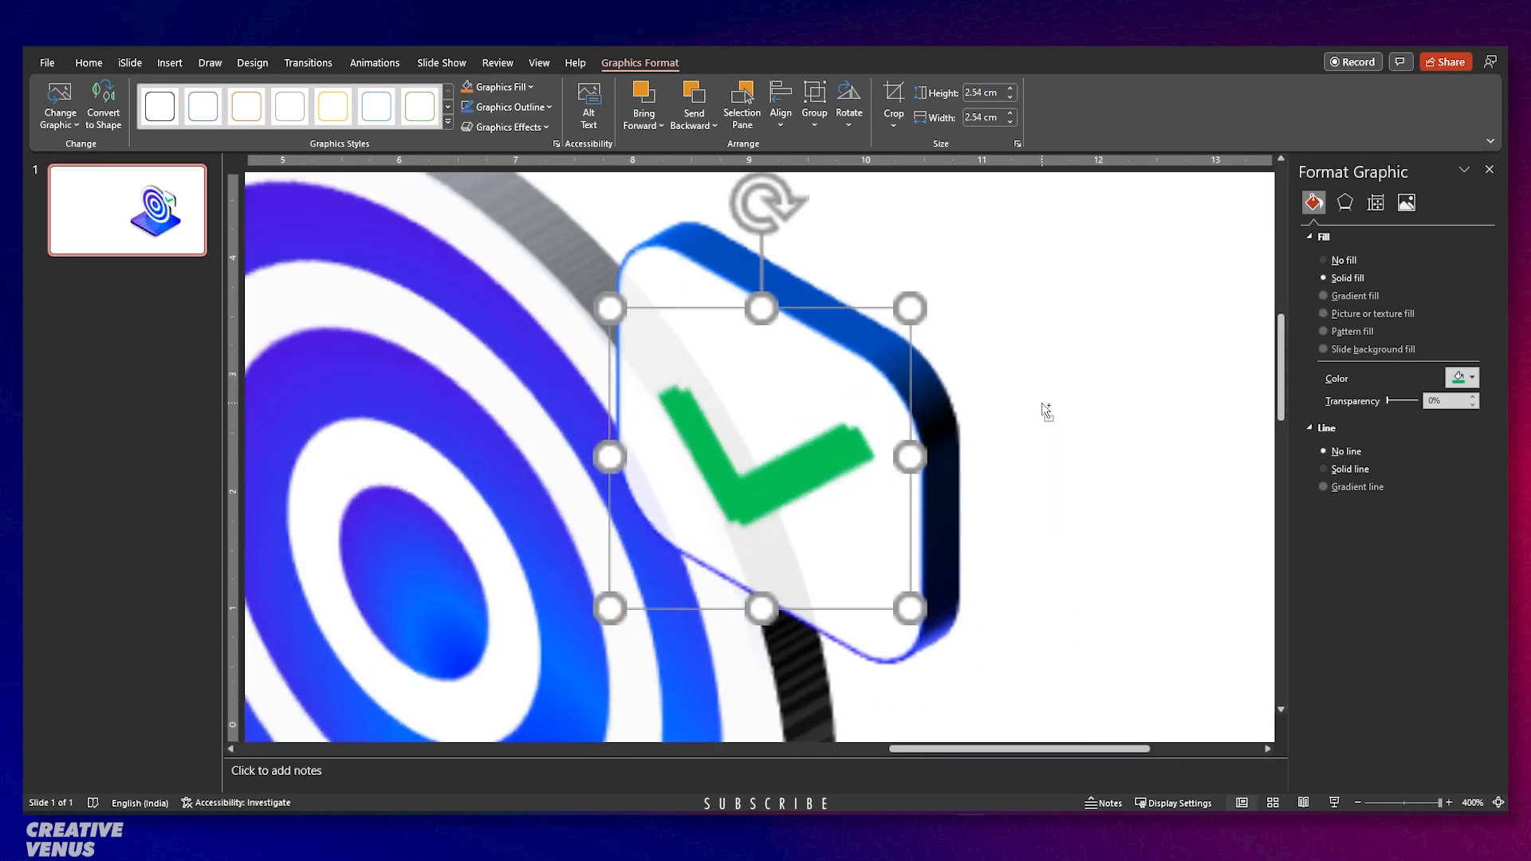
drag(829, 465, 830, 470)
click(1471, 377)
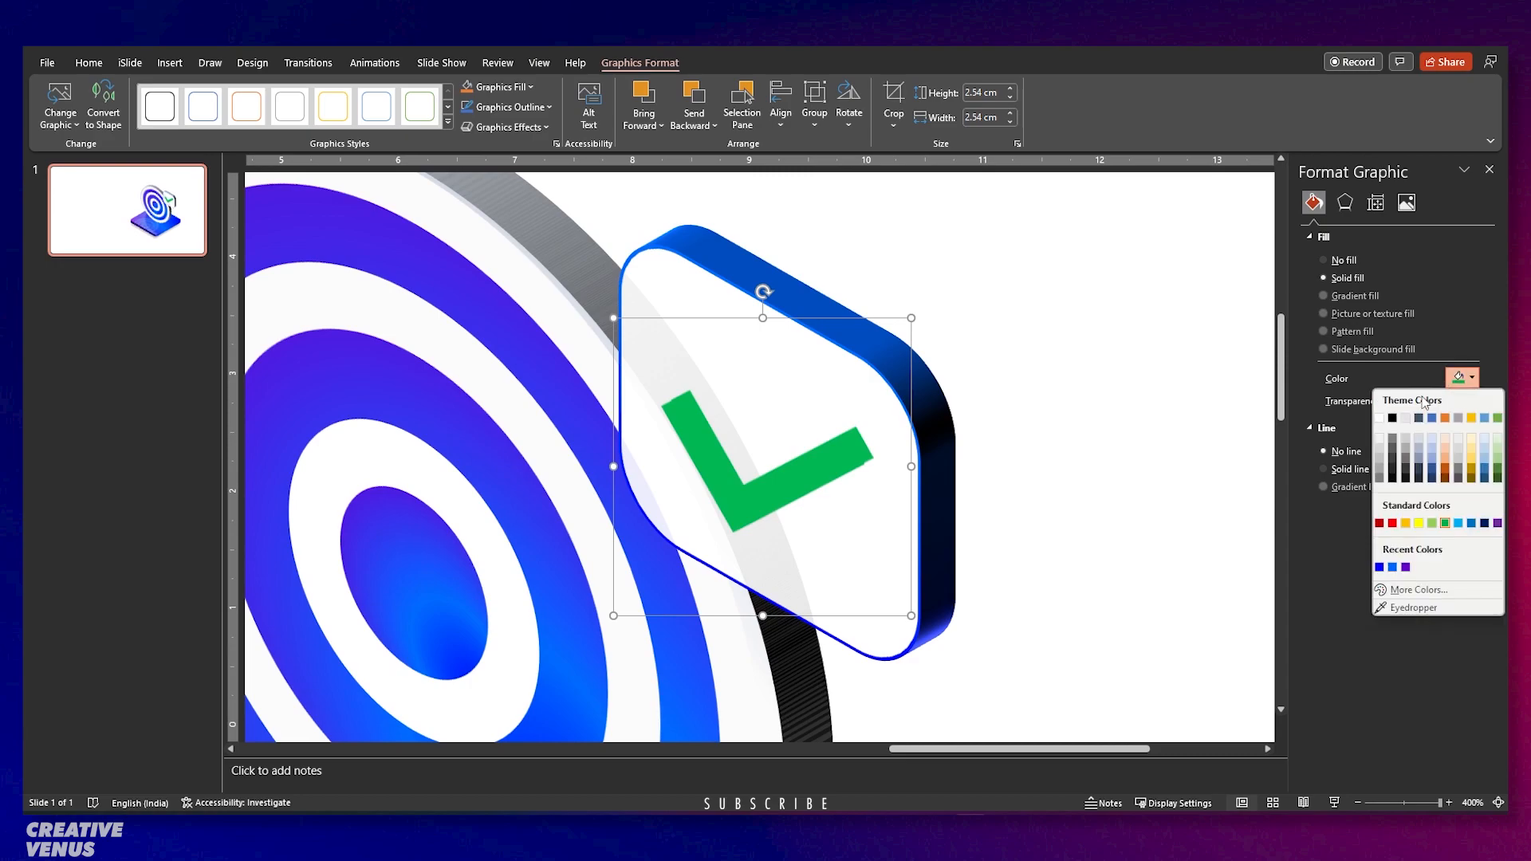
click(1392, 418)
drag(840, 478, 831, 477)
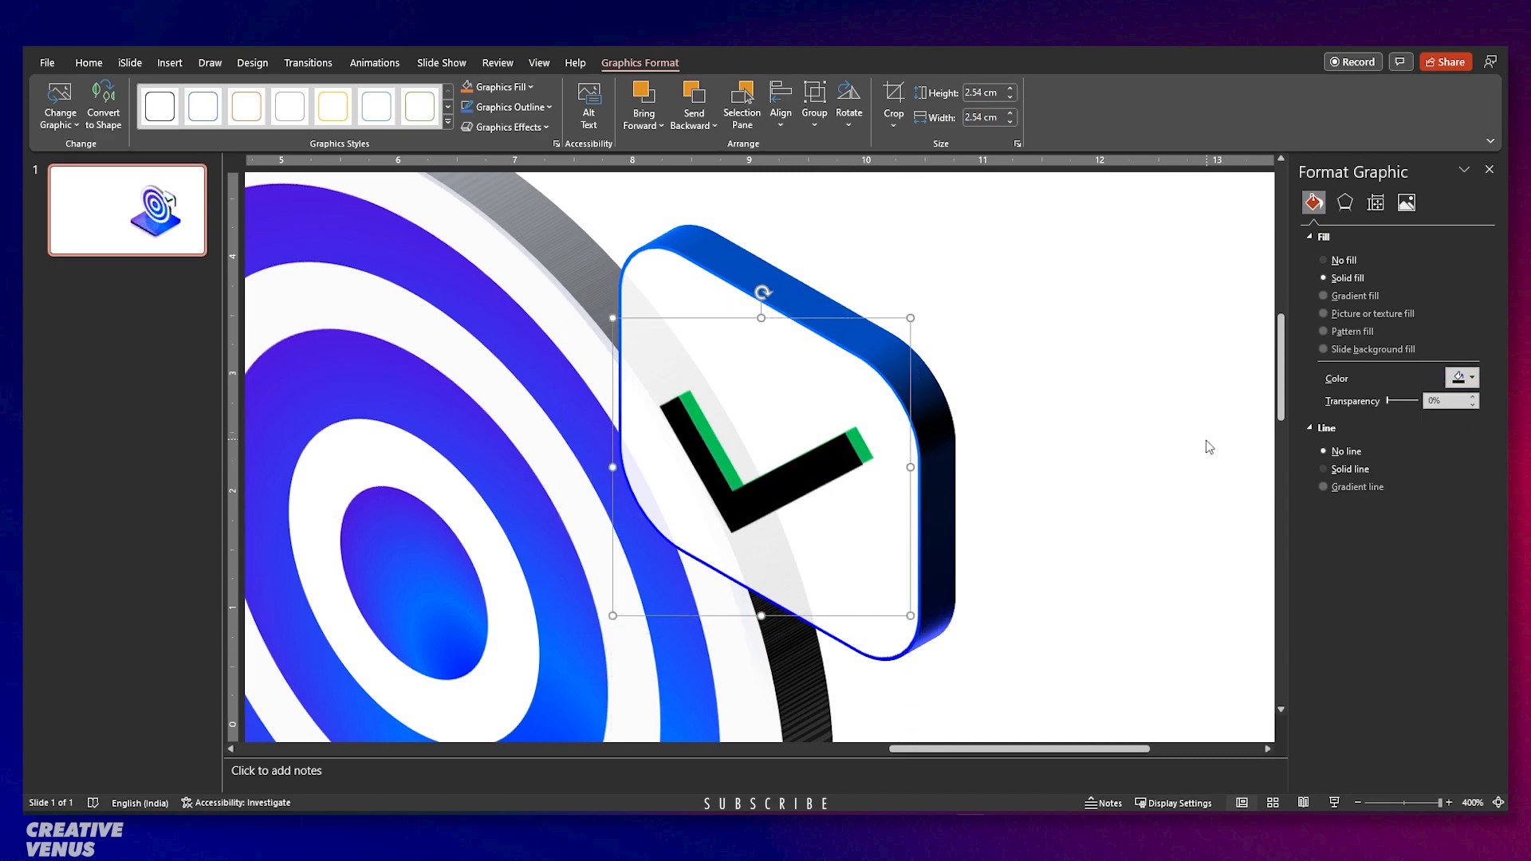
click(1461, 378)
click(1380, 567)
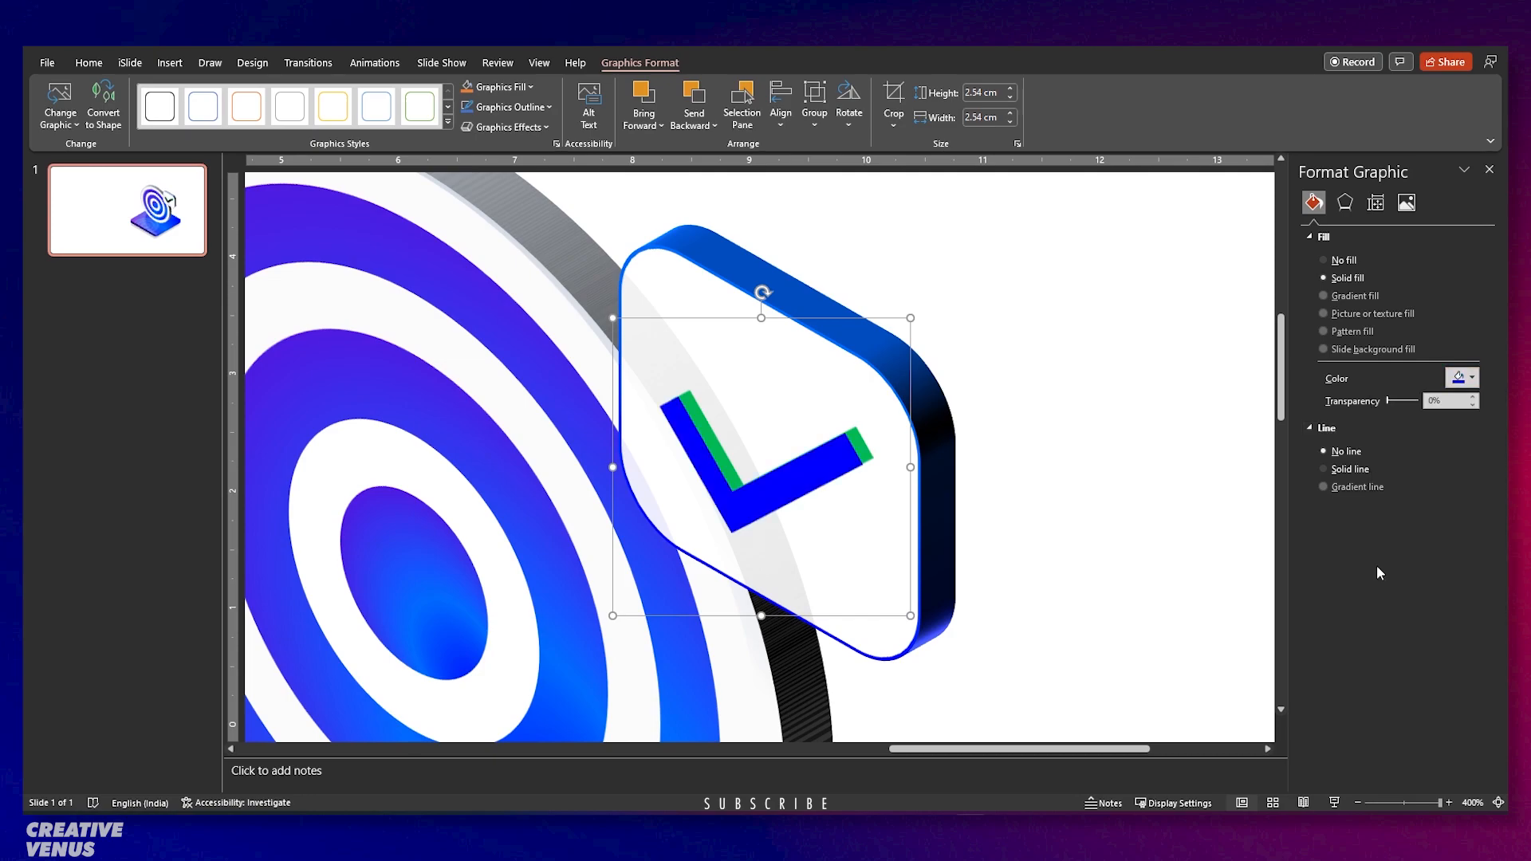
ctrl+scroll(921, 468, down, 10)
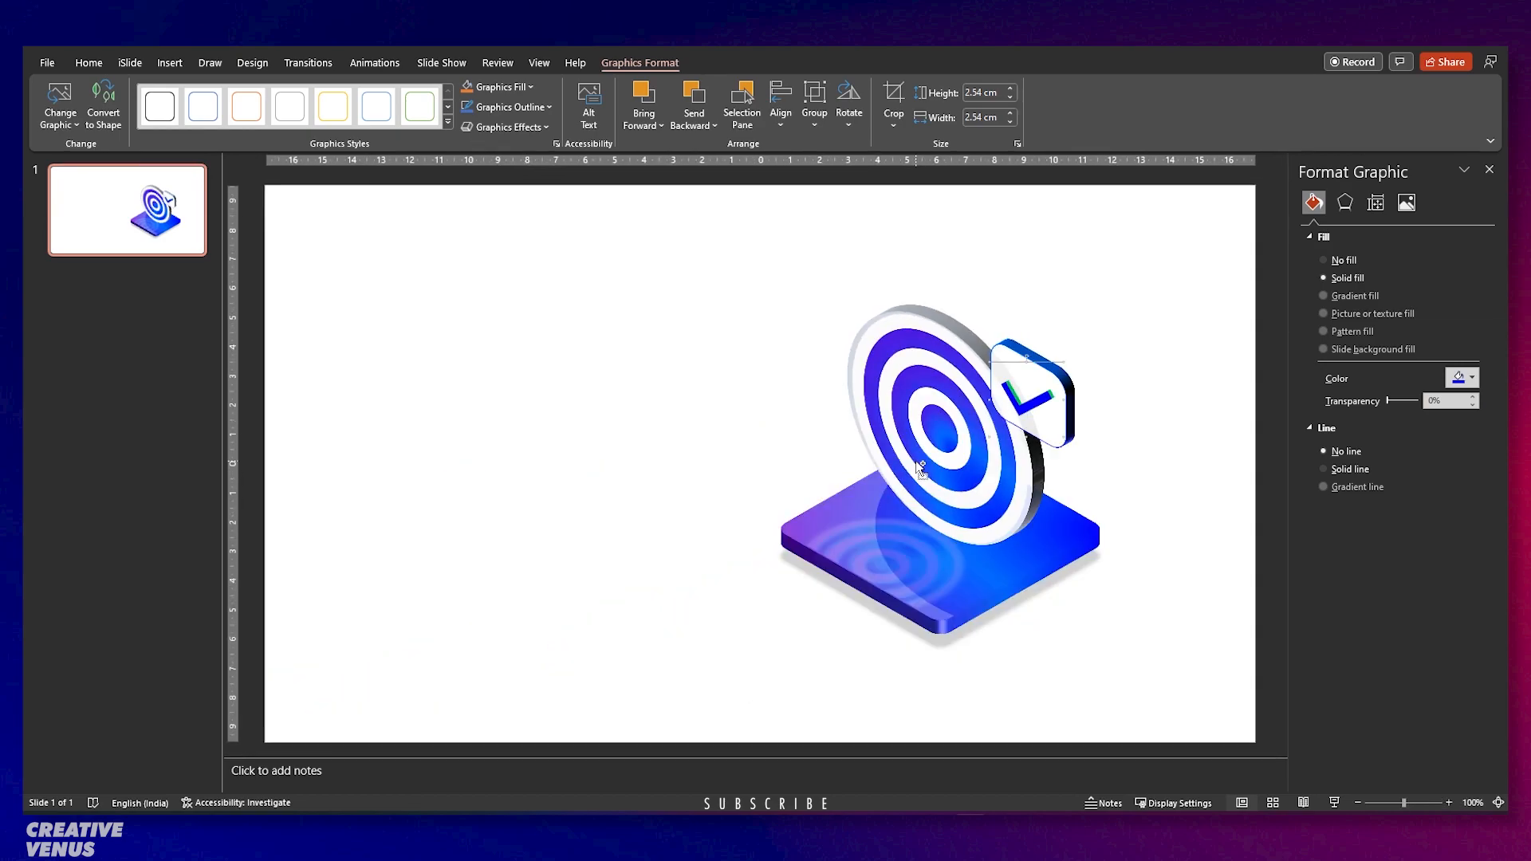
Copy the gradient base block to the empty left half of the slide and give the copy a solid white fill.
click(881, 552)
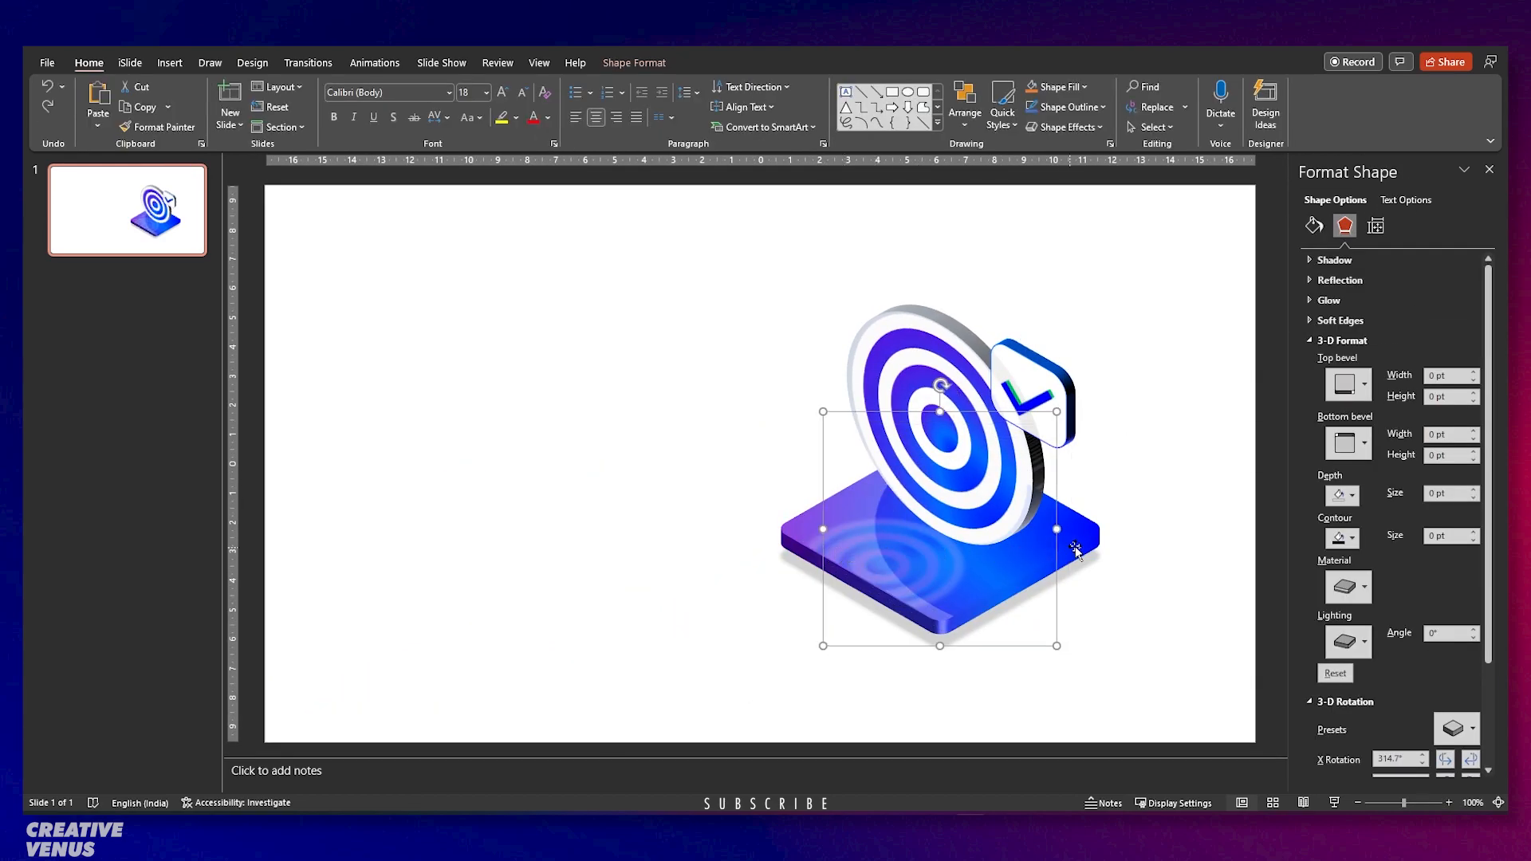
drag(1099, 535, 558, 519)
key(ctrl+z)
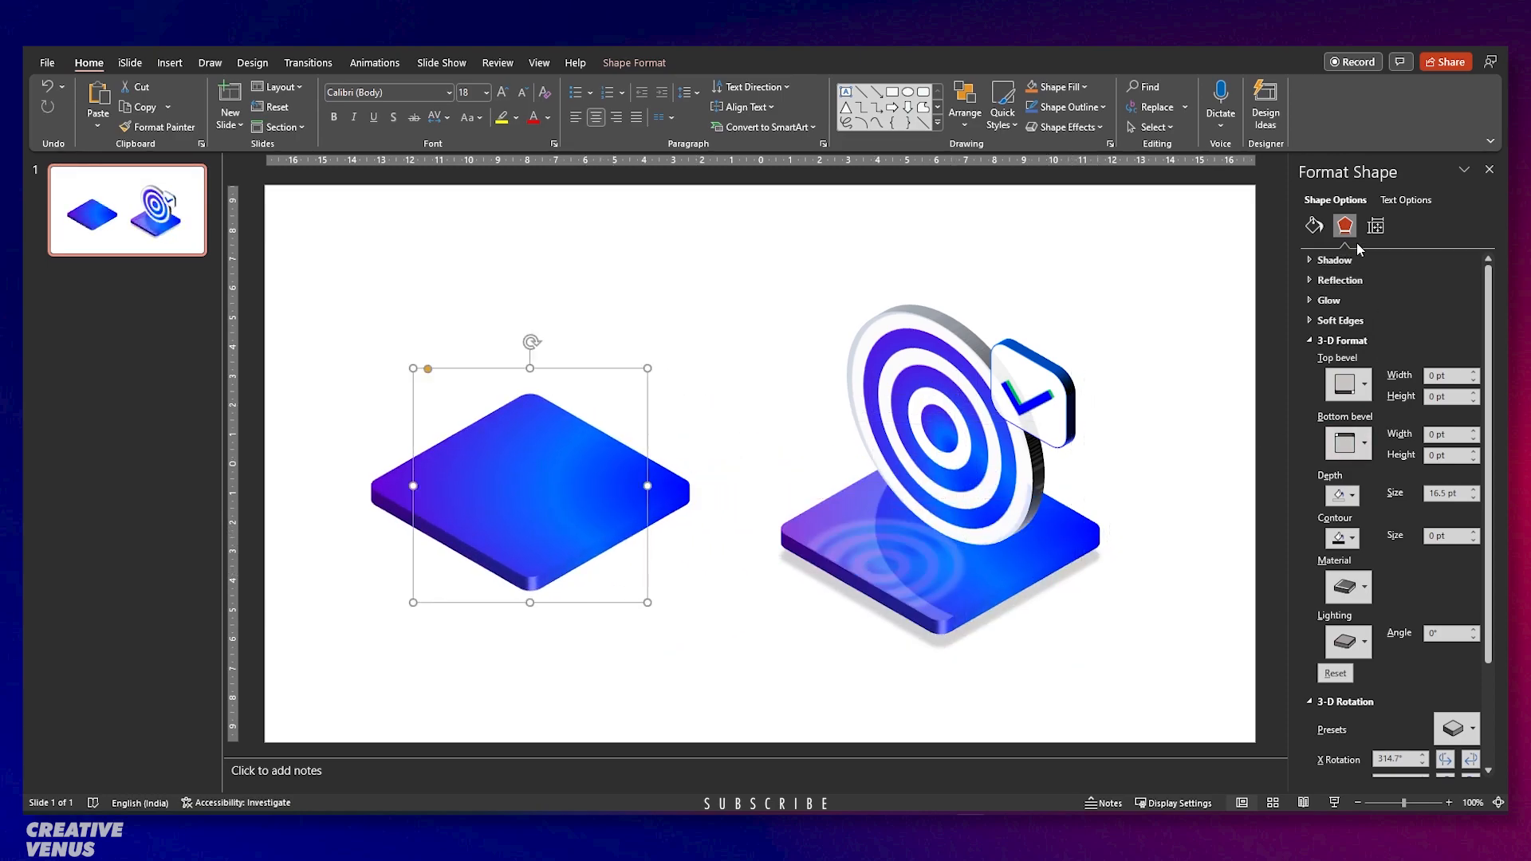
click(1314, 226)
click(1344, 302)
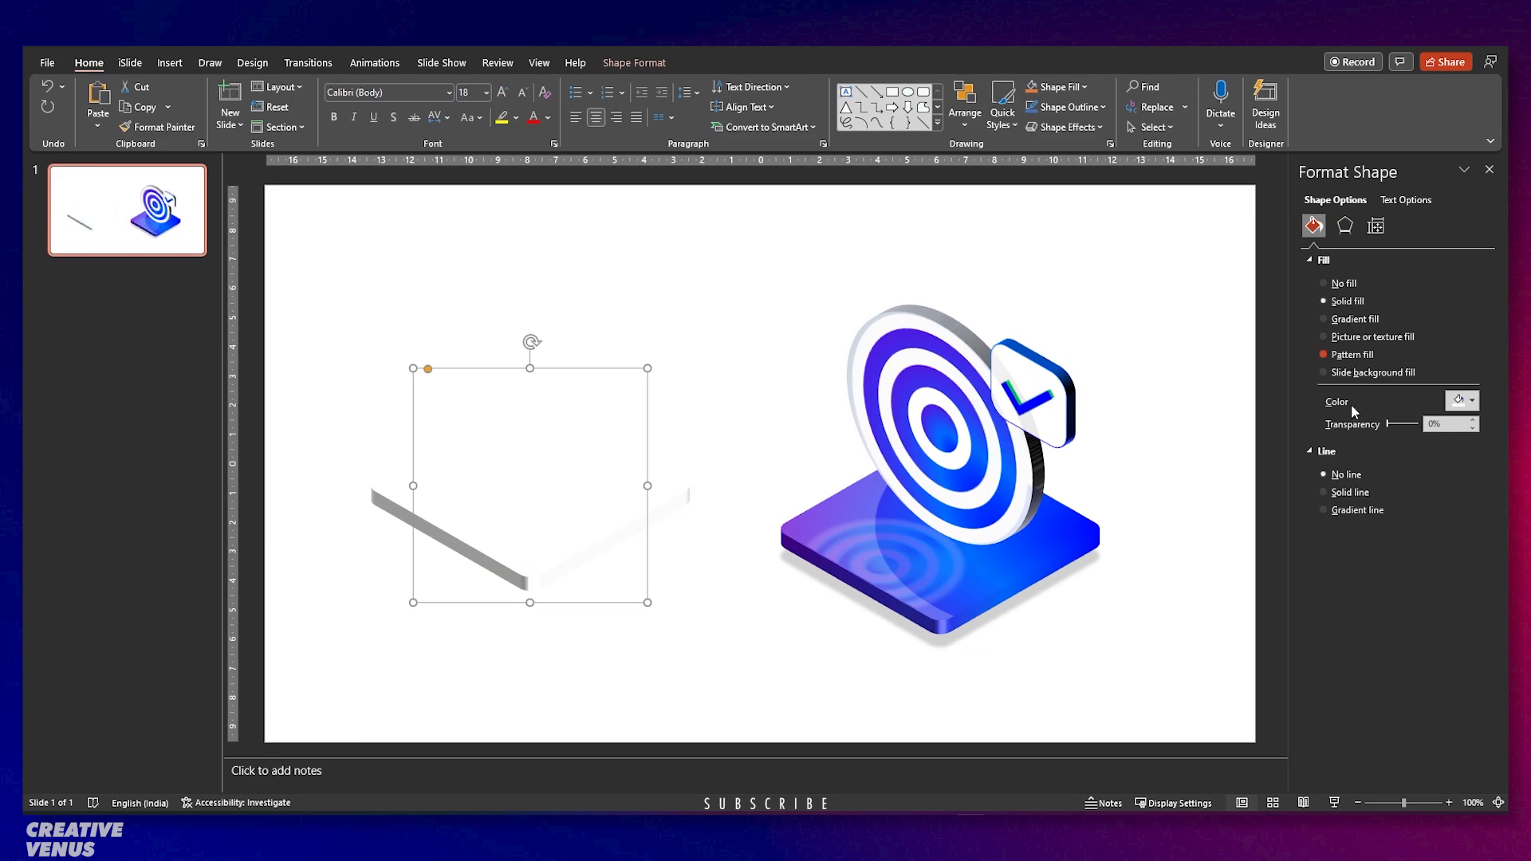
Change the slide background to light gray and move the white block copy slightly down and closer to the target.
click(1190, 346)
click(1462, 361)
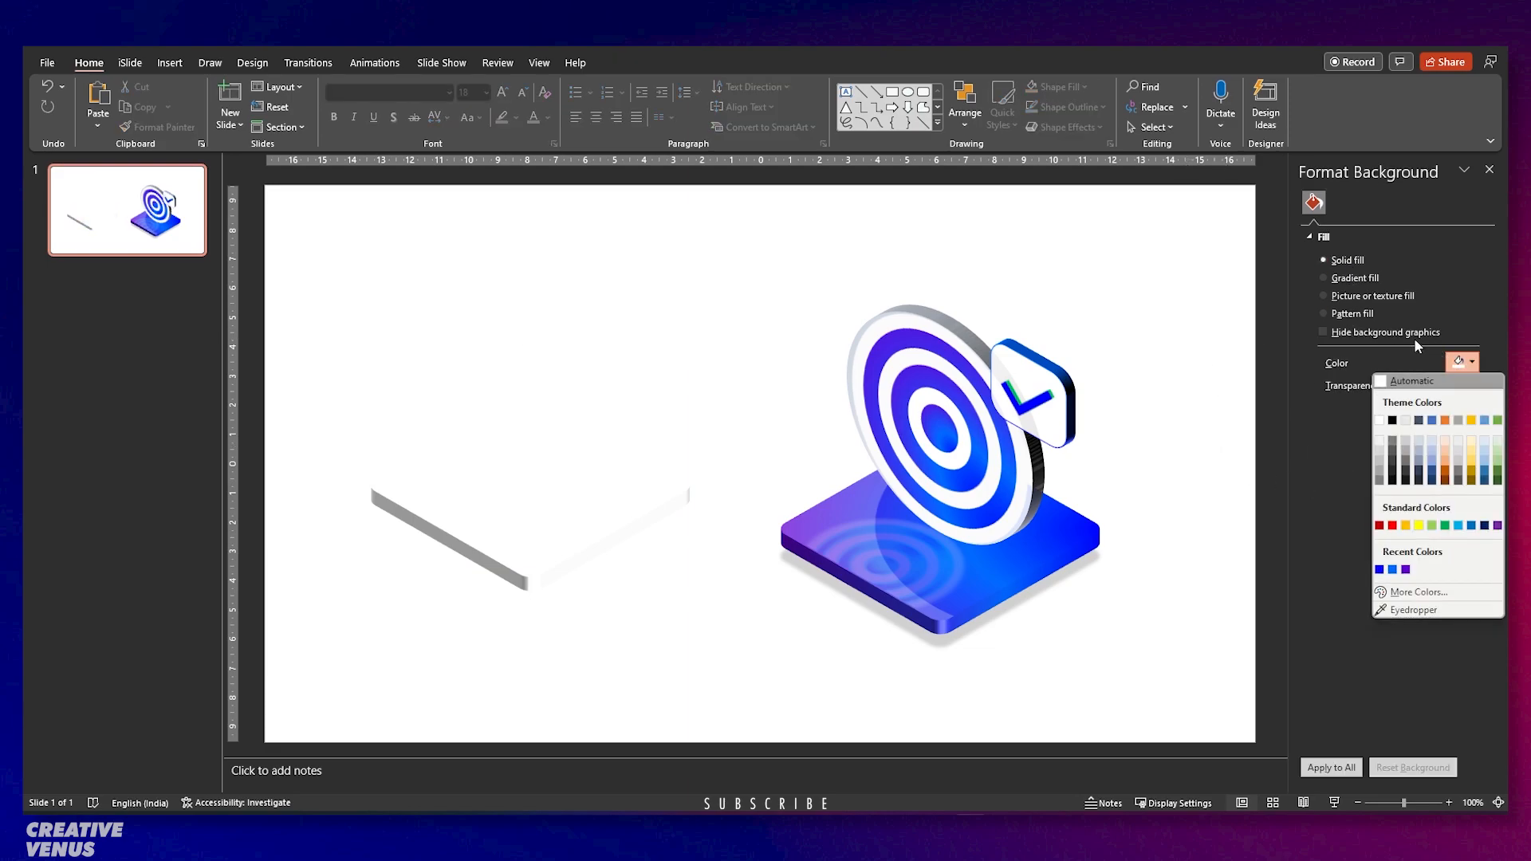
click(1379, 451)
drag(606, 518, 650, 571)
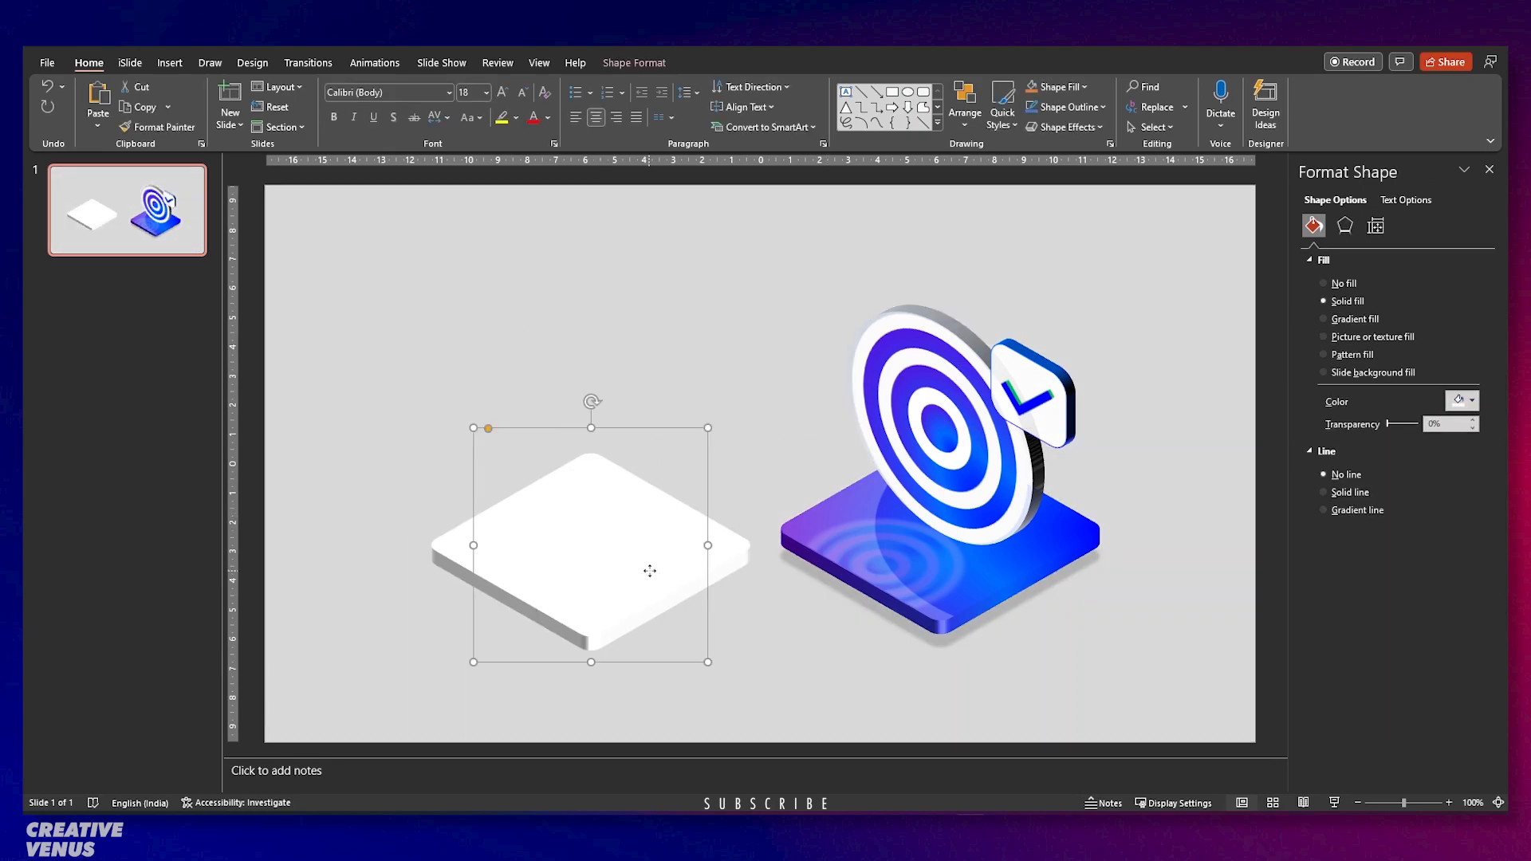
mouse_move(1388, 424)
mouse_down()
mouse_move(1427, 428)
mouse_move(1388, 424)
mouse_up()
Try the wireframe 3-D material on the white block, undo it, and apply the second translucent material instead.
click(1347, 229)
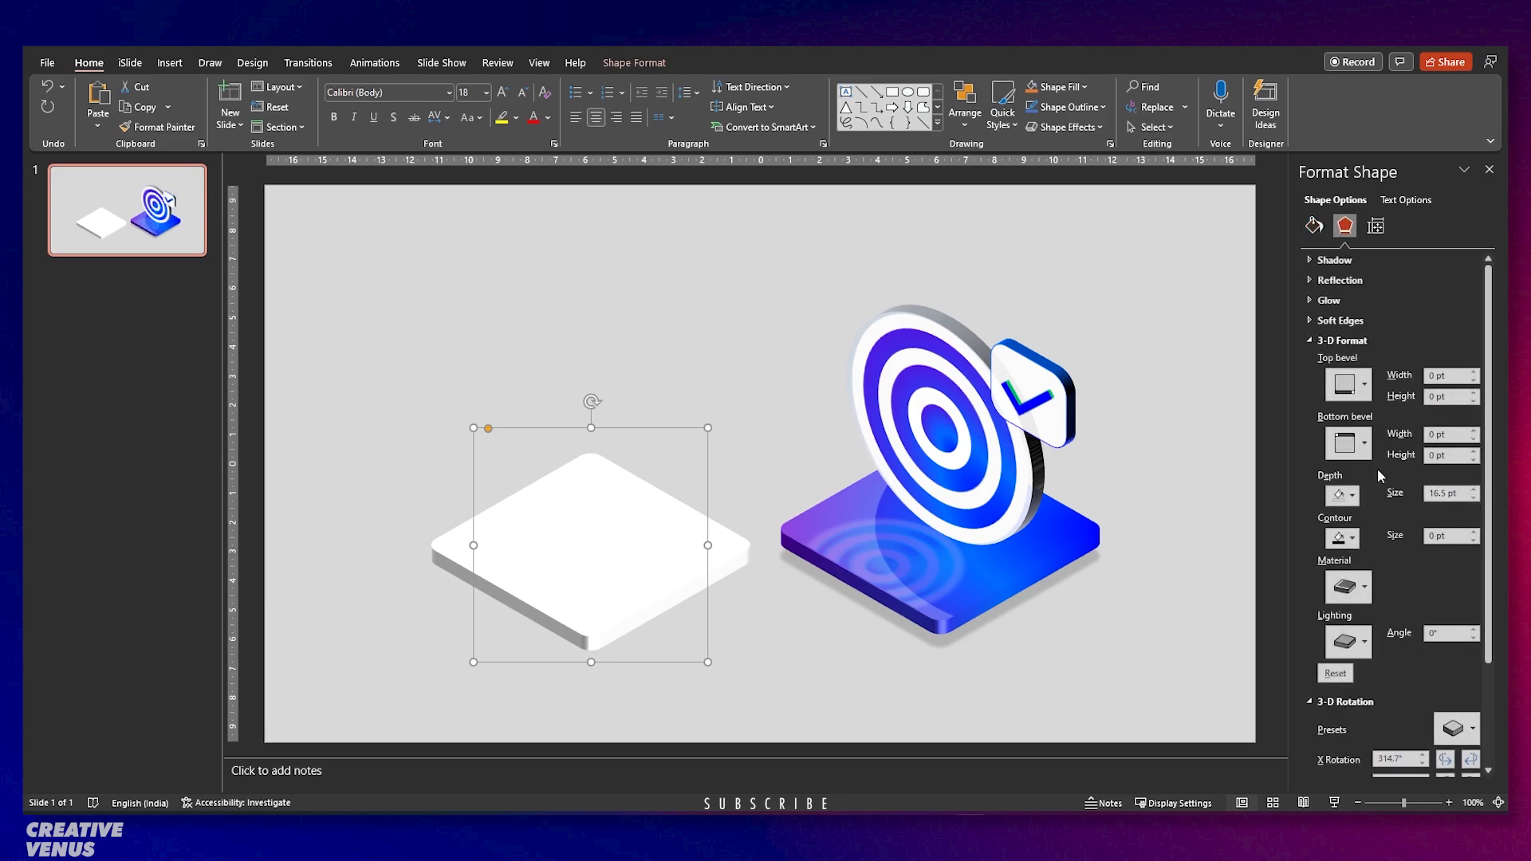
scroll(1395, 631, down, 2)
click(1347, 466)
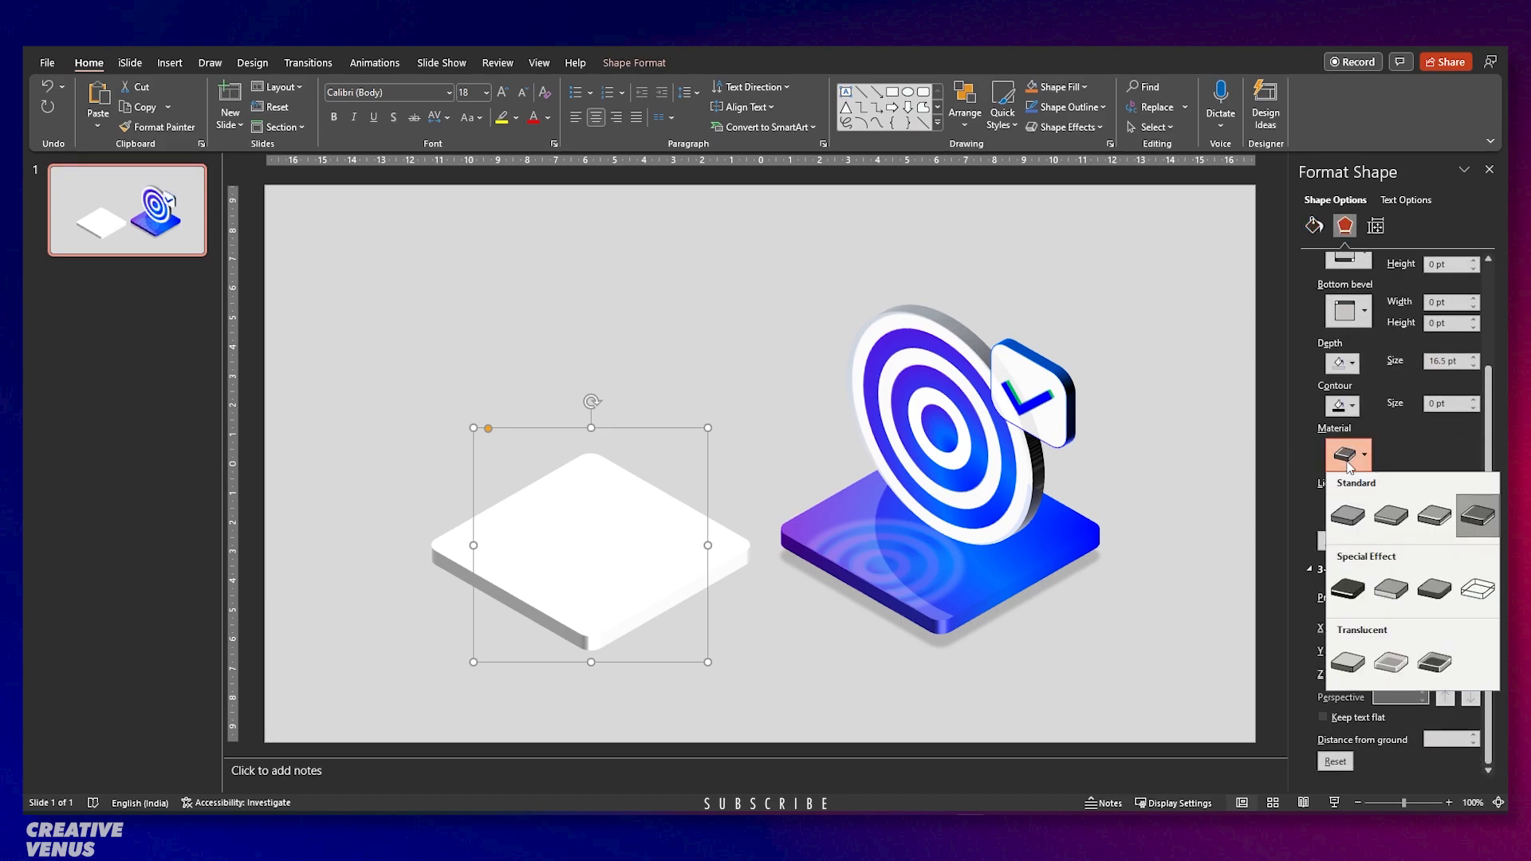
click(1477, 588)
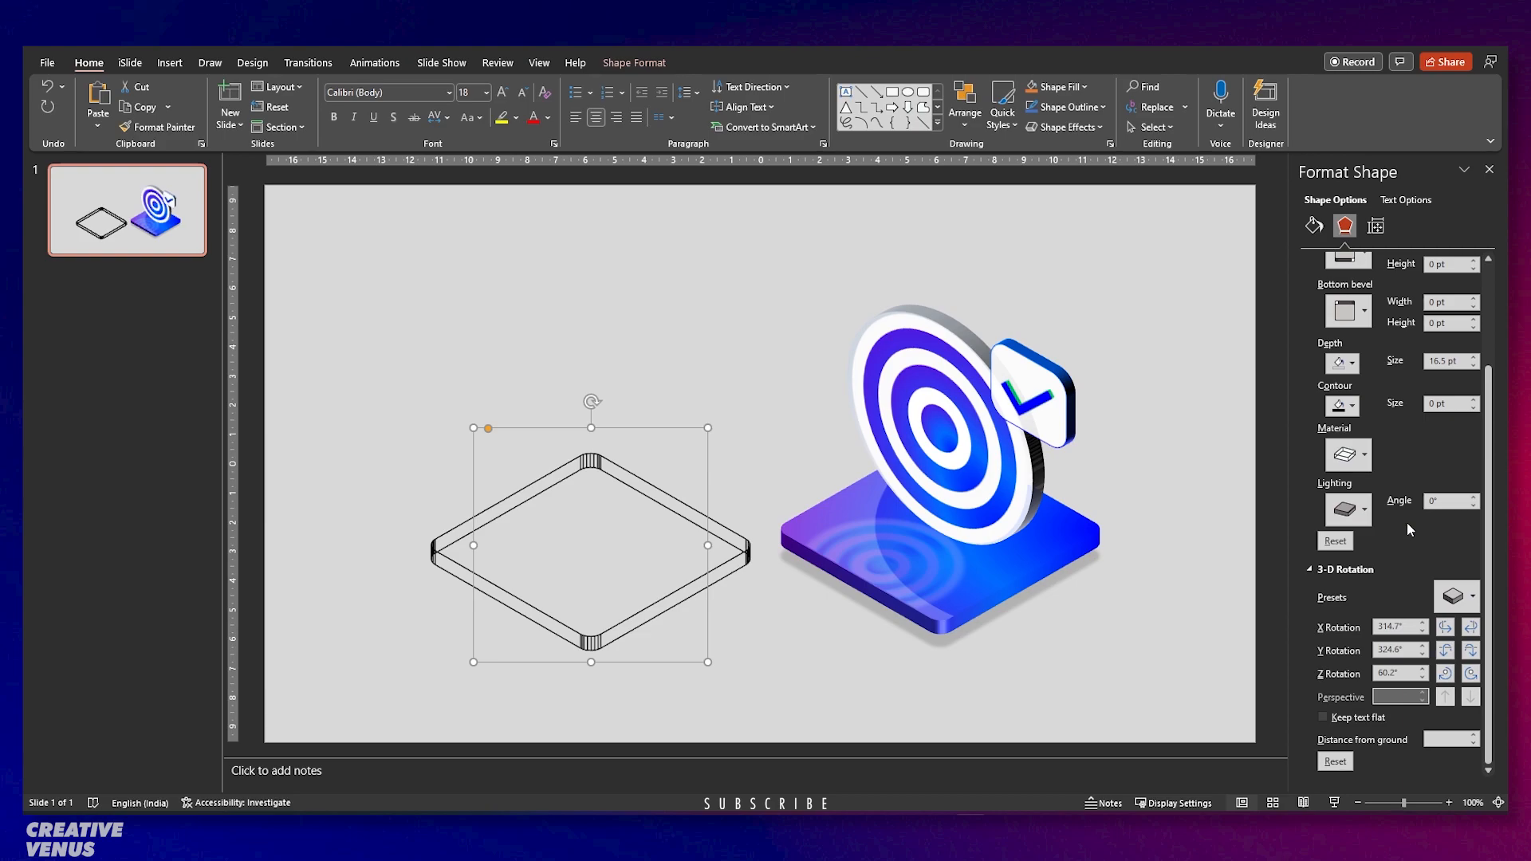
key(ctrl+z)
click(1365, 456)
click(1396, 663)
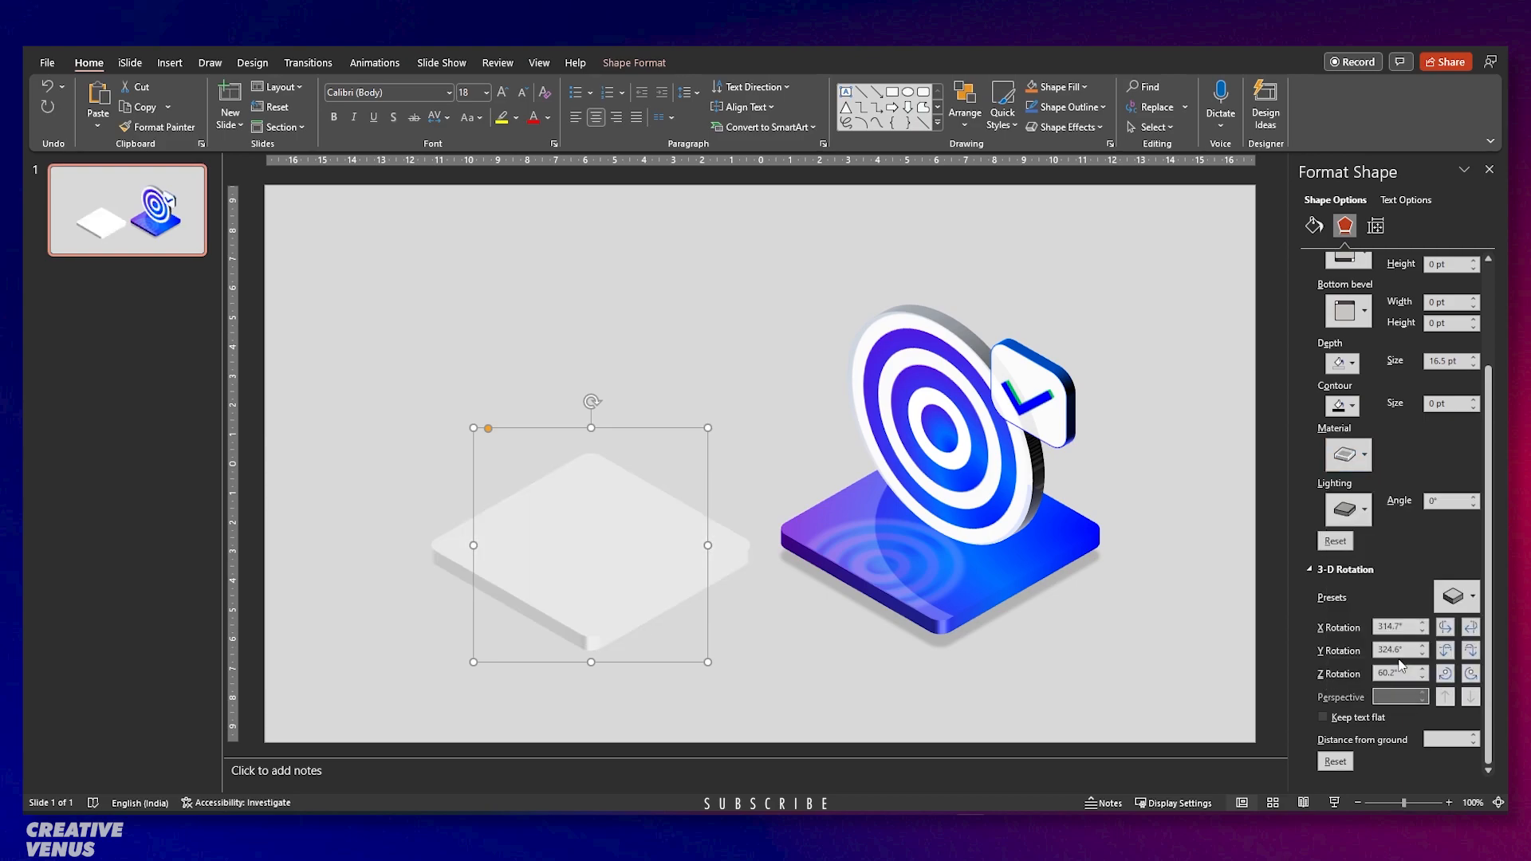
Move the translucent block onto the target's base, enlarge and center it around the base, and reduce its 3-D depth to 9.5 pt.
drag(619, 571, 965, 594)
drag(1054, 686, 1106, 721)
drag(997, 670, 985, 635)
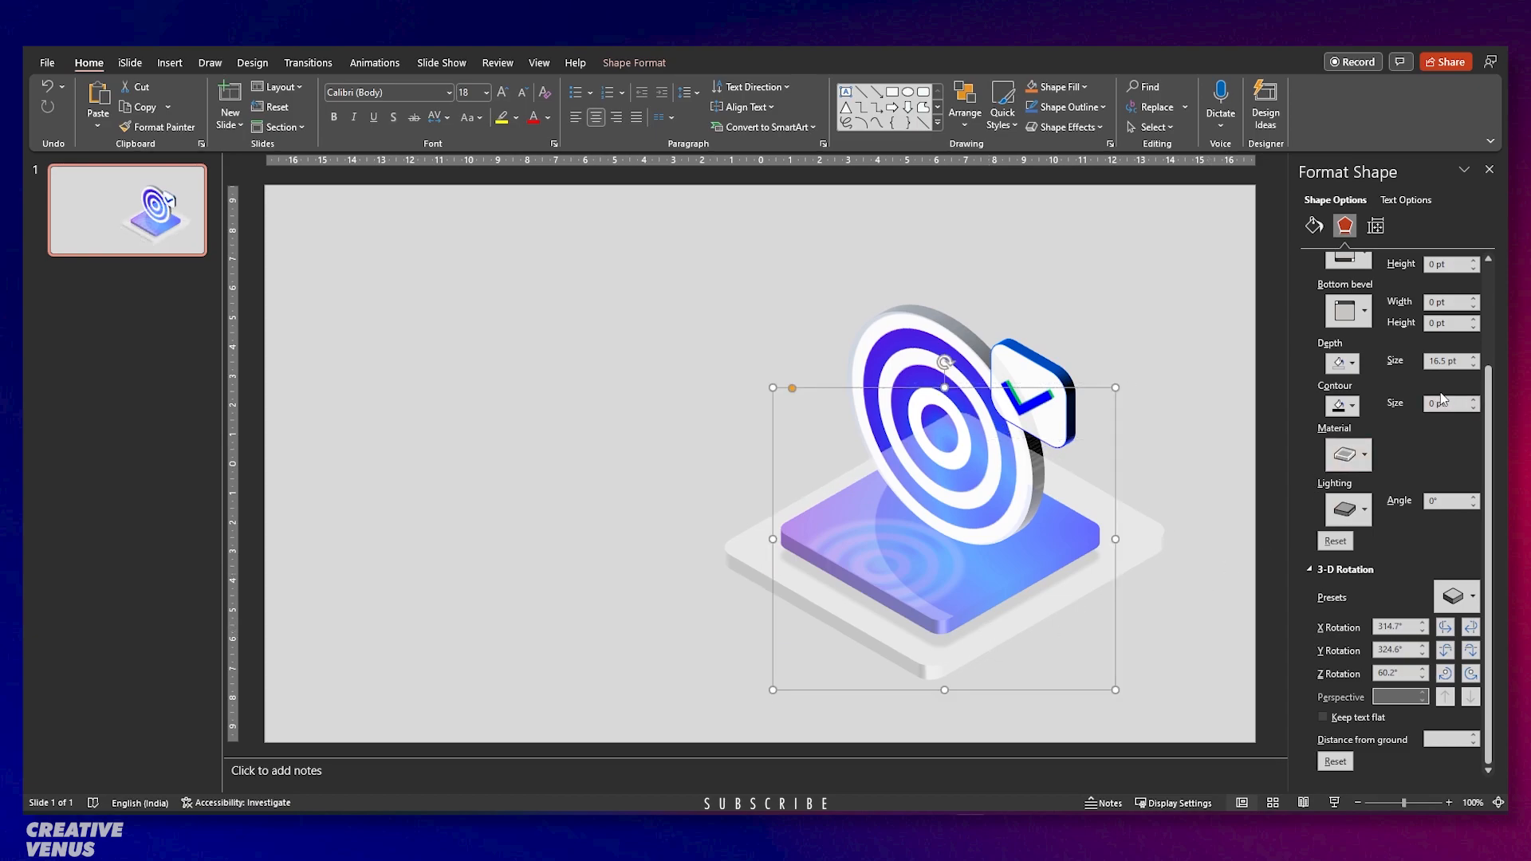
click(1474, 365)
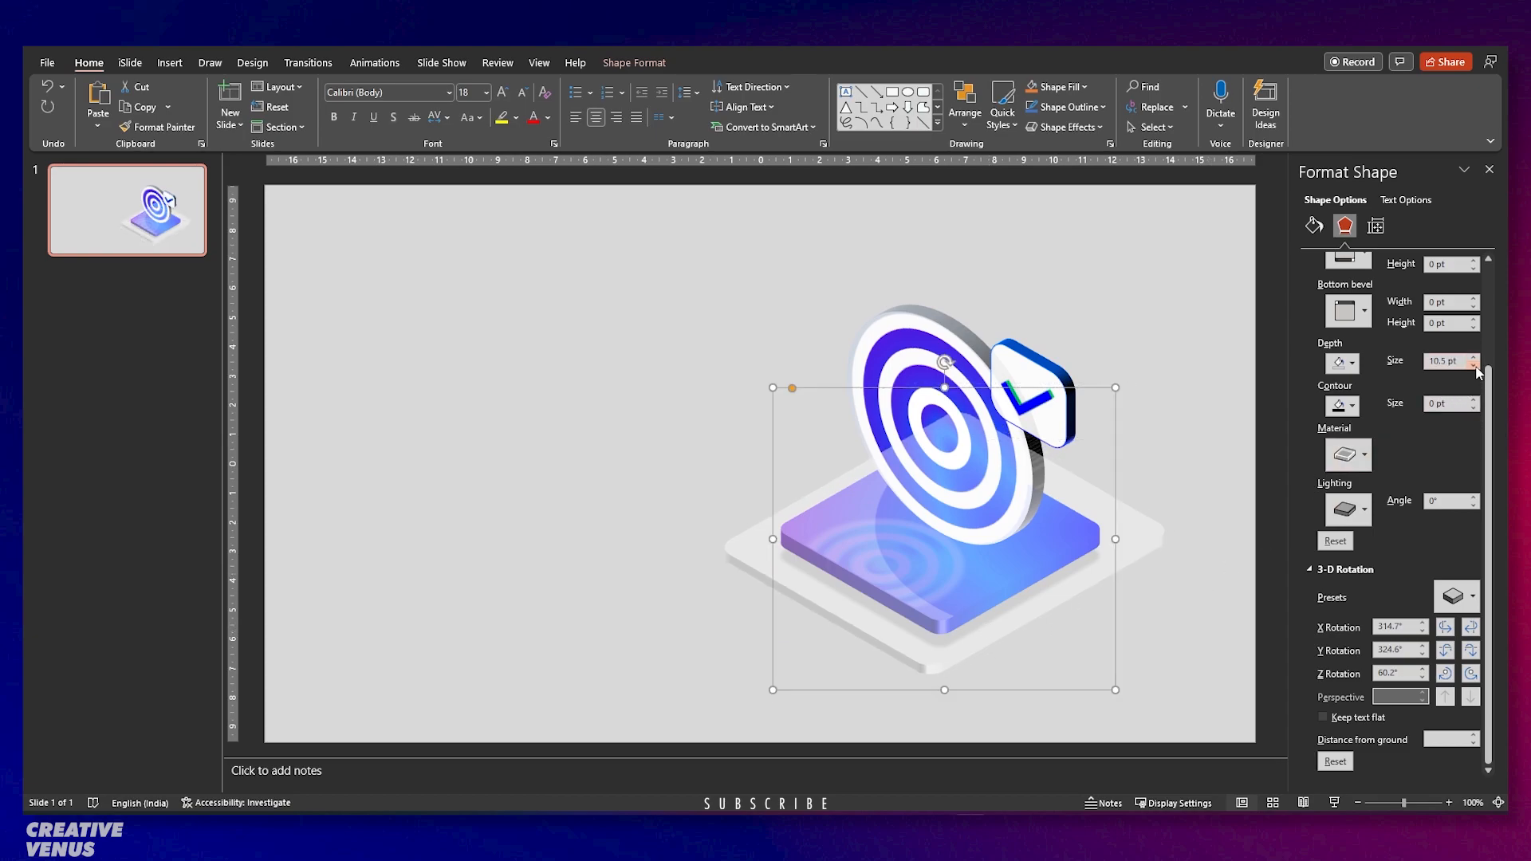
Send the large translucent block to the back and move it slightly down beneath the gradient base.
right_click(929, 671)
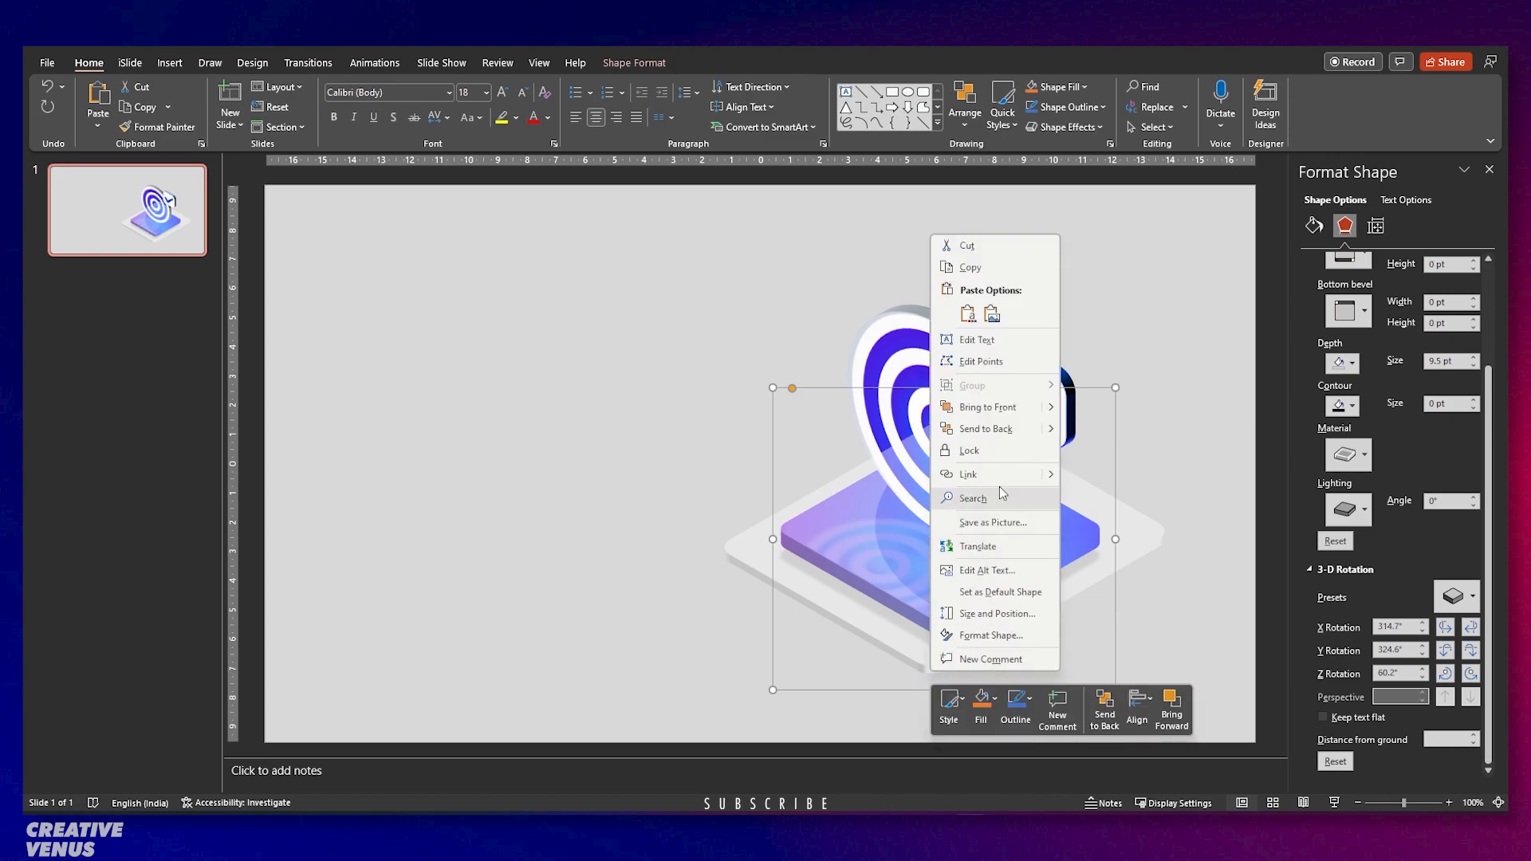
click(981, 437)
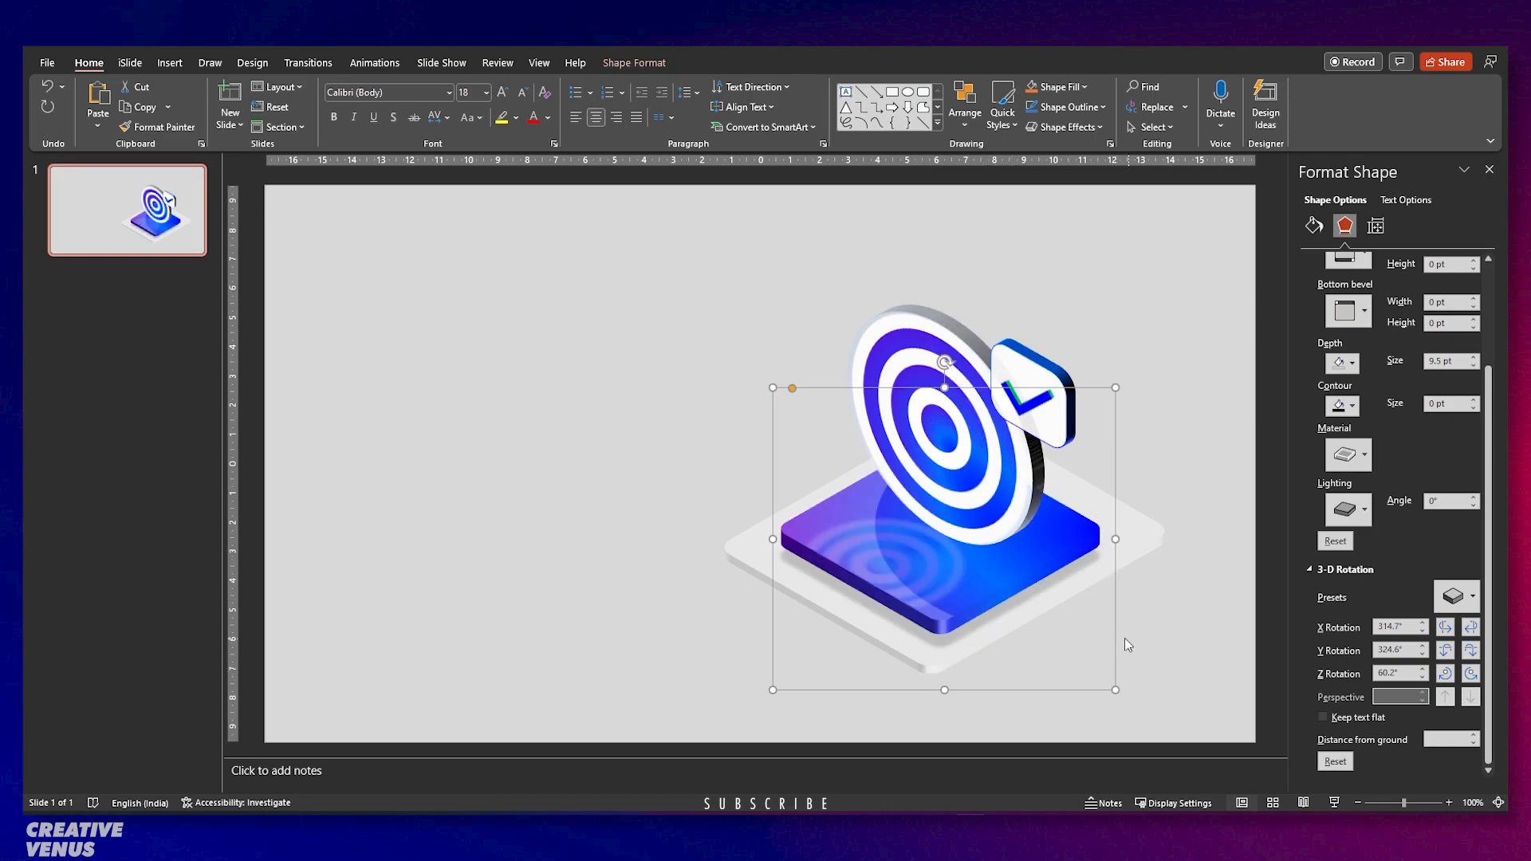
drag(1111, 627, 1114, 640)
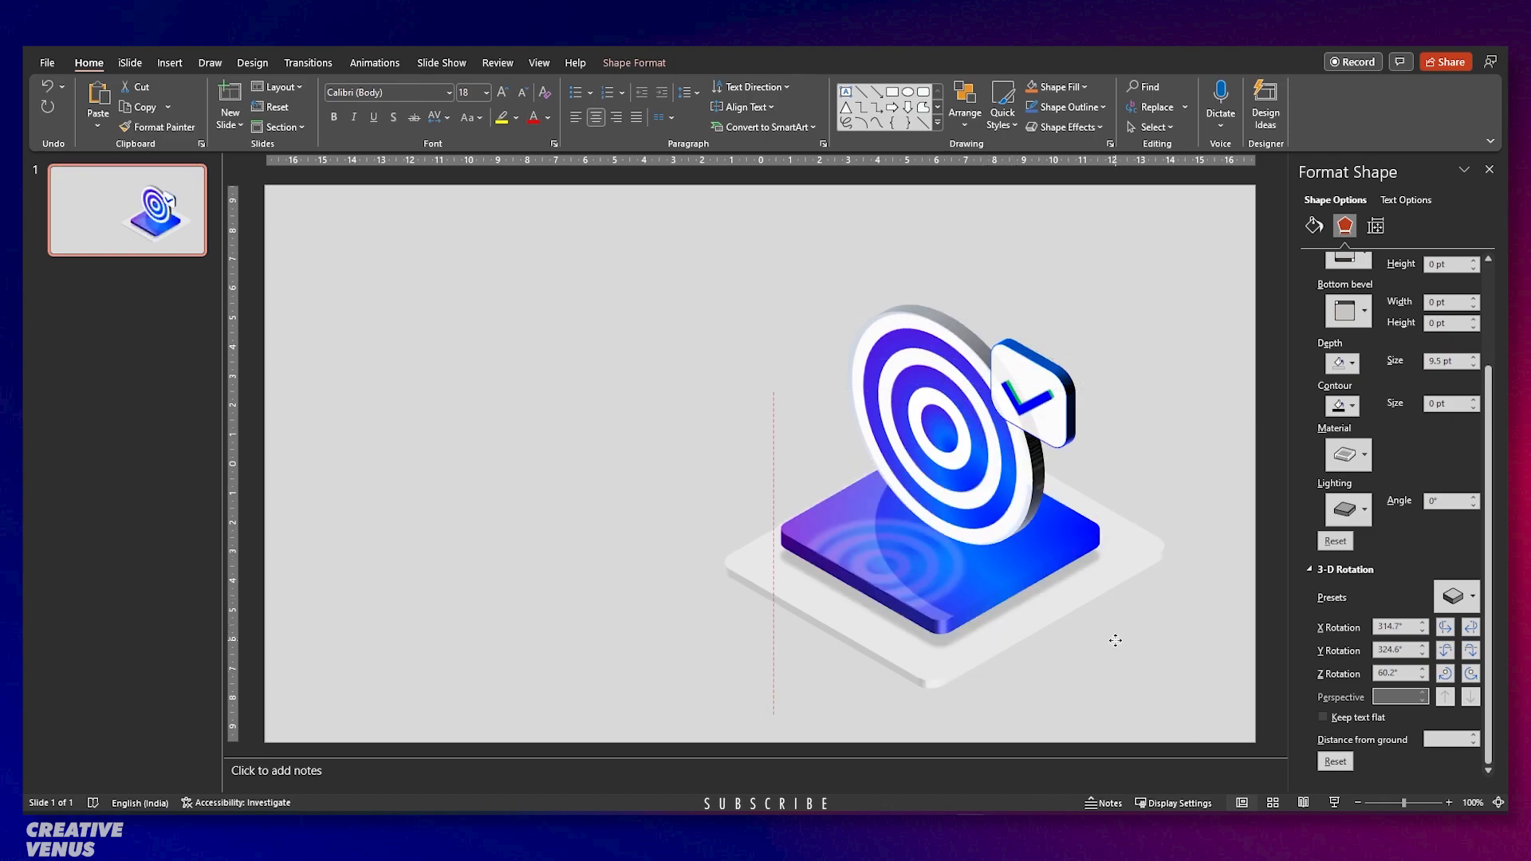
Draw a circle of about 0.49 cm in the empty left half of the slide and fill it with standard dark blue.
click(170, 62)
click(283, 127)
click(340, 167)
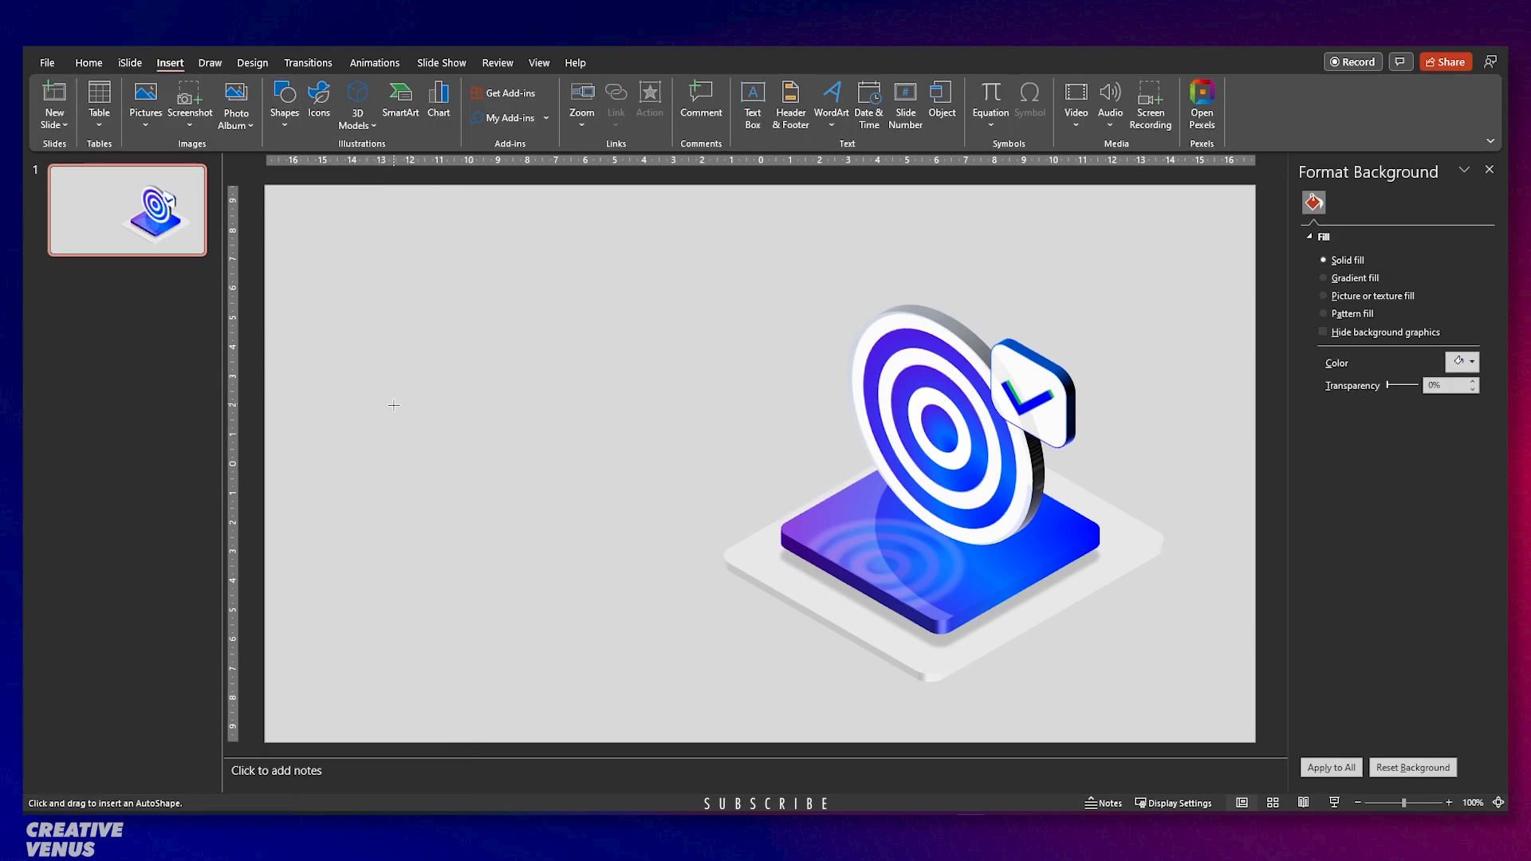
drag(448, 452, 451, 454)
drag(450, 454, 459, 459)
click(1464, 401)
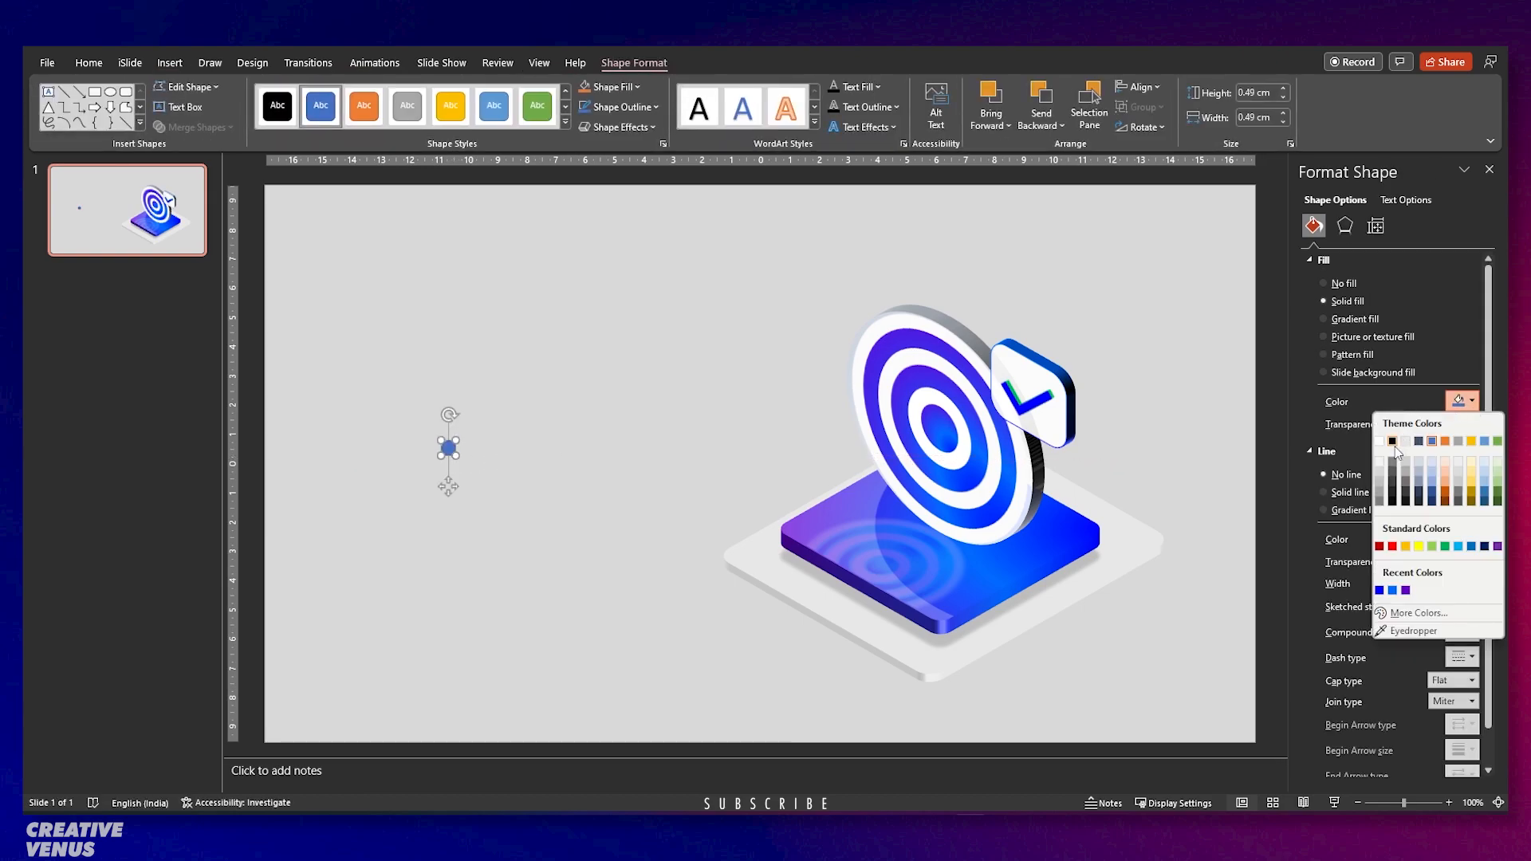
click(1483, 546)
Apply the isometric 3-D rotation preset with 45° X and 35° Y rotation to the small circle.
click(1345, 226)
scroll(1404, 528, down, 3)
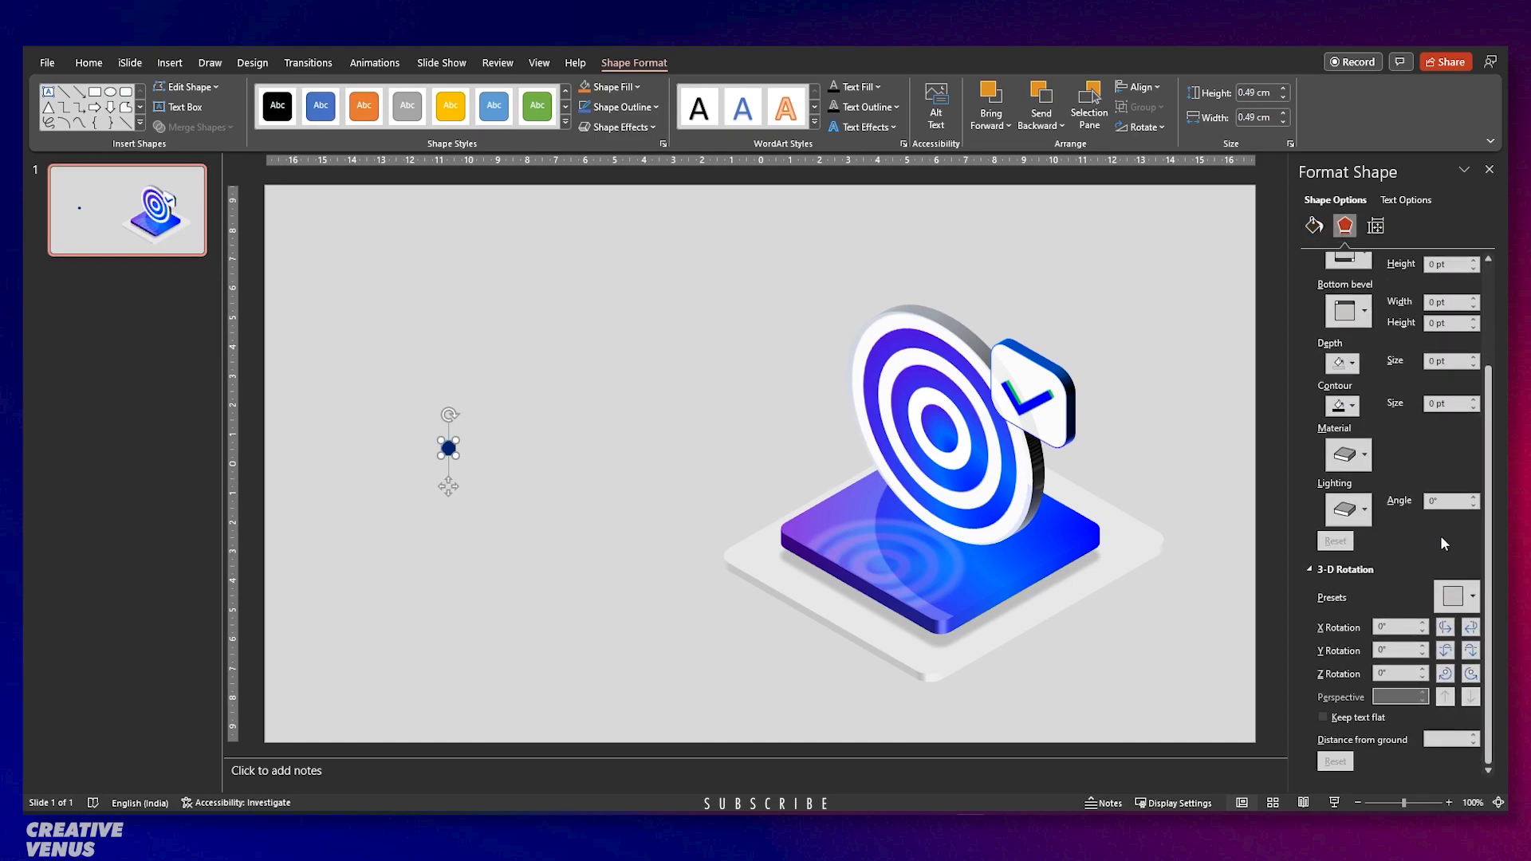
click(1455, 596)
click(1367, 247)
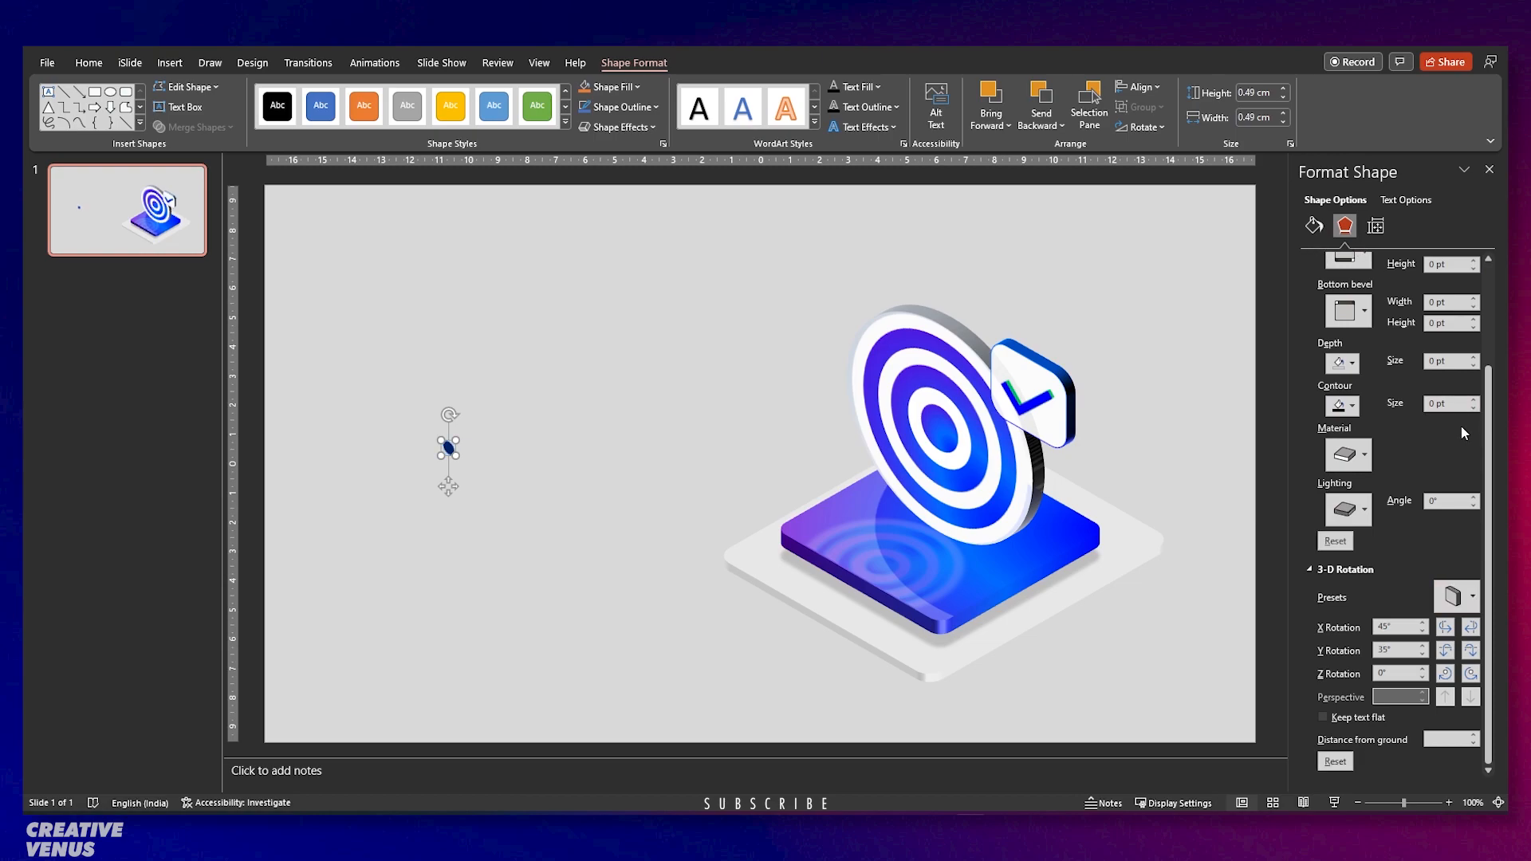
Extrude the small circle into a rod, trying 3-D depths of 300 and 600 pt and settling on 240 pt.
click(1474, 358)
click(1474, 358)
text(300)
key(Return)
drag(1458, 361, 1423, 361)
text(600)
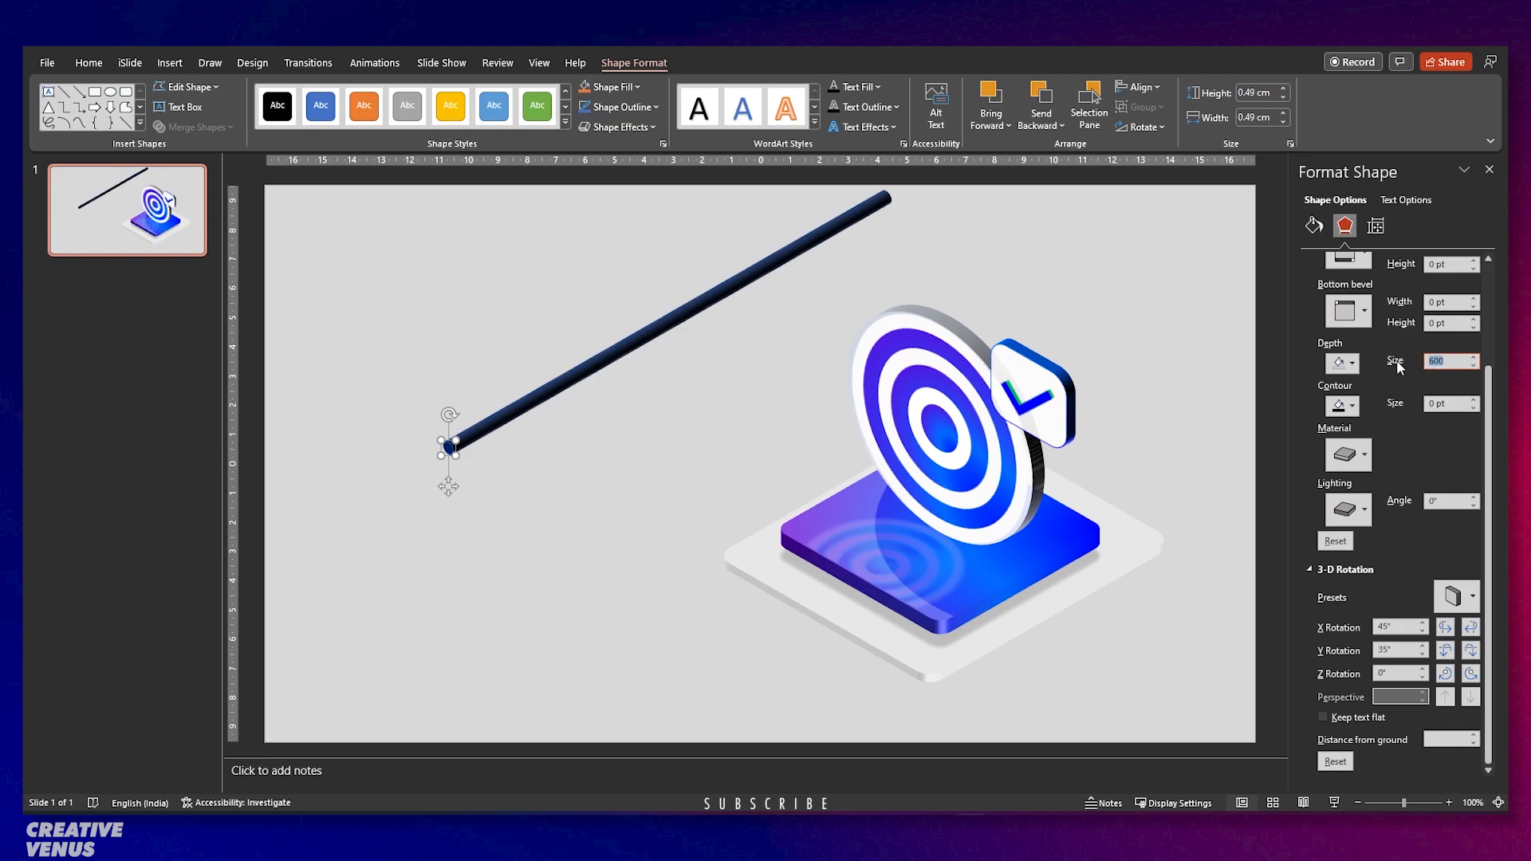
text(300)
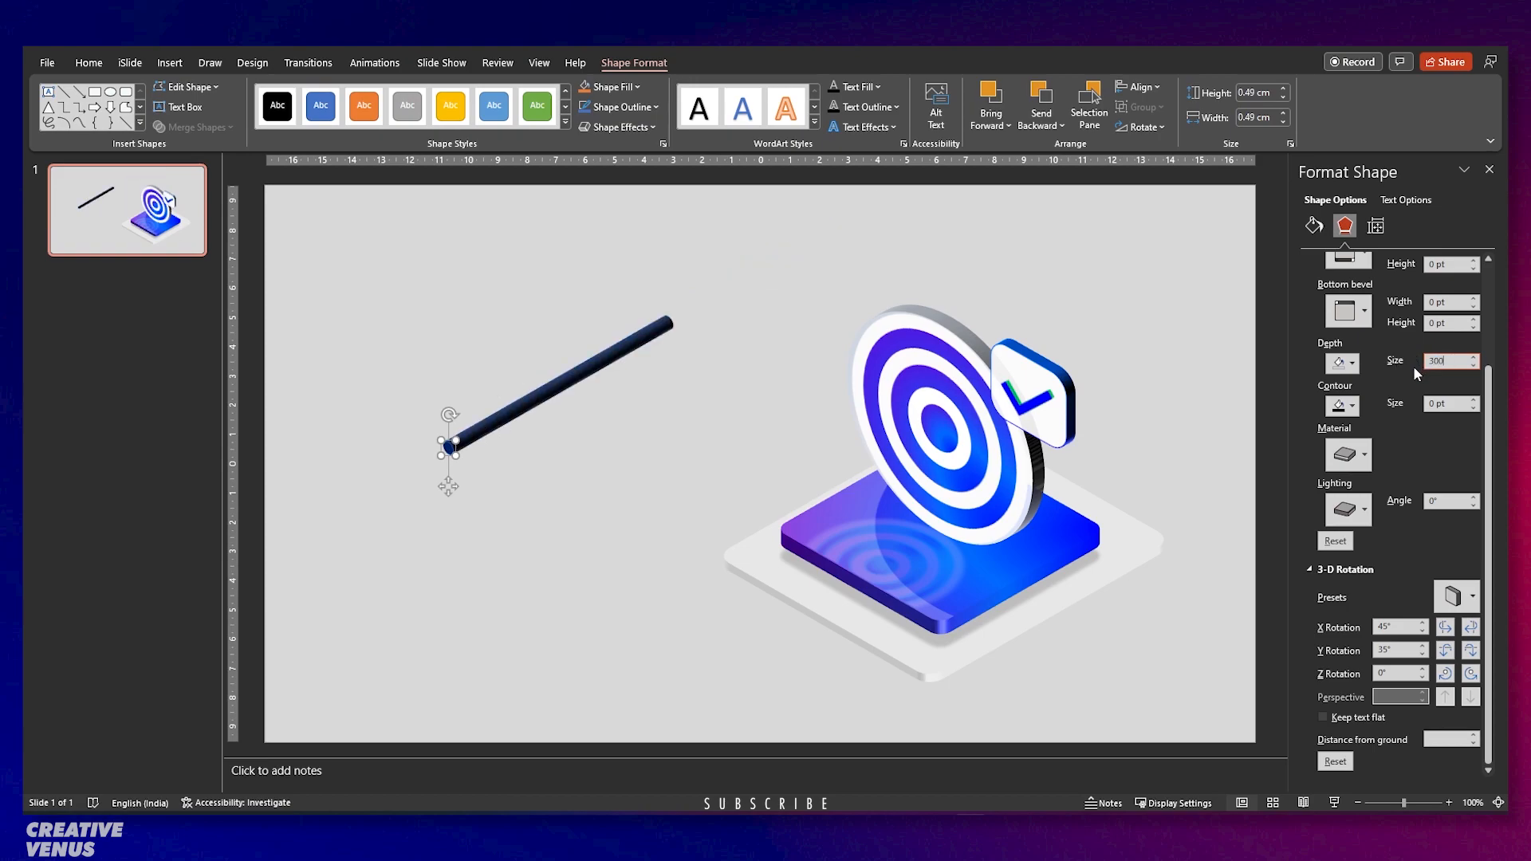
drag(1449, 363, 1397, 361)
text(2)
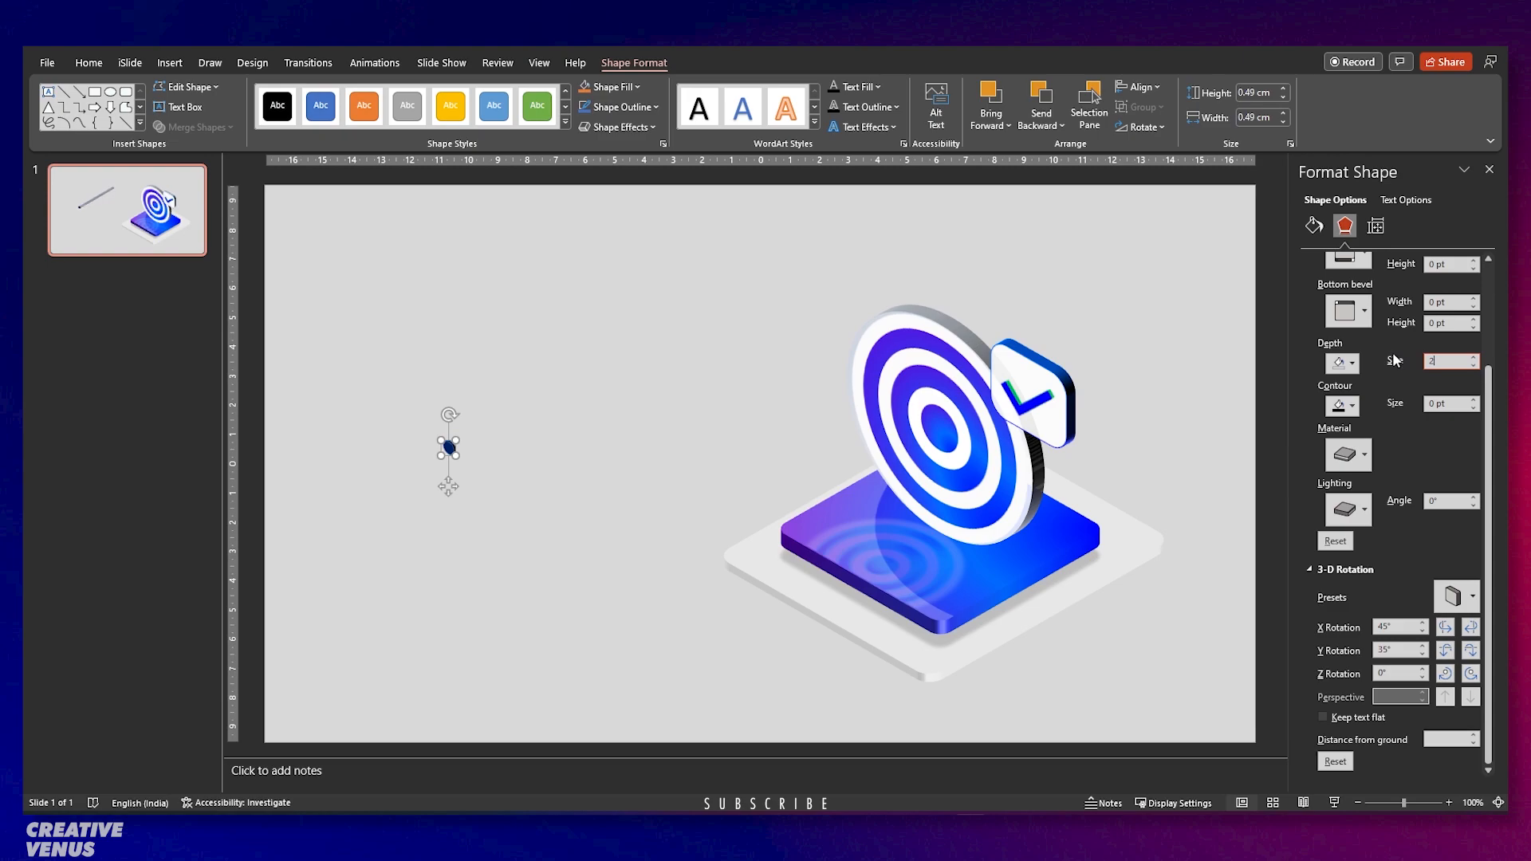
text(40)
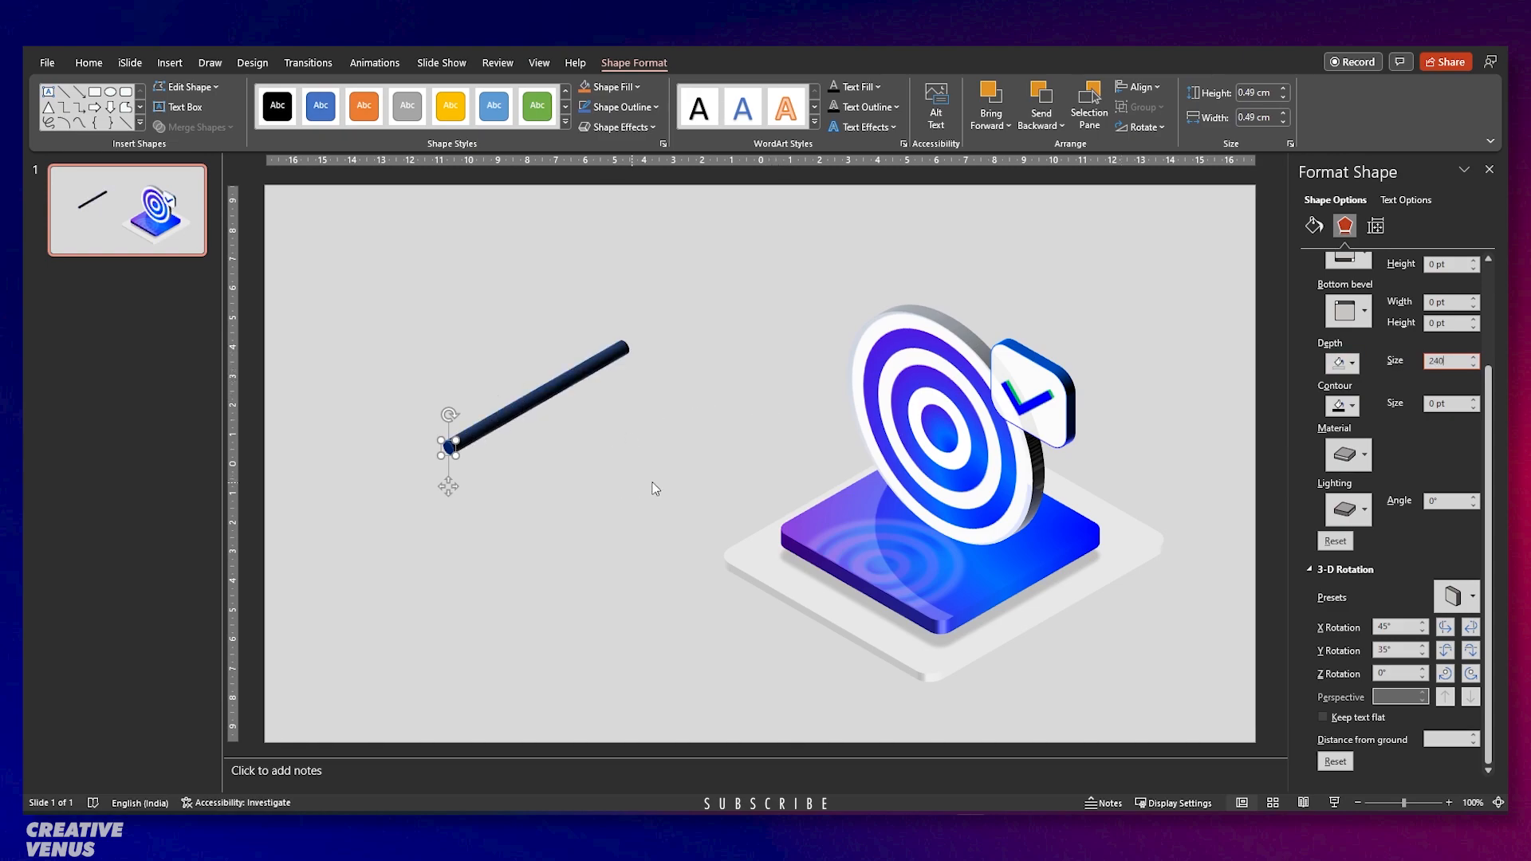
Remove the rod's outline and give it the radial blue-to-purple gradient fill with the middle stop at 48%.
click(1313, 225)
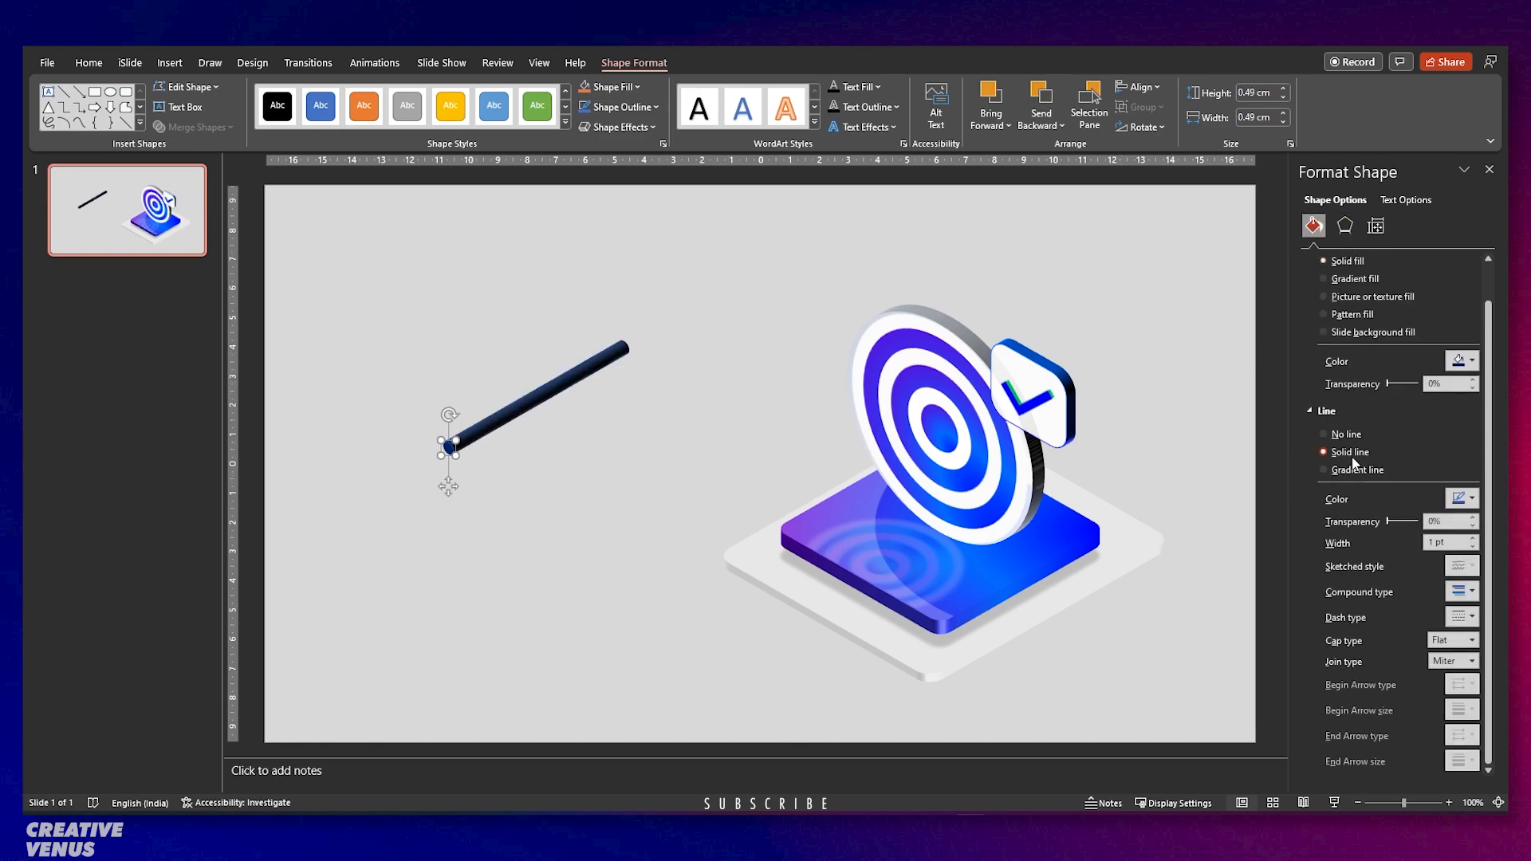
click(1353, 433)
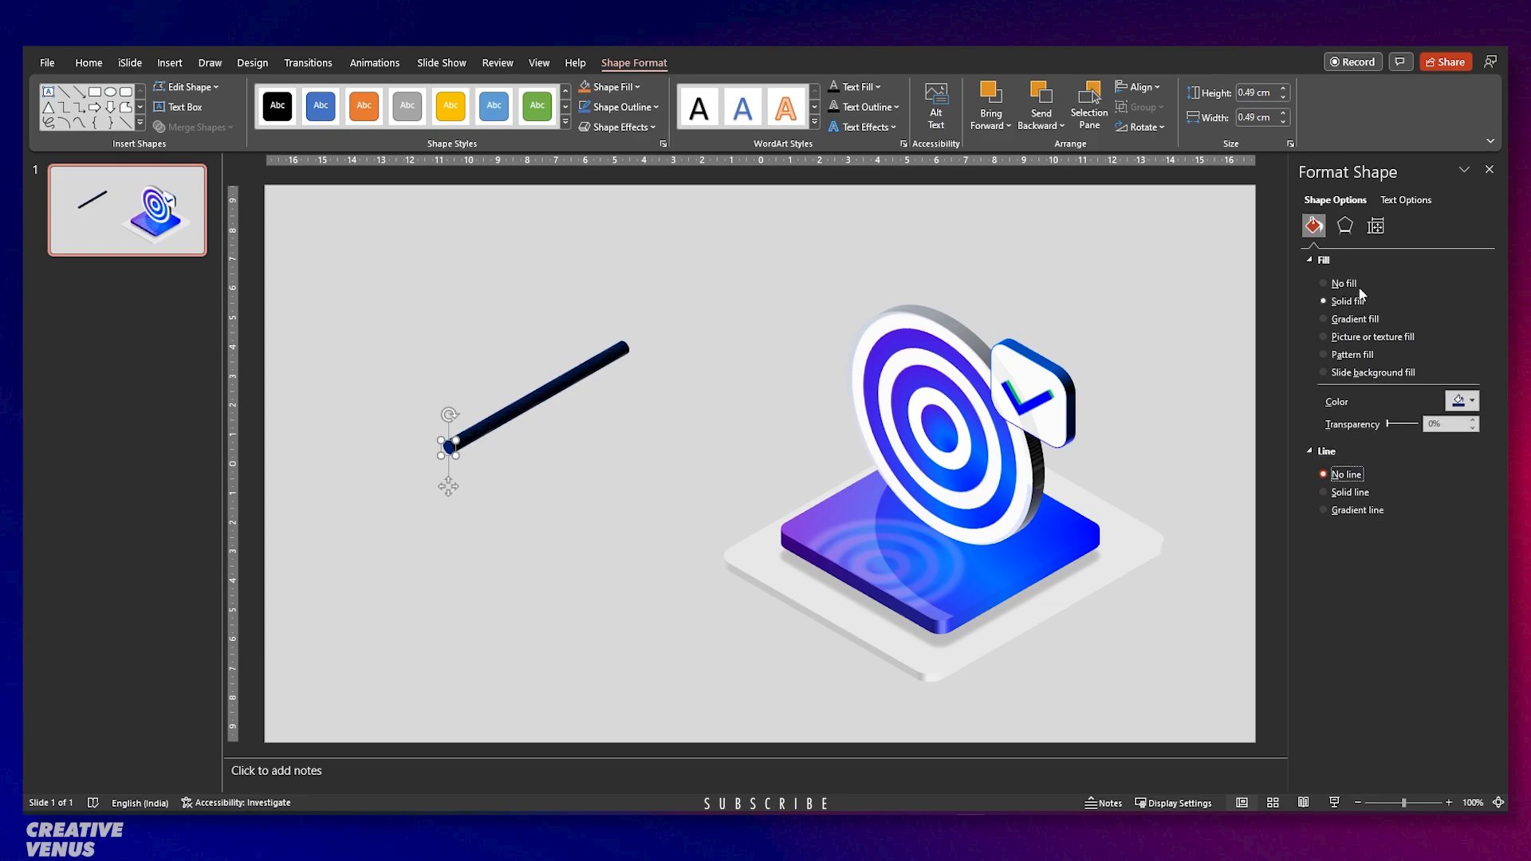
click(1354, 319)
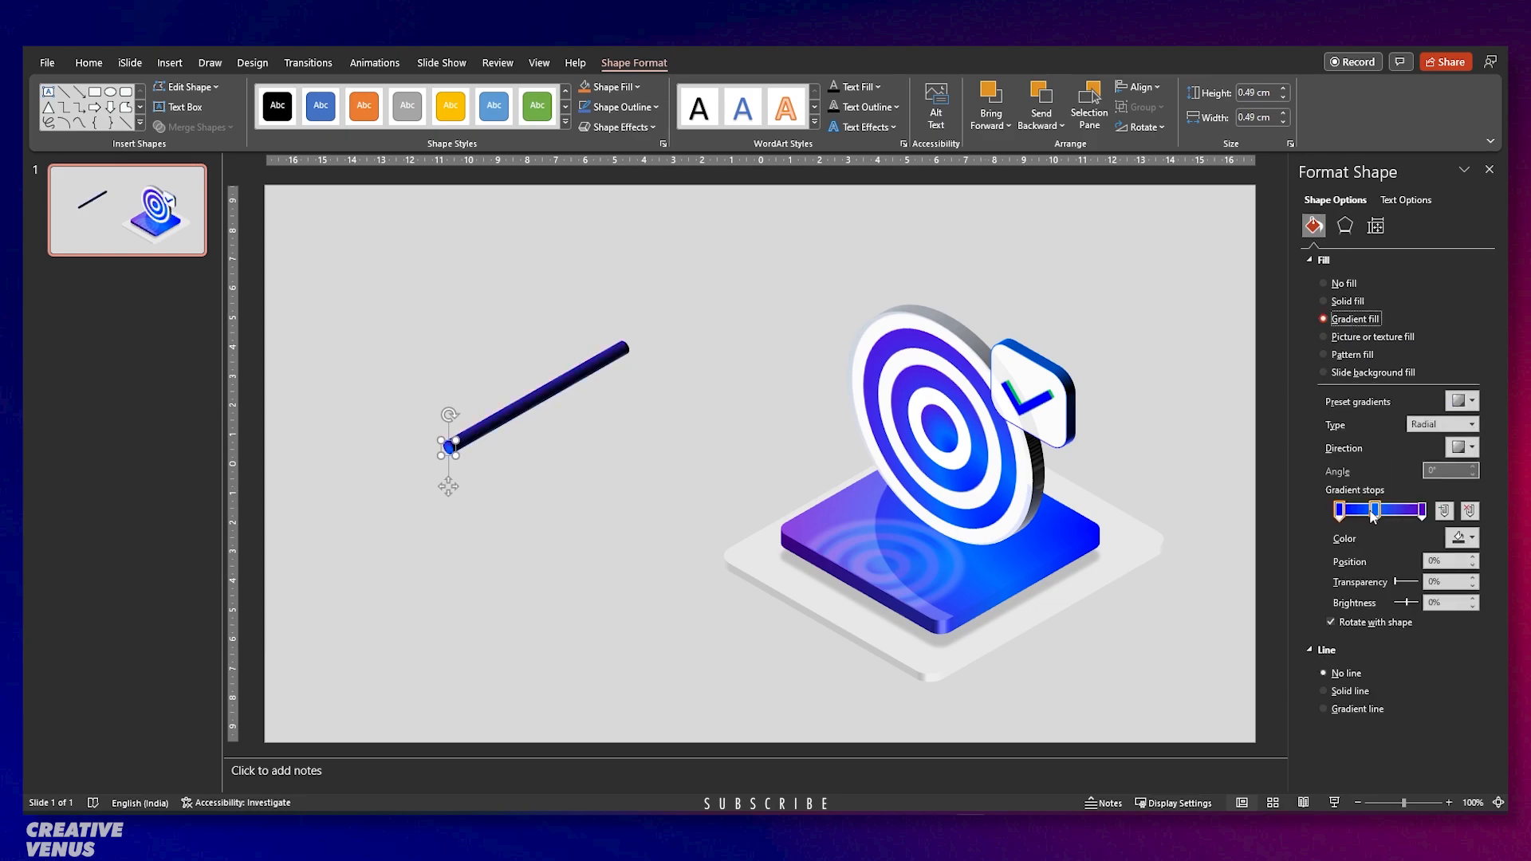
mouse_move(1372, 514)
mouse_down()
mouse_move(1400, 515)
mouse_move(1378, 514)
mouse_up()
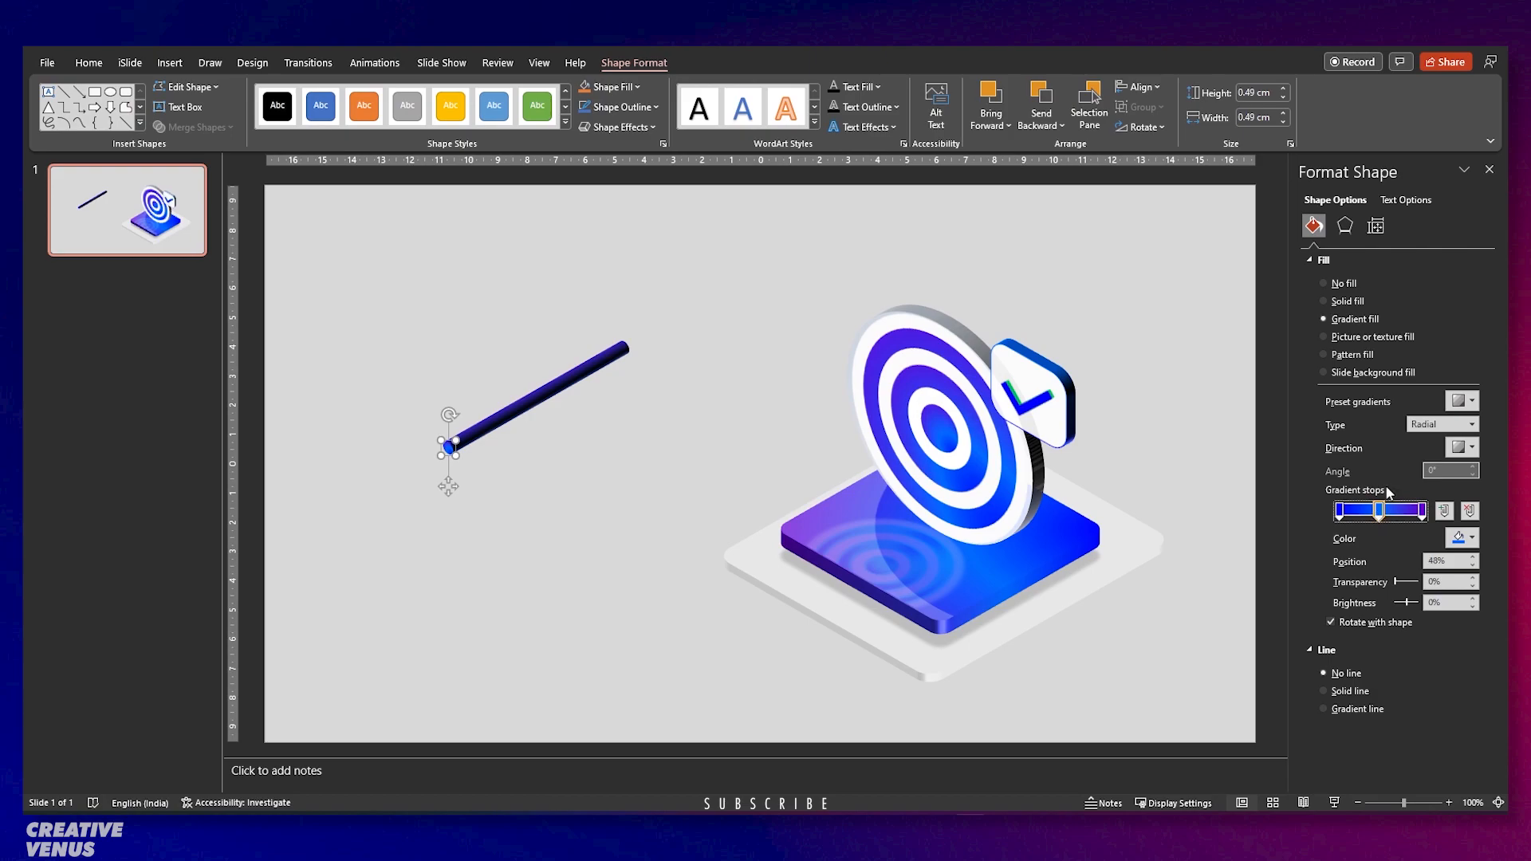
Set the rod's 3-D lighting angle to 120°.
click(1344, 226)
scroll(1377, 514, down, 5)
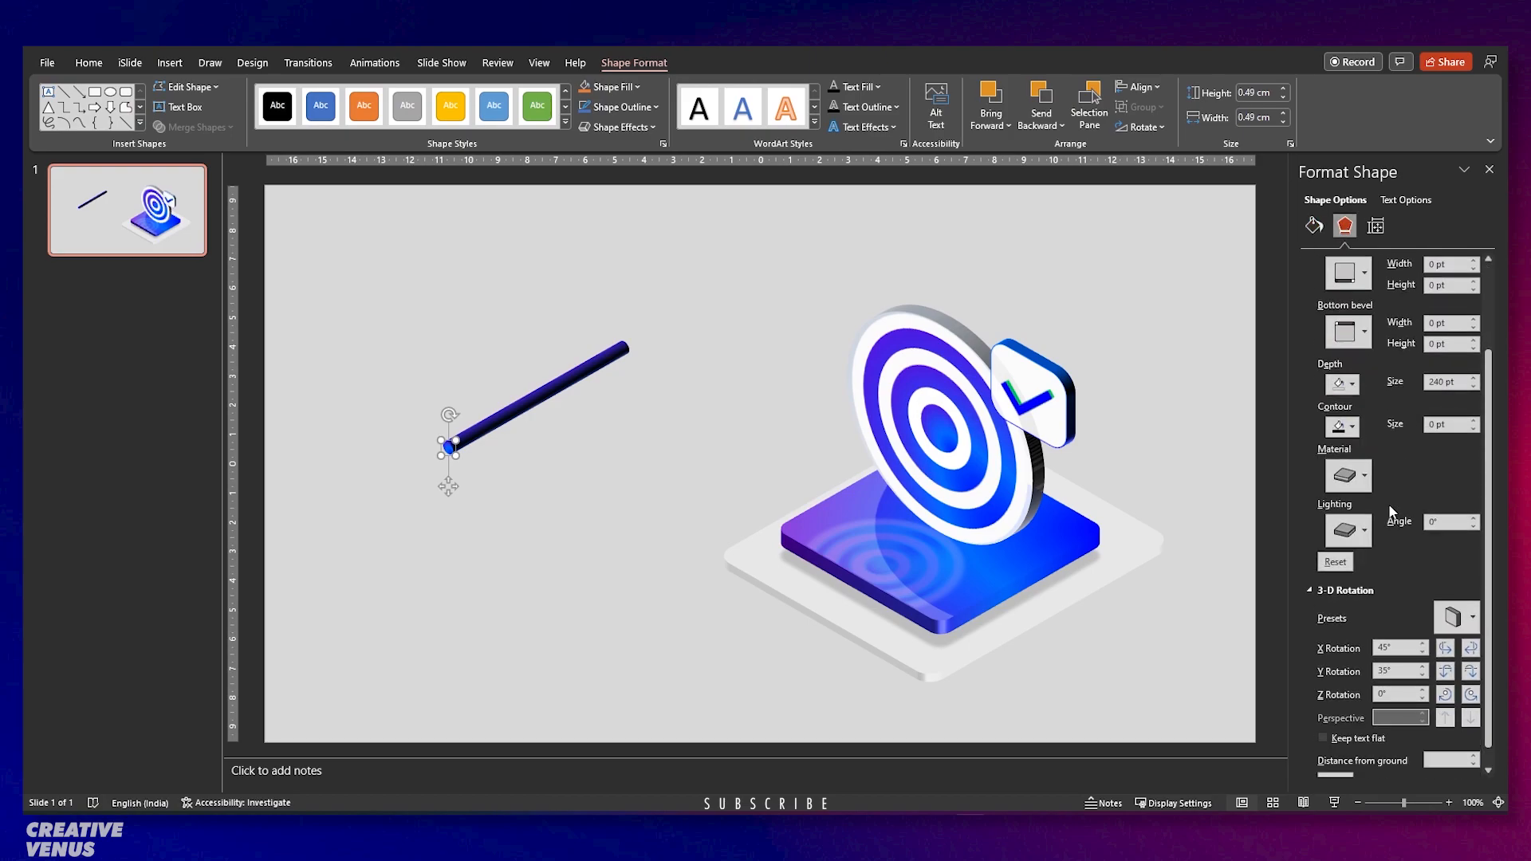
click(1474, 498)
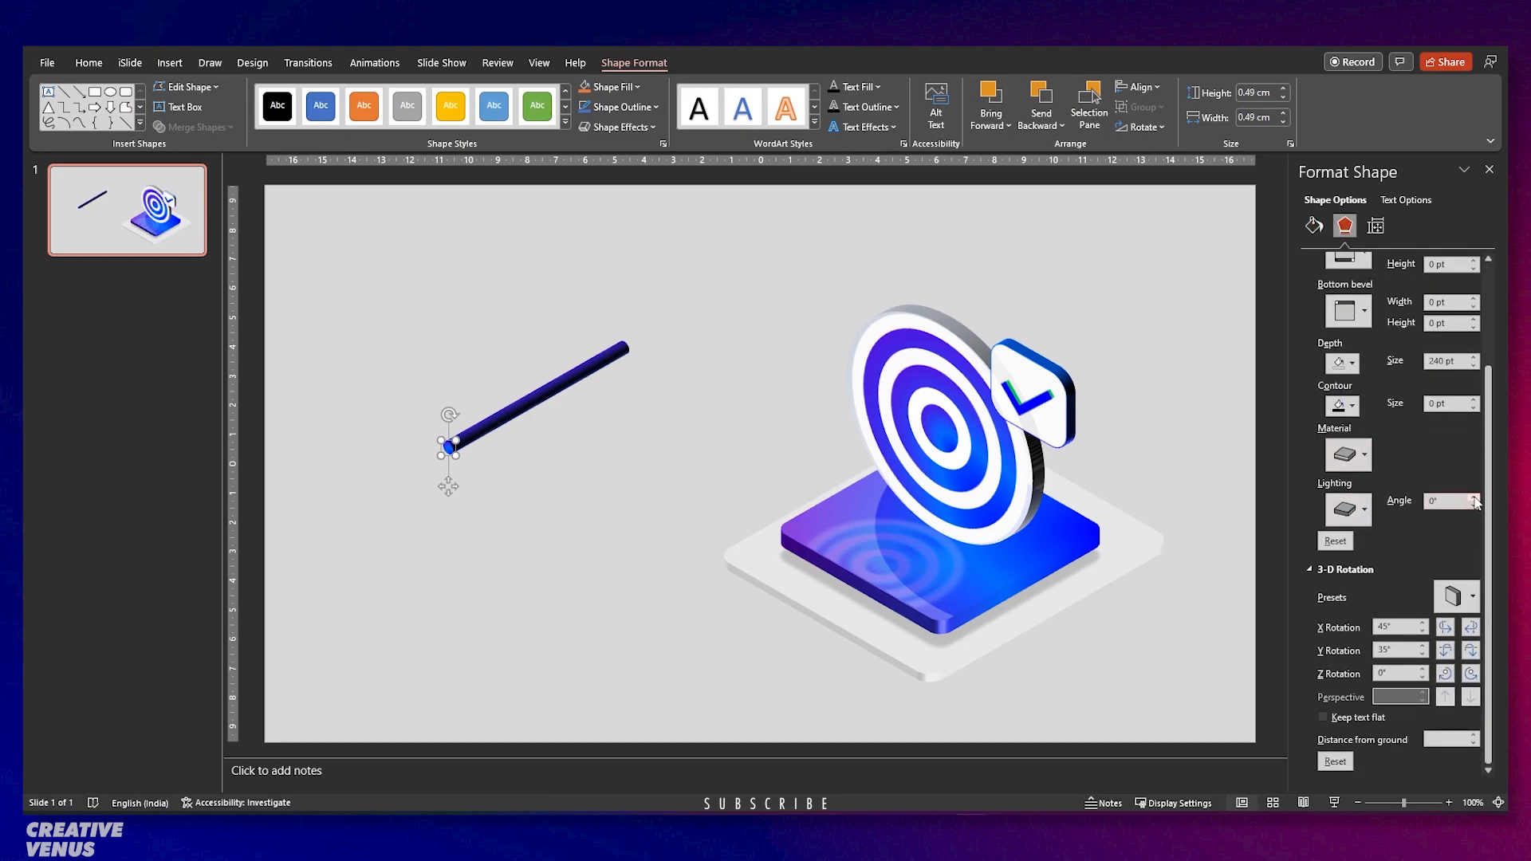
click(1474, 497)
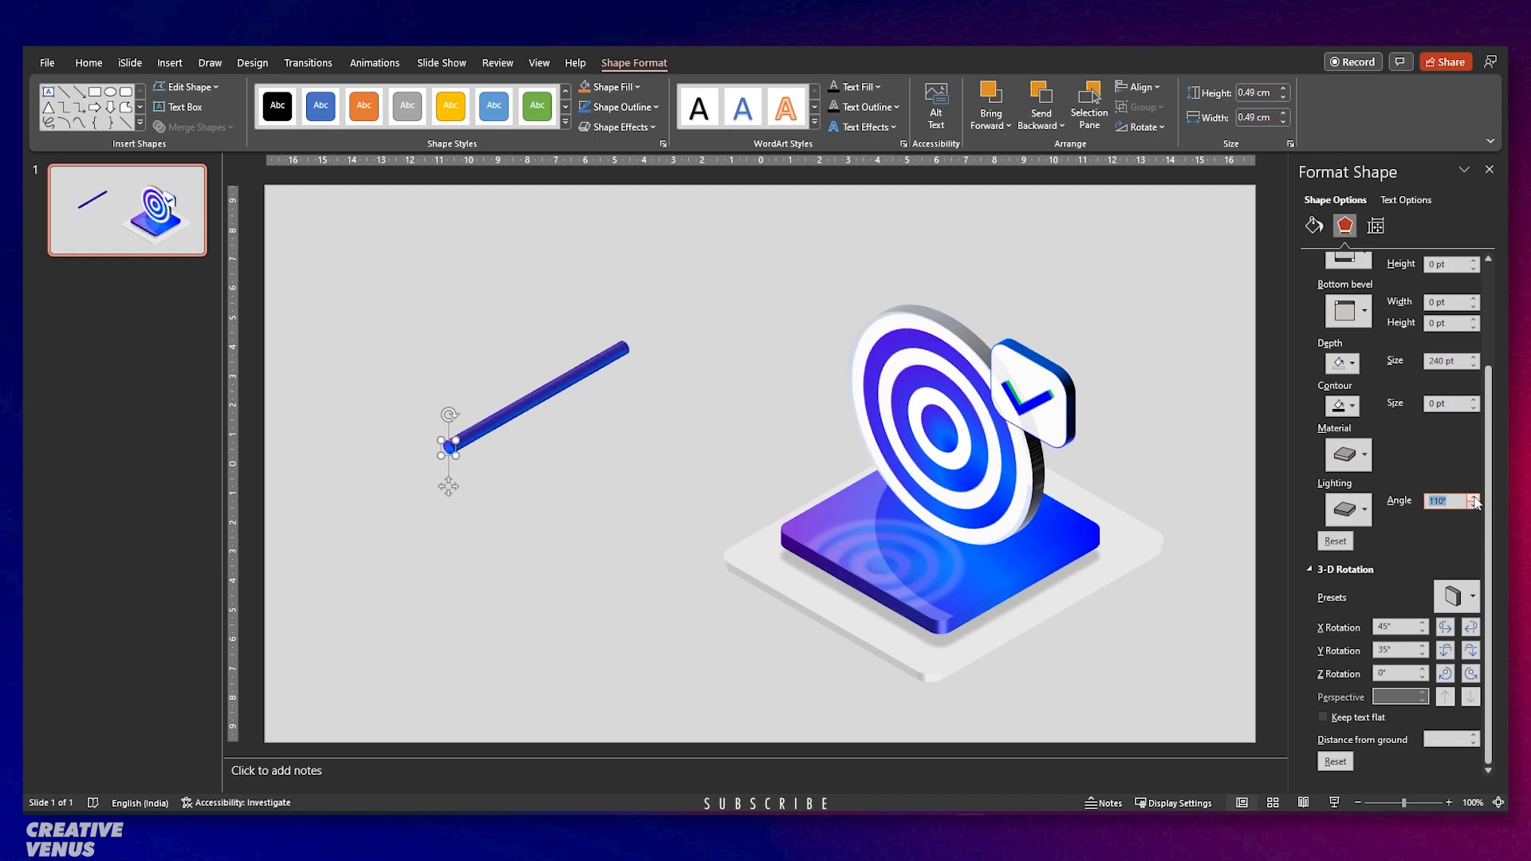
click(1474, 497)
Try the Angle top bevel on the rod and undo it.
scroll(1384, 409, up, 3)
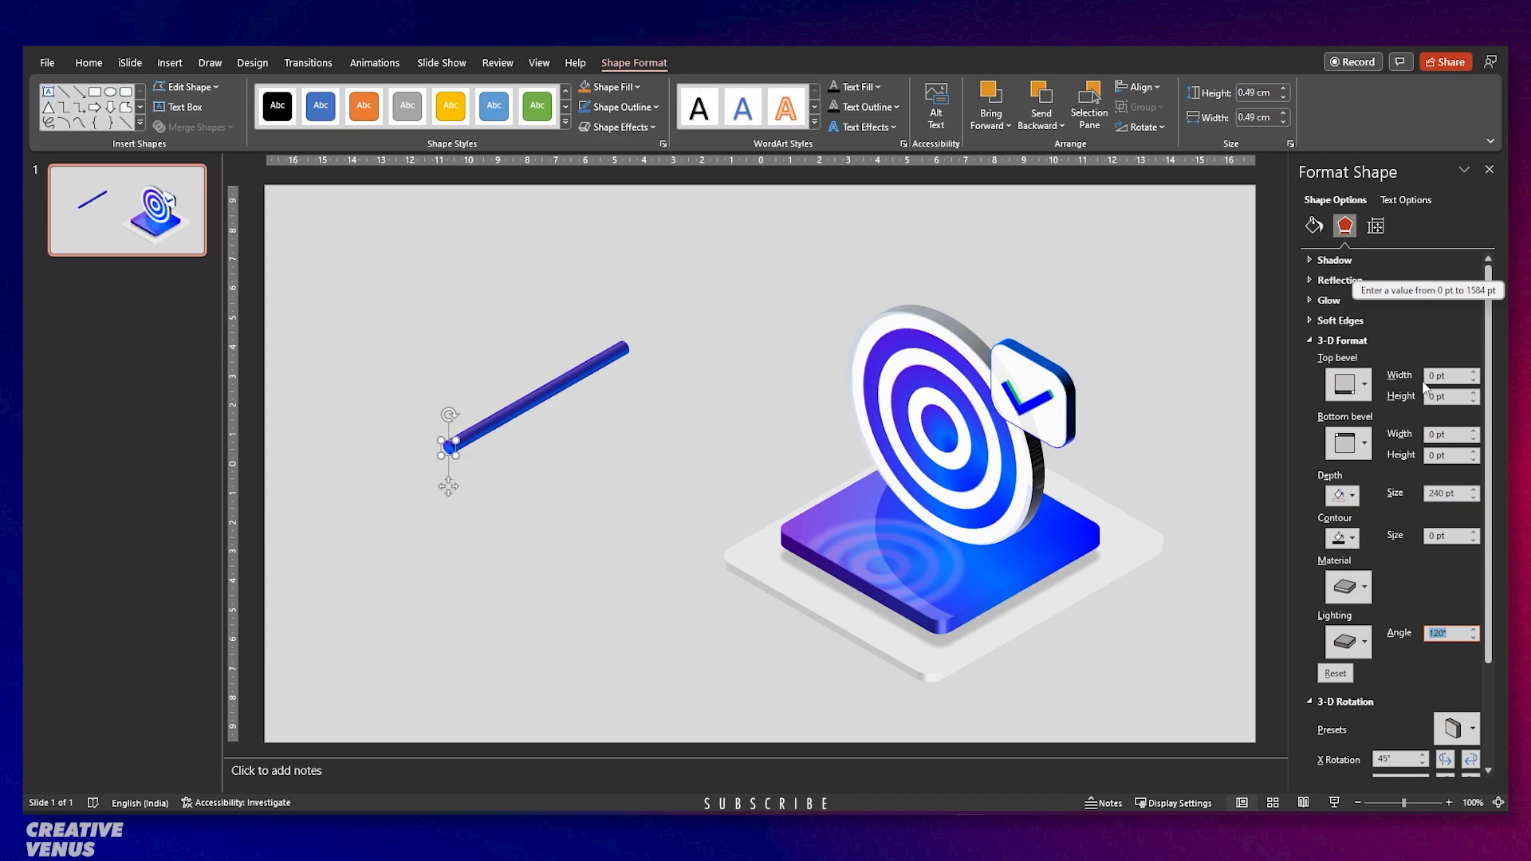
click(1361, 387)
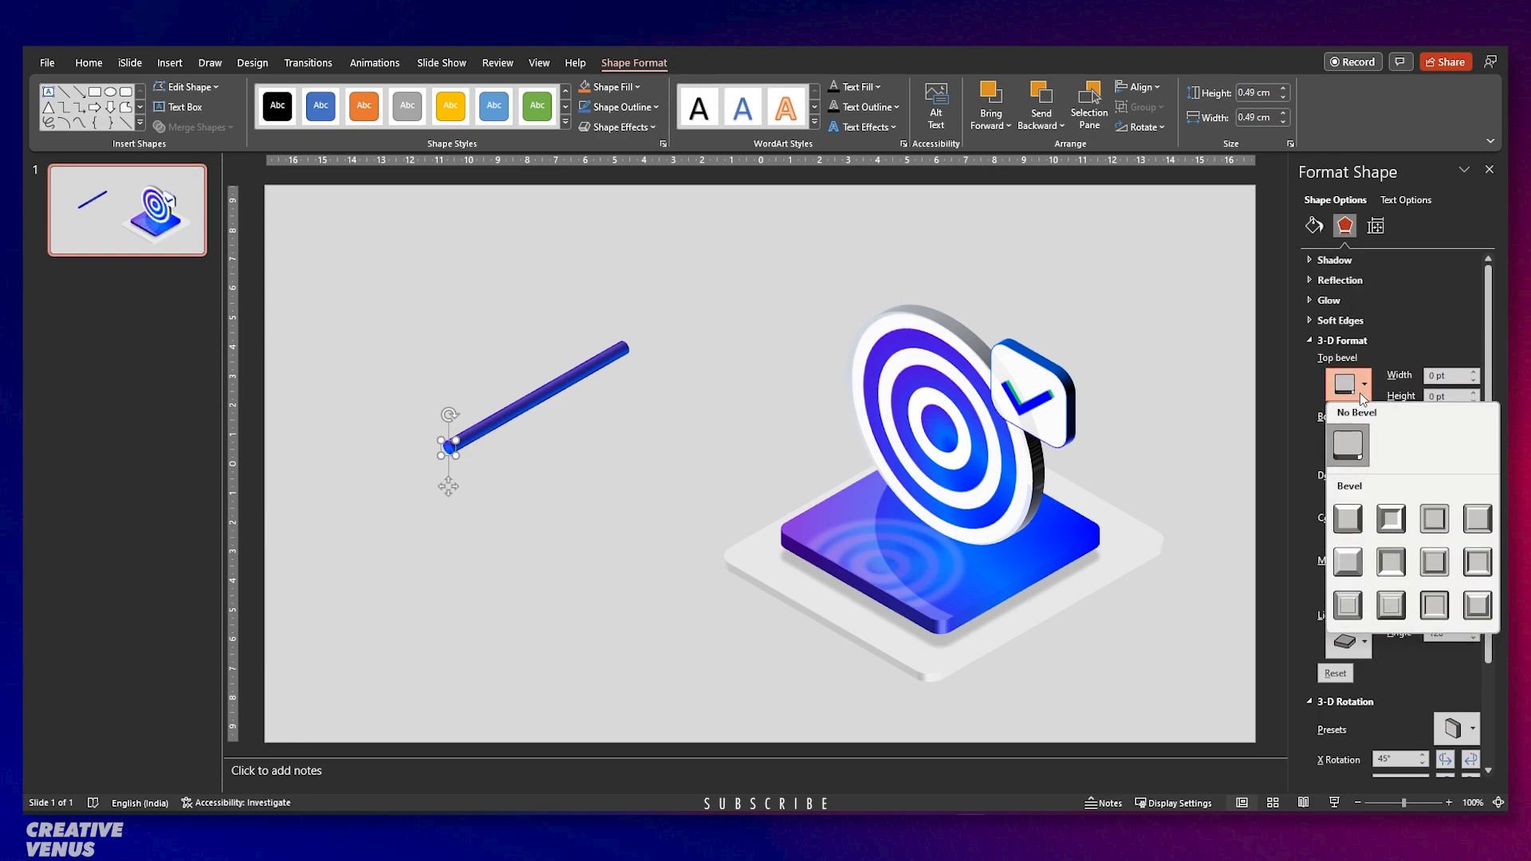
click(1346, 563)
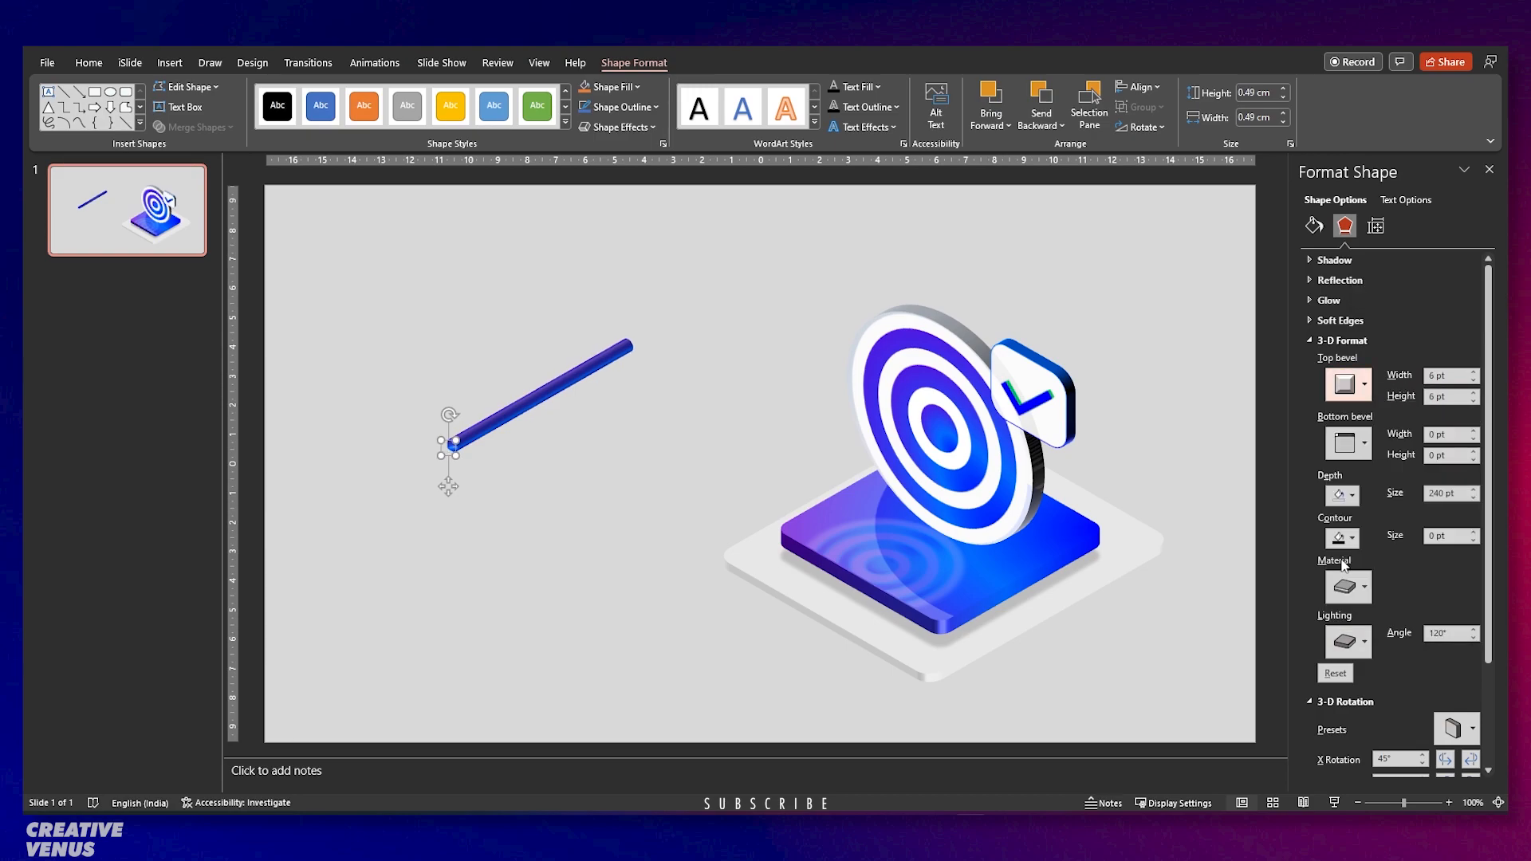
key(ctrl+z)
Taper the rod's far end to a point with a bottom bevel 6 pt wide and 48 pt high.
click(1364, 454)
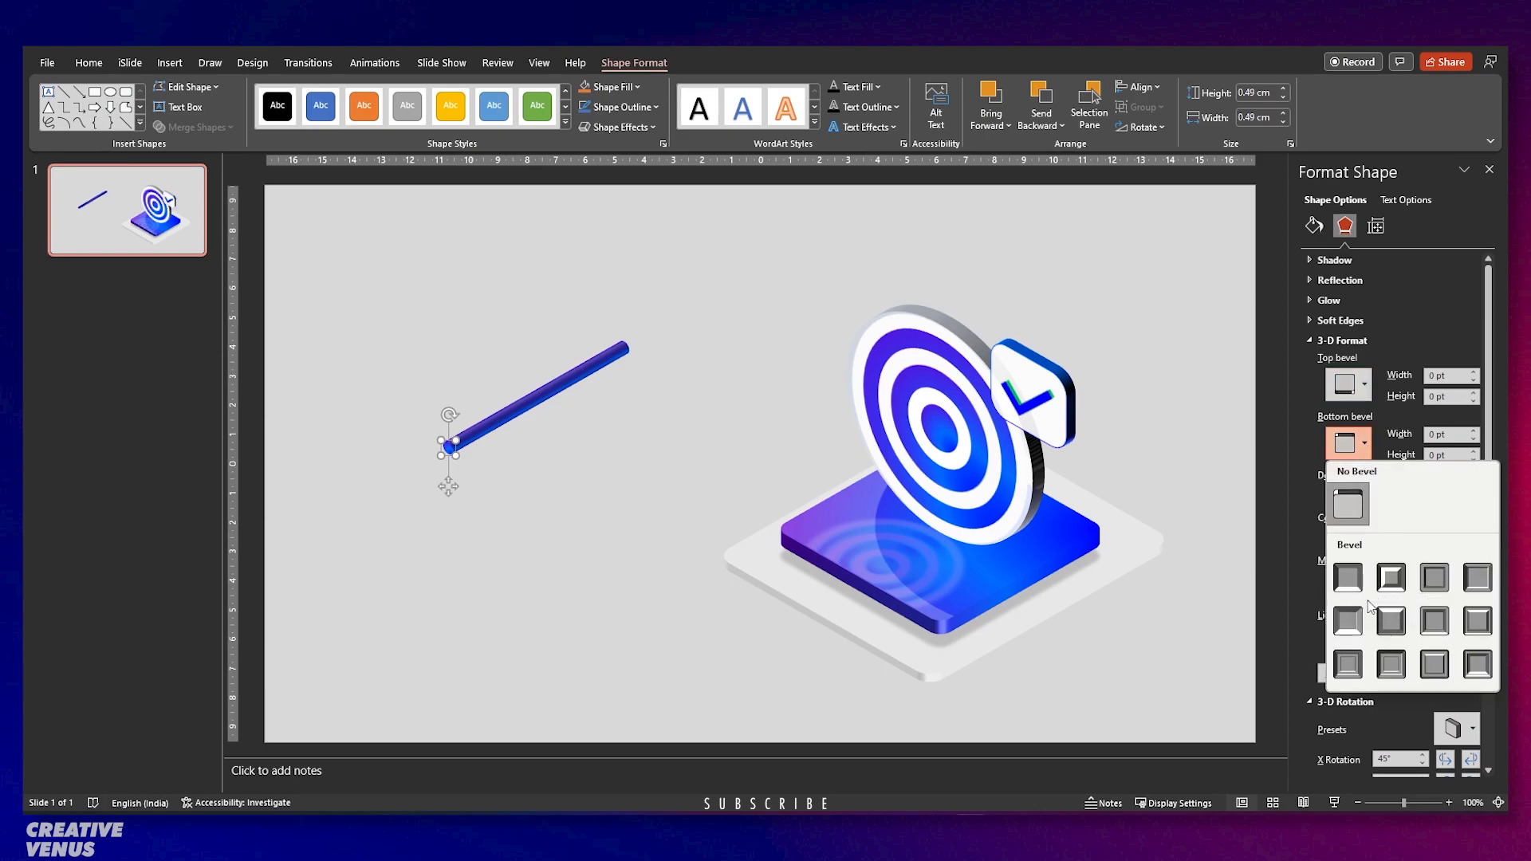
click(1473, 451)
click(1473, 451)
click(1472, 451)
click(1473, 451)
click(1473, 452)
click(1472, 452)
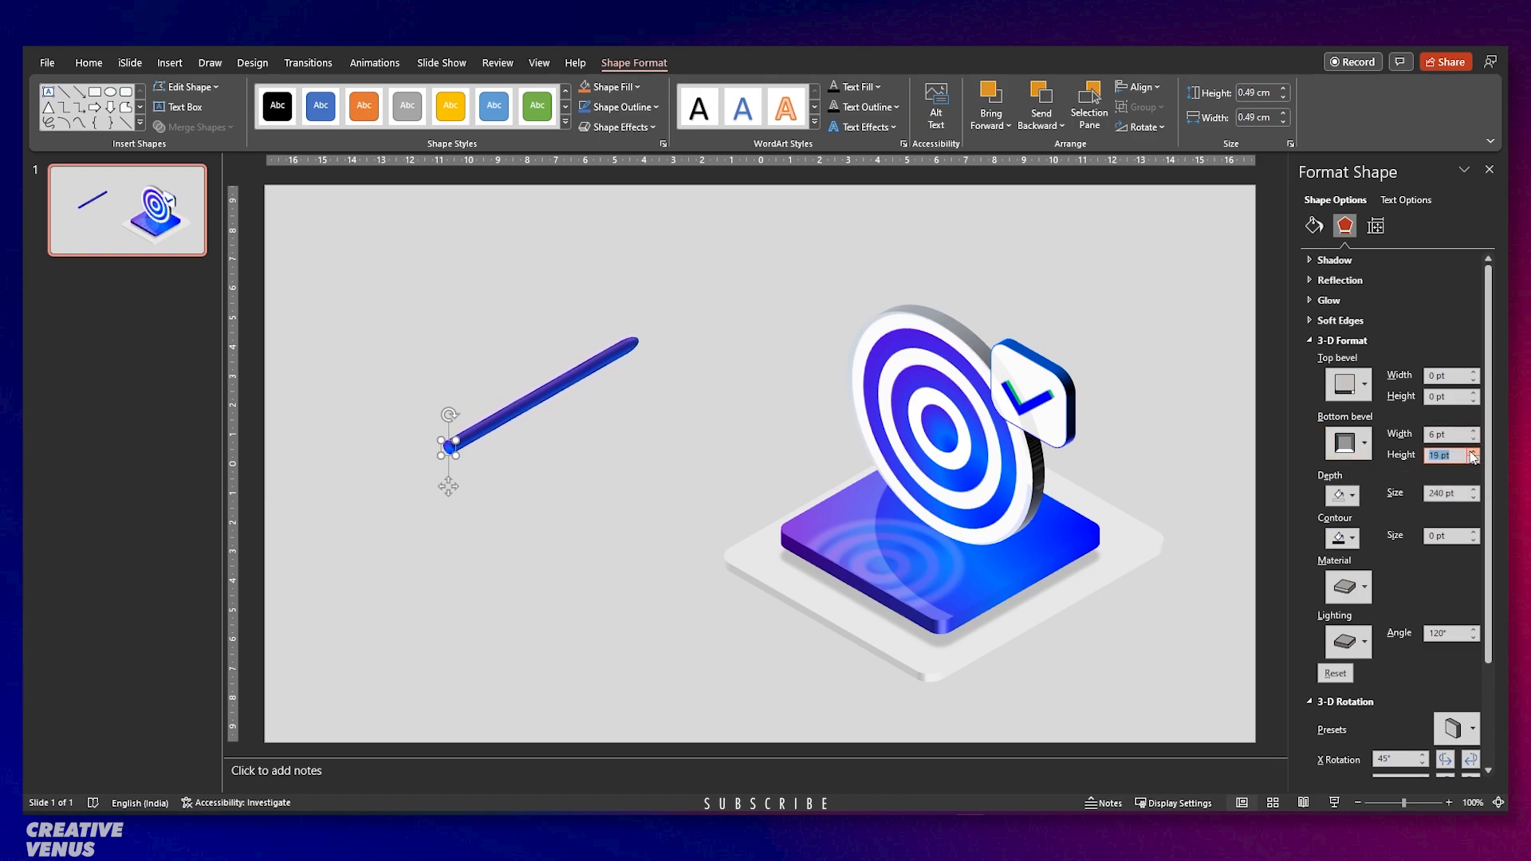
click(1473, 451)
click(1473, 452)
click(1472, 451)
click(1472, 451)
click(1472, 452)
Try an Art Deco top bevel 41.5 pt wide and about 17 pt high on the rod, and remove it again.
click(1355, 385)
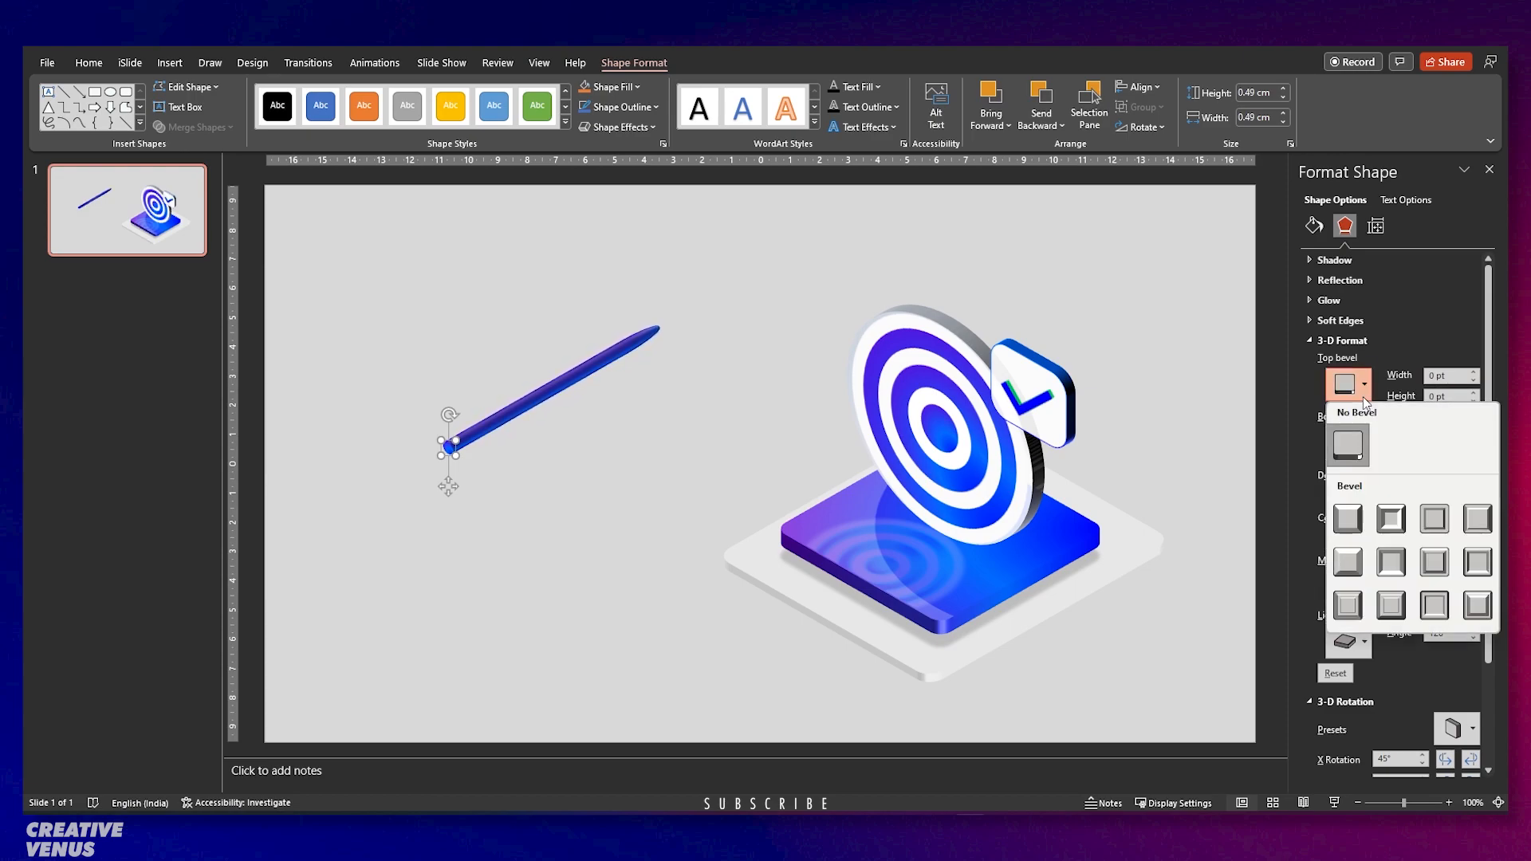
click(1473, 607)
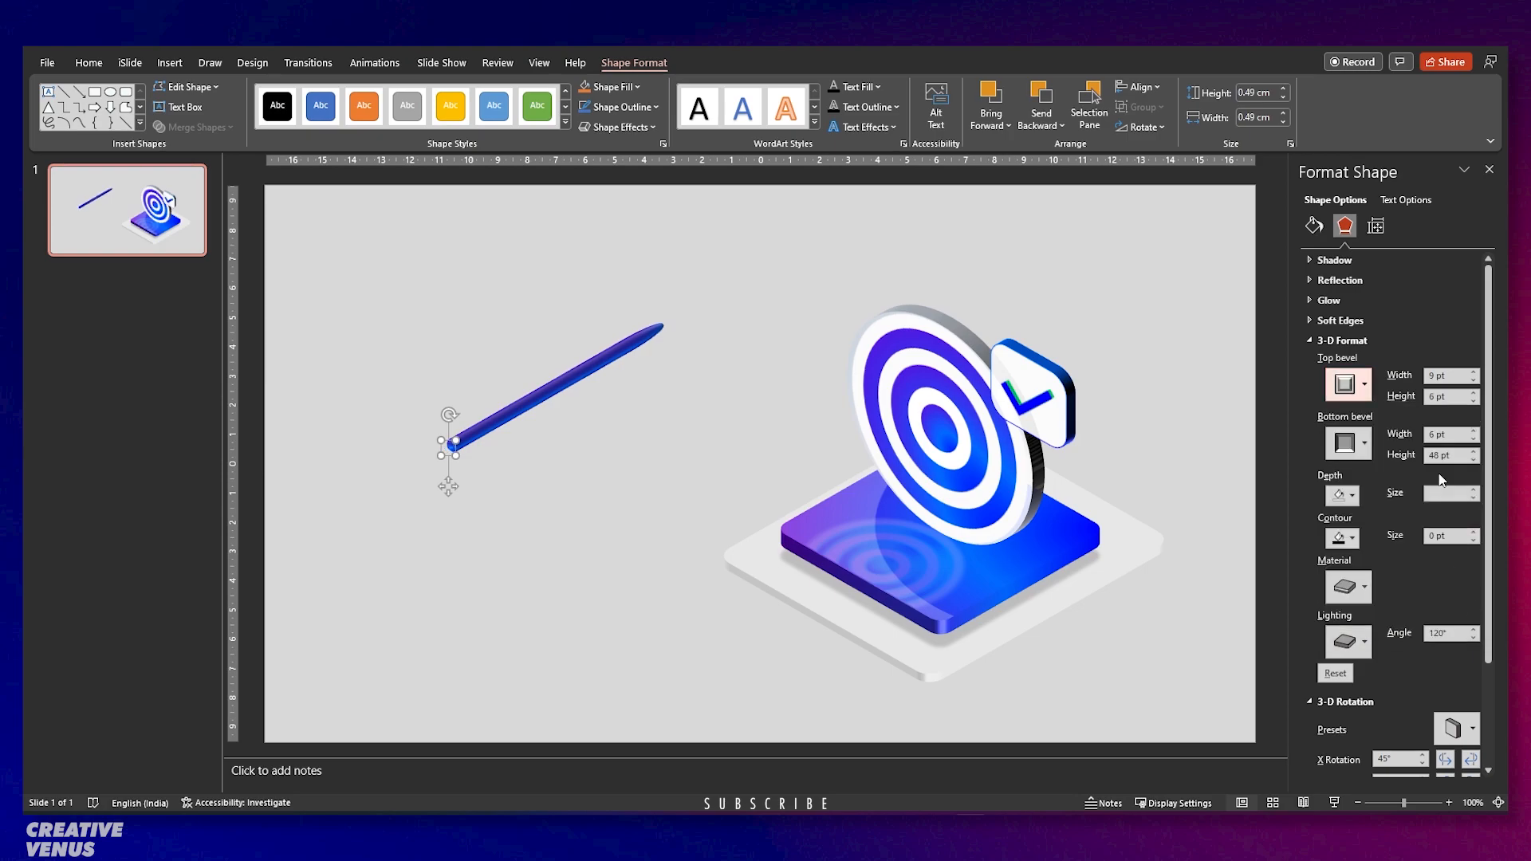
click(1474, 372)
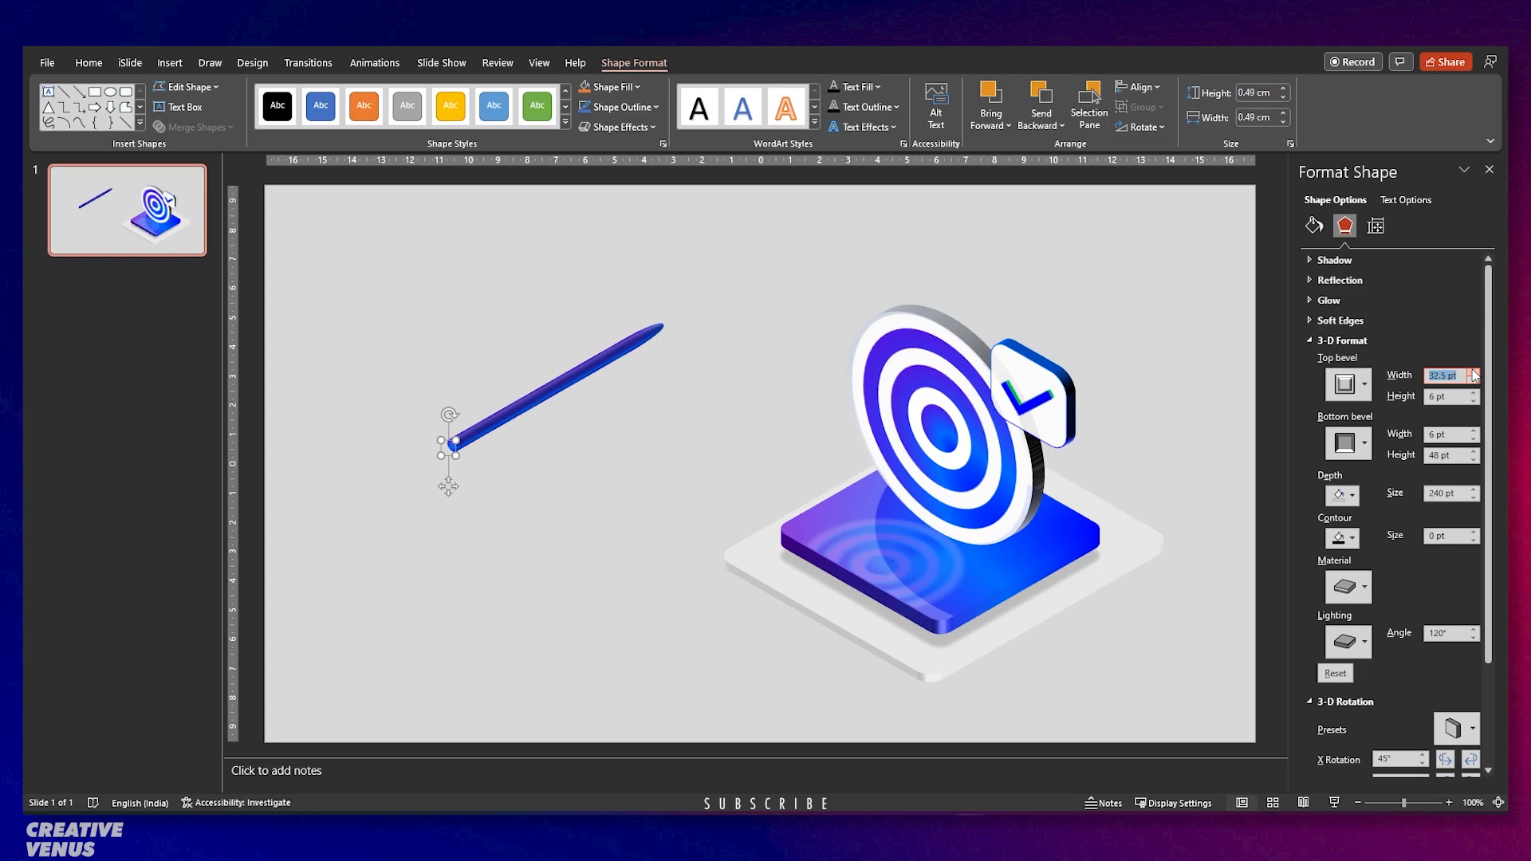
click(1474, 371)
click(1475, 393)
click(1474, 394)
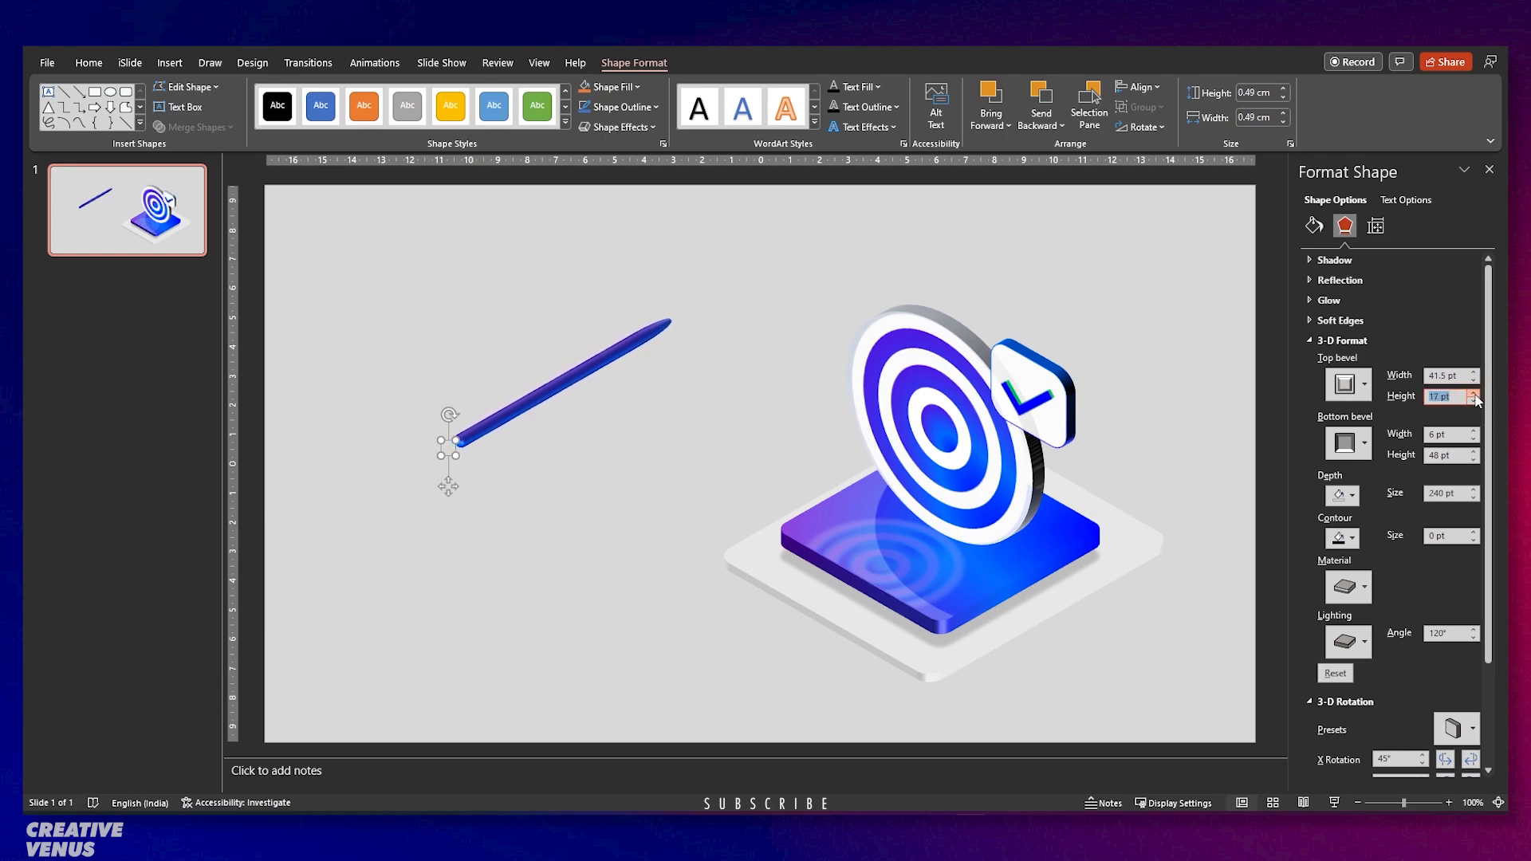
click(1470, 403)
click(1345, 385)
click(1348, 445)
Move the rod so its tip meets the bullseye and give its near end a Relaxed Inset top bevel, 3 pt wide and 10 pt high.
drag(541, 396, 820, 492)
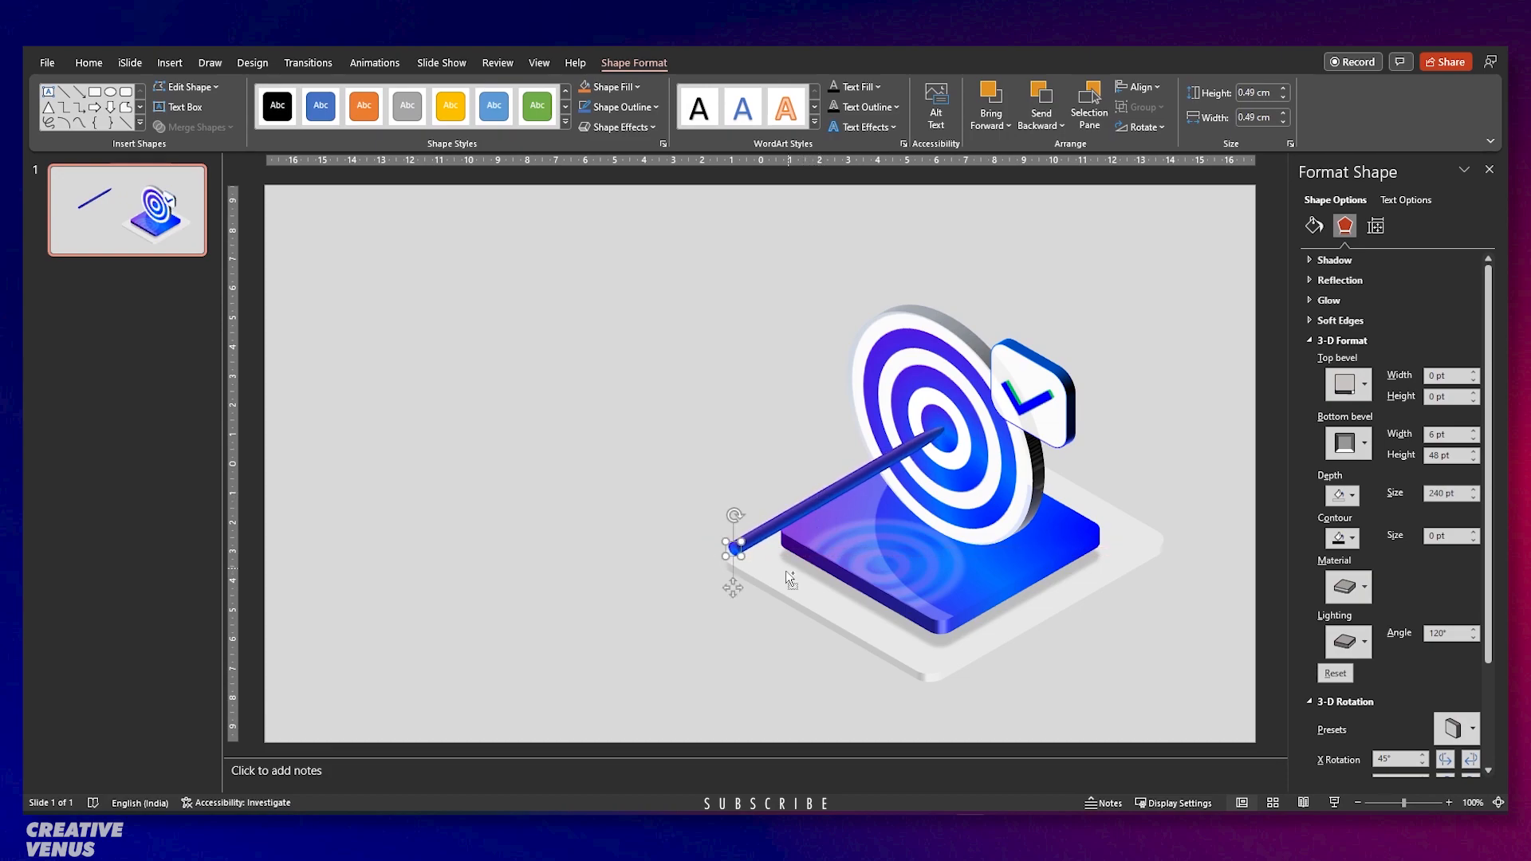
scroll(783, 567, up, 10)
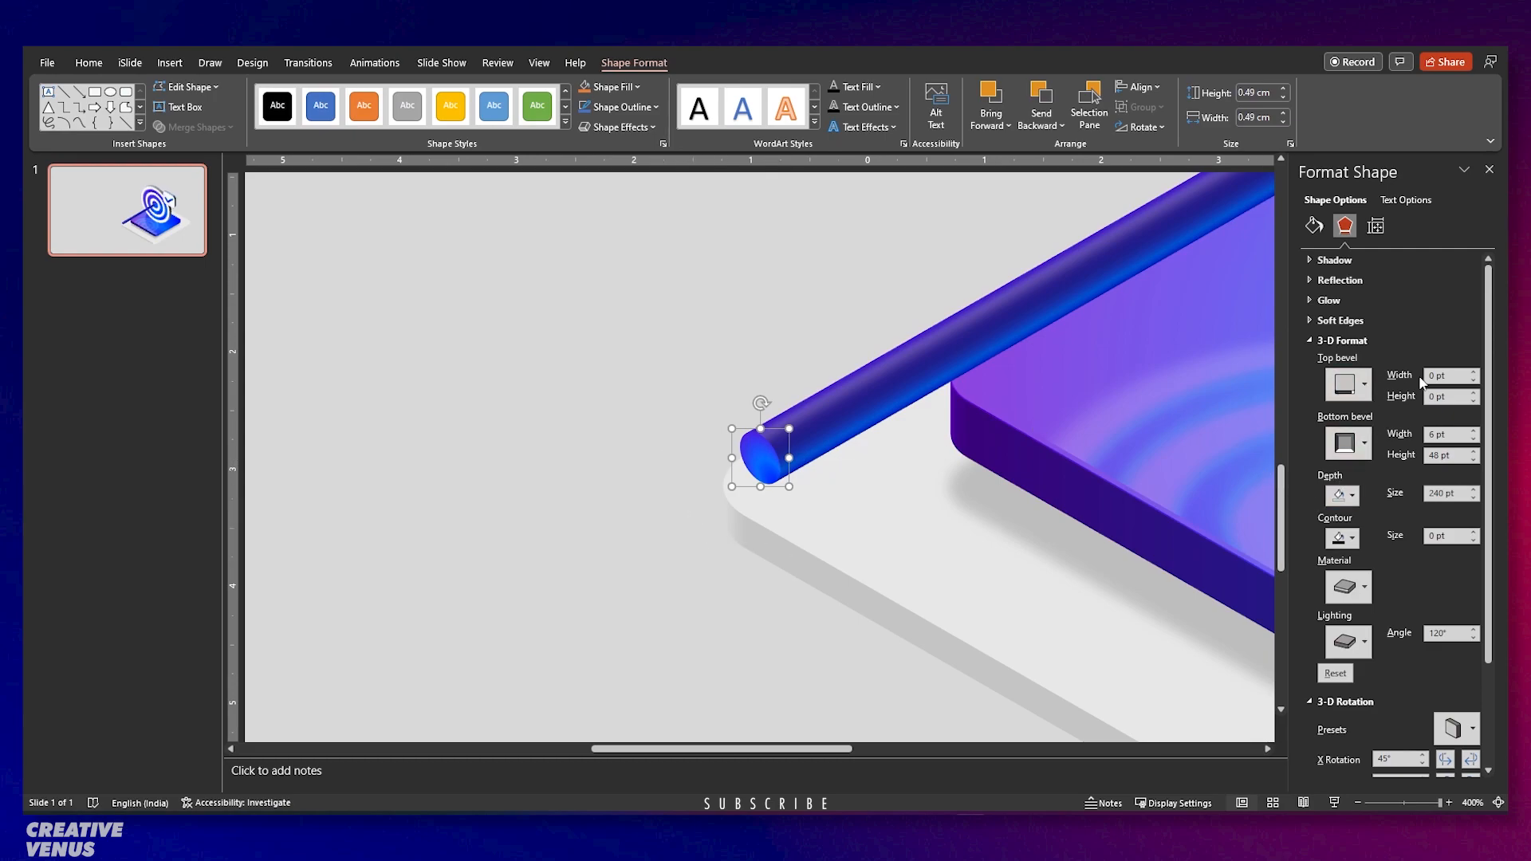
click(1355, 384)
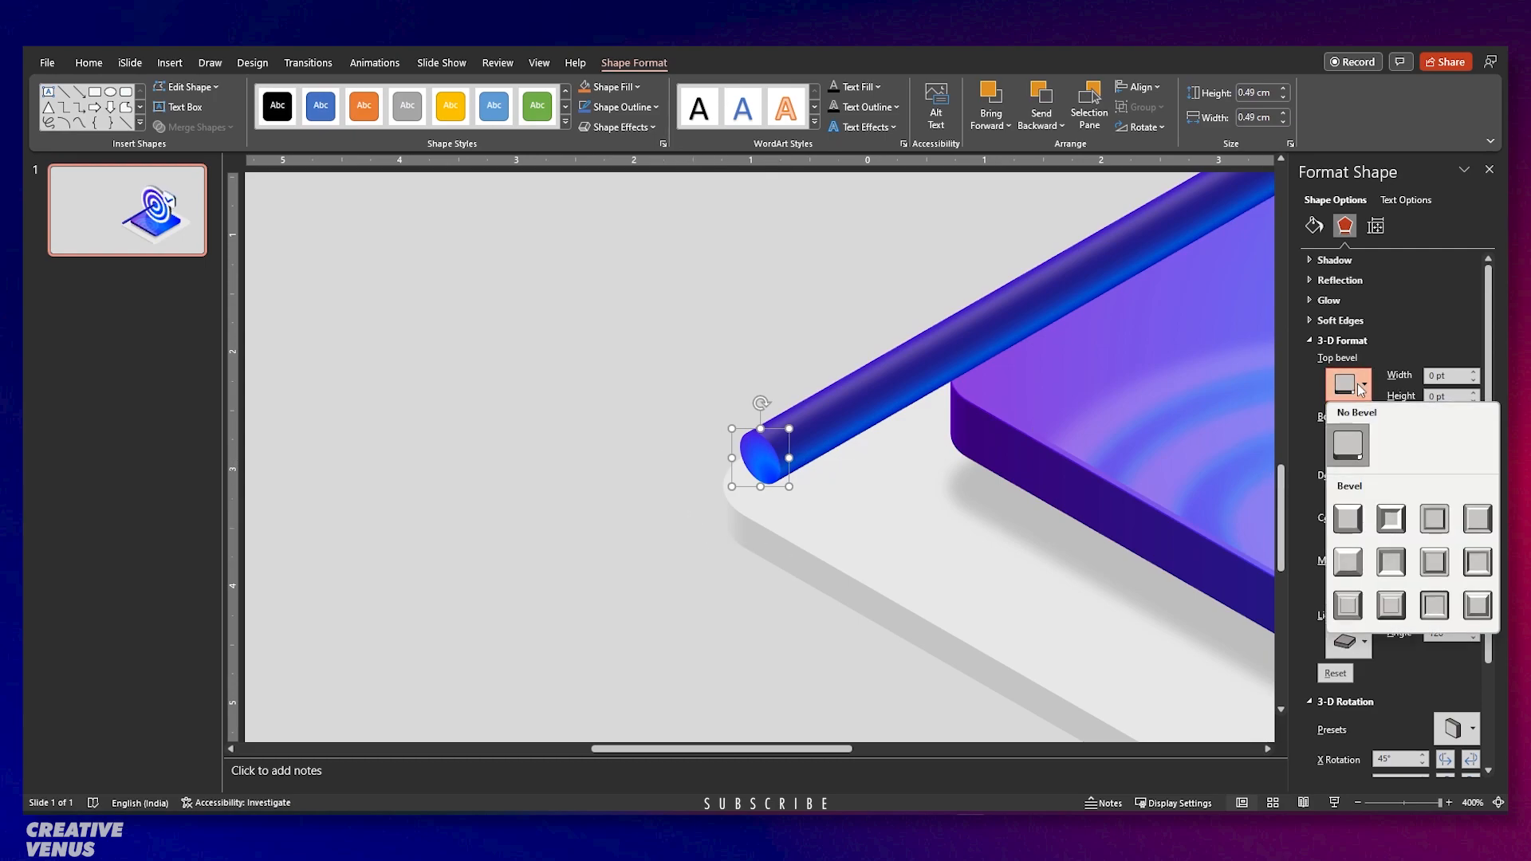
click(1391, 520)
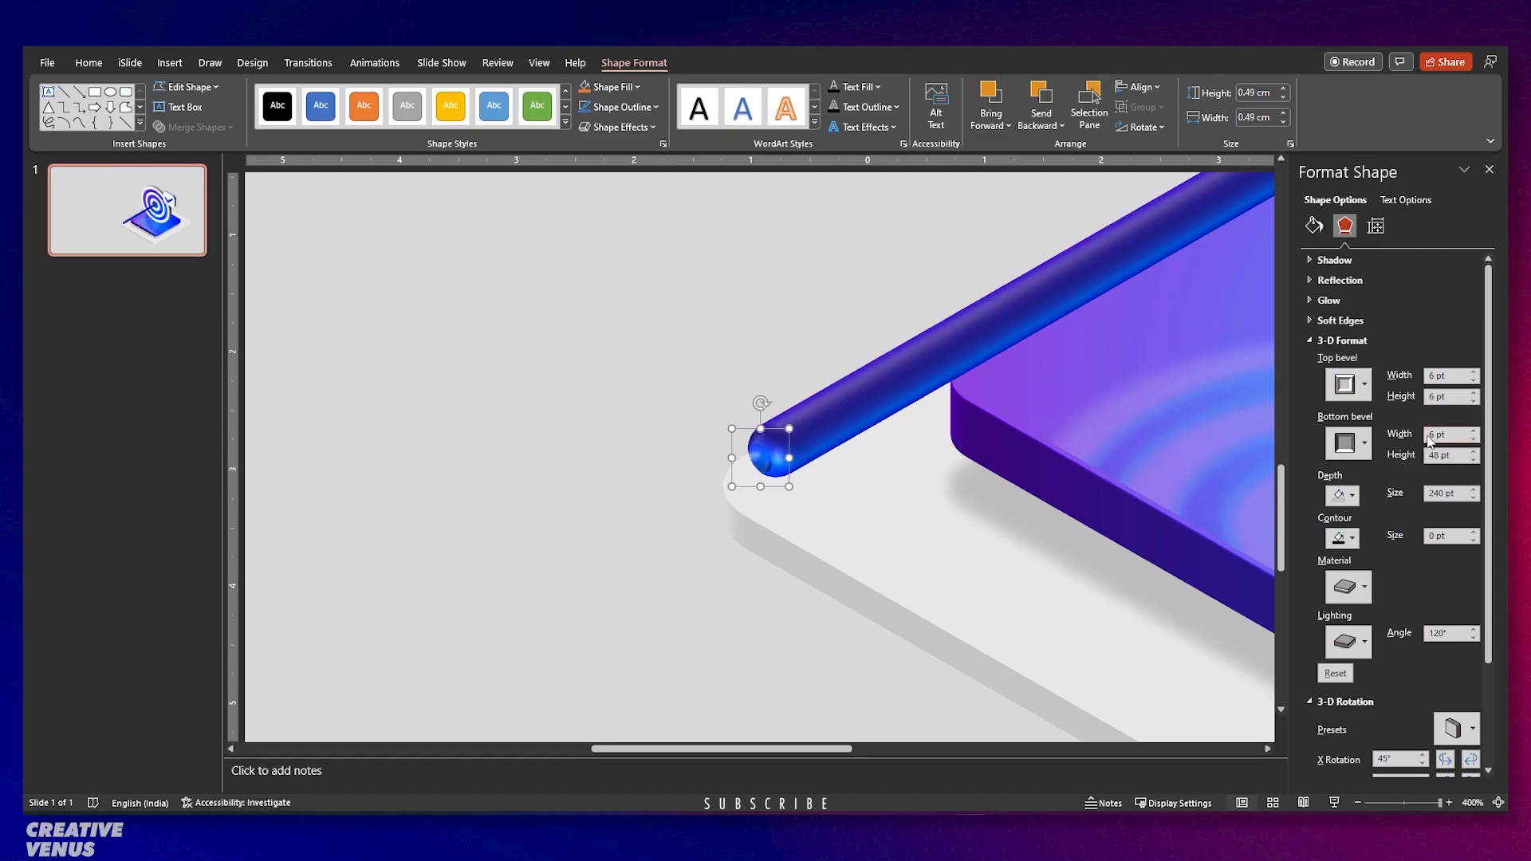
click(1473, 400)
click(1473, 393)
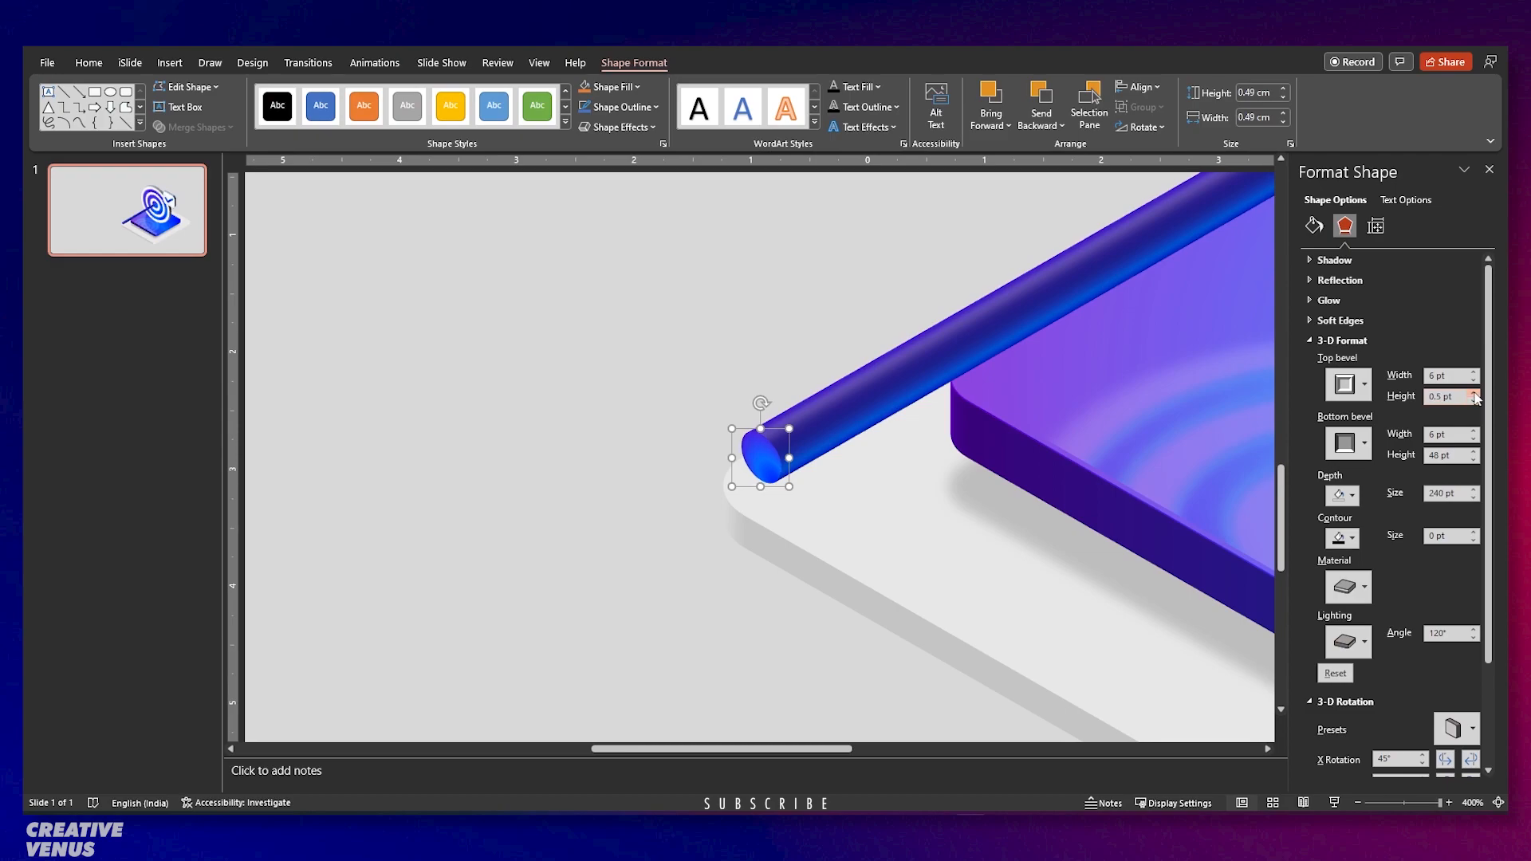
click(1473, 371)
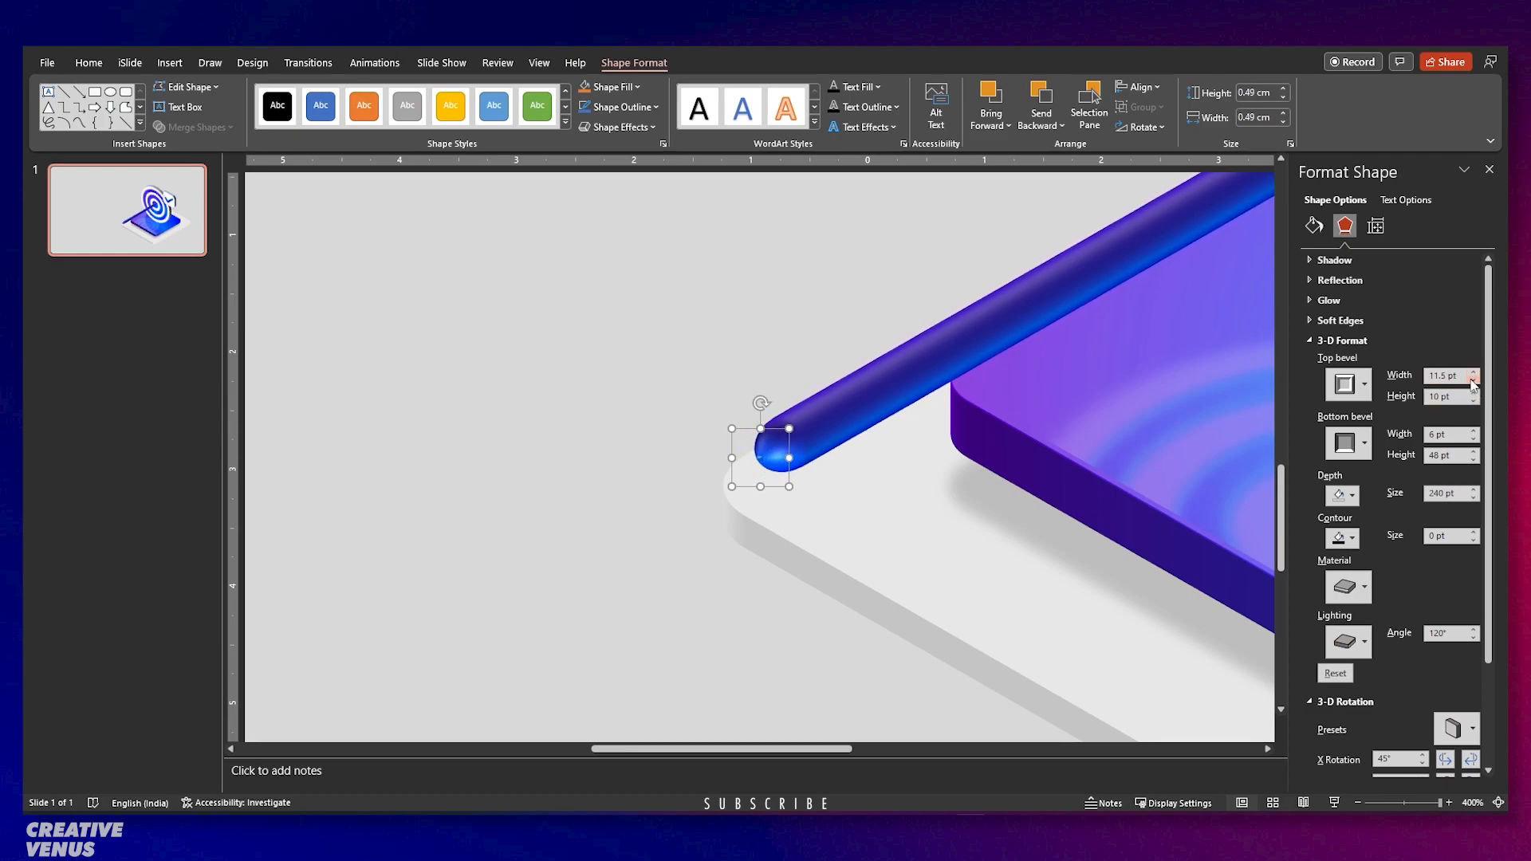
click(1472, 381)
click(1473, 372)
Shift the rod slightly outward, away from the target, so that only its tip touches the bullseye.
scroll(949, 475, down, 5)
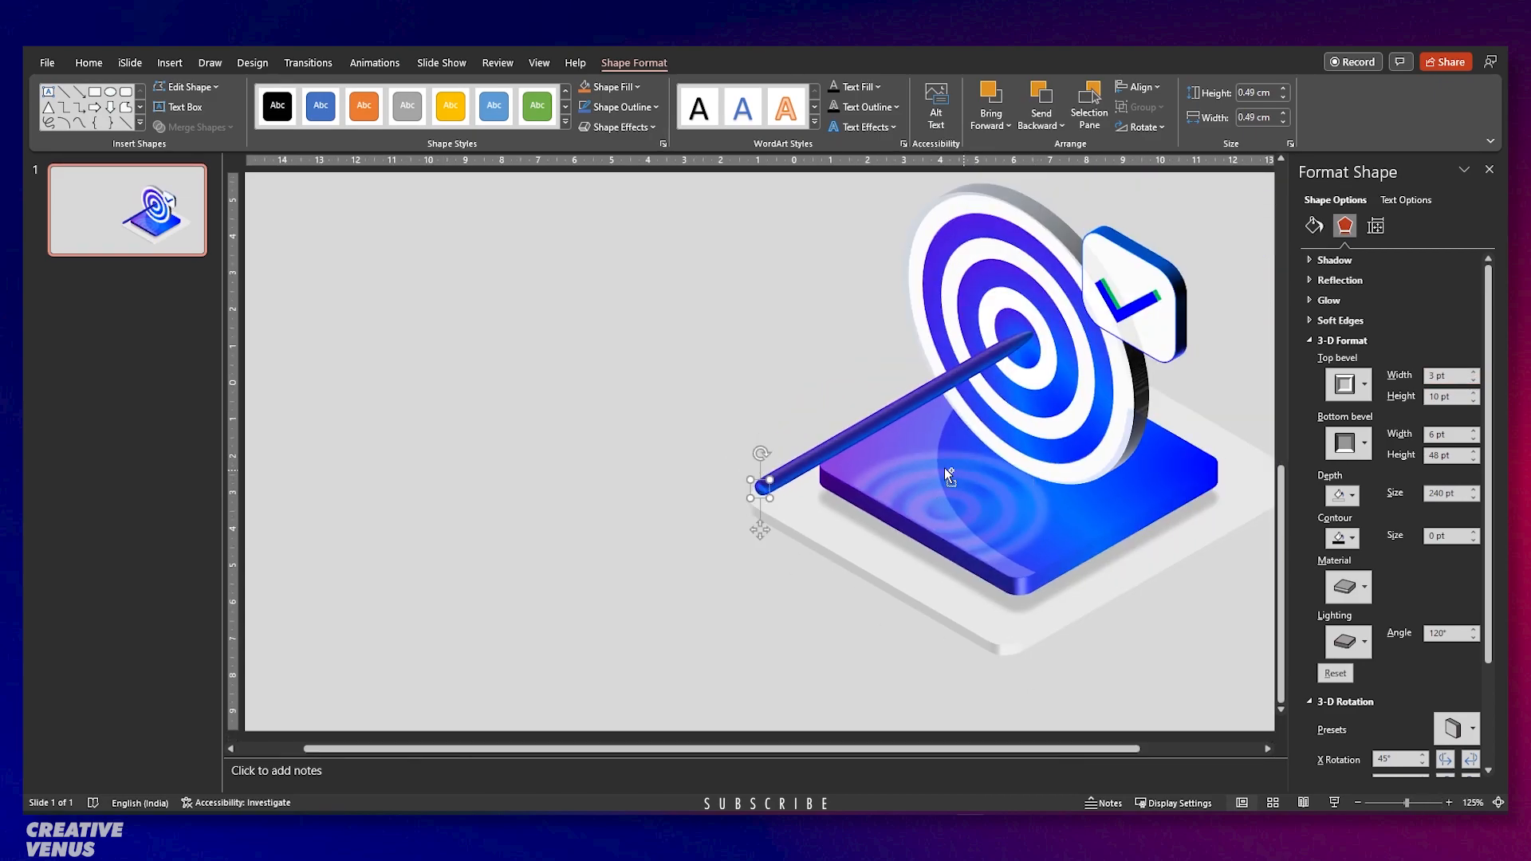
drag(906, 418, 891, 416)
click(807, 471)
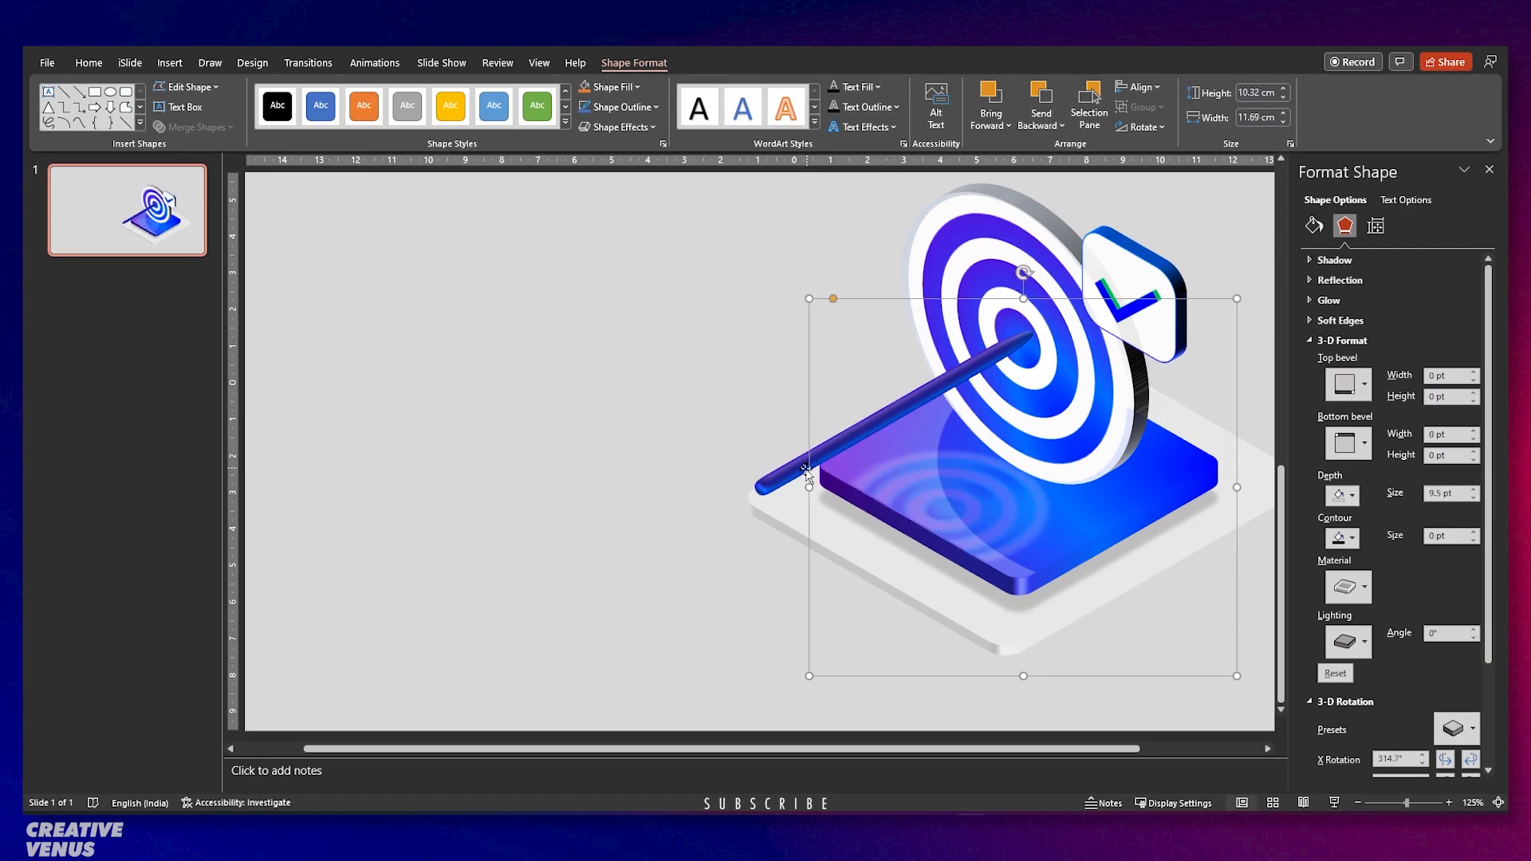
click(762, 488)
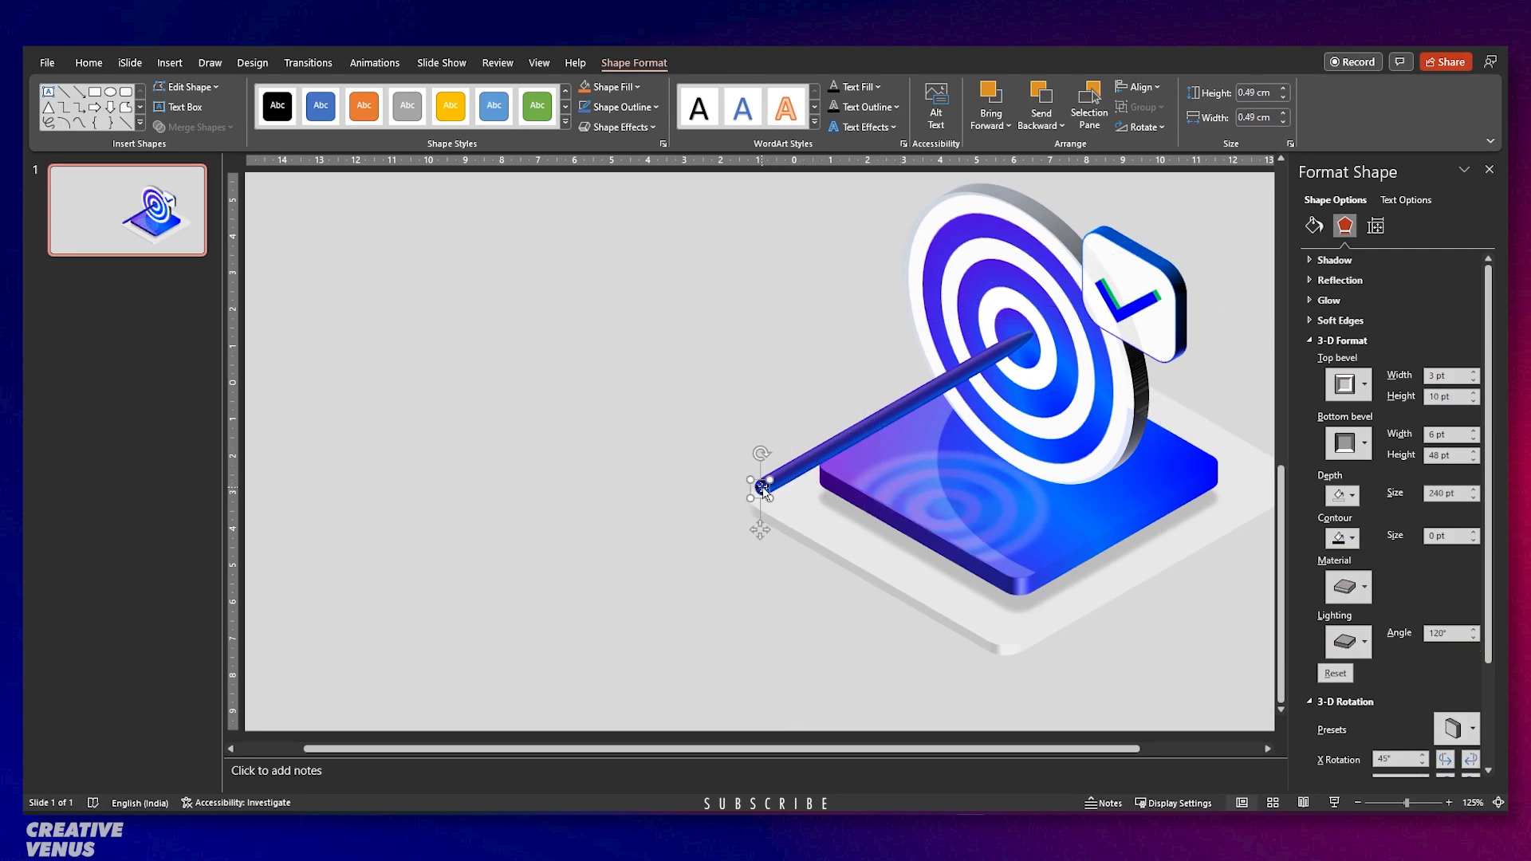
drag(764, 488, 743, 495)
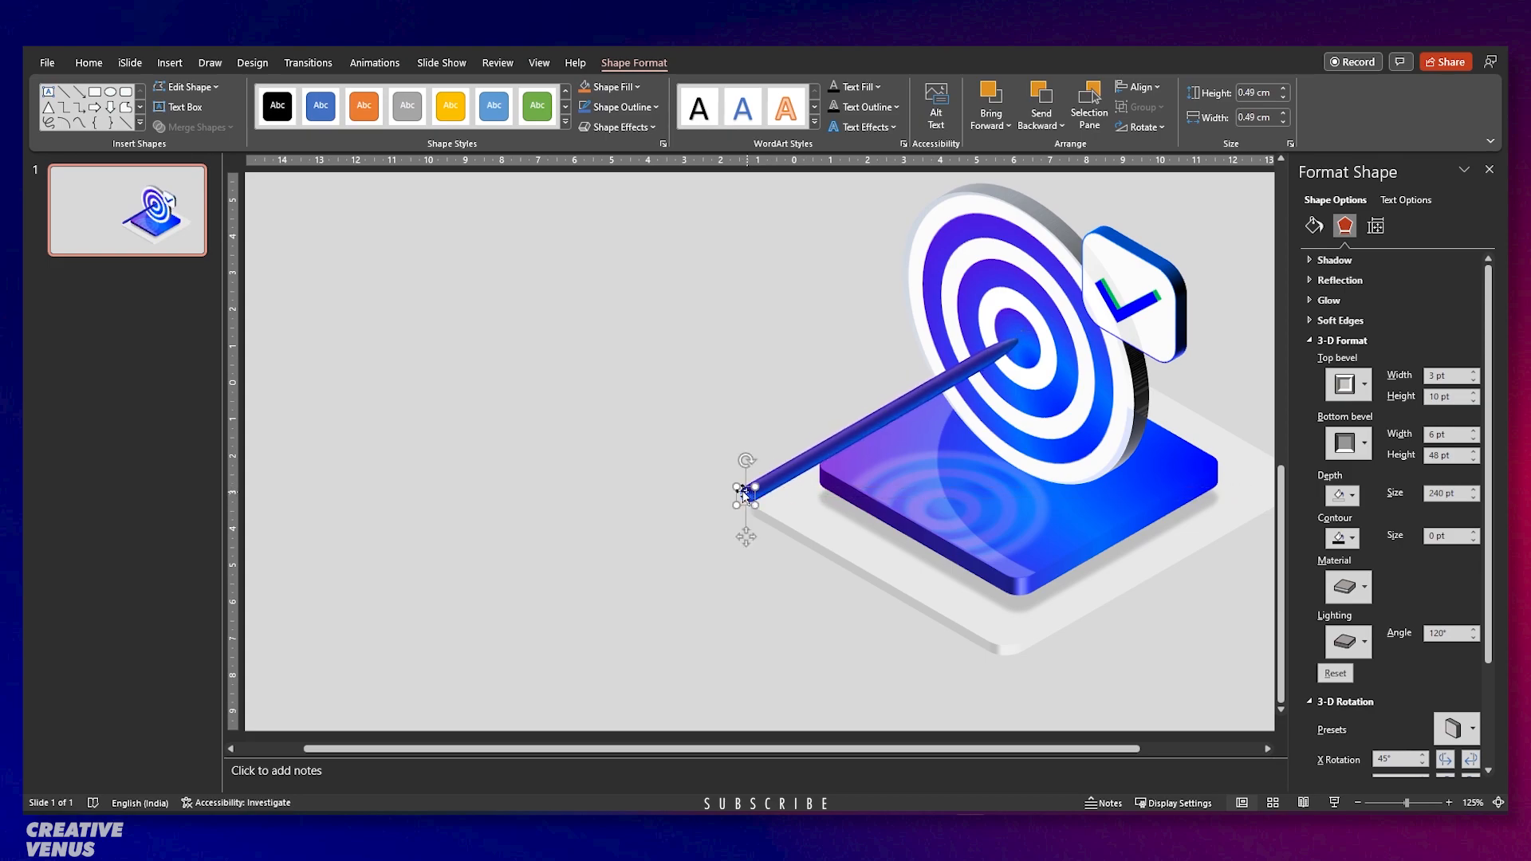
click(600, 524)
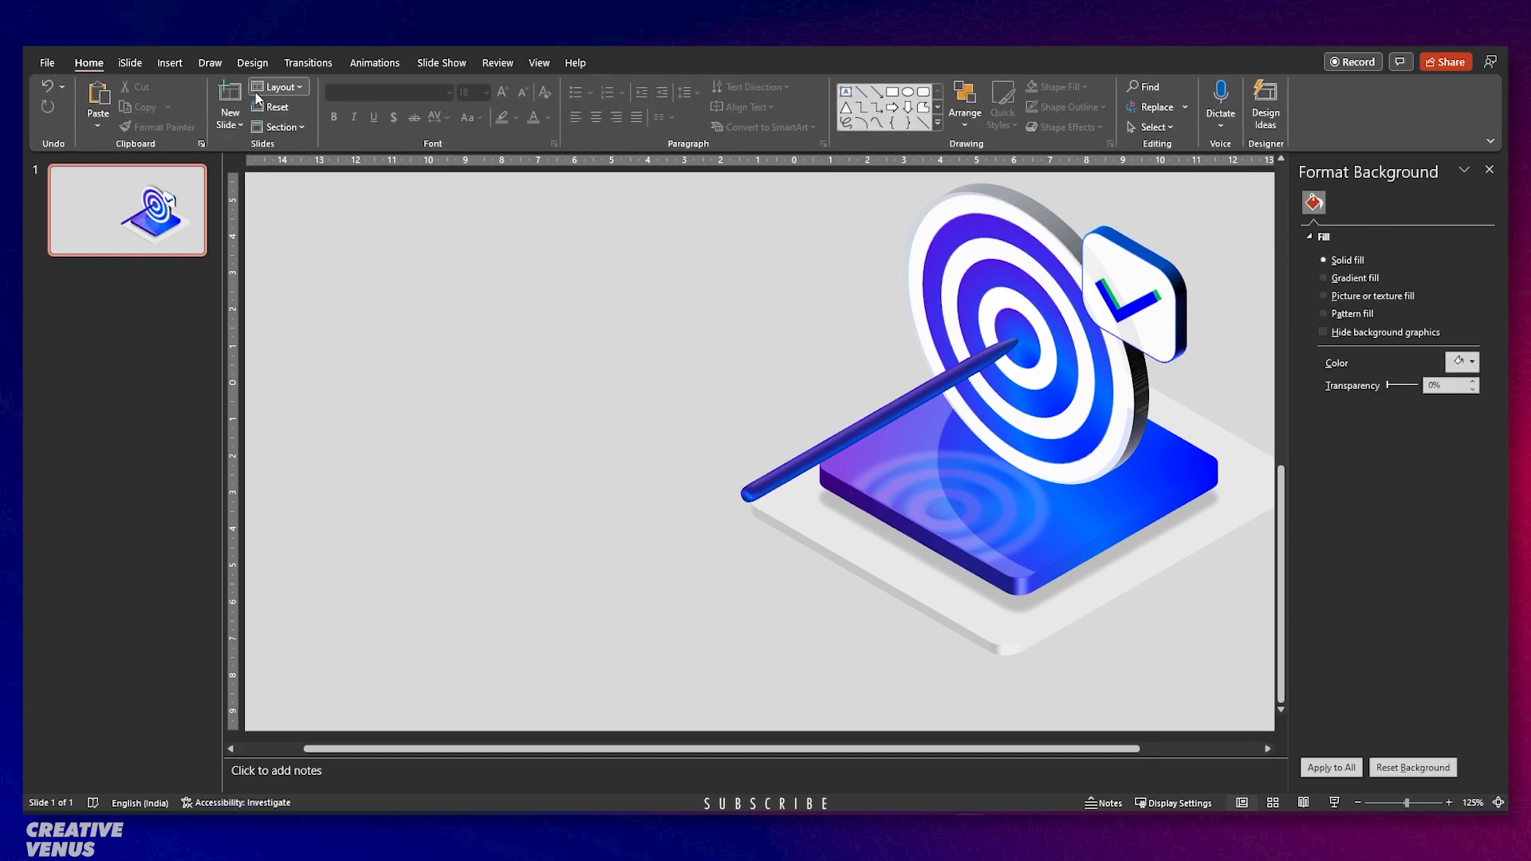
Draw a chevron about 1.63 cm square on the empty area beside the target, with a solid white fill and no outline.
click(169, 63)
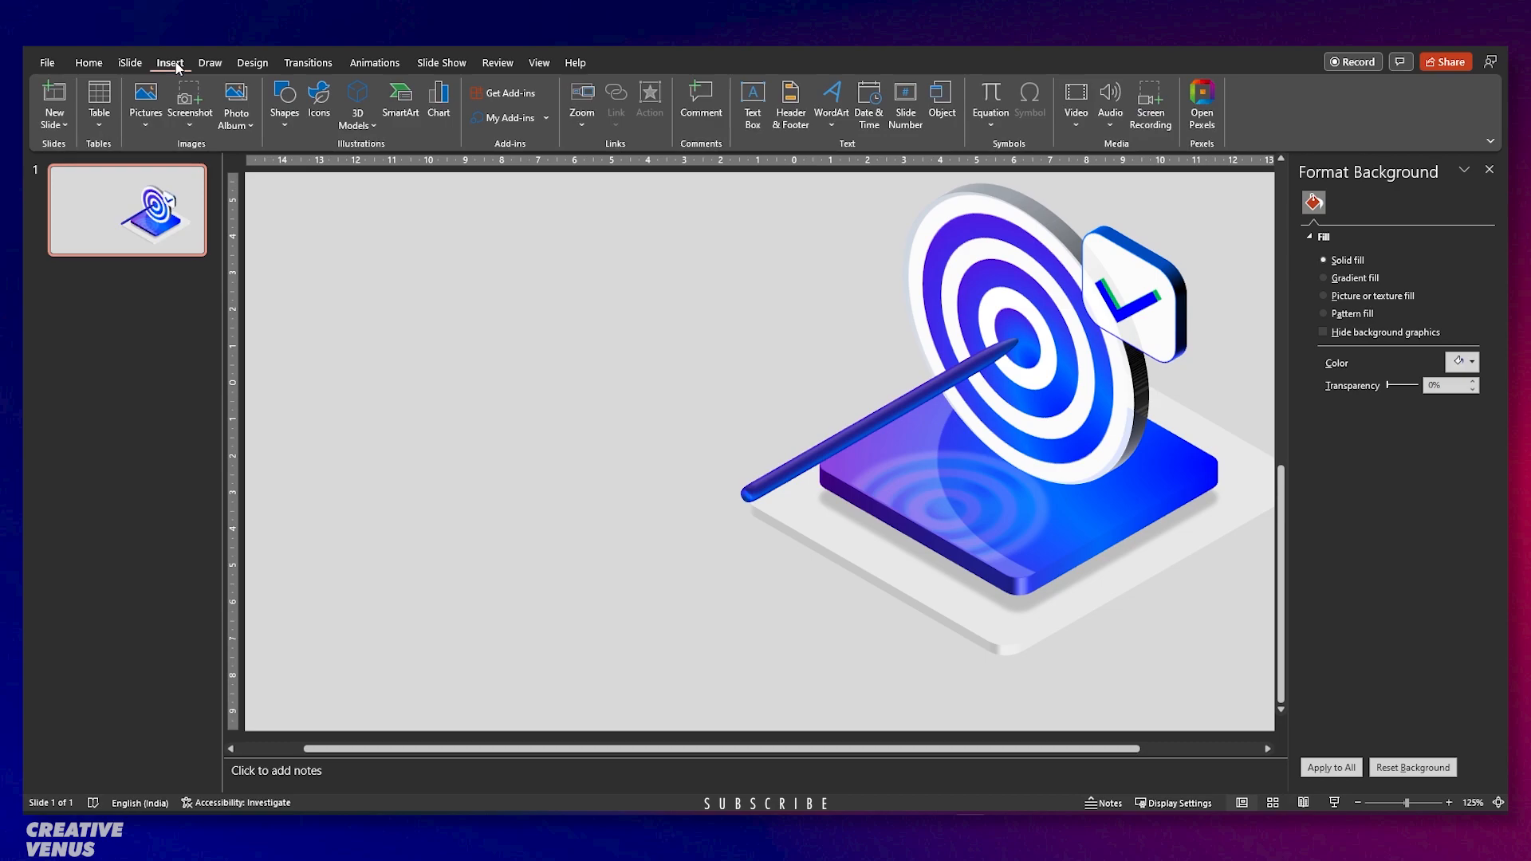
click(279, 126)
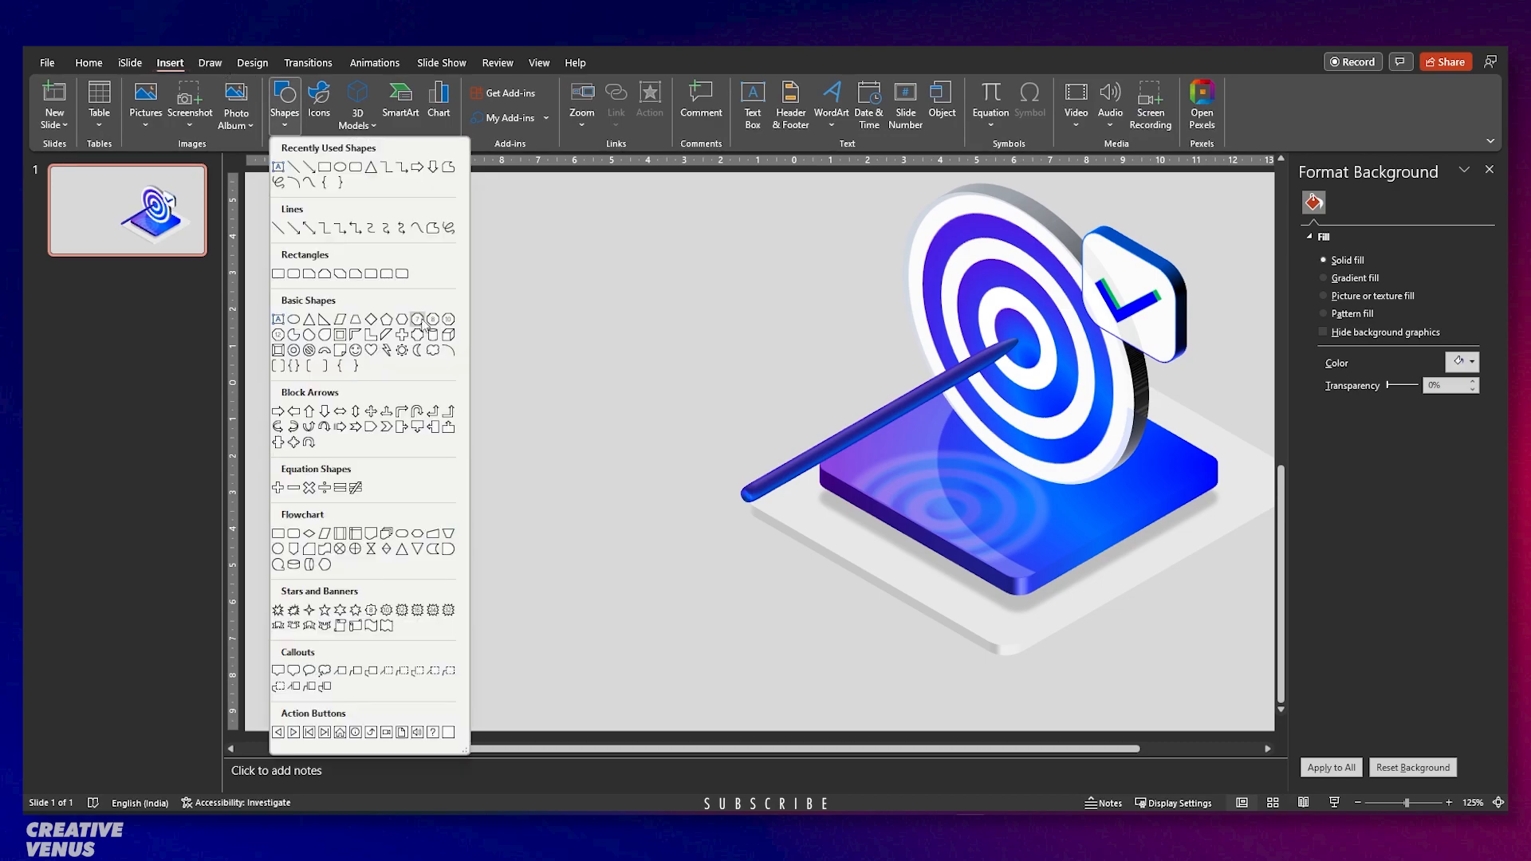
click(386, 426)
mouse_move(441, 372)
mouse_down()
mouse_move(526, 430)
mouse_move(499, 410)
mouse_move(501, 432)
mouse_up()
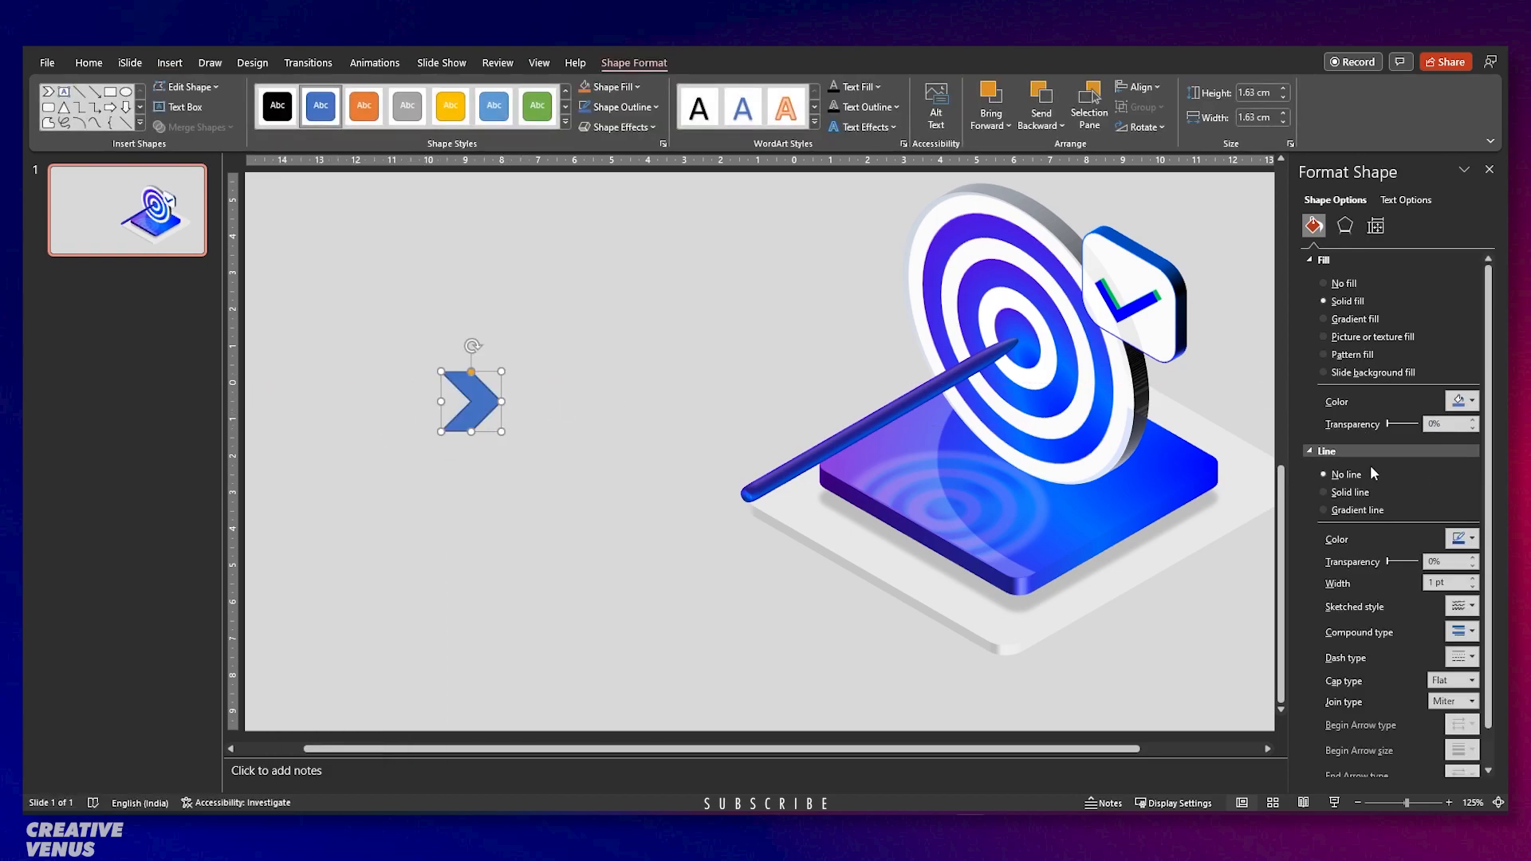
click(1459, 402)
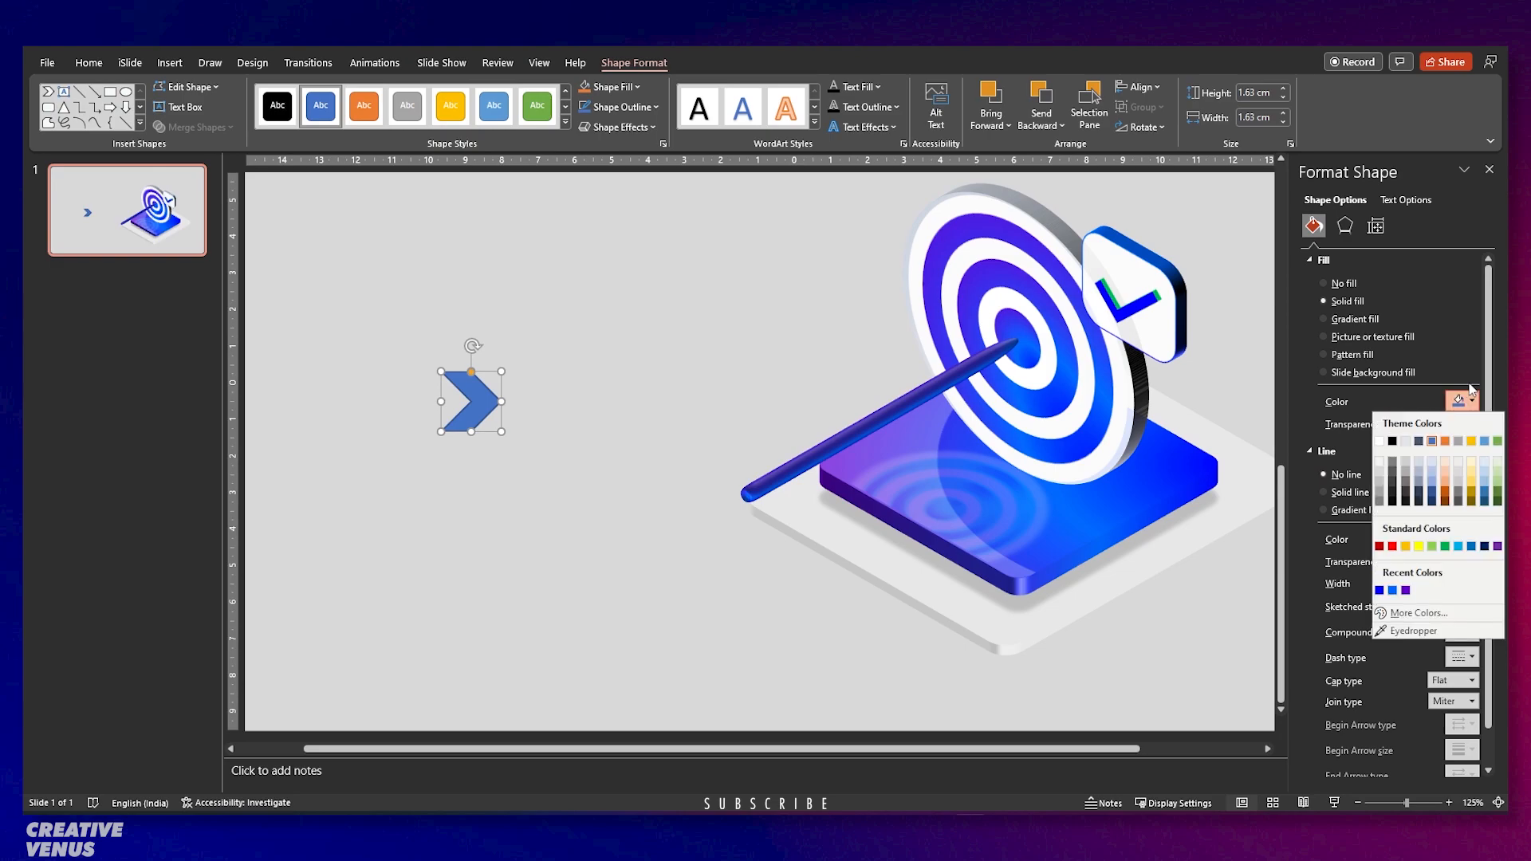
click(1383, 440)
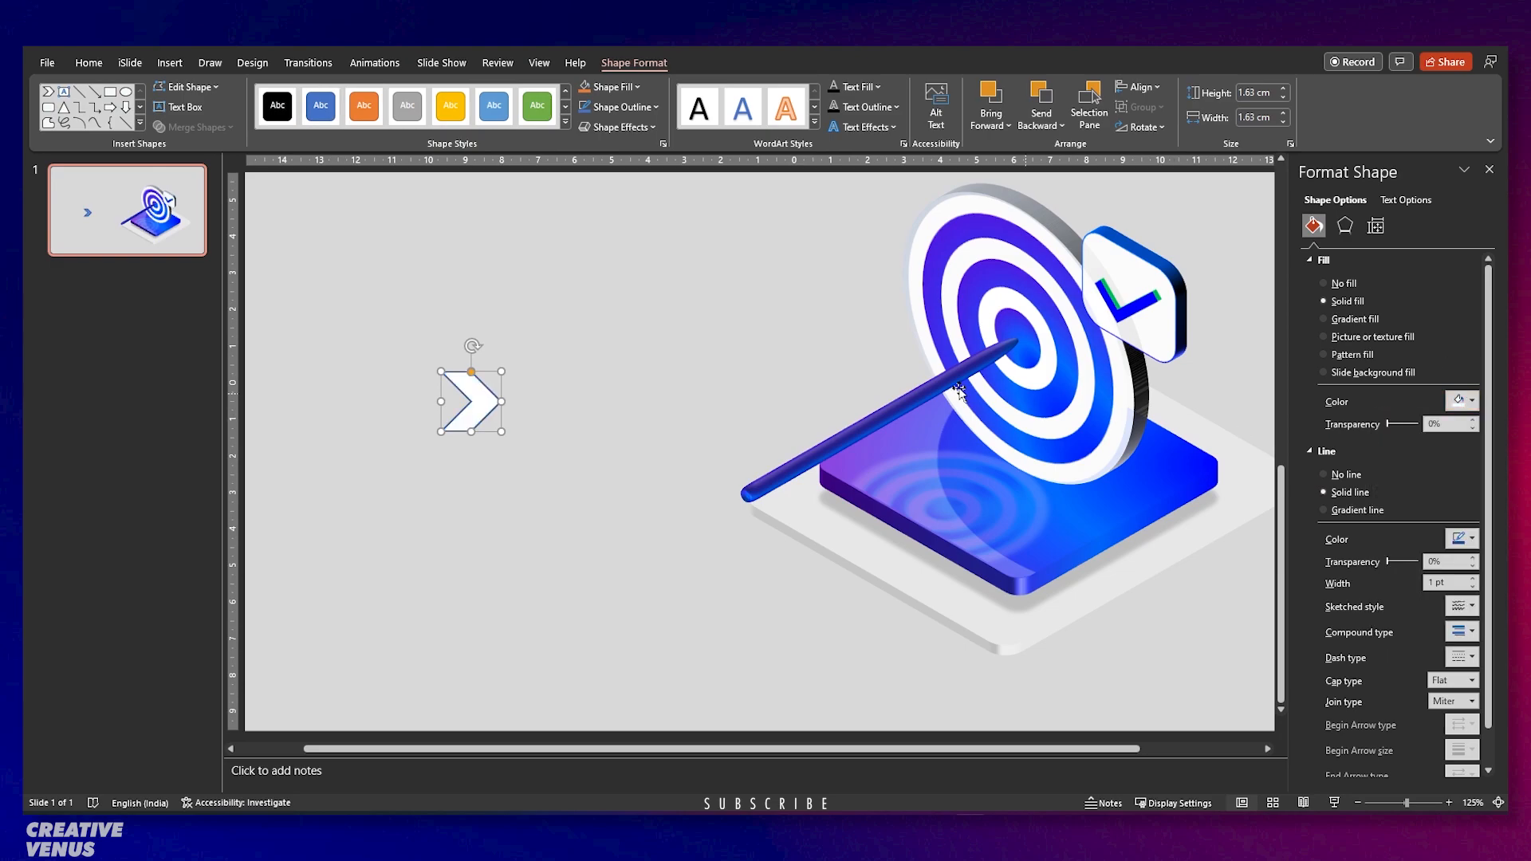
click(1336, 475)
Give the chevron an isometric 3-D rotation of X 315°, Y 35°, Z 0° and a depth of 11 pt.
click(1344, 228)
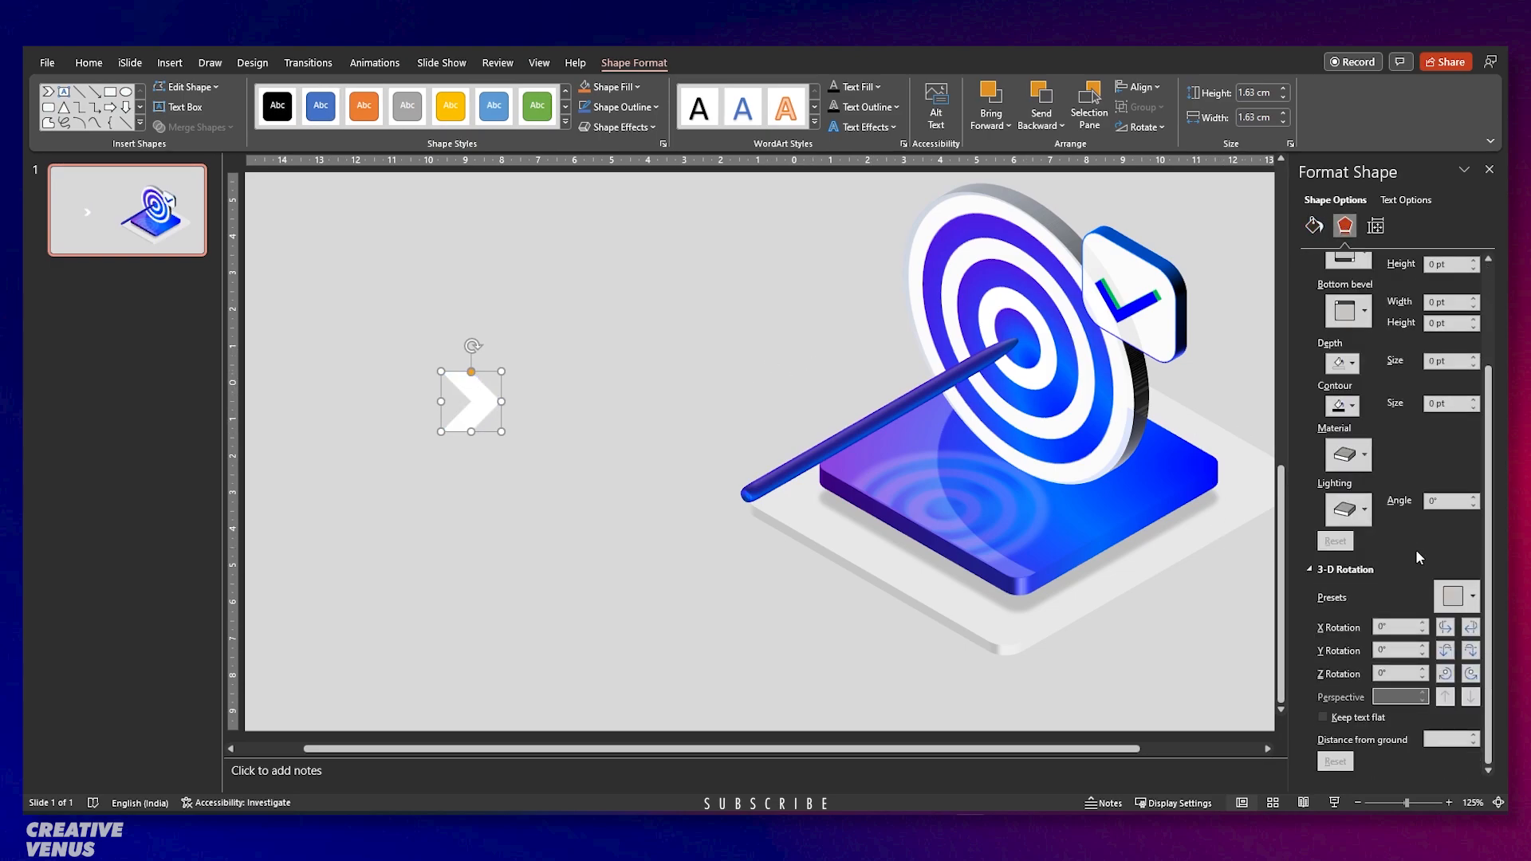
click(1455, 597)
click(1395, 231)
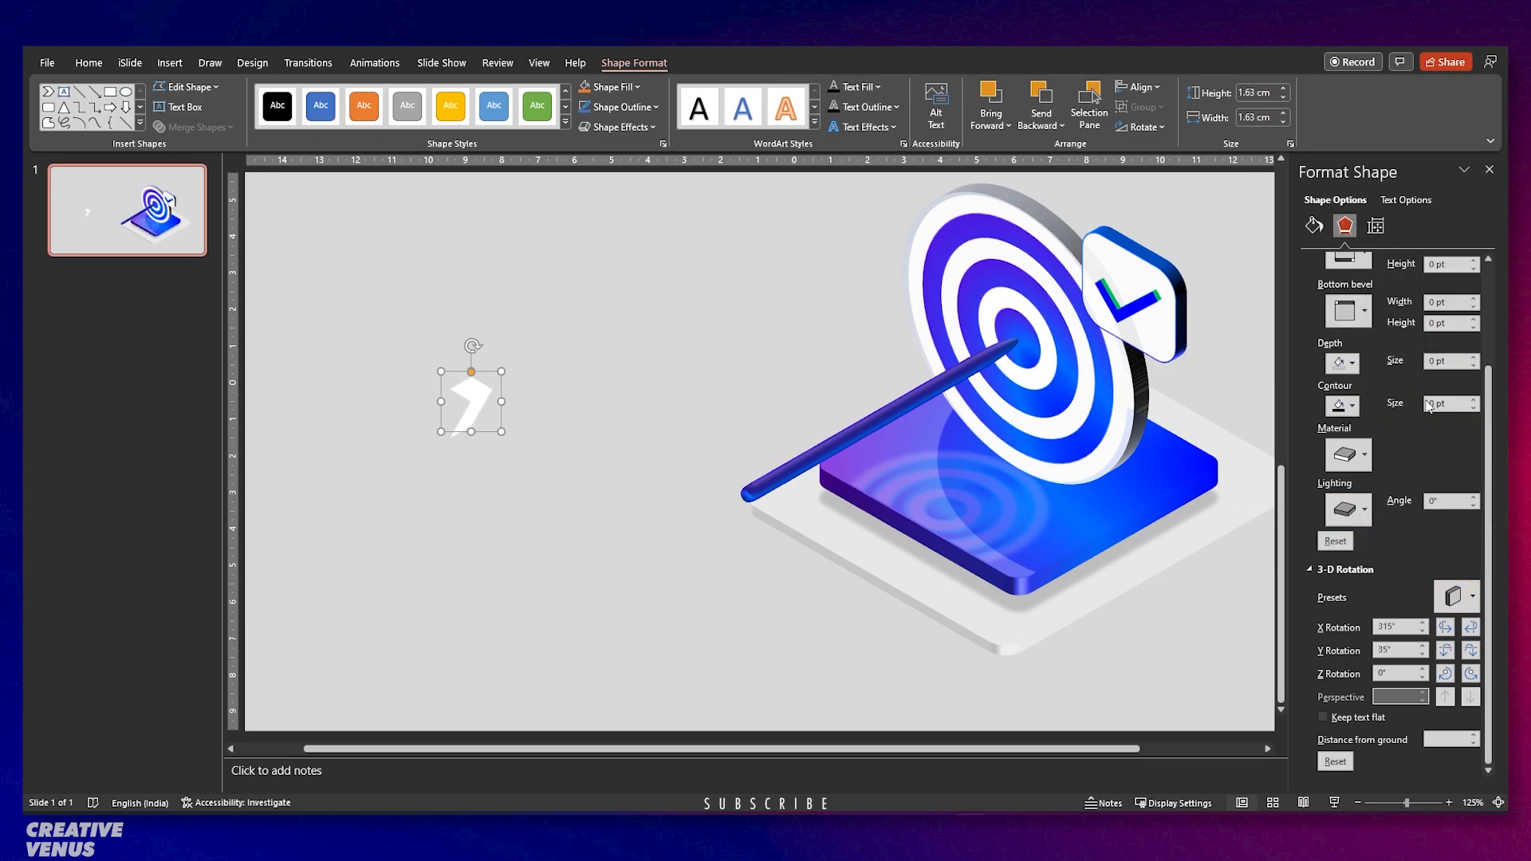
click(1473, 358)
click(1474, 358)
click(1474, 358)
Fit the chevron, reduced to about 1.14 cm square, onto the rod's near end as fletching and give it the blue-purple radial gradient fill.
drag(464, 407, 737, 511)
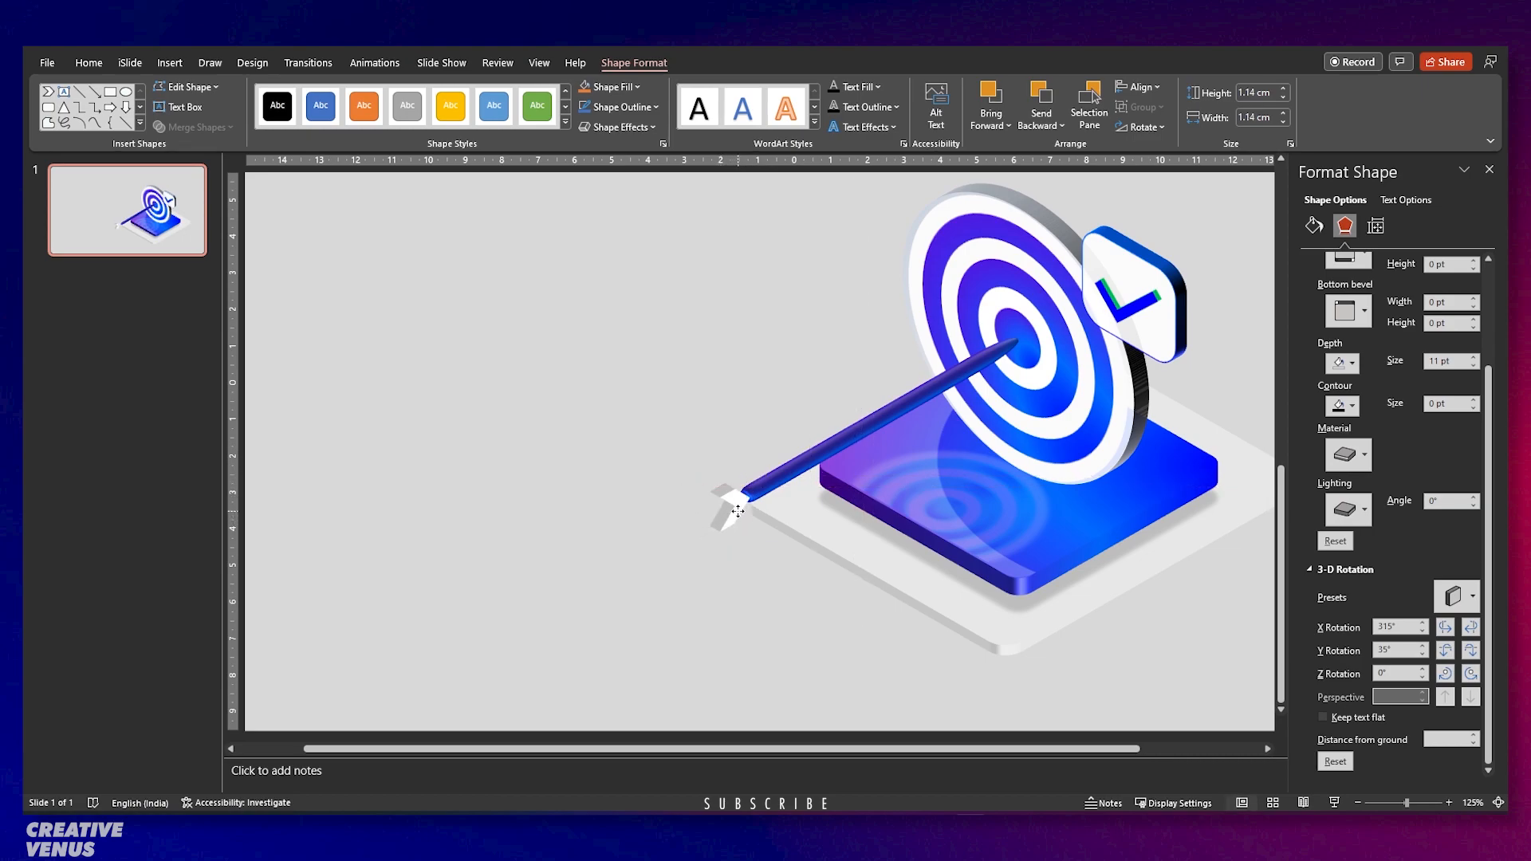
click(1313, 226)
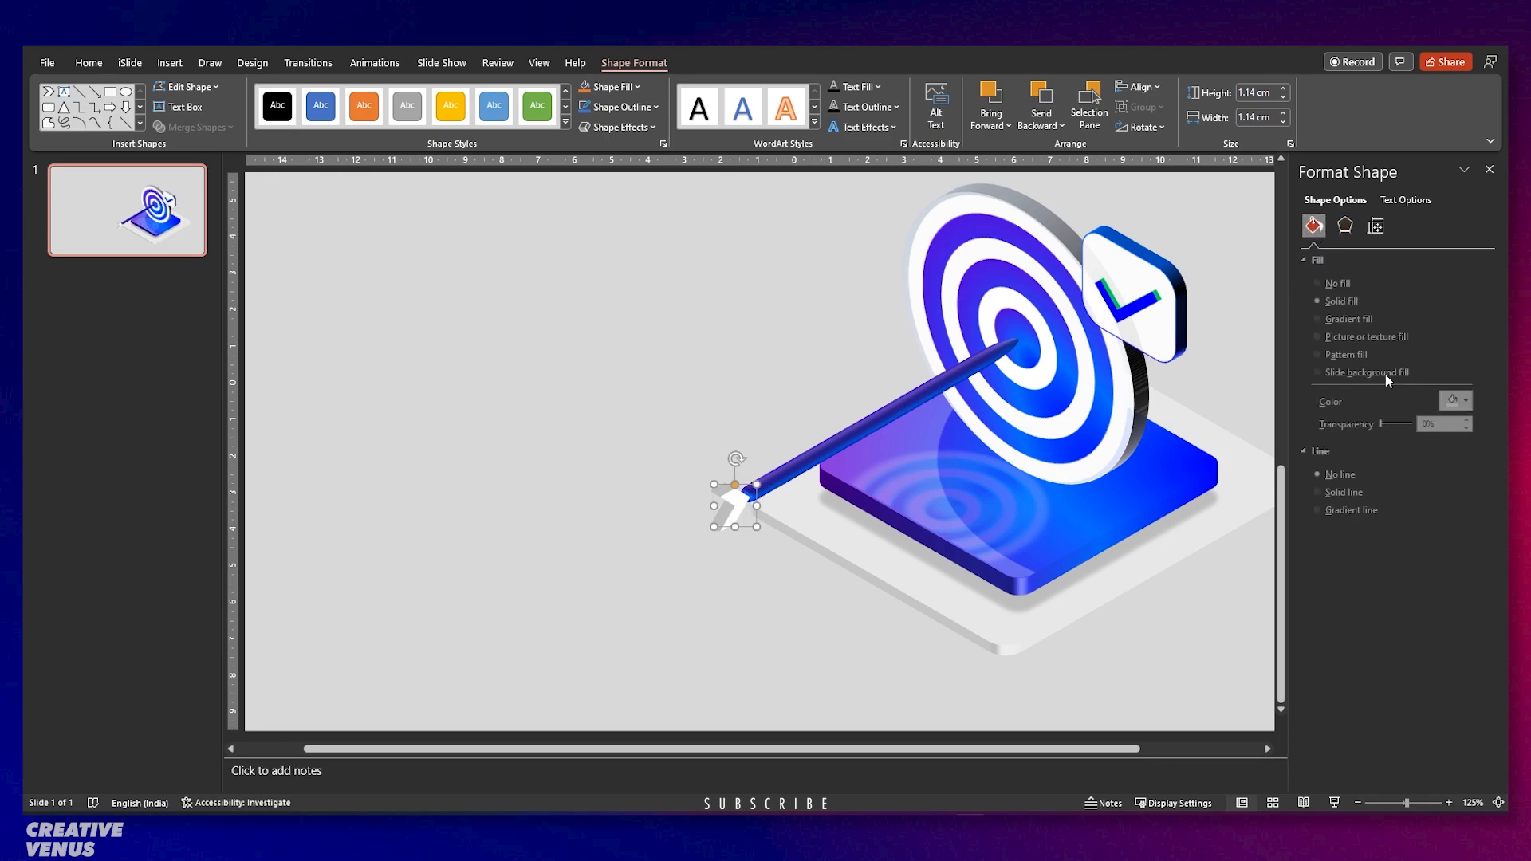
click(1366, 321)
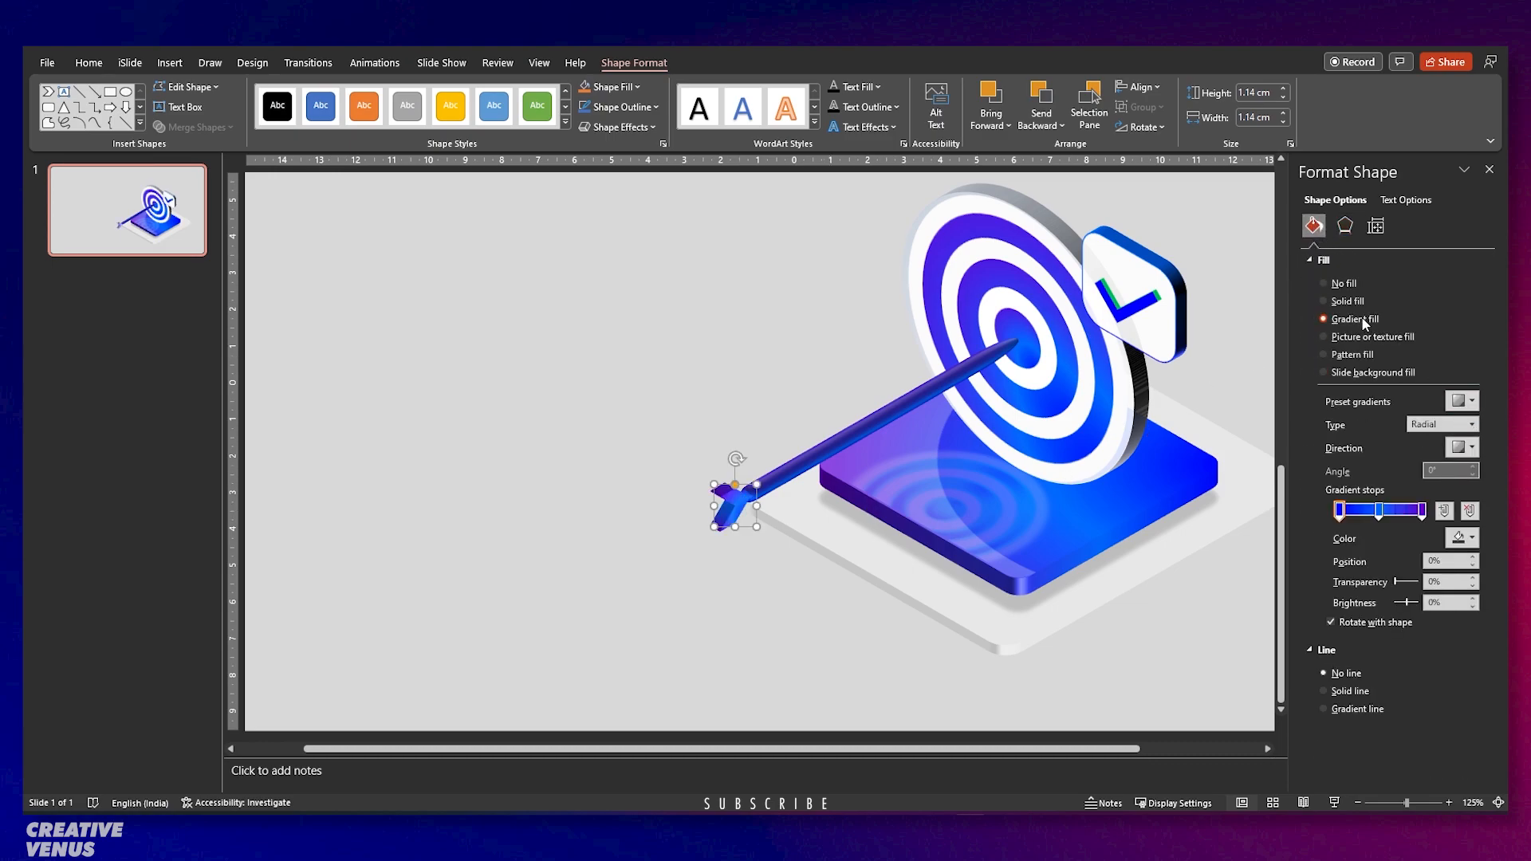
click(796, 590)
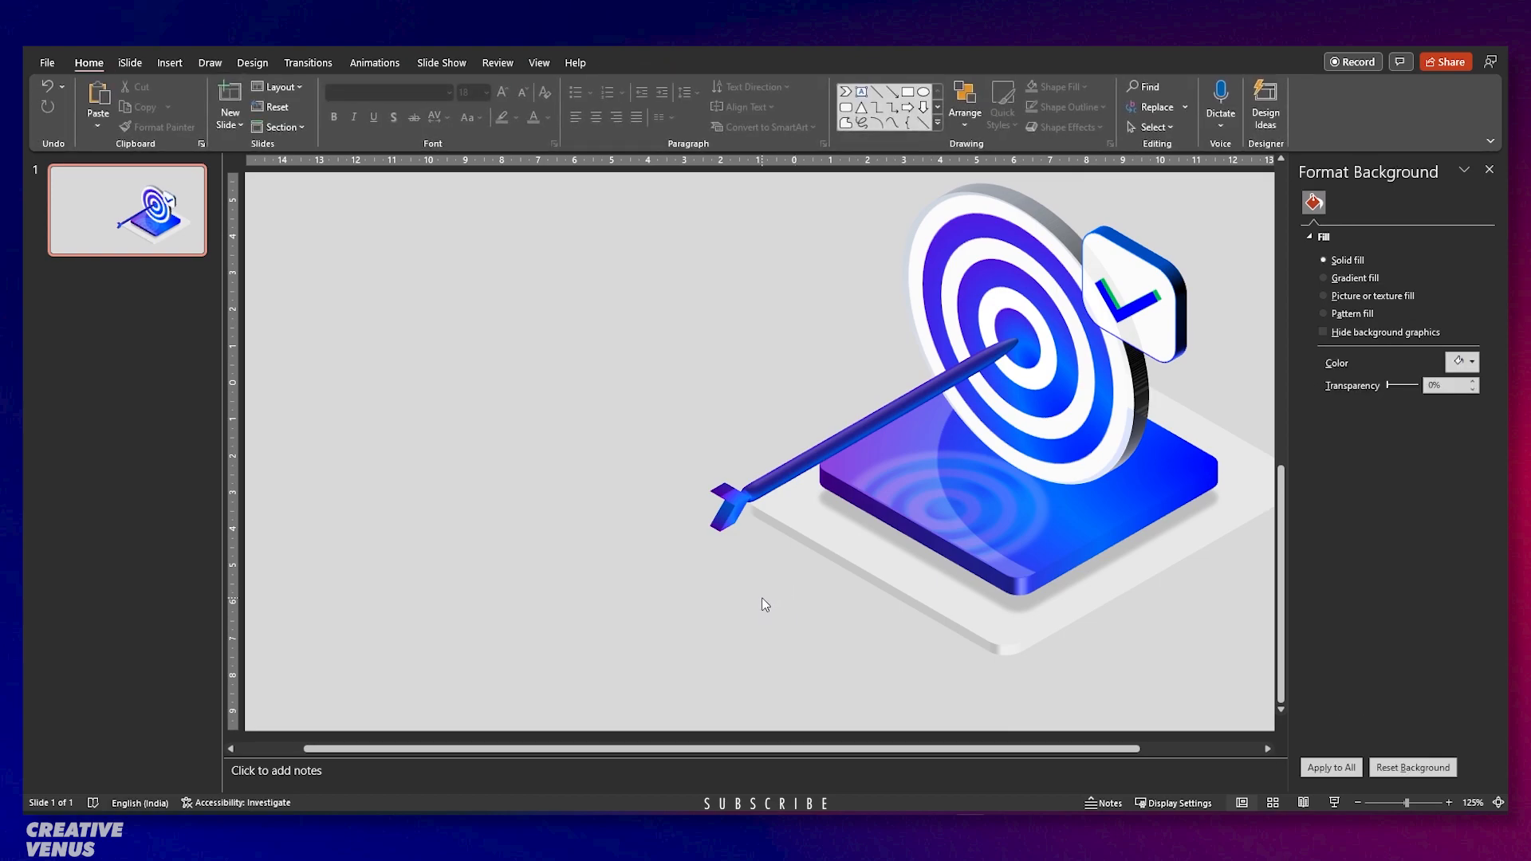
Lengthen the large translucent base and reposition it so that it extends beneath the whole arrow.
click(789, 480)
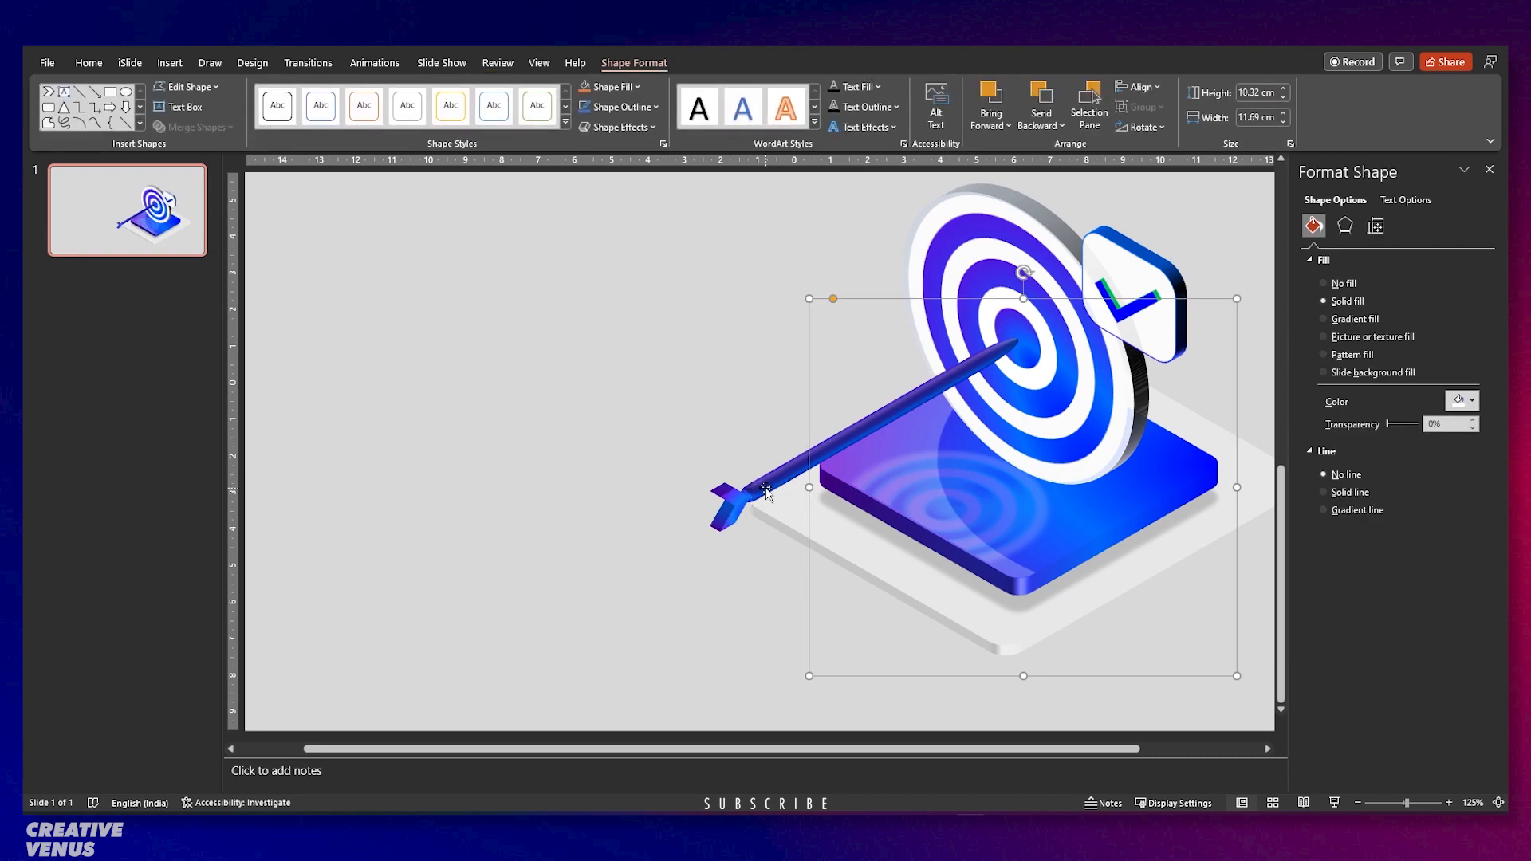
click(753, 494)
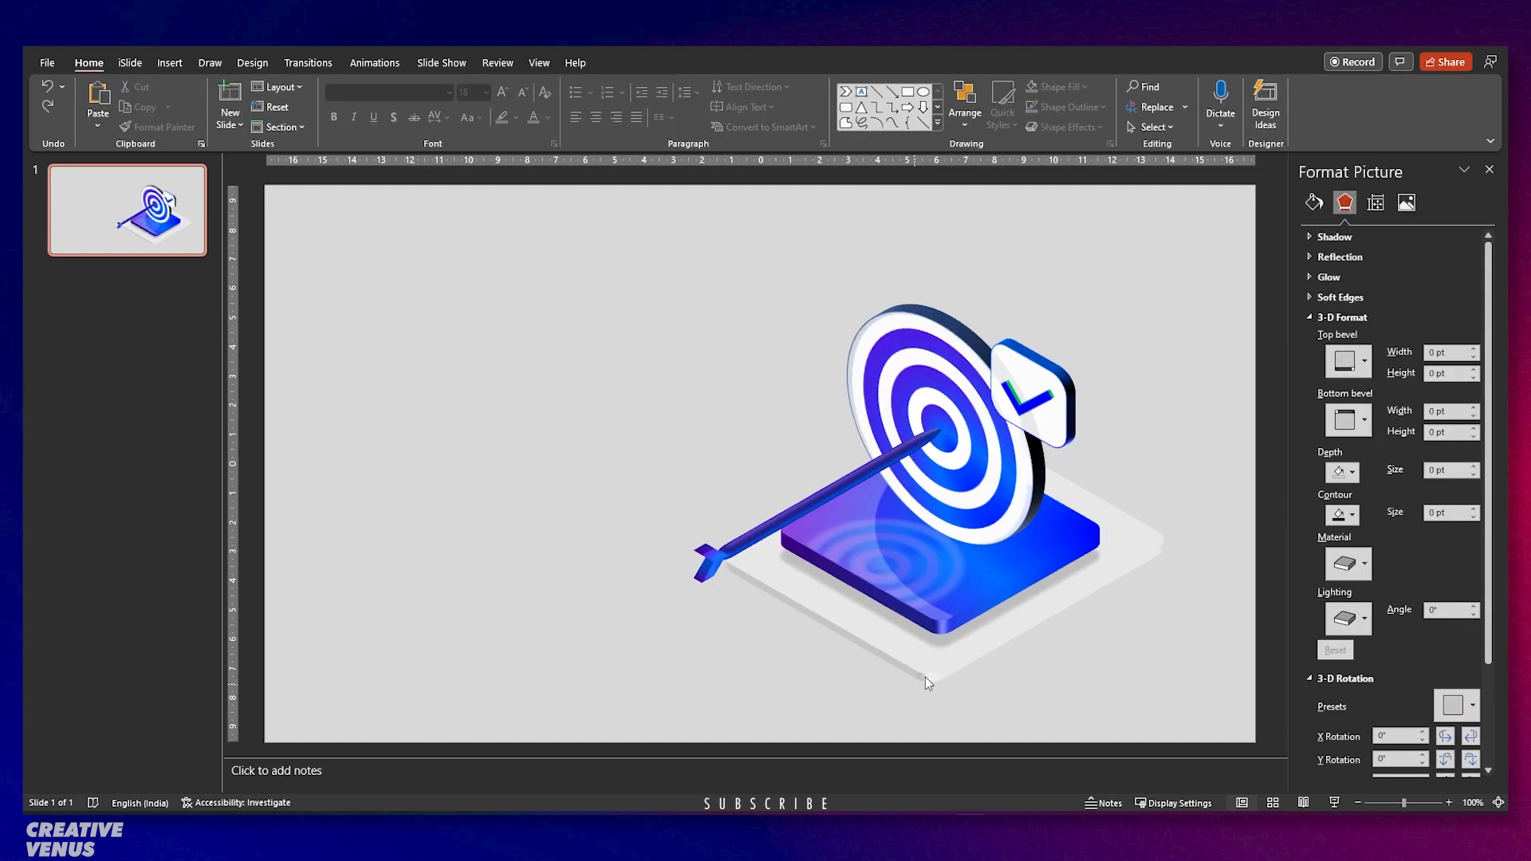
click(925, 677)
drag(772, 549, 499, 571)
drag(622, 642, 682, 674)
Group the rod and the chevron fletching into a single arrow object.
click(731, 552)
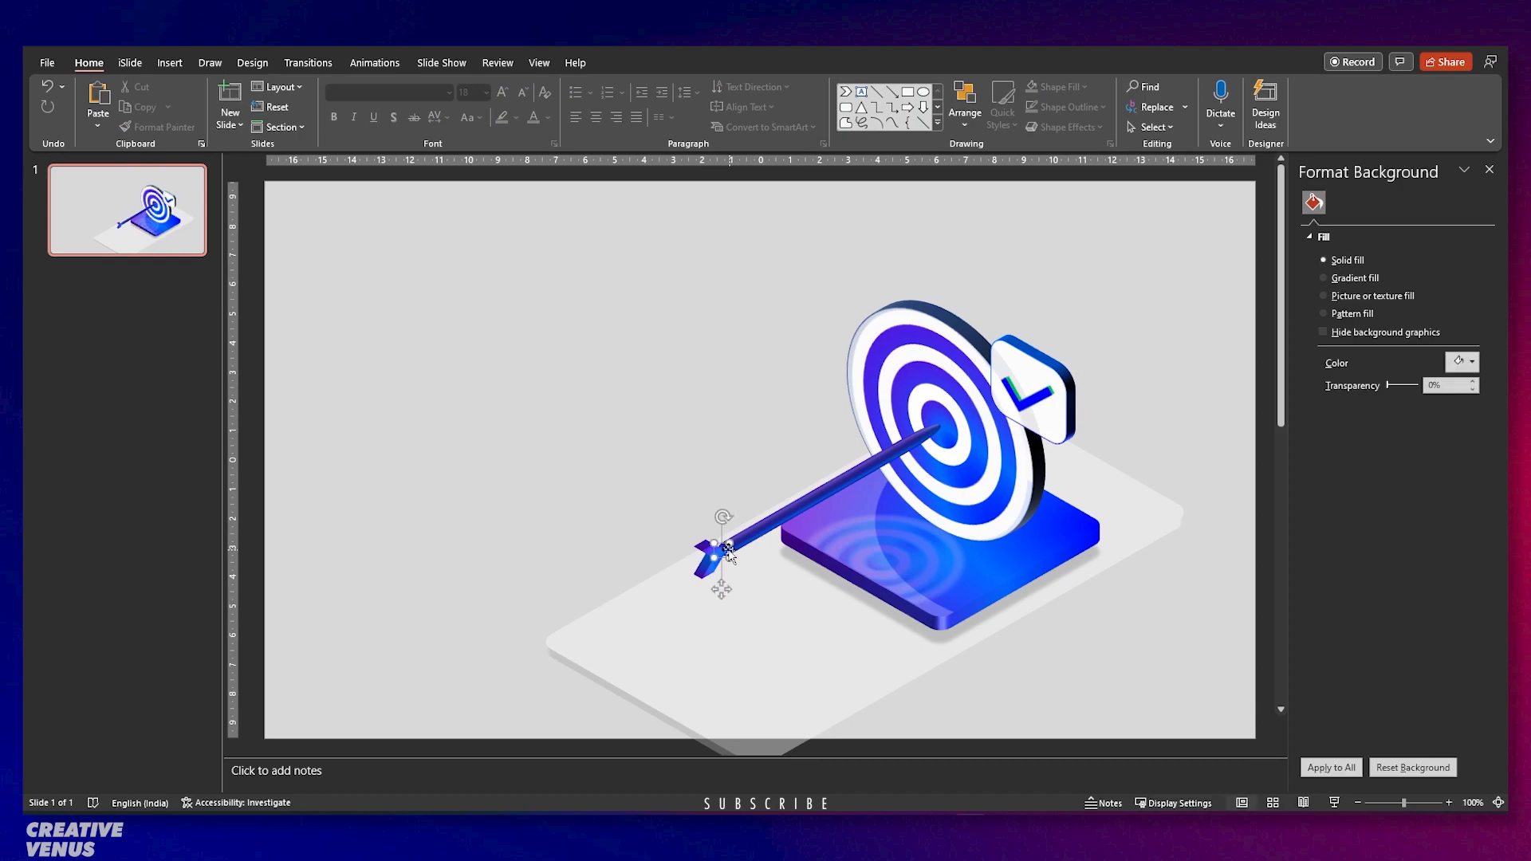
click(720, 546)
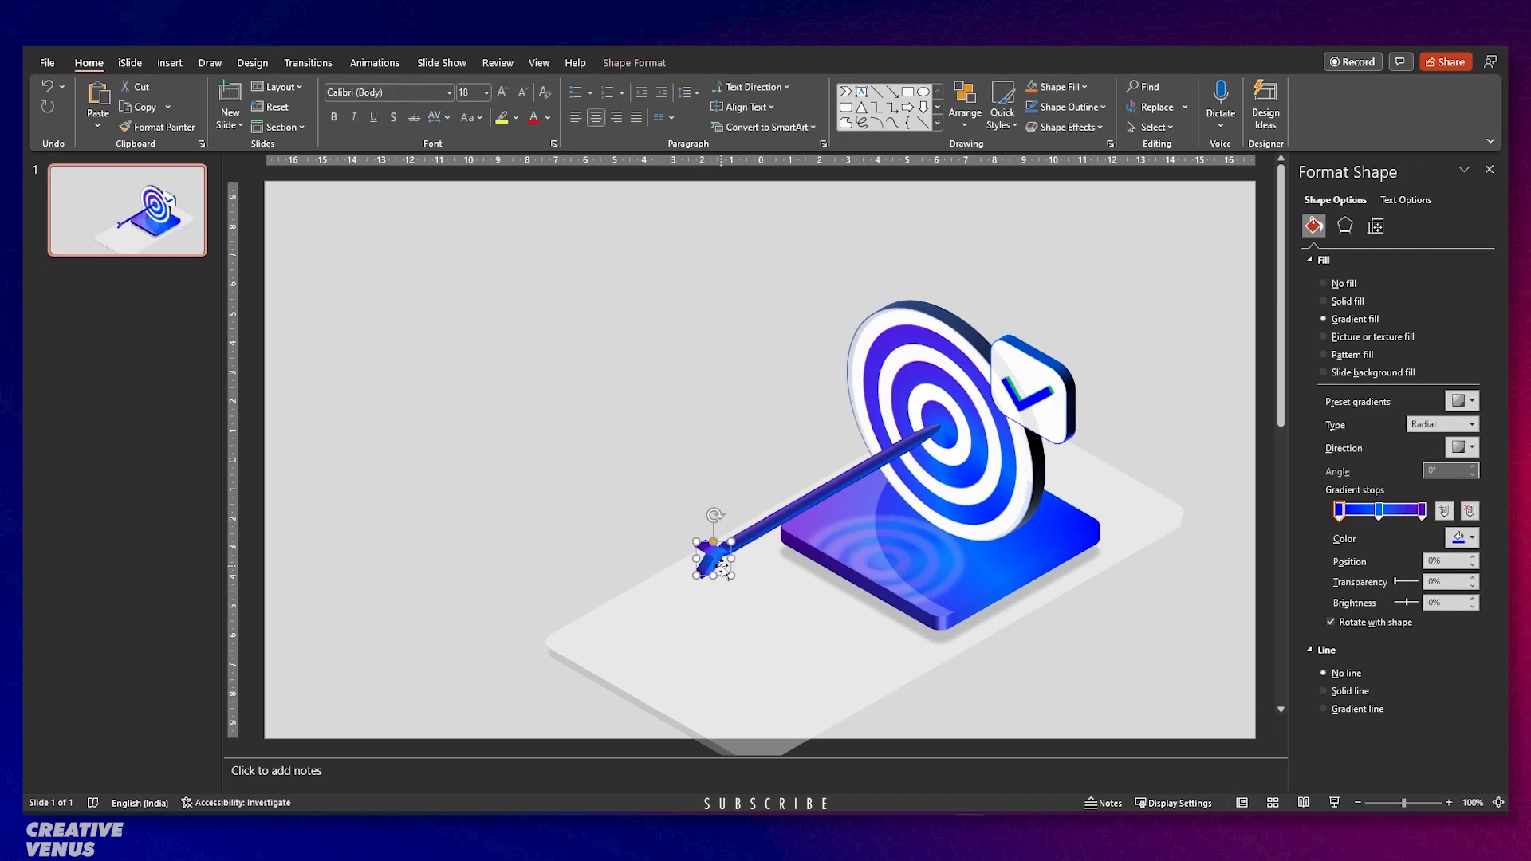
ctrl+scroll(734, 580, up, 10)
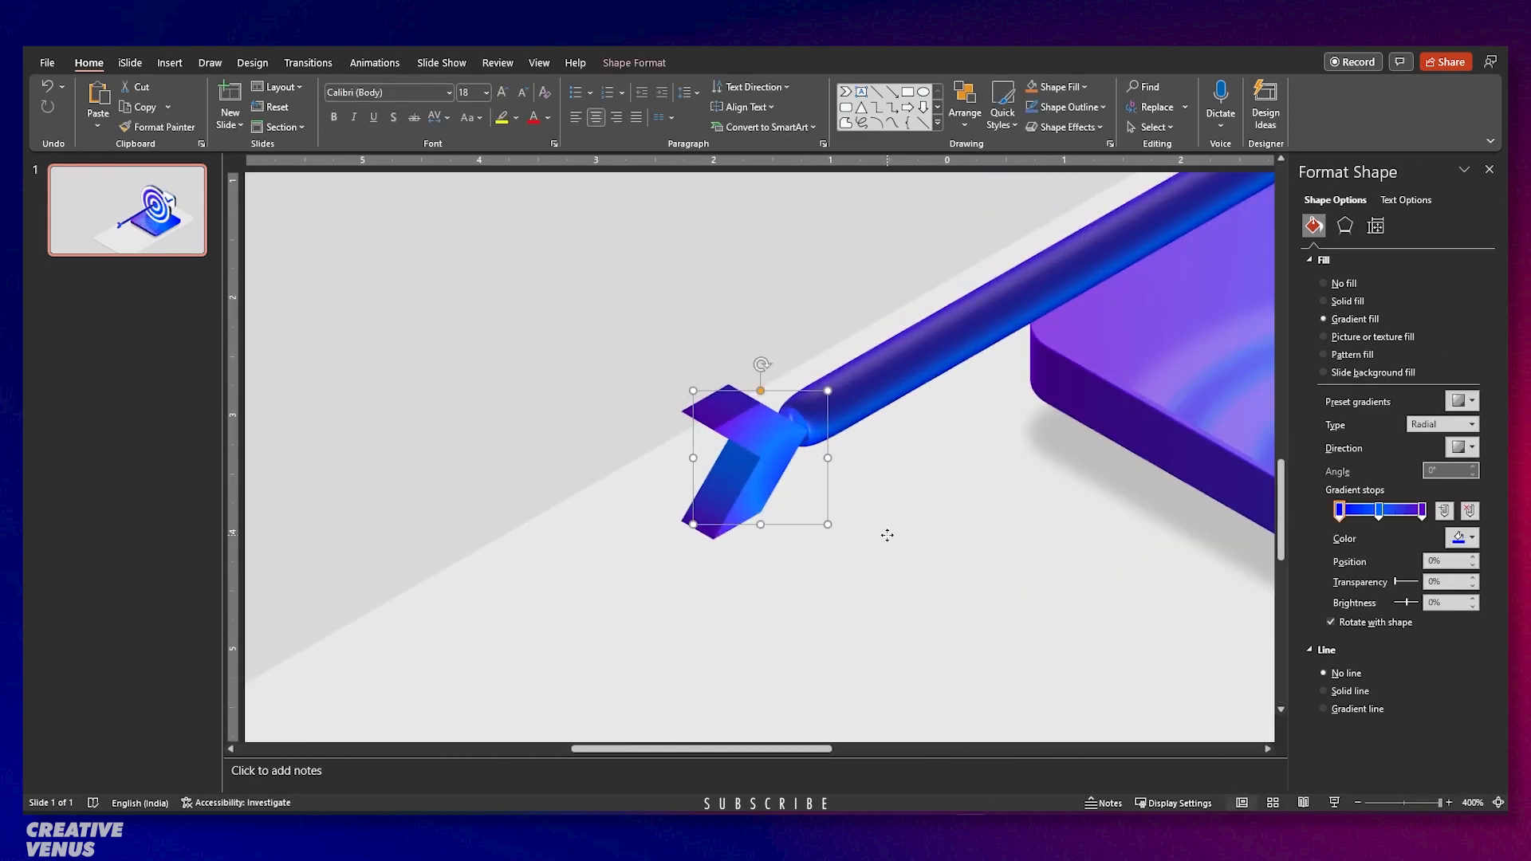
click(813, 435)
click(816, 437)
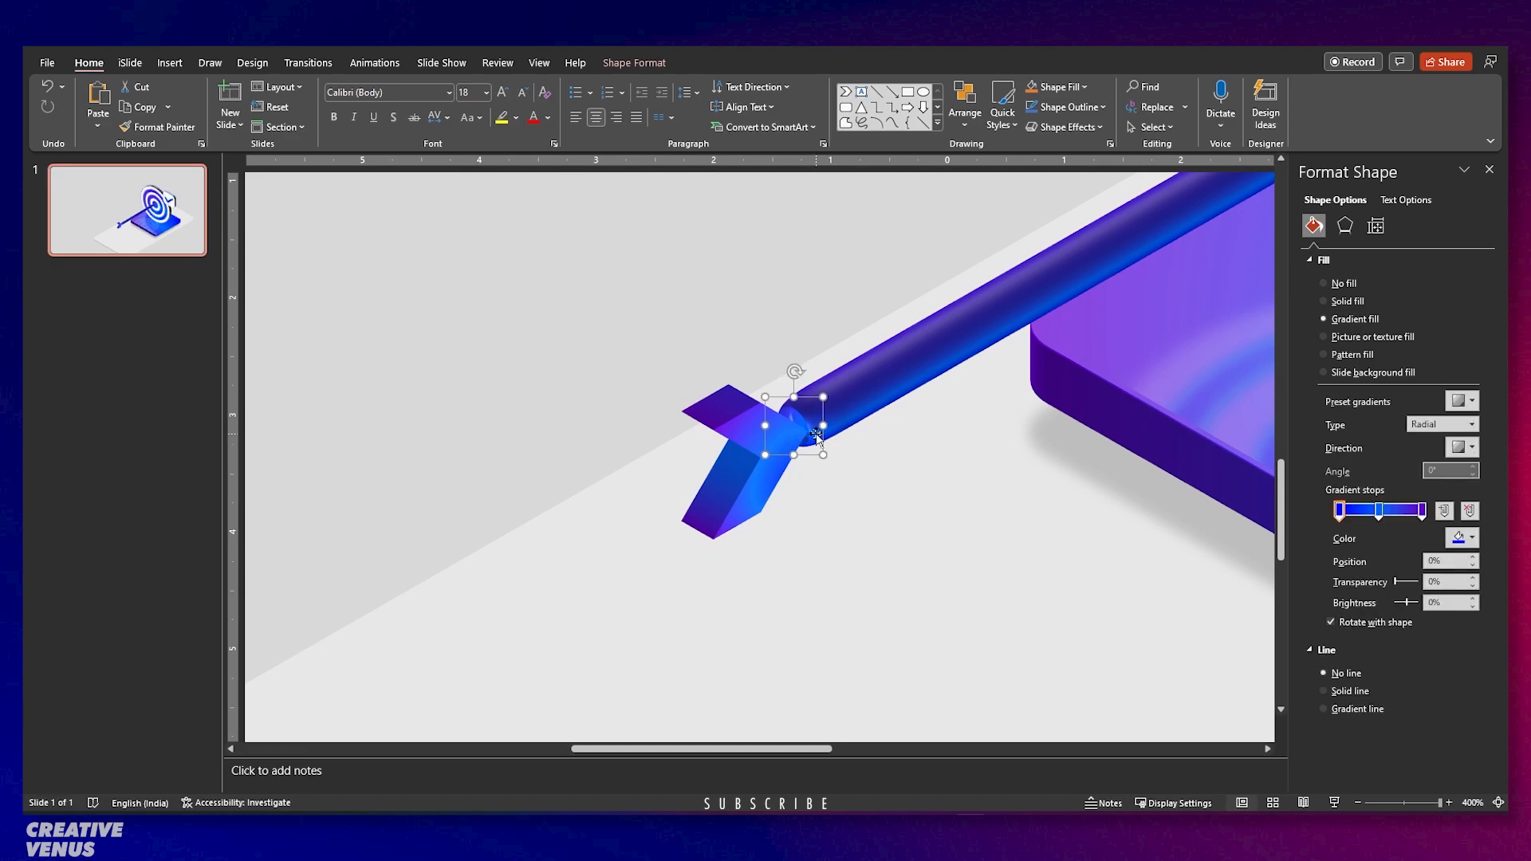
shift+click(747, 495)
key(ctrl+g)
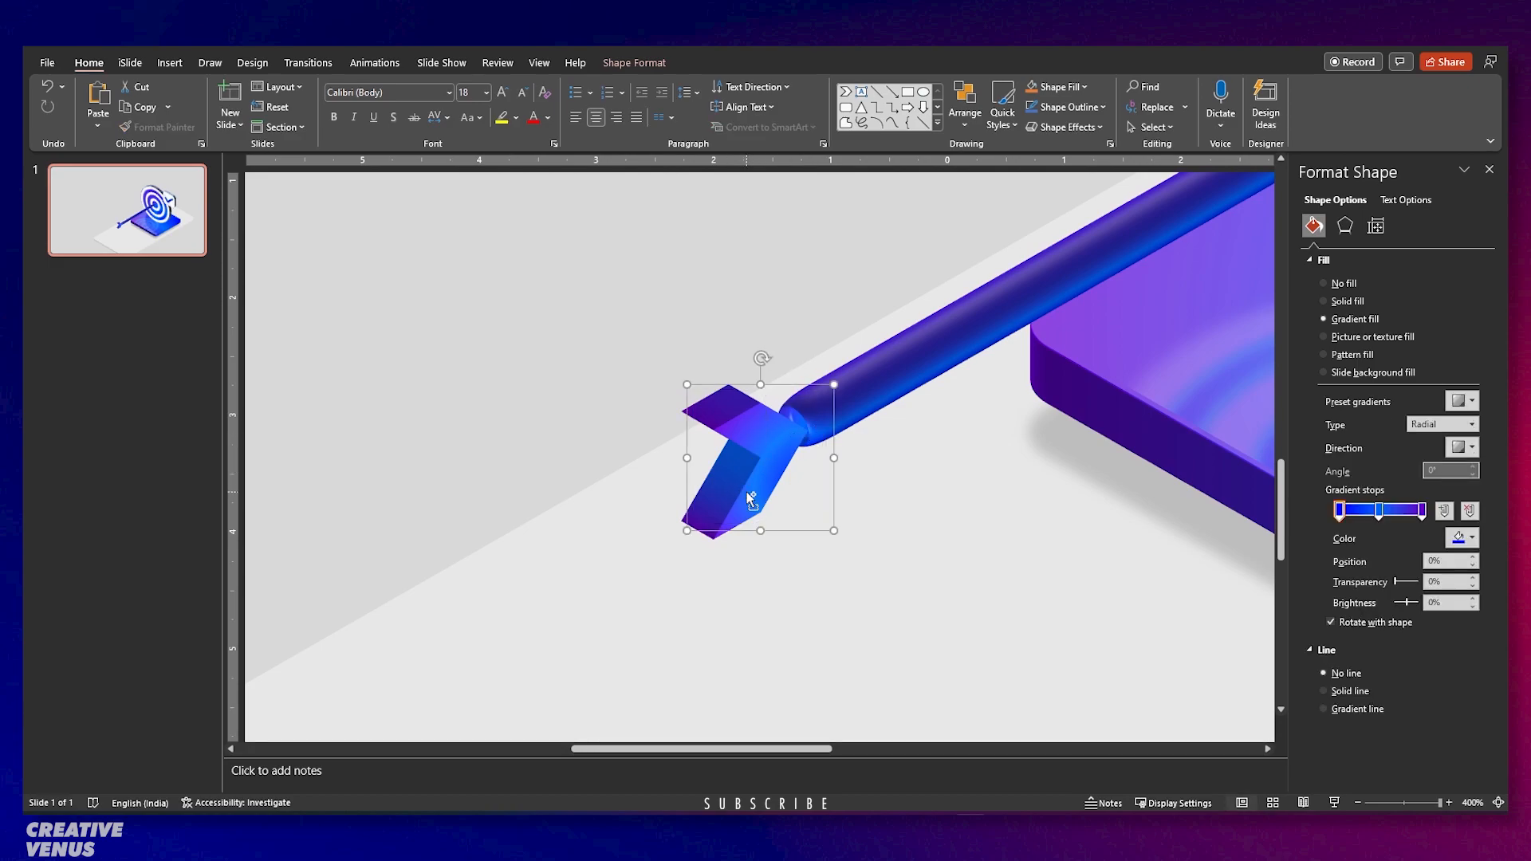
Duplicate the arrow group and place the copy on the empty area above and beside the original.
scroll(749, 496, down, 10)
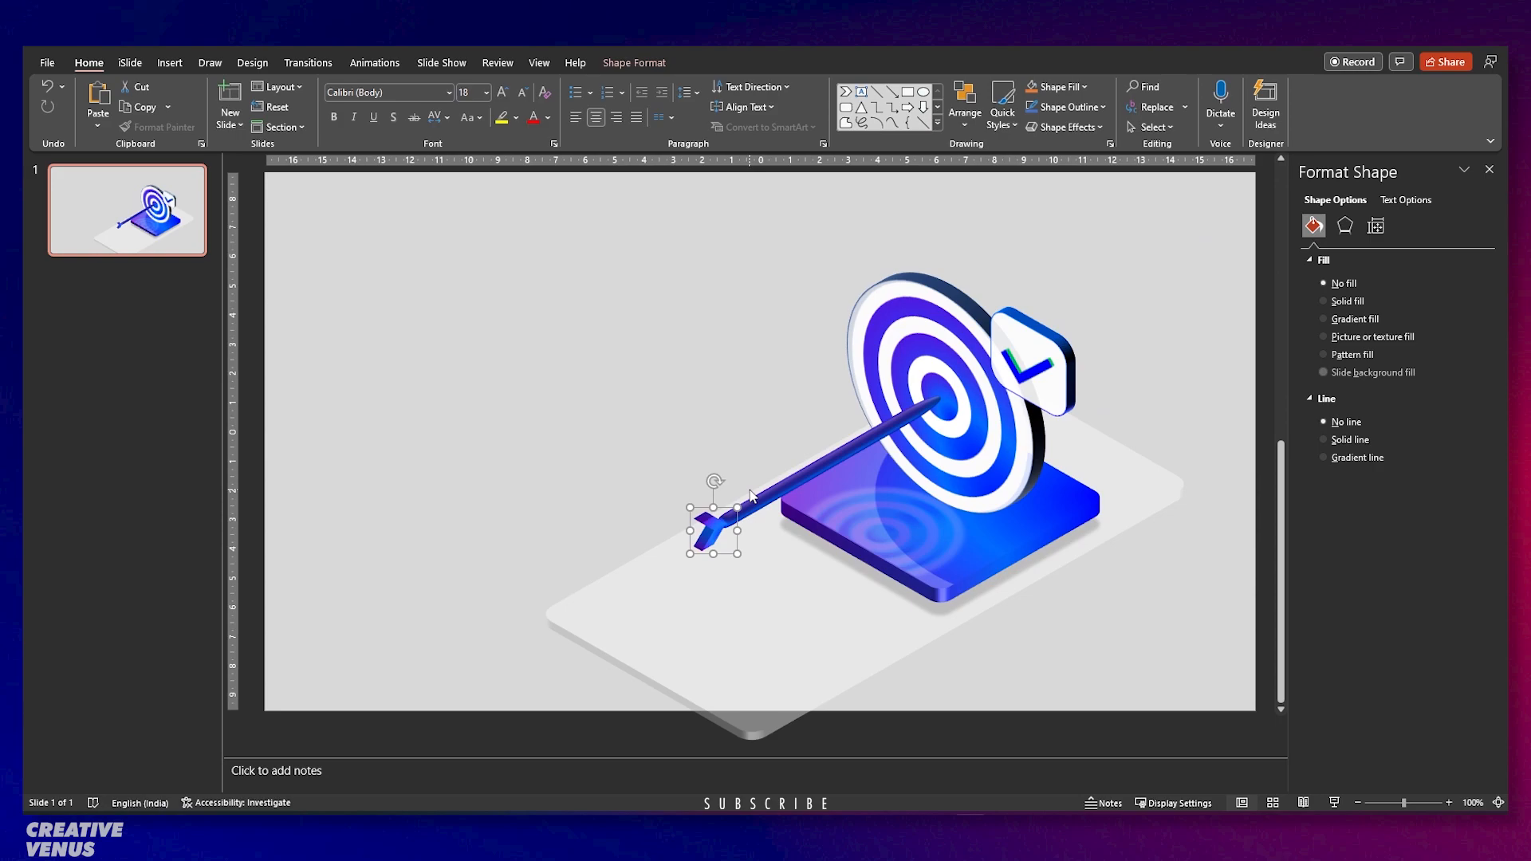
key(ctrl+v)
drag(722, 511, 592, 466)
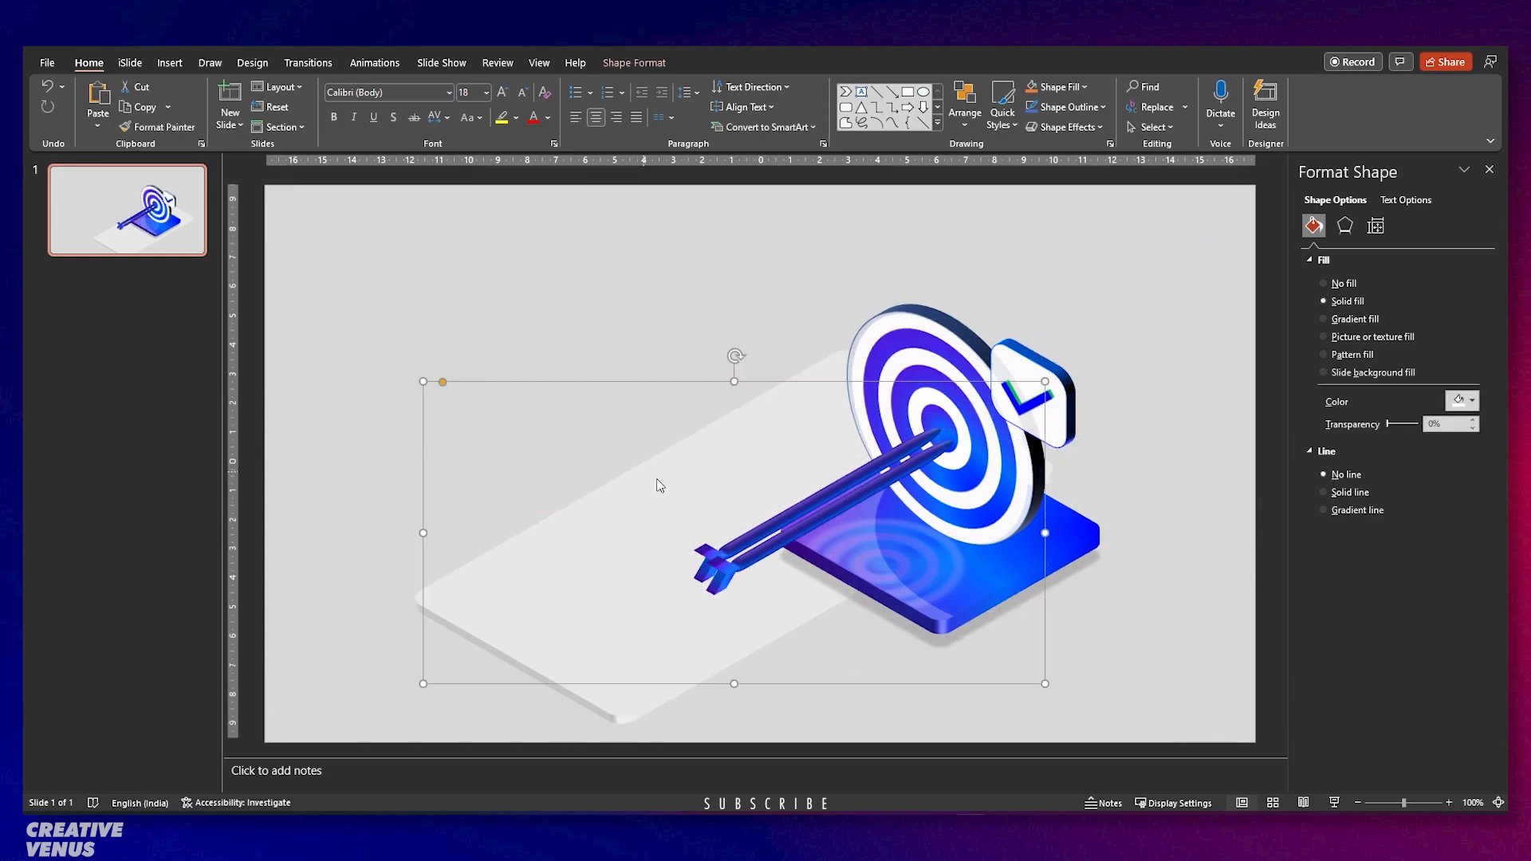
key(ctrl+z)
click(738, 579)
drag(738, 580, 592, 498)
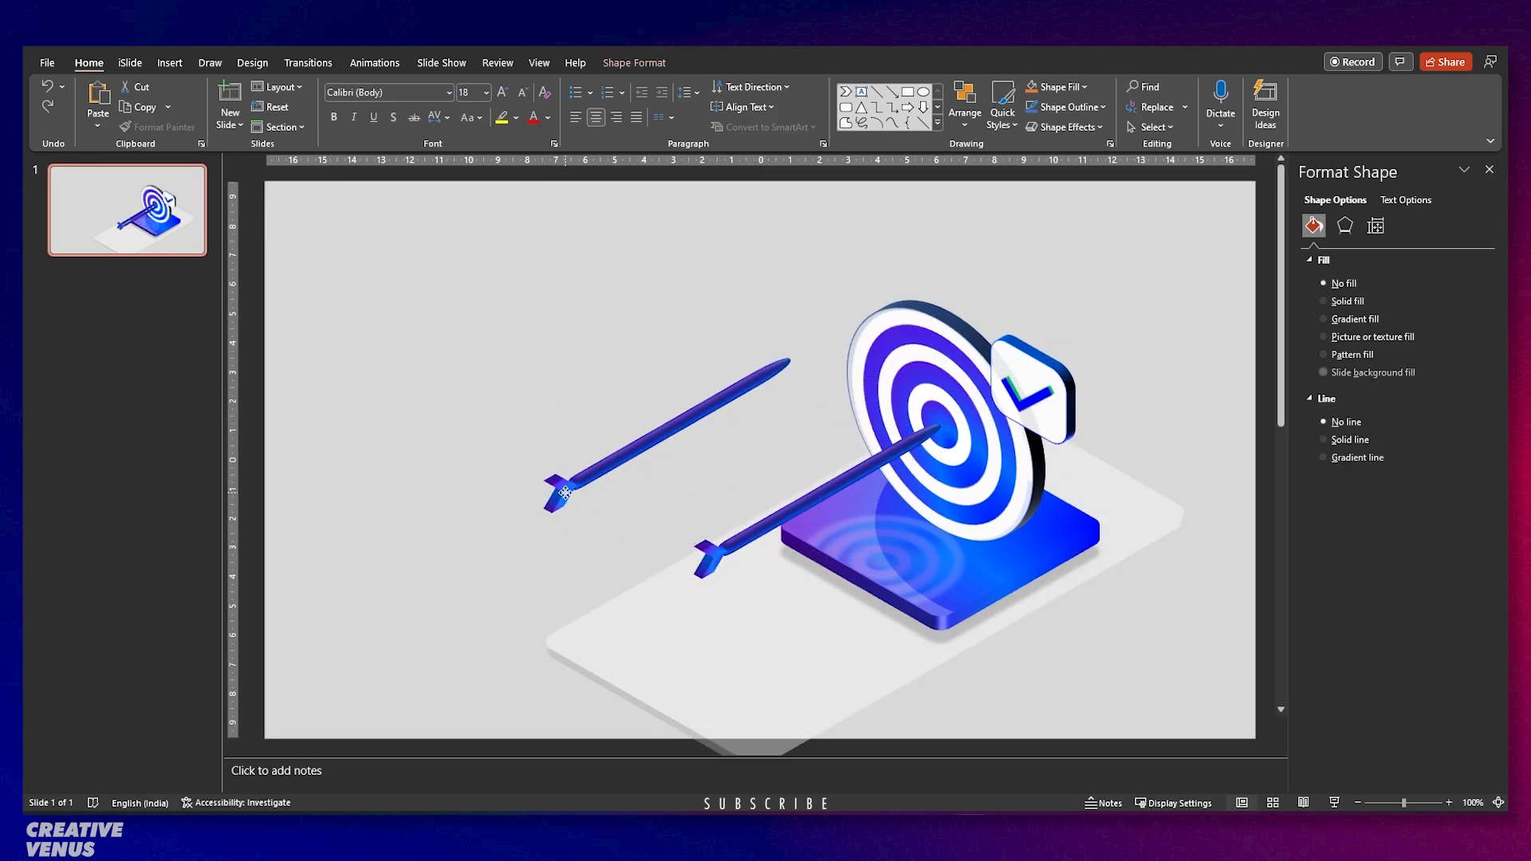
Replace the duplicated arrow group with a pasted picture version of it.
key(Delete)
right_click(529, 423)
click(591, 461)
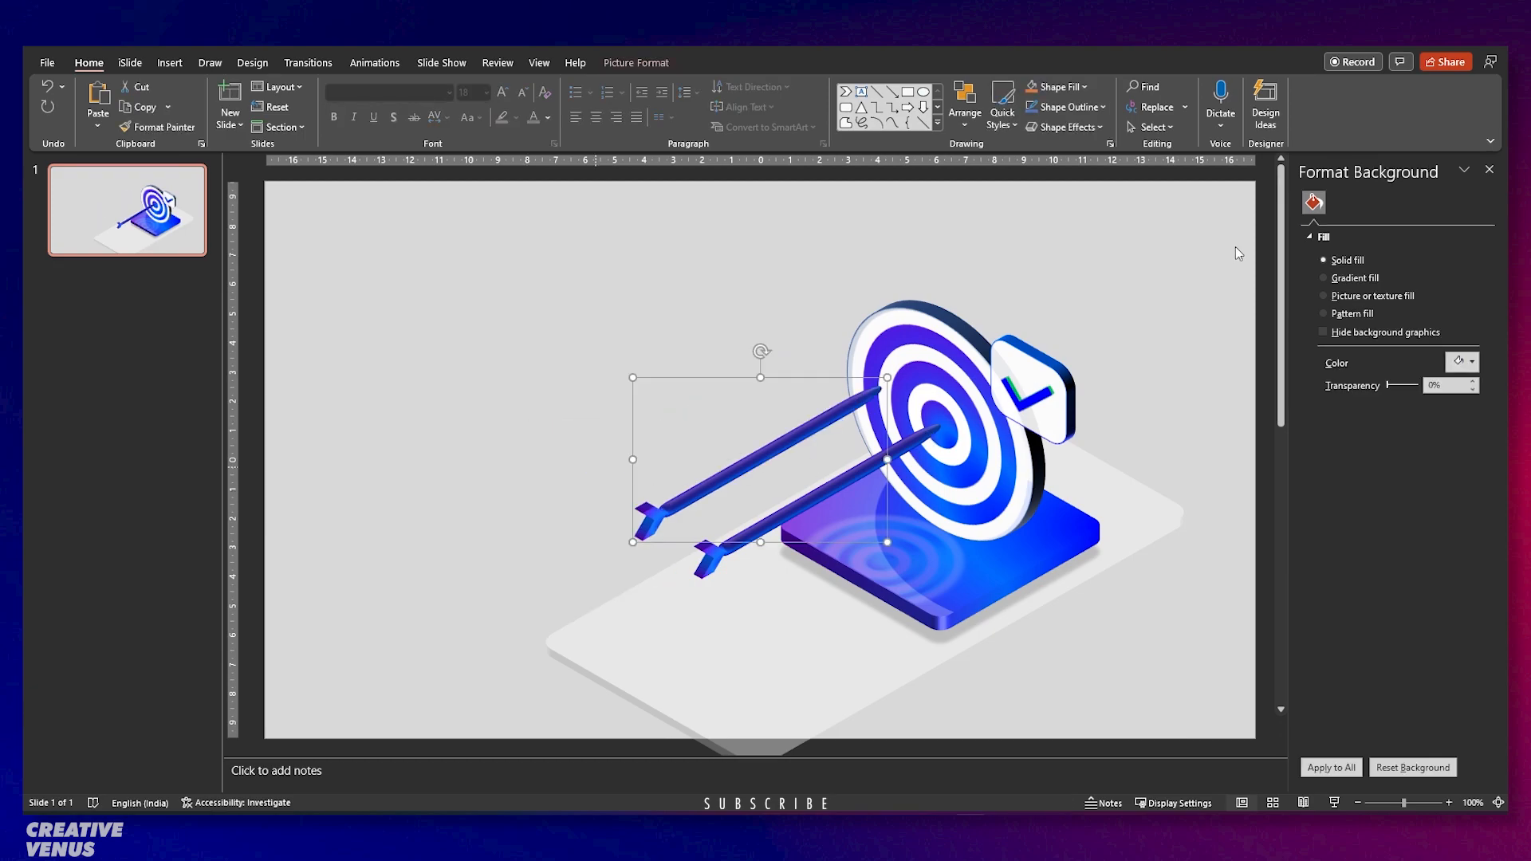
Soften the arrow picture to -100% sharpness and set its transparency to 70%.
click(1406, 202)
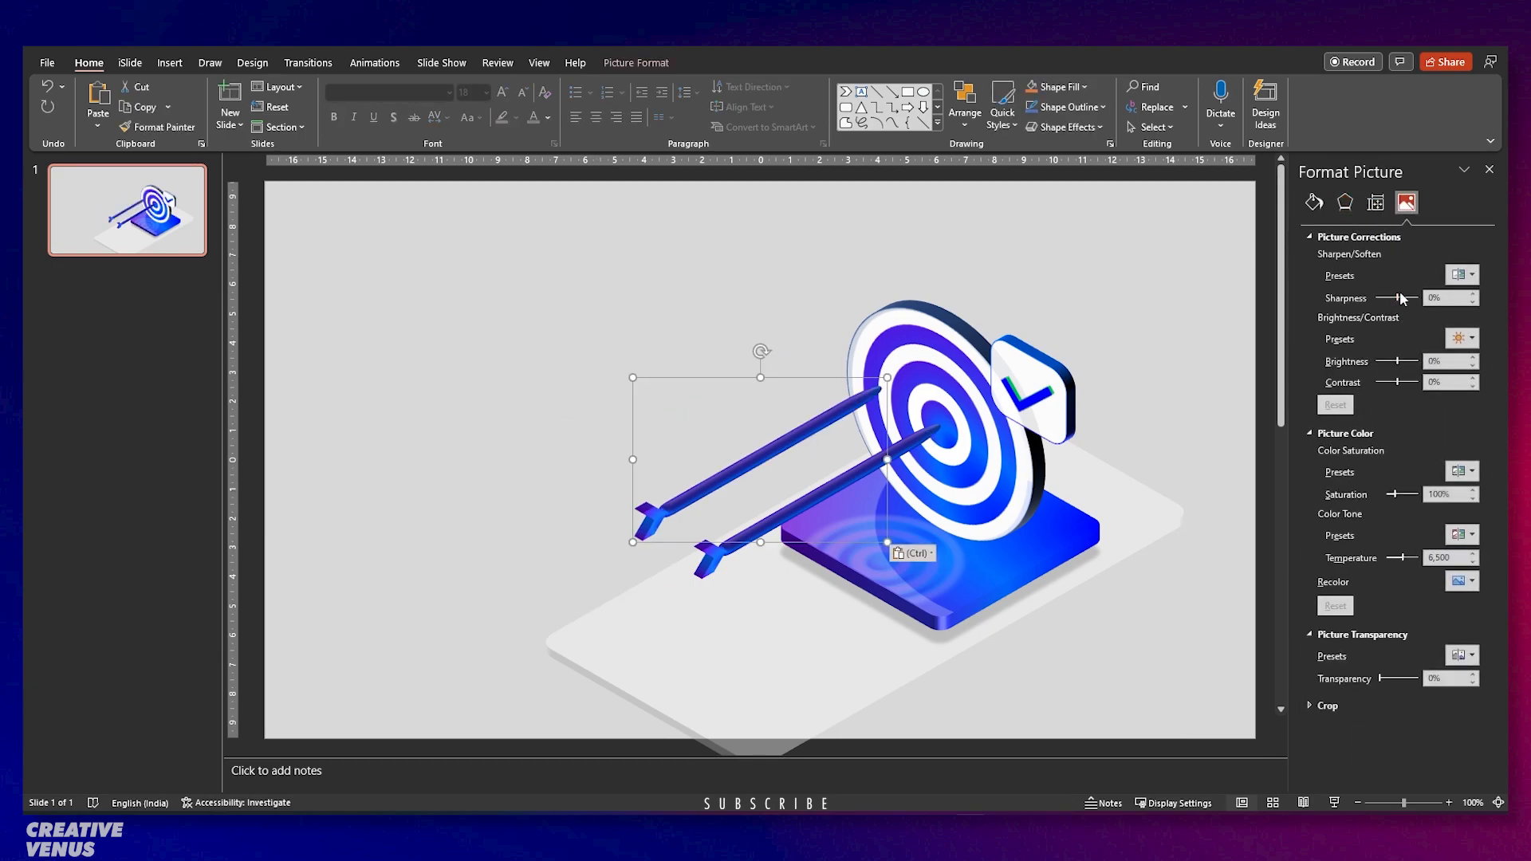
drag(1399, 297, 1378, 297)
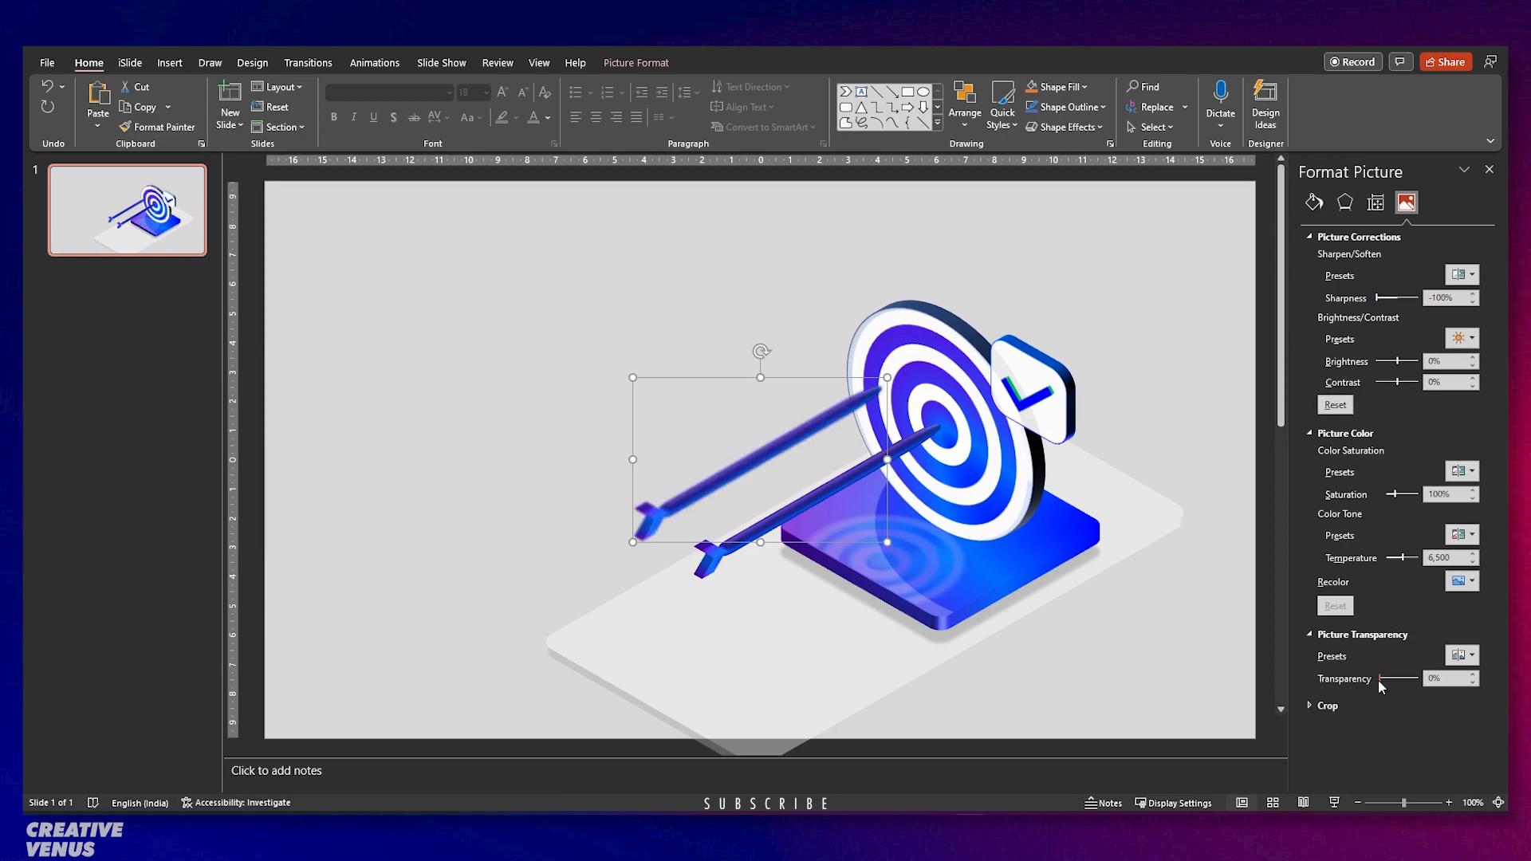
drag(1384, 680, 1407, 678)
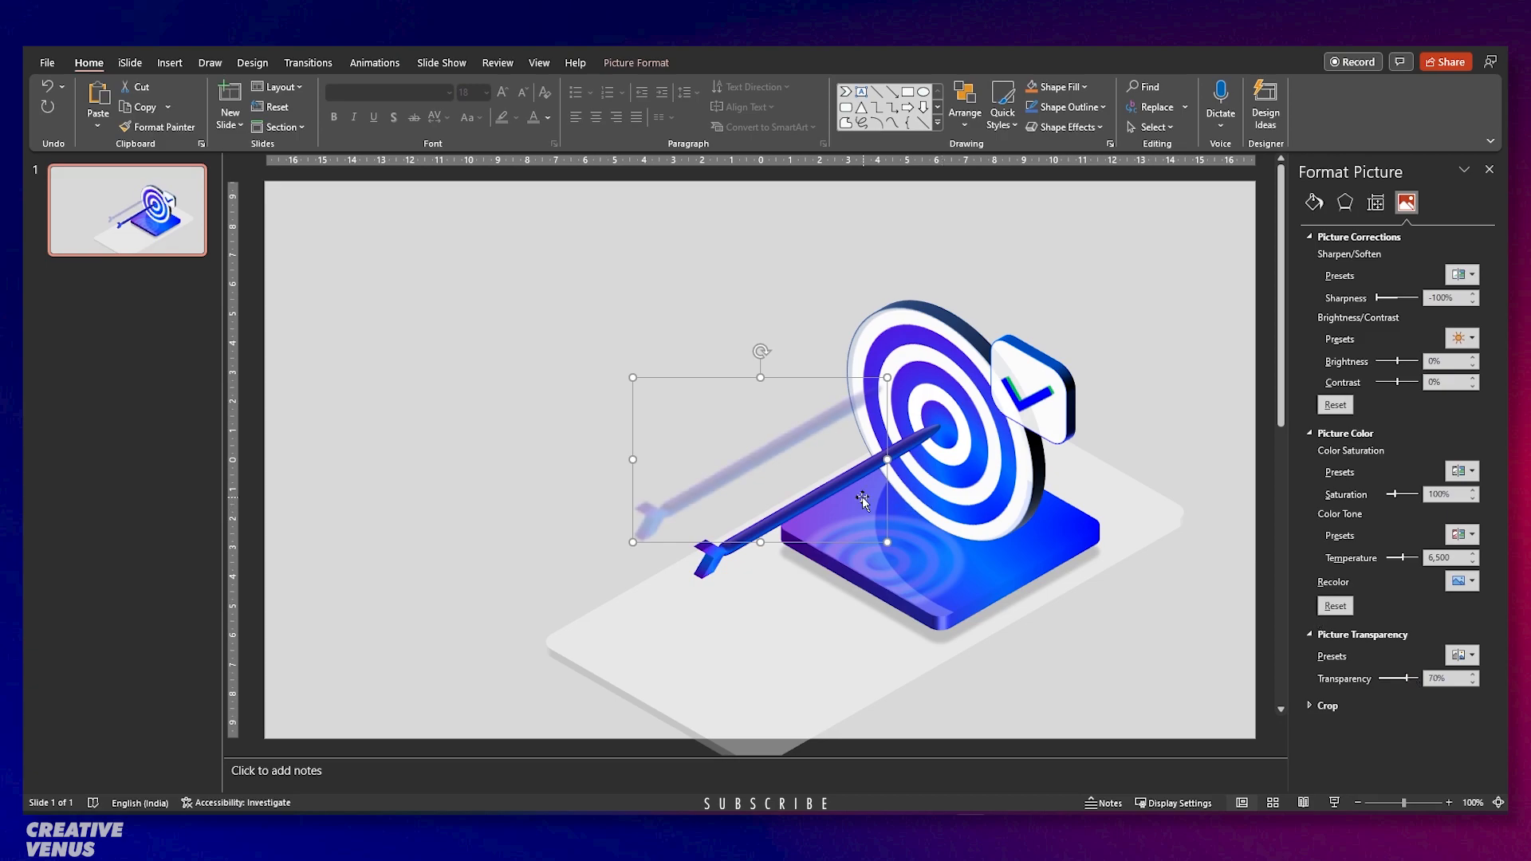
Place the faded arrow picture beneath the arrow on the base as its reflection and set its transparency to 84%.
drag(743, 482, 787, 614)
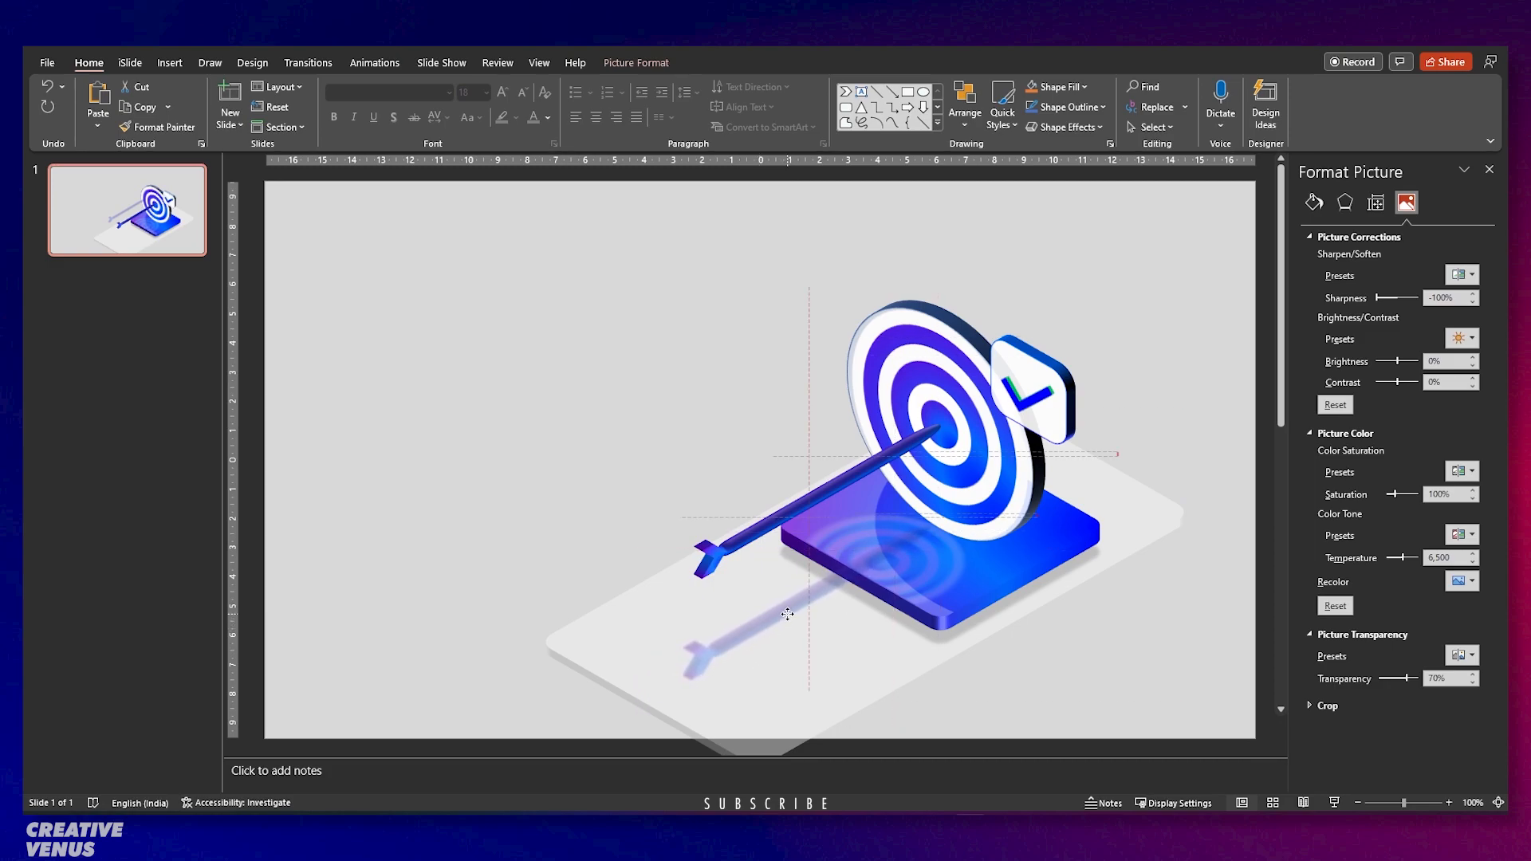
drag(785, 613, 795, 620)
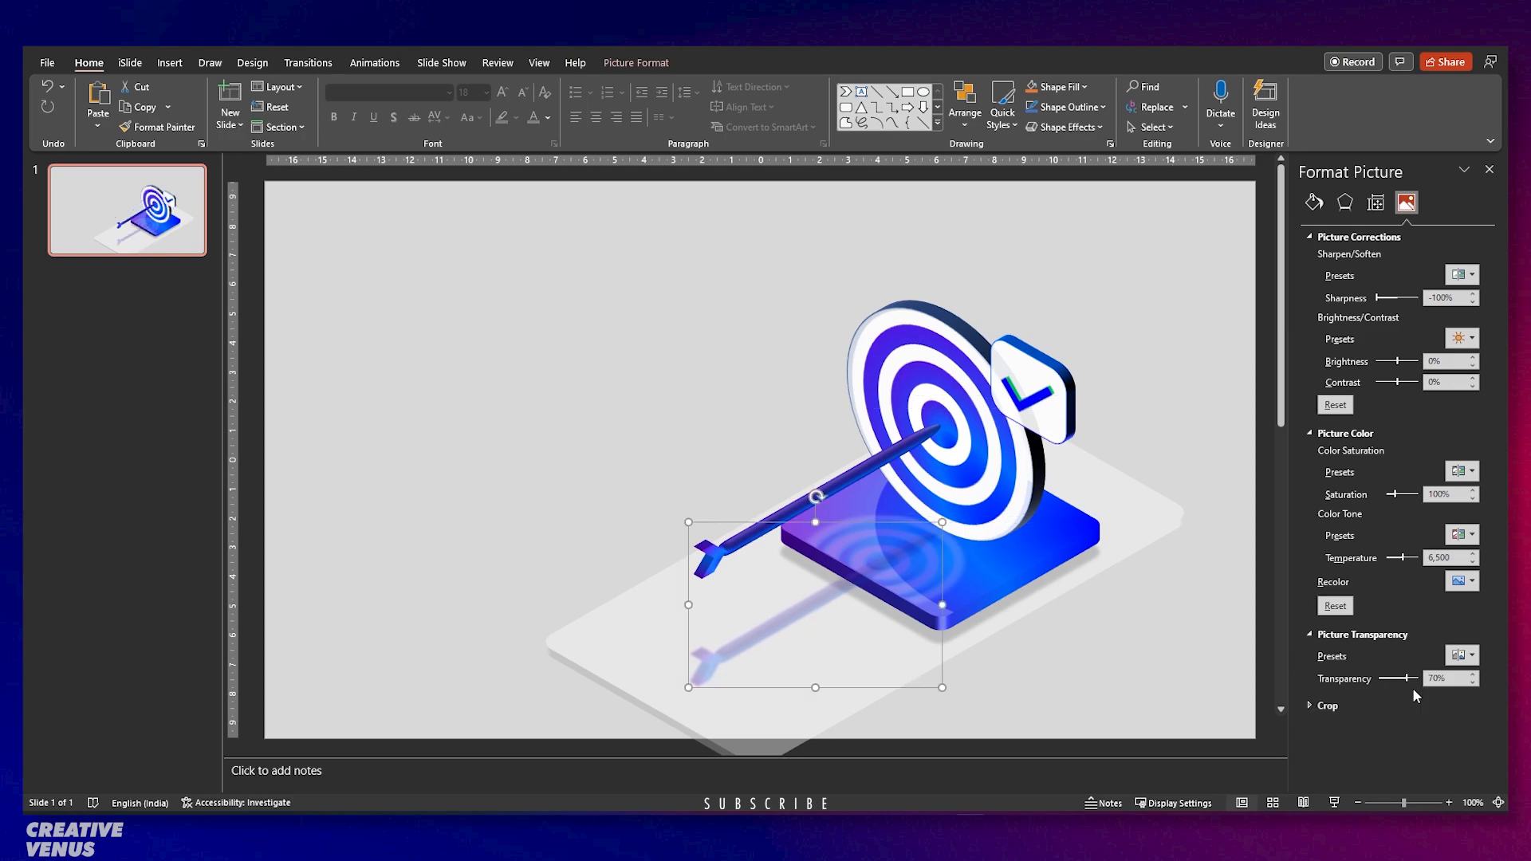
drag(1410, 679, 1414, 678)
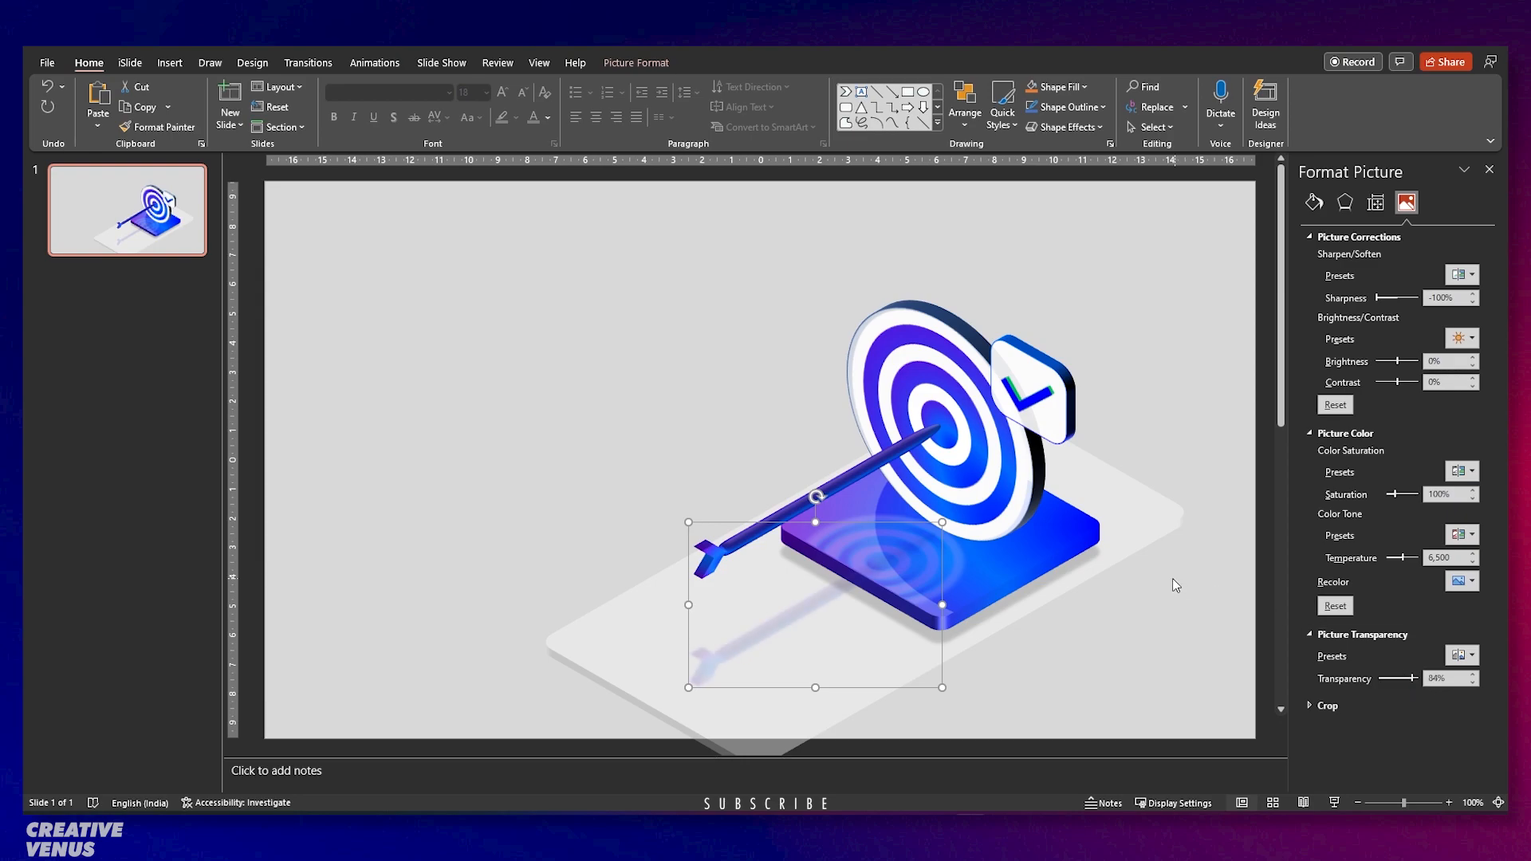
click(1147, 614)
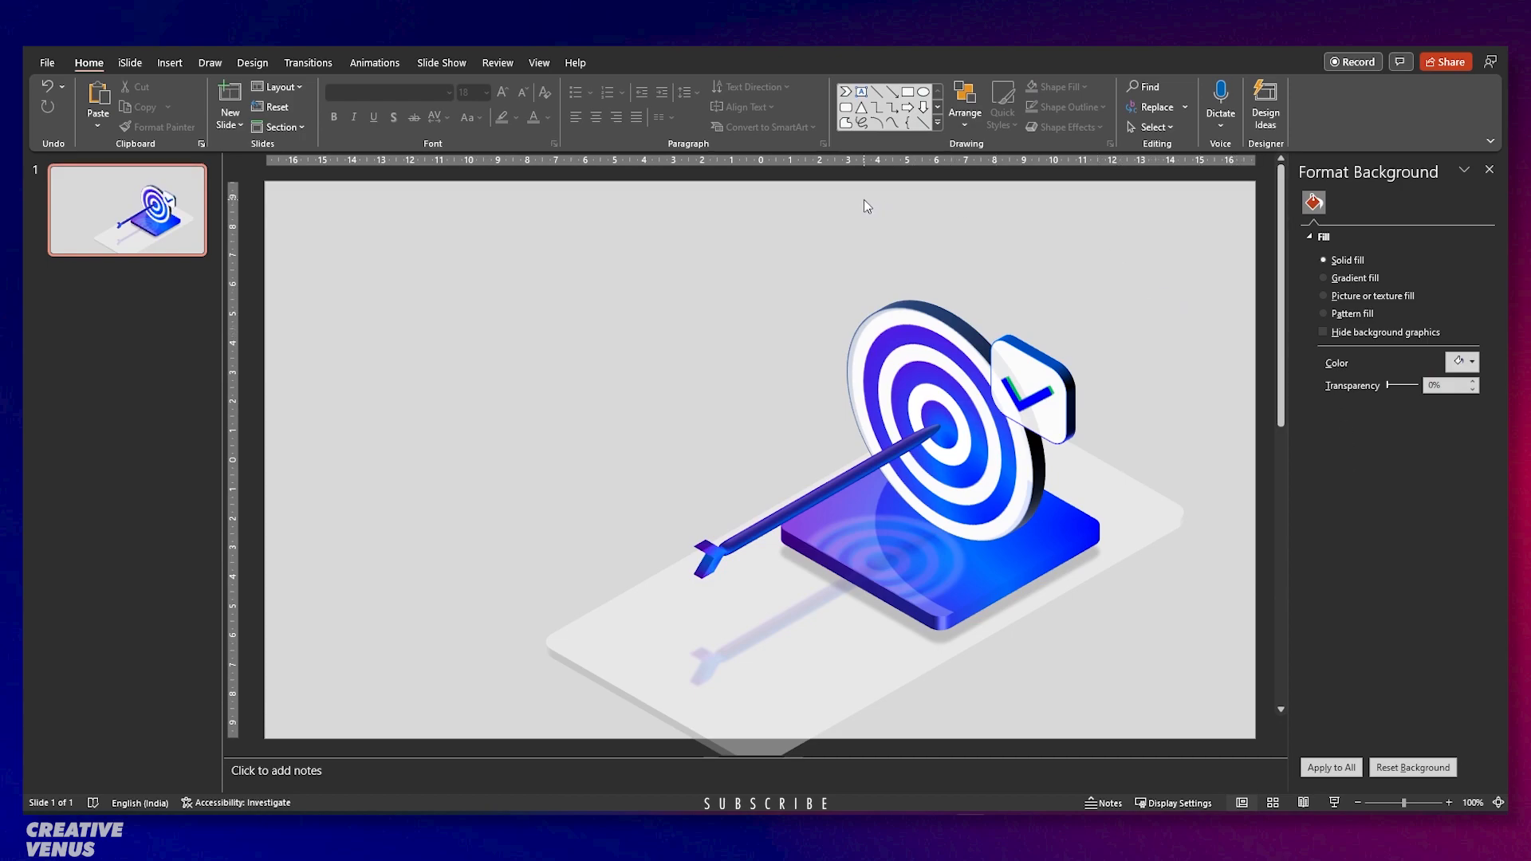
click(170, 63)
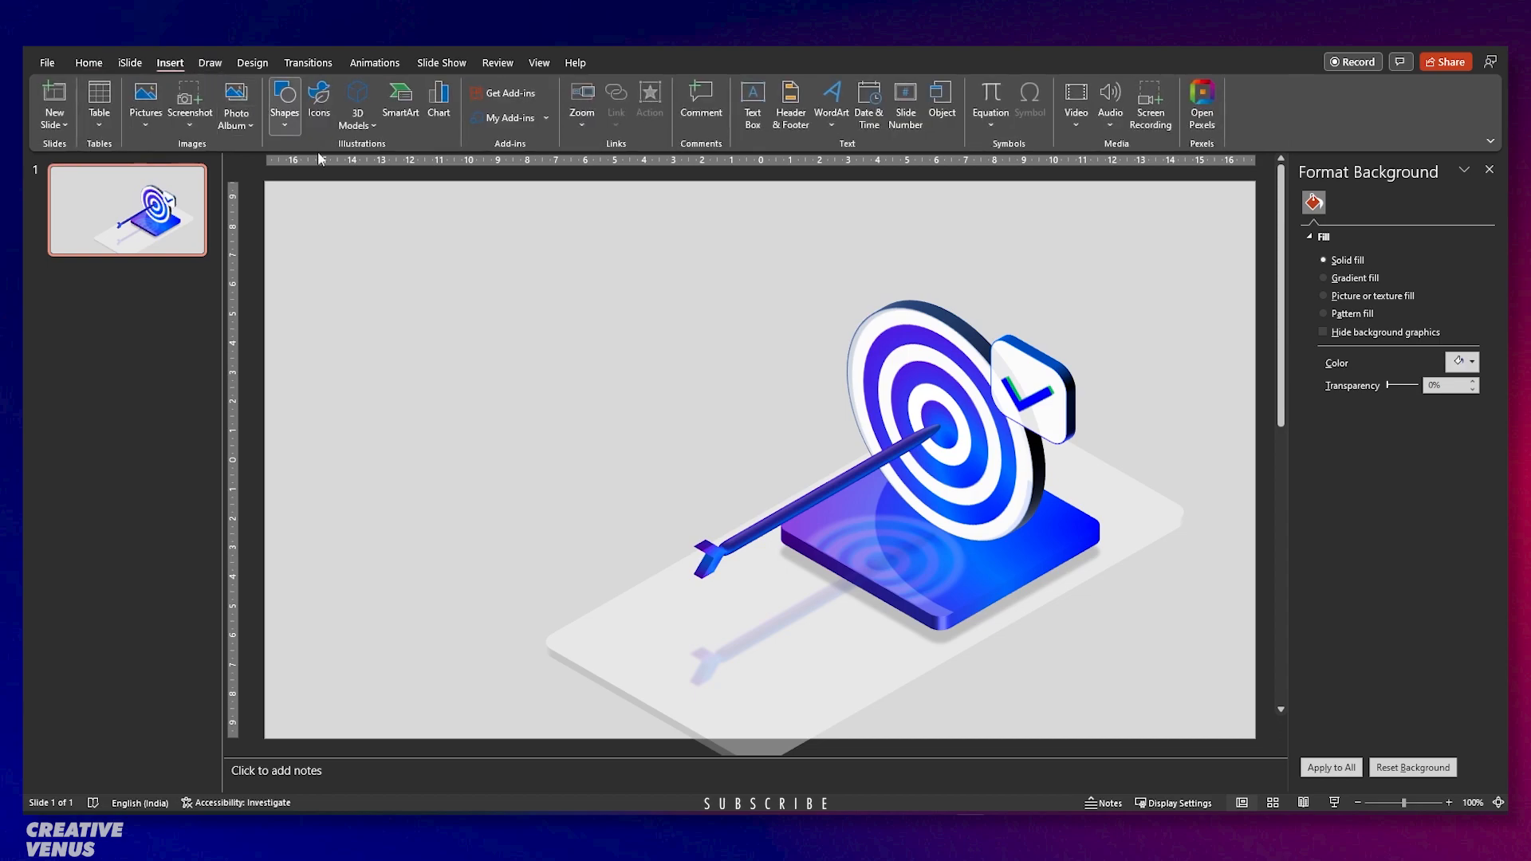
click(284, 127)
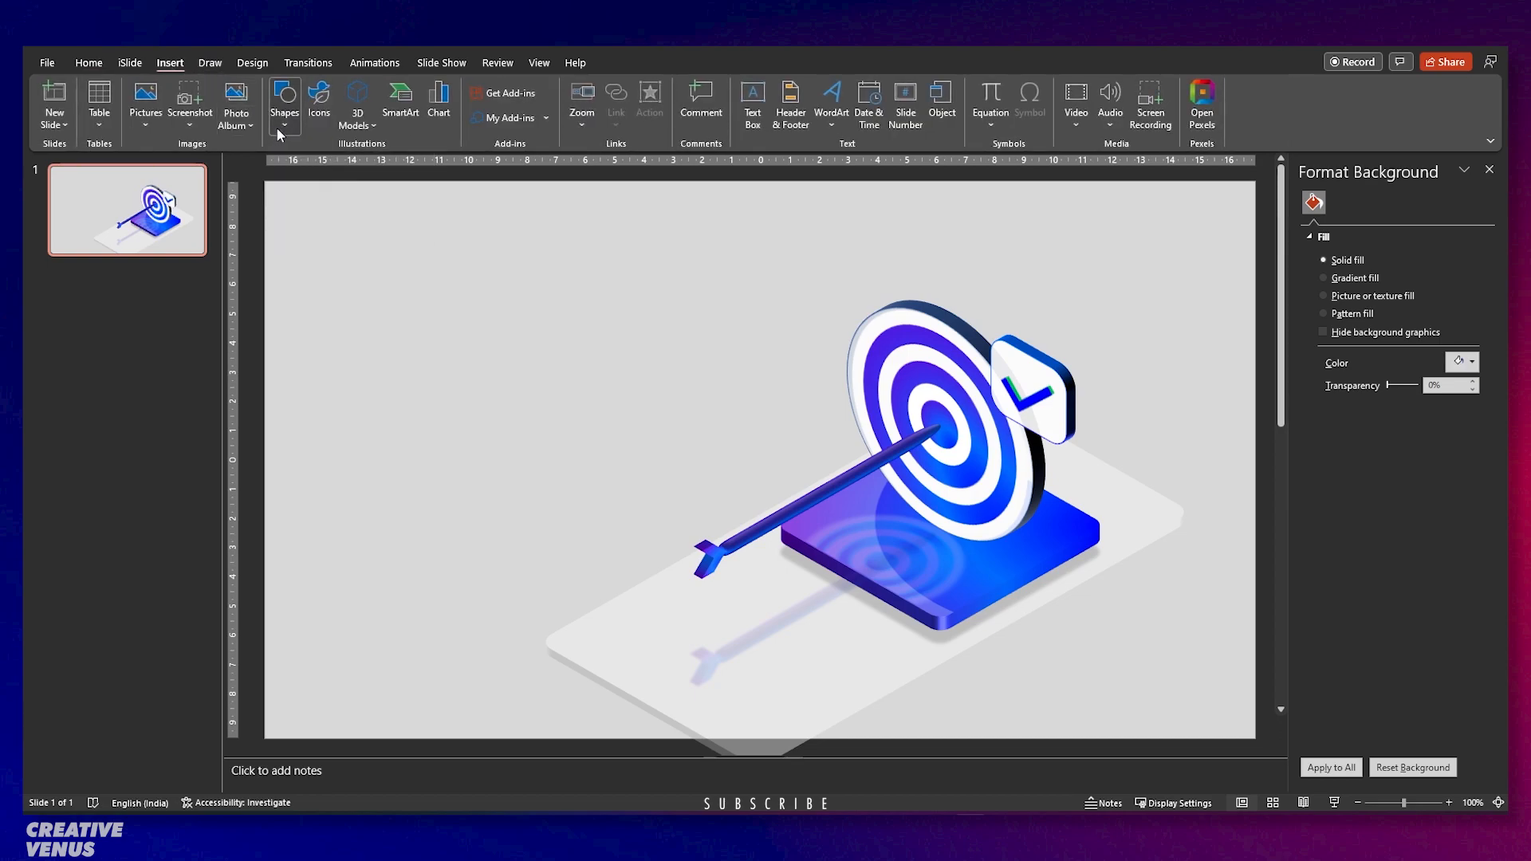
click(343, 174)
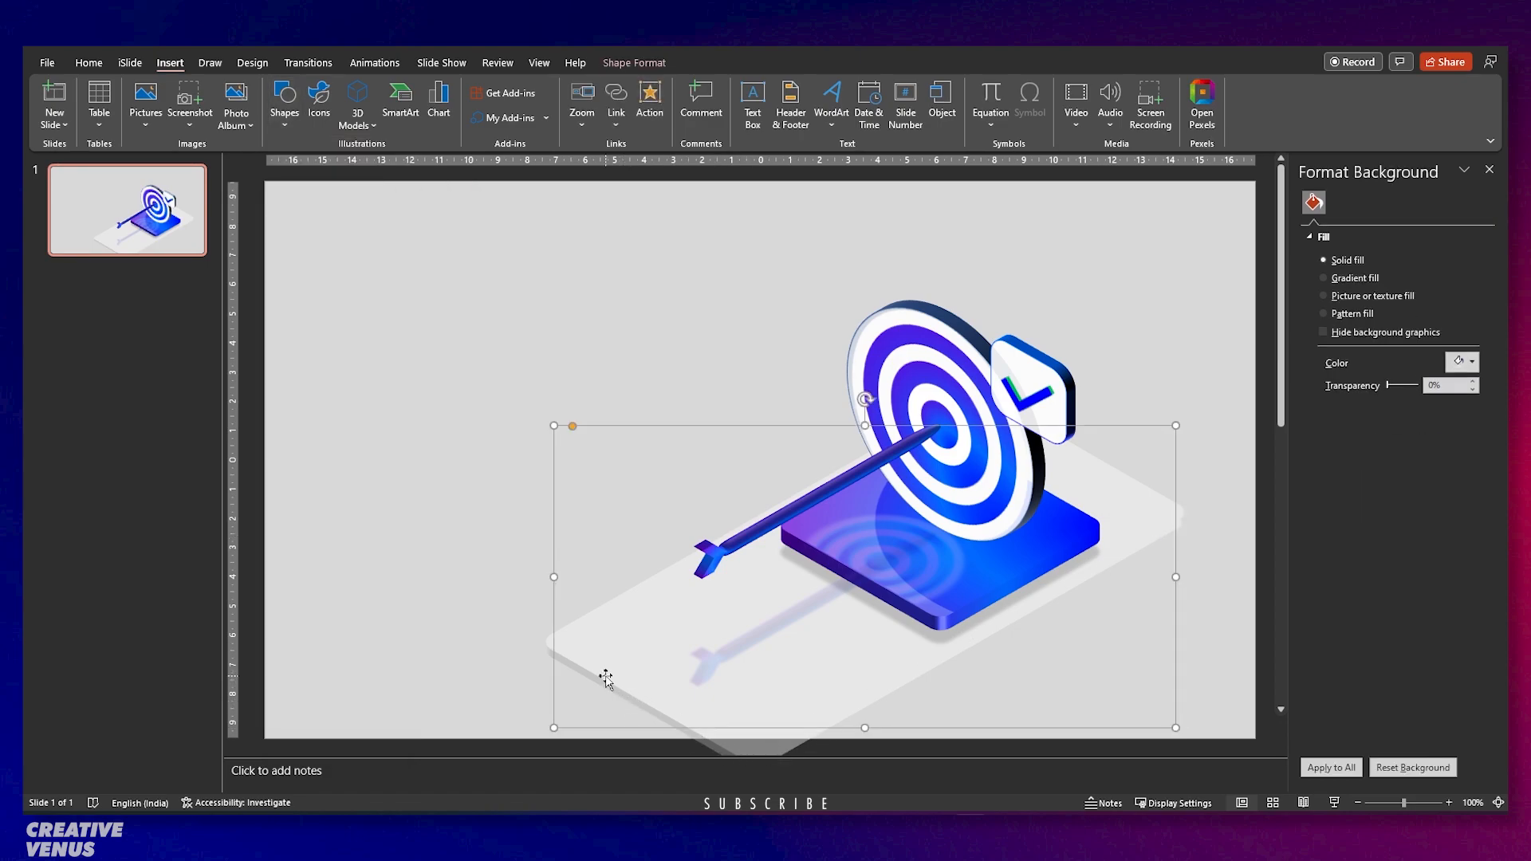
key(ctrl+v)
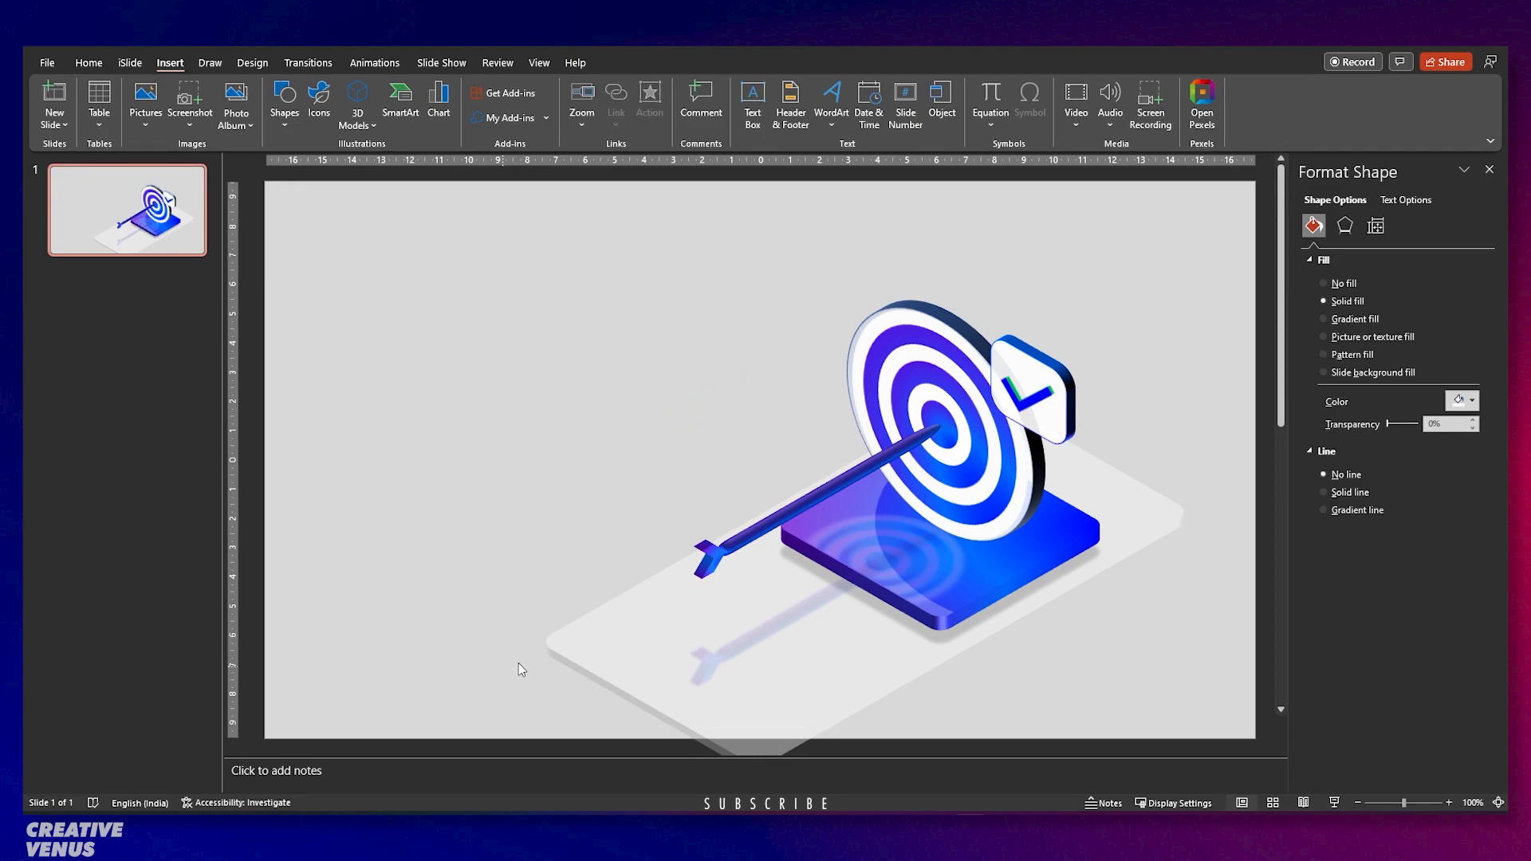
click(519, 668)
Duplicate the translucent base panel and place the copy above and to the left of the original.
click(564, 662)
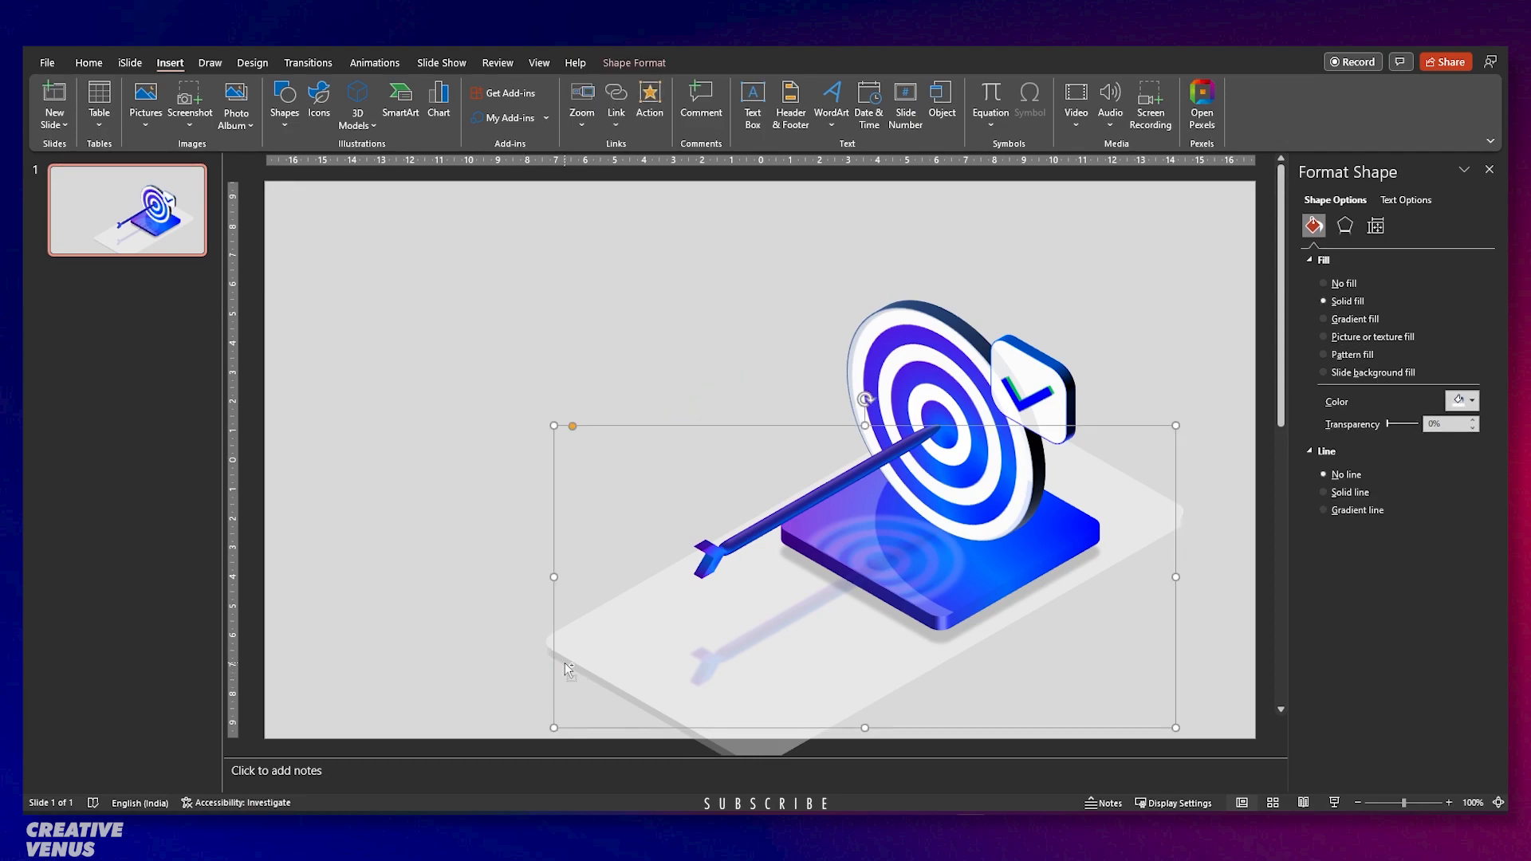
key(ctrl+d)
drag(598, 668, 397, 475)
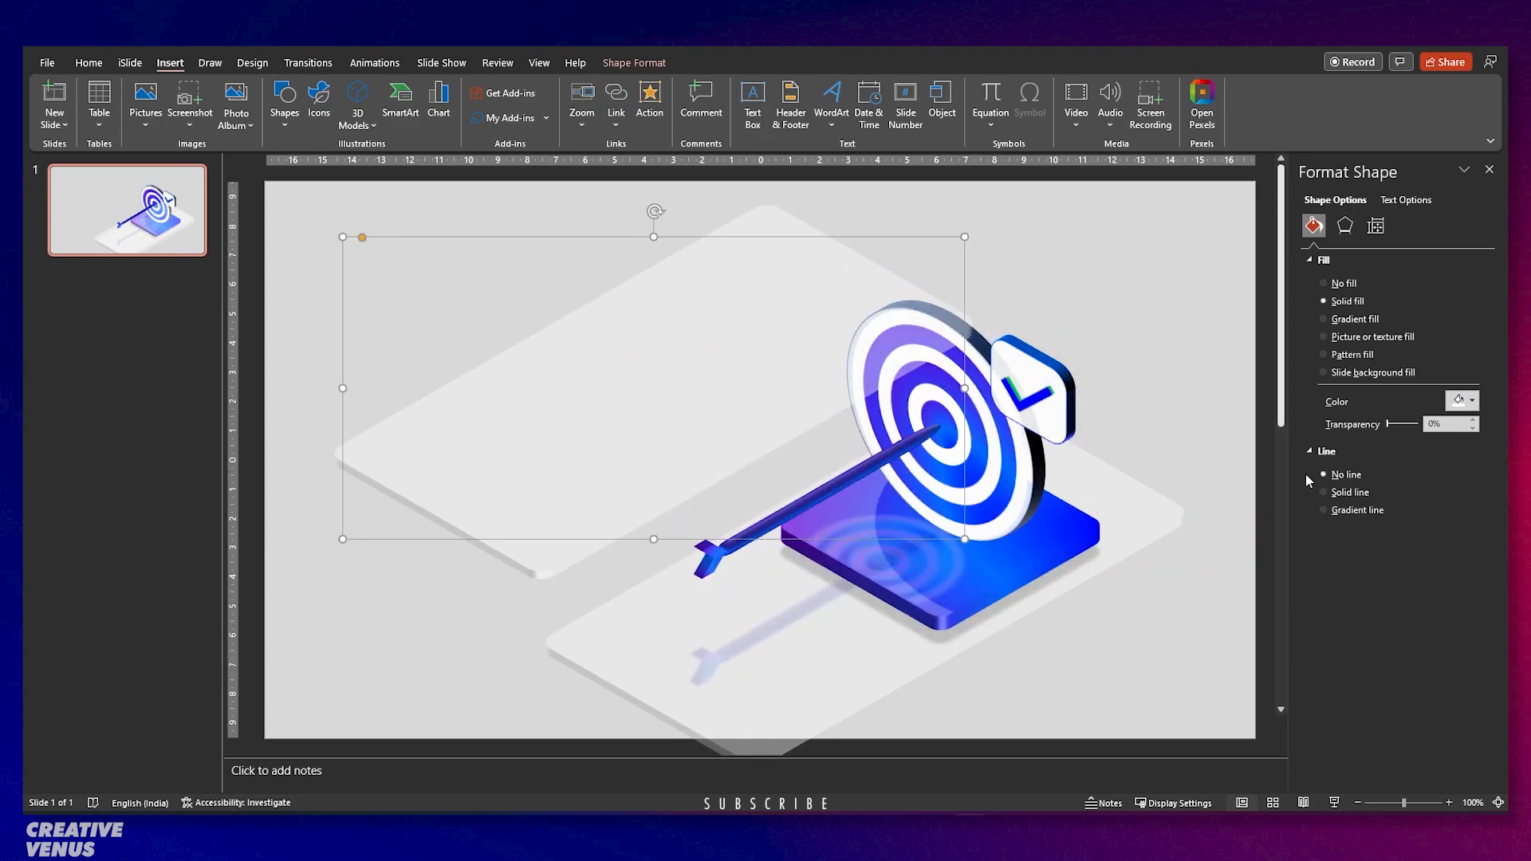
Stand the copied panel upright with the isometric 3-D rotation preset of X 315°, Y 35°, Z 0°.
click(1345, 225)
scroll(1433, 540, down, 3)
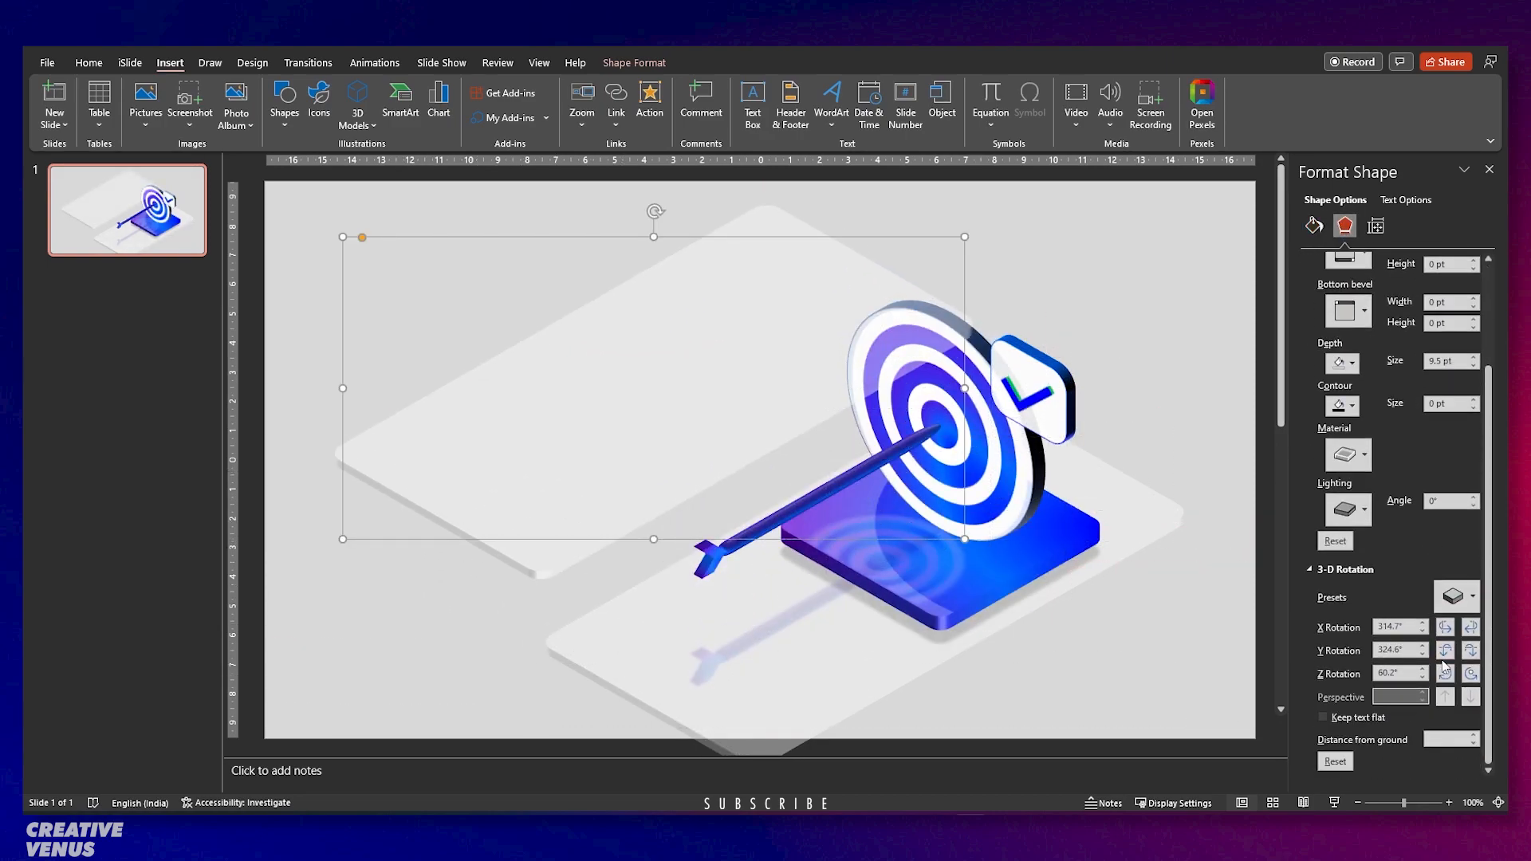
click(1454, 596)
click(1395, 232)
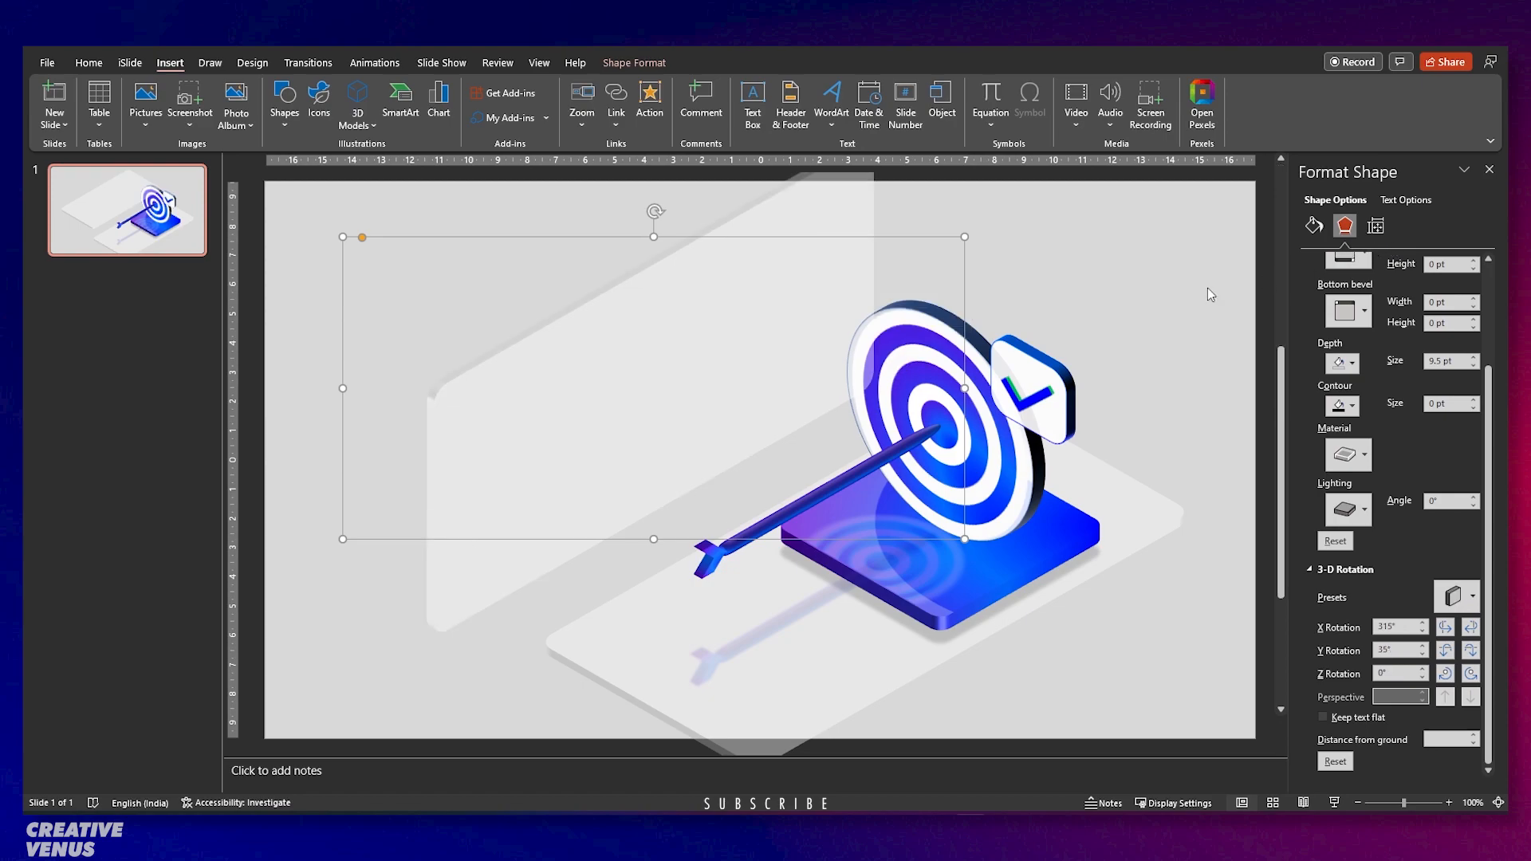
Try positioning the upright panel along the base's rear edge behind the target, then move it back over the empty area.
drag(663, 388, 765, 387)
right_click(738, 372)
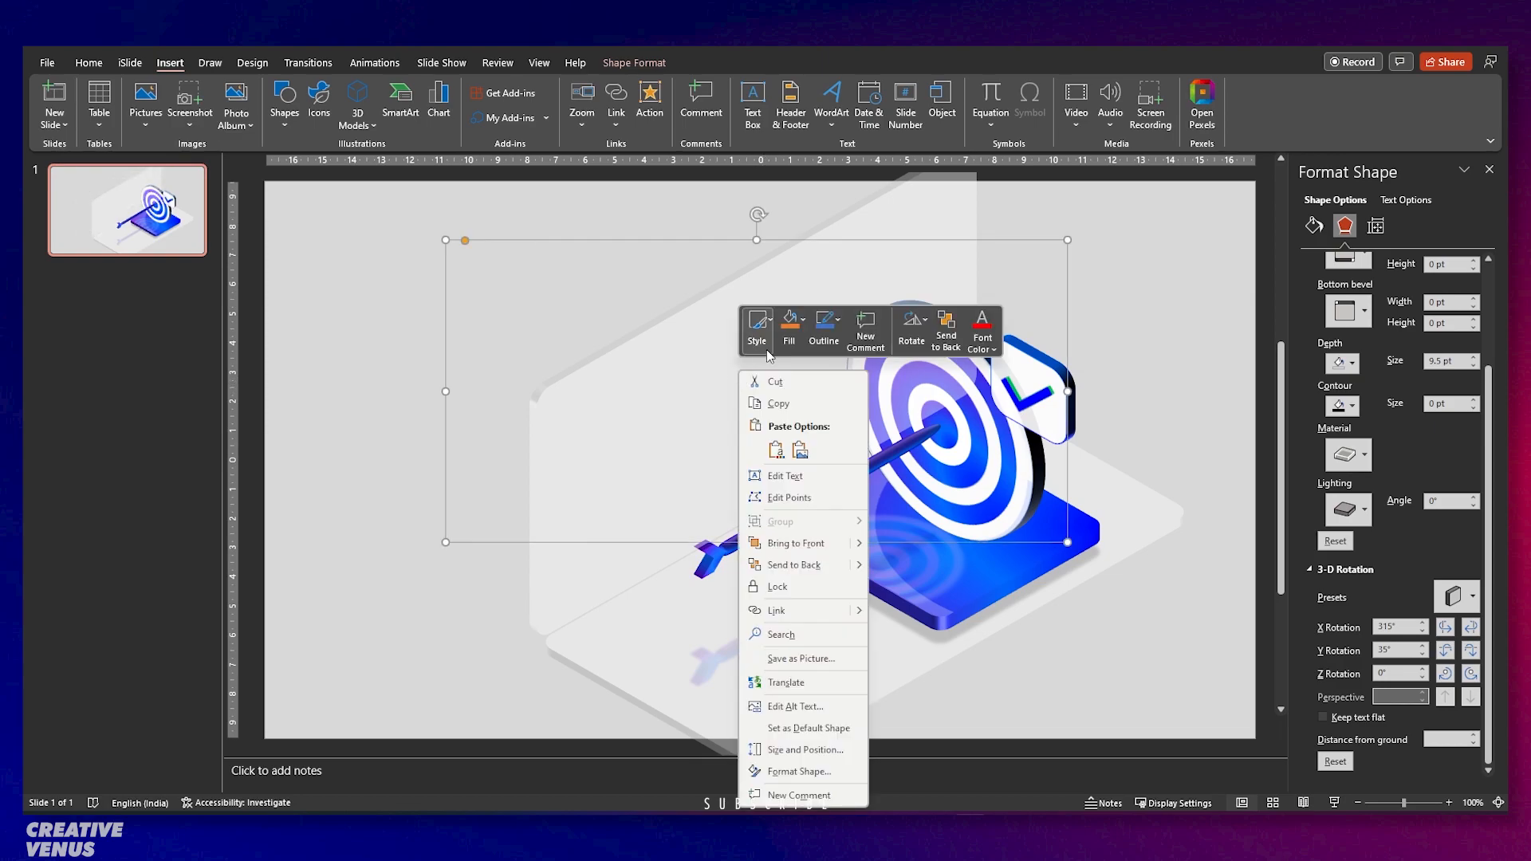
click(781, 563)
key(Escape)
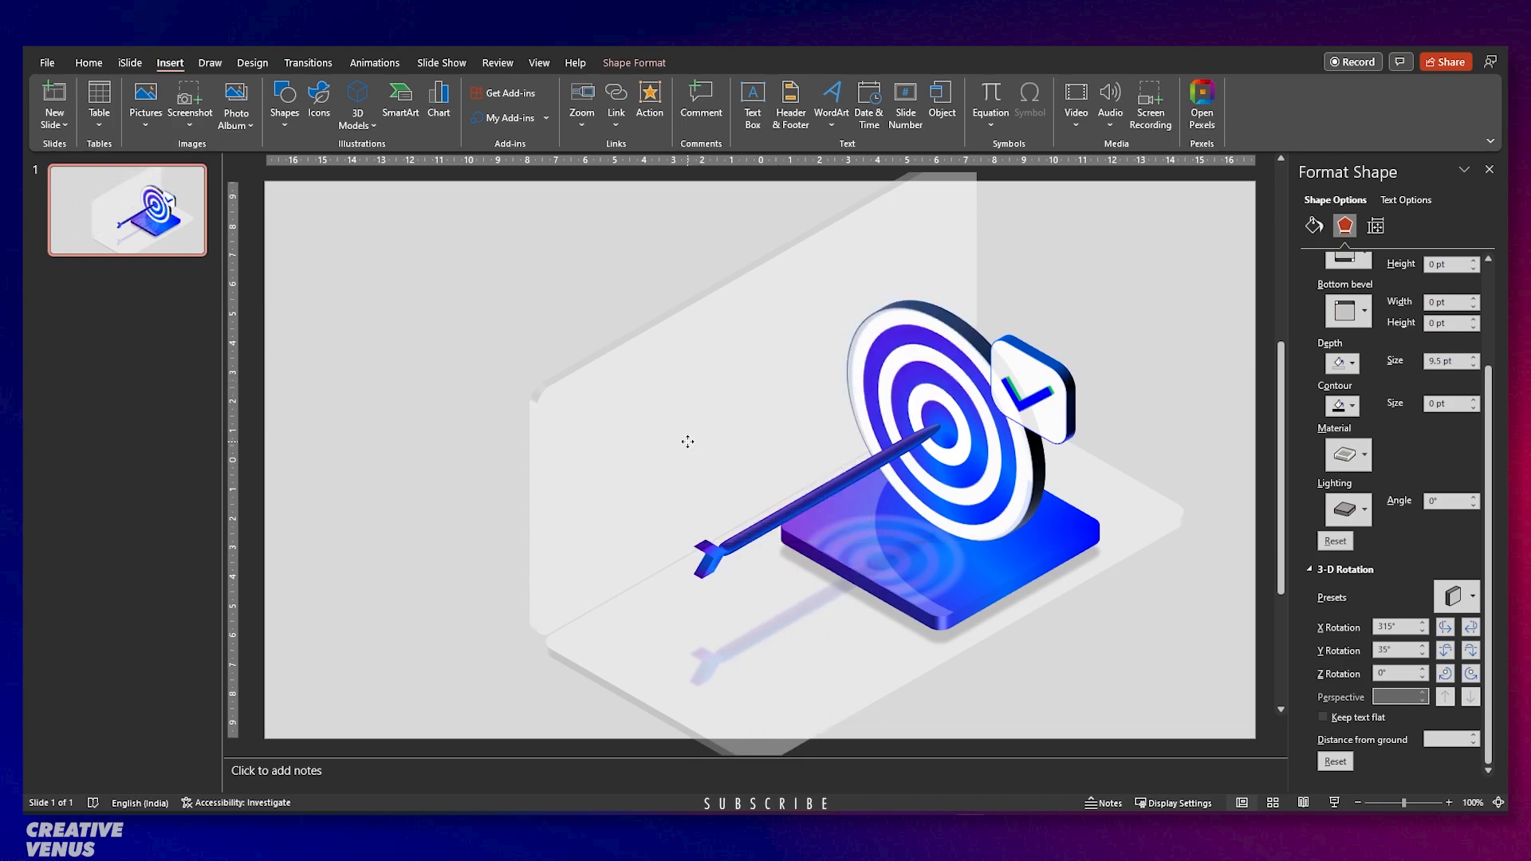
drag(687, 439, 588, 412)
Switch the panel to the isometric rotation preset of X 45°, Y 35°, Z 0° and place it behind the target.
click(1453, 596)
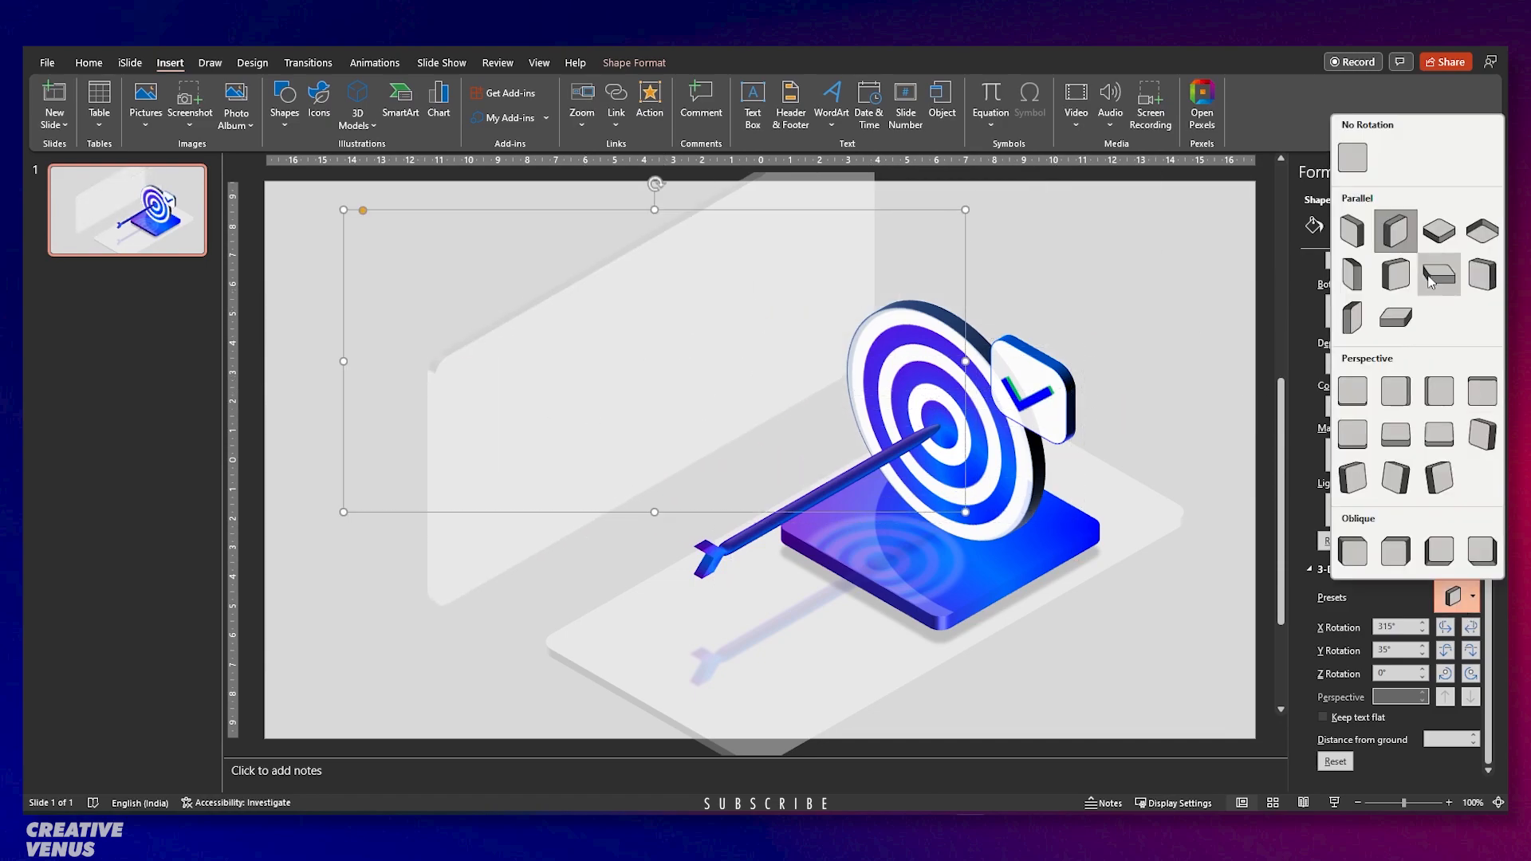
click(1375, 252)
drag(721, 324, 1060, 206)
scroll(1062, 231, down, 4)
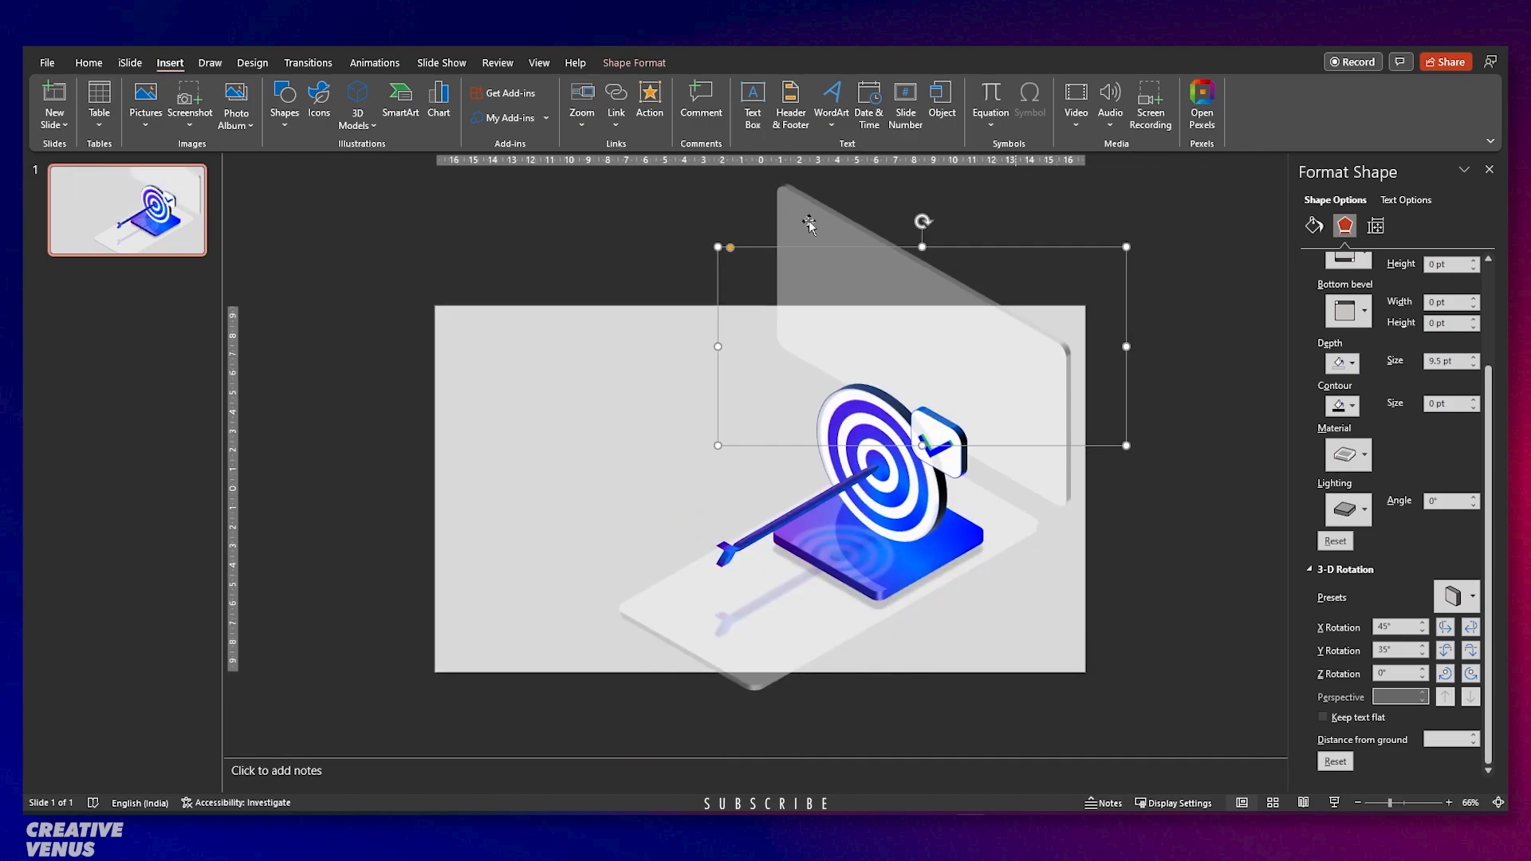
Narrow the upright panel and duplicate it into a stepped stack of four panels at the far end of the base.
drag(718, 349, 887, 366)
drag(1026, 365, 1048, 414)
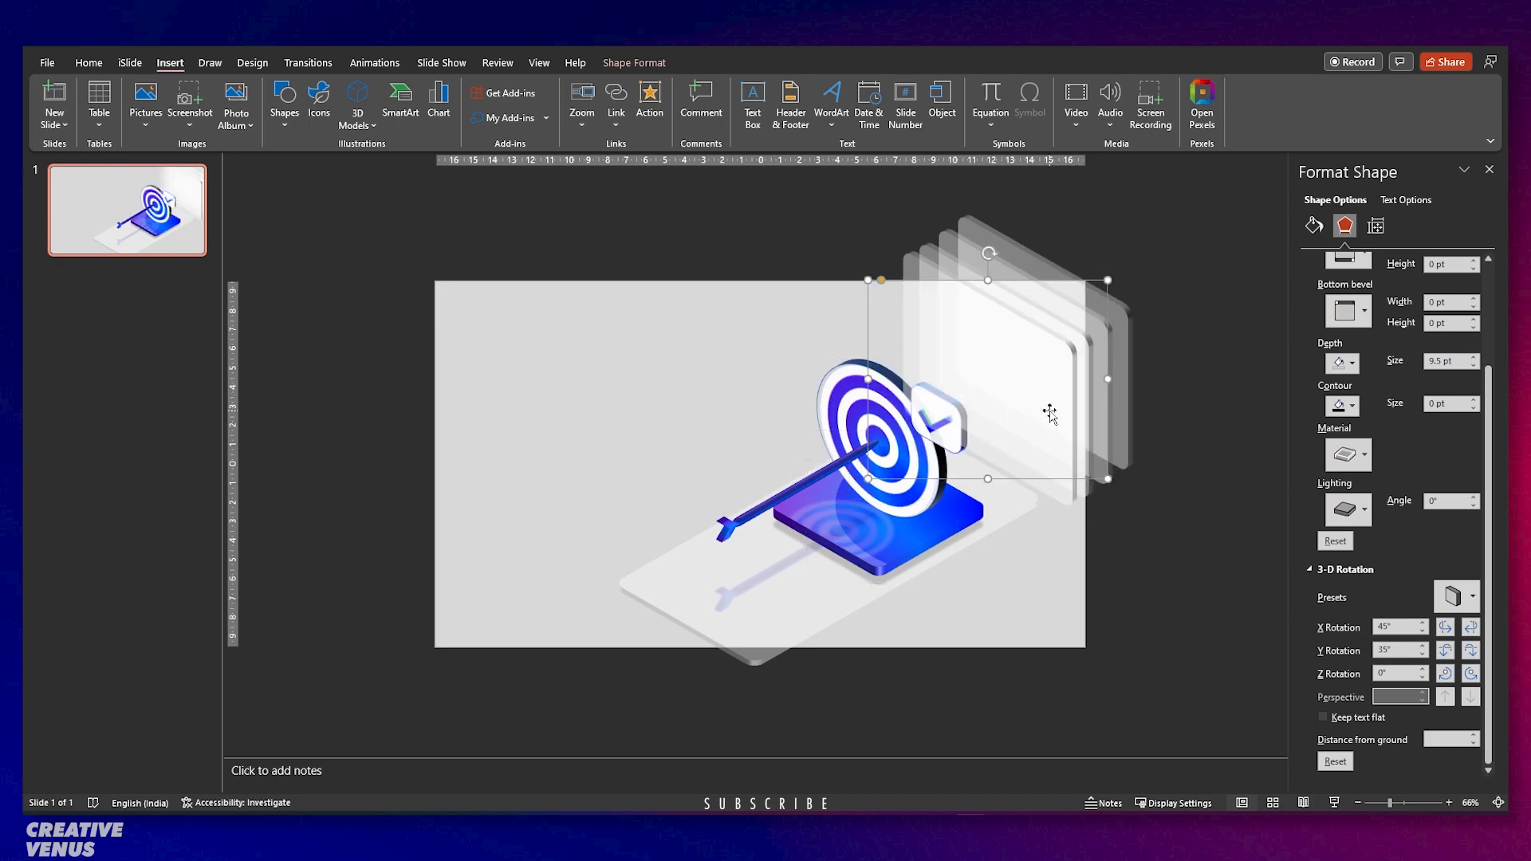
scroll(1051, 414, up, 6)
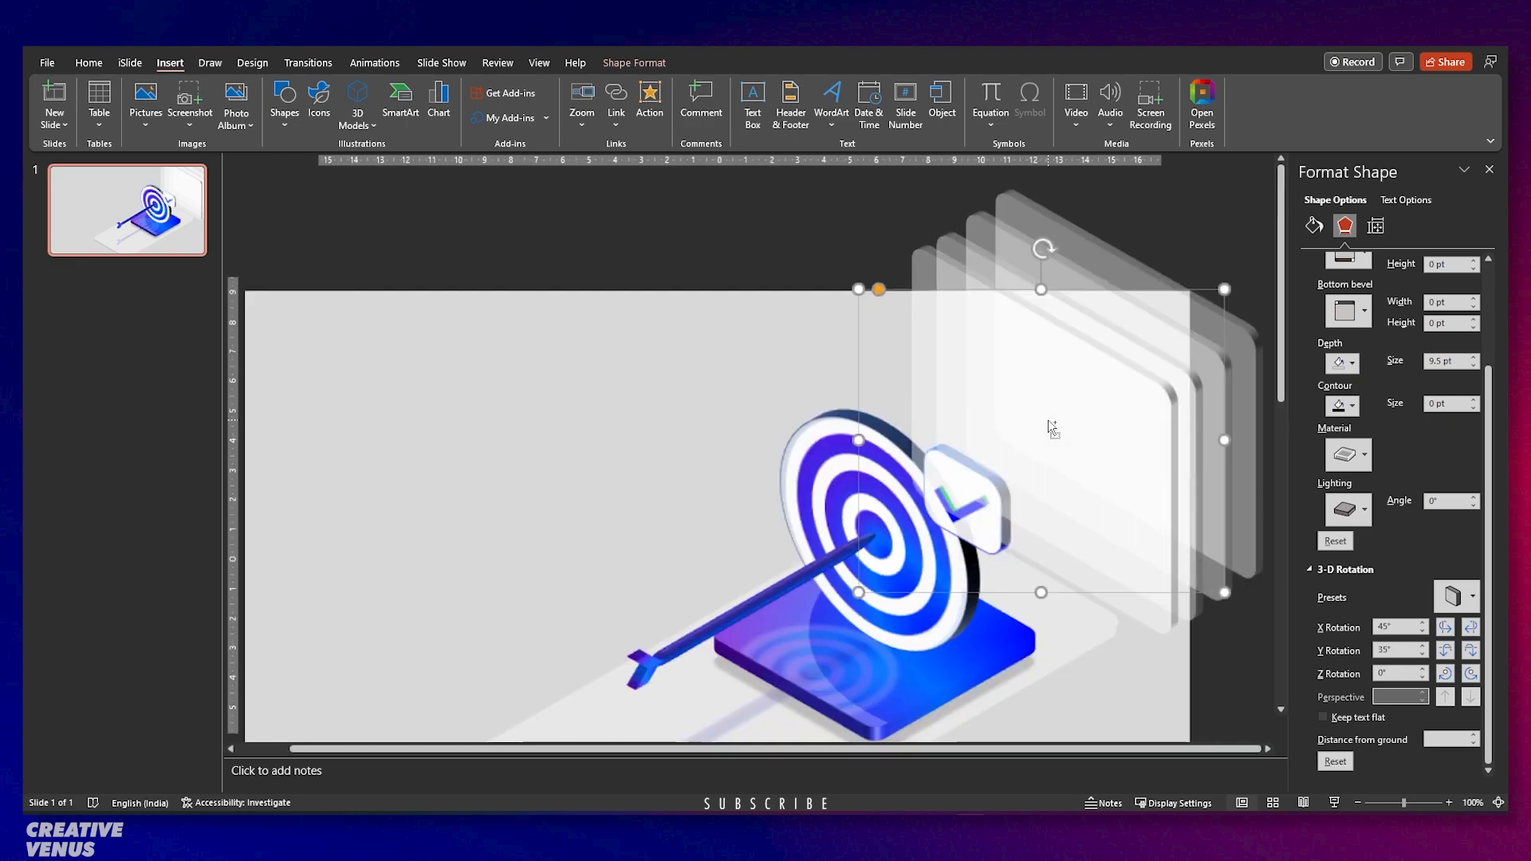
drag(1086, 450, 1088, 452)
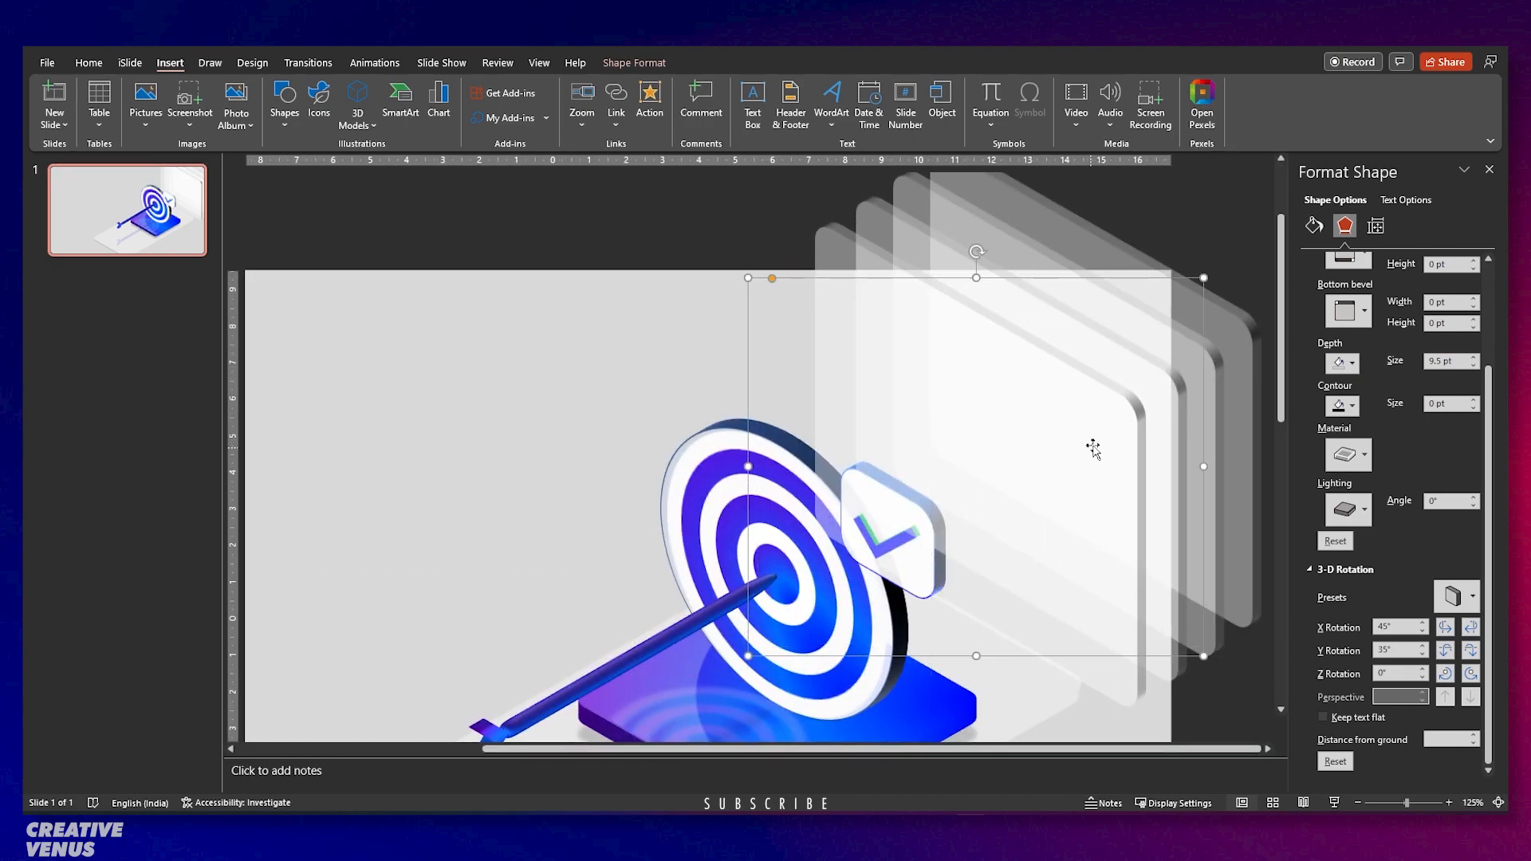
Give the front panel of the stack a radial gradient fill with a white first stop.
click(1314, 225)
click(1386, 374)
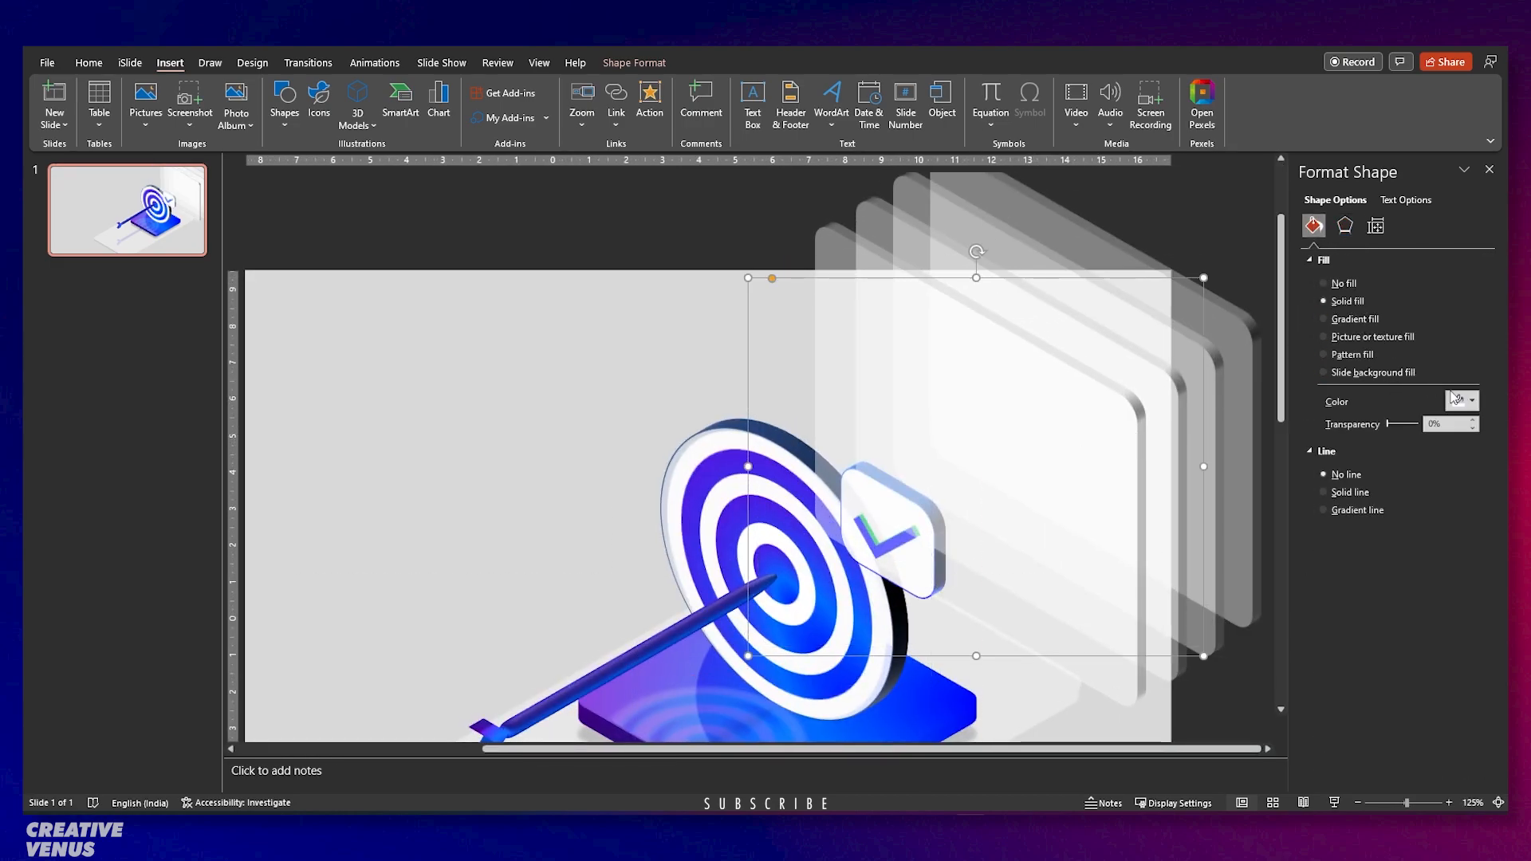
click(1354, 319)
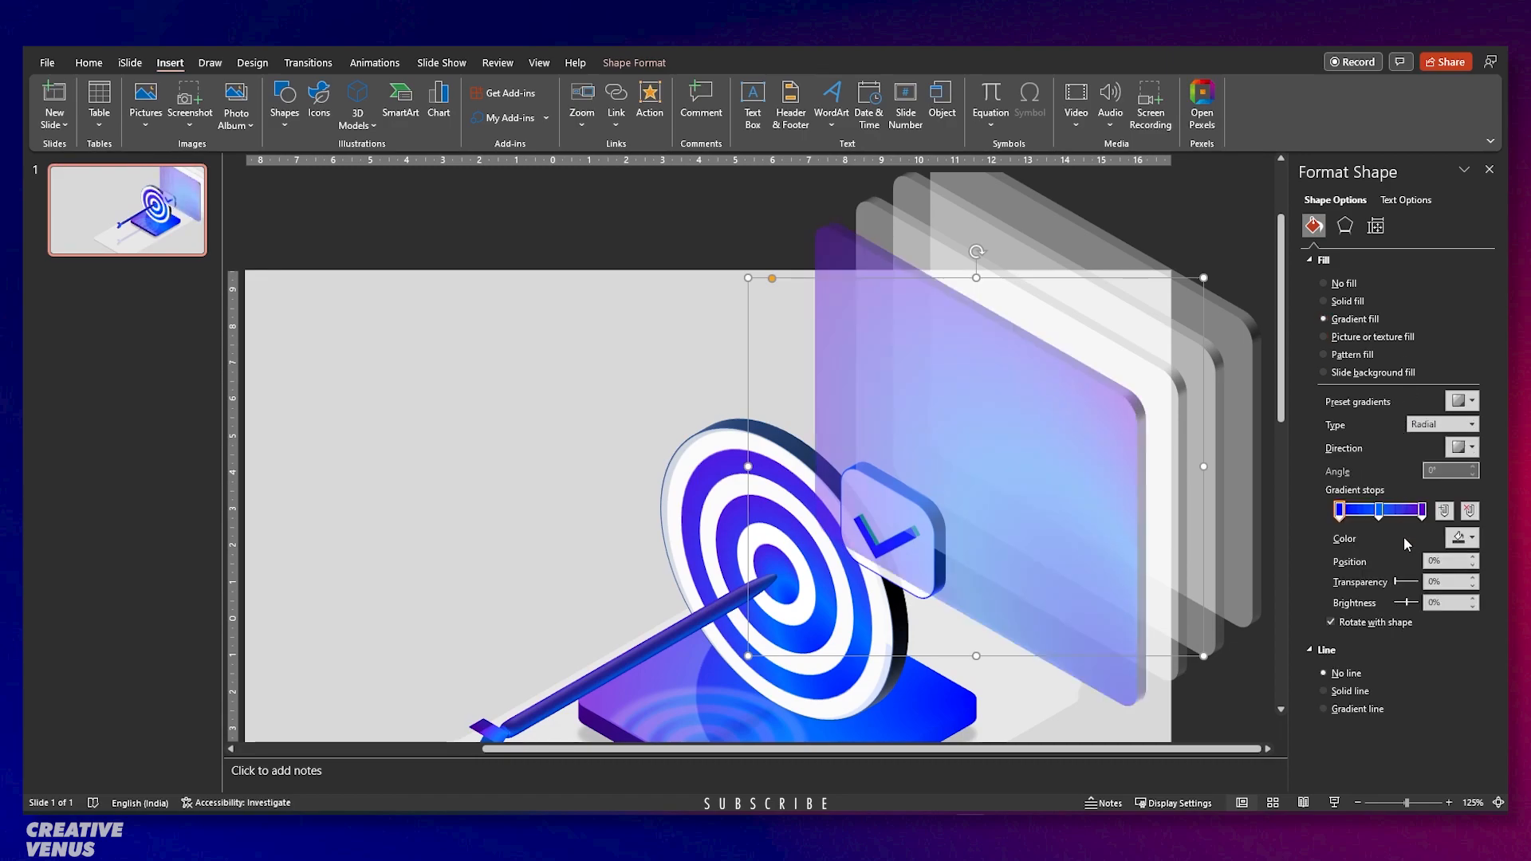
click(1461, 537)
click(1384, 582)
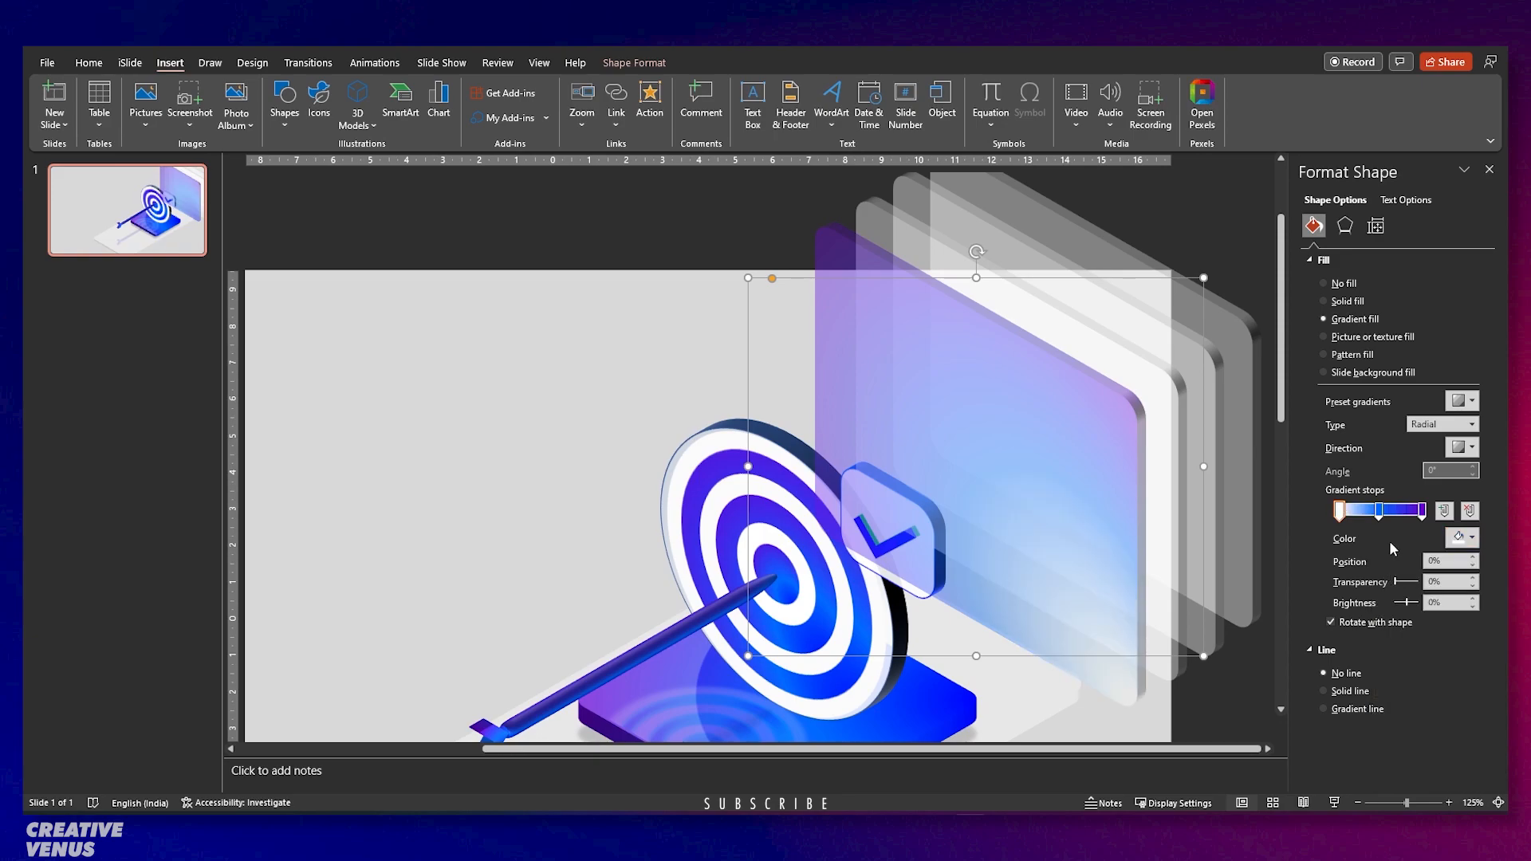
Color the front panel's middle gradient stop pale blue and its last stop the recent bright blue.
click(1378, 510)
click(1469, 537)
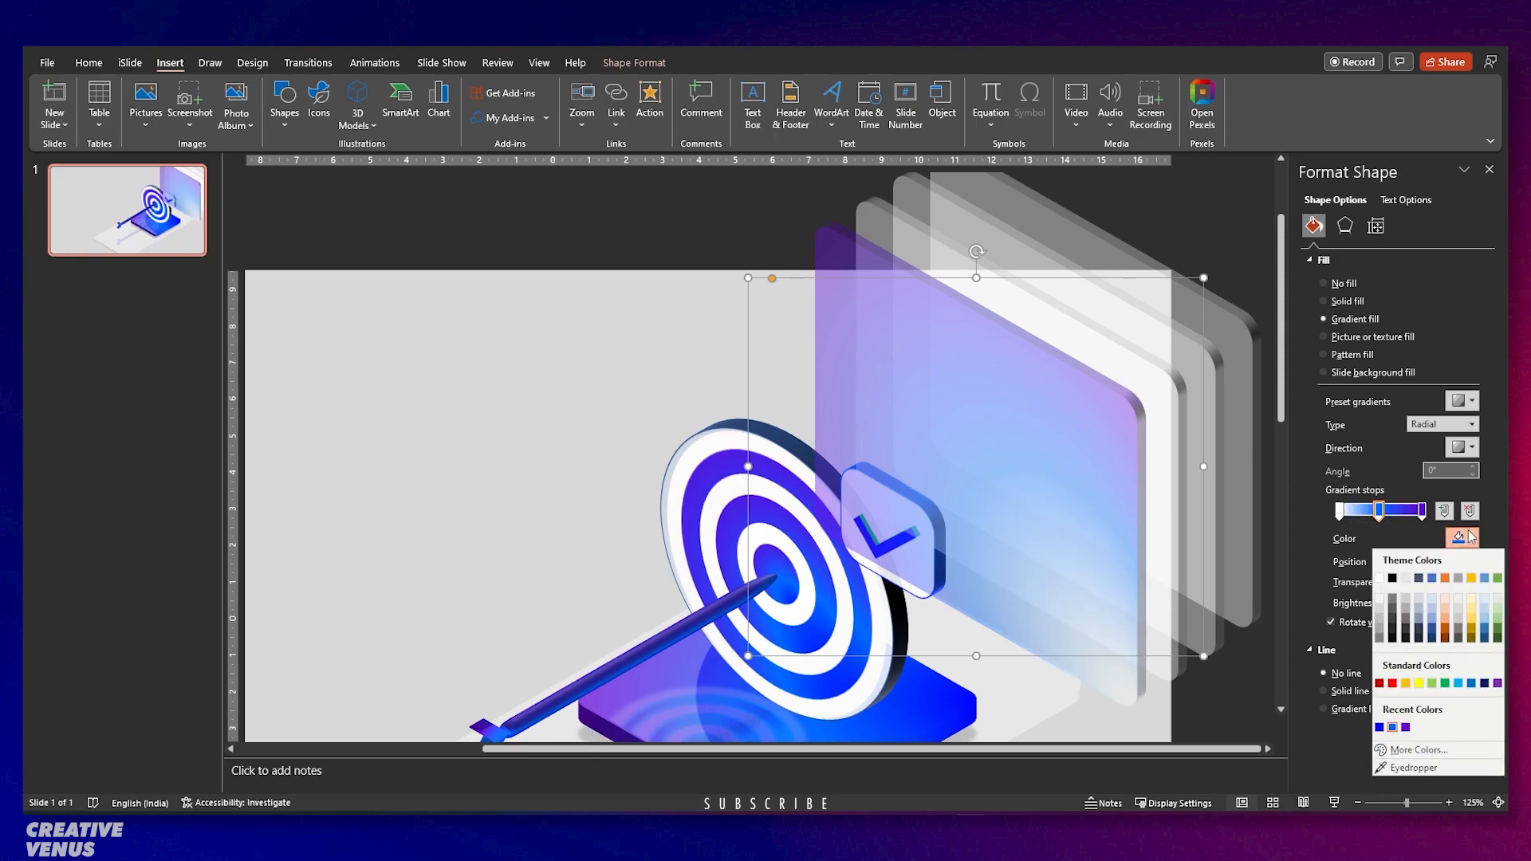
click(1434, 607)
click(1422, 510)
click(1464, 540)
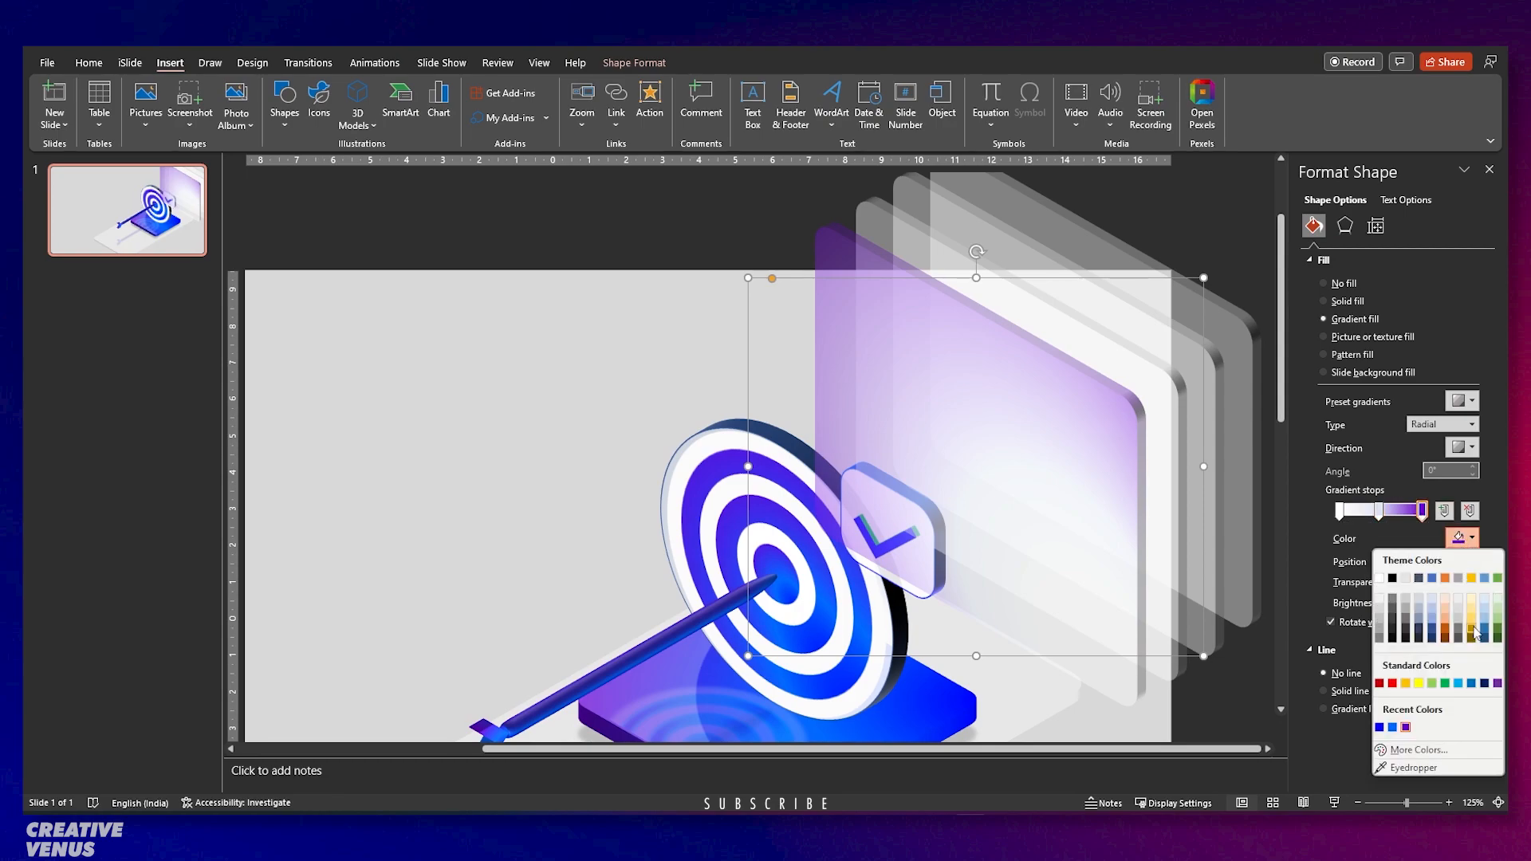
click(1392, 727)
Select all four upright panels and group them.
scroll(1069, 576, down, 6)
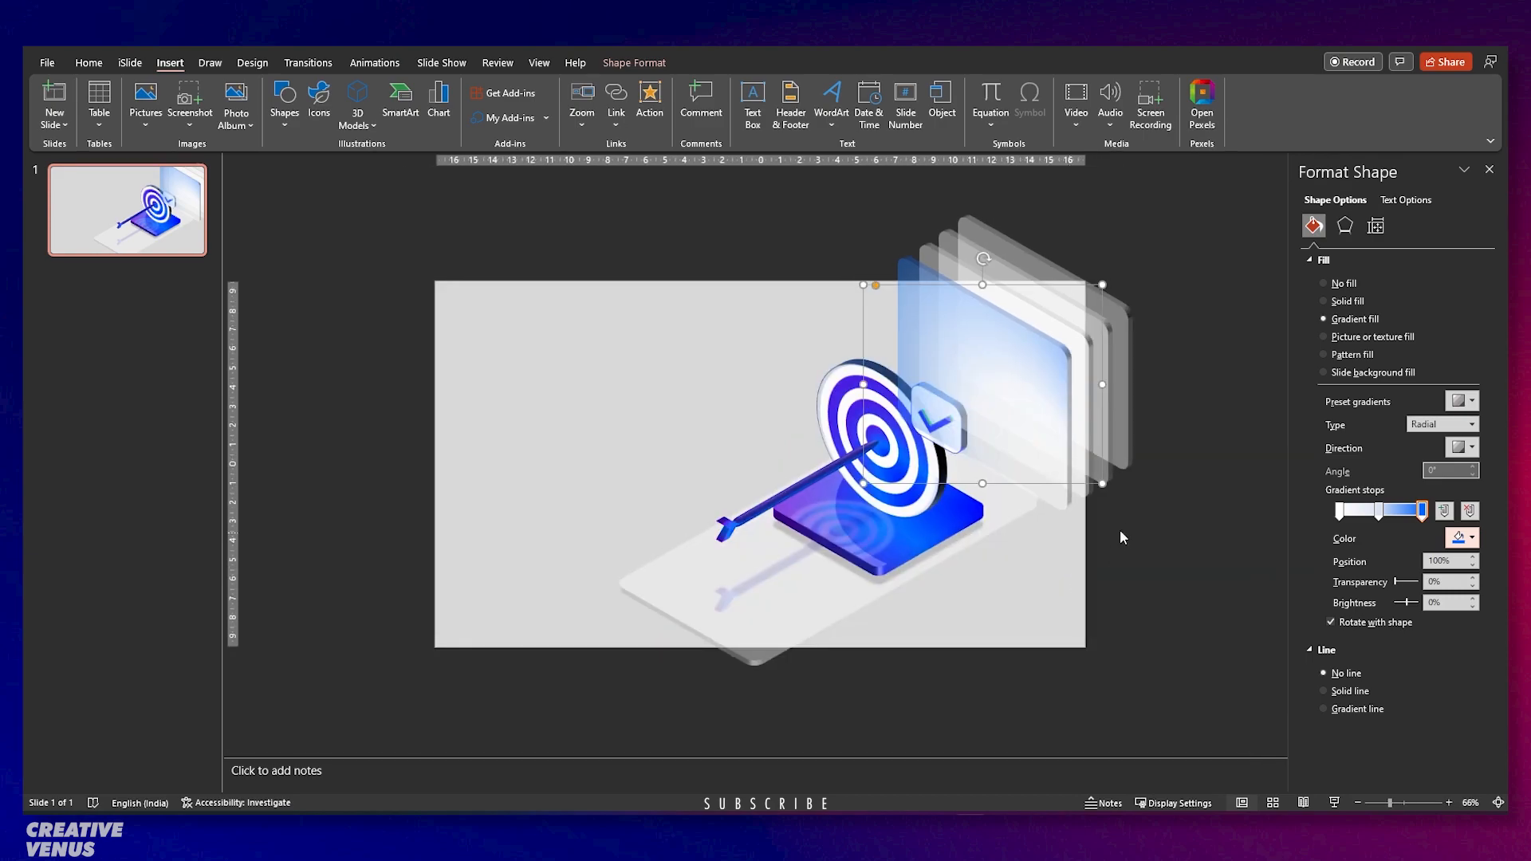
shift+click(1090, 411)
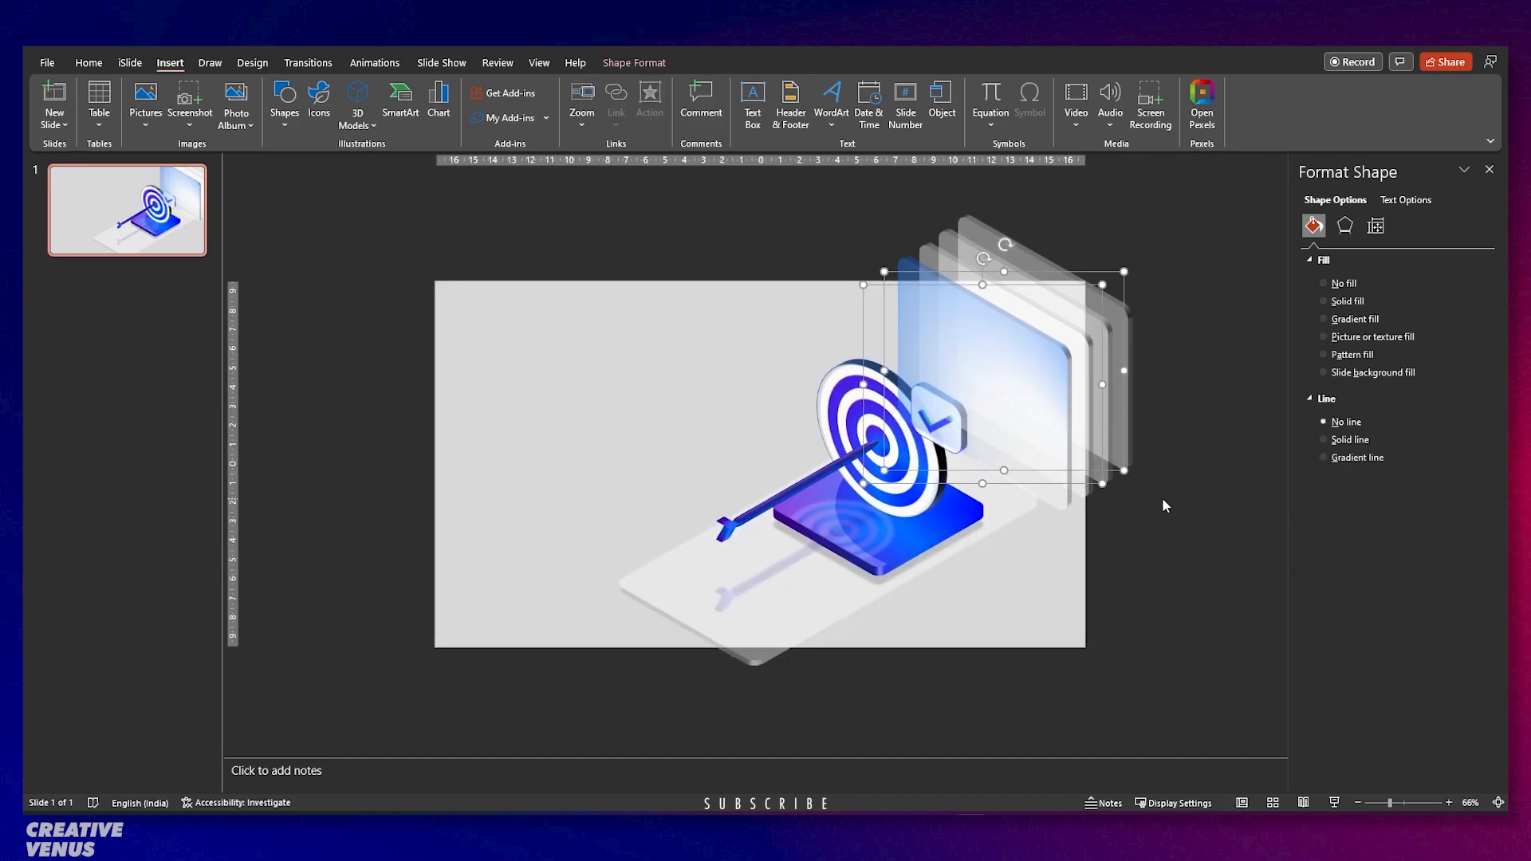
click(1091, 493)
shift+click(1107, 483)
shift+click(1136, 470)
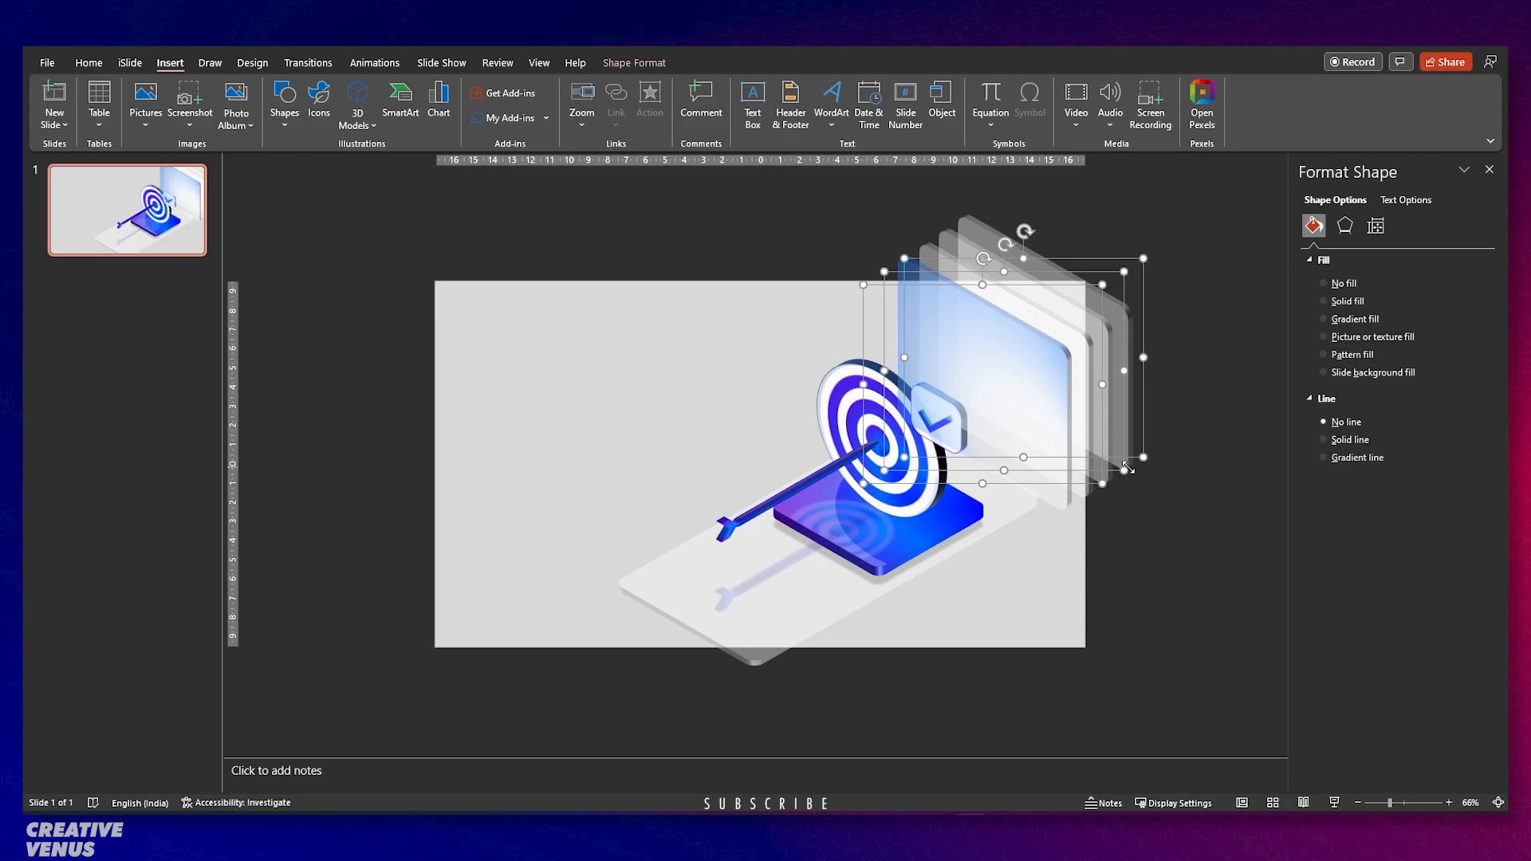
shift+click(1127, 464)
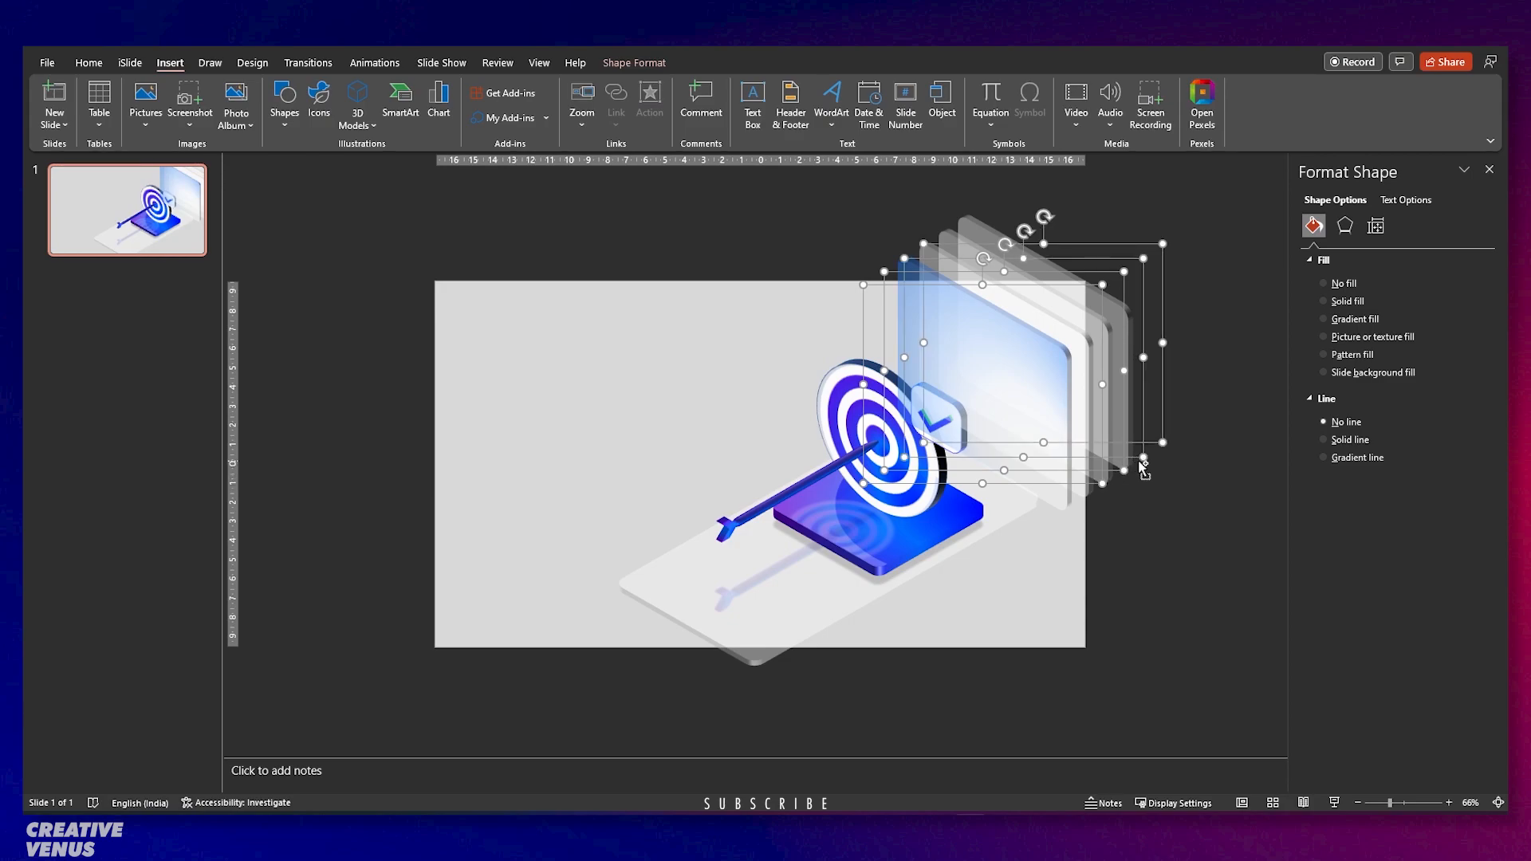
key(ctrl+g)
Send the grouped panel stack behind the target and check-mark panel.
right_click(1050, 360)
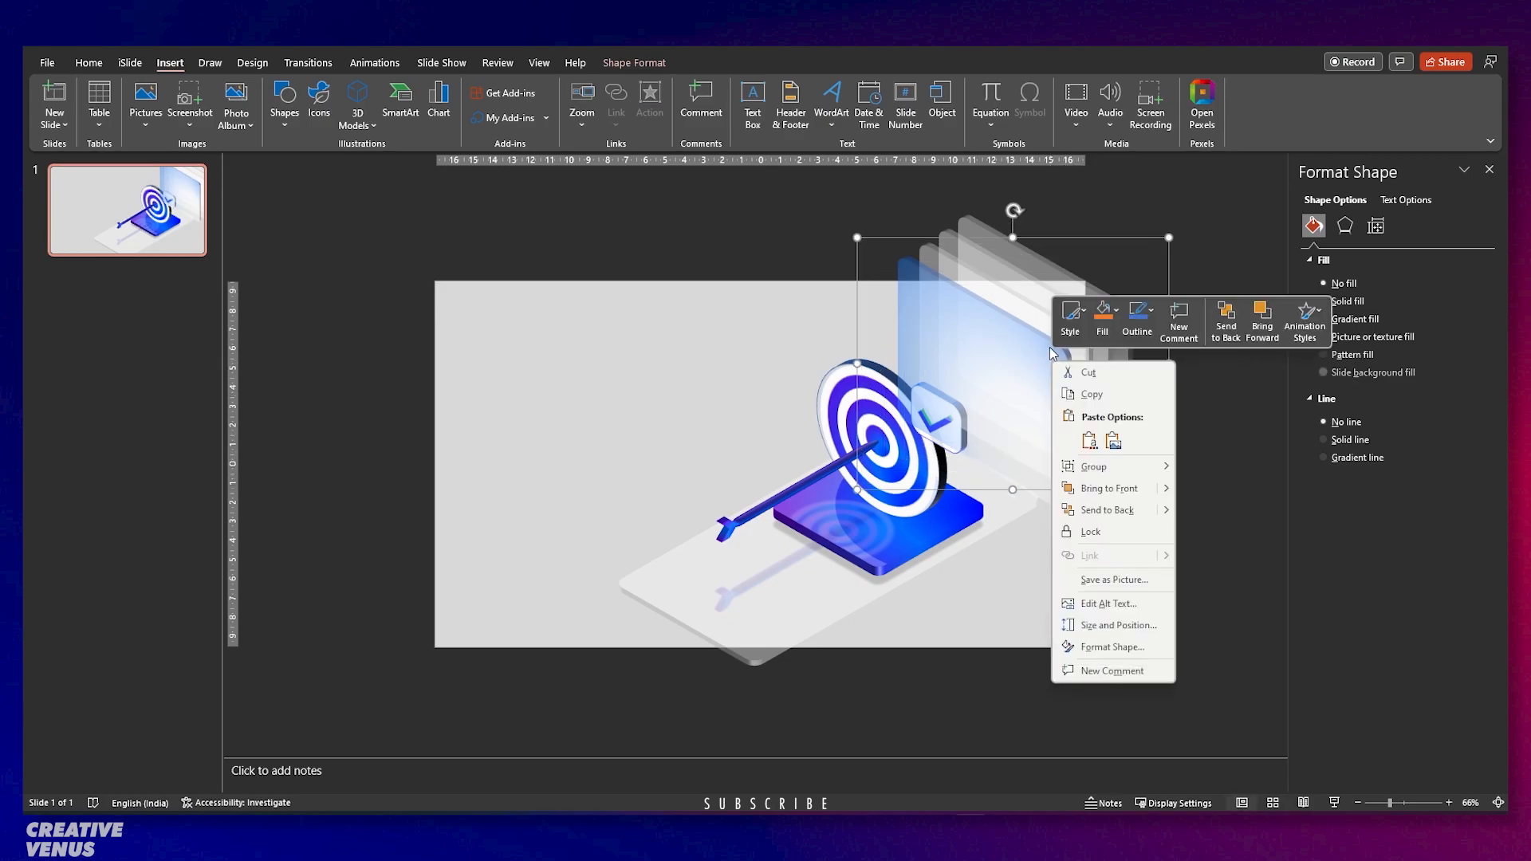
click(1115, 510)
click(1164, 520)
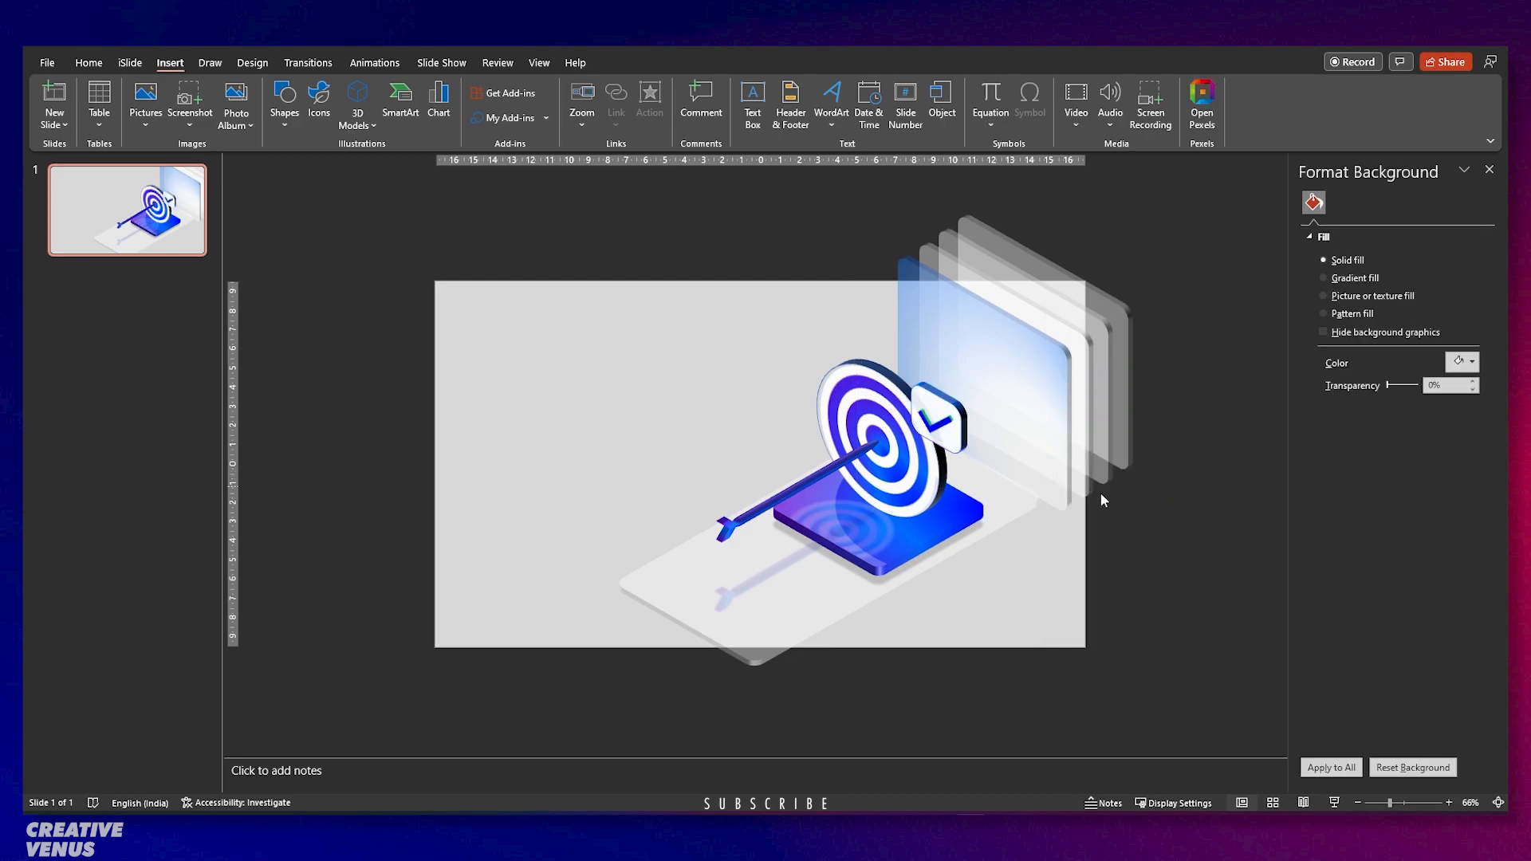
click(1077, 486)
scroll(1057, 509, up, 1)
click(1167, 652)
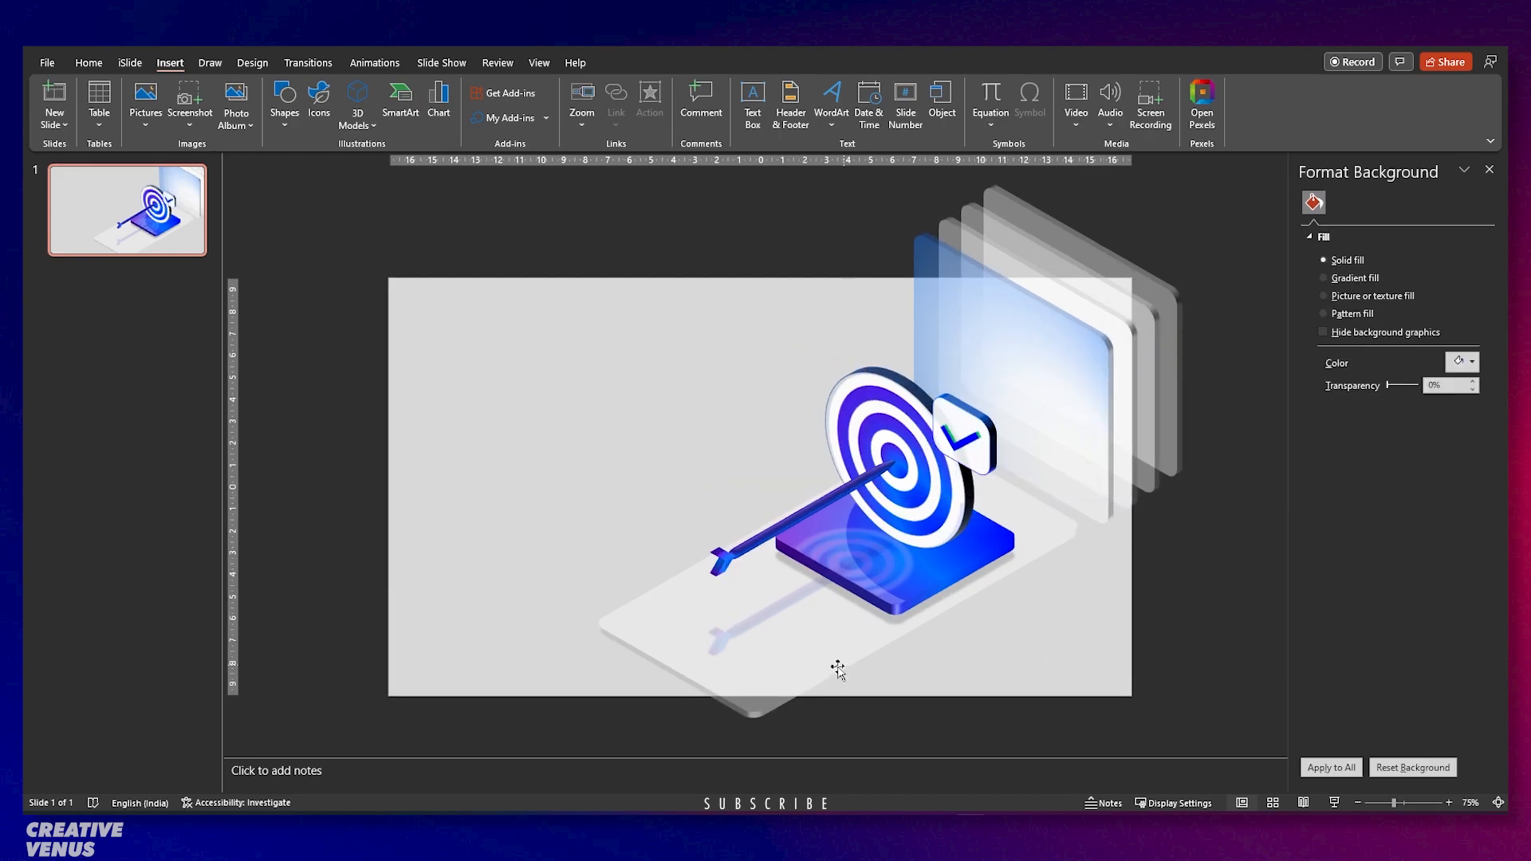
Draw a rounded rectangle about 7.6 cm wide and 4 cm high on the empty area beside the arrow.
click(284, 126)
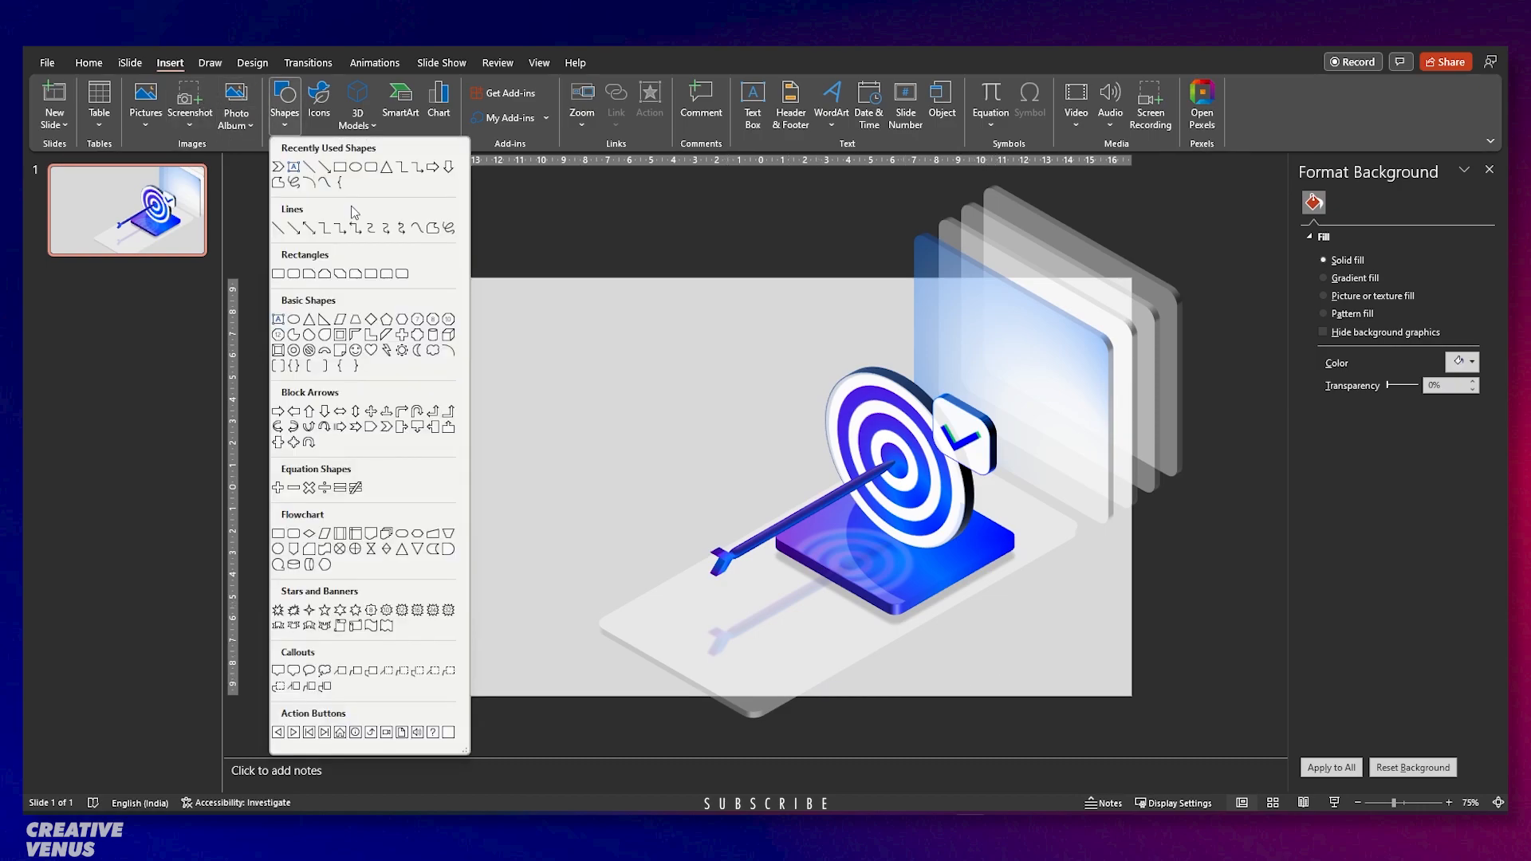
click(371, 170)
drag(437, 439, 604, 526)
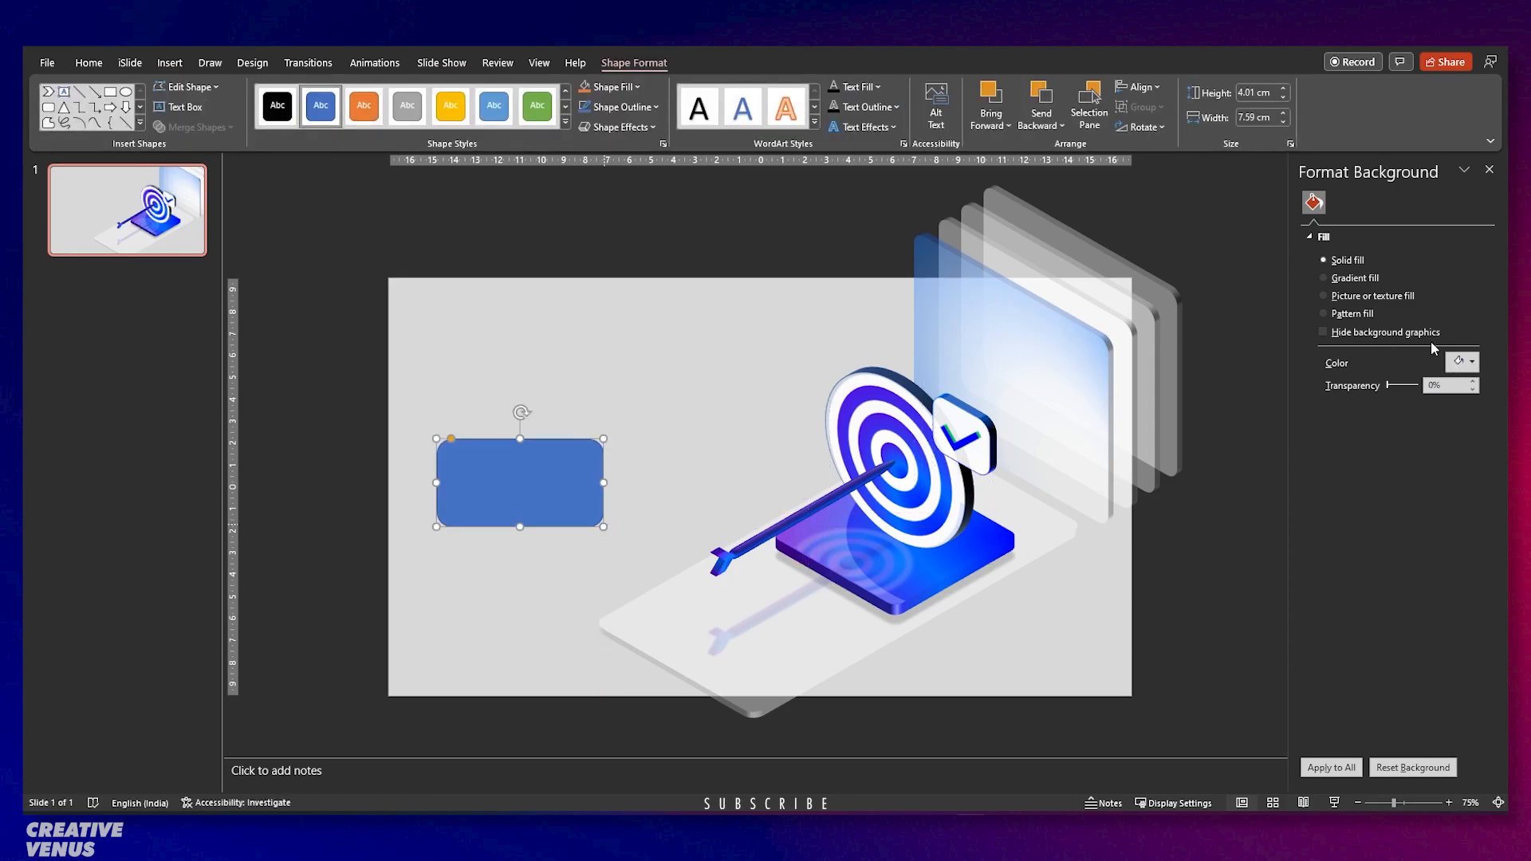
Fill the rounded rectangle with a two-stop radial gradient from bright blue to deep blue and remove its outline.
click(1360, 321)
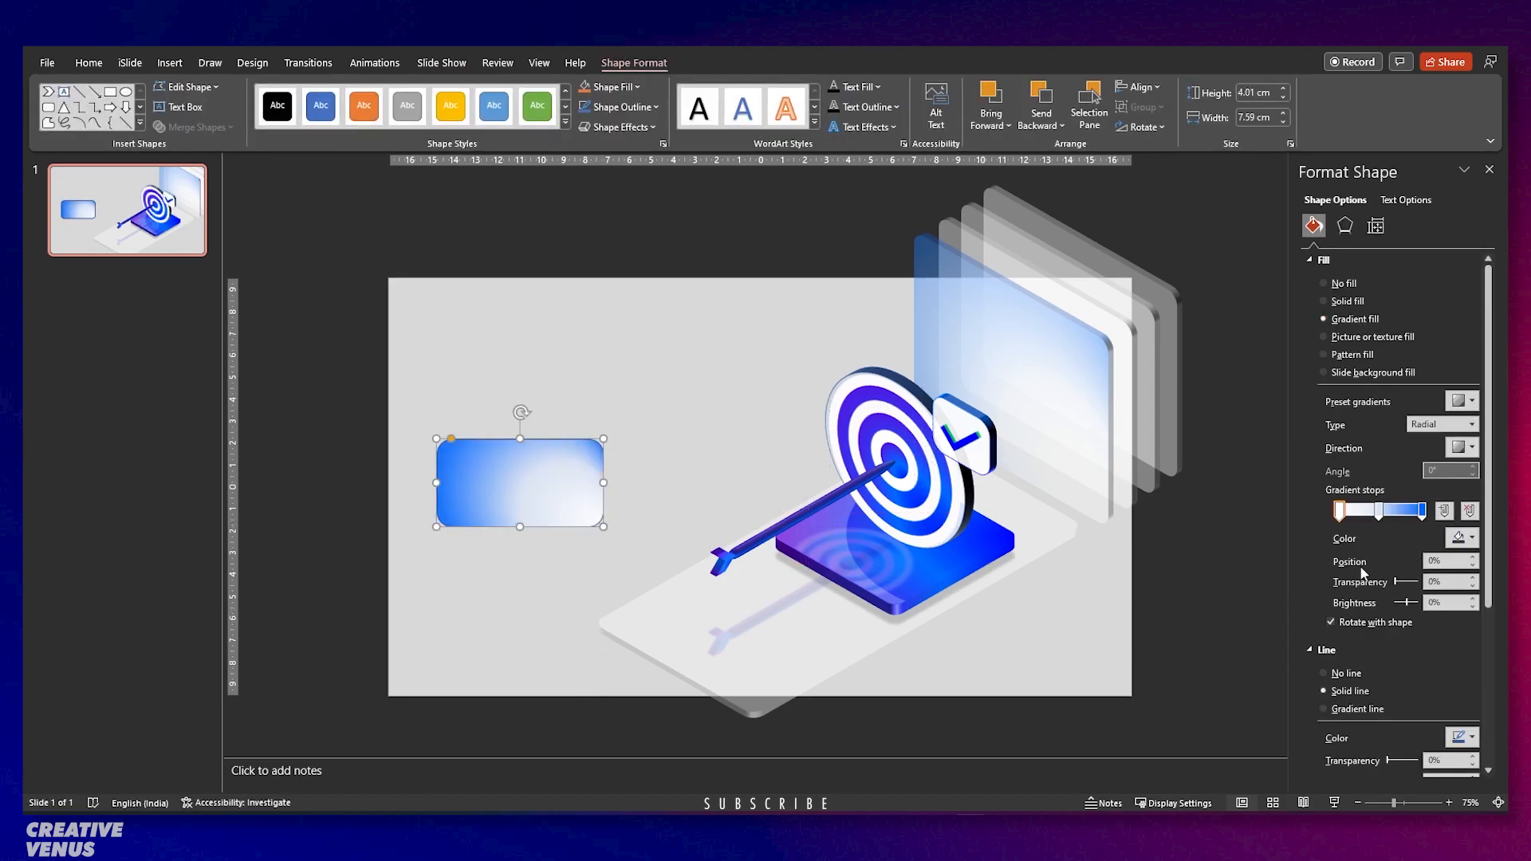
click(1347, 673)
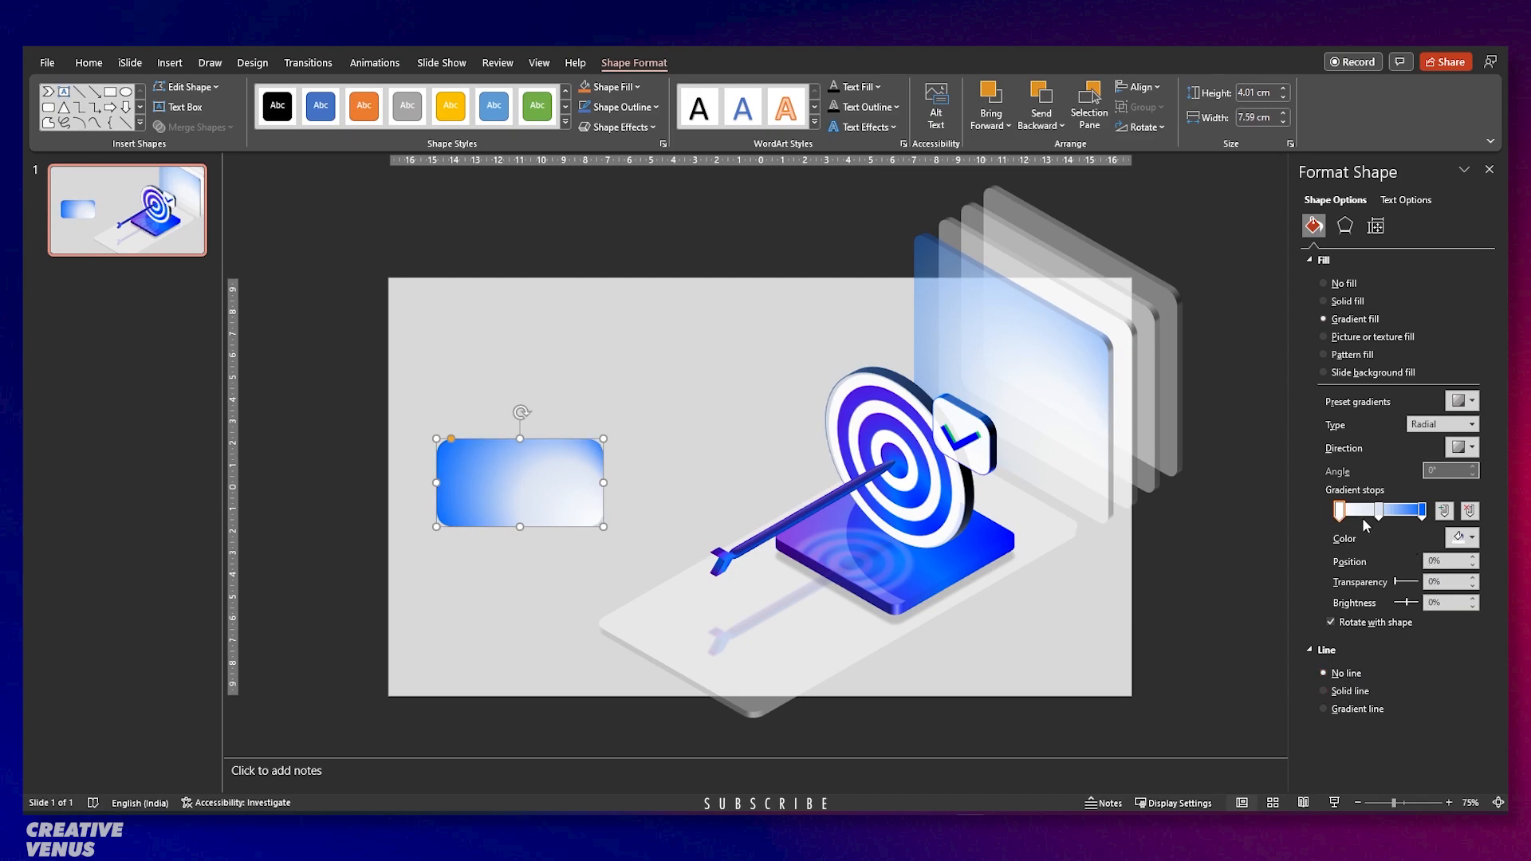
click(1462, 537)
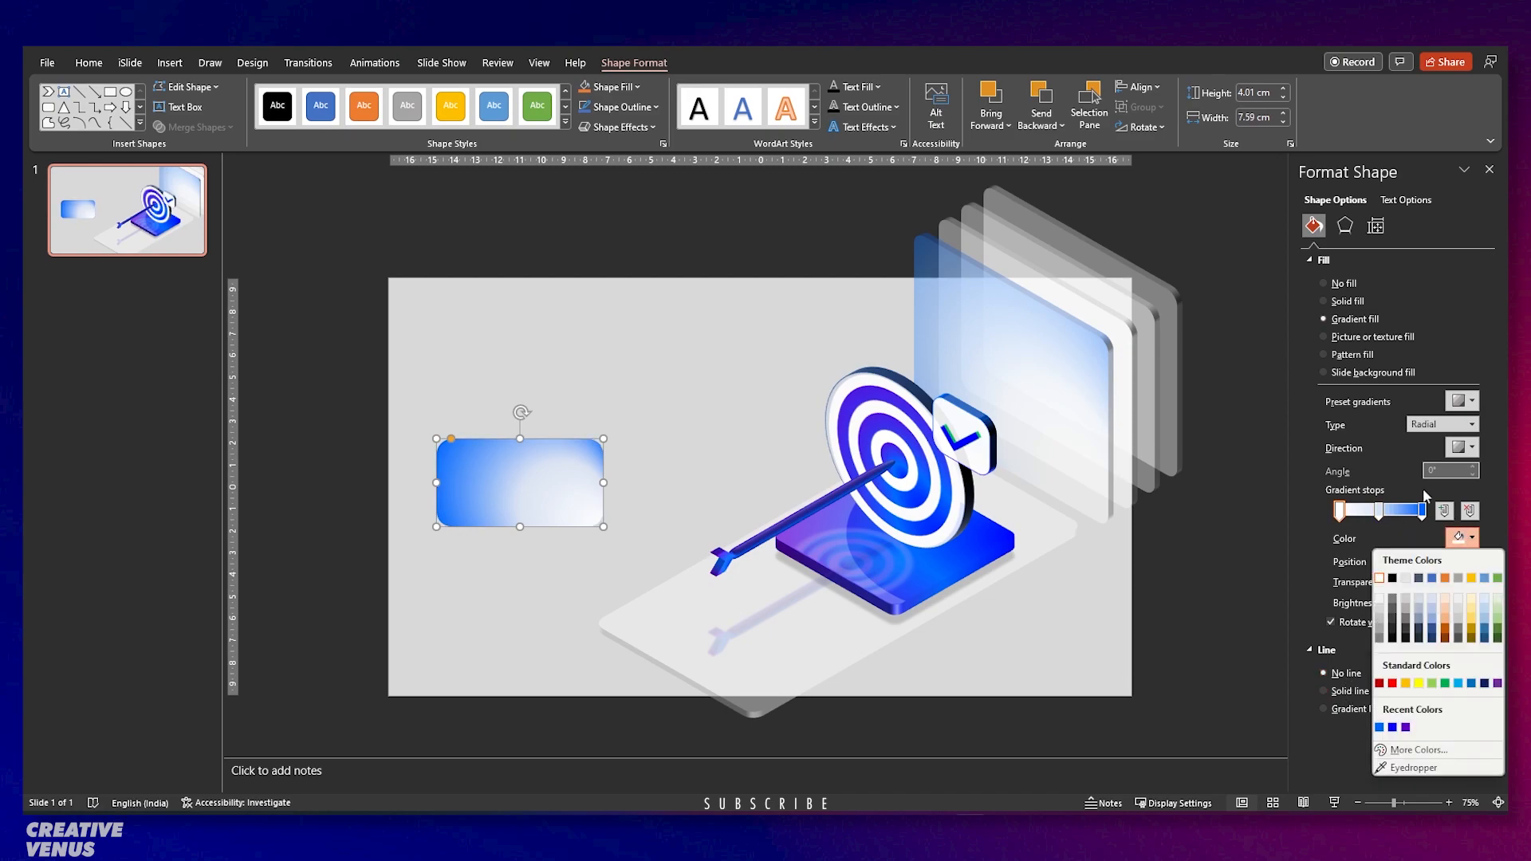
click(1379, 727)
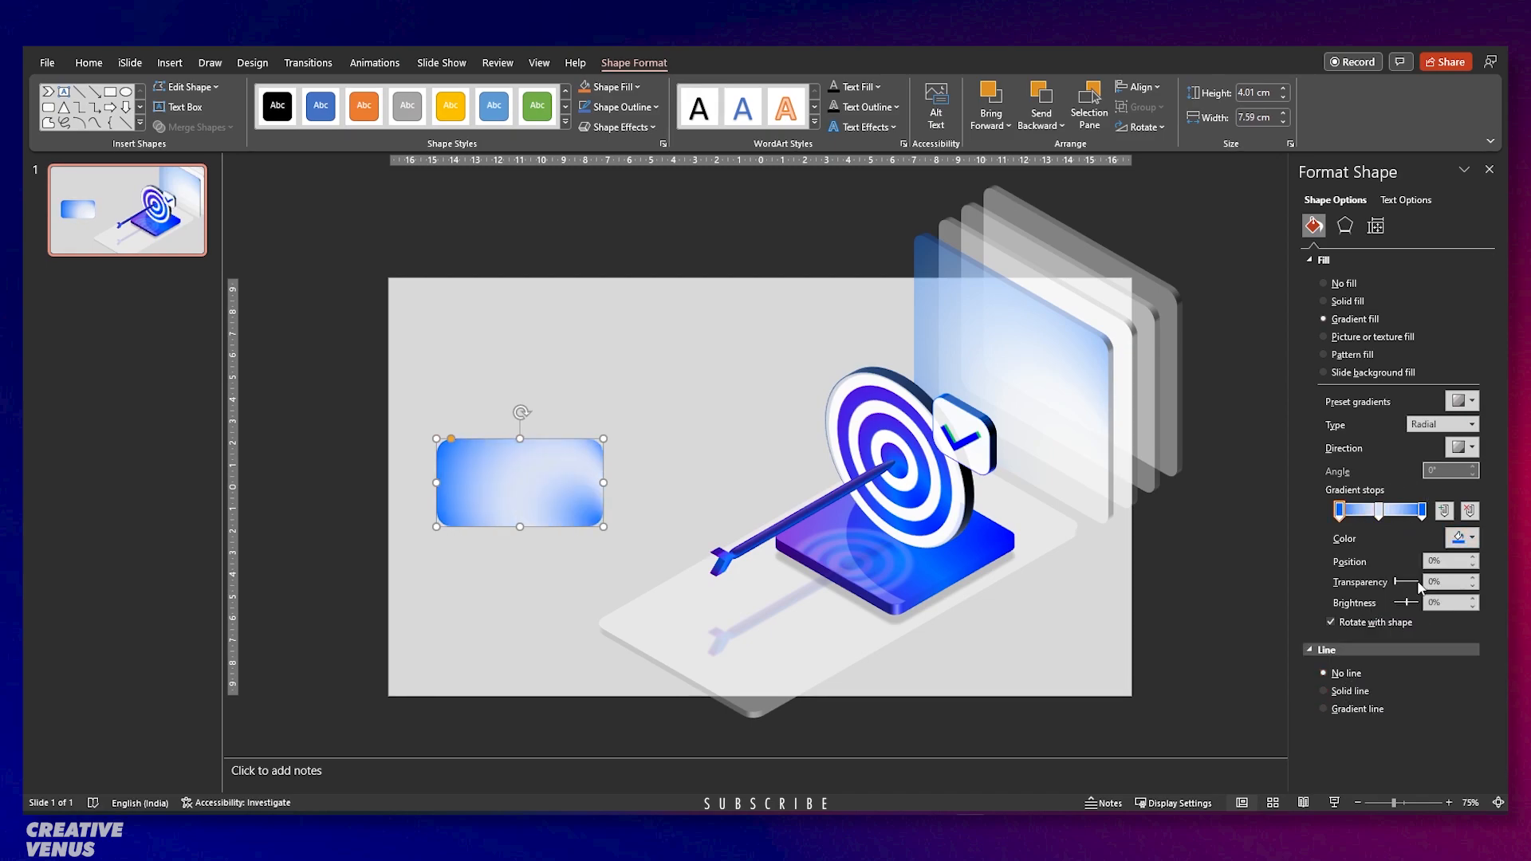
click(1469, 510)
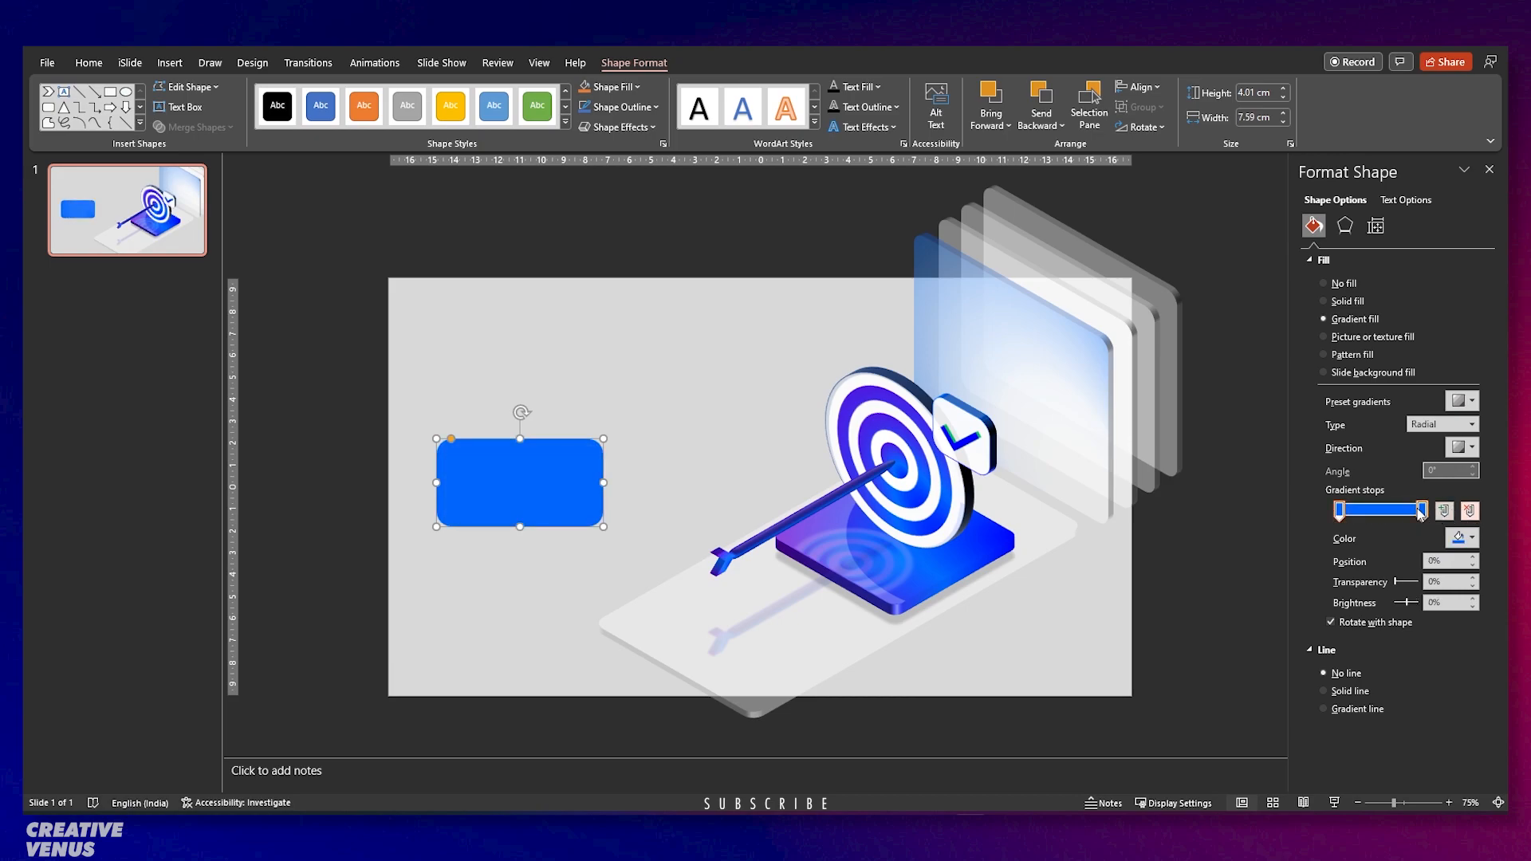
click(1462, 537)
click(1393, 727)
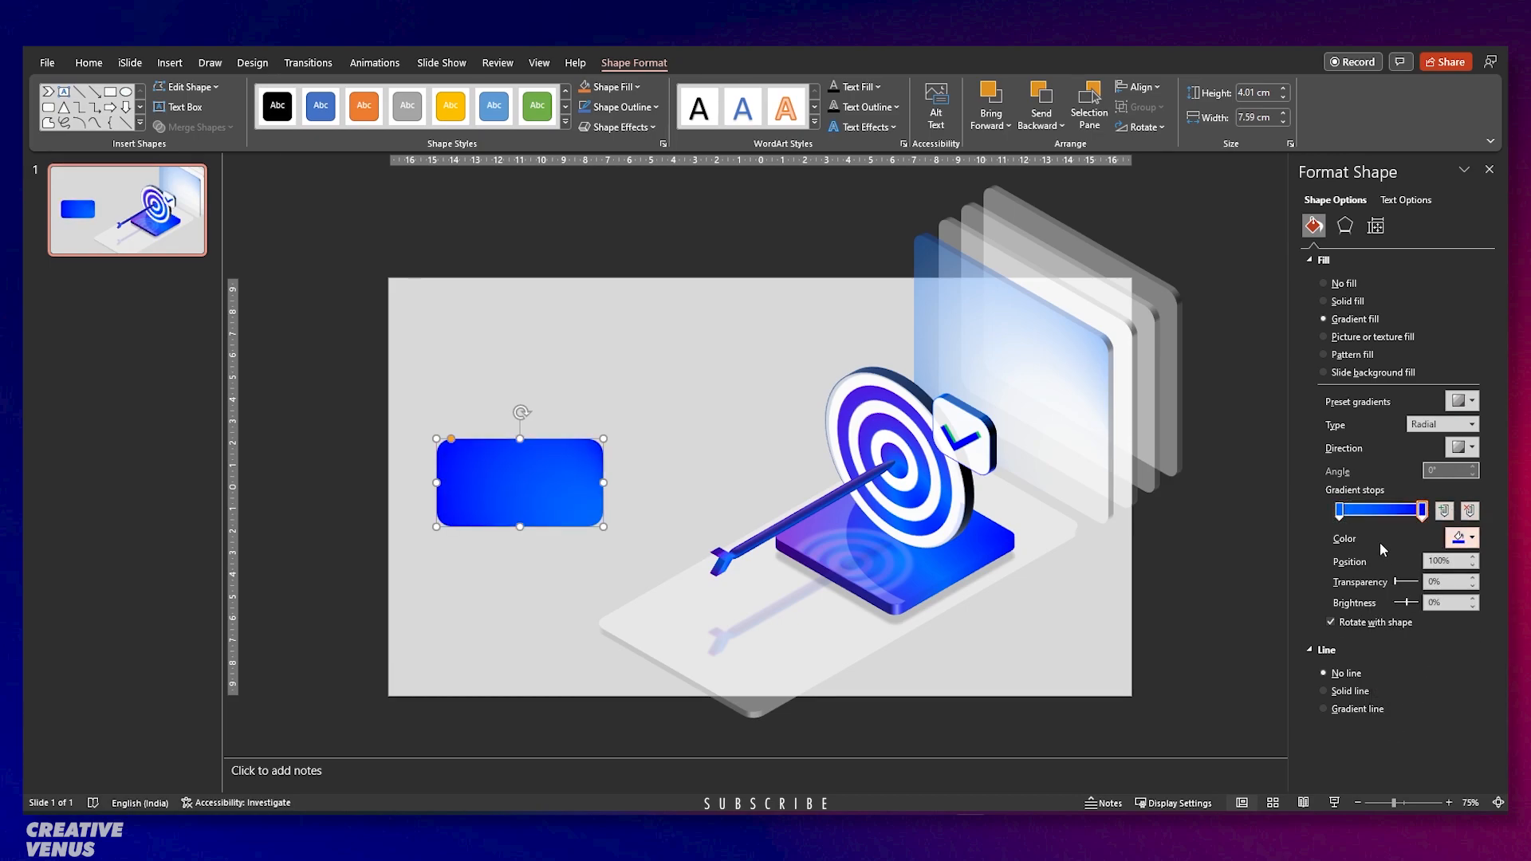
Move the rectangle's deep blue gradient stop to 85% and lay the rectangle on the translucent base with the Isometric: Top Up rotation.
drag(1421, 510, 1409, 510)
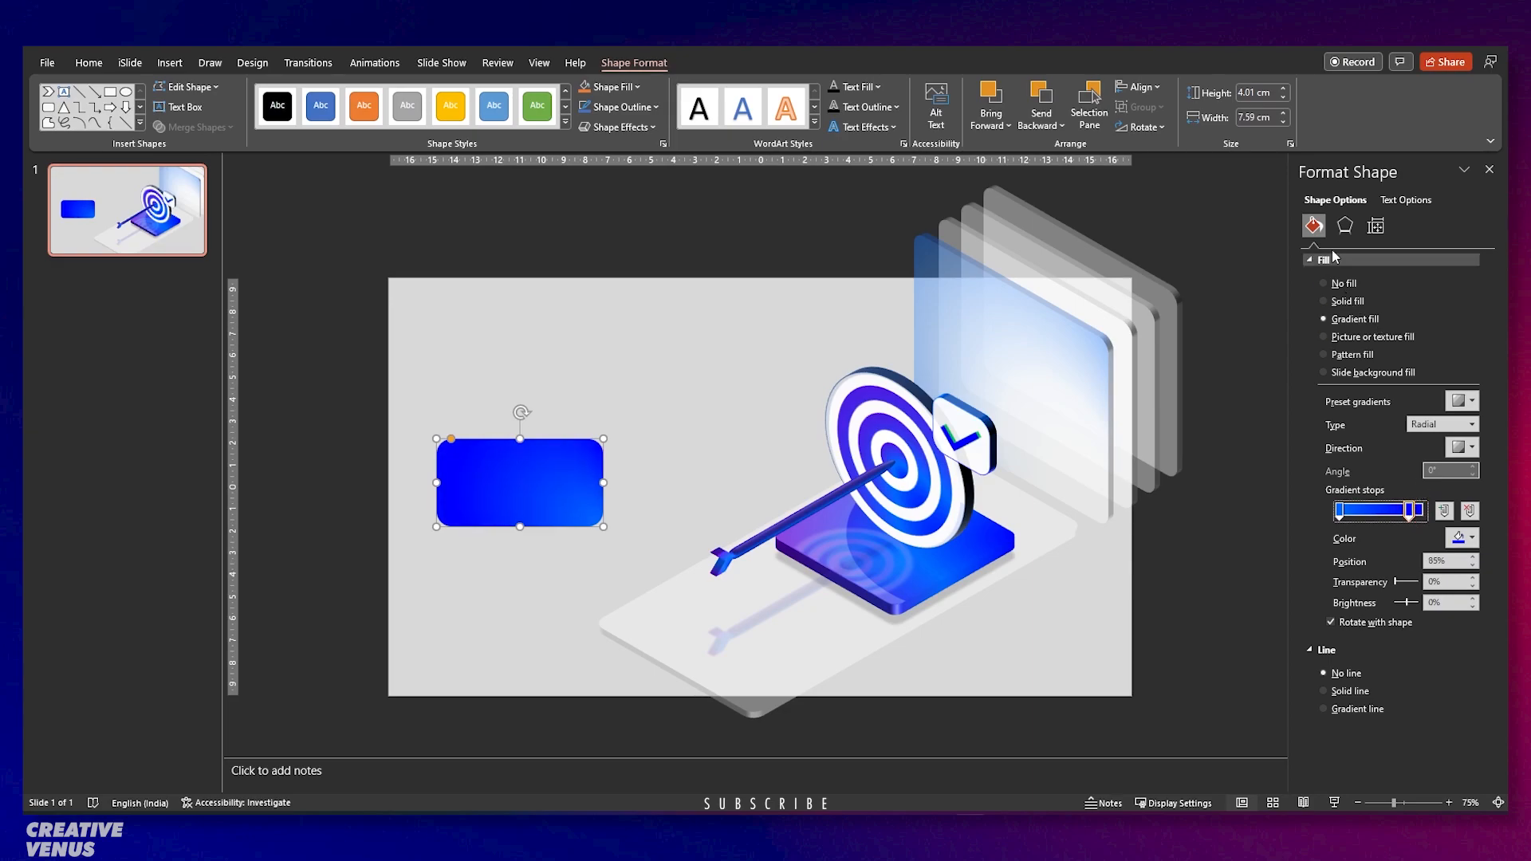
click(1344, 227)
click(1457, 597)
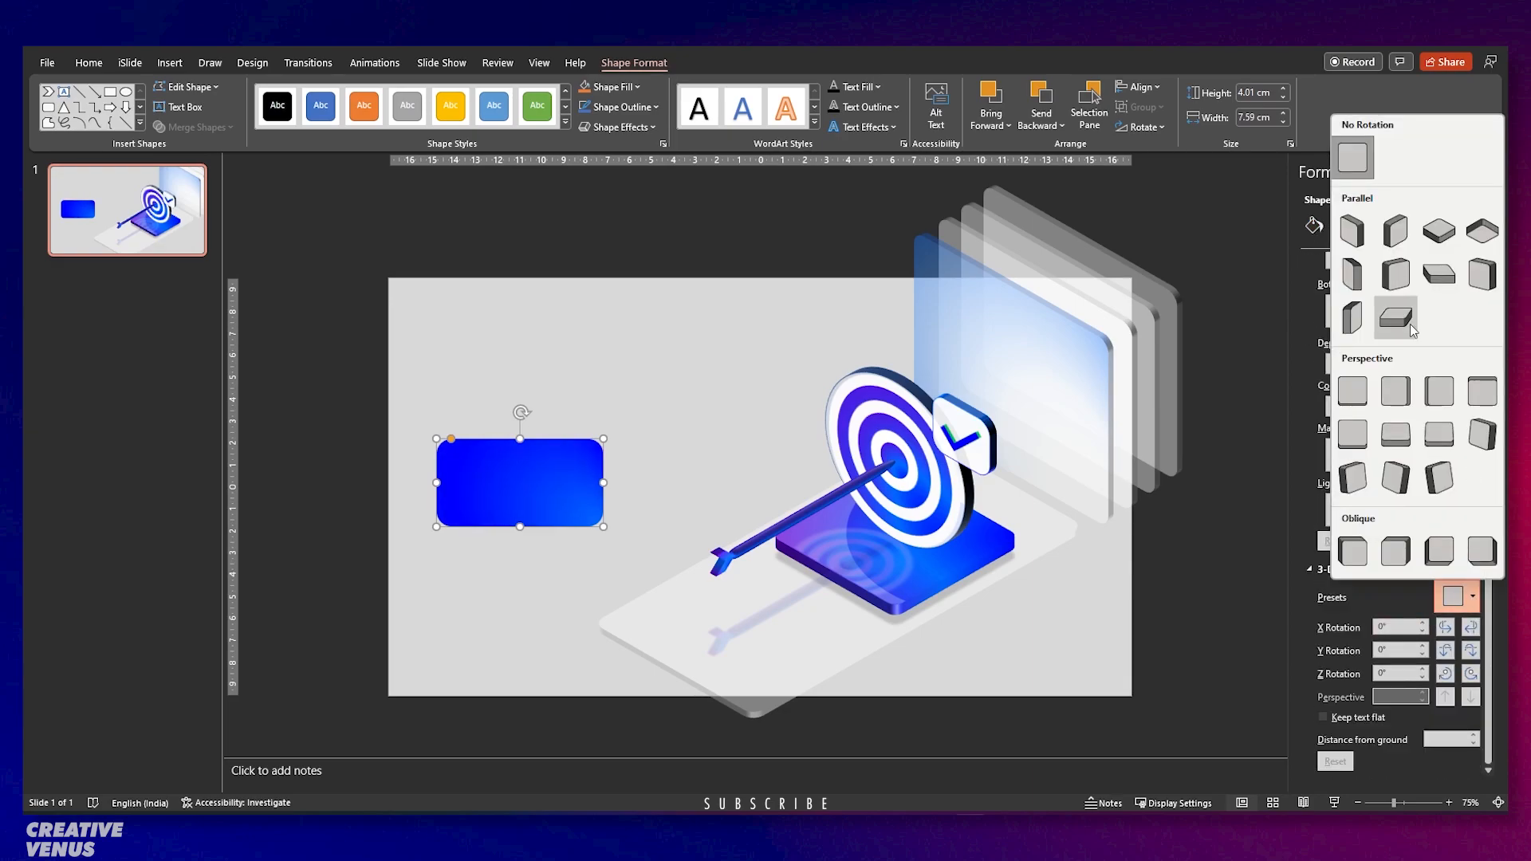
click(1433, 253)
drag(550, 479, 813, 641)
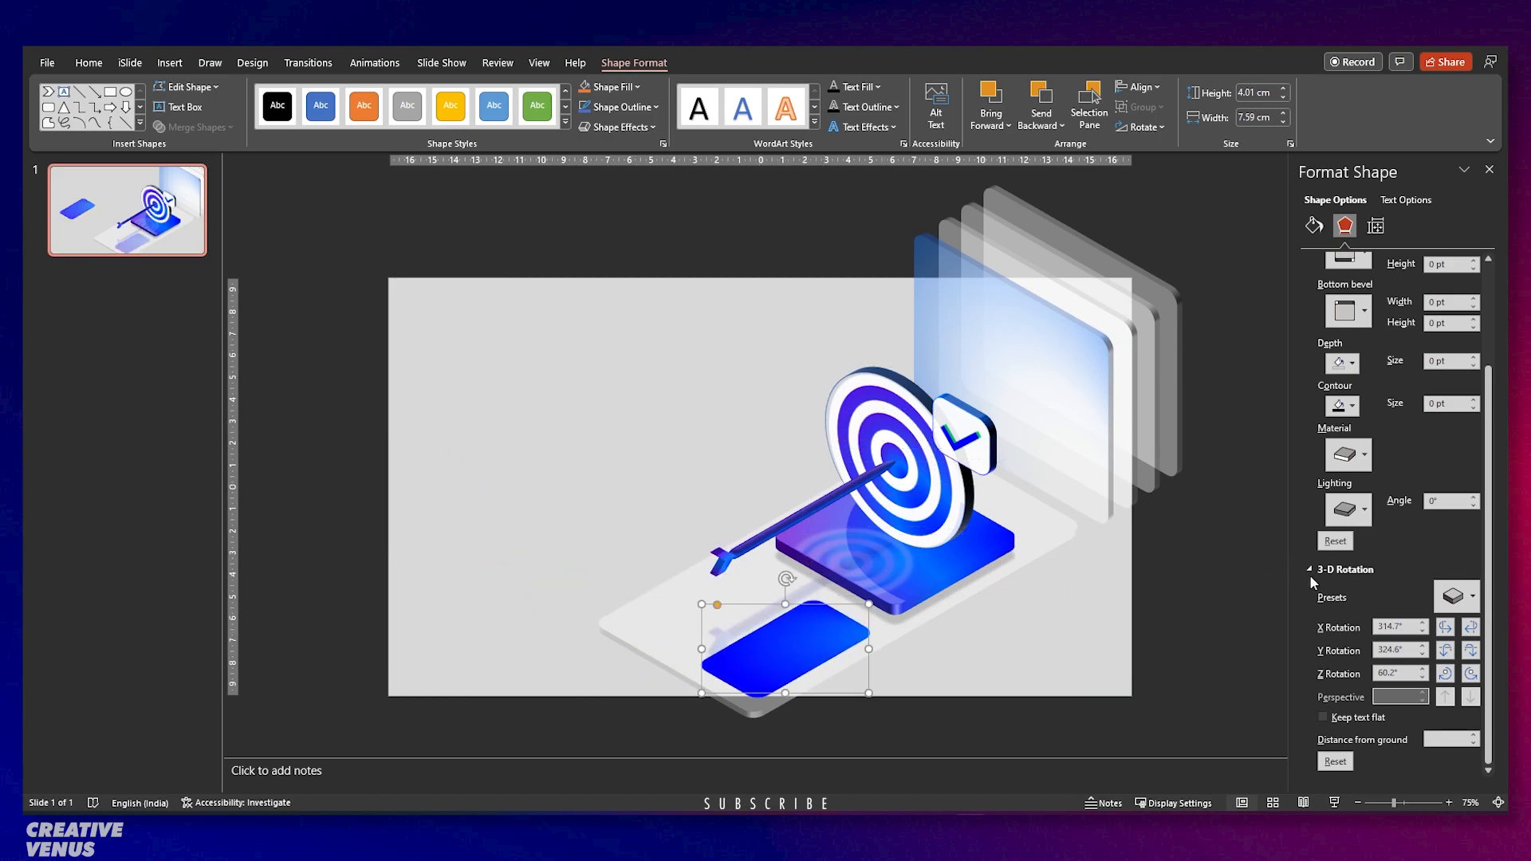
Change the blue rectangle's rotation to Isometric: Bottom Down and place it just in front of the target's base, over the arrow's reflection.
click(1314, 227)
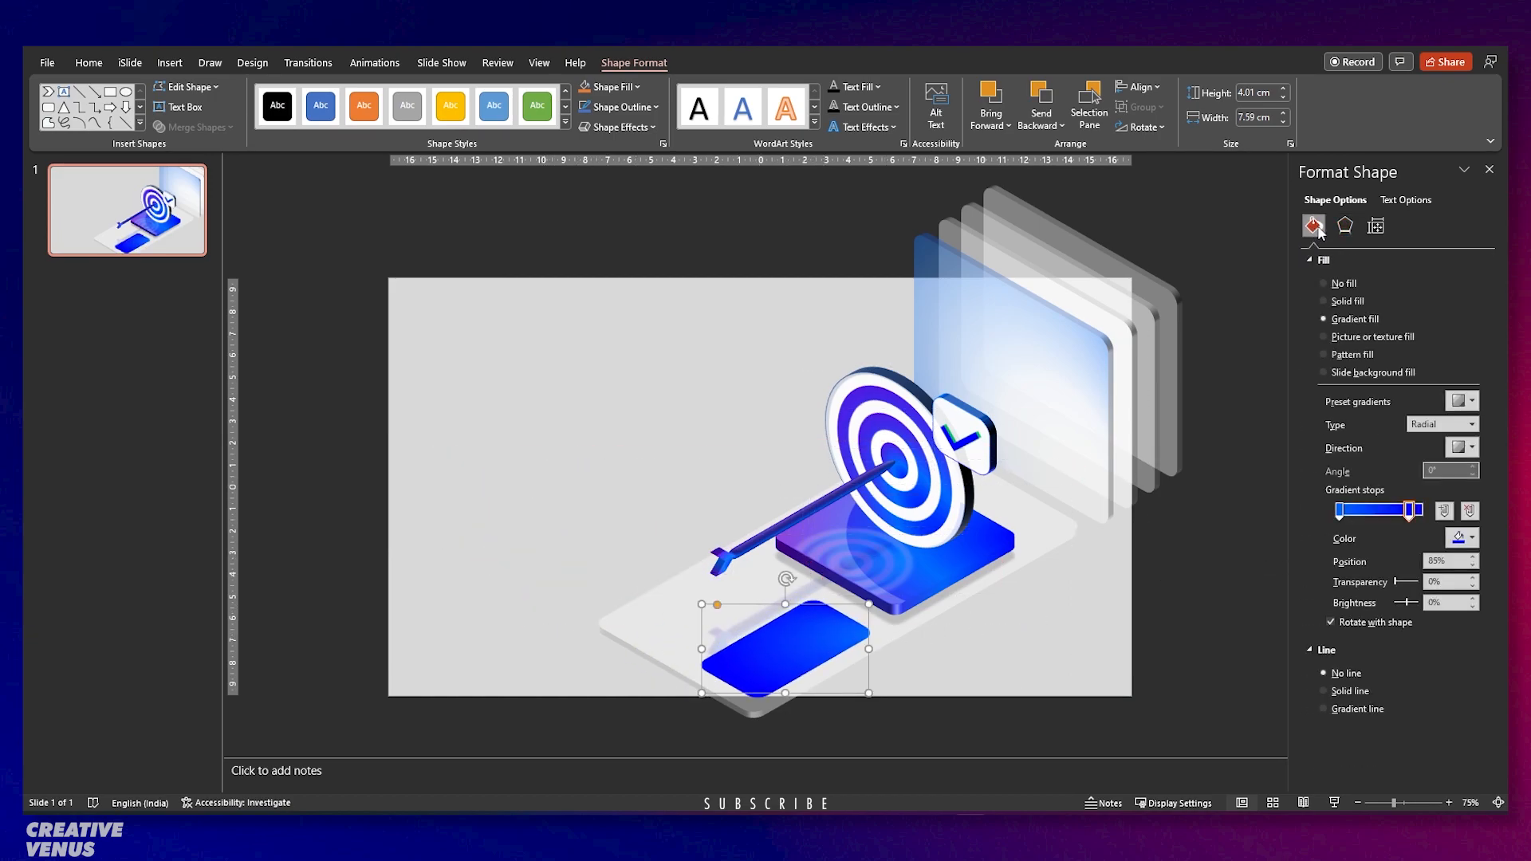
click(1345, 227)
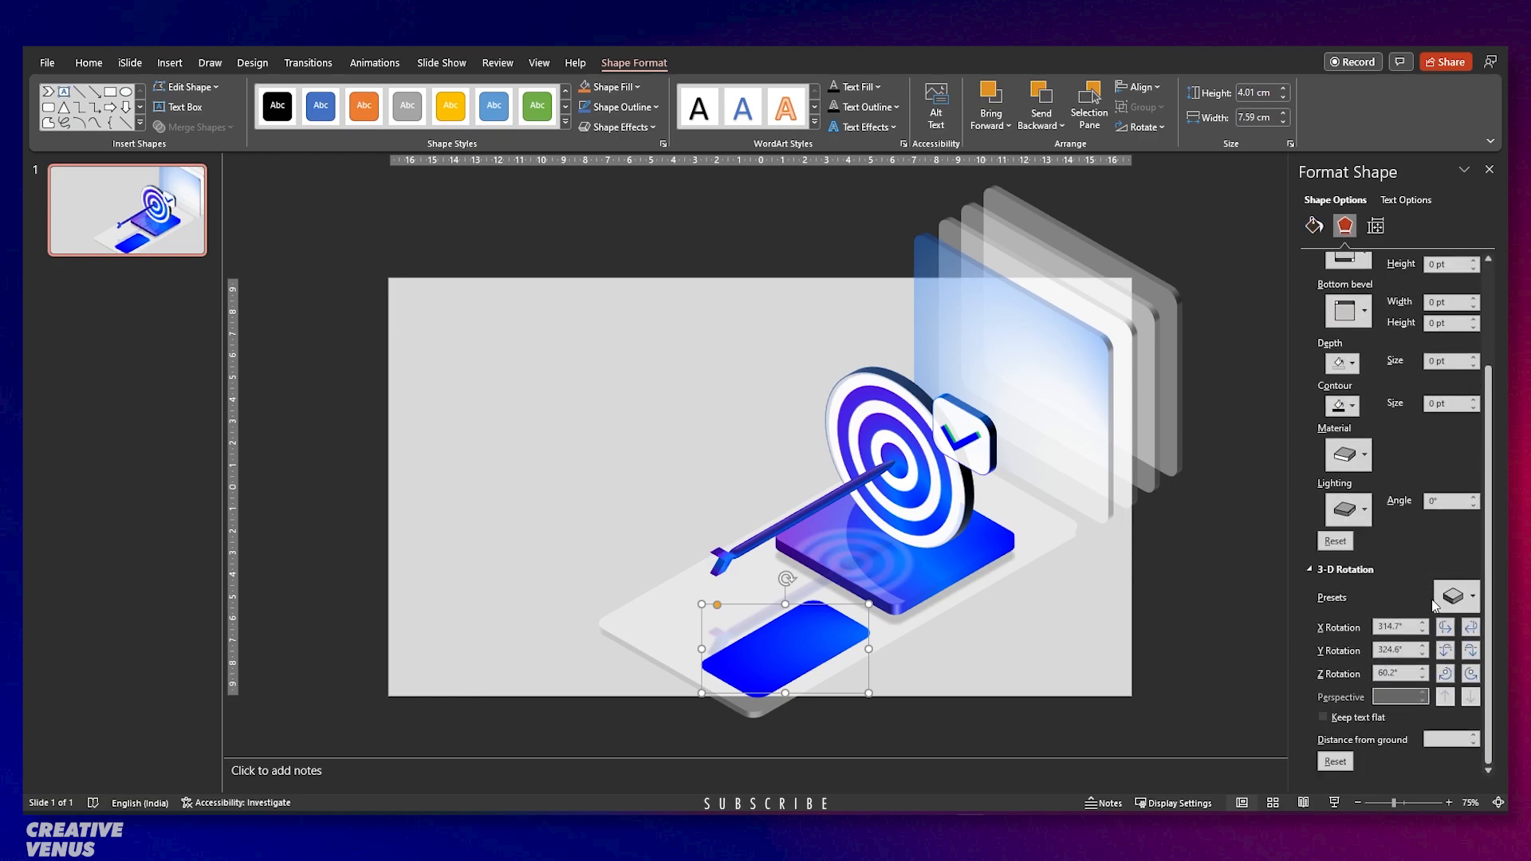
click(1455, 596)
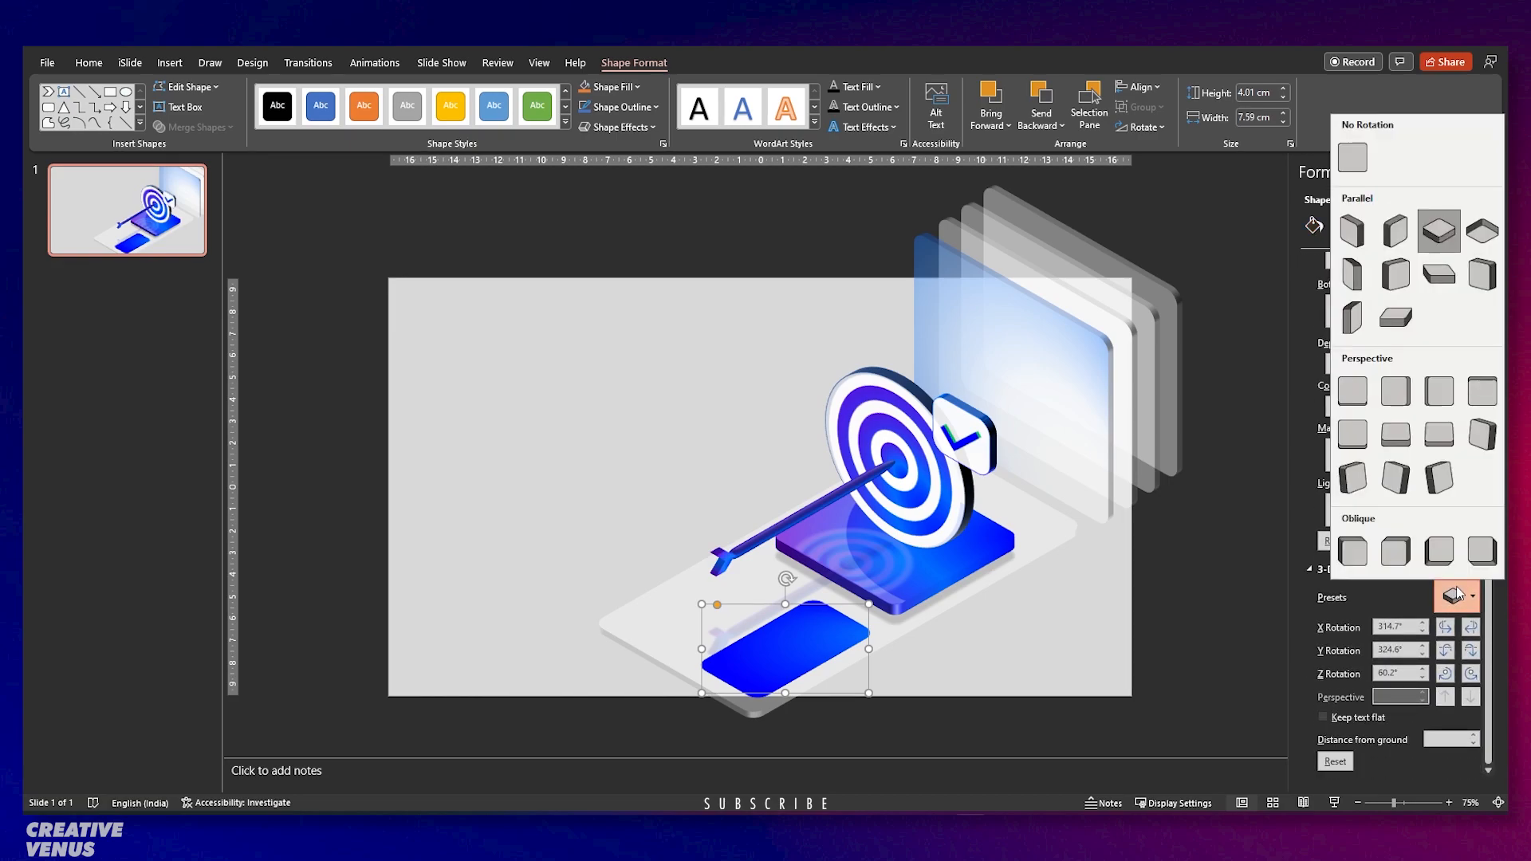
click(1481, 231)
drag(819, 661, 827, 622)
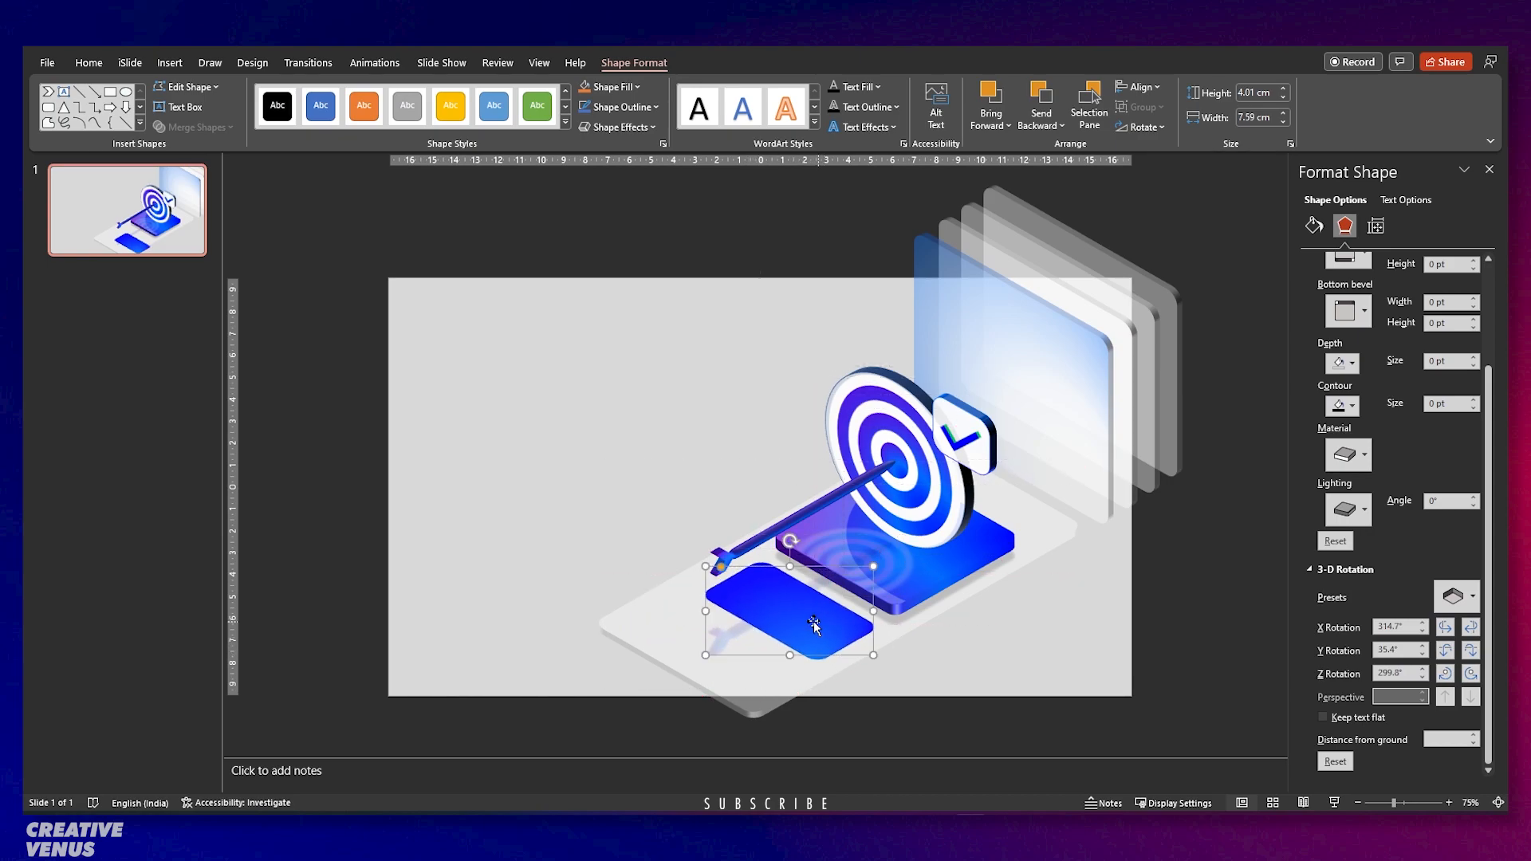
click(723, 636)
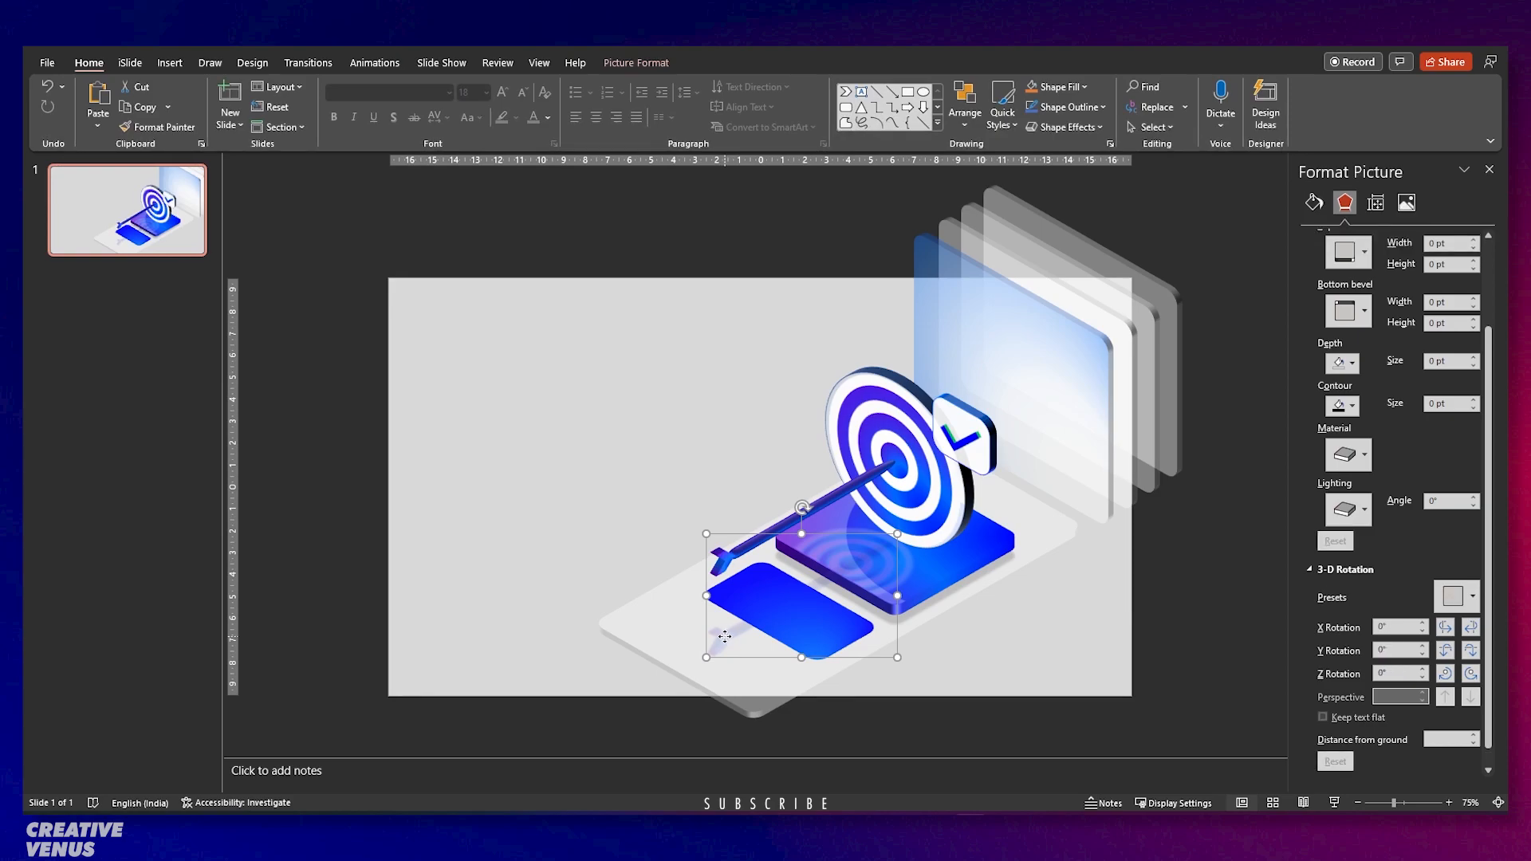
right_click(725, 636)
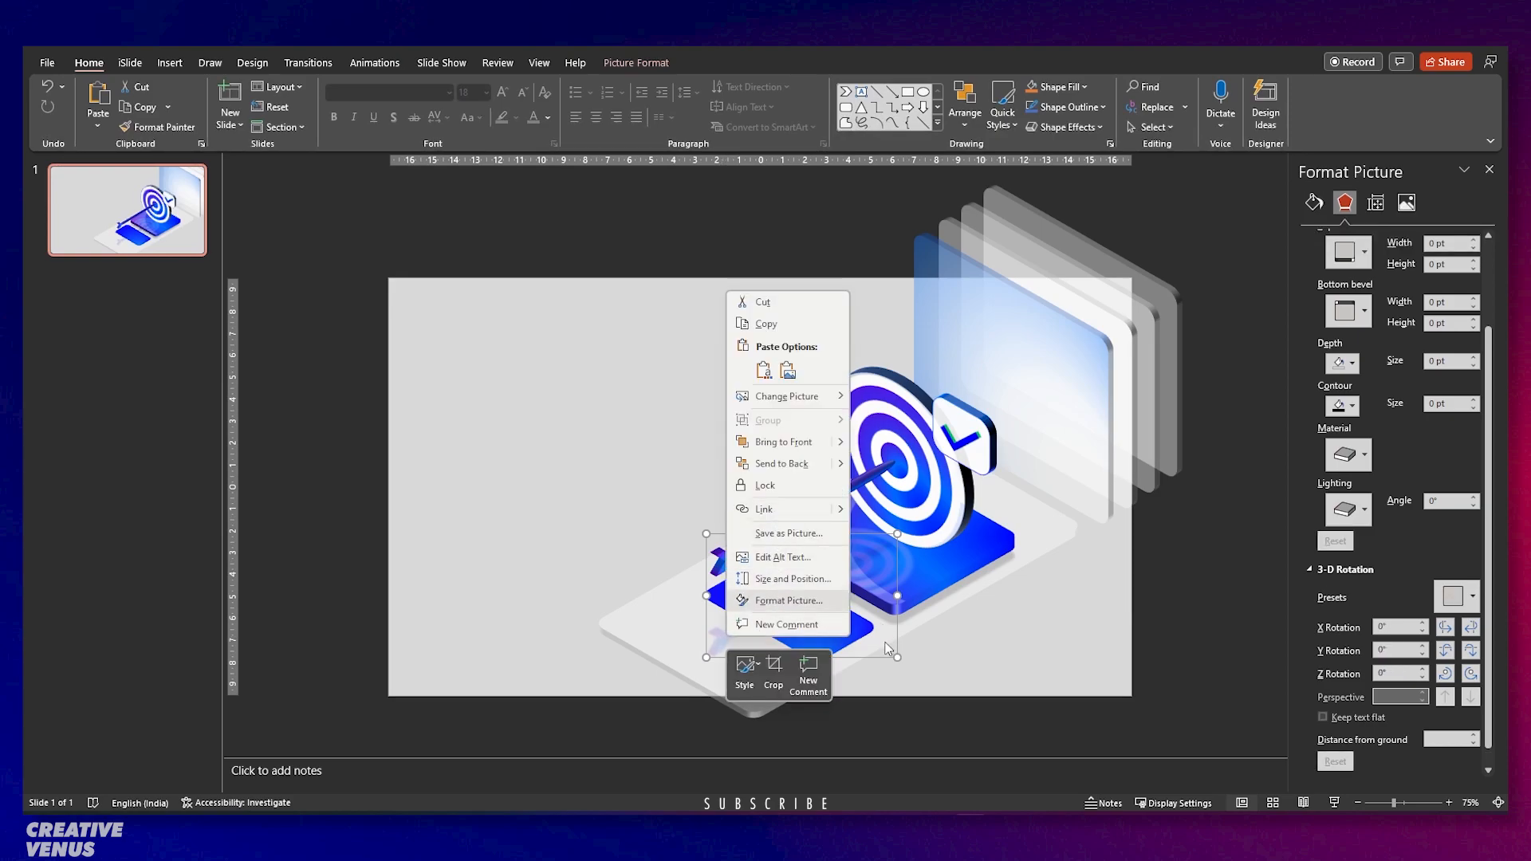
click(993, 674)
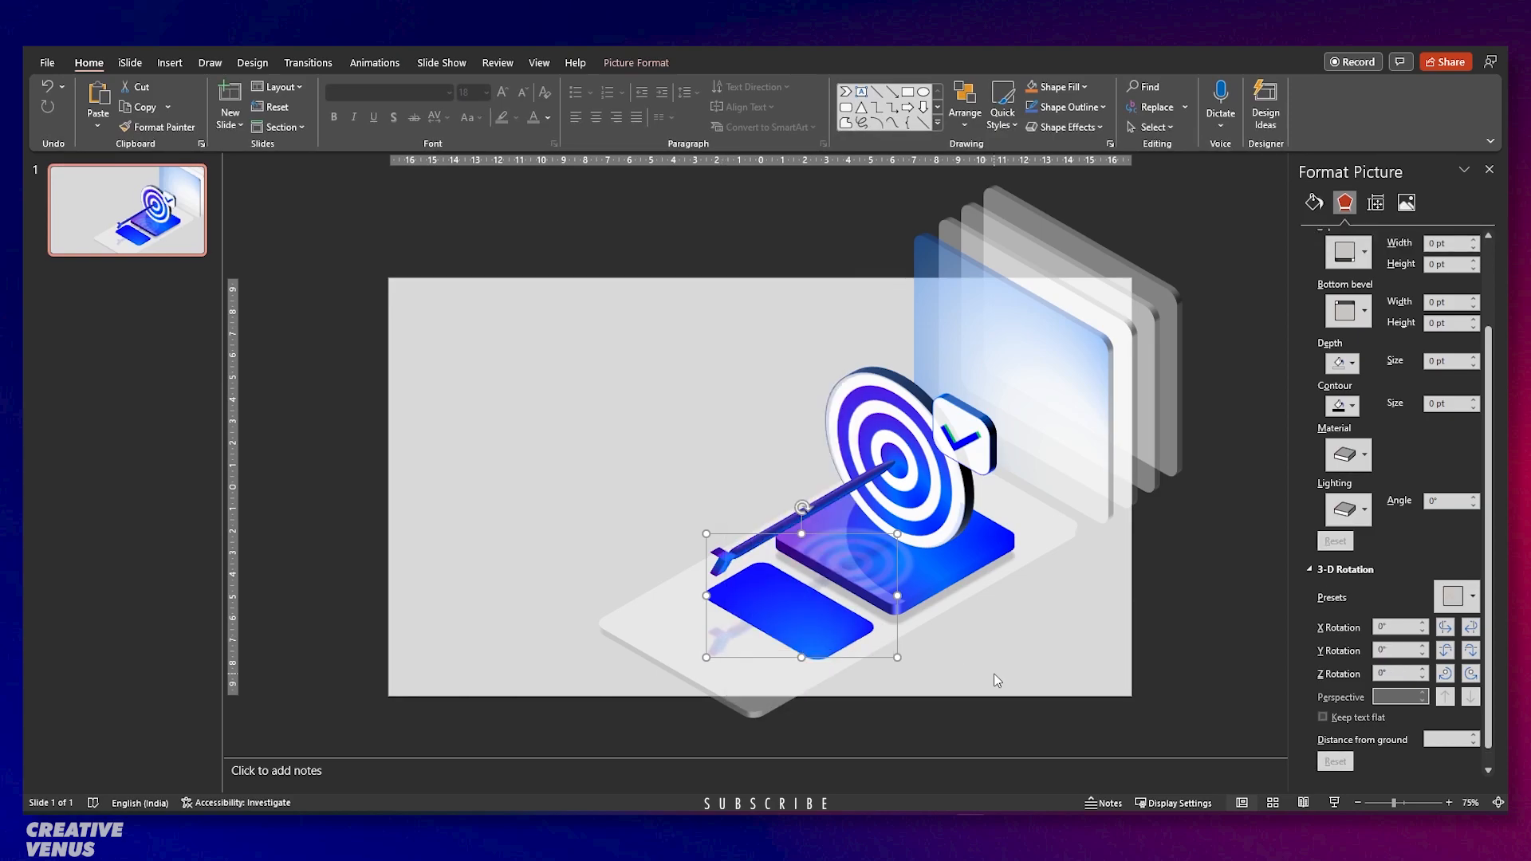
Send the blue rectangle together with the translucent base to the back, behind the arrow's reflection.
click(847, 630)
right_click(810, 629)
click(810, 630)
shift+click(765, 690)
right_click(767, 692)
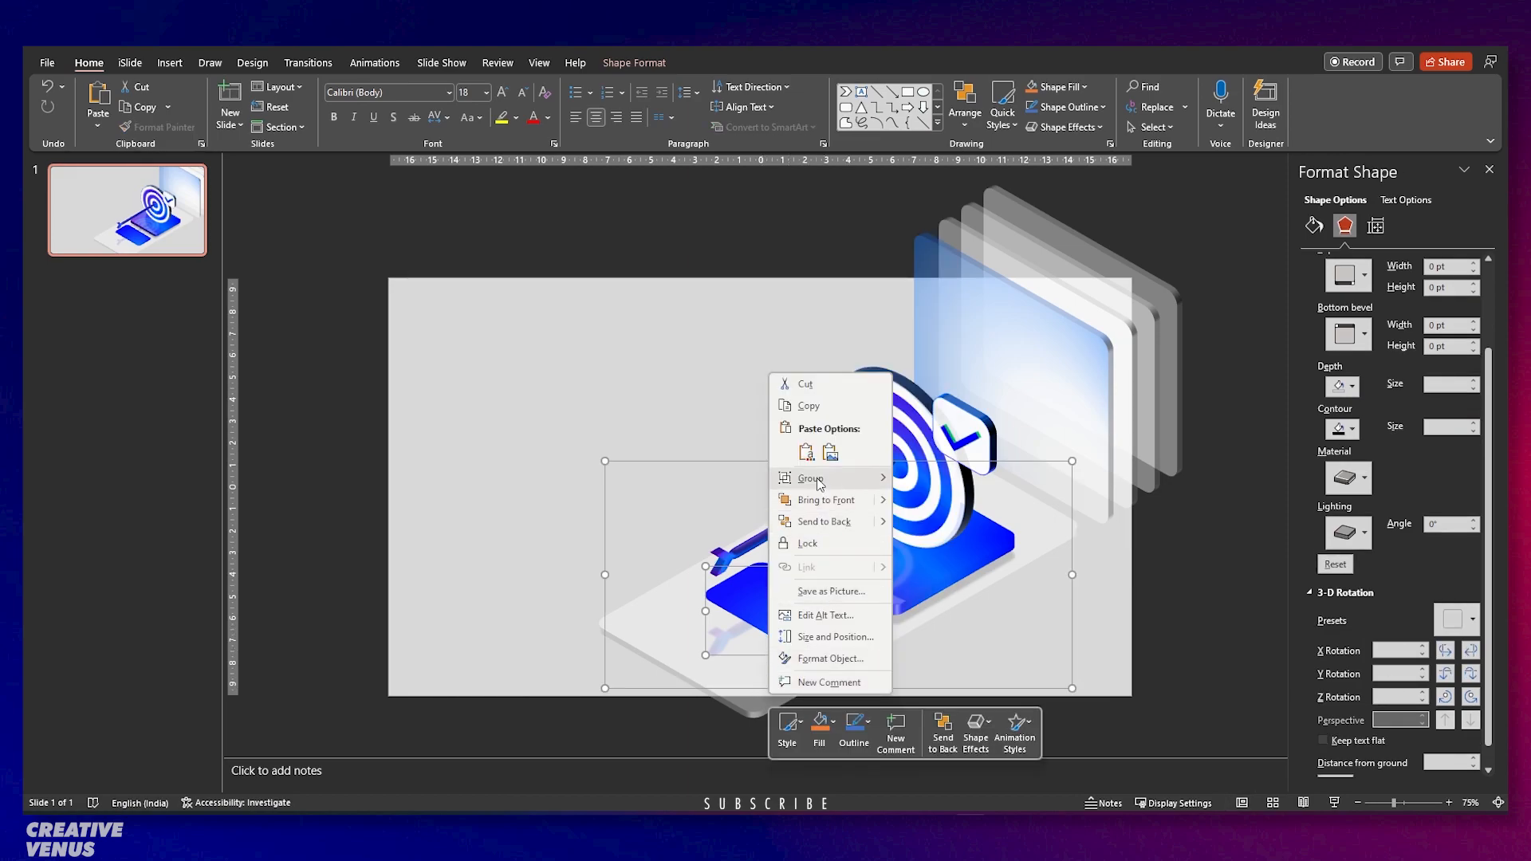
click(822, 522)
click(547, 477)
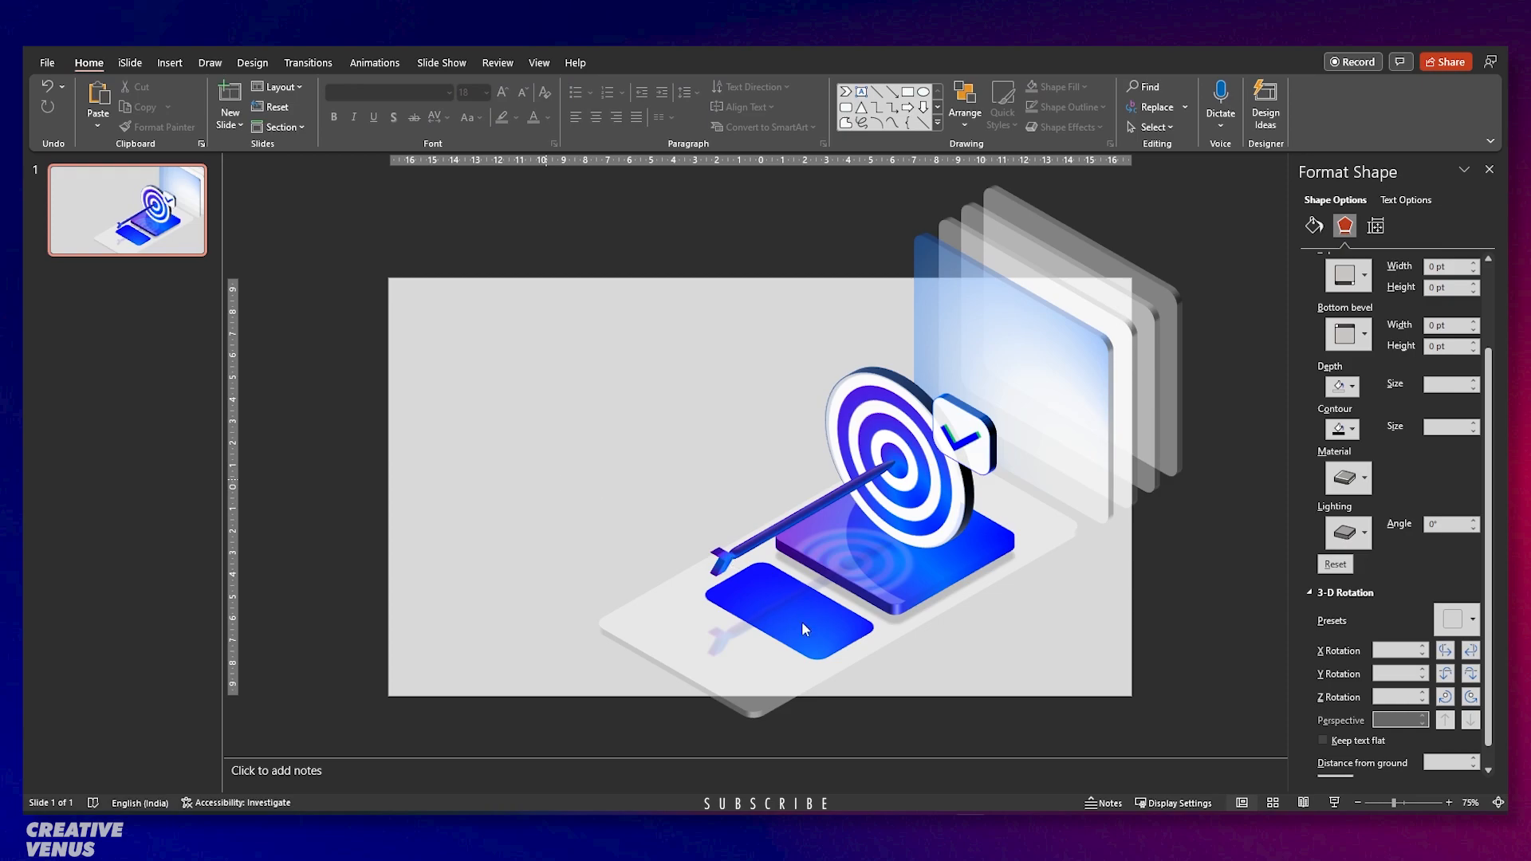
Shift the blue rectangle slightly away from the target's base.
click(848, 631)
click(837, 633)
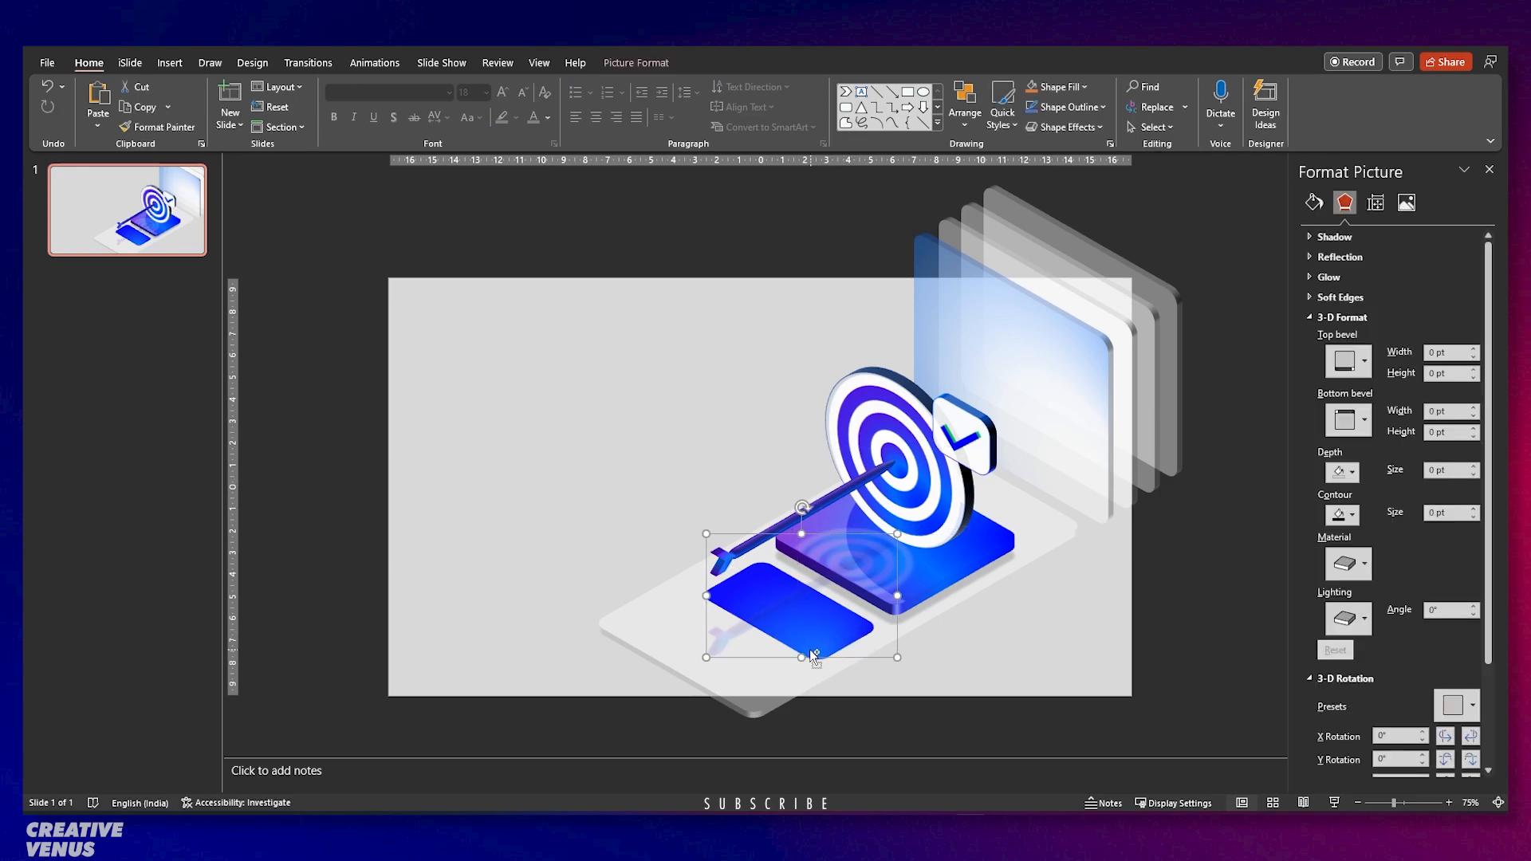
drag(813, 661, 812, 658)
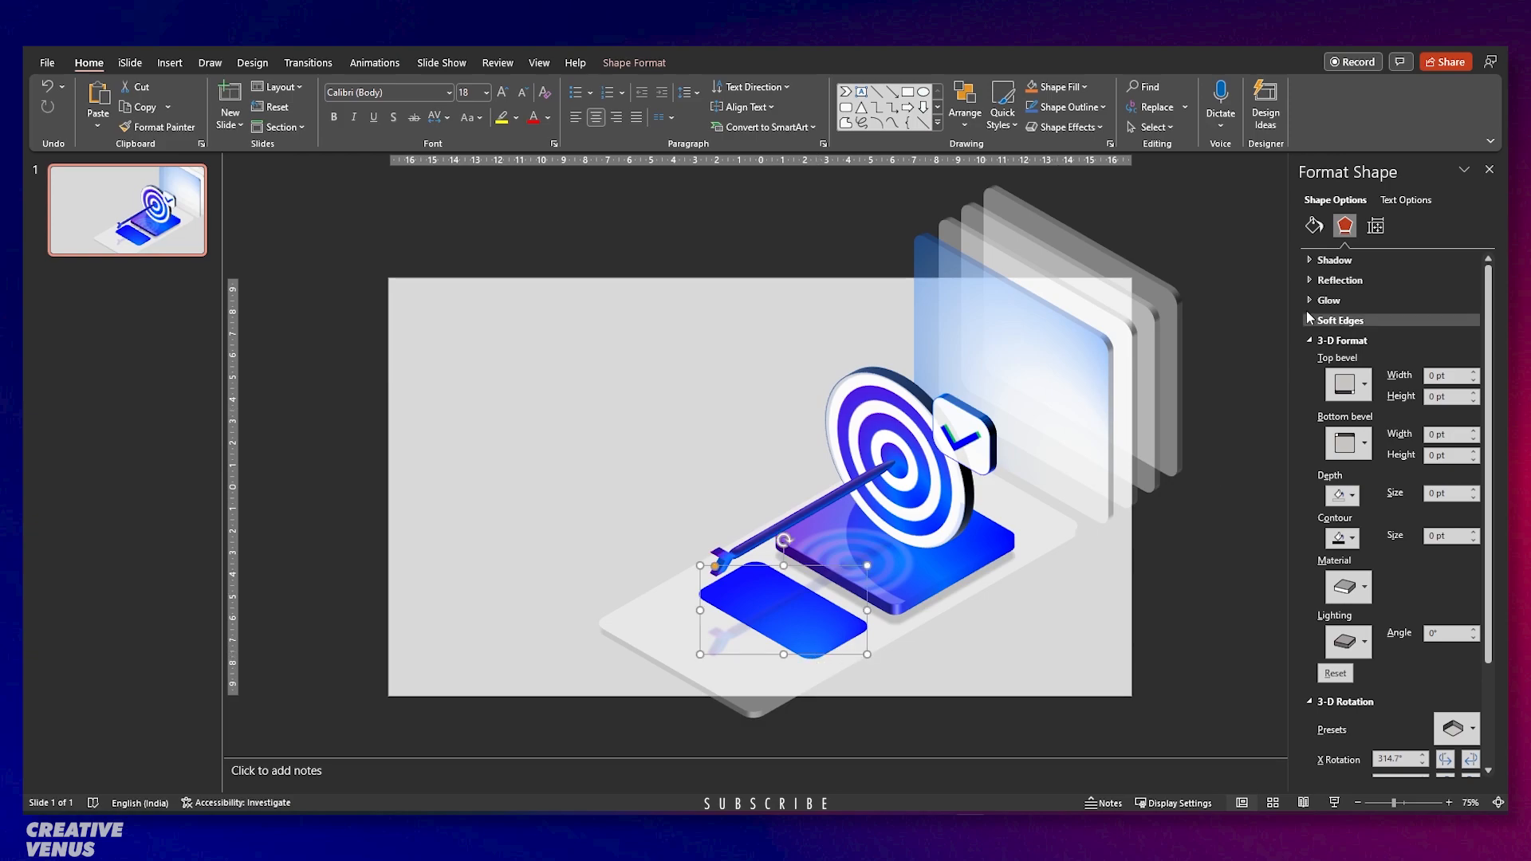
Give the small blue card a linear gradient with 51% transparency at the first stop and 32% at the 85% stop.
click(1313, 226)
drag(1395, 590, 1406, 583)
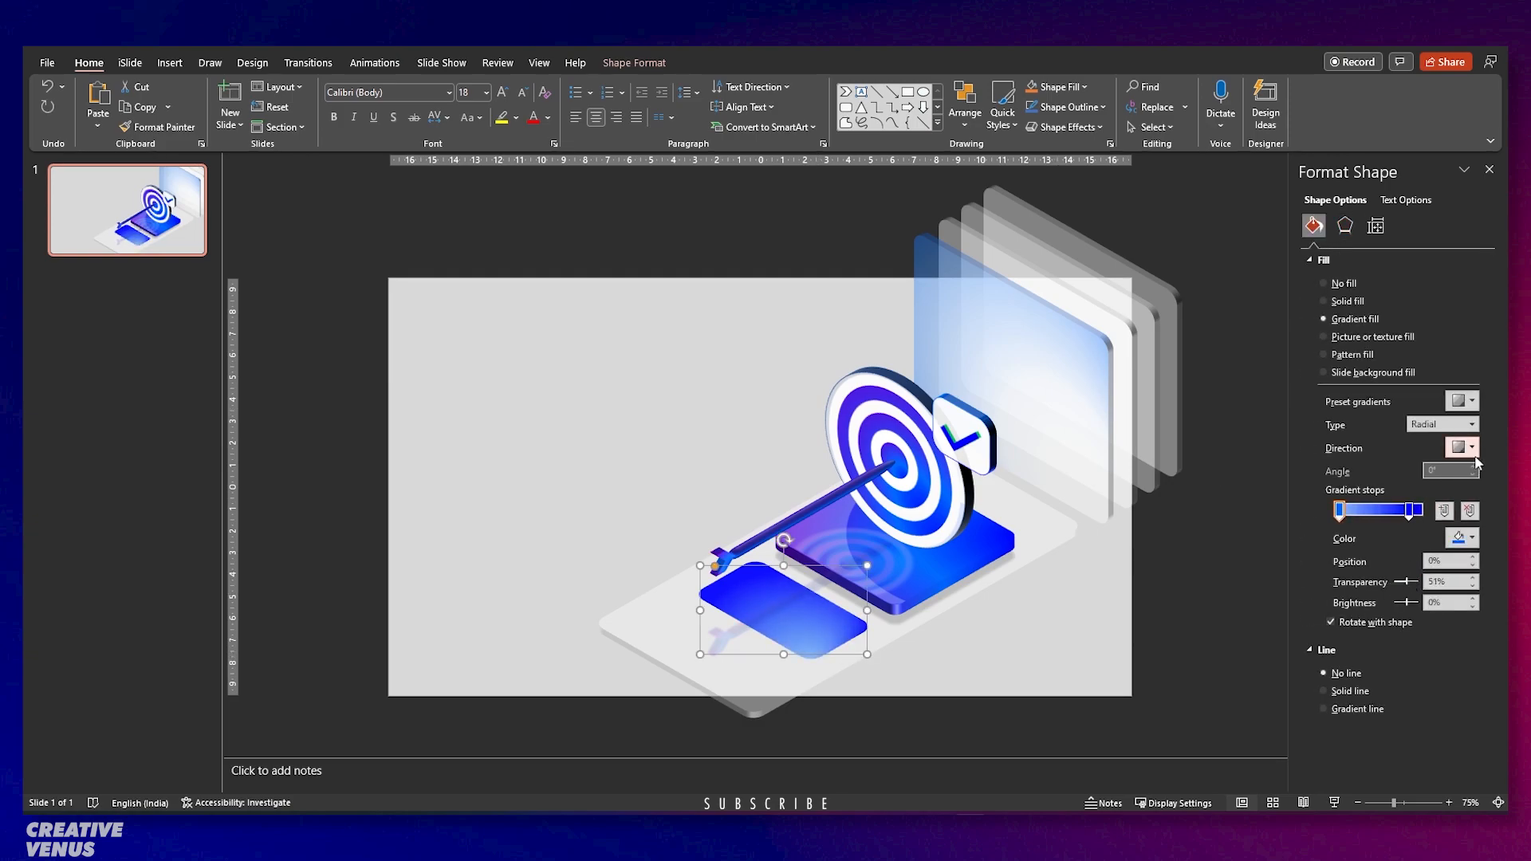
click(1471, 424)
click(1435, 437)
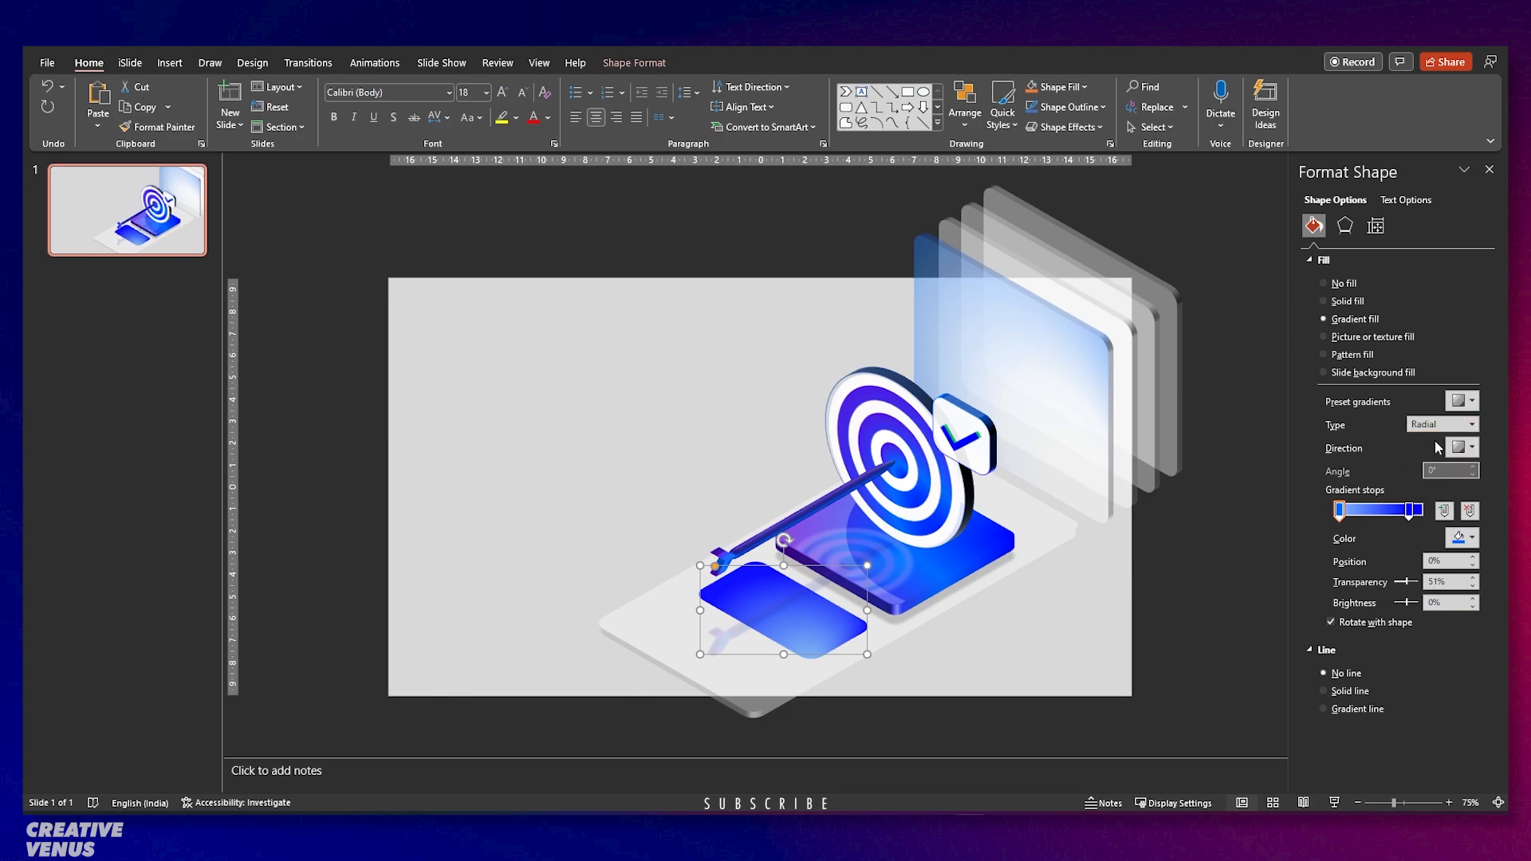
click(1409, 511)
mouse_move(1395, 583)
mouse_down()
mouse_move(1419, 585)
mouse_move(1403, 586)
mouse_up()
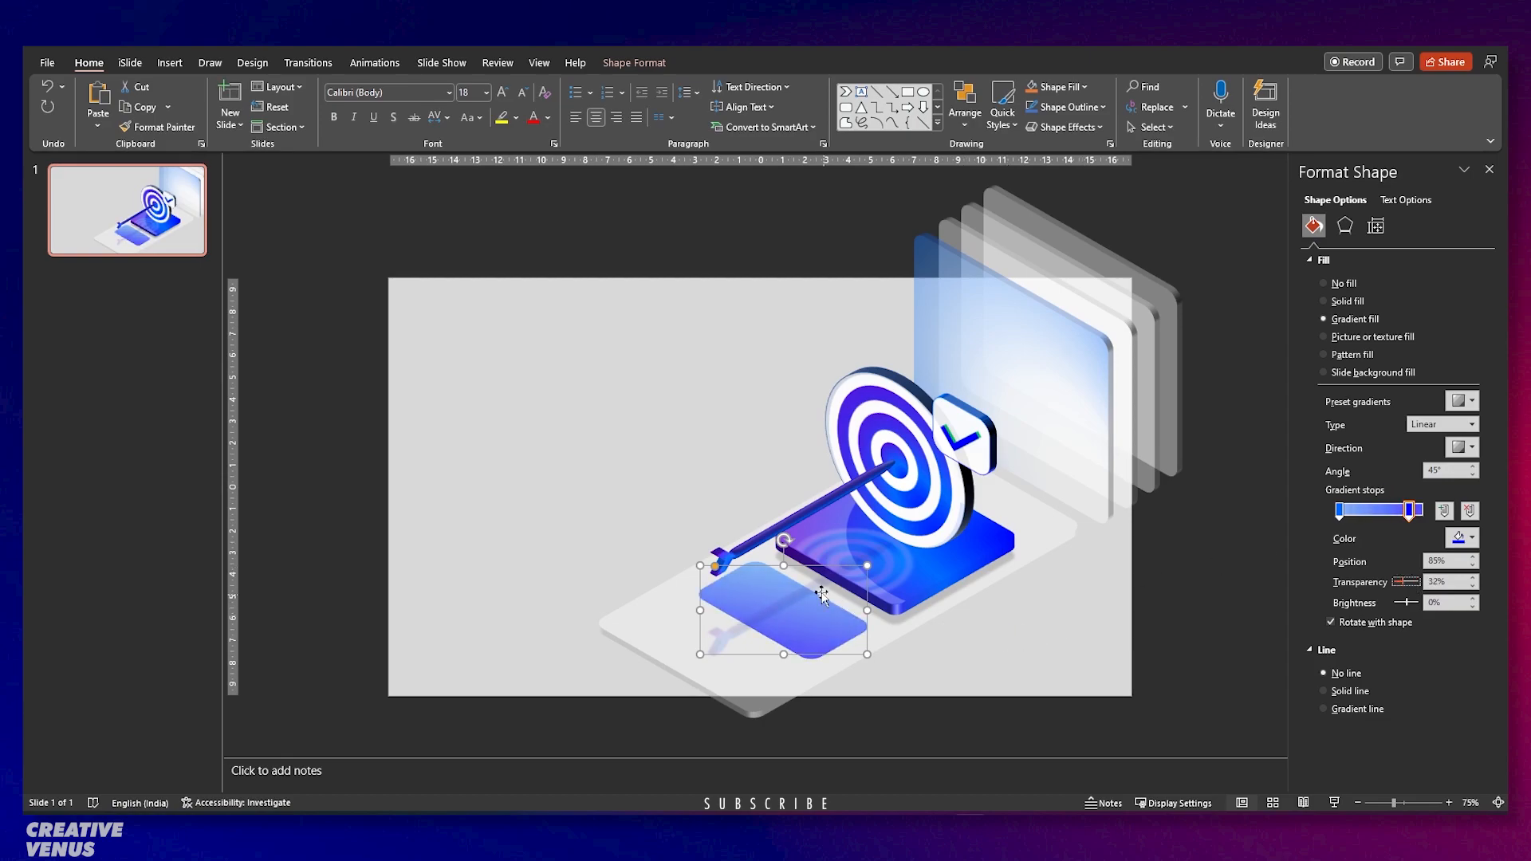
click(813, 642)
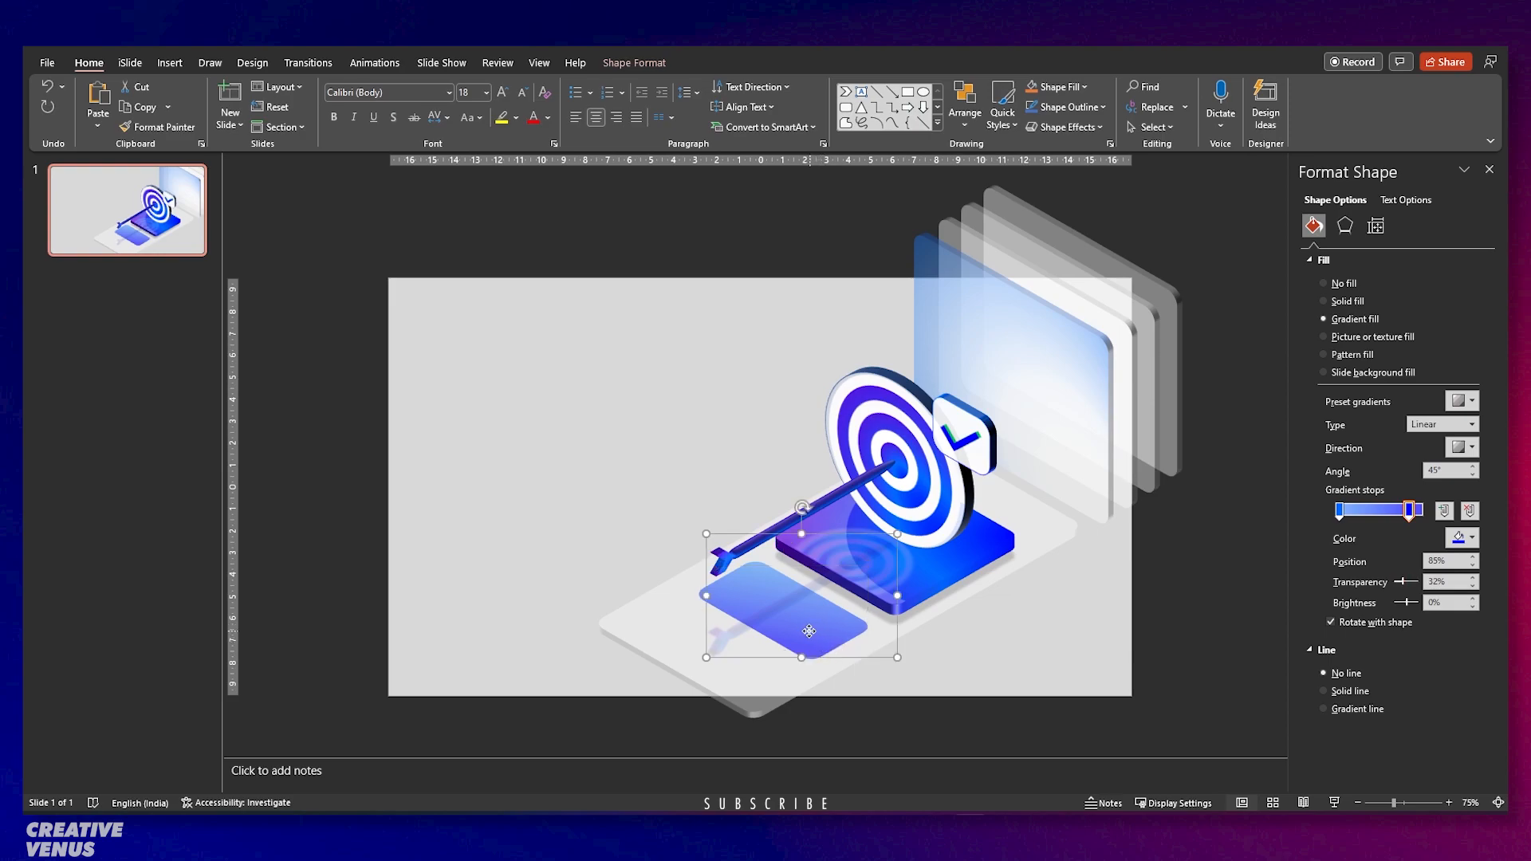
click(823, 671)
scroll(816, 664, up, 5)
click(729, 618)
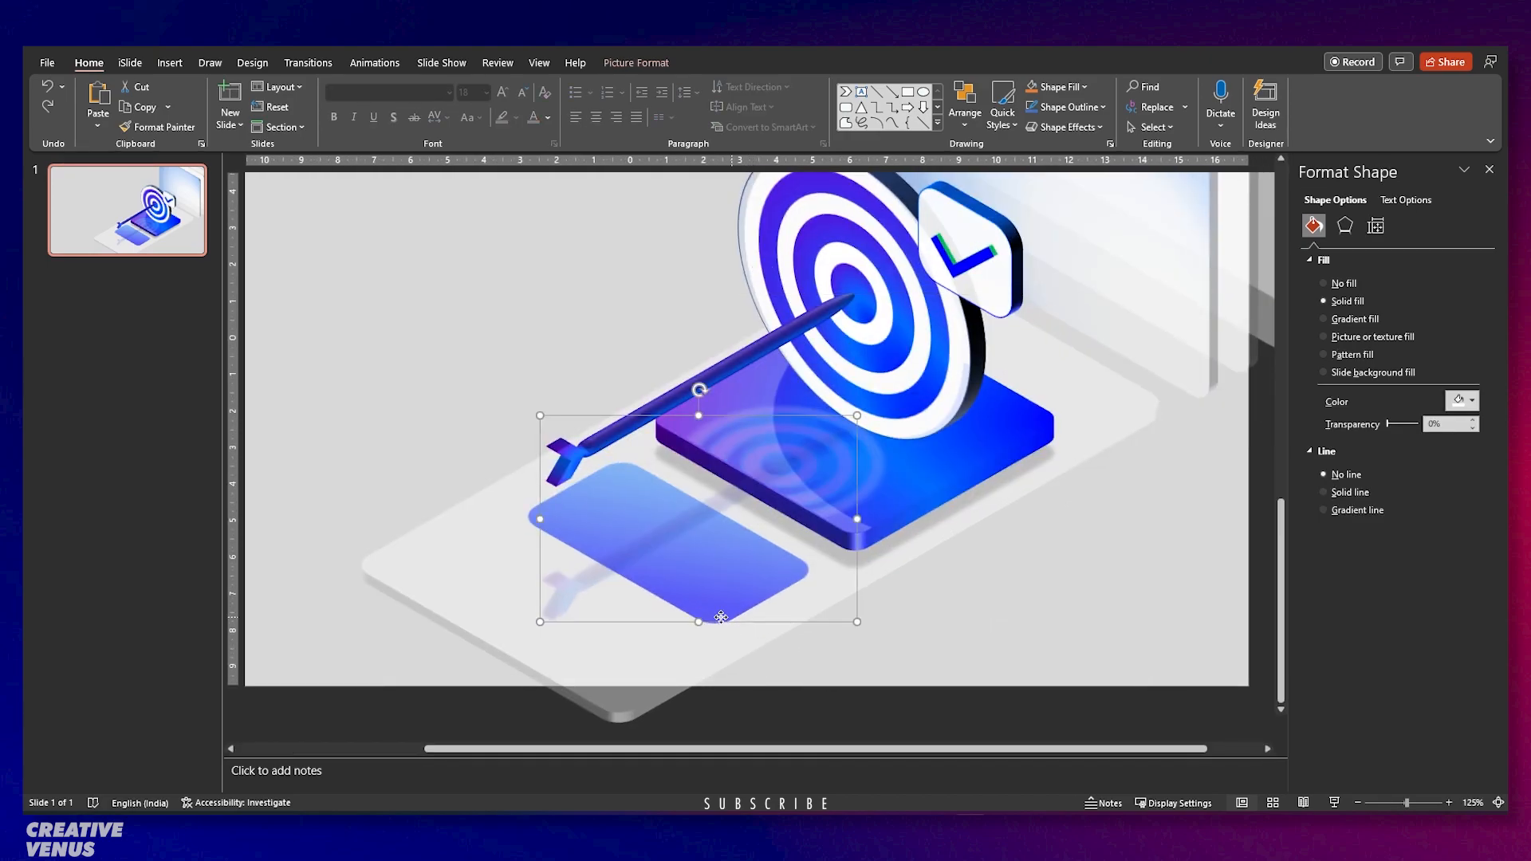
key(ctrl+d)
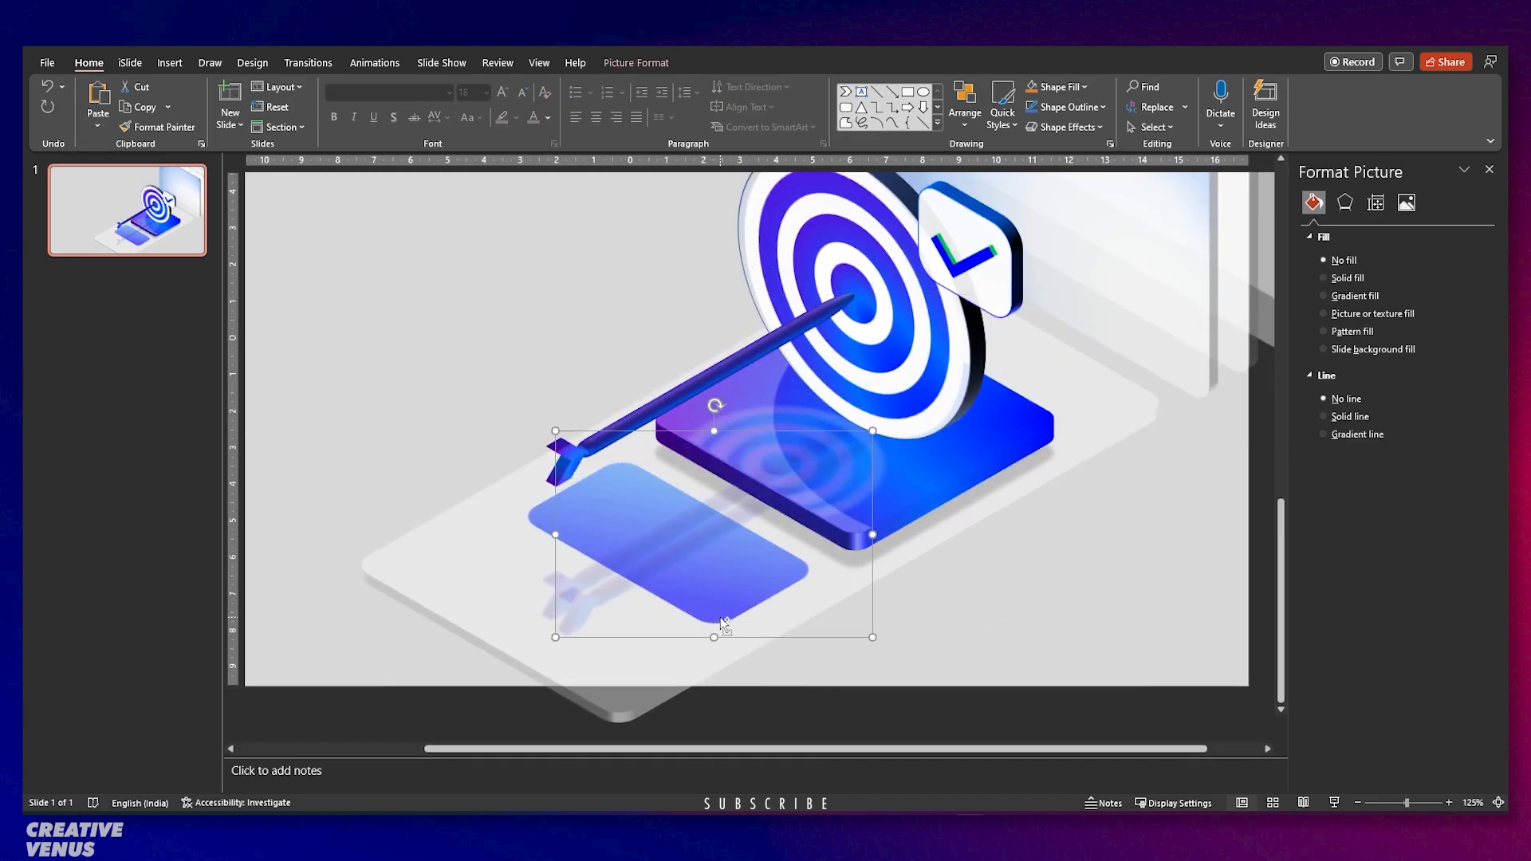
key(ctrl+z)
click(712, 627)
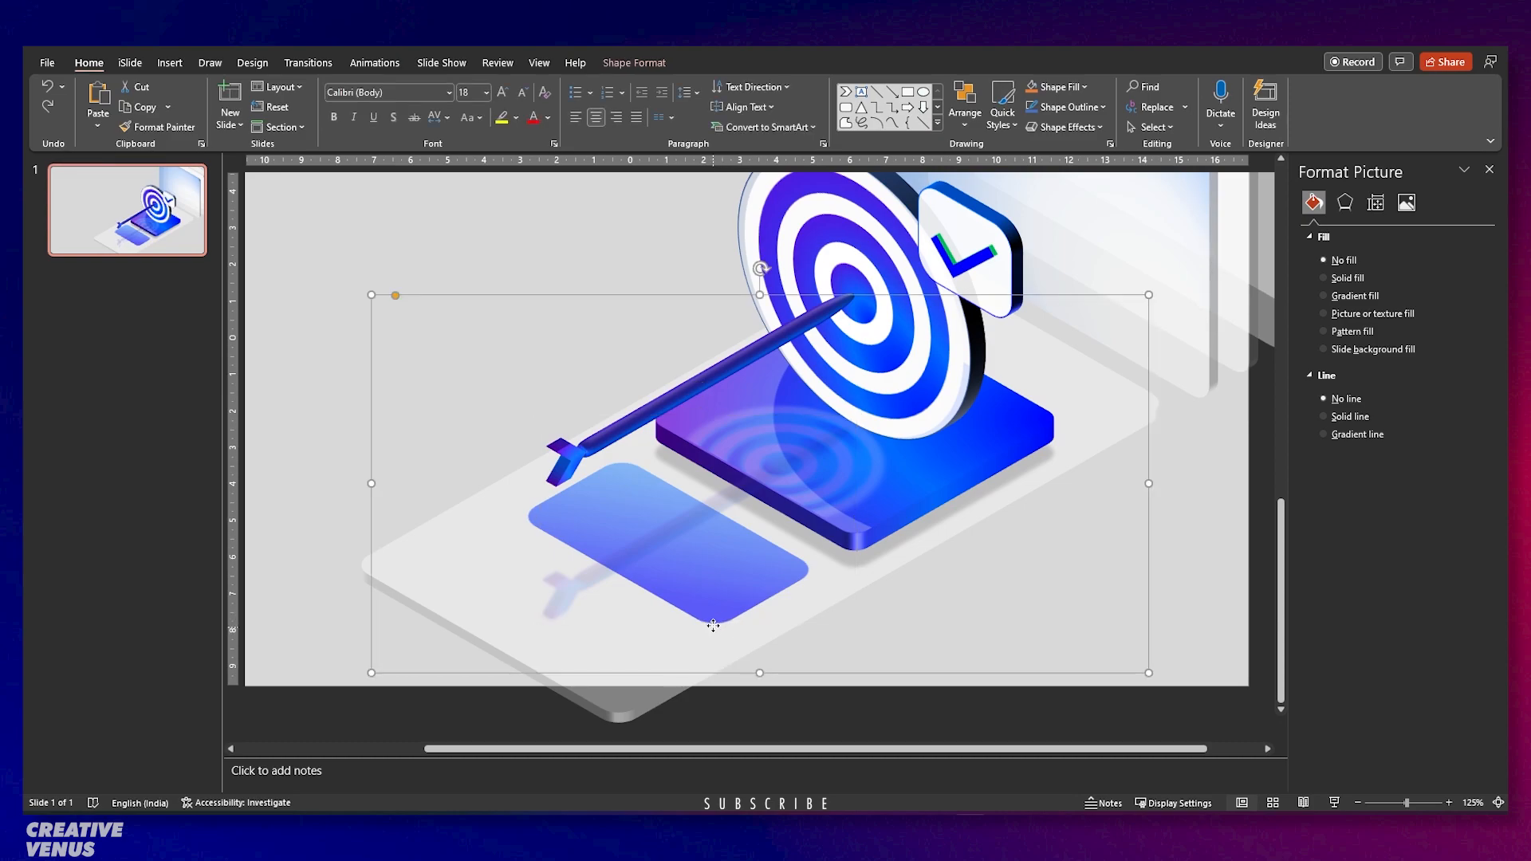
Duplicate the small card slightly above itself and give the copy a solid white fill with 26% transparency.
click(713, 626)
mouse_move(713, 626)
mouse_down()
mouse_move(741, 624)
mouse_move(715, 630)
mouse_move(727, 634)
mouse_move(715, 610)
mouse_up()
key(ctrl+d)
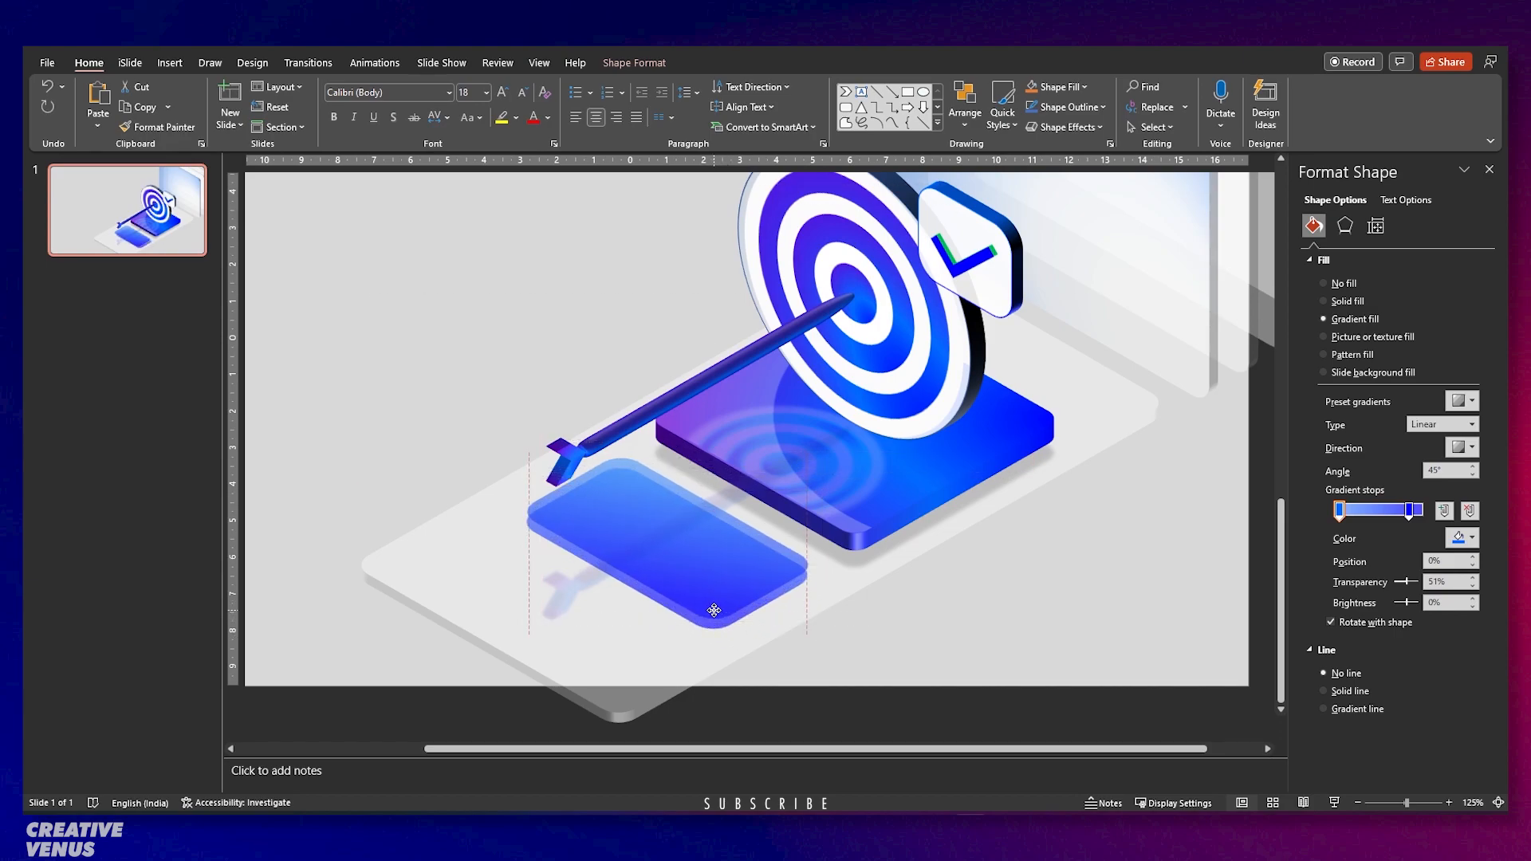
click(1342, 302)
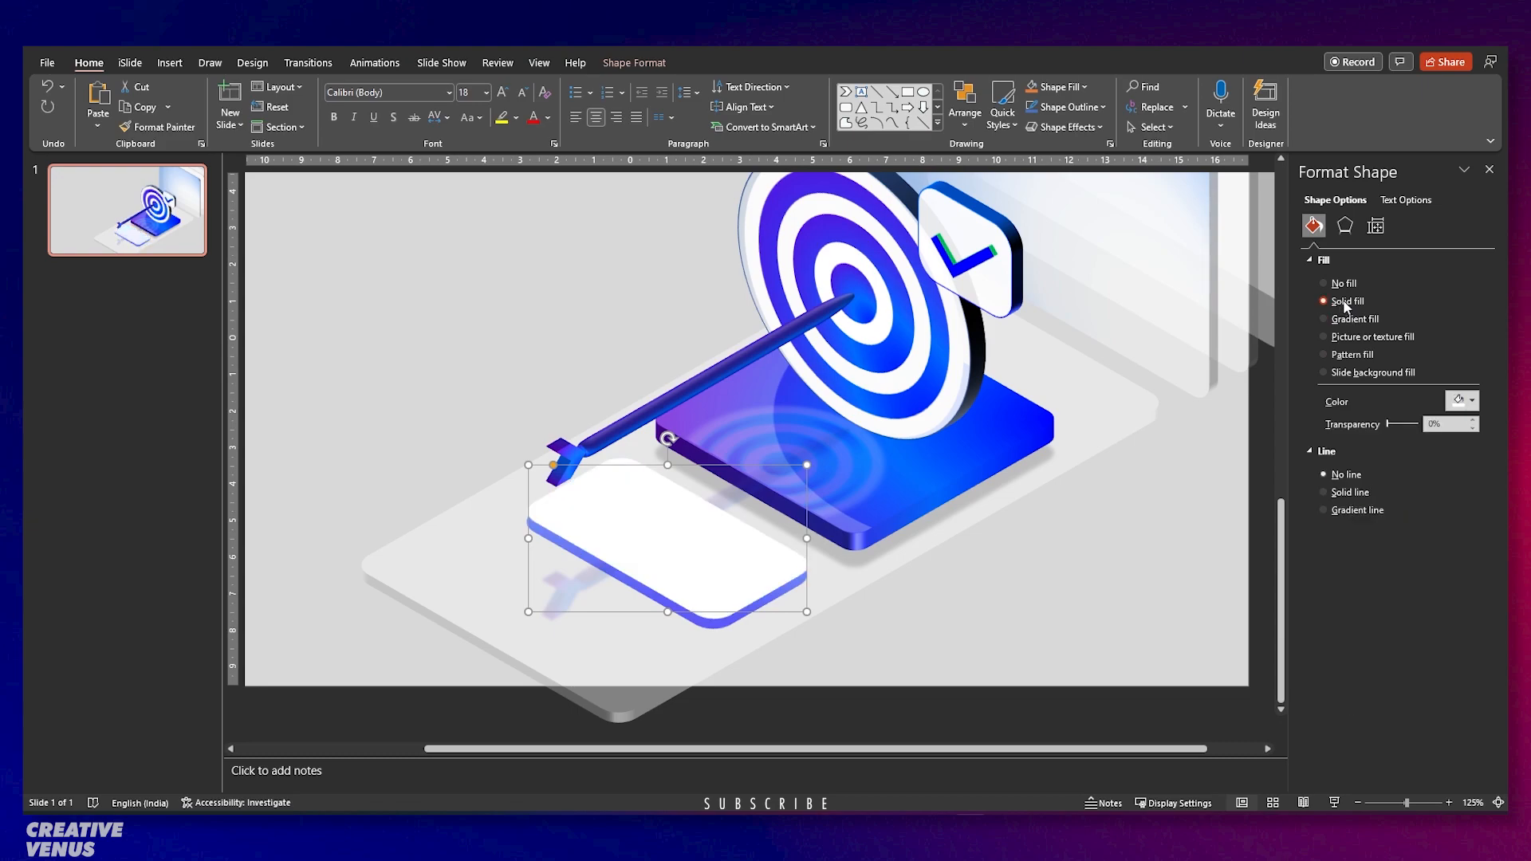
drag(1388, 427, 1396, 426)
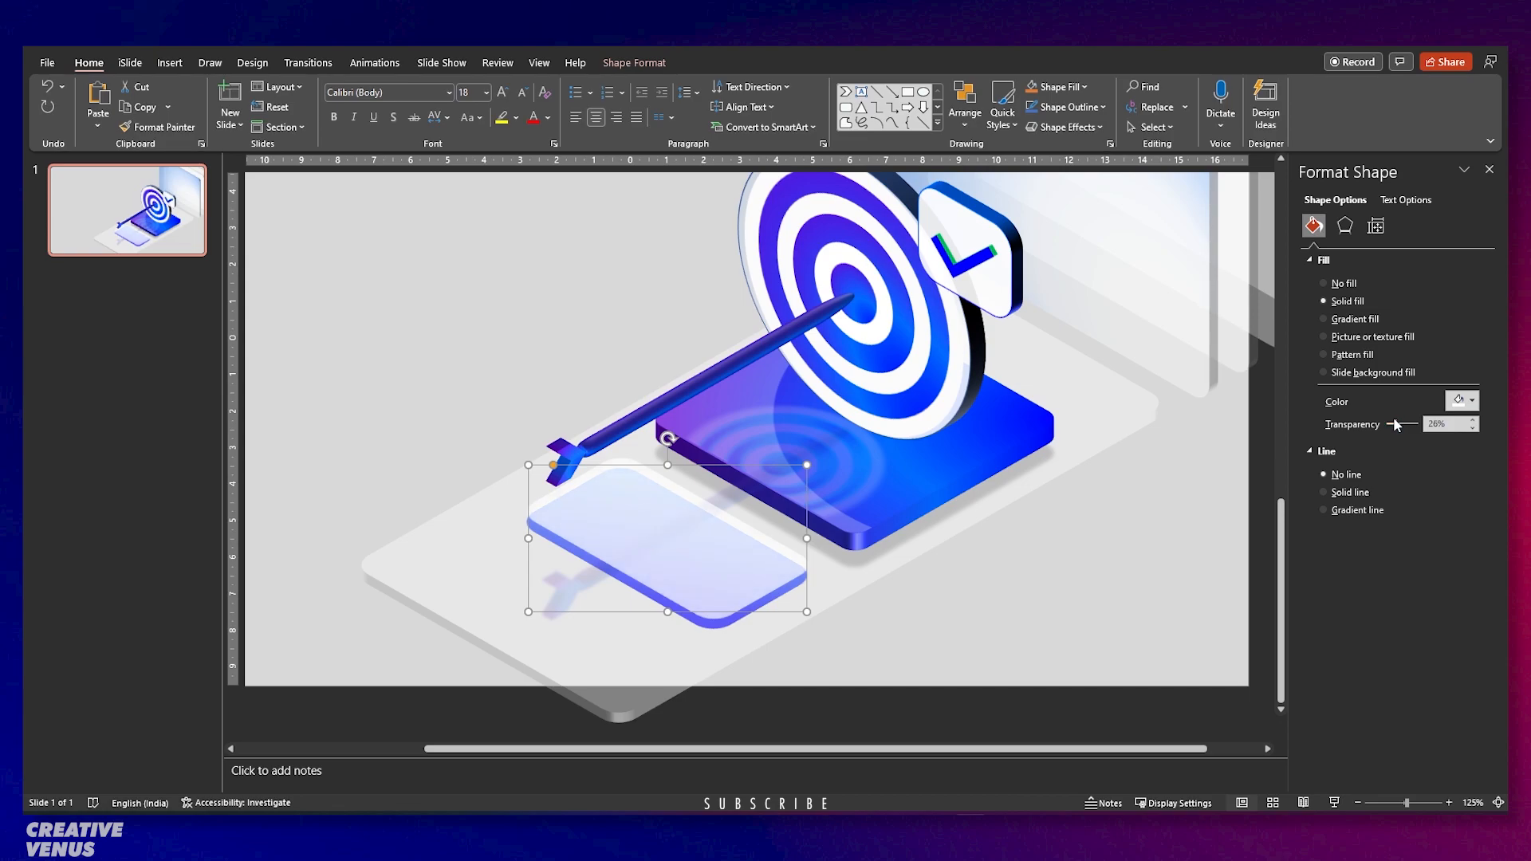
click(1037, 620)
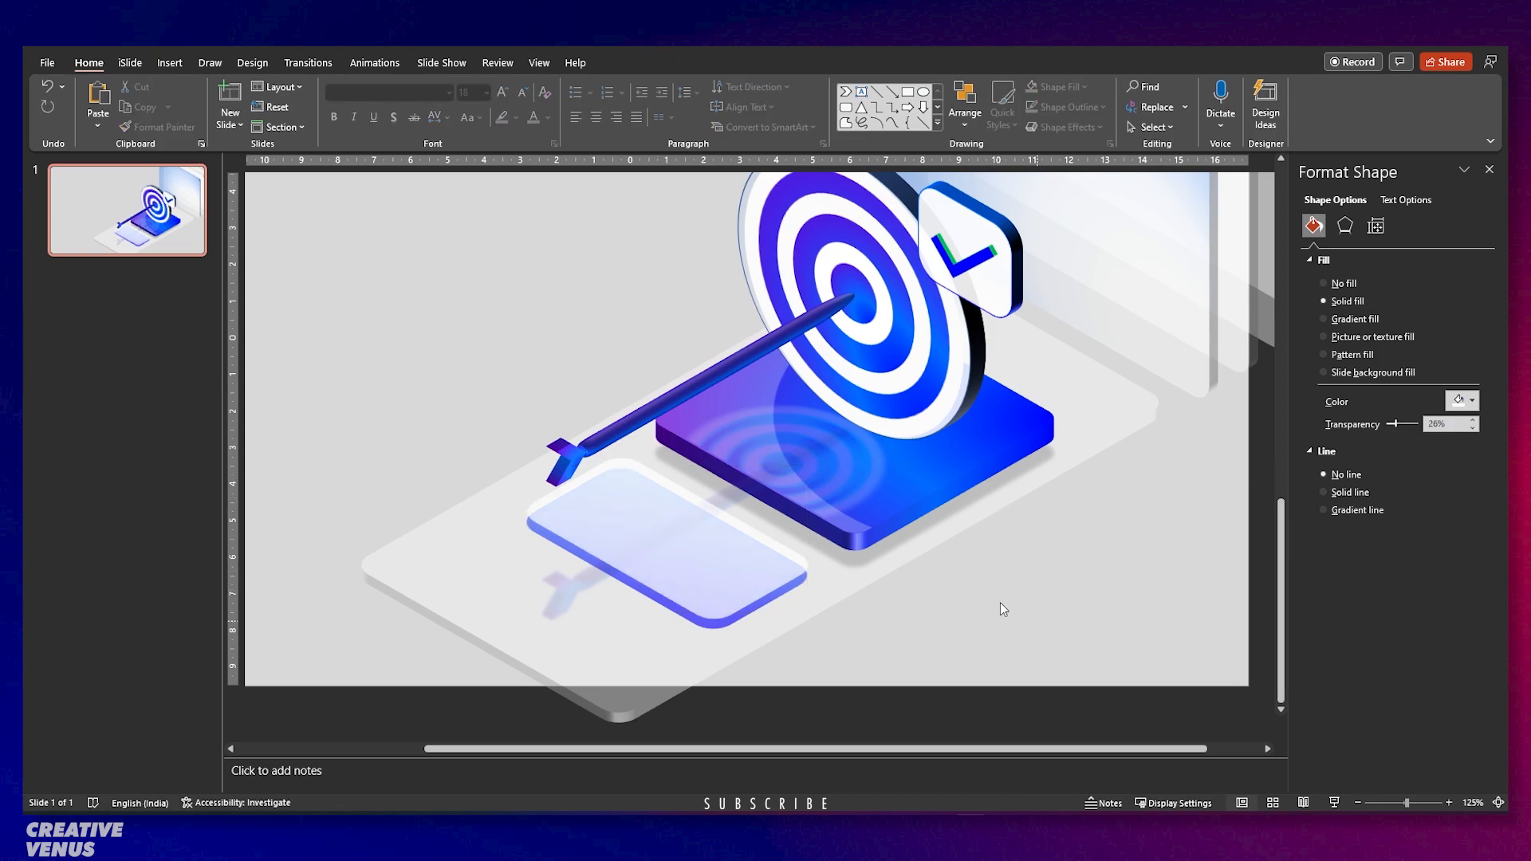
Bring the arrow's shadow picture to the front so it lies over the small card.
scroll(992, 596, down, 3)
click(695, 661)
right_click(690, 673)
click(741, 491)
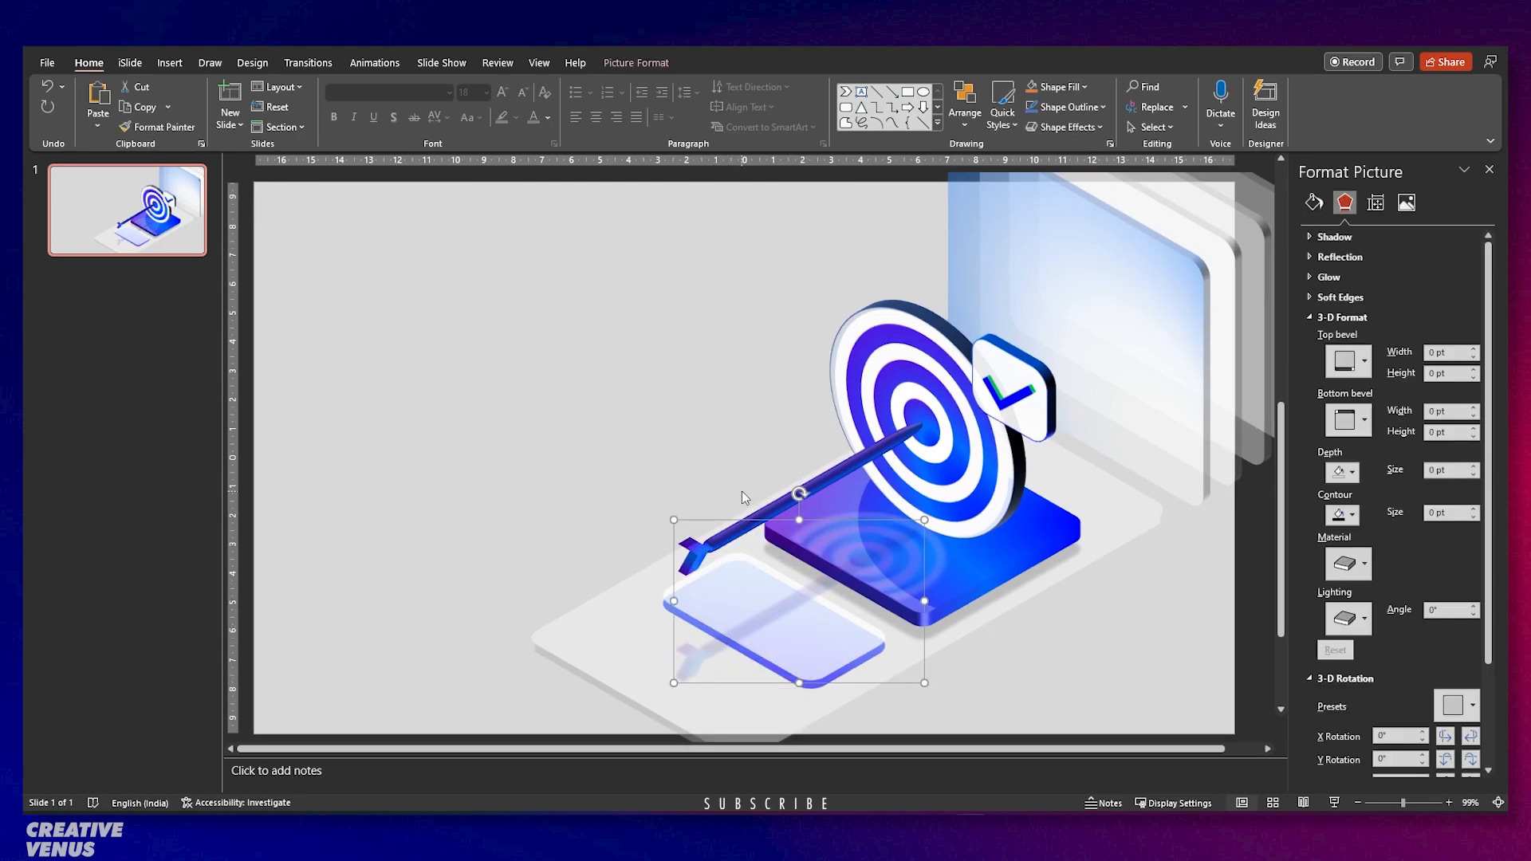
click(1105, 645)
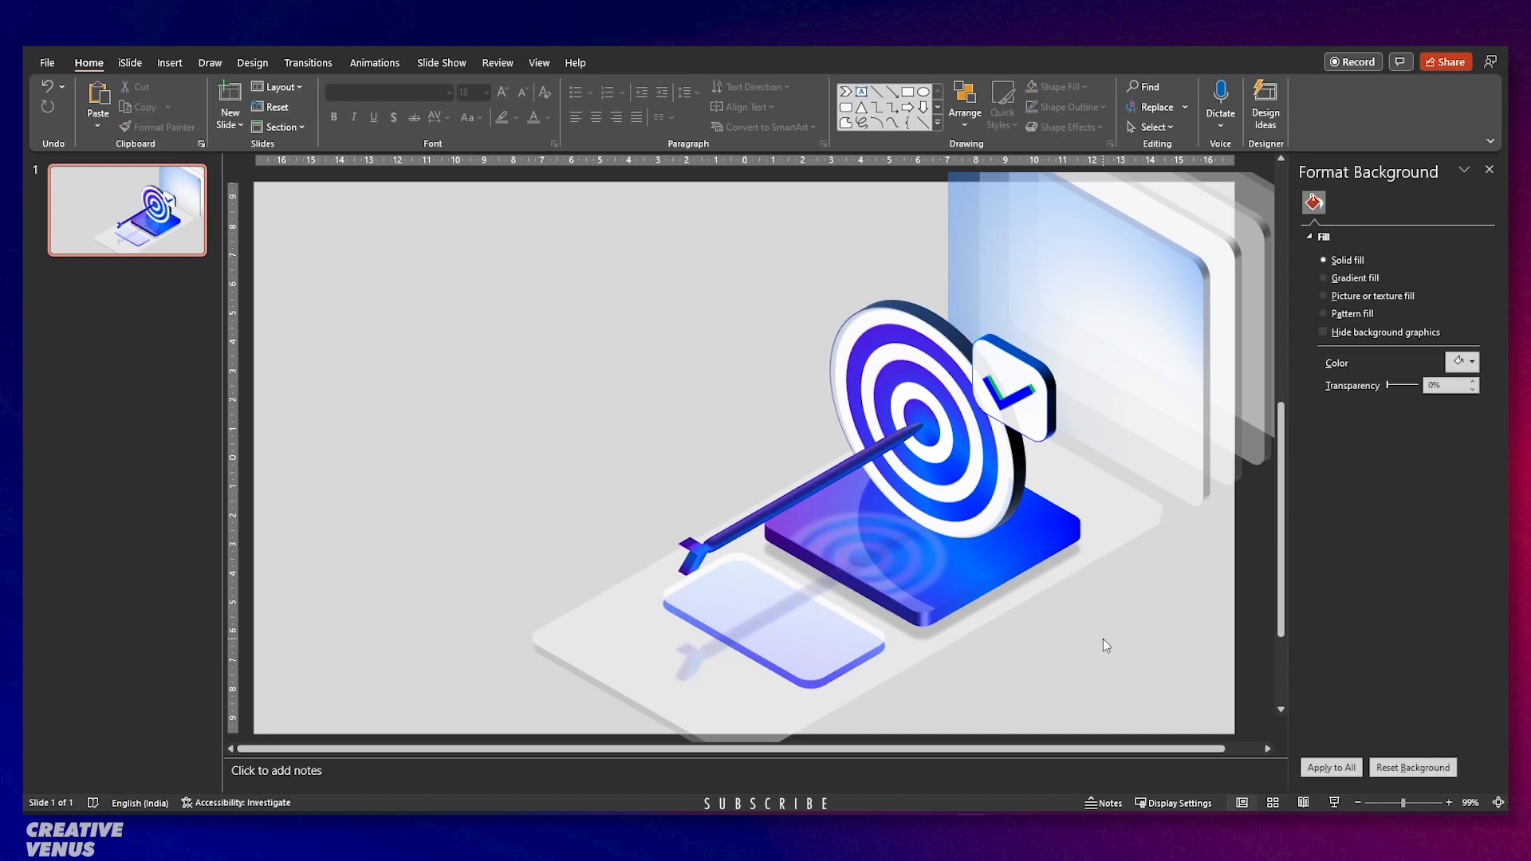
Recolor the front panel of the upright stack, setting its last gradient stop to purple and its middle stop to blue.
scroll(1100, 627, down, 4)
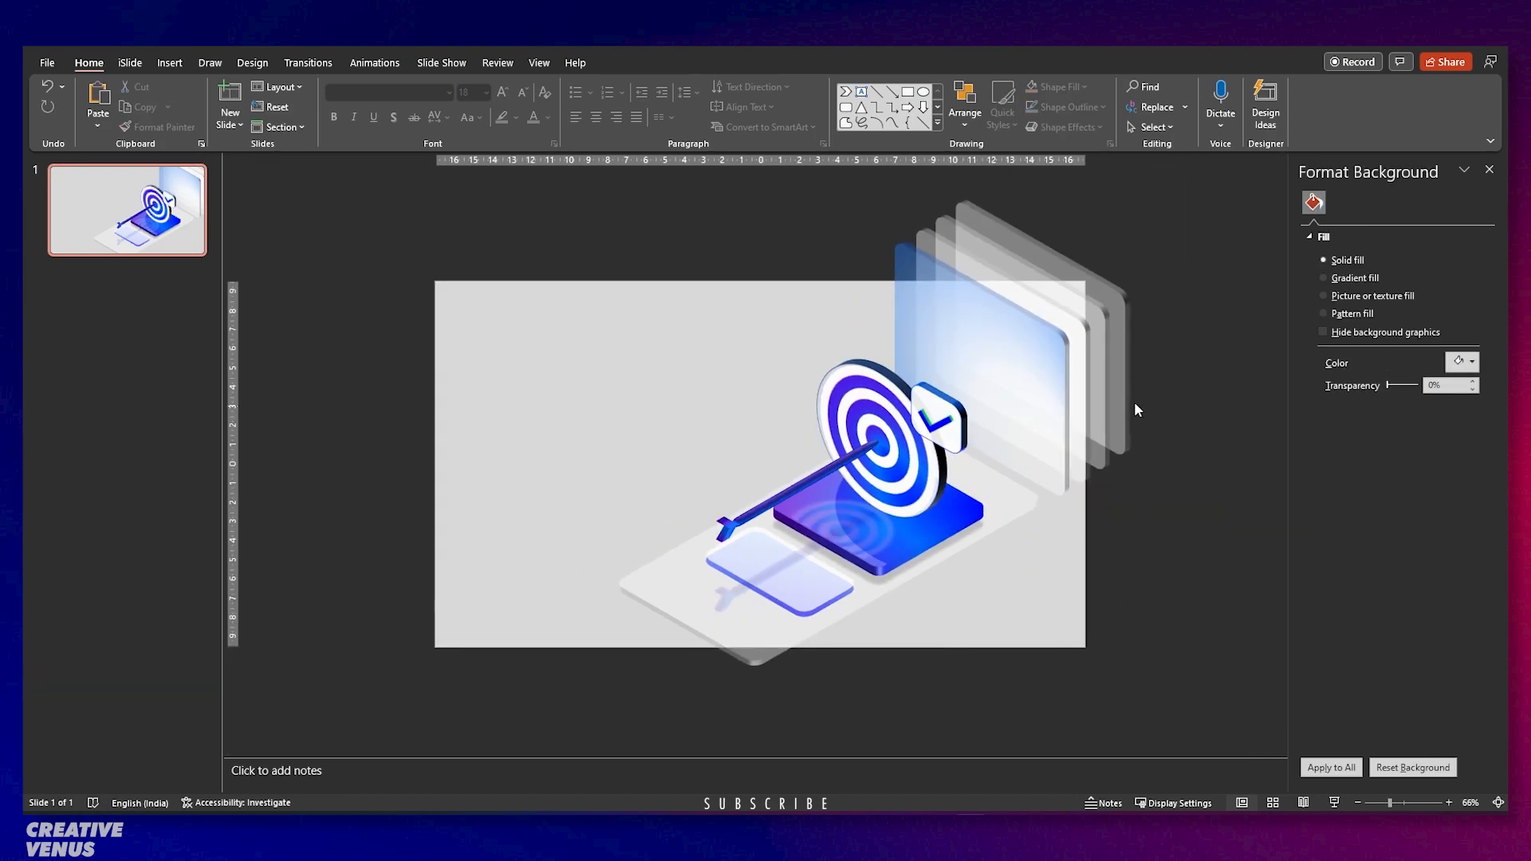
click(1017, 392)
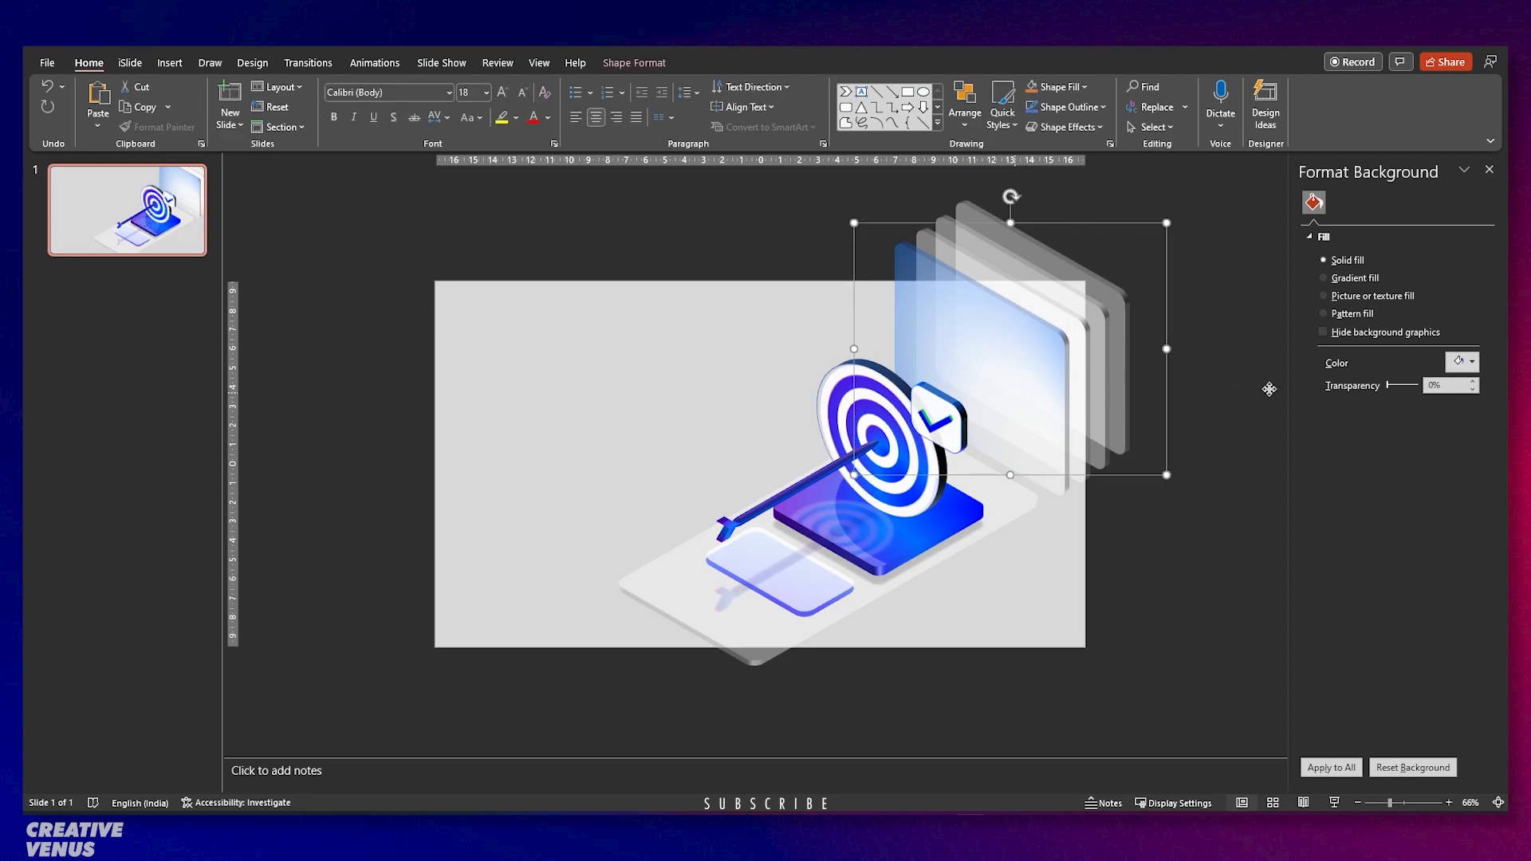
click(1011, 351)
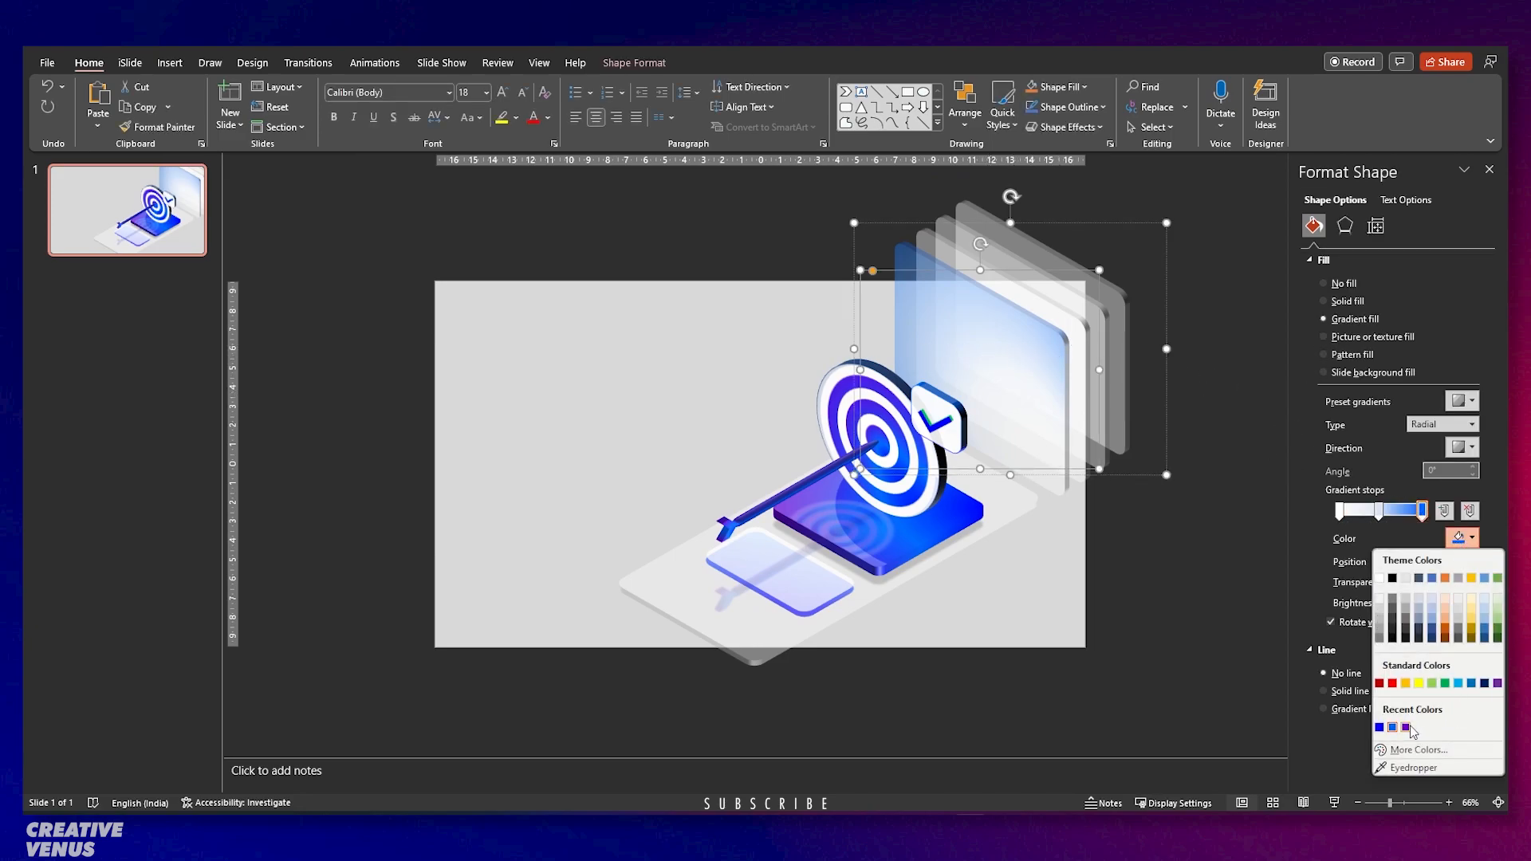
click(1406, 727)
click(1378, 511)
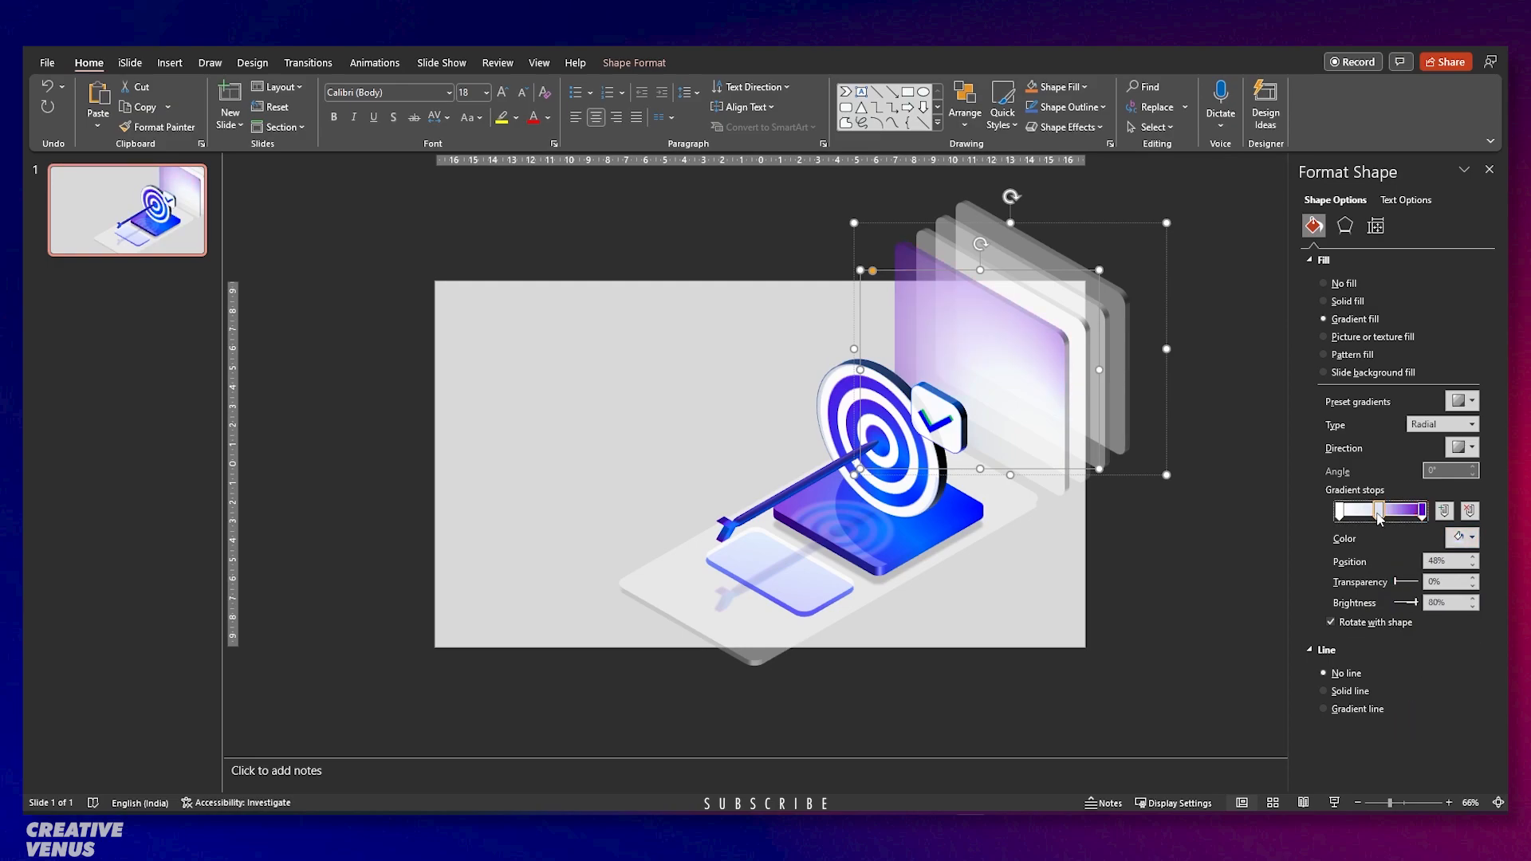
click(1465, 538)
click(1392, 727)
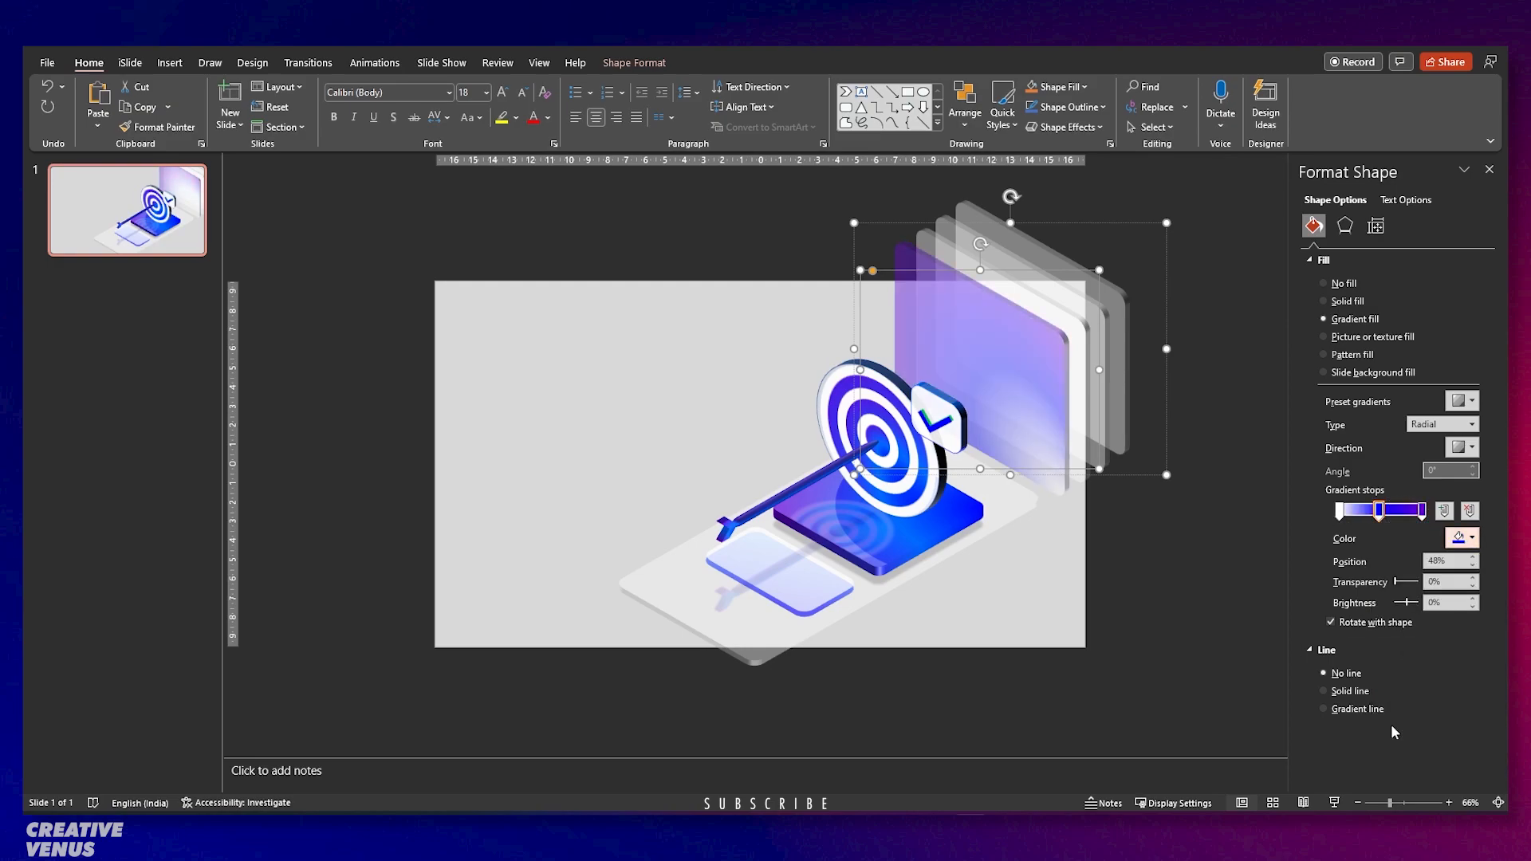
Switch the front panel's gradient type to Linear and color its first stop blue.
click(1471, 424)
click(1439, 441)
click(1340, 510)
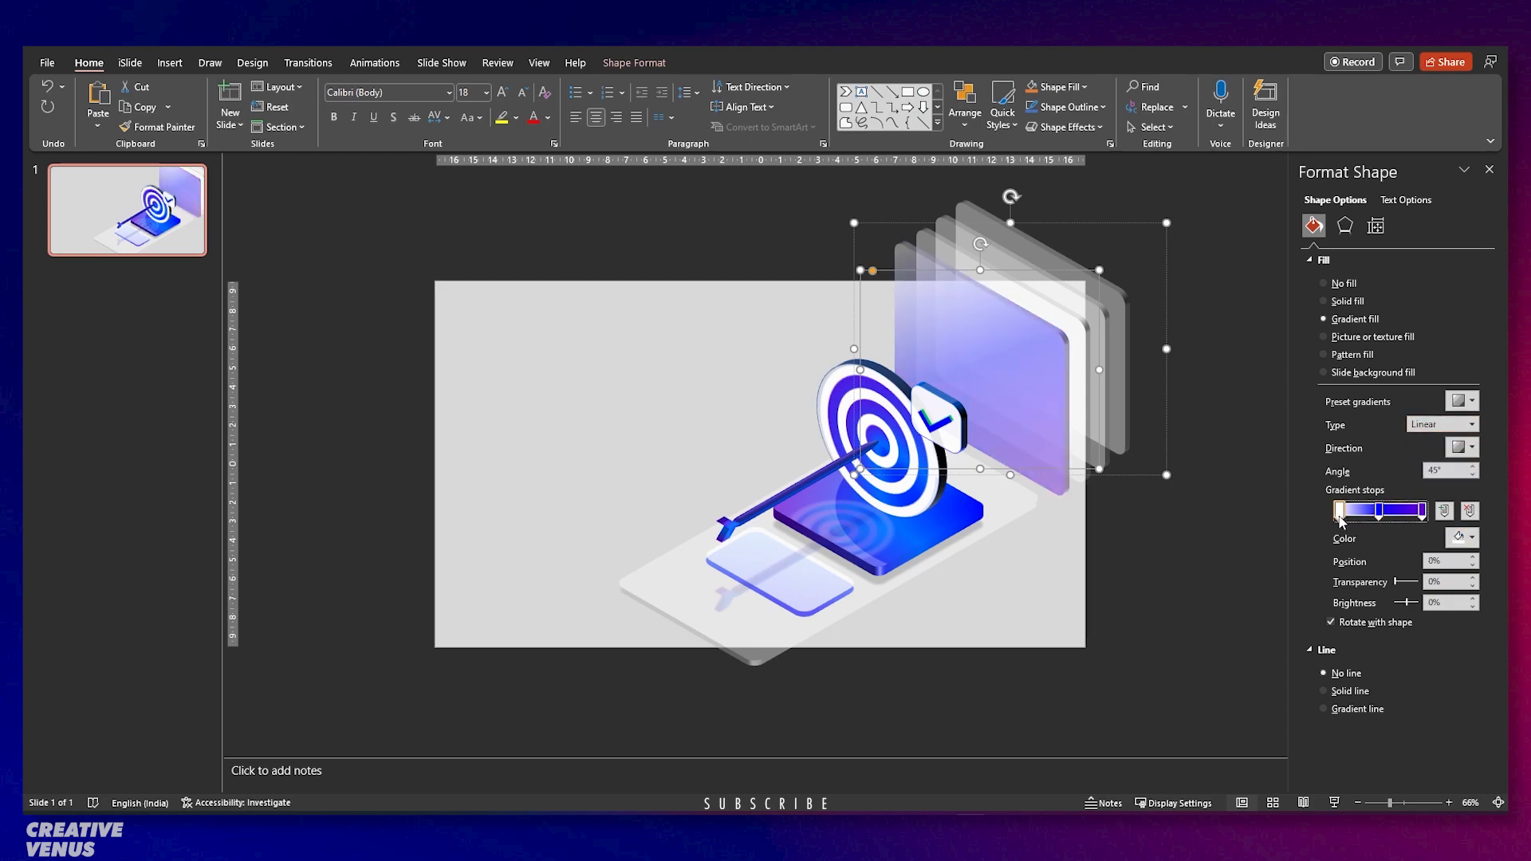
click(1465, 538)
click(1380, 728)
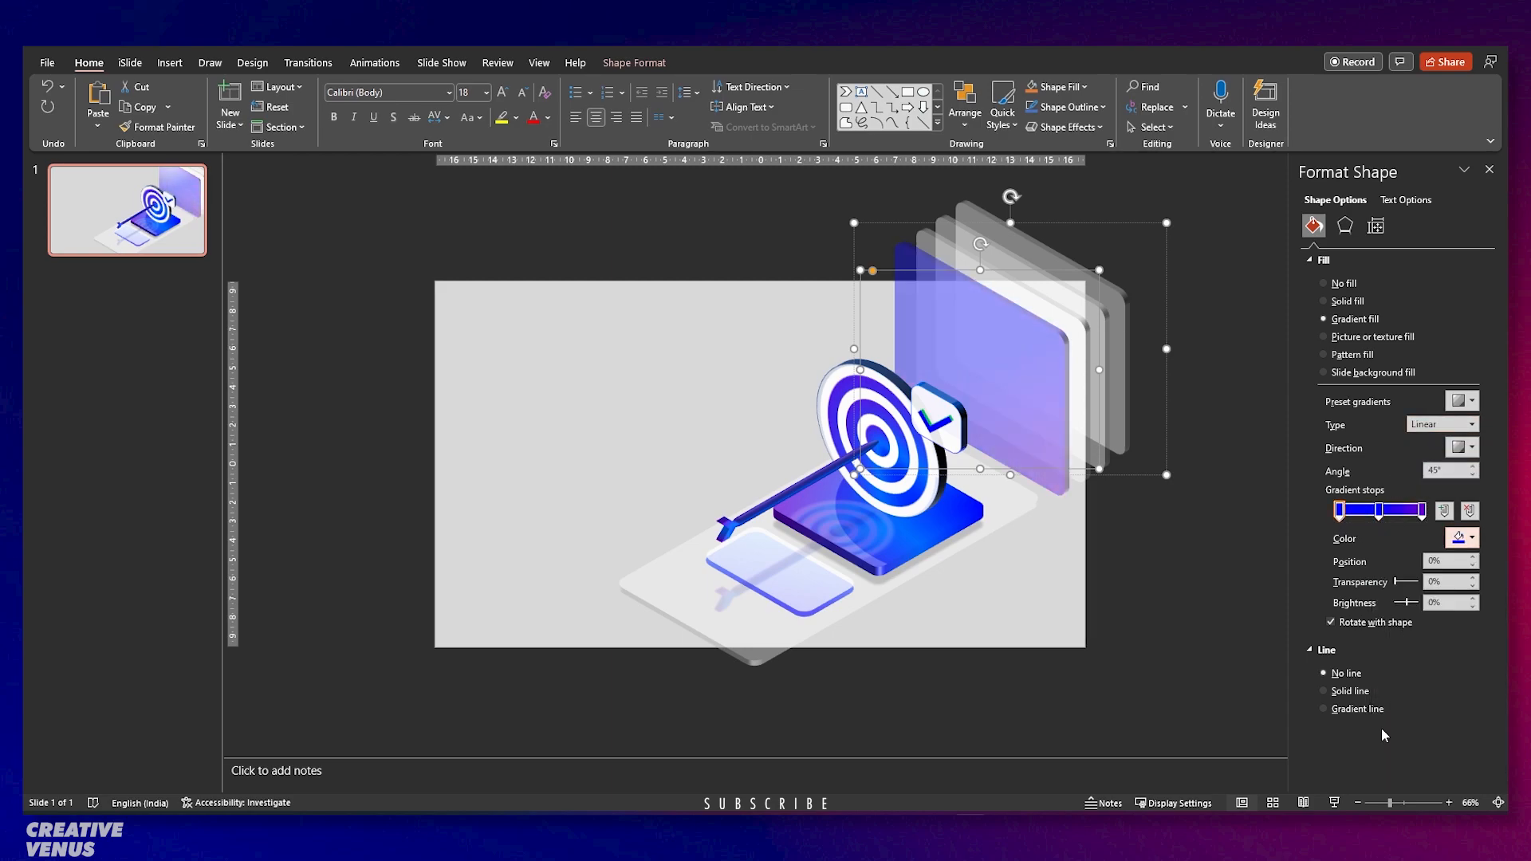
Shift the front panel's middle gradient stop, make it mostly transparent, and set the first stop's transparency to 17%.
drag(1379, 512, 1395, 515)
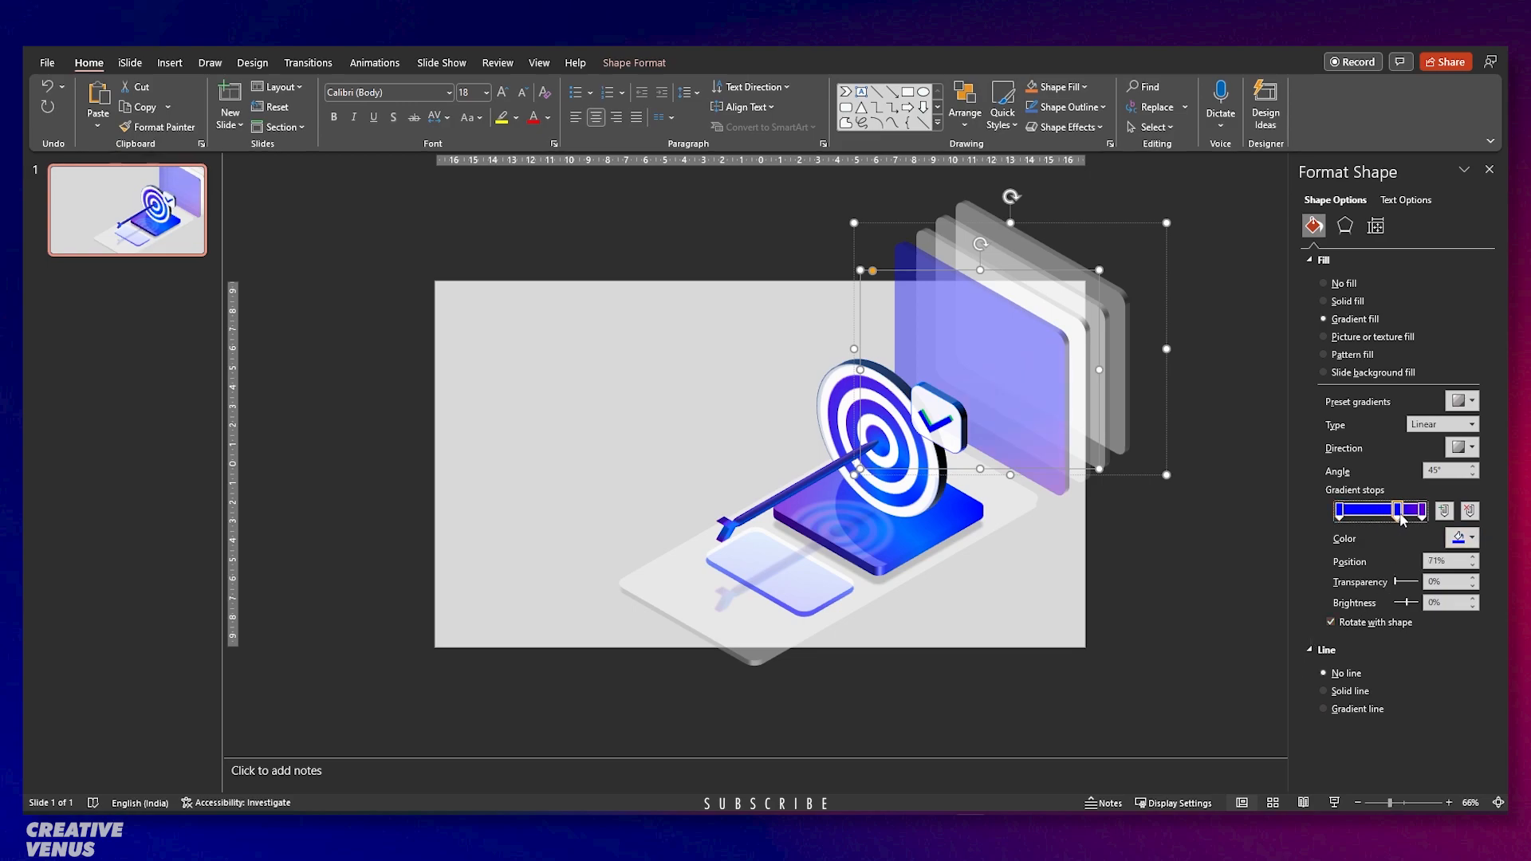
drag(1398, 584, 1415, 585)
click(1340, 512)
drag(1396, 586, 1400, 584)
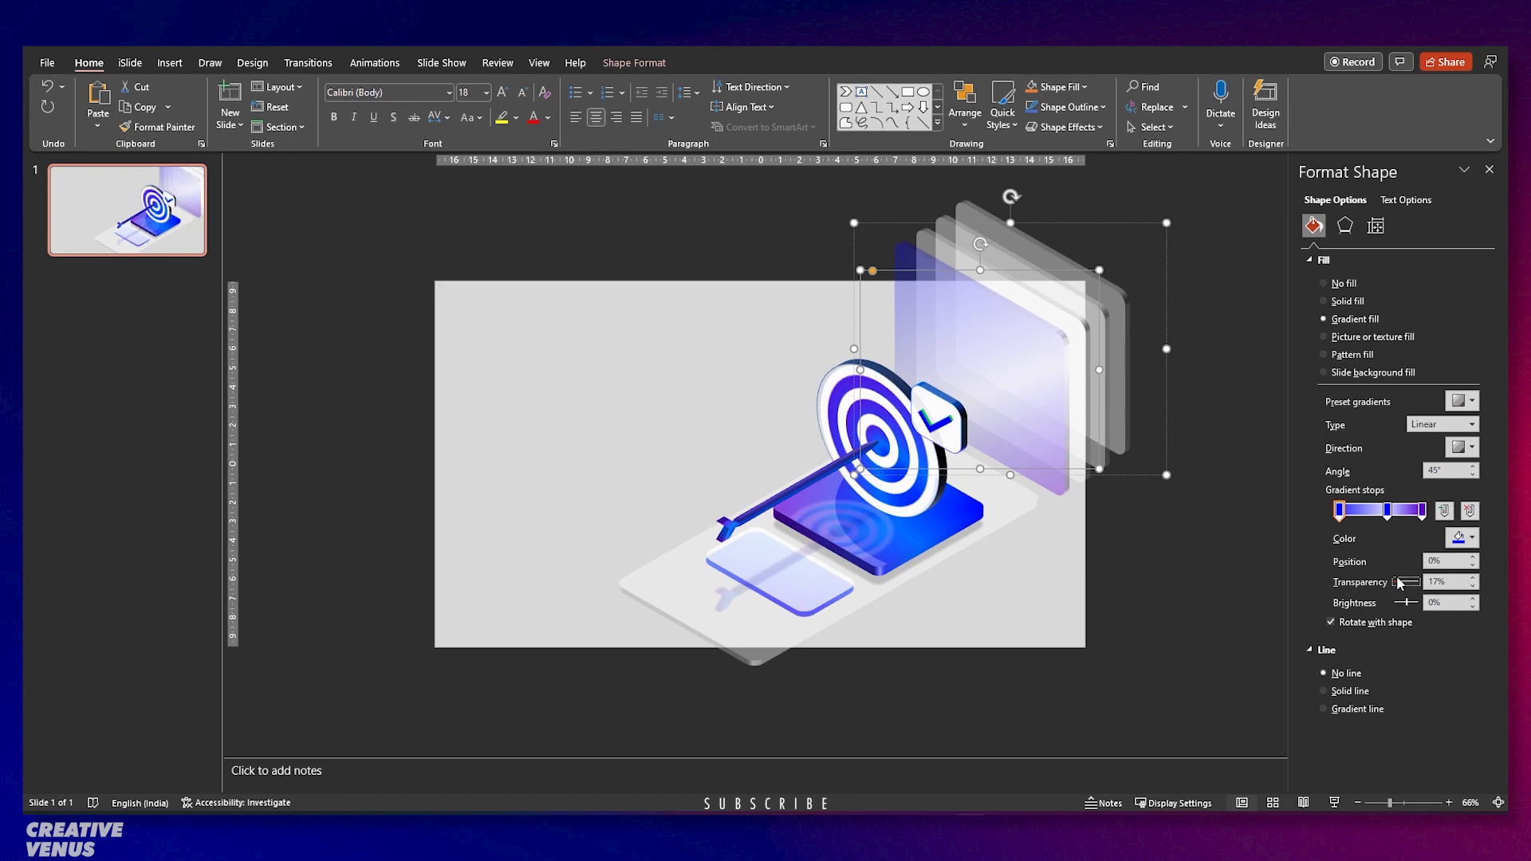
click(1036, 562)
Stretch the translucent floor plate in depth and reposition it so it extends beyond the slide's lower and right edges.
scroll(877, 621, up, 1)
click(726, 681)
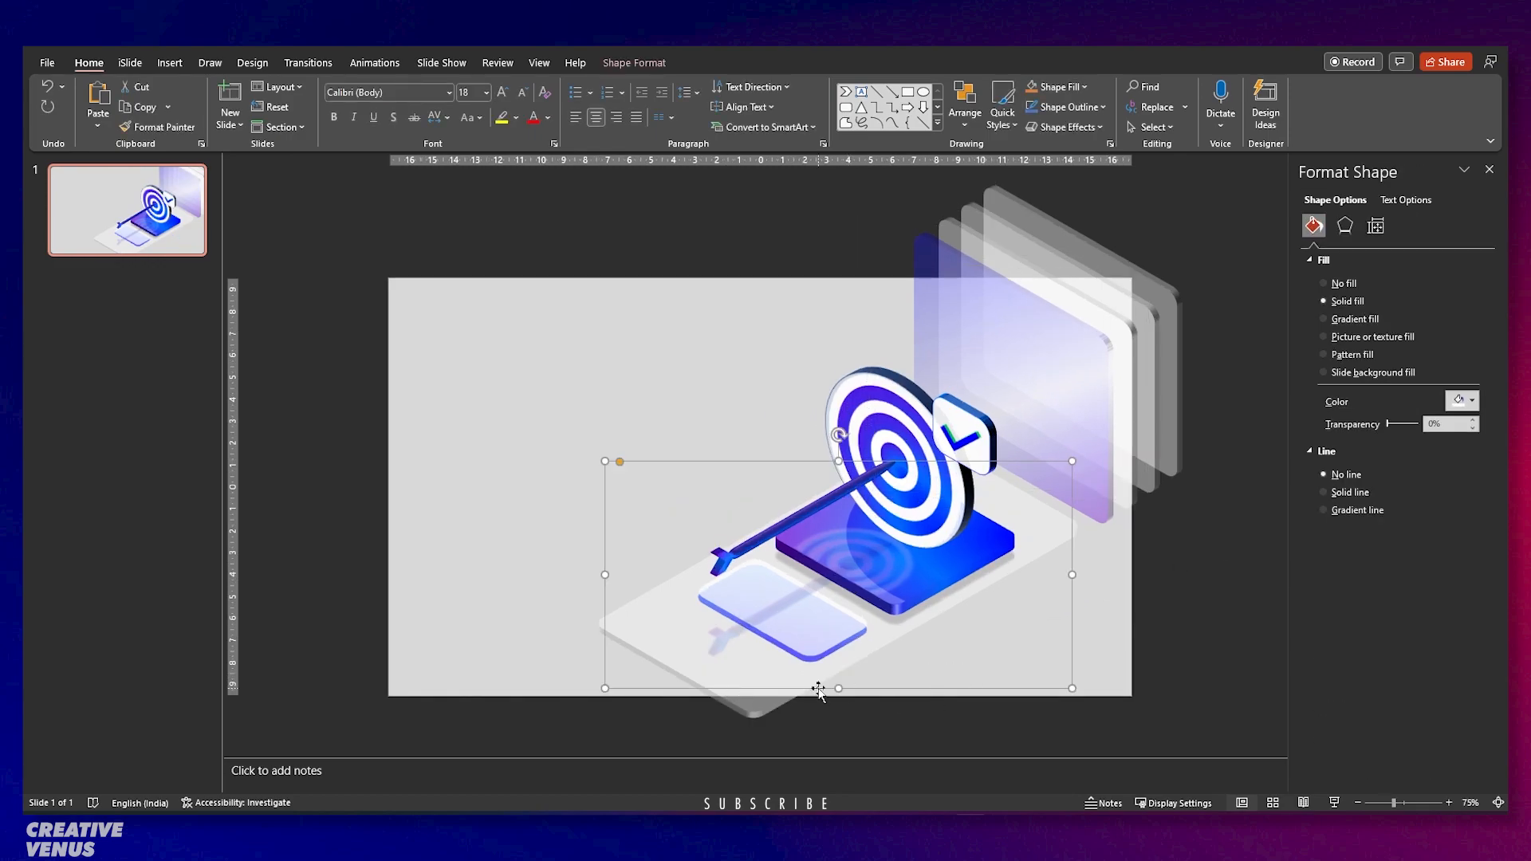
drag(839, 692, 908, 803)
drag(895, 711, 939, 666)
scroll(983, 668, down, 3)
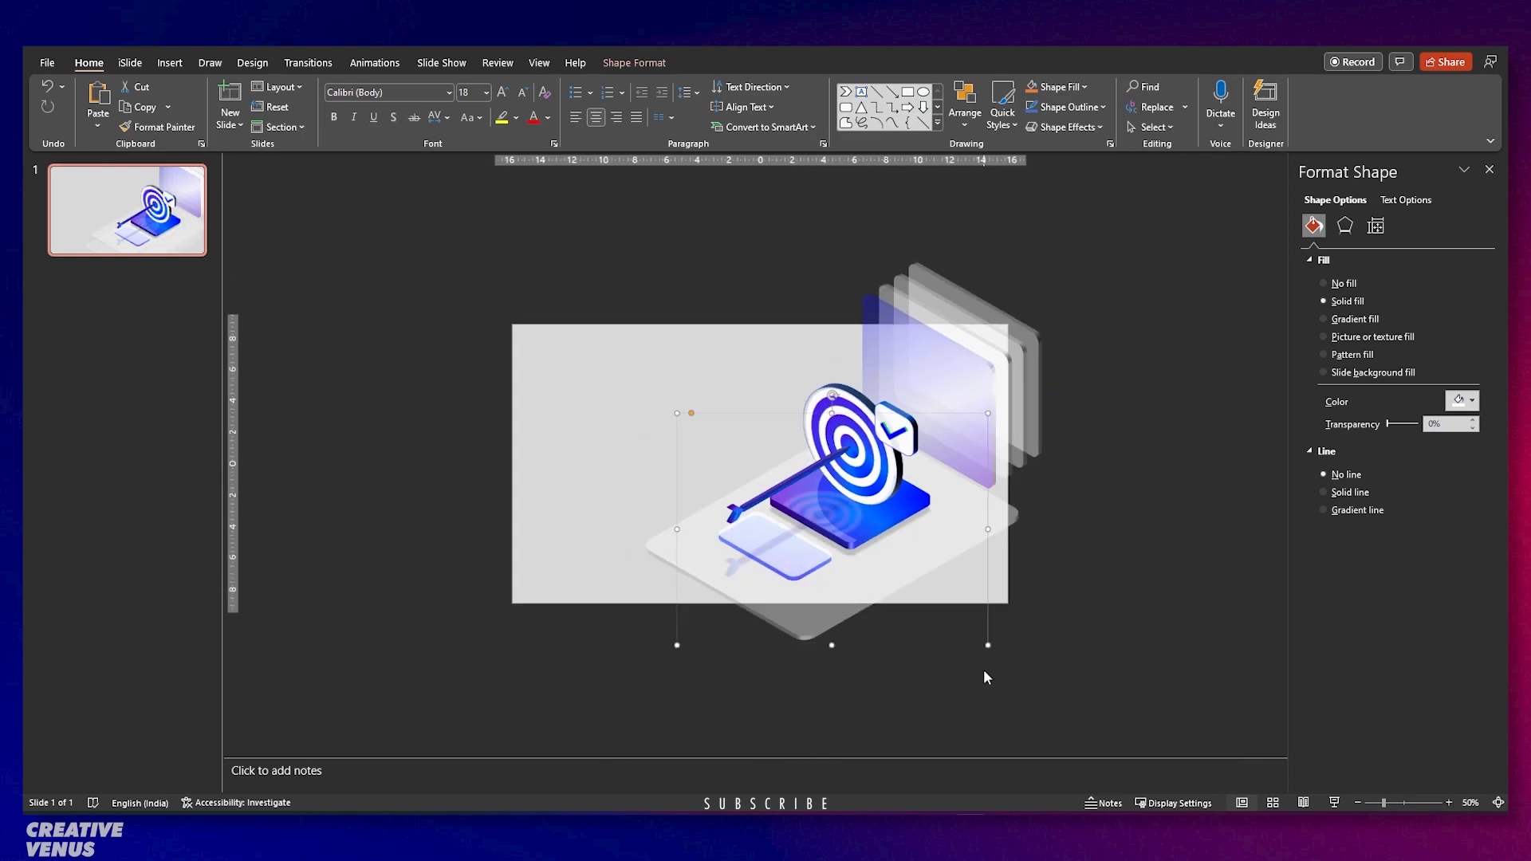
drag(835, 647, 865, 724)
drag(854, 660, 875, 638)
drag(849, 705, 849, 726)
drag(853, 673, 883, 650)
ctrl+scroll(882, 648, up, 5)
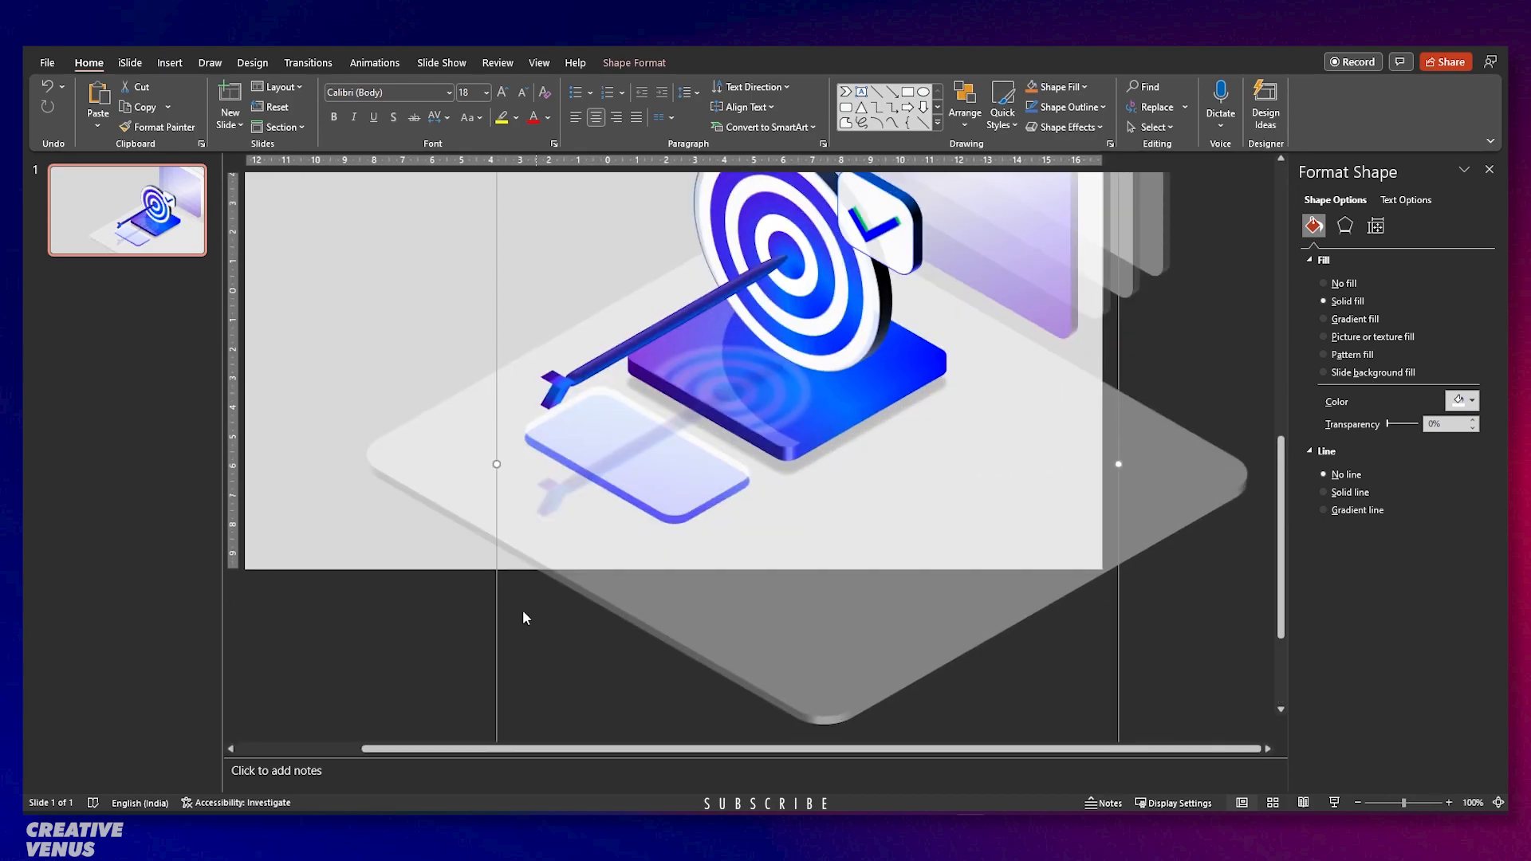
click(446, 621)
Duplicate the upright panel stack and place the copy below and to the right of the original.
ctrl+scroll(476, 600, down, 1)
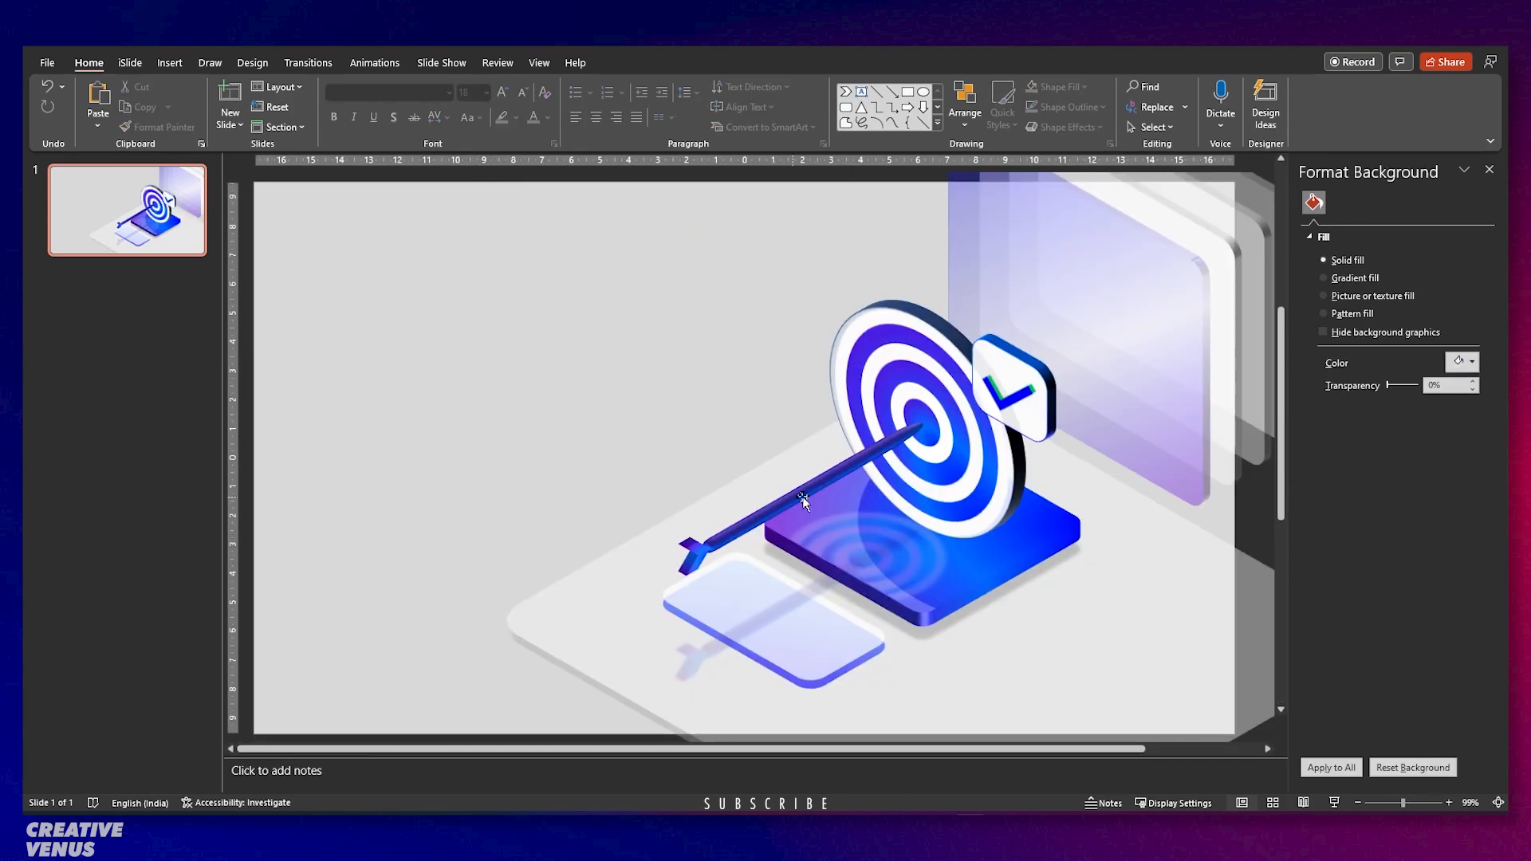
ctrl+scroll(704, 533, down, 1)
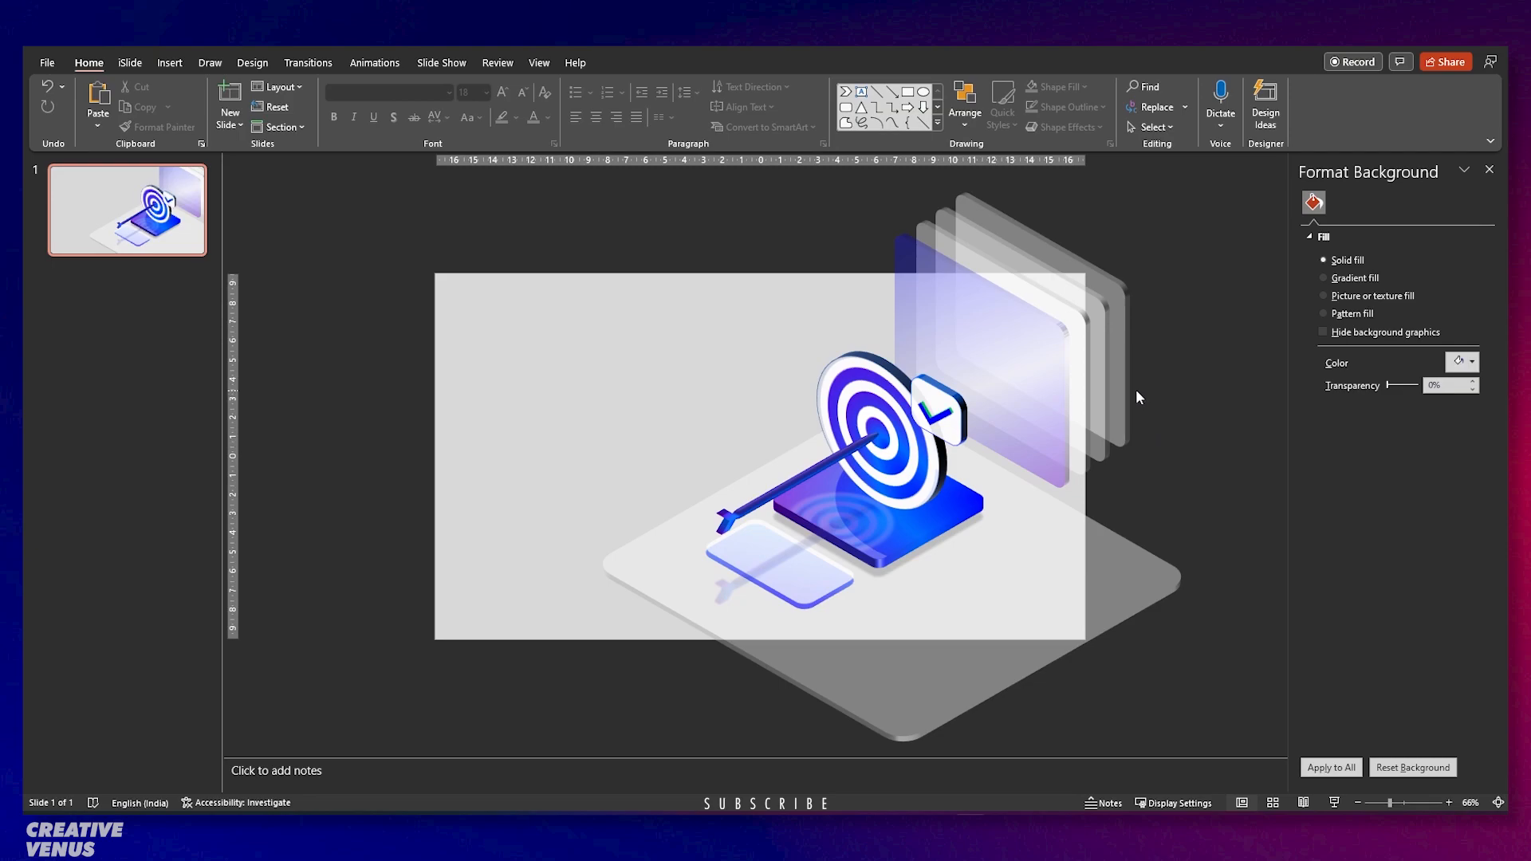
click(1100, 353)
ctrl+drag(1100, 354, 1145, 465)
Try parallel 3-D rotation presets on the duplicated panel stack and undo the changes.
click(1345, 225)
scroll(1404, 478, down, 3)
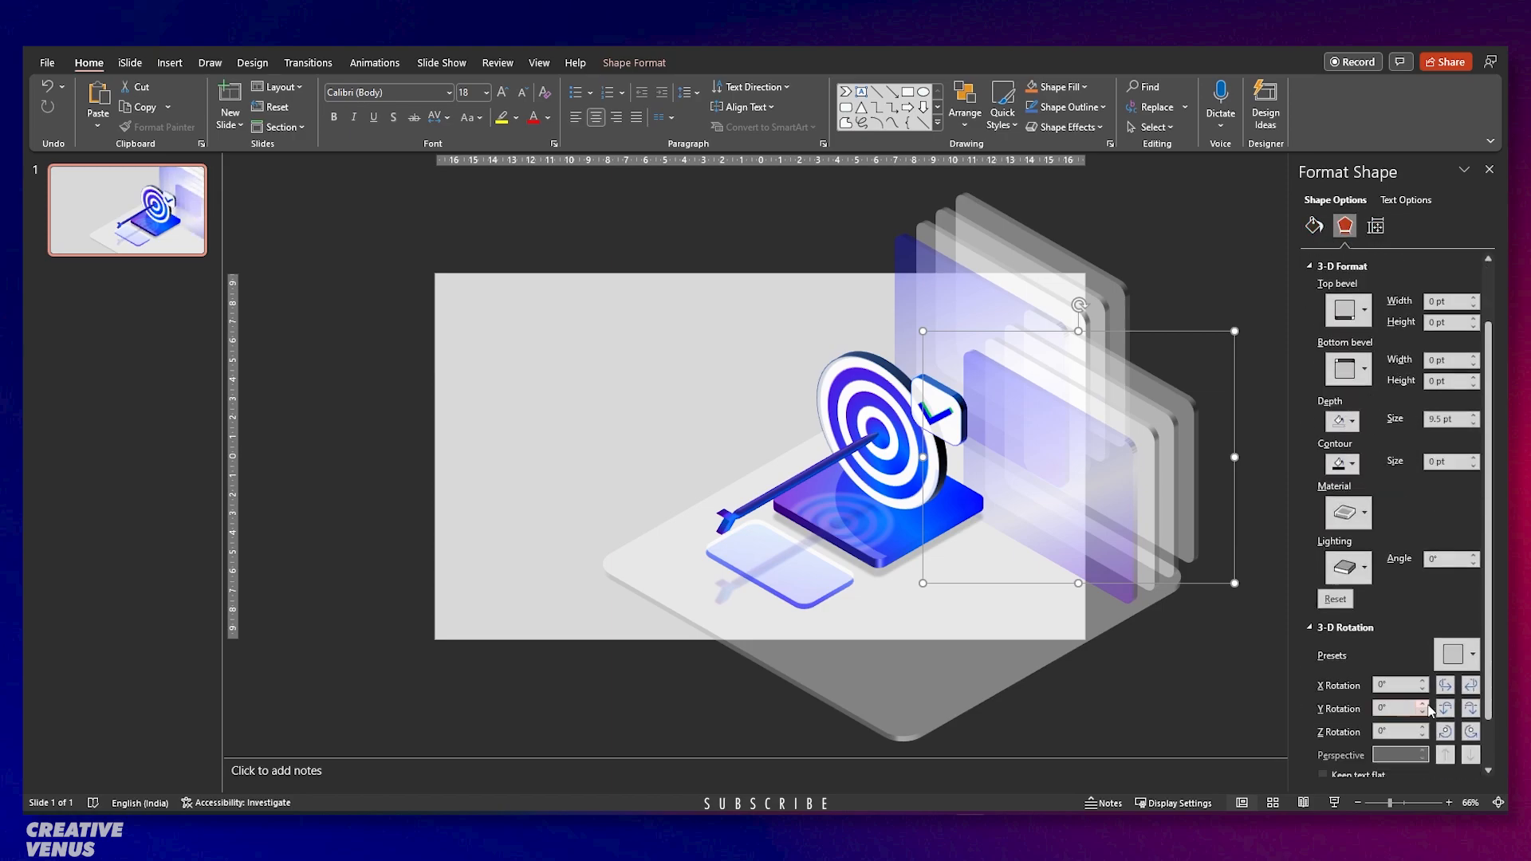
click(1460, 599)
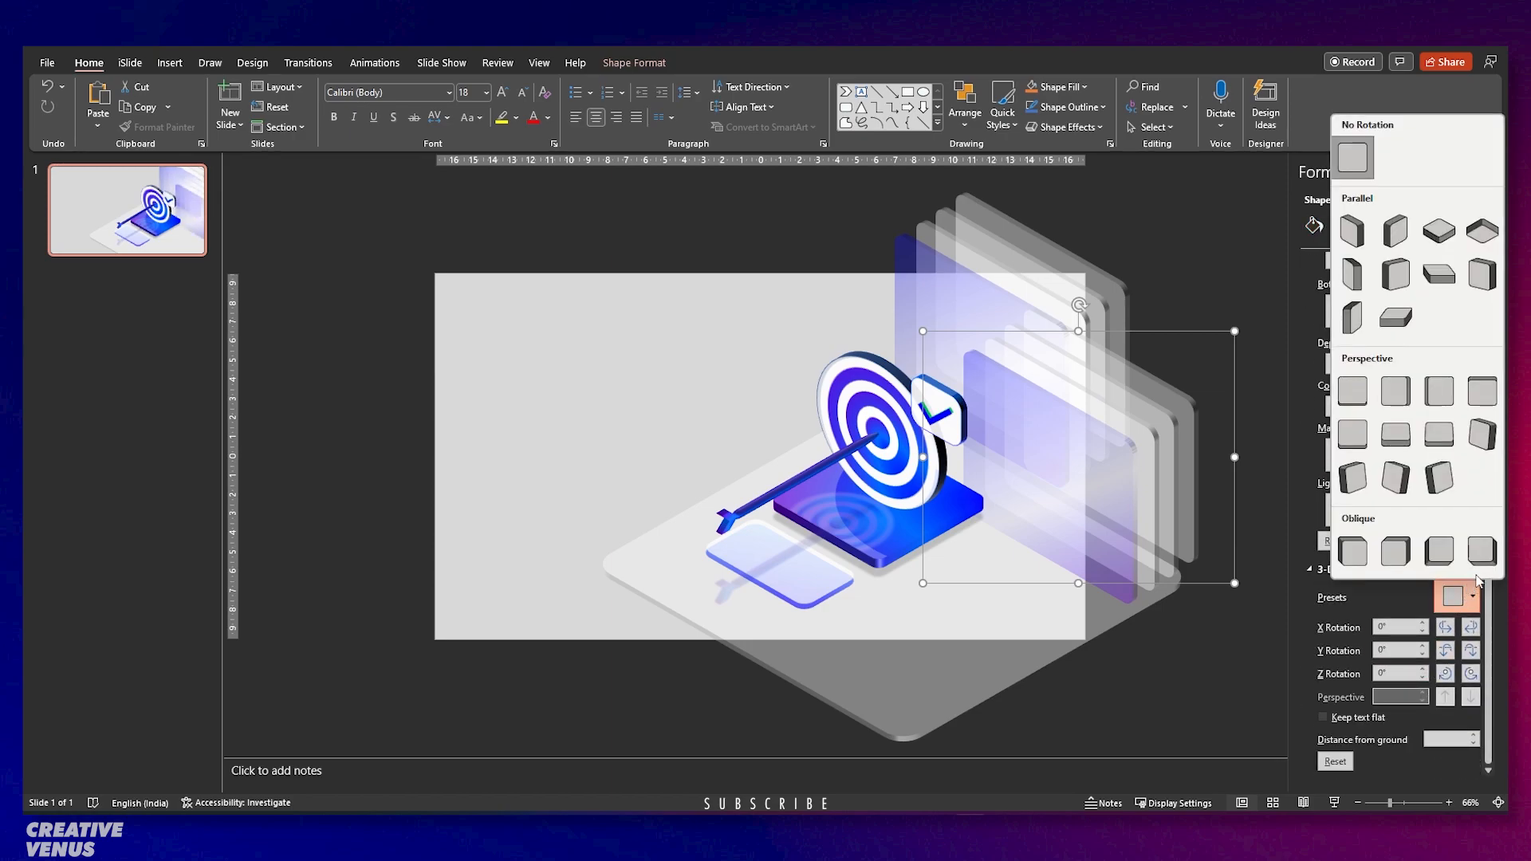
click(1400, 253)
key(ctrl+z)
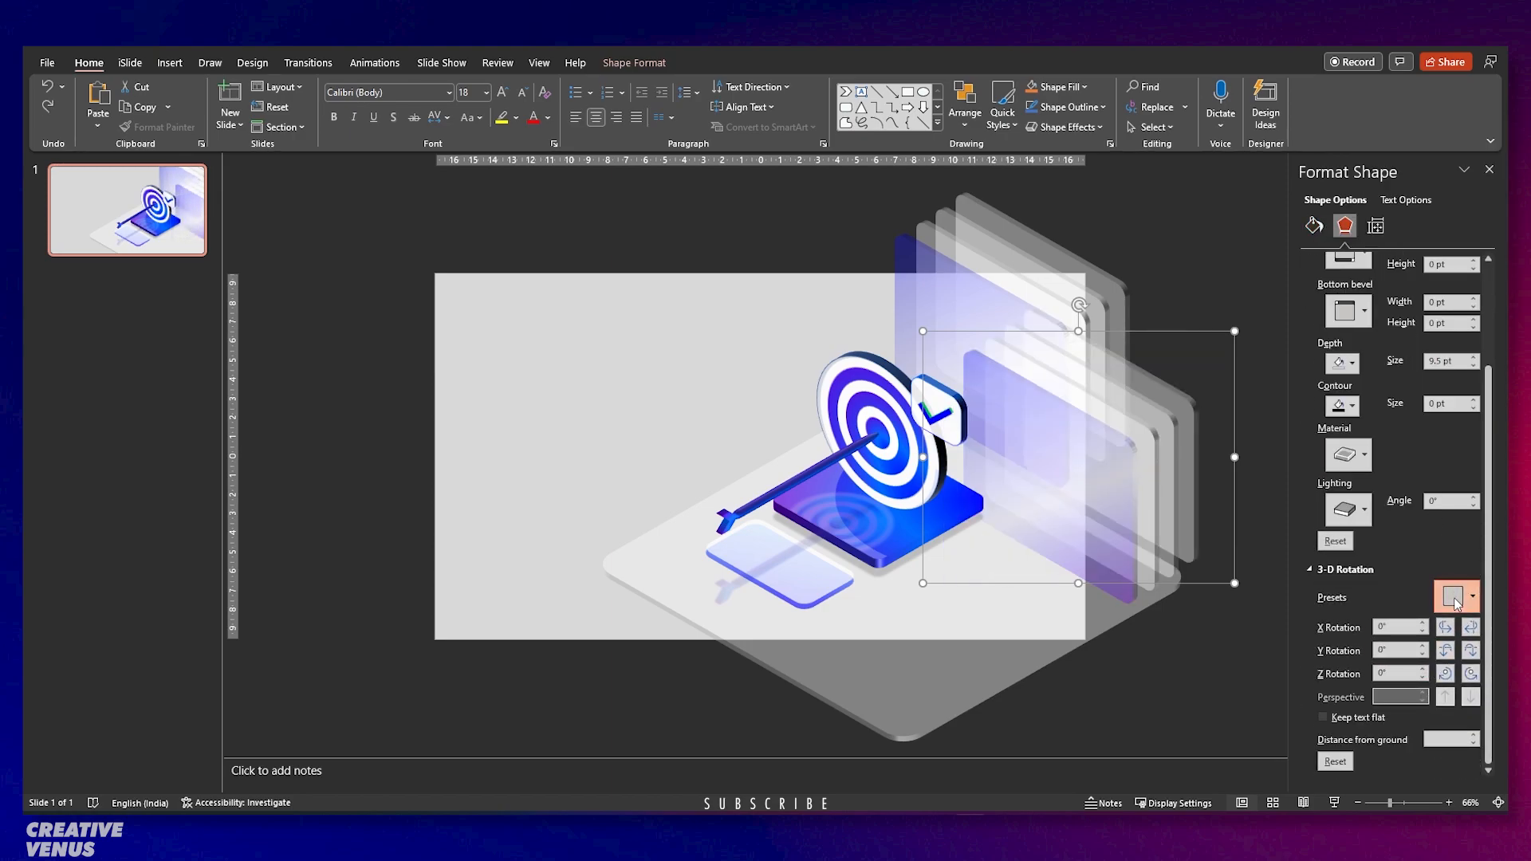
click(1455, 596)
click(1440, 231)
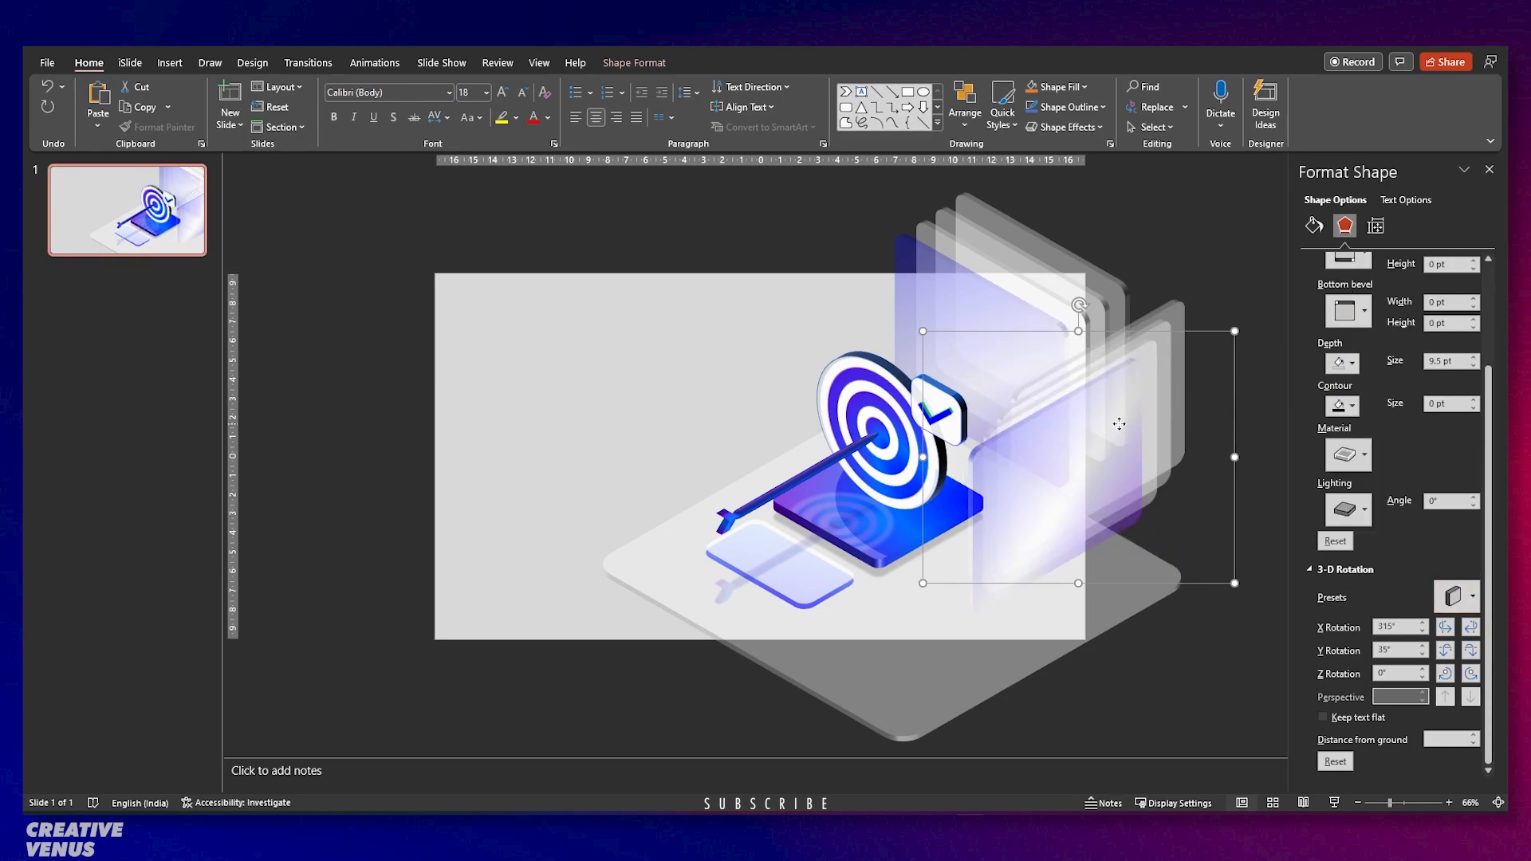
drag(1036, 303, 766, 340)
key(ctrl+z)
Copy the duplicated stack's front purple panel to the left side of the slide, then delete the duplicated stack.
shift+click(1087, 483)
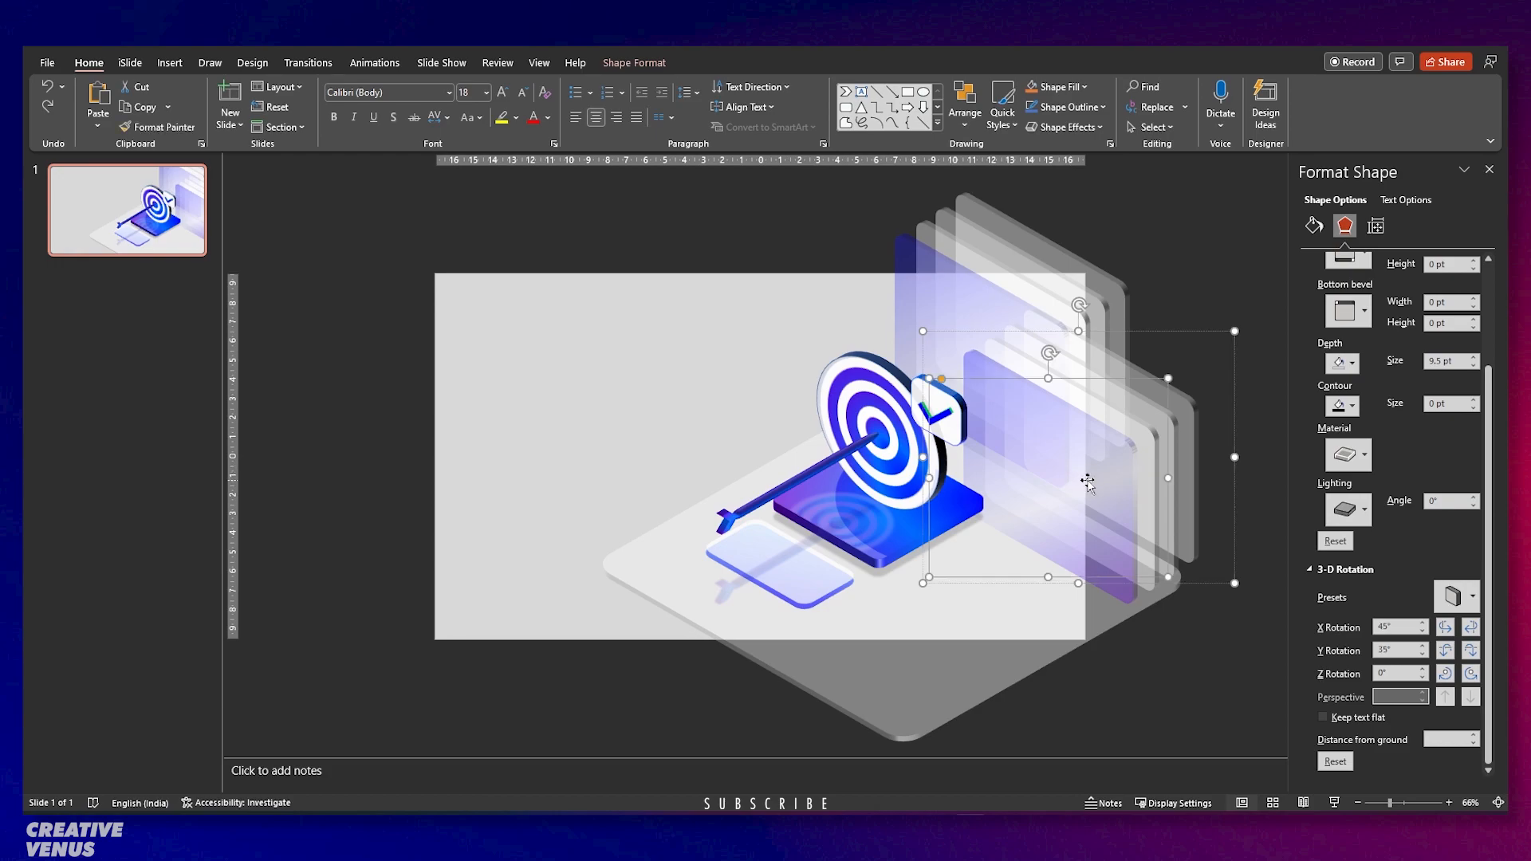
key(ctrl+c)
key(ctrl+v)
drag(1097, 481, 567, 449)
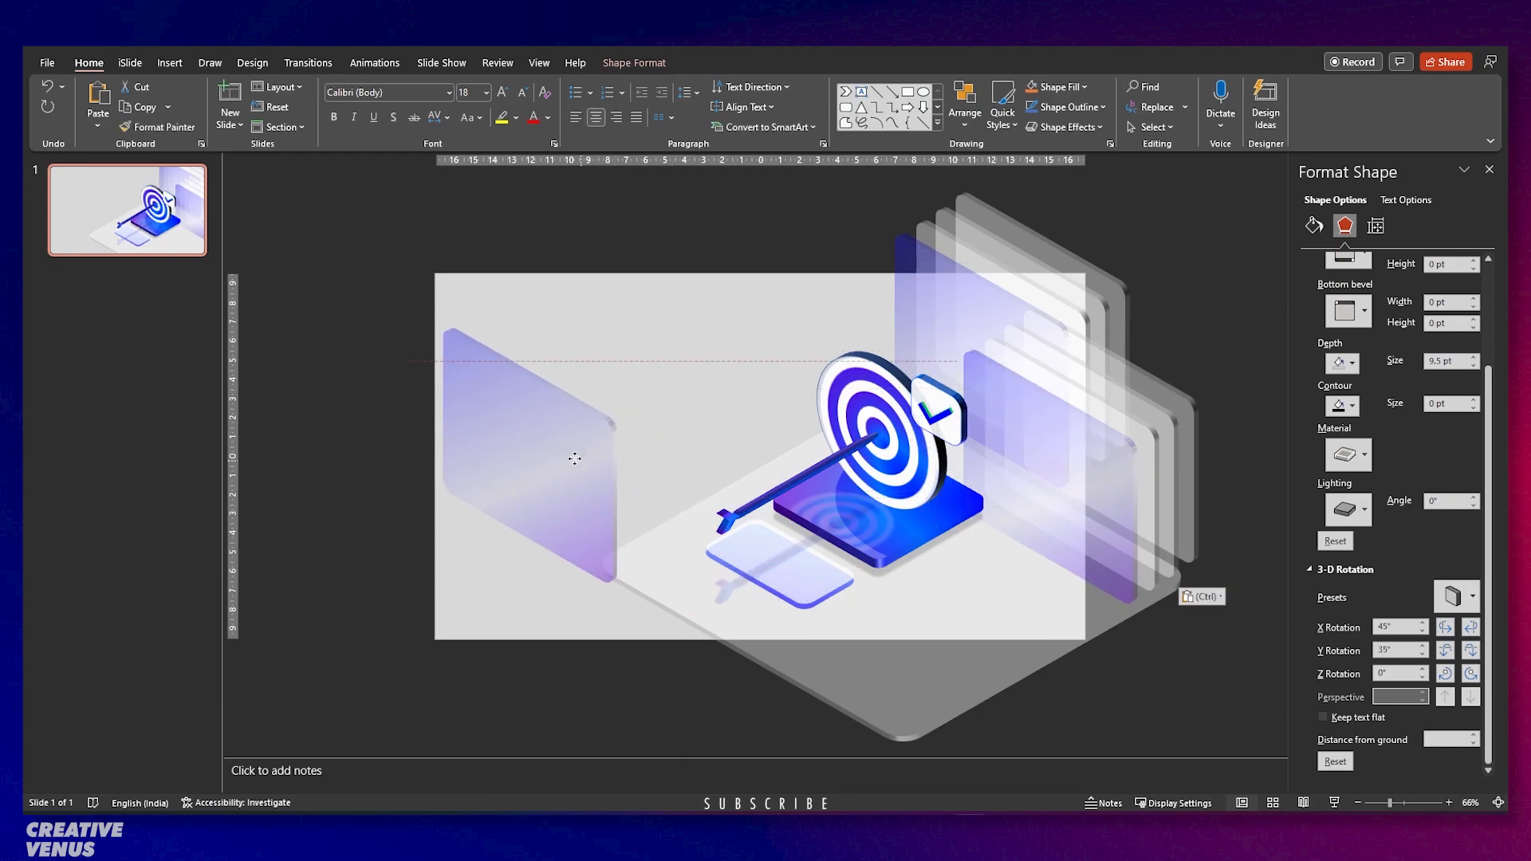
click(1137, 498)
key(Delete)
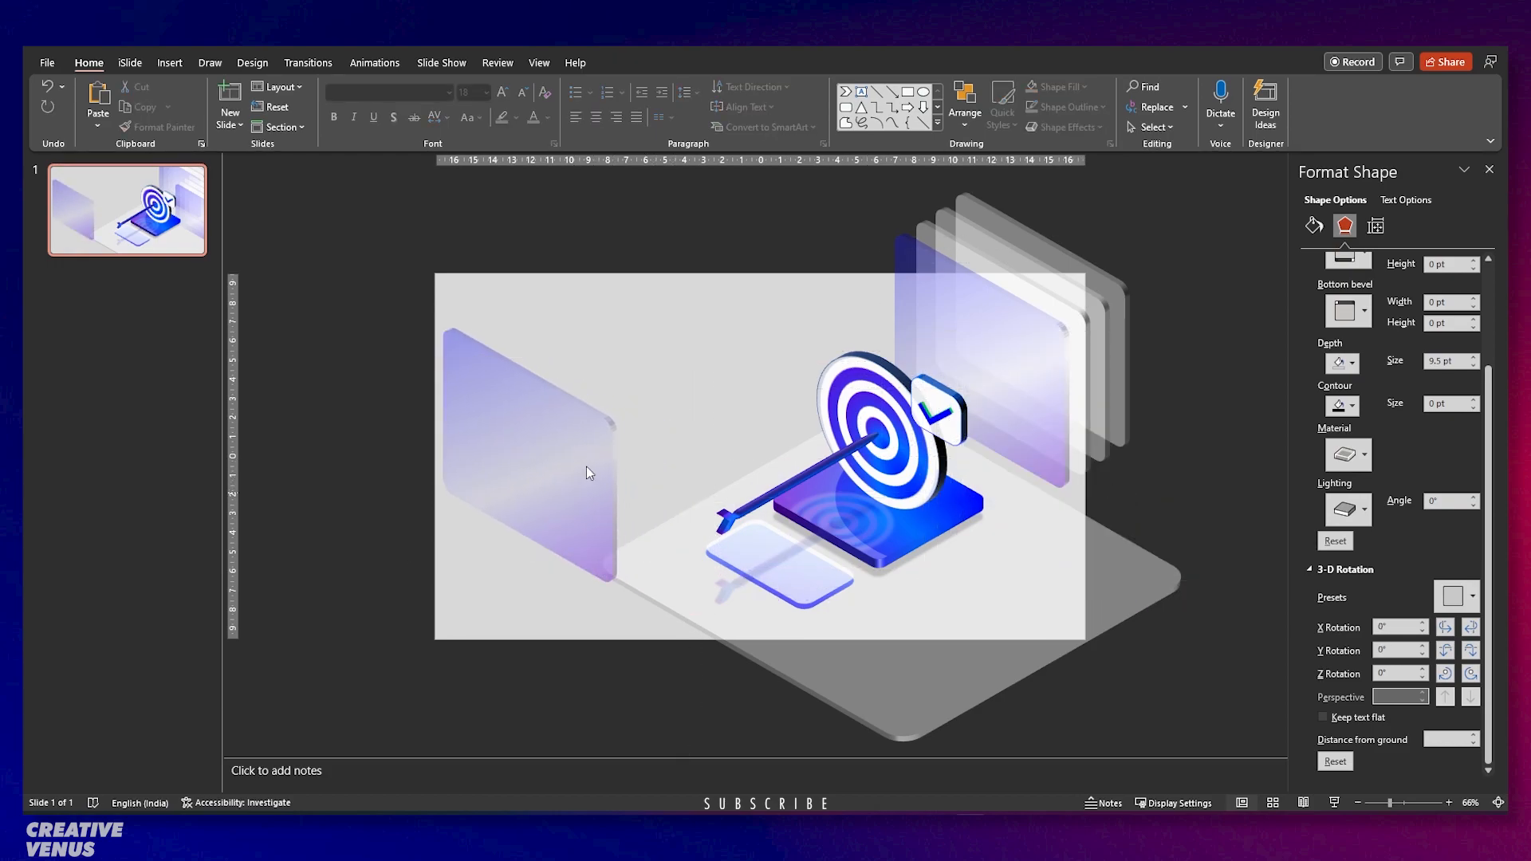
Apply the parallel 3-D rotation preset with 315° X rotation to the copied purple panel, then shrink and place it beside the target.
click(578, 467)
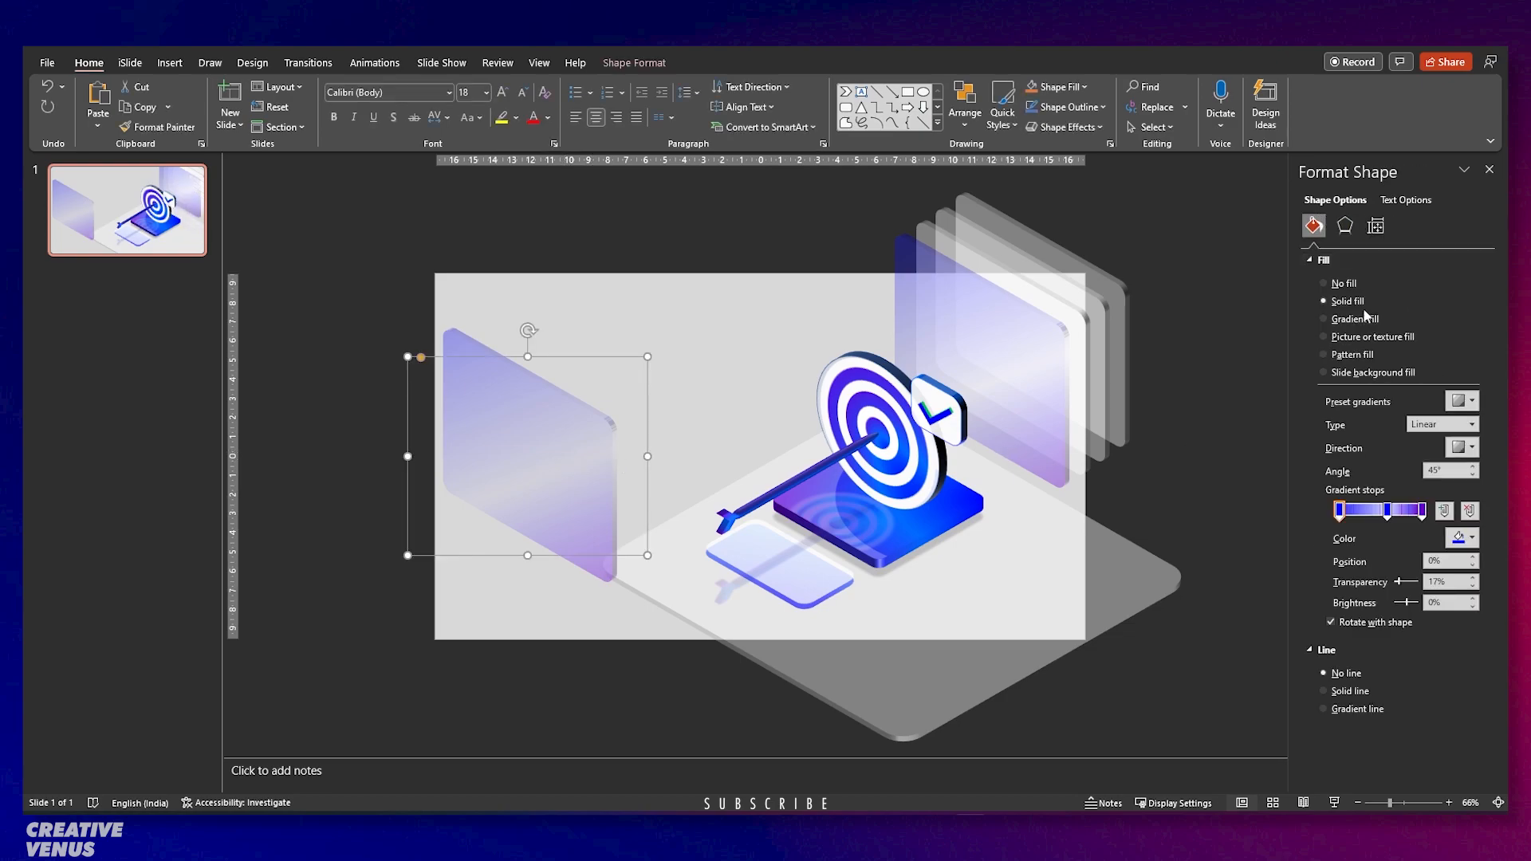
click(1344, 226)
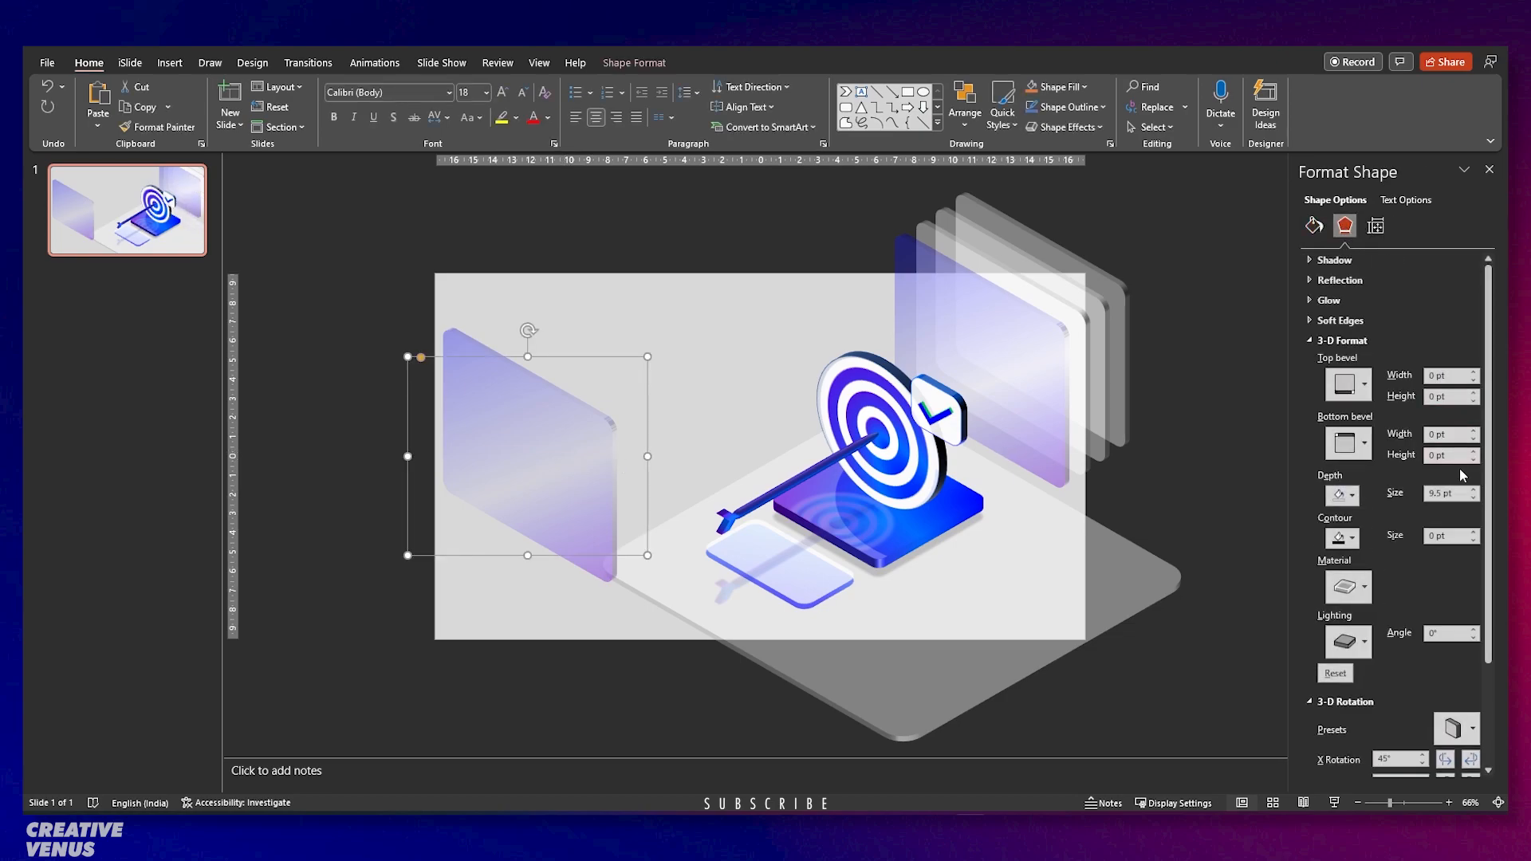
click(1454, 728)
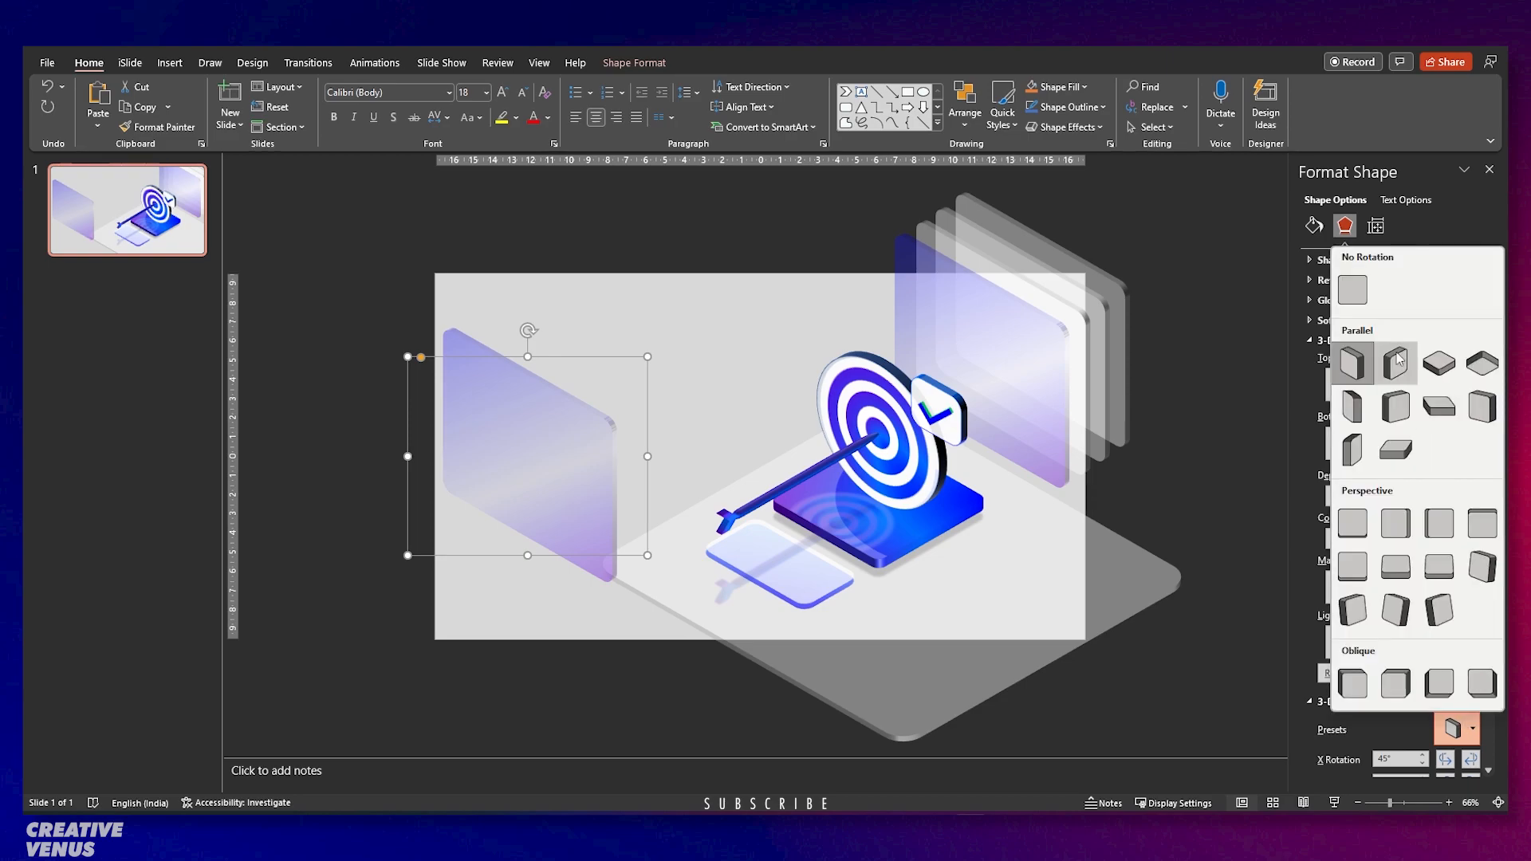
click(1352, 369)
drag(610, 440, 756, 379)
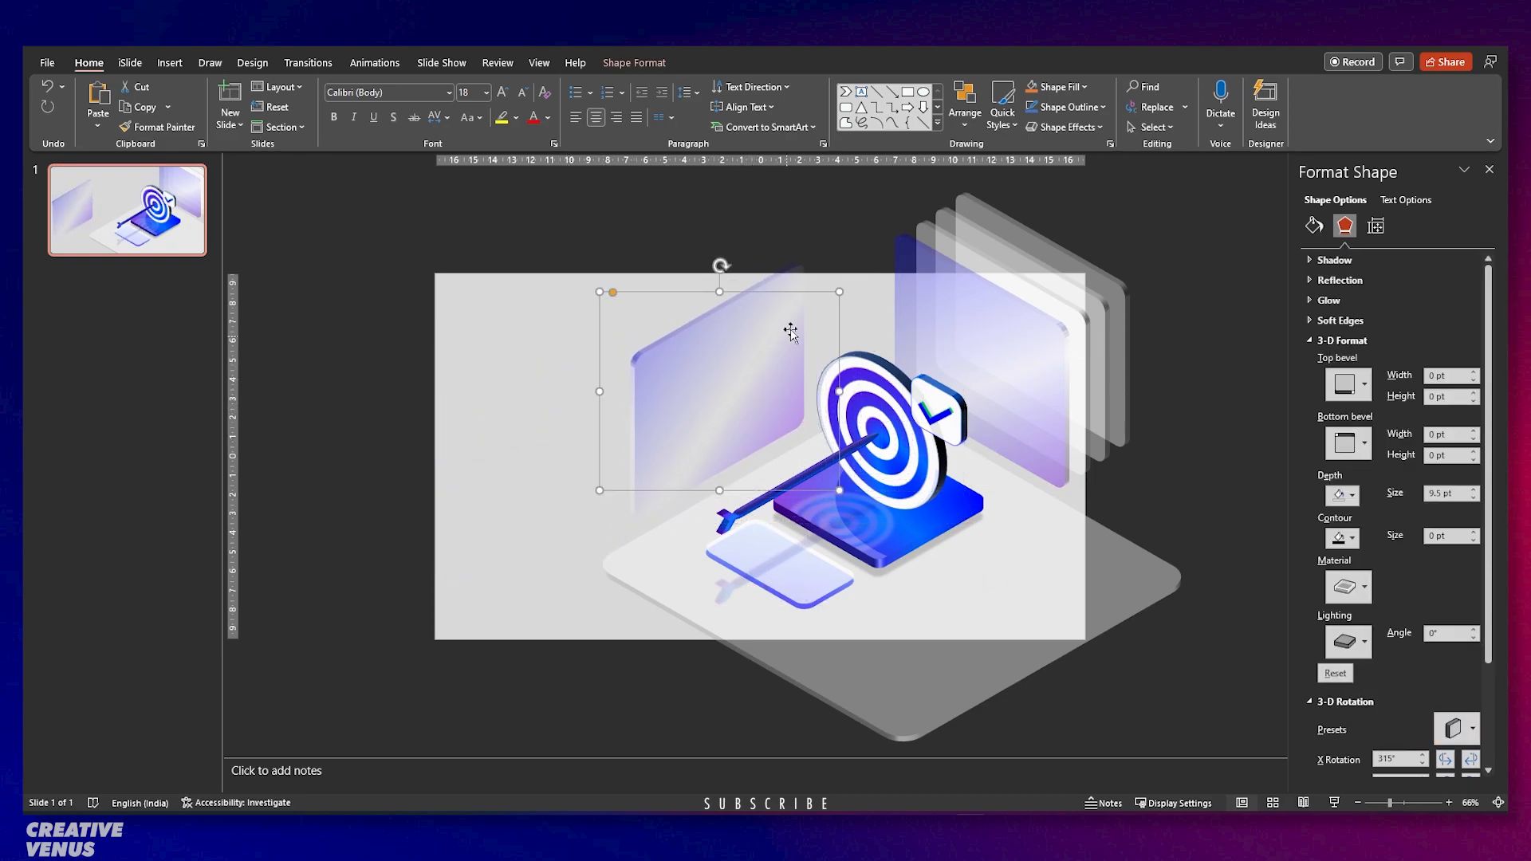
drag(839, 289, 744, 432)
click(386, 210)
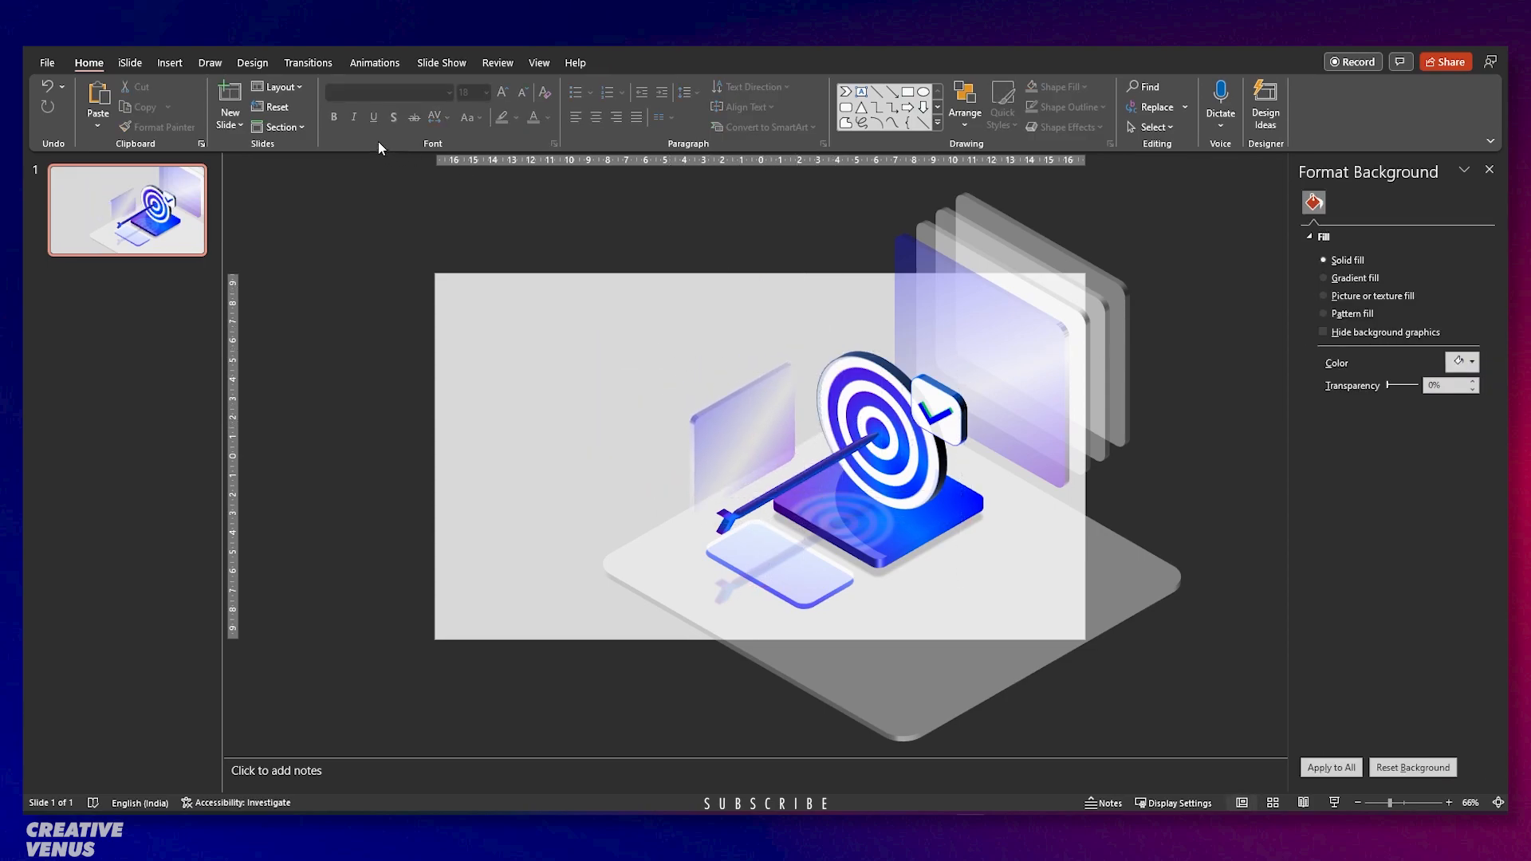
Insert a half frame shape about 7.96 cm square in the slide's empty left area and thin both its arms to narrow strips.
click(169, 64)
click(289, 131)
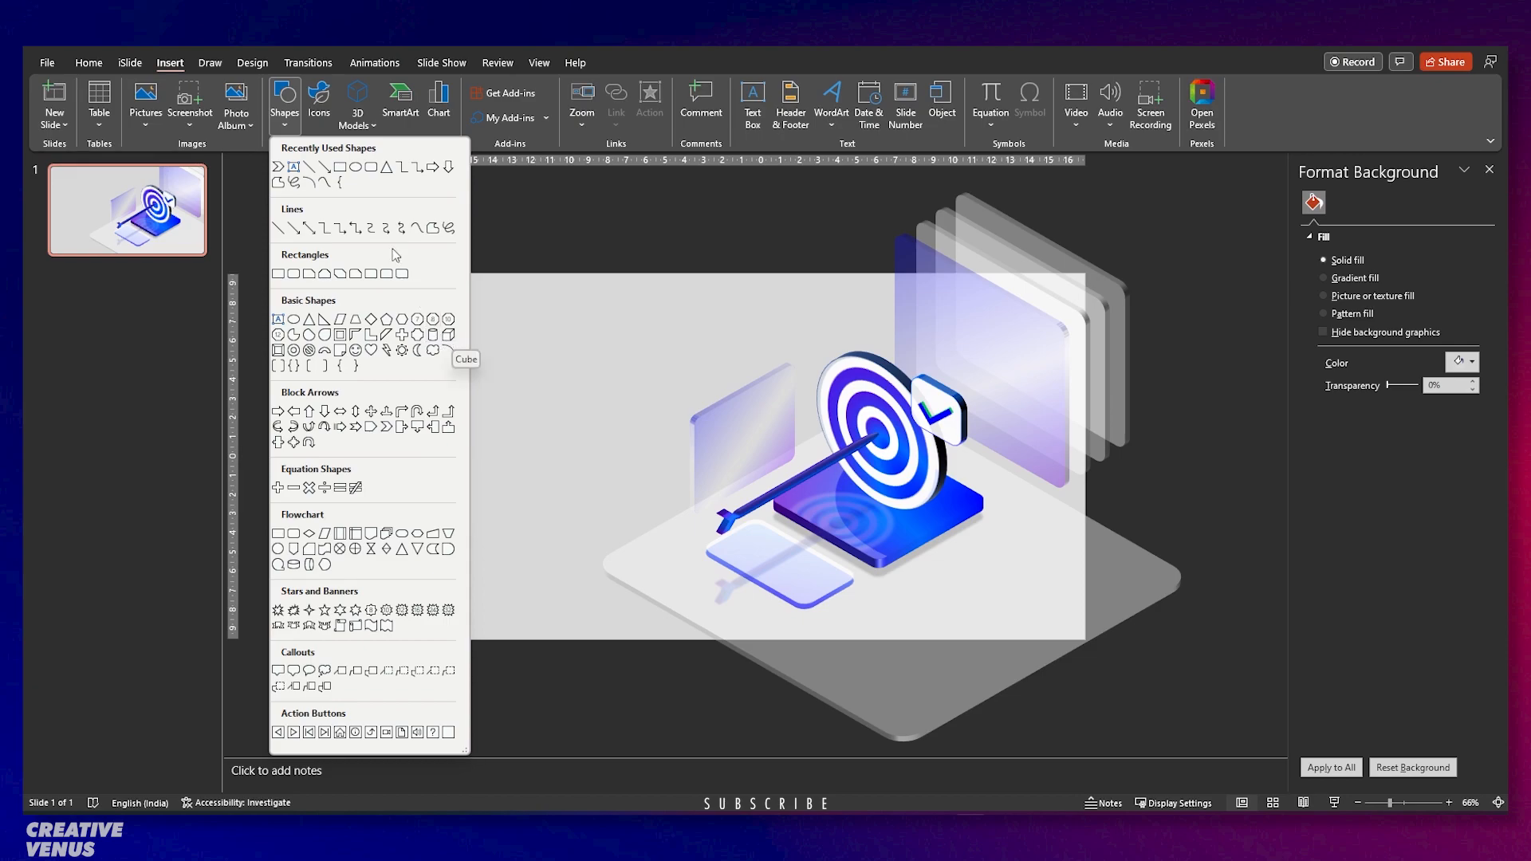
click(356, 334)
drag(511, 411, 663, 565)
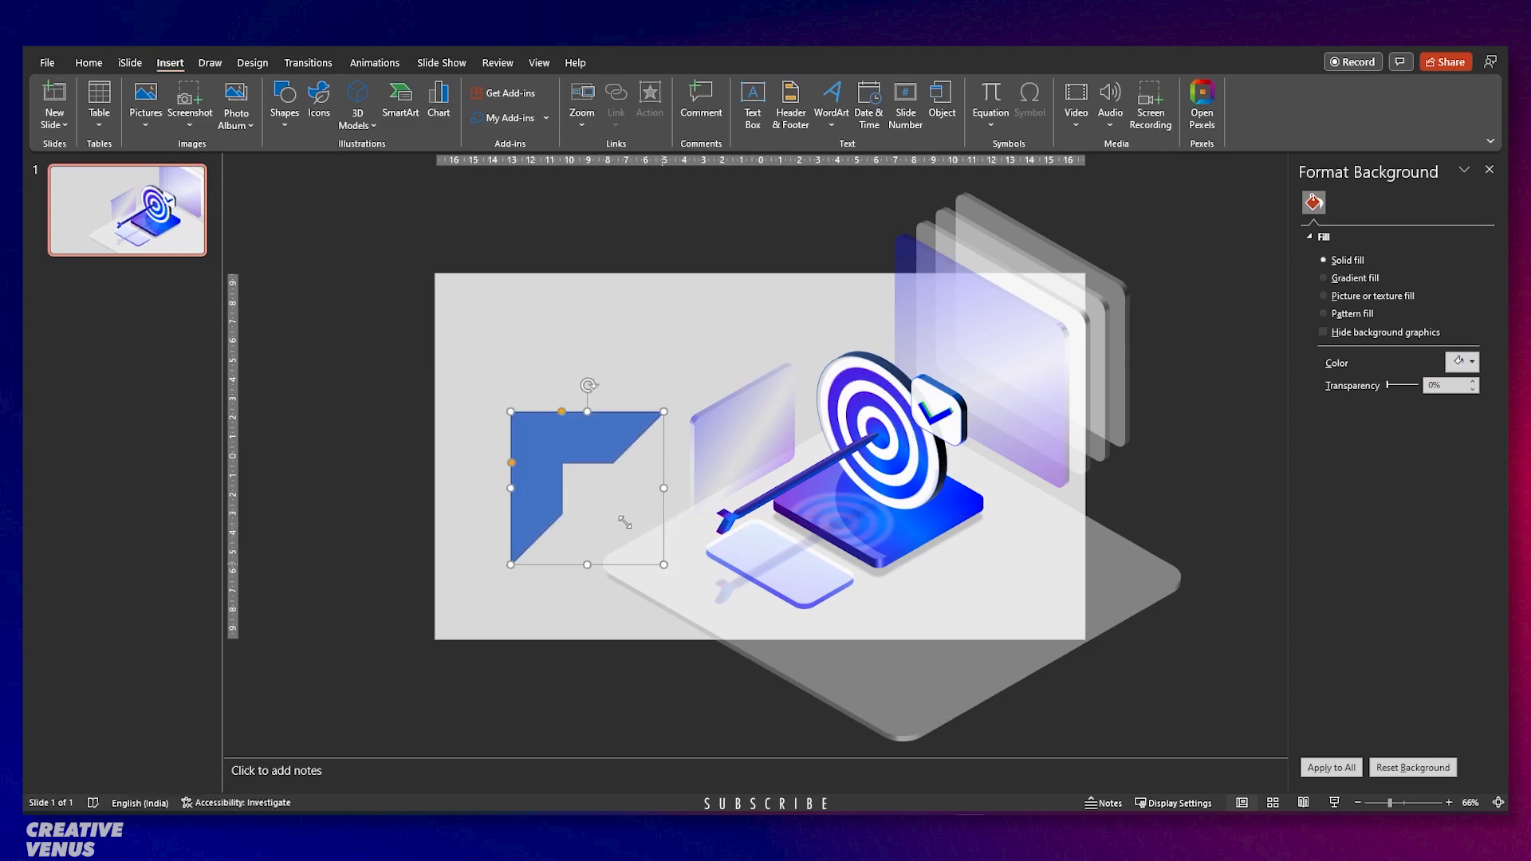
drag(561, 413, 513, 405)
drag(512, 462, 512, 415)
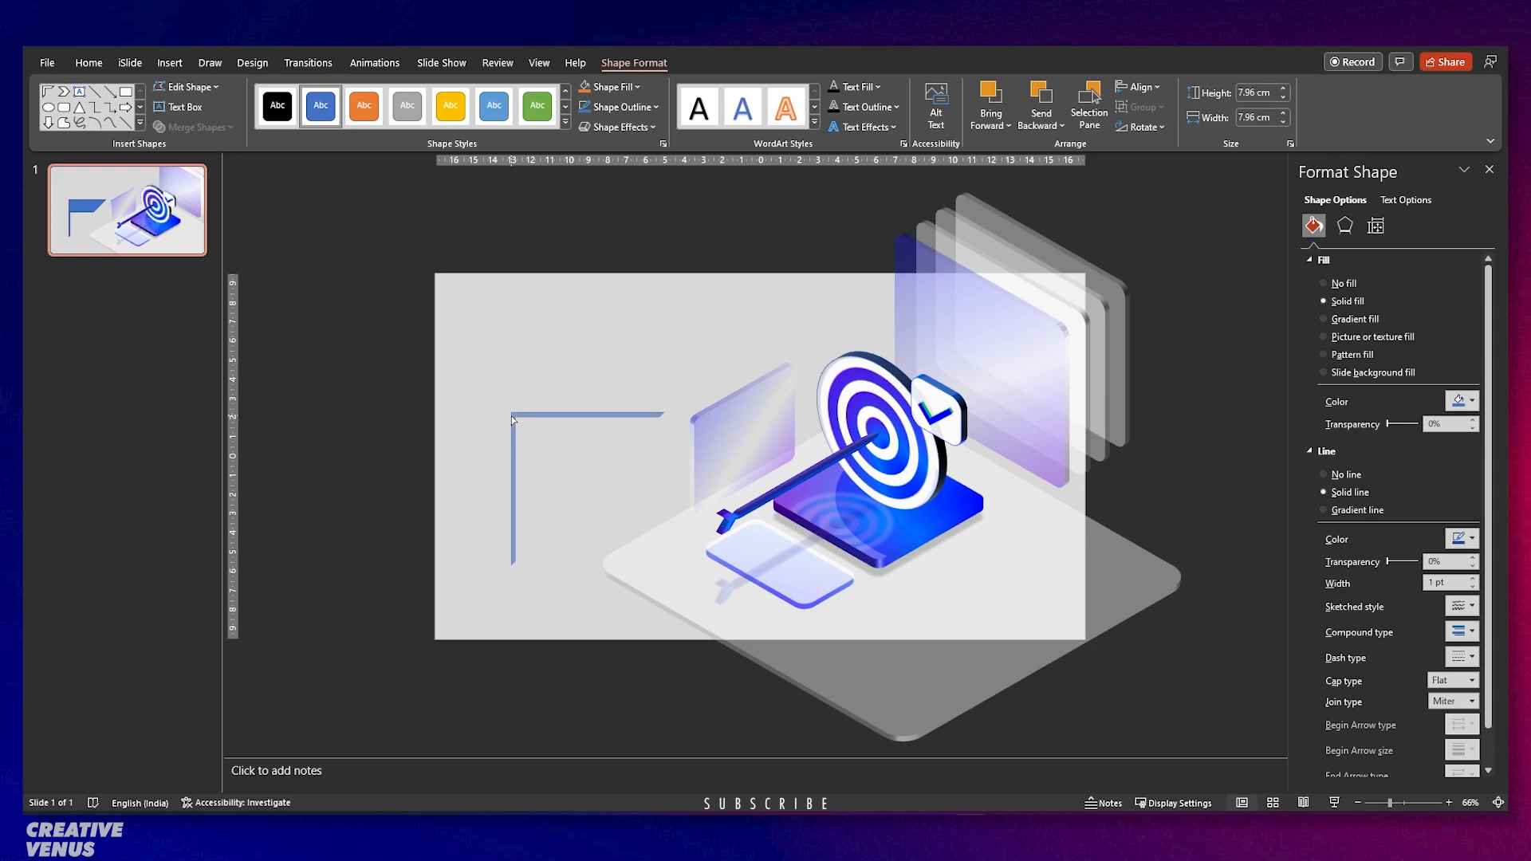
Remove the half frame's outline and give it the blue-purple gradient fill with its gradient stops at 0% transparency.
click(1346, 475)
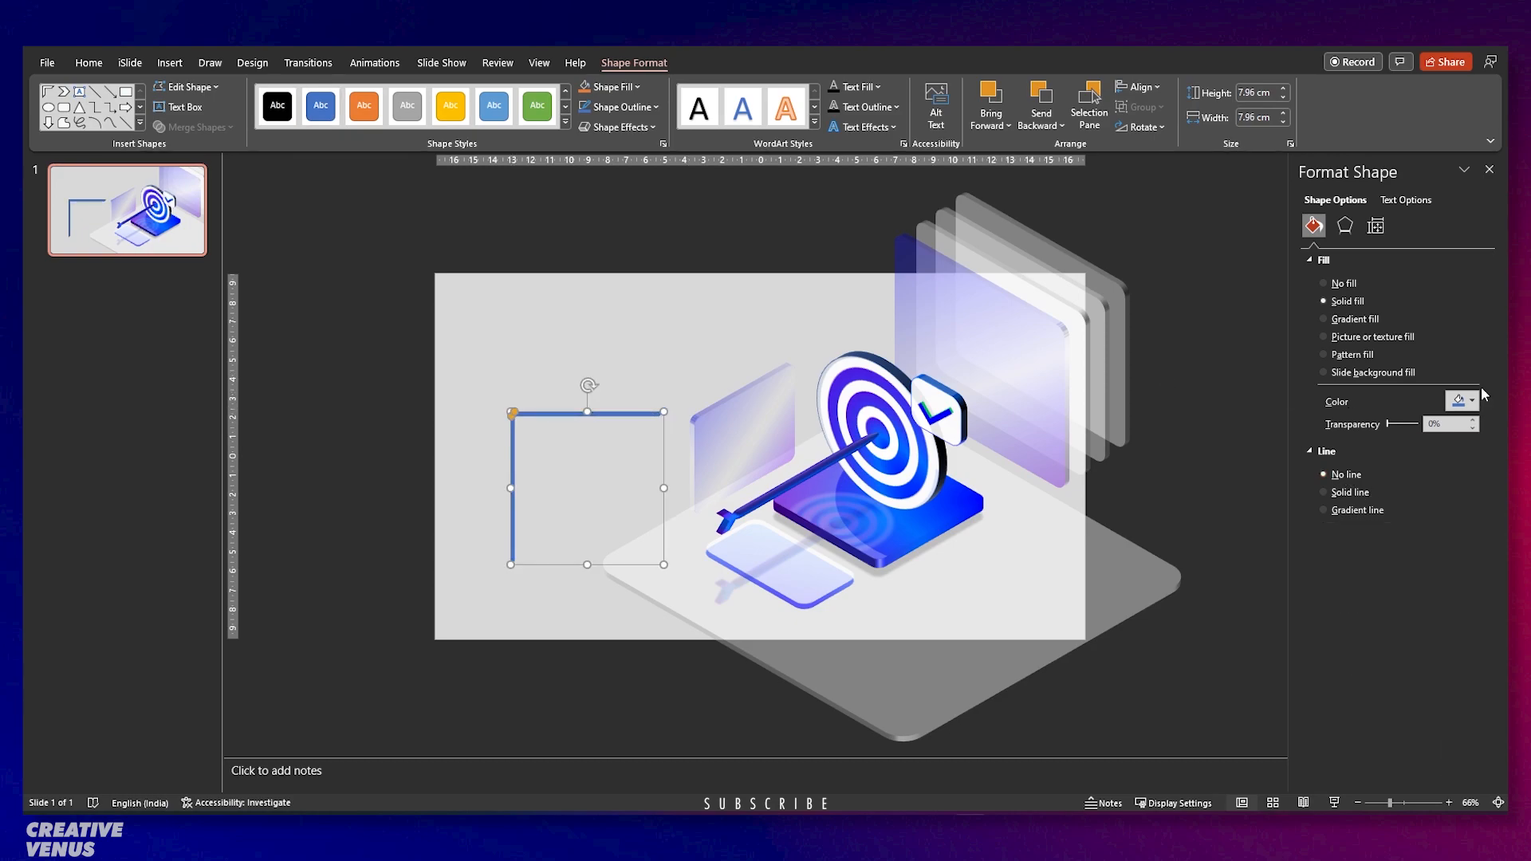
click(1351, 322)
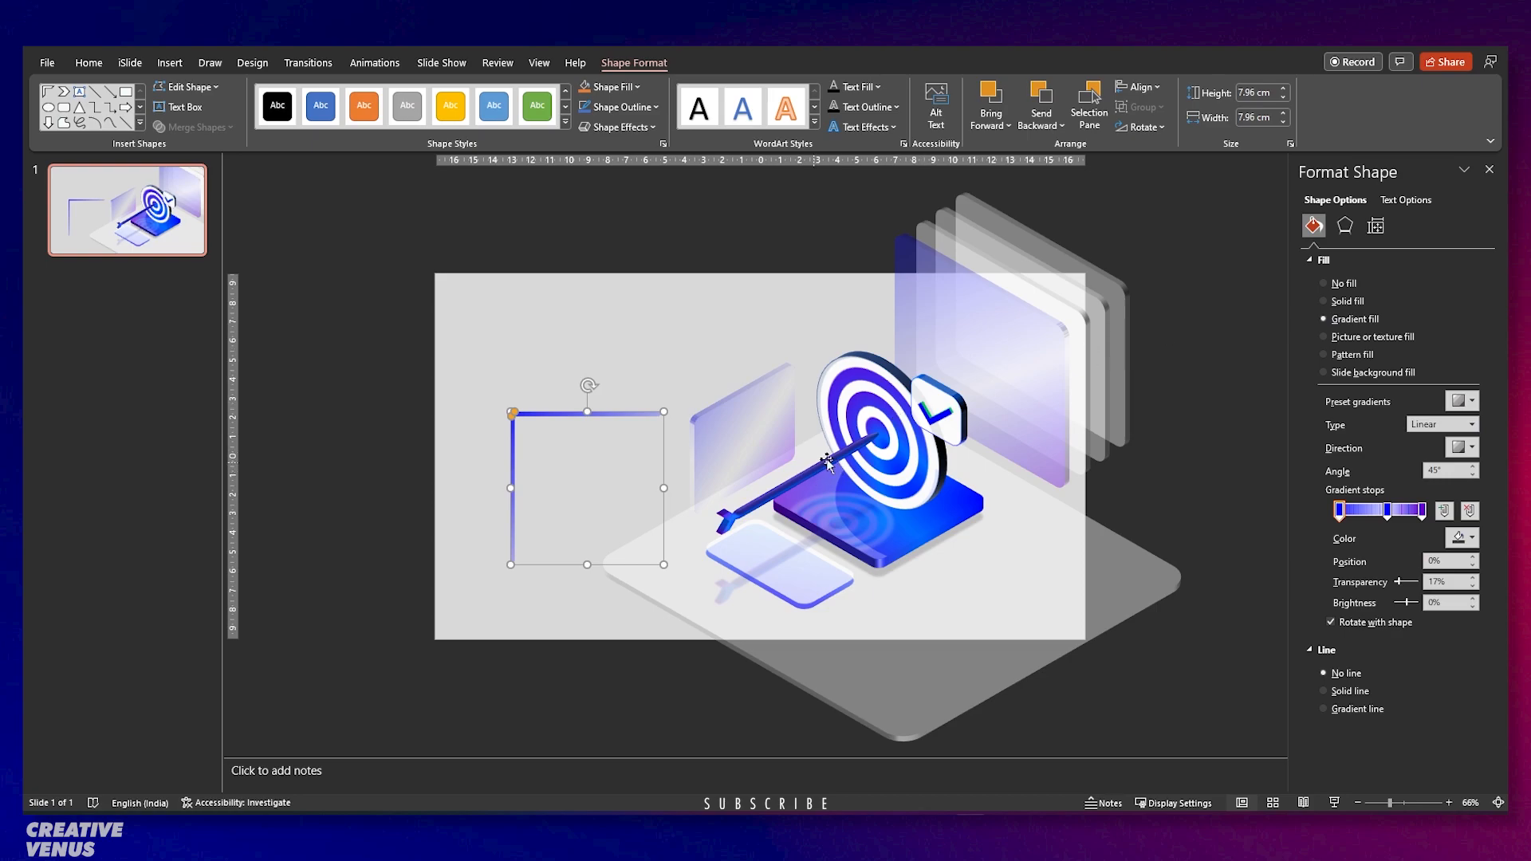
drag(1408, 587, 1347, 587)
click(1388, 511)
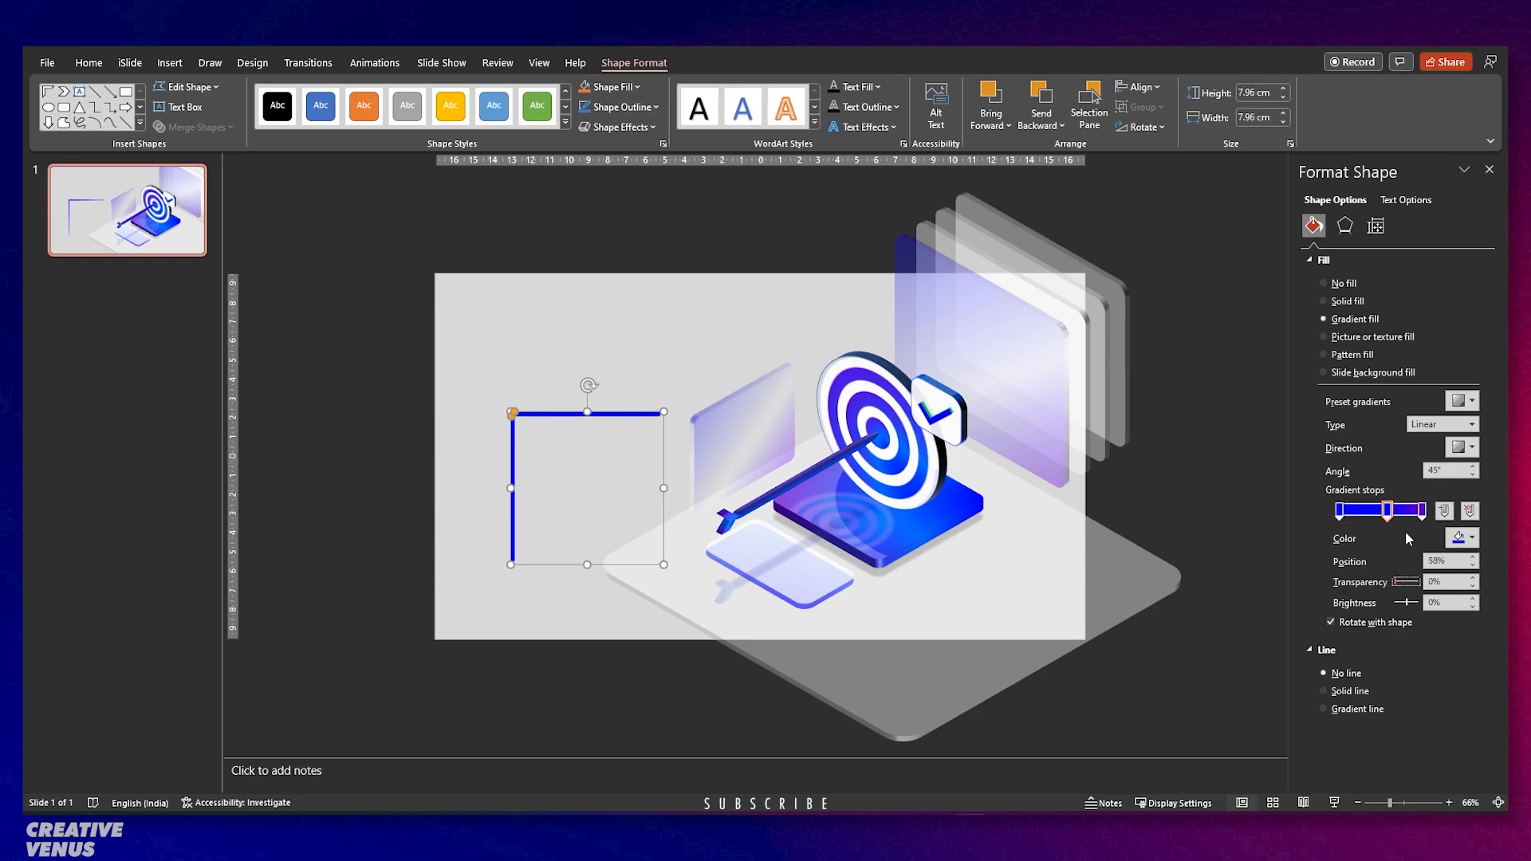
click(1421, 512)
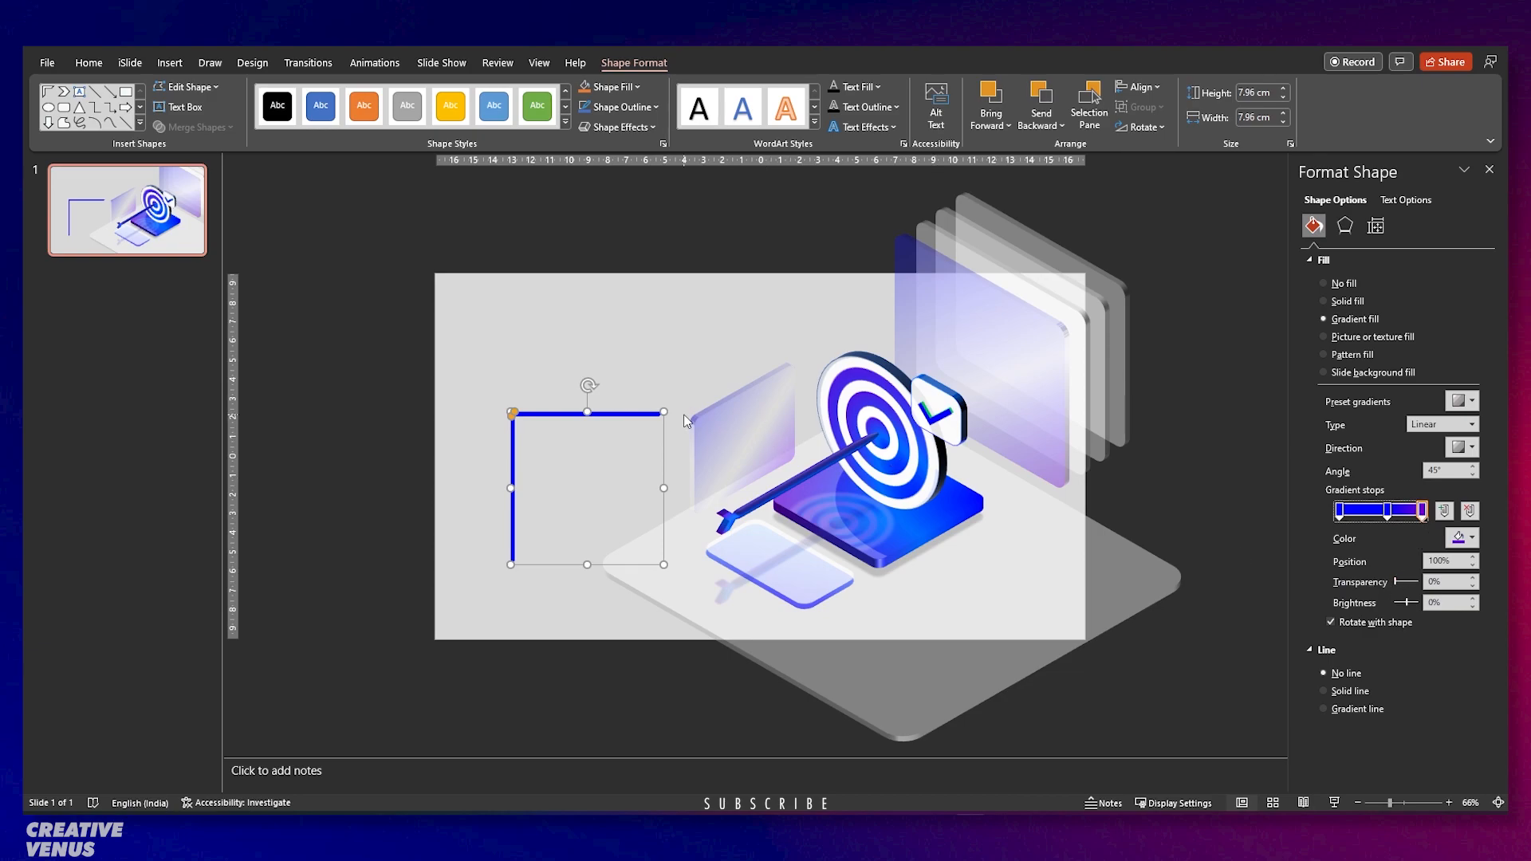
Apply the parallel 3-D rotation preset with X 315° and Y 35° to the half frame and place it behind the target.
click(1344, 226)
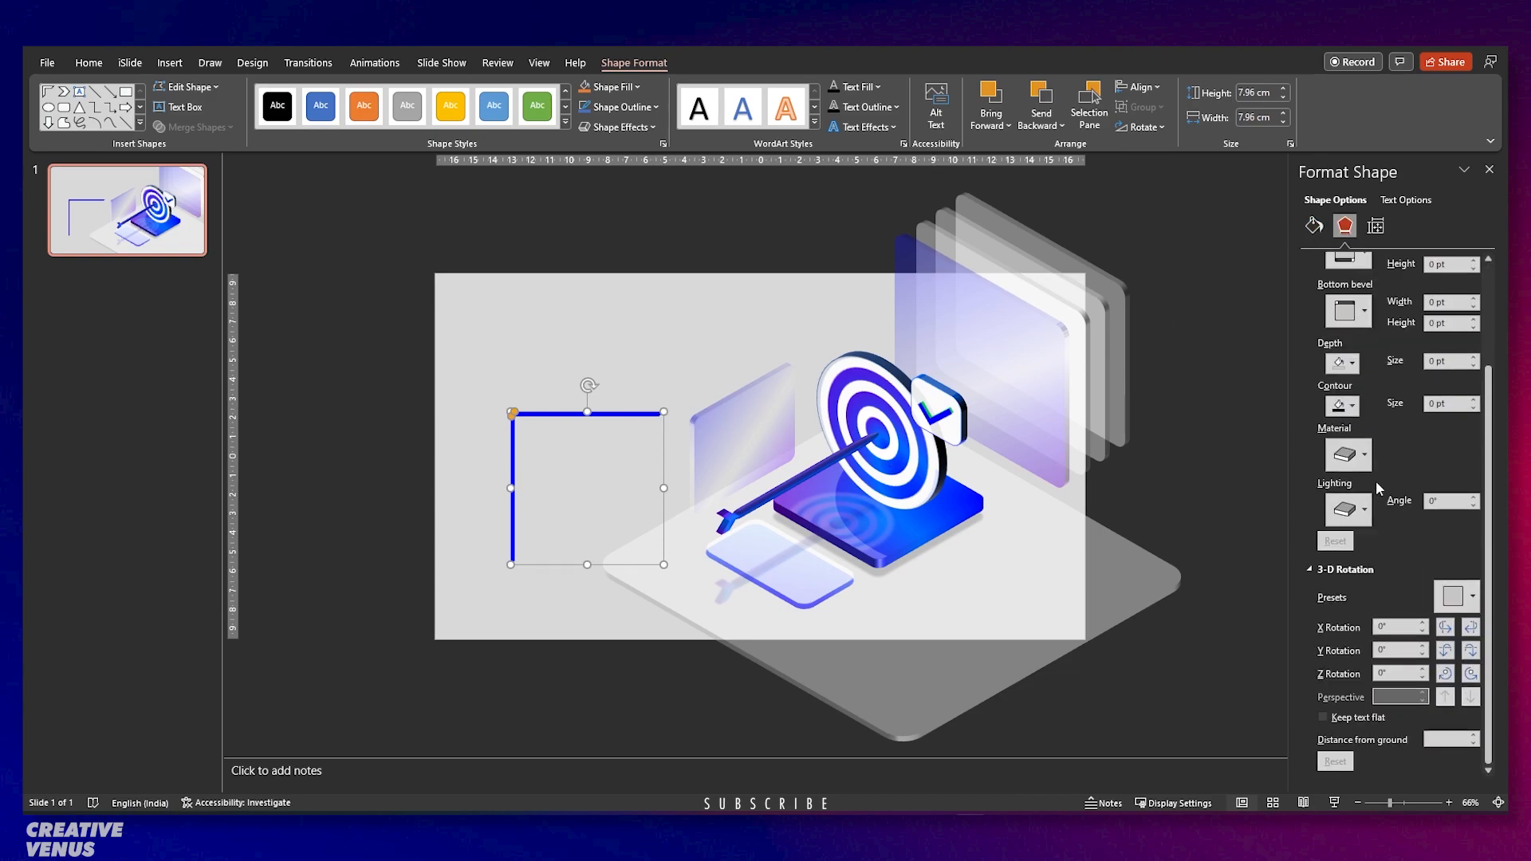
click(1456, 596)
click(1395, 231)
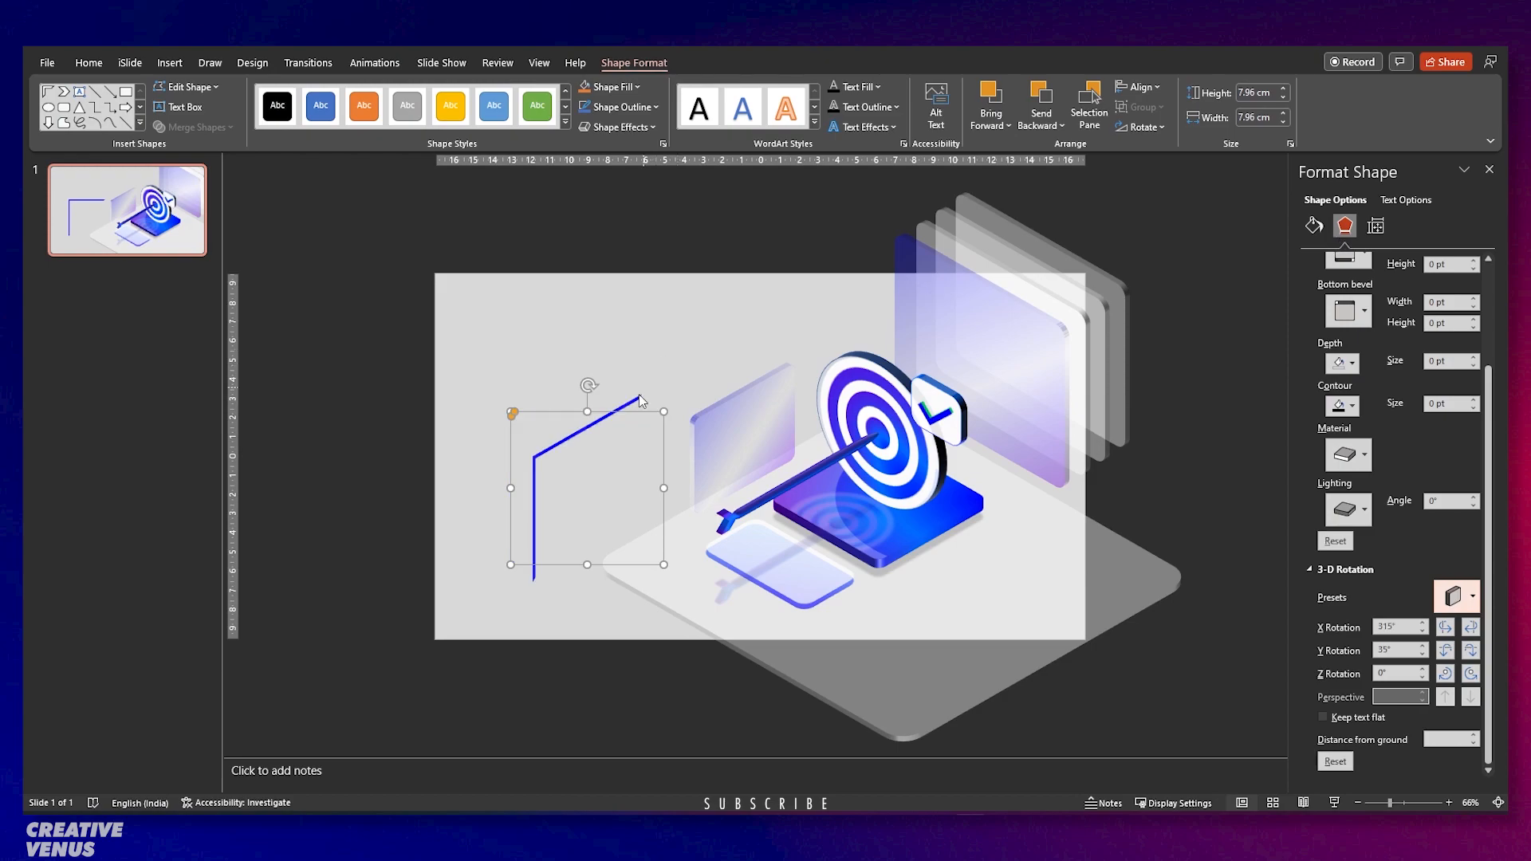
drag(580, 451, 828, 319)
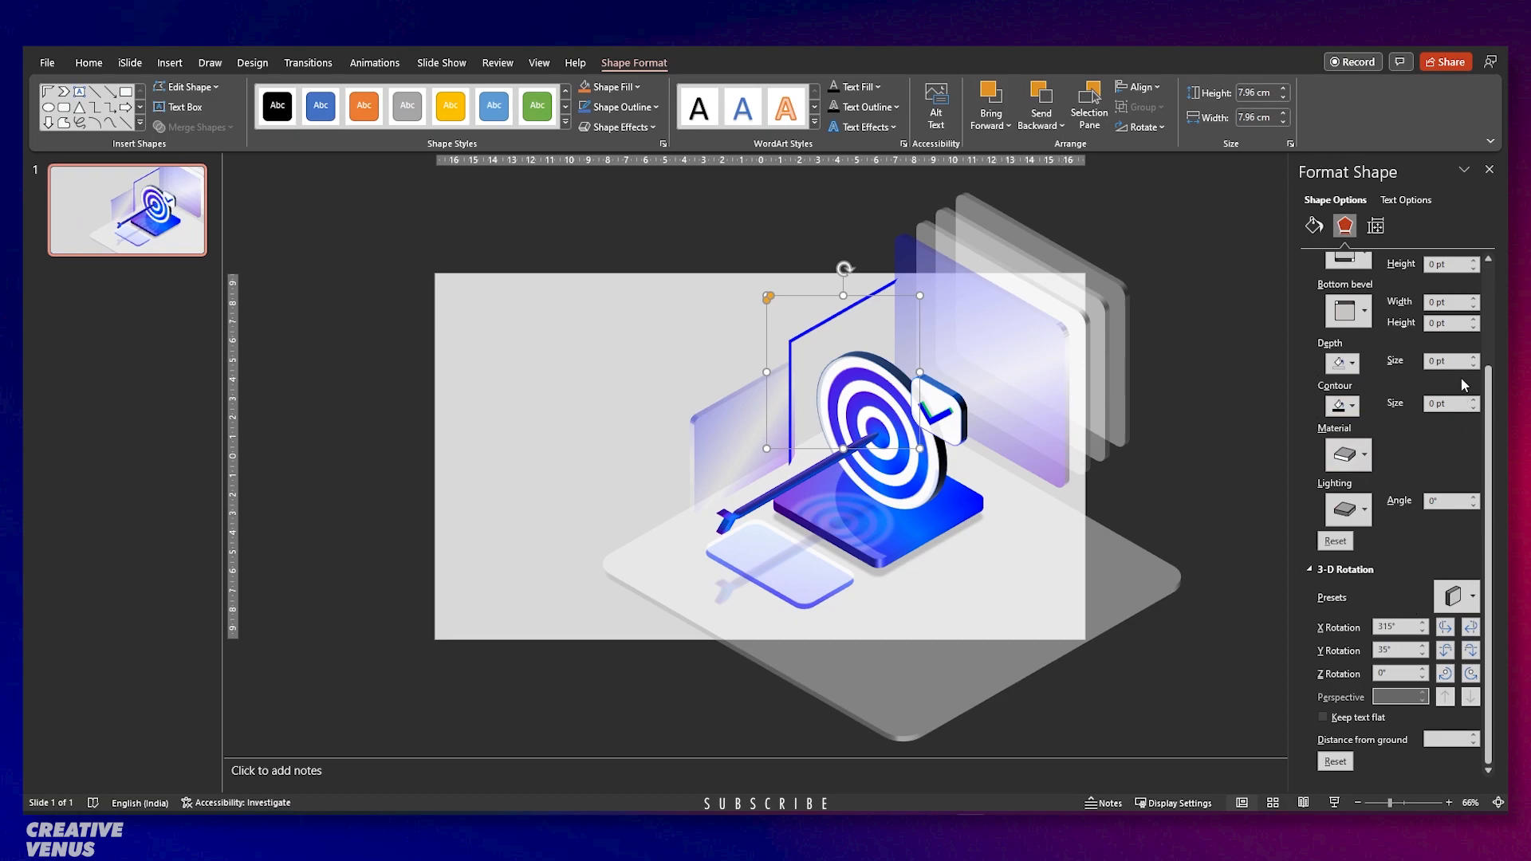
Set the half frame's 3-D depth size to 15 pt.
click(1473, 358)
click(1474, 358)
click(1473, 358)
click(1473, 358)
click(1473, 358)
click(1473, 358)
click(1473, 358)
click(1473, 358)
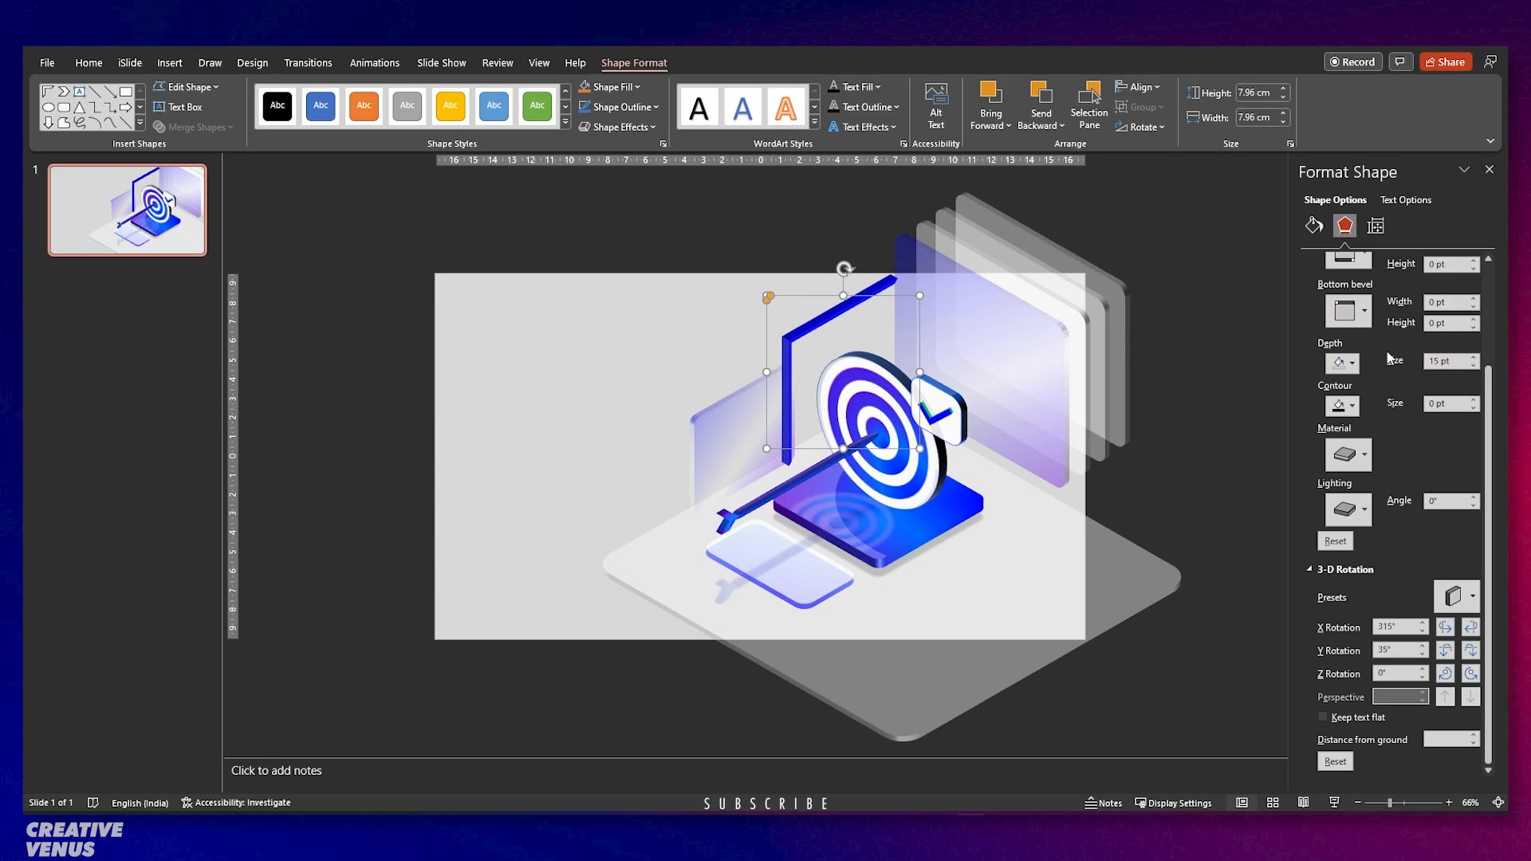
Change the half frame's 3-D material and set its middle gradient stop's transparency to 94%.
click(1314, 225)
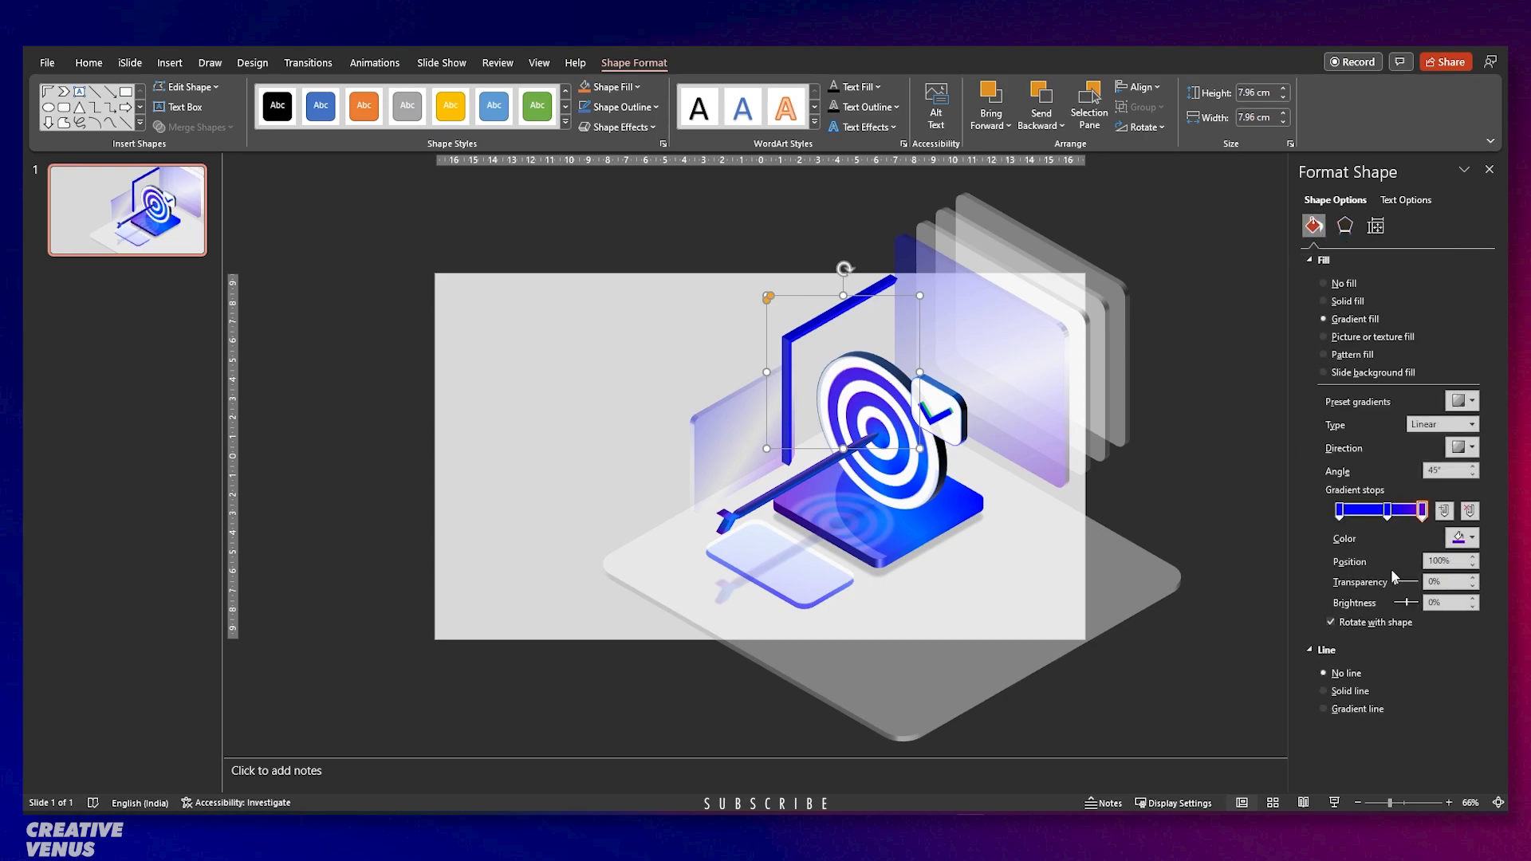
mouse_move(1396, 585)
mouse_down()
mouse_move(1427, 587)
mouse_move(1380, 586)
mouse_up()
click(1345, 226)
scroll(1364, 479, down, 3)
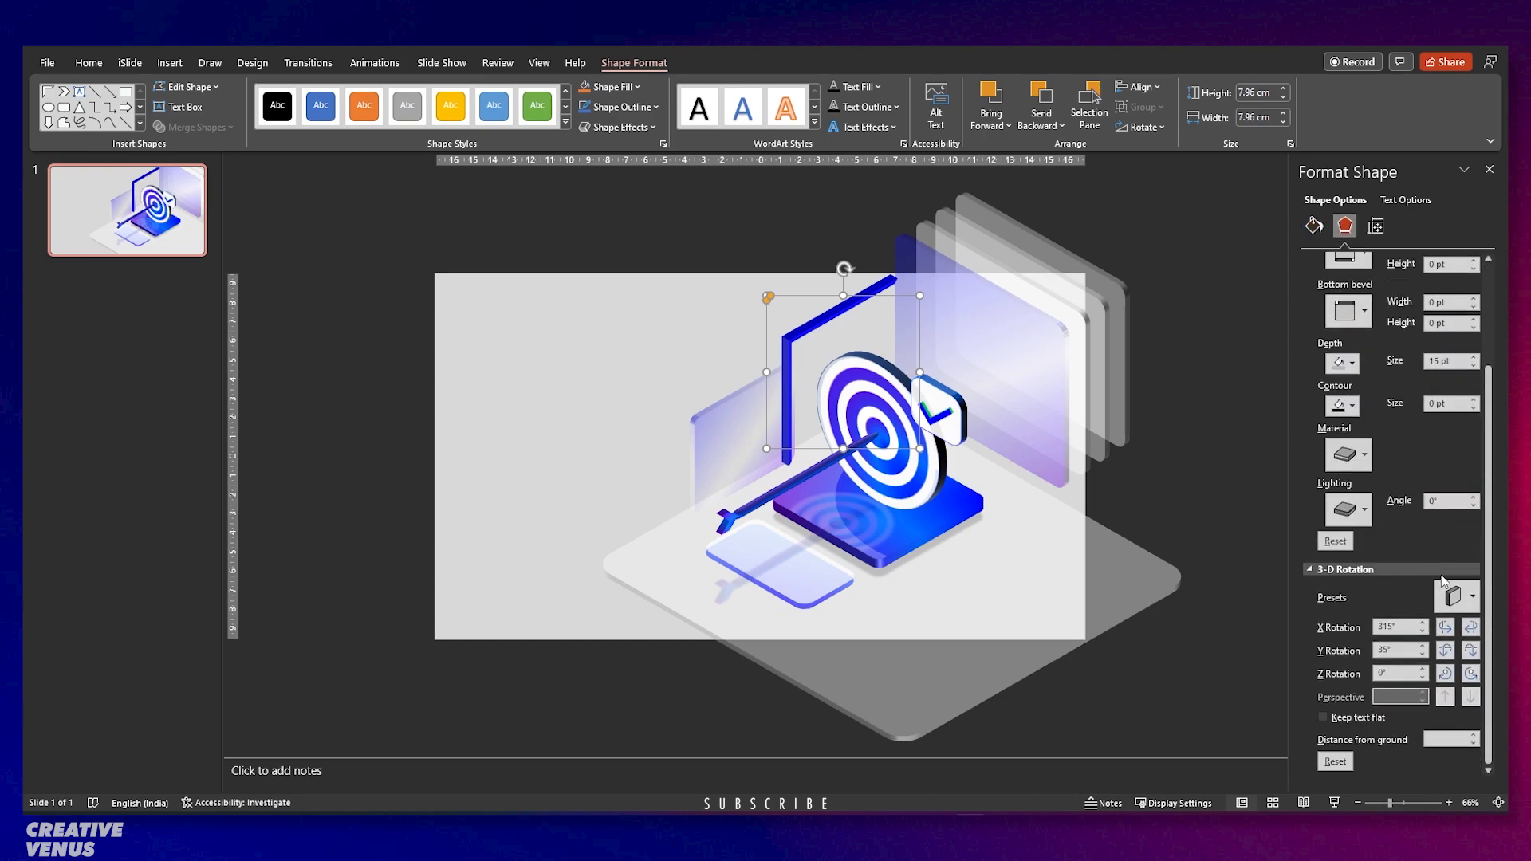
click(1360, 456)
click(1471, 520)
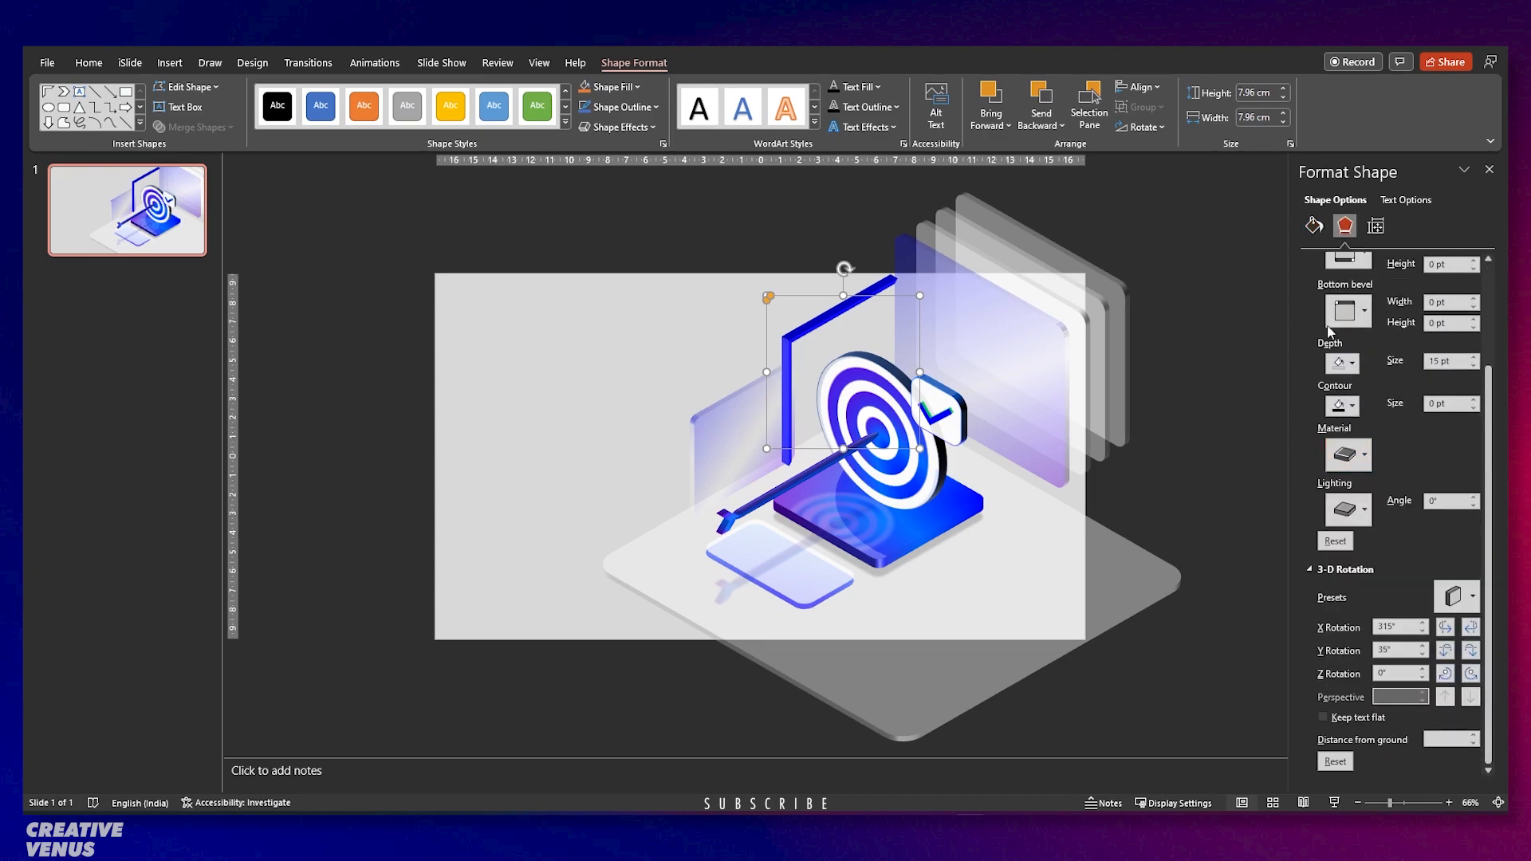
click(1313, 225)
click(1387, 511)
drag(1396, 584, 1416, 585)
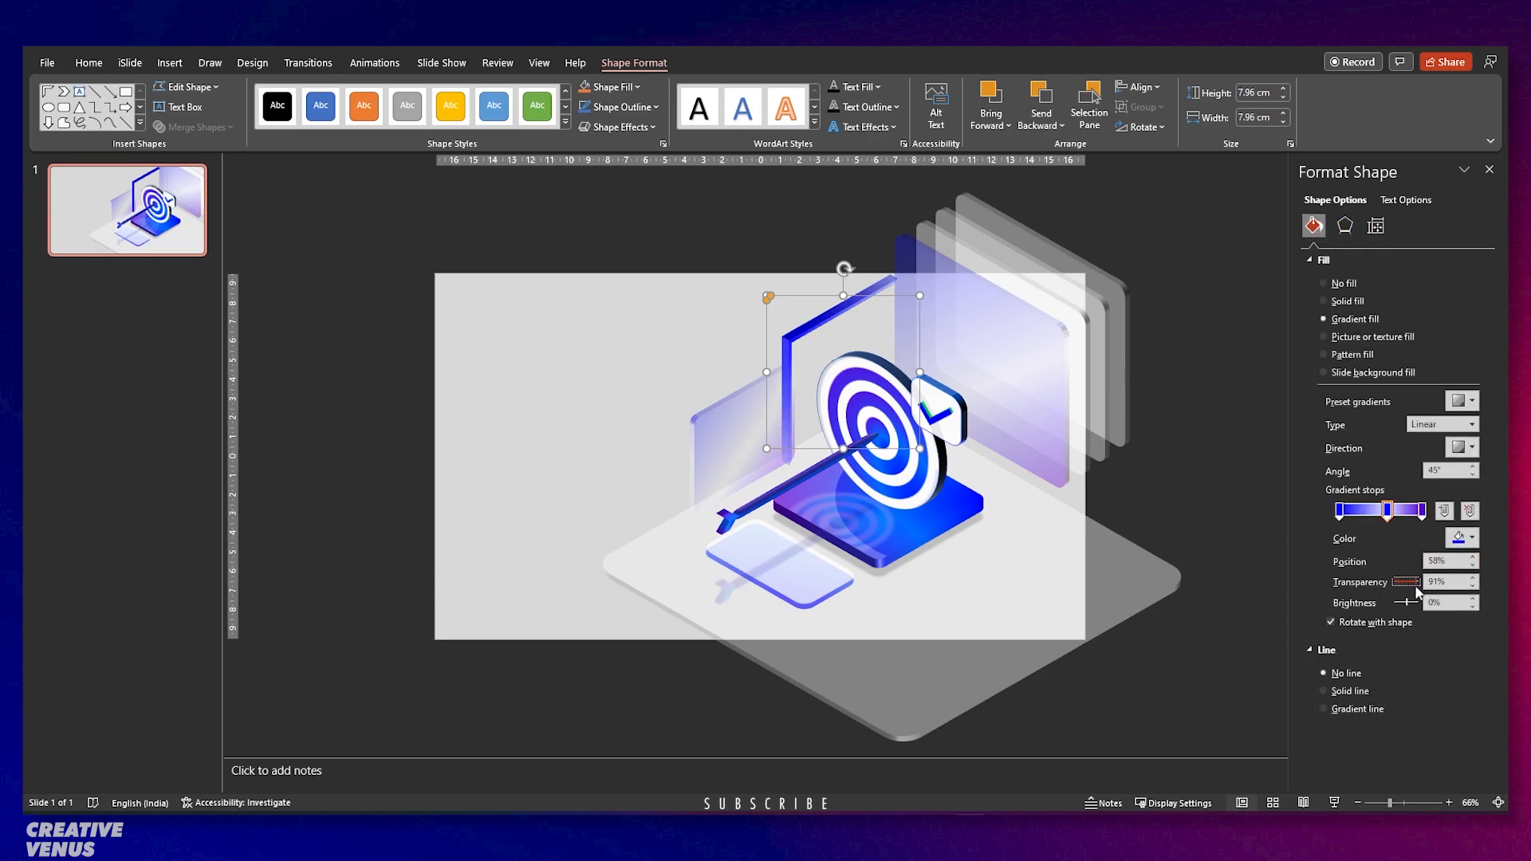
Bring the small translucent panel to the front and move it up so it overlaps the half frame.
click(749, 453)
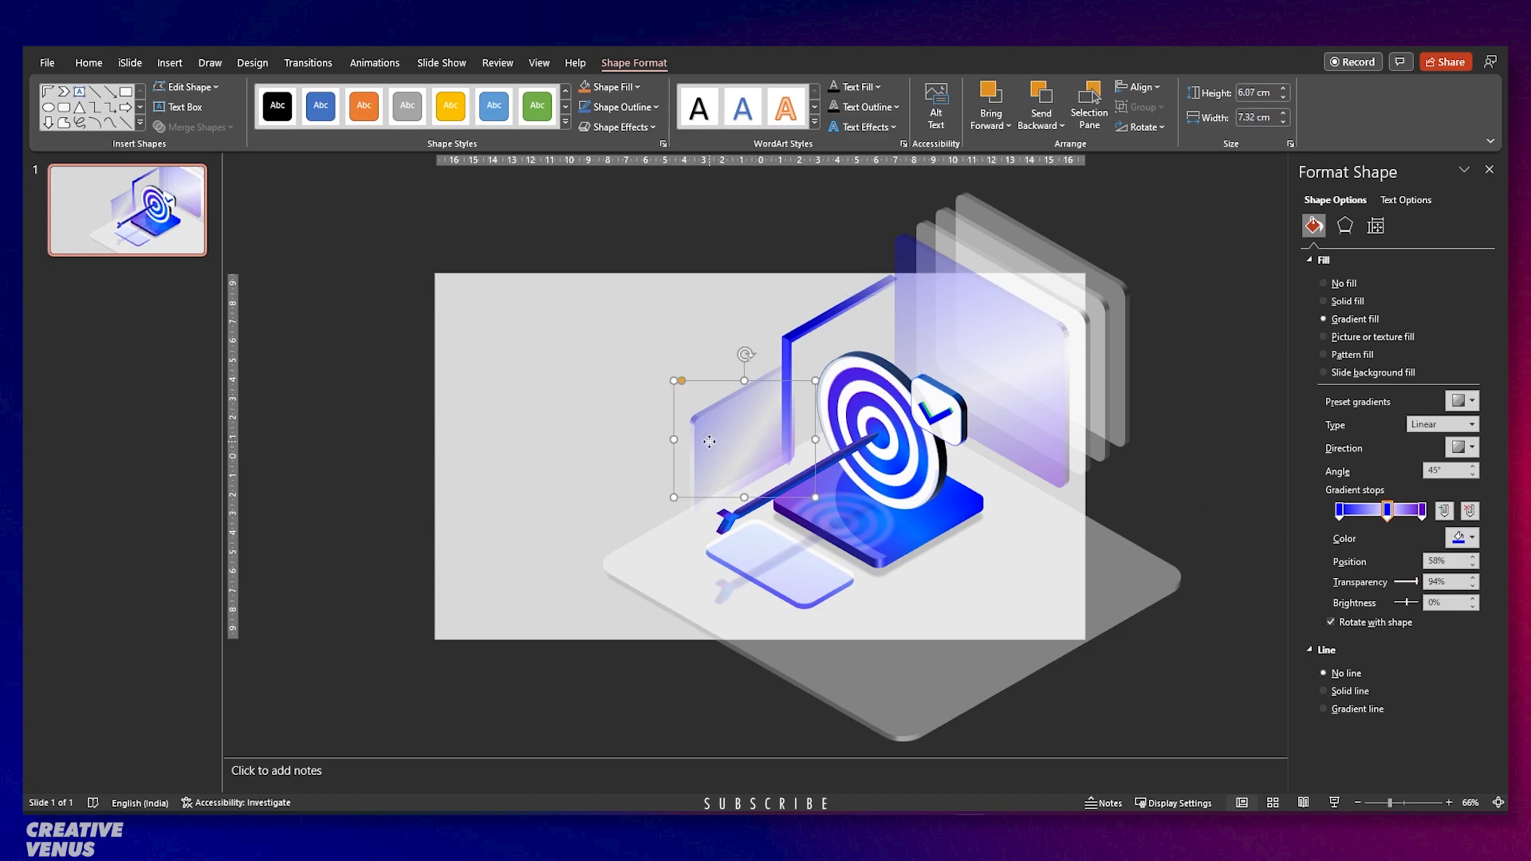
right_click(726, 440)
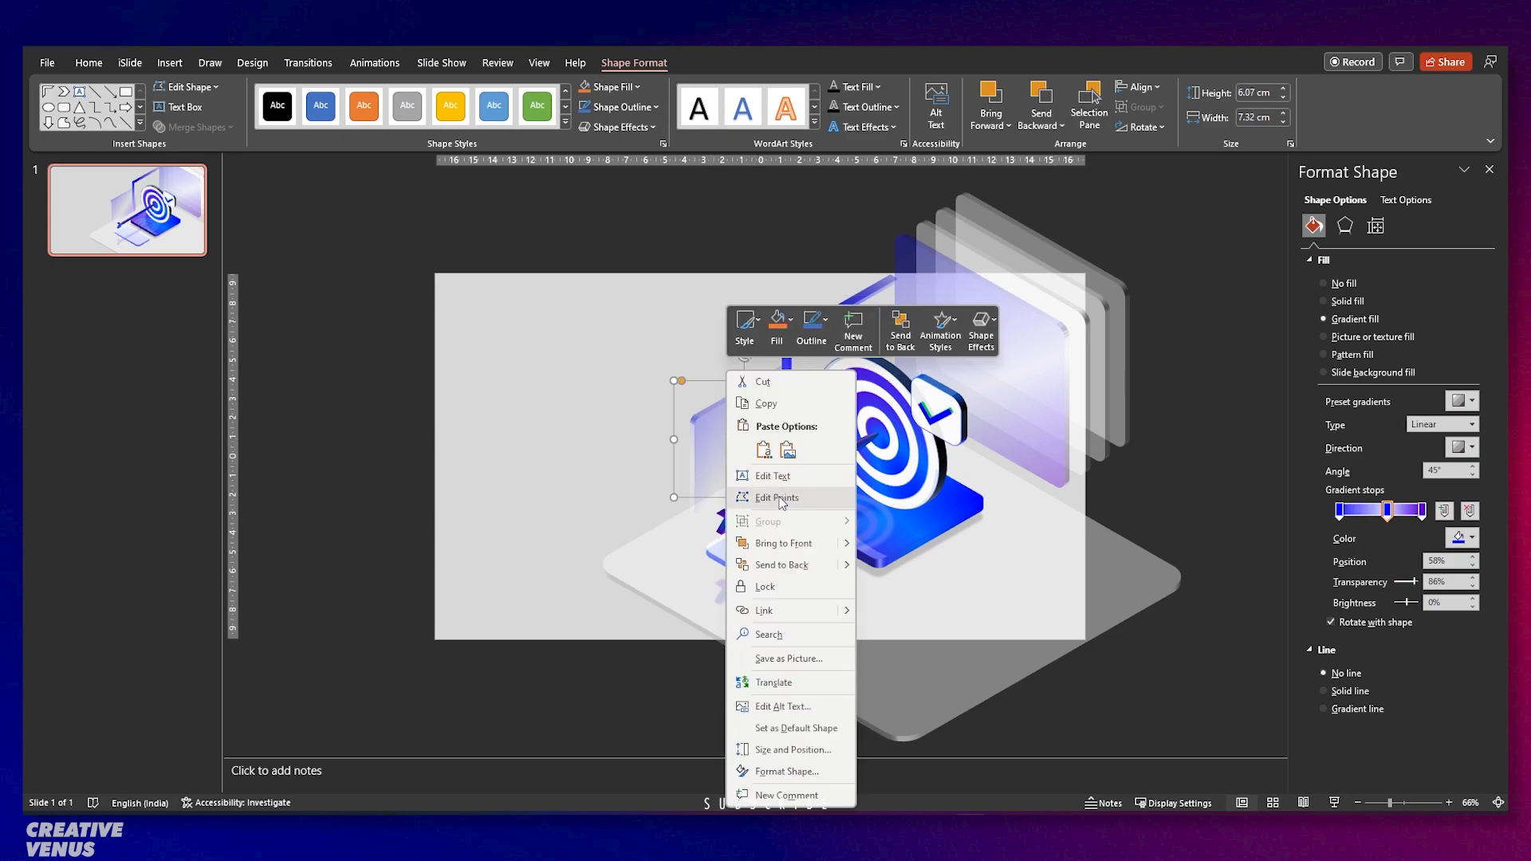
click(783, 541)
drag(739, 446, 751, 390)
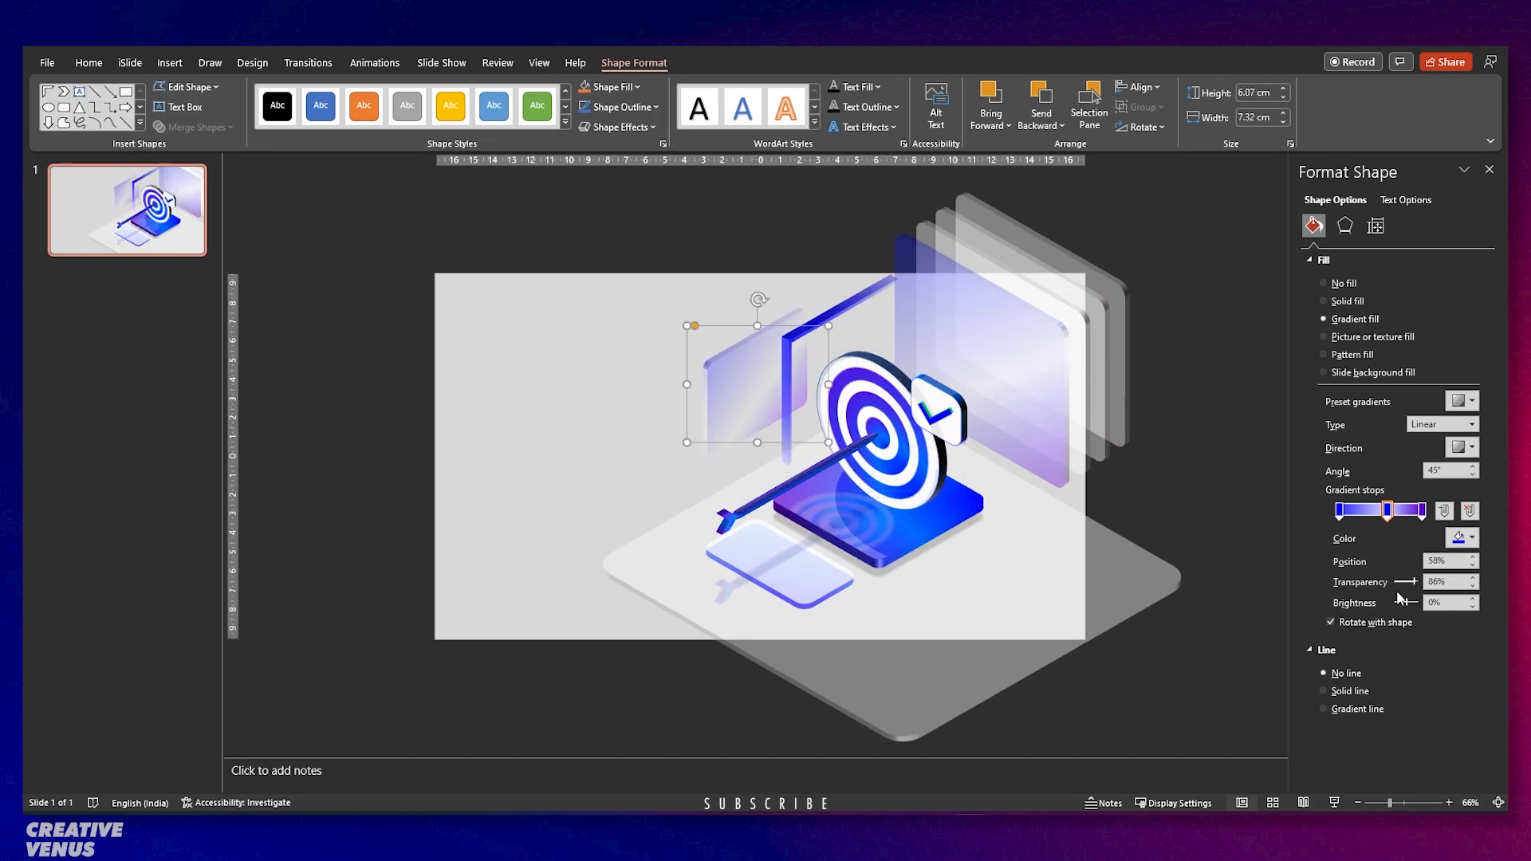
Set the small panel's middle gradient stop to 23% transparency, and enlarge it to about 7.35 by 8.86 cm beside the target.
drag(1406, 586, 1400, 582)
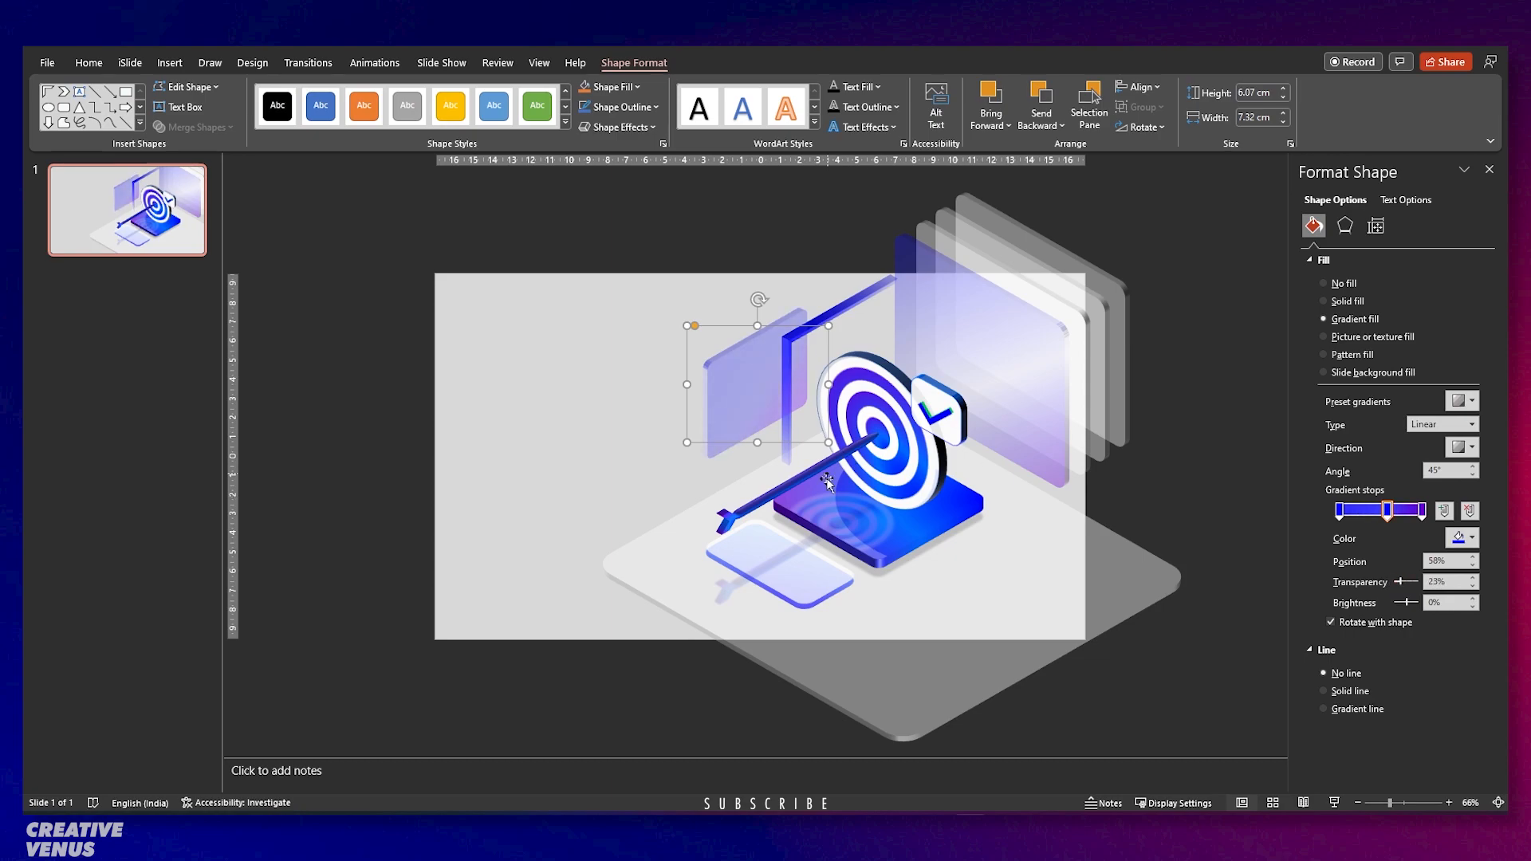
drag(685, 444, 659, 468)
drag(728, 430, 729, 459)
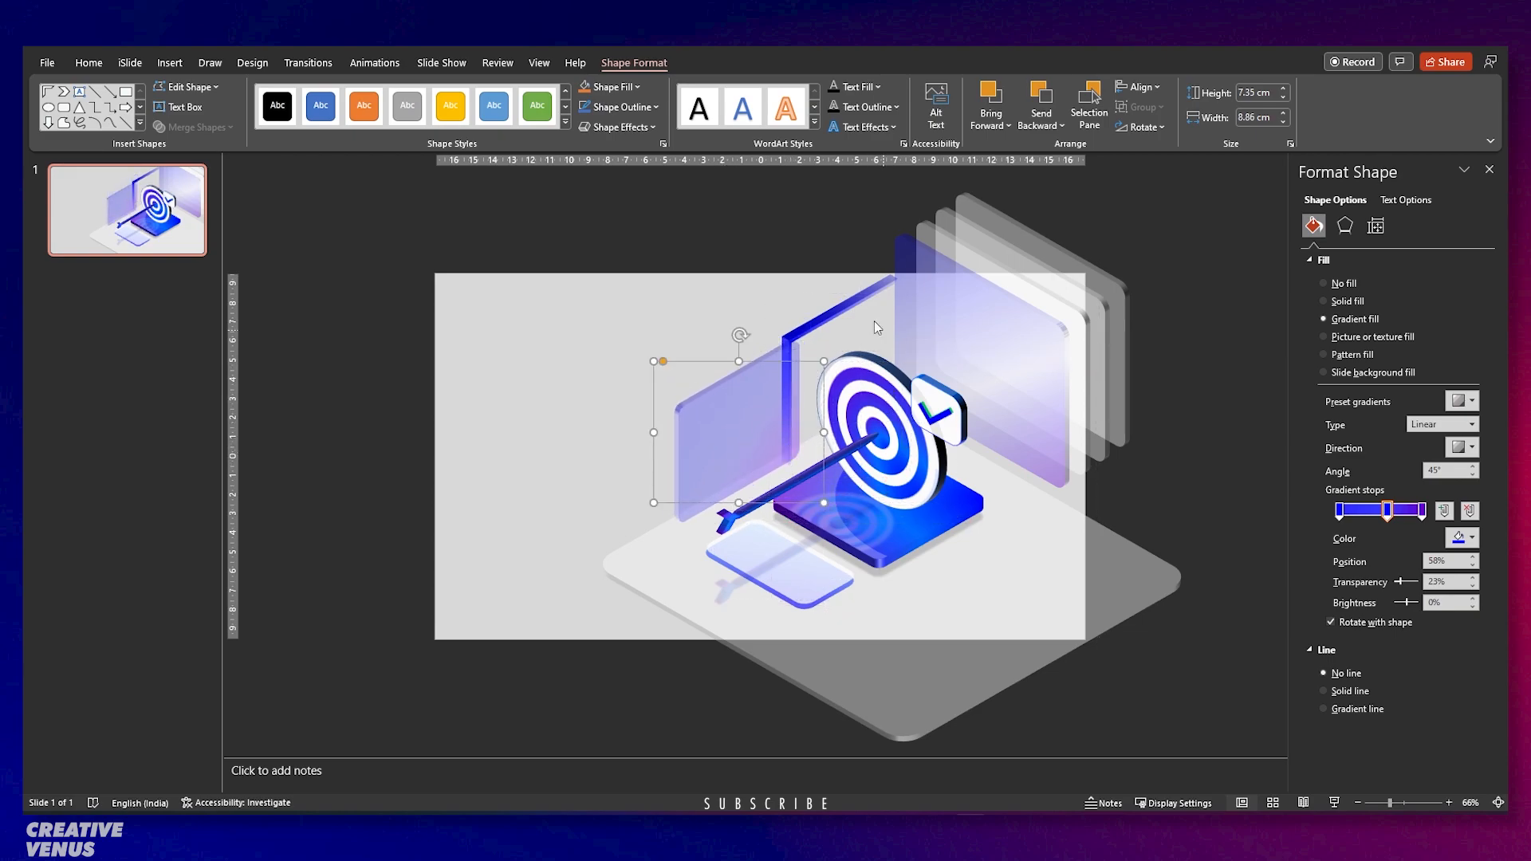
Enlarge the half frame slightly and move it up so it reaches the upright panel stack.
click(855, 299)
drag(917, 294, 934, 282)
drag(836, 303, 841, 292)
click(1179, 478)
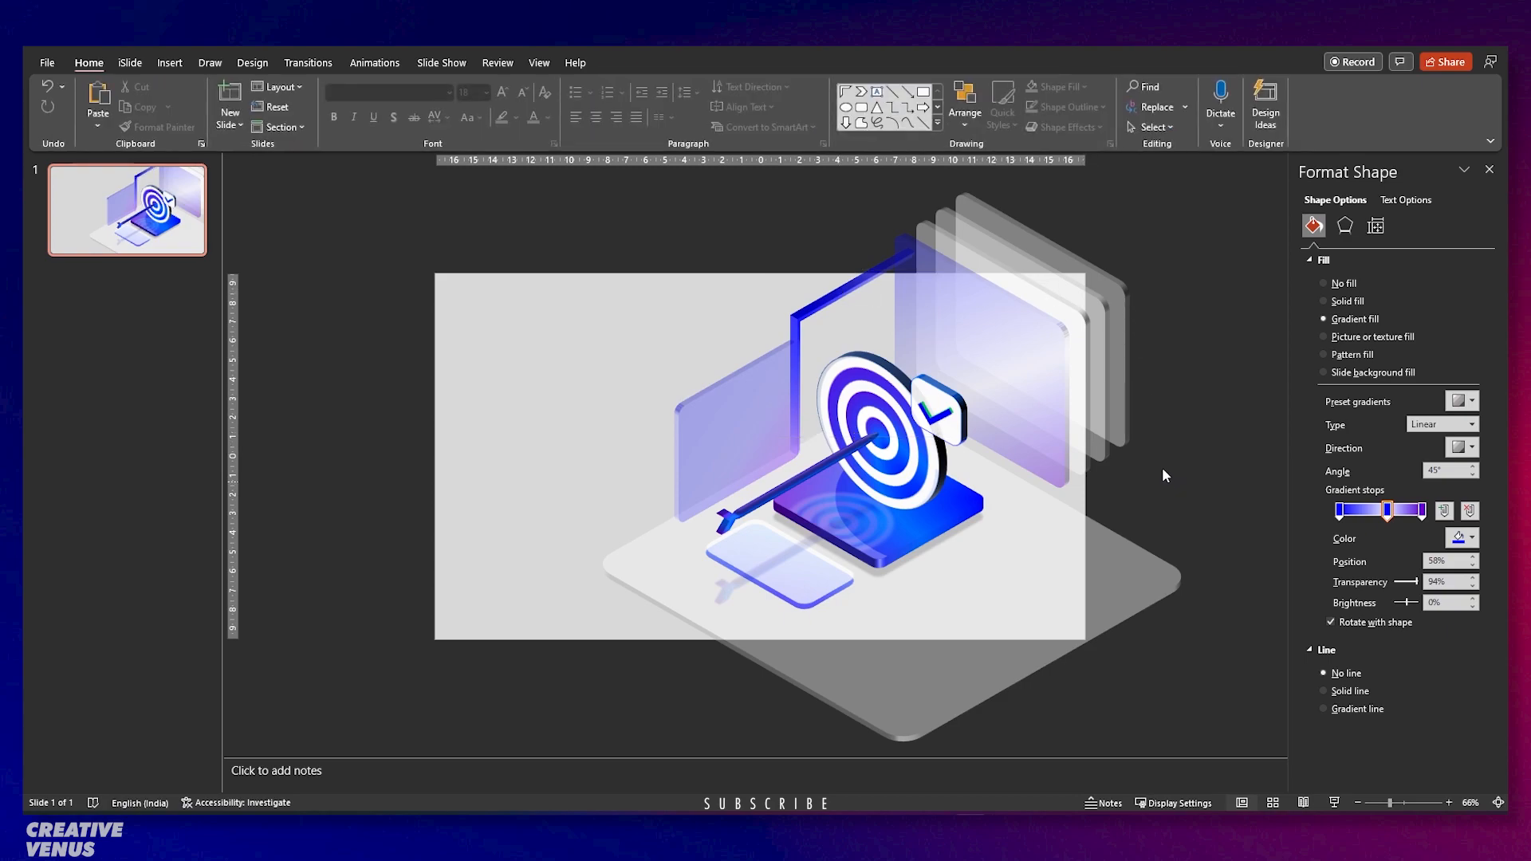
Group the pieces of the flat card under the arrow and place a copy to the right of the target base.
click(818, 597)
drag(654, 702, 868, 504)
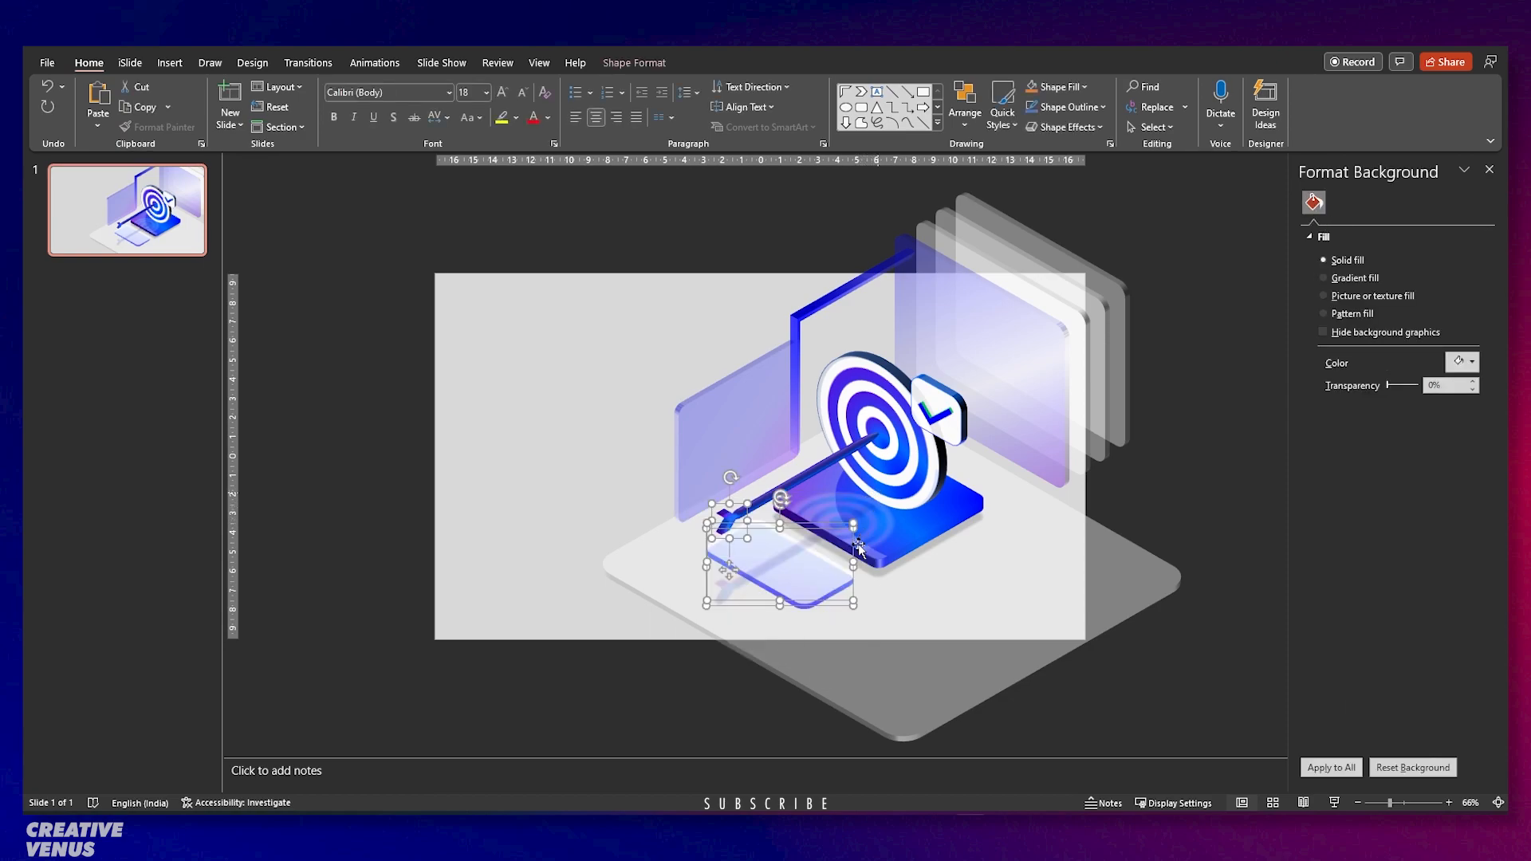
shift+click(750, 503)
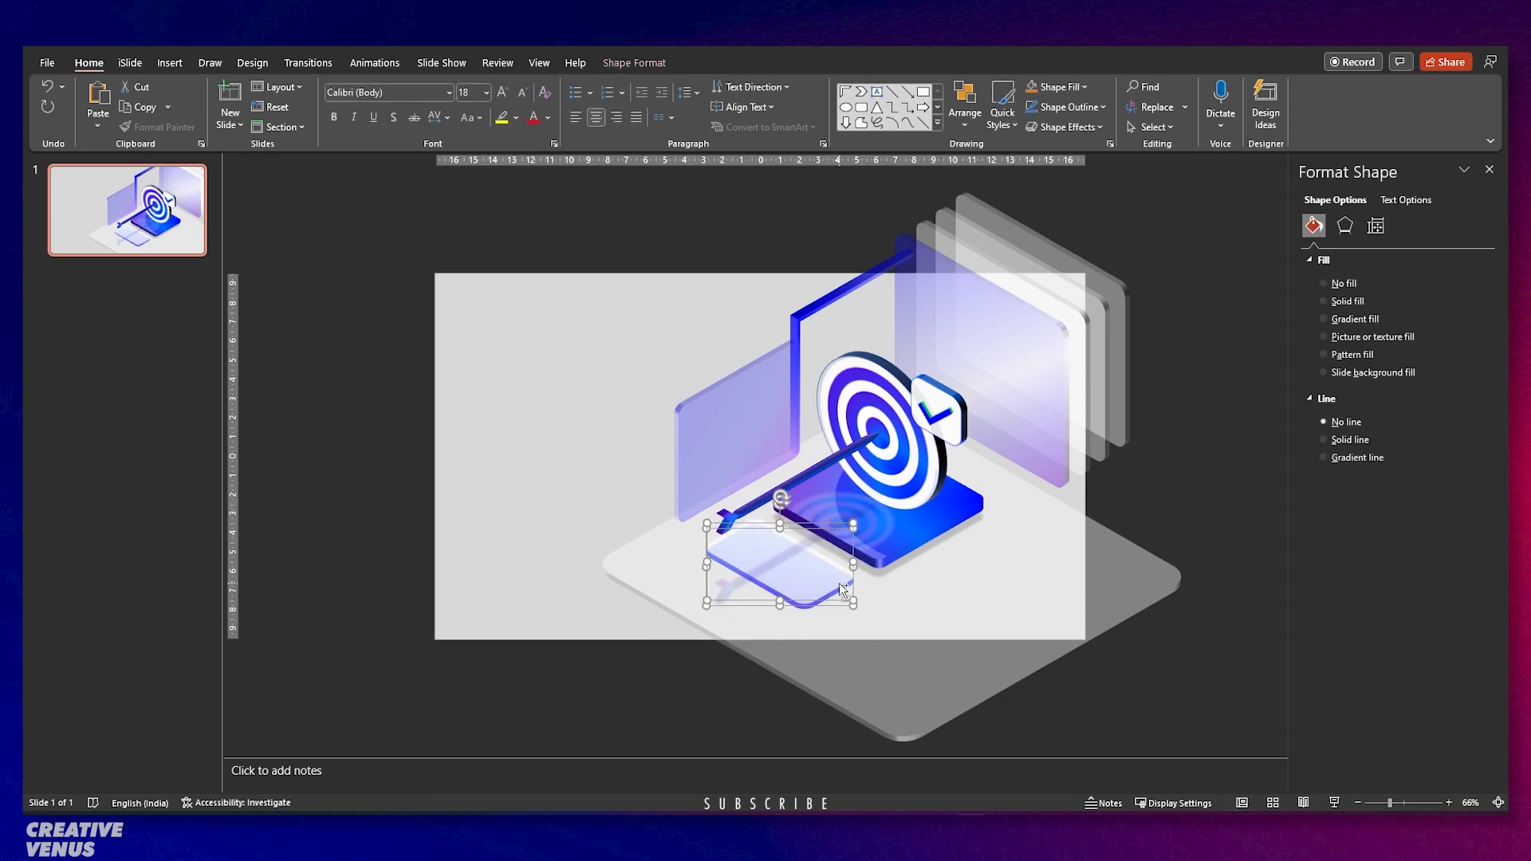
key(ctrl+g)
key(ctrl+c)
key(ctrl+v)
drag(806, 590, 1007, 598)
click(1208, 543)
Copy the check-mark card and its check mark onto the right-hand flat card.
click(950, 412)
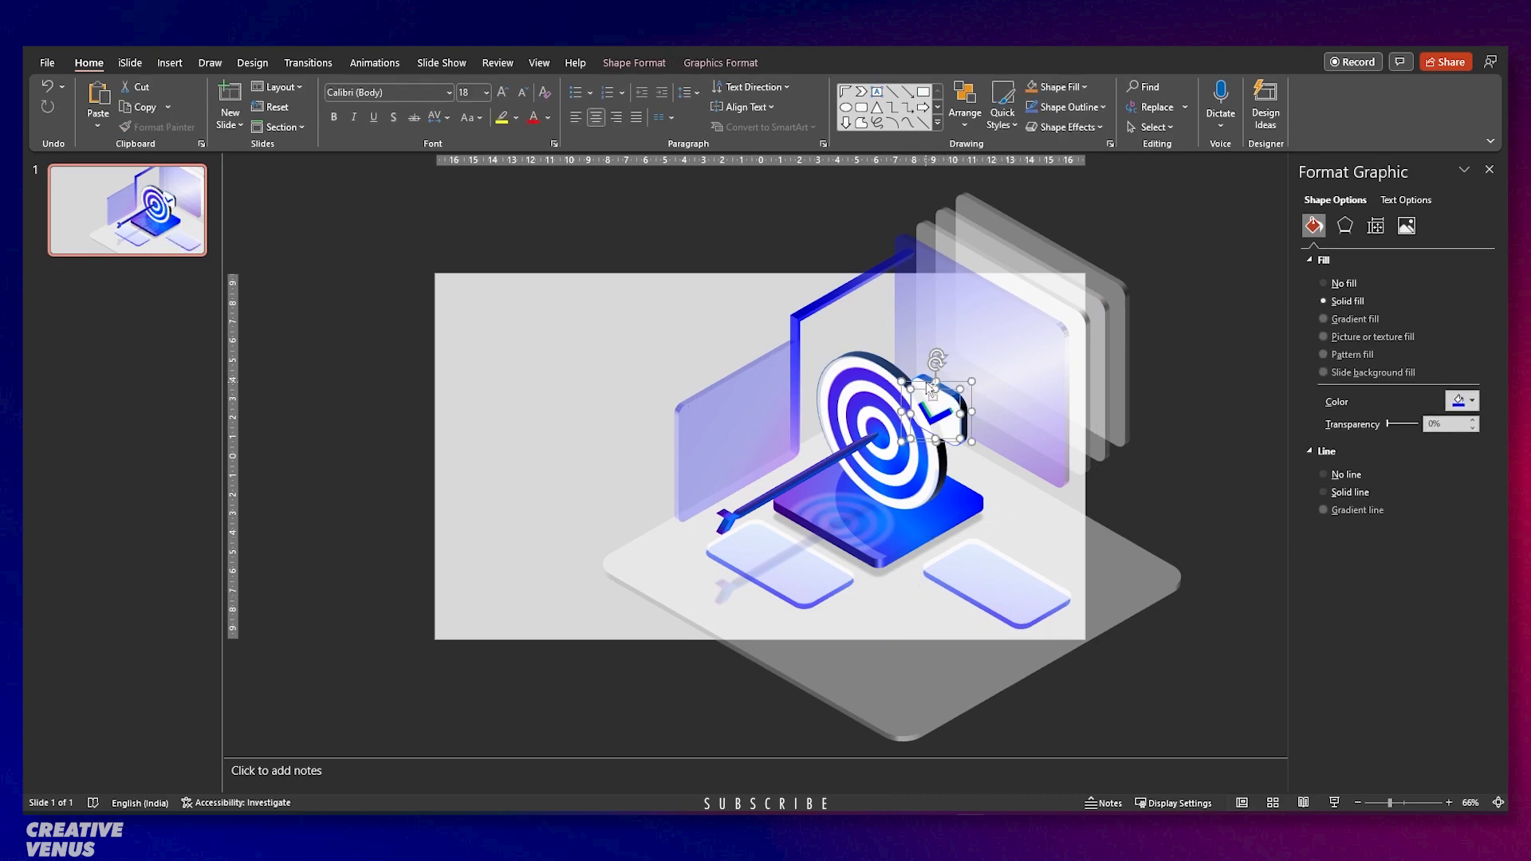
ctrl+drag(930, 384, 1004, 560)
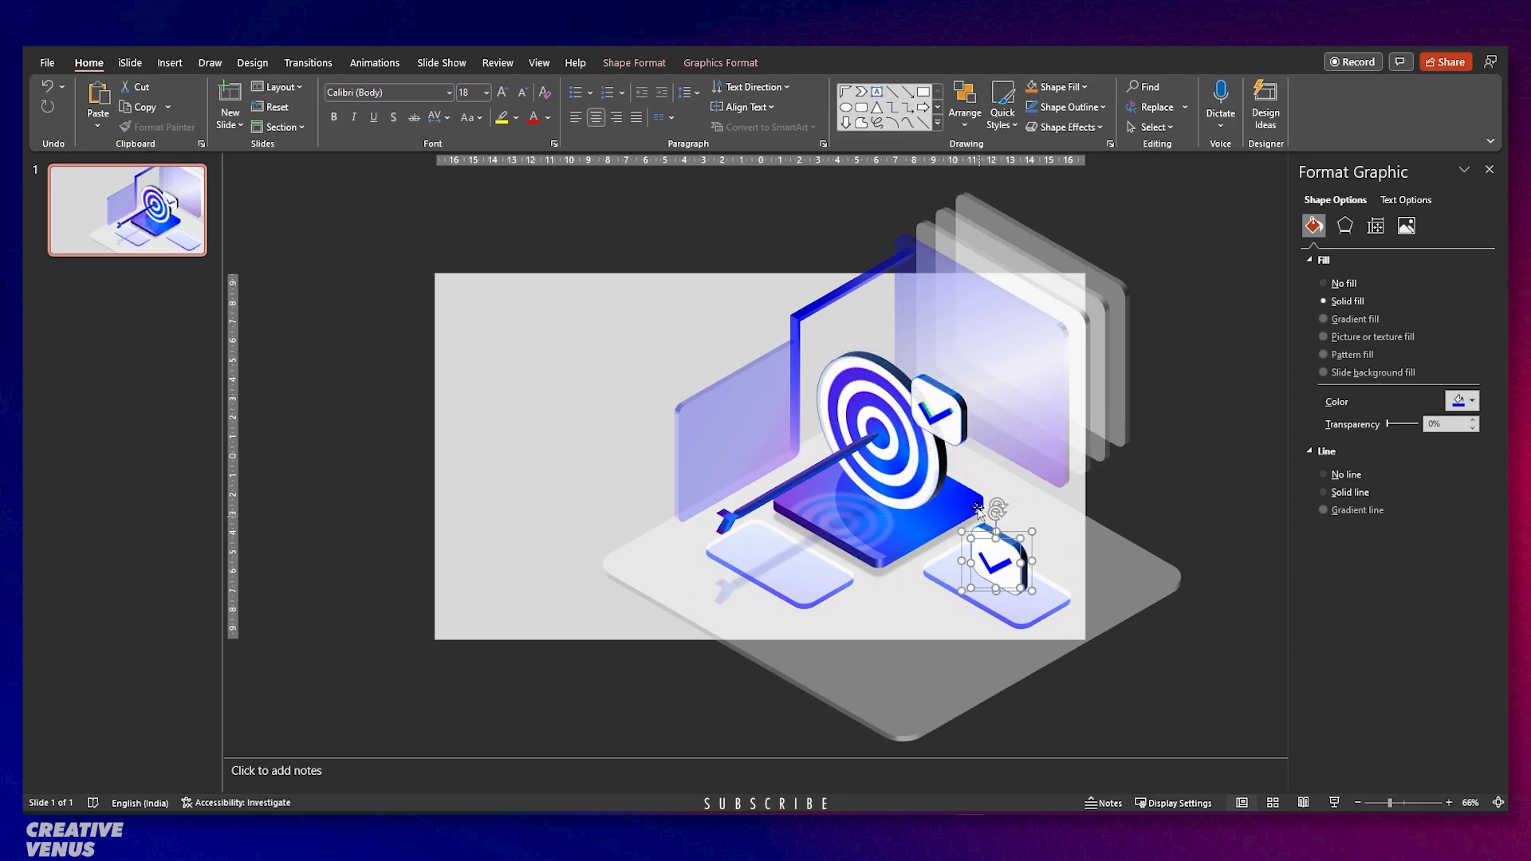
ctrl+scroll(1014, 583, up, 4)
click(1172, 492)
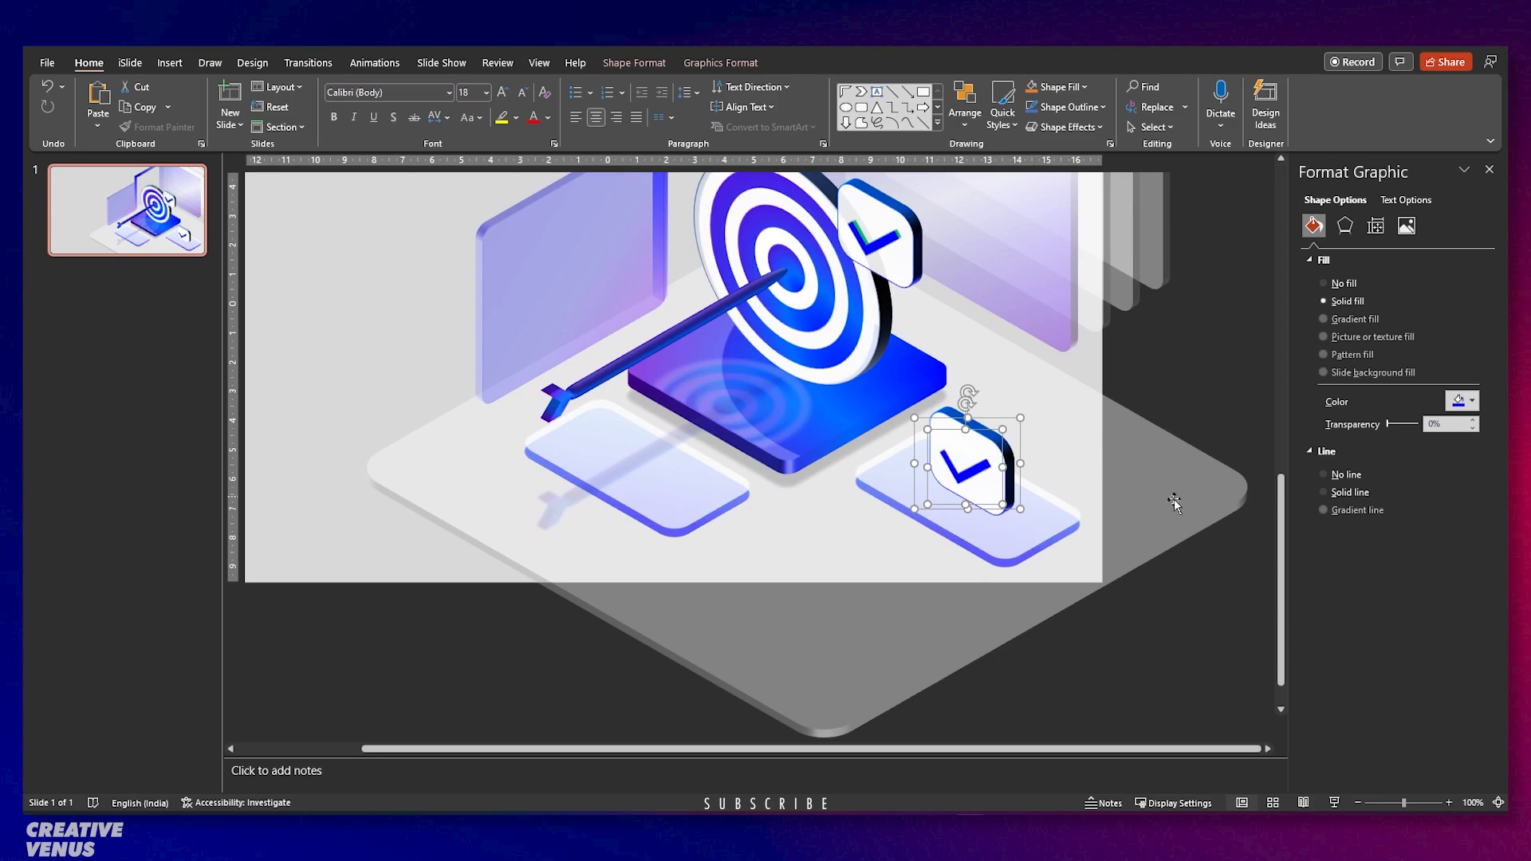
Set the copied upright card's fill transparency to 77% and delete its check mark.
click(968, 451)
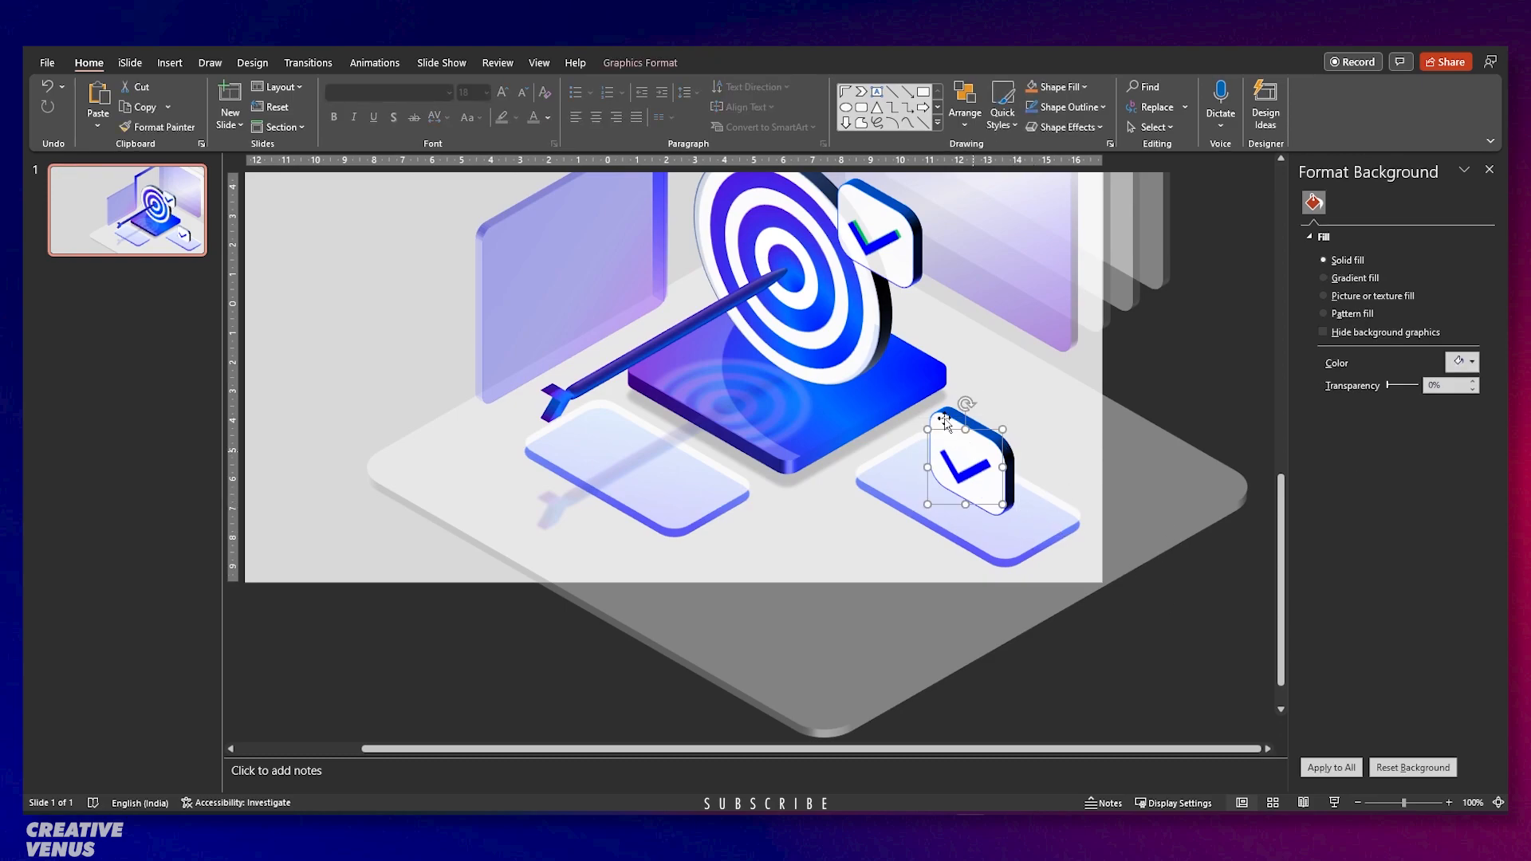
click(944, 422)
drag(1391, 428, 1411, 427)
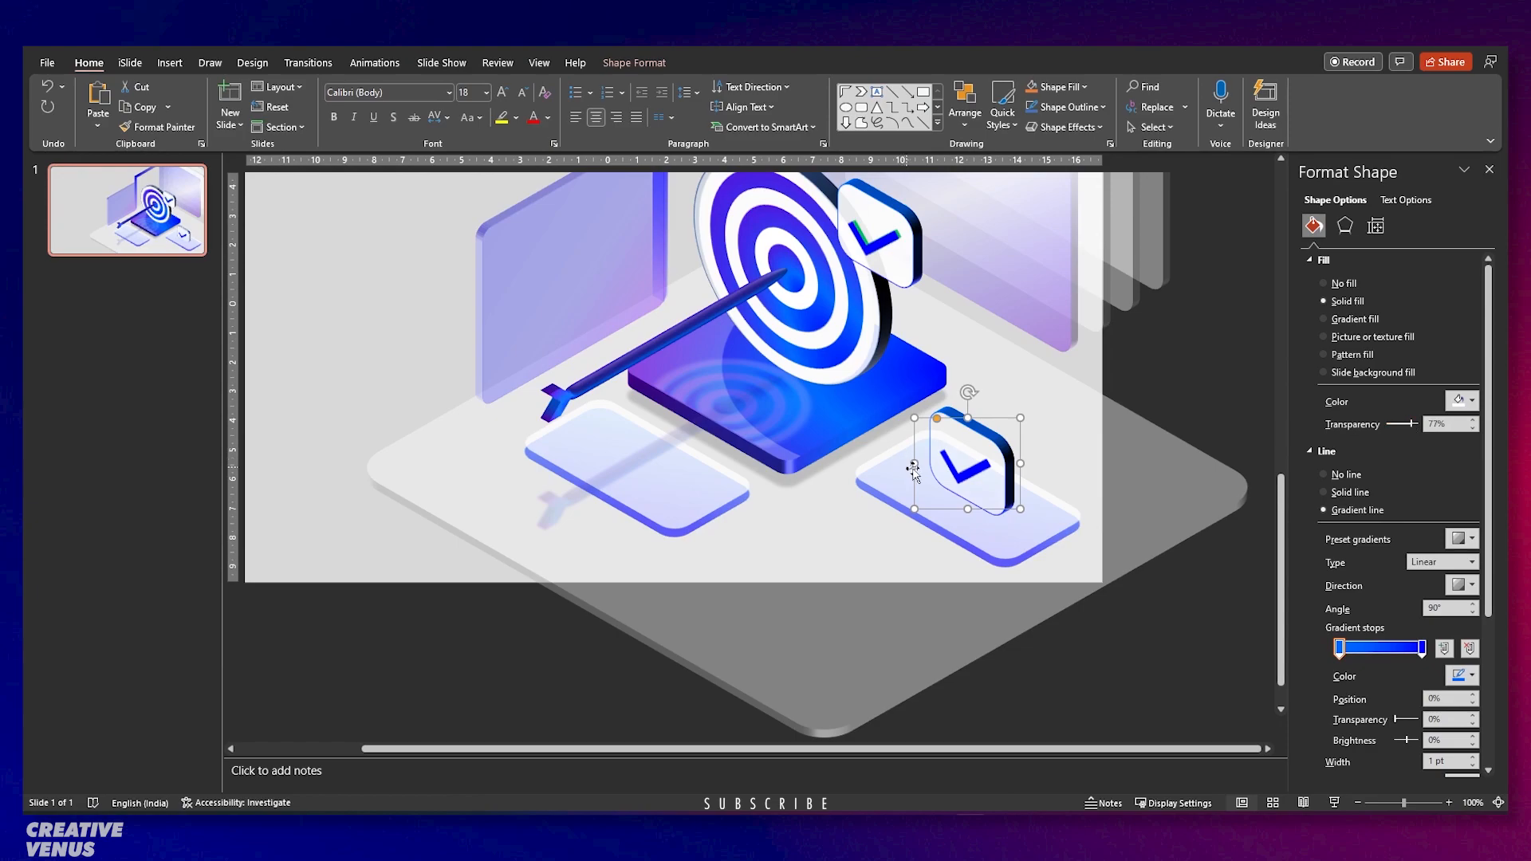
click(968, 477)
drag(989, 480, 994, 475)
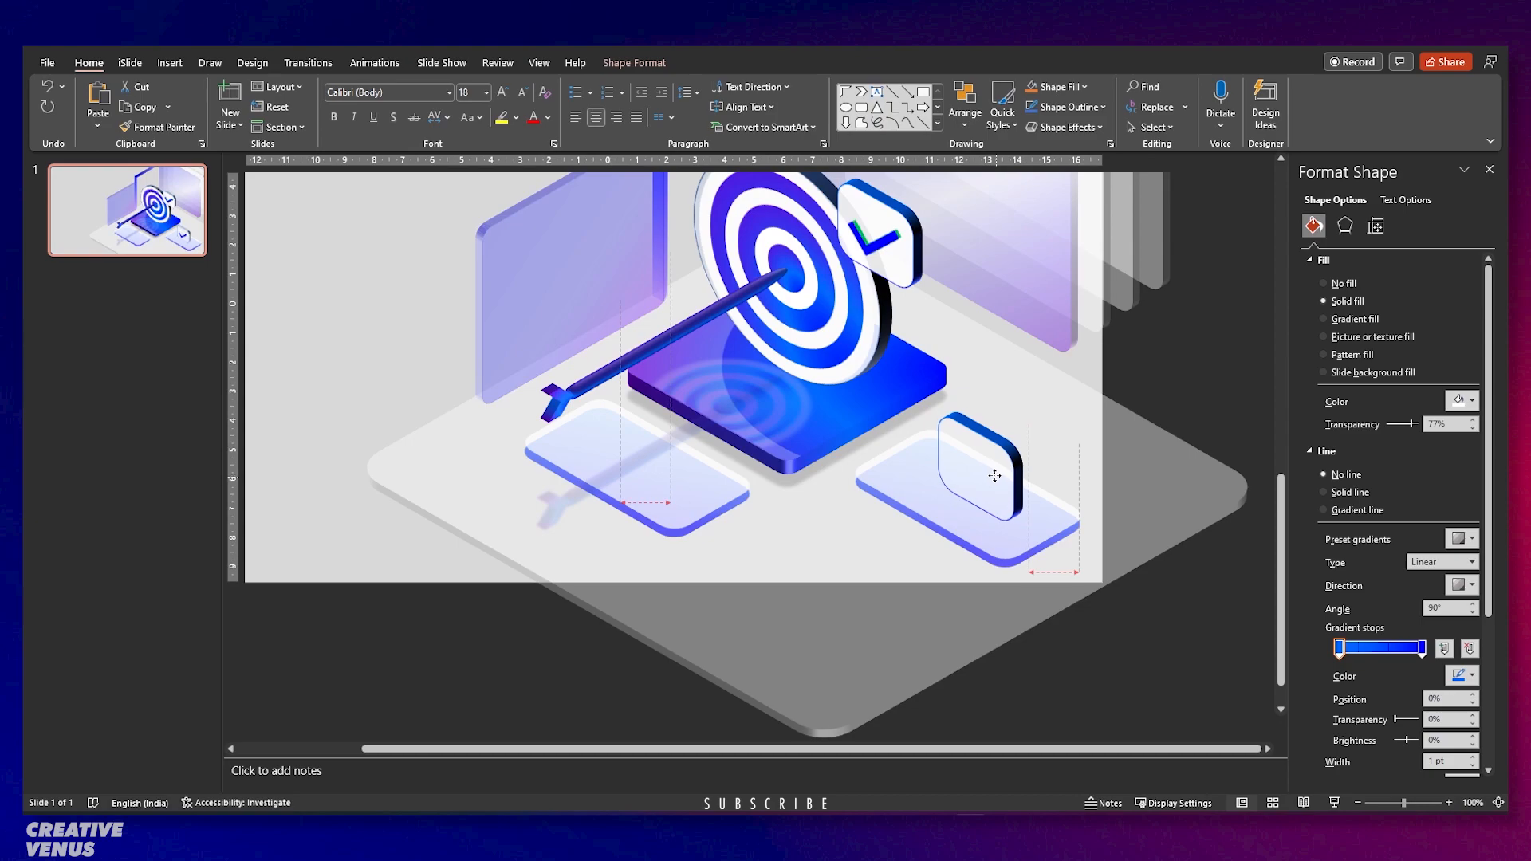
Reduce the copied upright card's 3-D depth size to 5 pt.
click(1345, 227)
scroll(1419, 478, down, 5)
click(1473, 365)
click(1473, 366)
click(1473, 365)
click(1473, 365)
click(1473, 365)
click(1473, 365)
click(1473, 365)
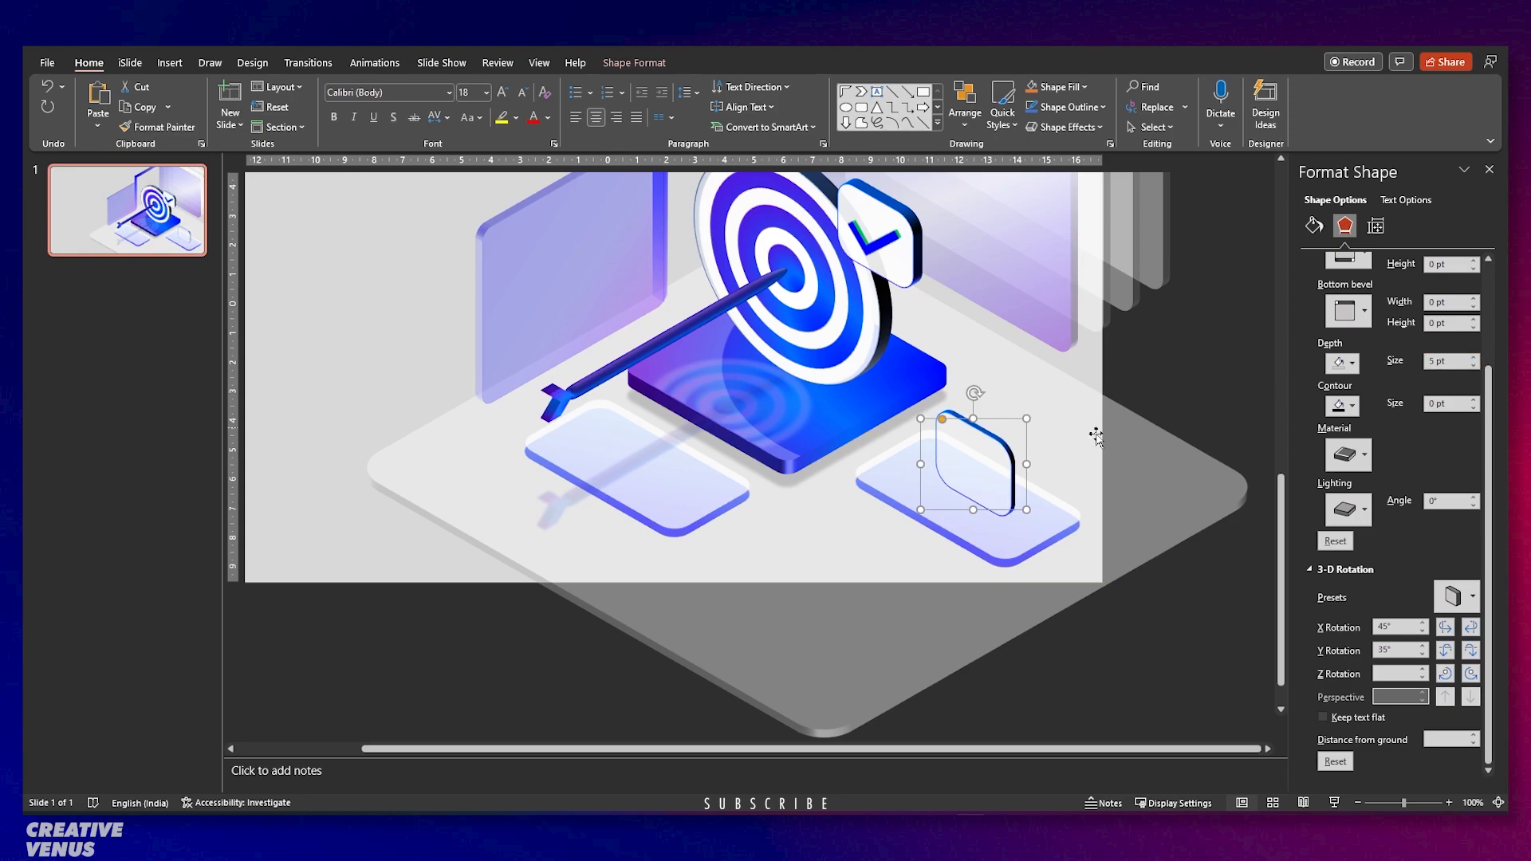
Recolor the end stop of the upright card's outline gradient to the recent purple and move that stop to 46%.
drag(944, 423, 1024, 483)
key(ctrl+z)
click(1313, 225)
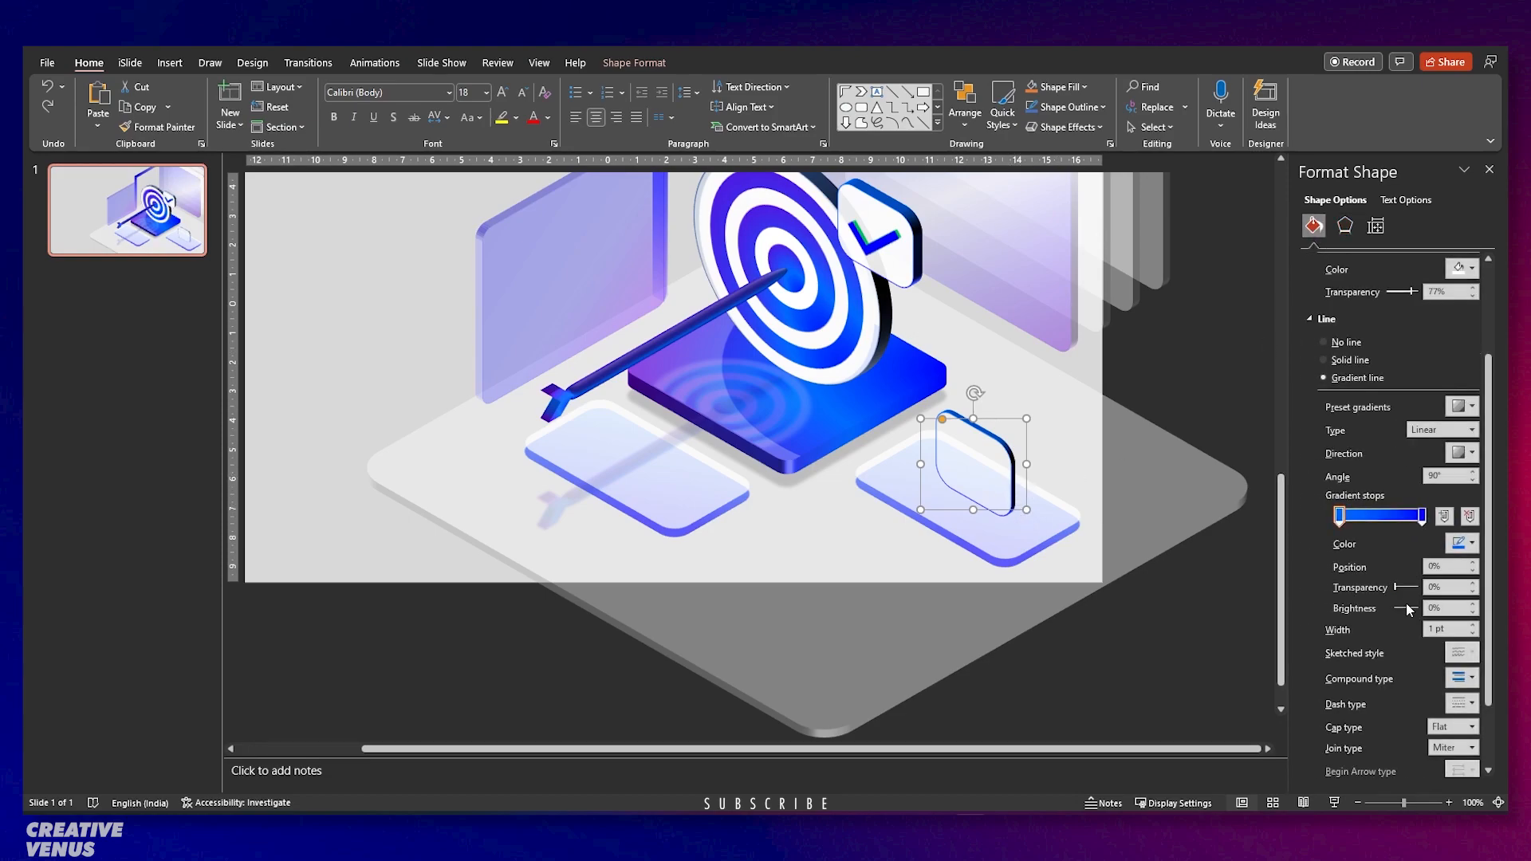
click(1422, 516)
click(1459, 543)
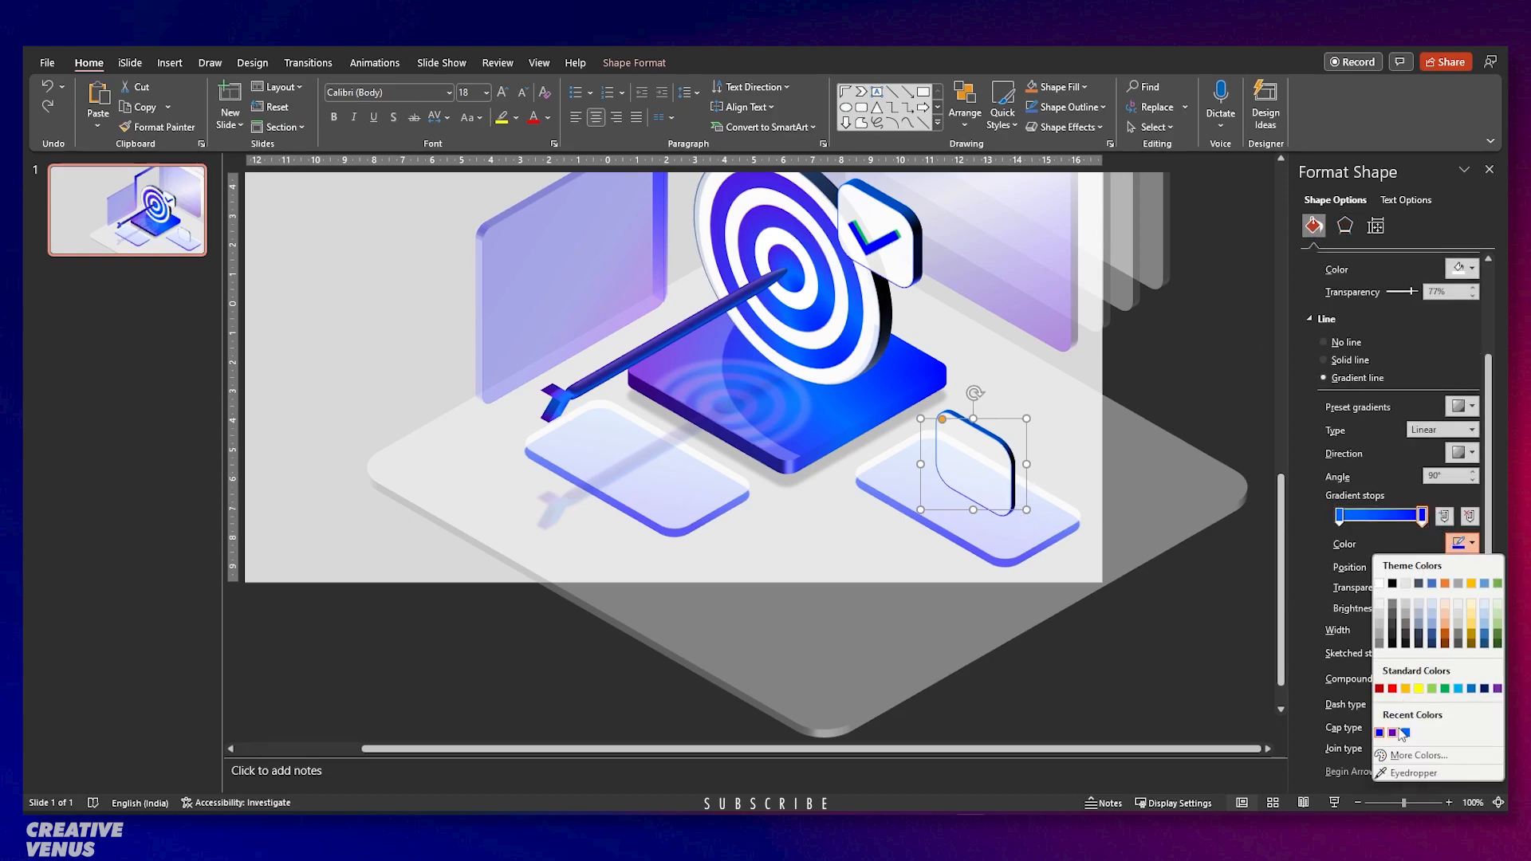
click(1393, 732)
drag(1419, 524, 1373, 519)
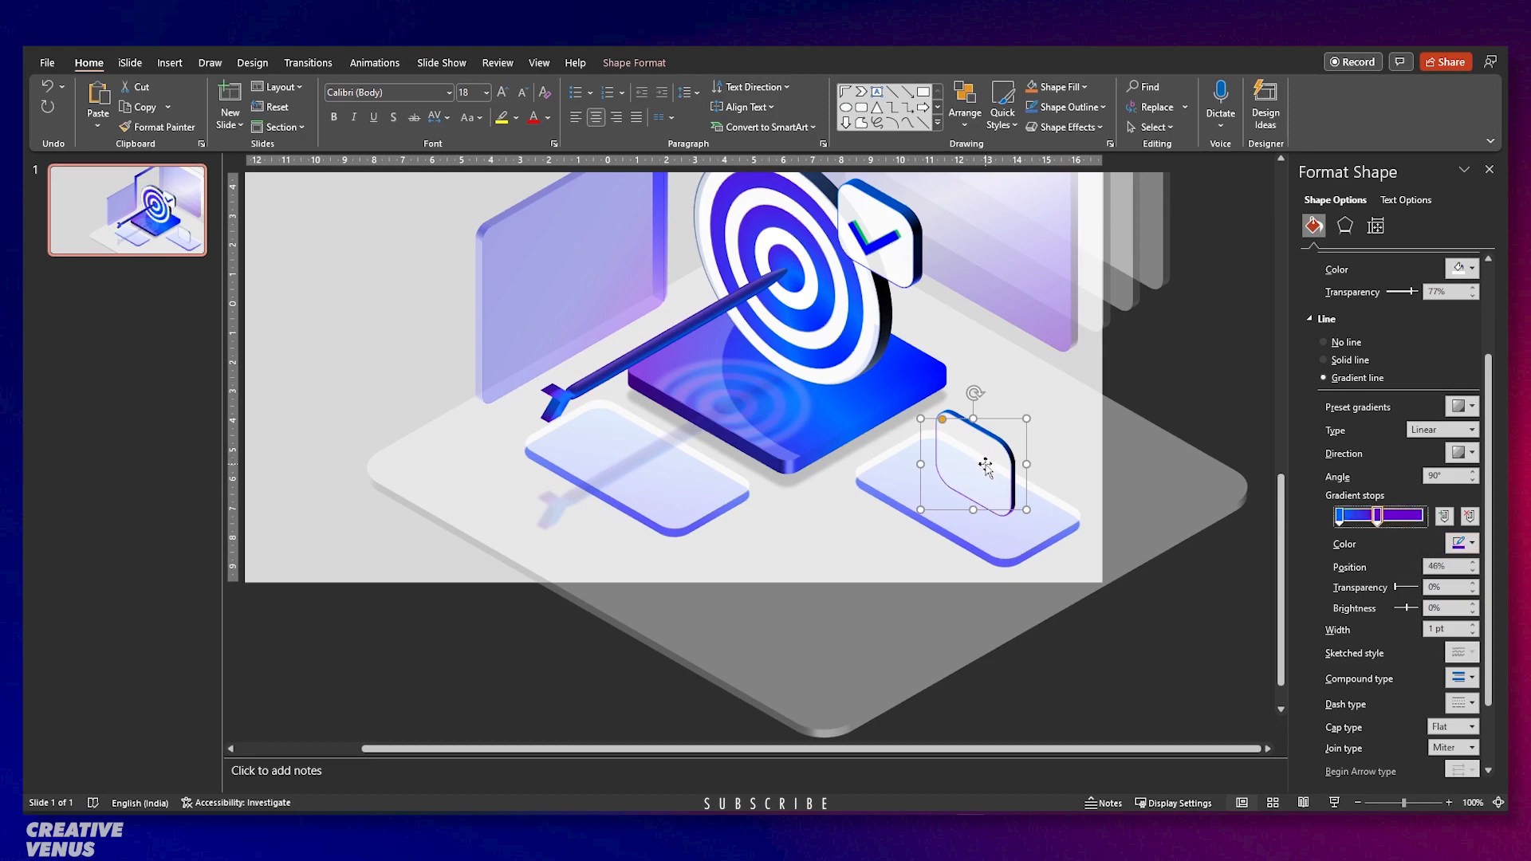
Search the icon library for "technology" and insert the outlined laptop icon with a globe on its screen.
click(169, 61)
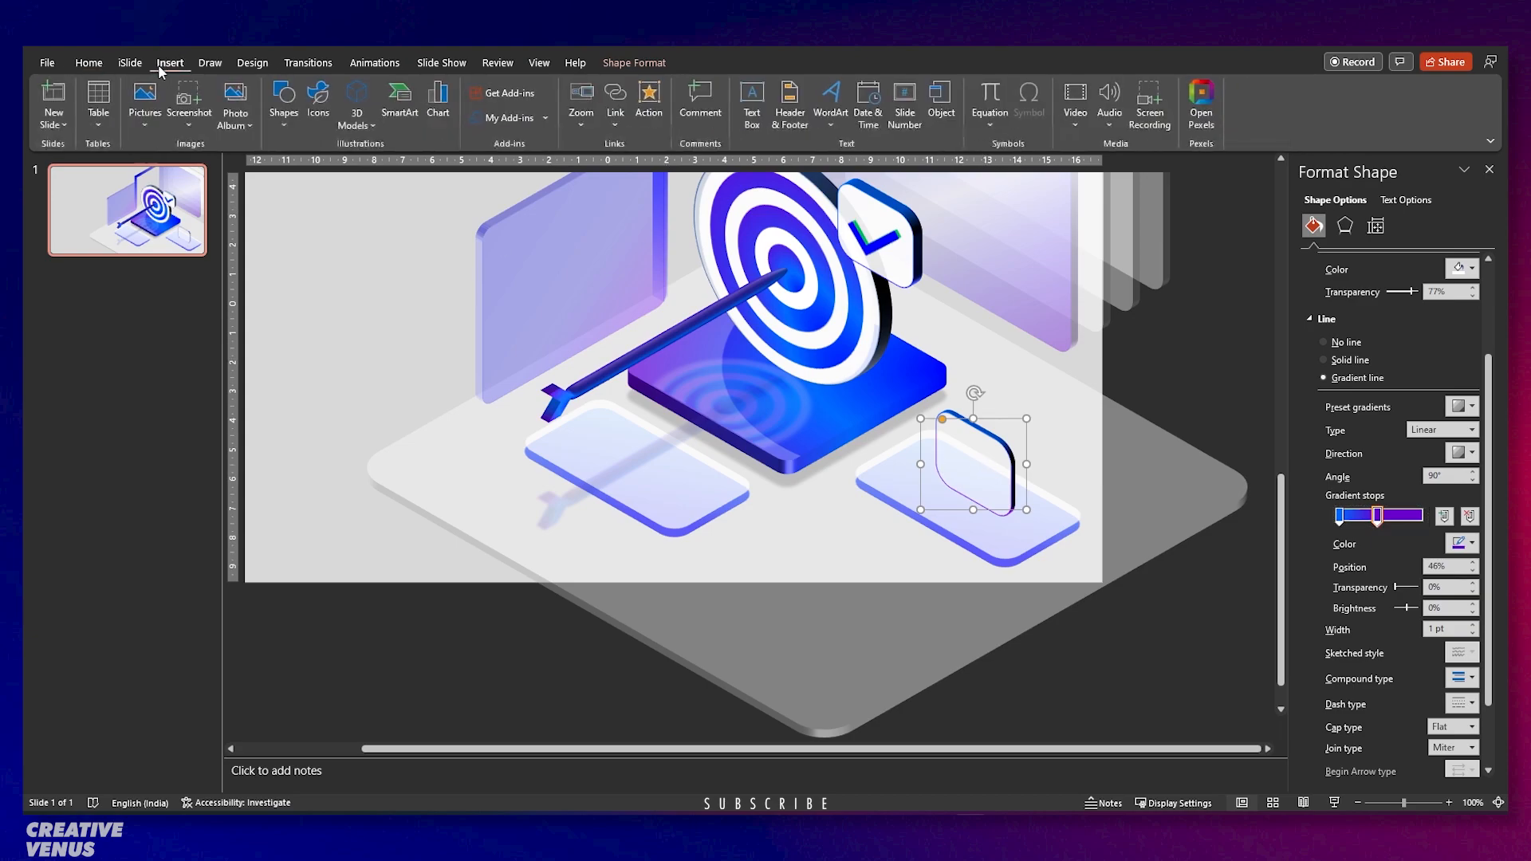
click(322, 122)
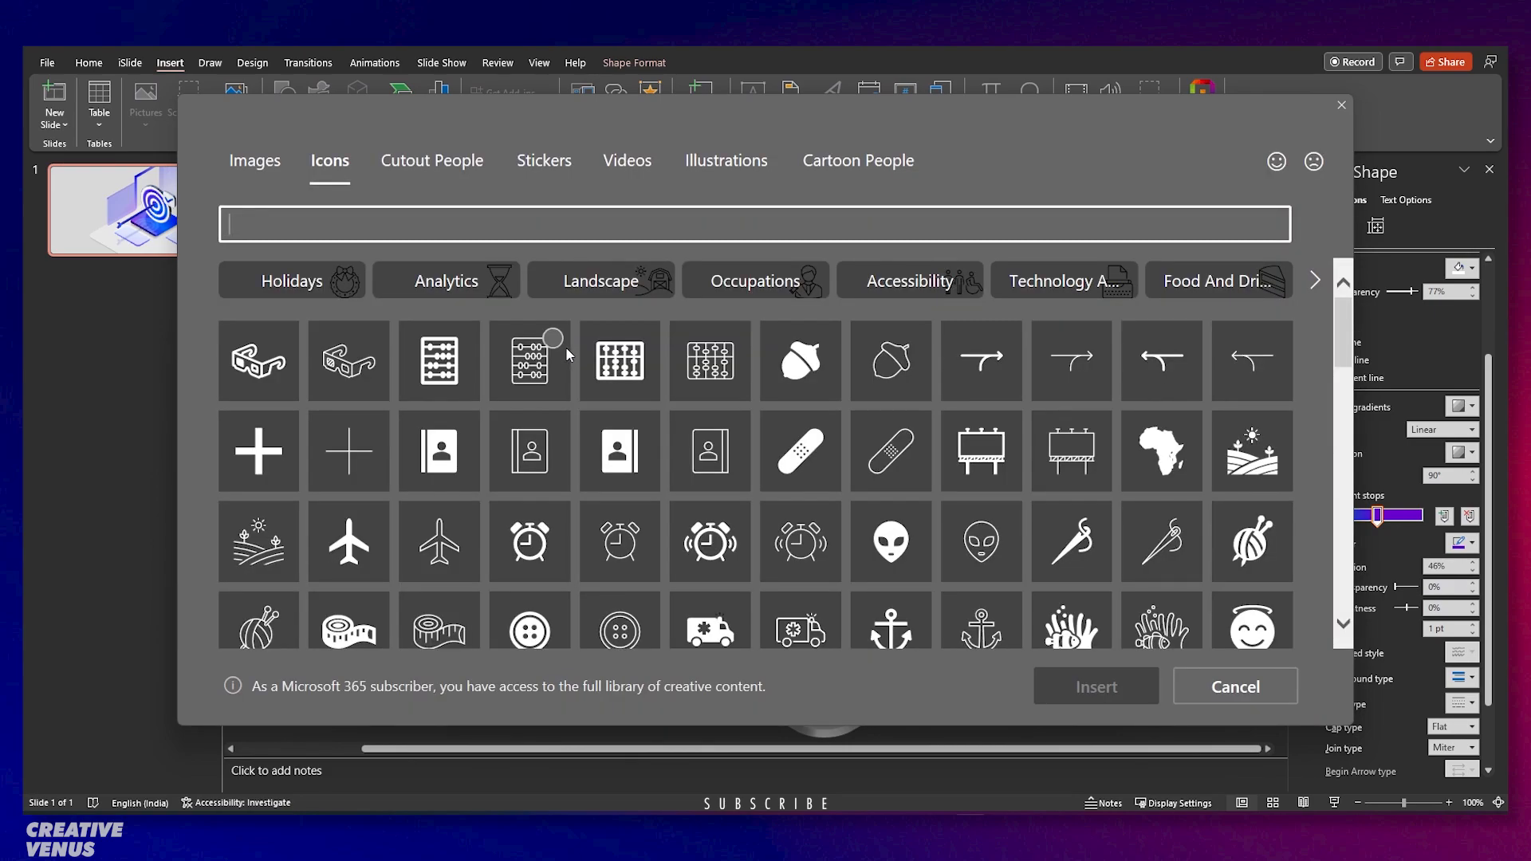
scroll(732, 514, down, 2)
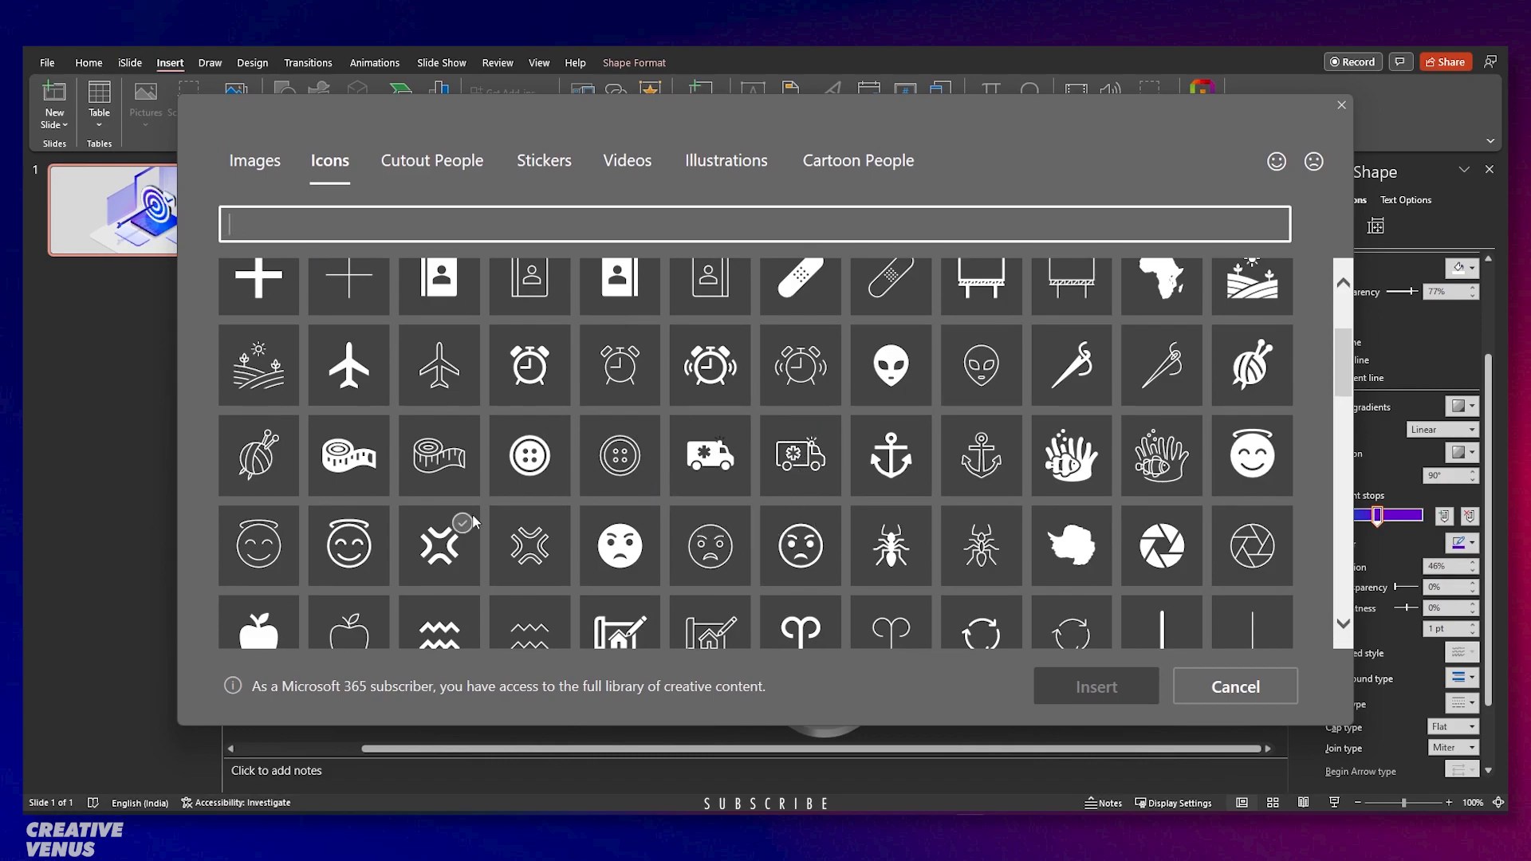
scroll(446, 530, down, 3)
scroll(833, 474, down, 3)
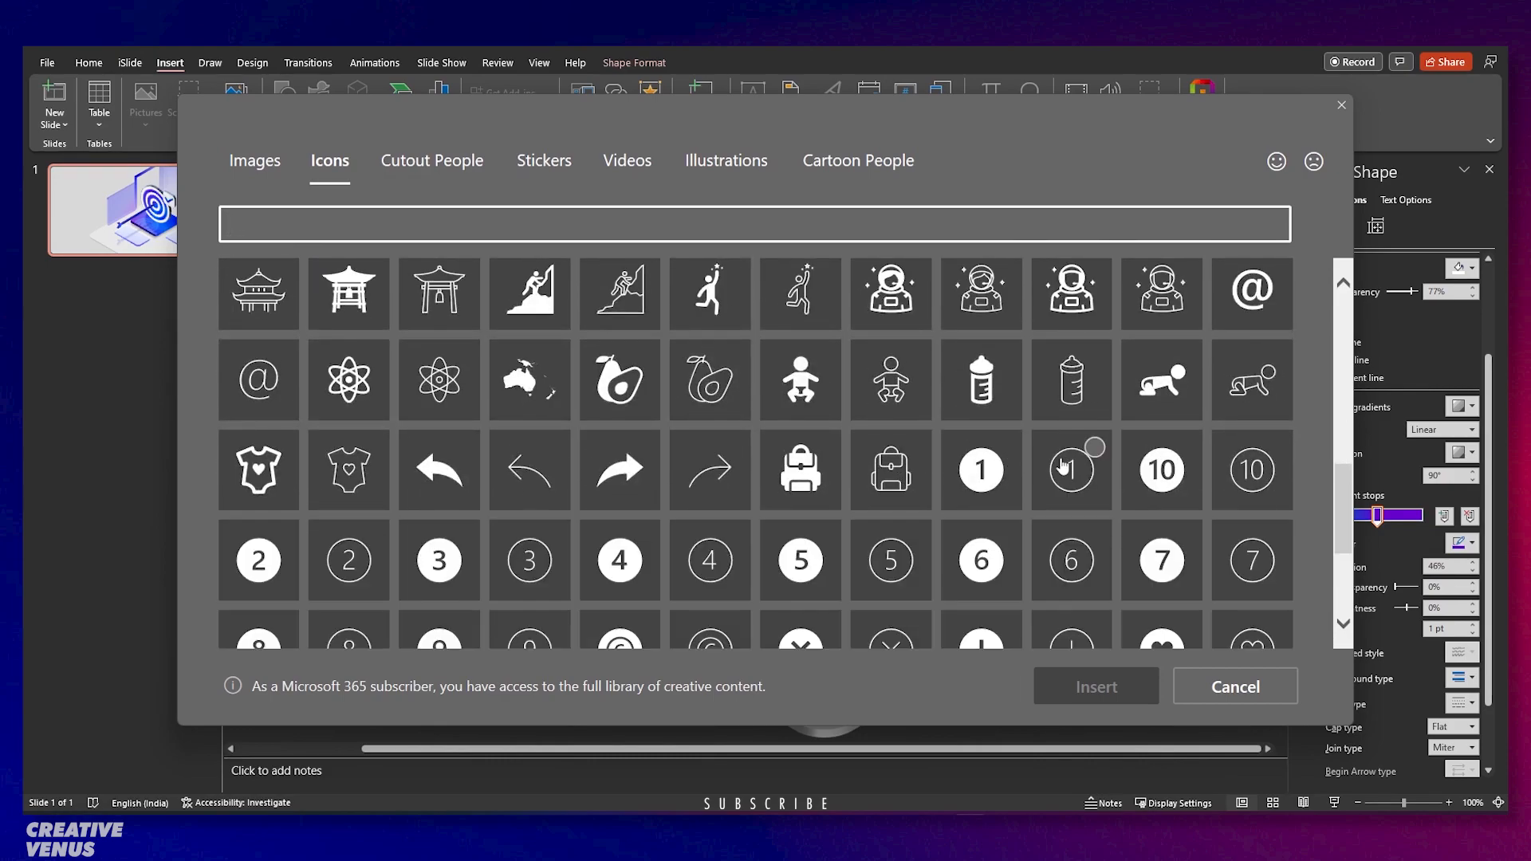
scroll(821, 453, up, 5)
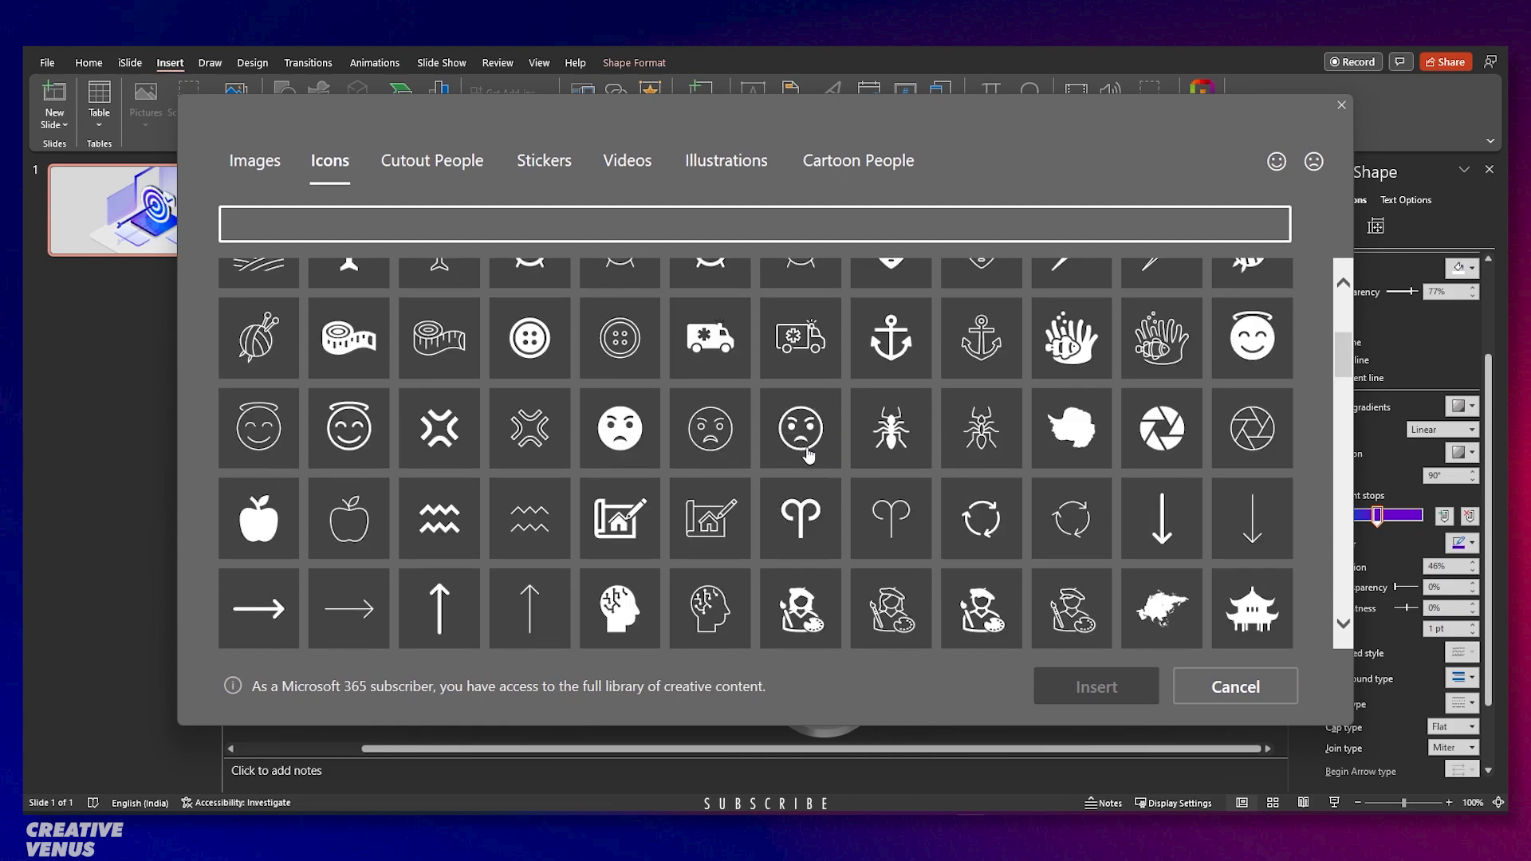
scroll(785, 454, up, 5)
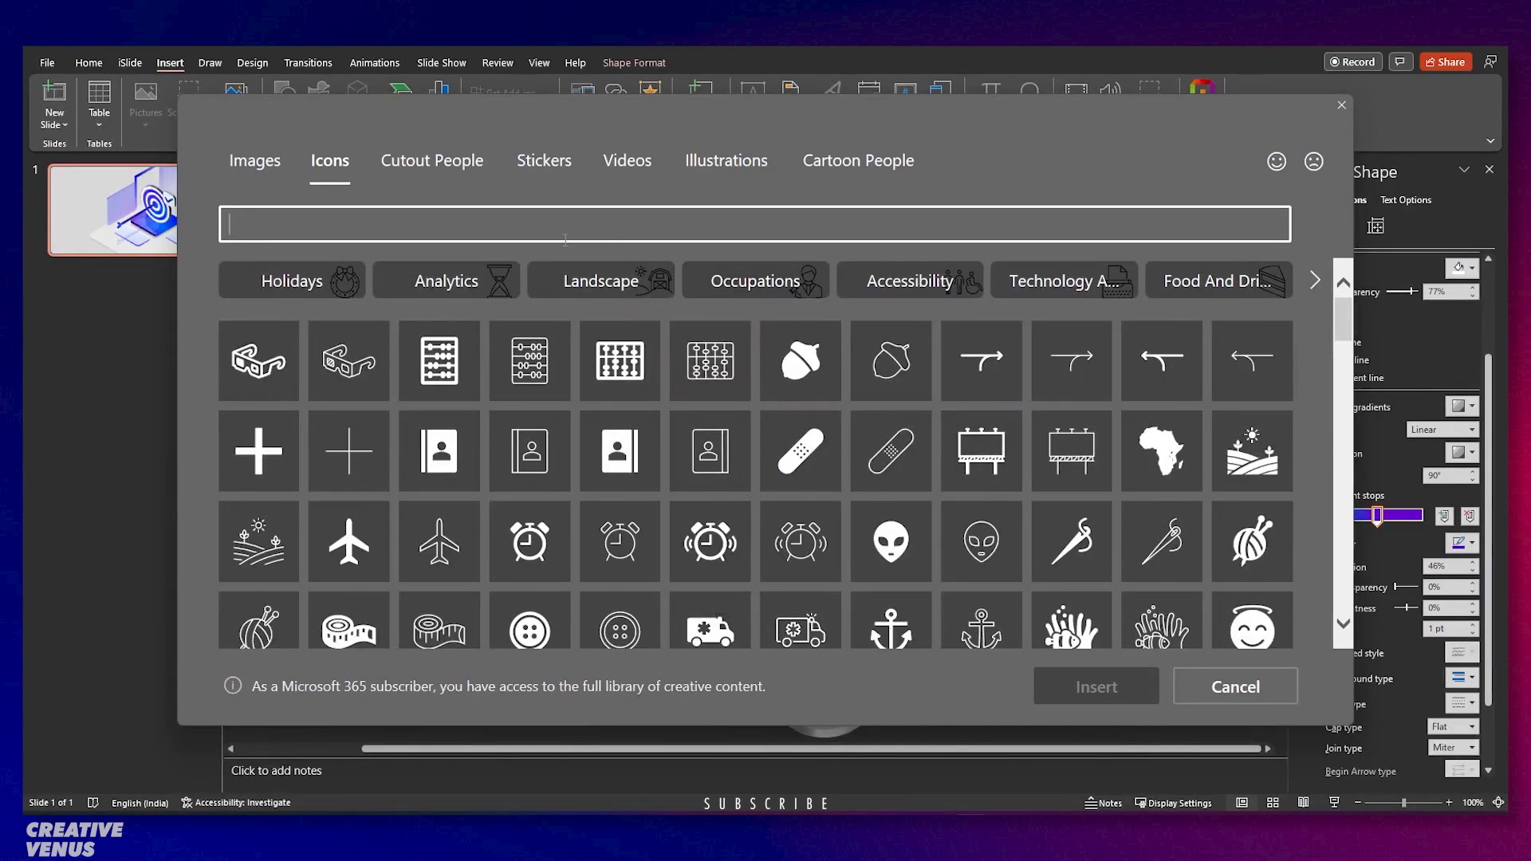
text(technology)
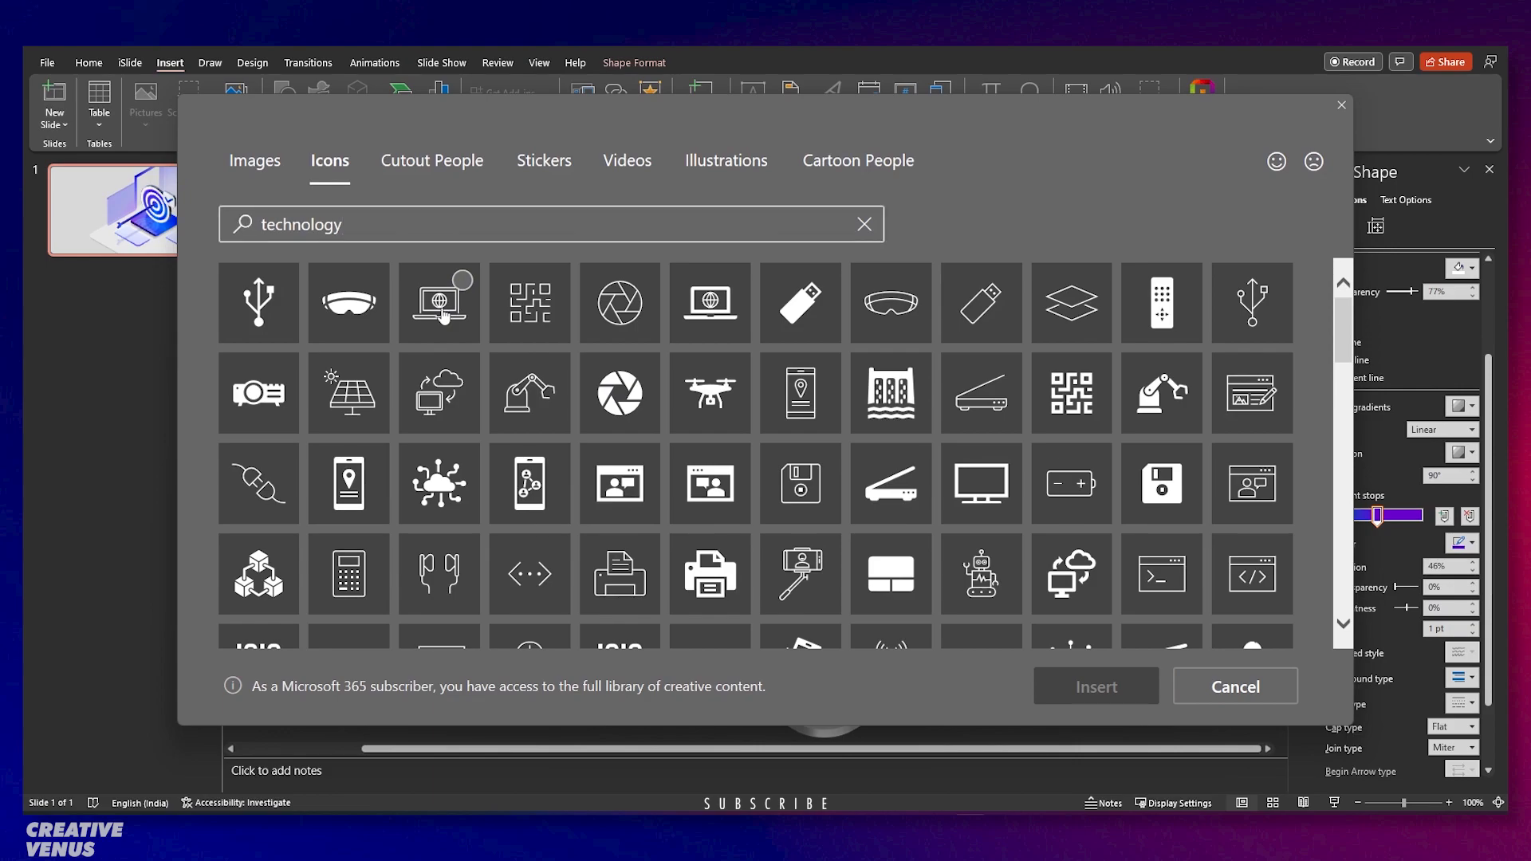
click(443, 318)
click(1081, 675)
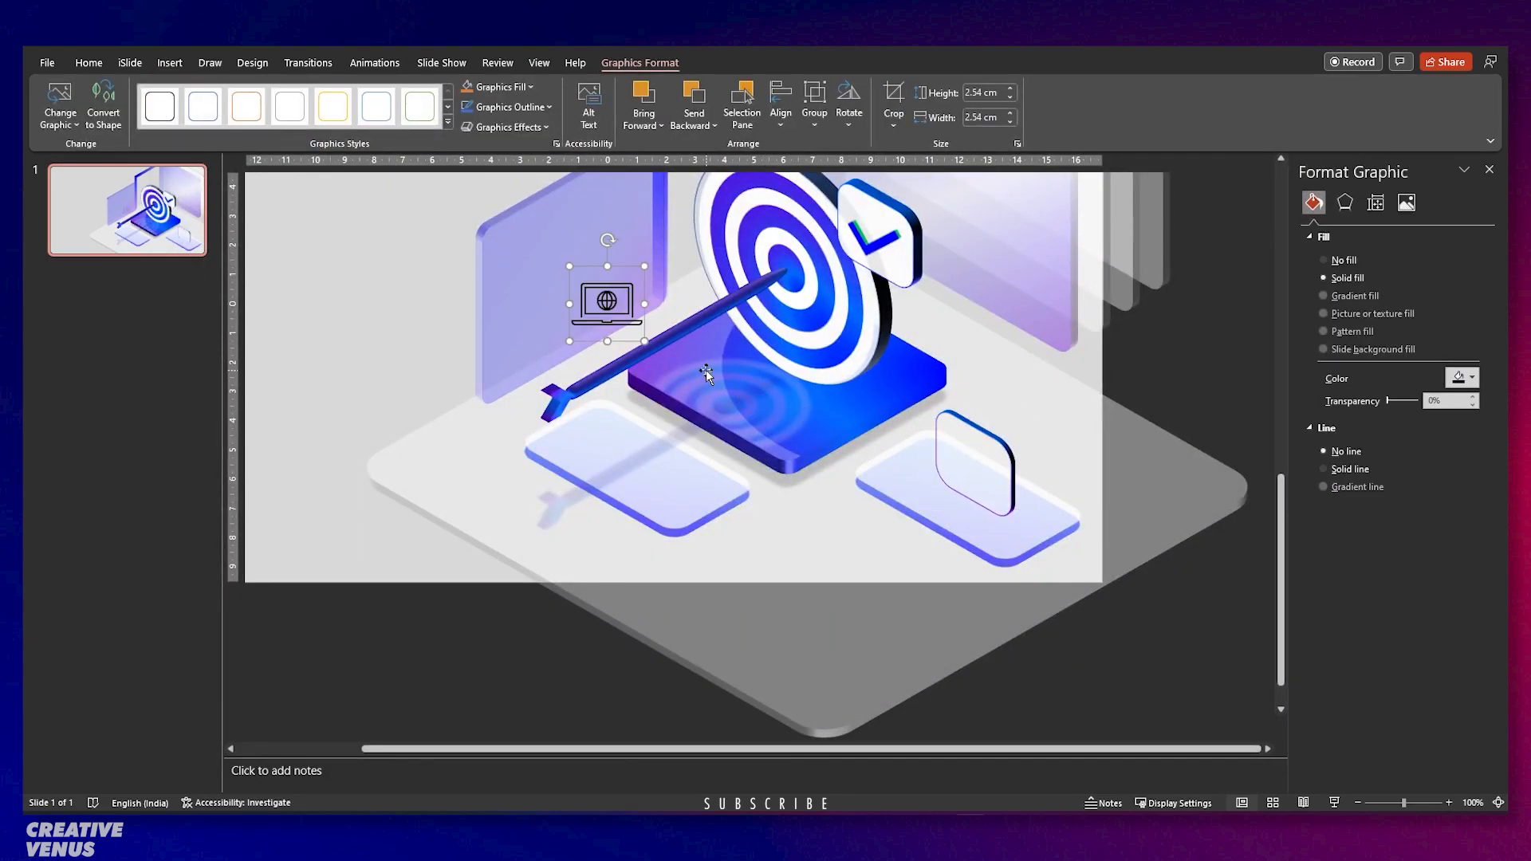
Apply a 3-D rotation to the laptop icon that matches the small upright card and place it on the card's face.
click(1345, 203)
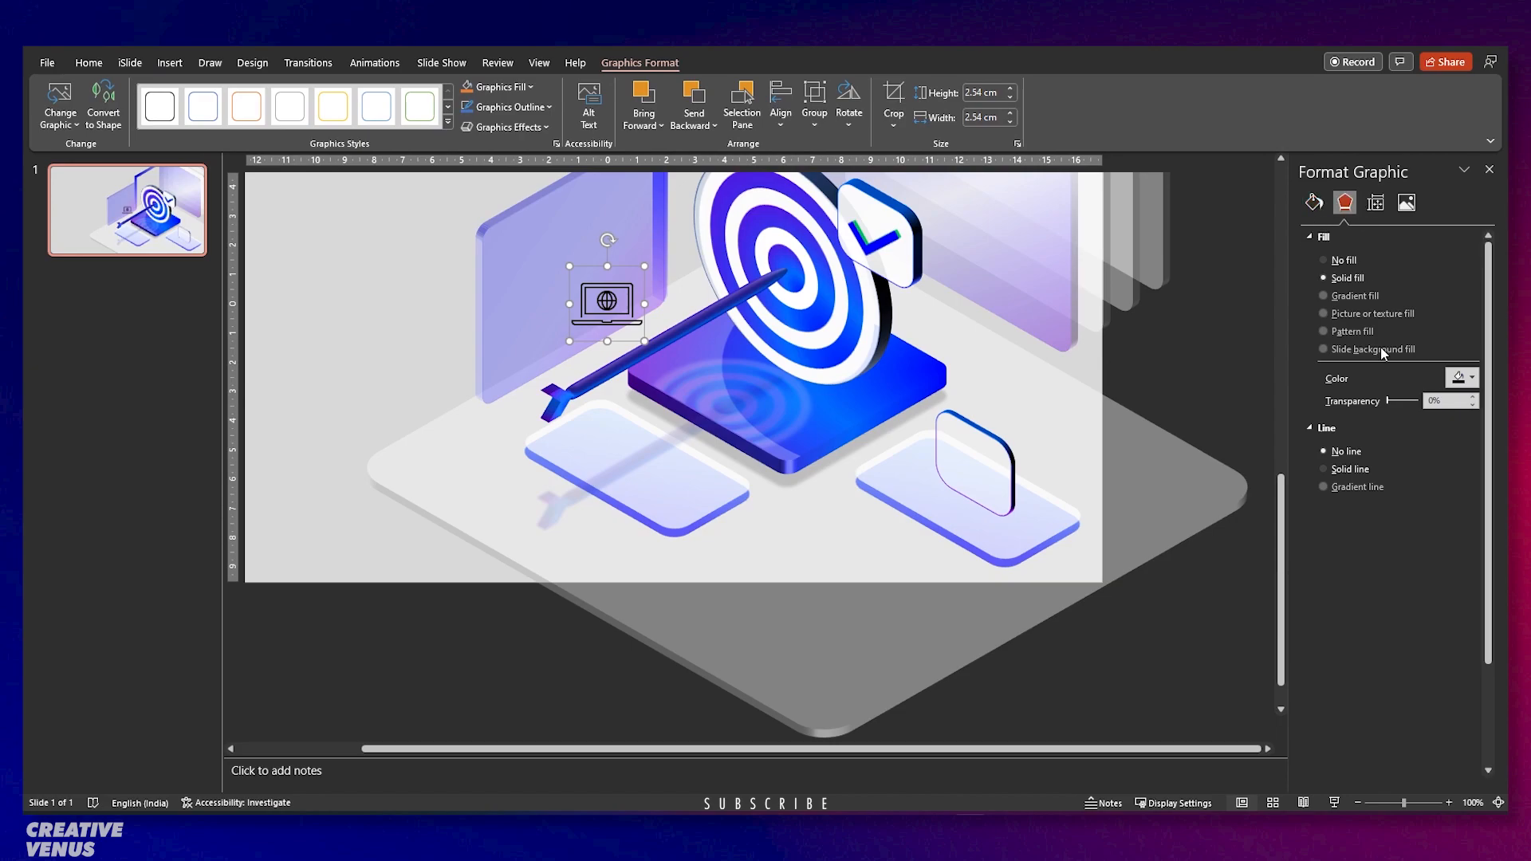
click(1467, 574)
click(1352, 212)
drag(616, 311, 984, 470)
Fill the laptop icon with the recent dark blue at 3% transparency and nudge it slightly up on the card.
click(1314, 204)
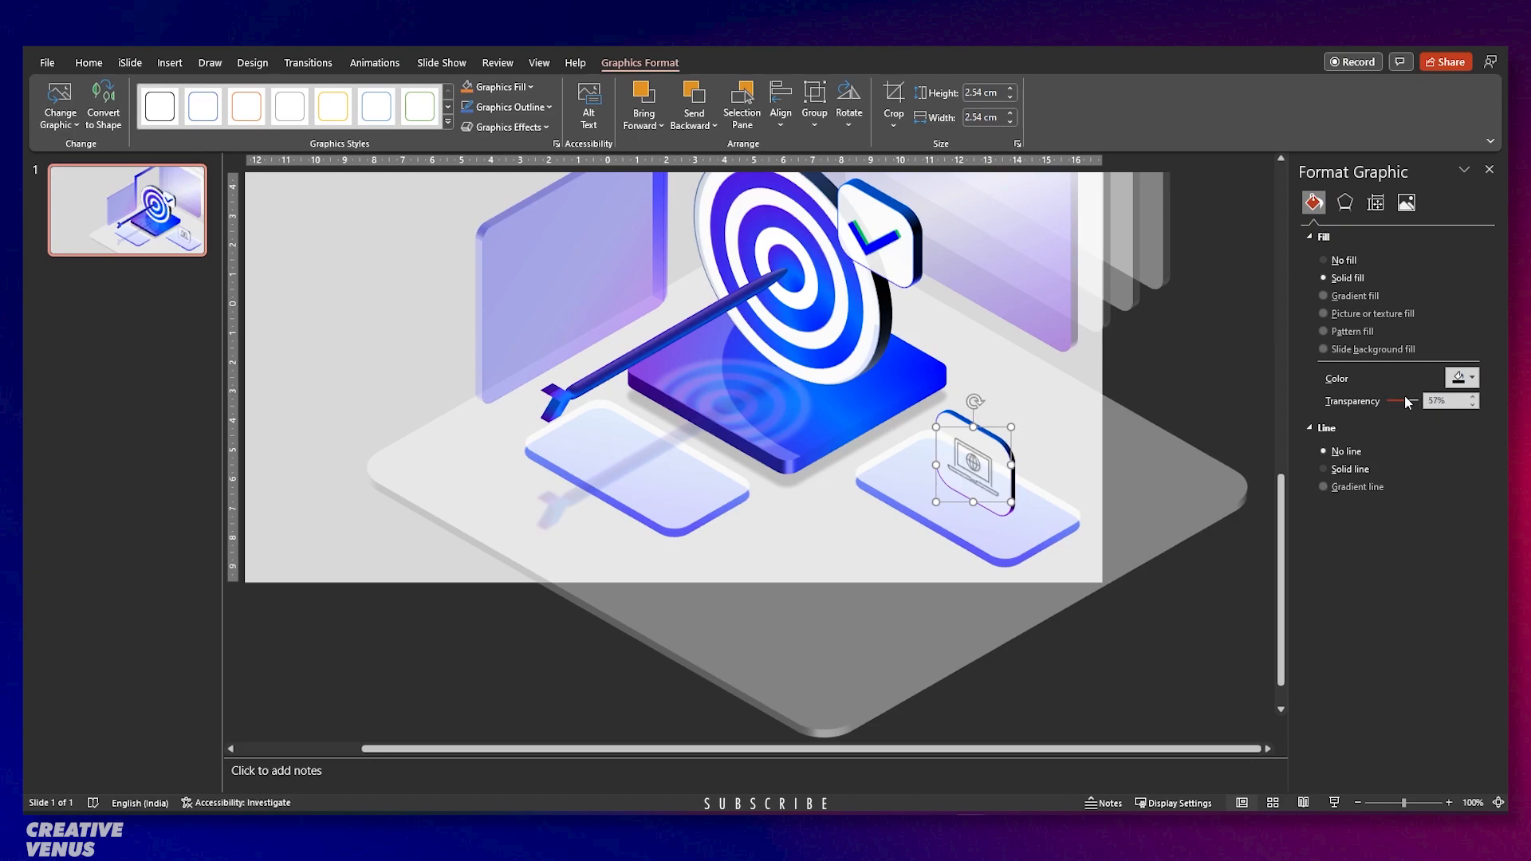
click(1466, 378)
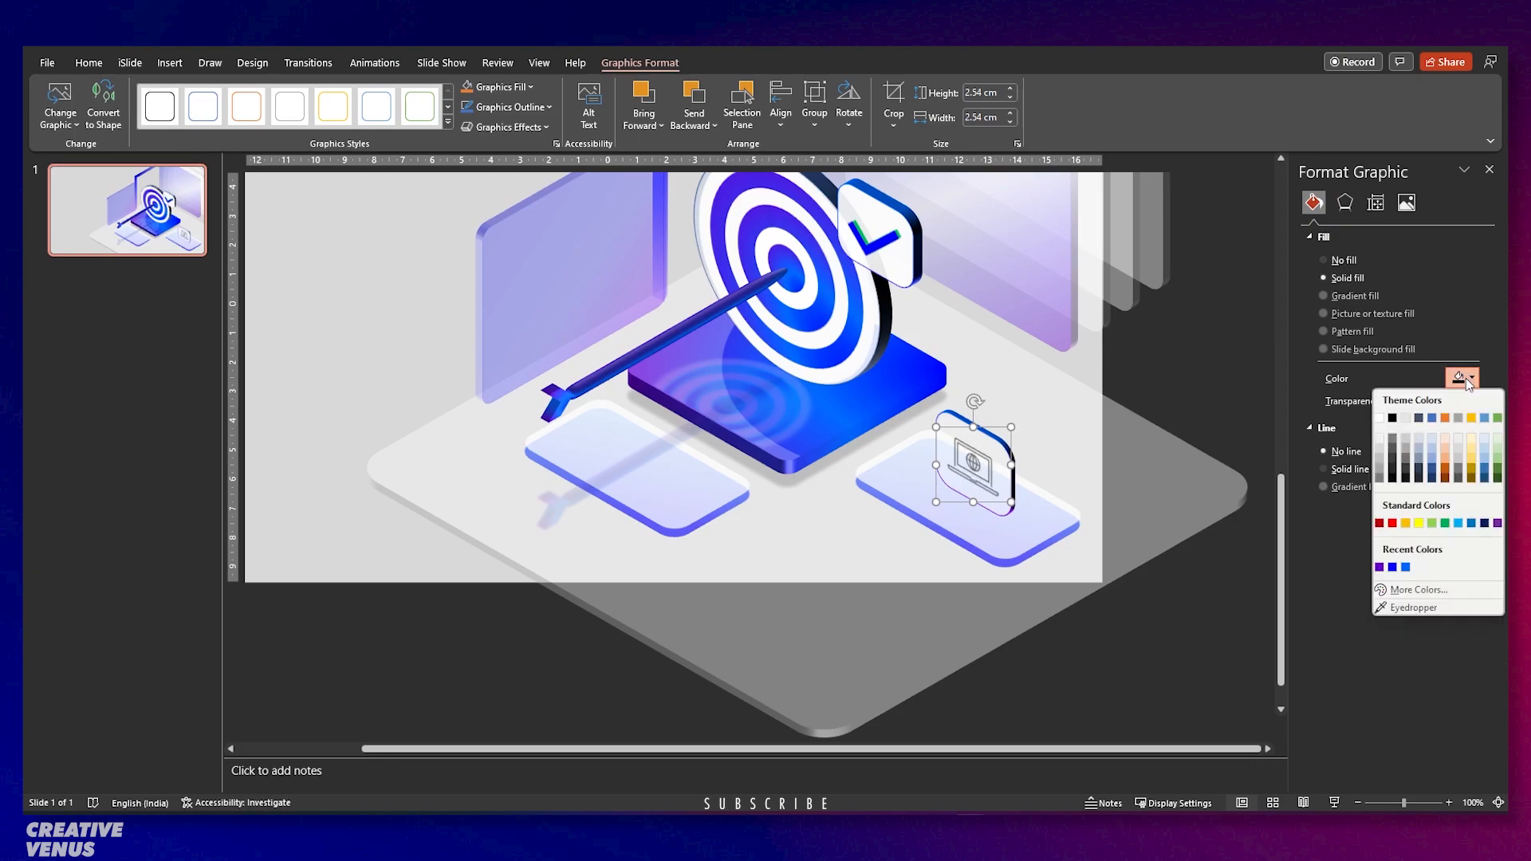
click(1393, 568)
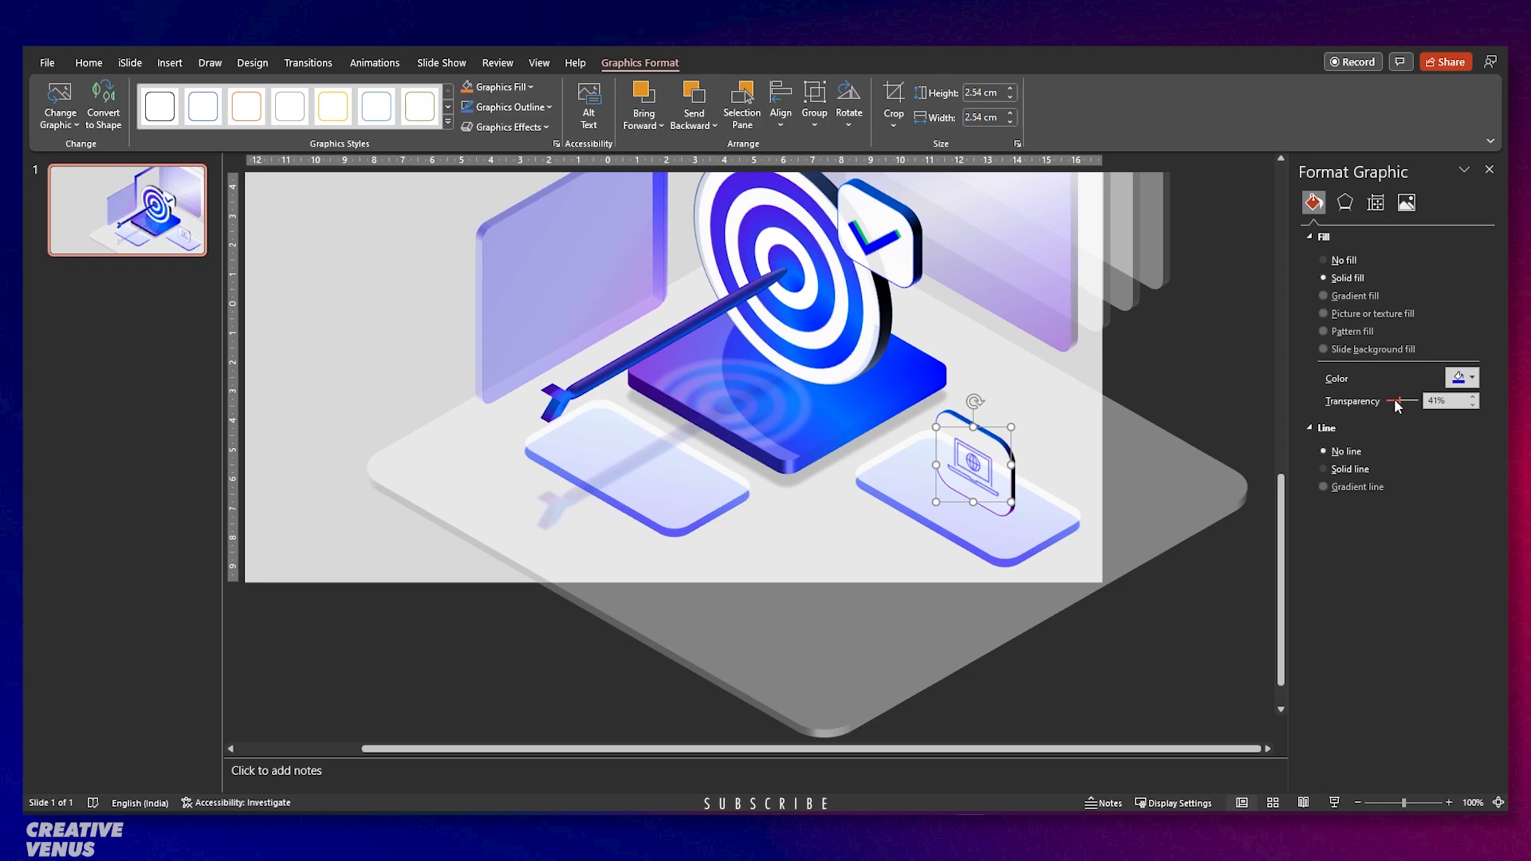
drag(1397, 403, 1389, 403)
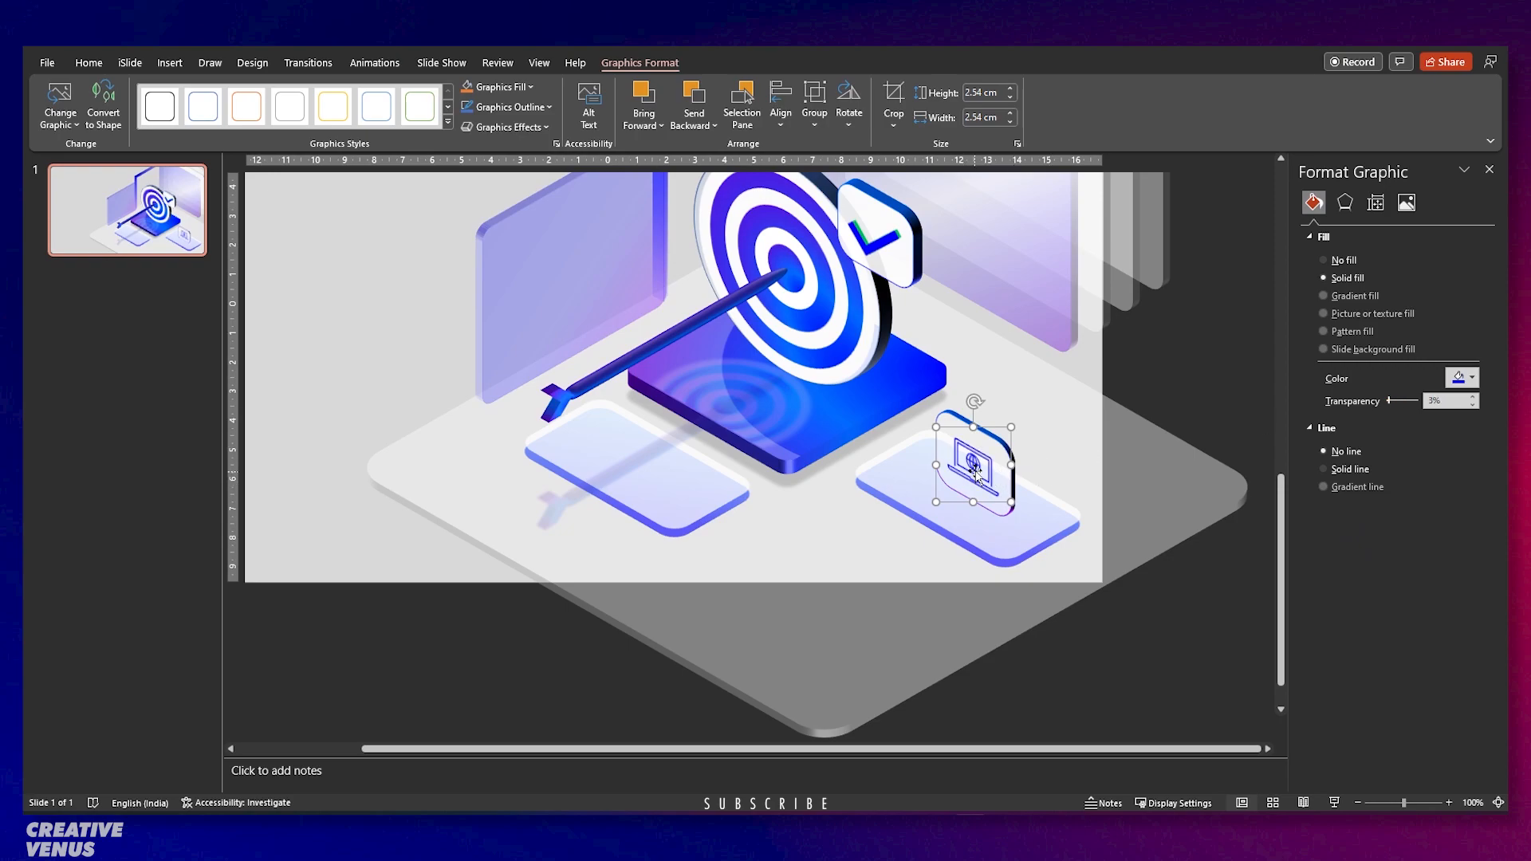
key(Up)
key(Up)
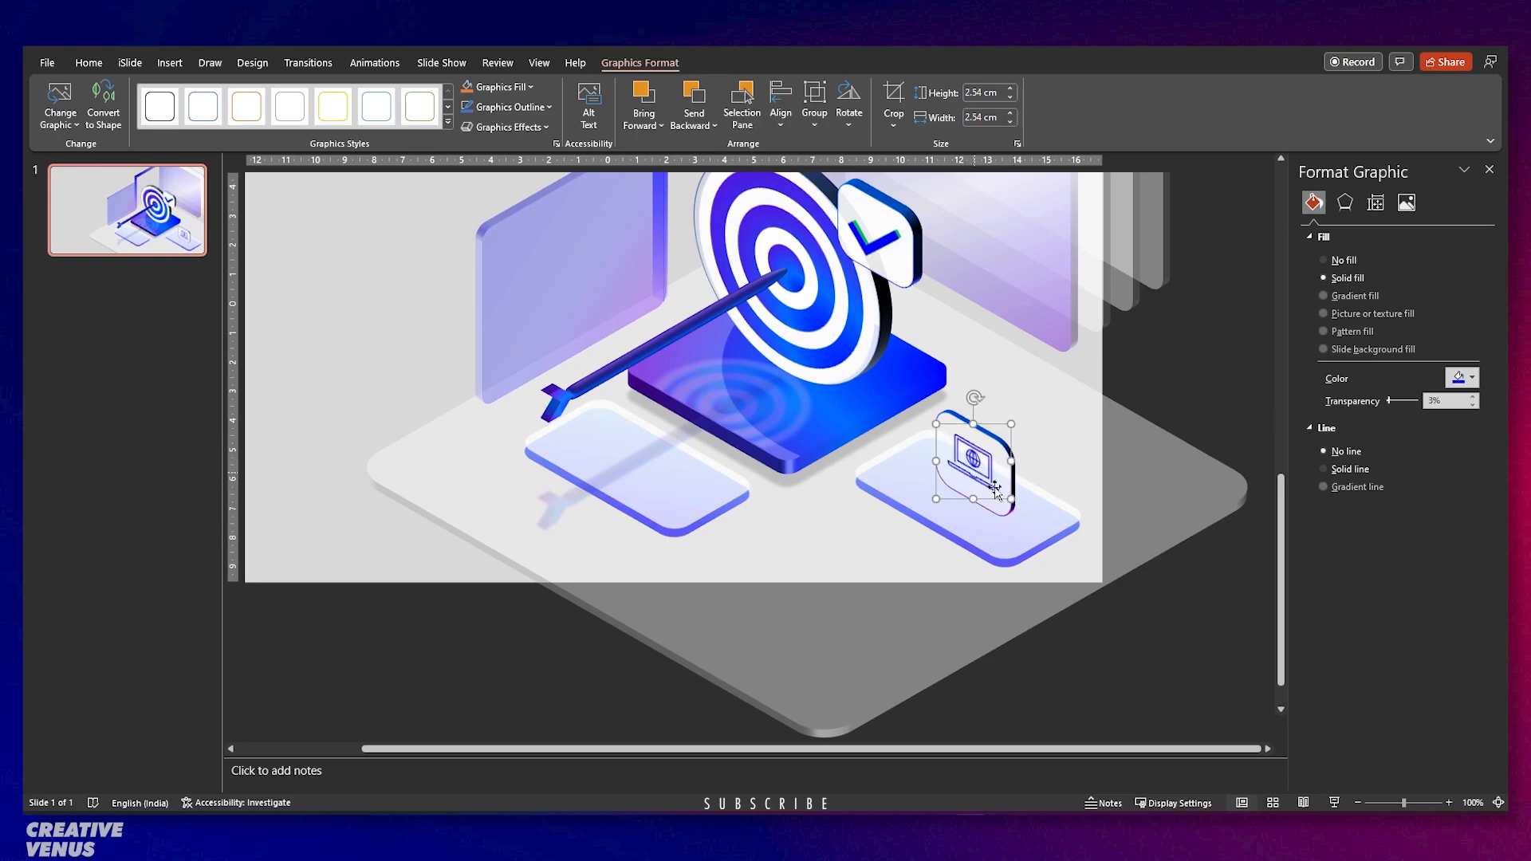
click(1164, 648)
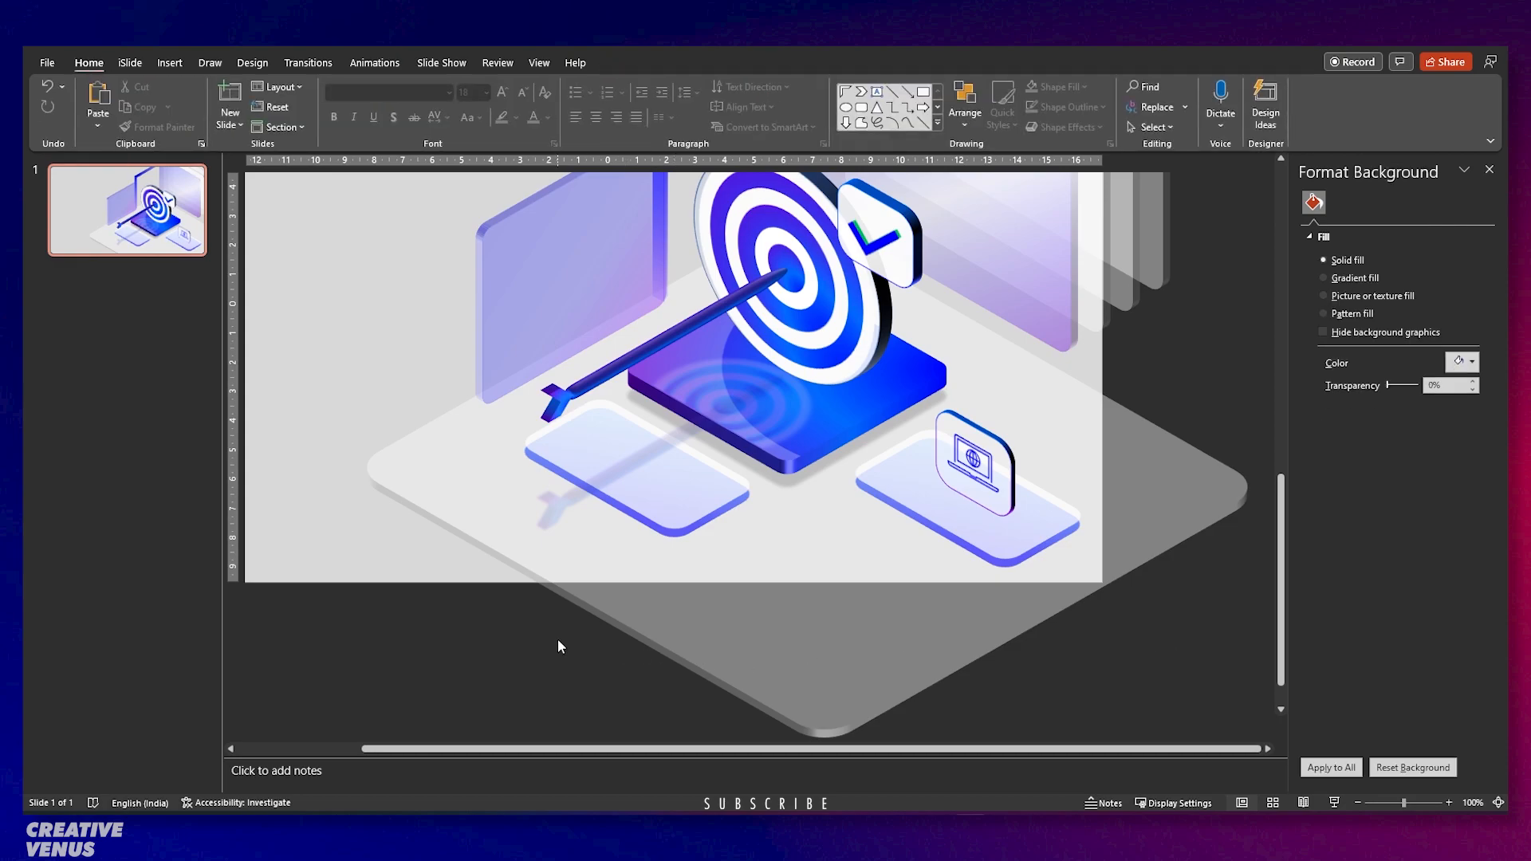
click(169, 62)
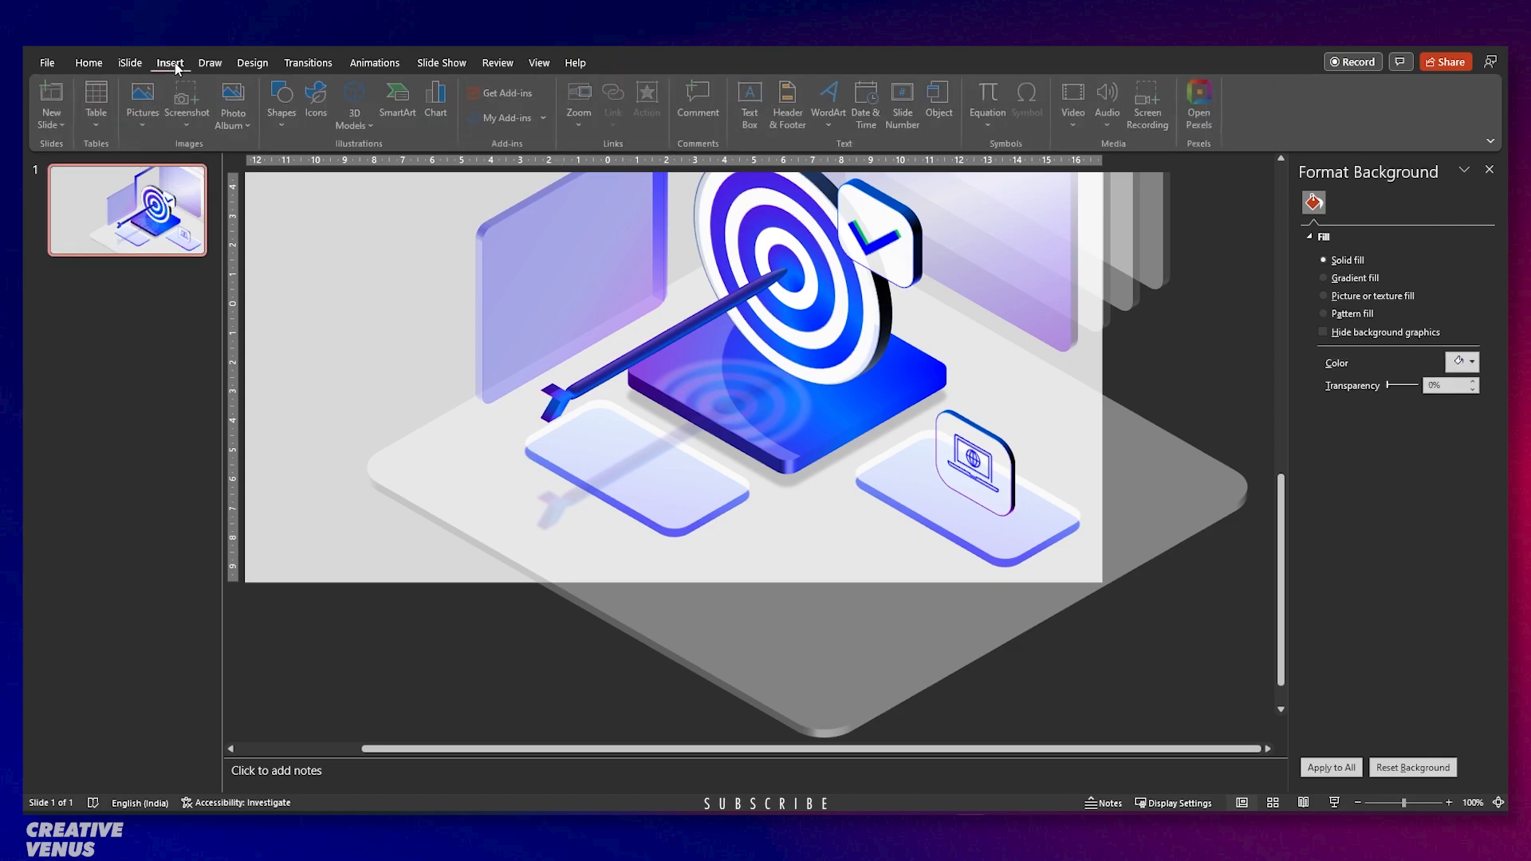
ctrl+scroll(405, 423, down, 3)
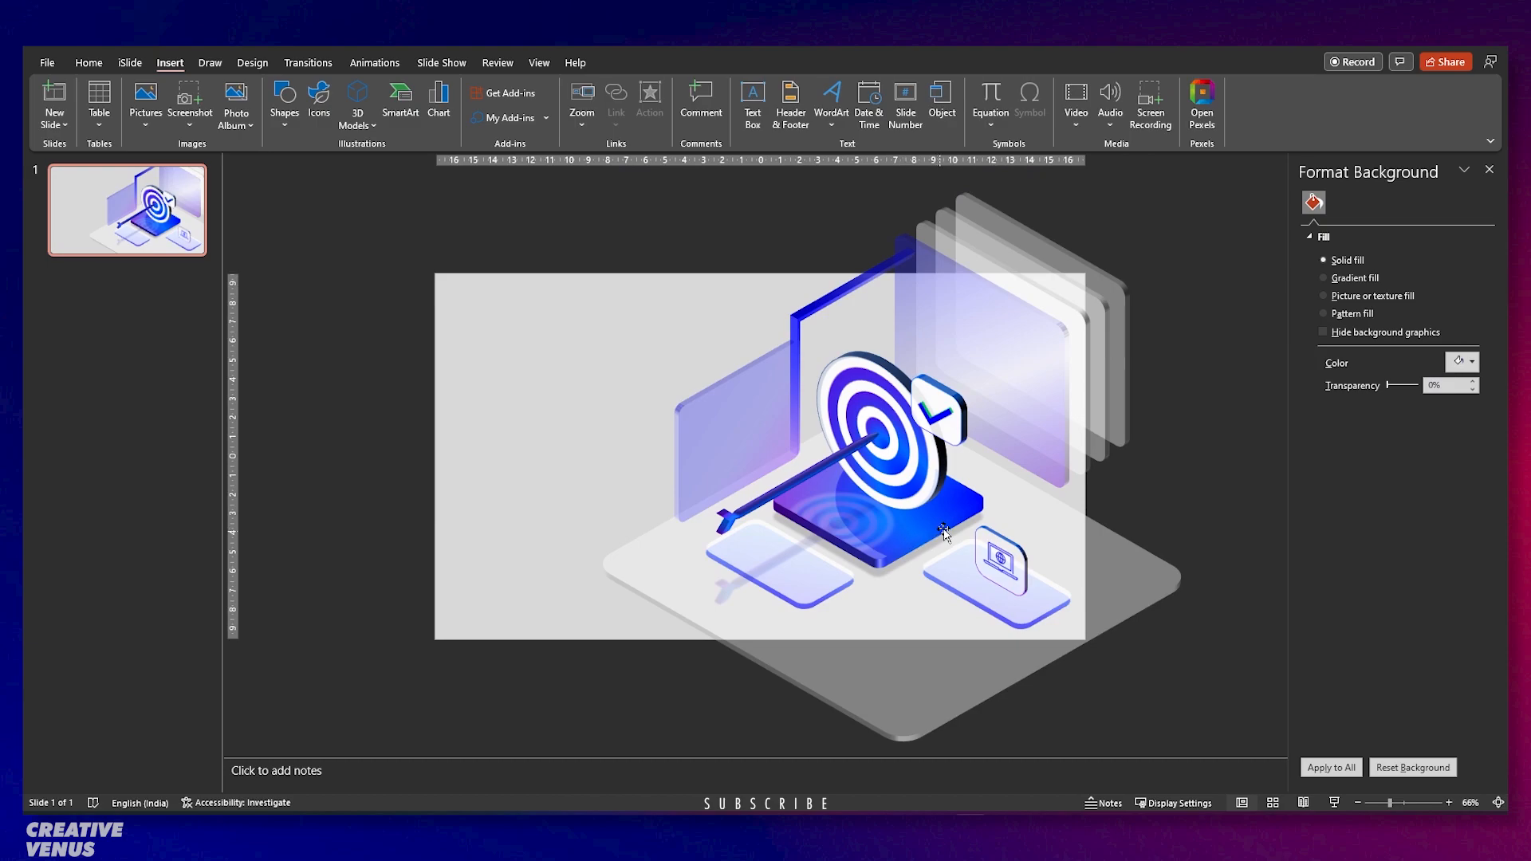
click(977, 506)
click(982, 508)
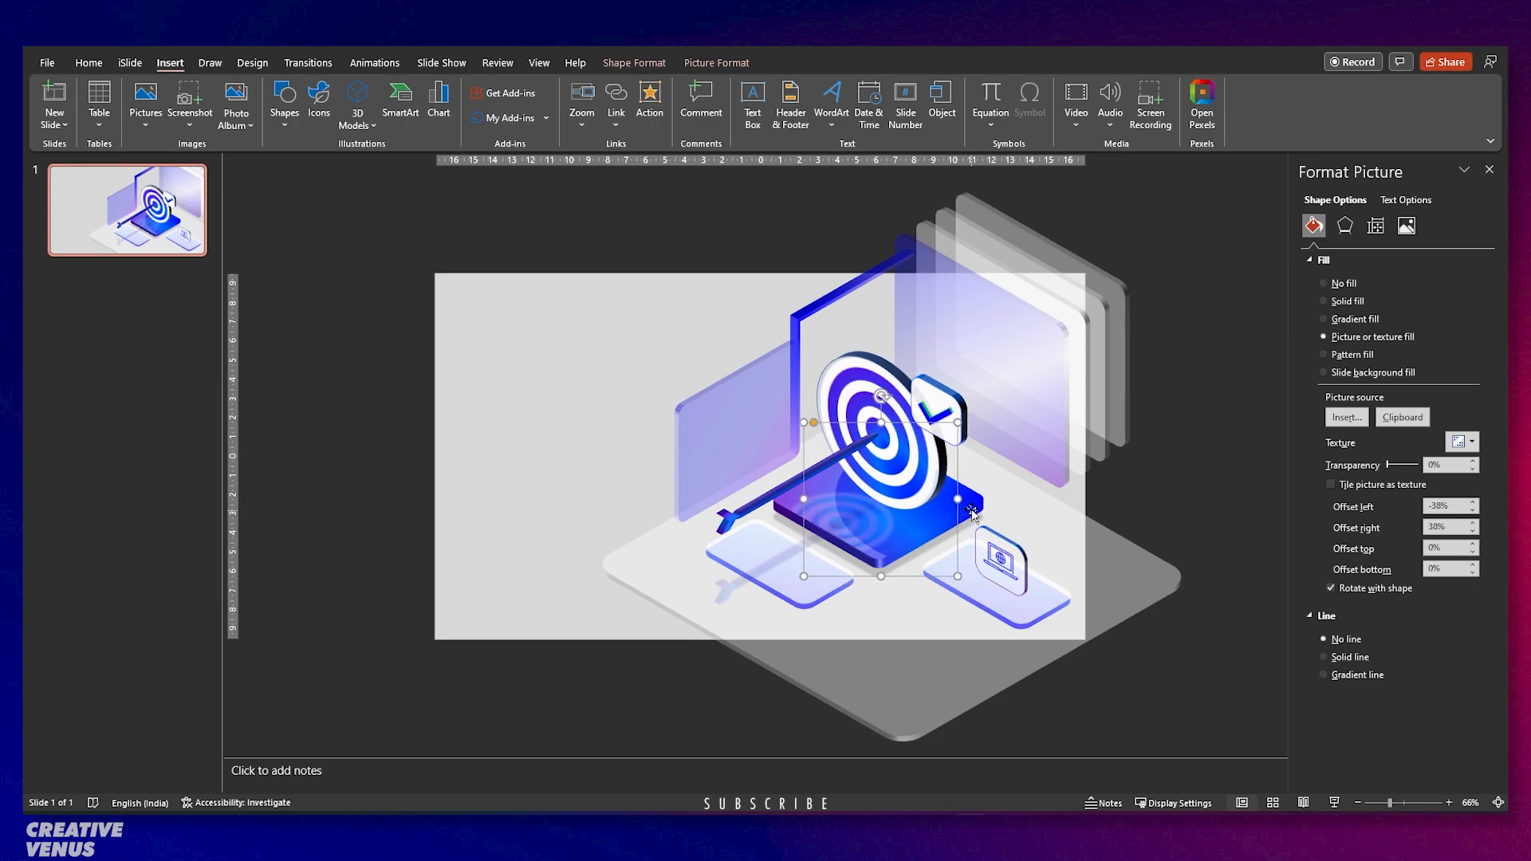
click(975, 513)
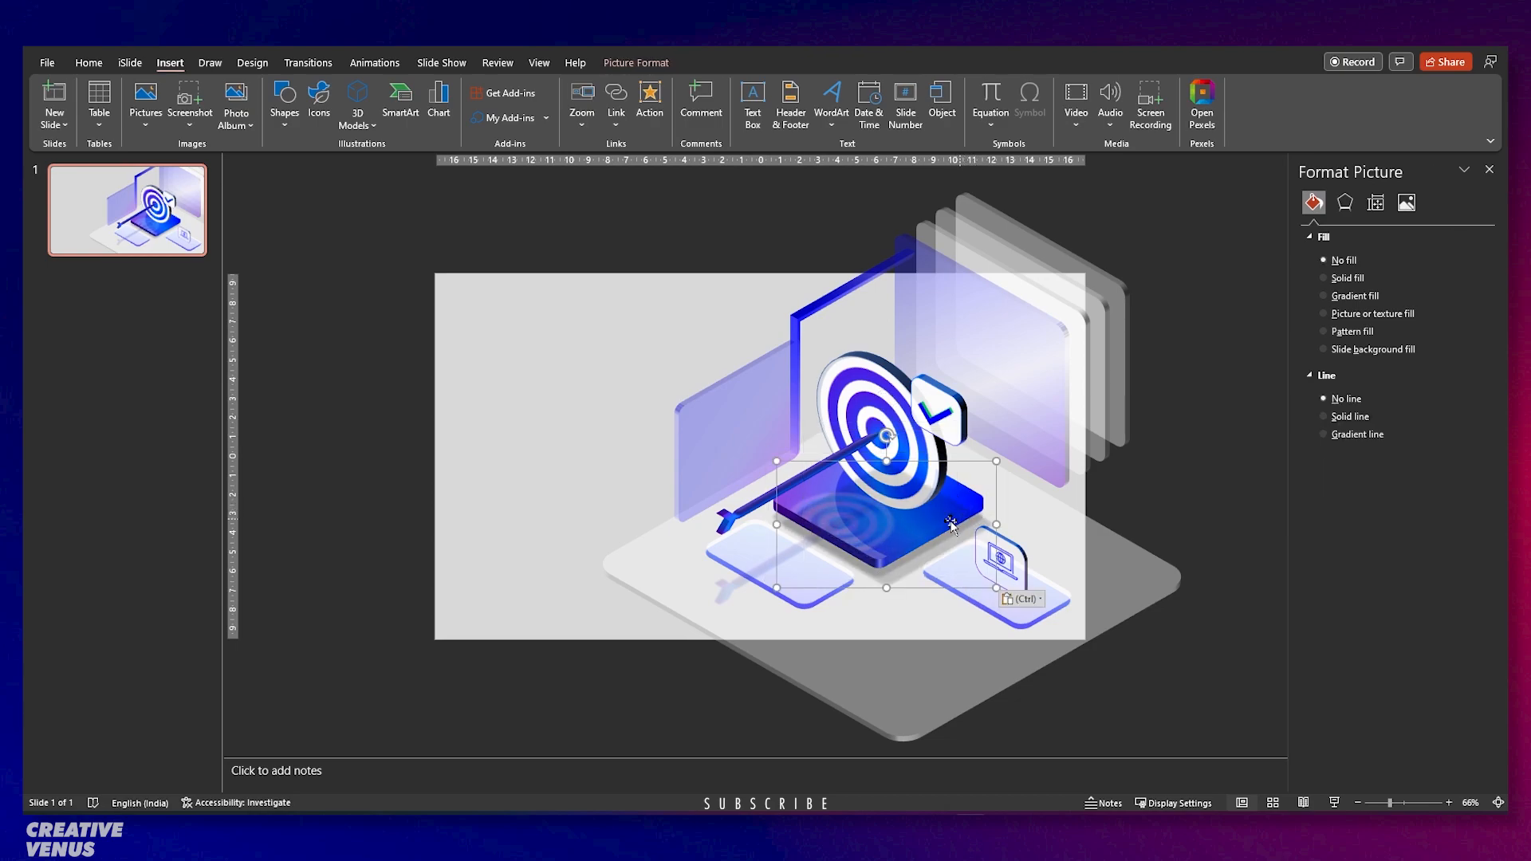
click(975, 504)
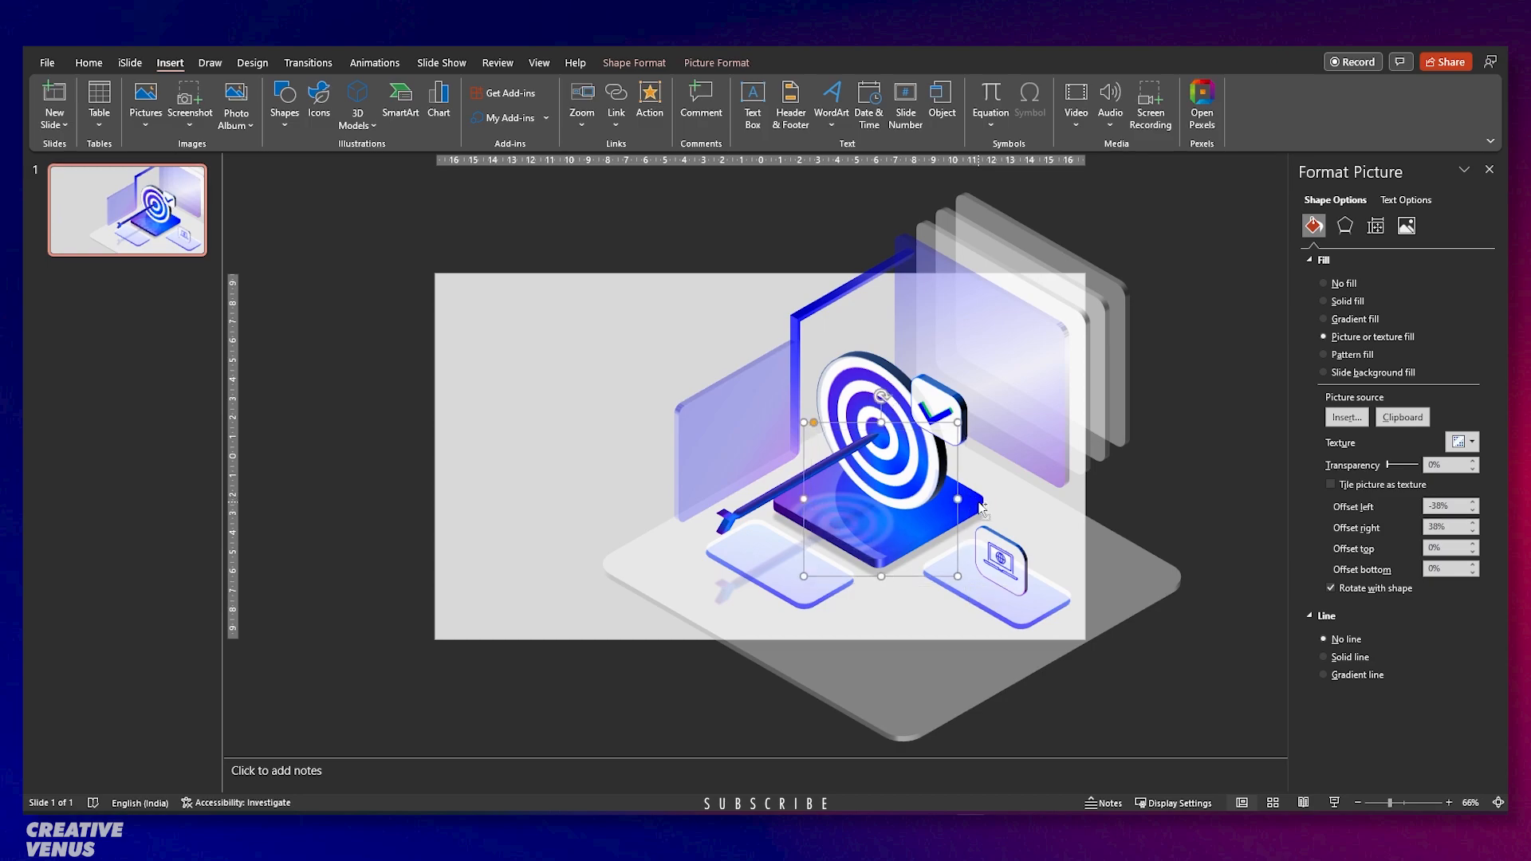
Copy the right-hand flat card to the empty left part of the slide, keeping only its blue gradient plate without the white top layer.
click(1007, 609)
ctrl+drag(1011, 614, 488, 517)
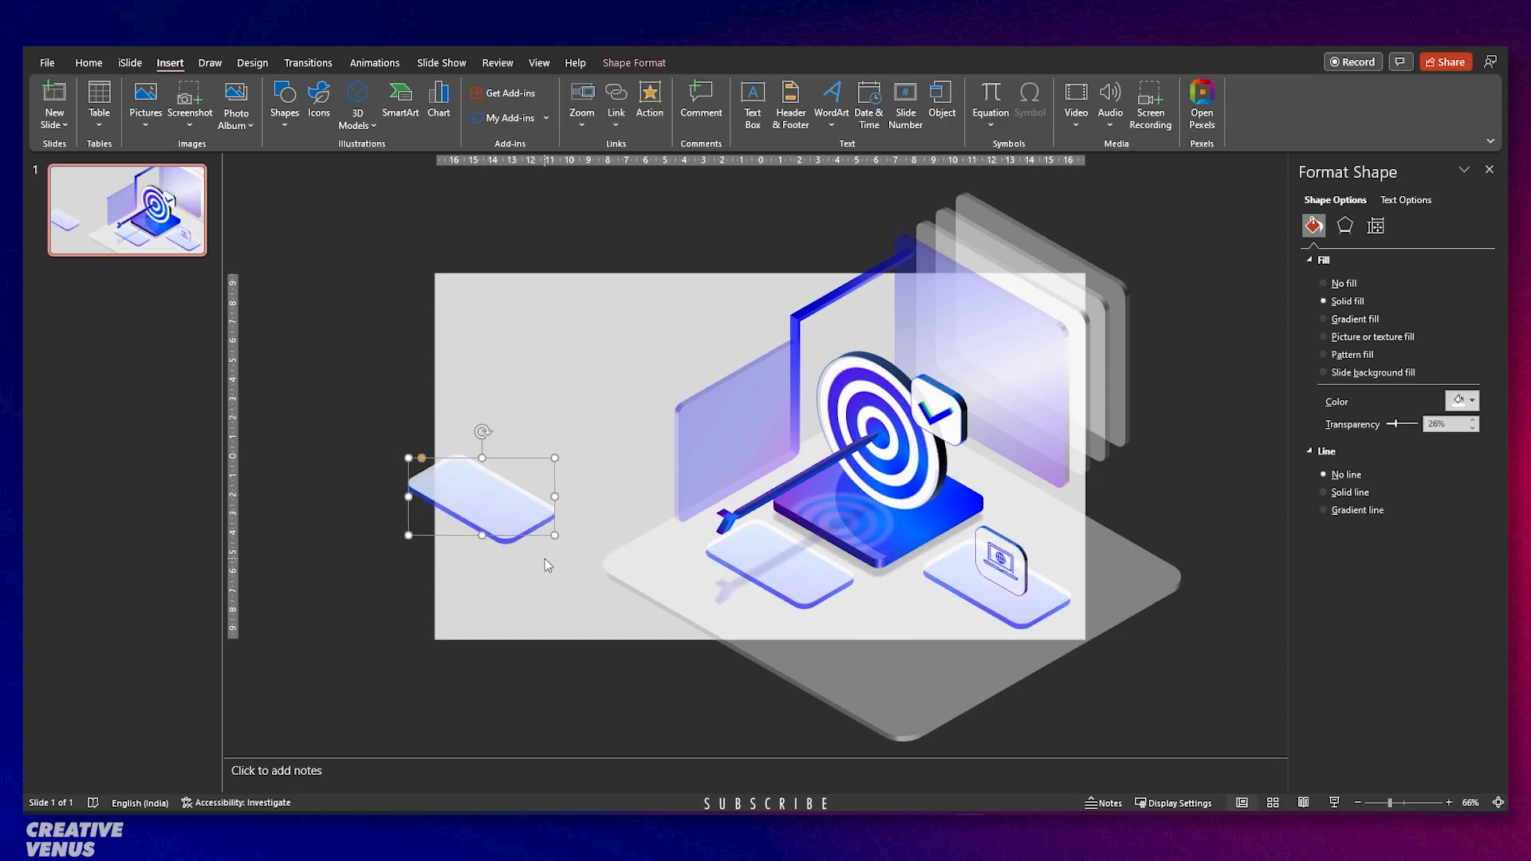
click(542, 559)
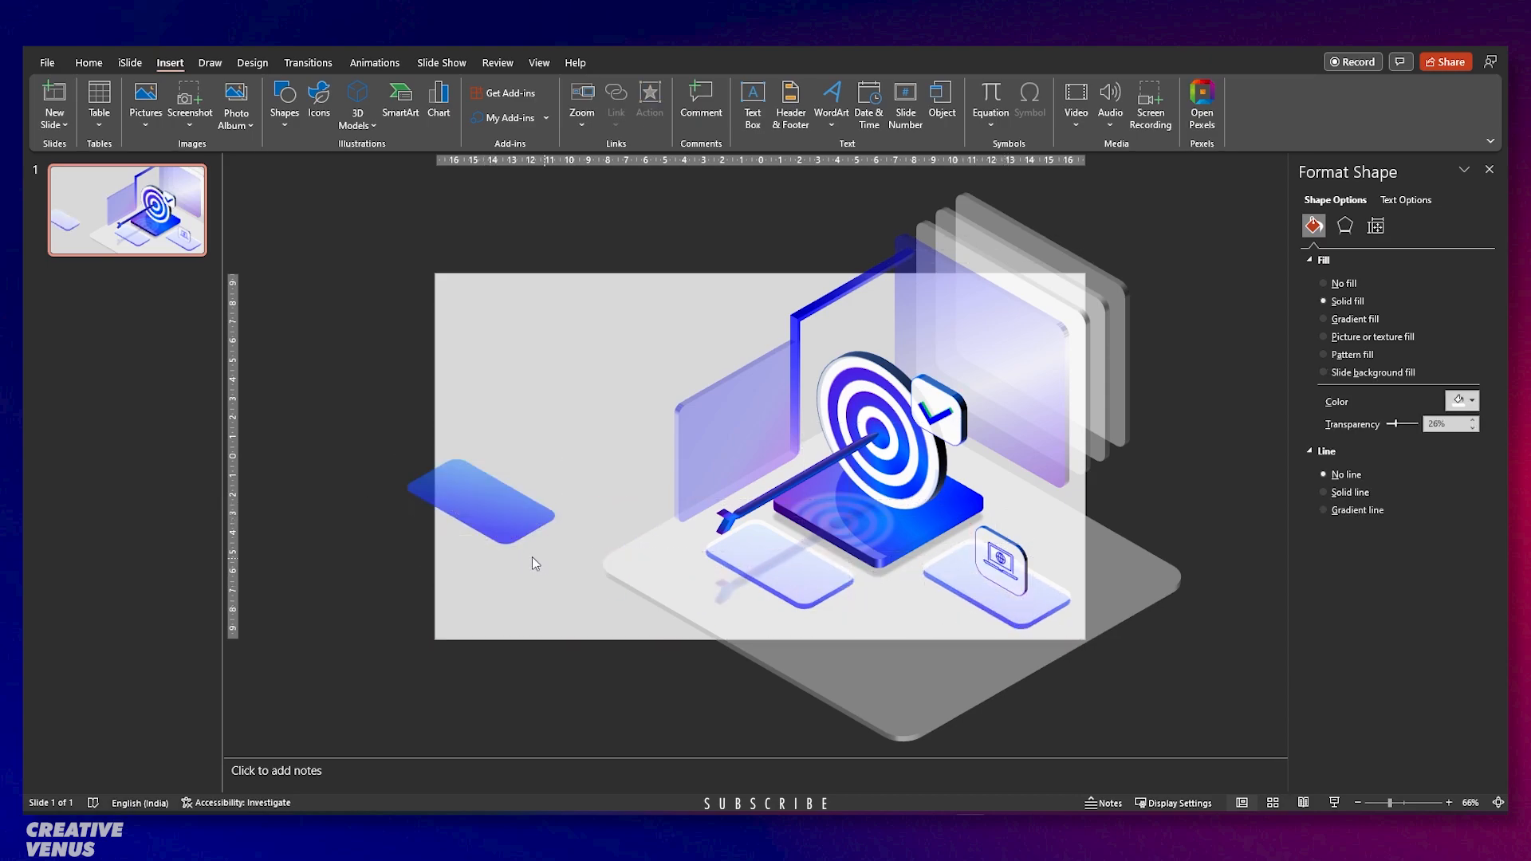
click(544, 495)
drag(544, 496, 616, 446)
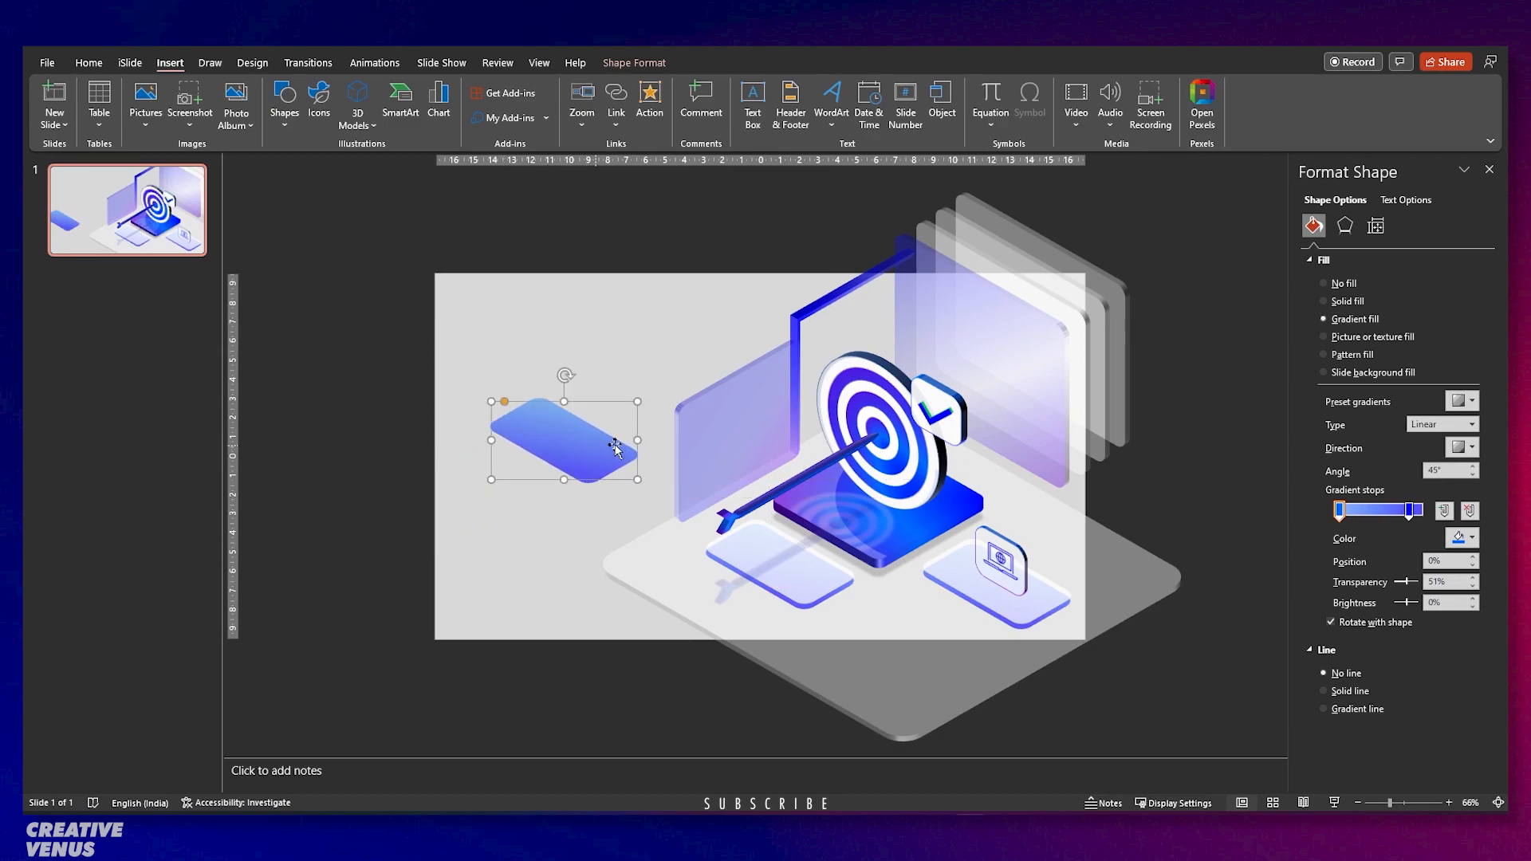
Remove the copied plate's fill, give it a 3.75 pt solid outline and widen the shape.
click(1345, 284)
click(1365, 440)
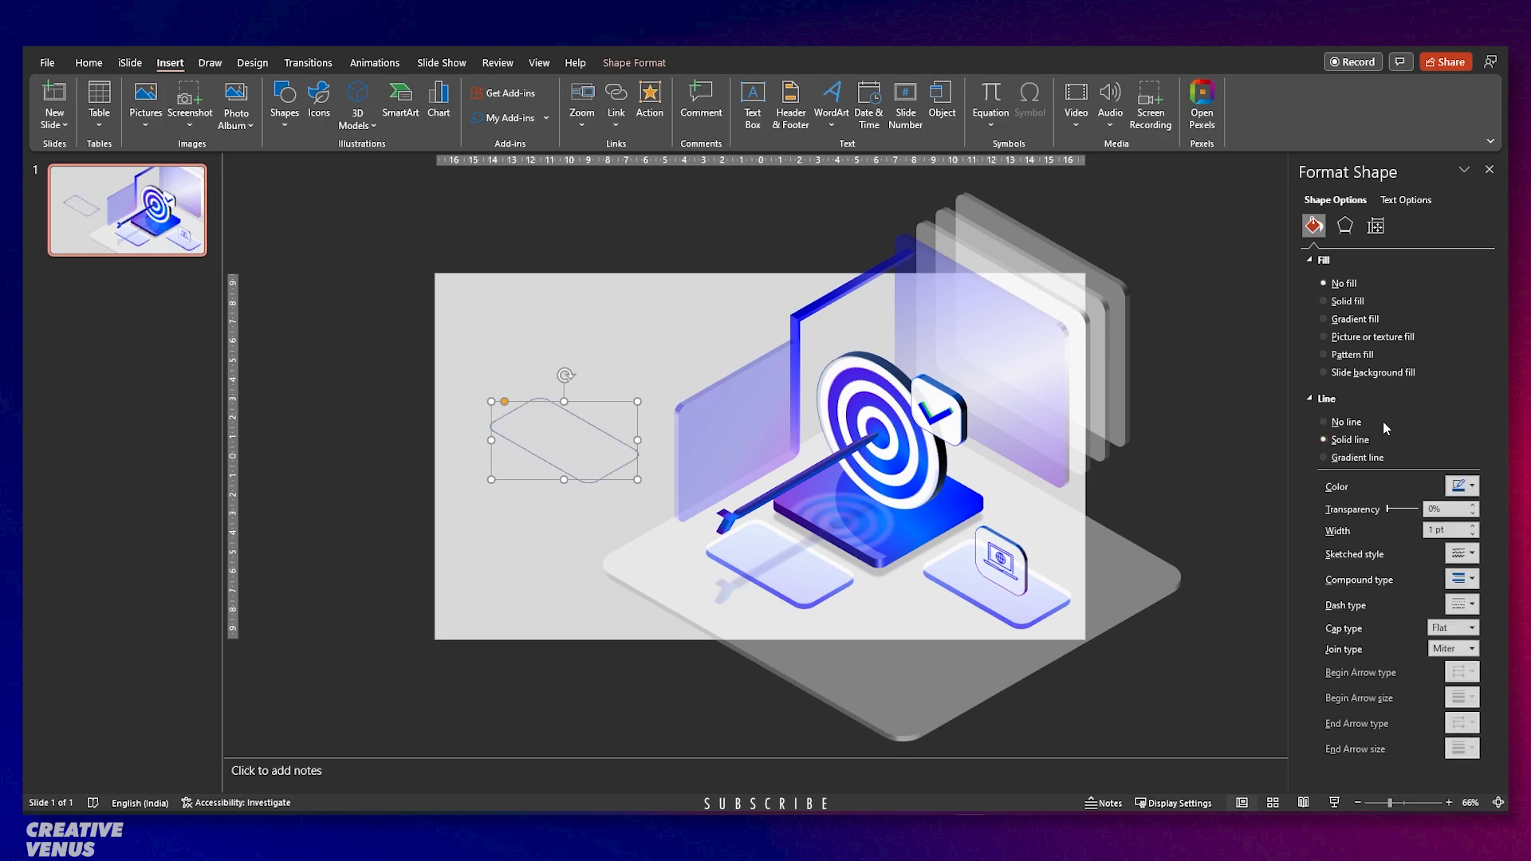
drag(640, 438, 840, 440)
click(1472, 526)
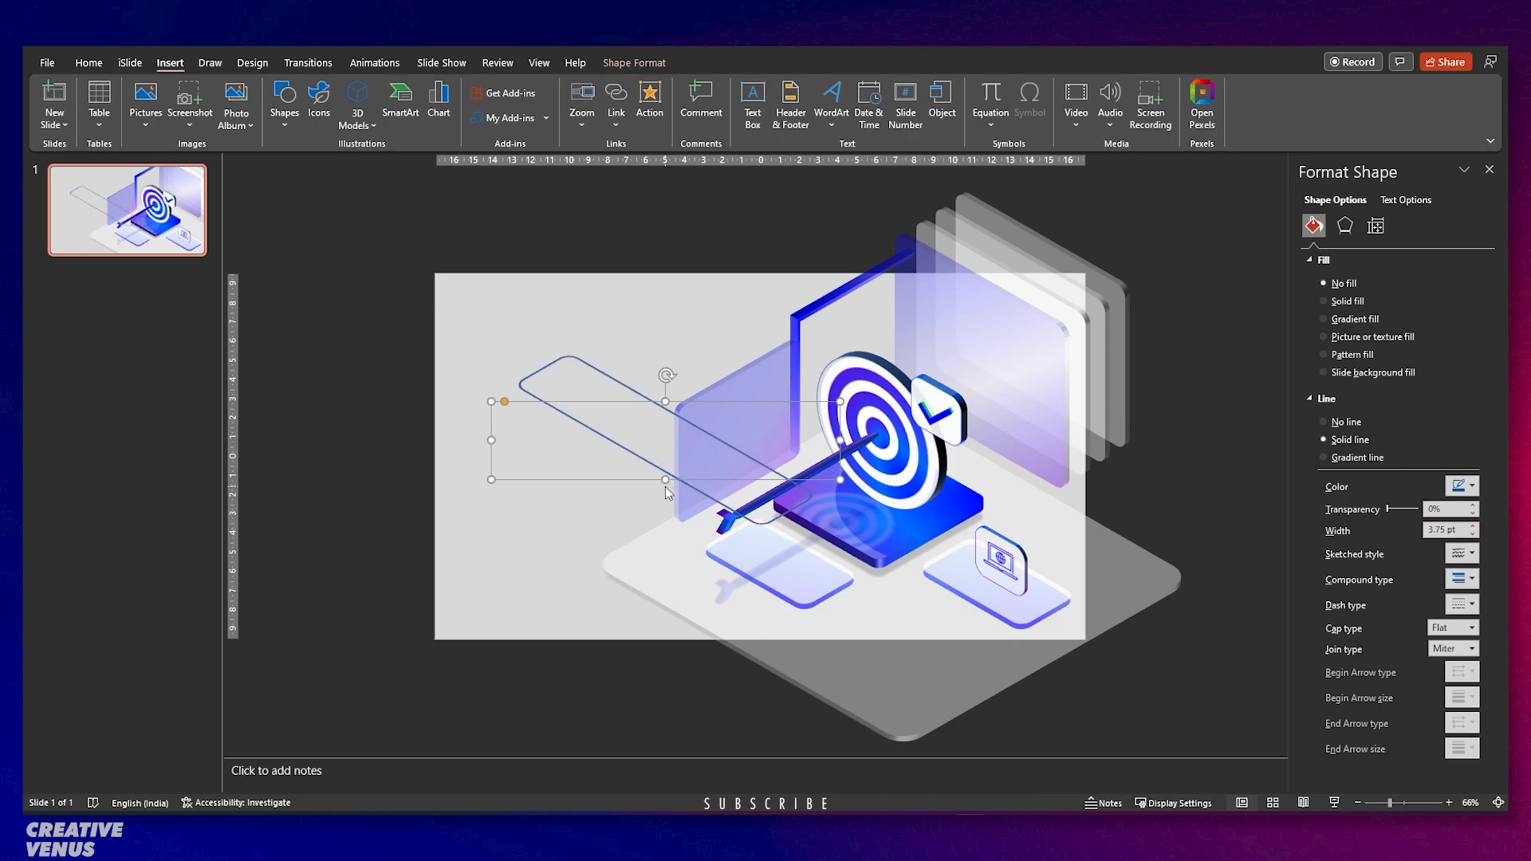
Resize the outlined shape to link the two flat cards in front of the target base and send it to the back.
drag(663, 485, 648, 570)
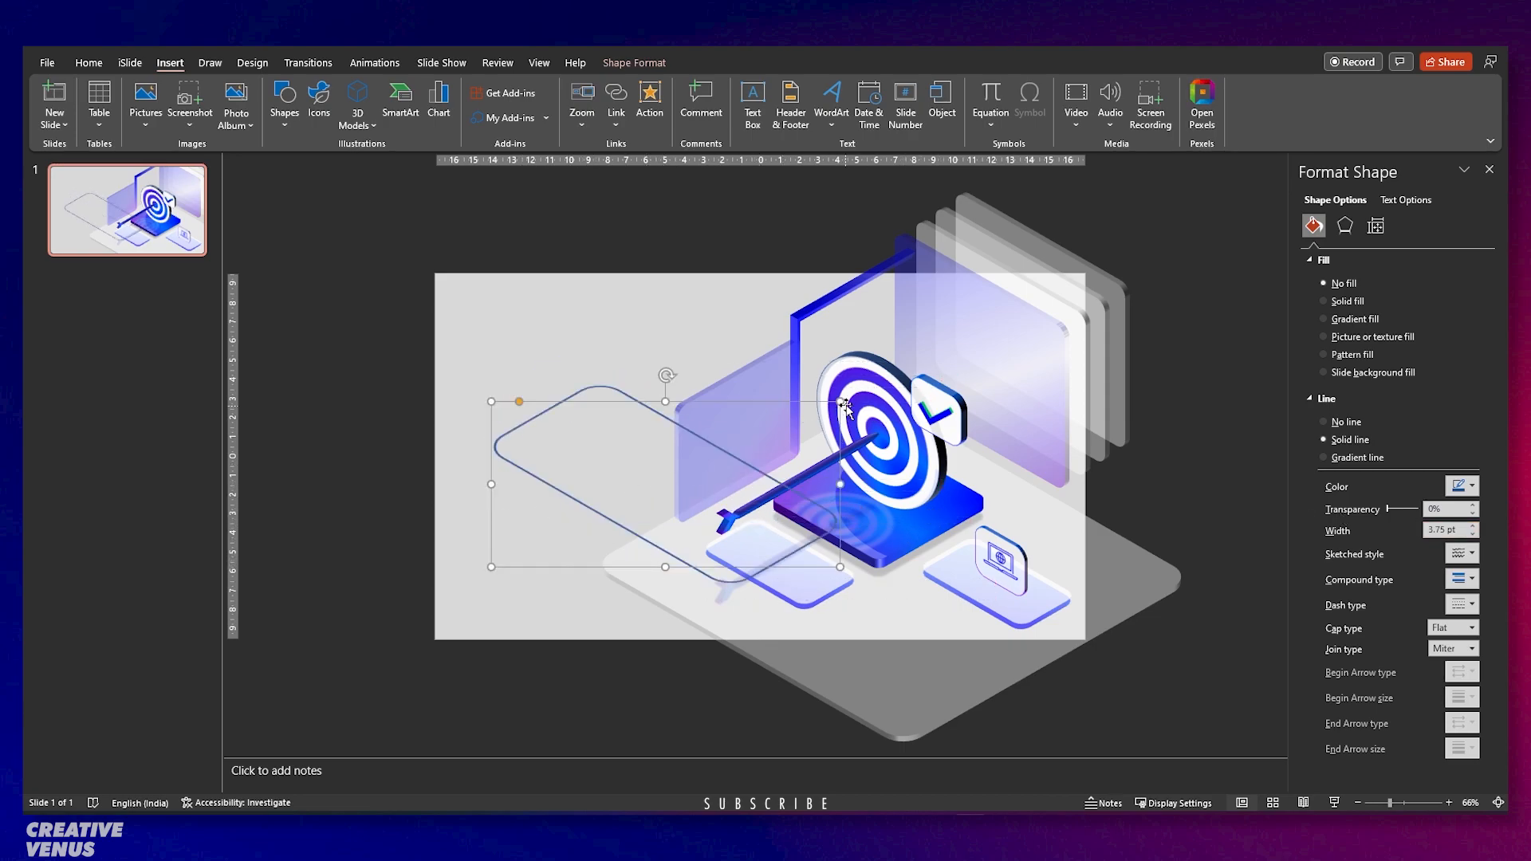
drag(664, 401, 665, 425)
drag(489, 495, 680, 495)
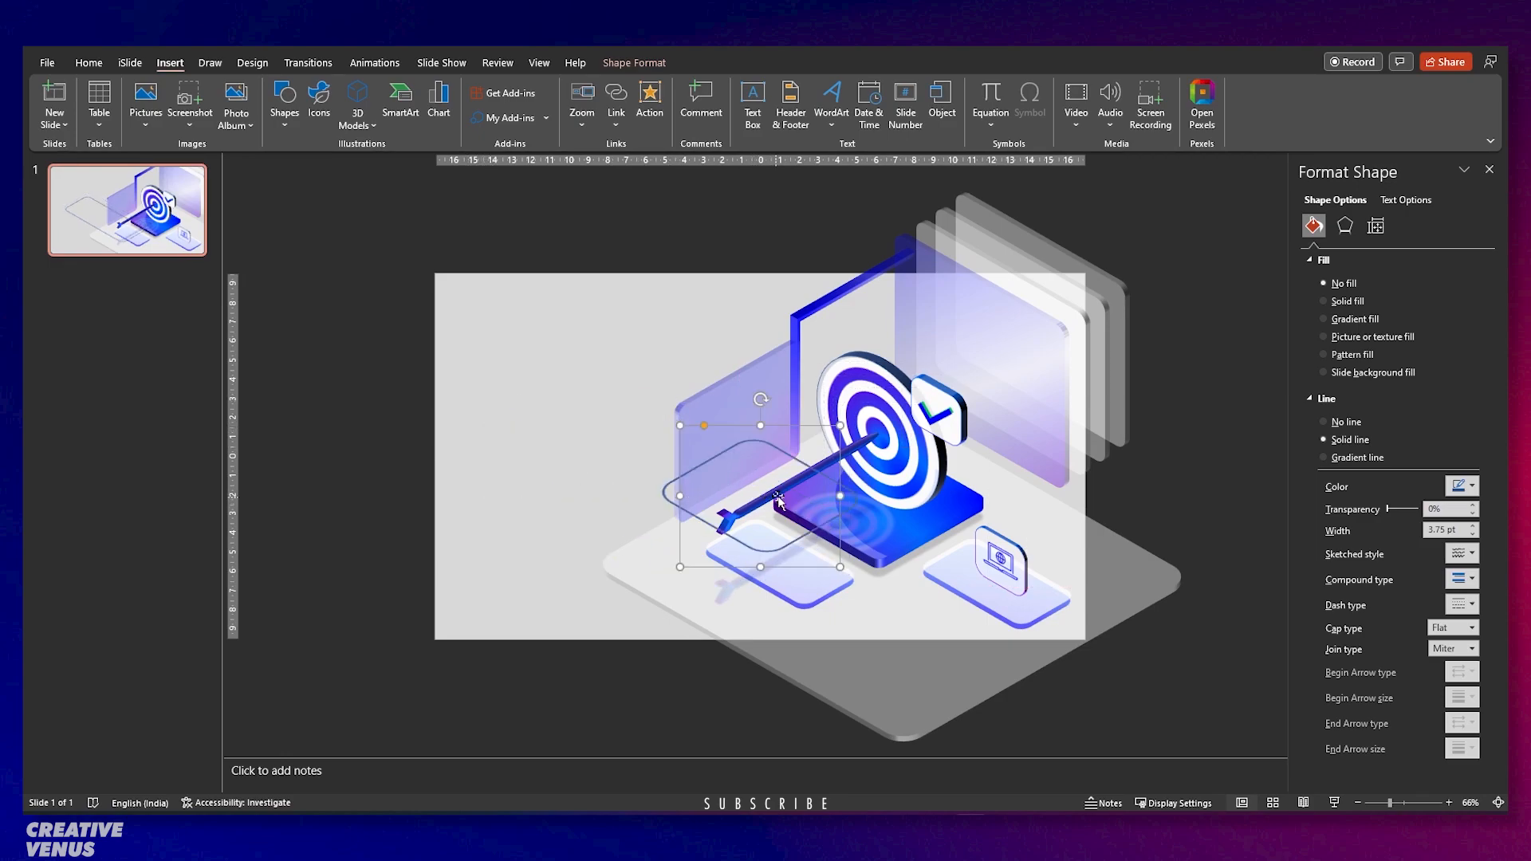
drag(841, 567, 949, 634)
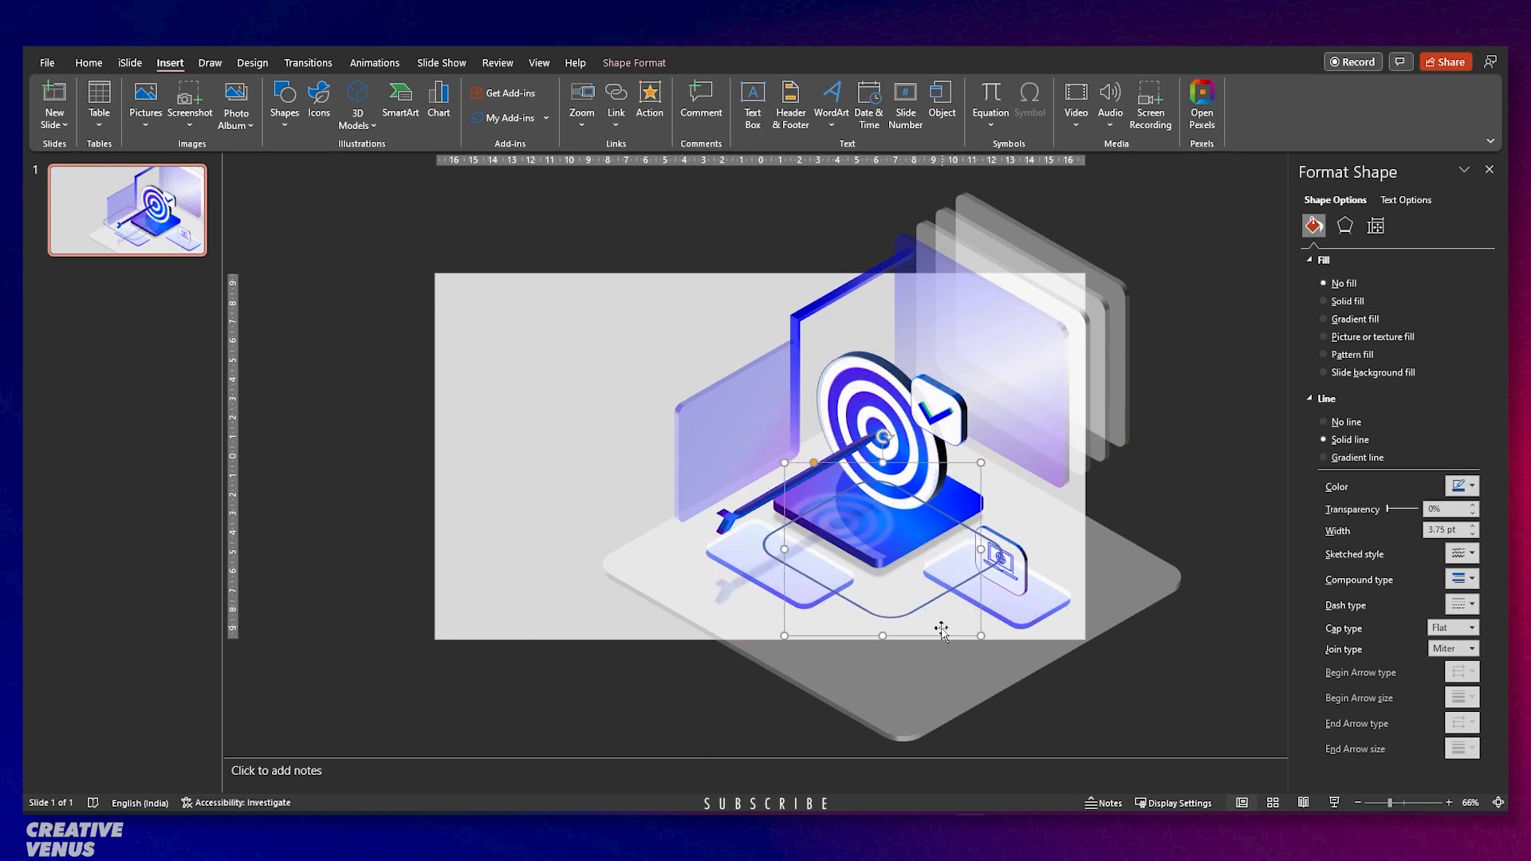
right_click(933, 632)
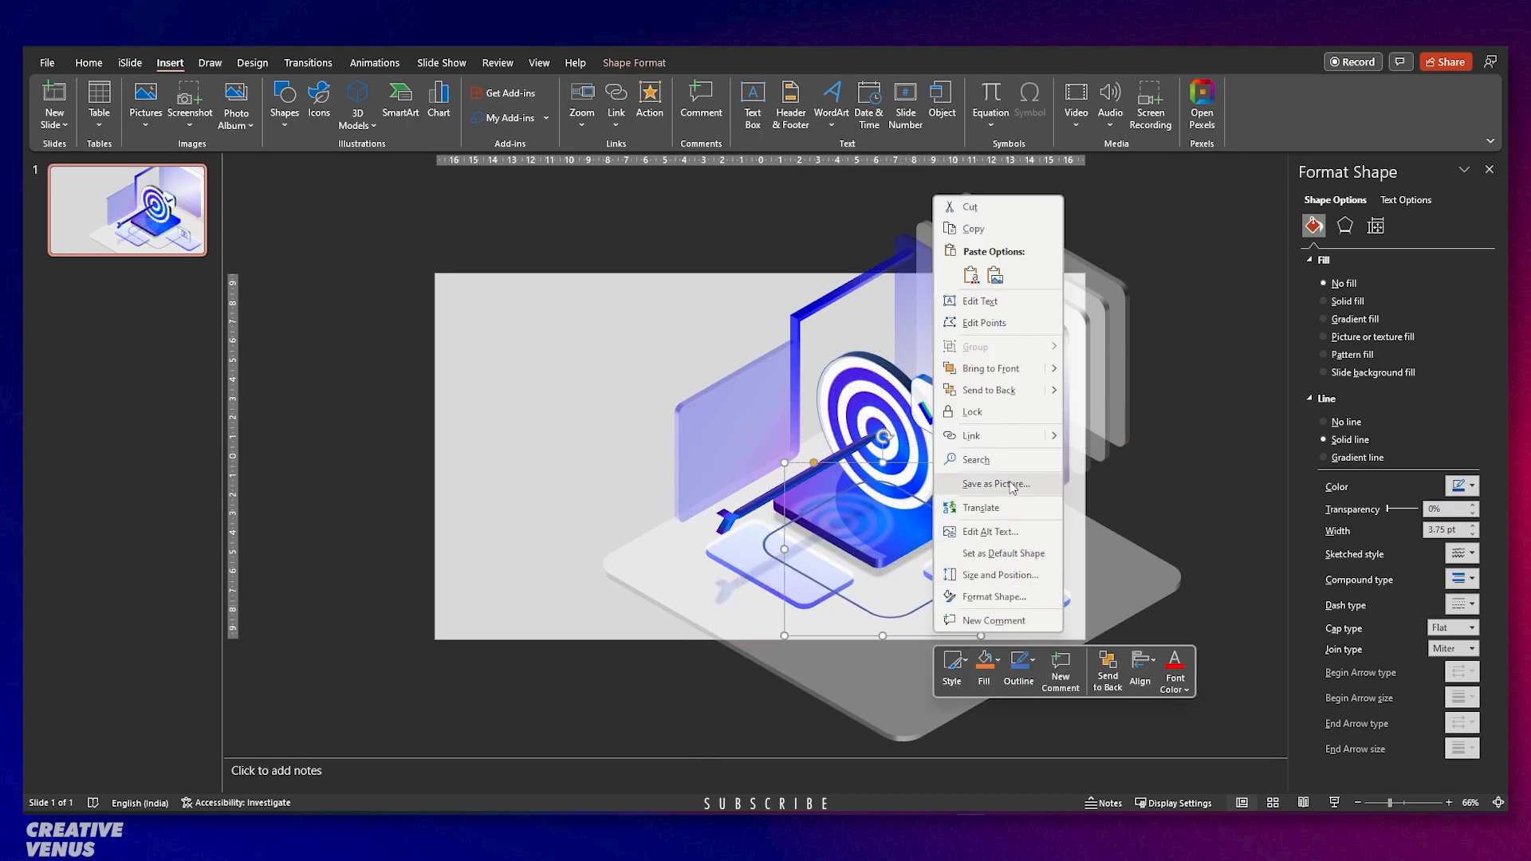
click(998, 395)
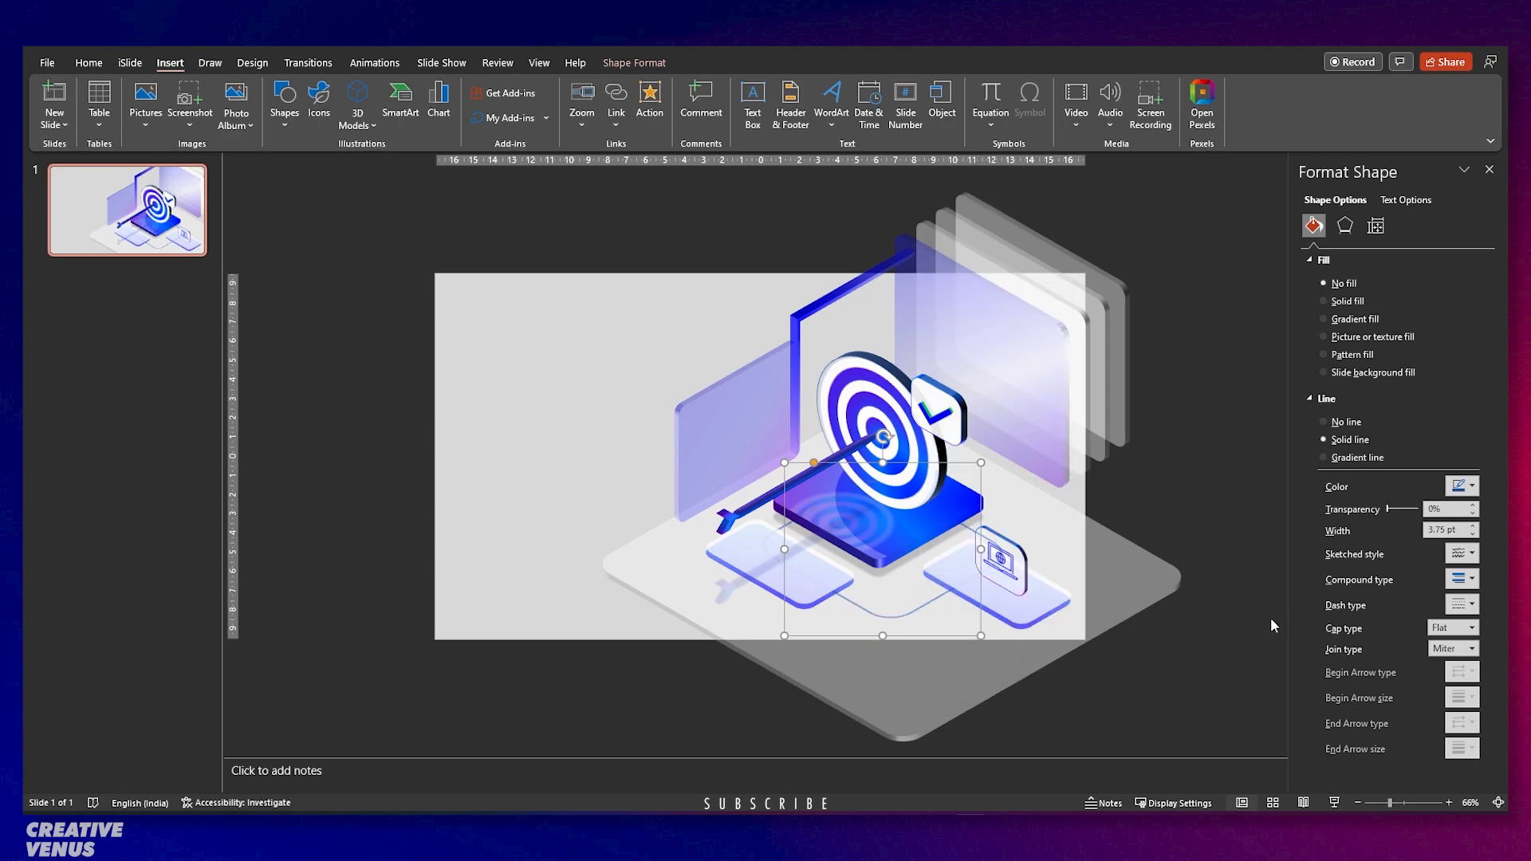
Duplicate the connecting outline just below the original, set the copy's line transparency to 52% and send it to the back.
key(ctrl+d)
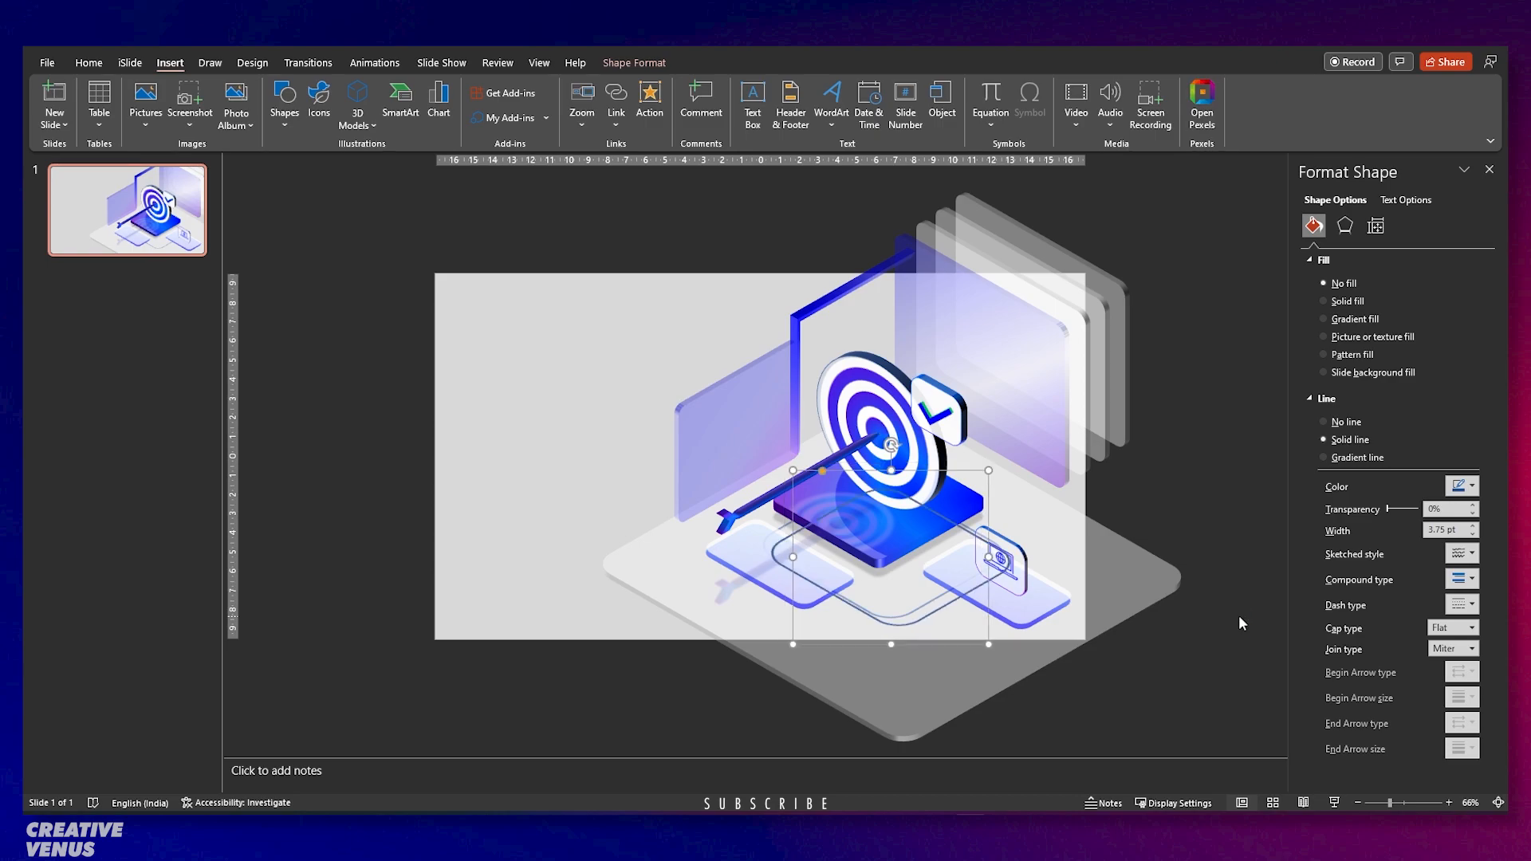
drag(988, 629, 982, 626)
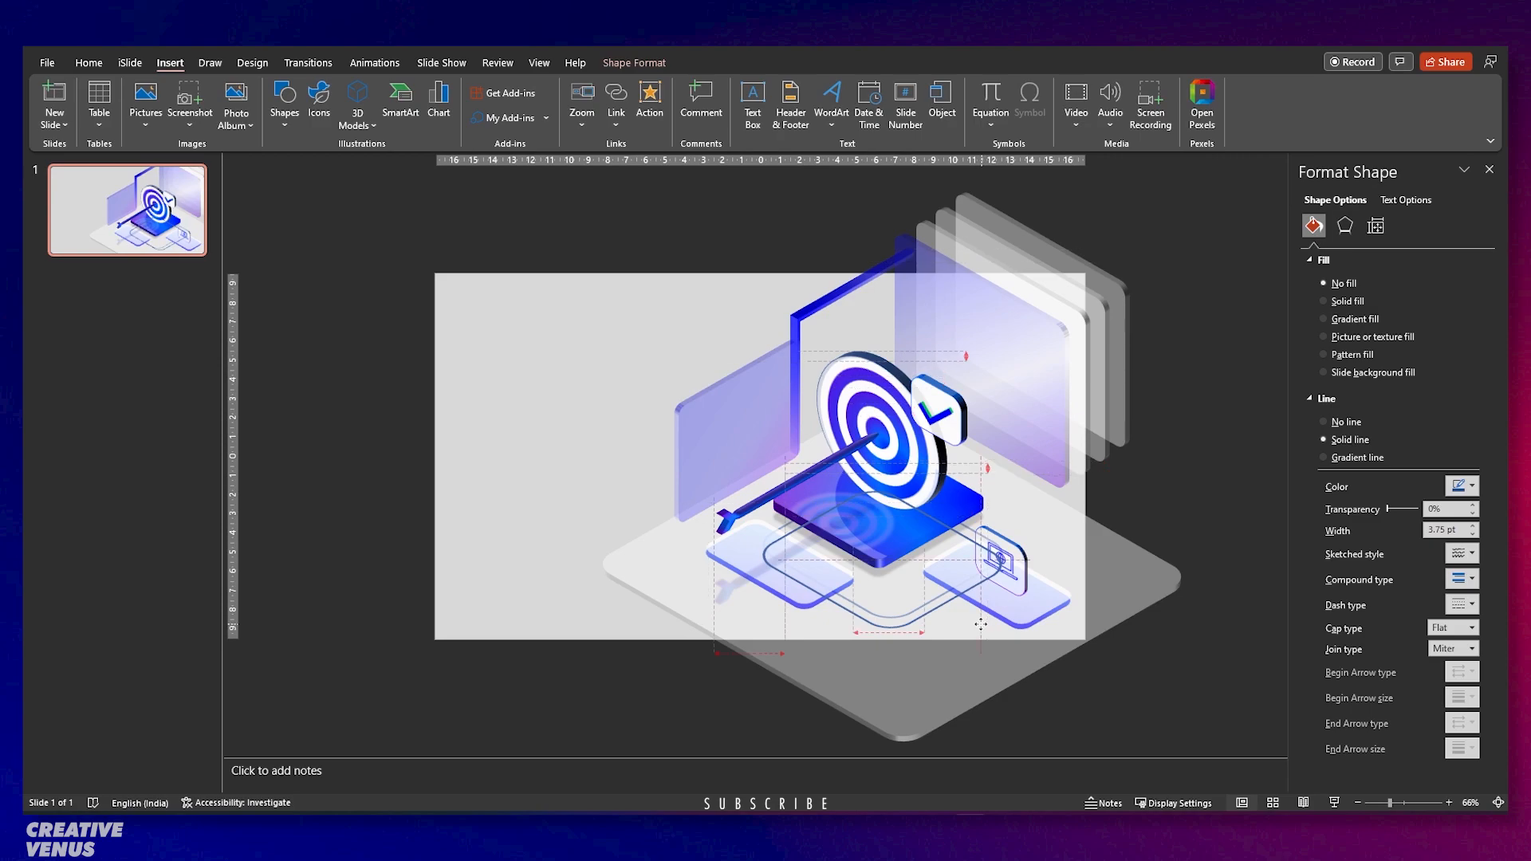
drag(1387, 510, 1403, 511)
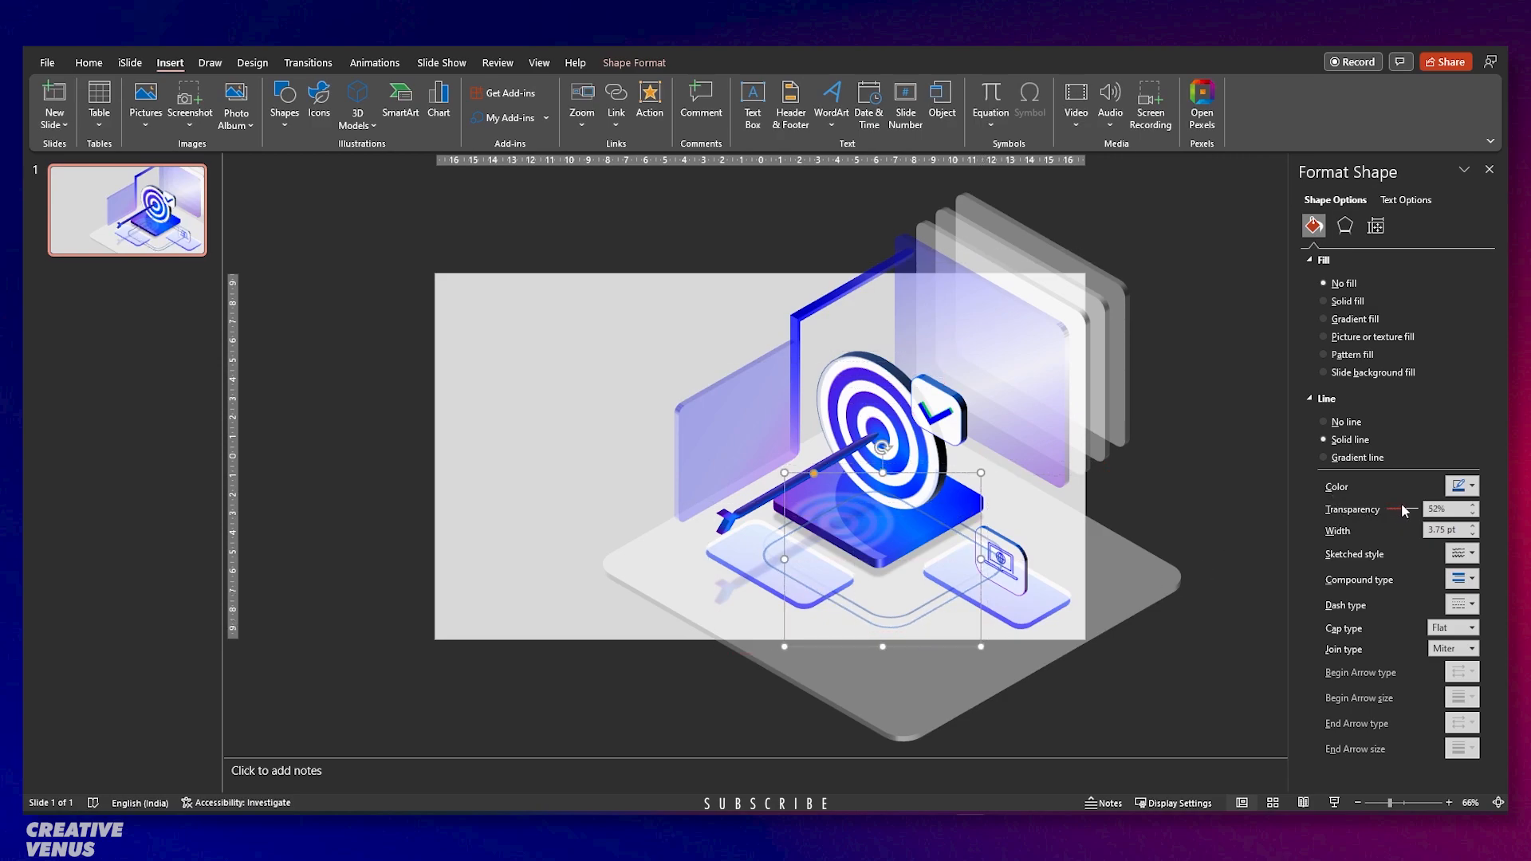
right_click(978, 607)
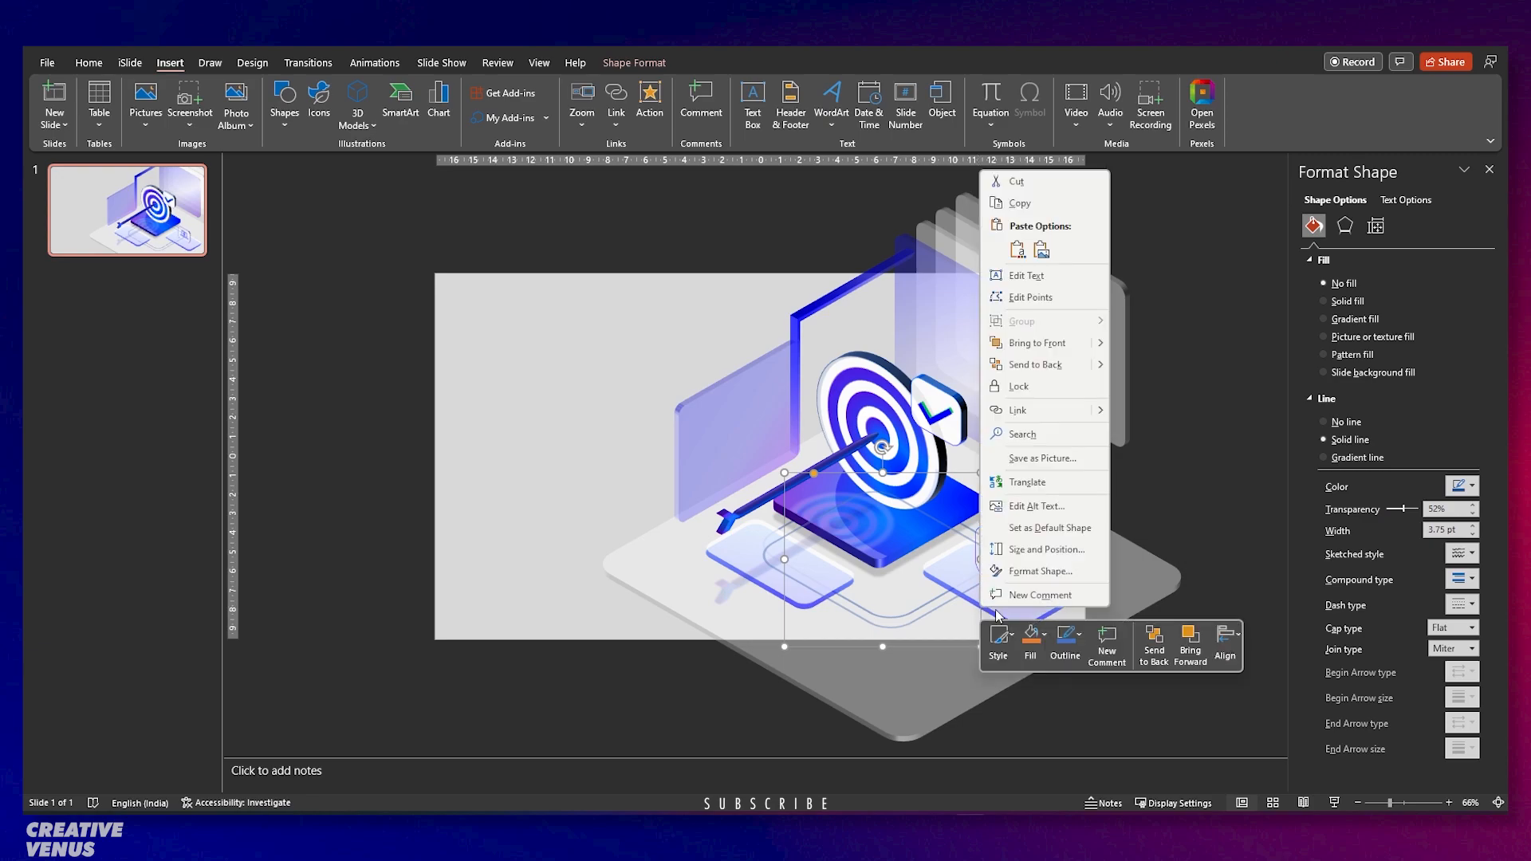
click(1032, 381)
Repeat the 52% transparent outline downward in small even offsets to build a stack of lines beneath the flat cards.
key(Down)
key(Down)
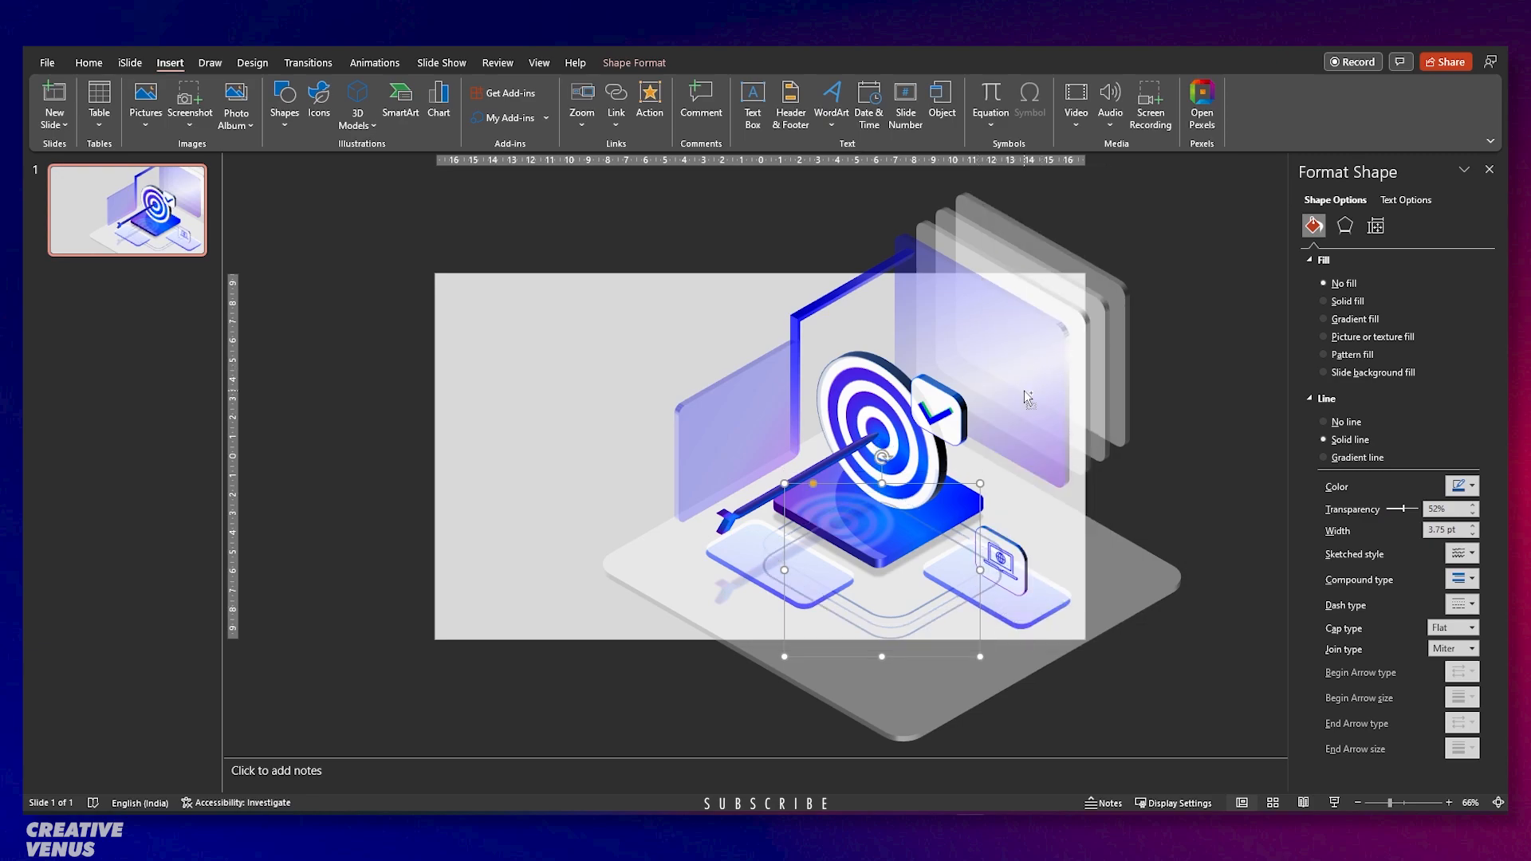
key(Down)
key(Down)
key(Down)
key(Down)
key(Down)
key(Down)
key(Down)
key(Down)
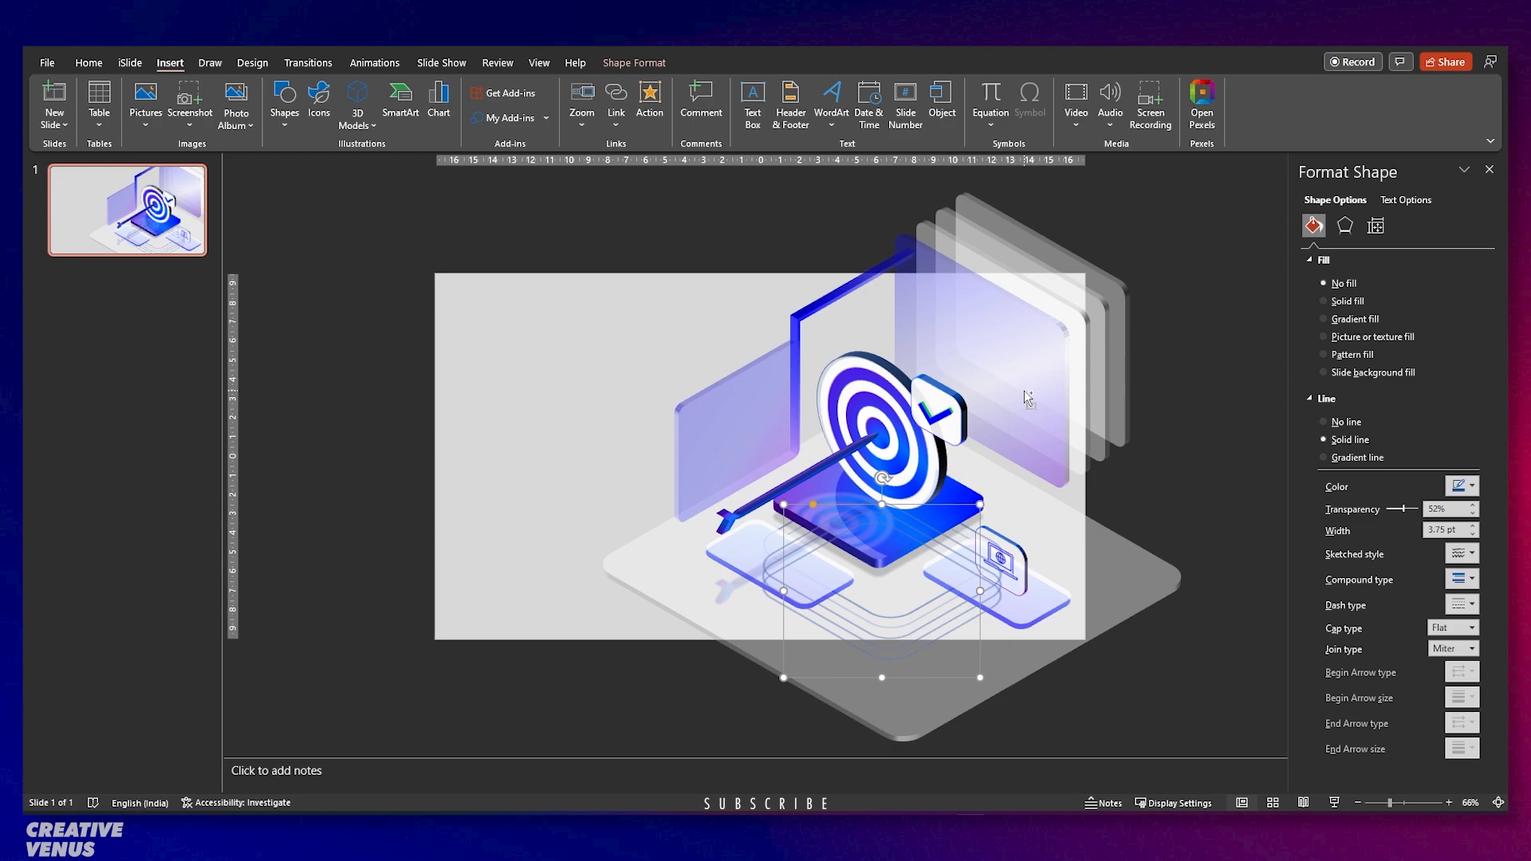
key(Down)
key(Down)
key(Down)
key(Down)
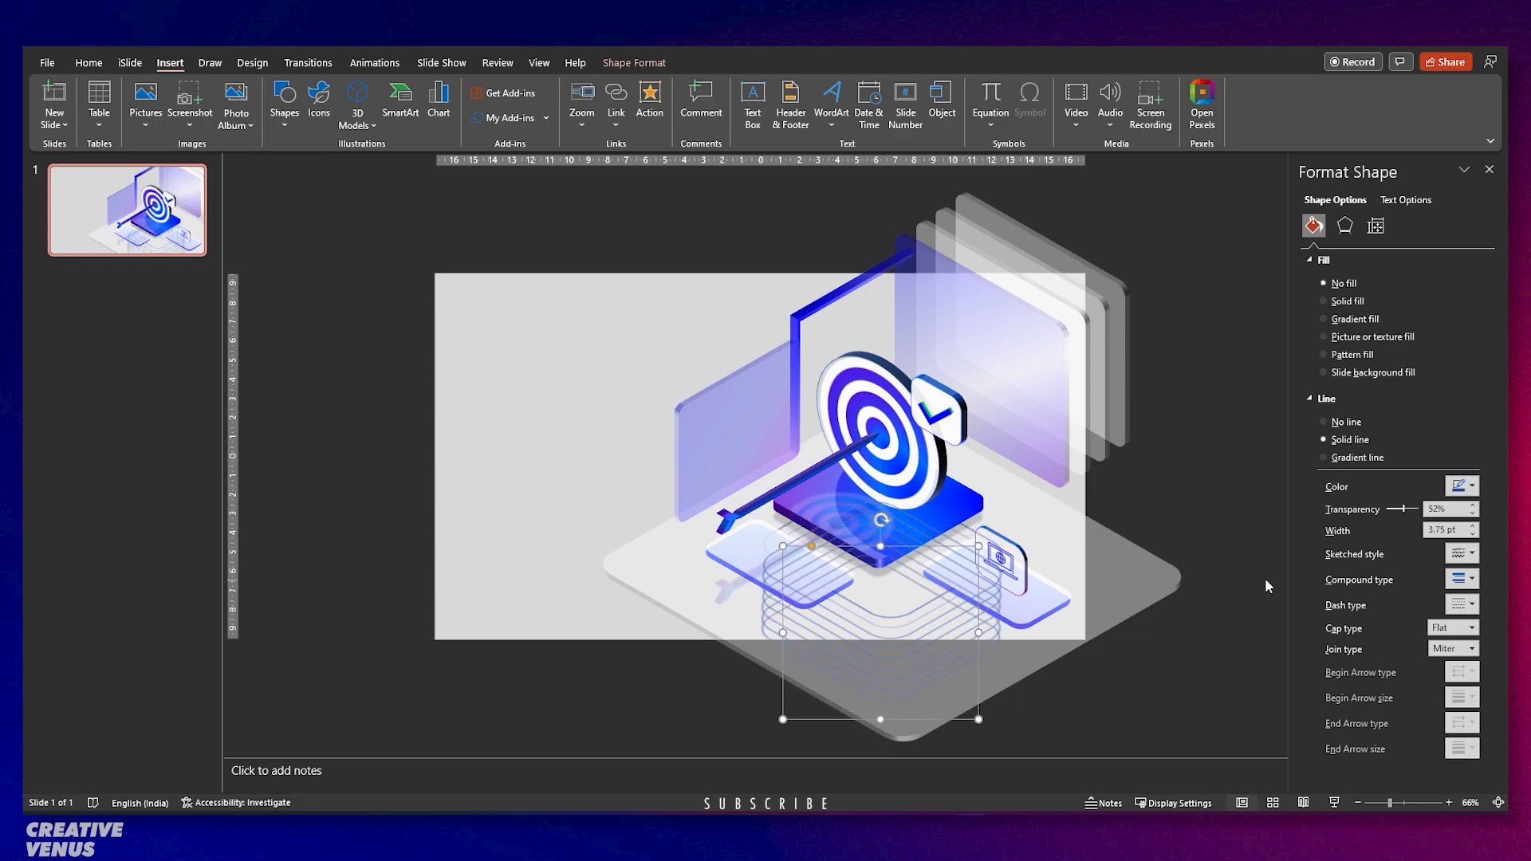
click(1152, 706)
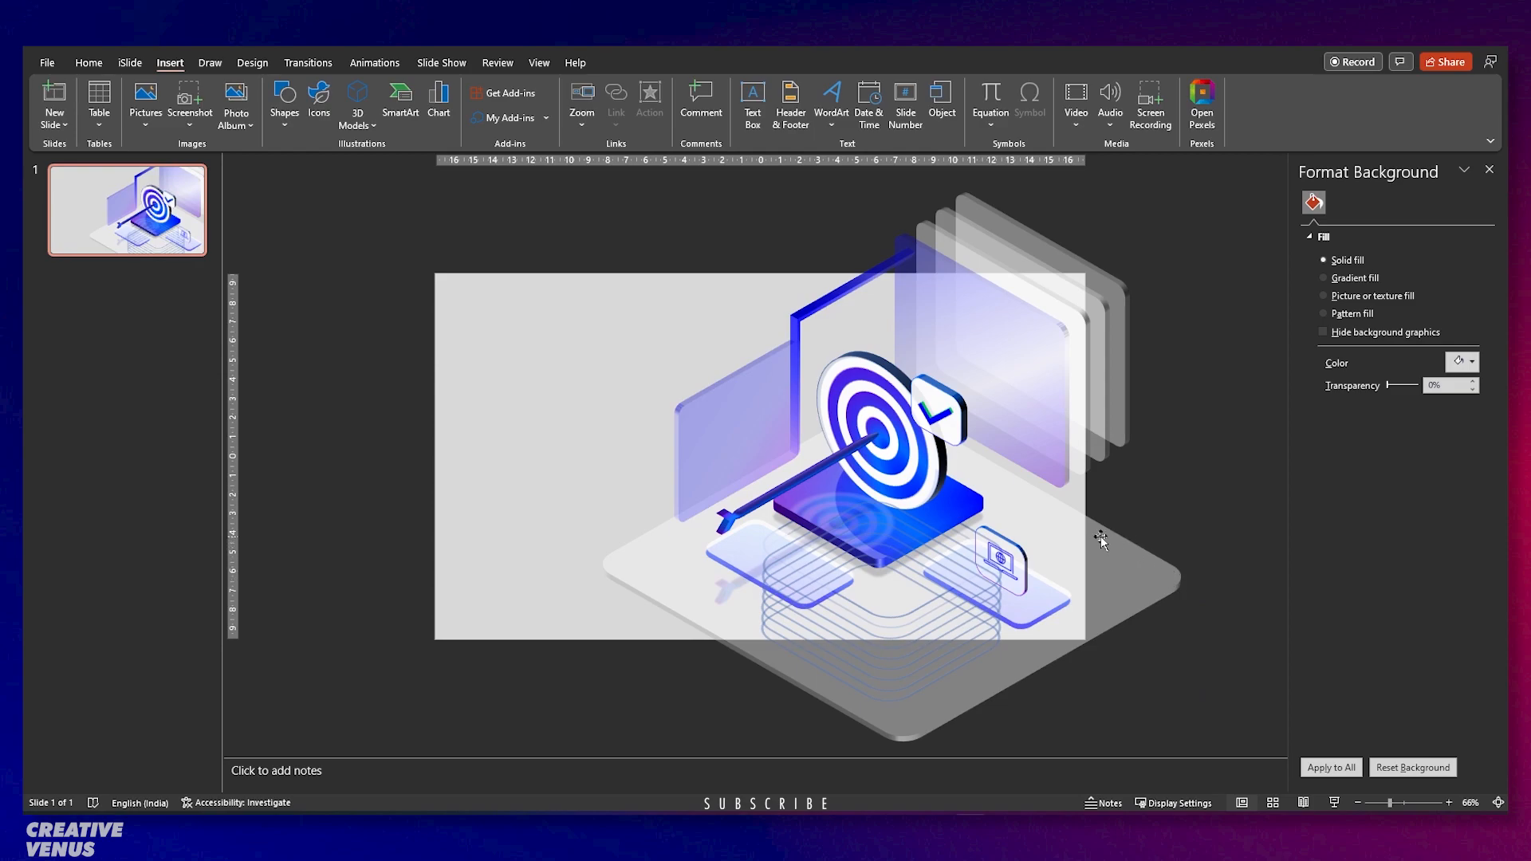
Copy one stacked outline to the left front of the floor plate and give it a dashed 2.25 pt line.
click(918, 635)
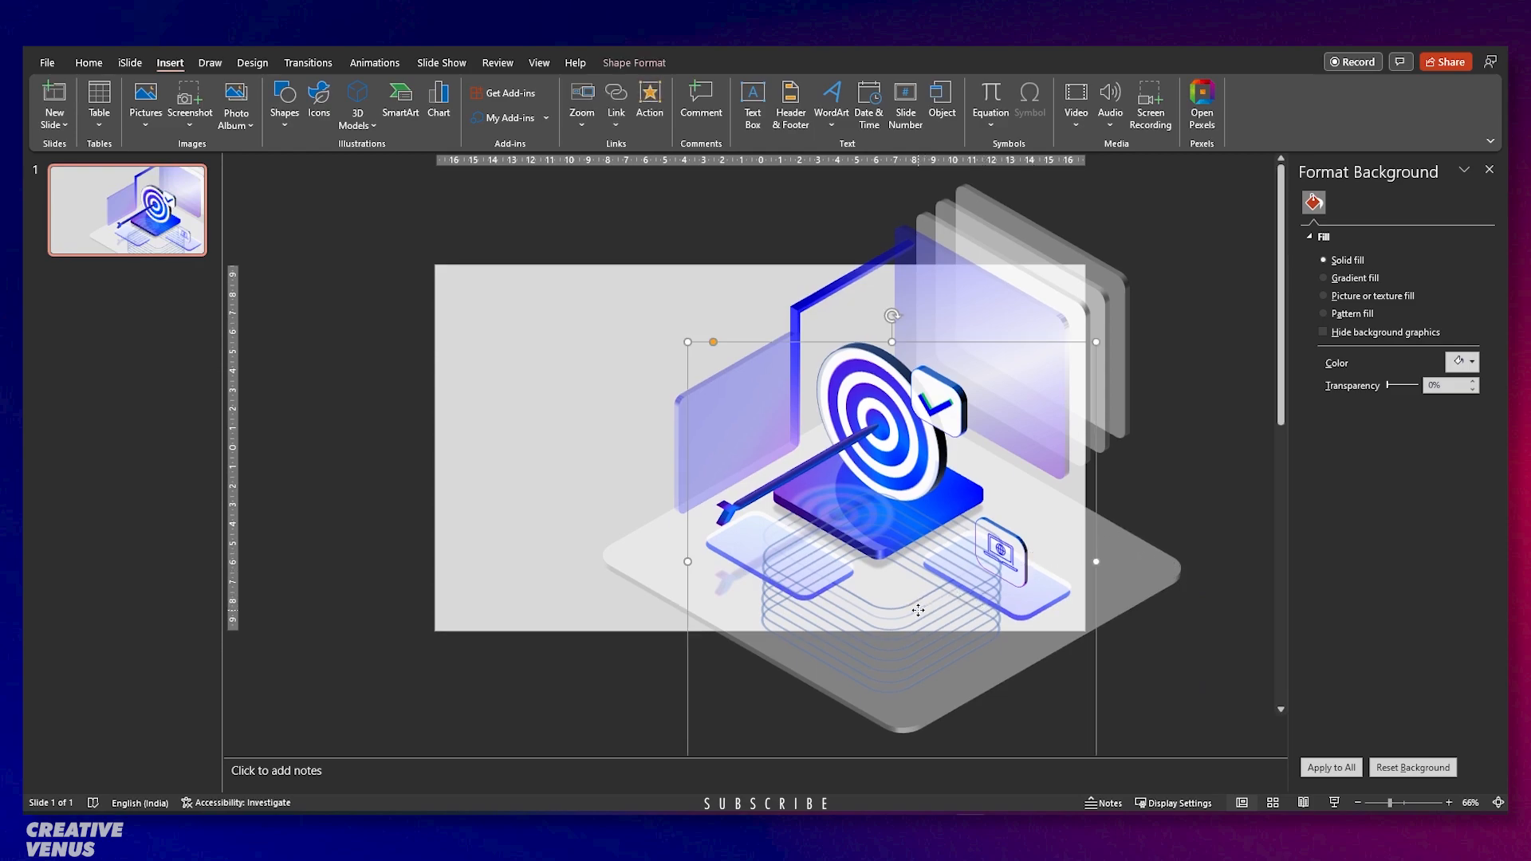
click(912, 670)
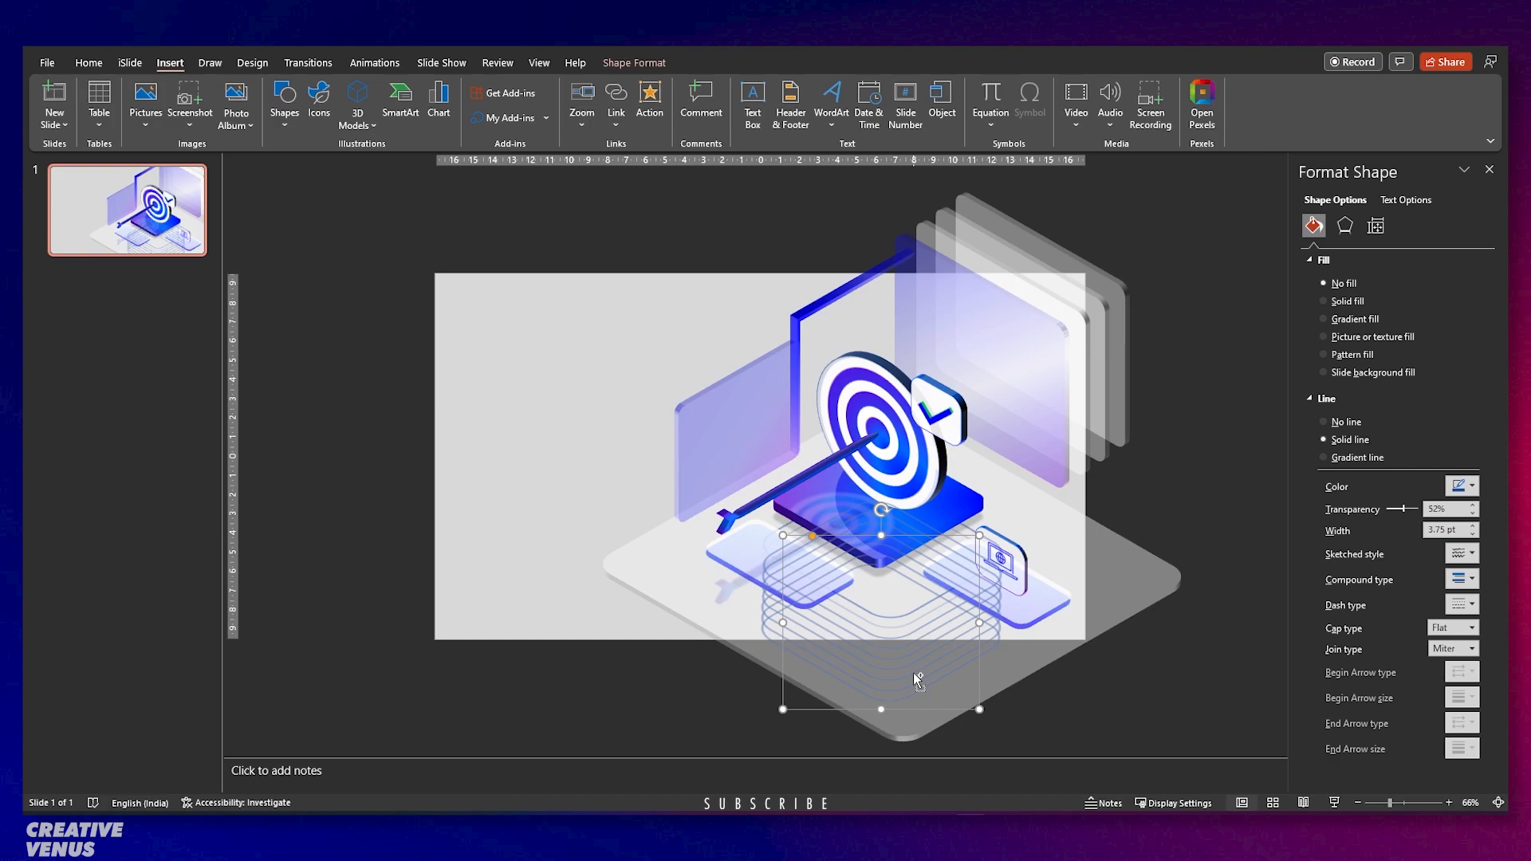
key(ctrl+d)
drag(958, 718, 861, 660)
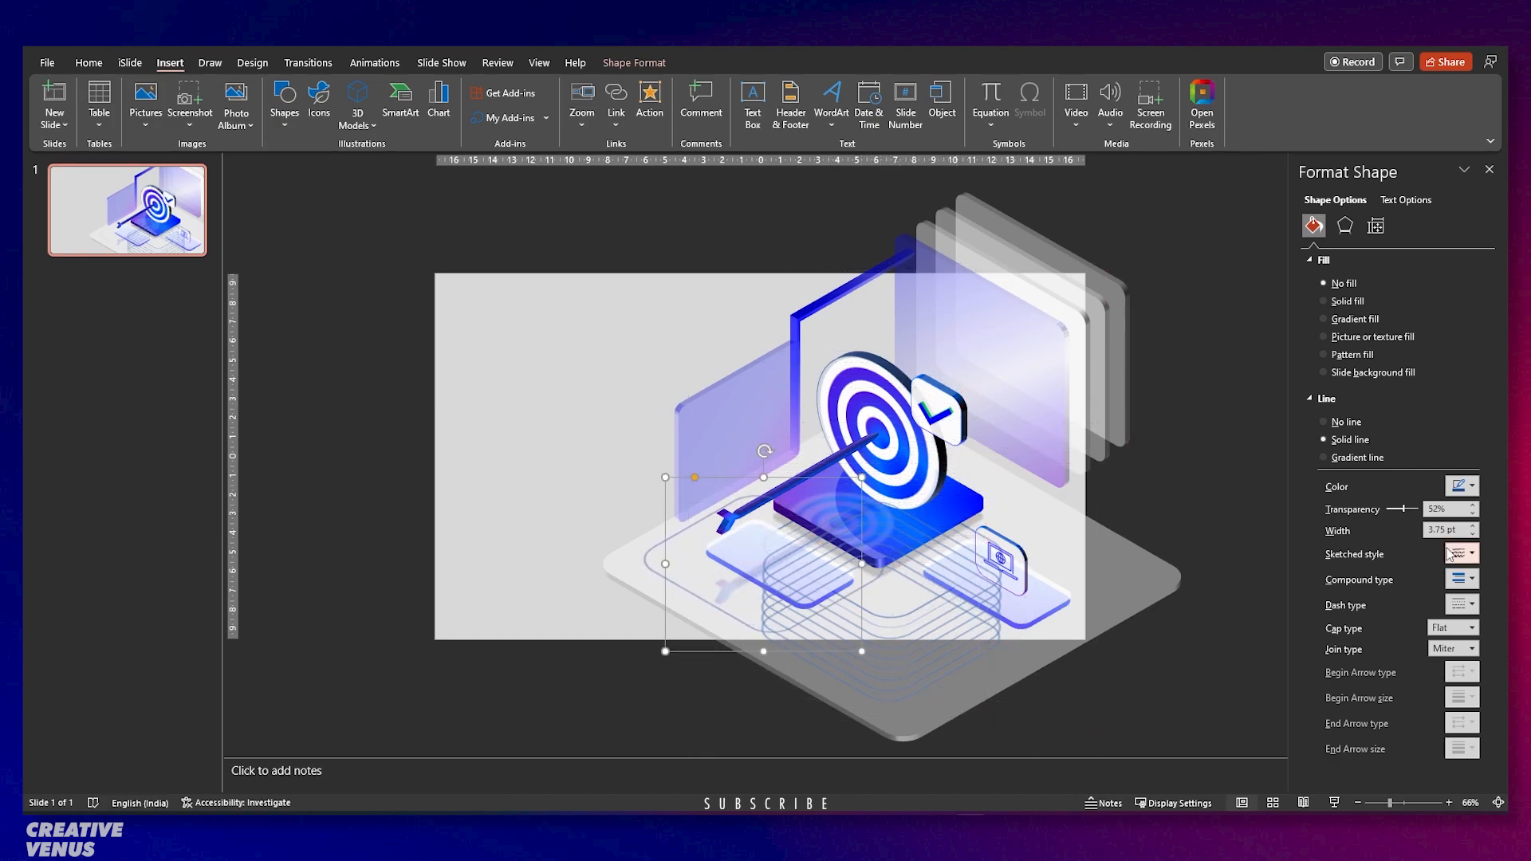
click(1471, 534)
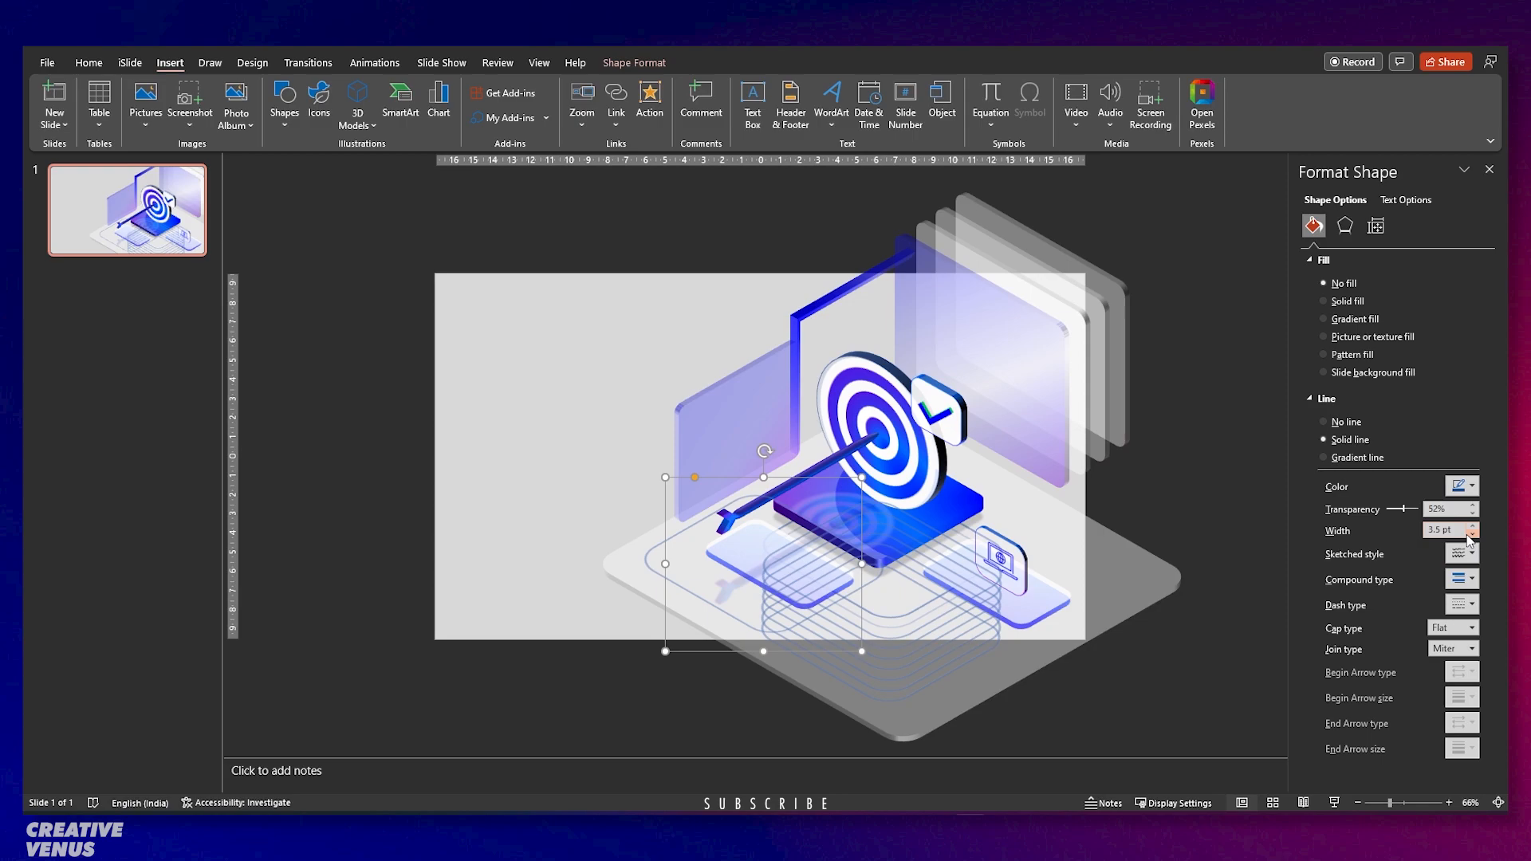
click(1463, 604)
click(1451, 655)
Enlarge the dashed outline to follow the floor plate's edge, reduce its corner rounding and centre it on the plate.
drag(859, 651, 1115, 630)
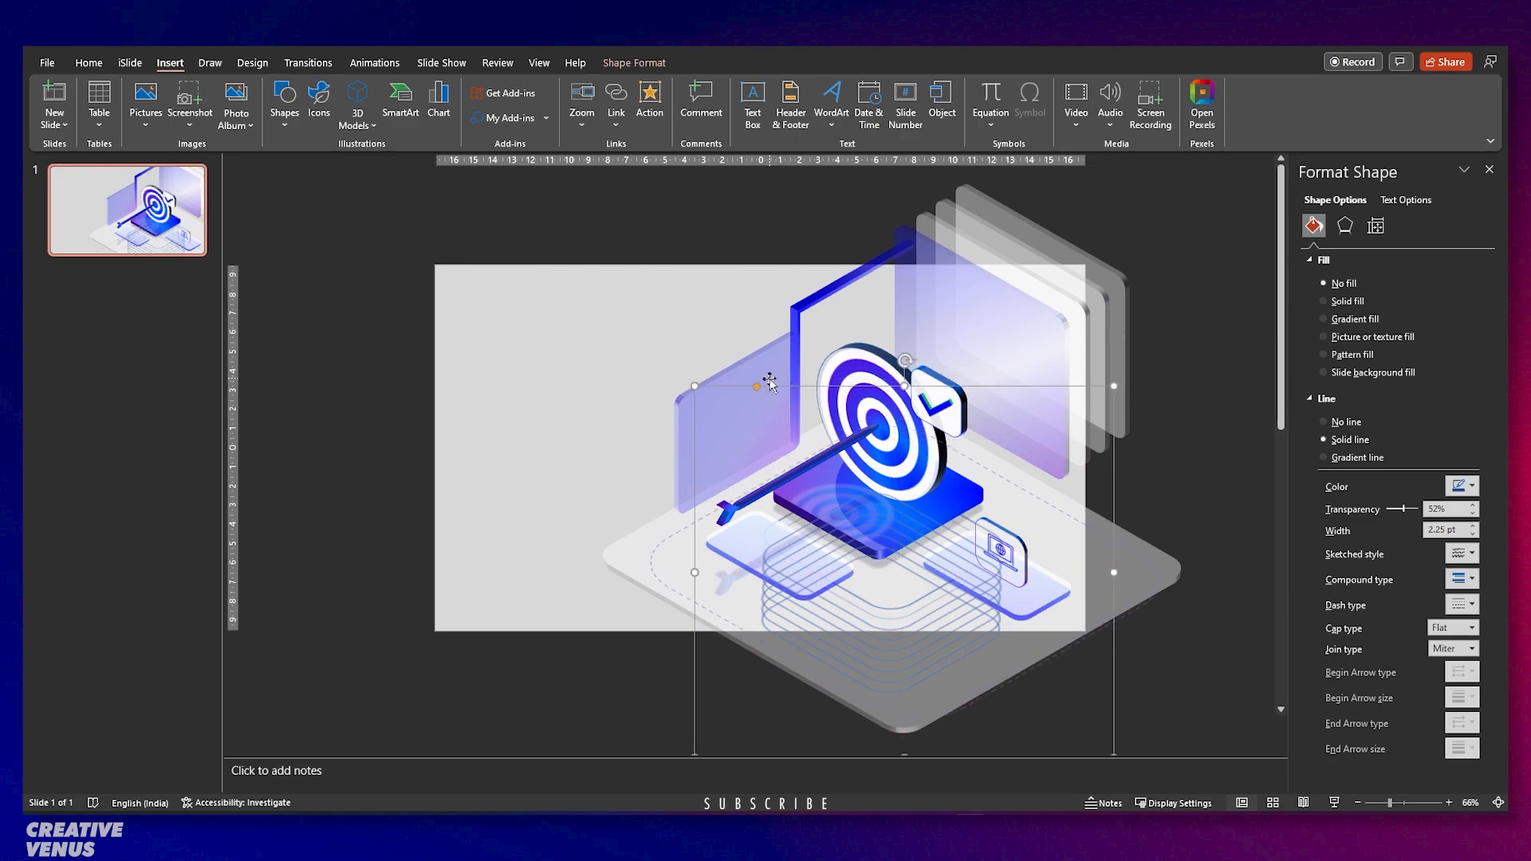
drag(755, 388, 704, 389)
drag(1113, 623, 1107, 627)
Set the dashed outline's transparency to 0% and change its line color to light gray.
drag(1403, 508, 1371, 514)
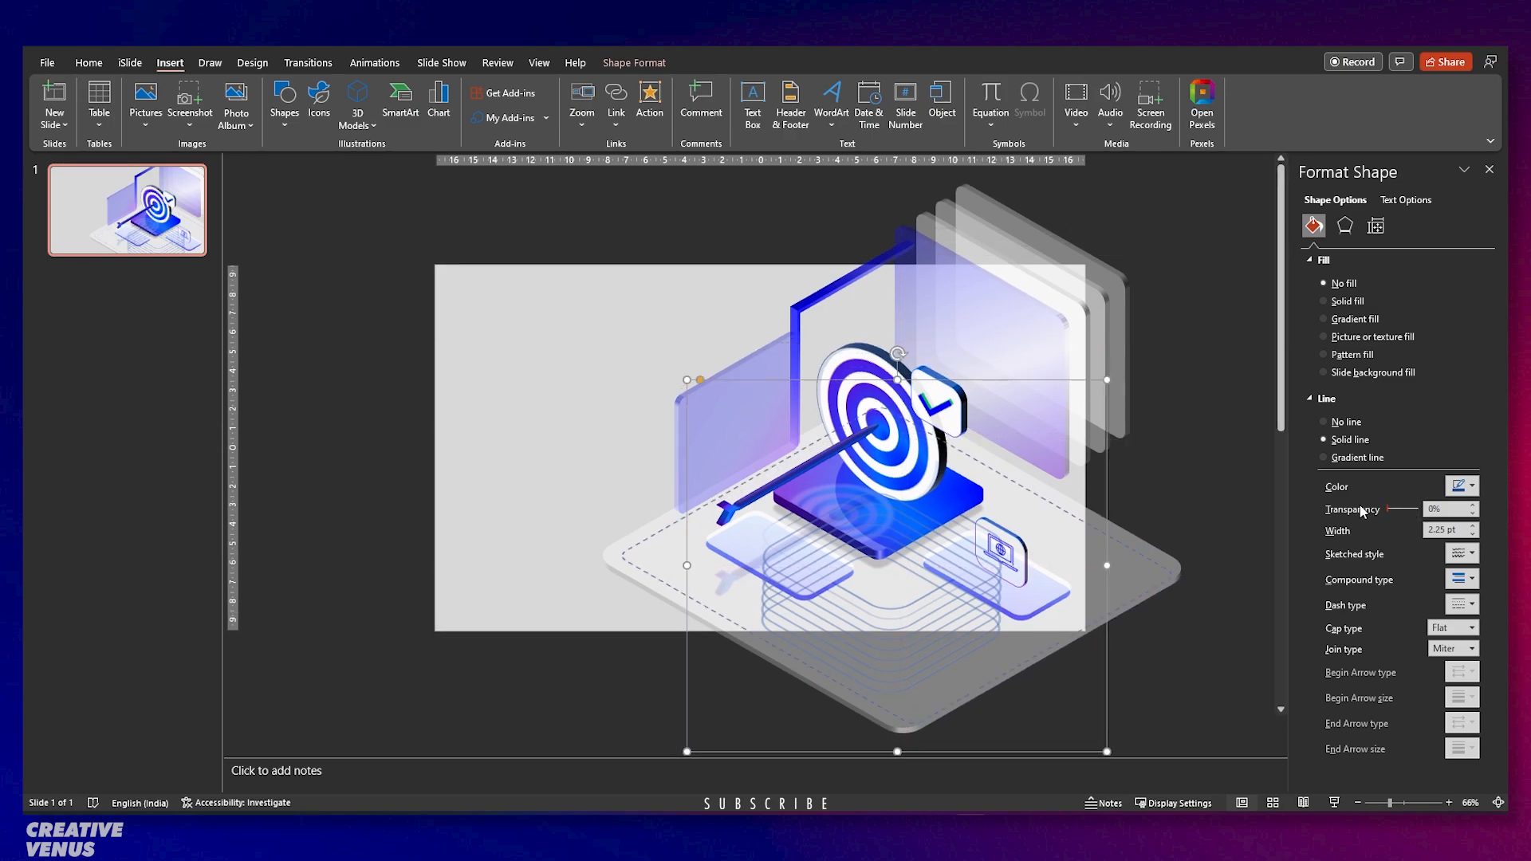
click(1471, 485)
click(1380, 578)
click(1170, 699)
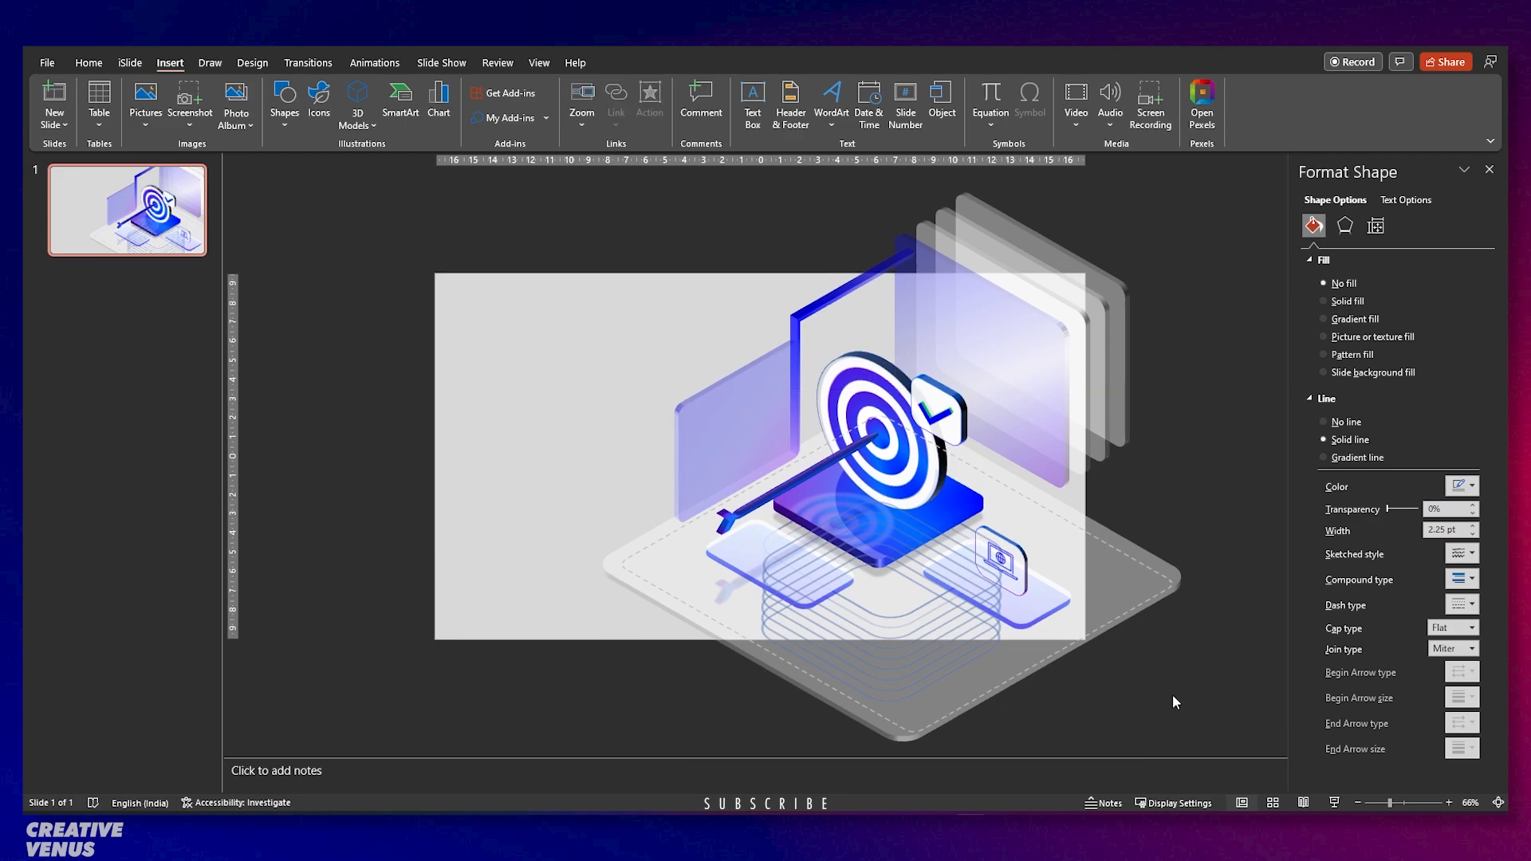
Preview the slide in full-screen slide show and return to editing.
click(1339, 802)
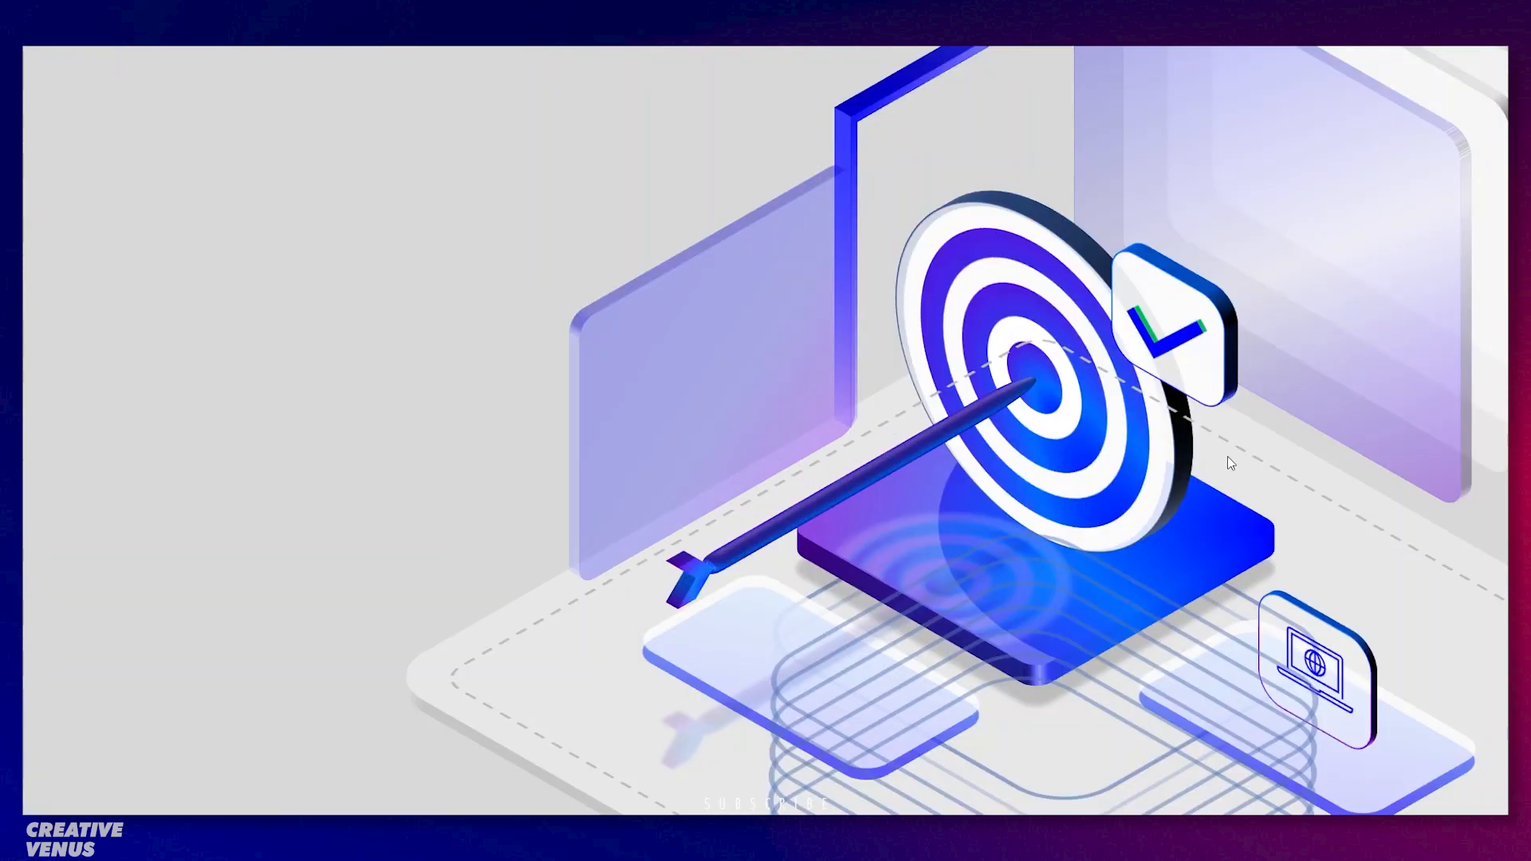
key(Escape)
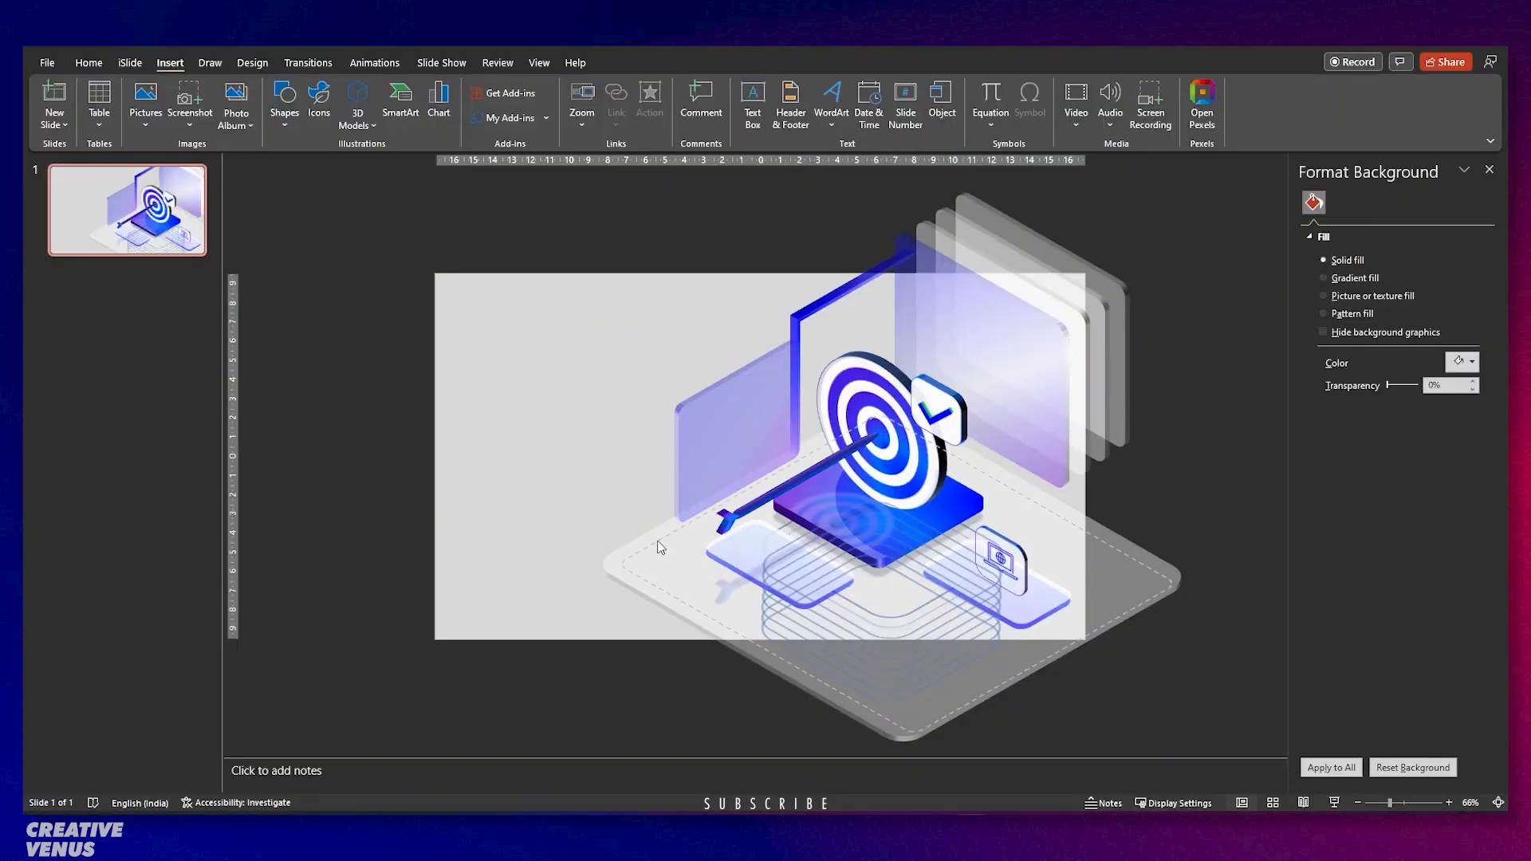
click(646, 547)
drag(639, 546, 610, 590)
key(ctrl+z)
click(660, 582)
key(ctrl+z)
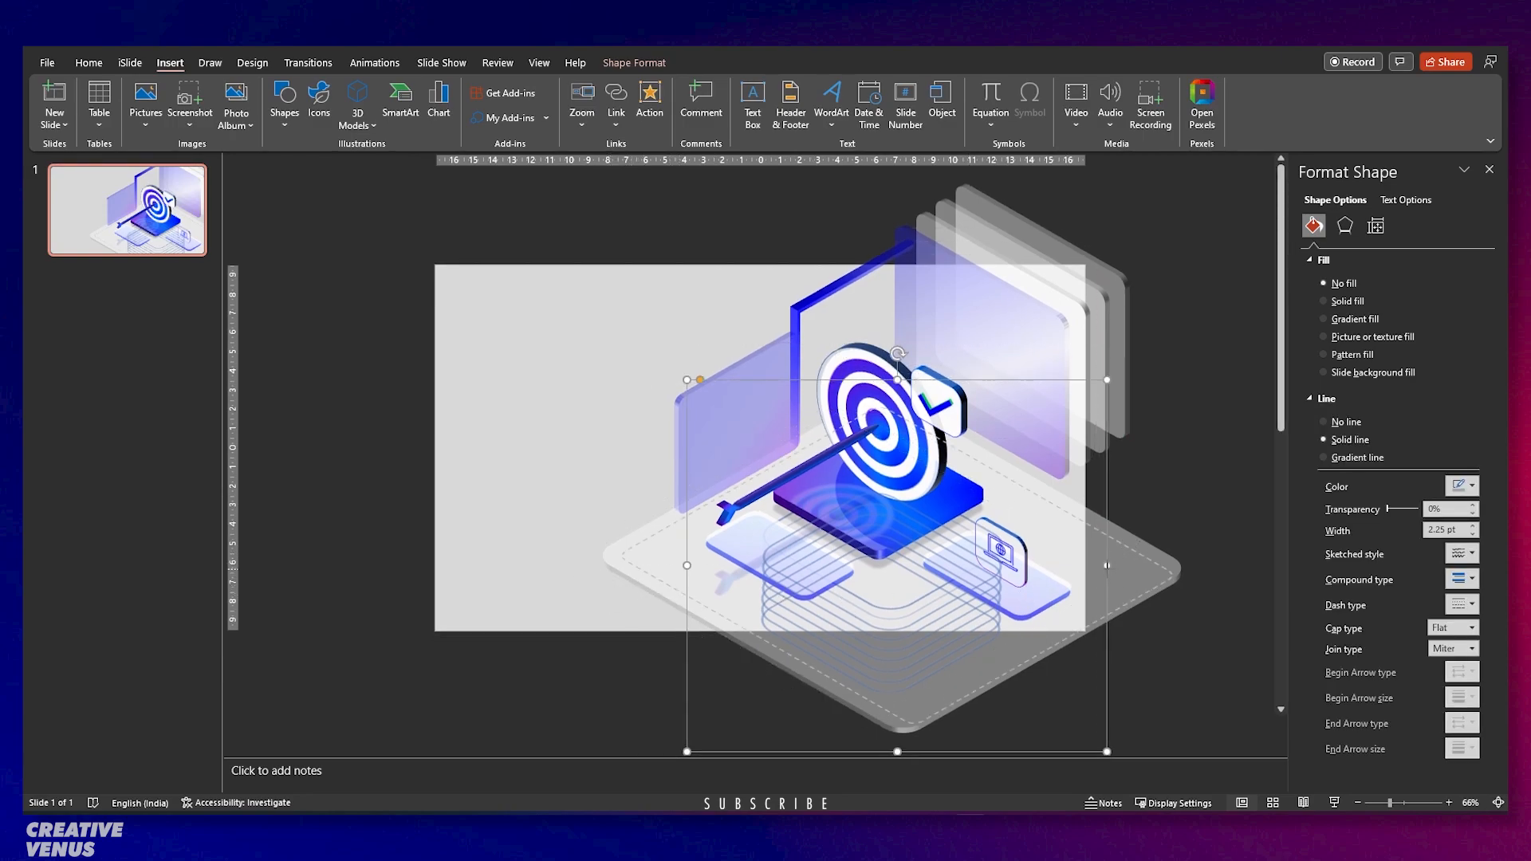
Send the dashed outline behind the target and the upright panels.
right_click(1107, 568)
click(1173, 332)
click(1209, 520)
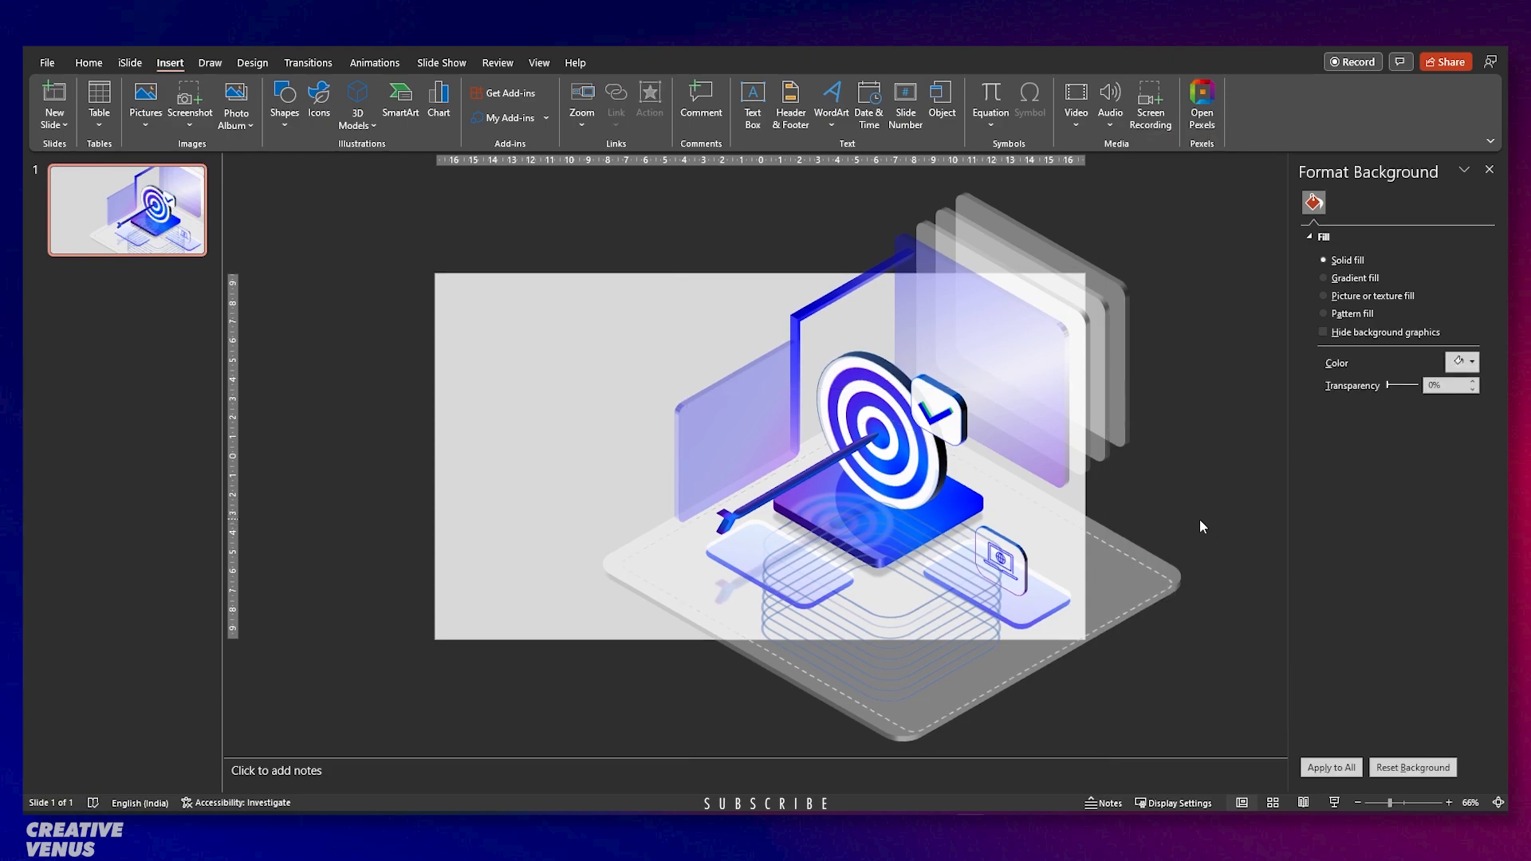
click(1162, 562)
click(1205, 524)
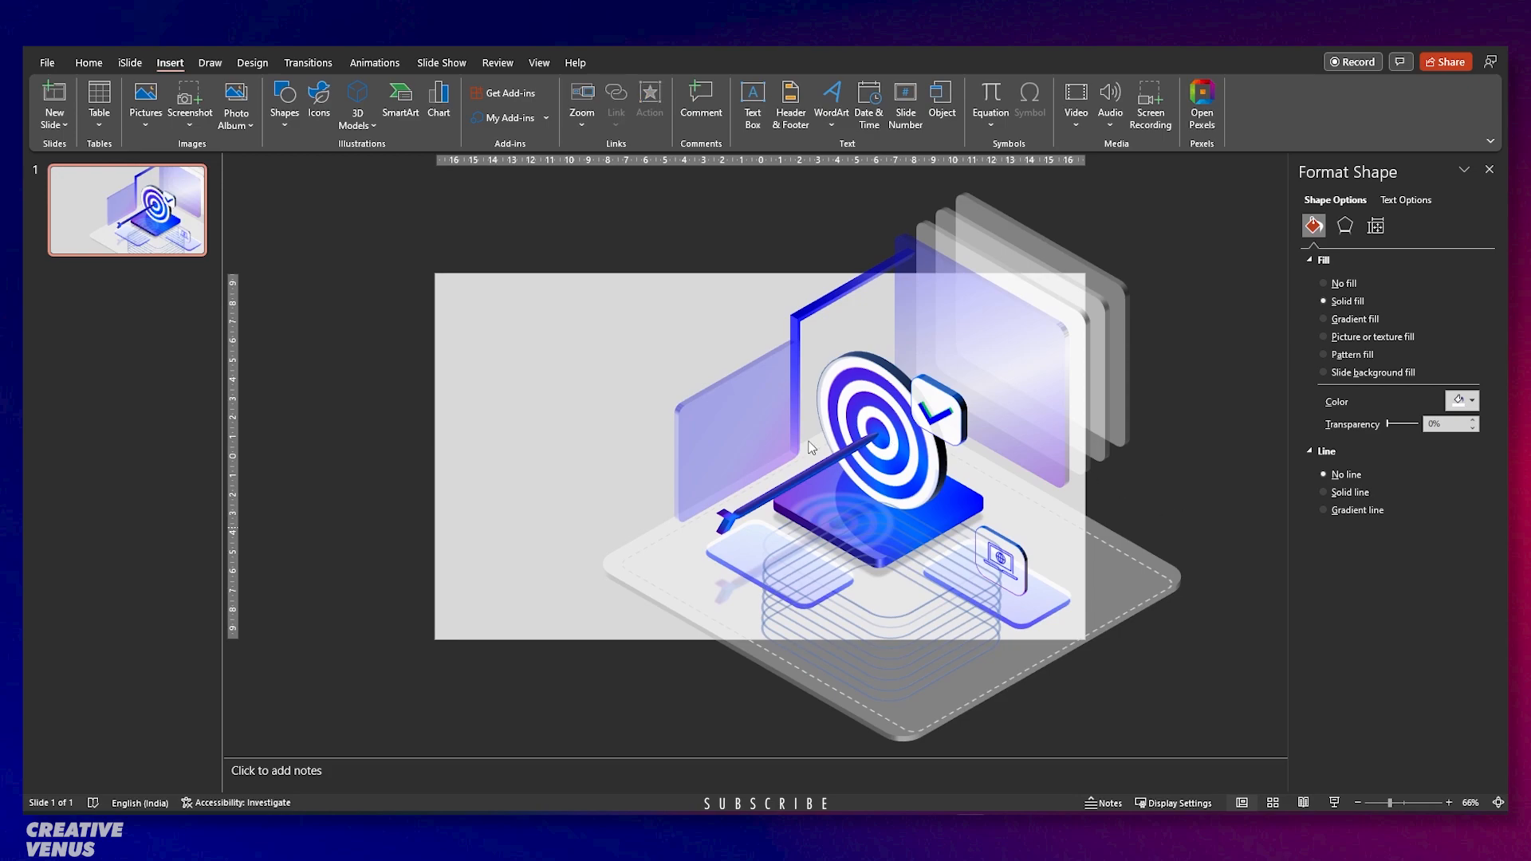
click(721, 441)
click(1183, 464)
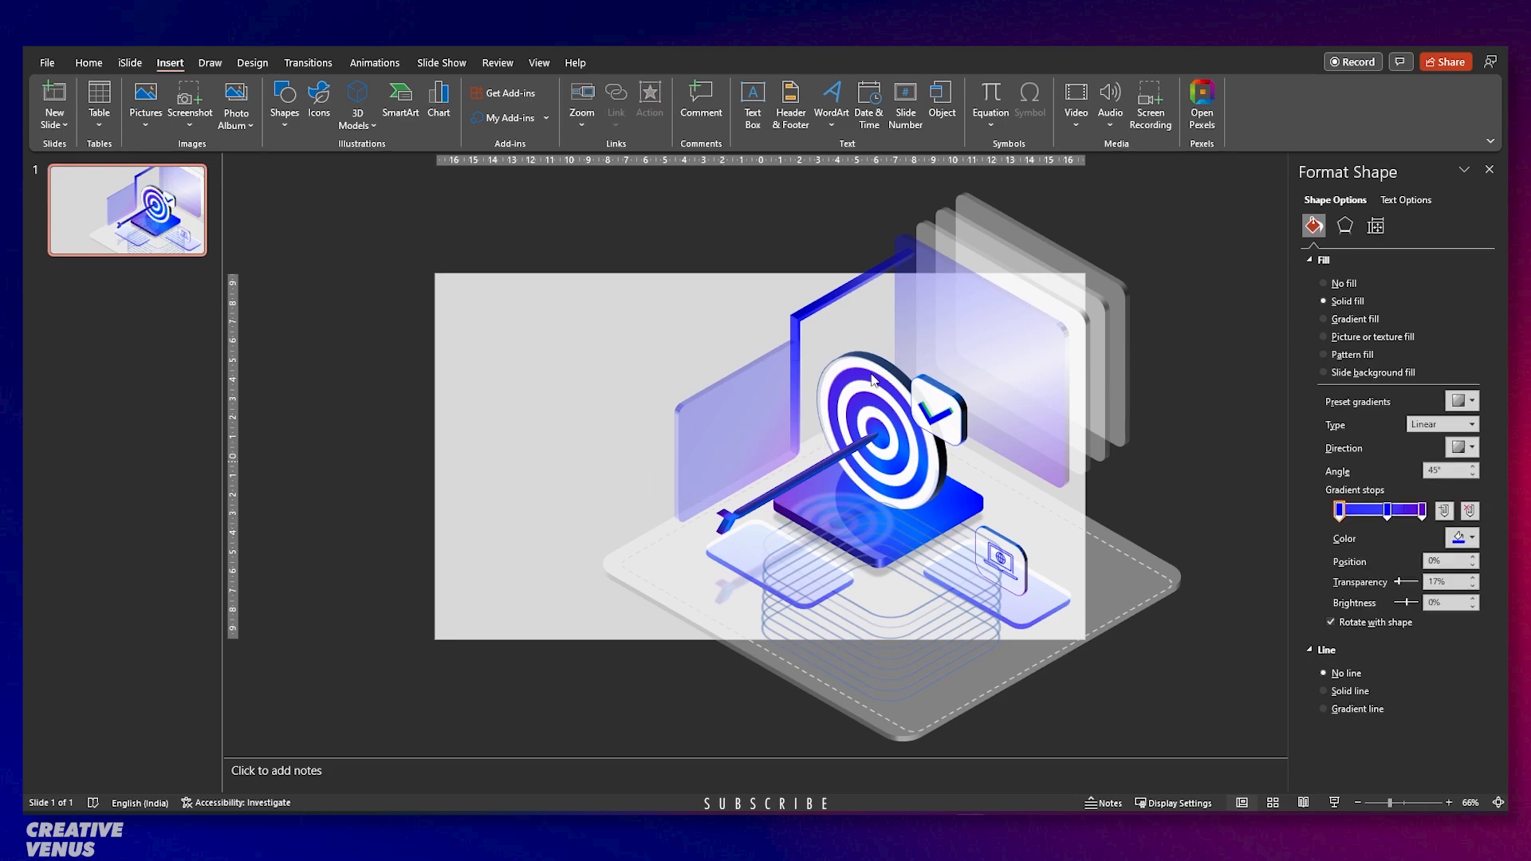
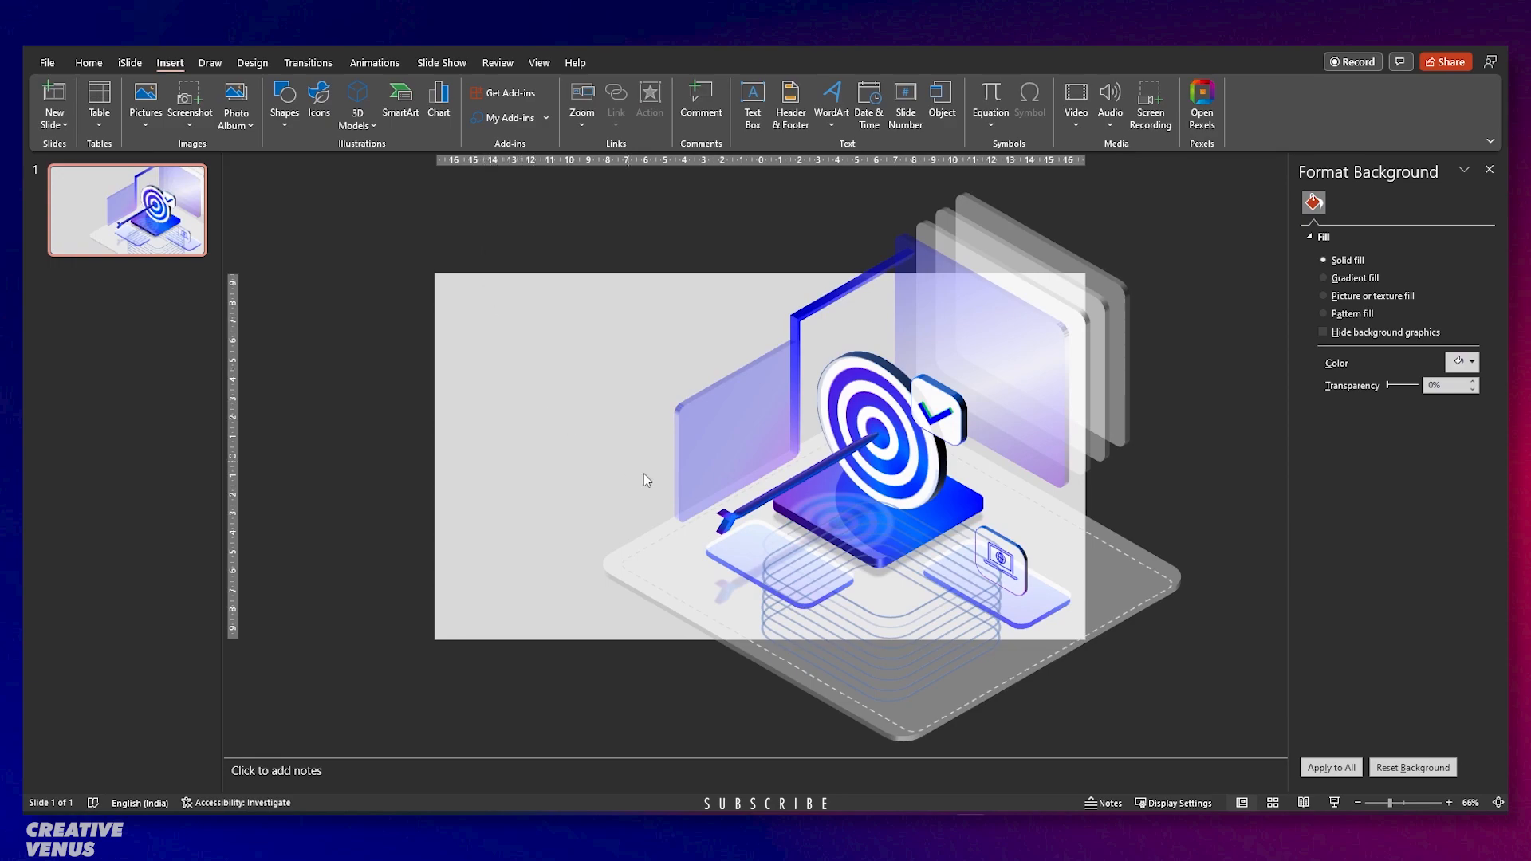
drag(1098, 732, 691, 458)
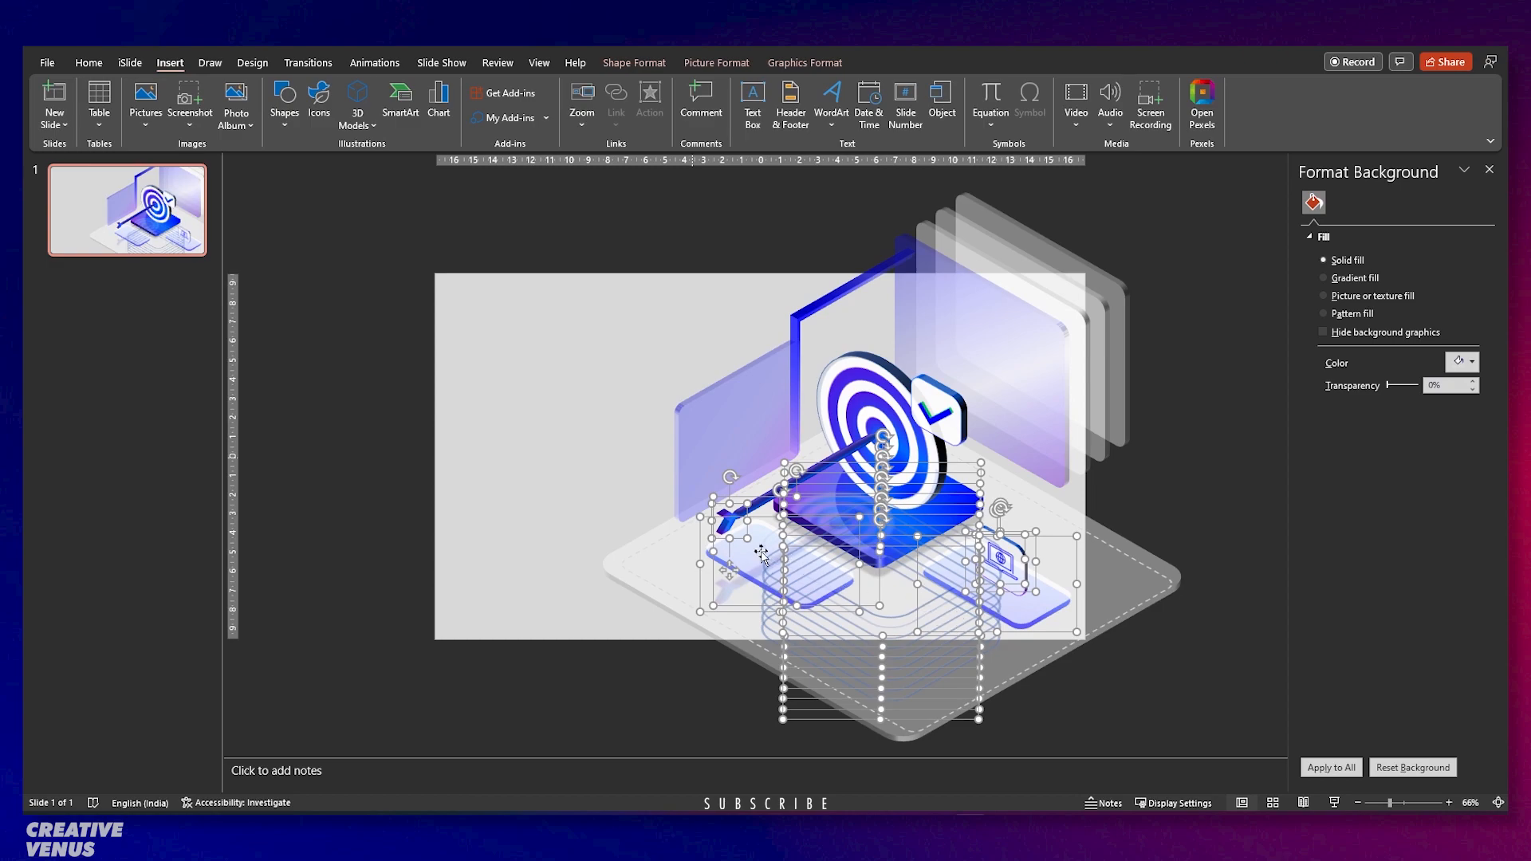
shift+click(731, 570)
shift+click(711, 577)
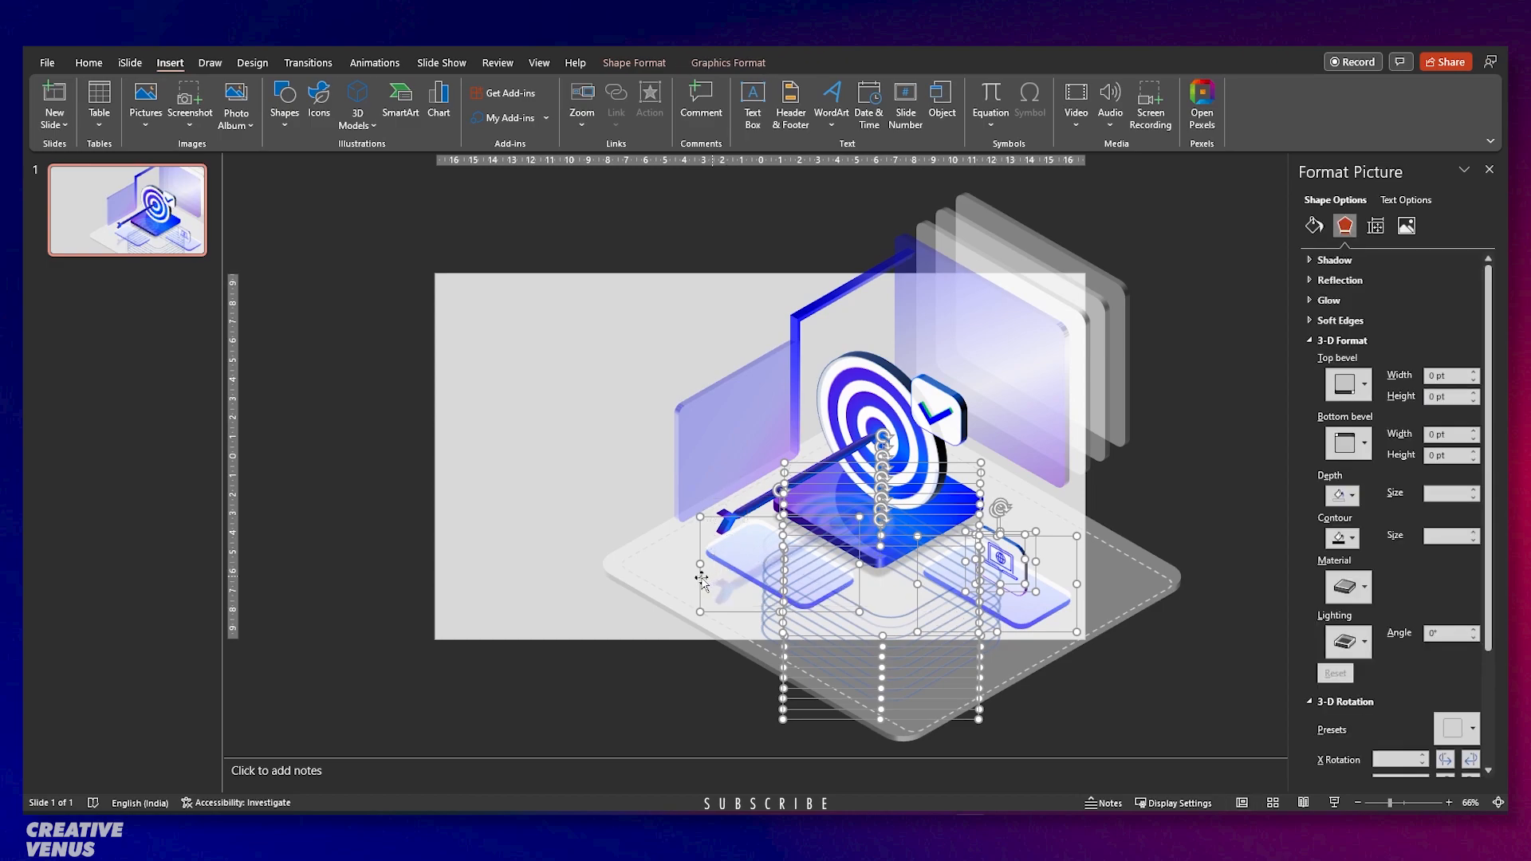
shift+click(702, 580)
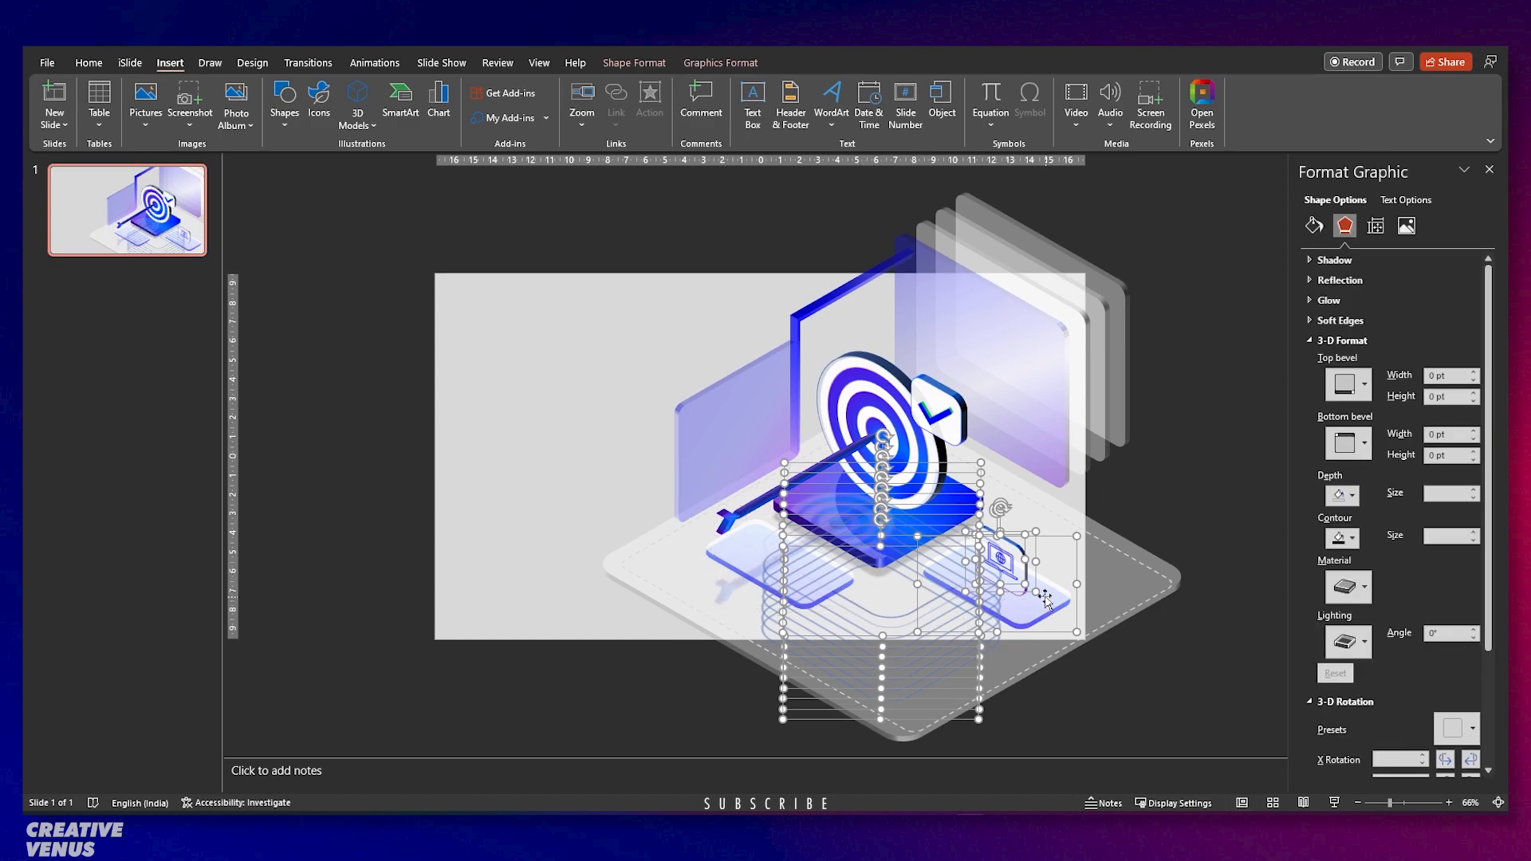
shift+click(1024, 583)
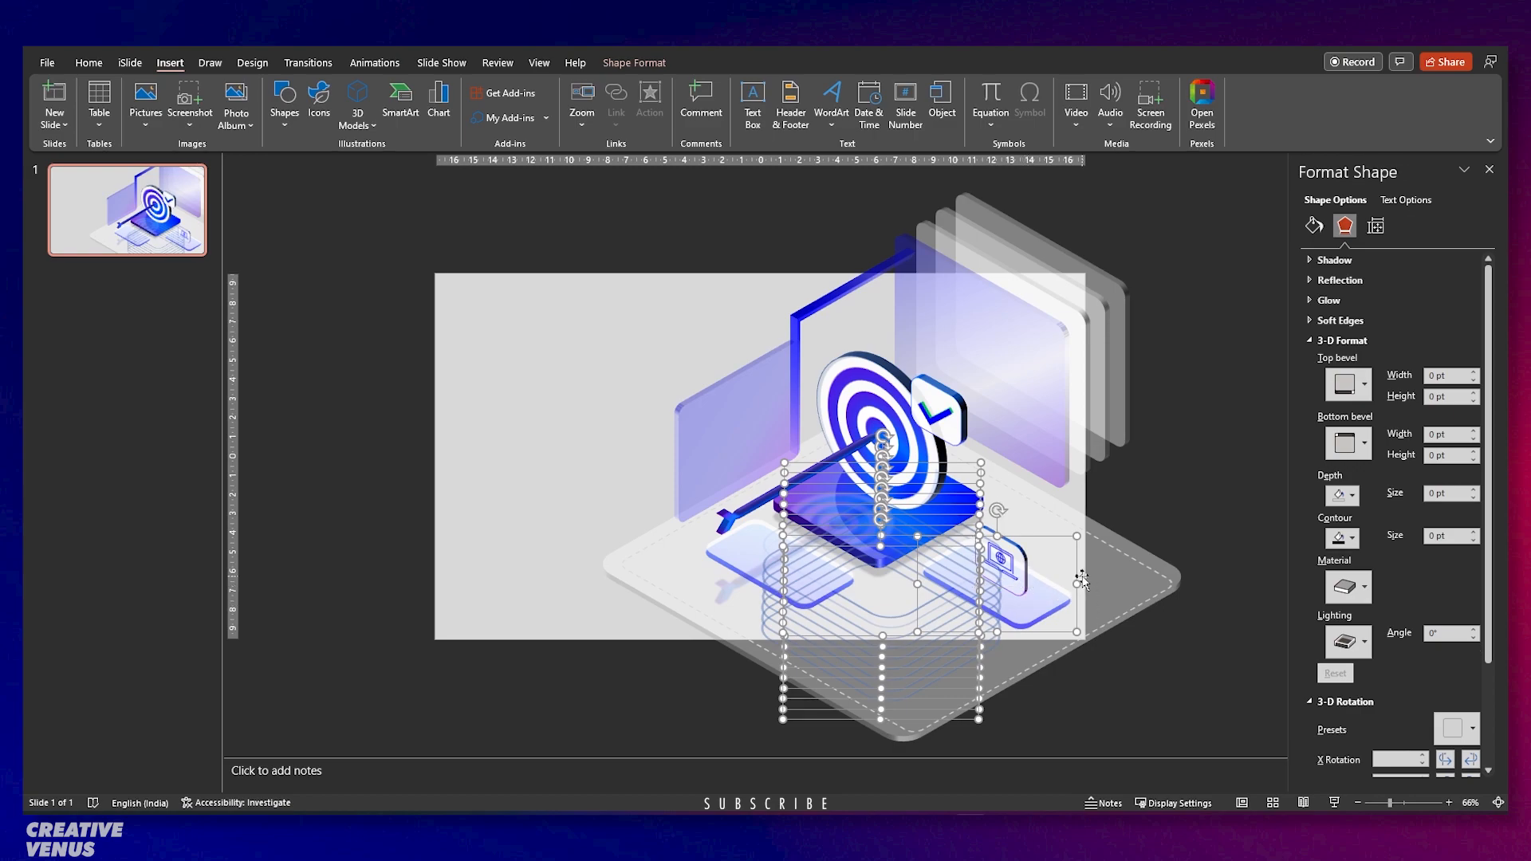
click(983, 625)
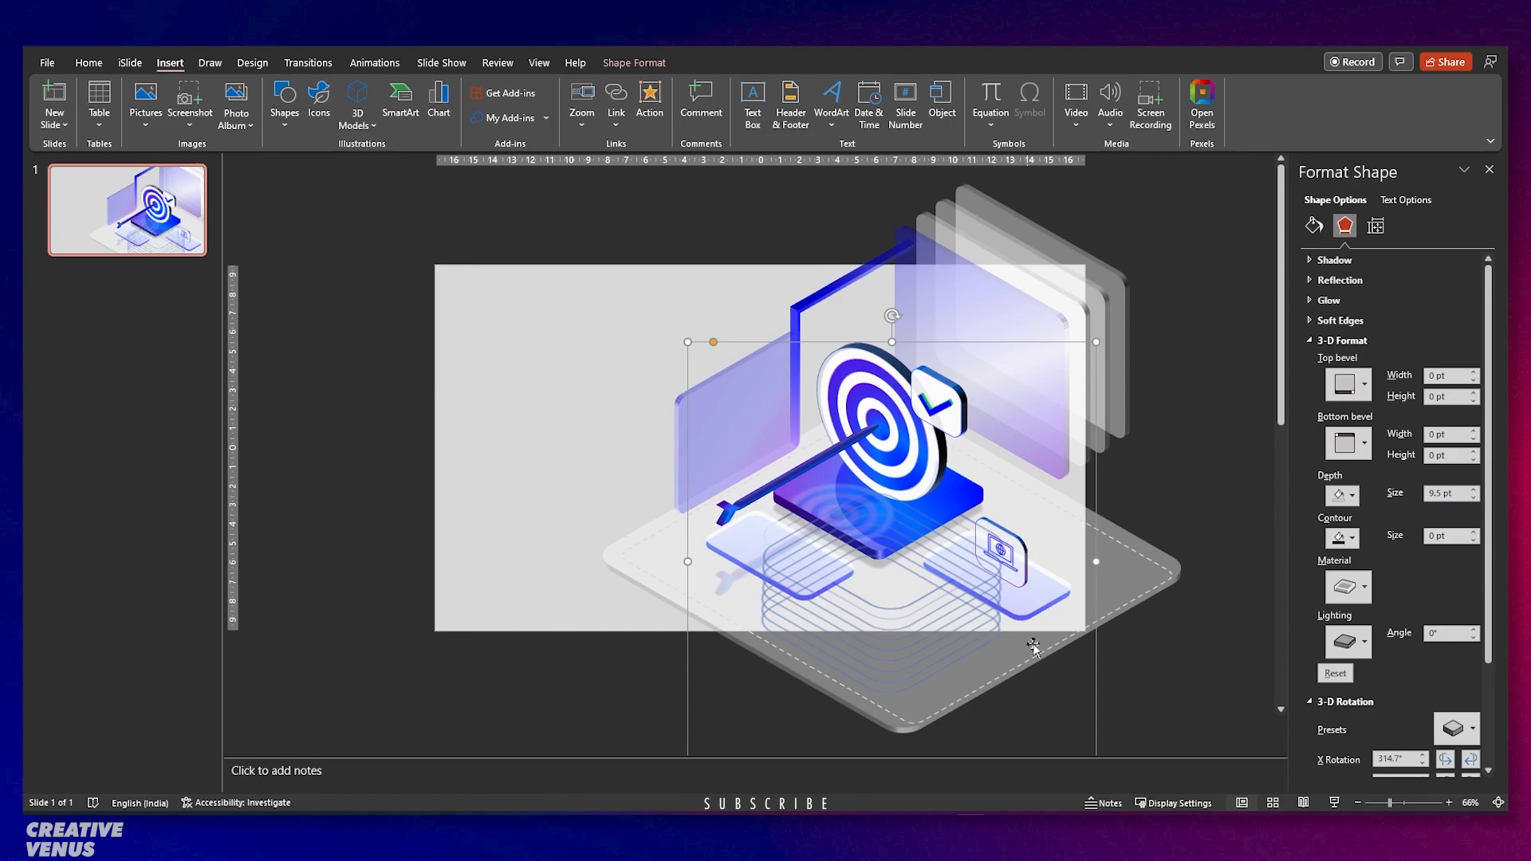
click(1054, 657)
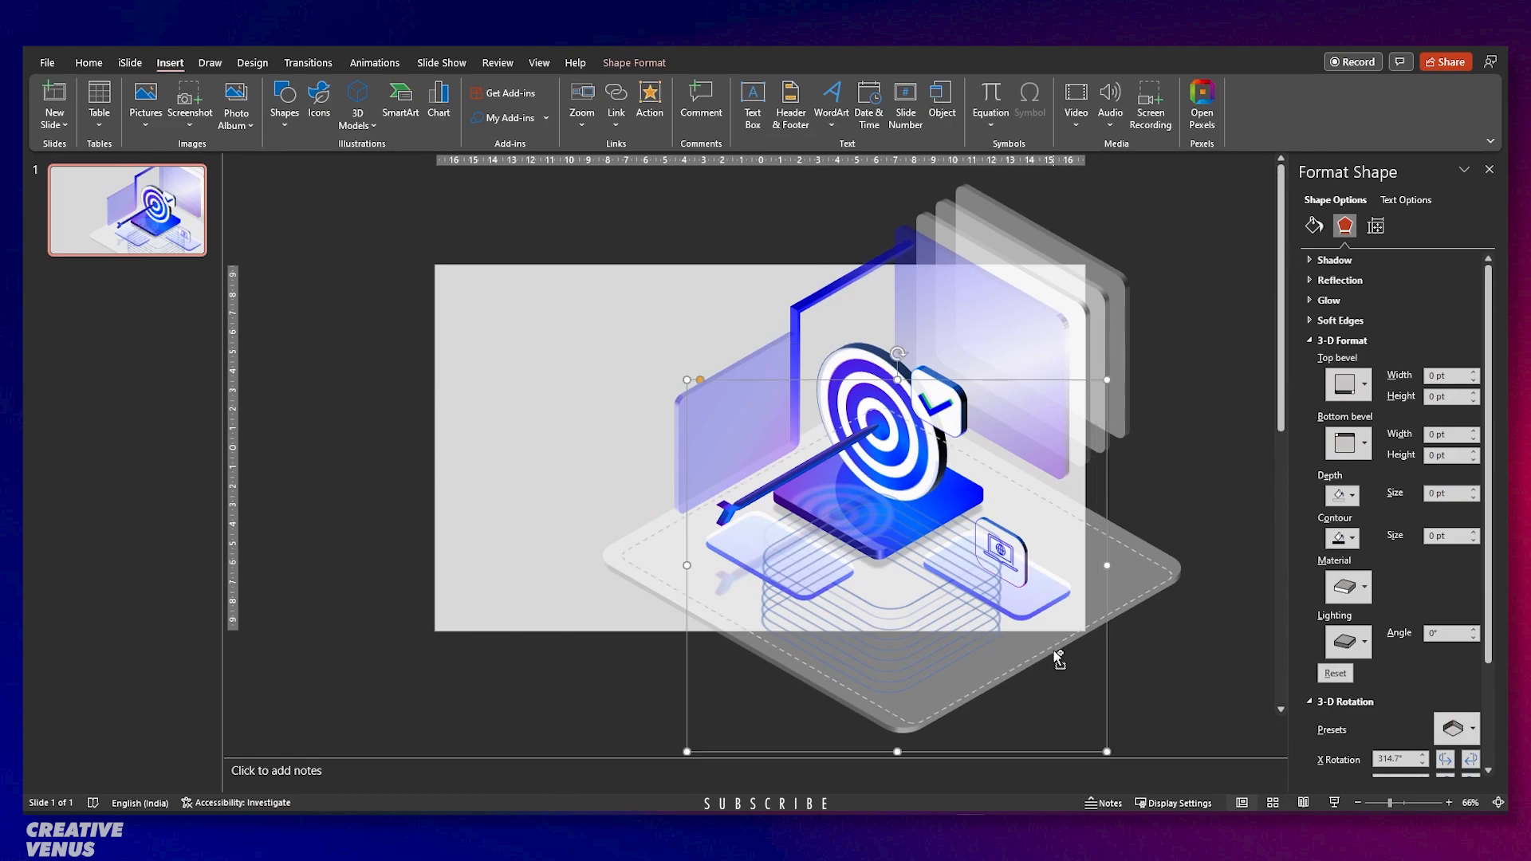
click(1163, 683)
Select only the stacked connecting outlines, leaving out the arrow, its shadow and the icon card, and group them.
drag(1068, 740, 708, 451)
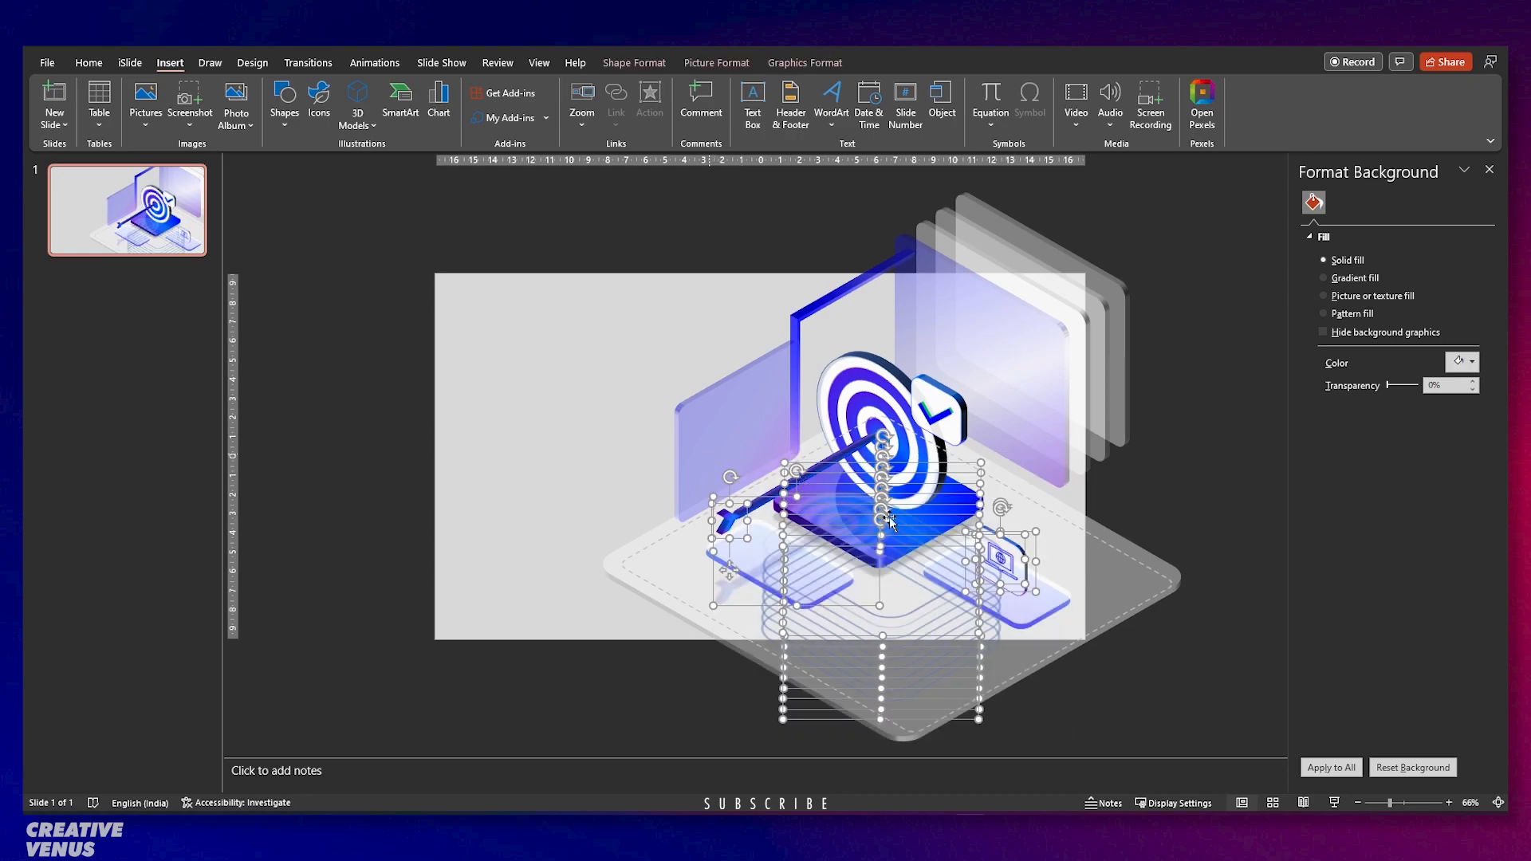
shift+click(730, 535)
shift+click(714, 552)
shift+click(1024, 590)
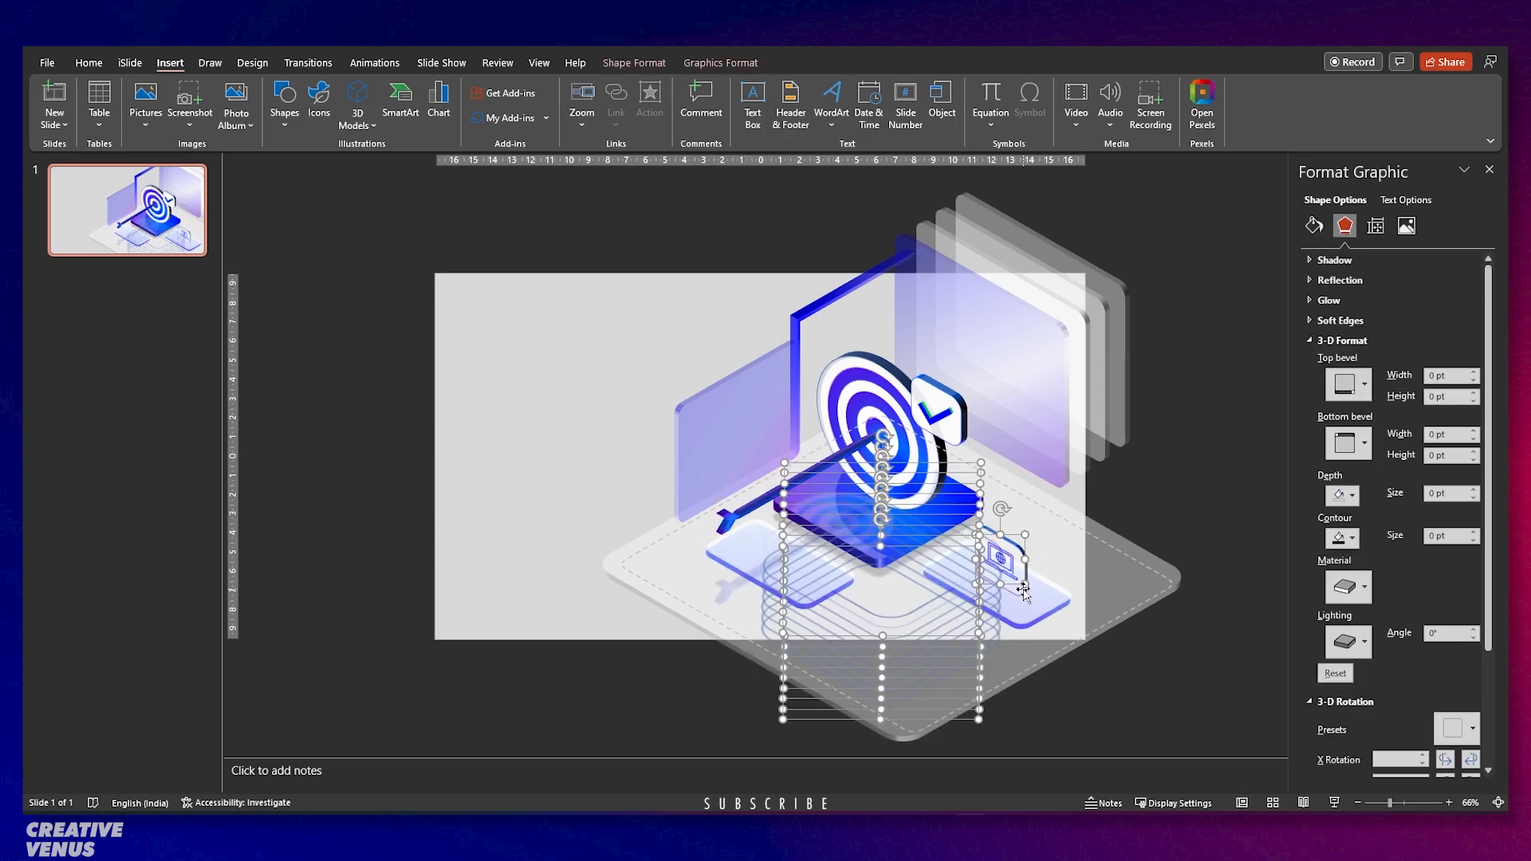
shift+click(1022, 588)
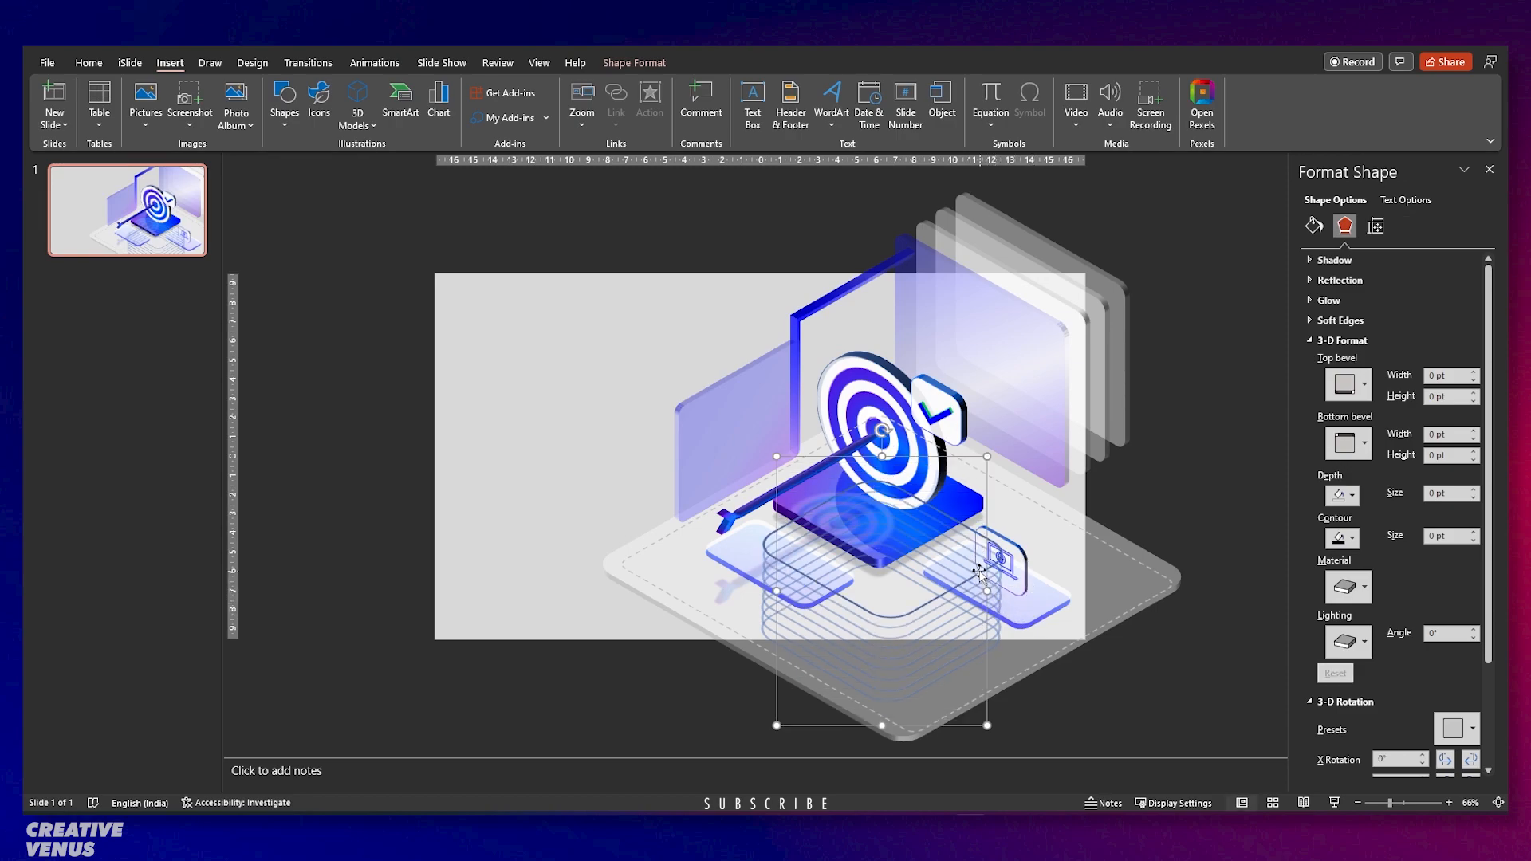
drag(913, 626, 923, 667)
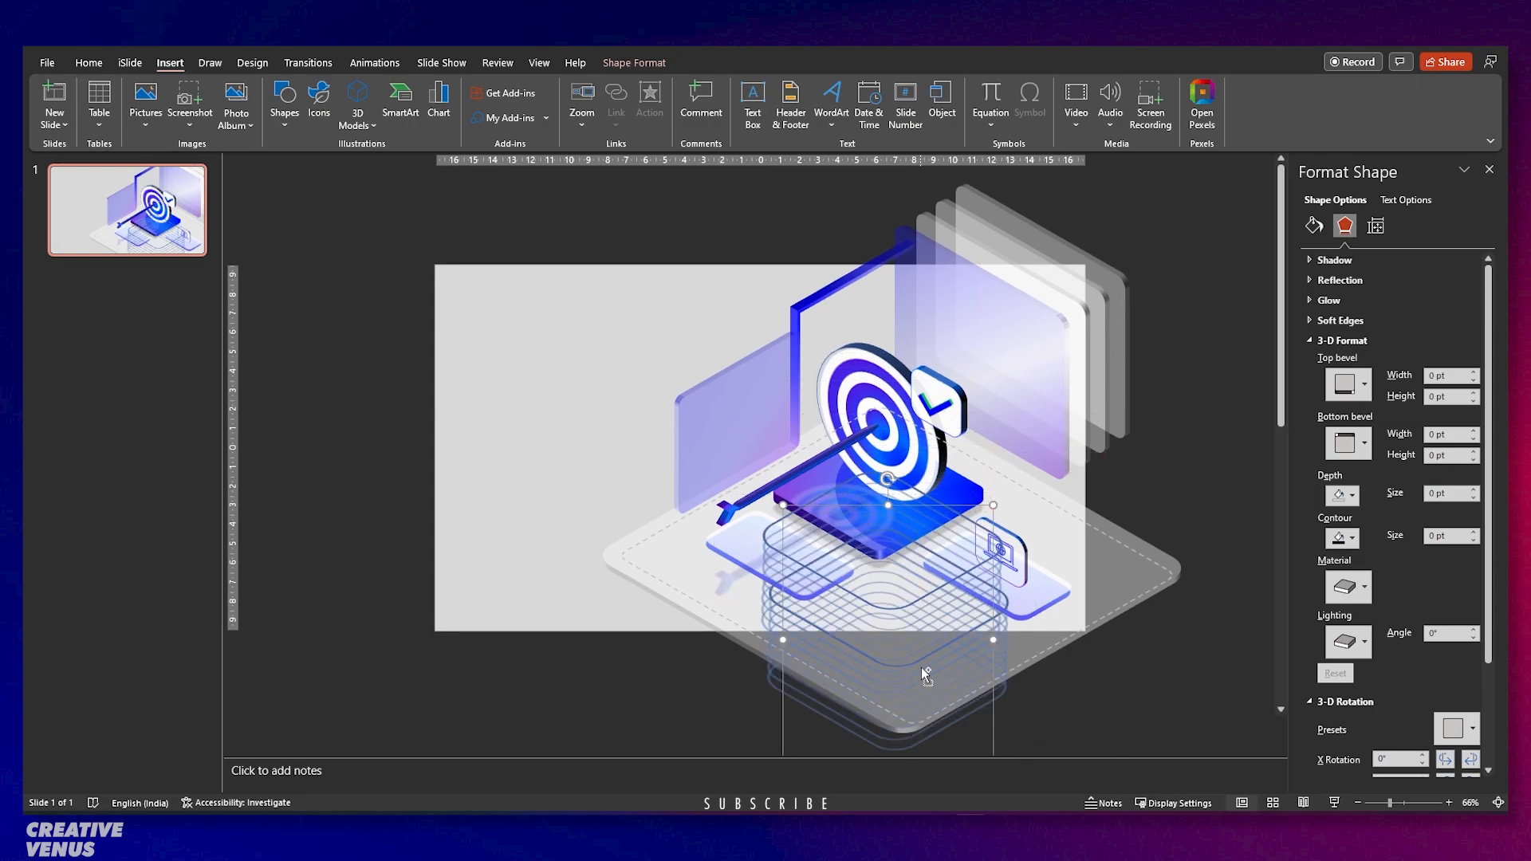
click(905, 619)
right_click(905, 619)
click(892, 610)
click(893, 610)
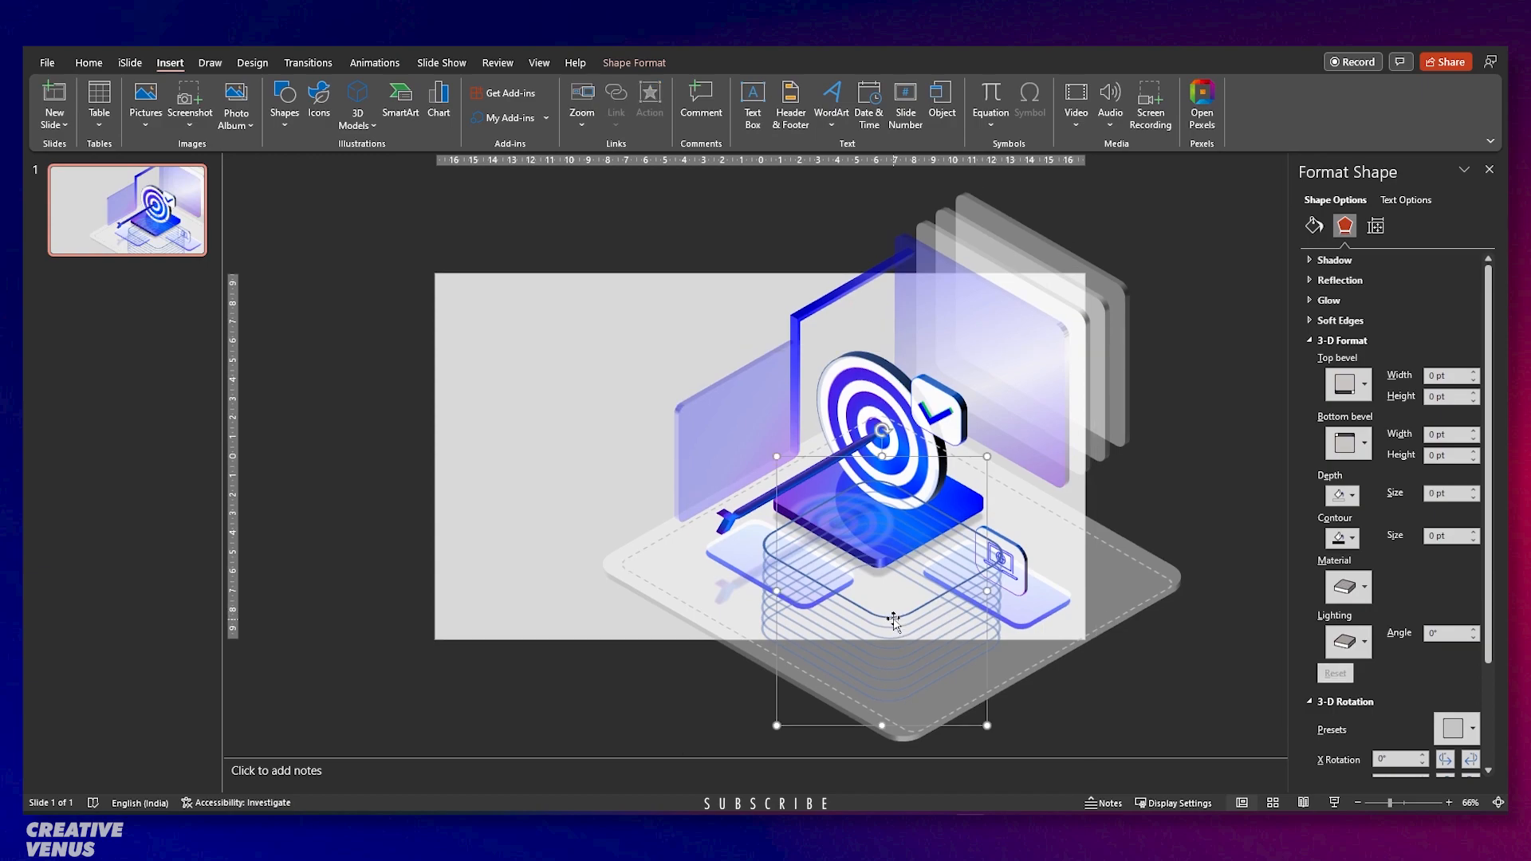
right_click(893, 620)
click(880, 615)
click(881, 608)
Send the grouped stack of outlines to the back, behind the flat cards.
right_click(985, 589)
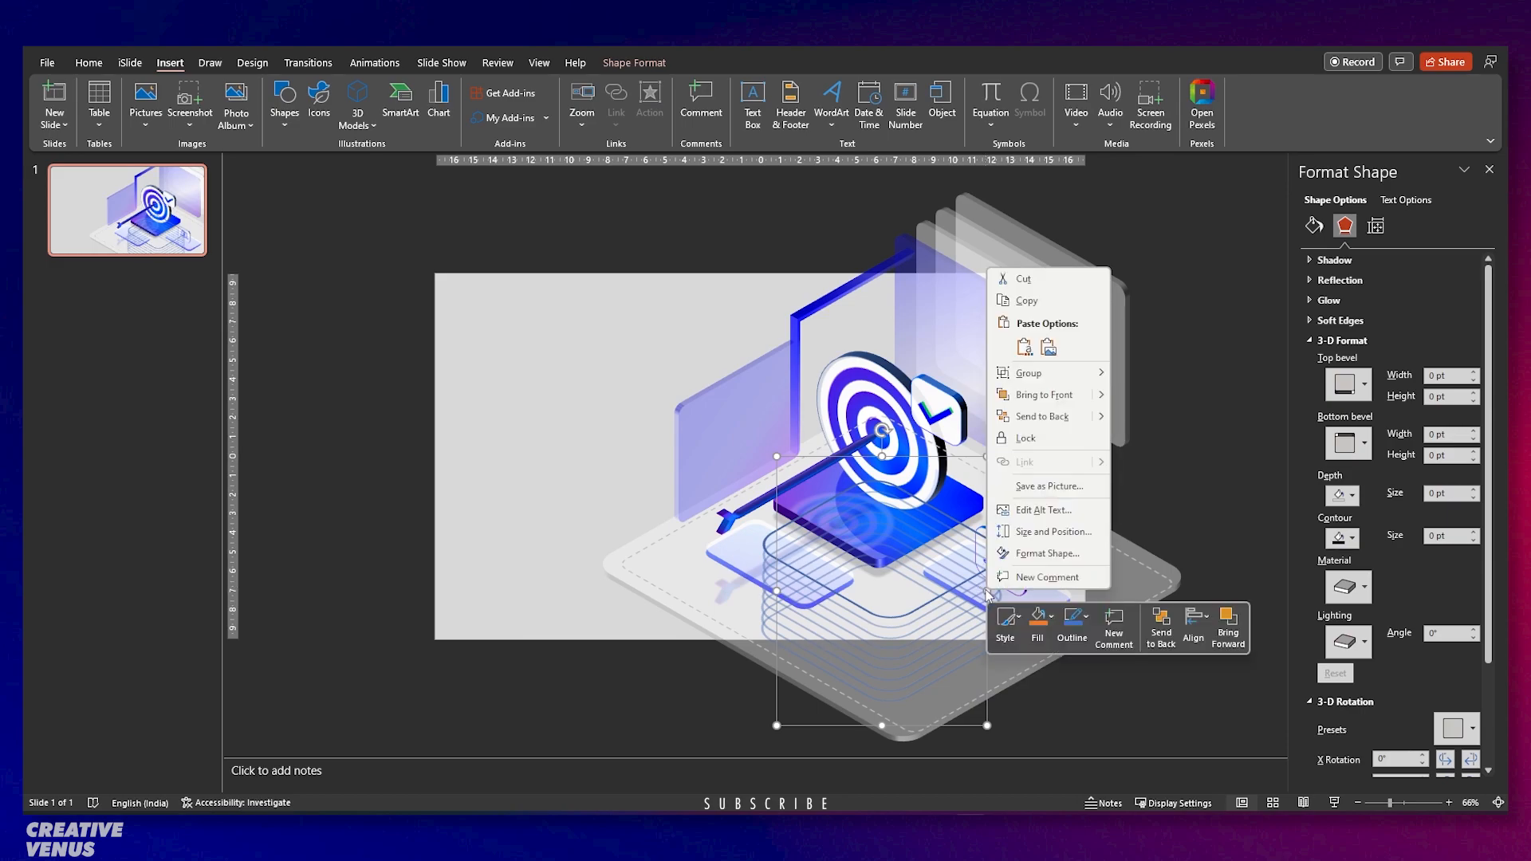
click(1034, 426)
click(1231, 600)
Add a text box reading "CREATIVE VENUS" in the empty upper-left area of the slide.
click(752, 105)
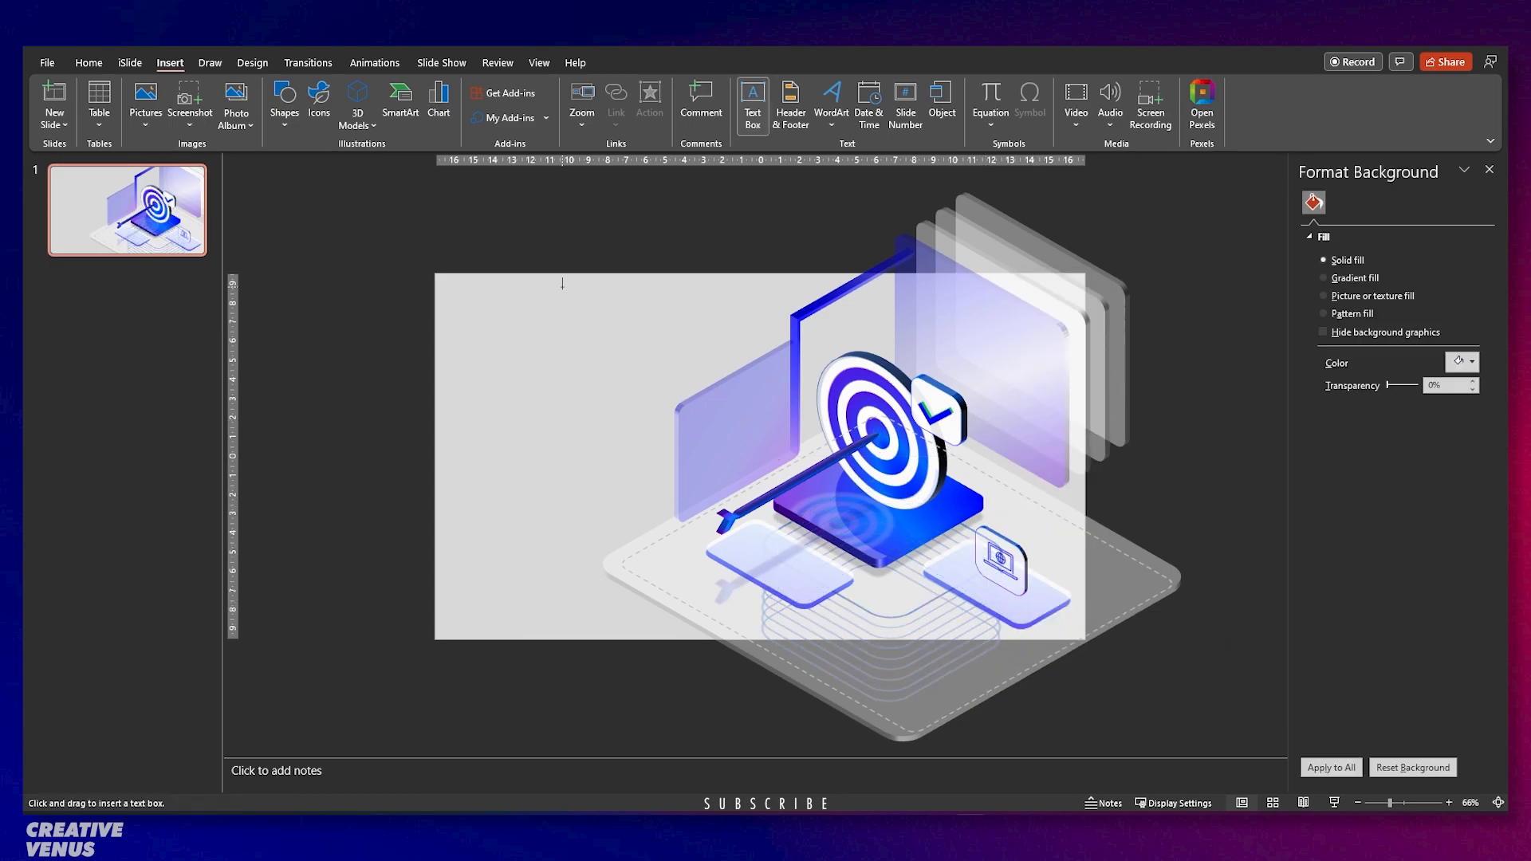
drag(473, 321, 585, 386)
text(c)
text(REATIVE VENUS)
Format the CREATIVE VENUS text in Bebas Neue at 36 pt and centre it on one line in a widened box.
key(ctrl+a)
click(396, 92)
text(Be)
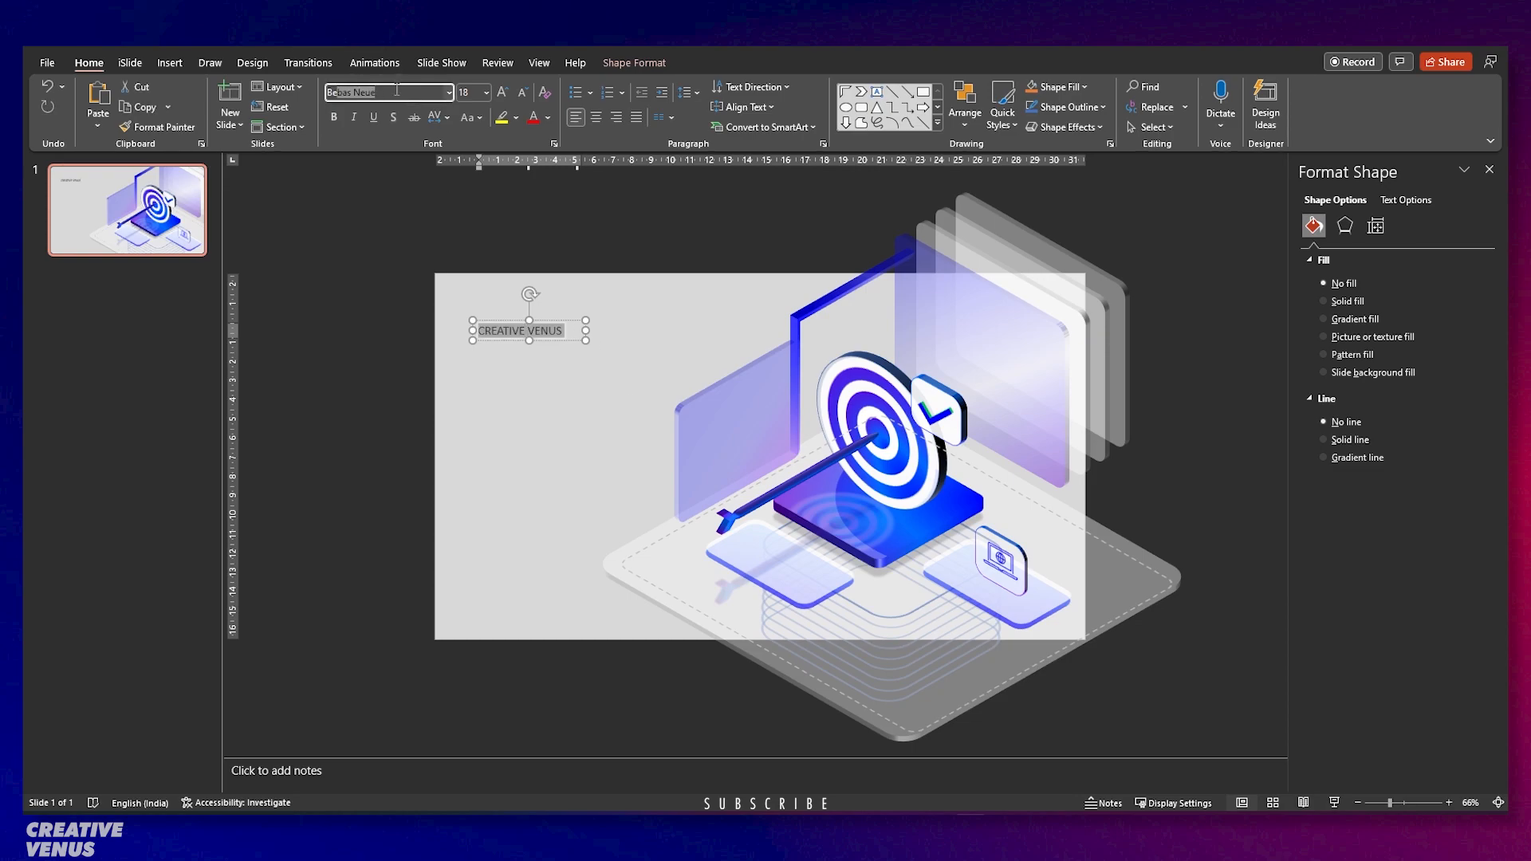
key(Return)
click(502, 93)
click(502, 92)
click(502, 92)
click(503, 92)
click(502, 93)
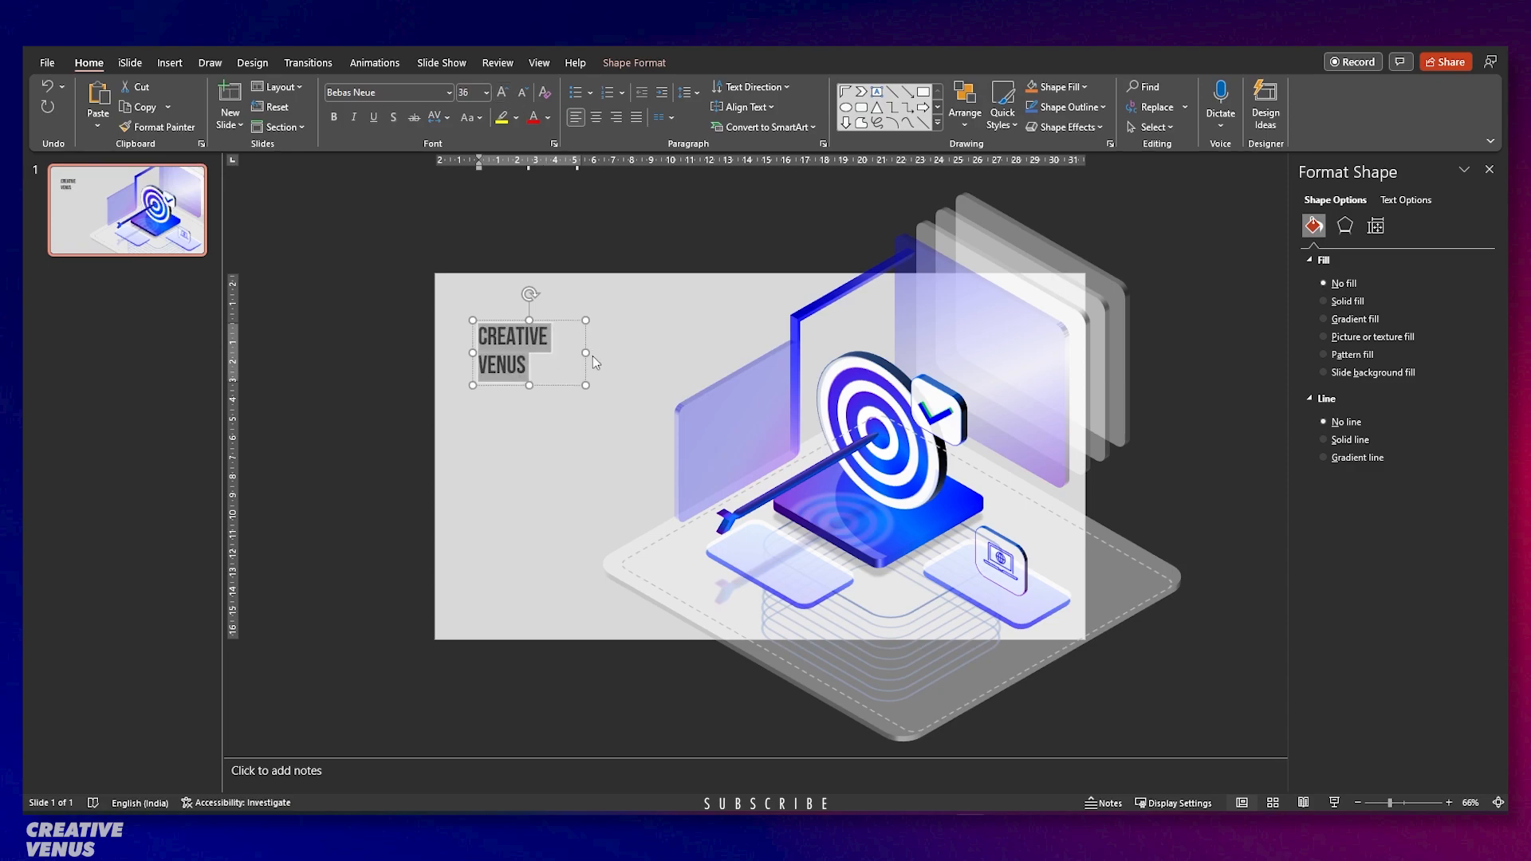
drag(583, 358, 625, 343)
click(597, 117)
Give the CREATIVE VENUS text a gradient fill with a lighter blue first stop and the middle stop at about 50%.
click(1377, 200)
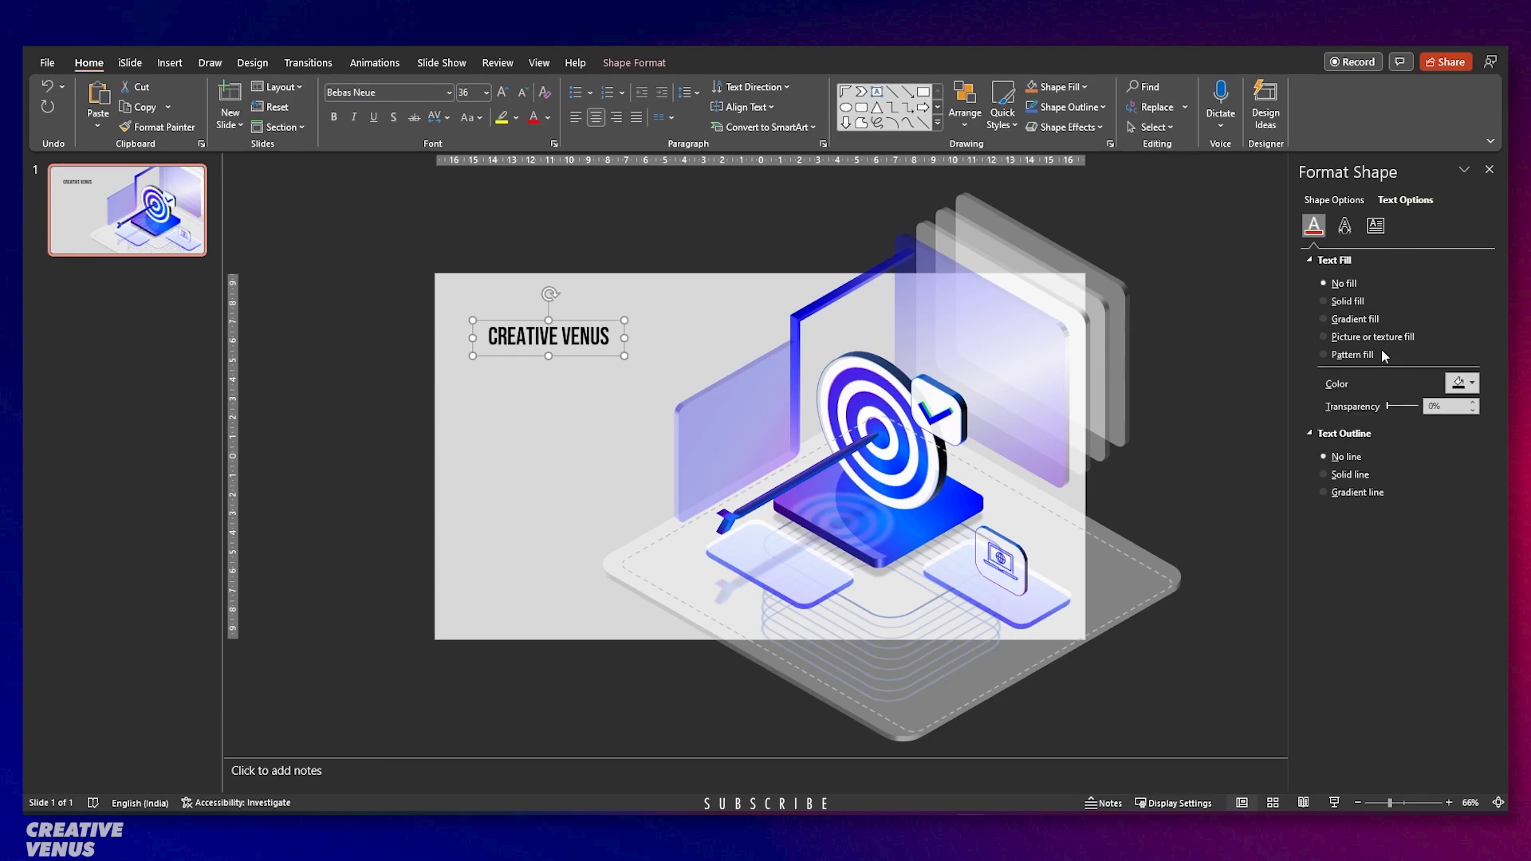
click(1367, 318)
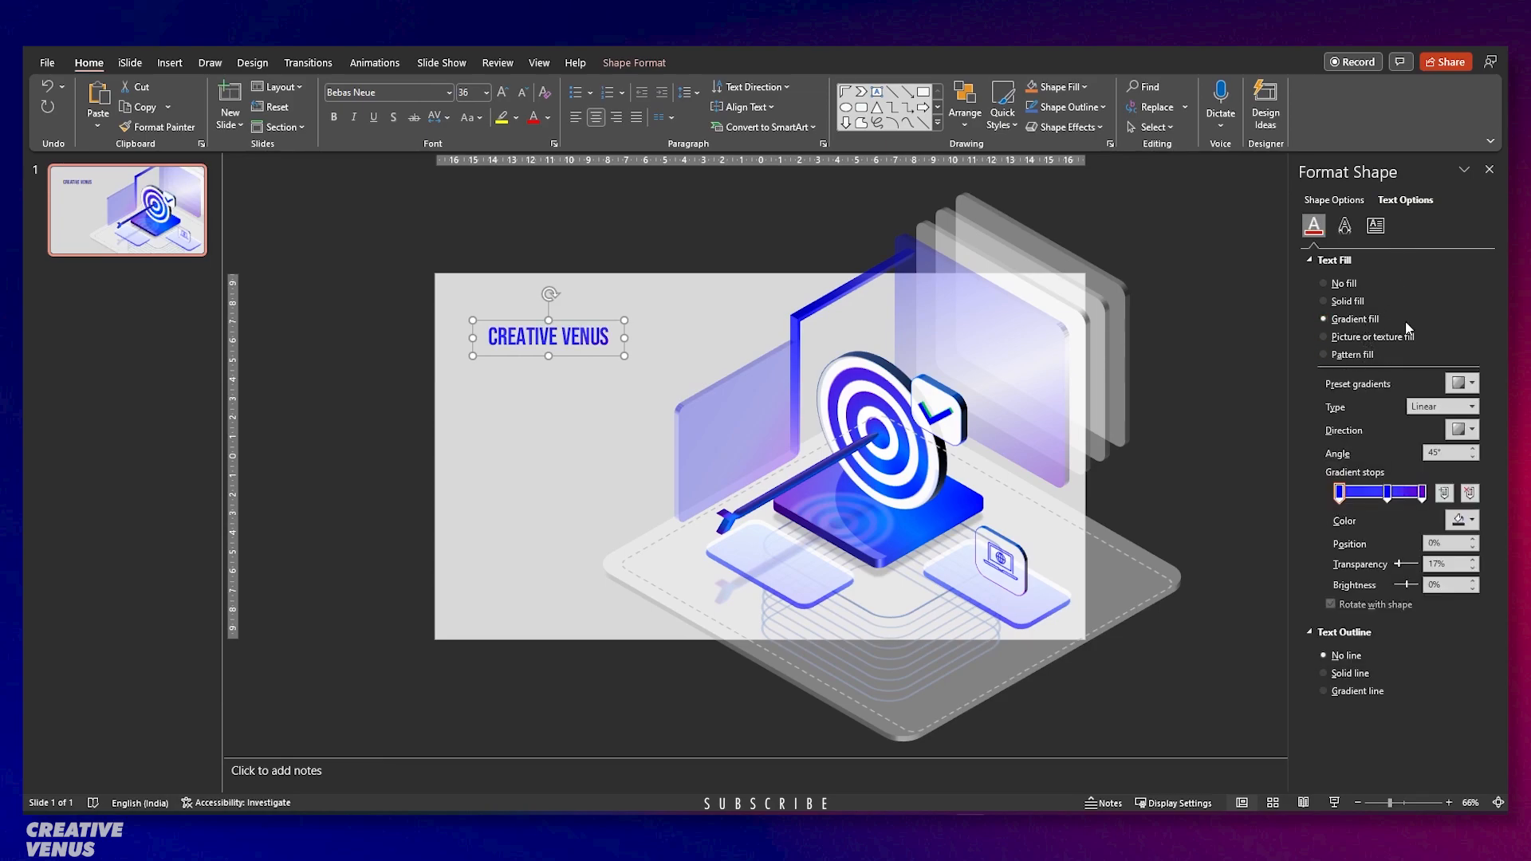
click(1420, 493)
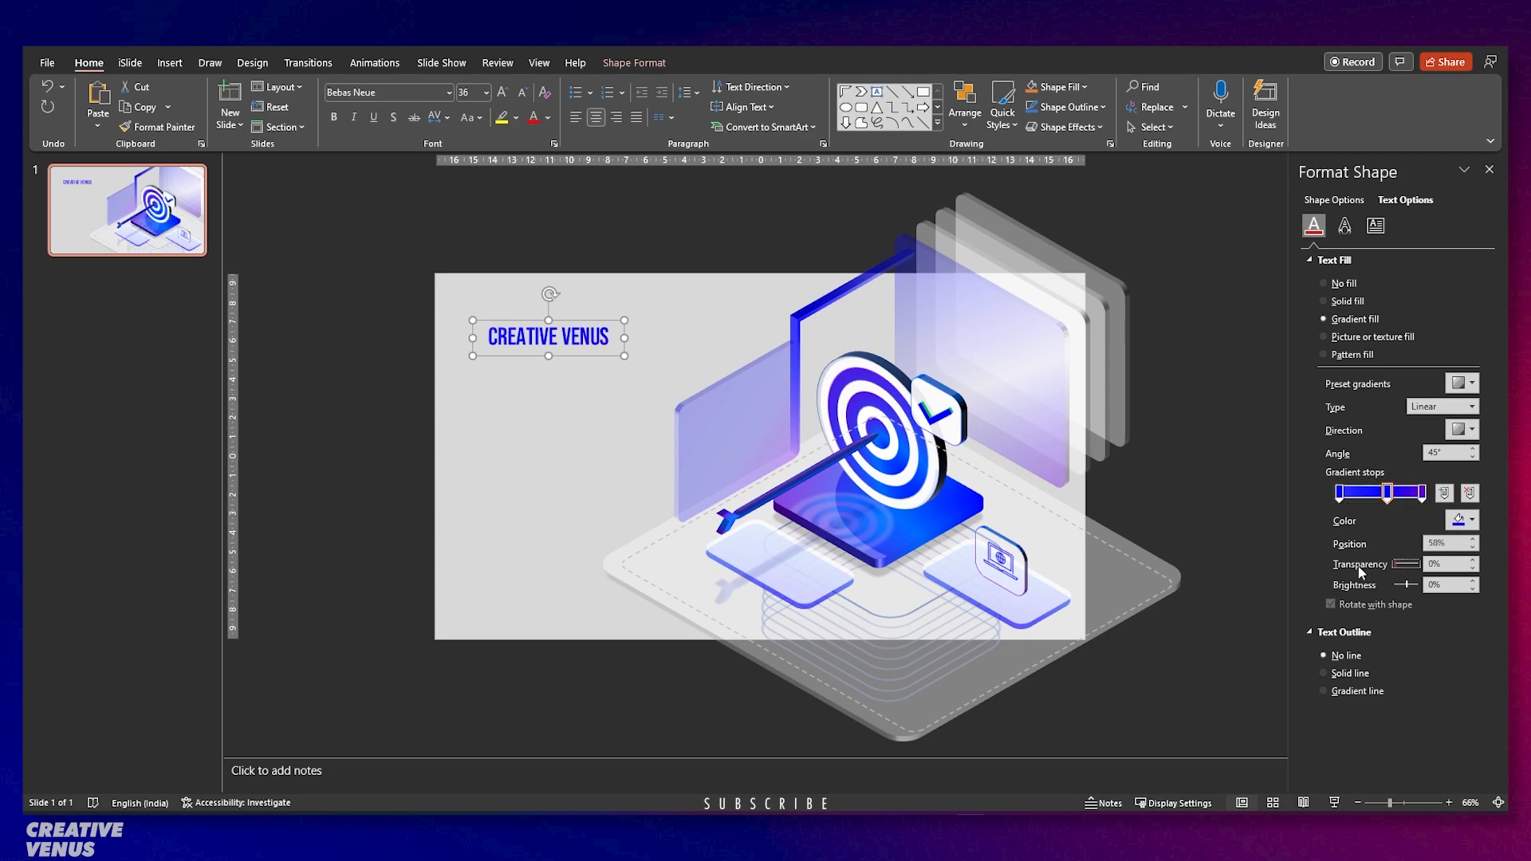
click(1339, 495)
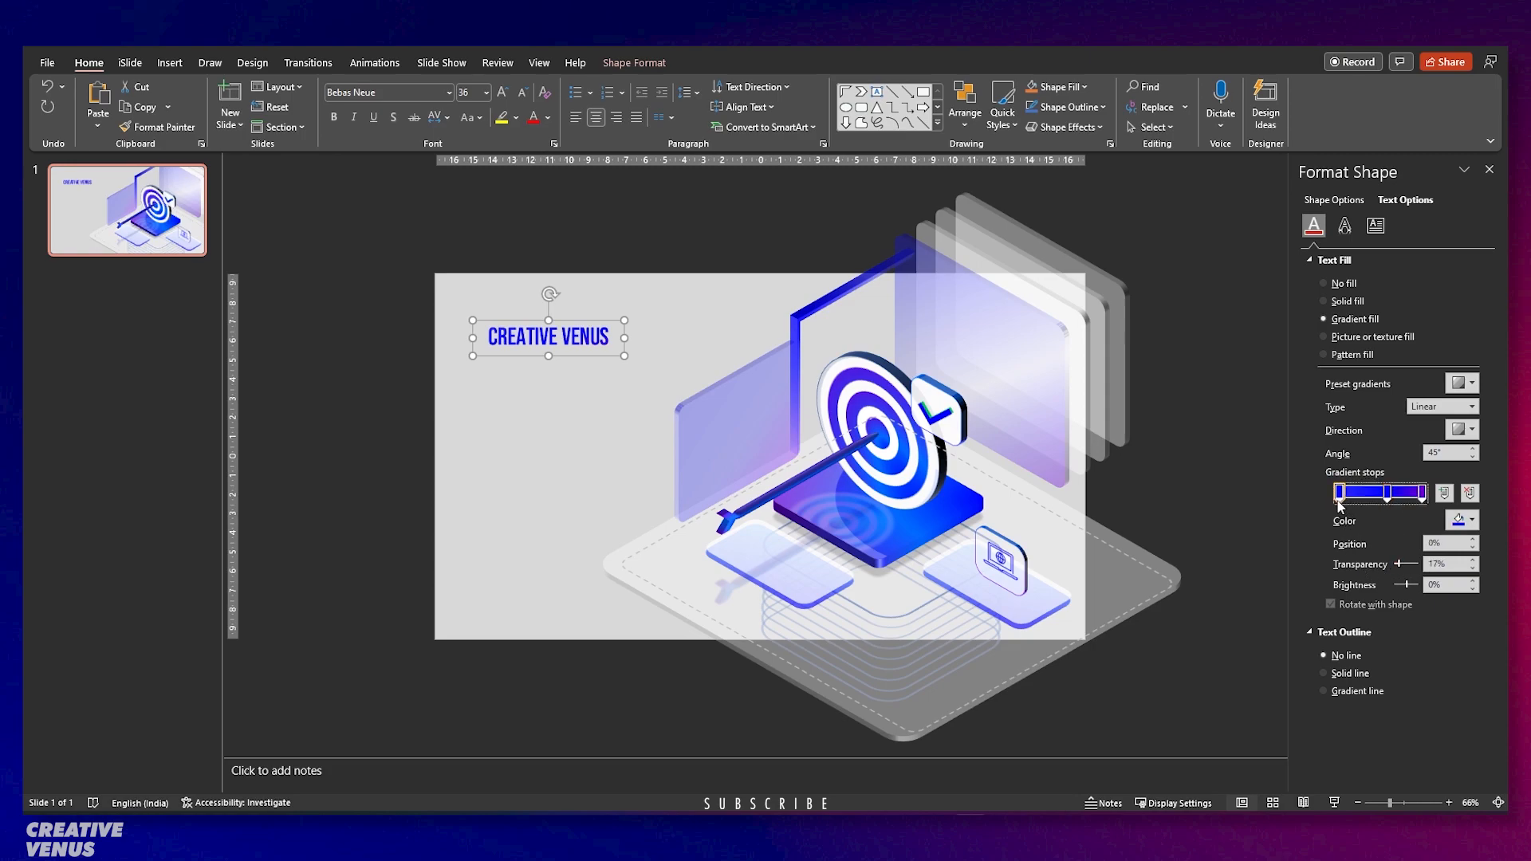
click(1464, 520)
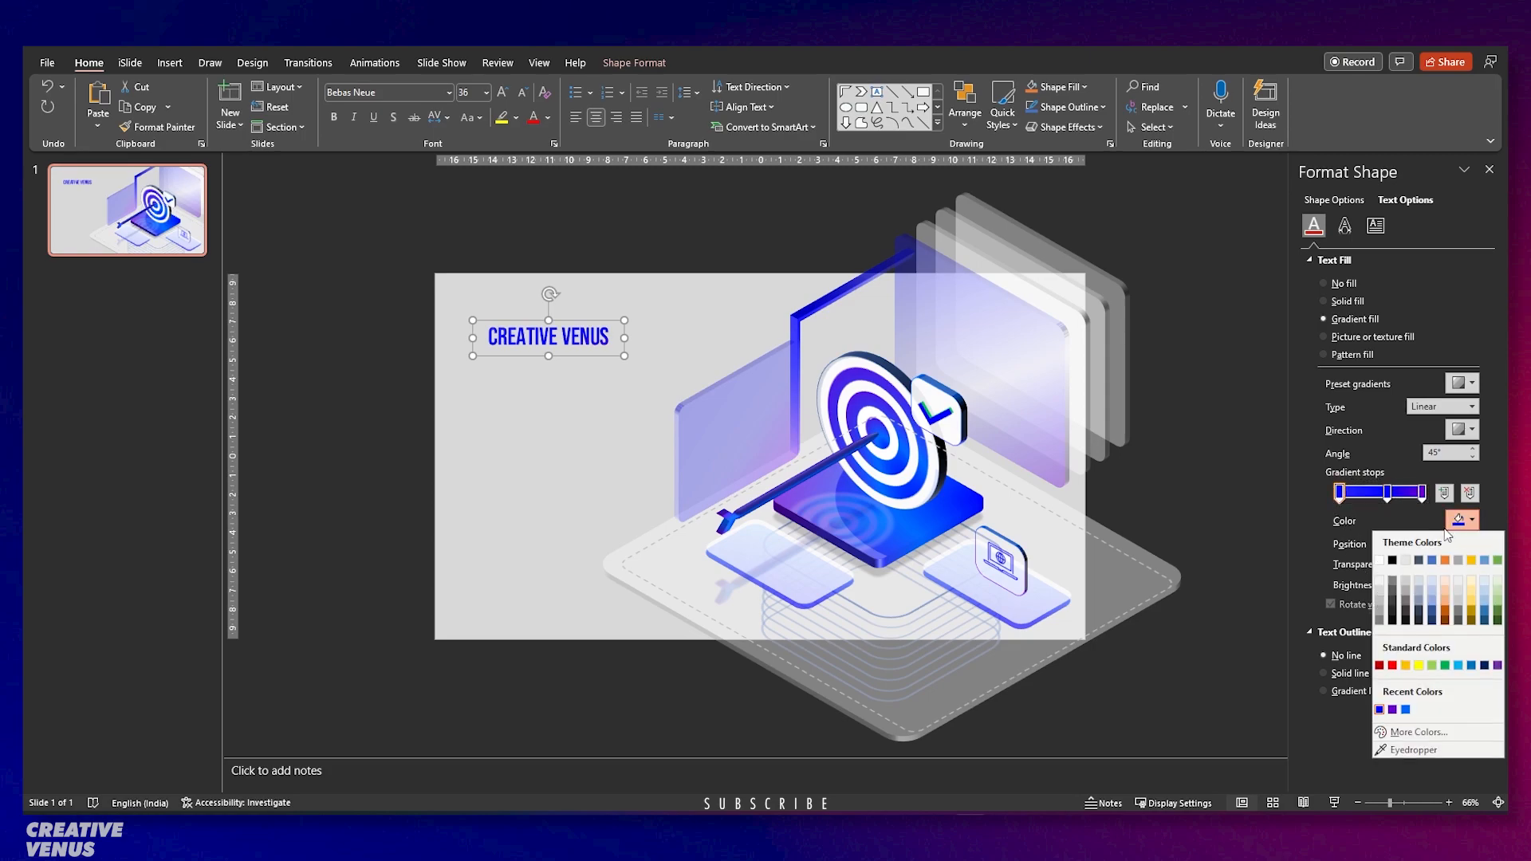
click(1406, 709)
drag(1387, 492, 1379, 499)
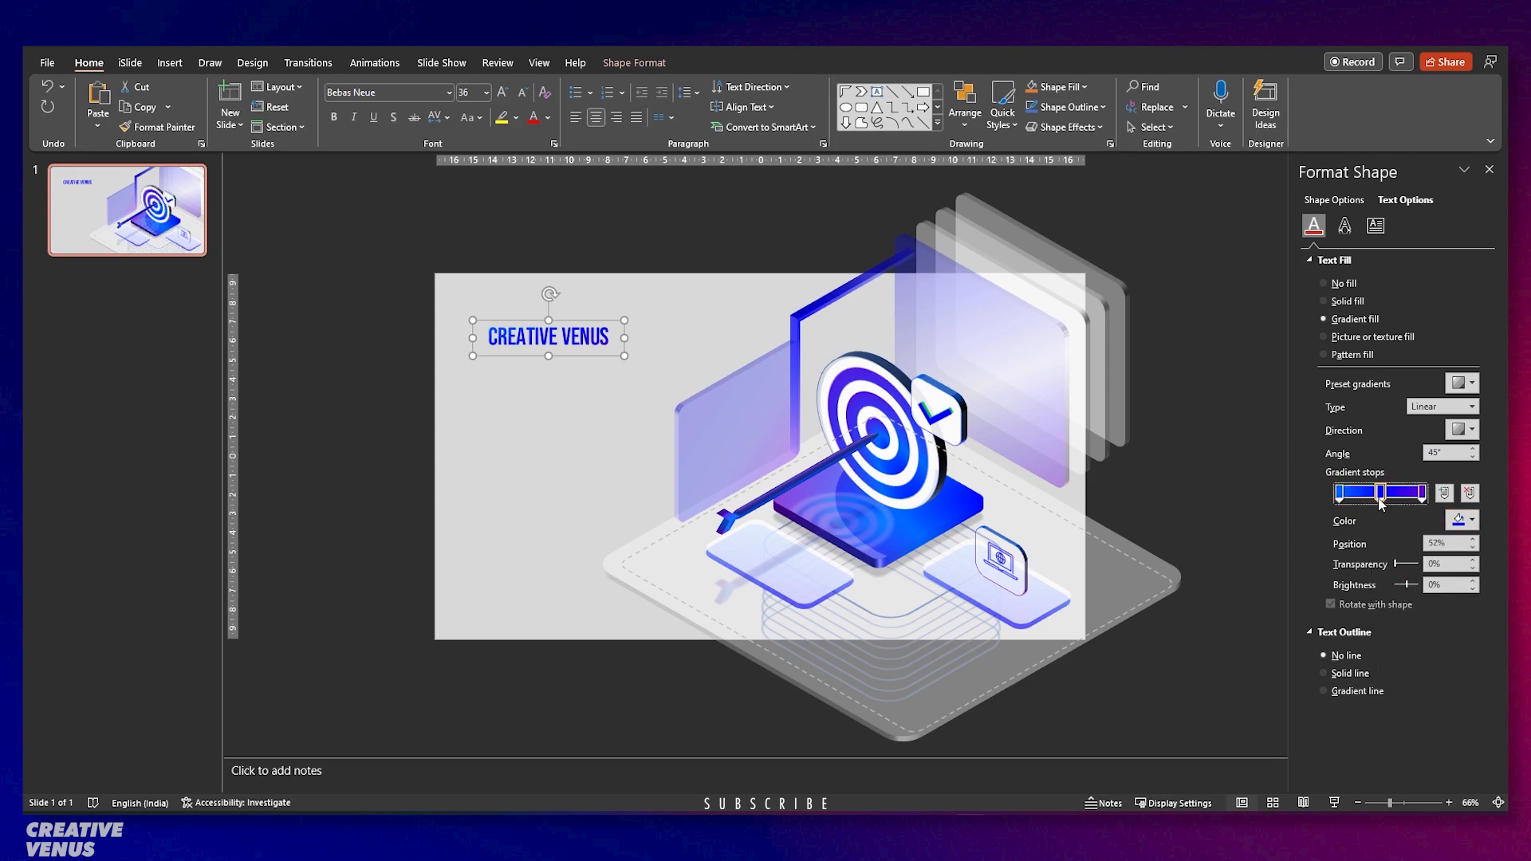
Apply the isometric rotation preset with X 314.7°, Y 35.4°, Z 299.8° to the text and place it on the flat card below the arrow.
click(1345, 225)
scroll(1411, 479, down, 5)
click(1461, 601)
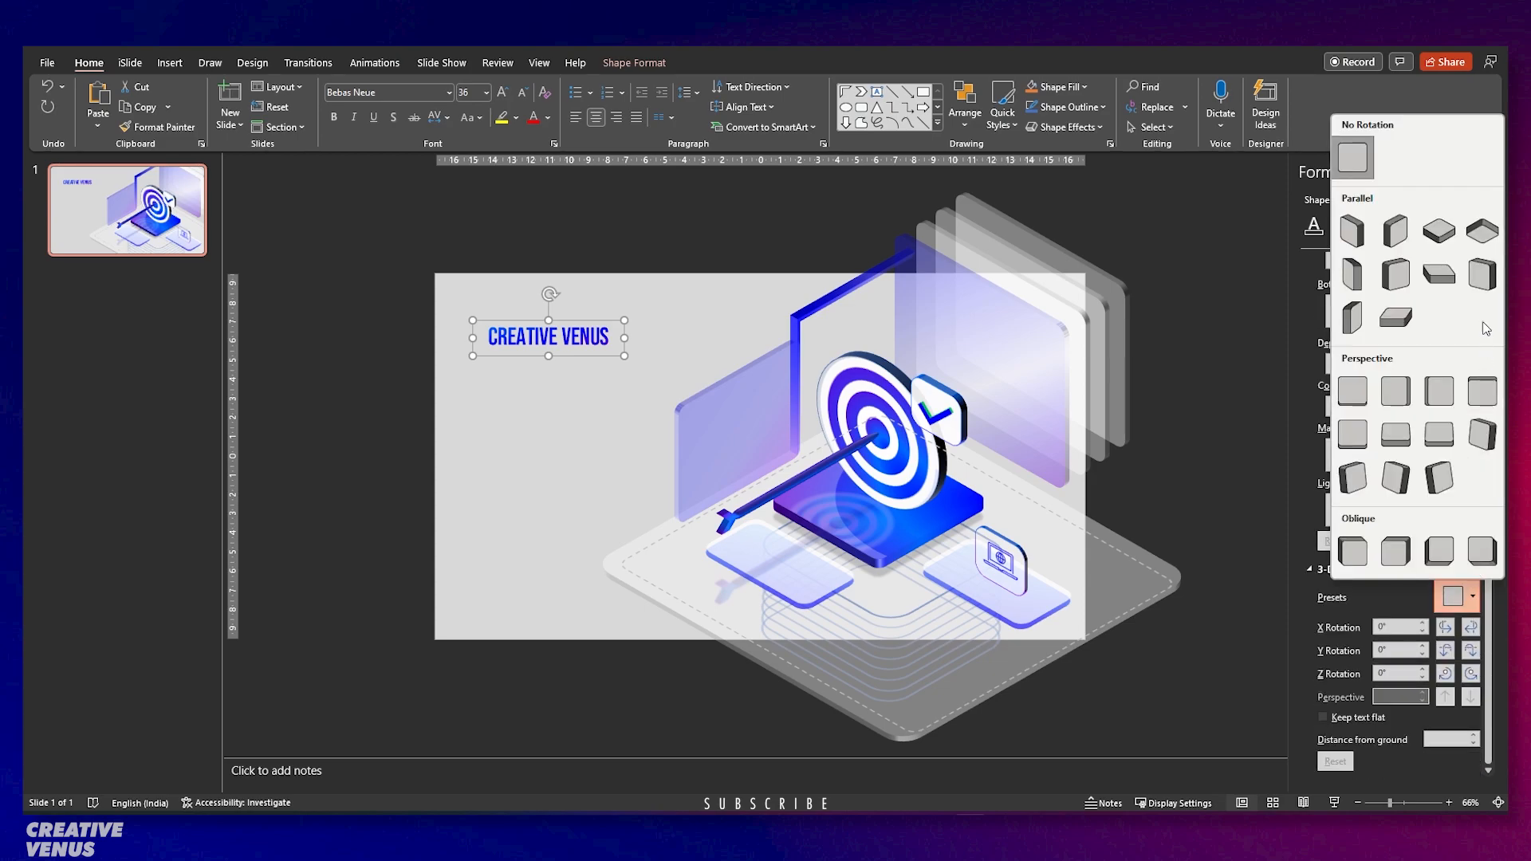
click(1482, 231)
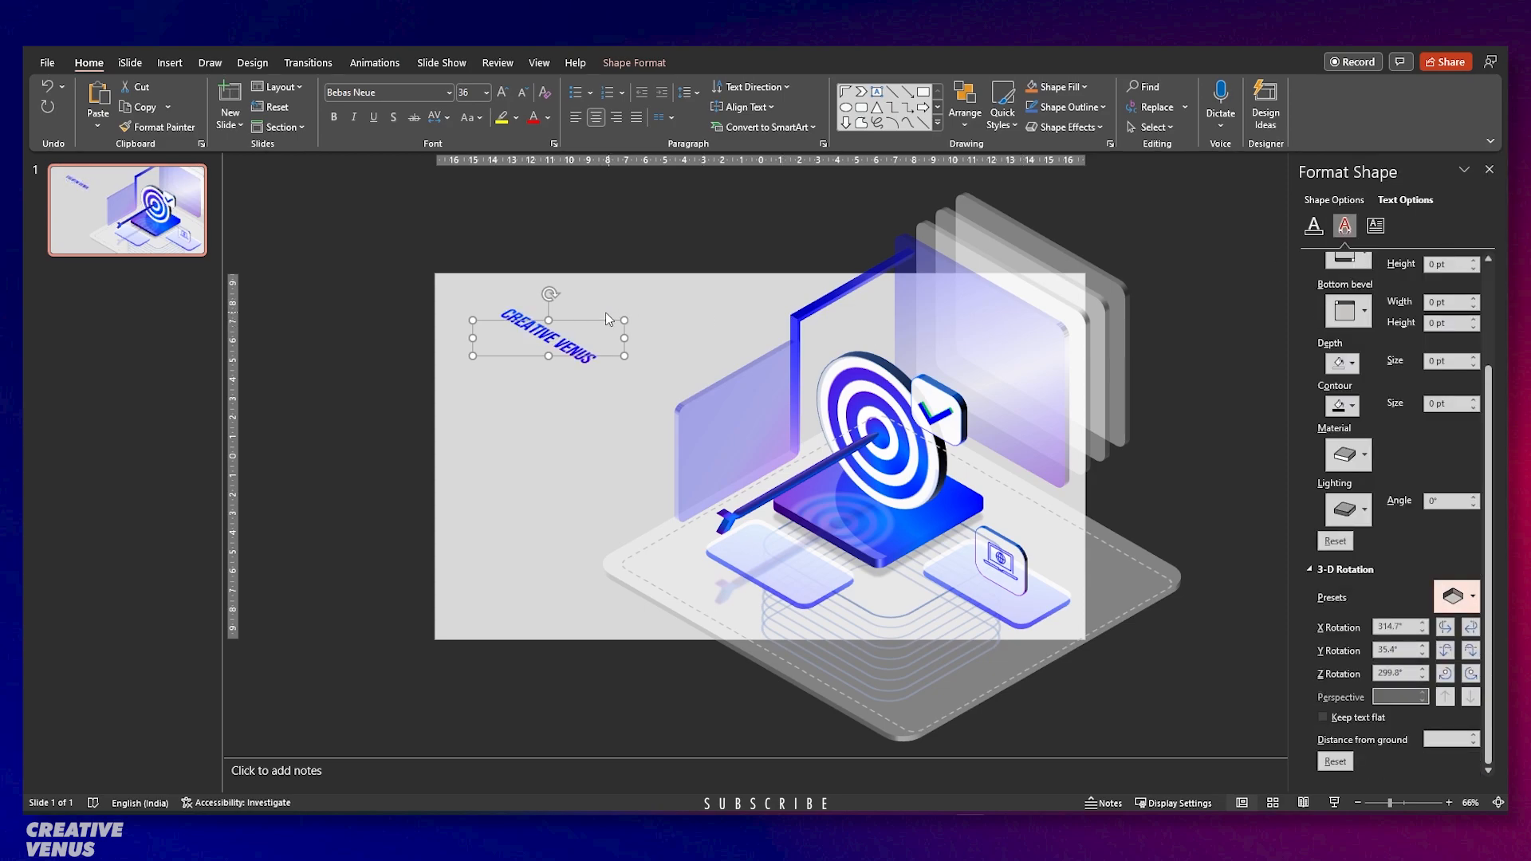
drag(588, 321, 816, 546)
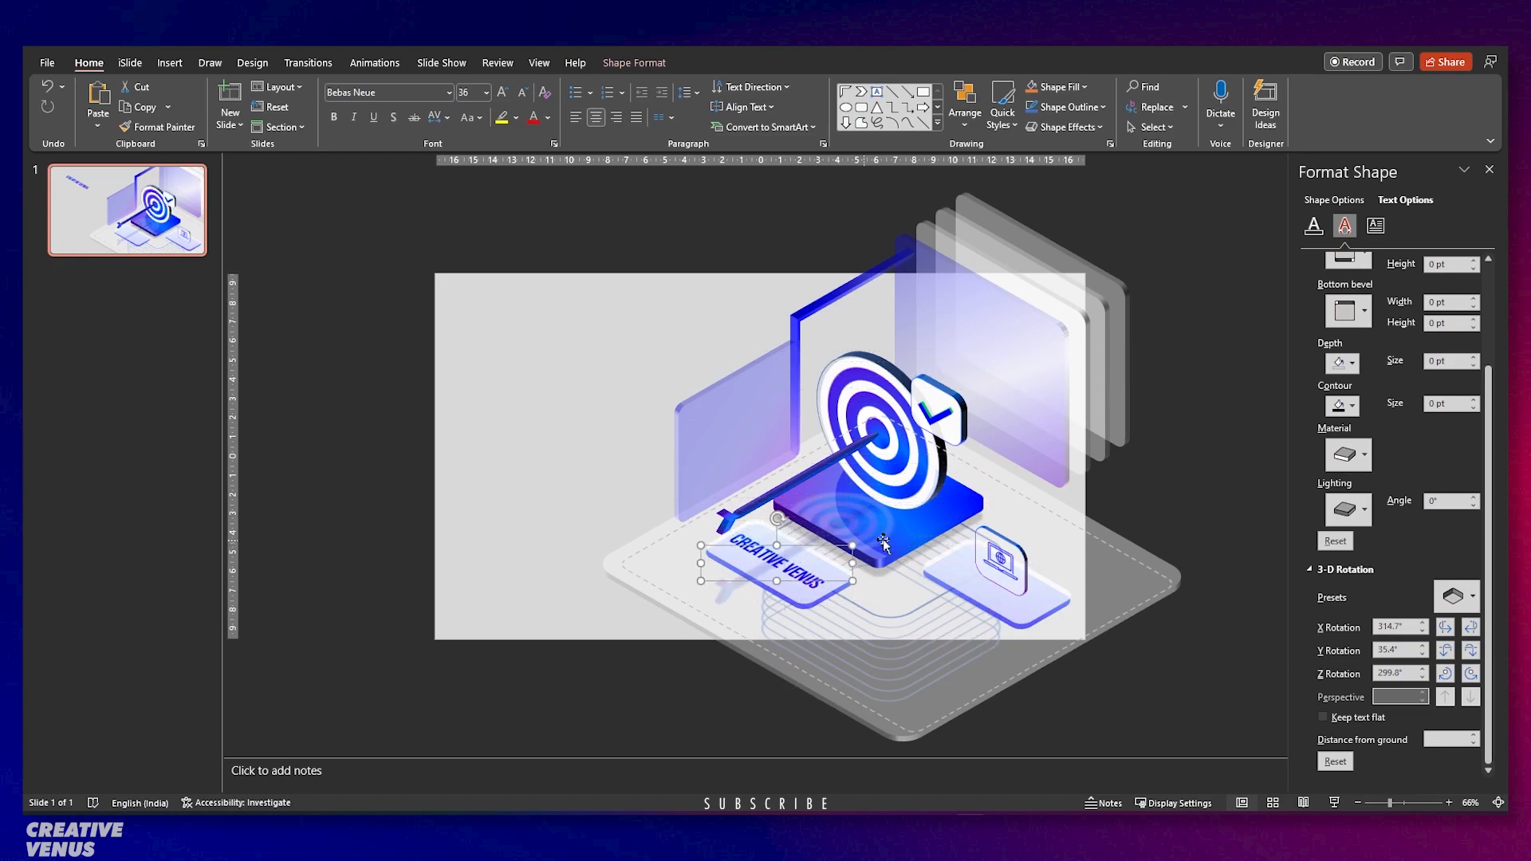
Set the 3-D depth of the CREATIVE VENUS text to 1.5 pt.
click(1474, 359)
click(1474, 358)
click(1474, 359)
click(1474, 366)
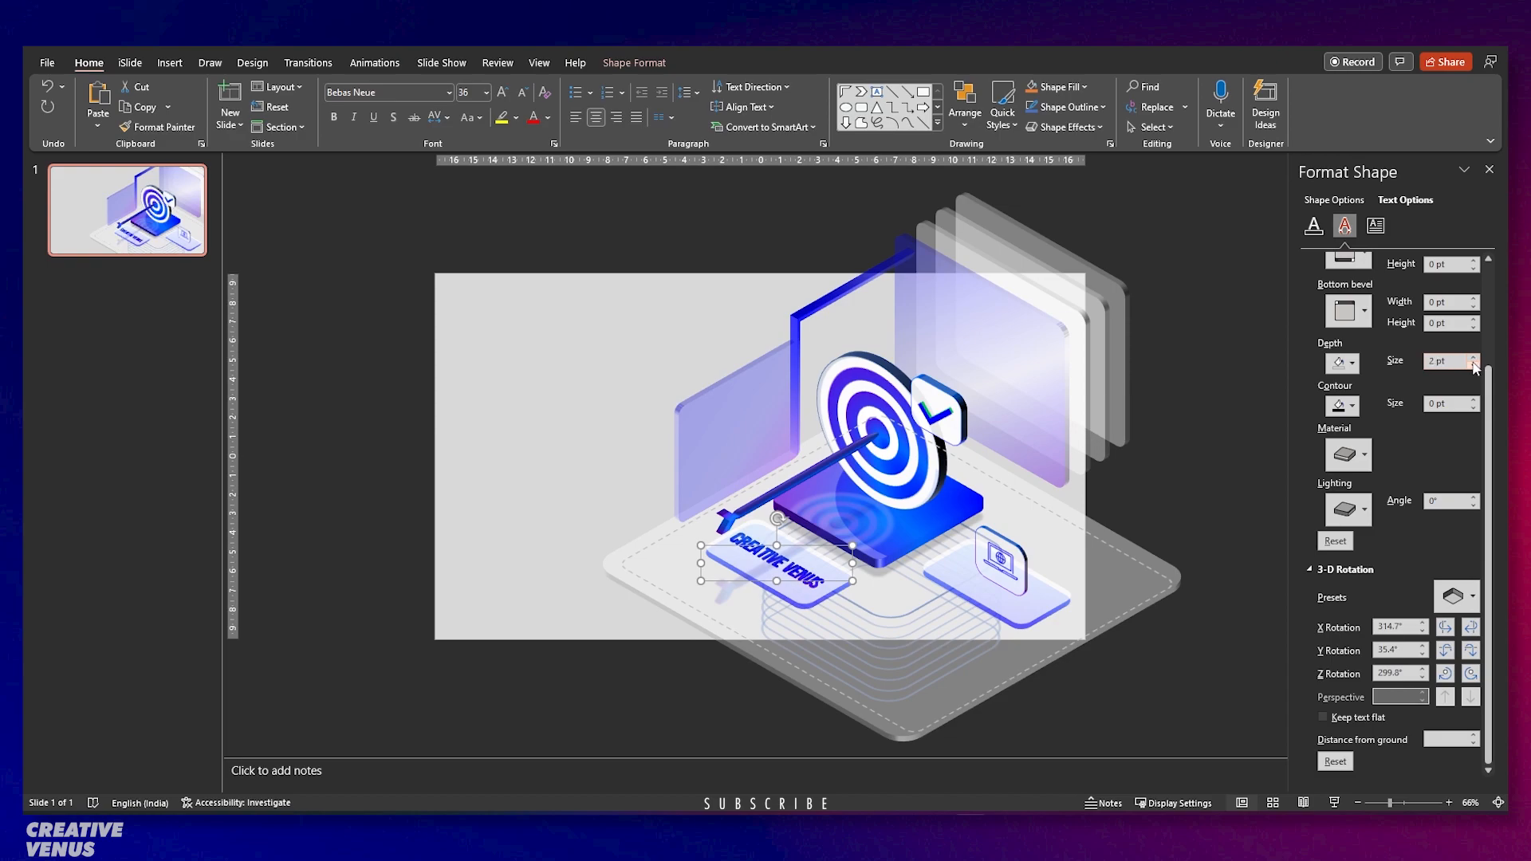
click(1347, 510)
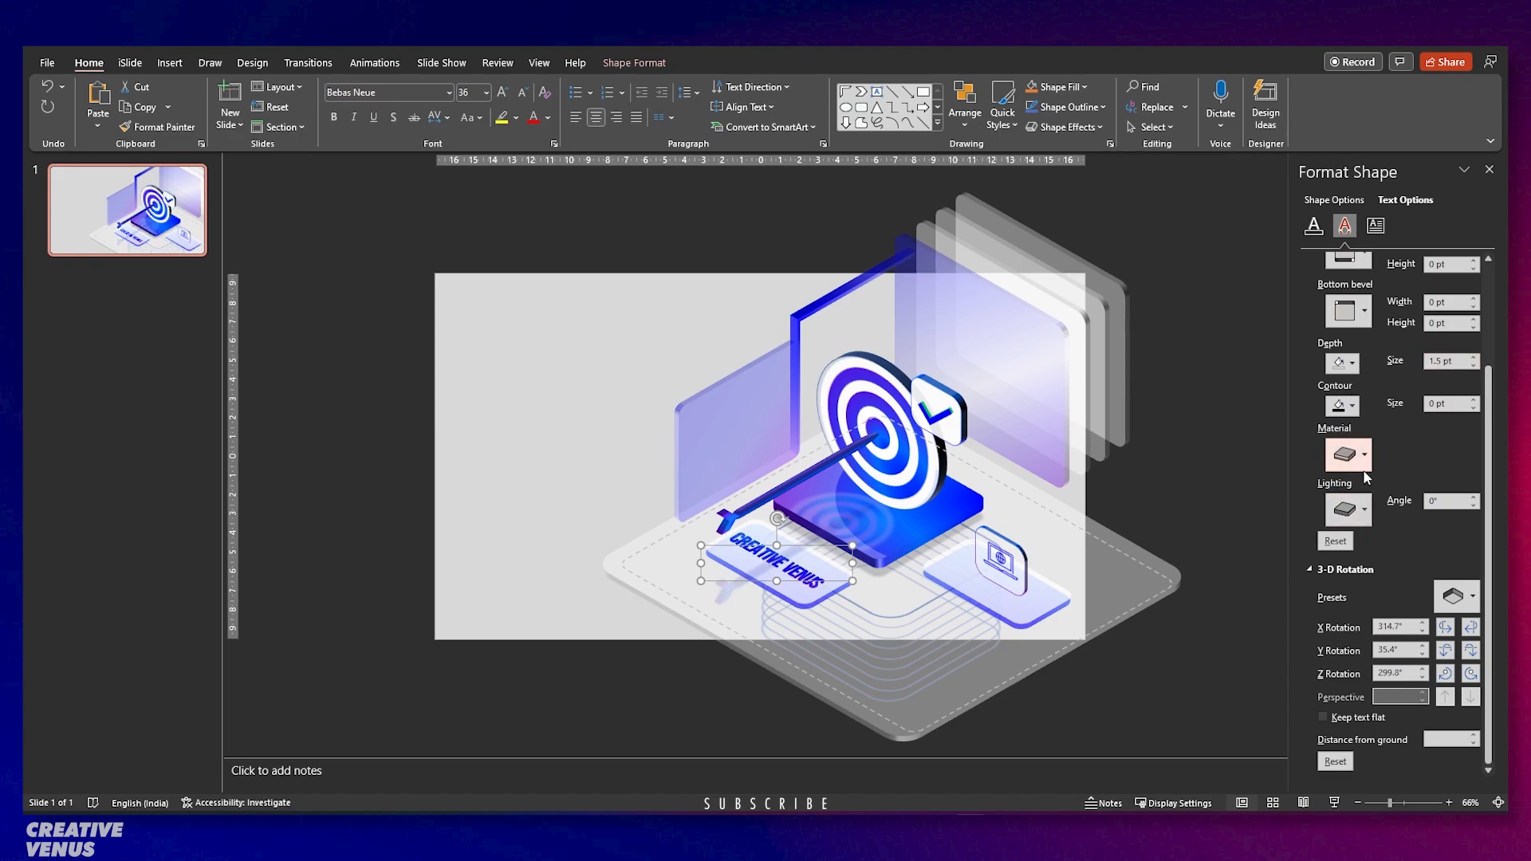
click(1470, 524)
Set the transparency of the text's middle gradient stop to about 28%.
click(1313, 229)
drag(1403, 569, 1405, 567)
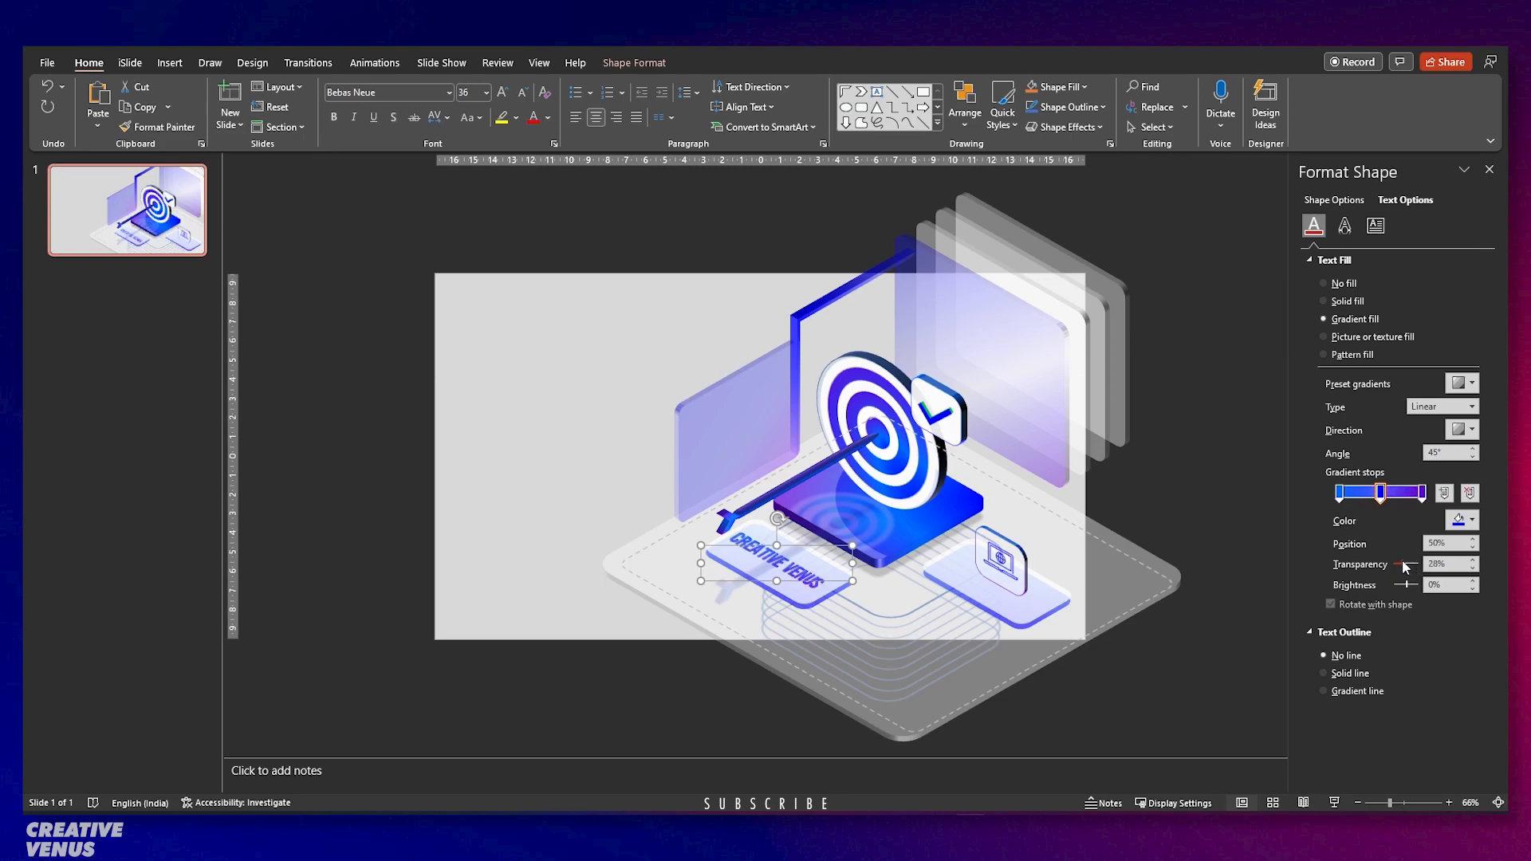
click(1198, 418)
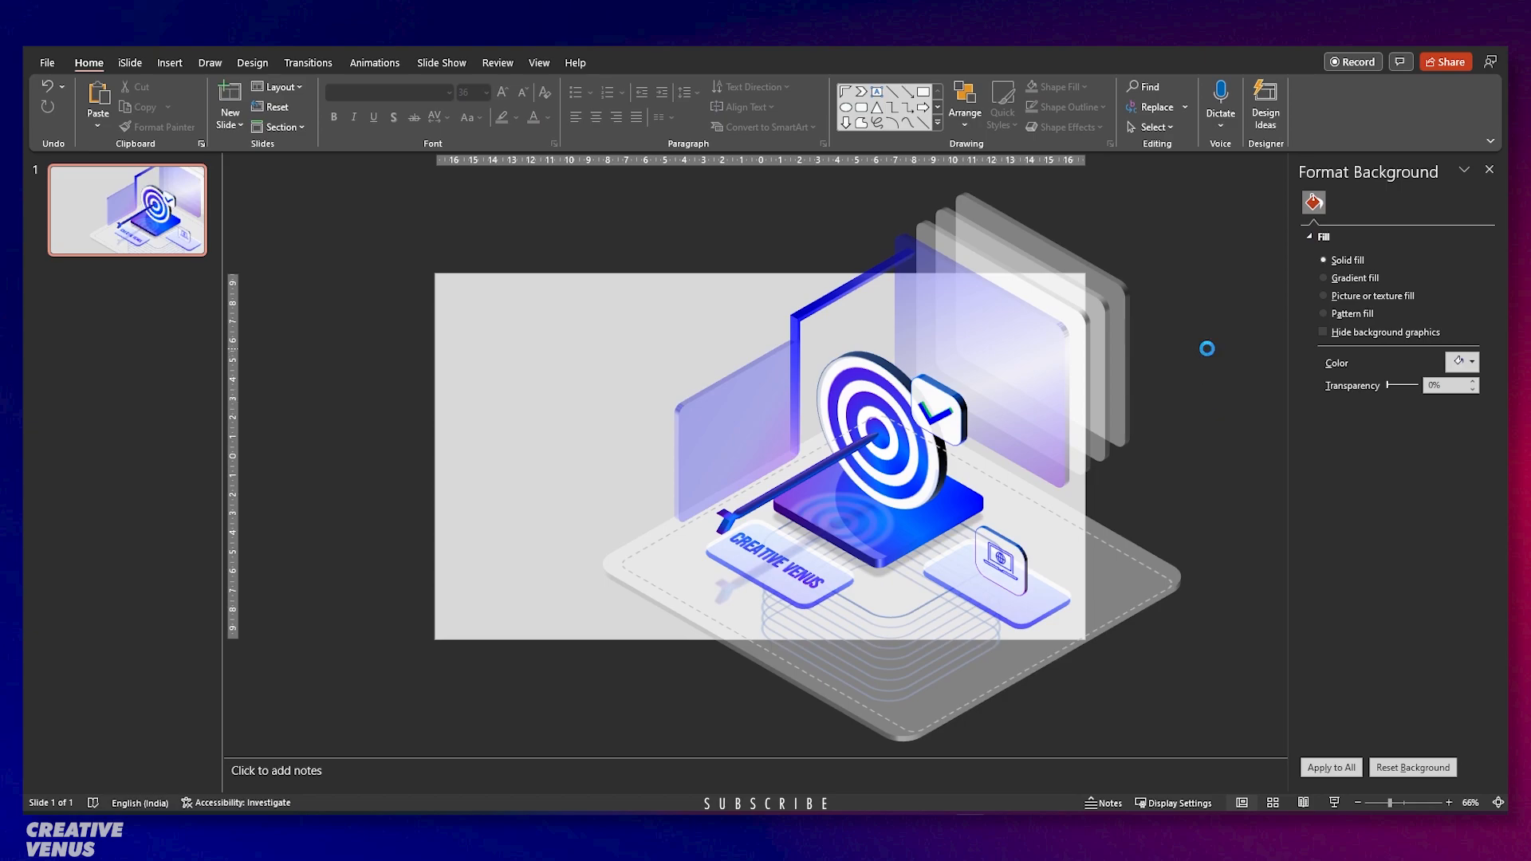
Duplicate the CREATIVE VENUS text box and move the copy to the empty left area of the slide.
click(794, 569)
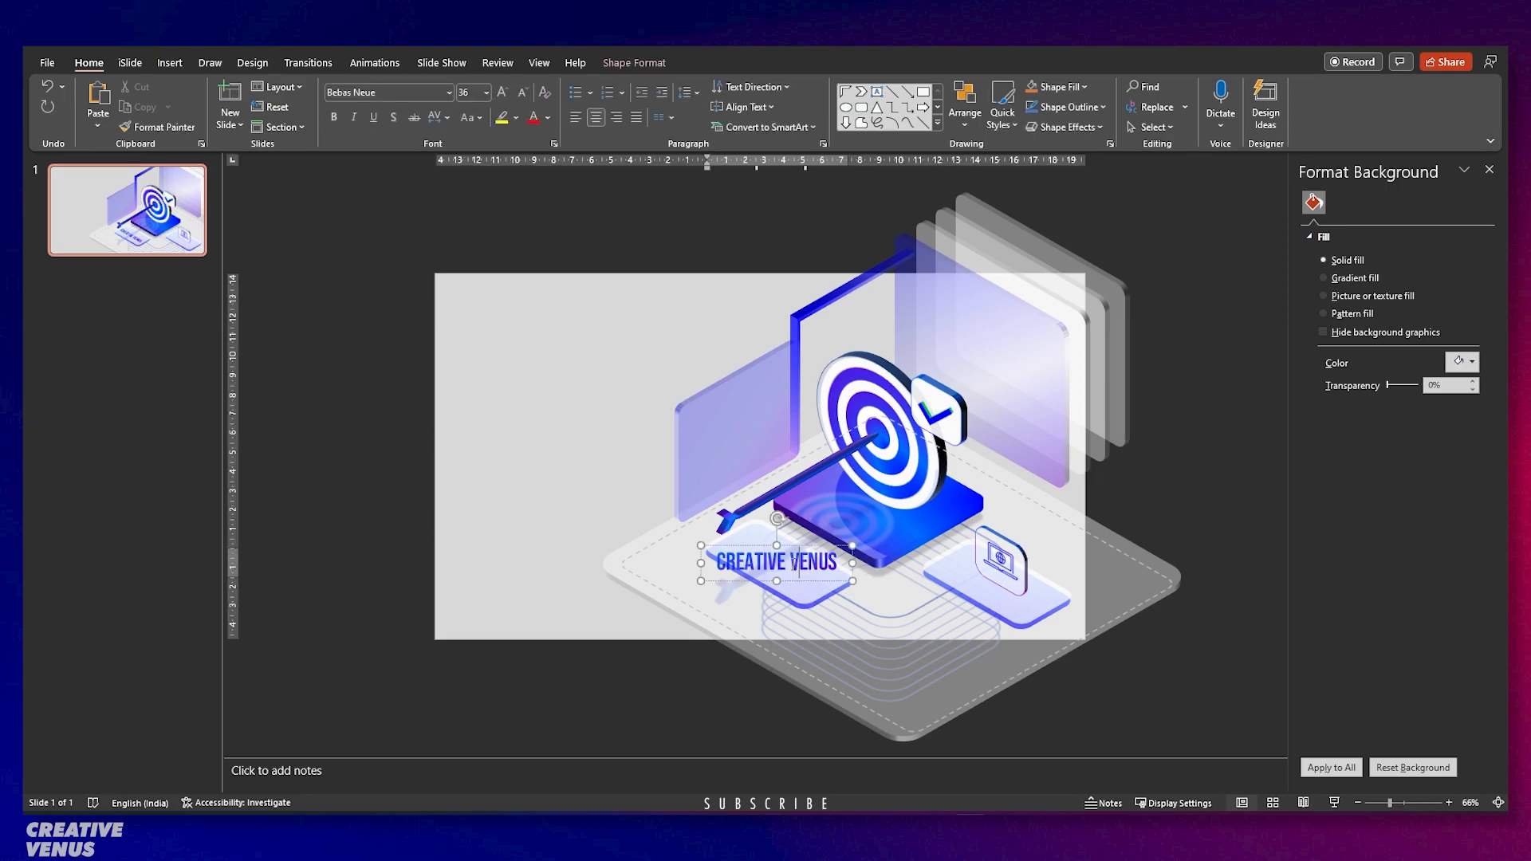
click(803, 545)
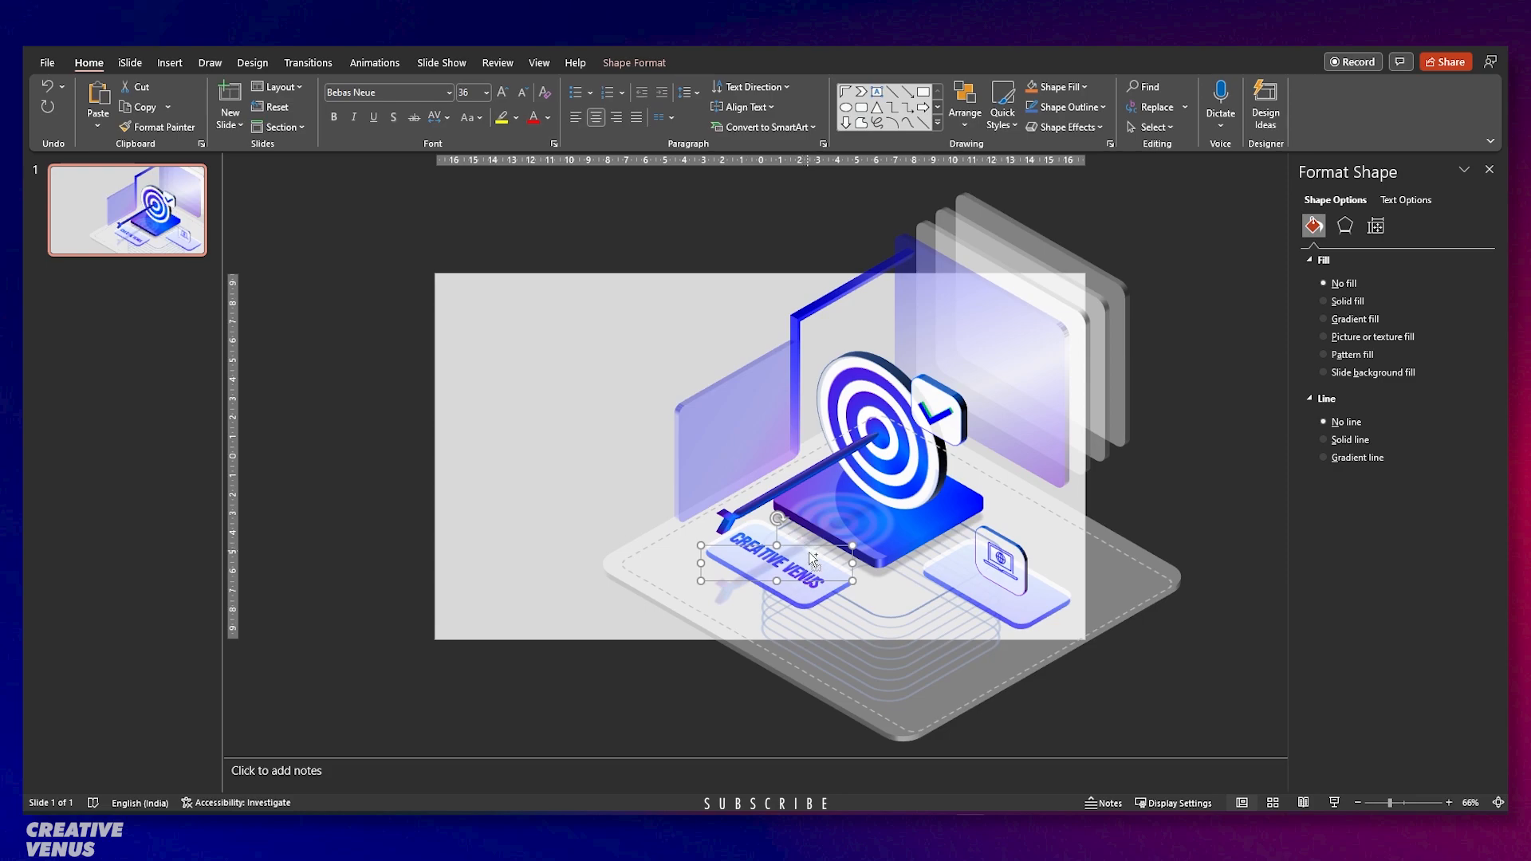
key(ctrl+c)
key(ctrl+v)
drag(807, 554, 605, 389)
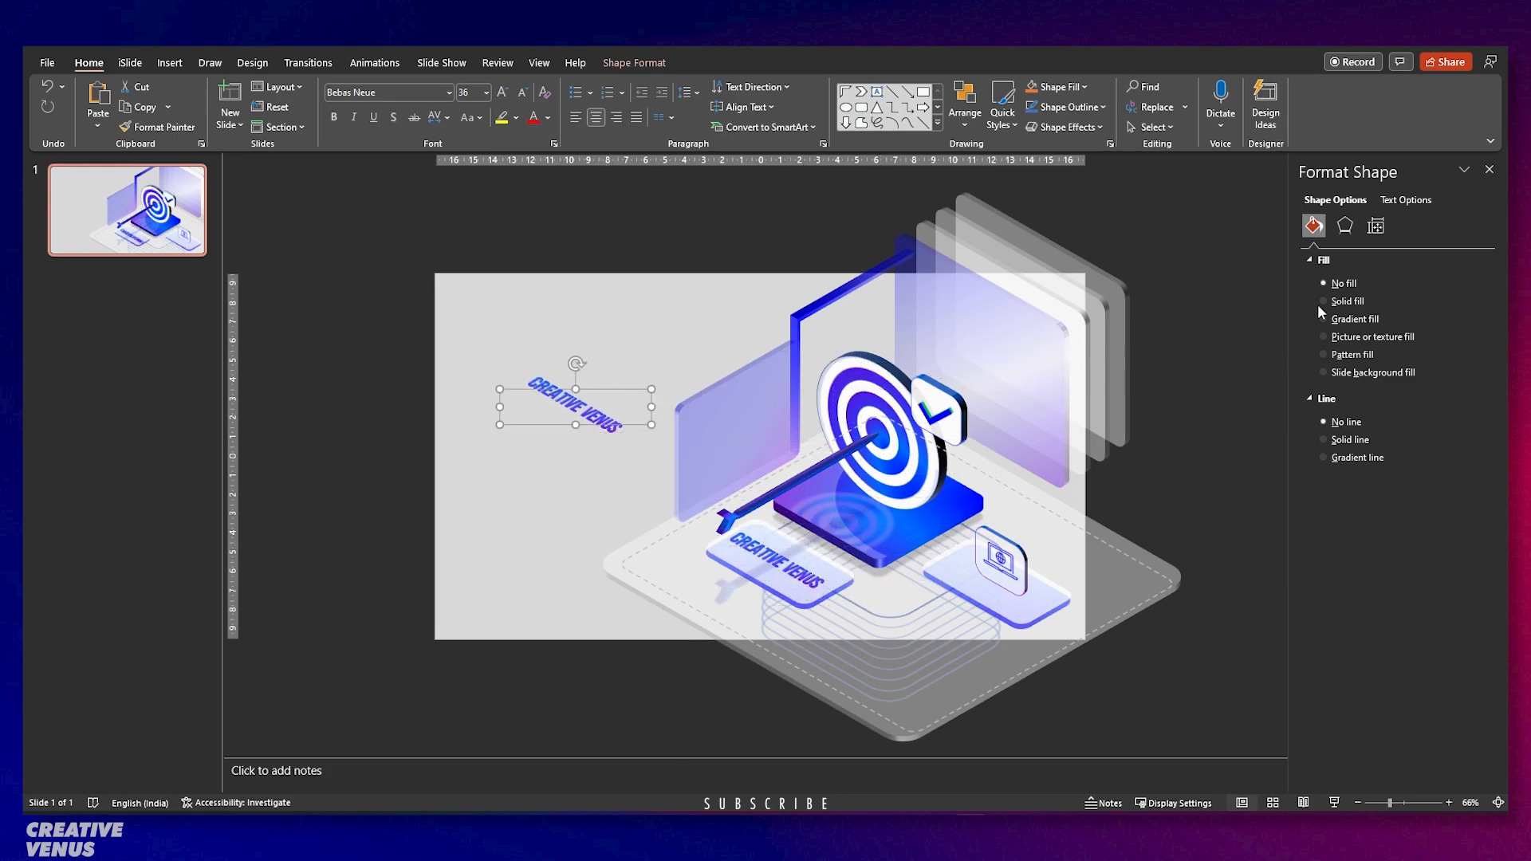
Change the copied text's 3-D rotation to the upright isometric preset with X 45°, Y 35°, Z 0°.
click(1344, 226)
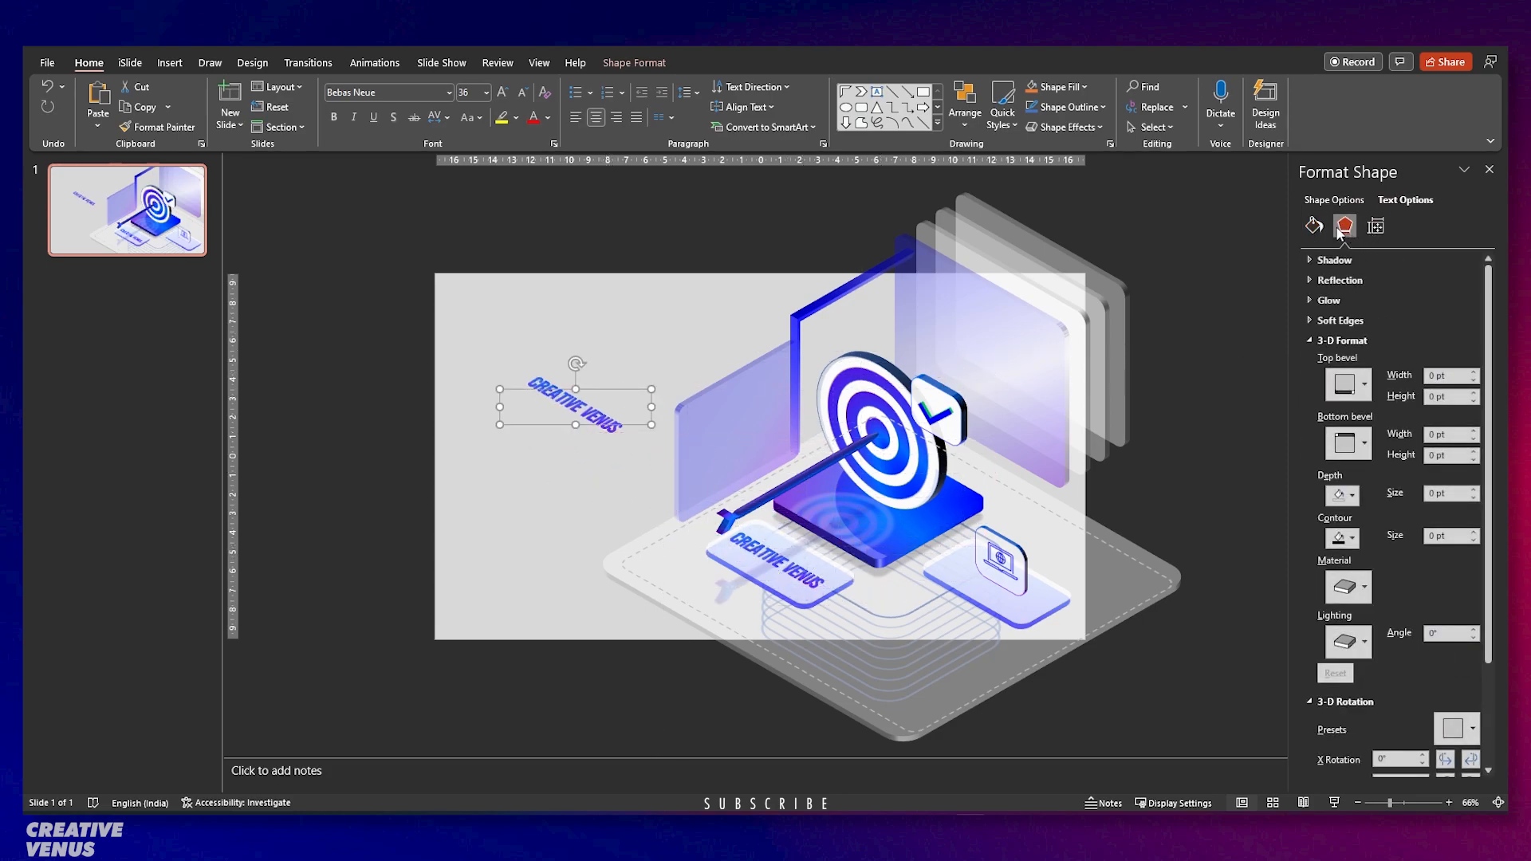
click(1405, 200)
click(1345, 226)
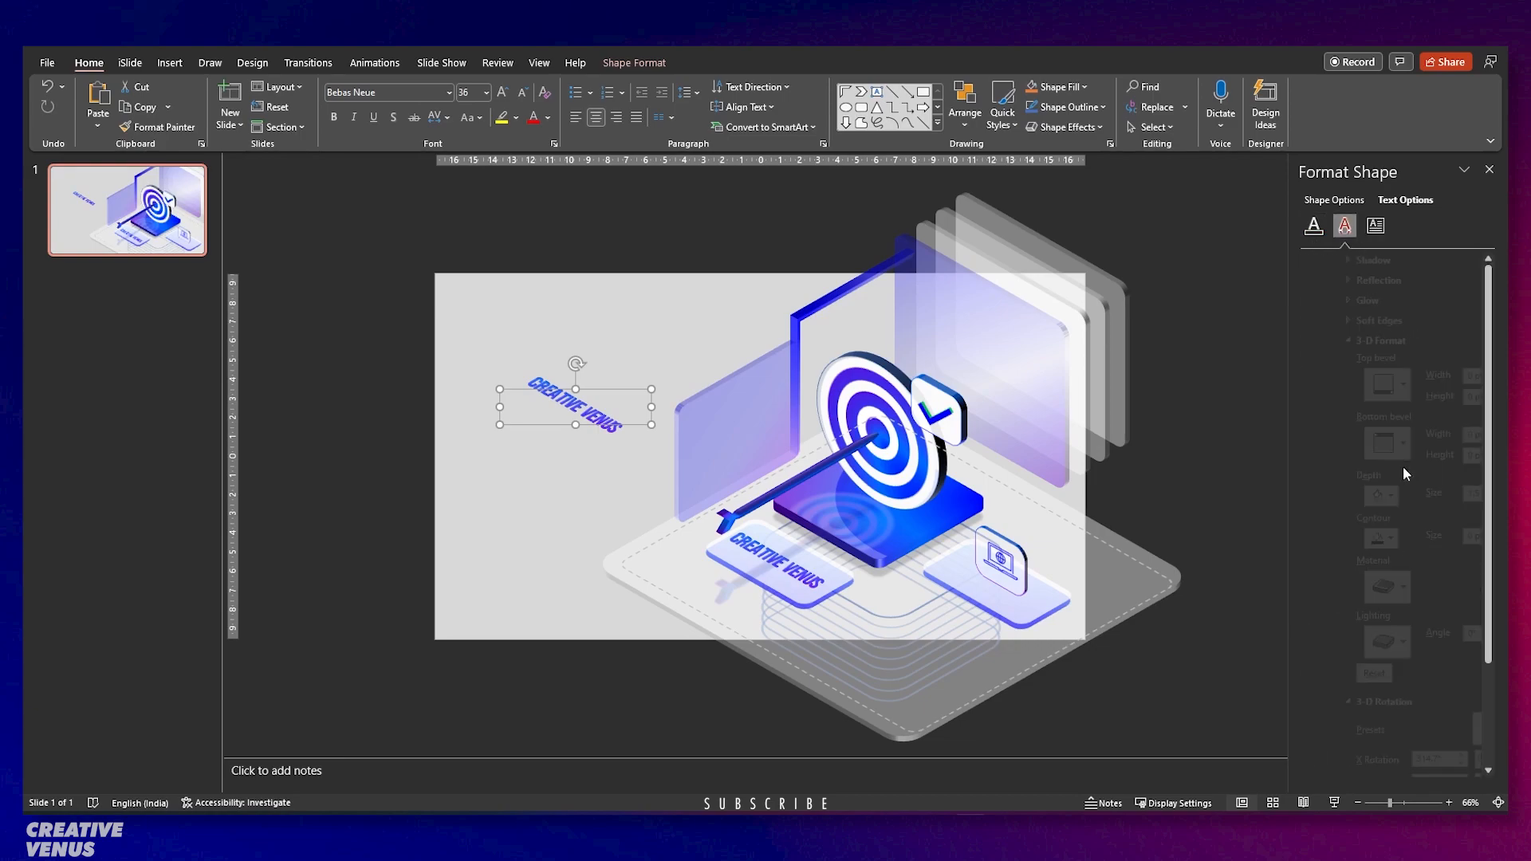
click(1455, 596)
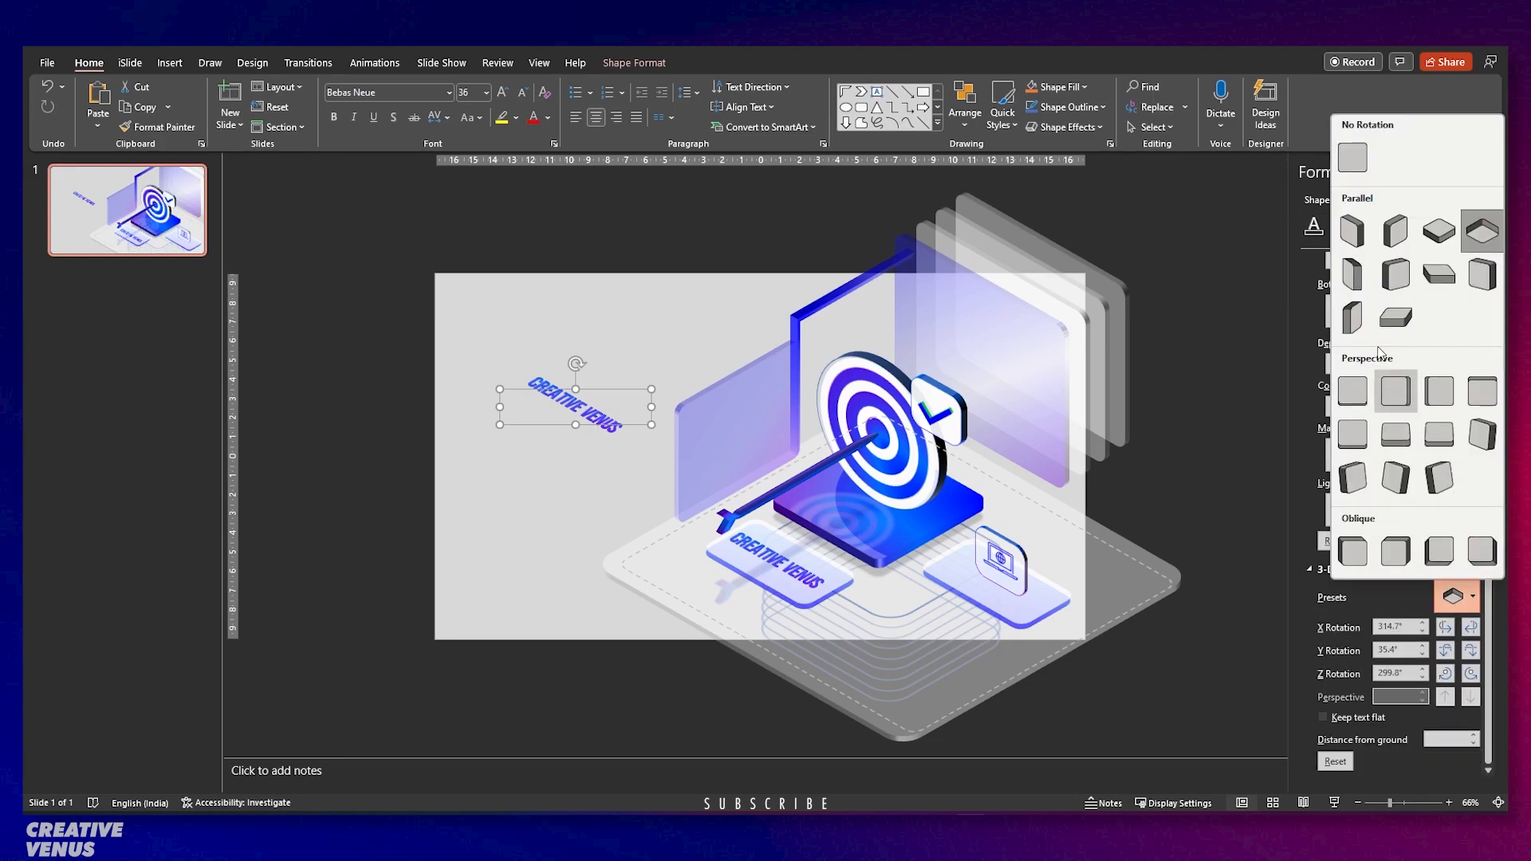
click(1353, 233)
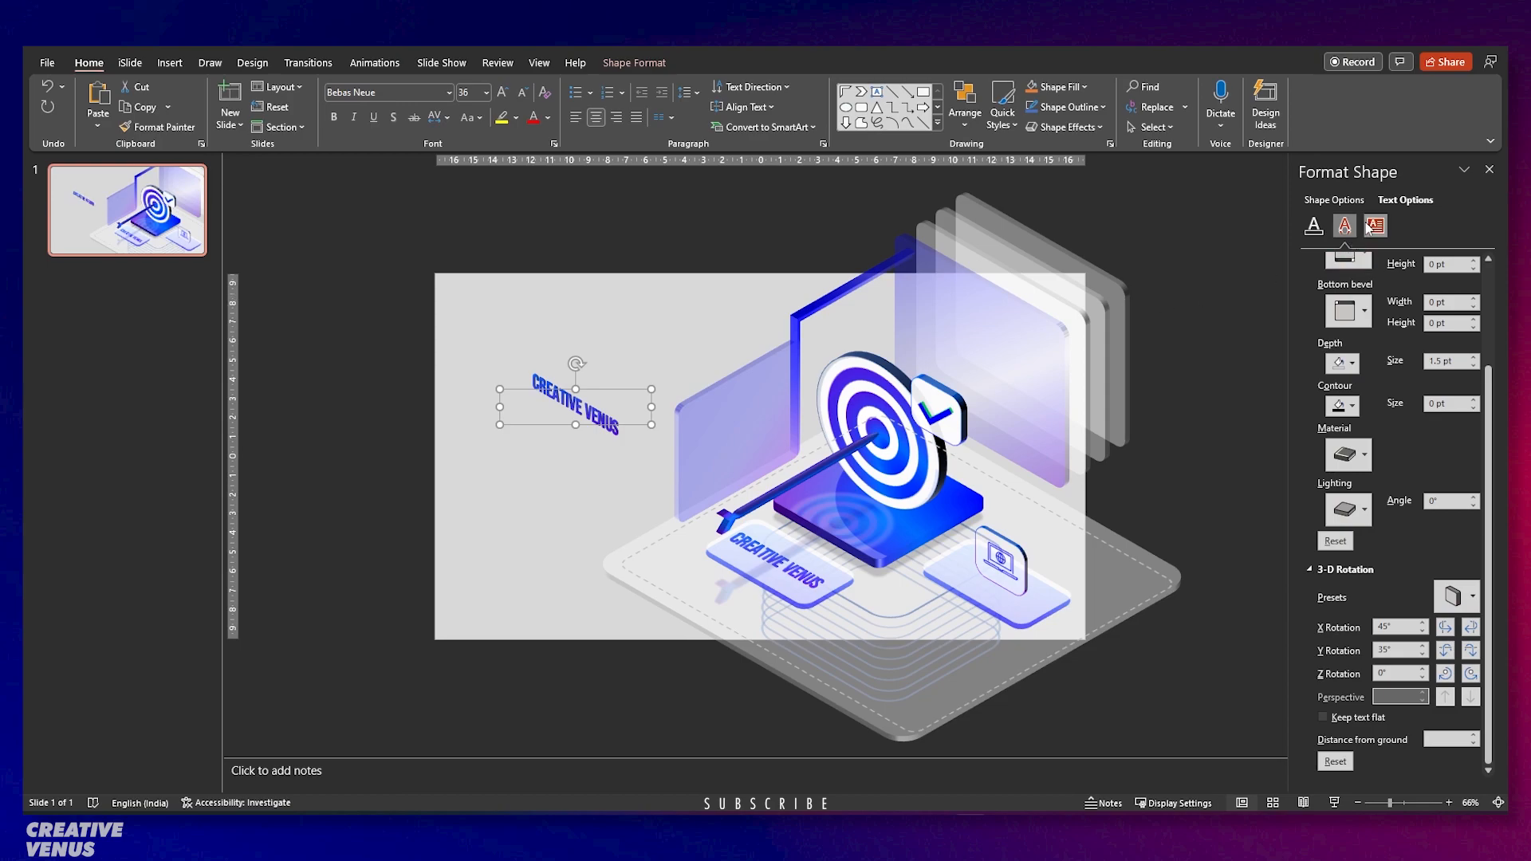
Replace the copied text with "OBJECTIVE".
click(1313, 225)
click(600, 410)
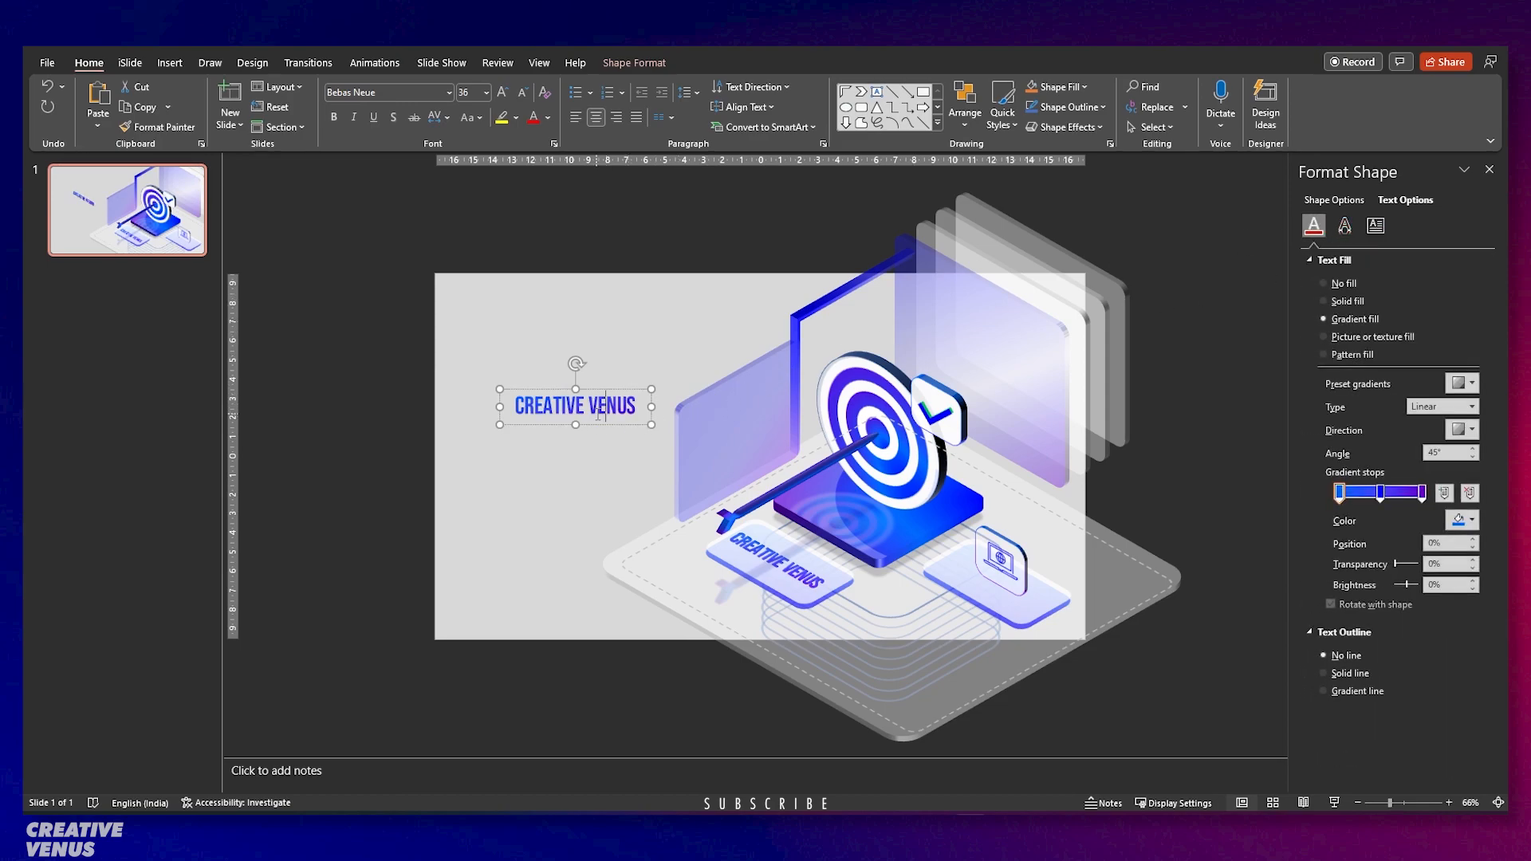
triple_click(599, 411)
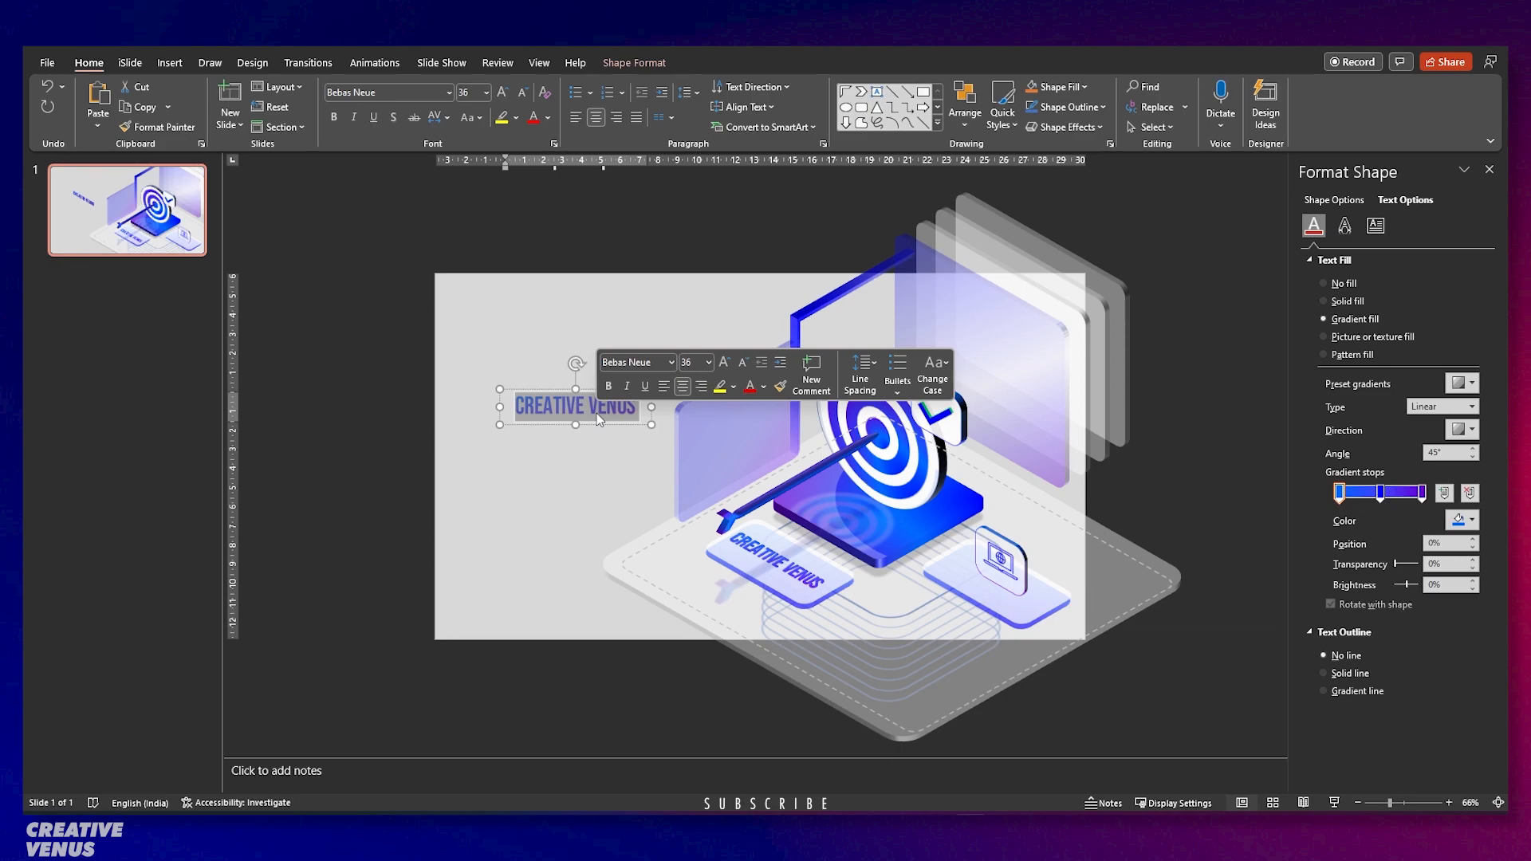
text(B)
text(OBJECTIVE)
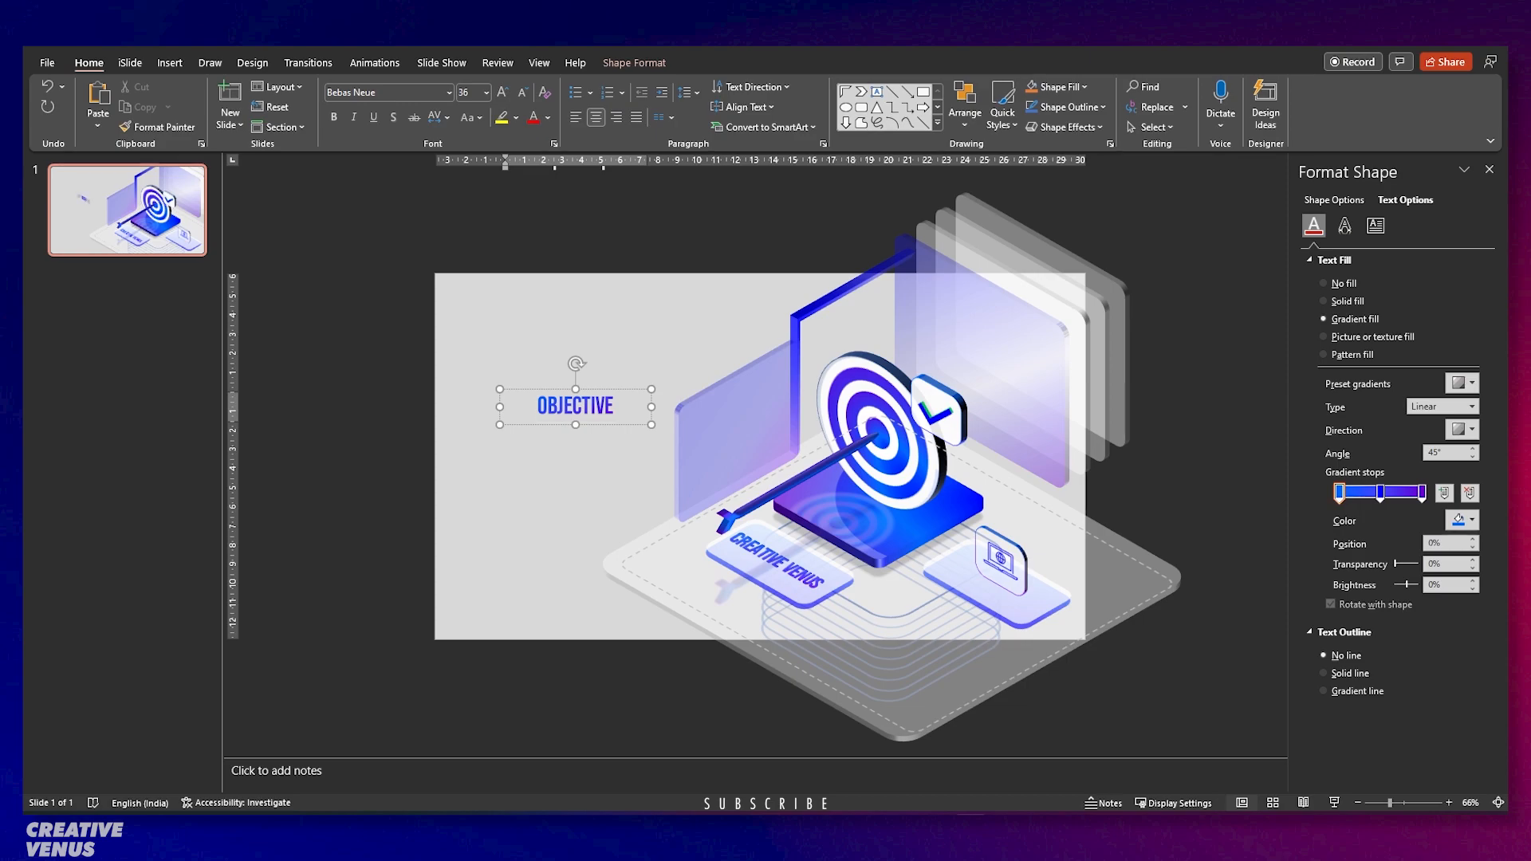
Enlarge the OBJECTIVE text to 72 pt and widen its box so the word fits on one line.
key(ctrl+a)
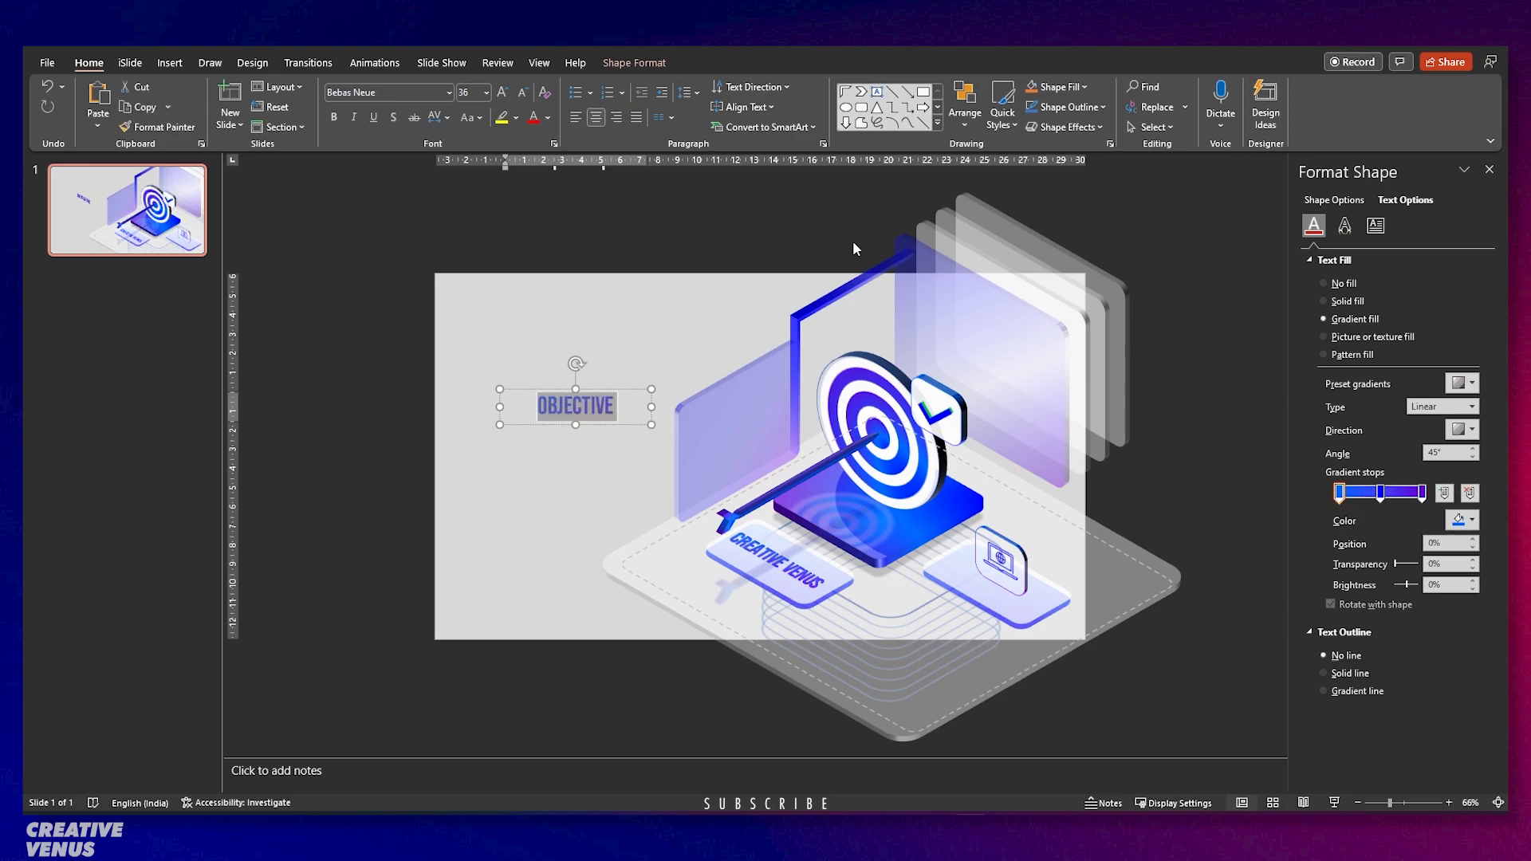
click(500, 93)
click(501, 93)
click(500, 94)
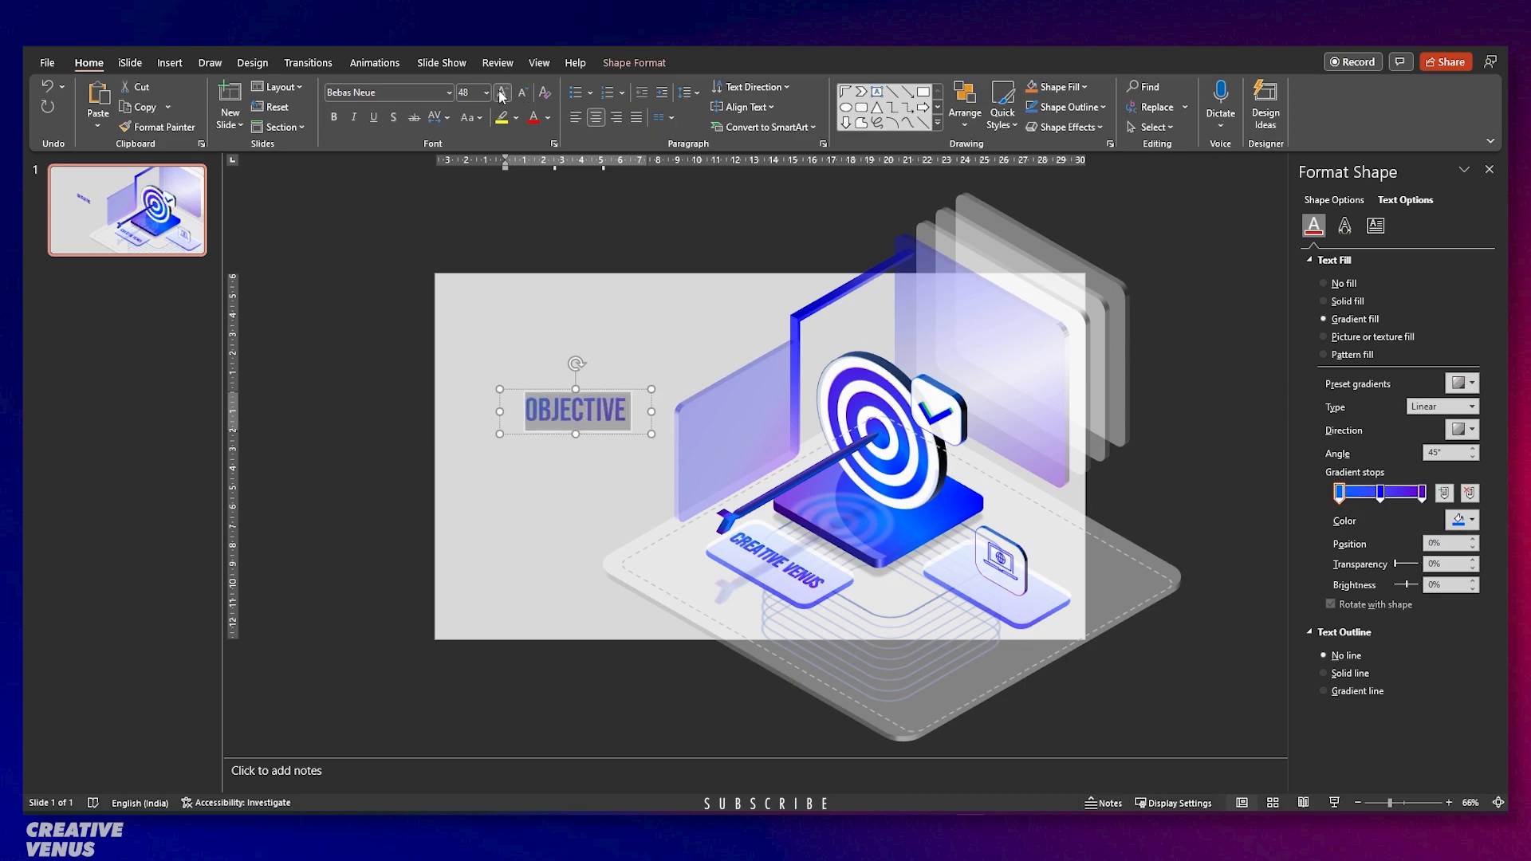
click(501, 93)
click(501, 93)
click(500, 93)
click(500, 94)
click(533, 422)
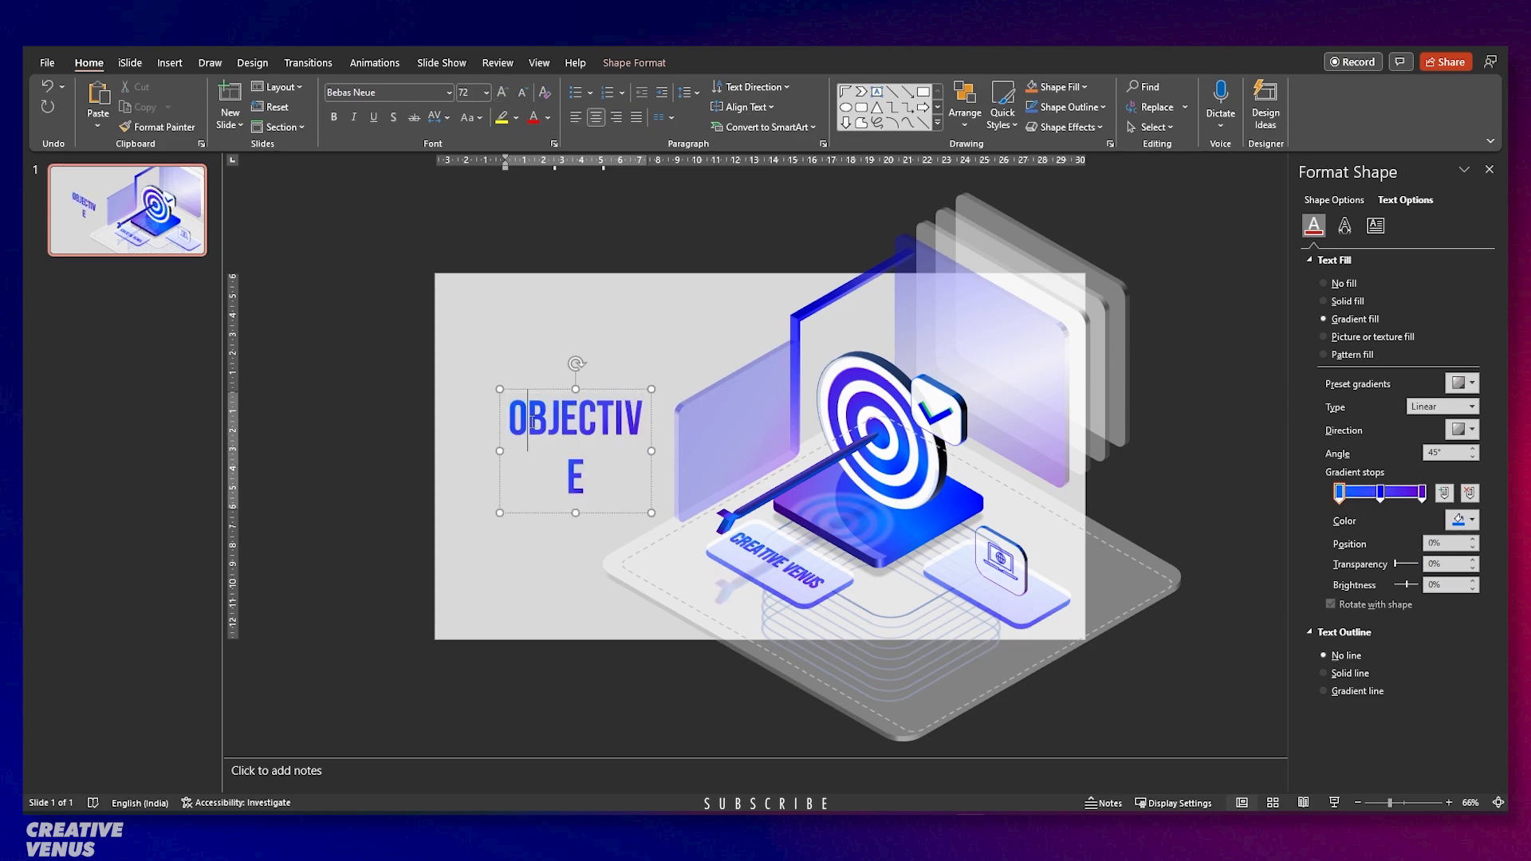
drag(652, 450, 669, 451)
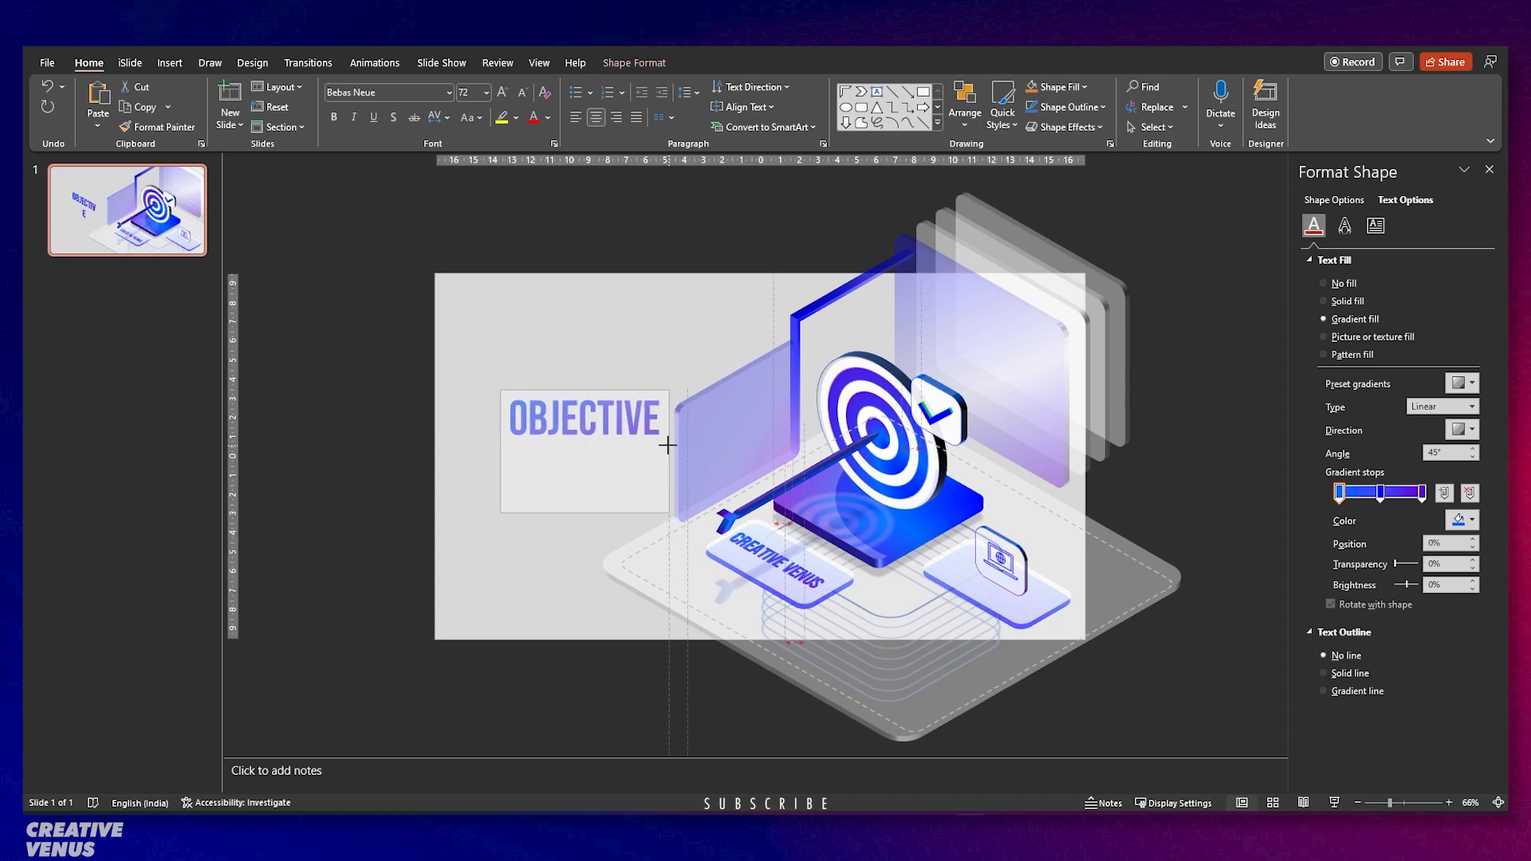
Increase the 3-D depth of the OBJECTIVE text to 6.5 pt.
click(1344, 225)
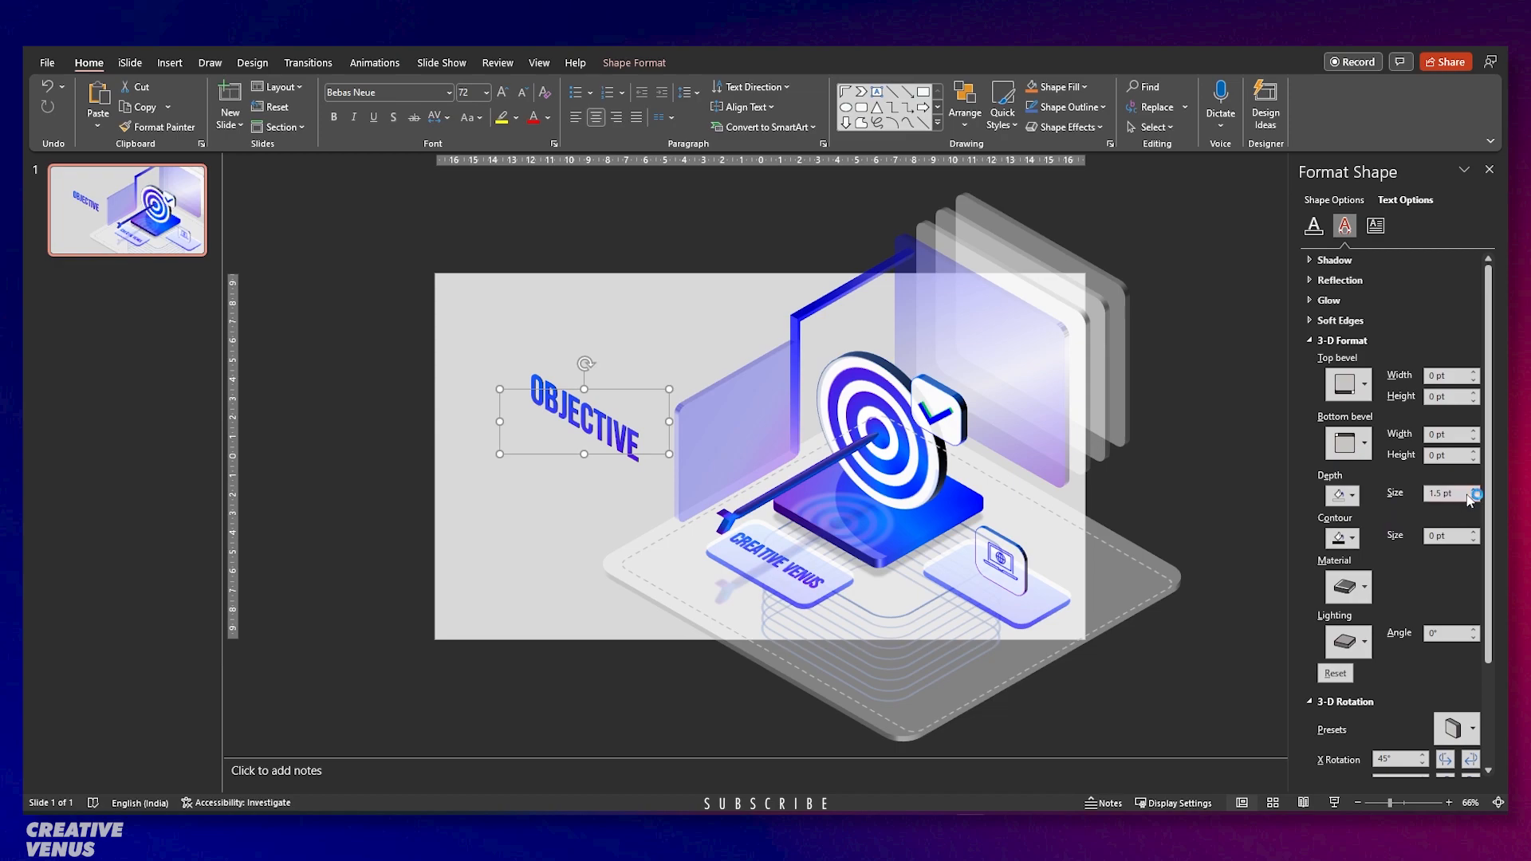
click(1473, 490)
click(1473, 490)
click(1473, 489)
click(1473, 490)
click(1473, 490)
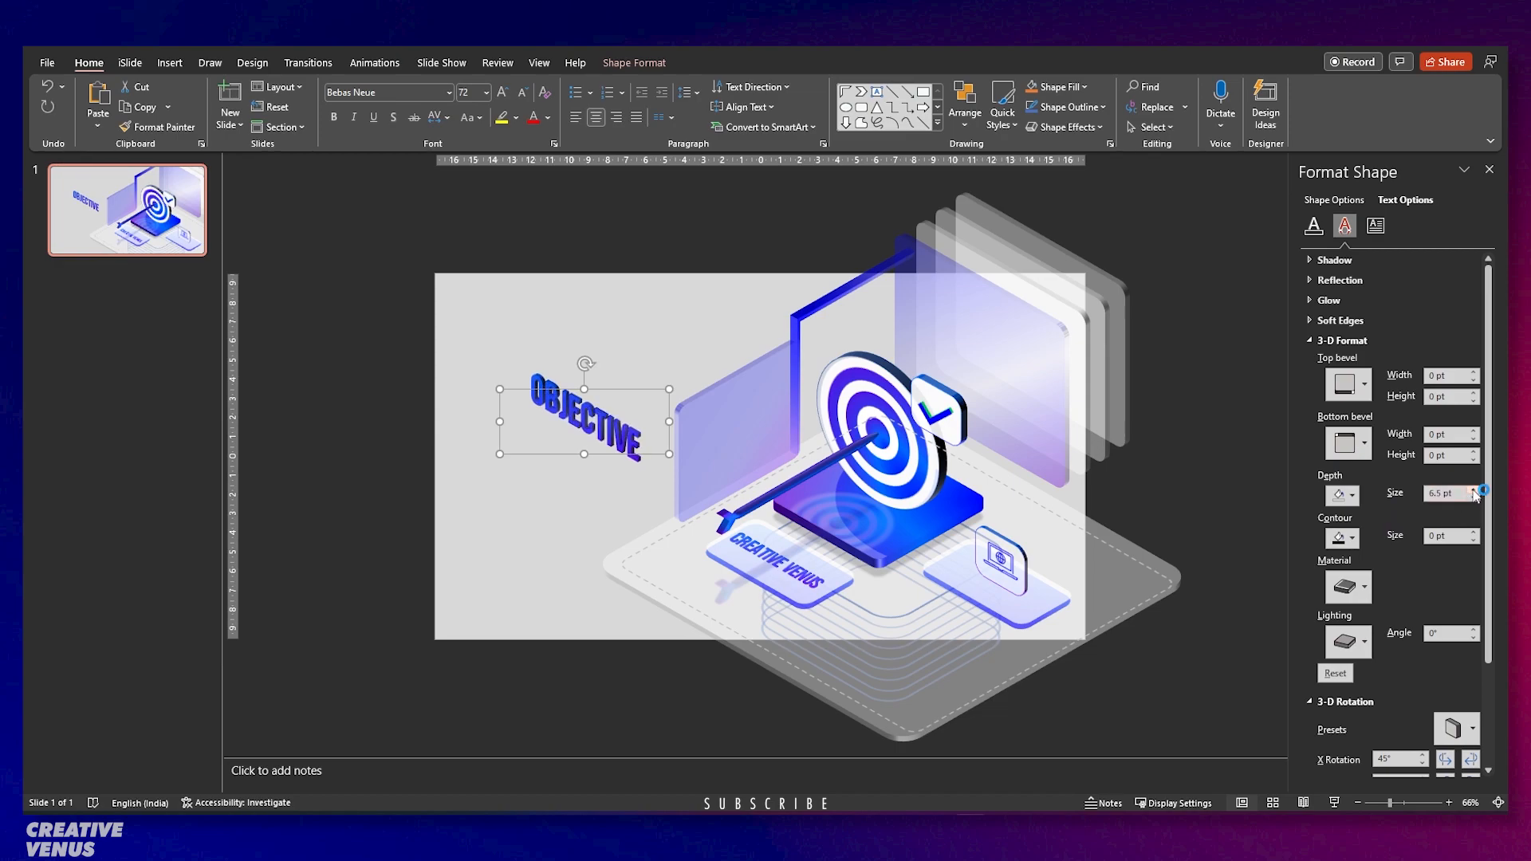
Move the OBJECTIVE text onto the upright panel behind the target and set its 3-D depth to 2.5 pt.
drag(630, 396, 1025, 321)
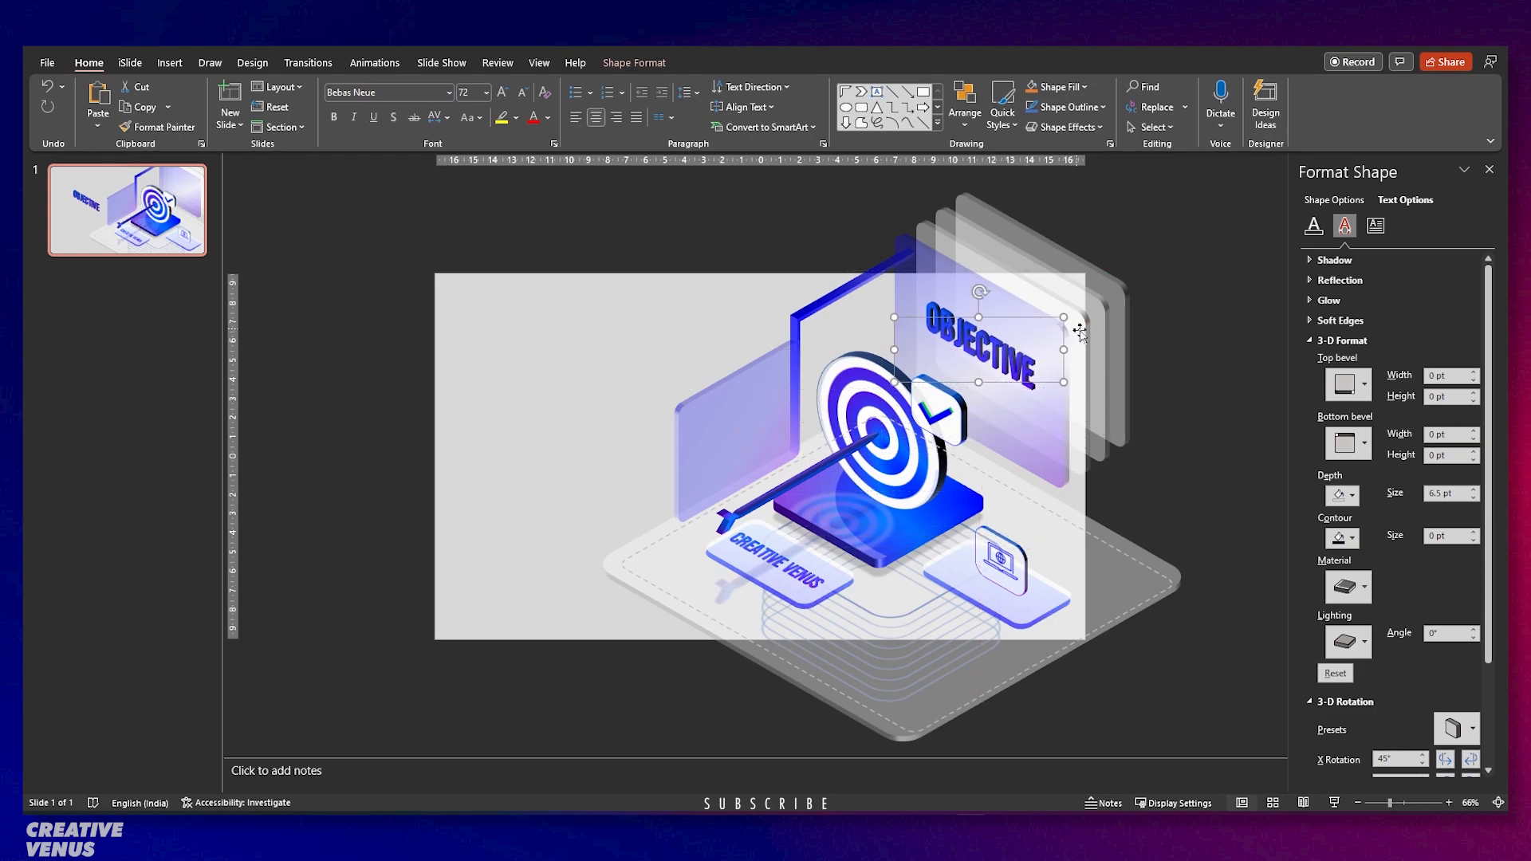
click(1473, 498)
click(1474, 498)
click(1473, 498)
click(1473, 498)
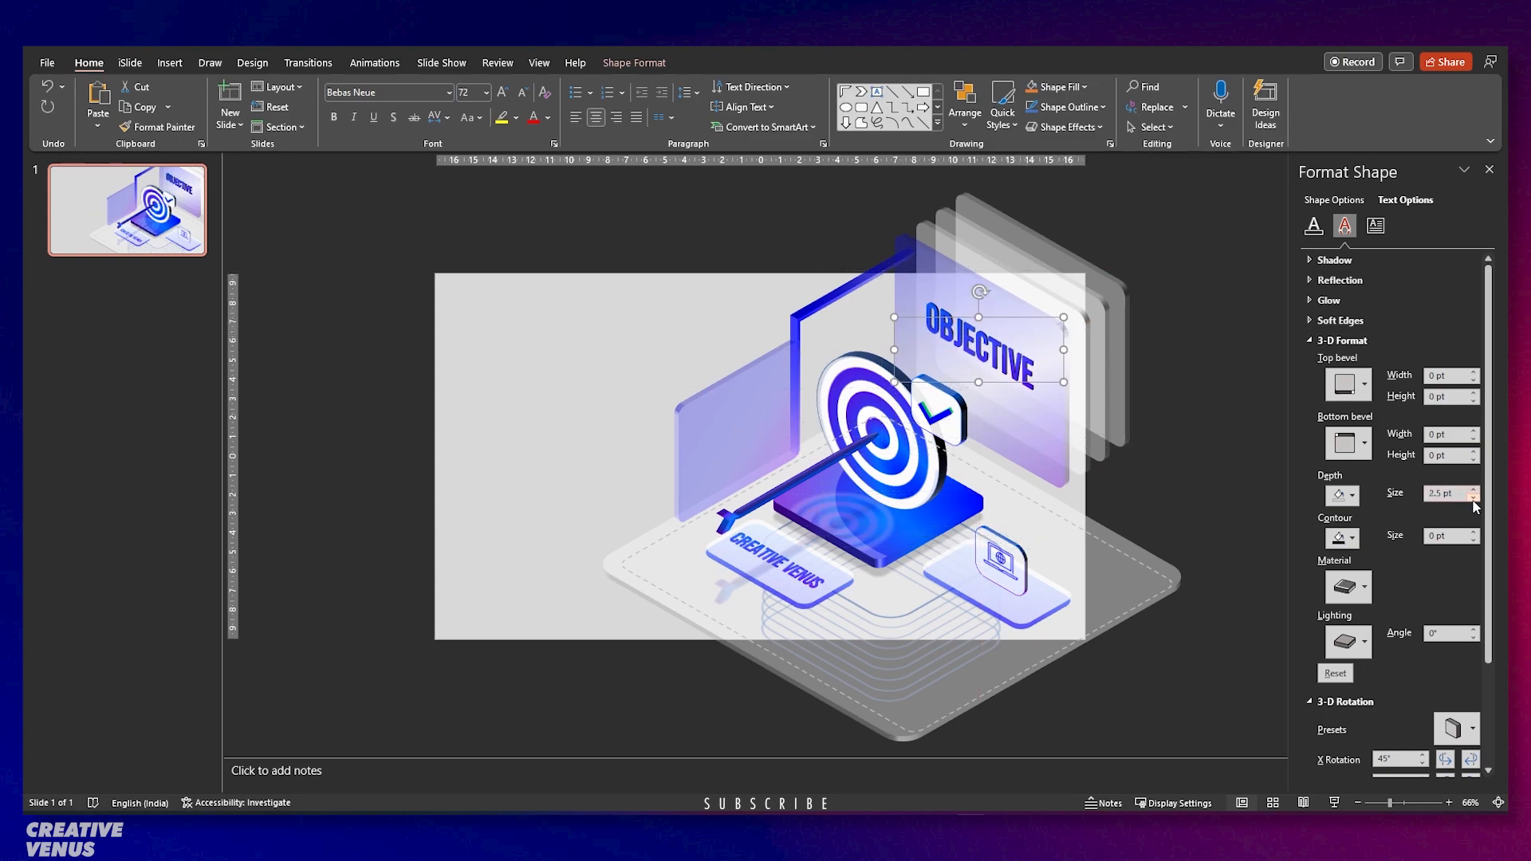
Fade the OBJECTIVE text's gradient fill by raising the stops' transparency, with 52% on the first stop and 100% on the last.
click(1317, 229)
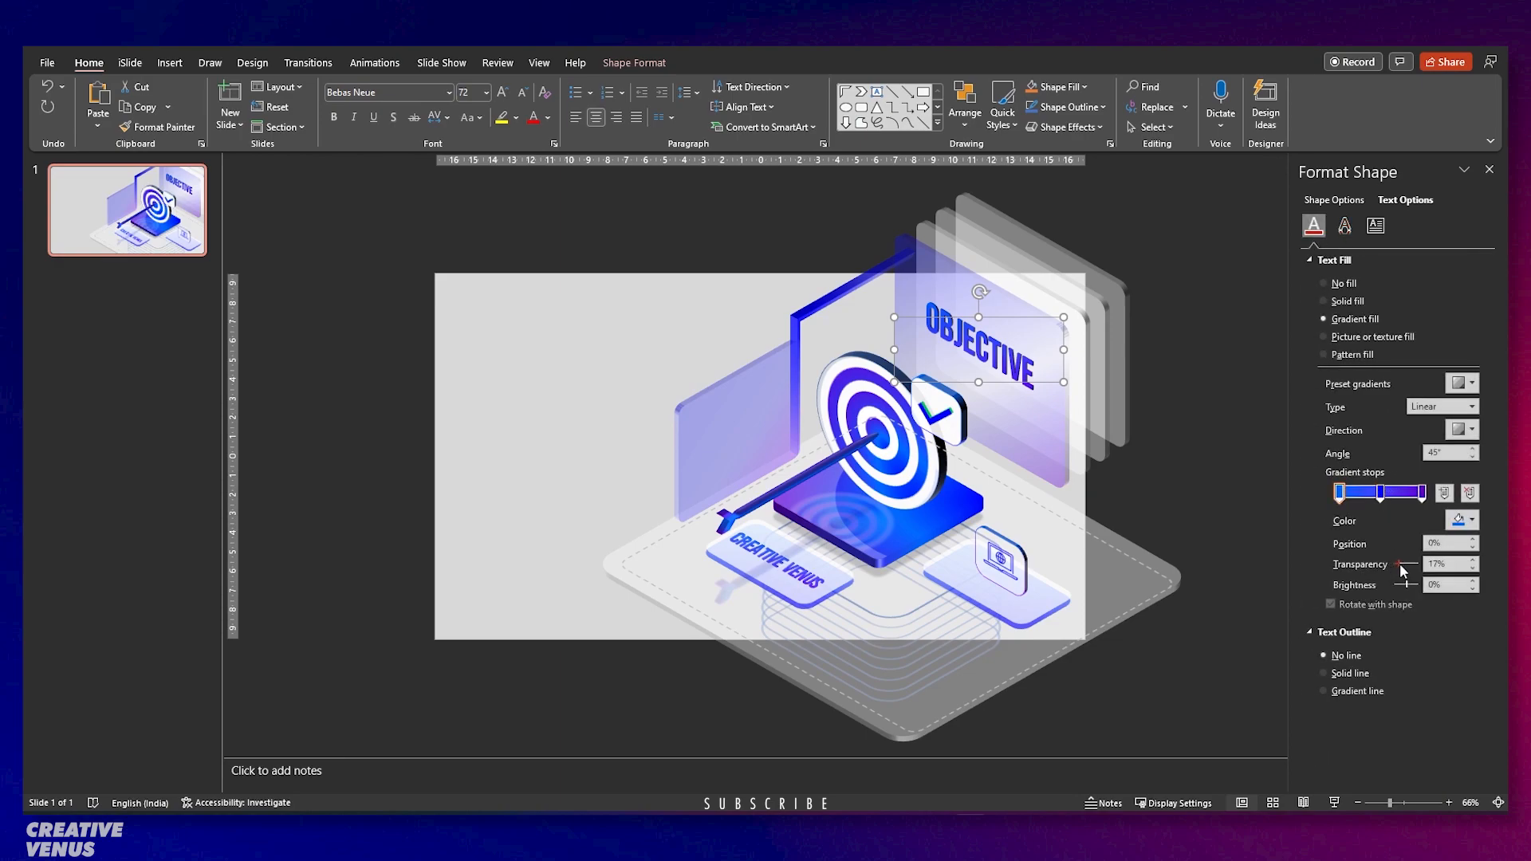
click(1380, 492)
drag(1403, 566, 1425, 568)
click(1422, 492)
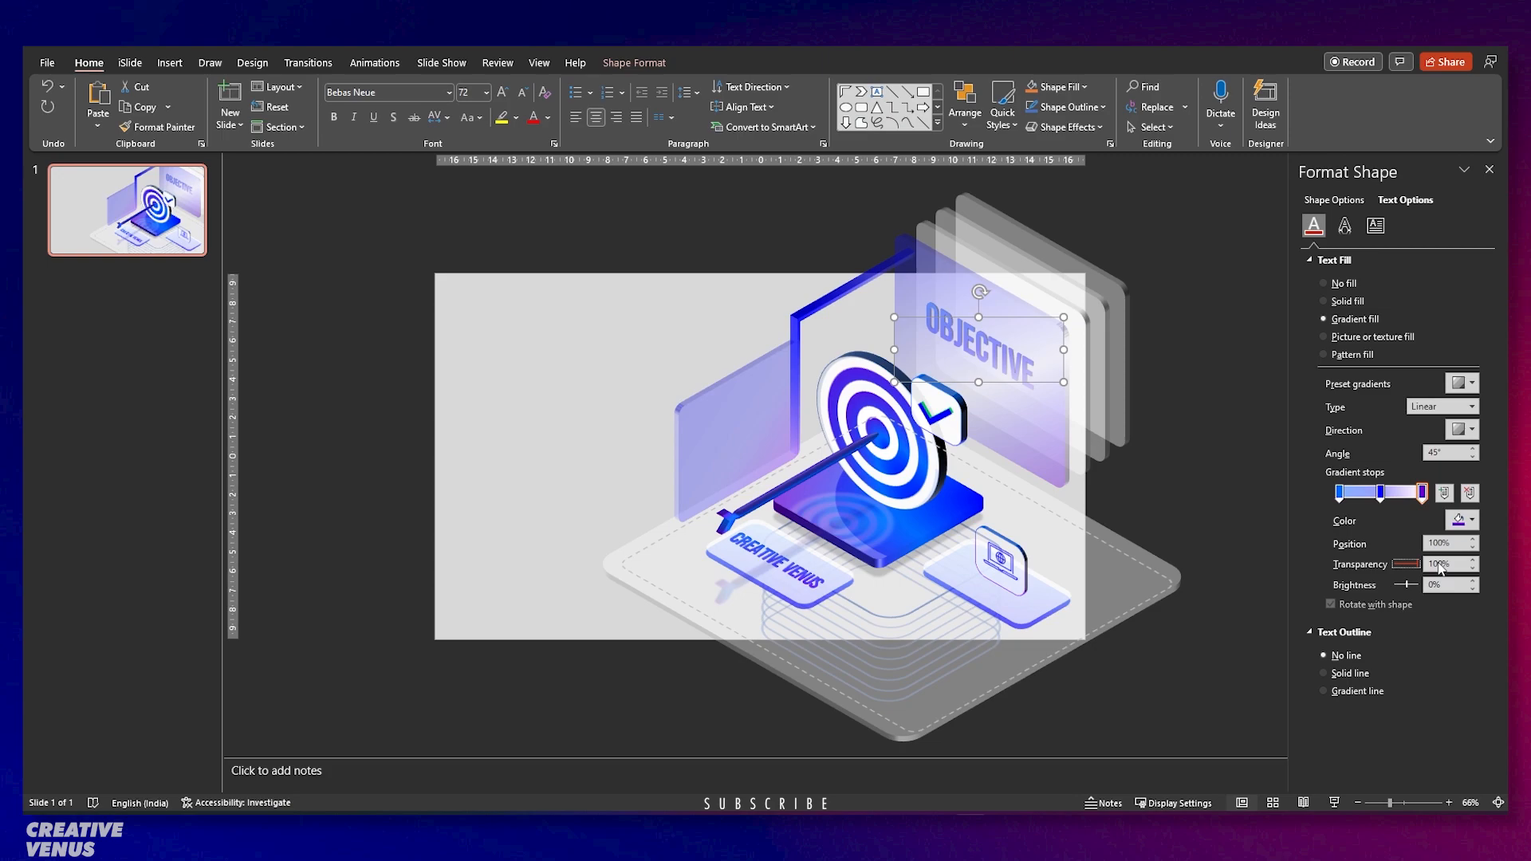
click(1224, 387)
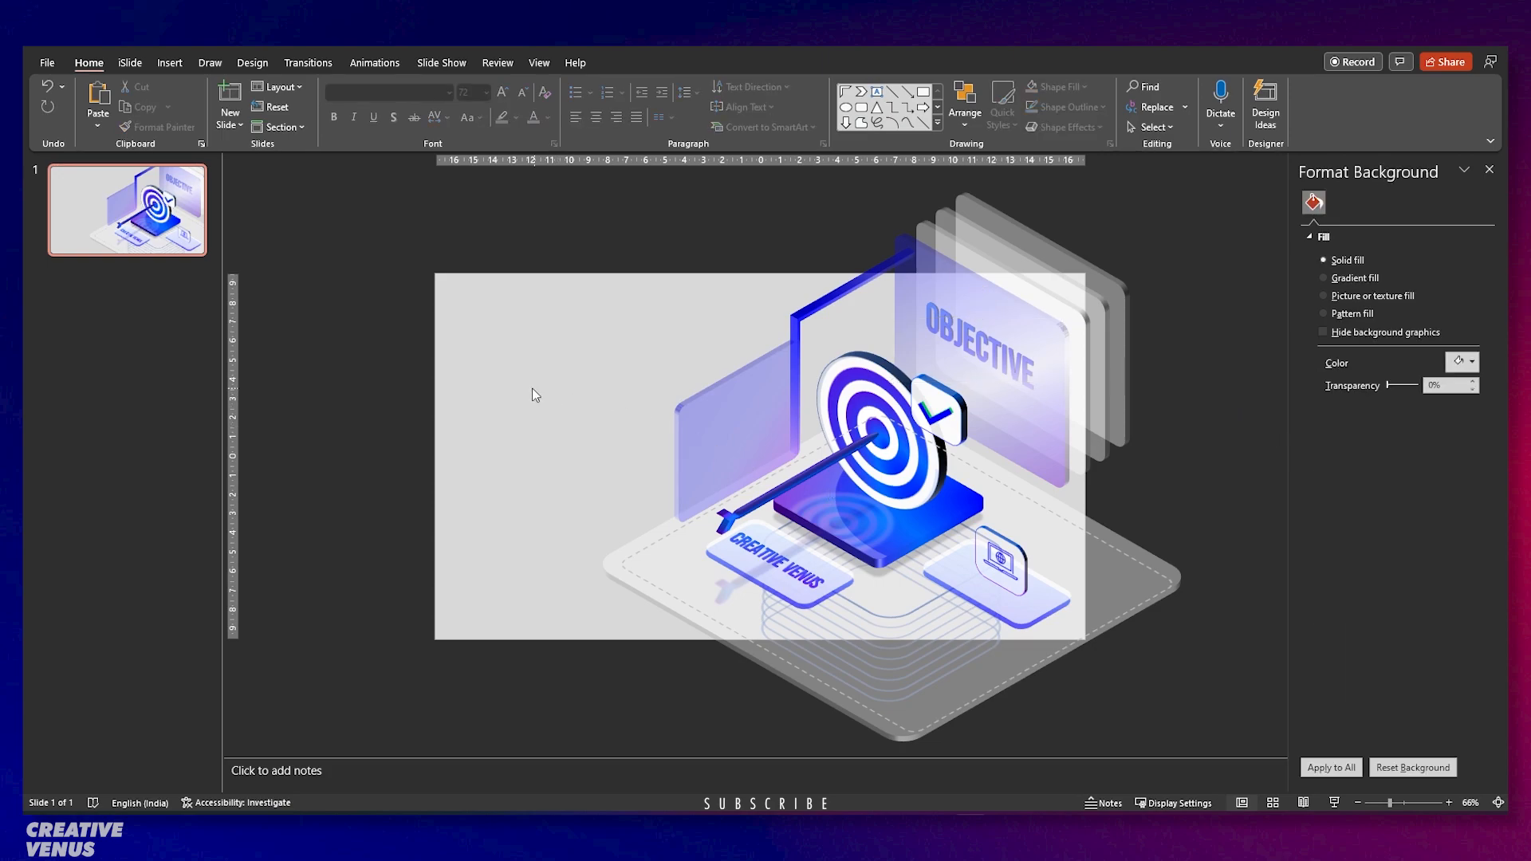
Search the icon library for "TARGET" and insert the outlined target icon with an arrow.
click(170, 63)
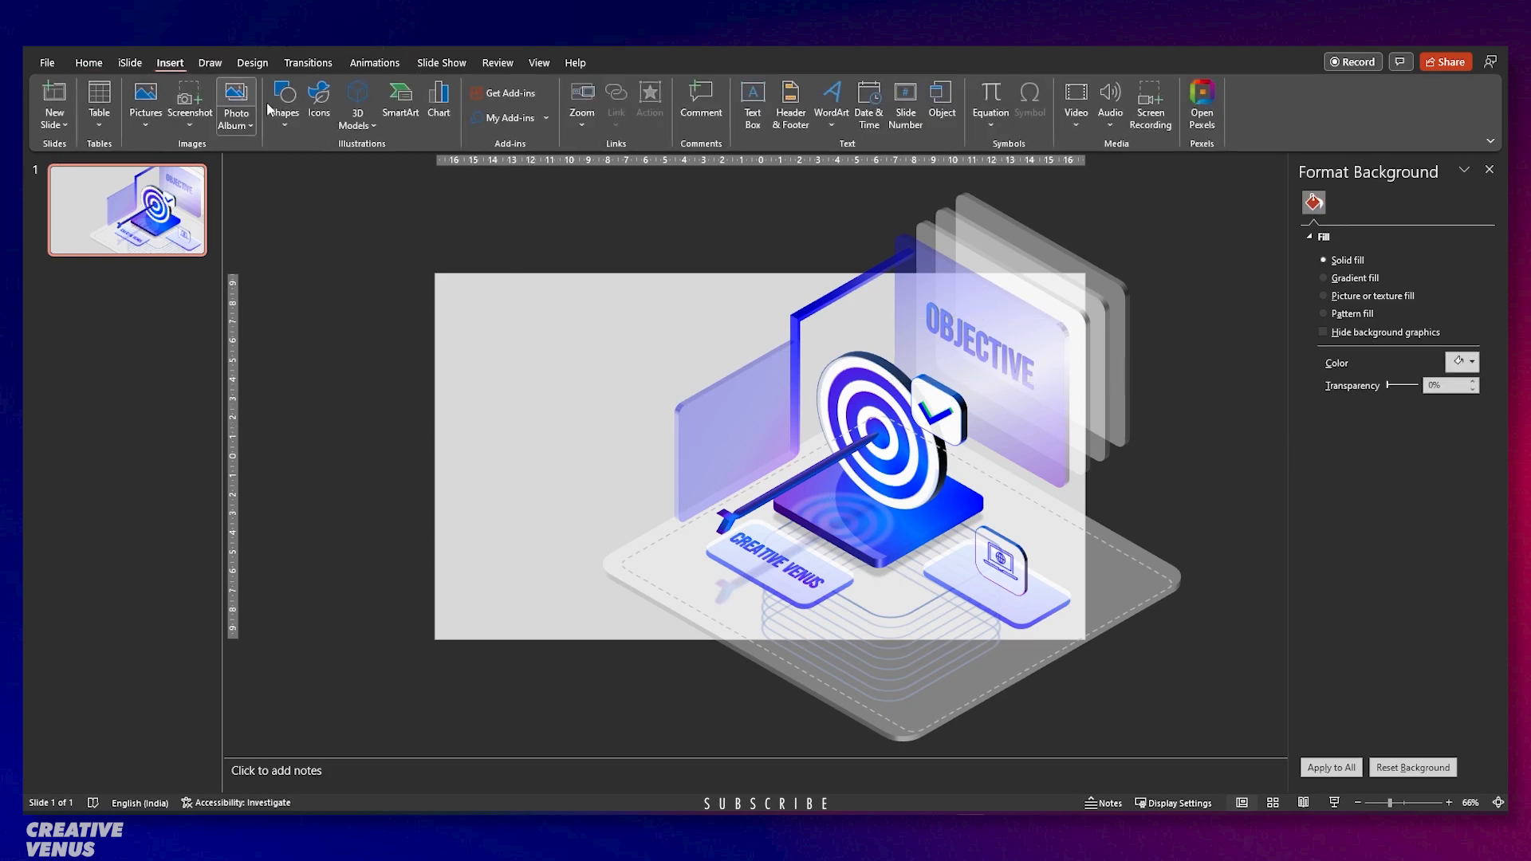
click(318, 102)
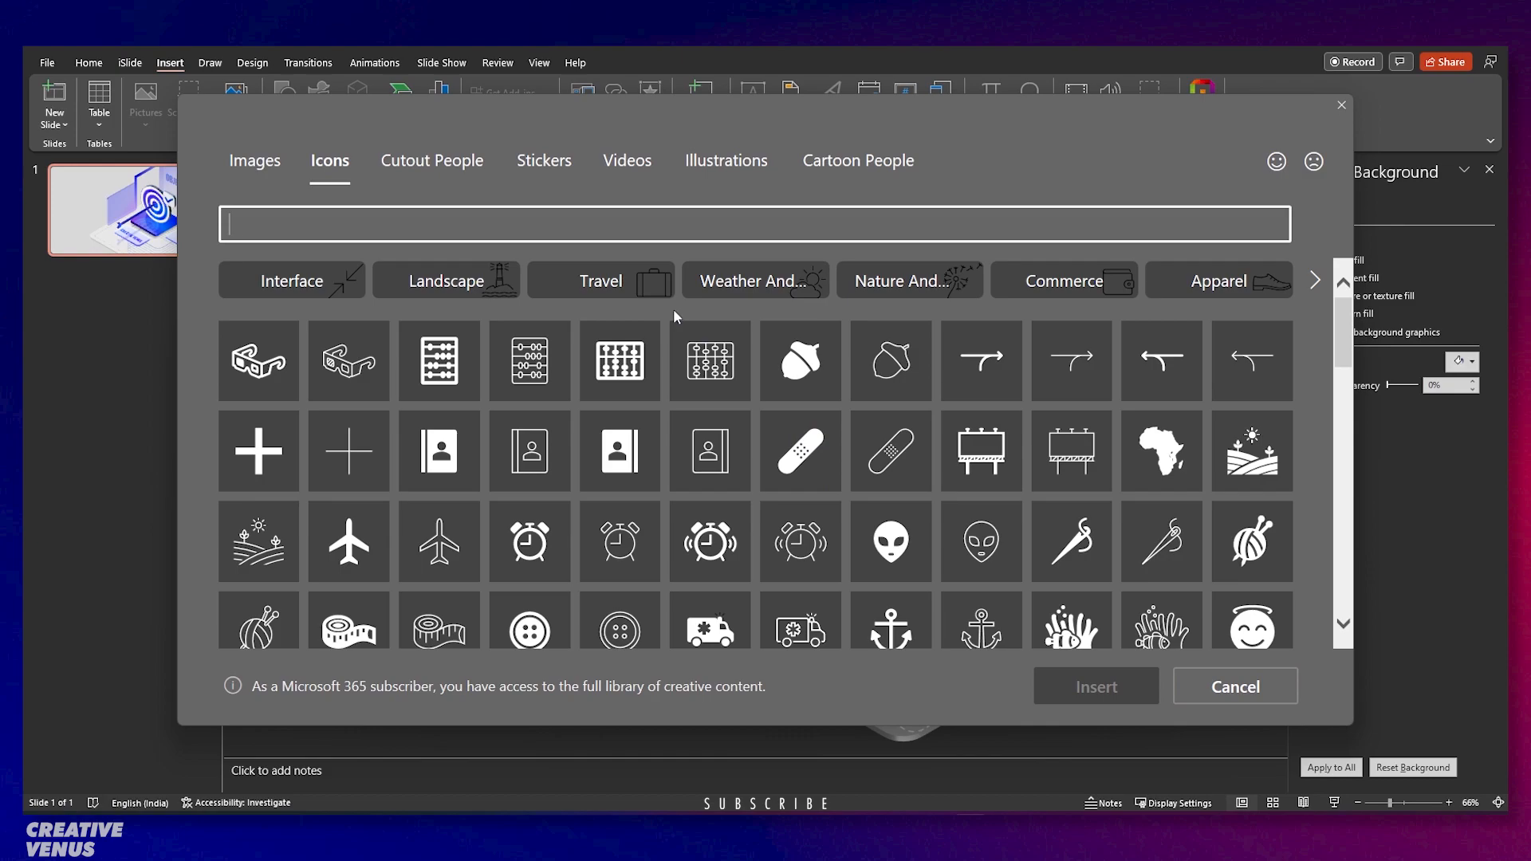
text(TARGET)
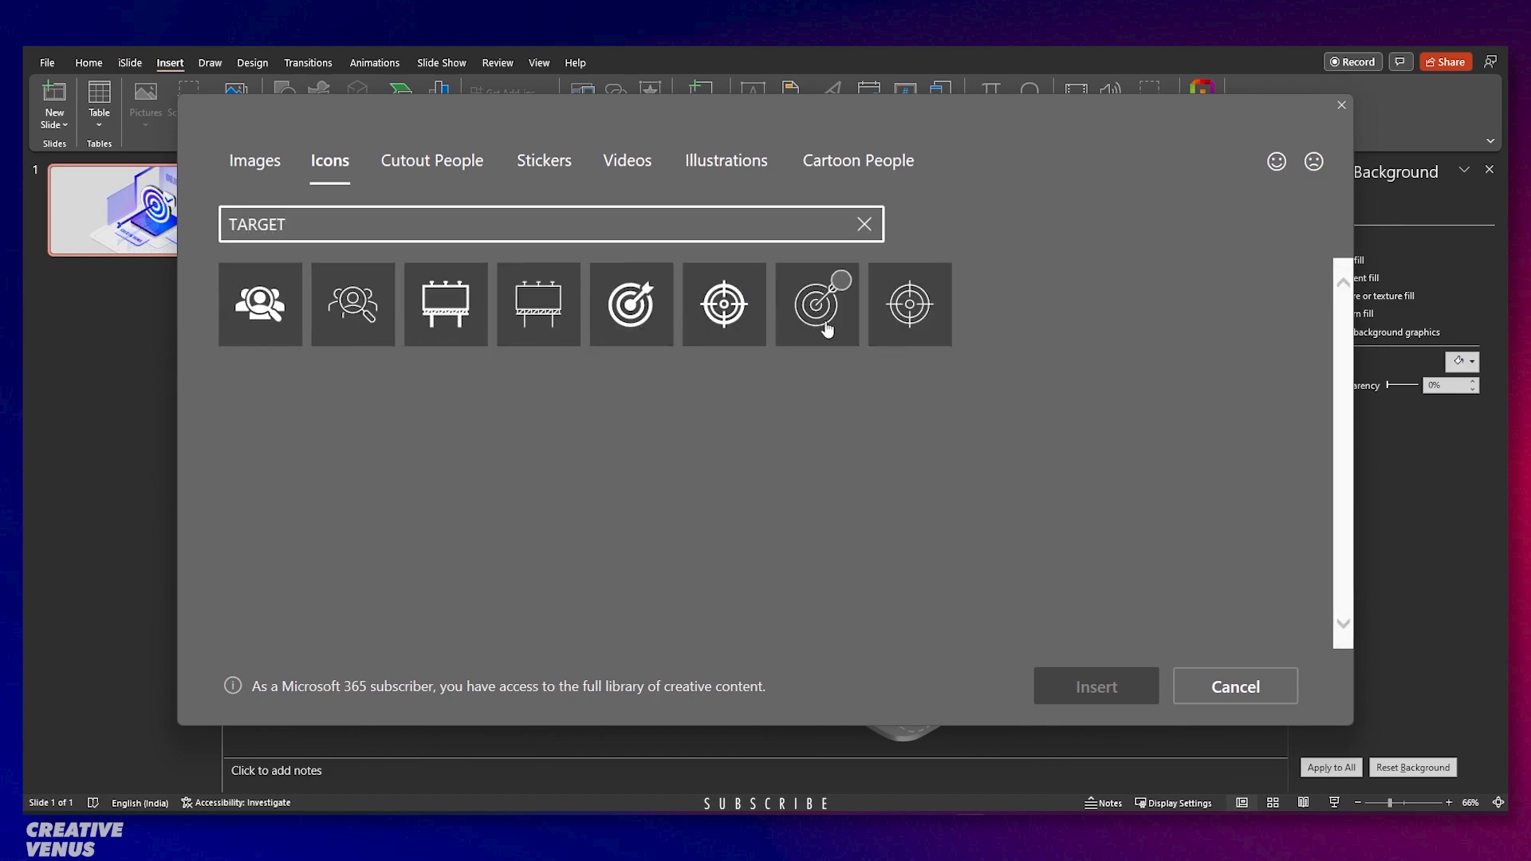
click(815, 311)
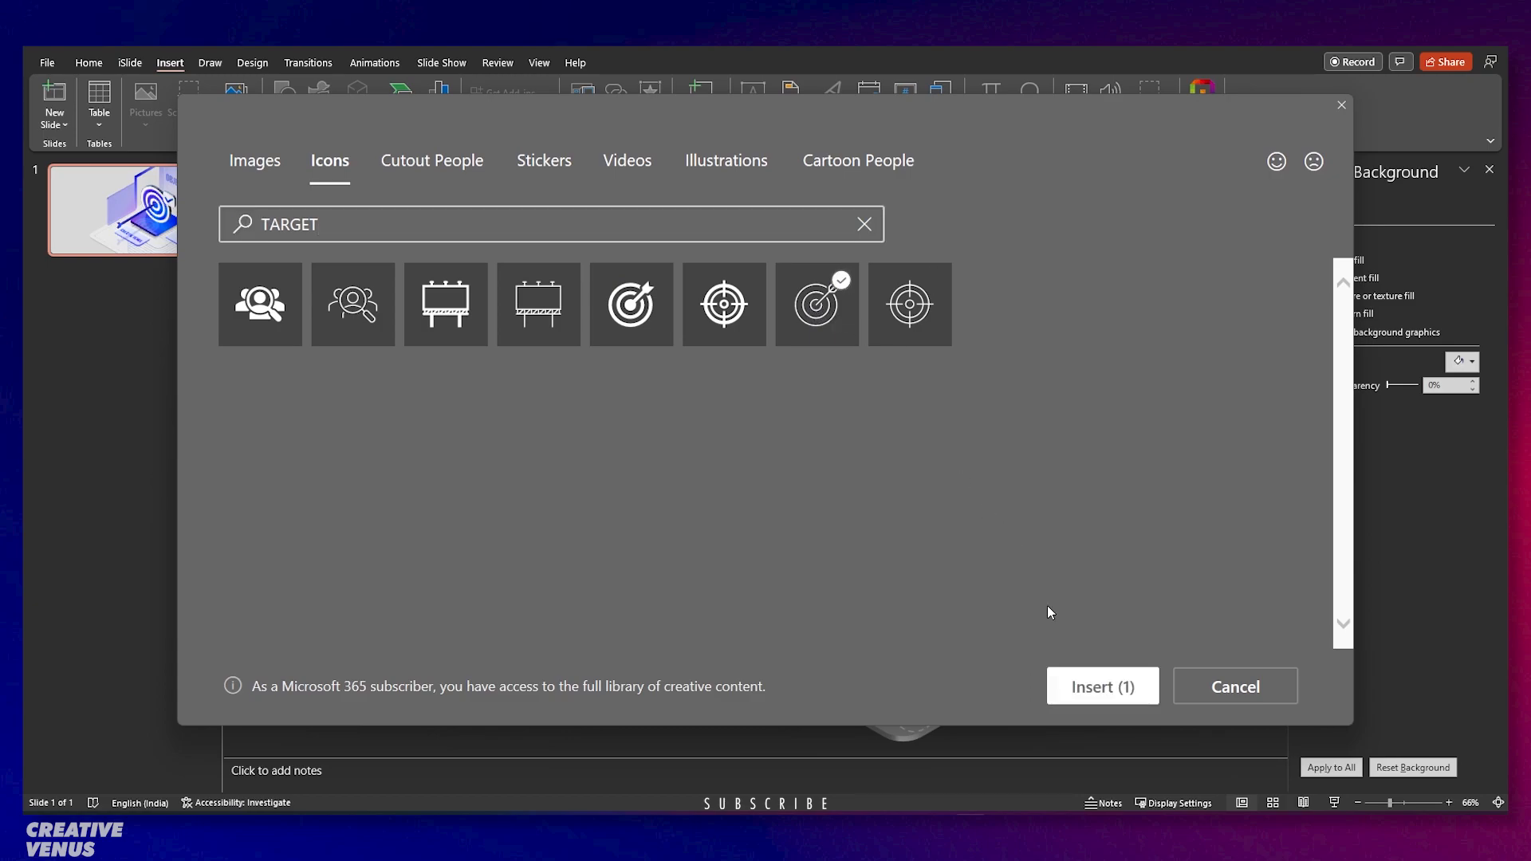
click(1086, 684)
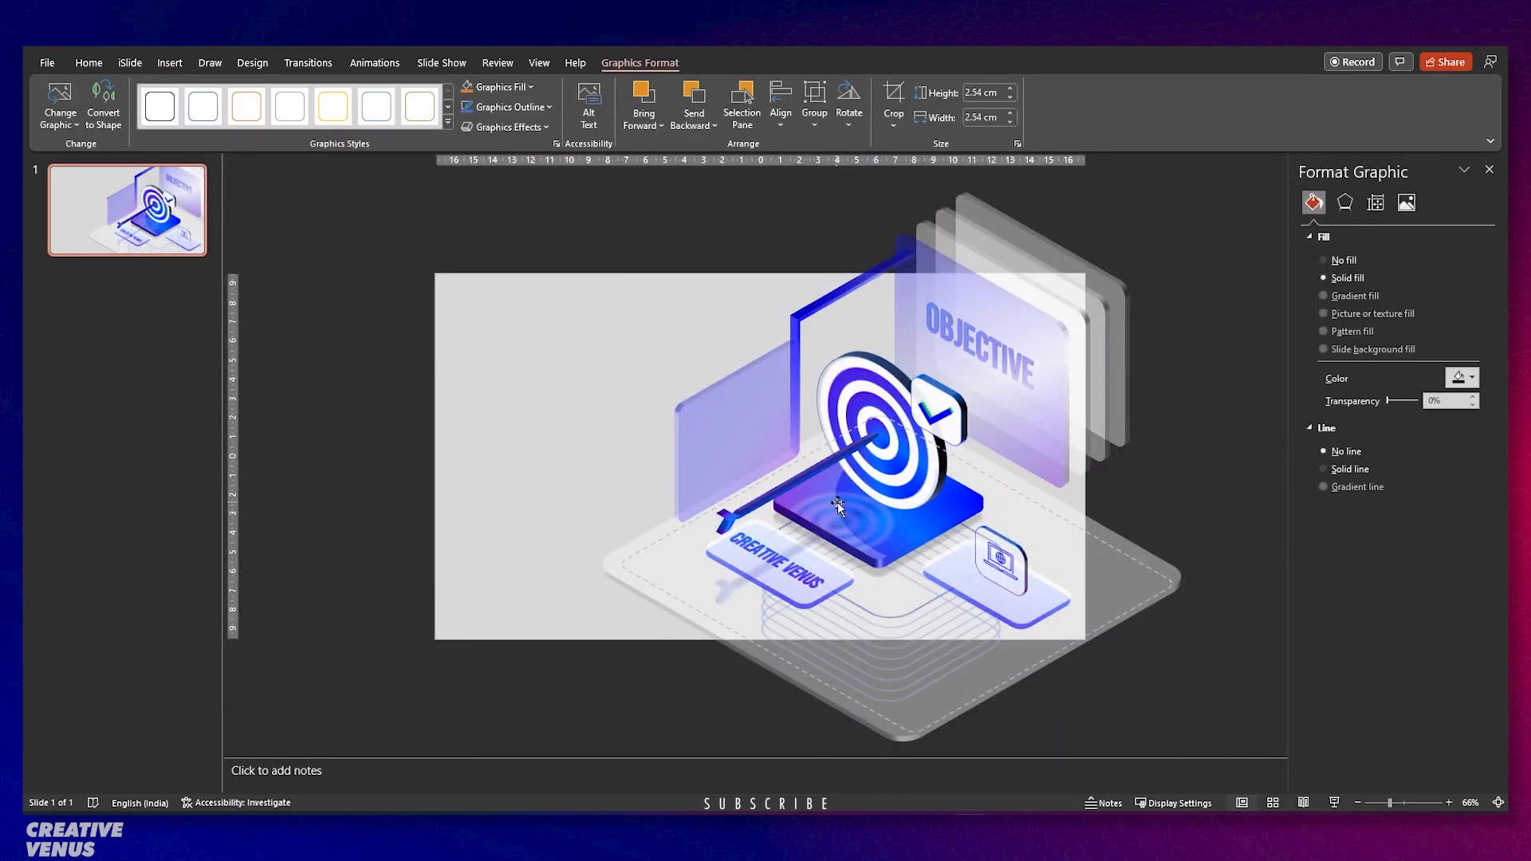
Give the target icon a parallel isometric 3-D rotation and enlarge it to 5.42 cm square on the small upright panel left of the target.
click(1344, 202)
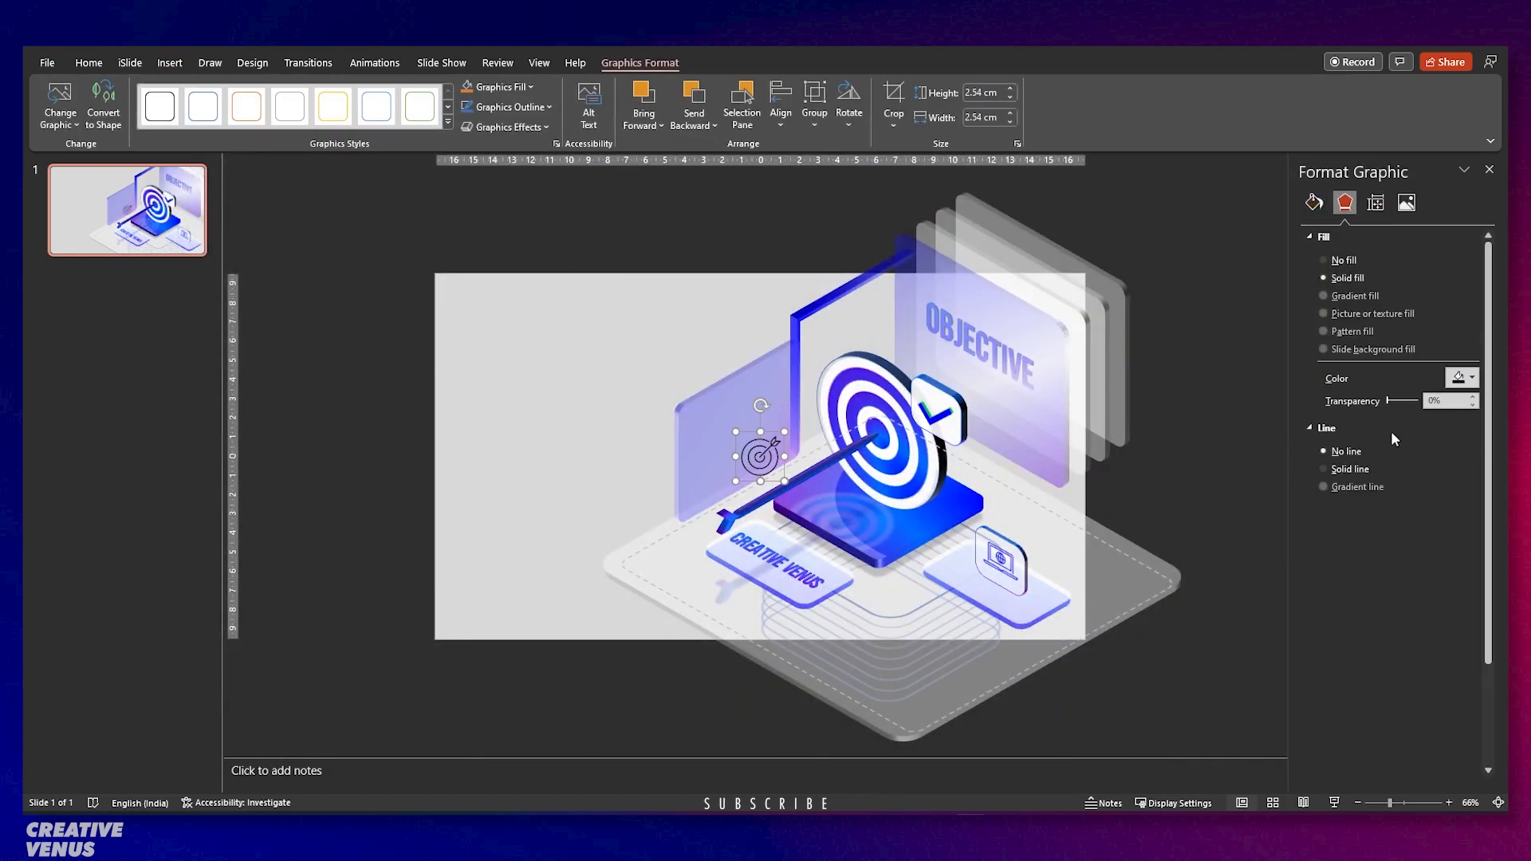
scroll(1404, 479, down, 5)
click(1458, 580)
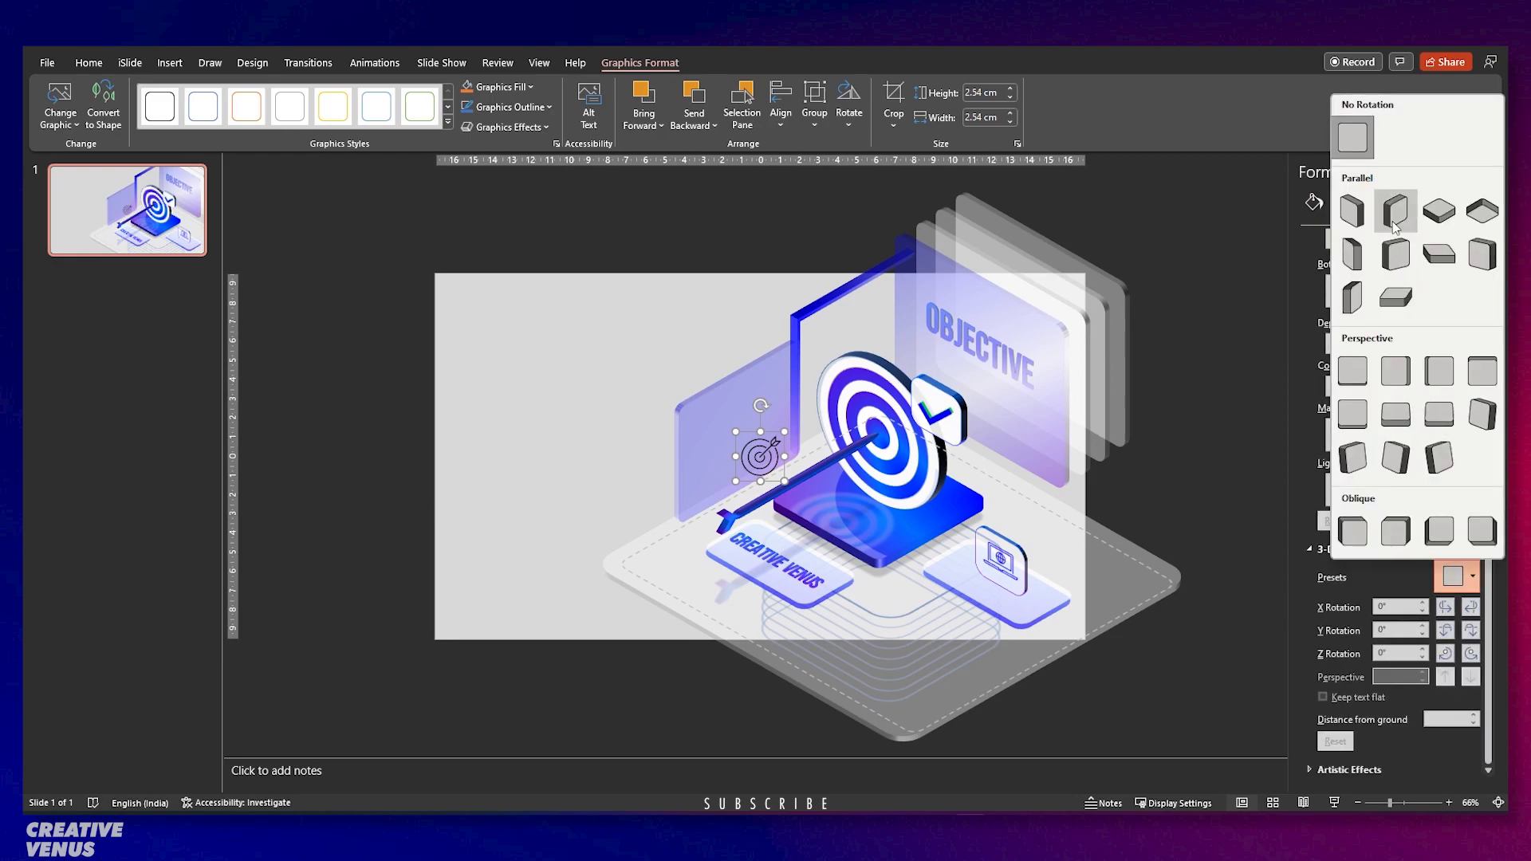
click(1370, 255)
mouse_move(781, 479)
mouse_down()
mouse_move(758, 454)
mouse_move(790, 482)
mouse_up()
drag(742, 436, 746, 437)
Set the transparency of the dark target icon's fill to 70%.
click(1313, 202)
click(1452, 377)
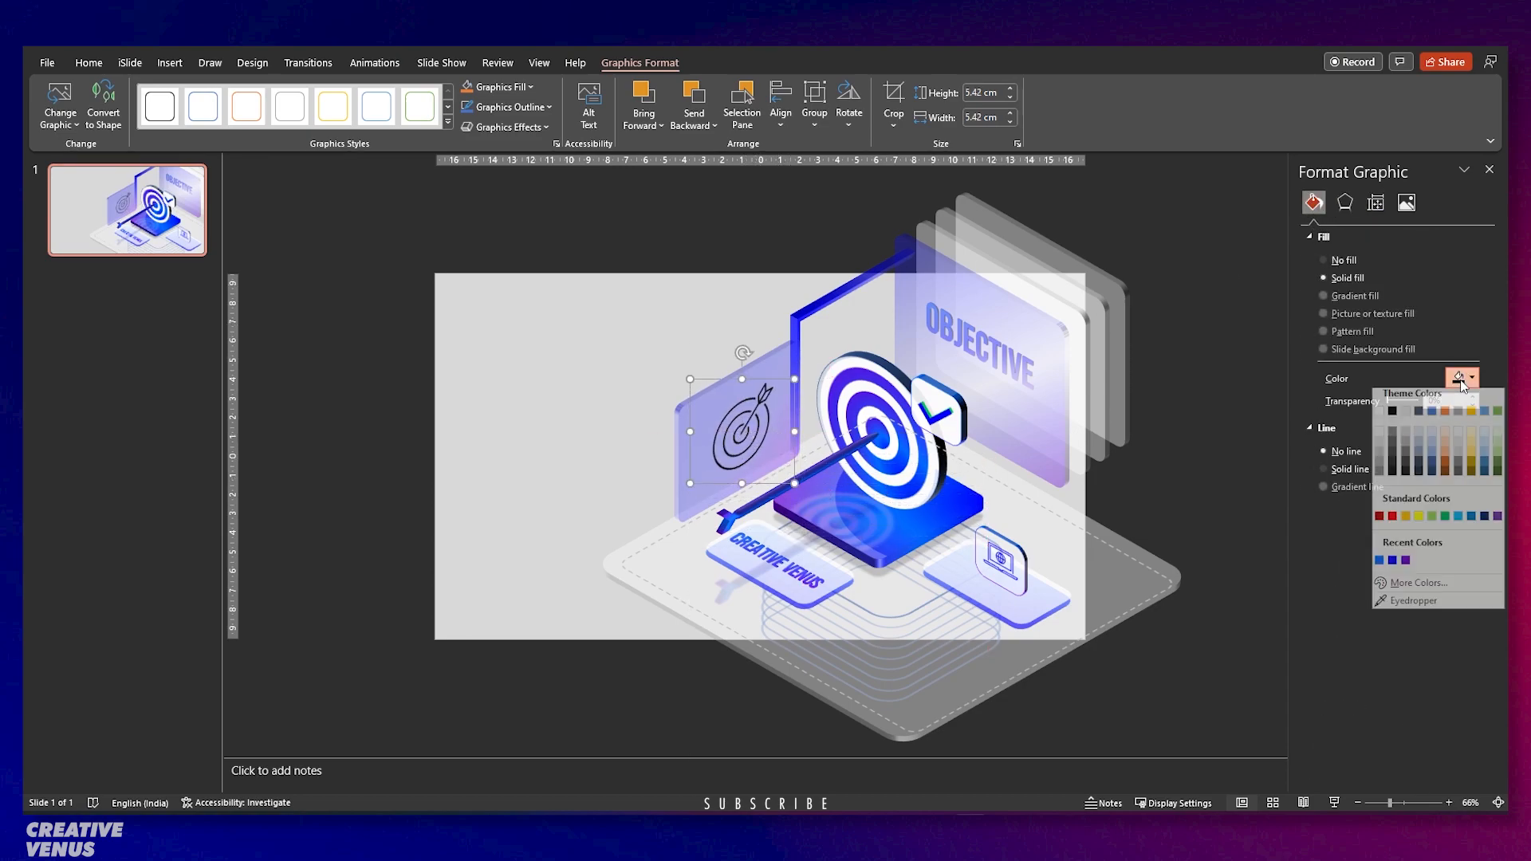
key(Escape)
drag(1400, 401, 1410, 401)
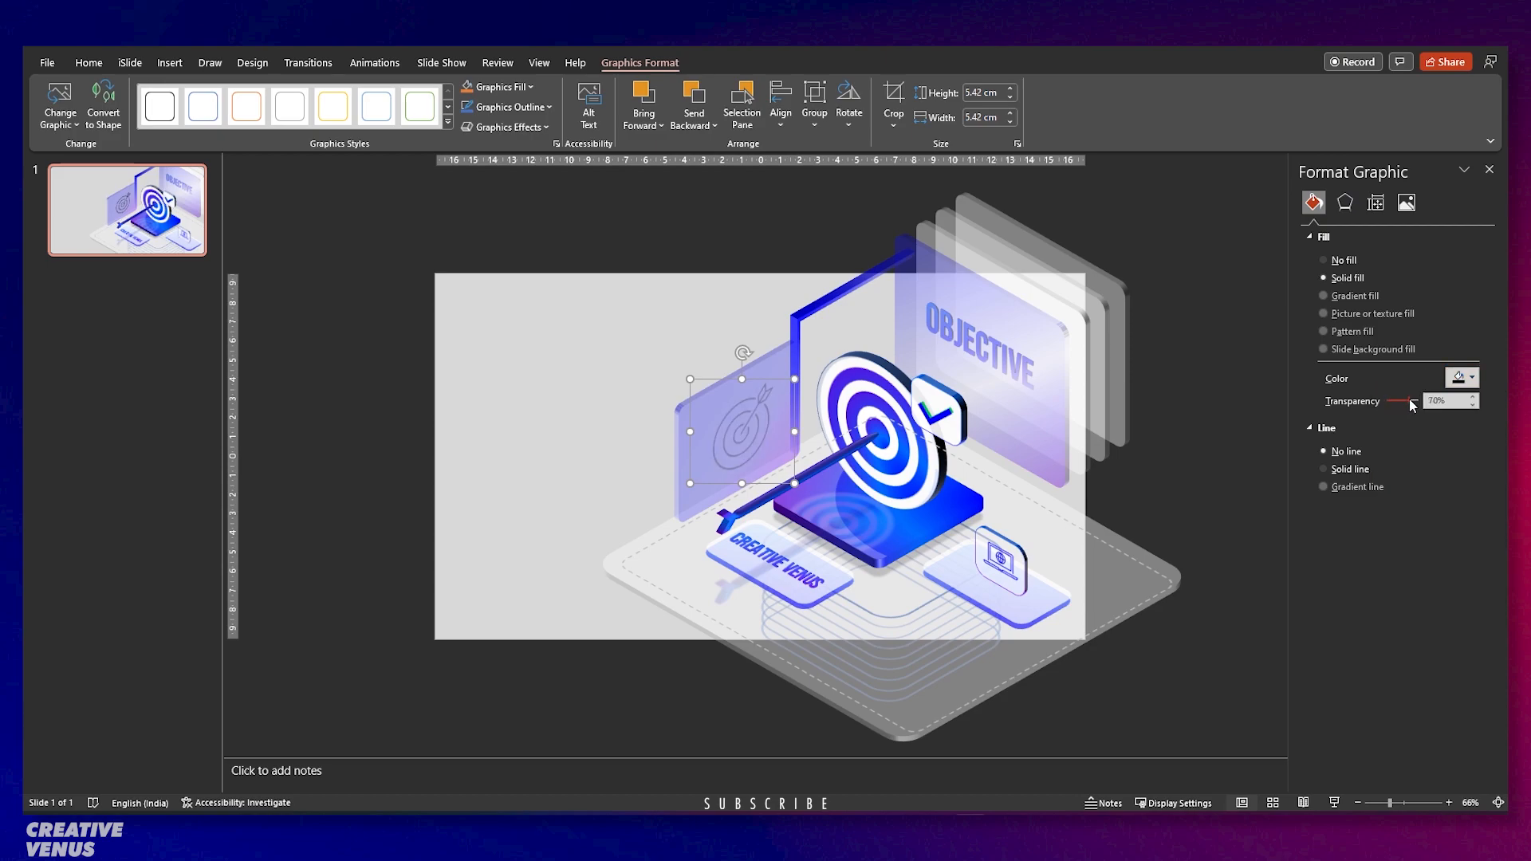
Paste a copy of the target icon and give it a white fill with 0% transparency.
key(ctrl+v)
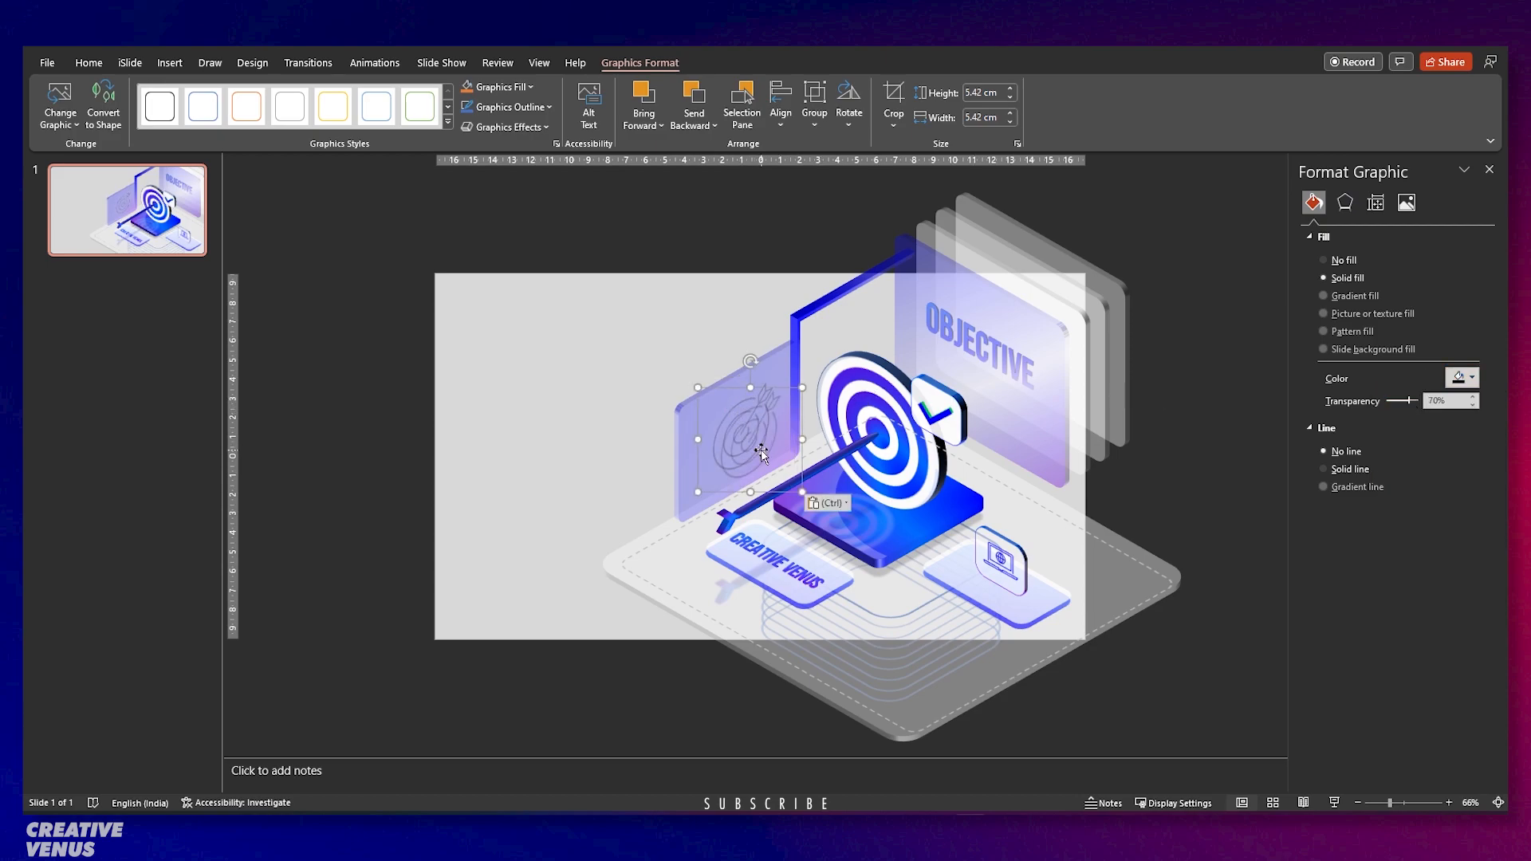
drag(1410, 401, 1388, 401)
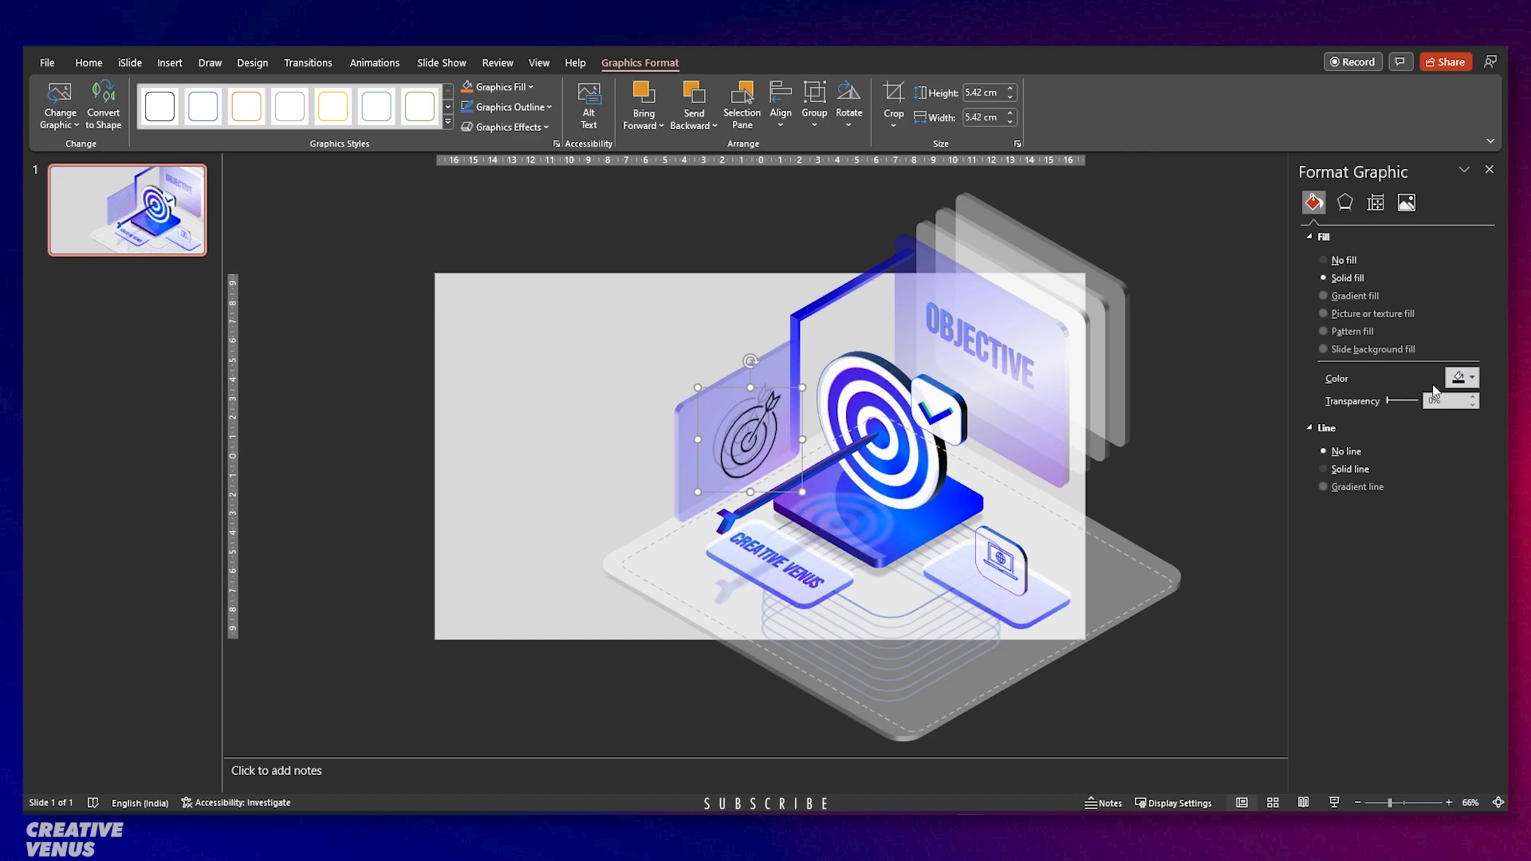
click(1454, 386)
click(1385, 419)
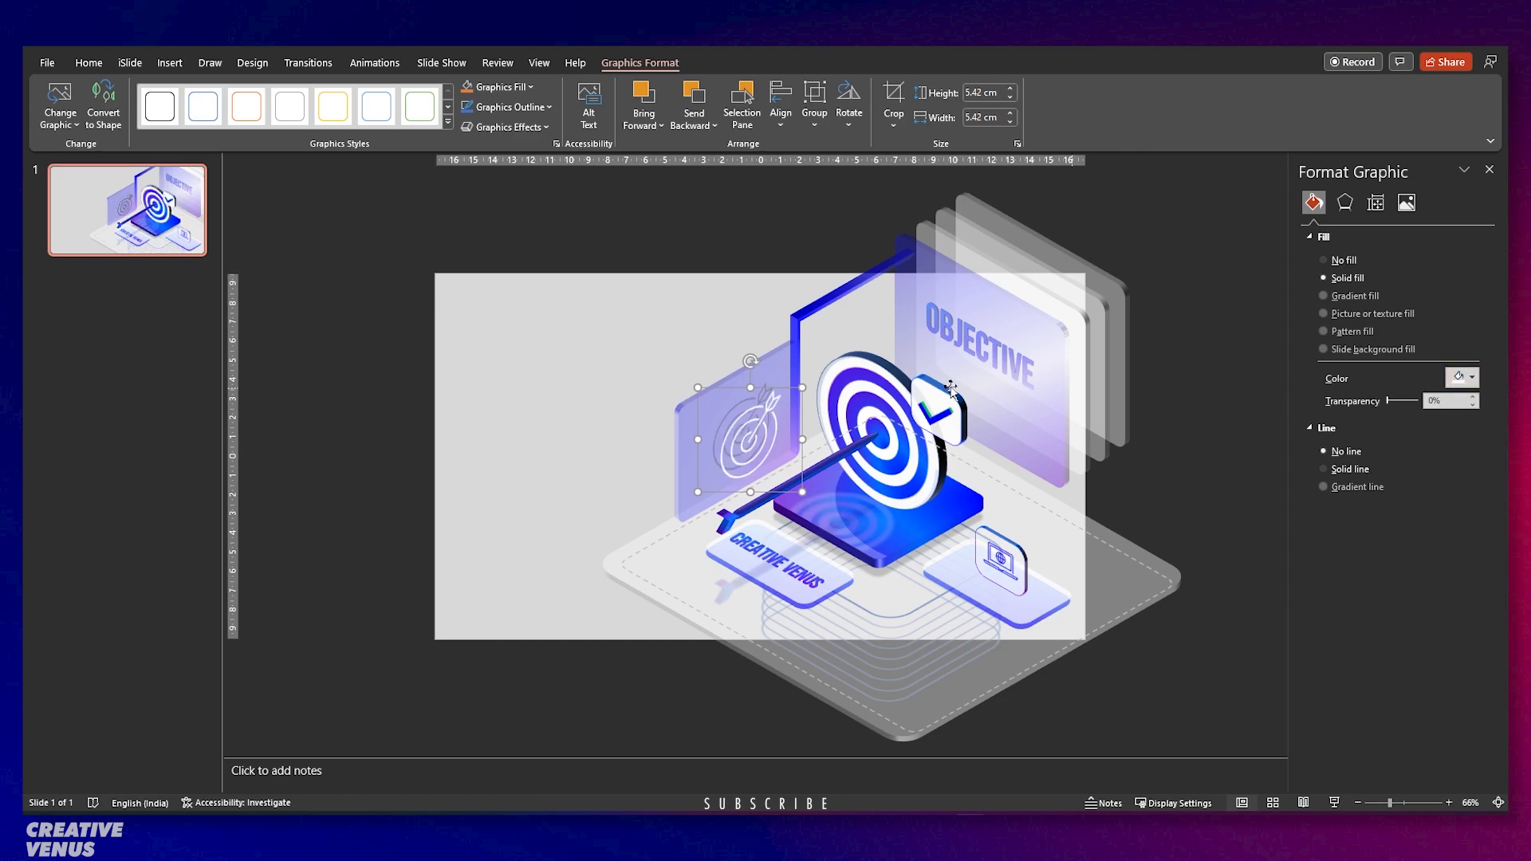
Position the white target icon slightly offset over the translucent dark one so that the dark one acts as its shadow.
drag(771, 437, 759, 437)
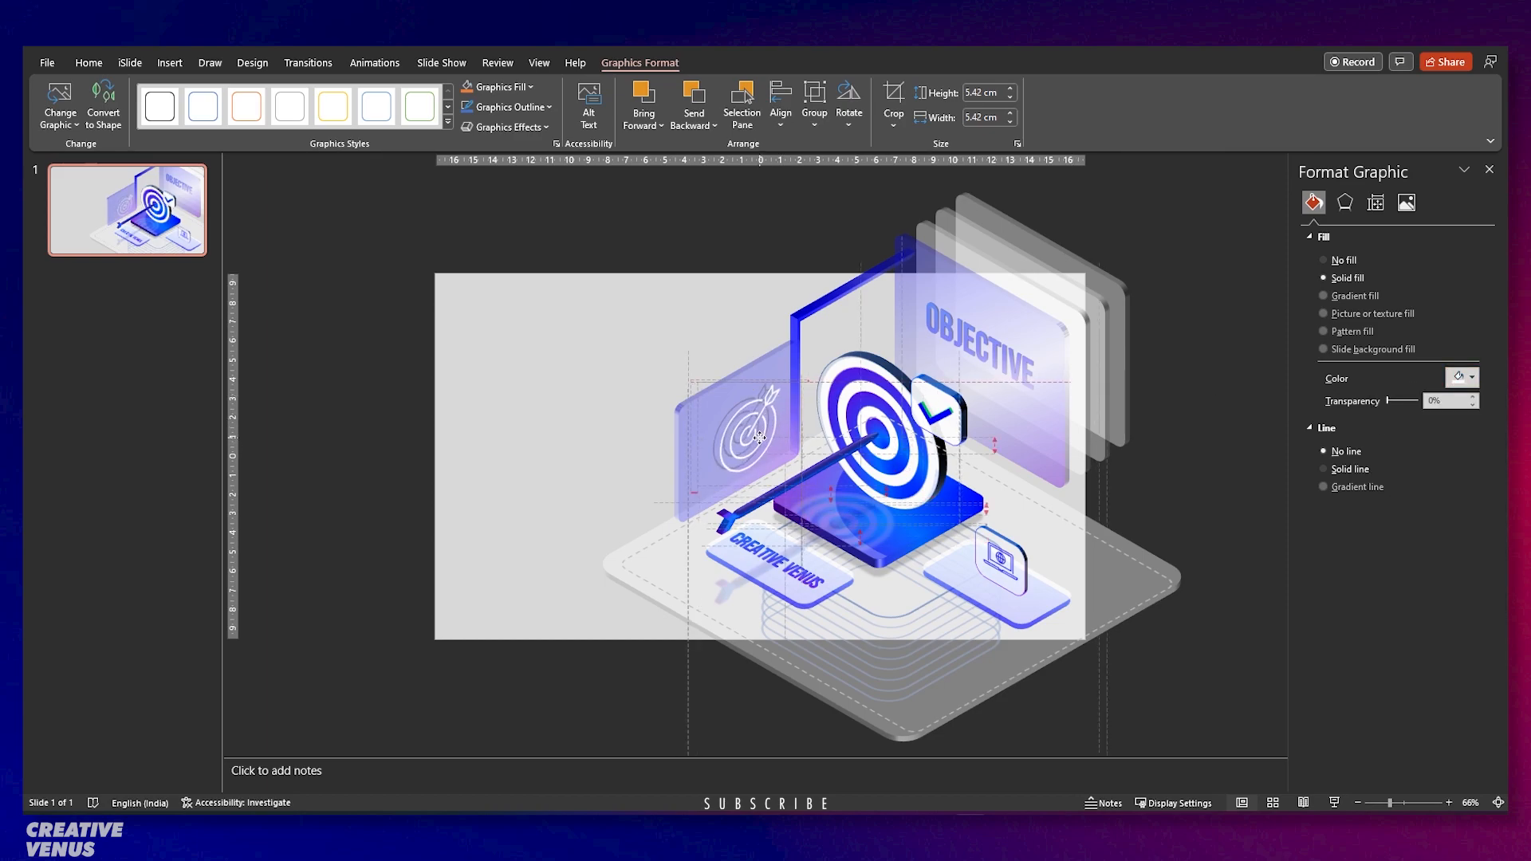
drag(759, 437, 757, 437)
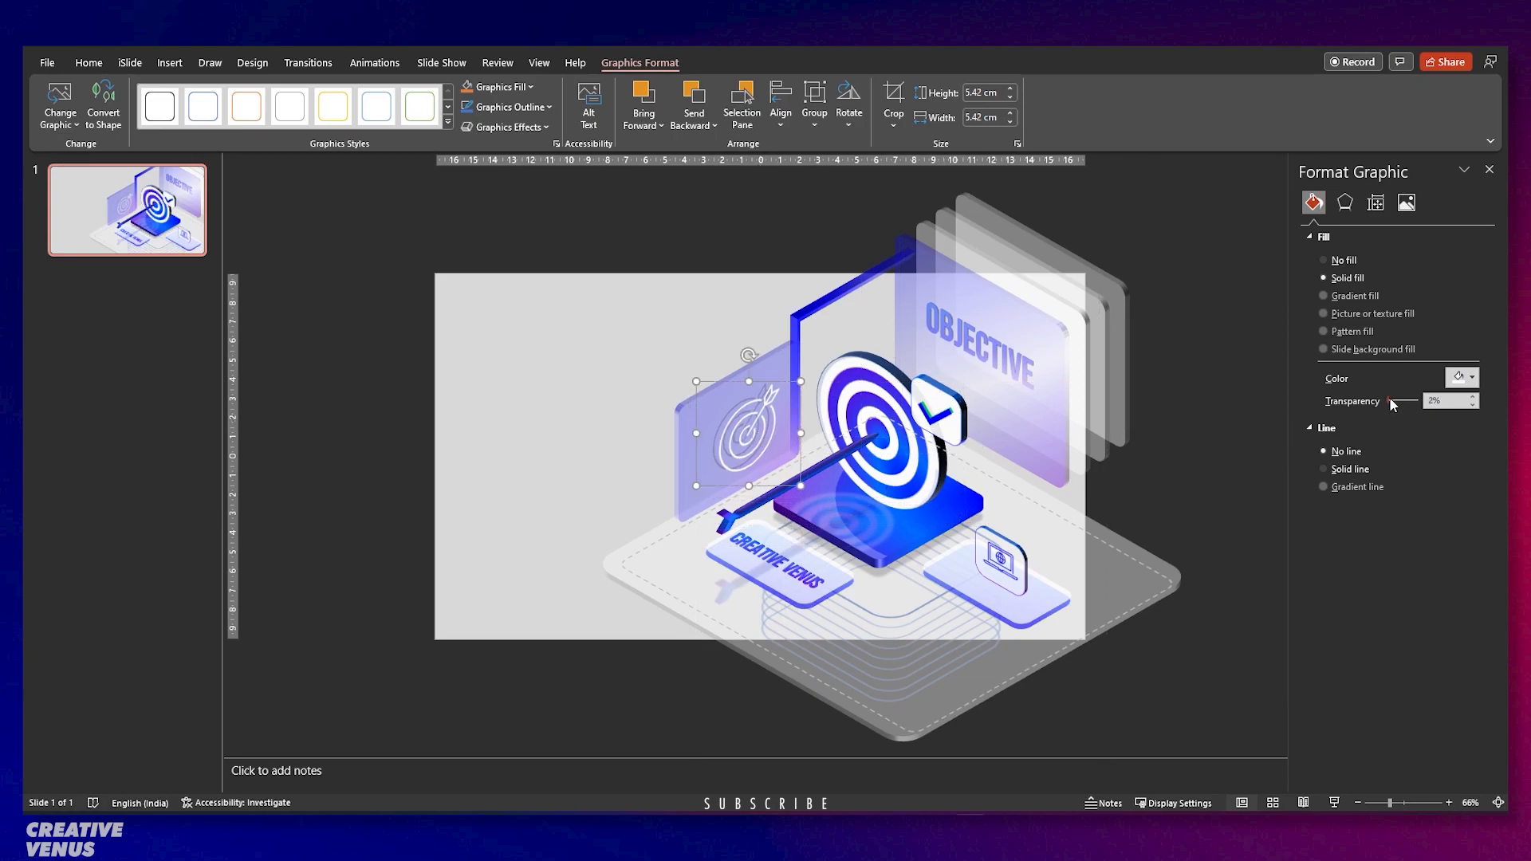
click(1224, 477)
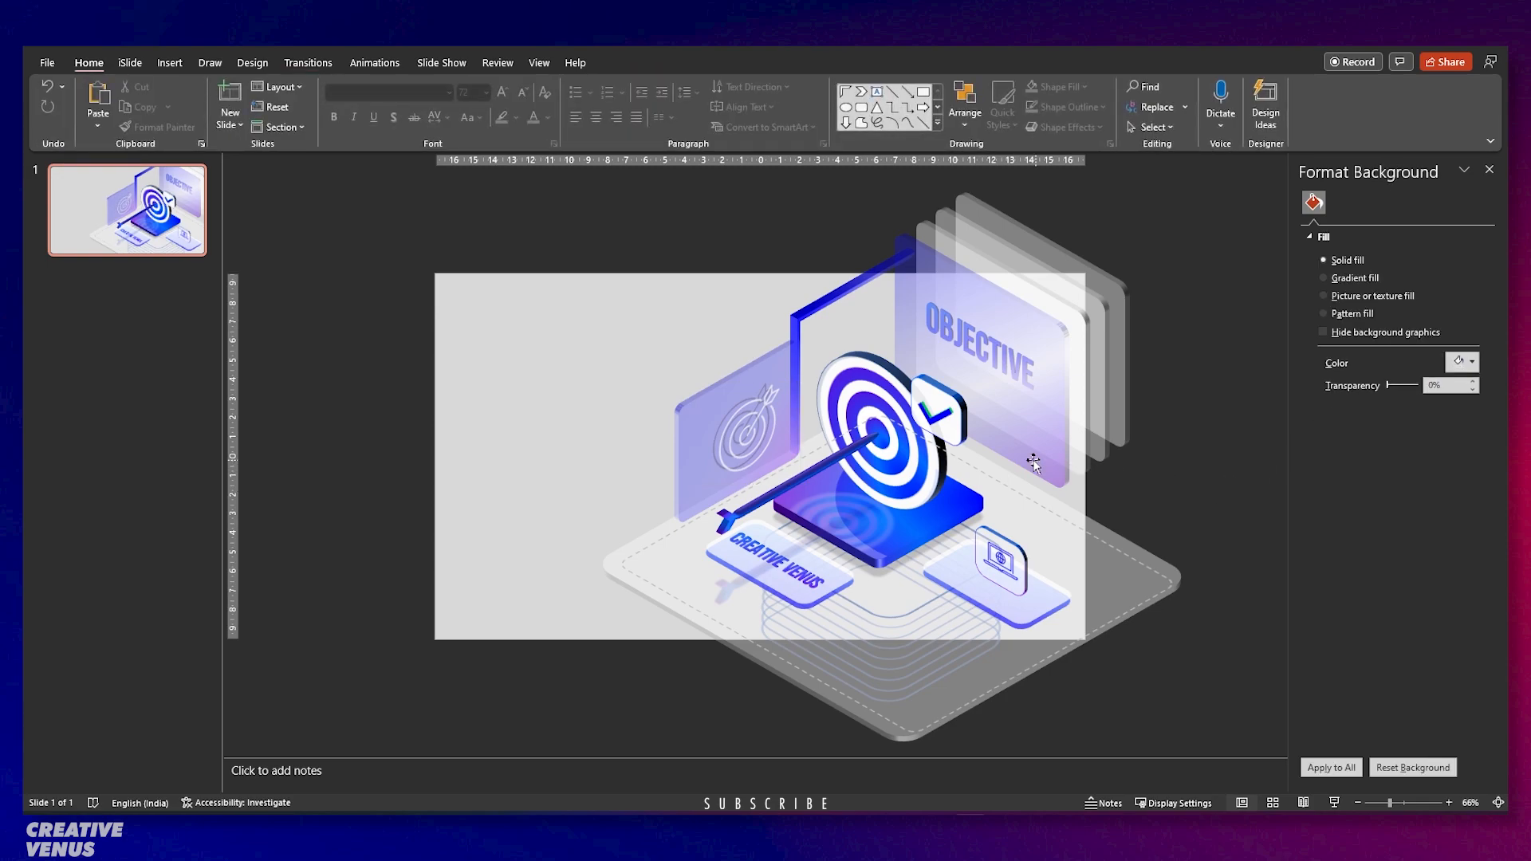
Apply a linear gradient fill to the slide background, with a dark navy first stop and the middle stop moved to 58%.
click(1107, 550)
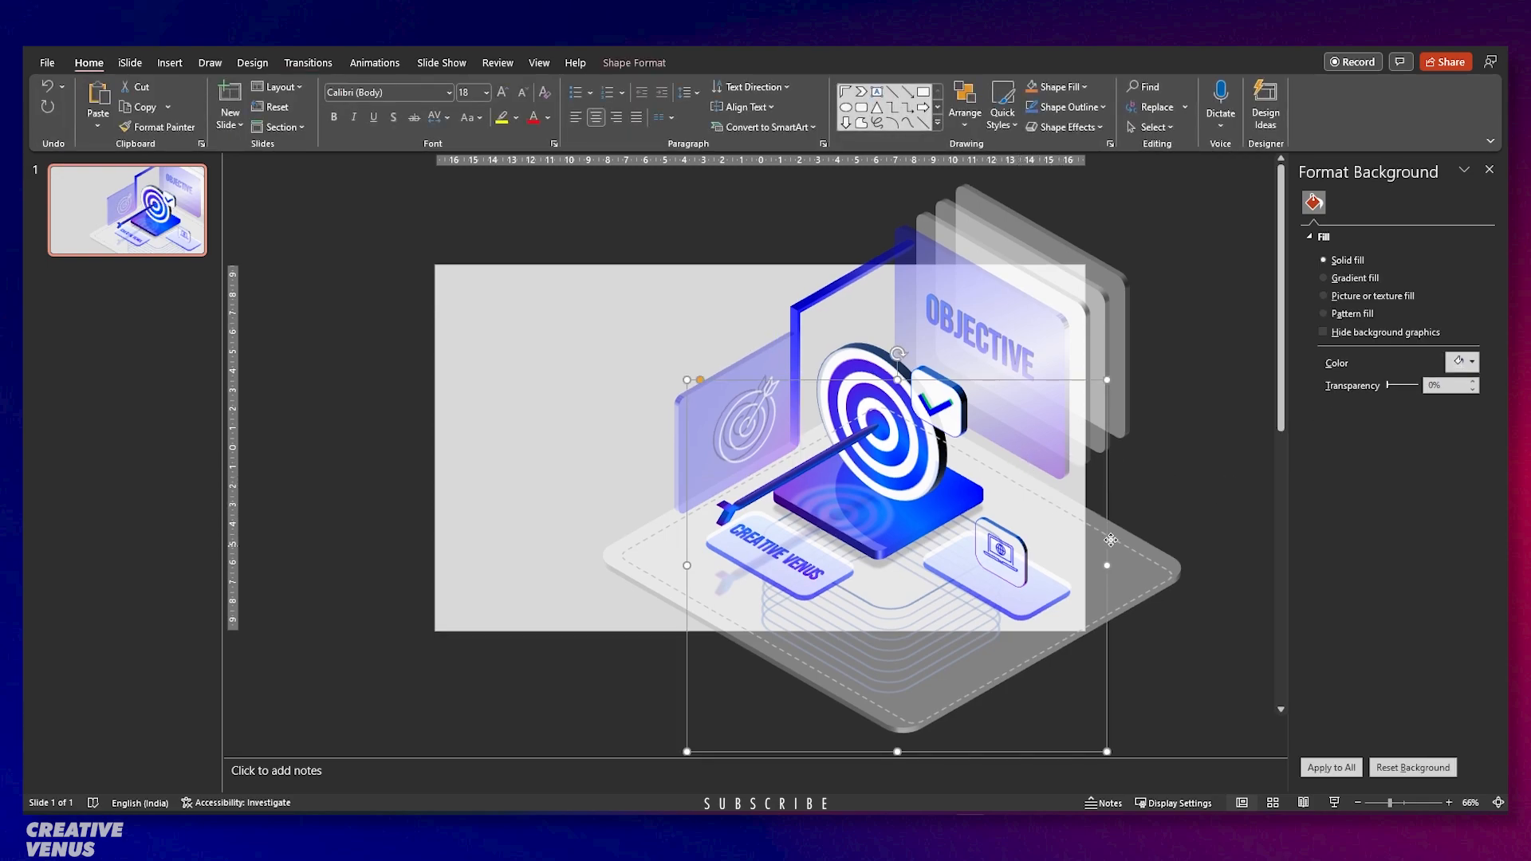
key(Escape)
click(1361, 277)
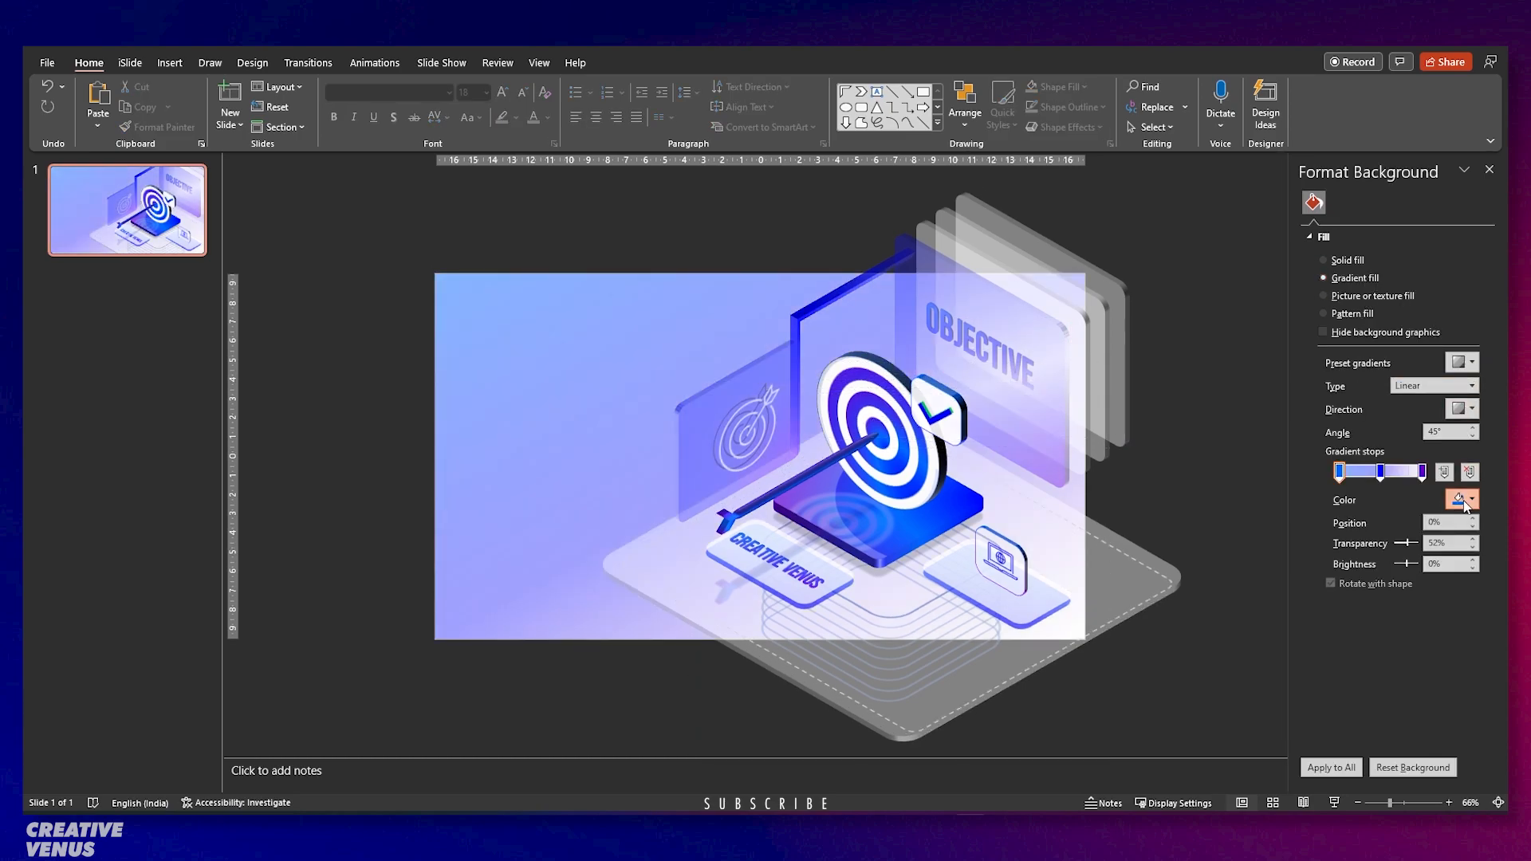
click(1459, 498)
click(1482, 644)
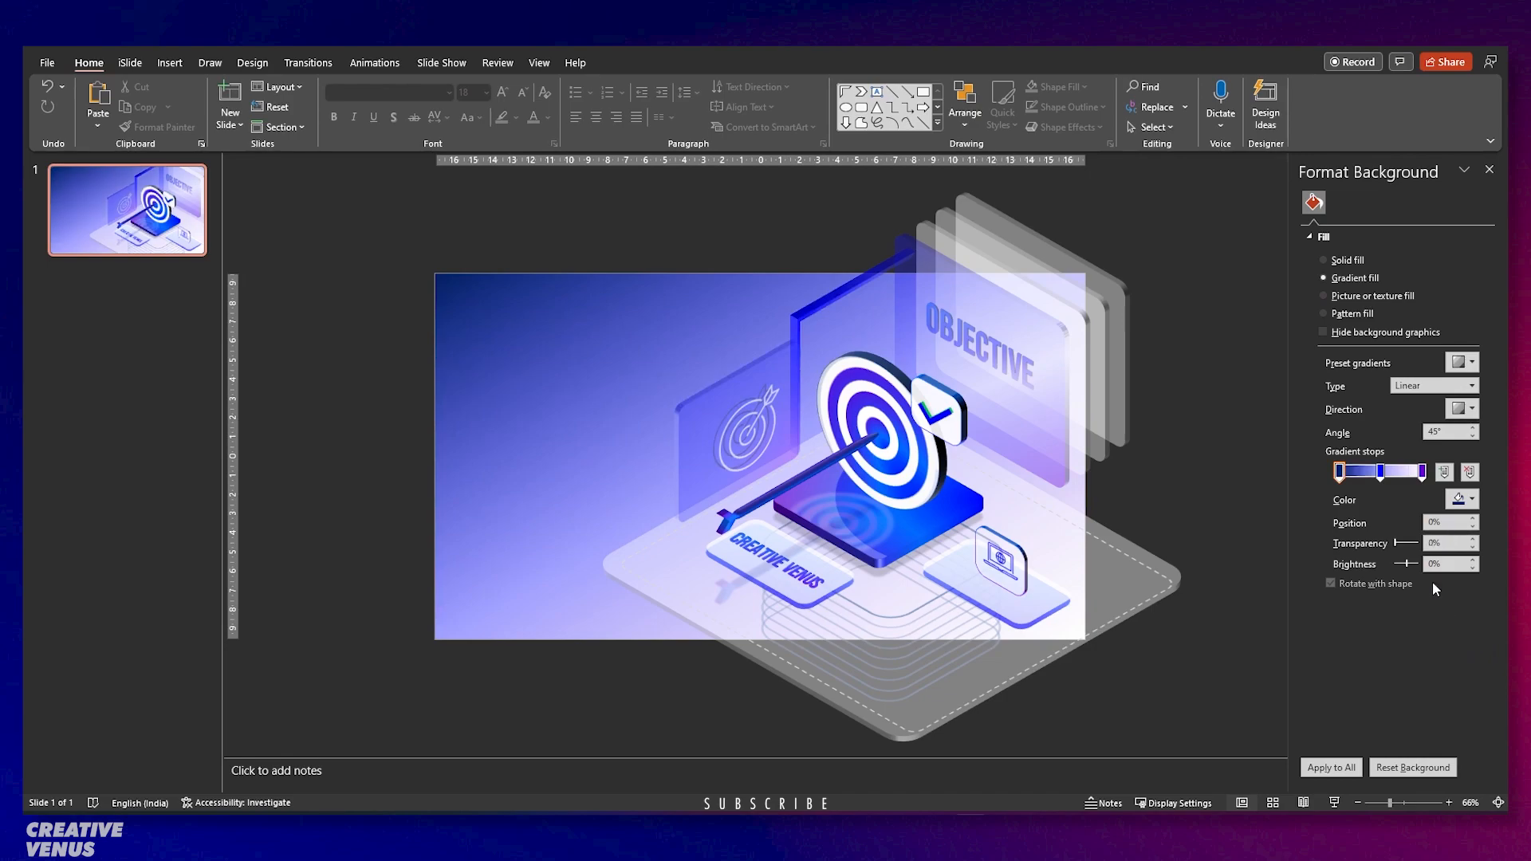
click(1381, 472)
mouse_move(1381, 471)
mouse_down()
mouse_move(1403, 473)
mouse_move(1388, 471)
mouse_up()
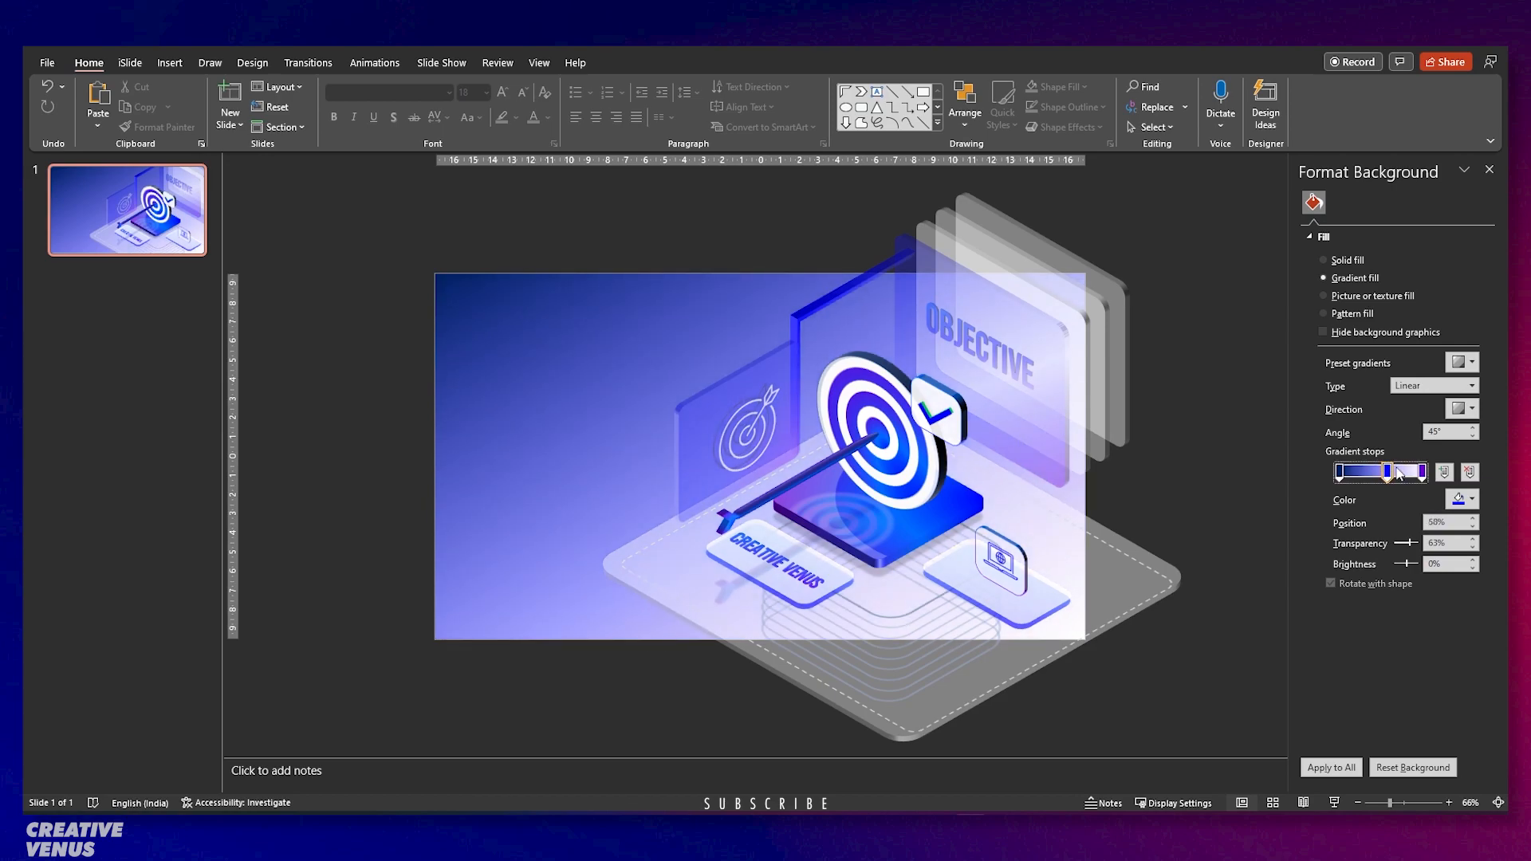
Set the background gradient's last stop to 100% transparency and move the navy first stop to 9%.
click(1421, 471)
click(1414, 540)
mouse_move(1413, 541)
mouse_down()
mouse_move(1391, 537)
mouse_move(1441, 541)
mouse_up()
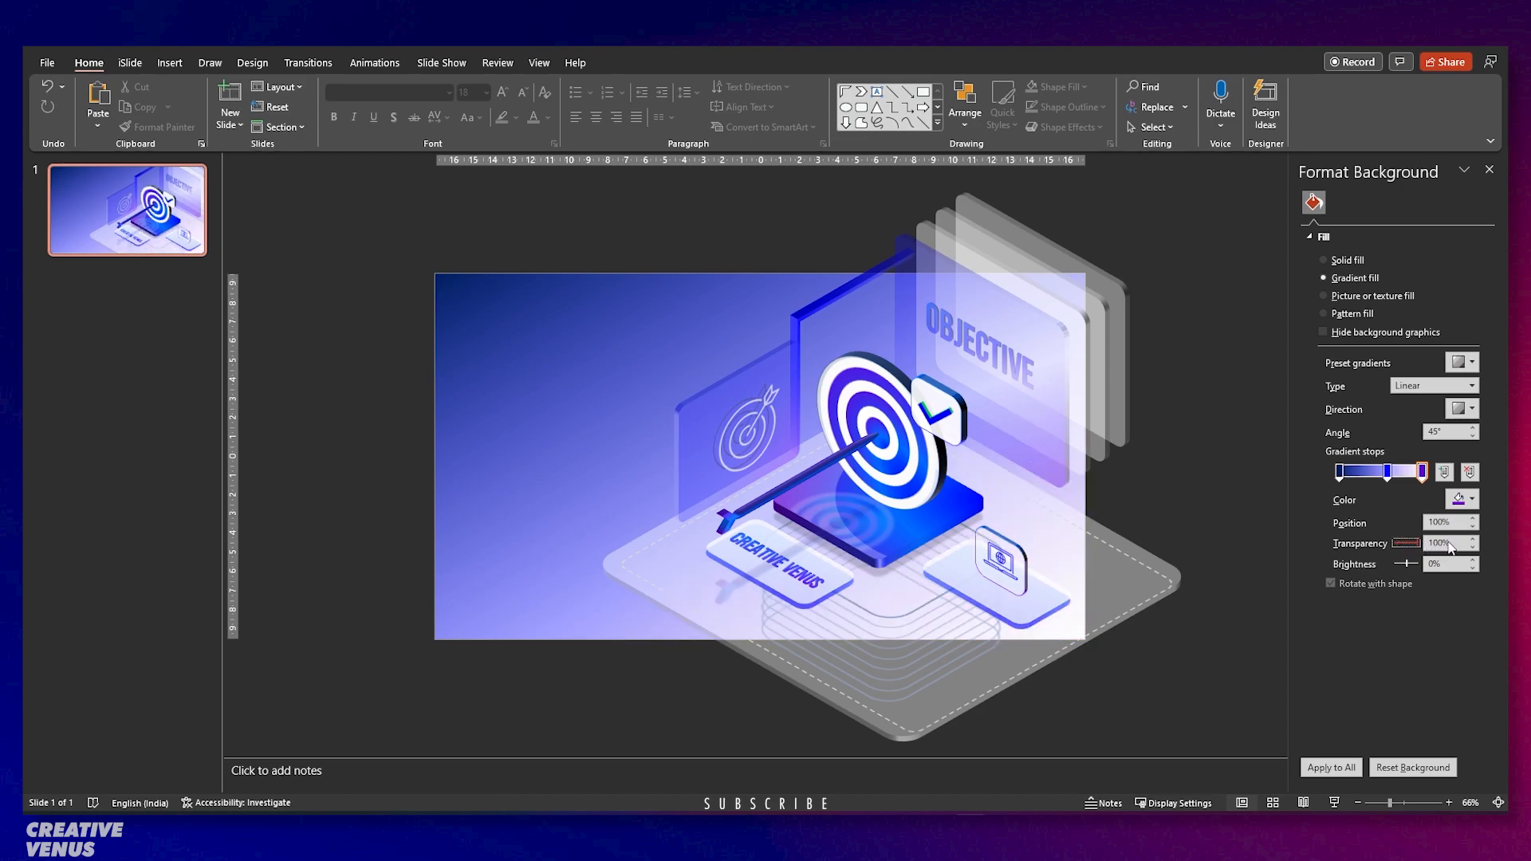
click(1363, 474)
mouse_move(1364, 479)
mouse_down()
mouse_move(1400, 478)
mouse_move(1346, 475)
mouse_up()
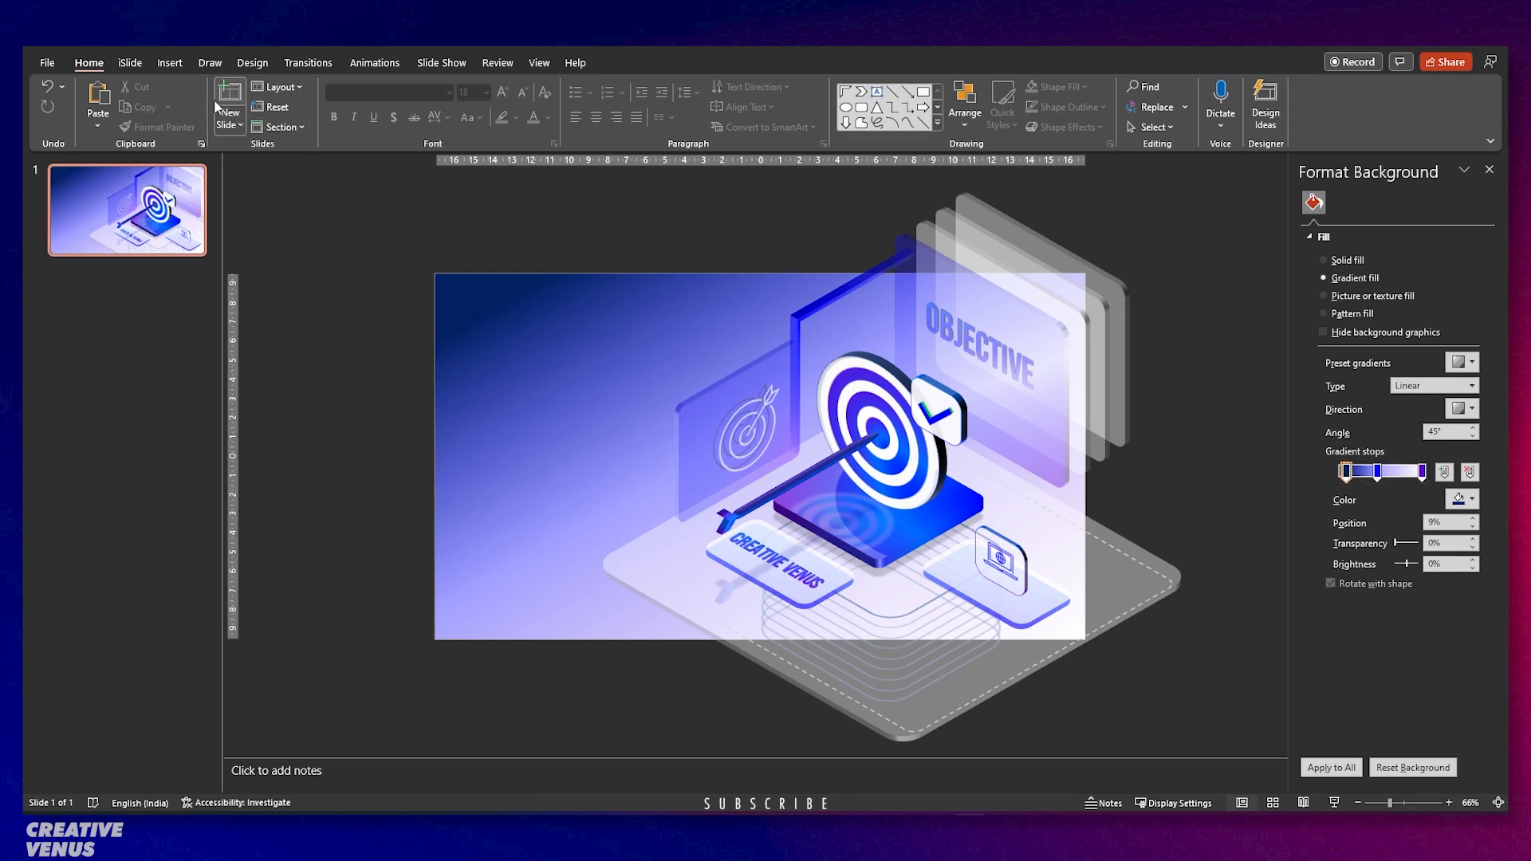
click(792, 482)
click(722, 522)
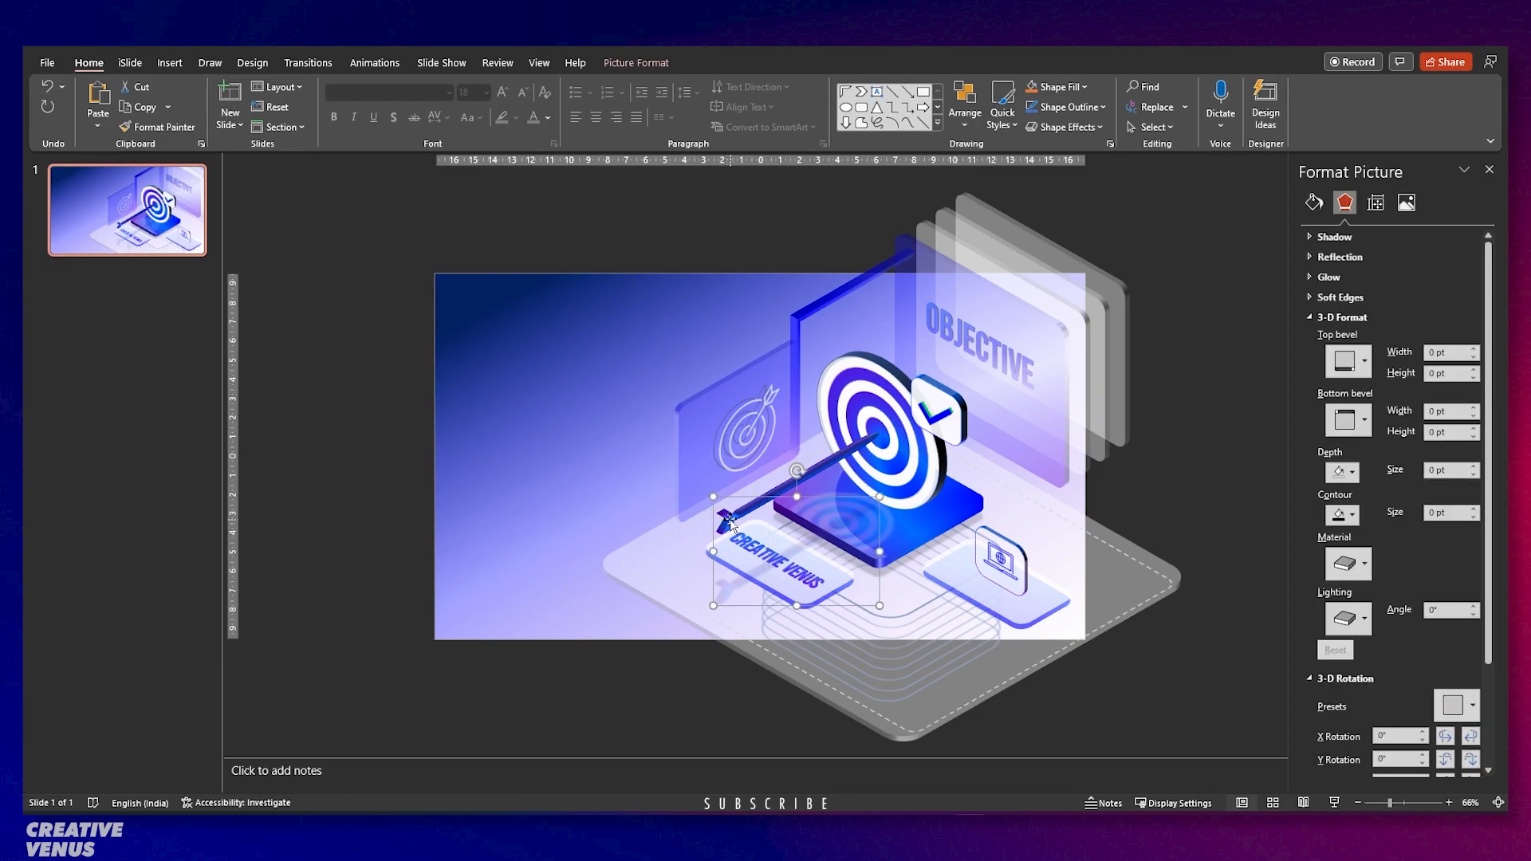
drag(730, 520, 718, 525)
key(ctrl+z)
key(Escape)
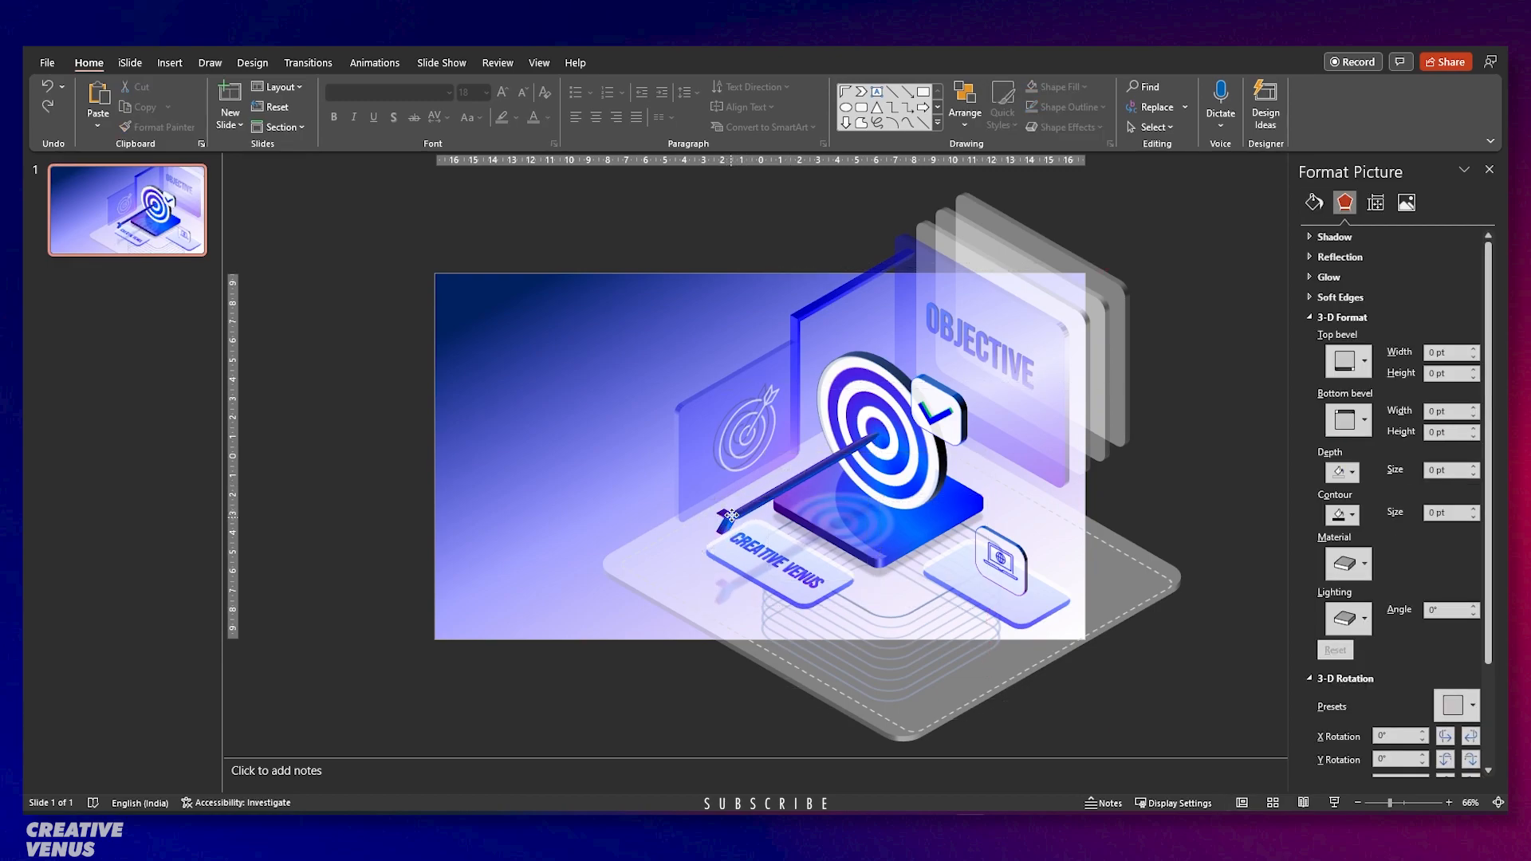
click(775, 492)
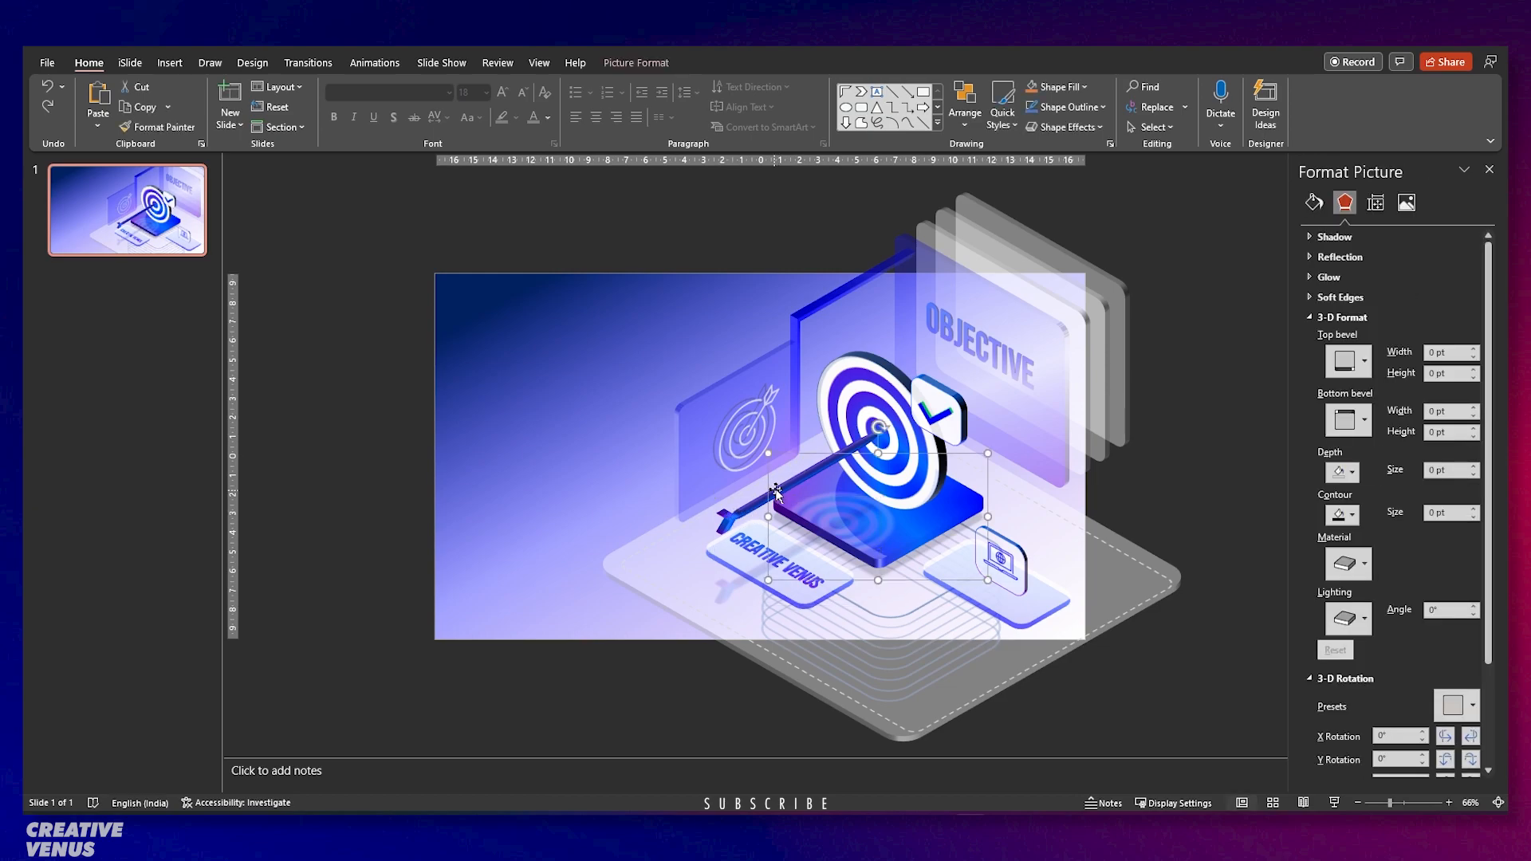
mouse_move(756, 501)
mouse_down()
mouse_move(718, 527)
mouse_move(826, 461)
mouse_move(771, 488)
mouse_up()
click(748, 504)
click(406, 325)
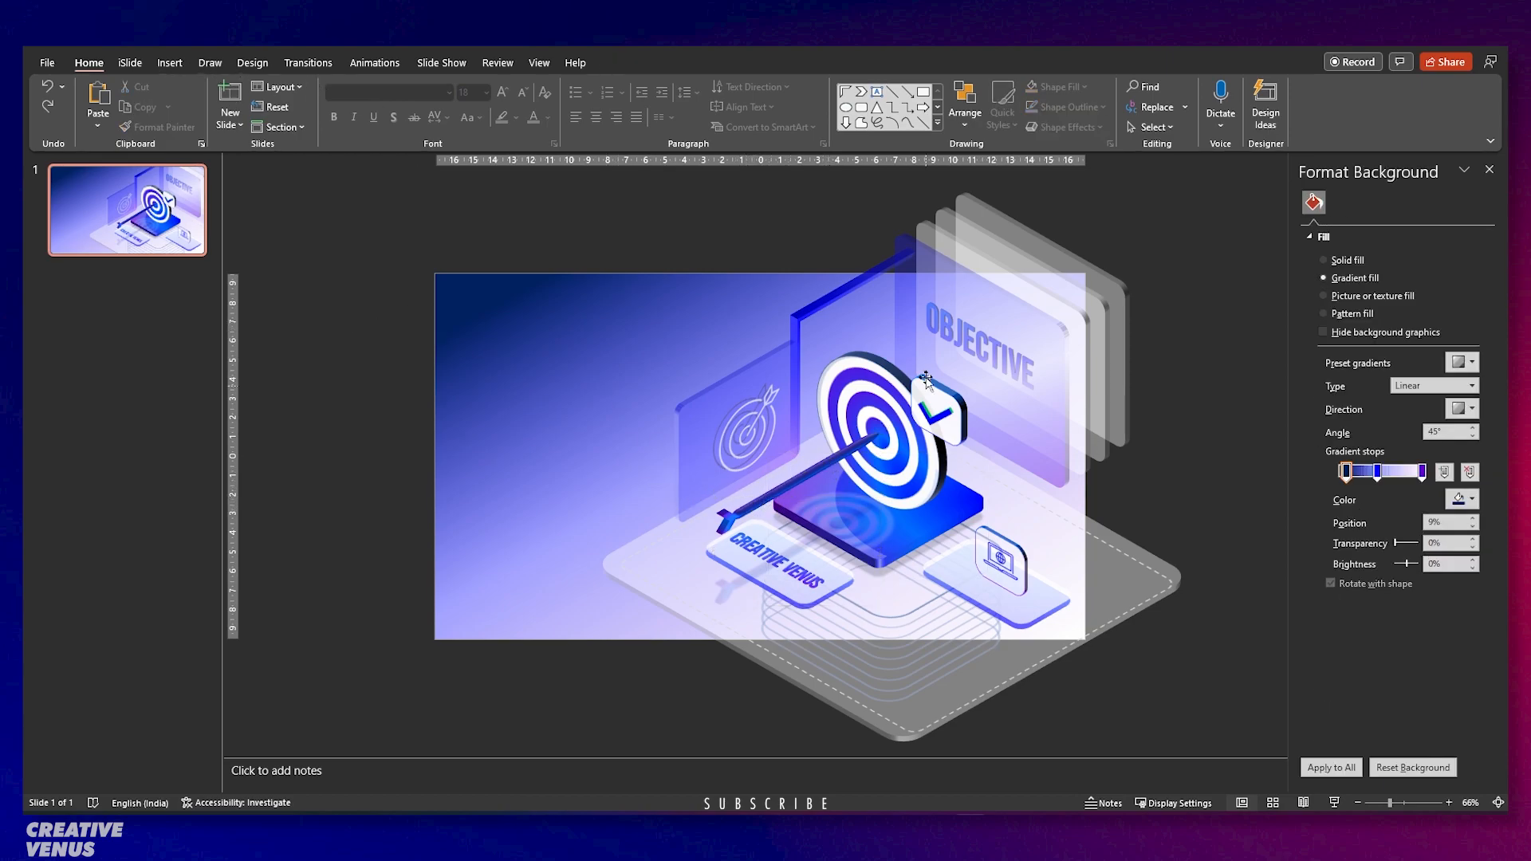
Duplicate the OBJECTIVE text and place the copy on the empty dark area of the slide, left of the illustration.
click(940, 351)
click(963, 319)
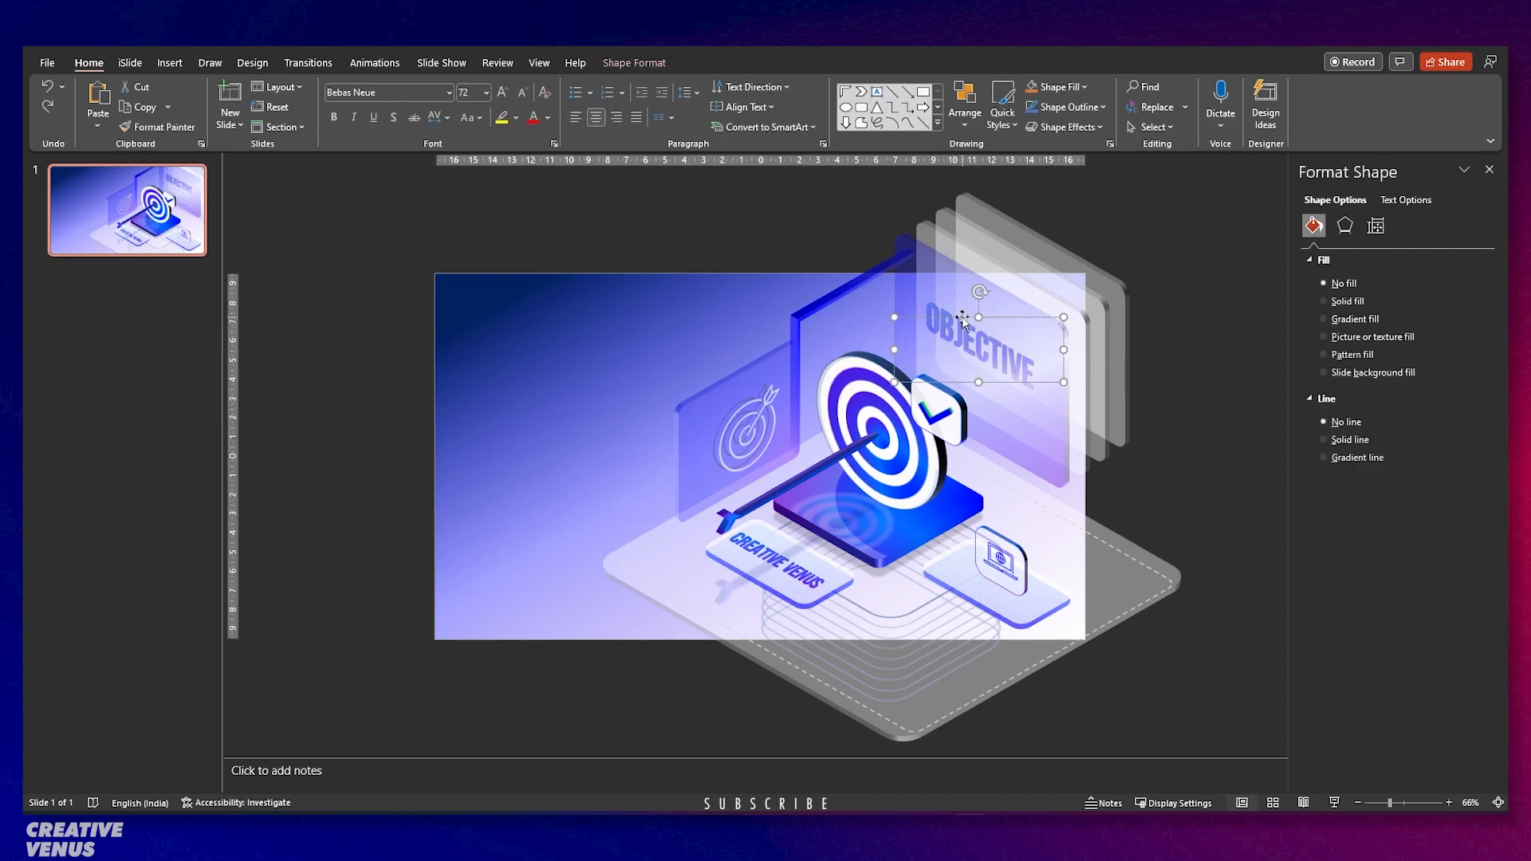
key(ctrl+c)
key(ctrl+v)
drag(963, 321, 531, 352)
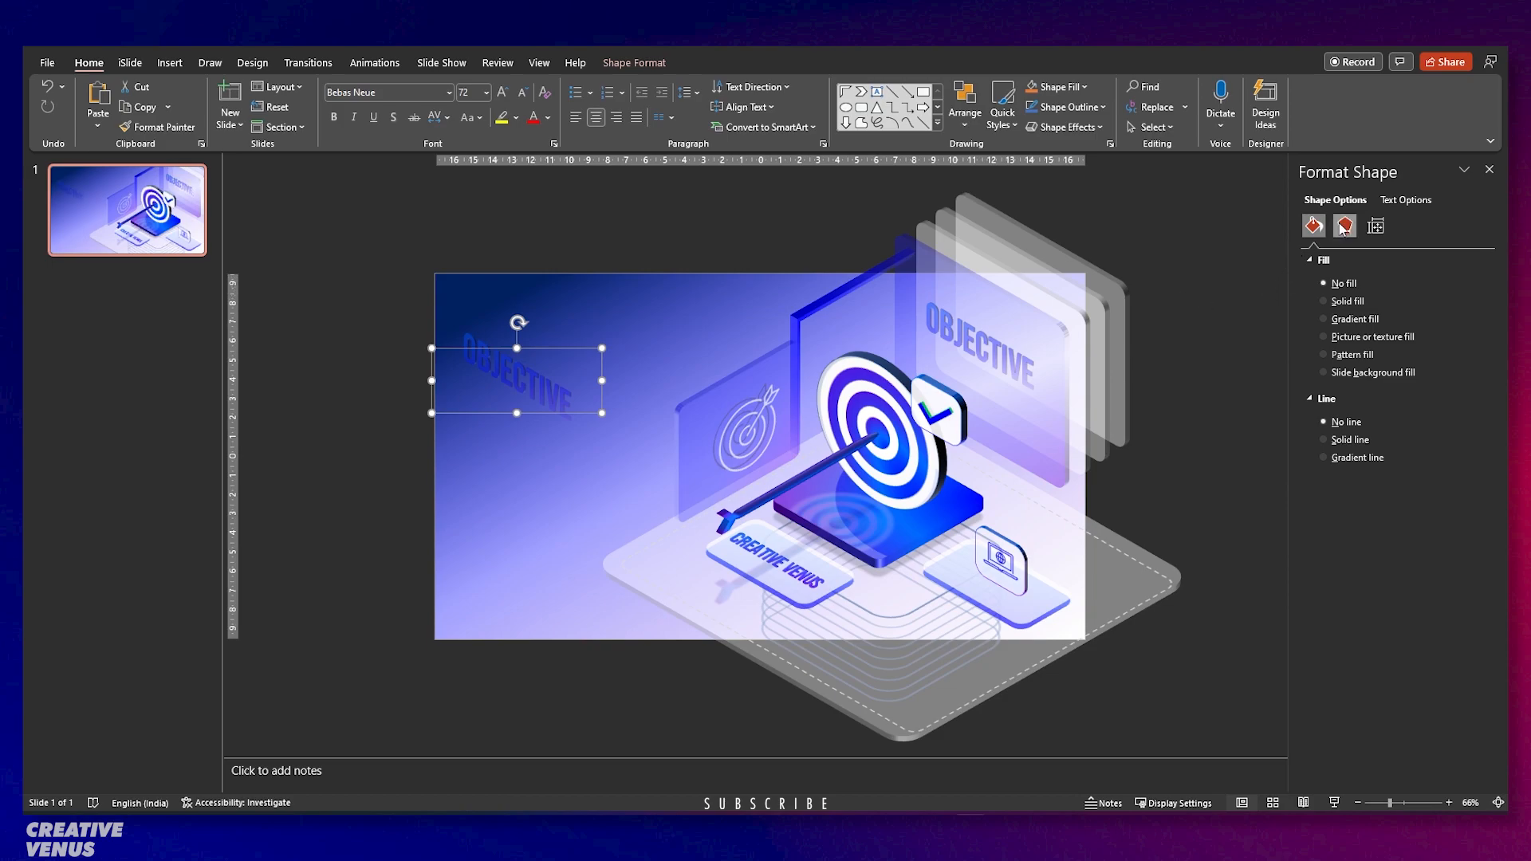
Open the 3-D rotation presets for the copied OBJECTIVE text.
click(1420, 202)
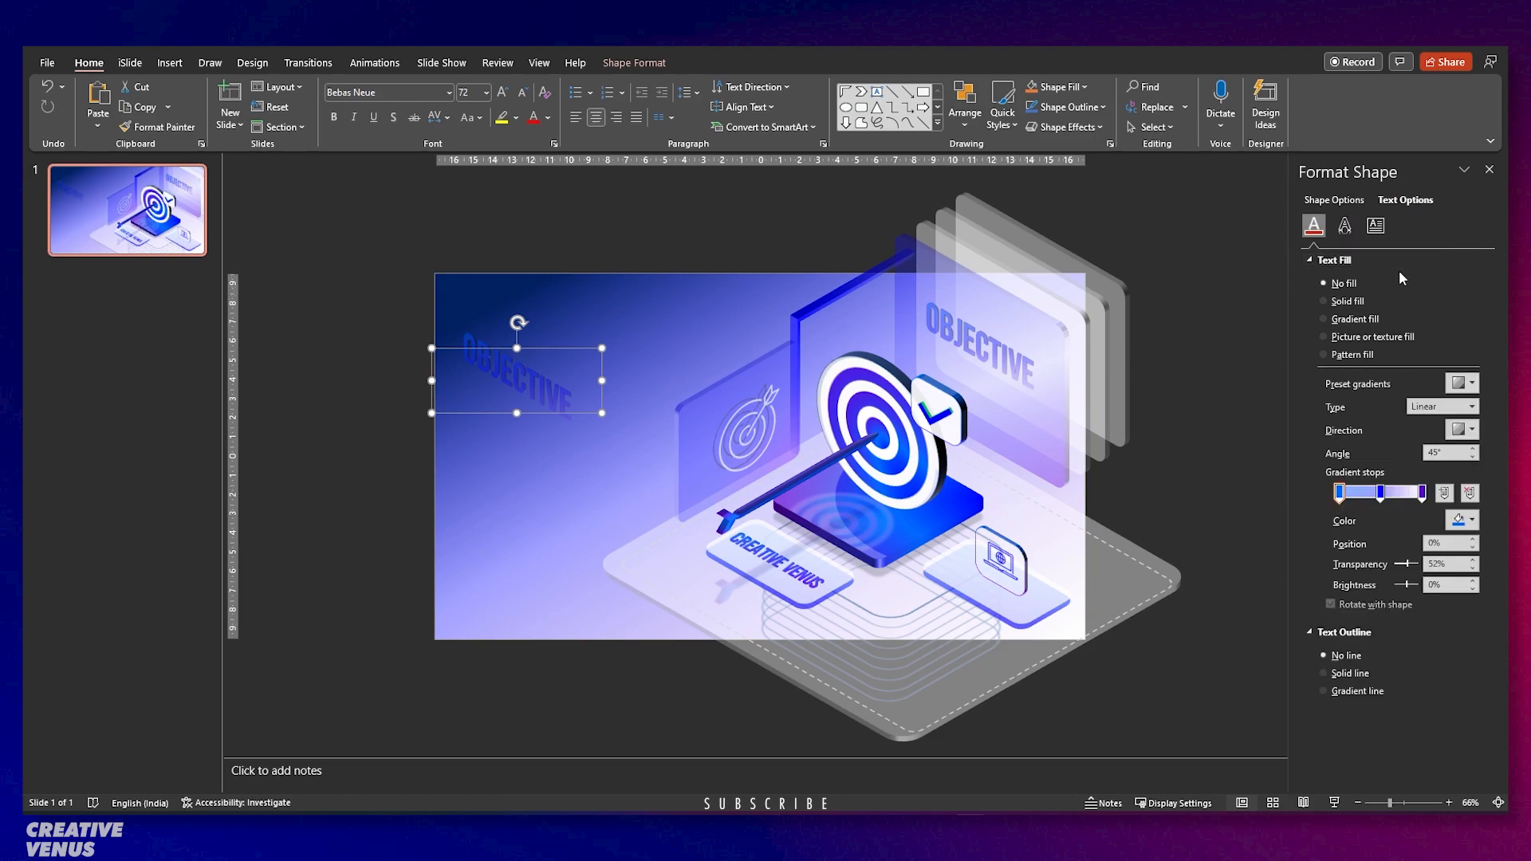
click(1344, 226)
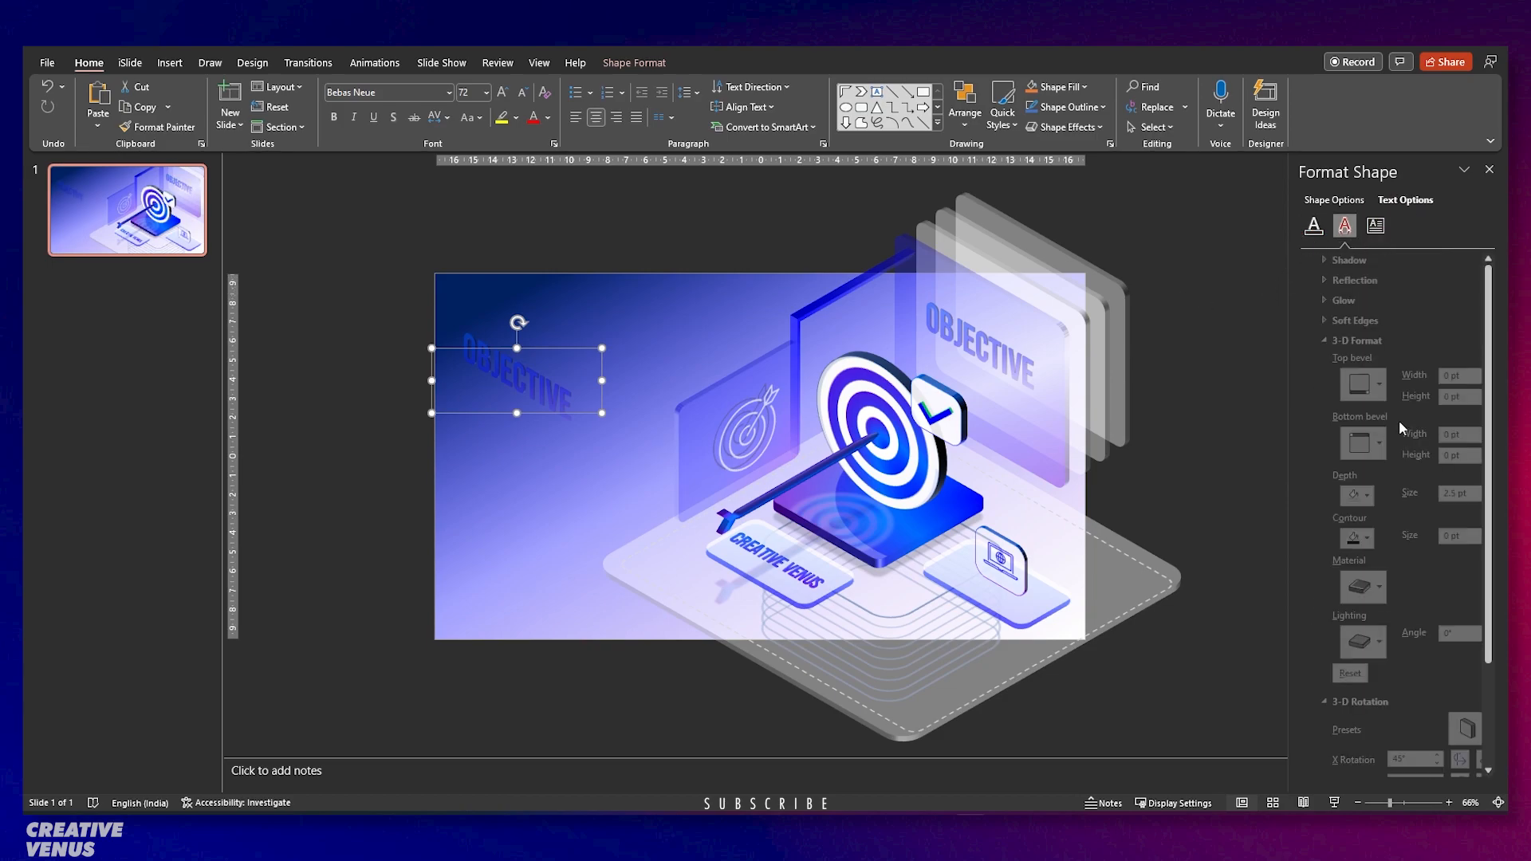
click(1455, 728)
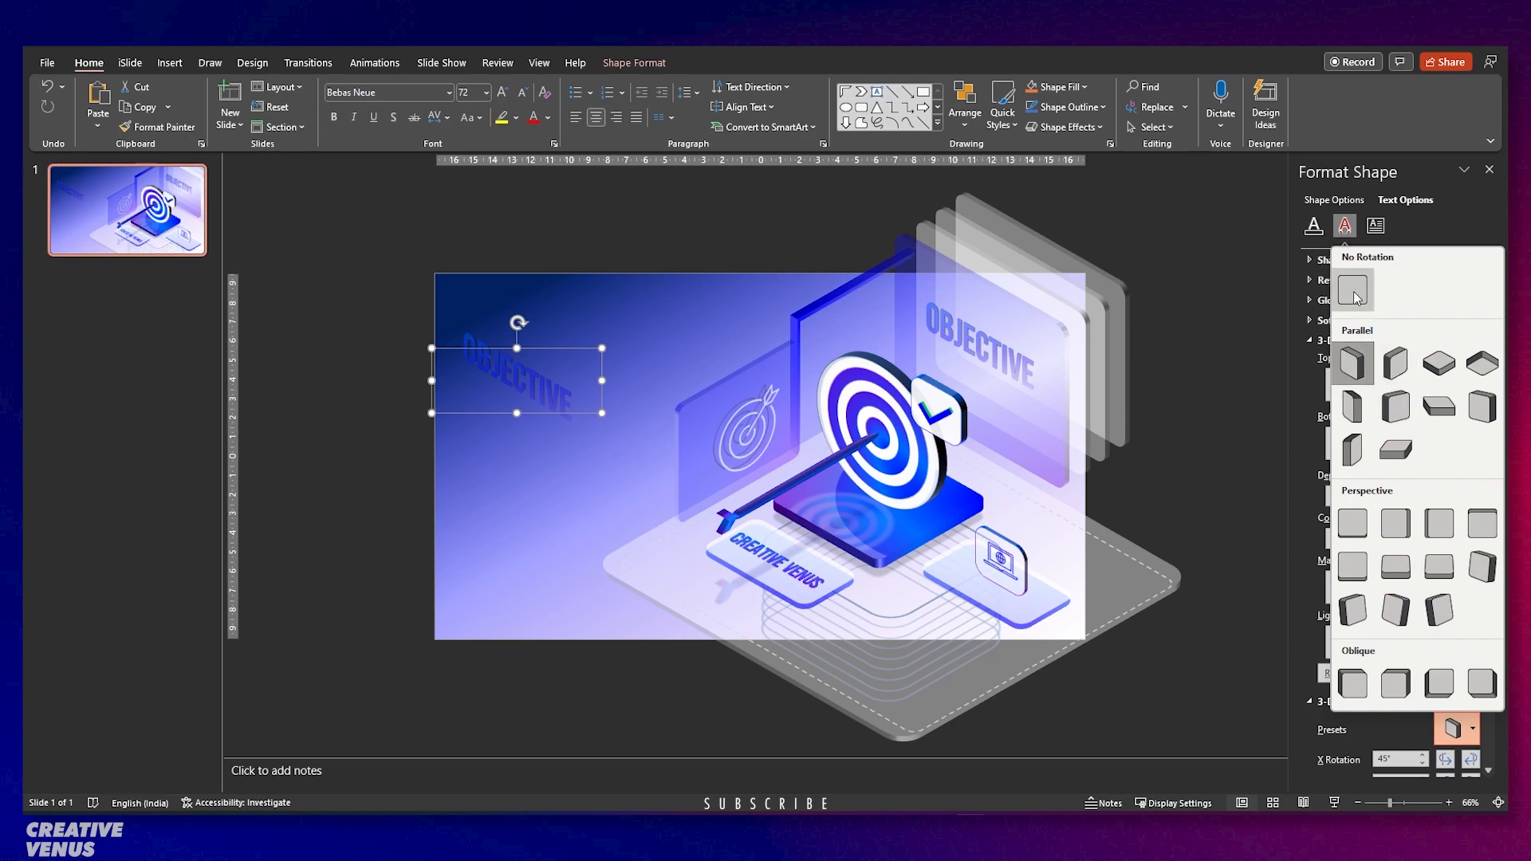
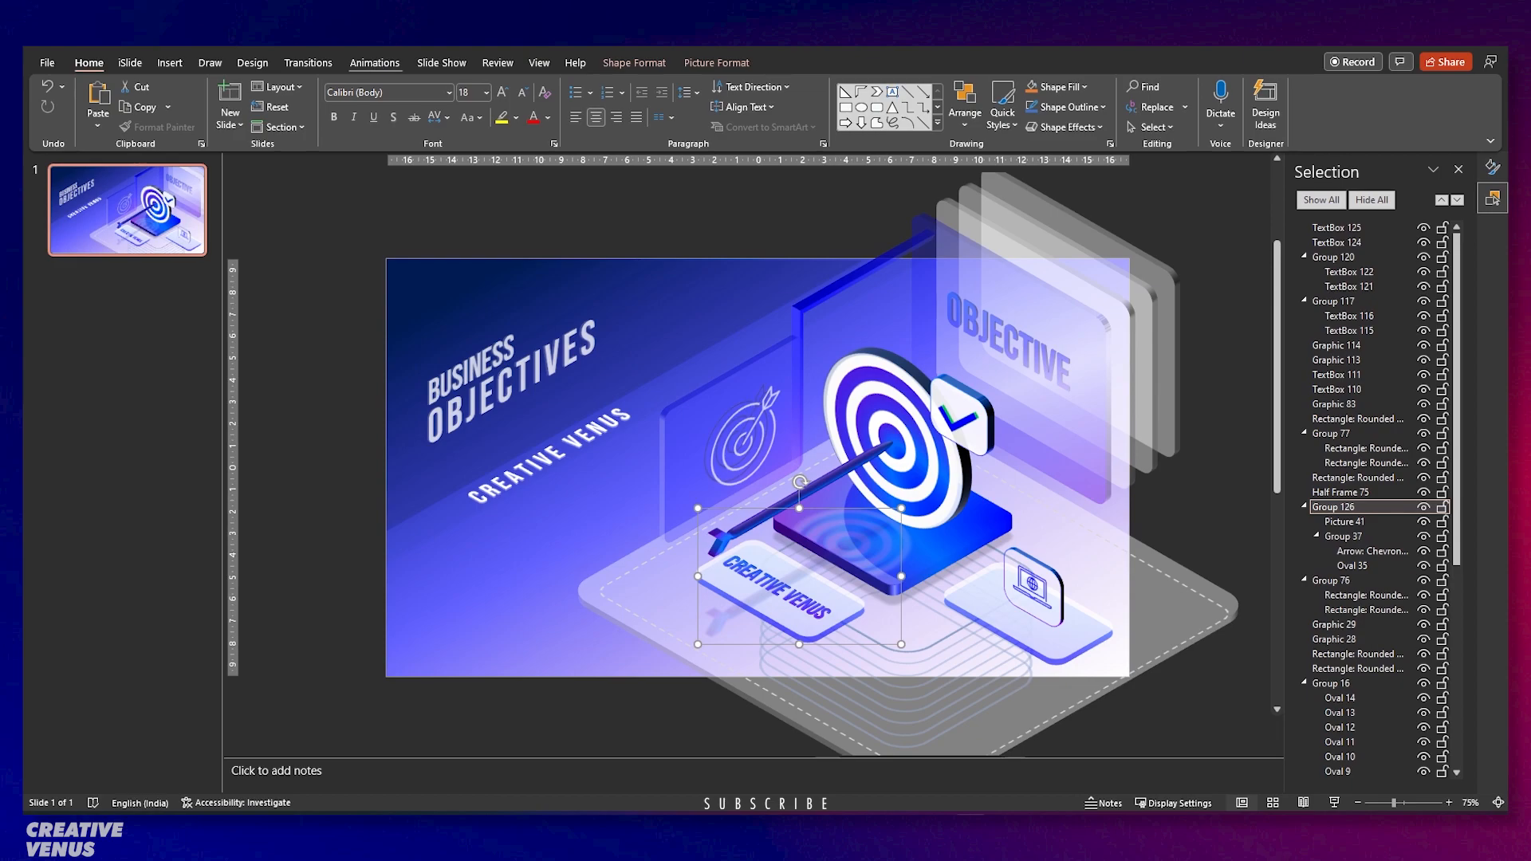
Add a custom motion path to the arrow group, running diagonally from the arrow's tip to the centre of the target.
click(374, 62)
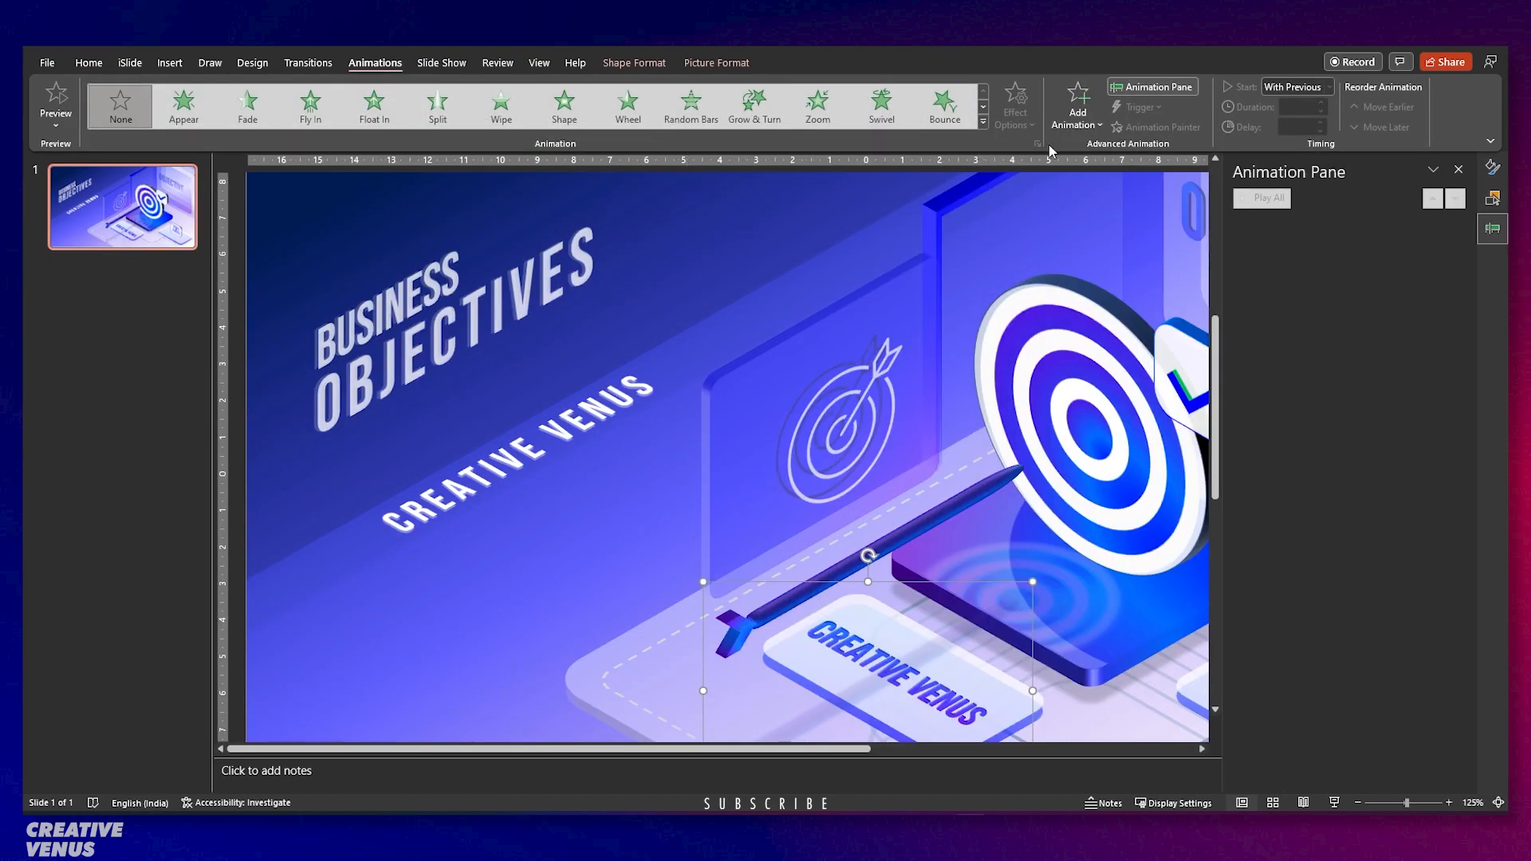
click(1077, 108)
scroll(1149, 610, down, 1)
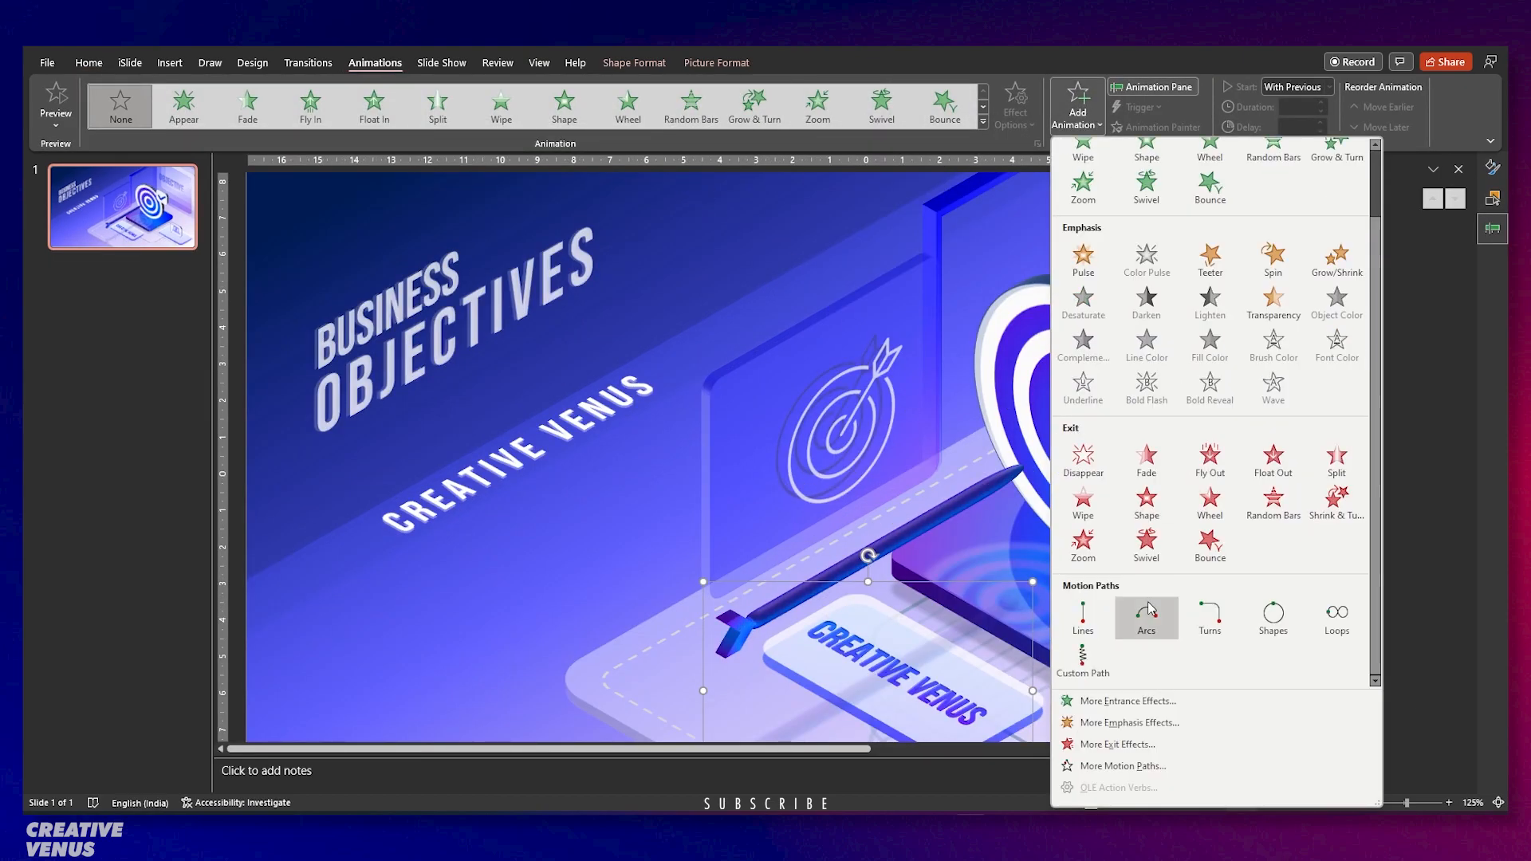
click(1082, 659)
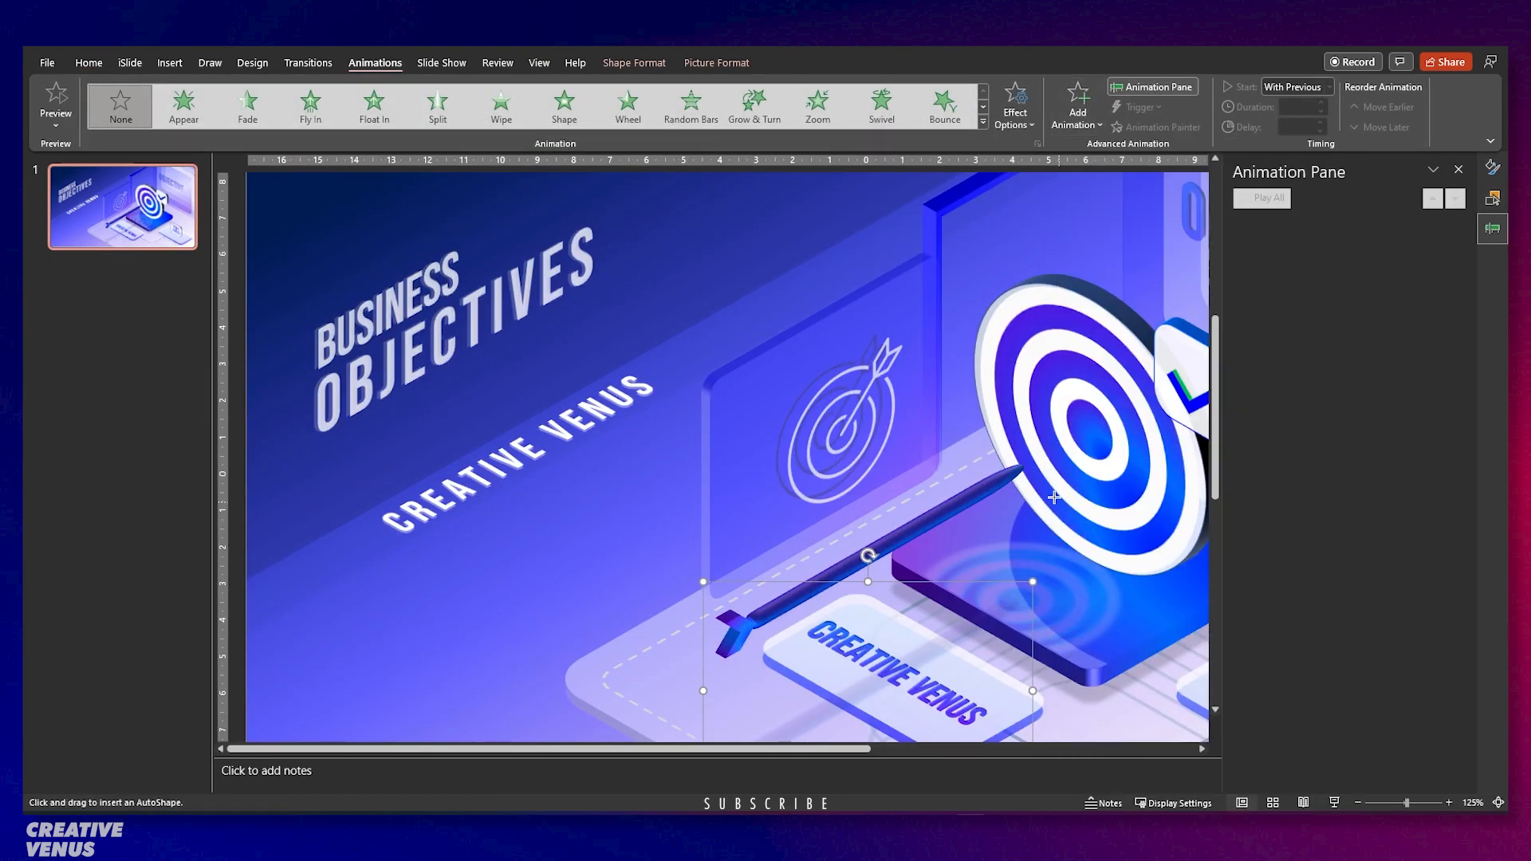
double_click(1091, 427)
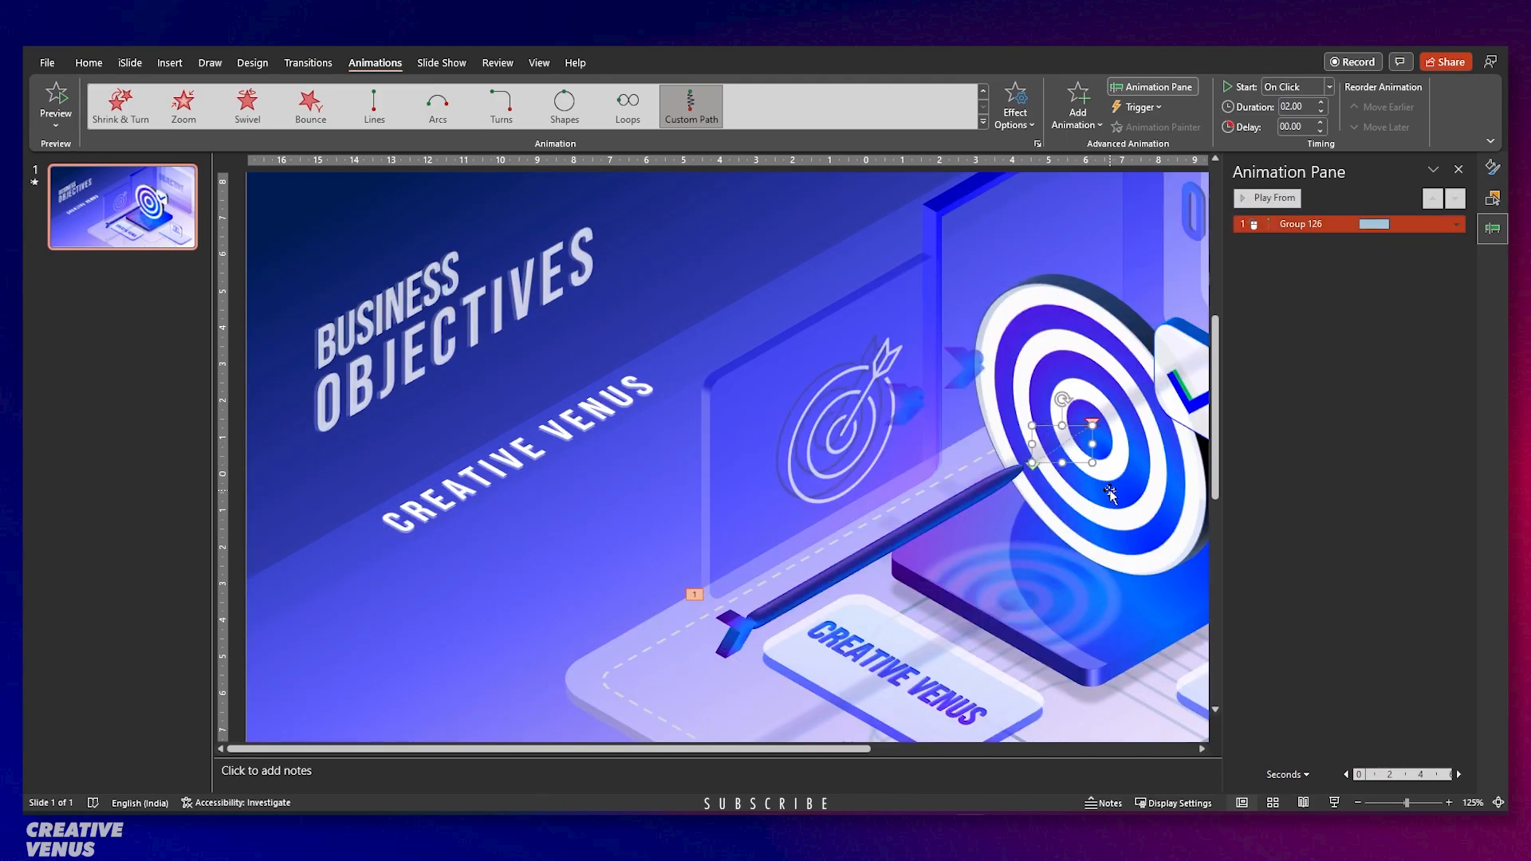
Make the arrow group's motion path auto-reverse and repeat until the end of the slide.
right_click(1324, 226)
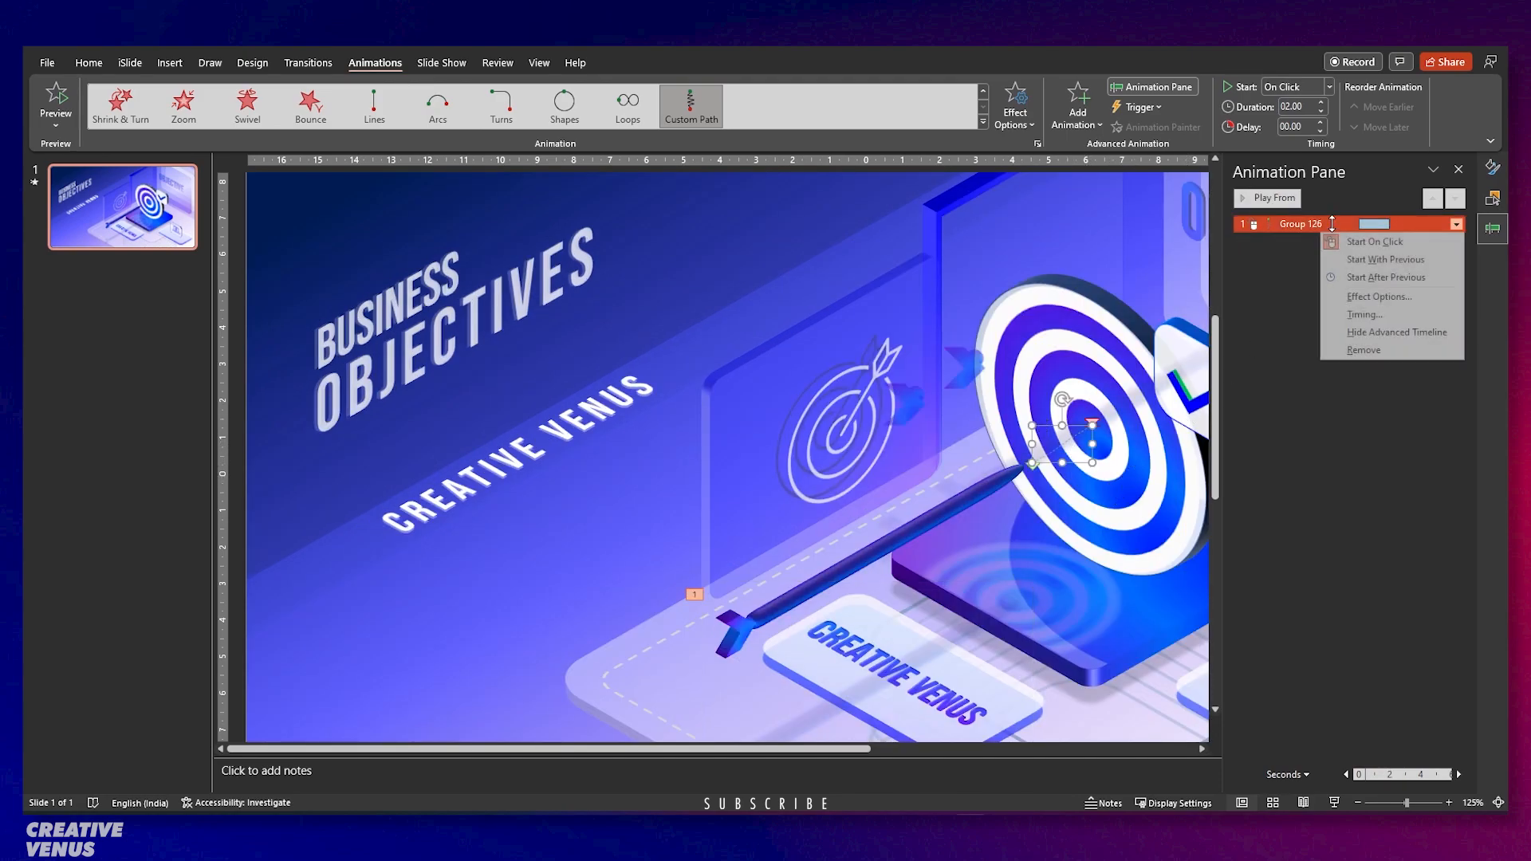
click(1395, 291)
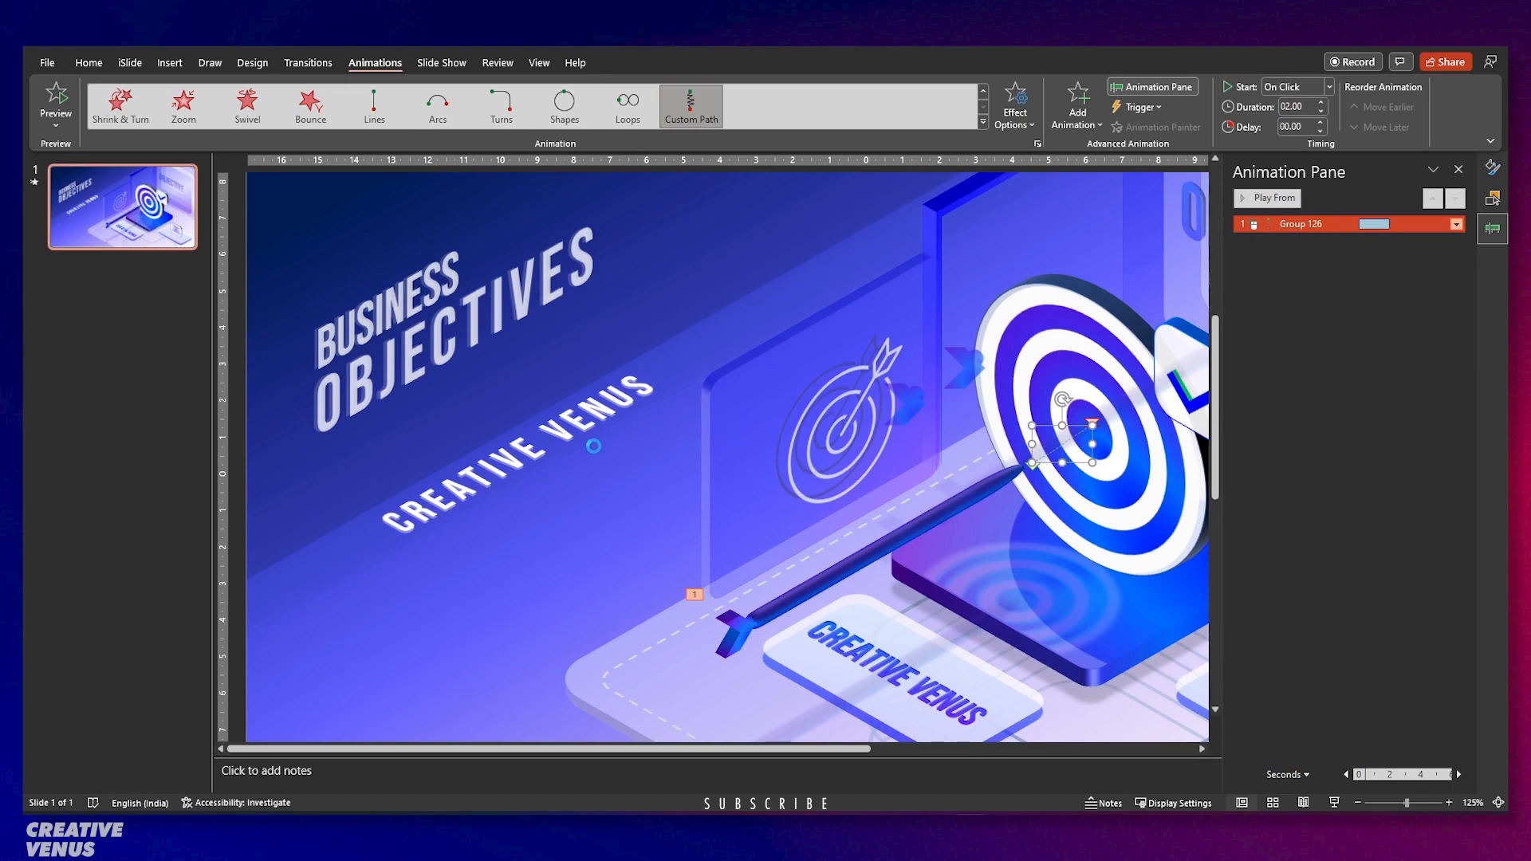
click(673, 421)
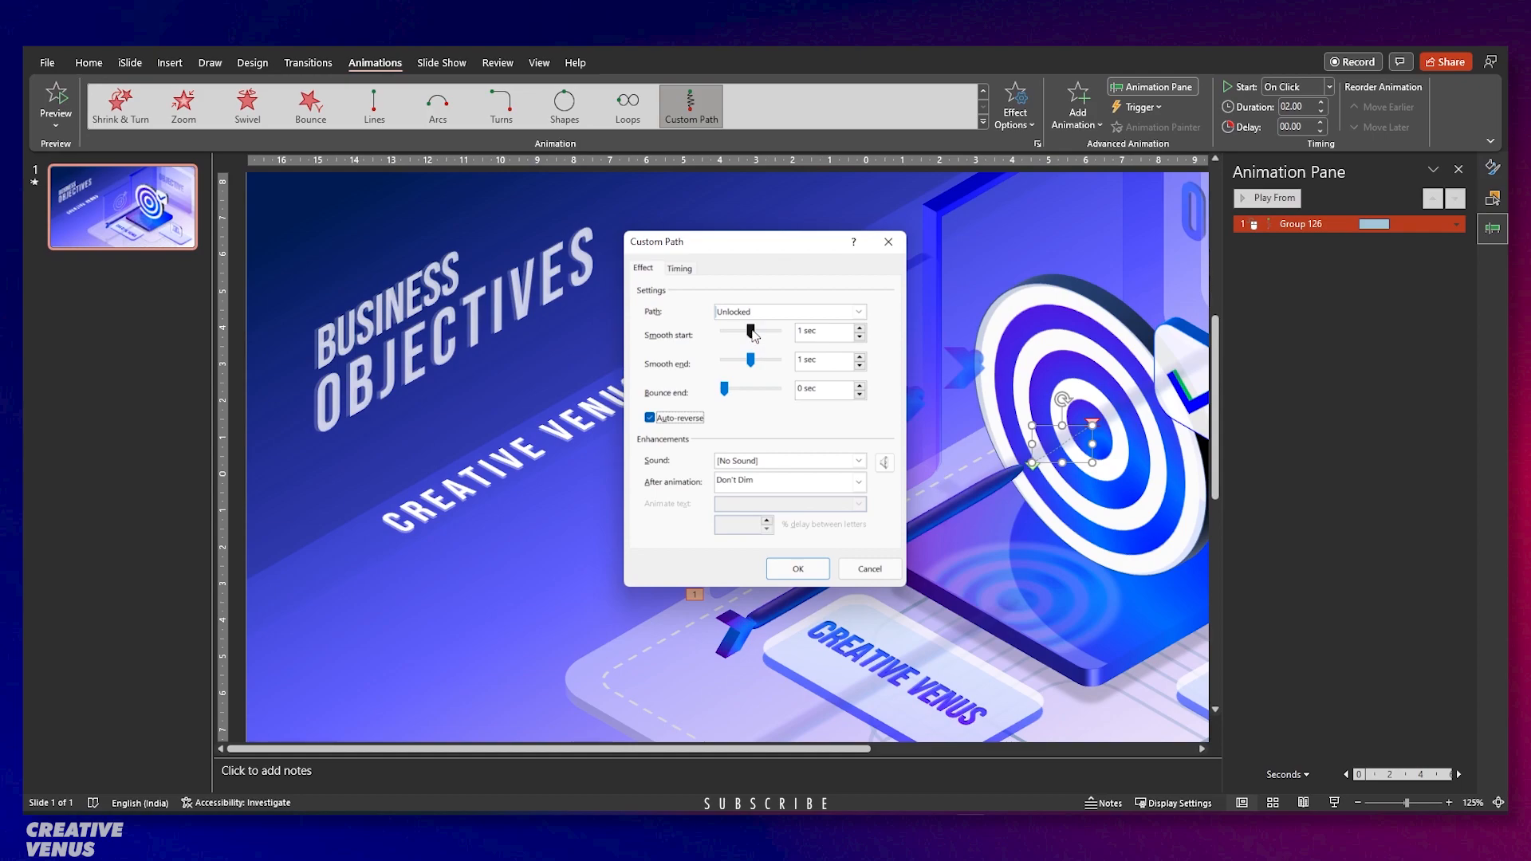
click(680, 268)
click(788, 352)
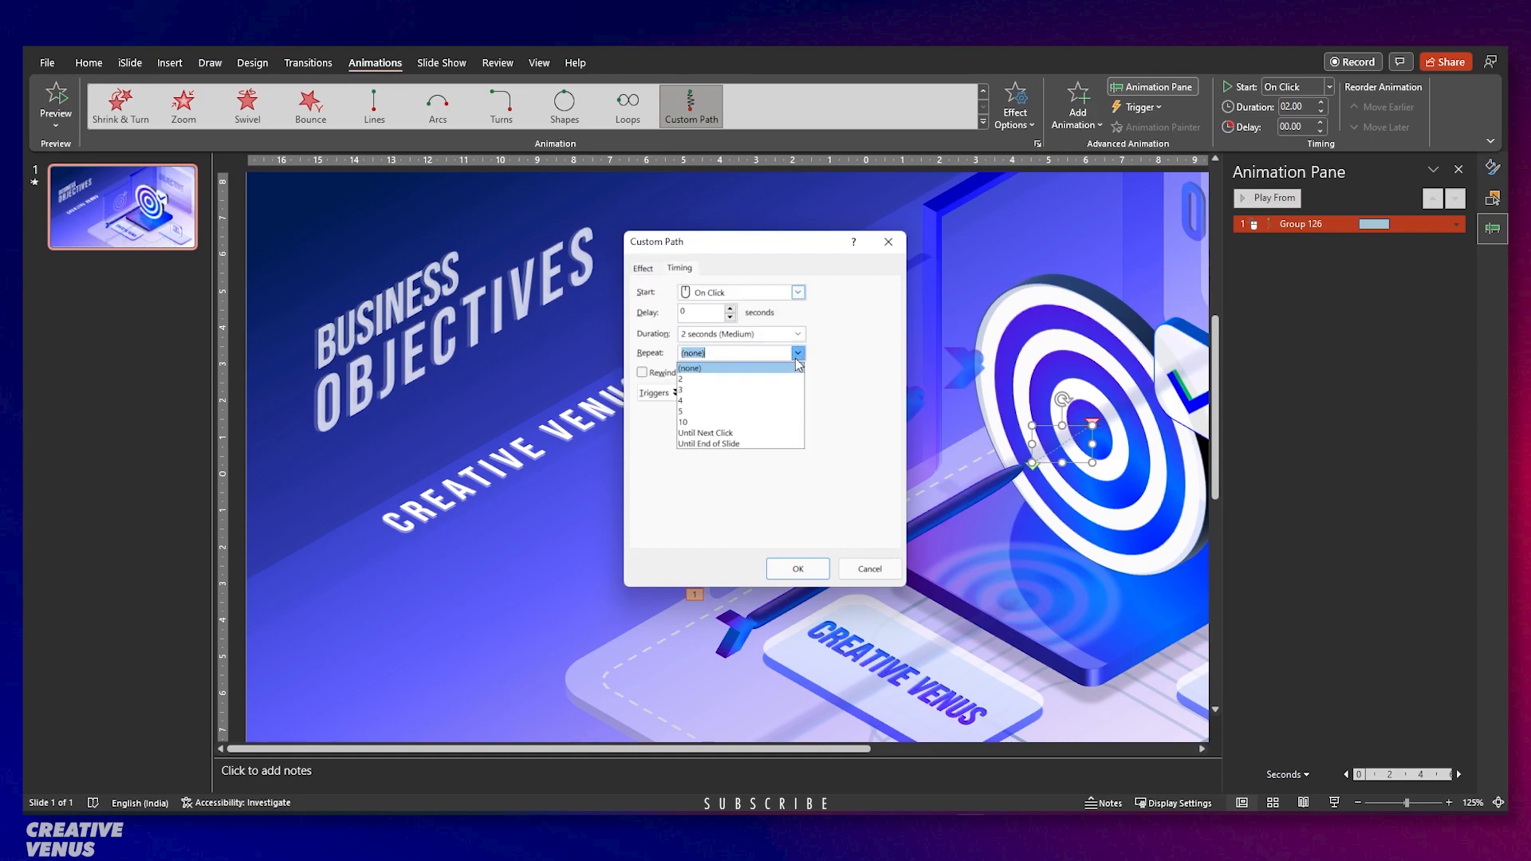
click(718, 444)
click(798, 569)
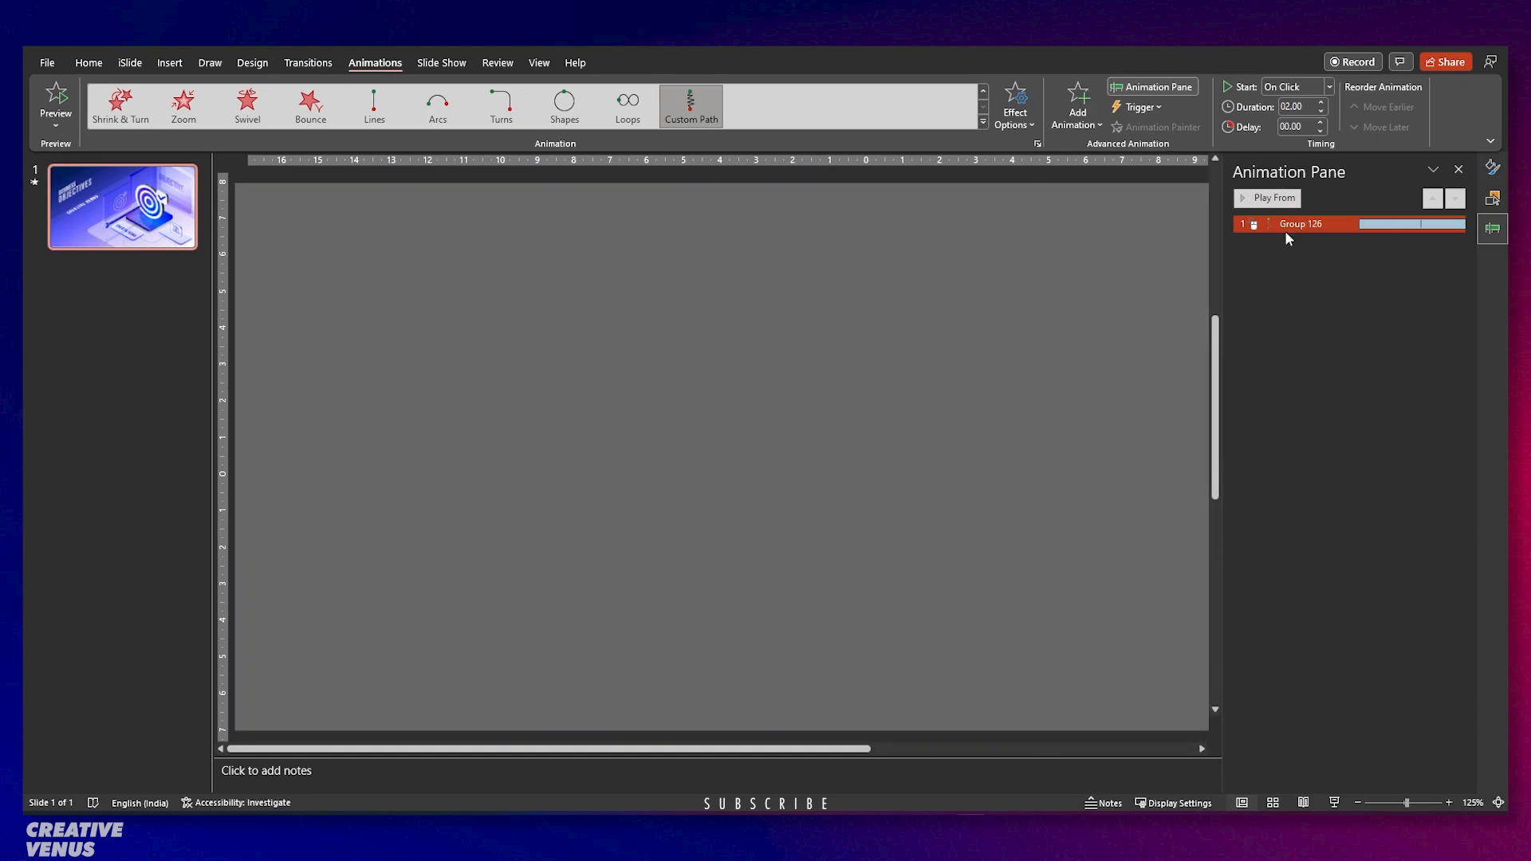
Set the arrow's animation to start after previous and check it in the slide show.
click(1284, 86)
click(1298, 142)
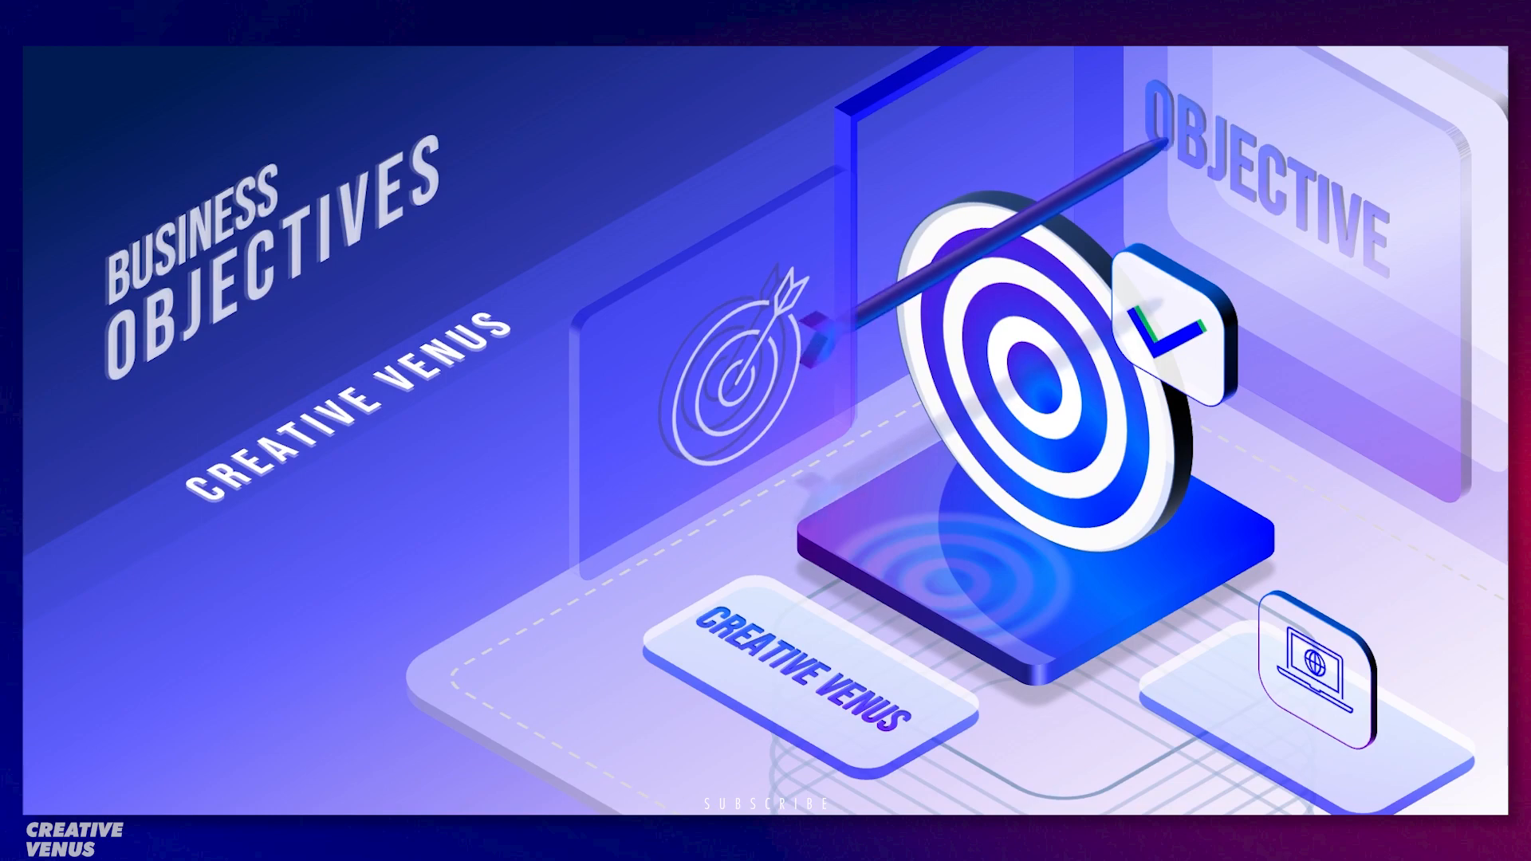
key(Escape)
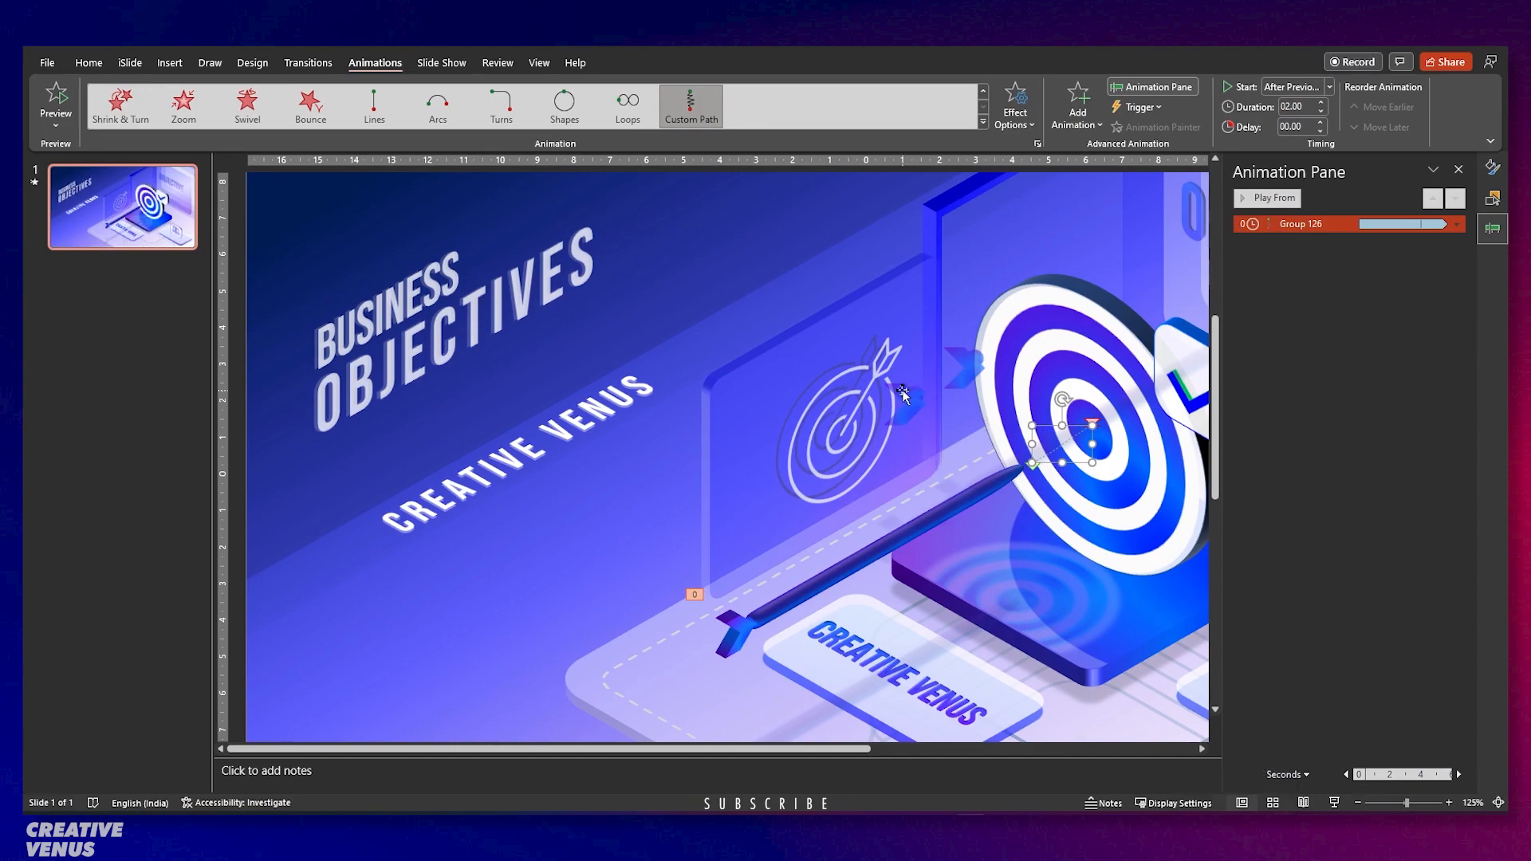
Nudge the arrow group slightly and bring it to the front of the other objects.
scroll(904, 393, down, 5)
click(764, 401)
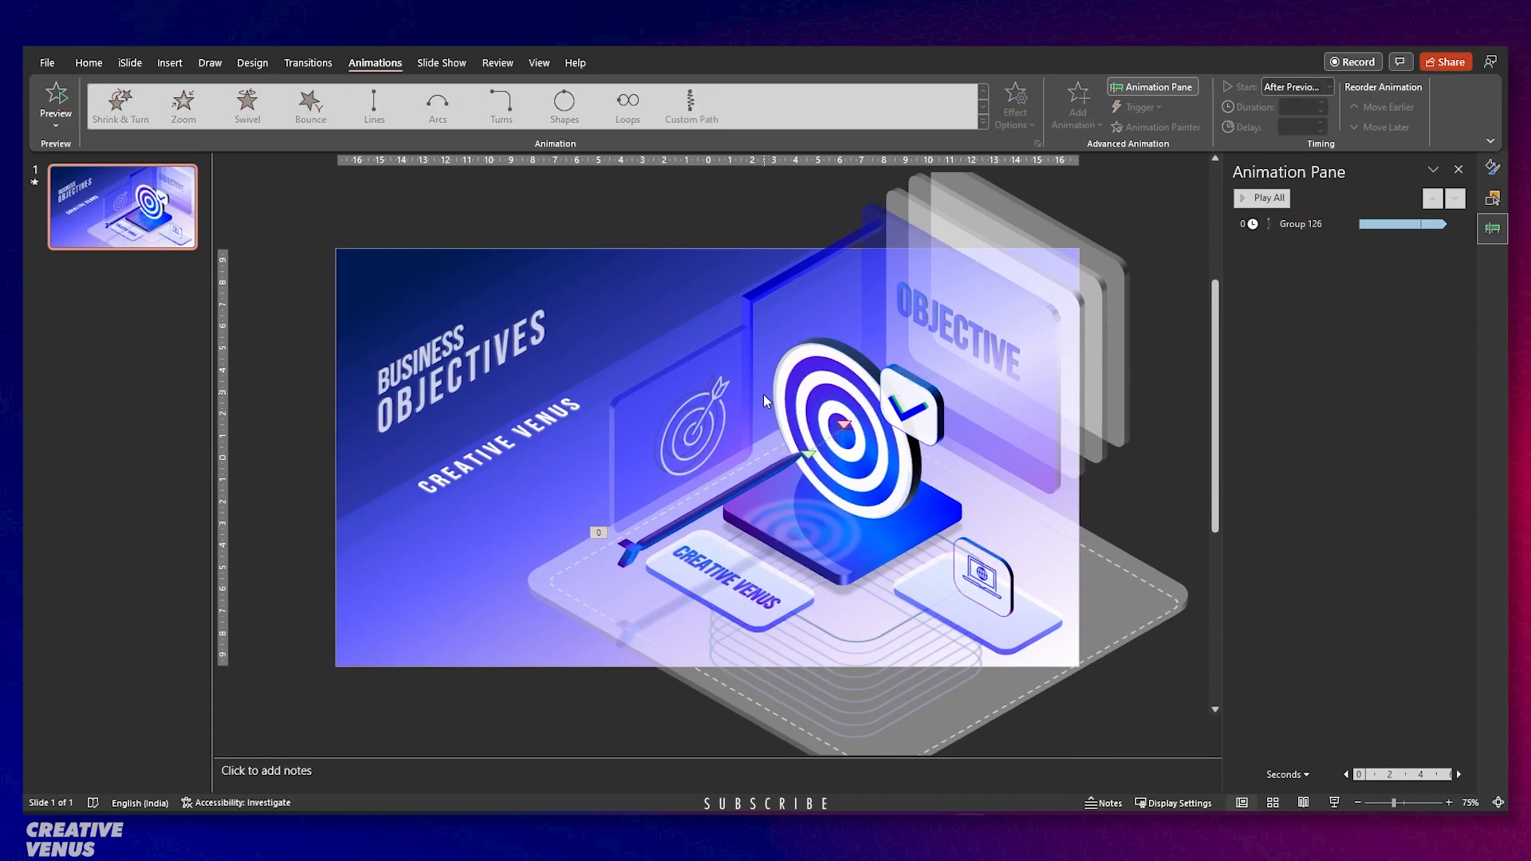
click(764, 479)
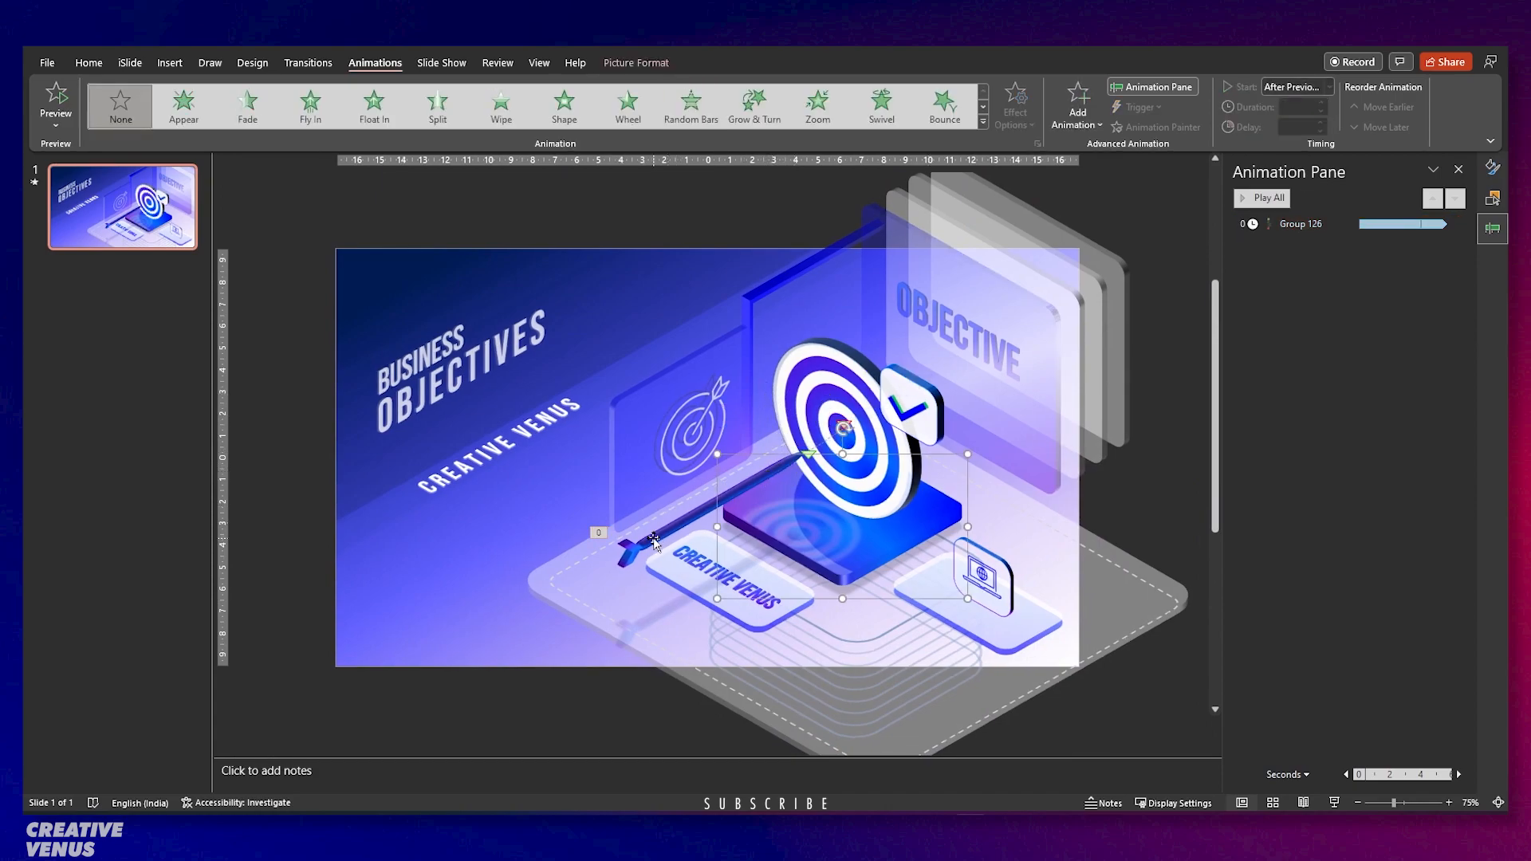
shift+click(640, 550)
mouse_move(640, 550)
mouse_down()
mouse_move(626, 569)
mouse_move(644, 552)
mouse_up()
right_click(643, 556)
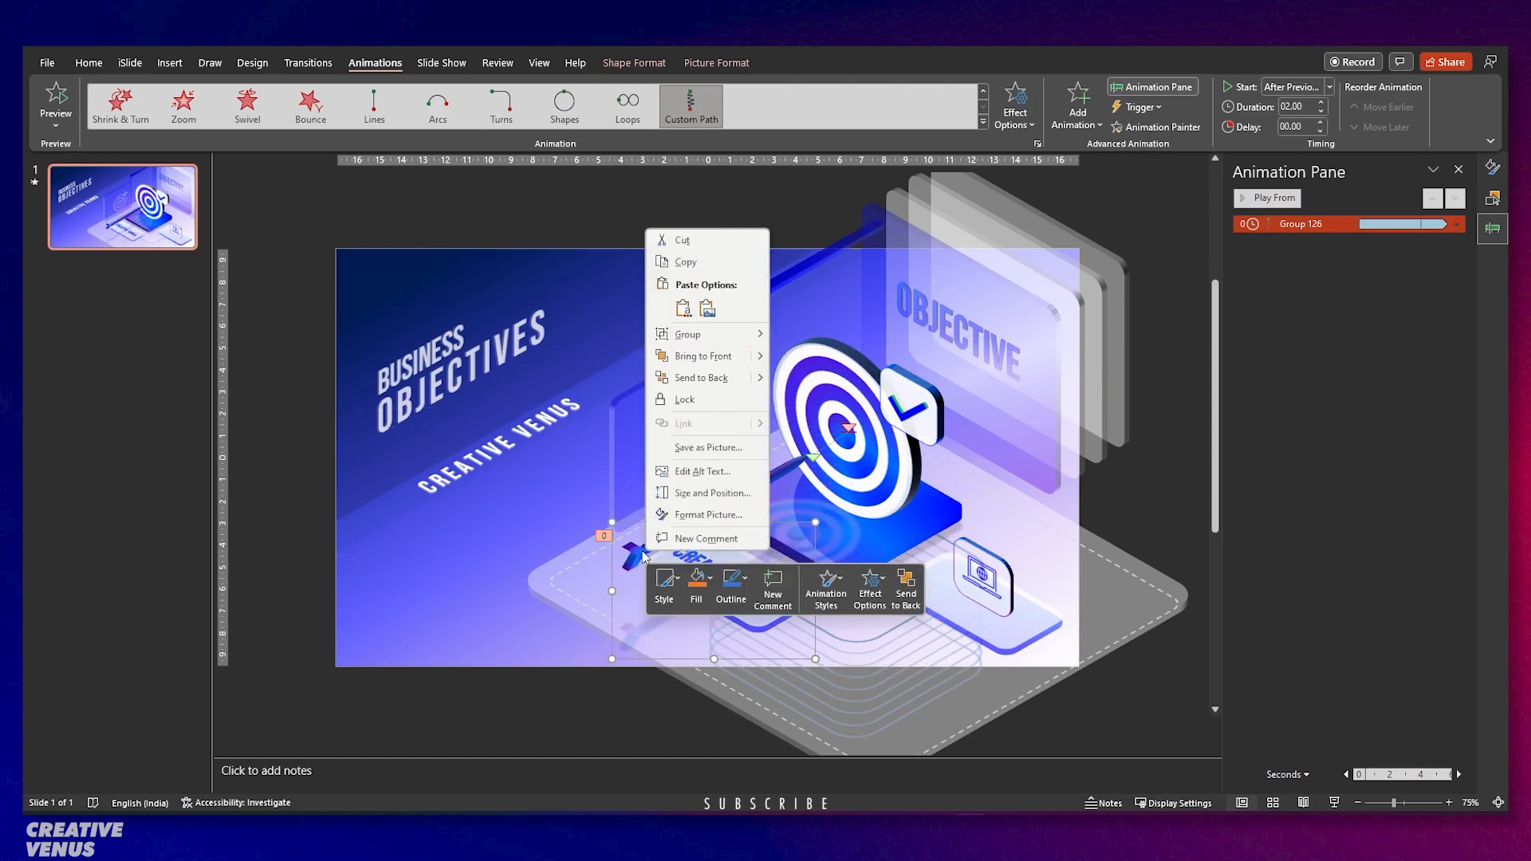
click(703, 367)
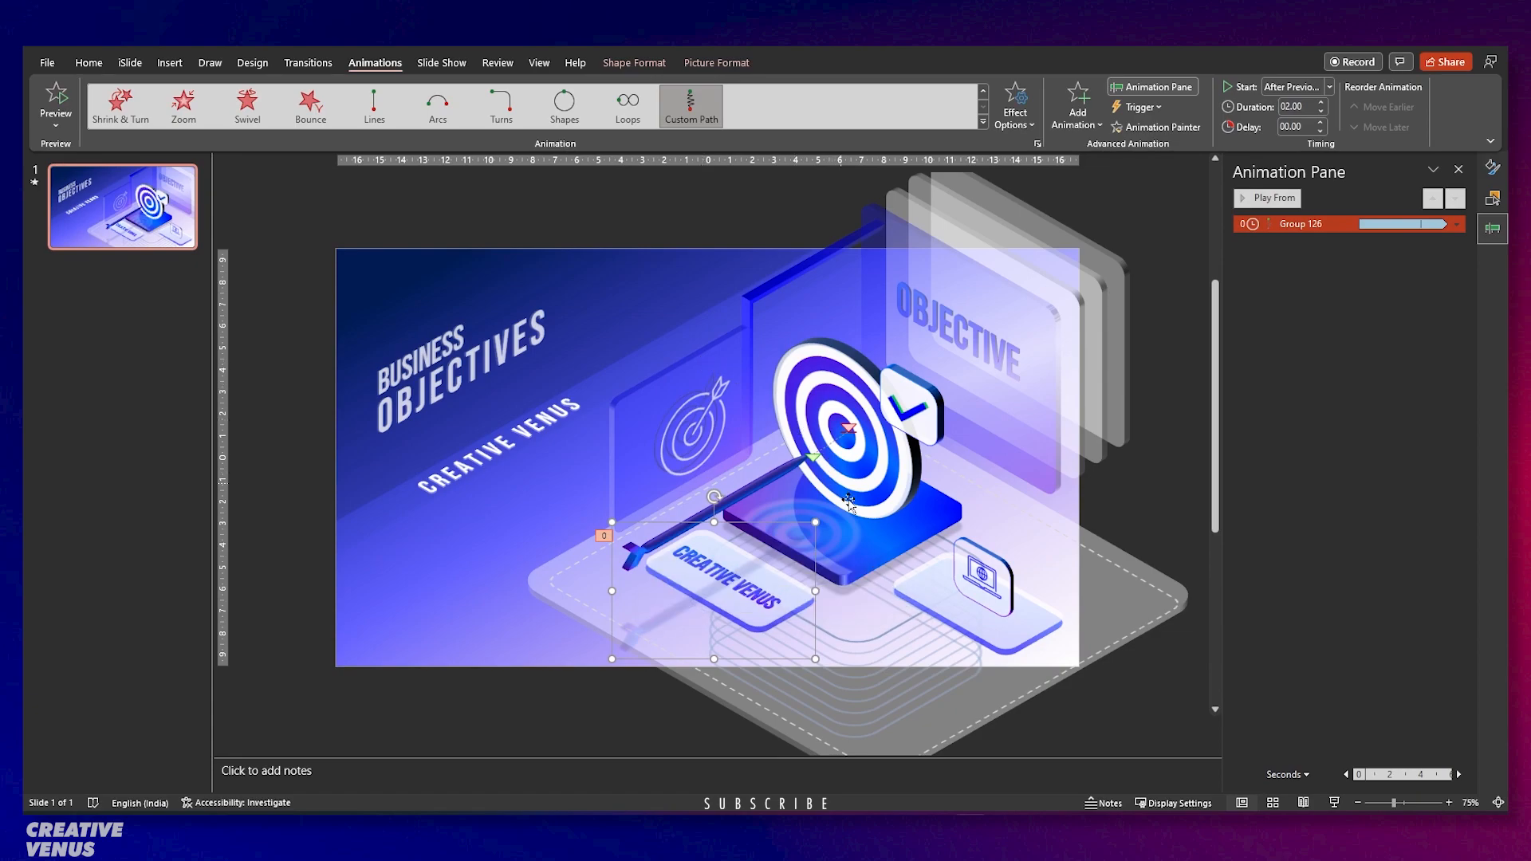
Move the arrow's motion path so it starts at the centre of the arrow group, over the CREATIVE VENUS plate.
click(811, 456)
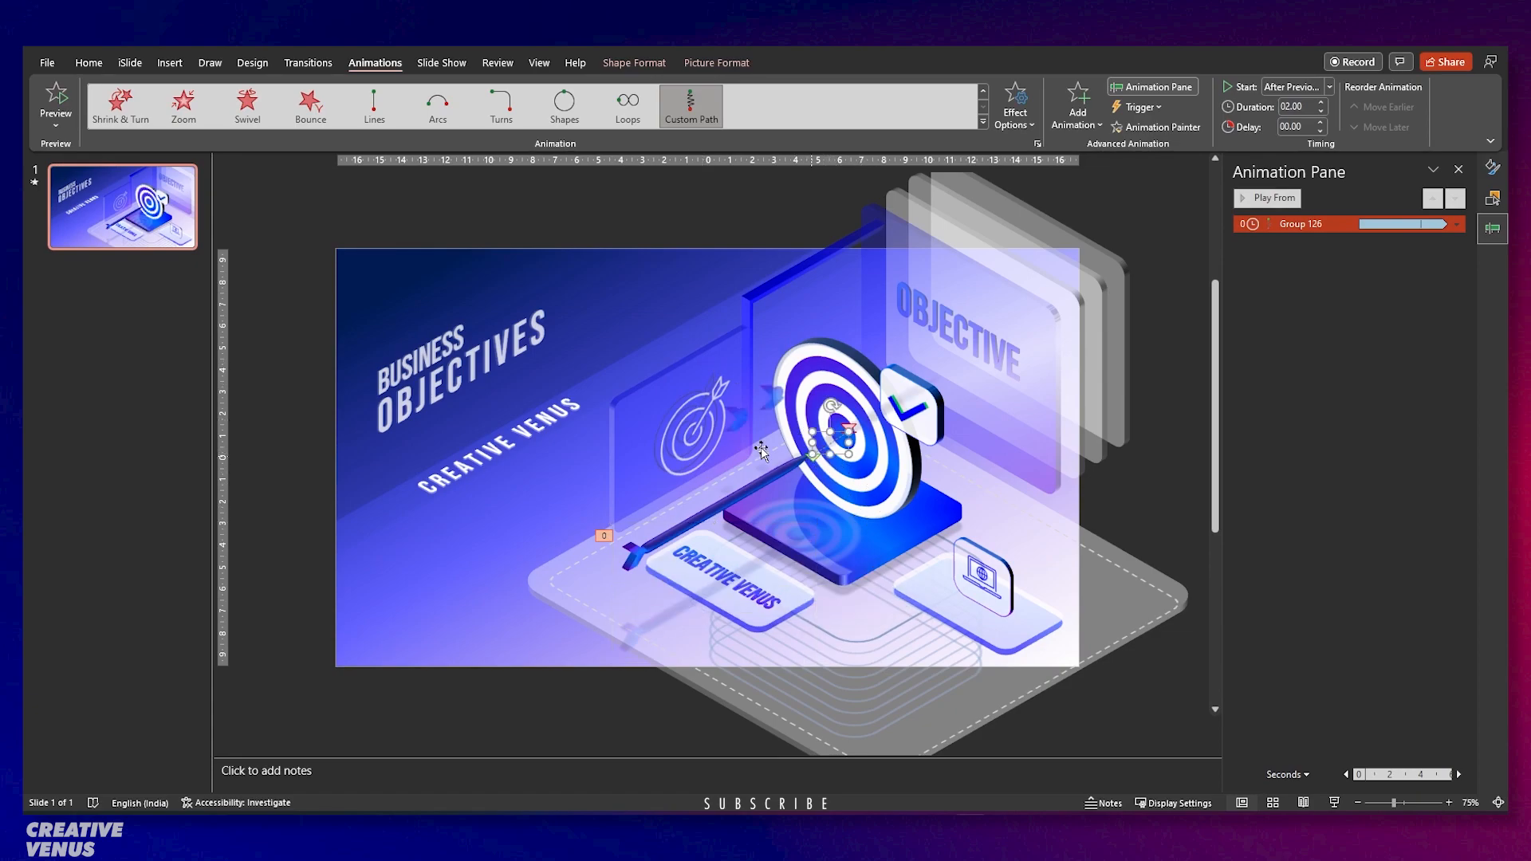
drag(817, 456, 881, 510)
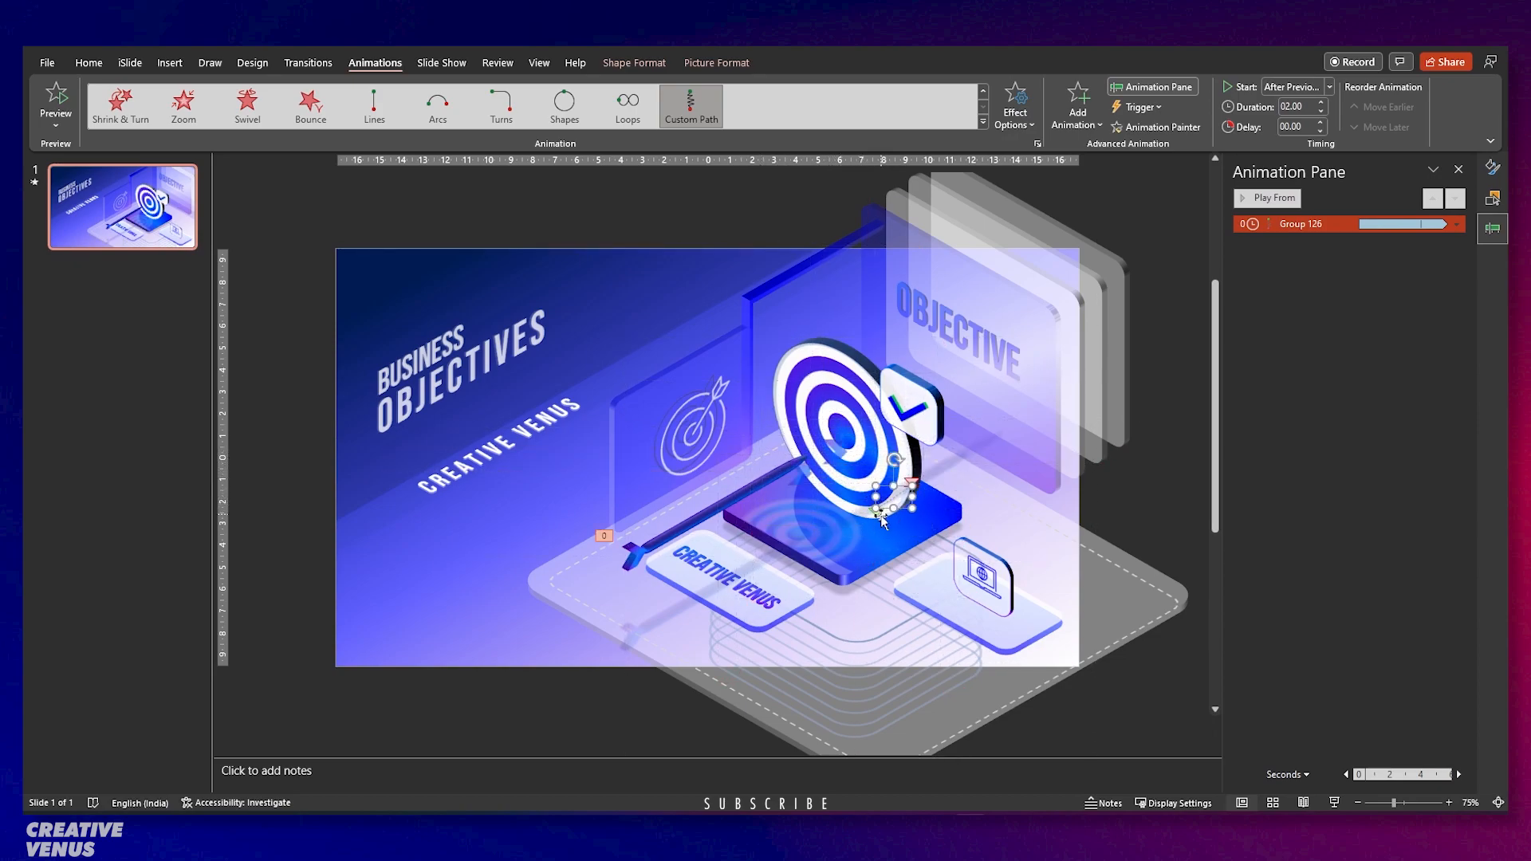
scroll(888, 505, up, 2)
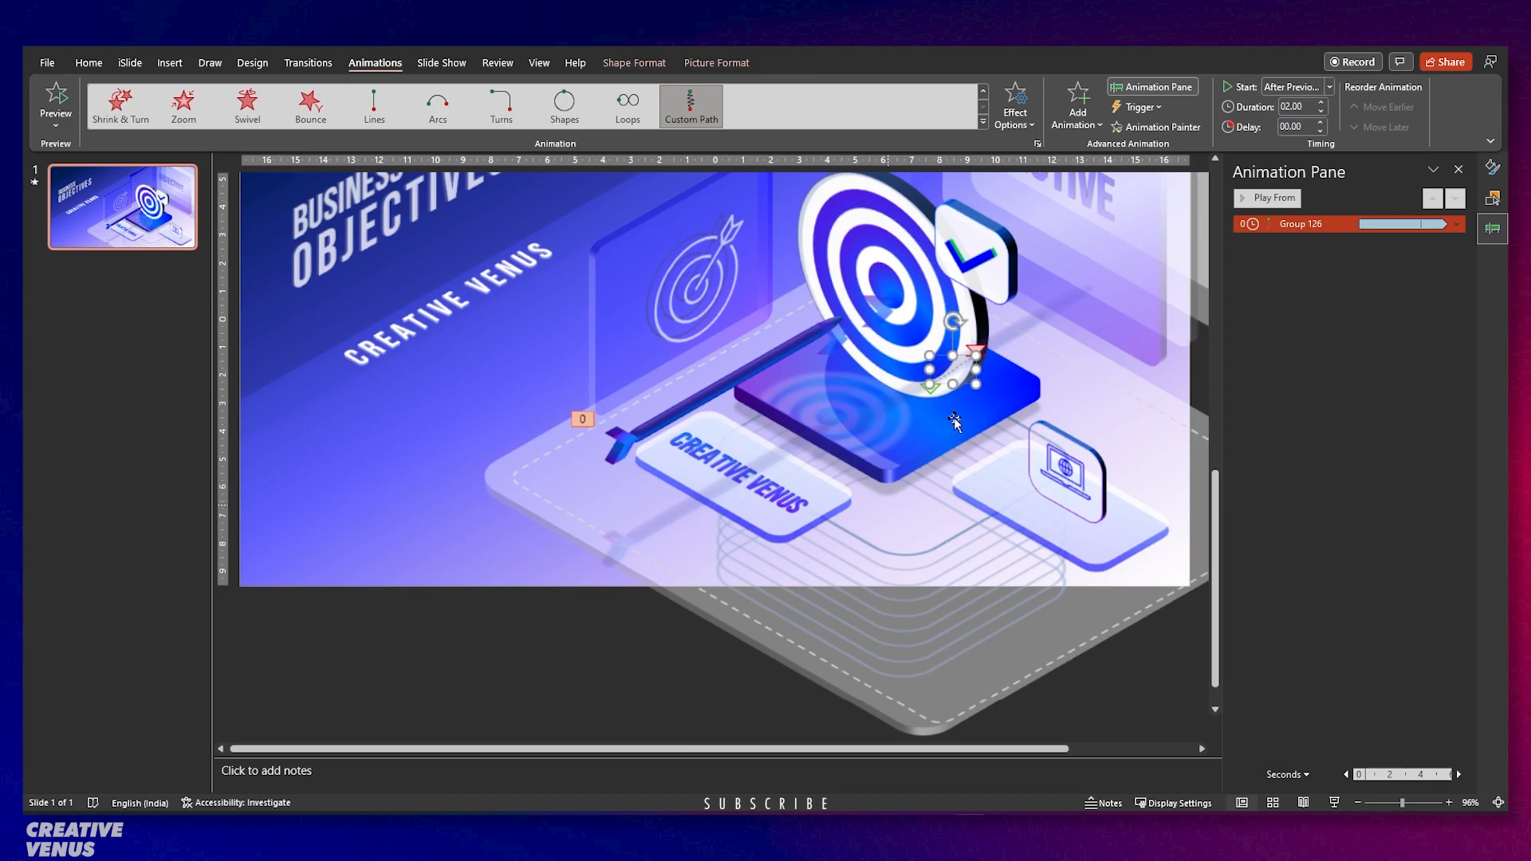
drag(941, 385, 733, 490)
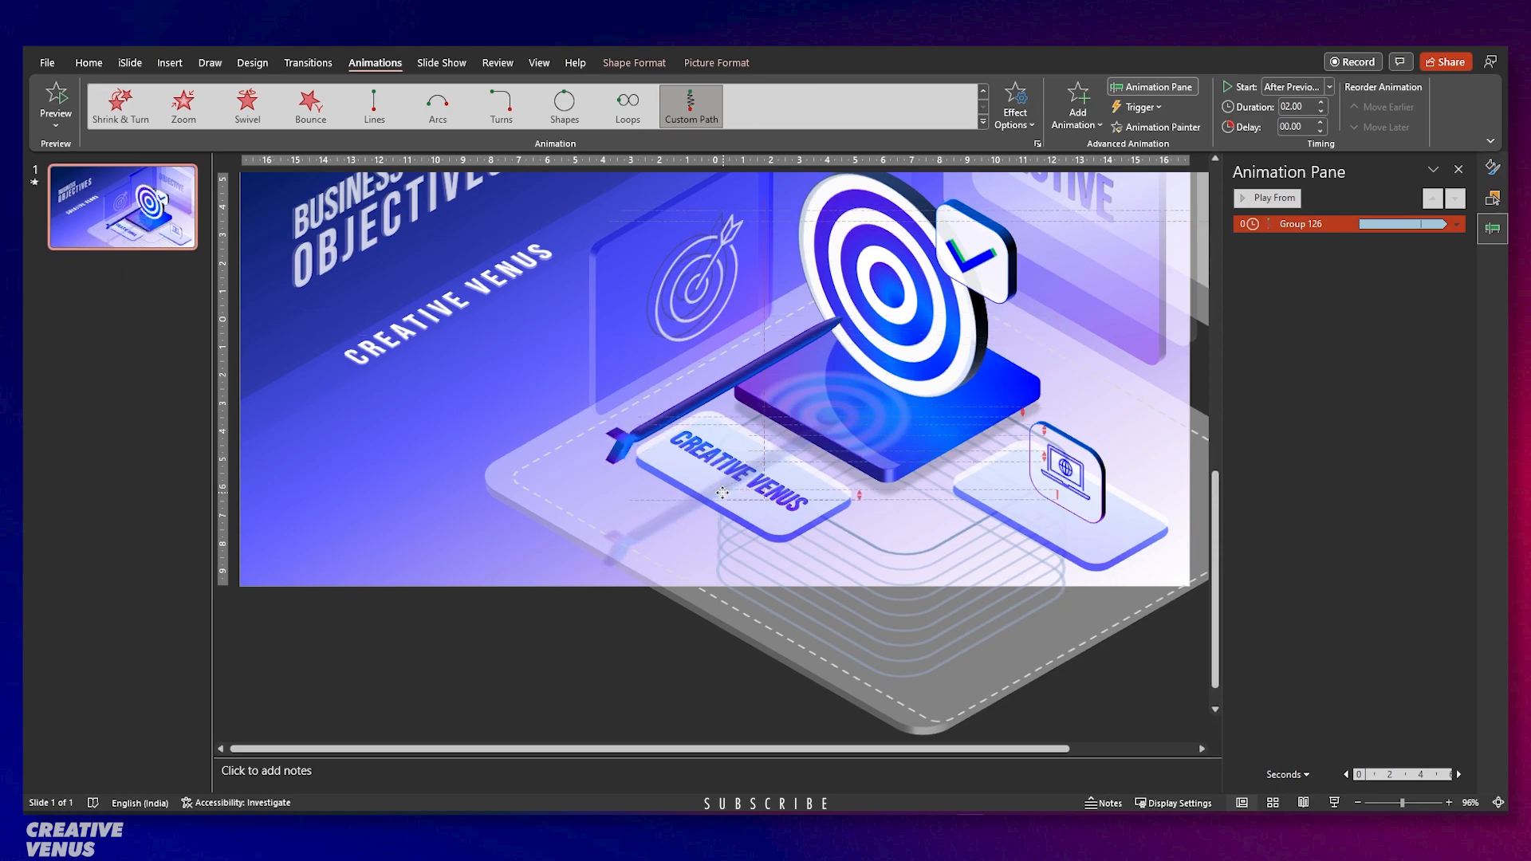
drag(722, 492, 726, 495)
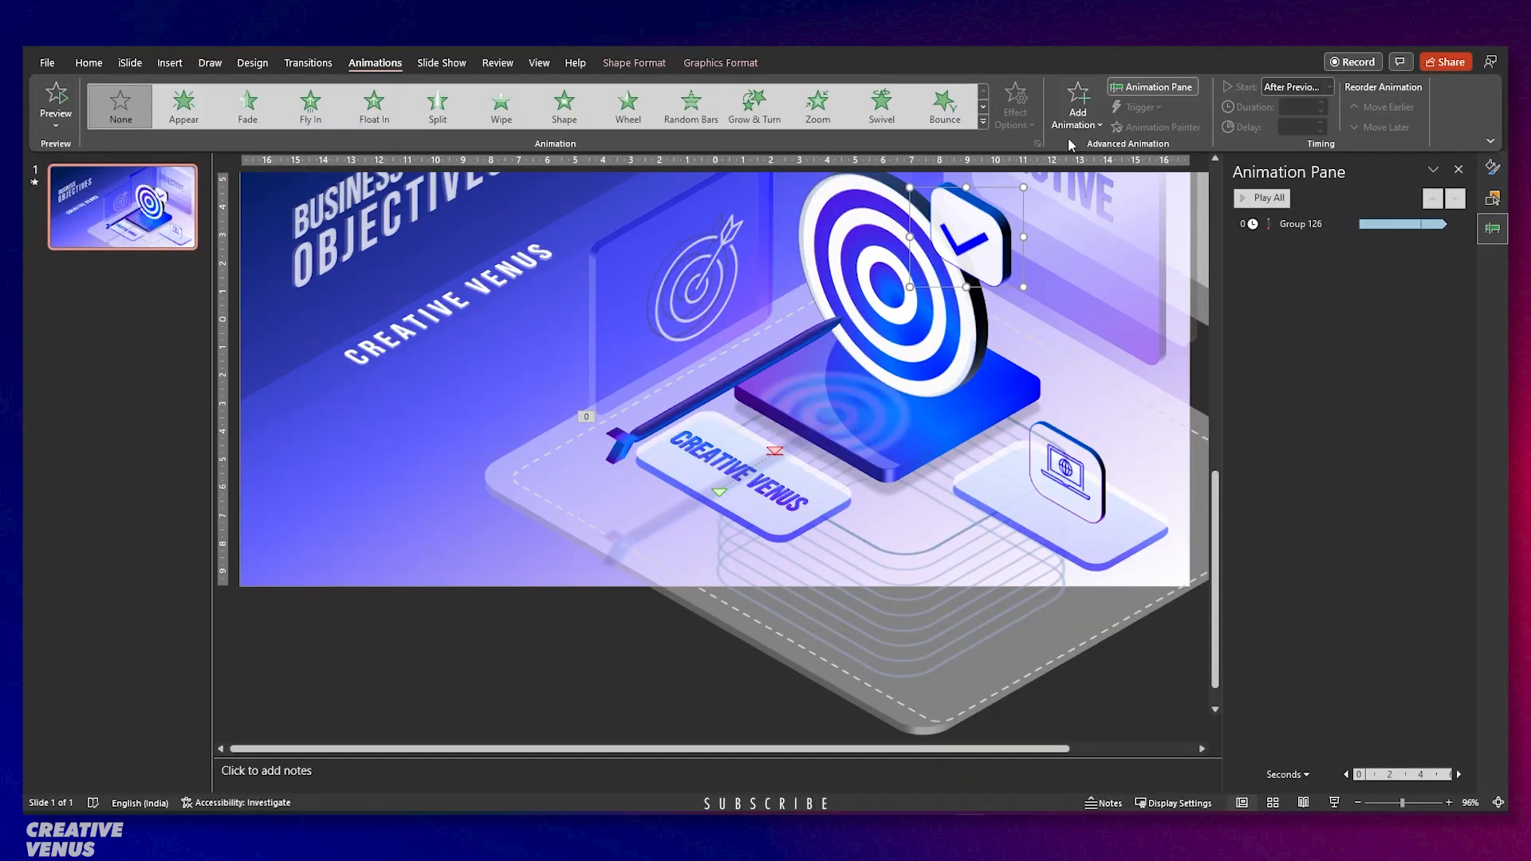
Add a Diagonal Down Right motion path to the checkmark tile.
click(1076, 108)
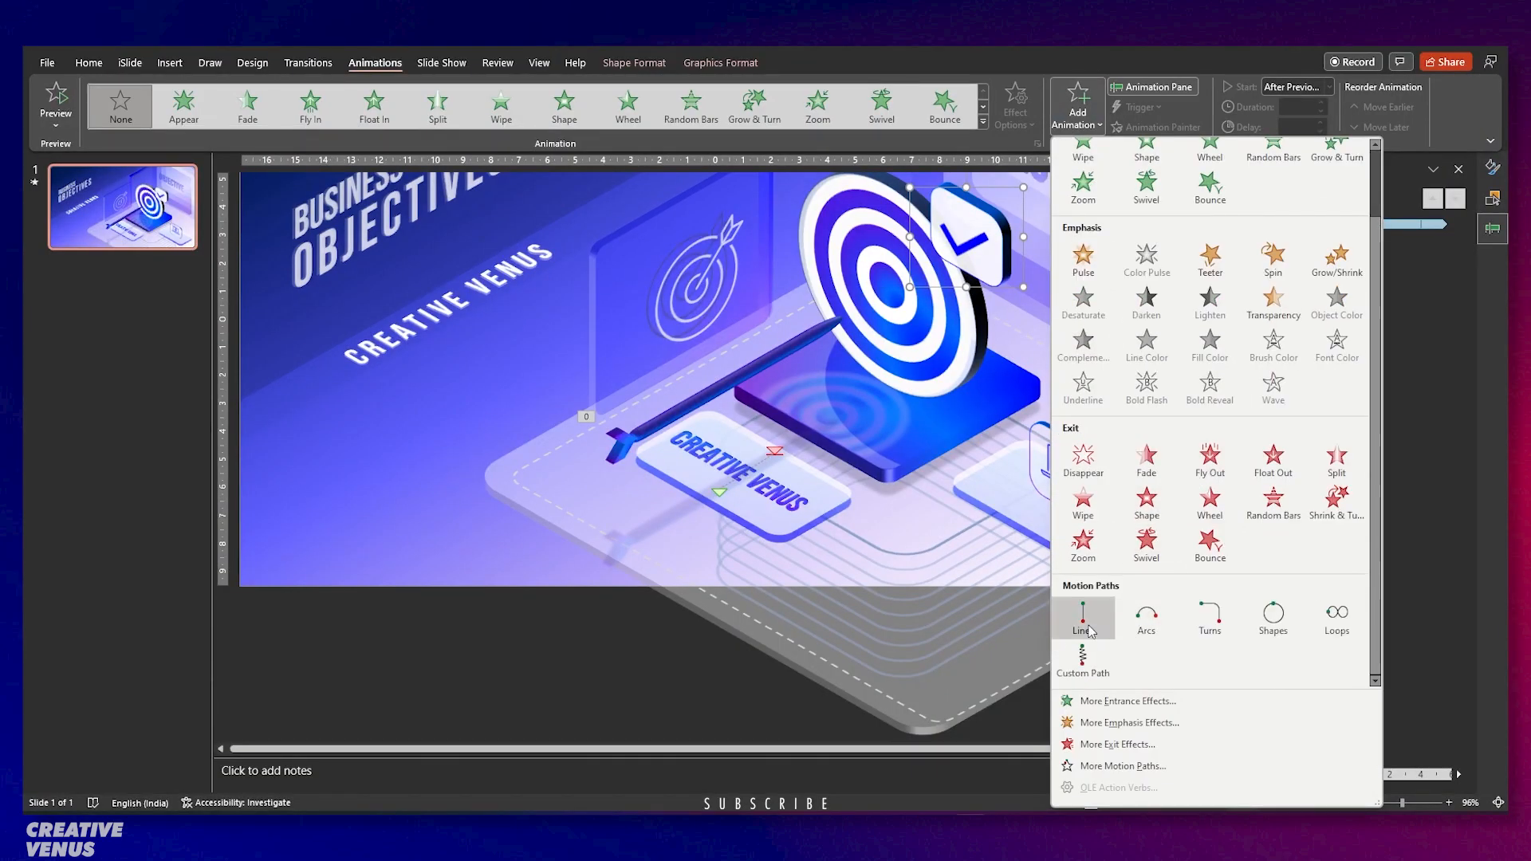
click(1114, 767)
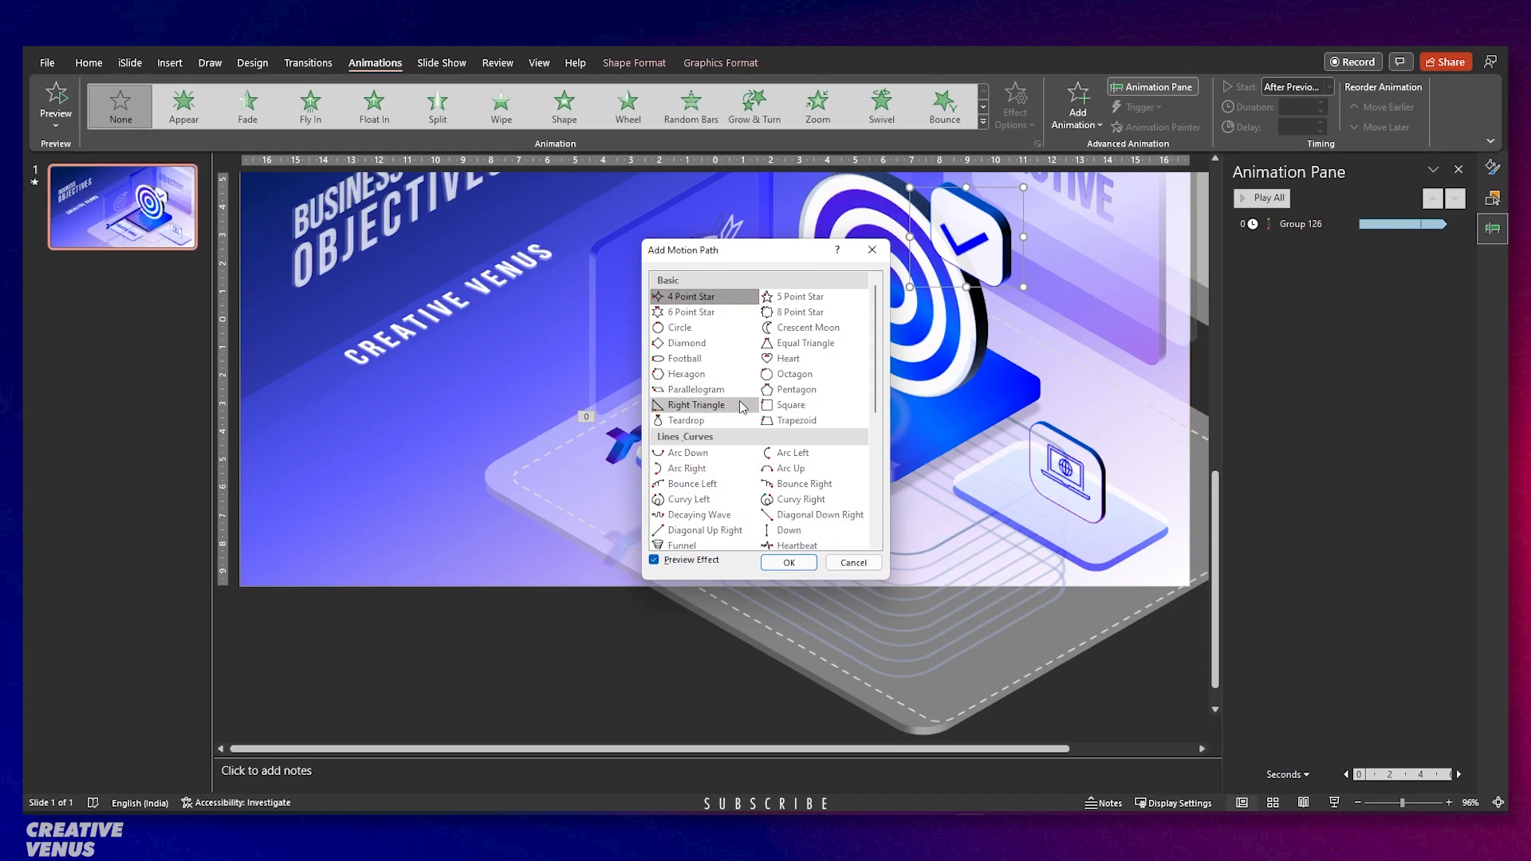
scroll(789, 508, down, 4)
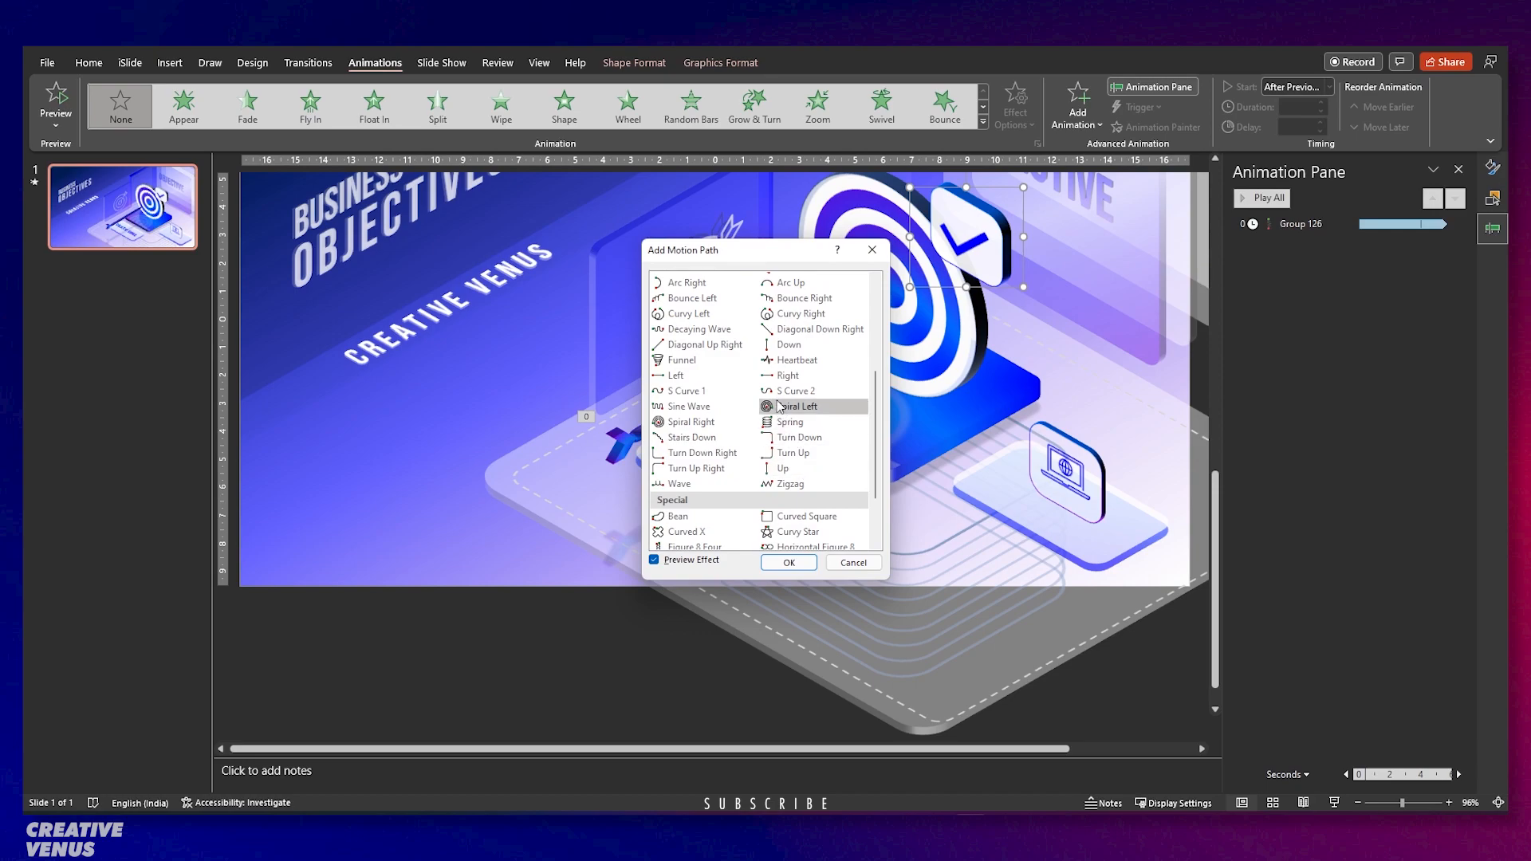
click(793, 333)
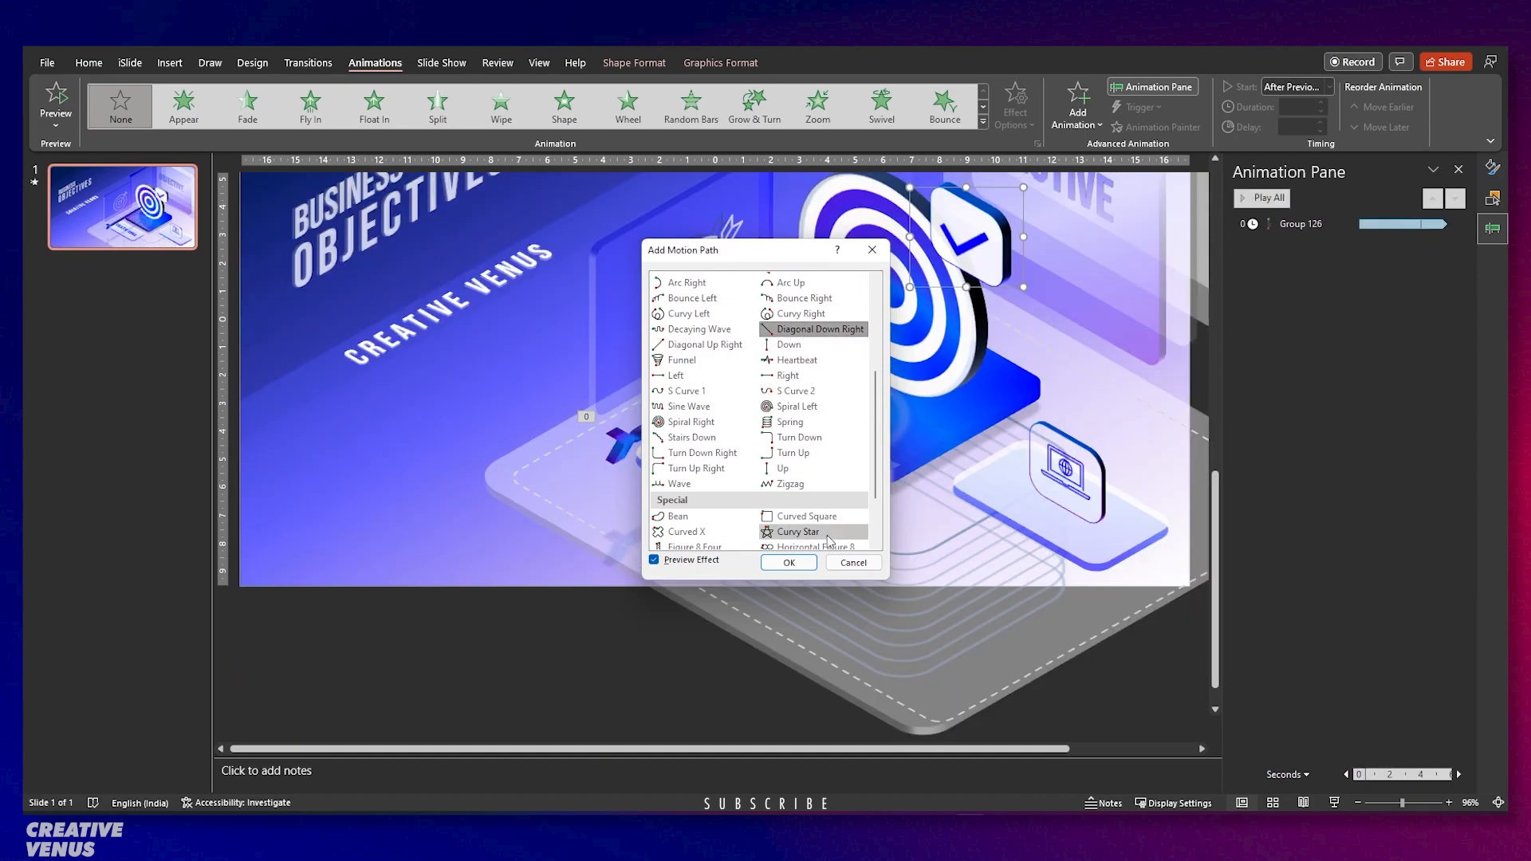
click(788, 563)
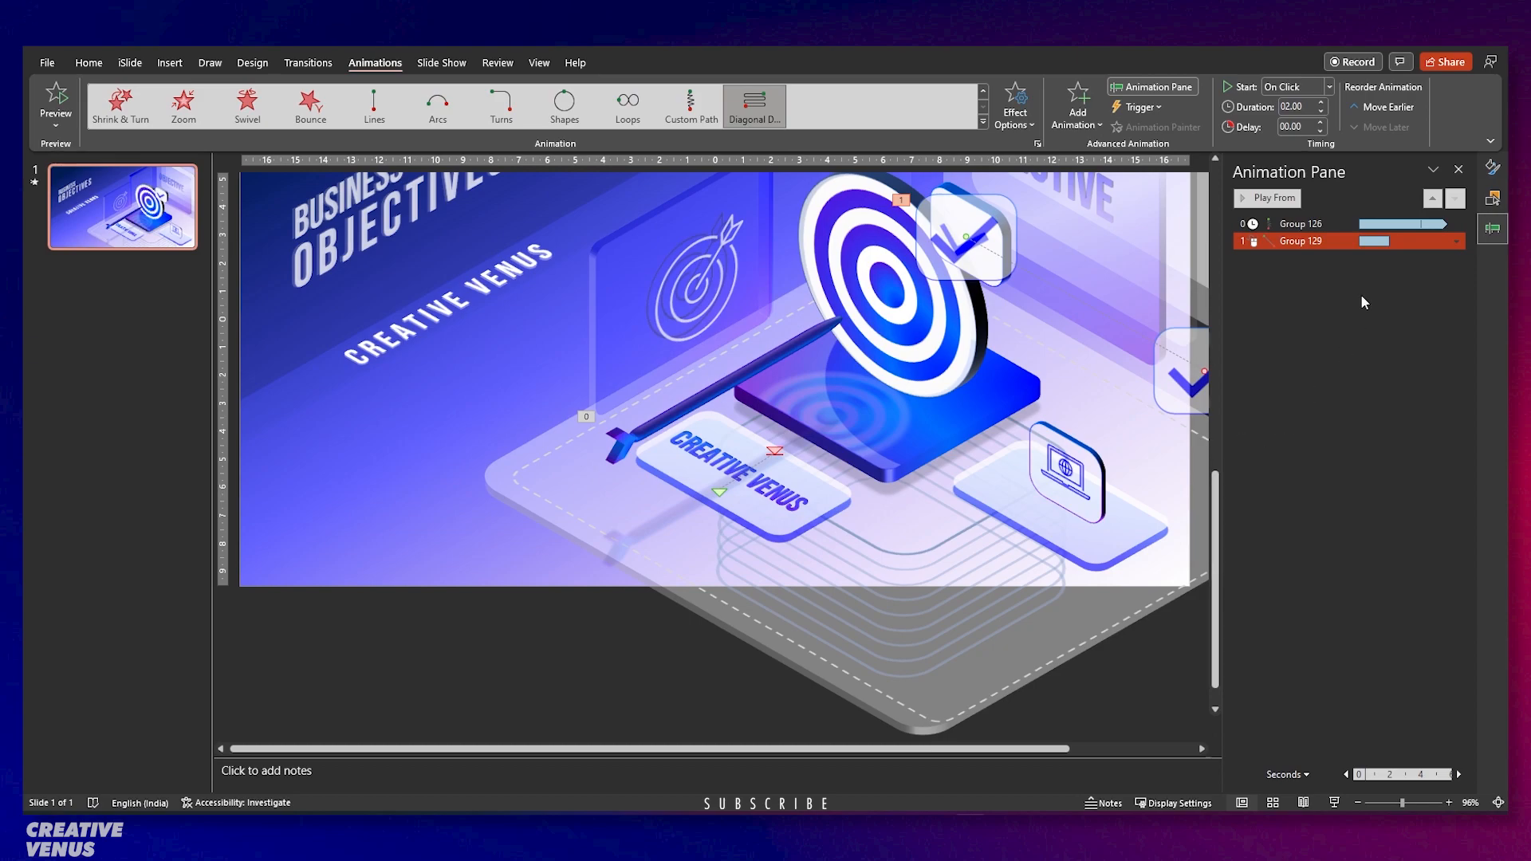
Make the checkmark tile's motion path auto-reverse and repeat until the end of the slide, and leave the slide show preview.
right_click(1339, 241)
click(1363, 311)
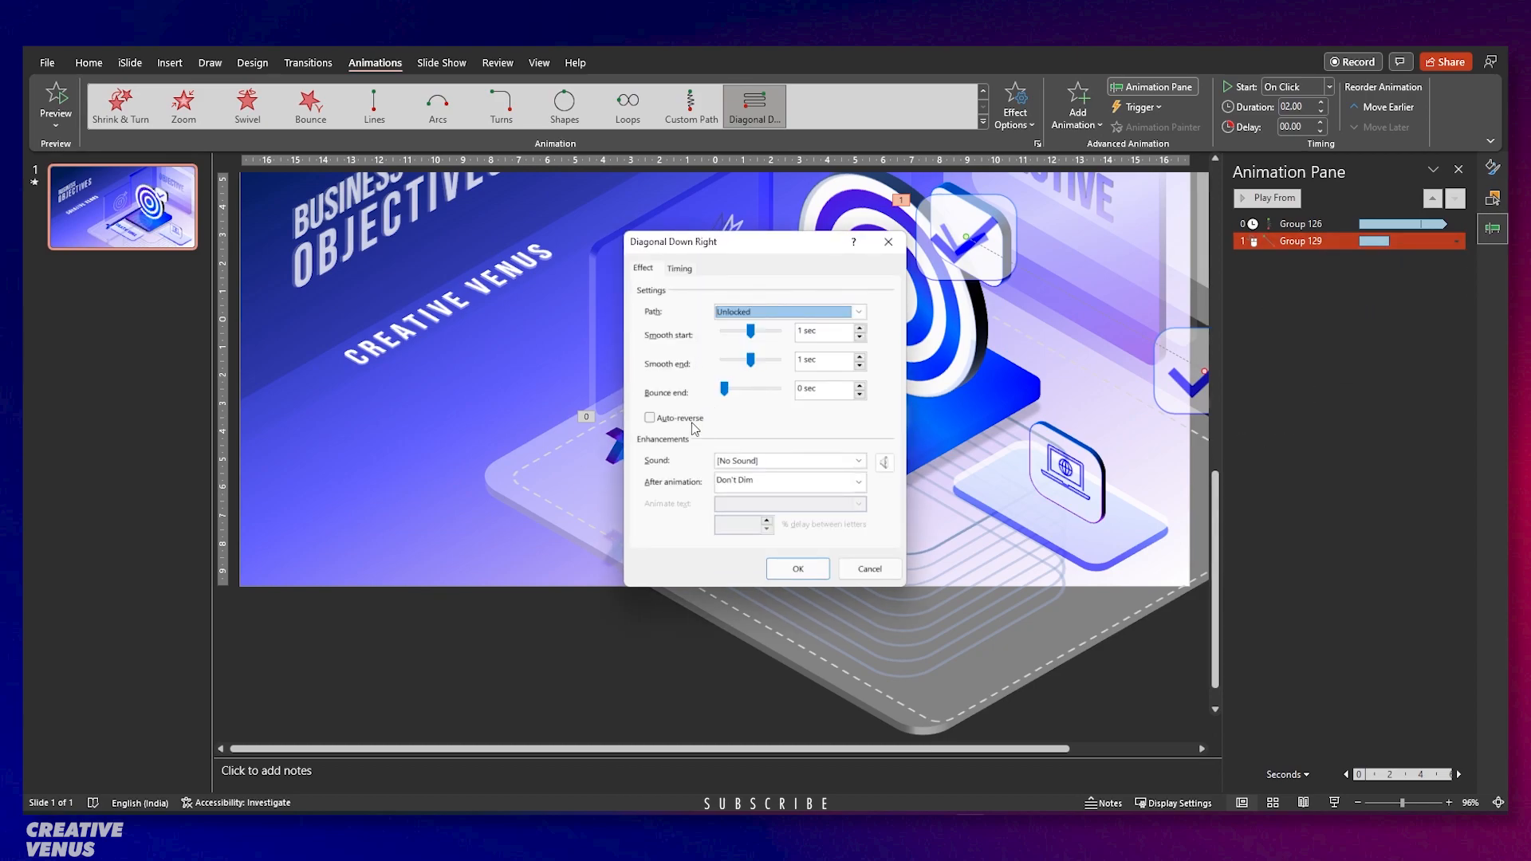
click(681, 419)
click(679, 269)
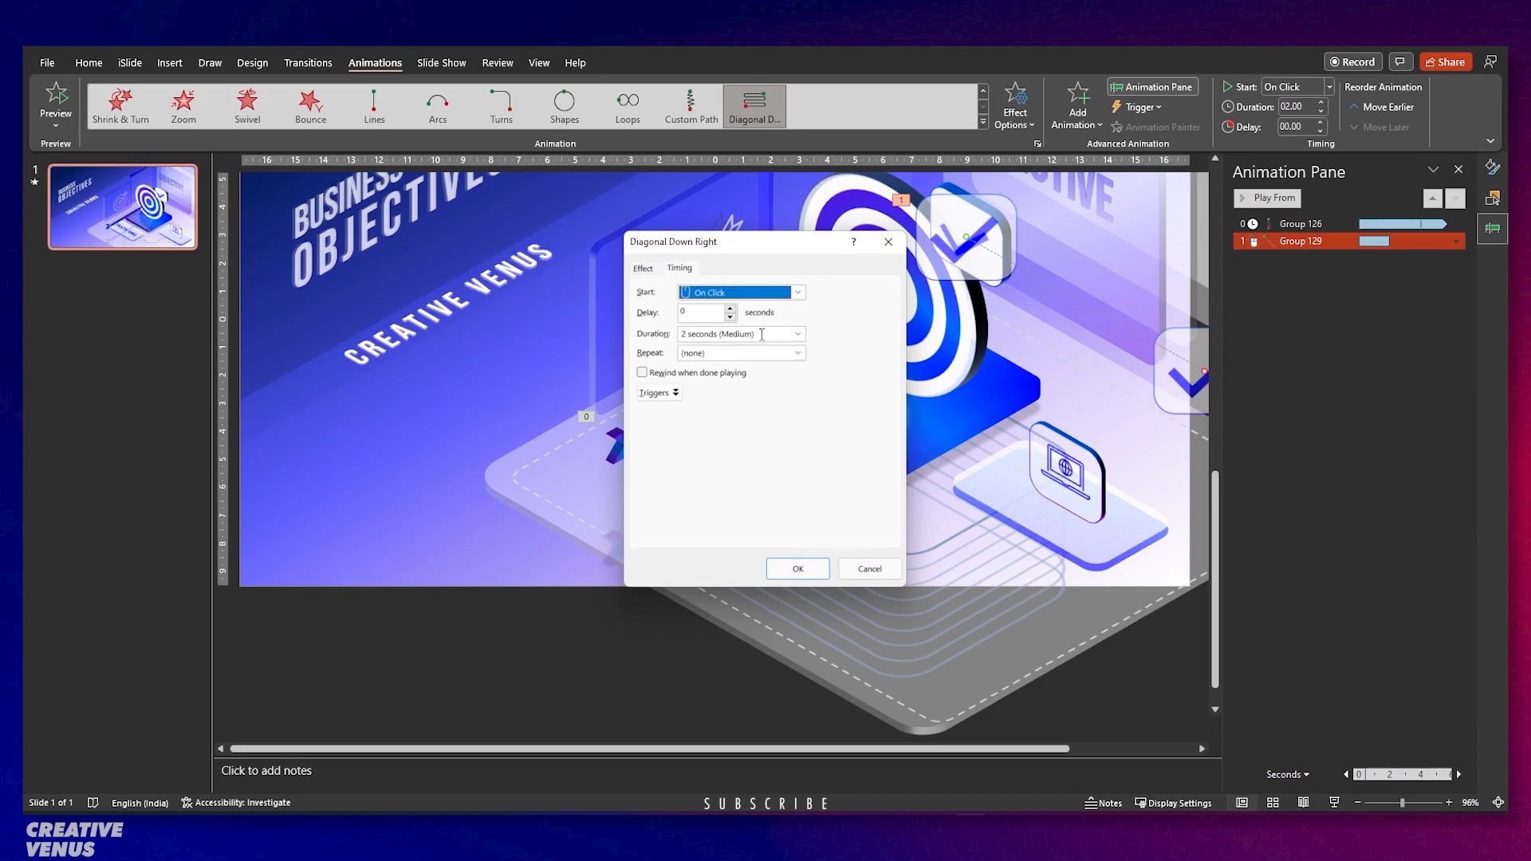
click(797, 353)
click(717, 444)
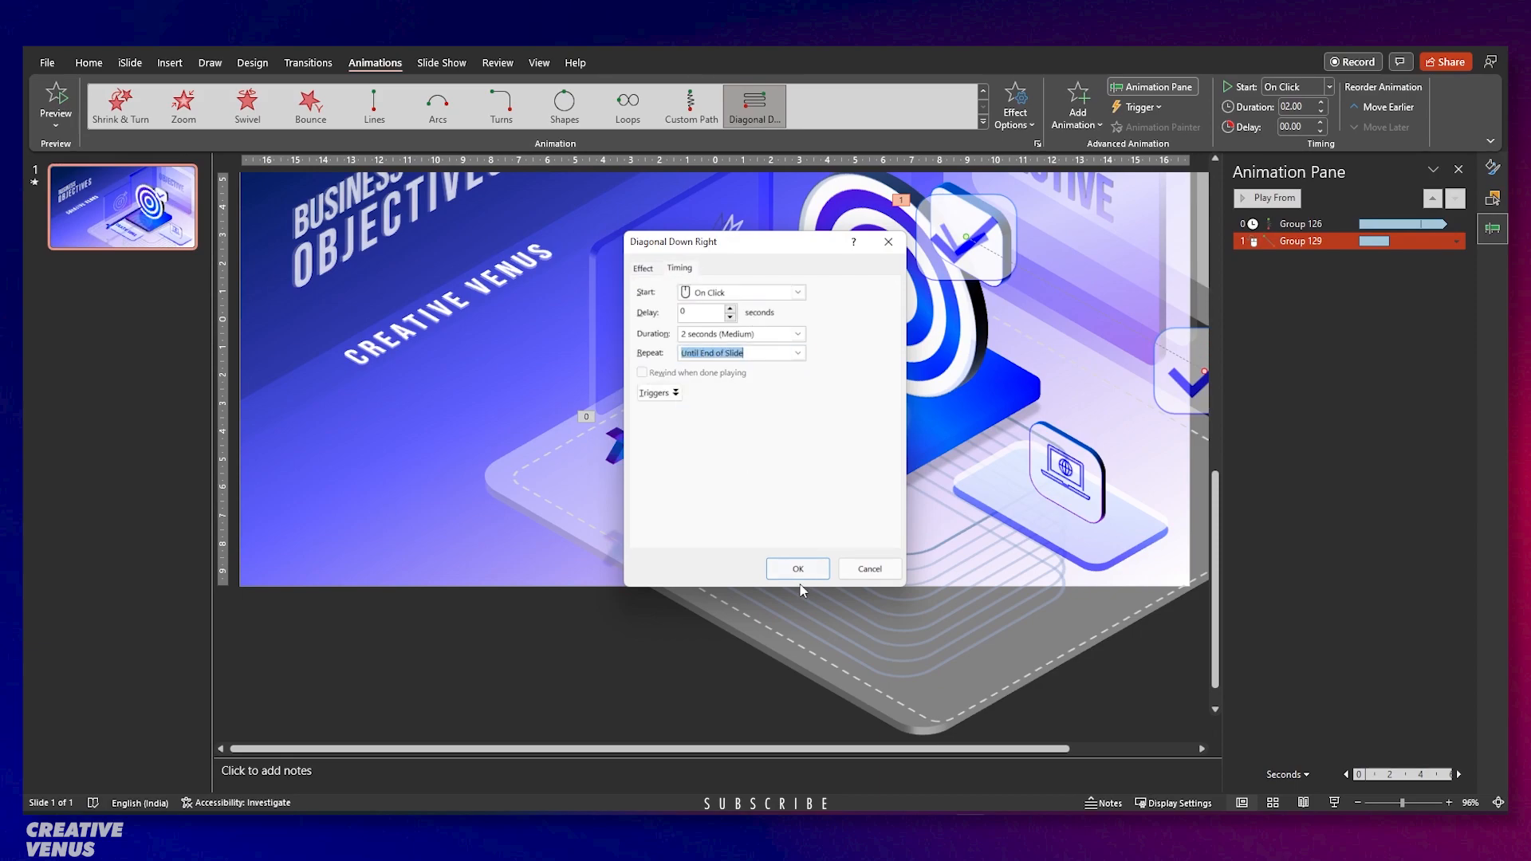
click(796, 569)
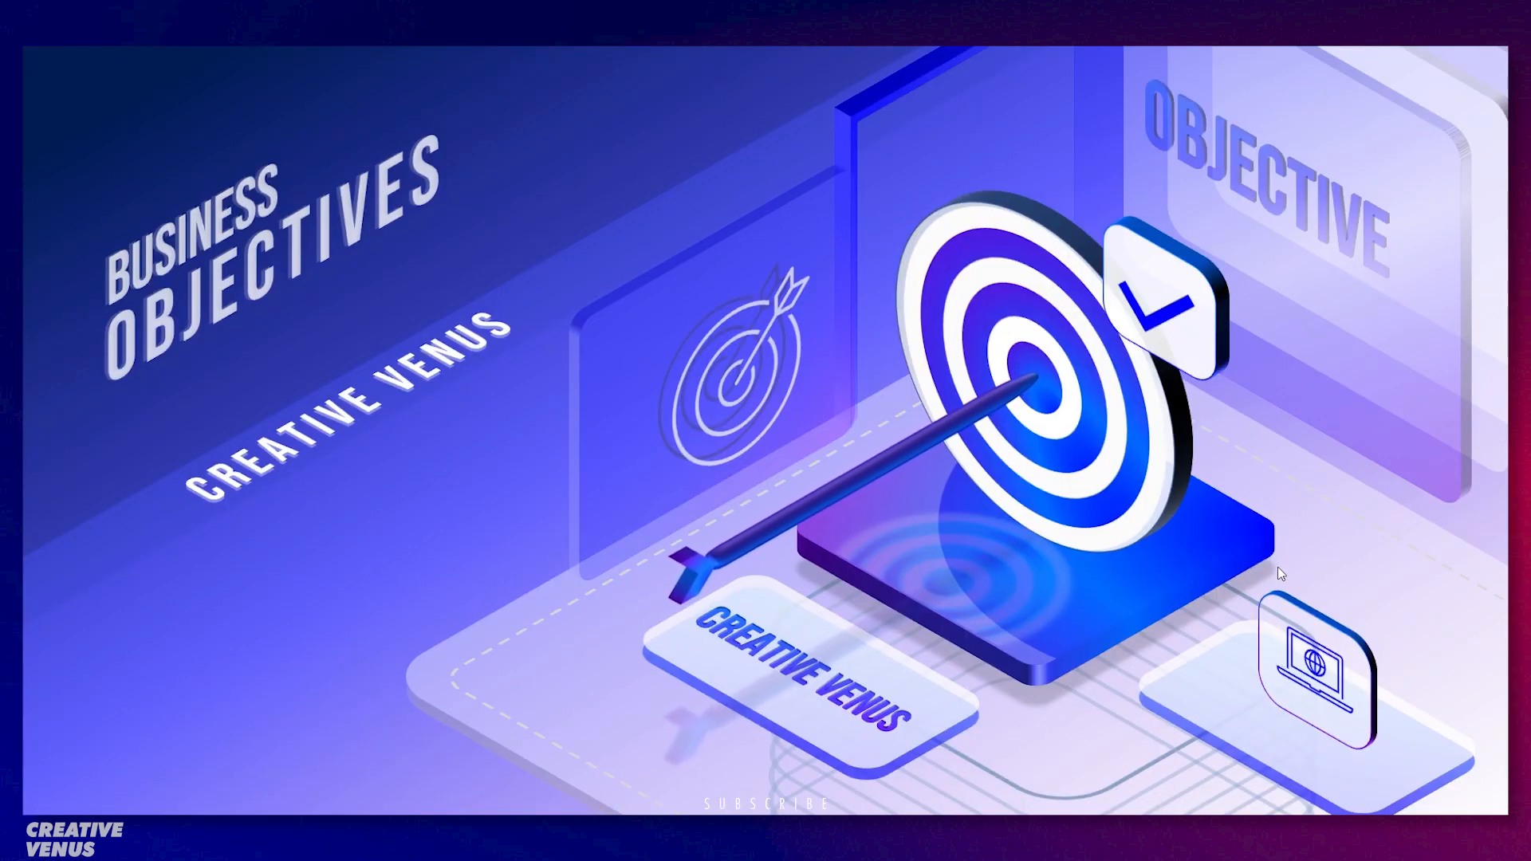
key(Escape)
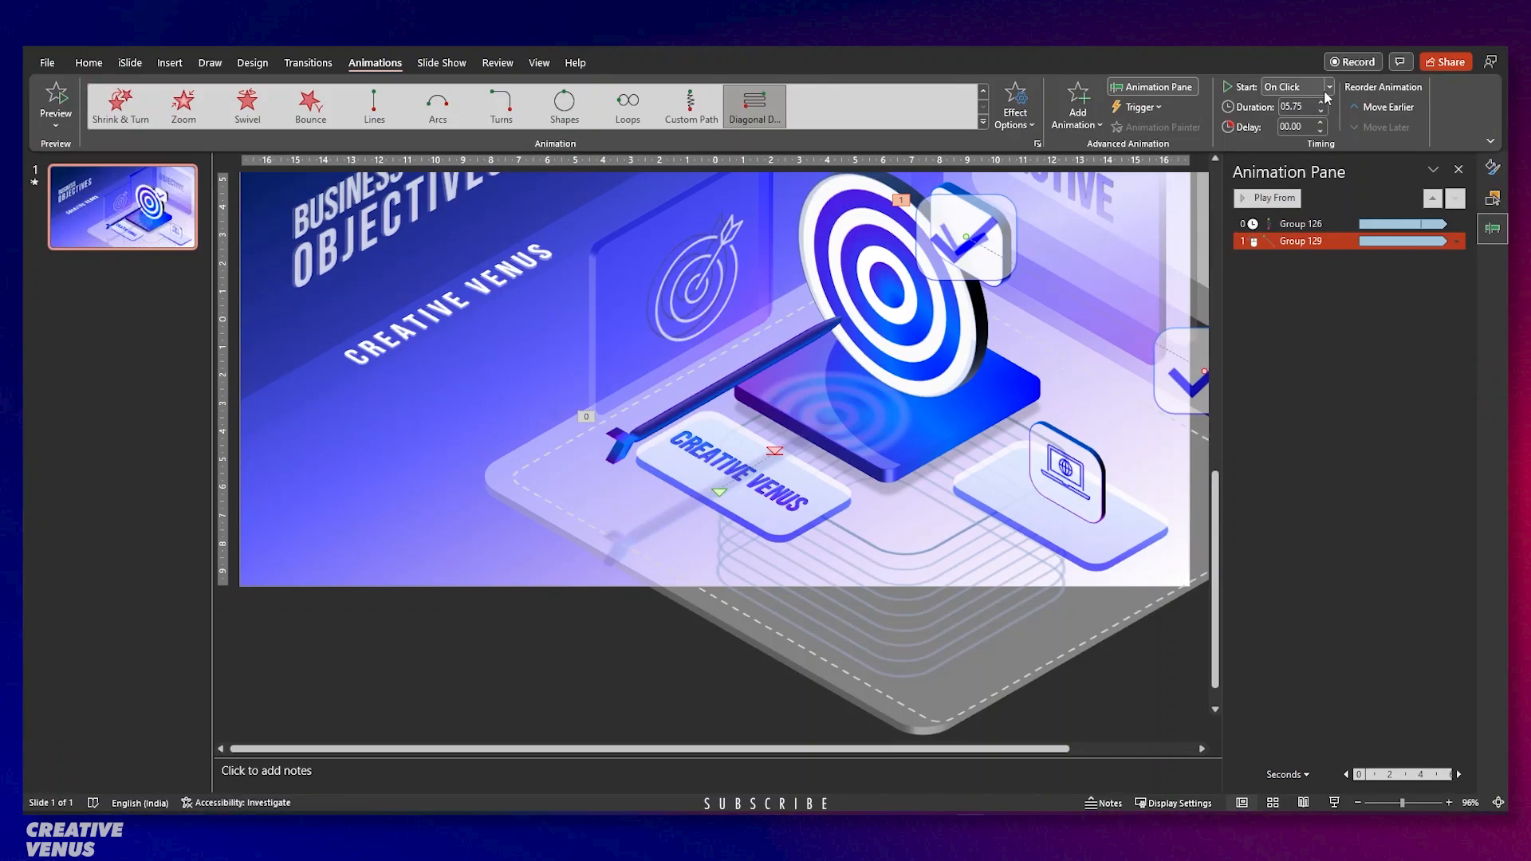
Set the checkmark tile's animation to start with previous and play the slide show to check it.
click(1328, 87)
click(1298, 123)
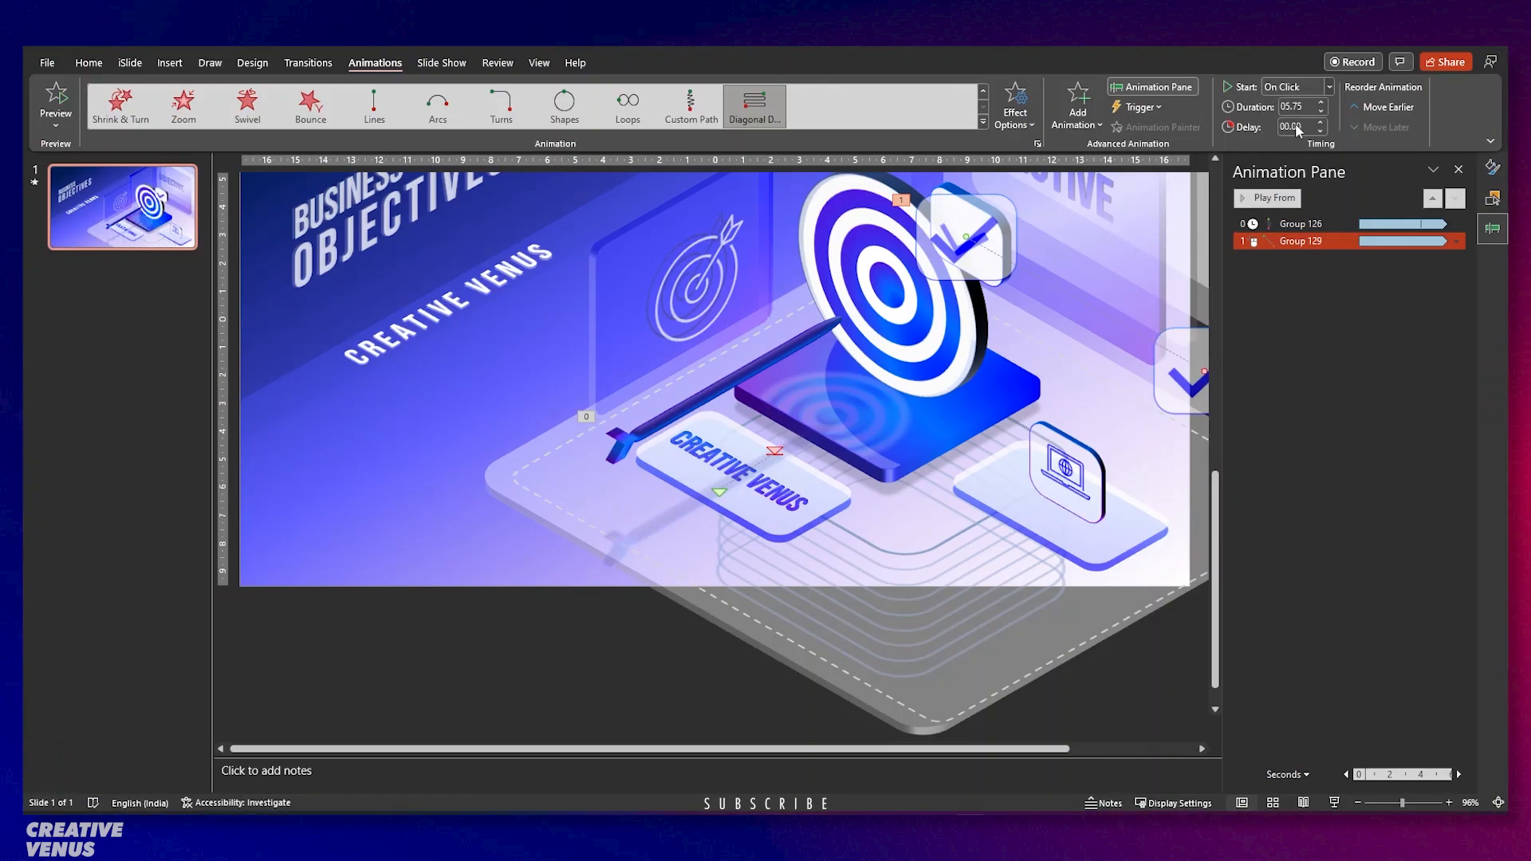
click(1338, 802)
Group the target-and-arrow line icon with the glass panel behind it.
click(1074, 477)
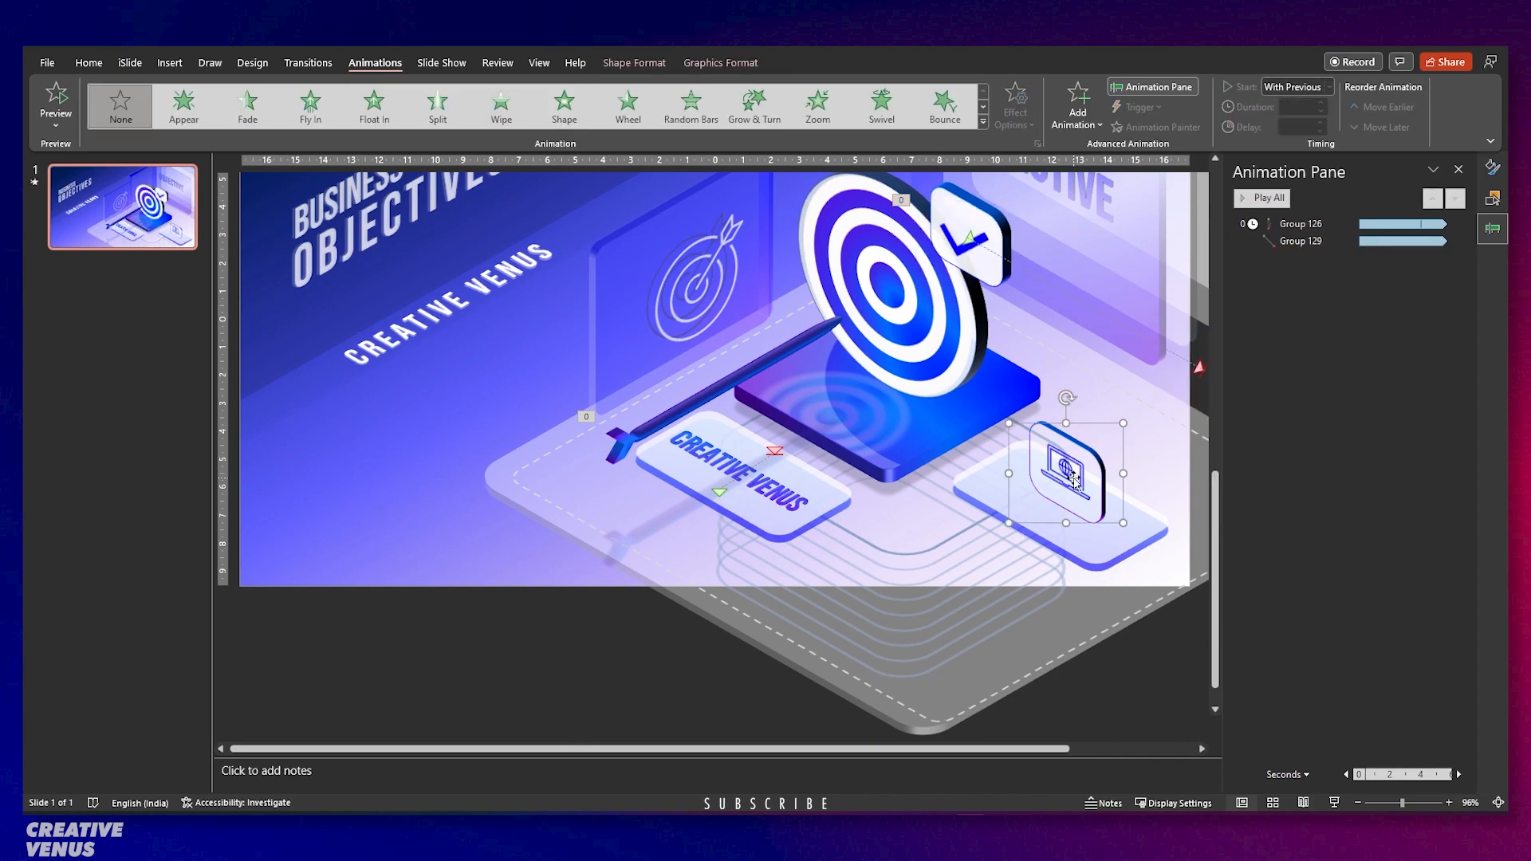
click(938, 346)
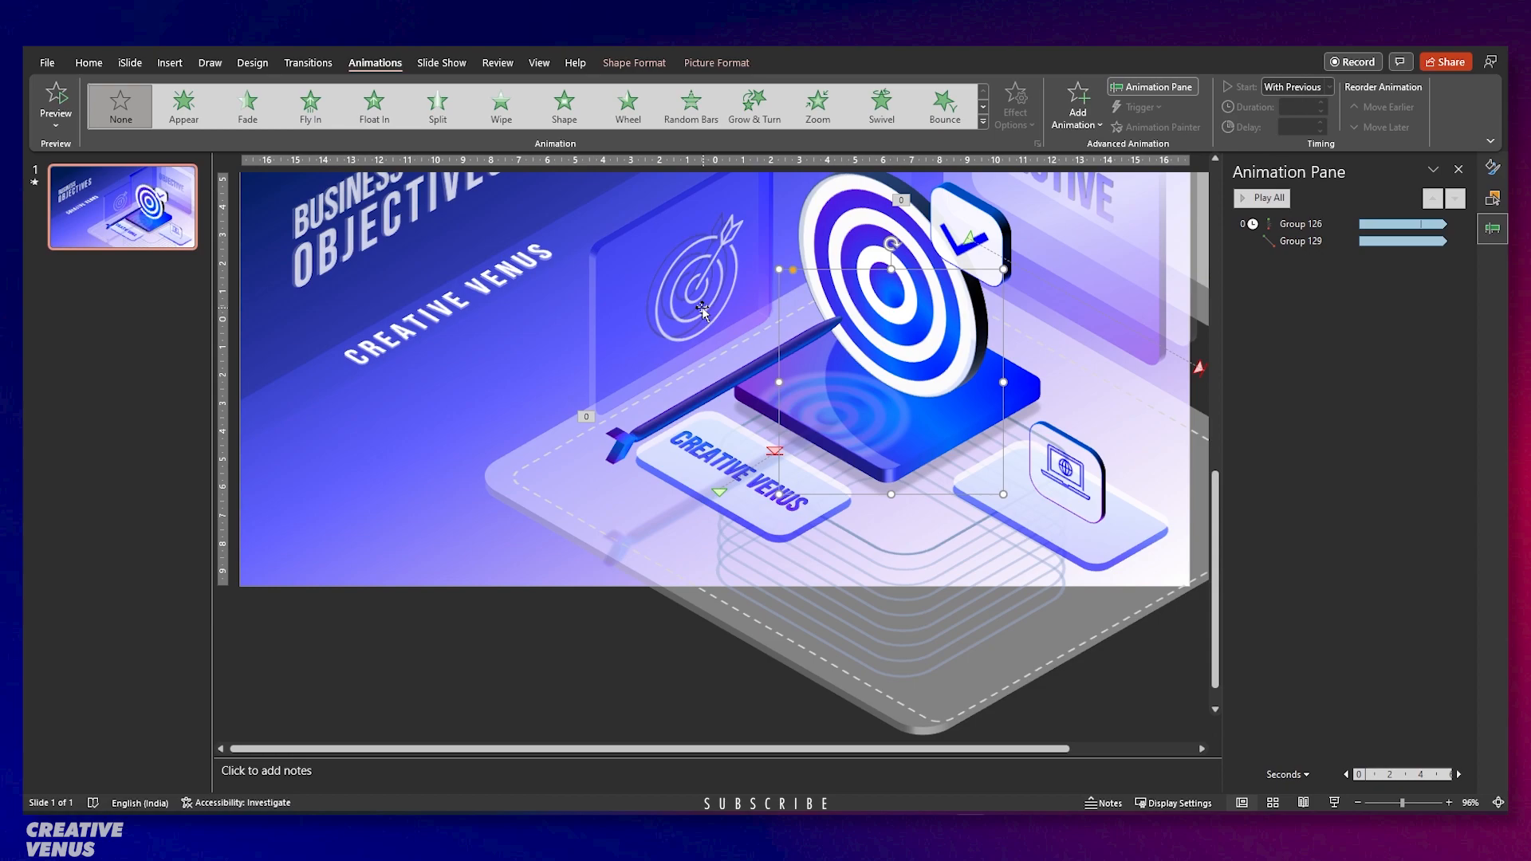
click(602, 312)
click(654, 256)
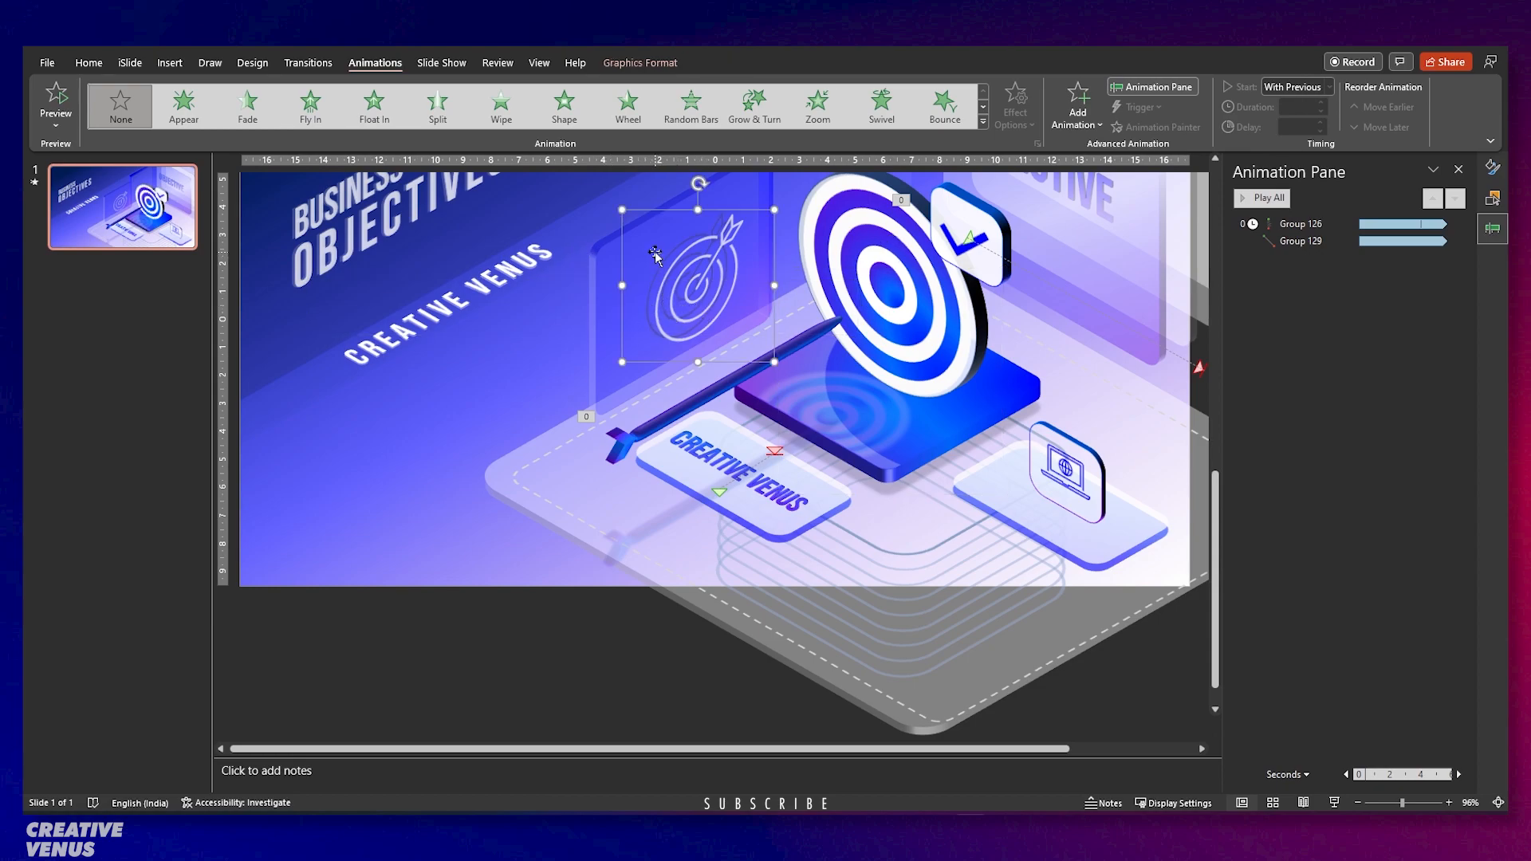
click(694, 319)
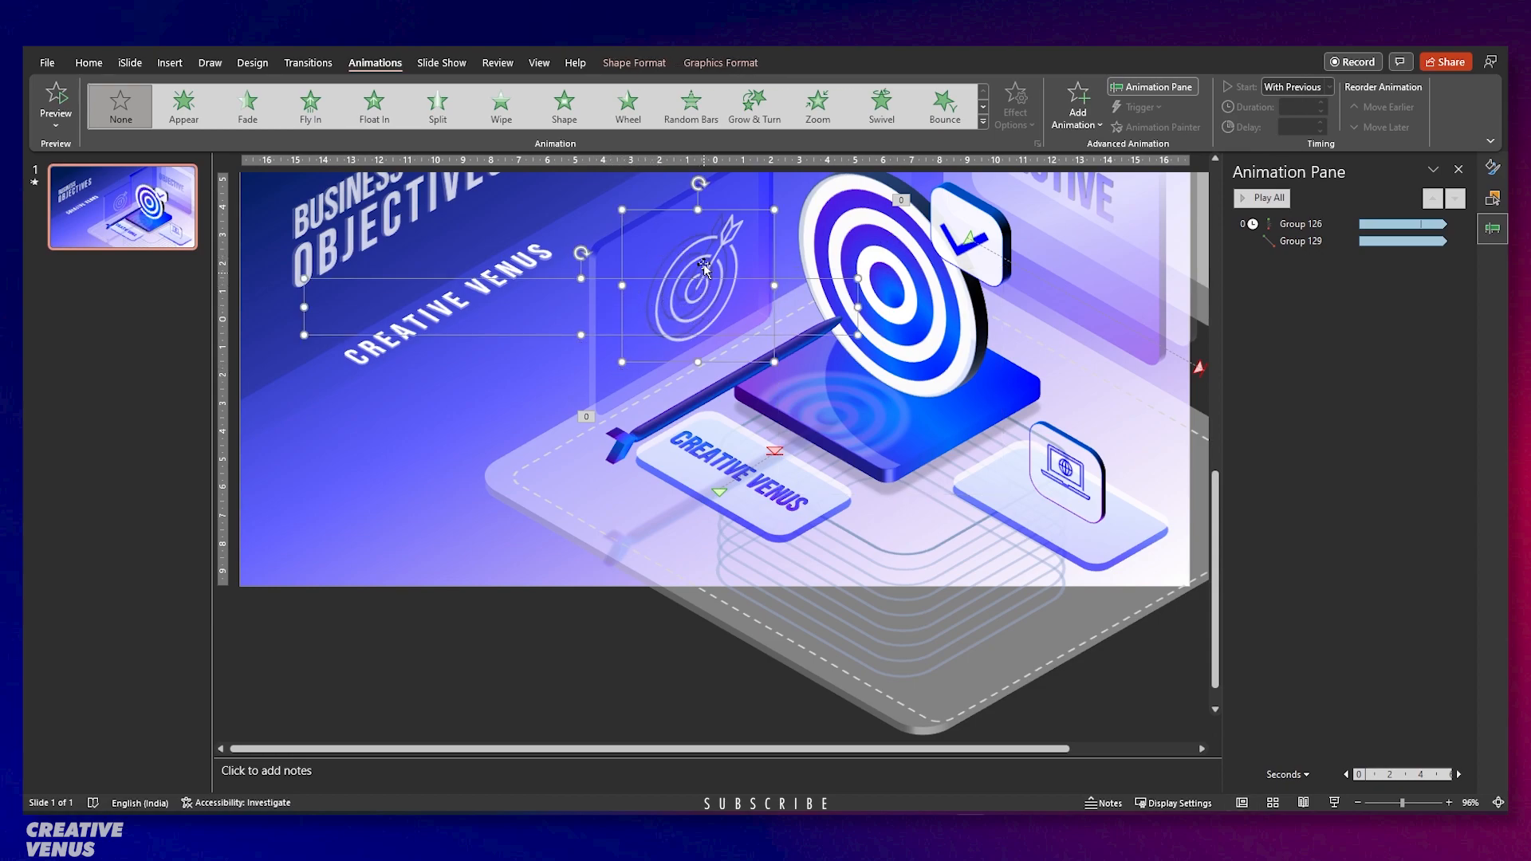
click(602, 382)
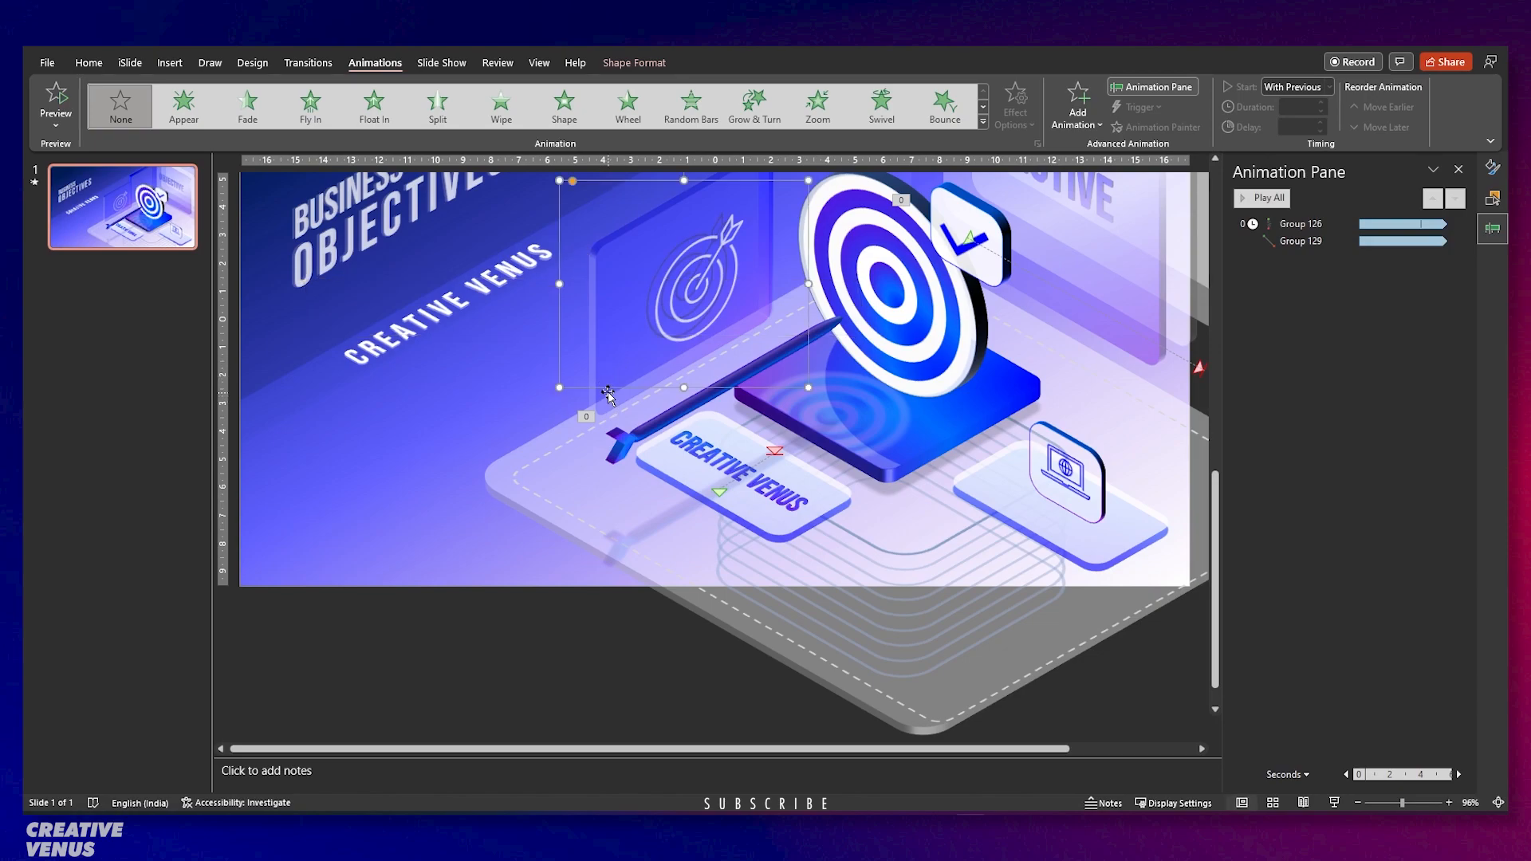
drag(608, 392, 849, 173)
key(ctrl+z)
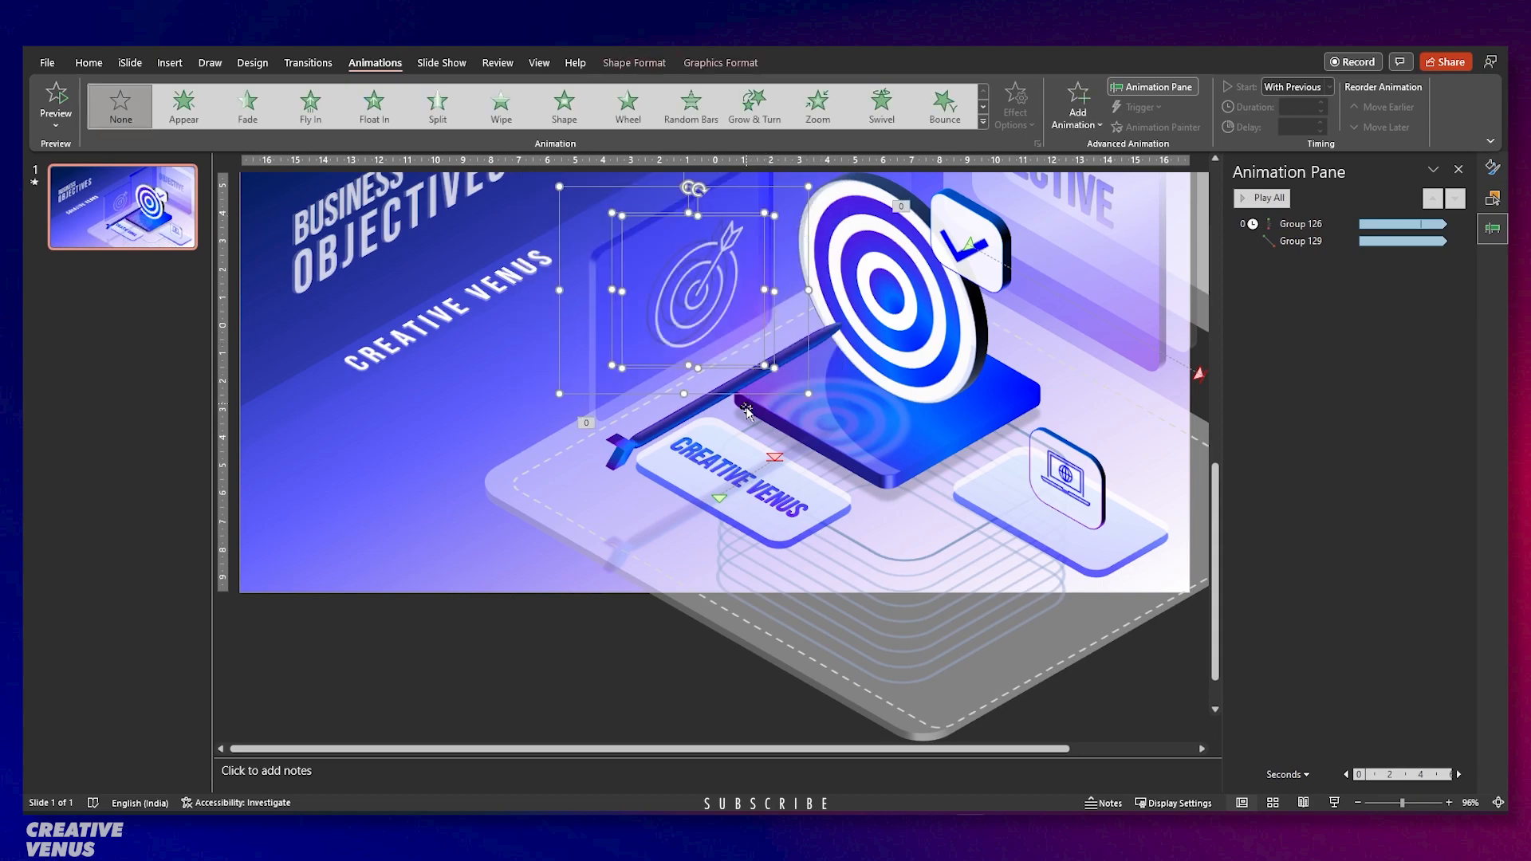
key(ctrl+g)
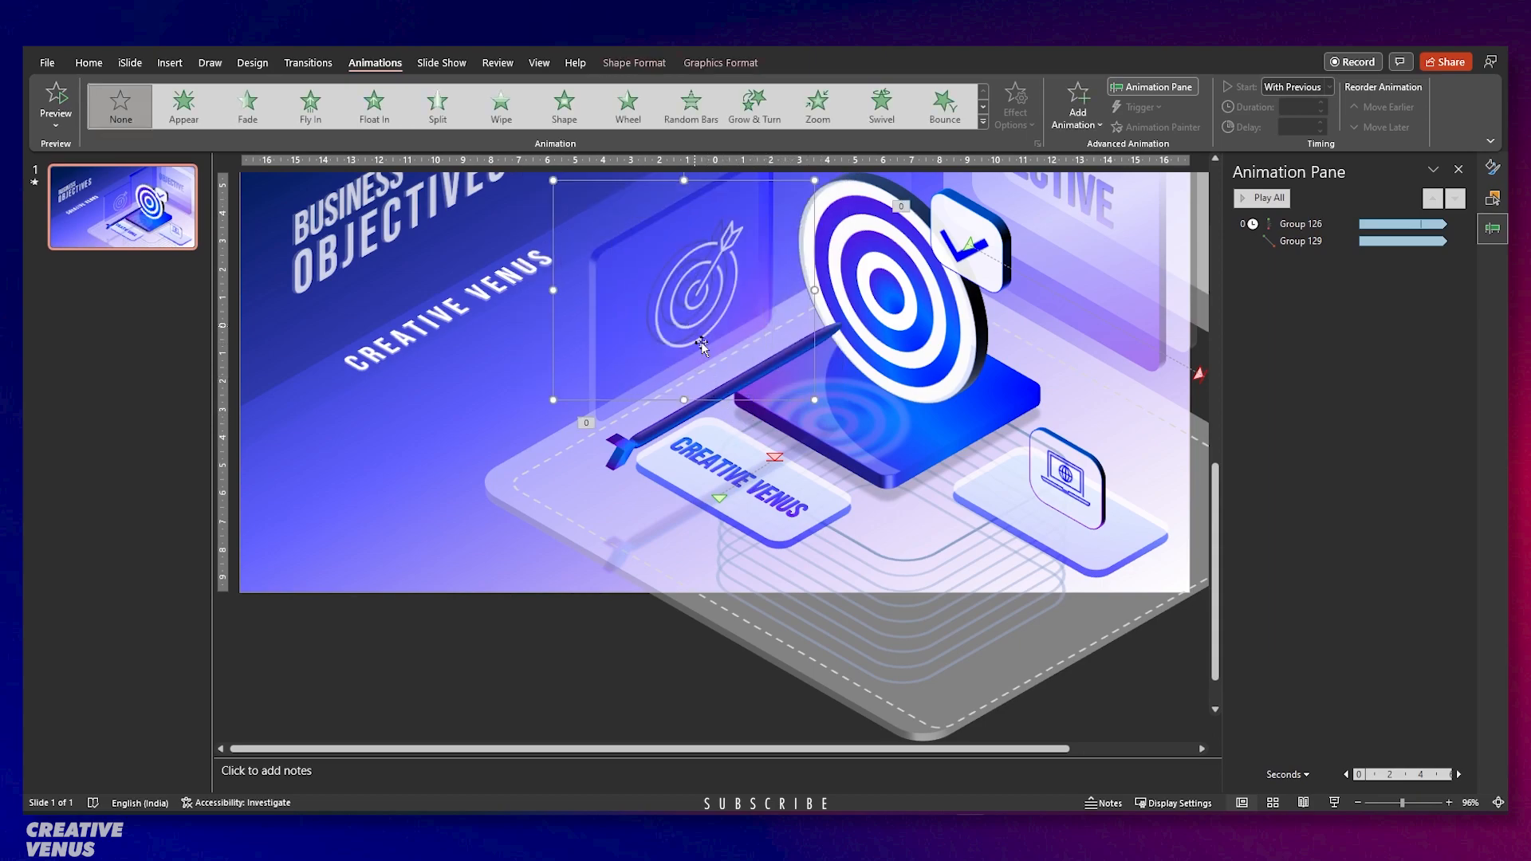
Add a Diagonal Up Right motion path to the grouped target-icon glass panel.
click(1077, 110)
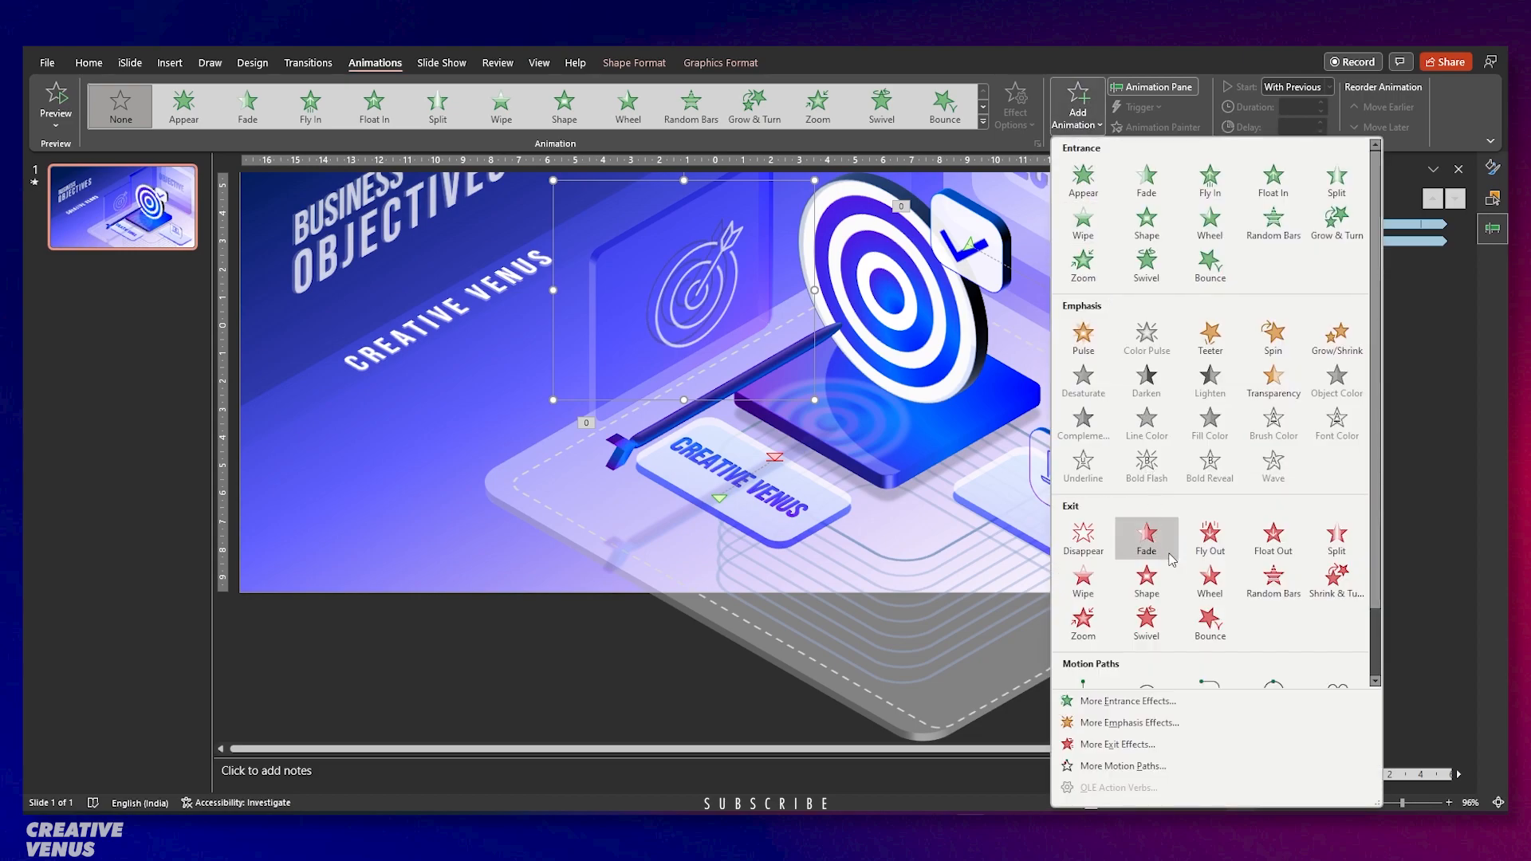
scroll(1177, 578, down, 2)
click(1120, 764)
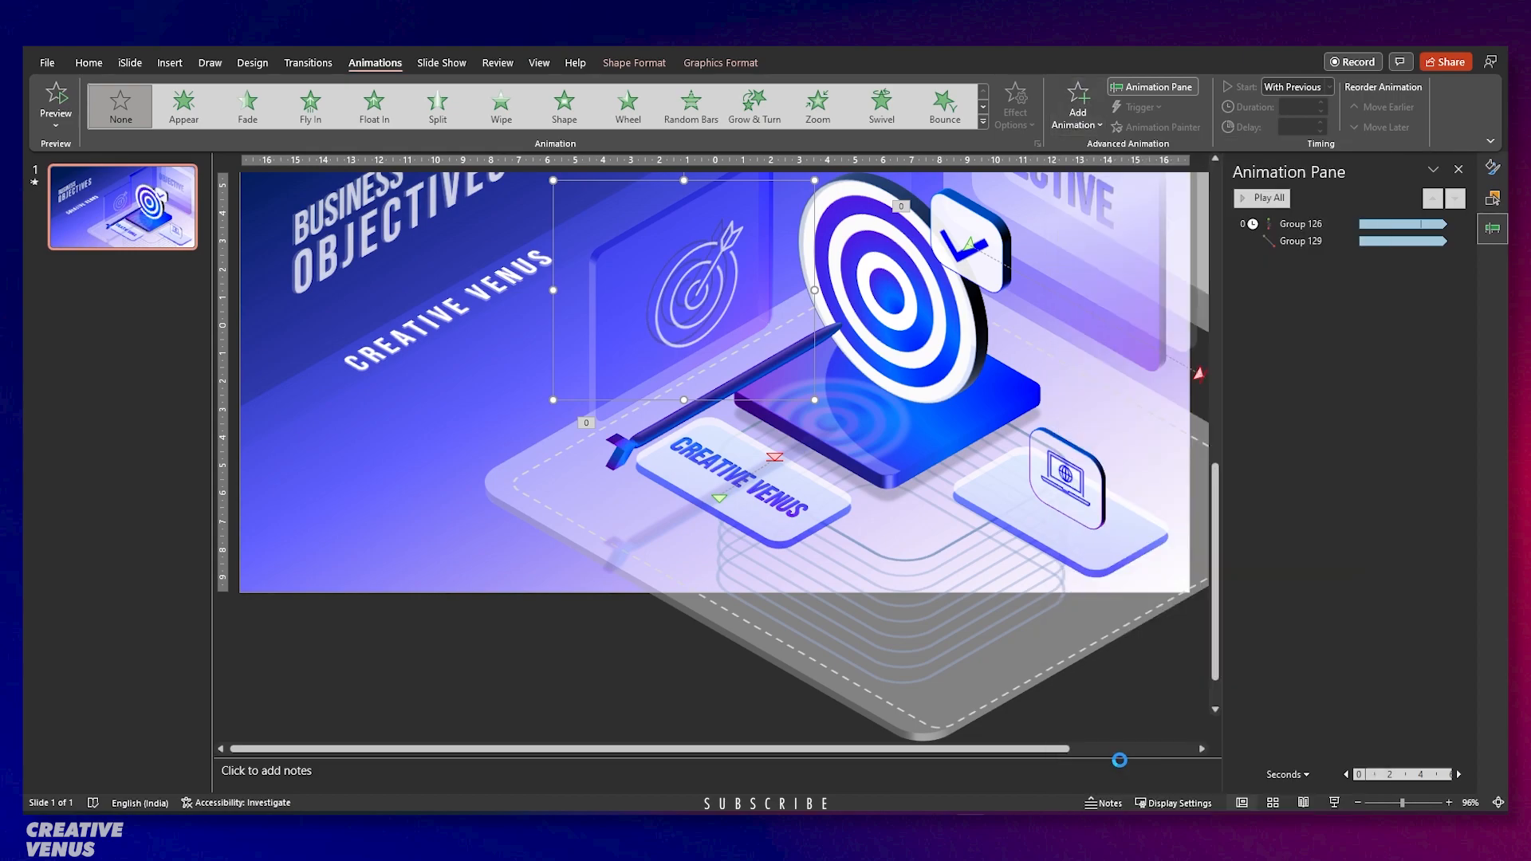
scroll(754, 471, down, 1)
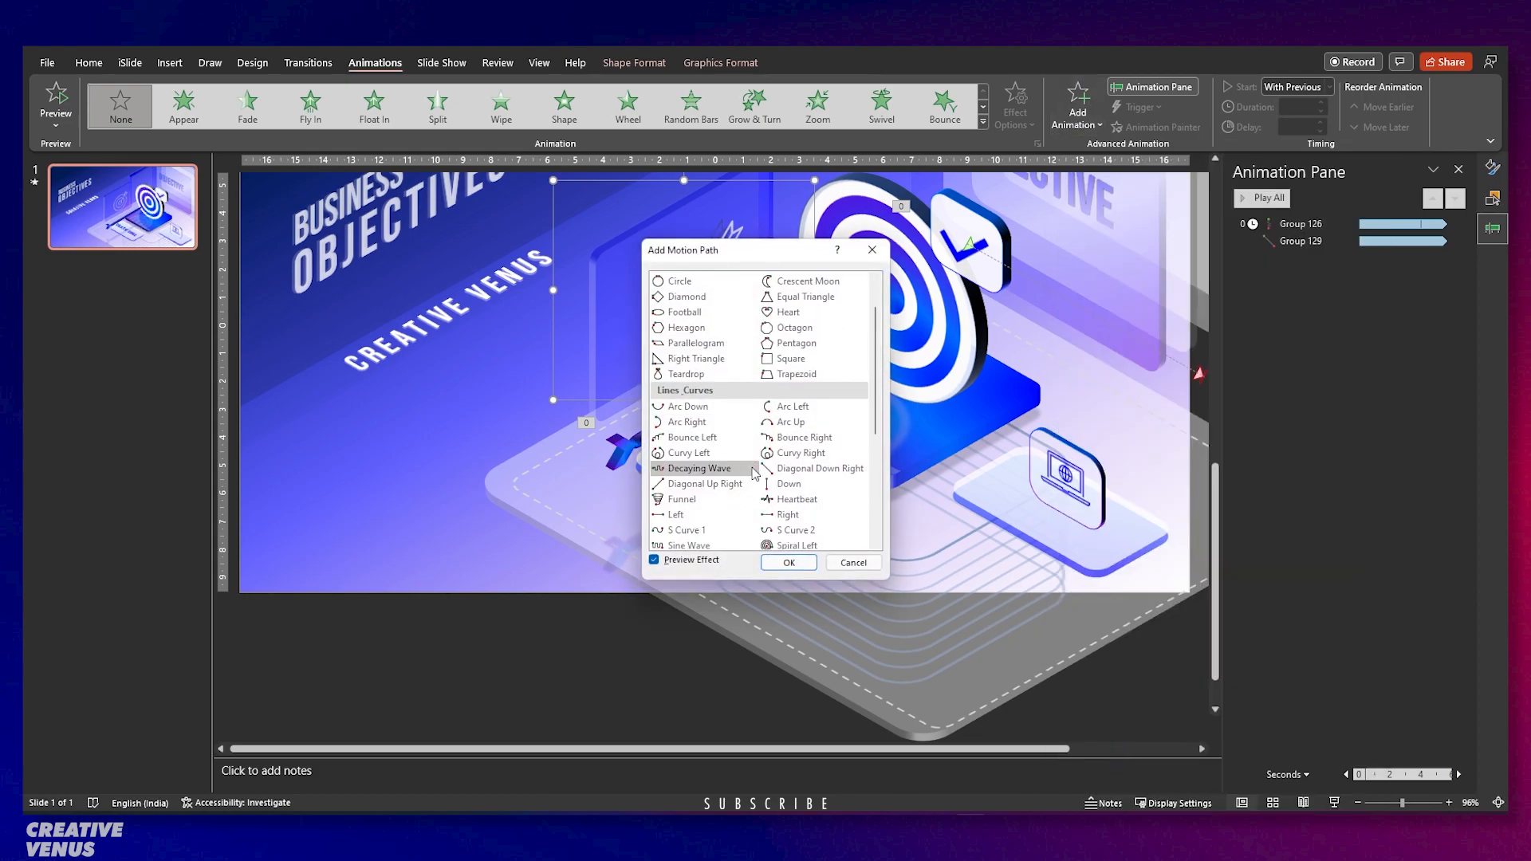
click(708, 484)
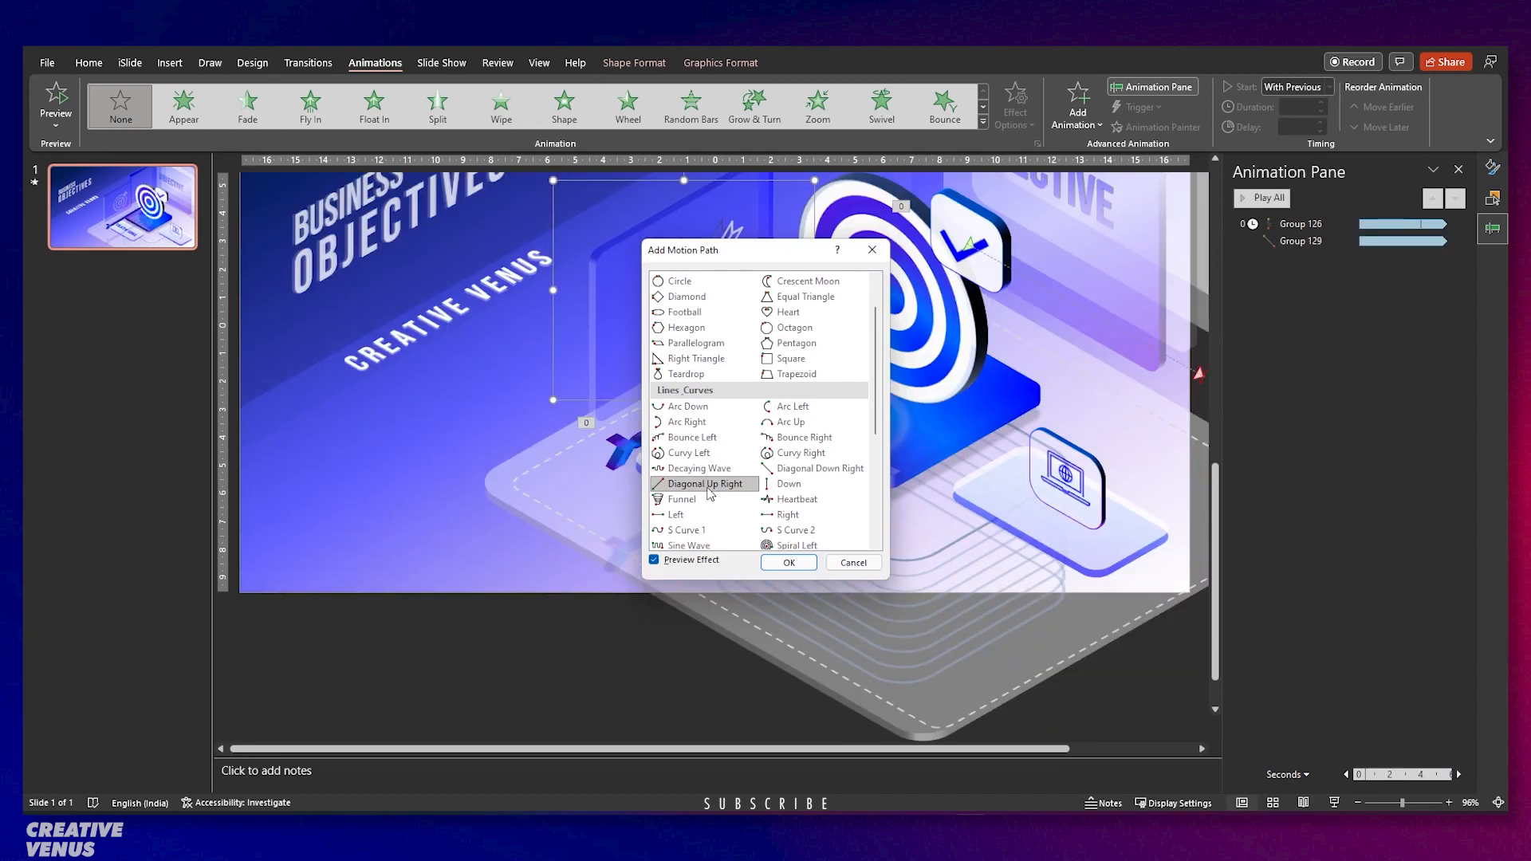
scroll(751, 491, down, 2)
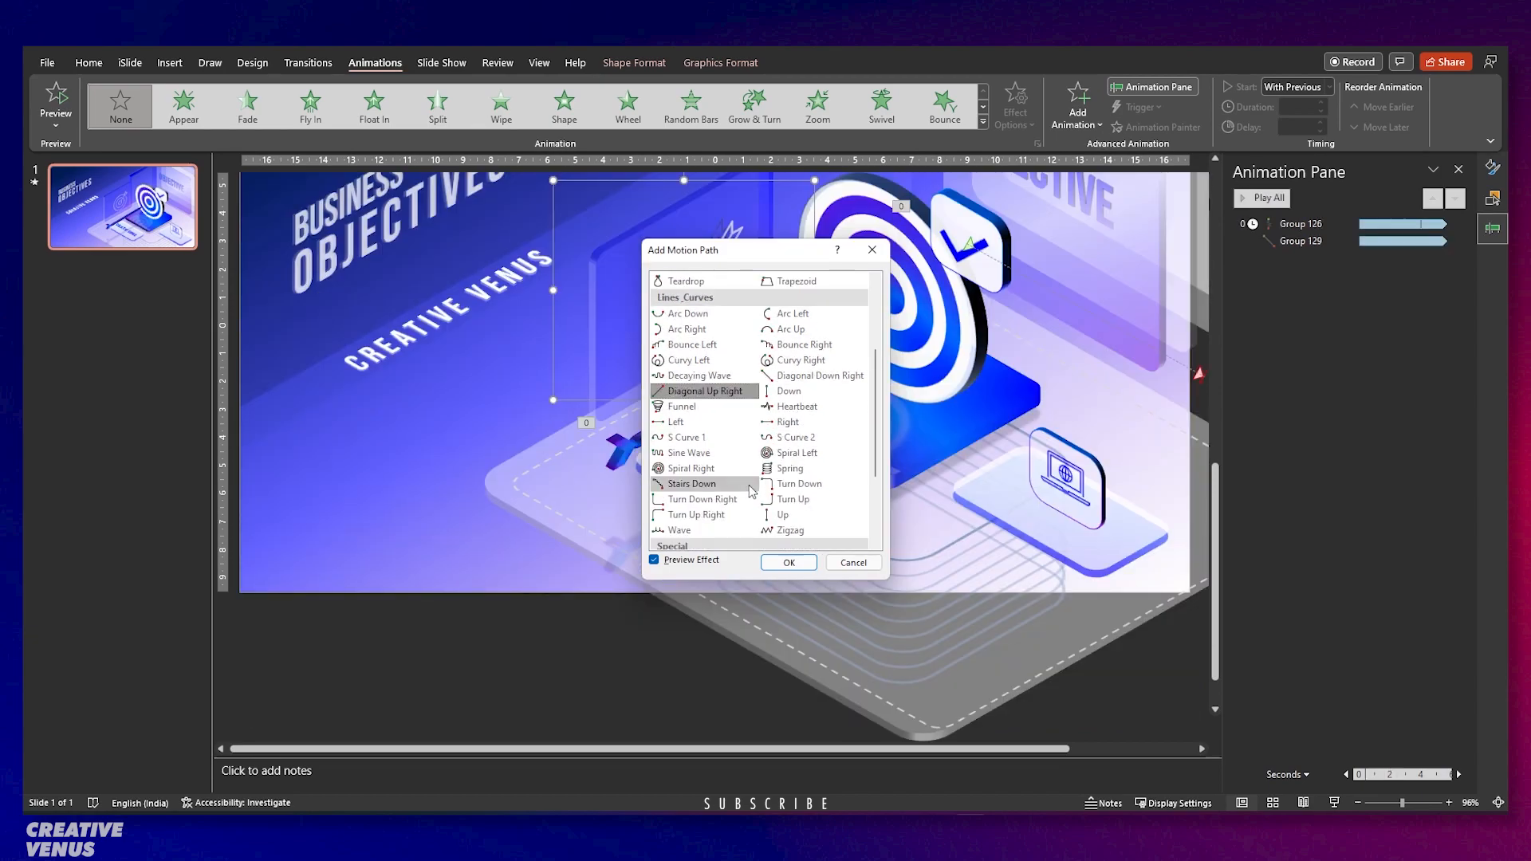
scroll(750, 491, down, 2)
scroll(750, 491, up, 2)
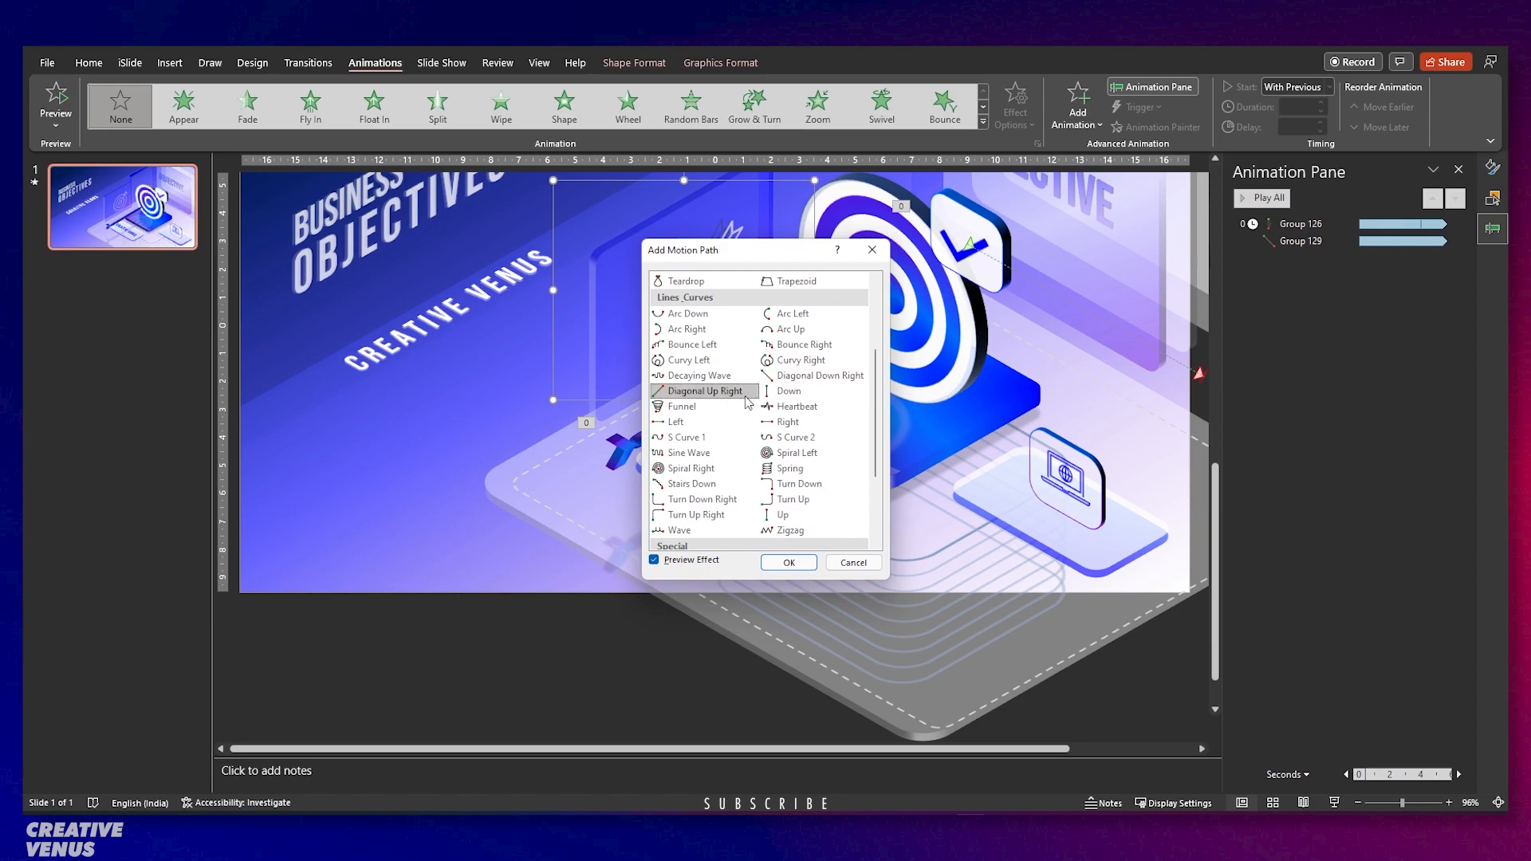
click(789, 563)
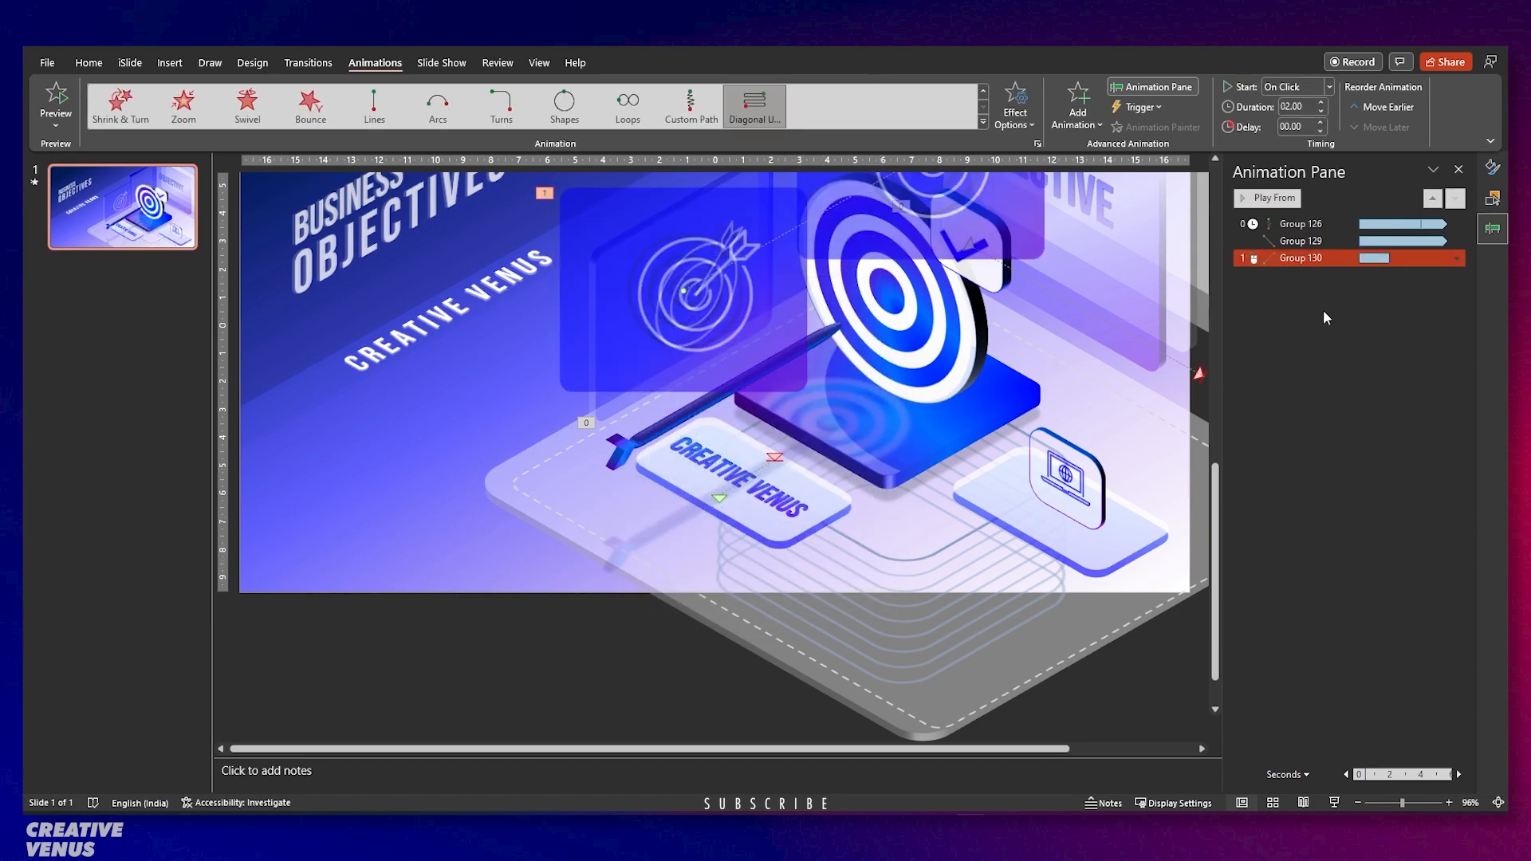
Set the target-icon panel's animation to start with previous, last 6.25 seconds, auto-reverse and repeat until the end of the slide.
click(1328, 86)
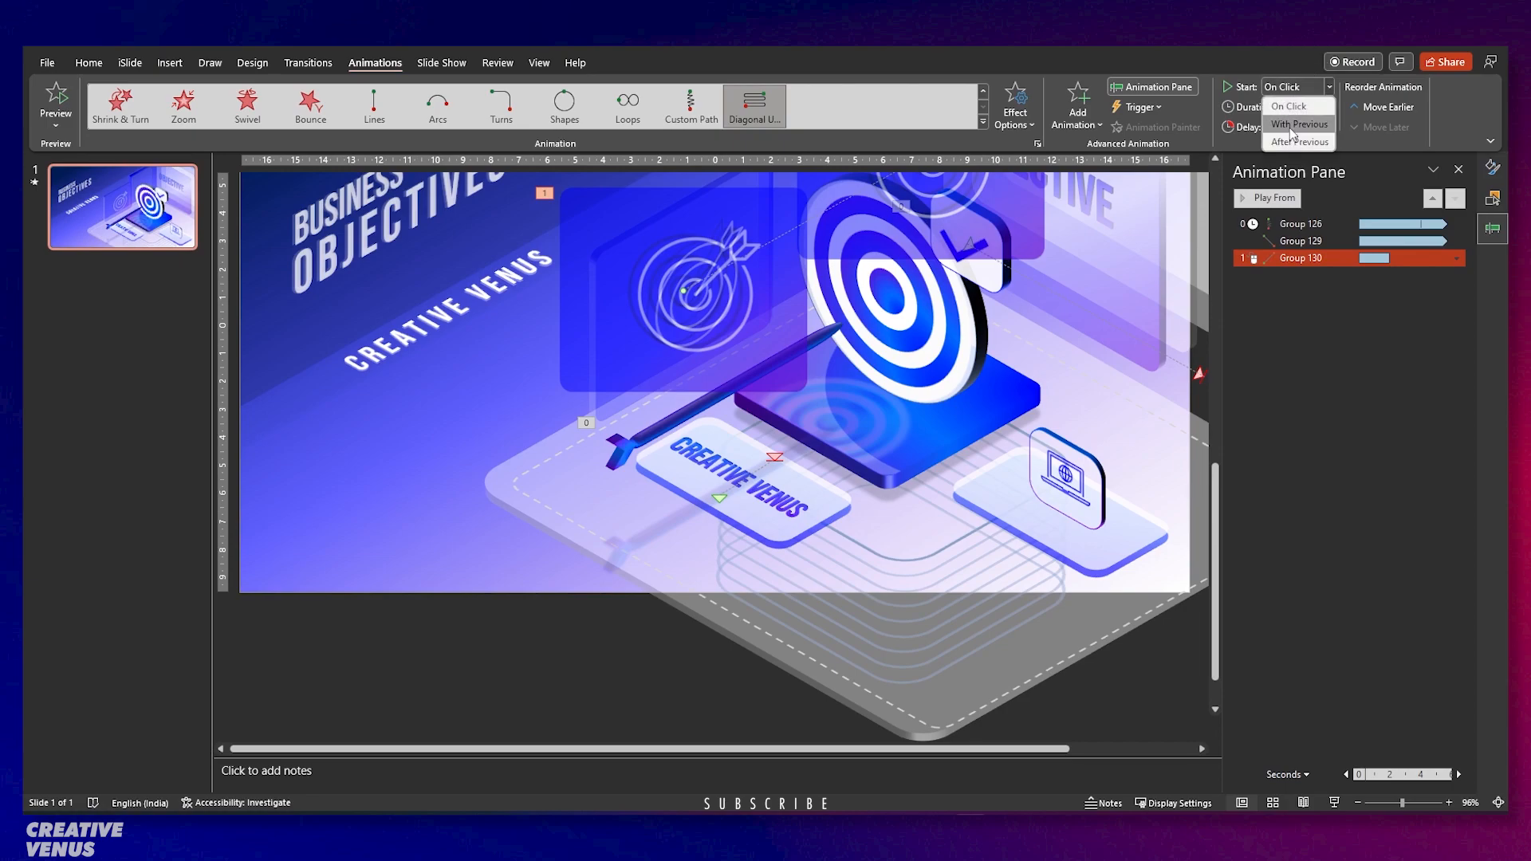
click(1285, 115)
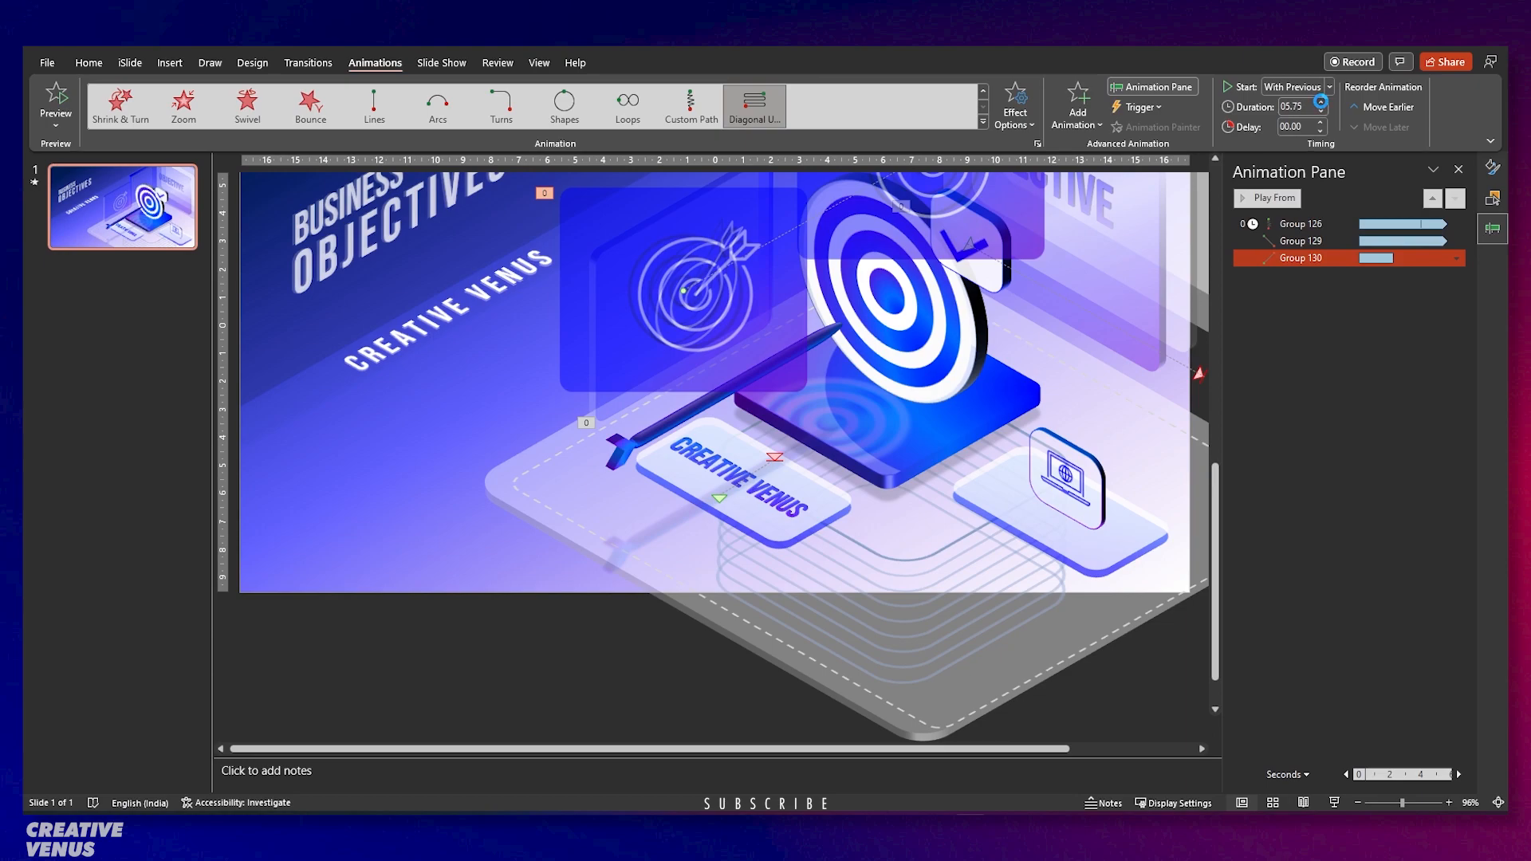
click(1456, 258)
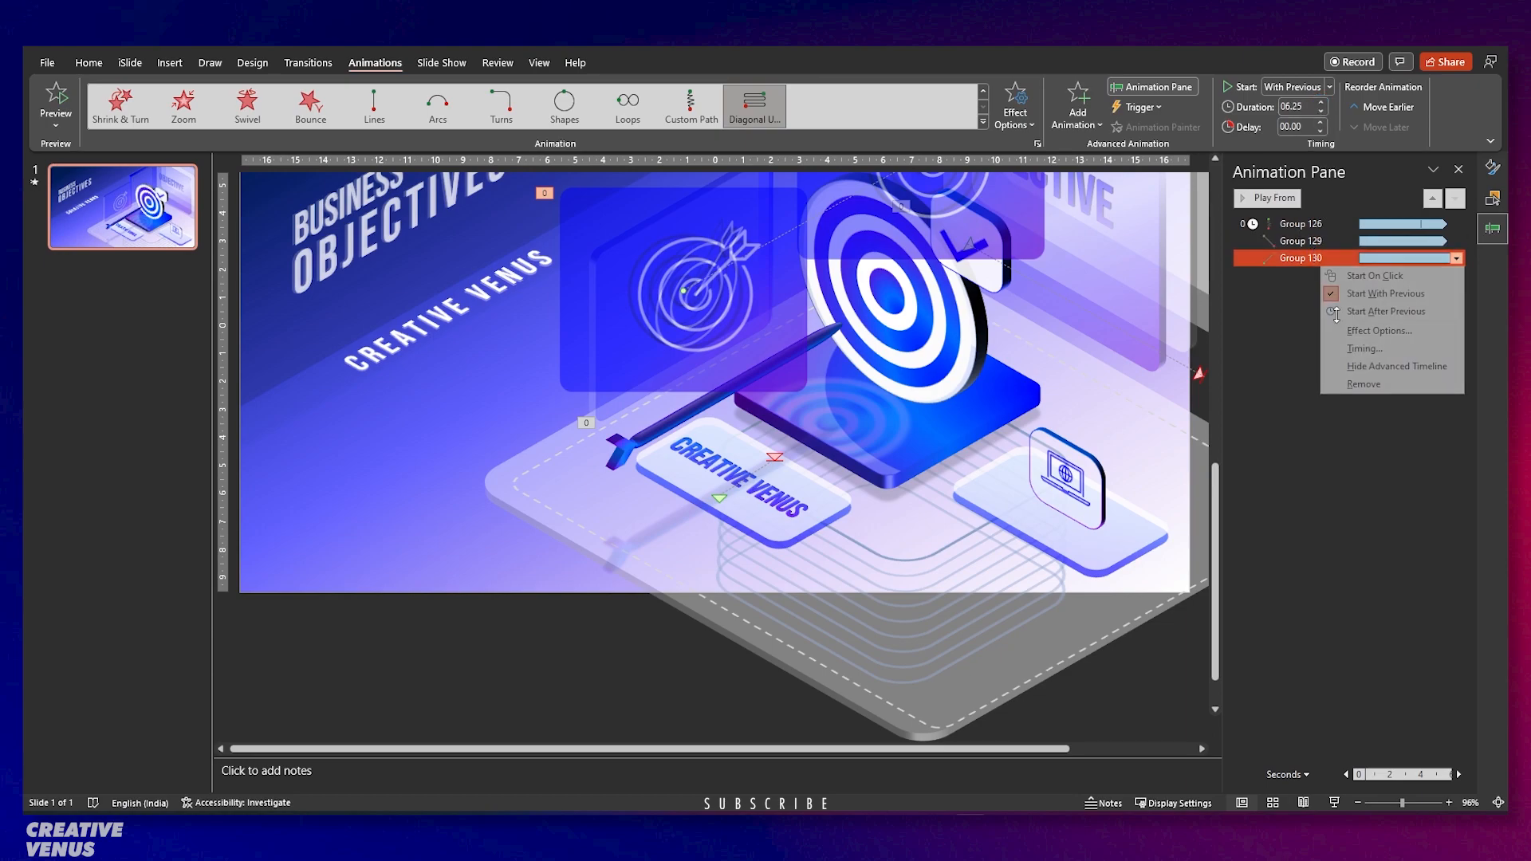
click(1370, 325)
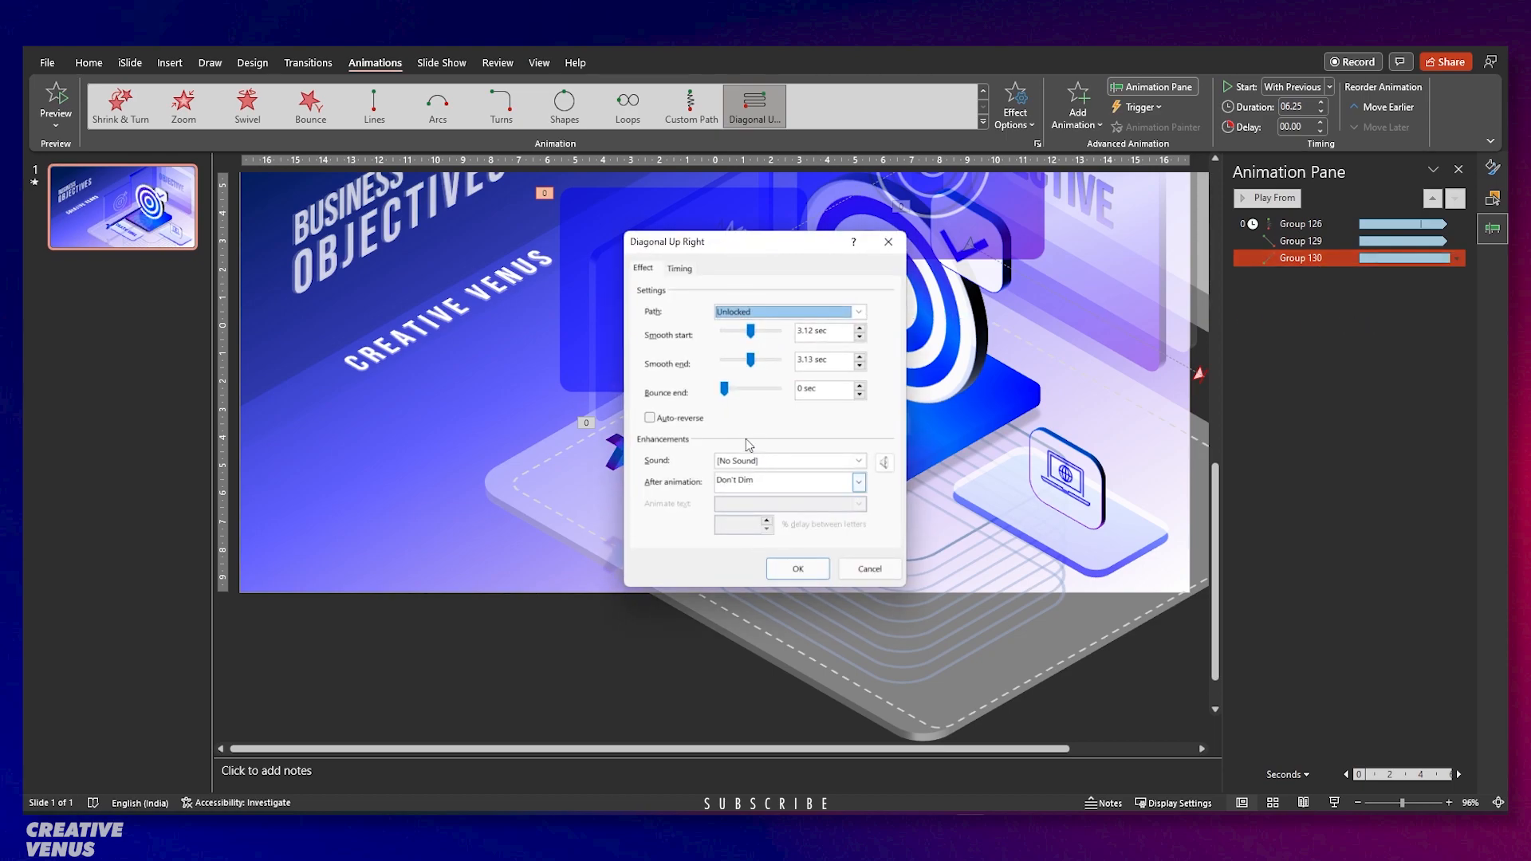
click(691, 421)
click(678, 268)
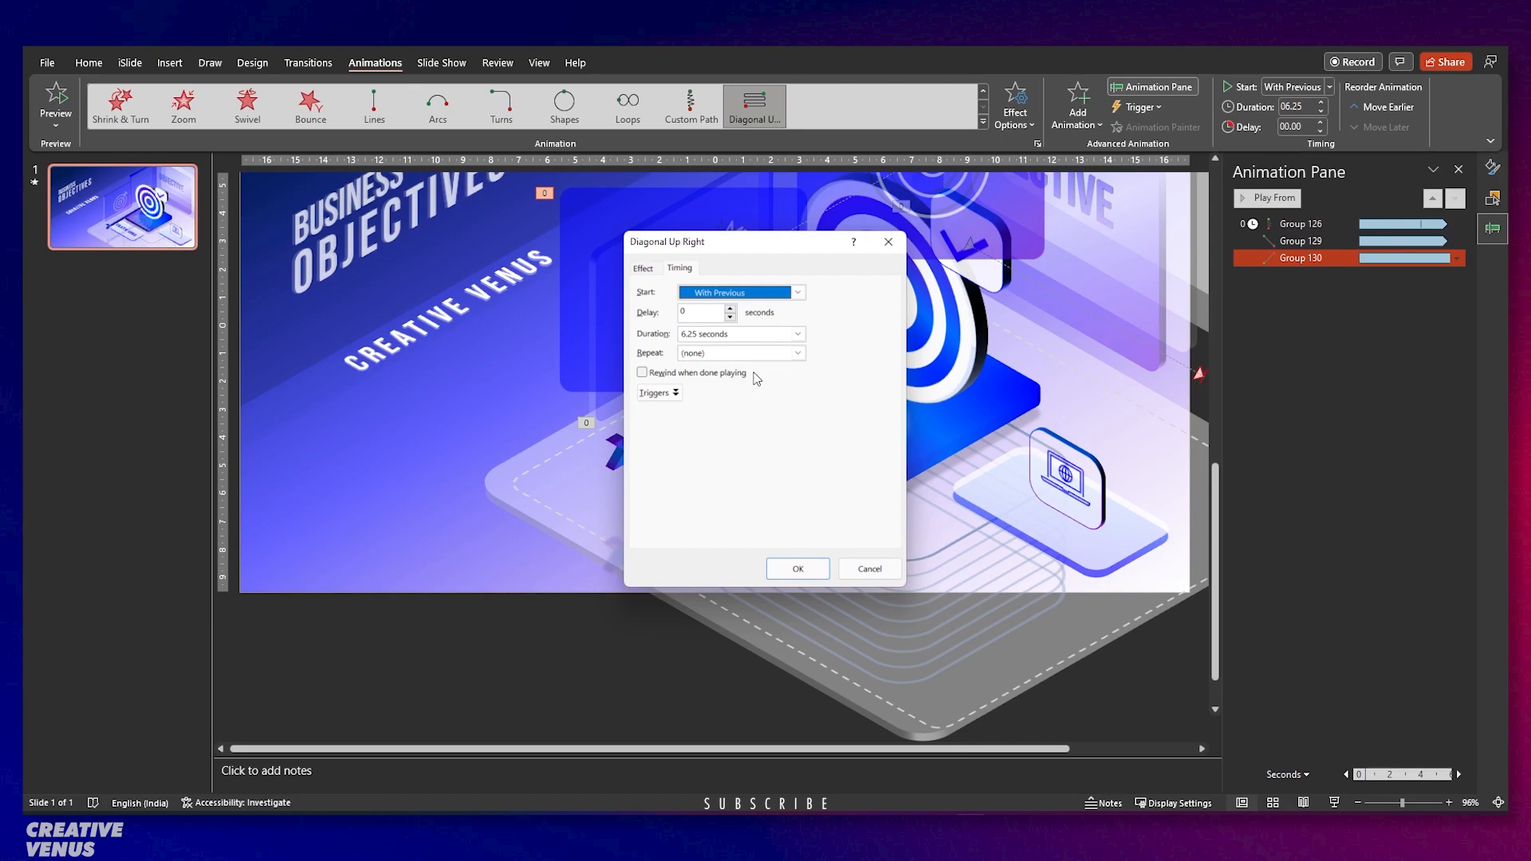
click(798, 353)
click(741, 444)
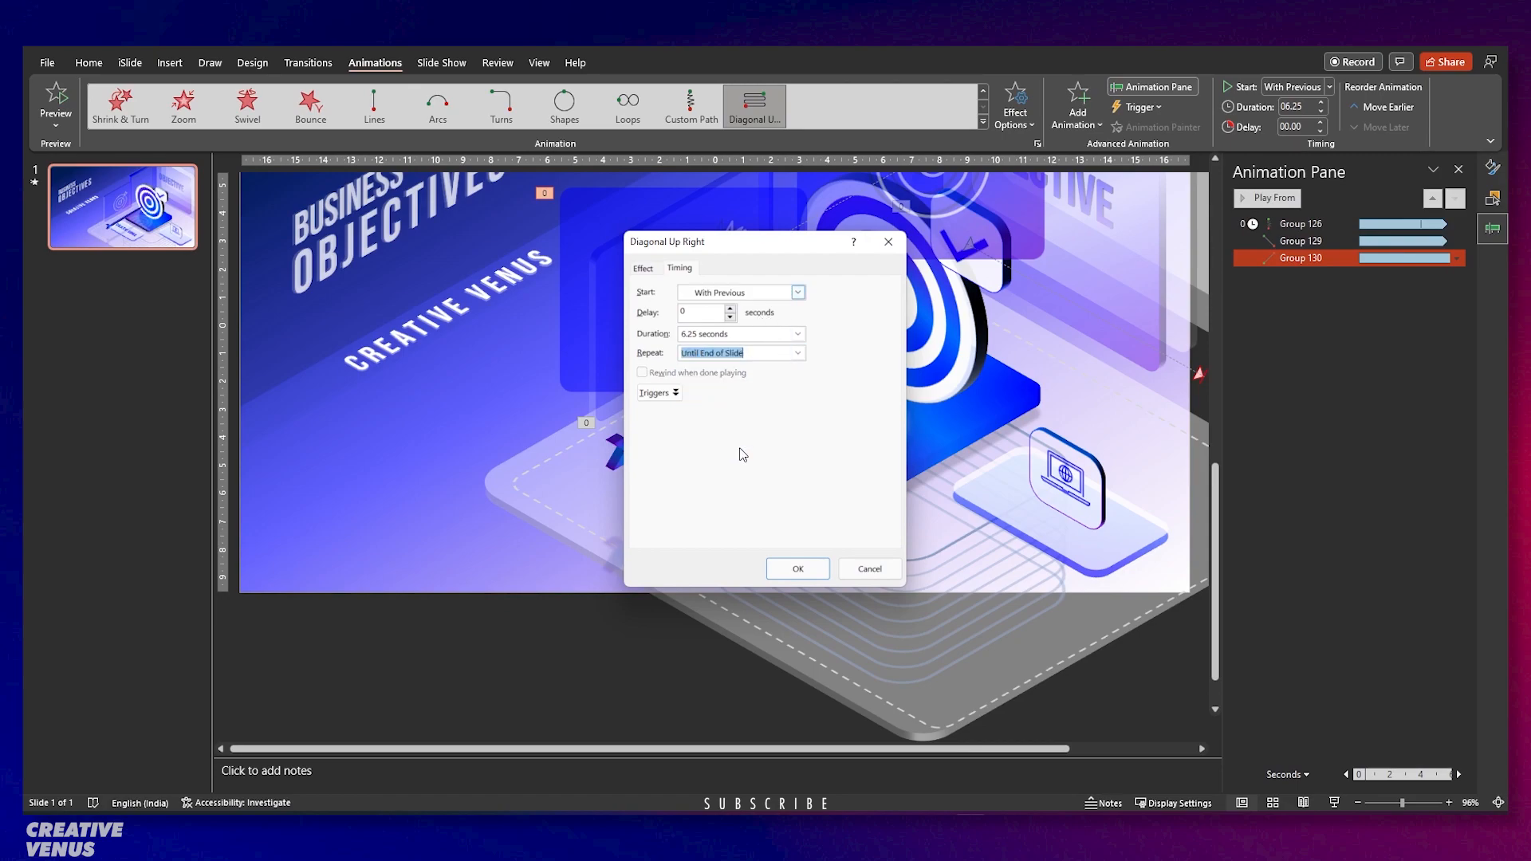
click(798, 568)
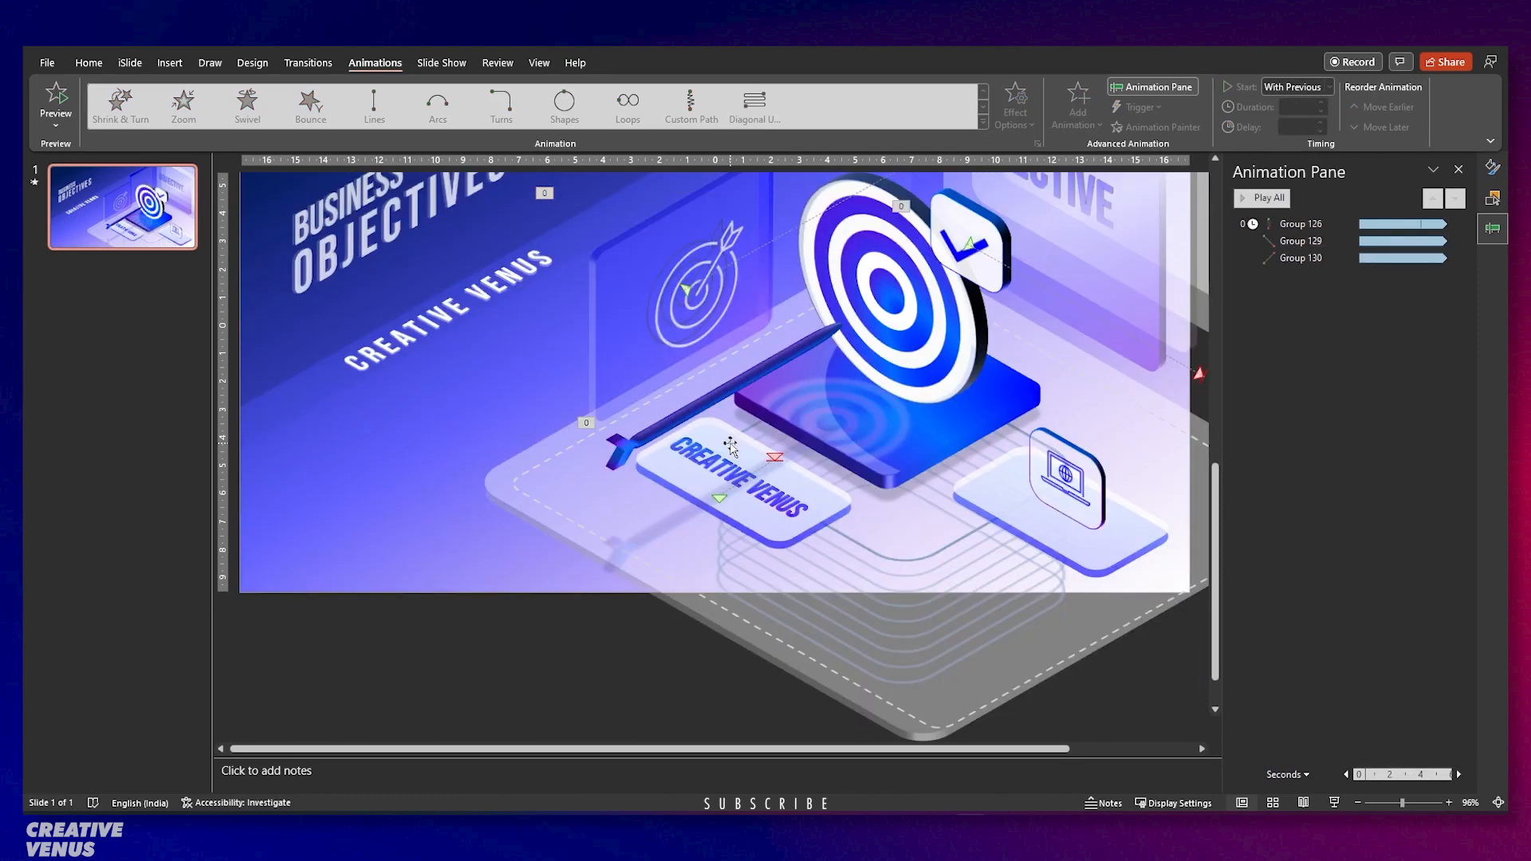
Select the target-icon panel's diagonal motion path for editing.
scroll(901, 207, up, 2)
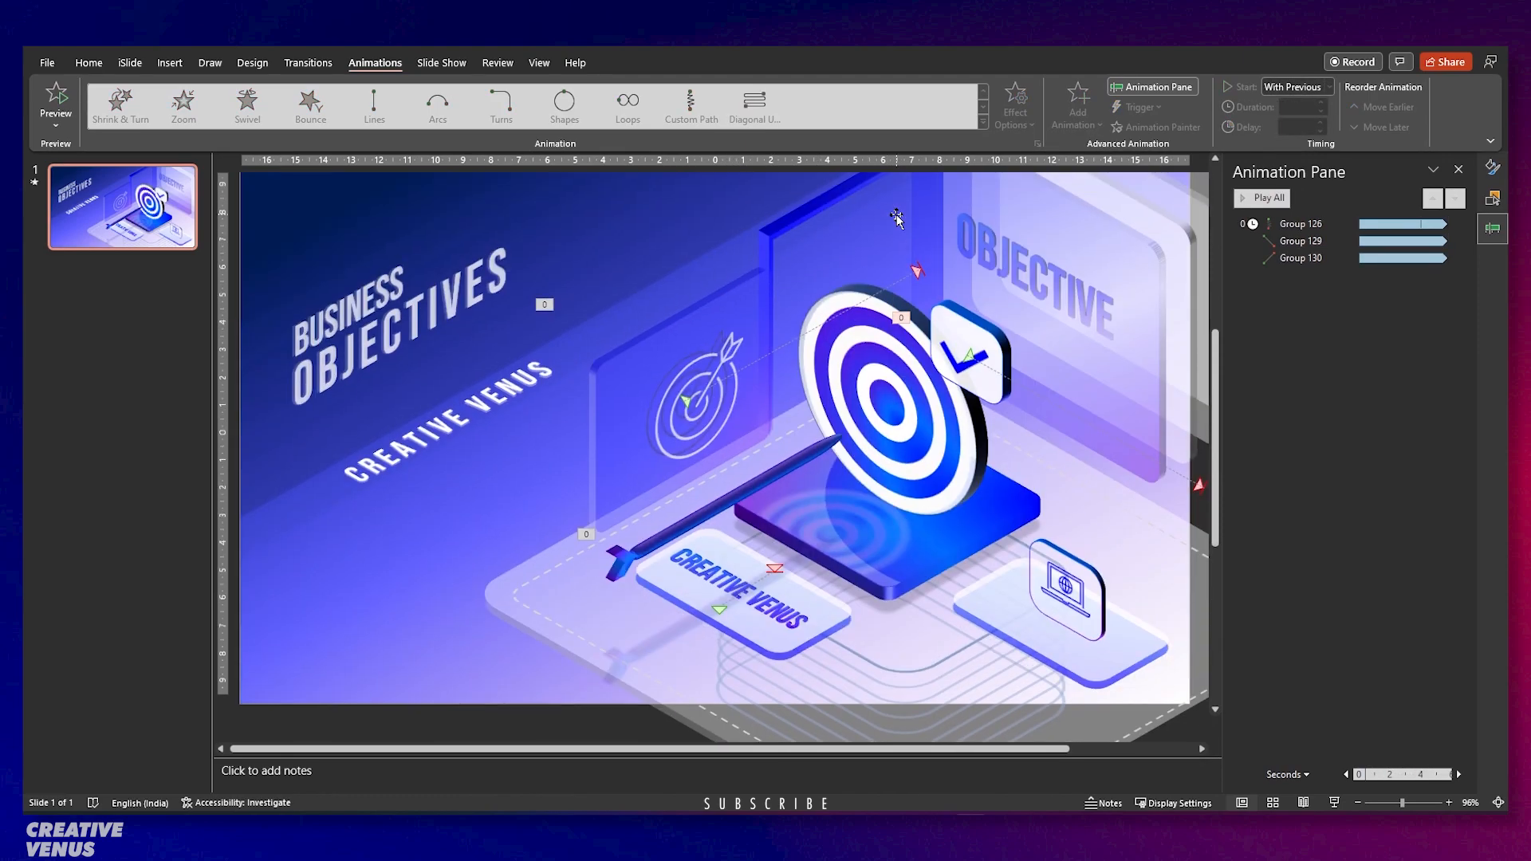
click(917, 275)
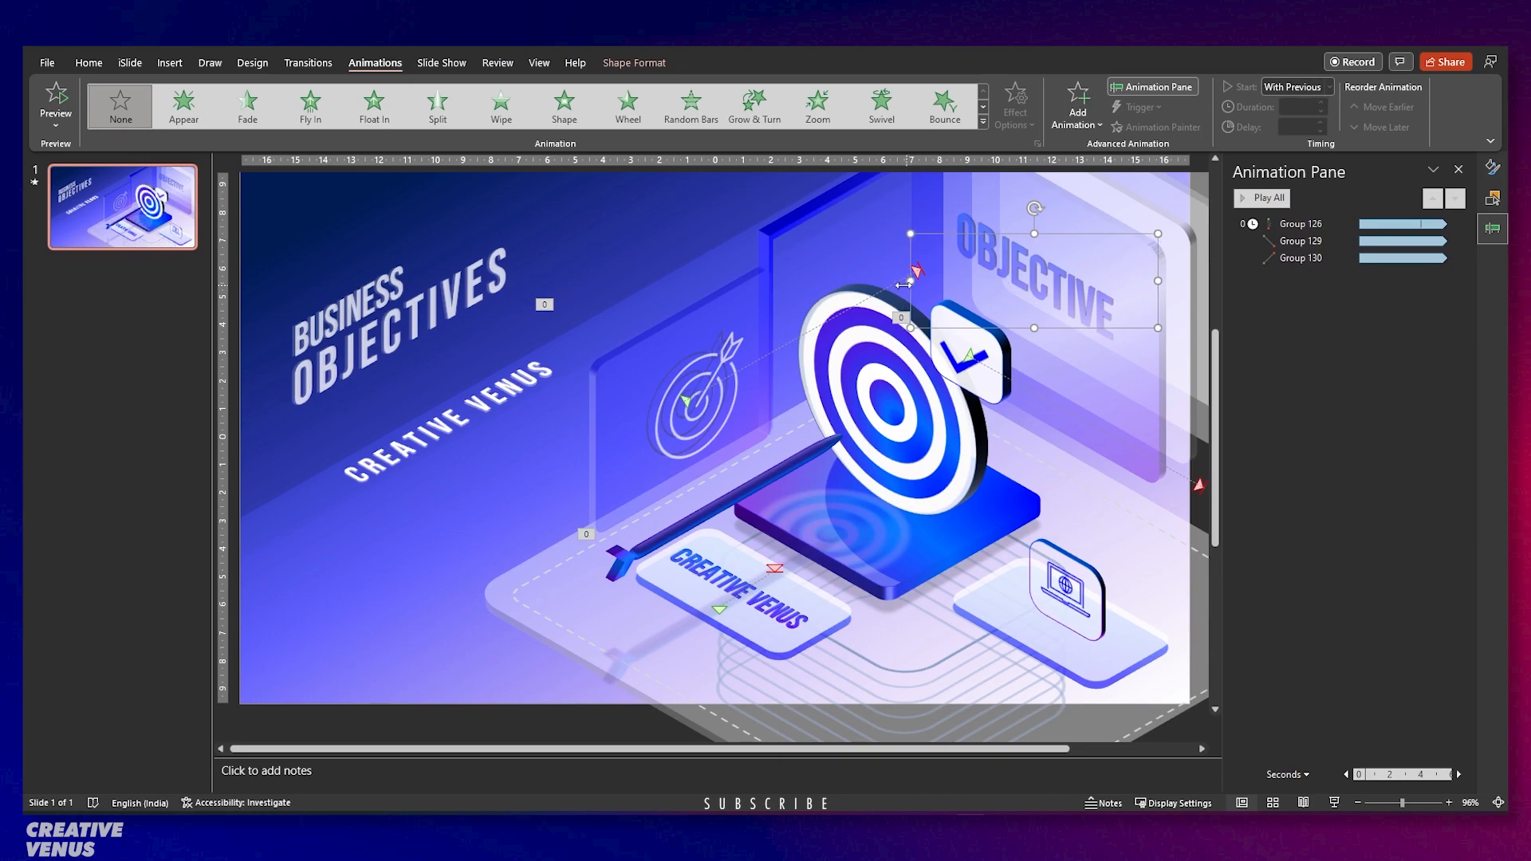
click(764, 358)
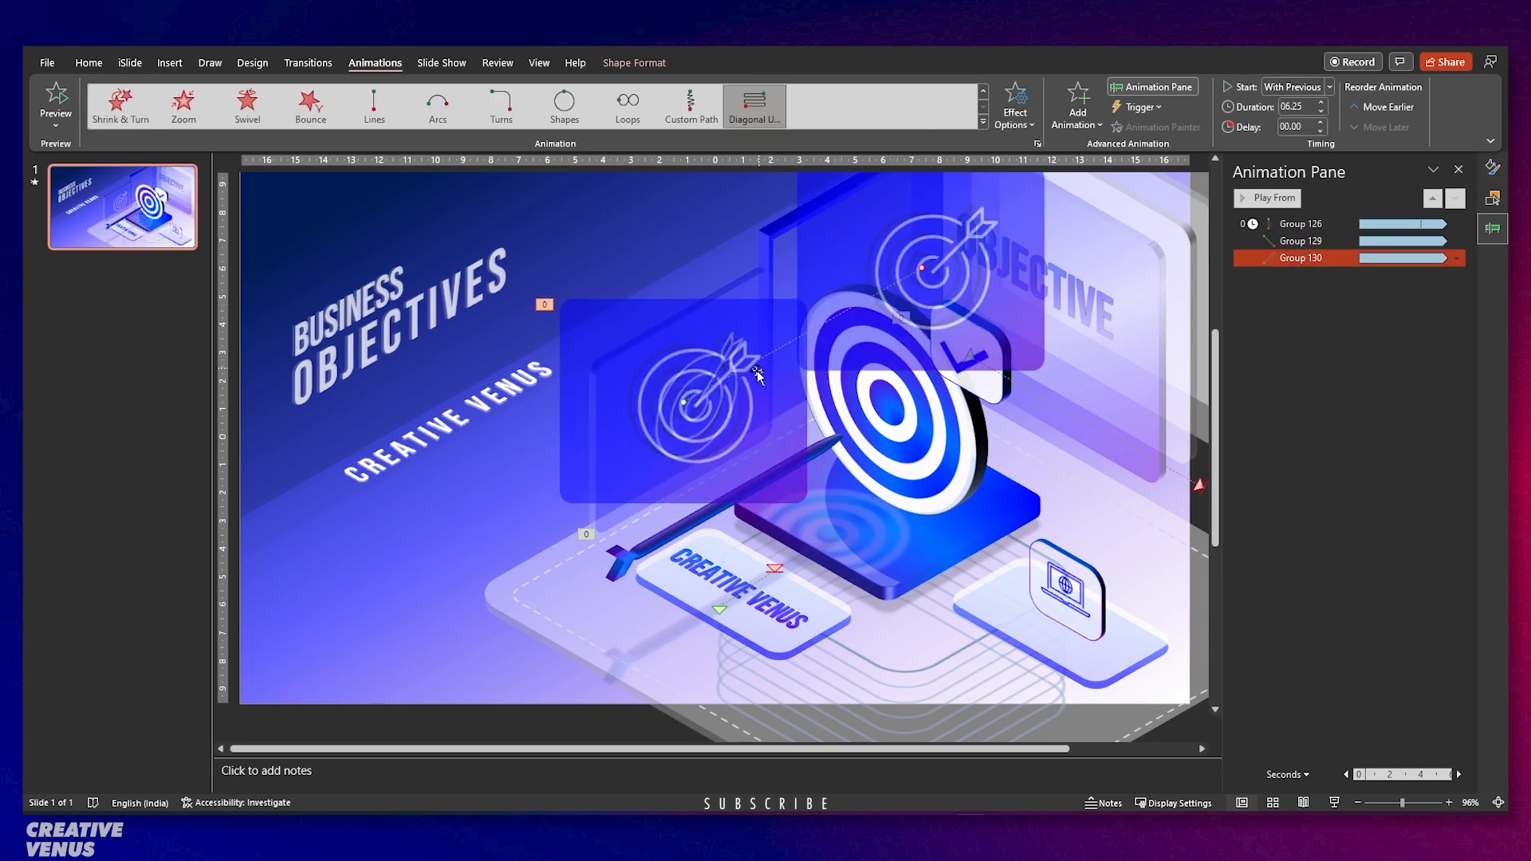
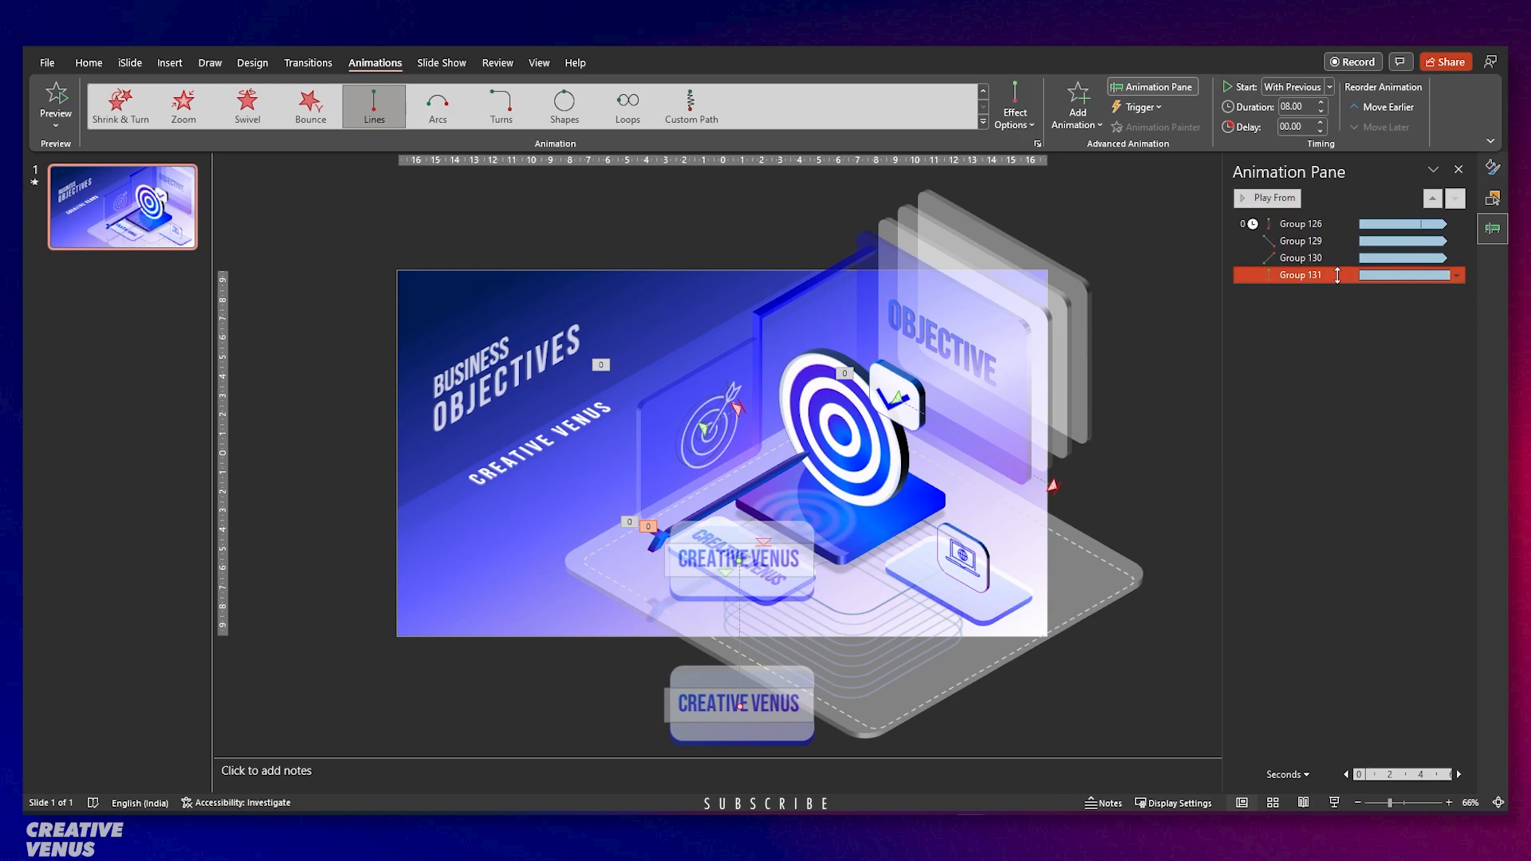
Make the CREATIVE VENUS plate's Down motion path auto-reverse and repeat until the end of the slide, and play the slide show to check it.
click(1372, 352)
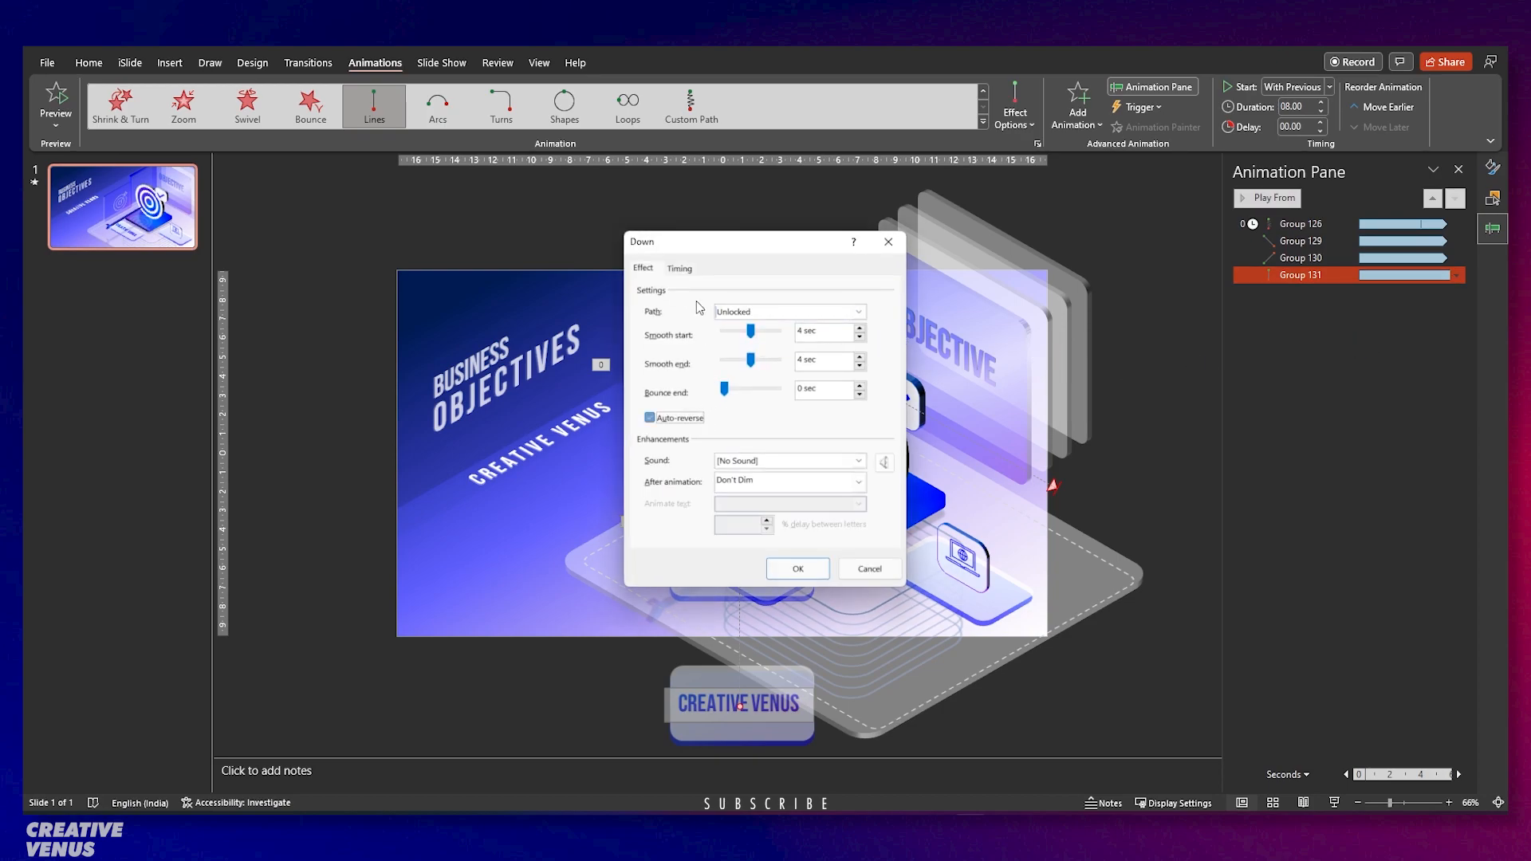
click(679, 269)
click(797, 353)
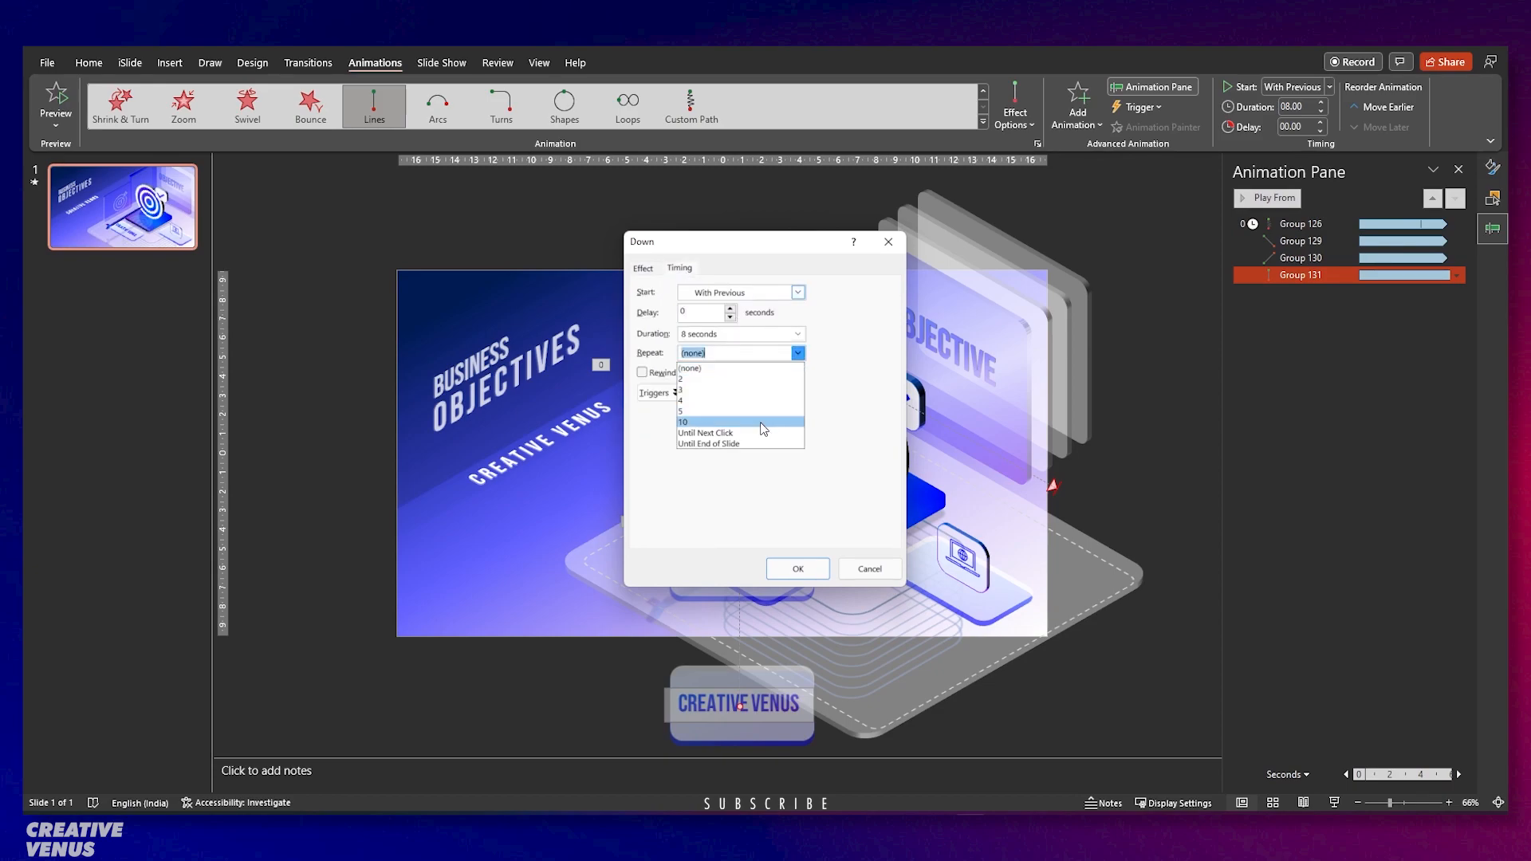
click(718, 451)
click(823, 571)
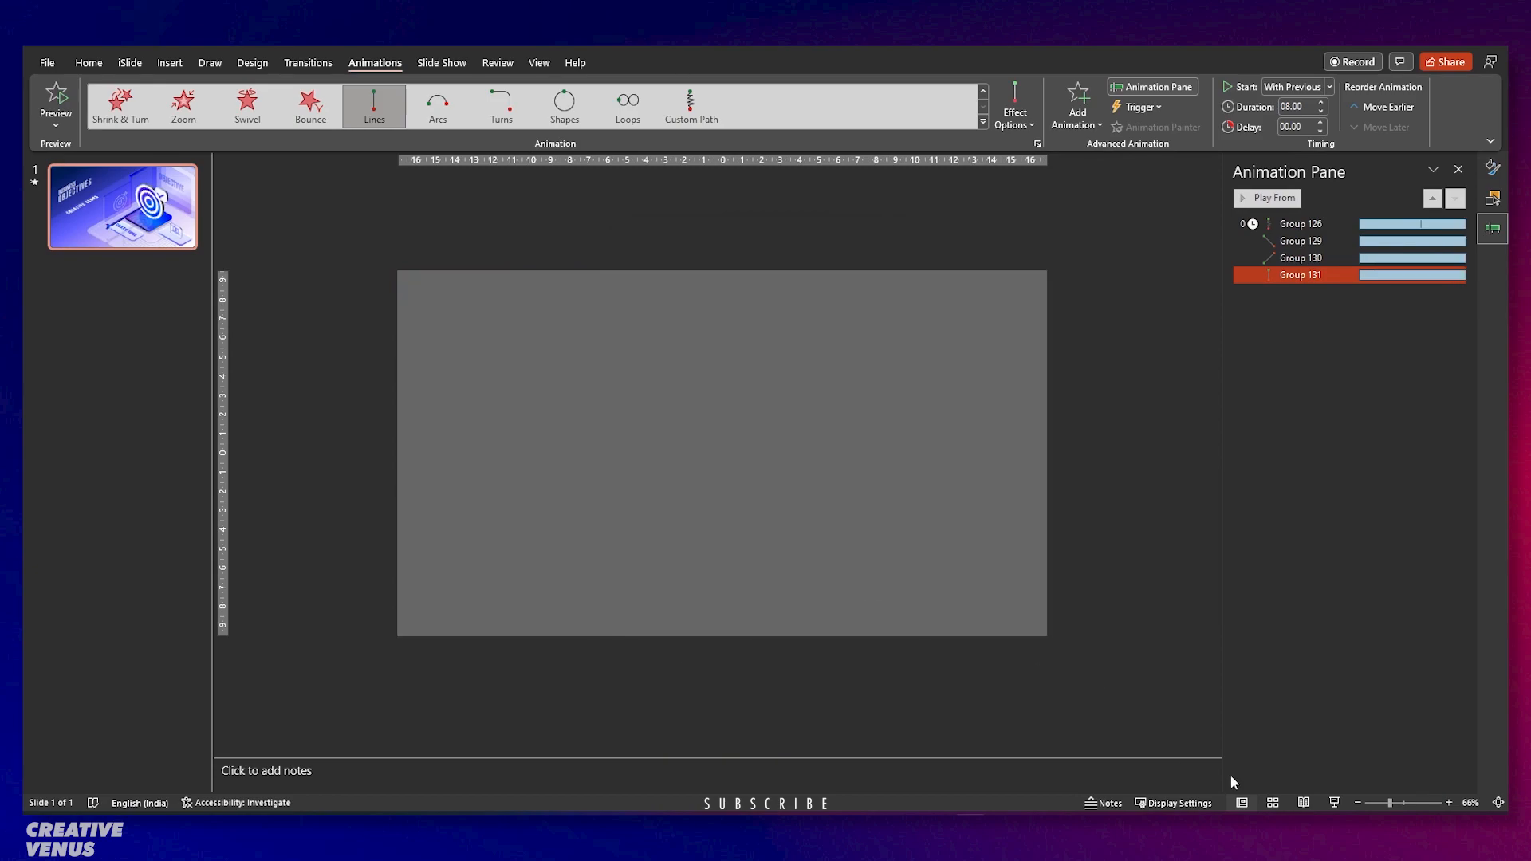
key(shift+F5)
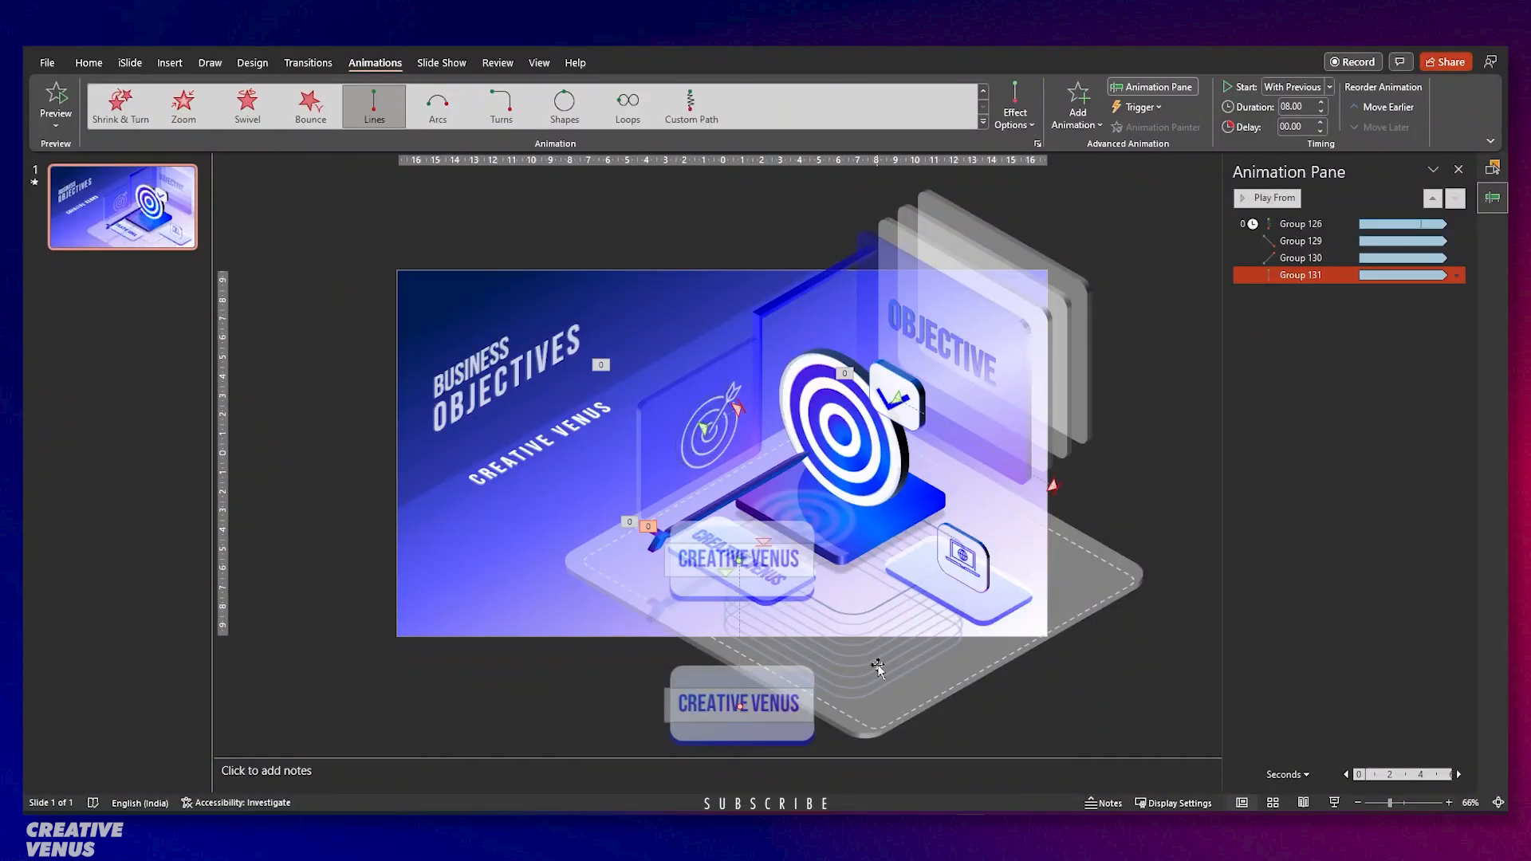
Add a Down motion path to the group of stacked rounded outlines beneath the target's platform.
click(873, 664)
drag(867, 696, 867, 680)
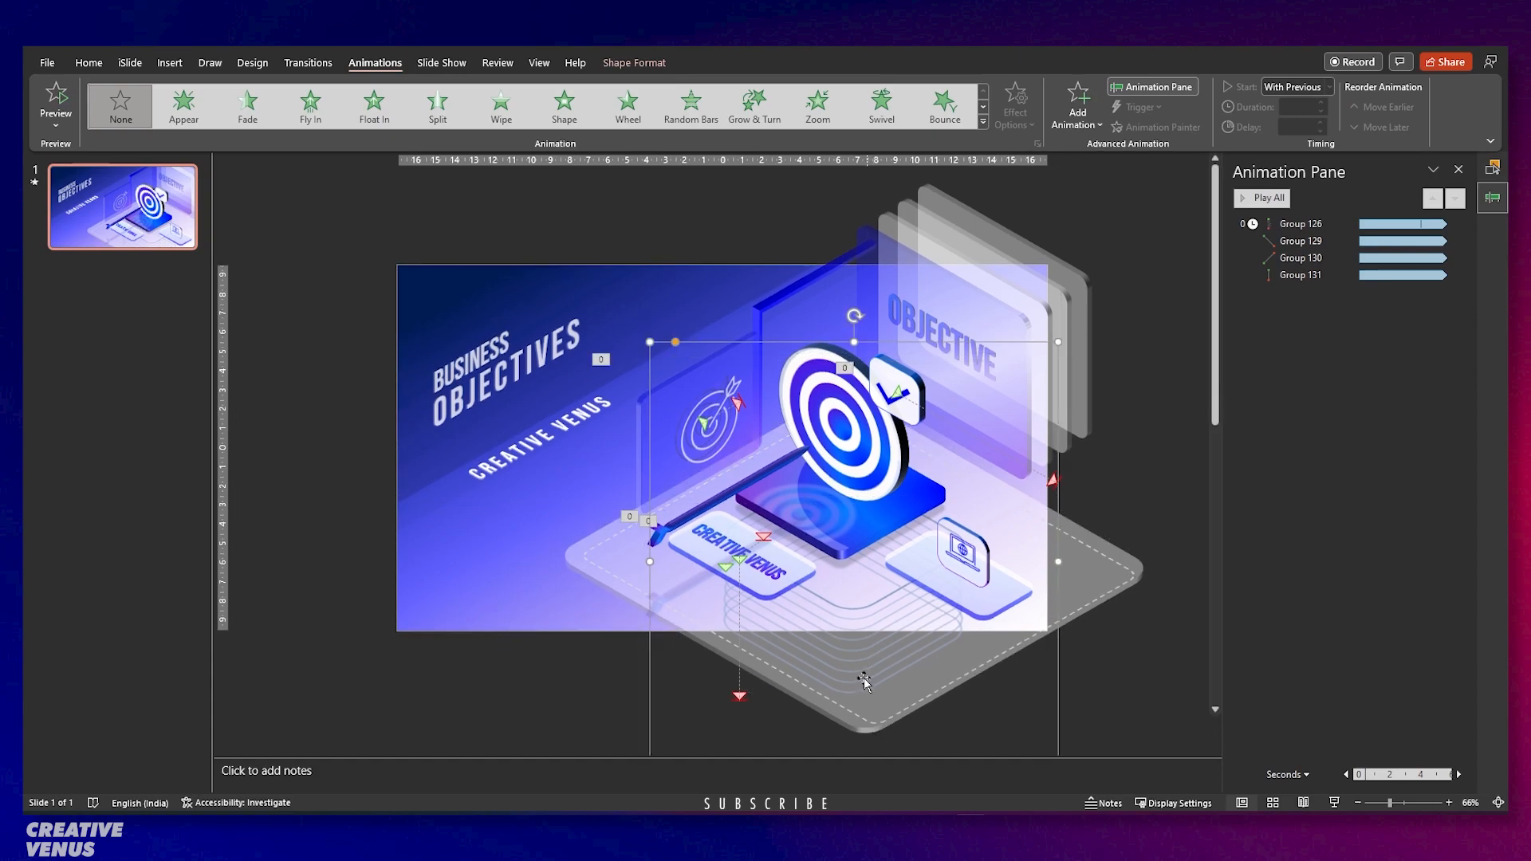
click(1457, 169)
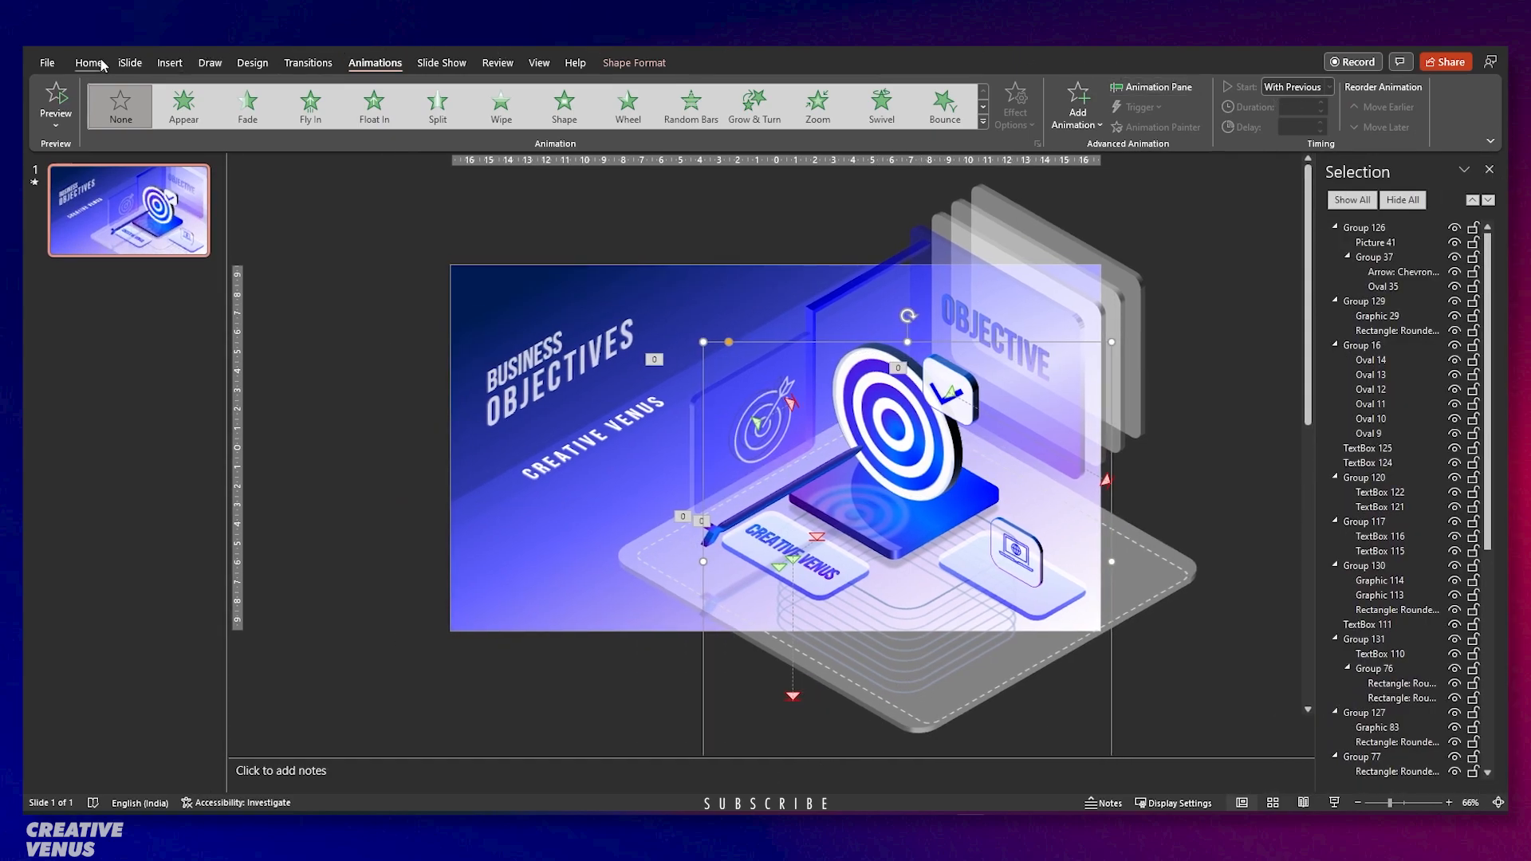
click(89, 64)
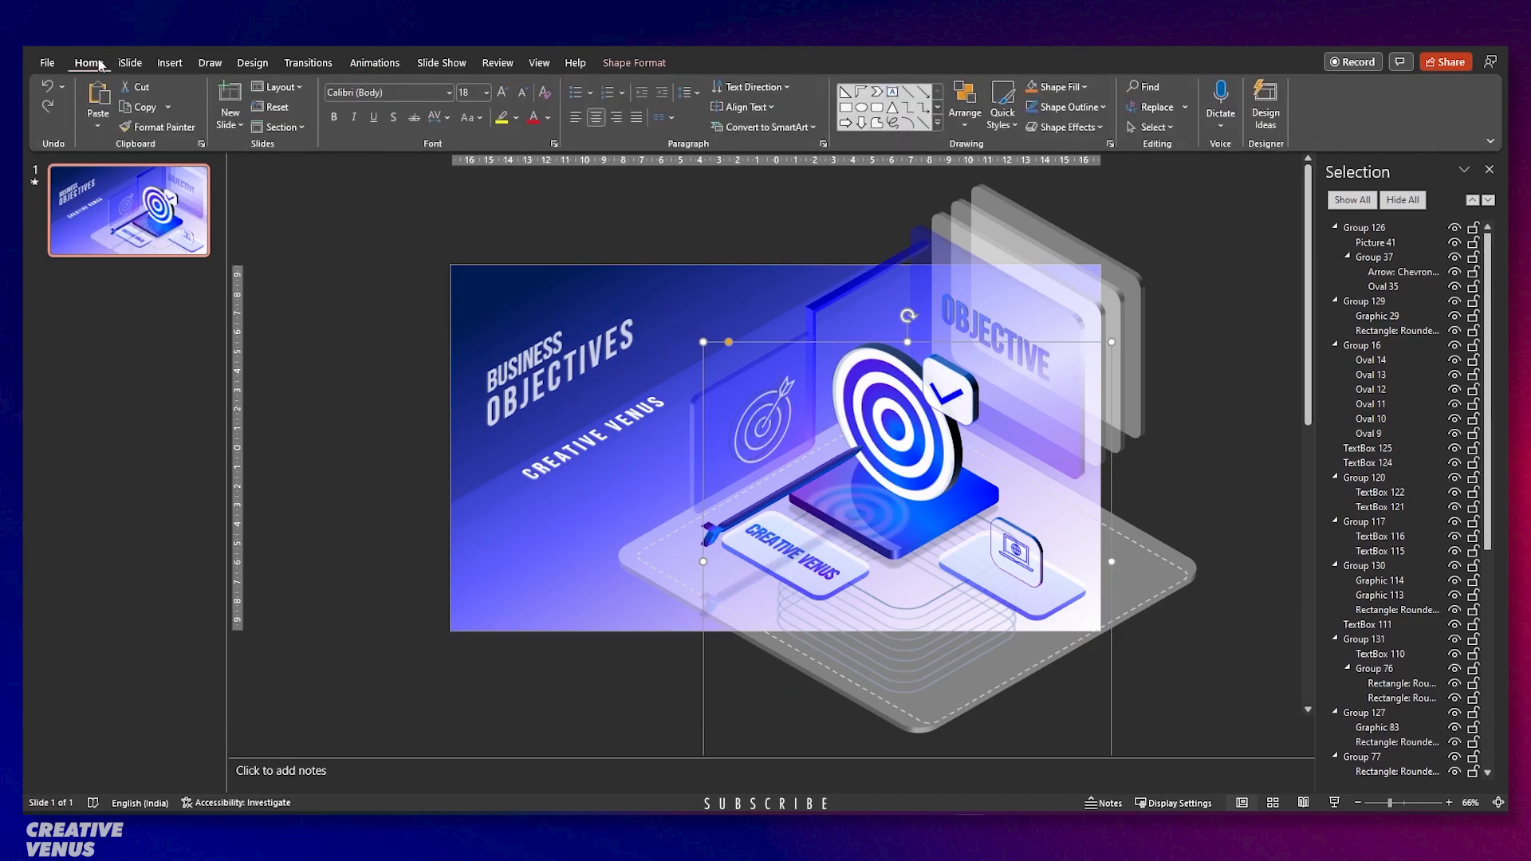
click(1248, 429)
scroll(1396, 592, down, 8)
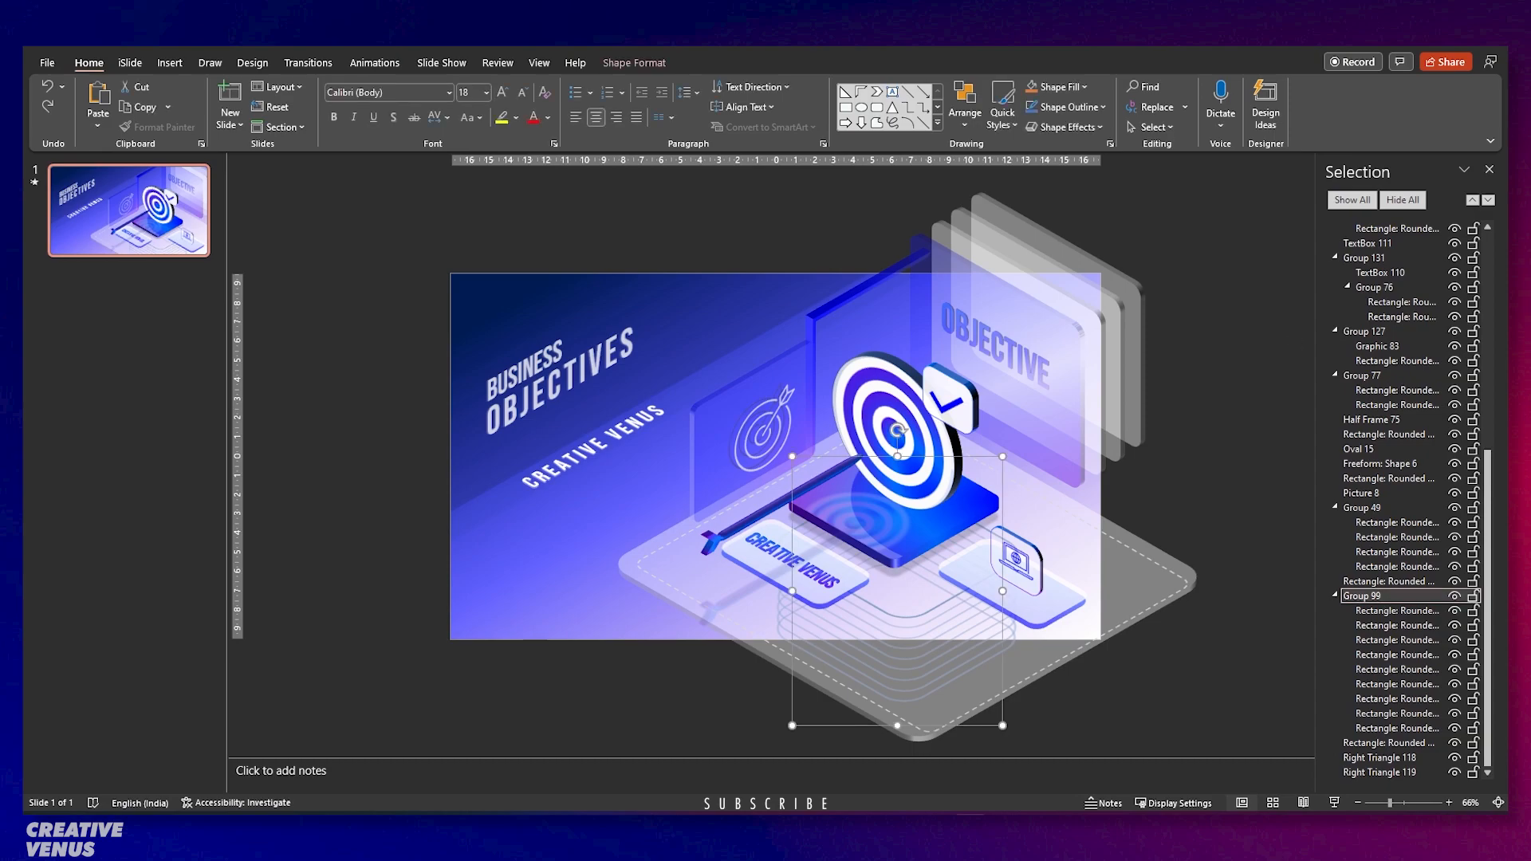
click(395, 69)
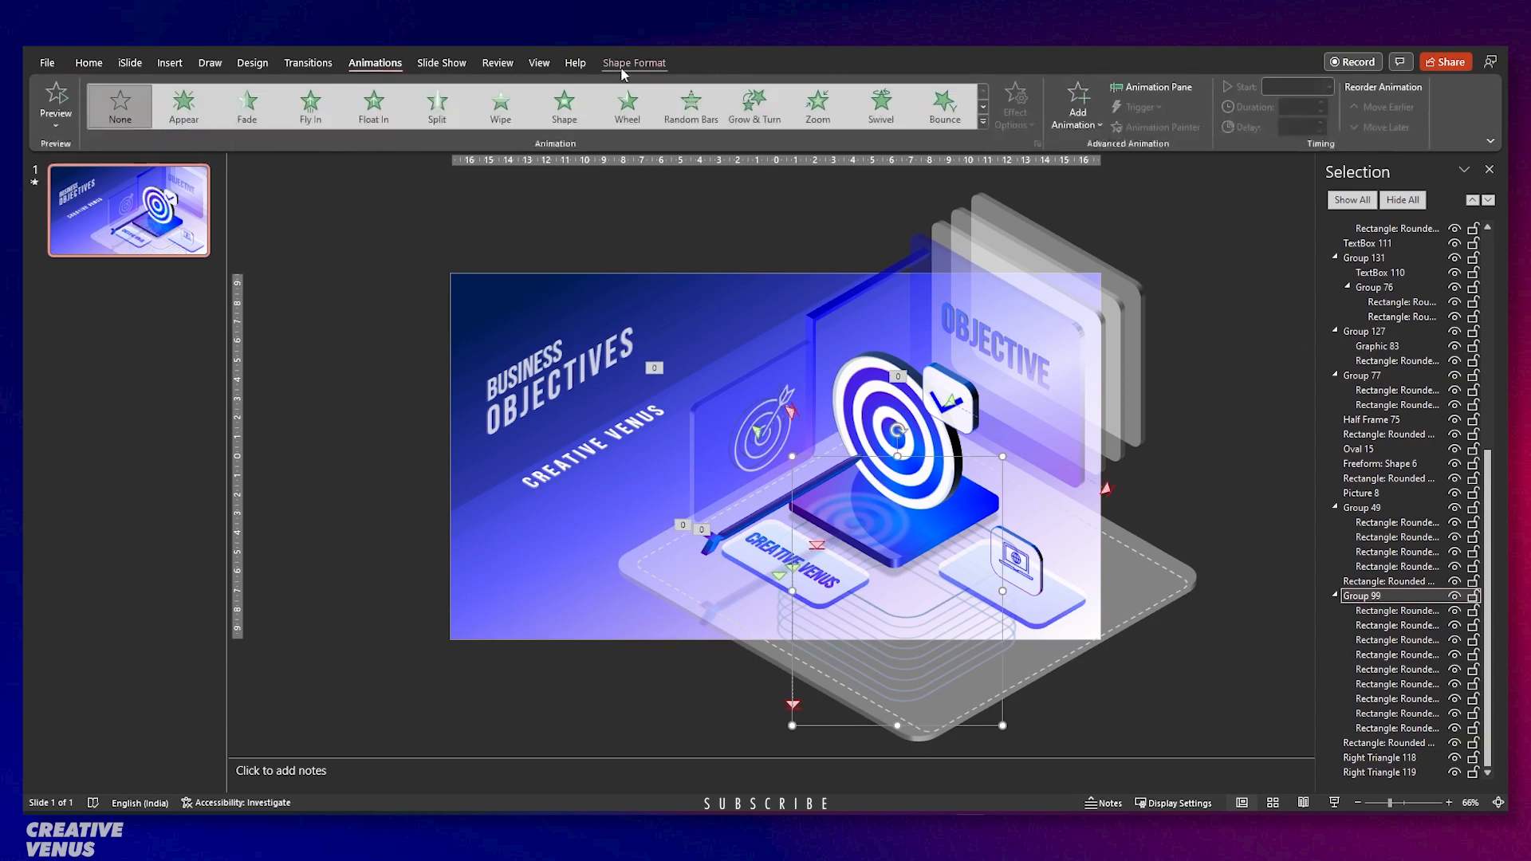
click(1076, 111)
scroll(1164, 542, down, 1)
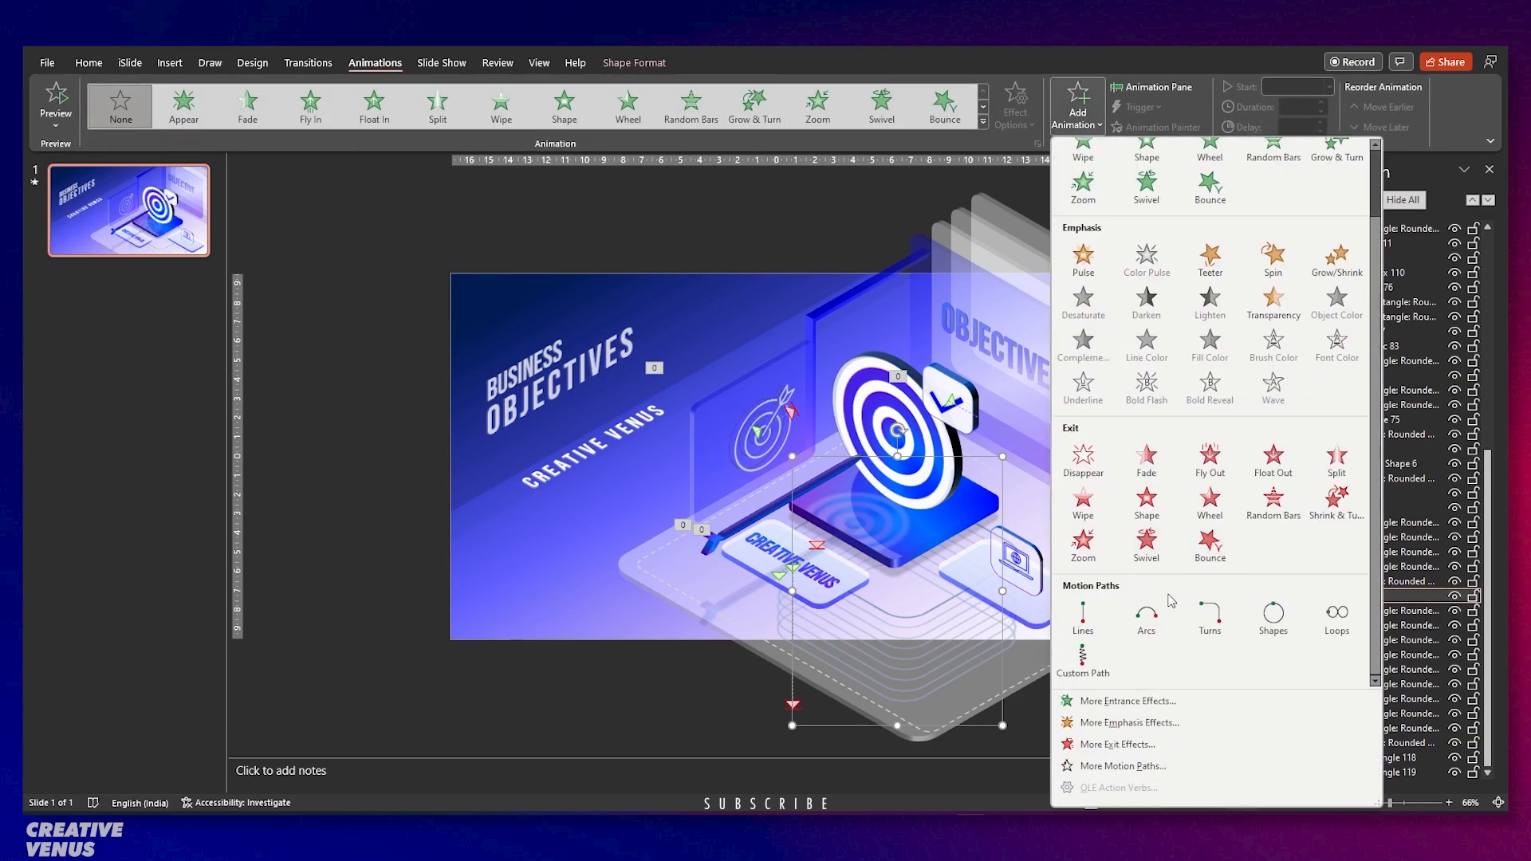
click(1123, 766)
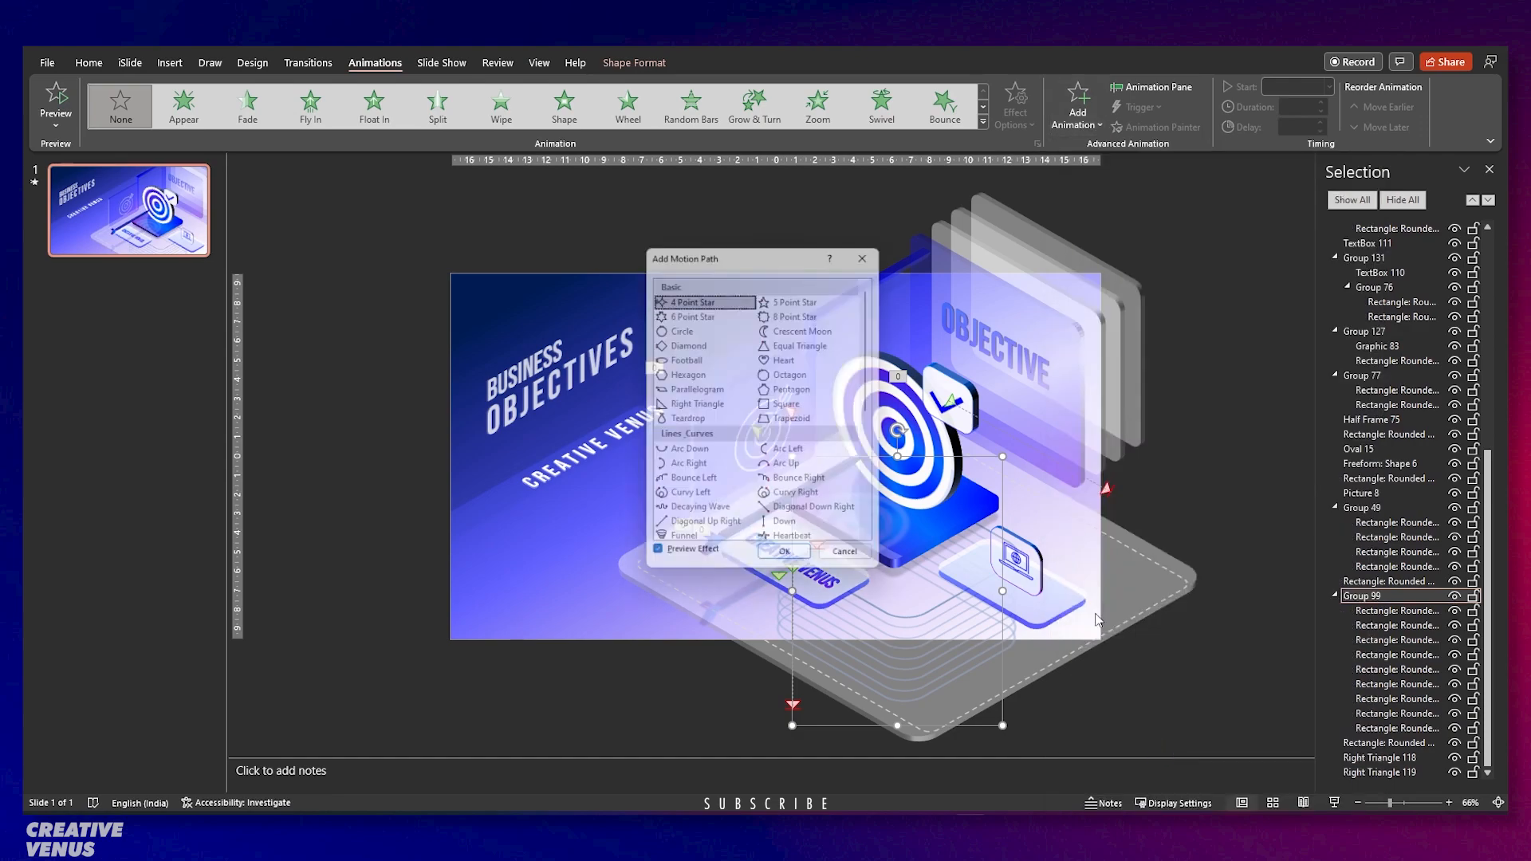
click(789, 530)
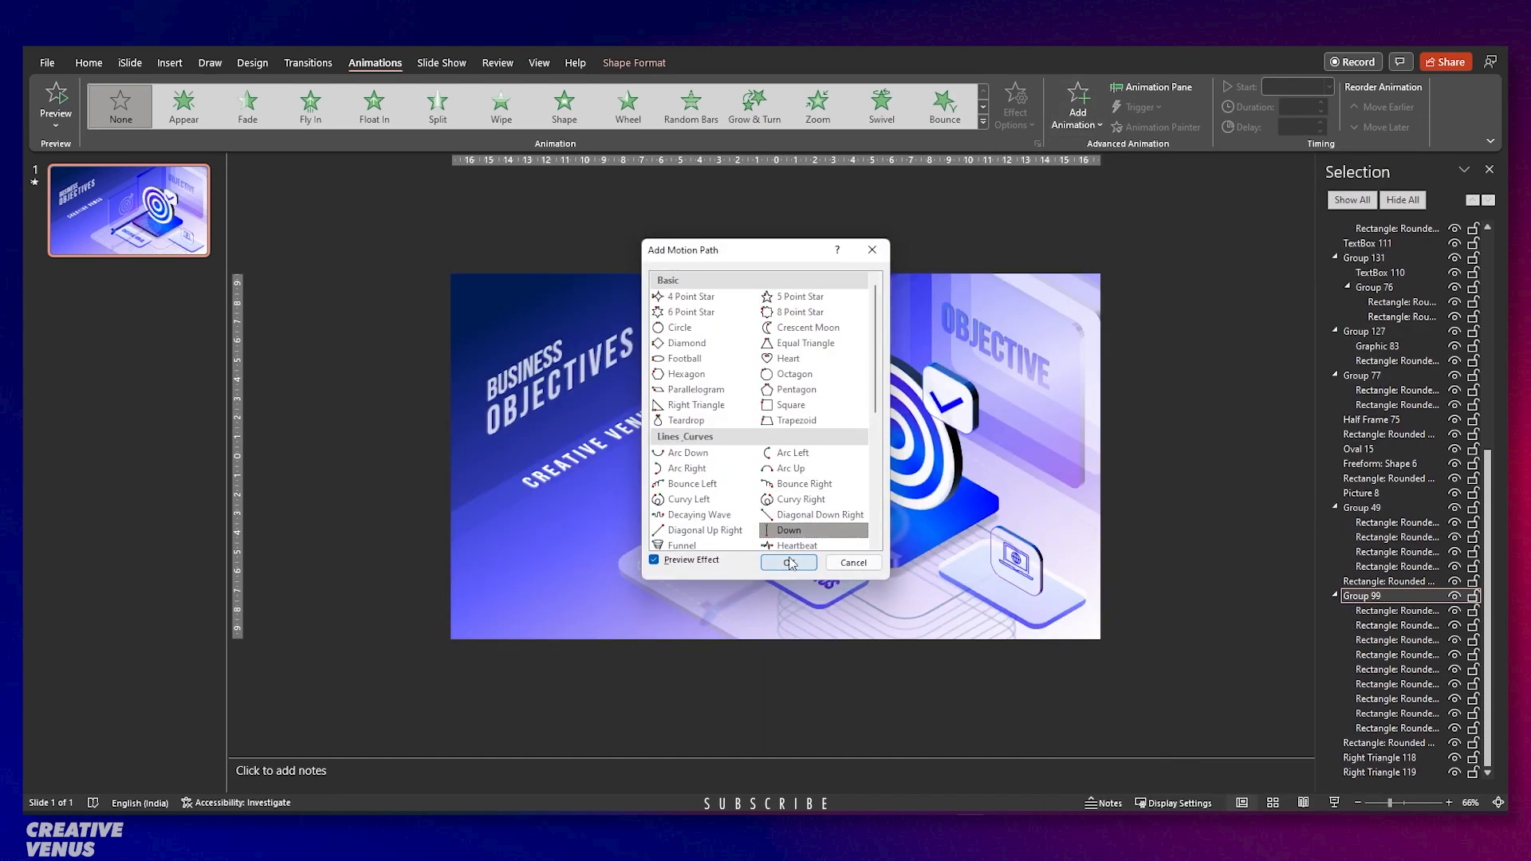
click(788, 562)
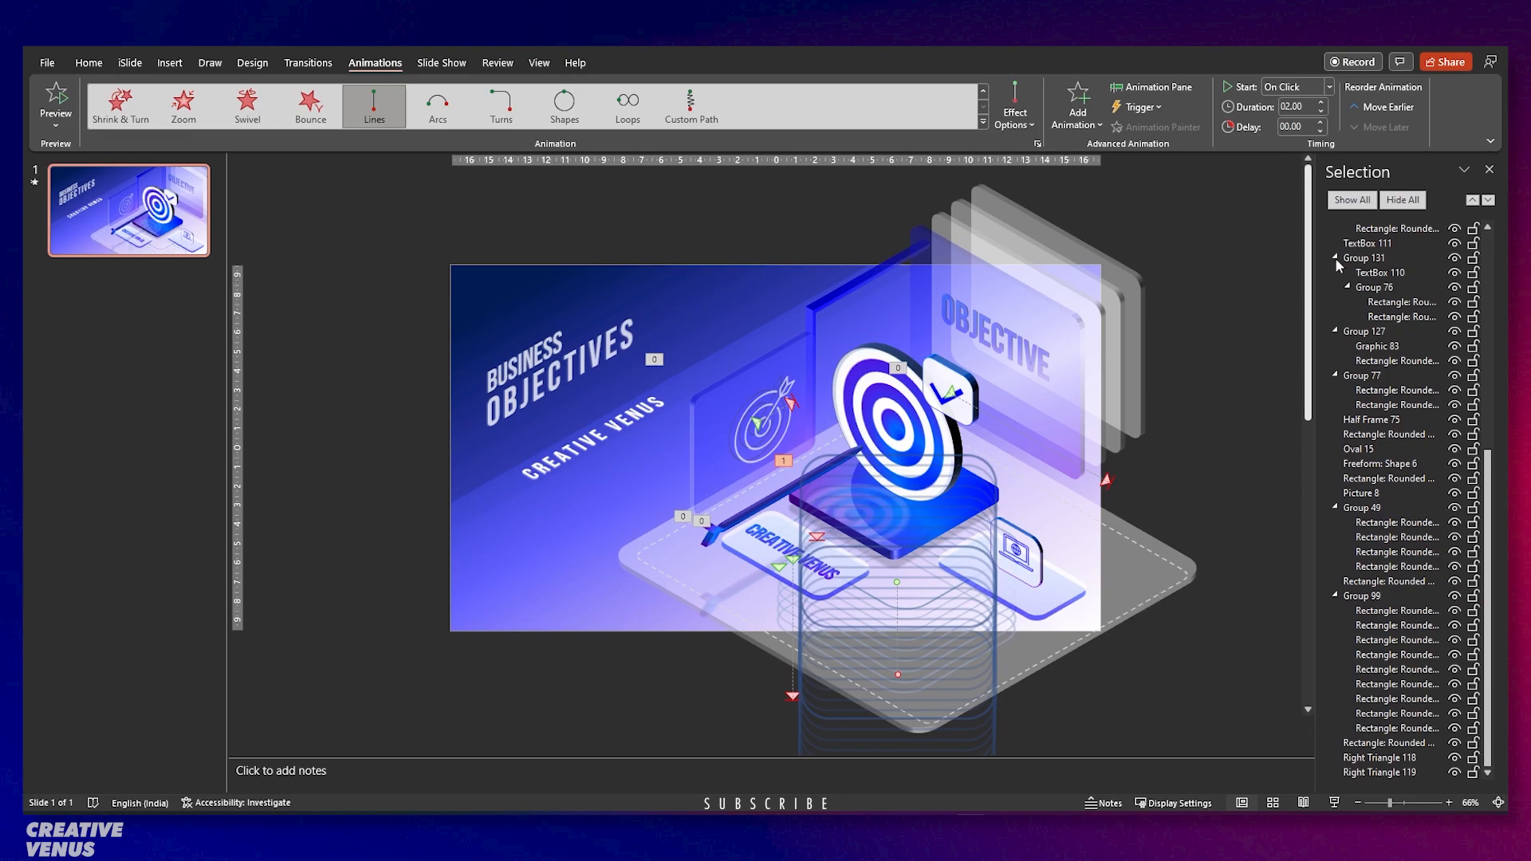
Set the stacked outlines' Down motion path to start with previous, last 8 seconds and repeat until the end of the slide.
click(1152, 86)
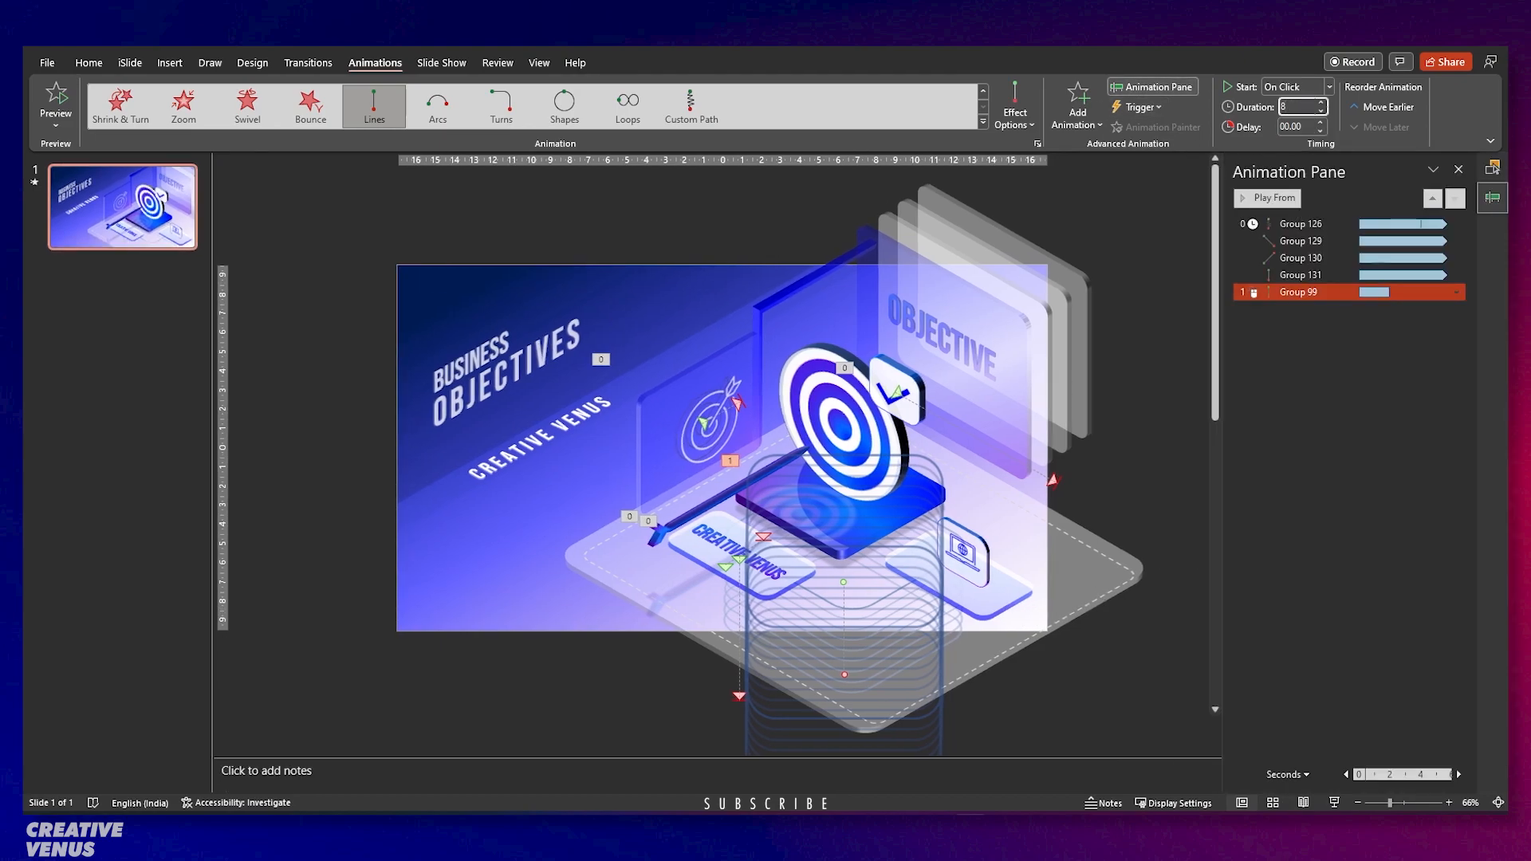
click(1327, 90)
click(1288, 121)
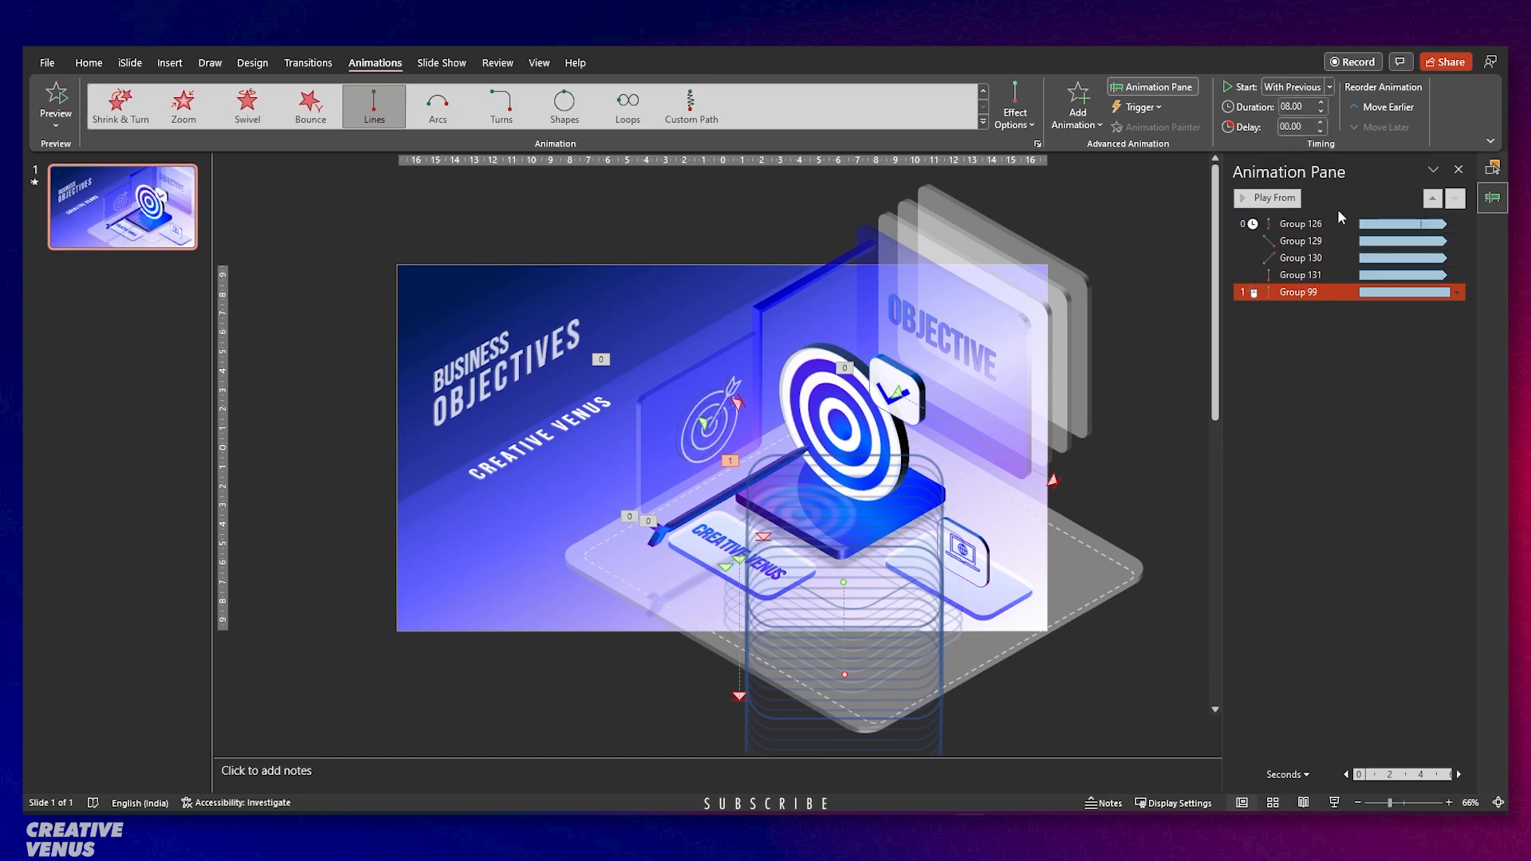
right_click(1329, 291)
click(1376, 382)
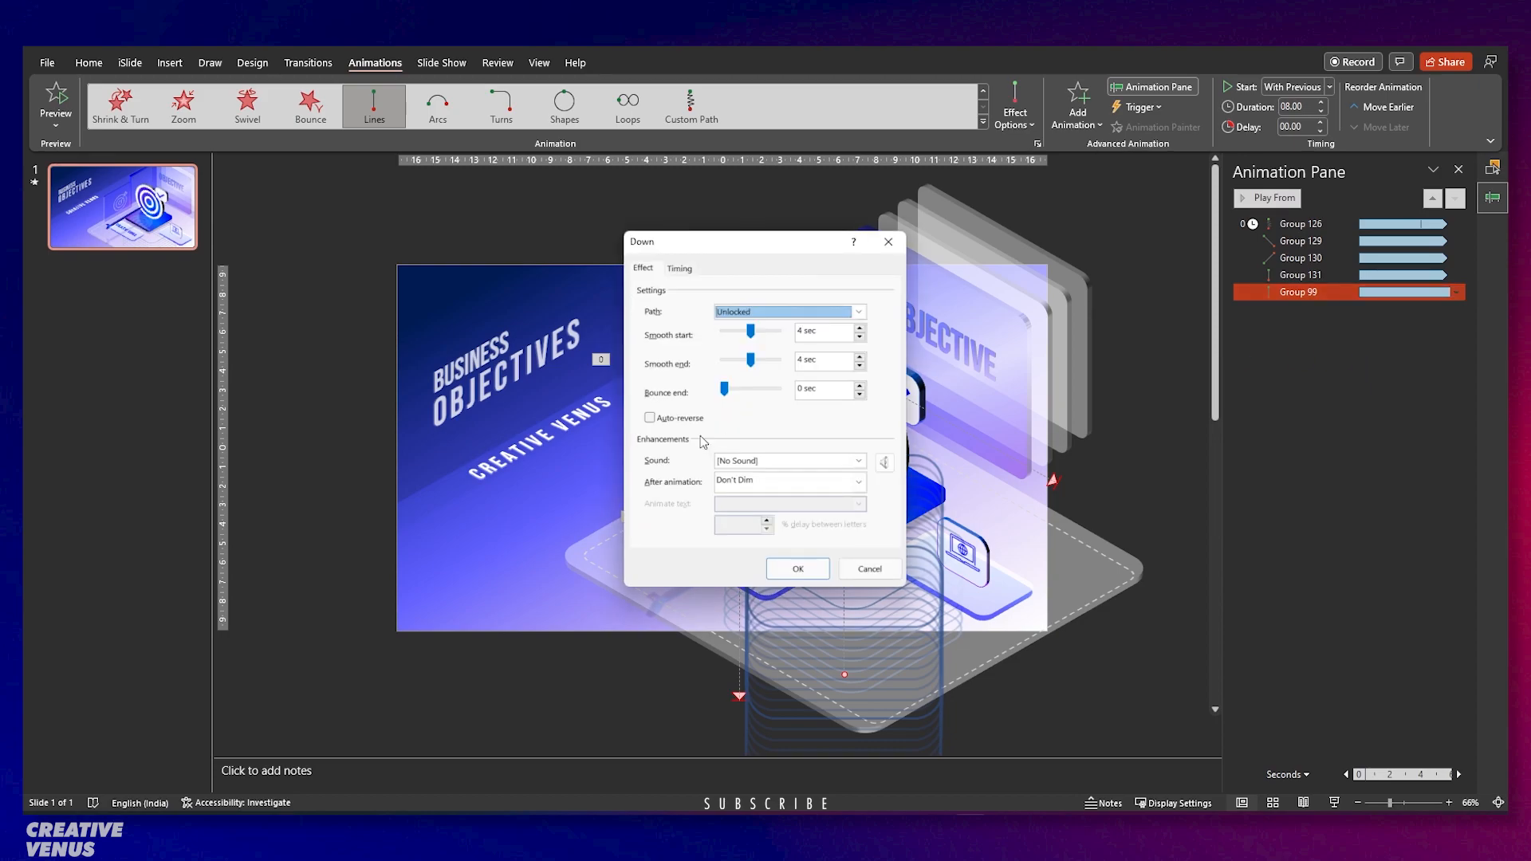
click(679, 268)
click(802, 356)
click(762, 445)
click(798, 569)
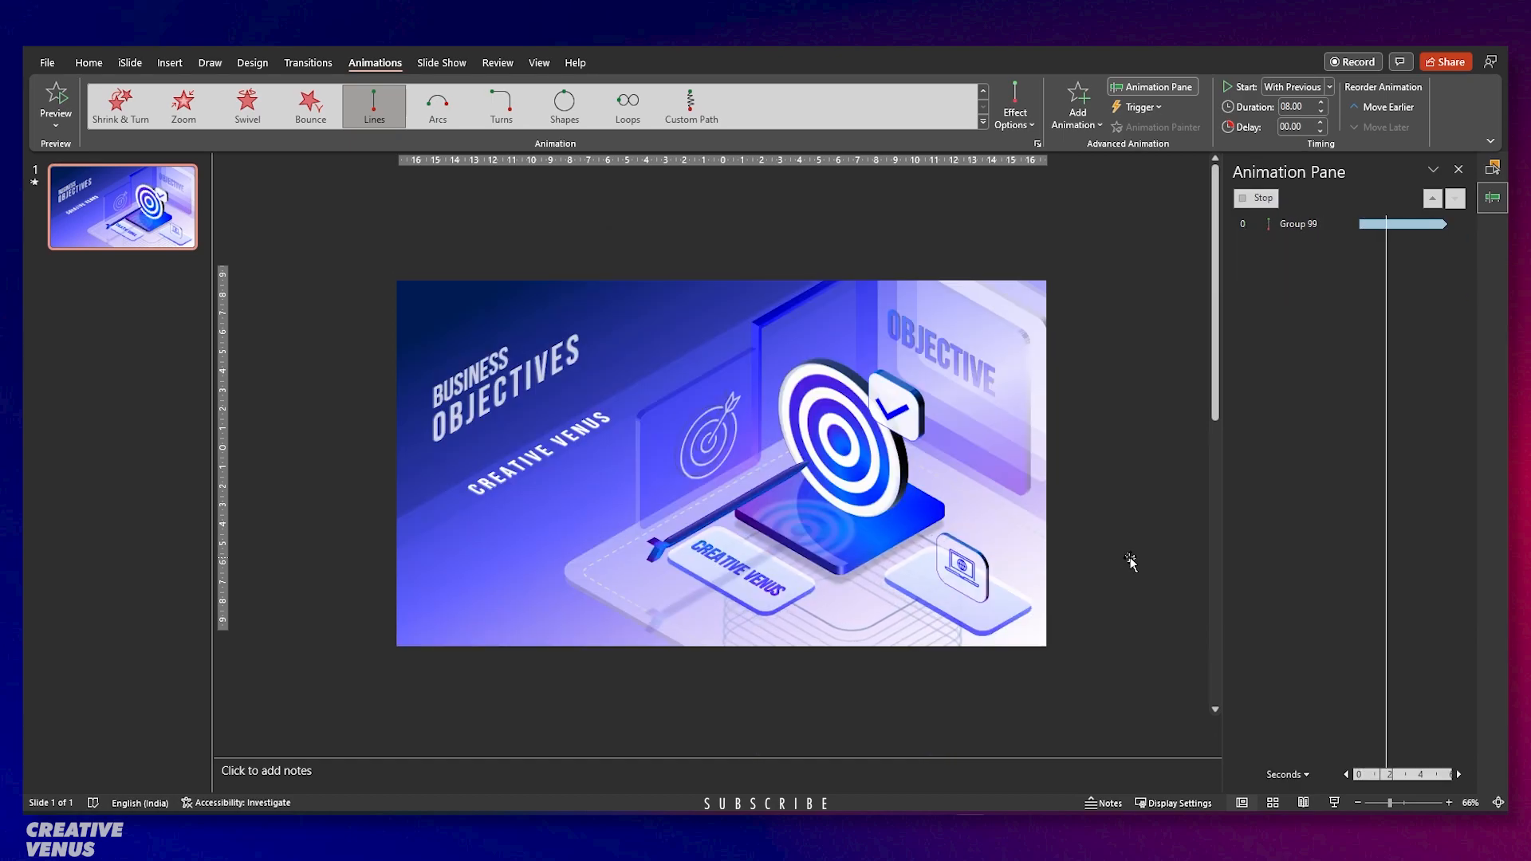
click(751, 602)
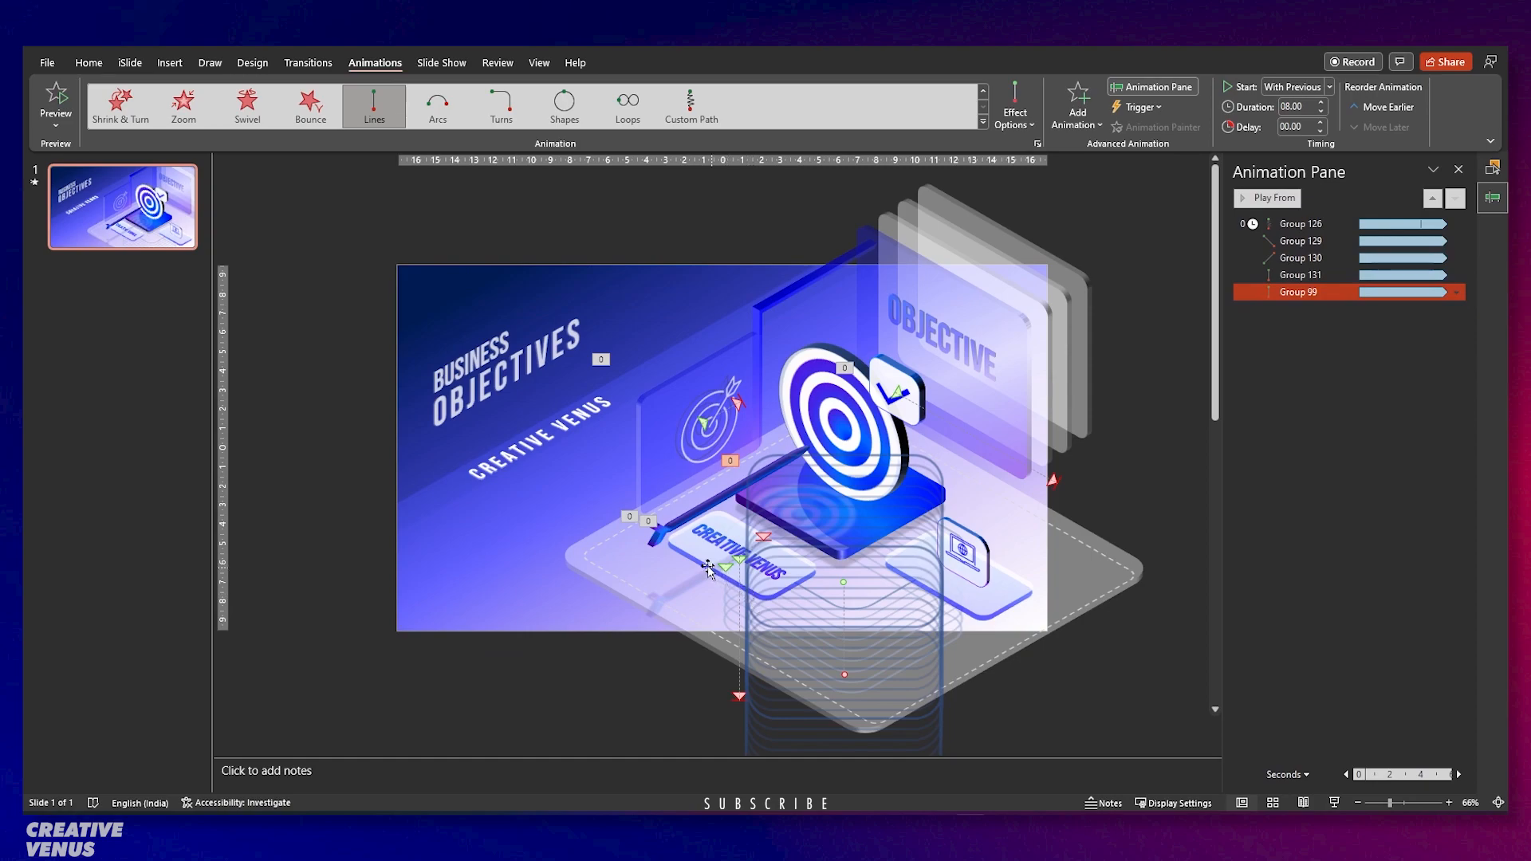
click(703, 565)
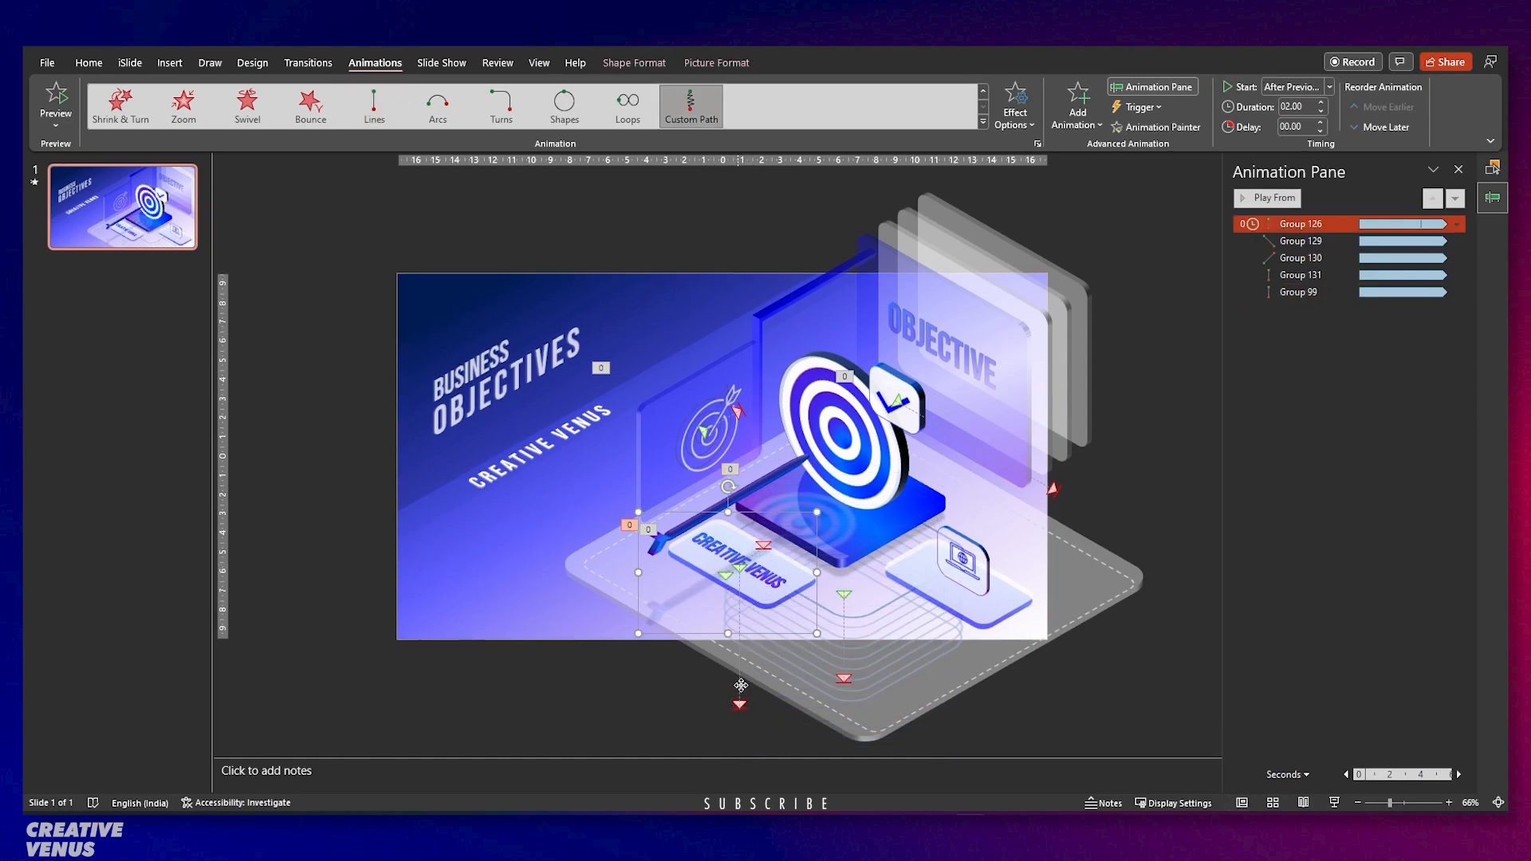
click(580, 691)
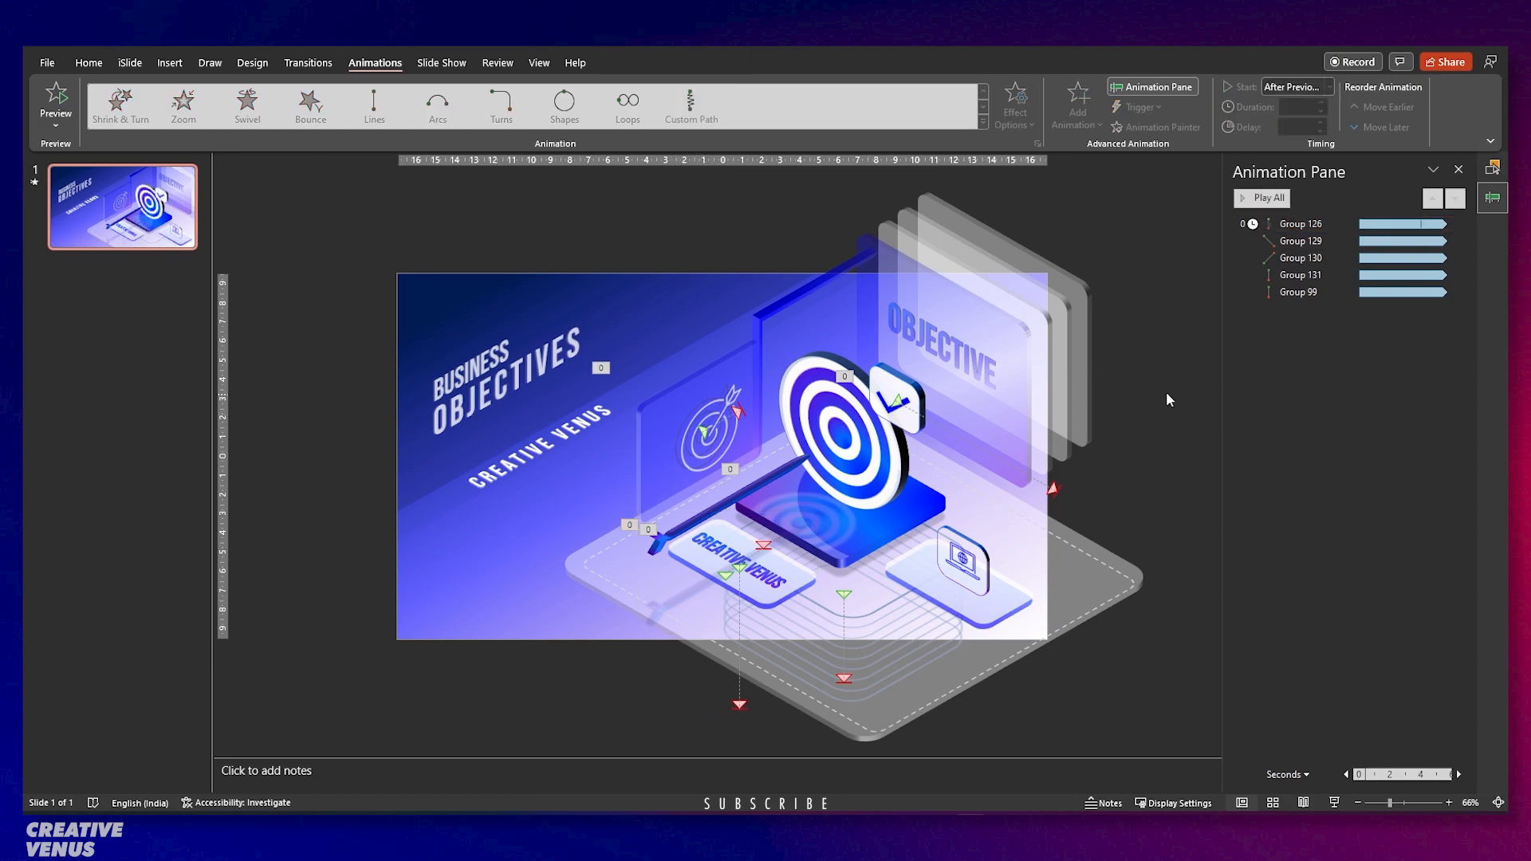
click(698, 553)
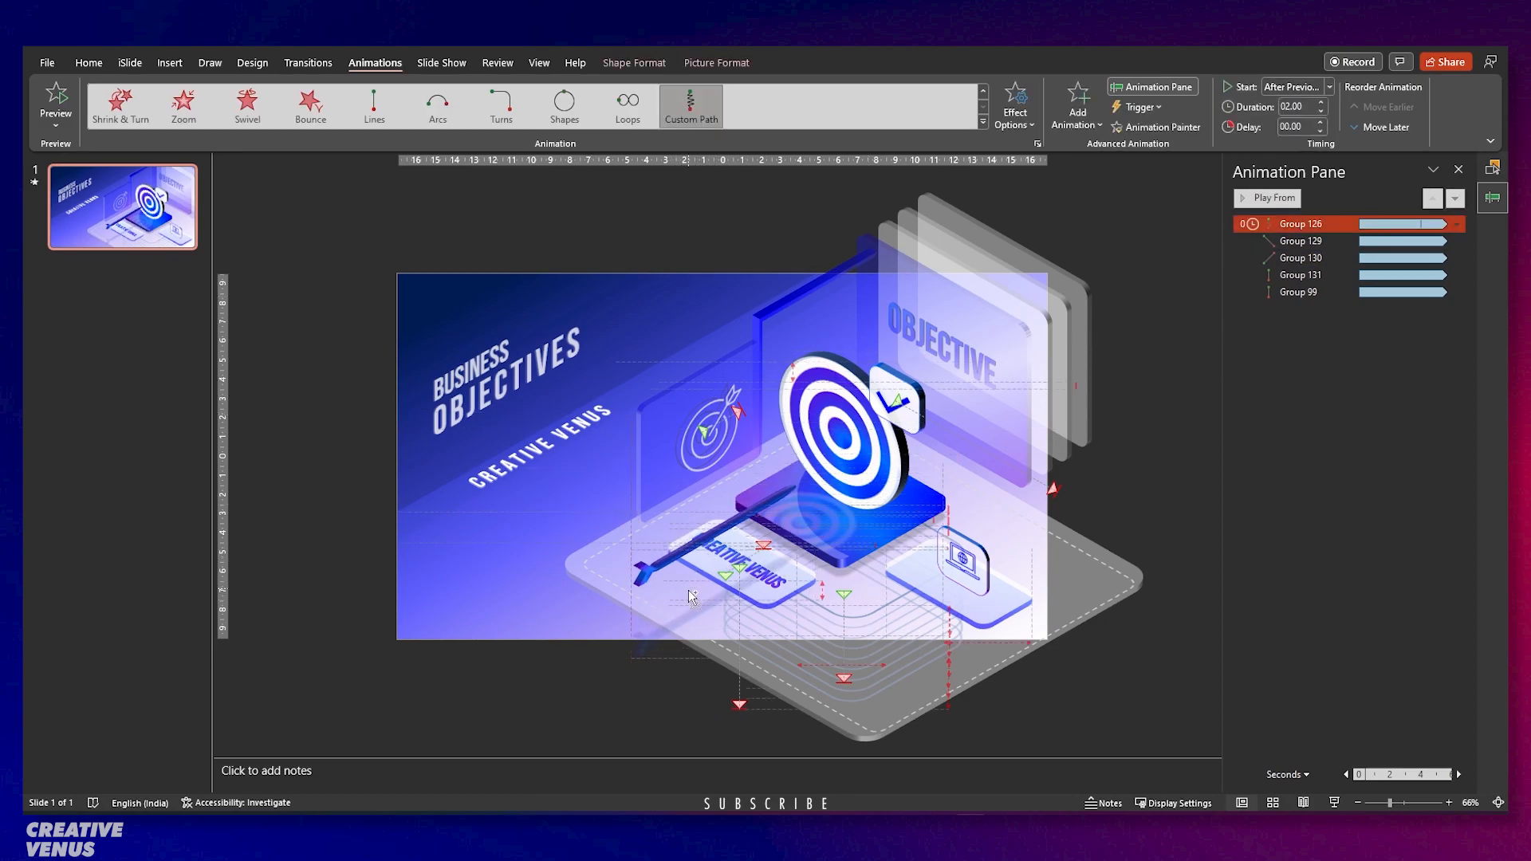
drag(585, 704, 812, 499)
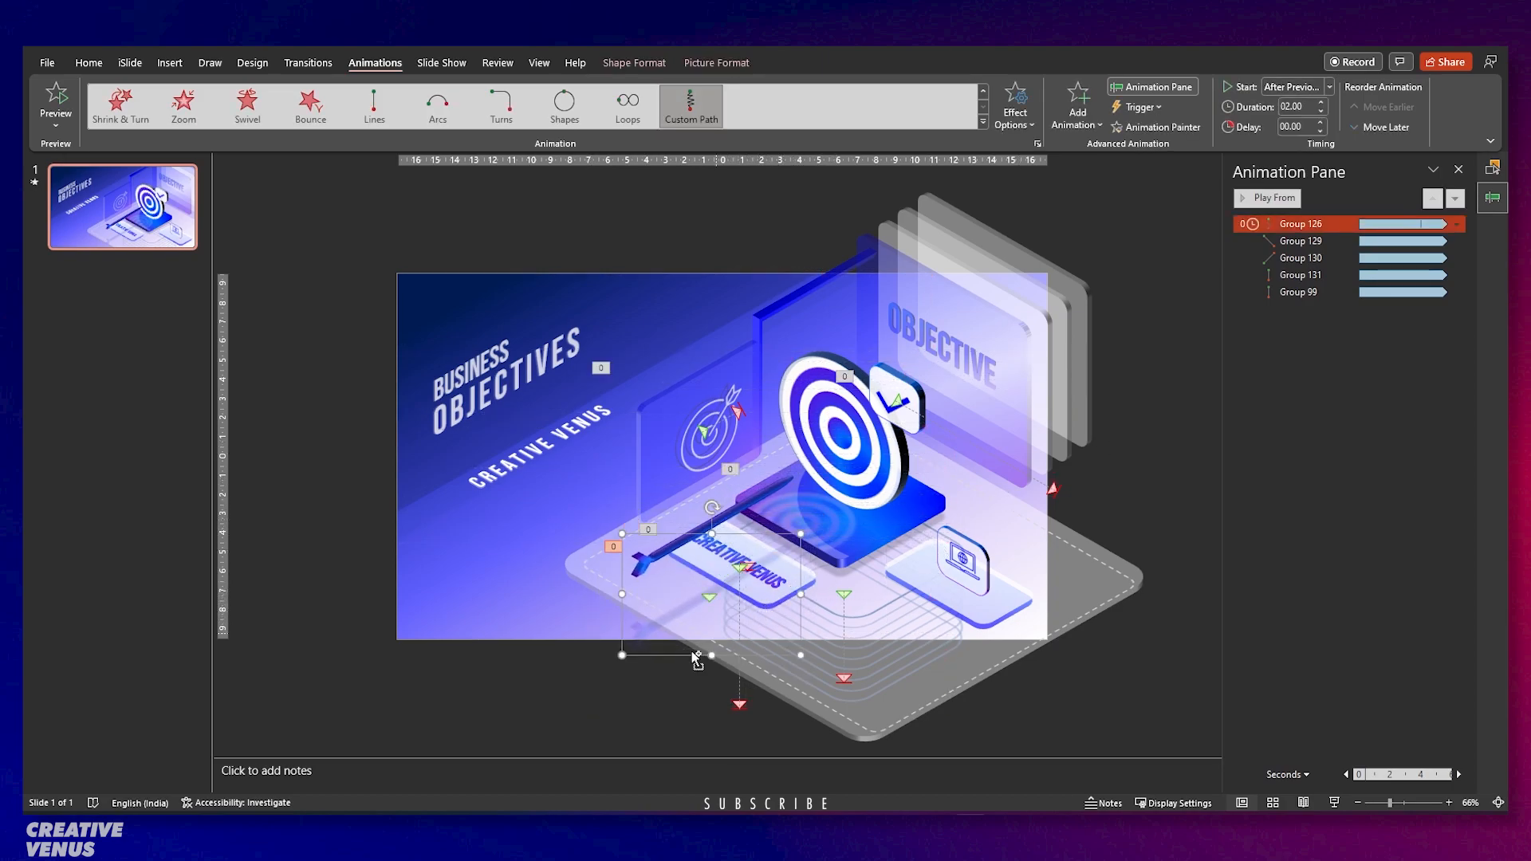
Shorten the CREATIVE VENUS plate's Down motion path by moving its end point upward.
drag(595, 716, 849, 480)
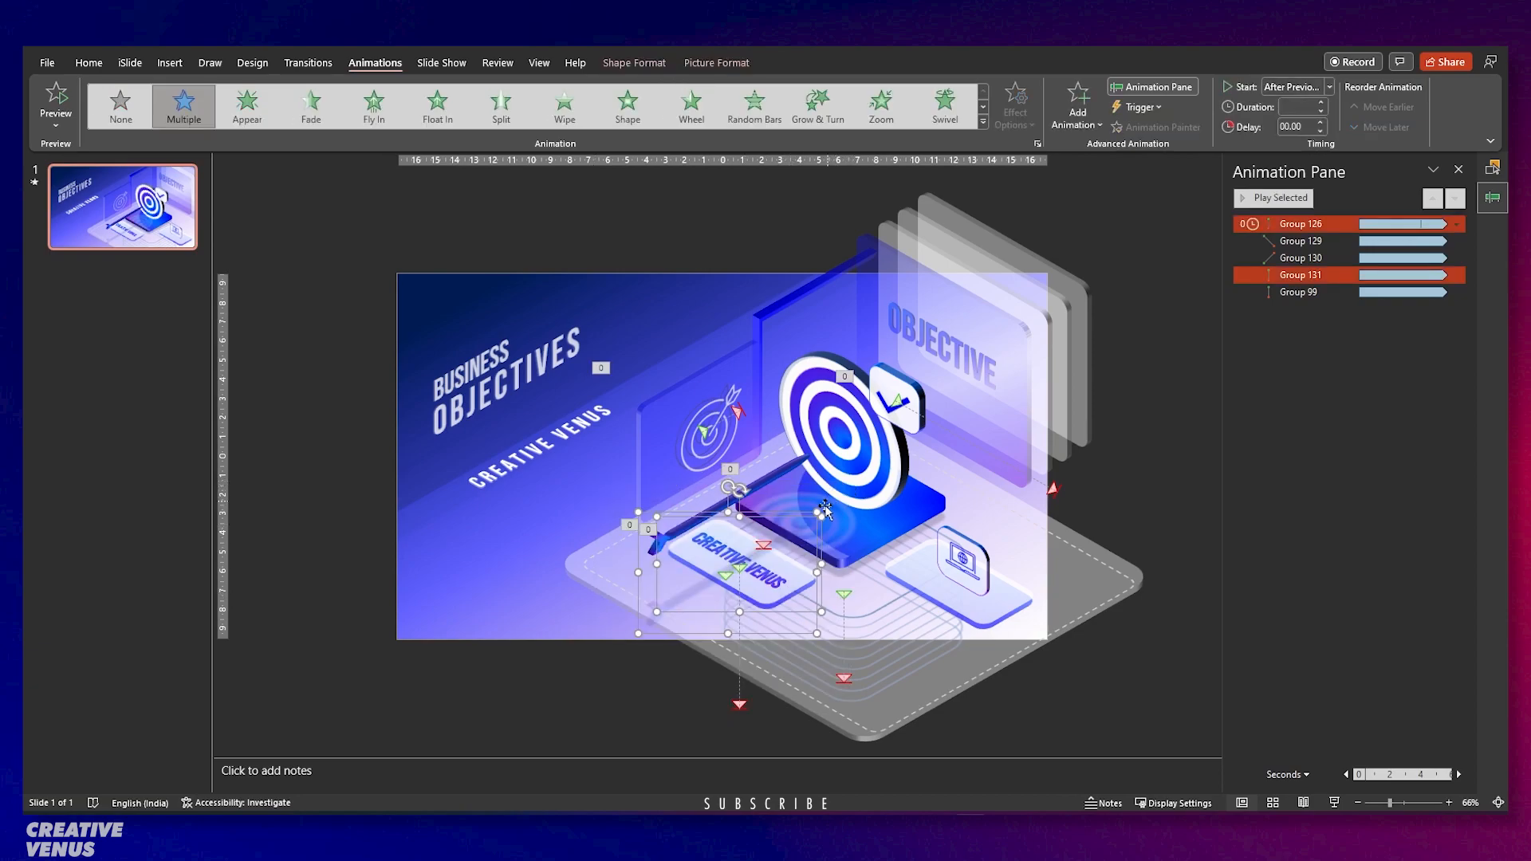
shift+click(730, 633)
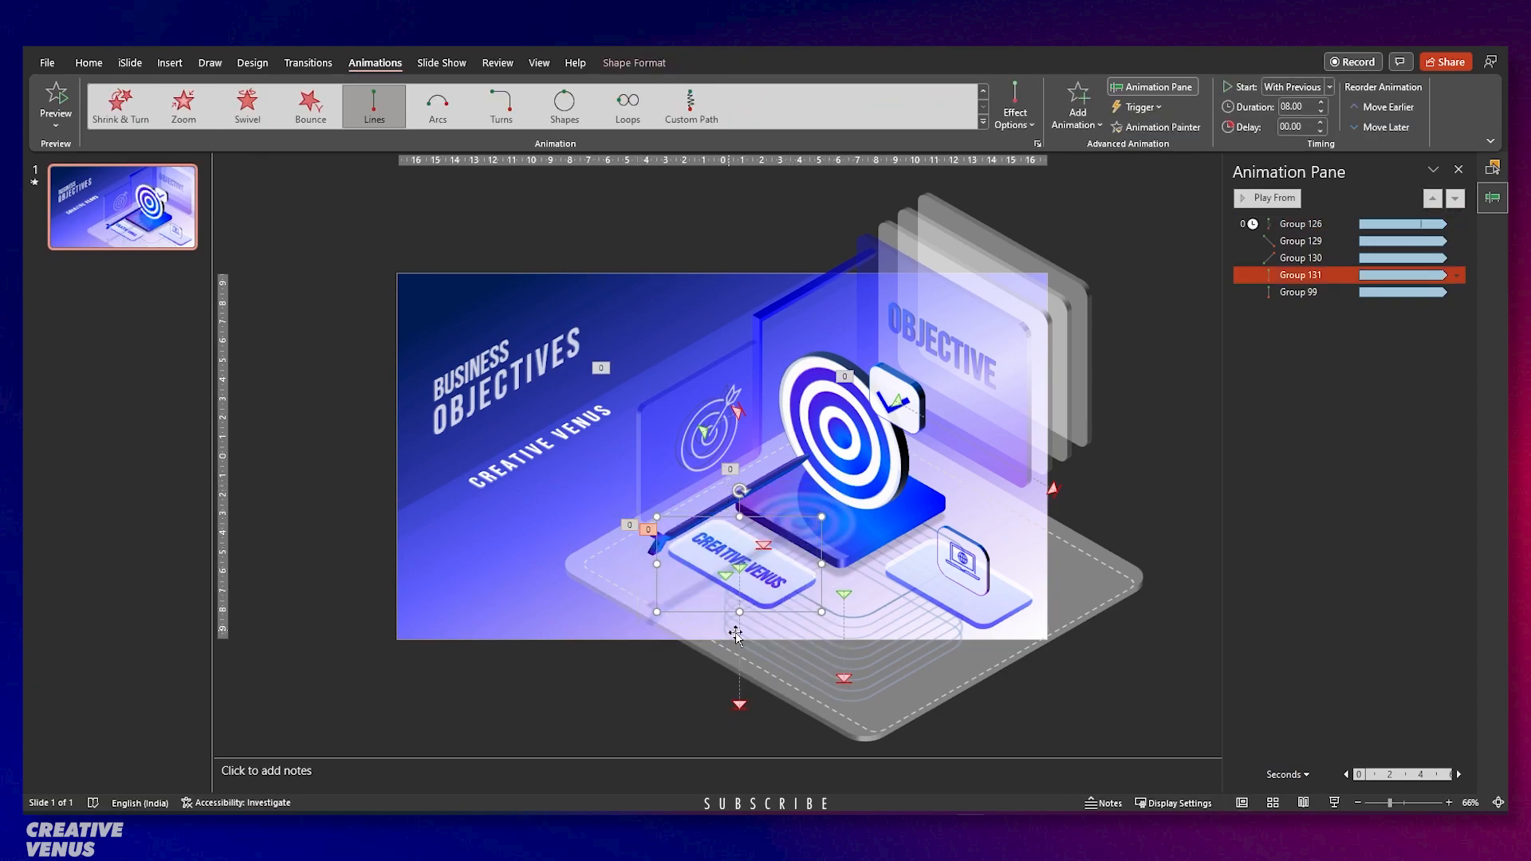
click(739, 707)
drag(739, 707, 739, 663)
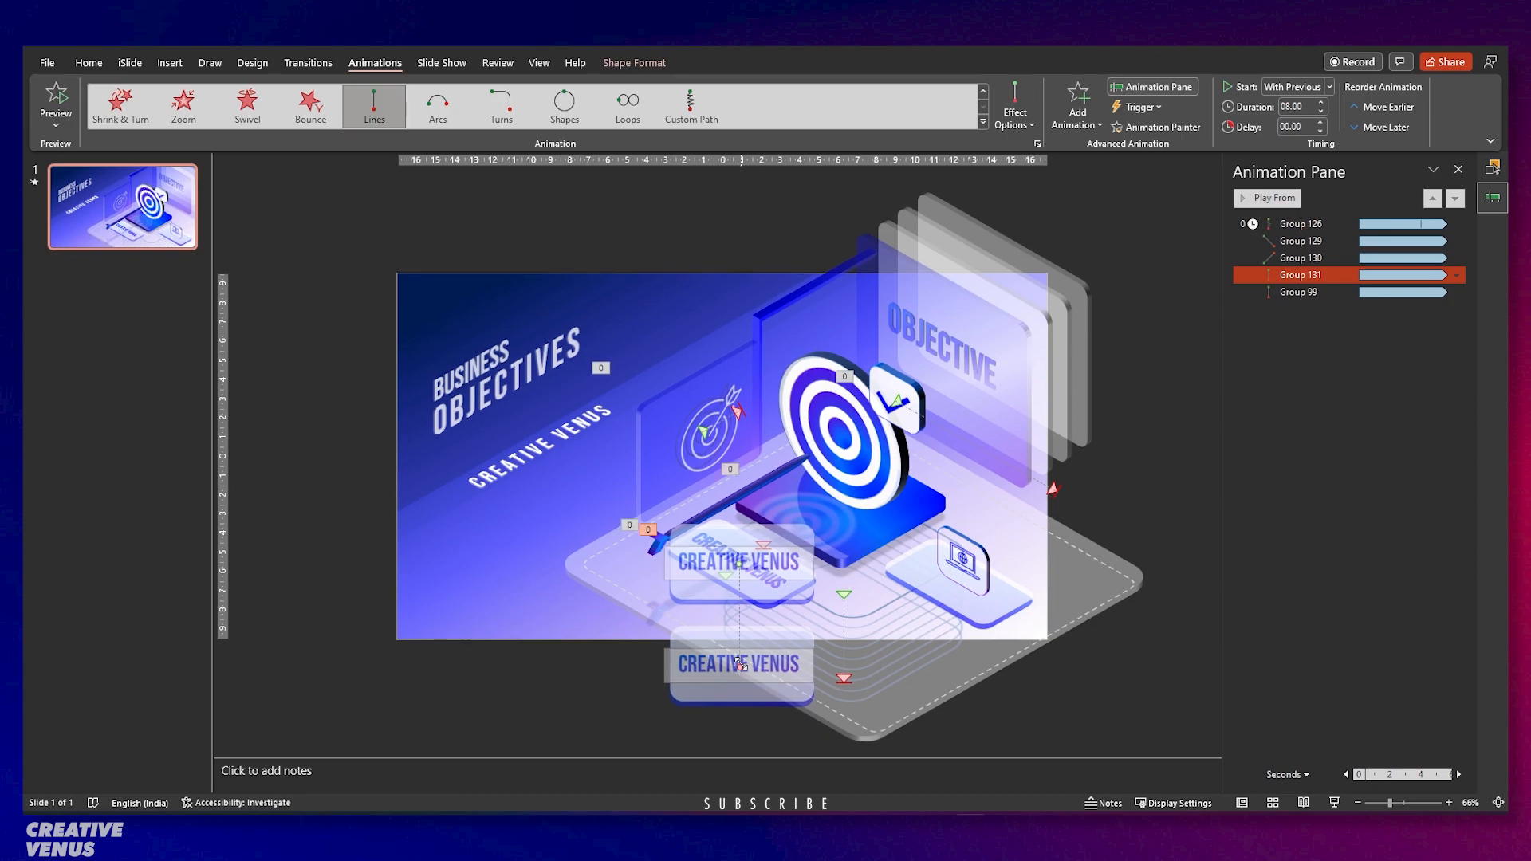
click(1195, 598)
Add an Up motion path to the laptop icon tile and shorten it by lowering its end point.
click(981, 562)
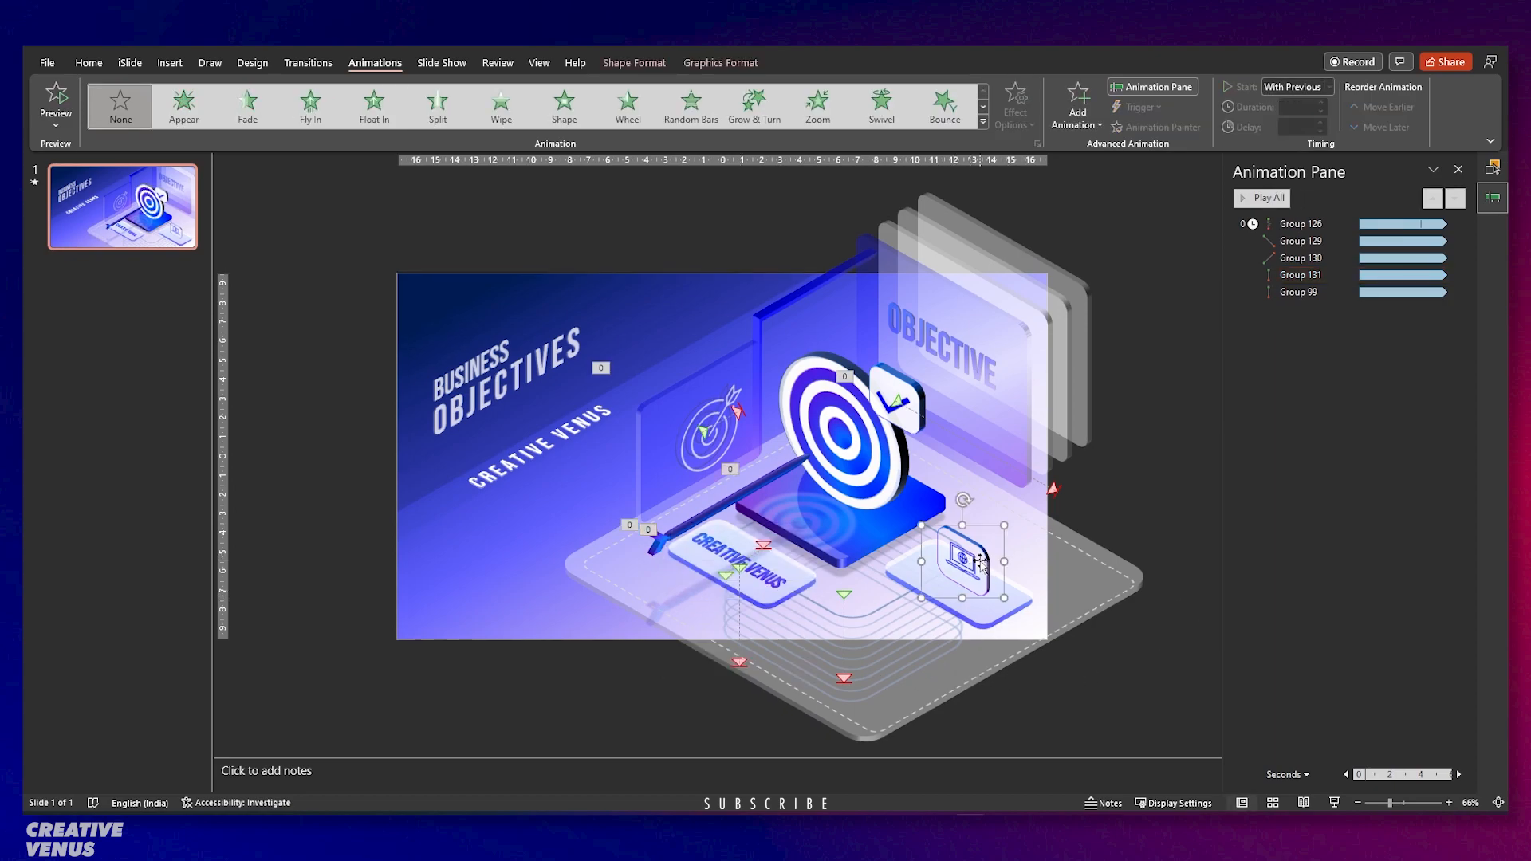
click(1072, 112)
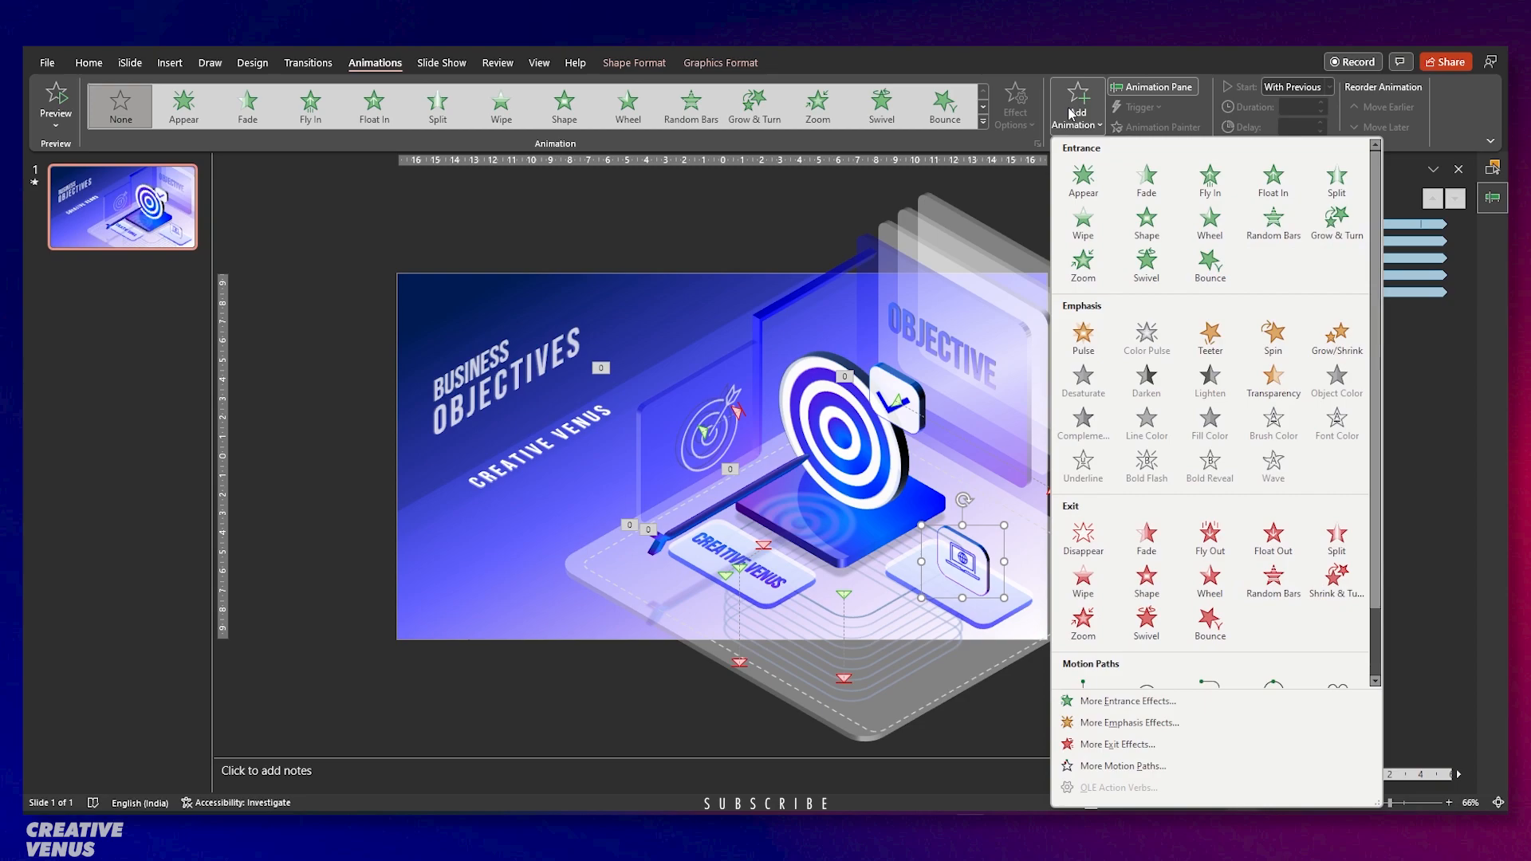
scroll(1165, 384, down, 1)
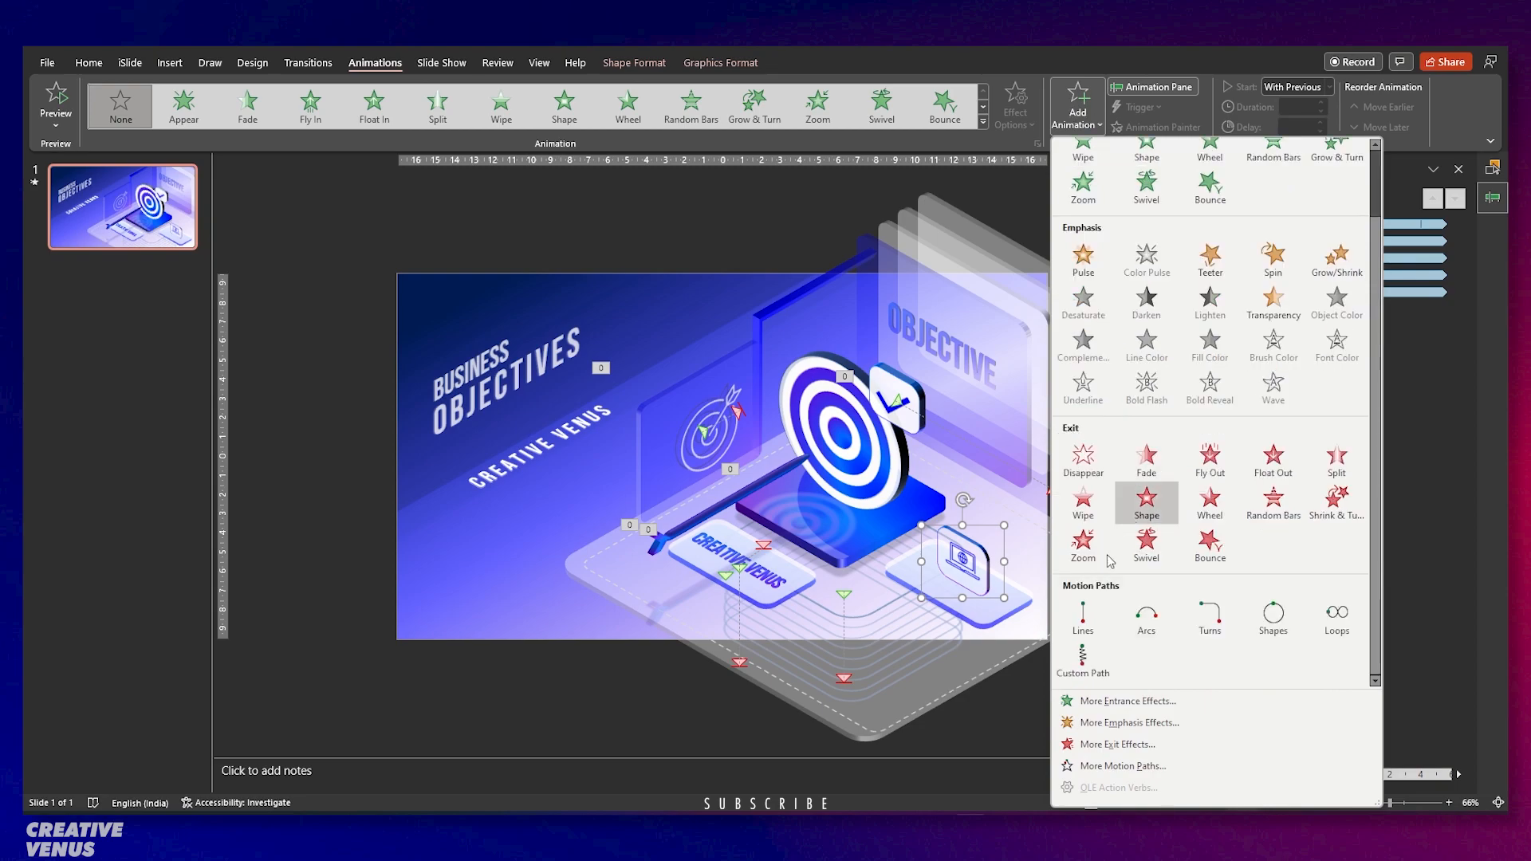
click(1136, 769)
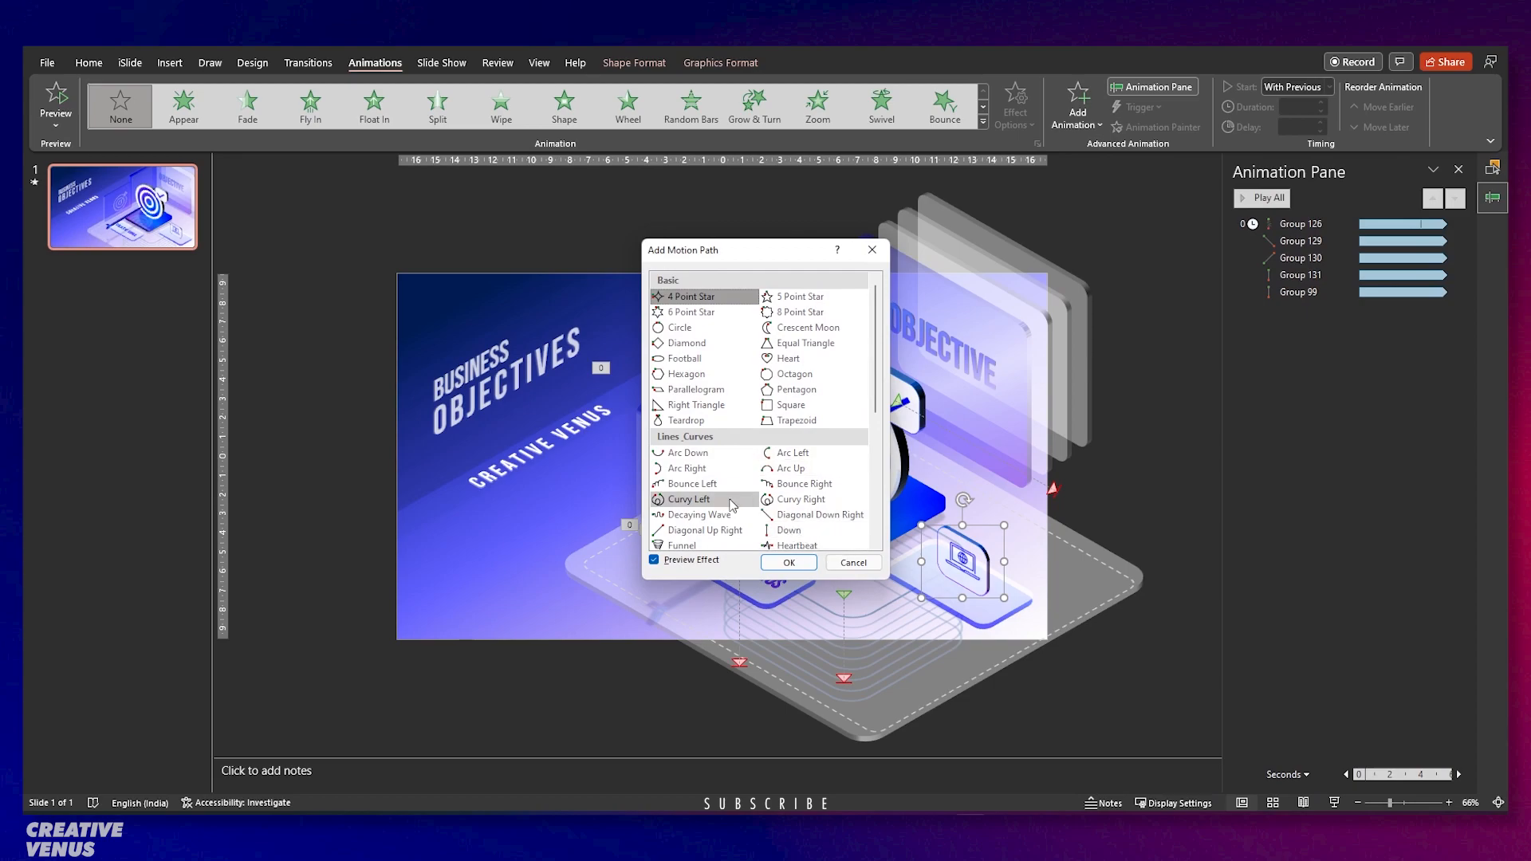
scroll(797, 514, down, 2)
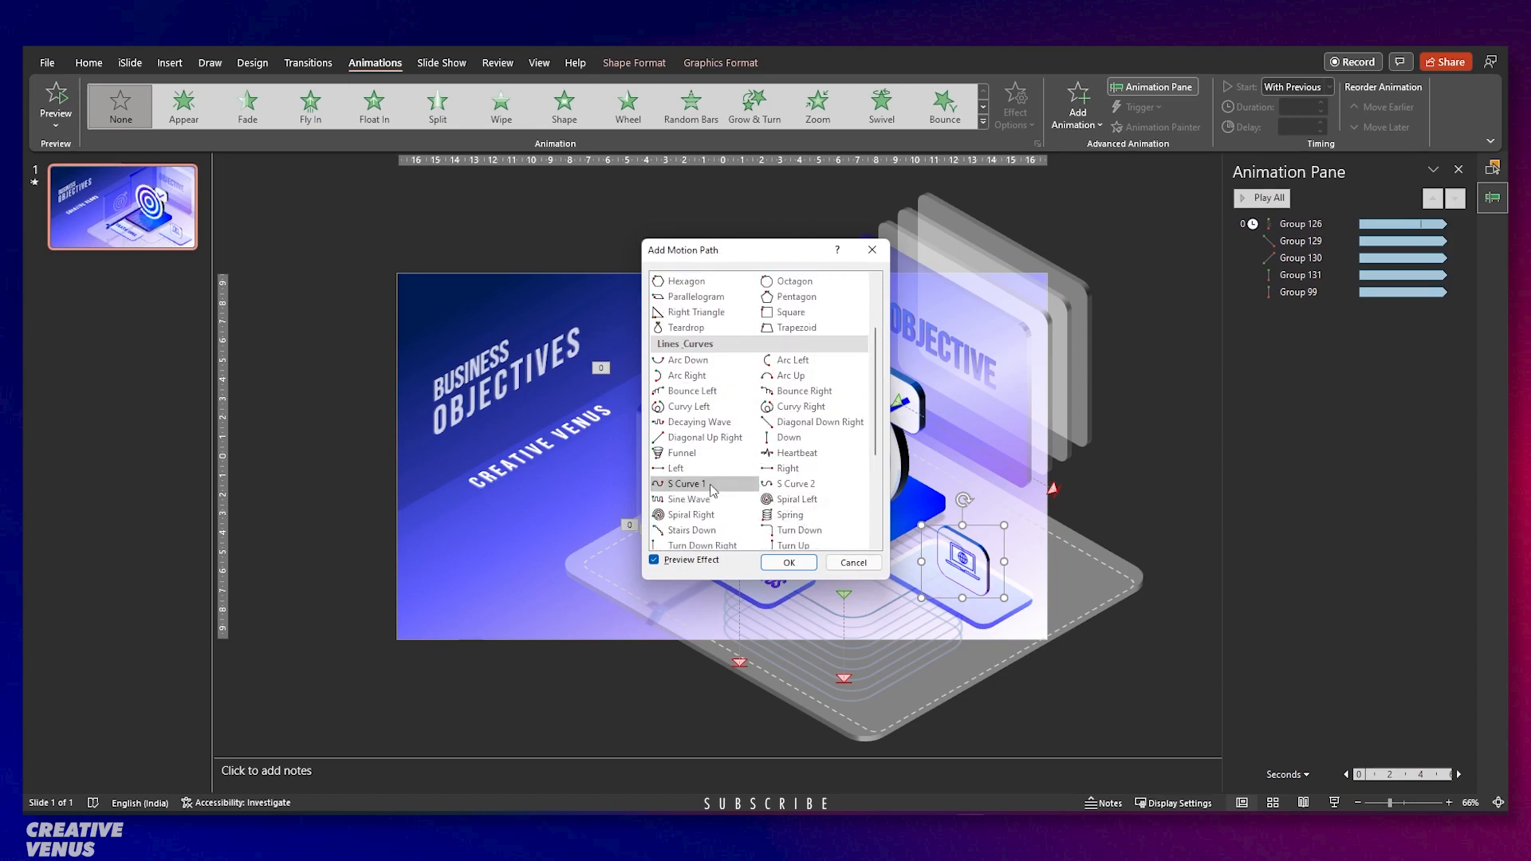
scroll(786, 519, down, 2)
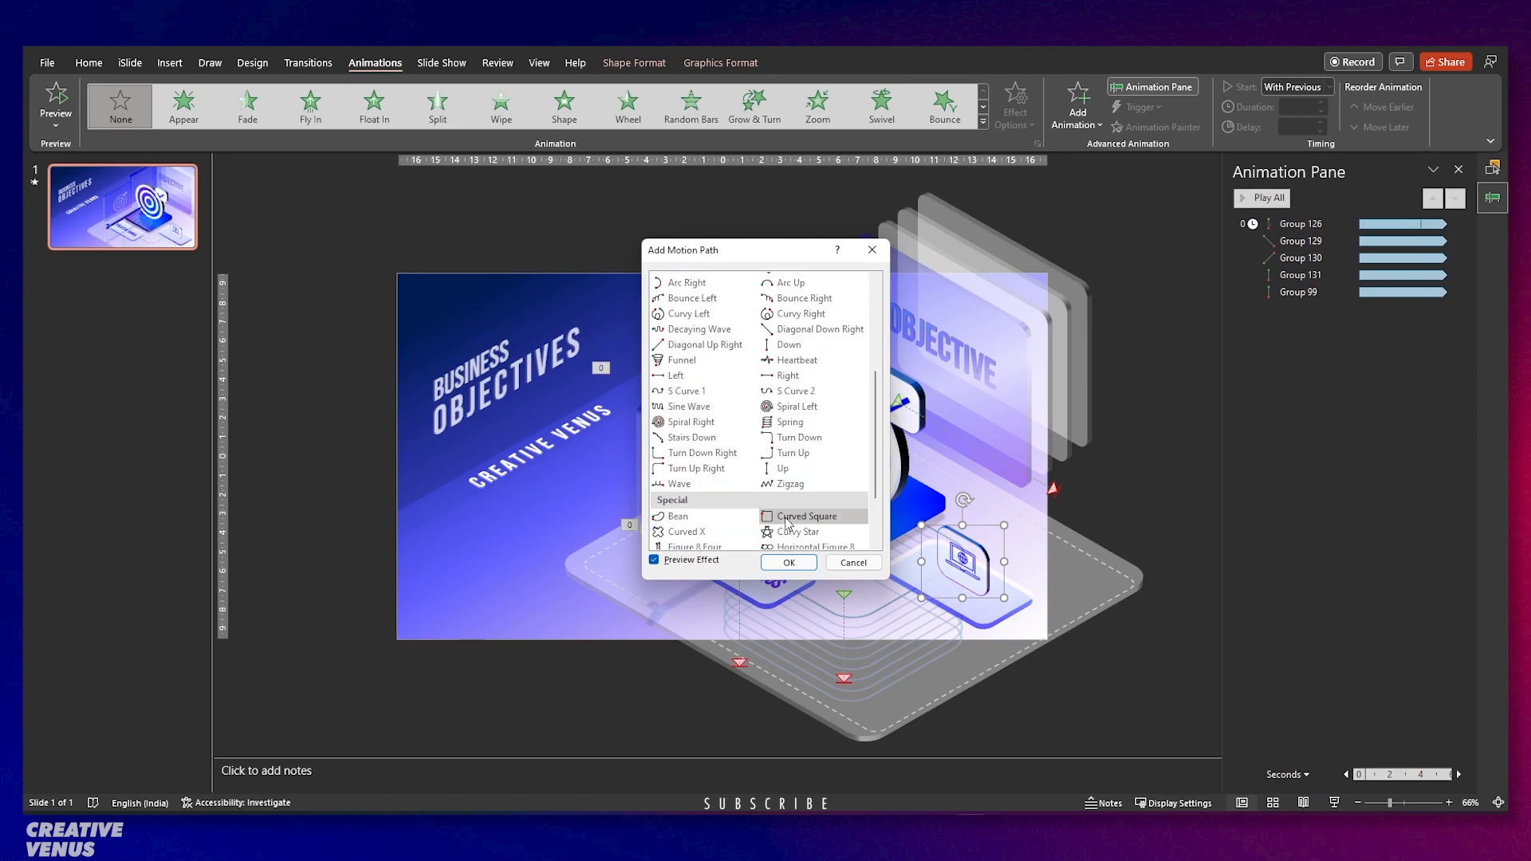
click(784, 472)
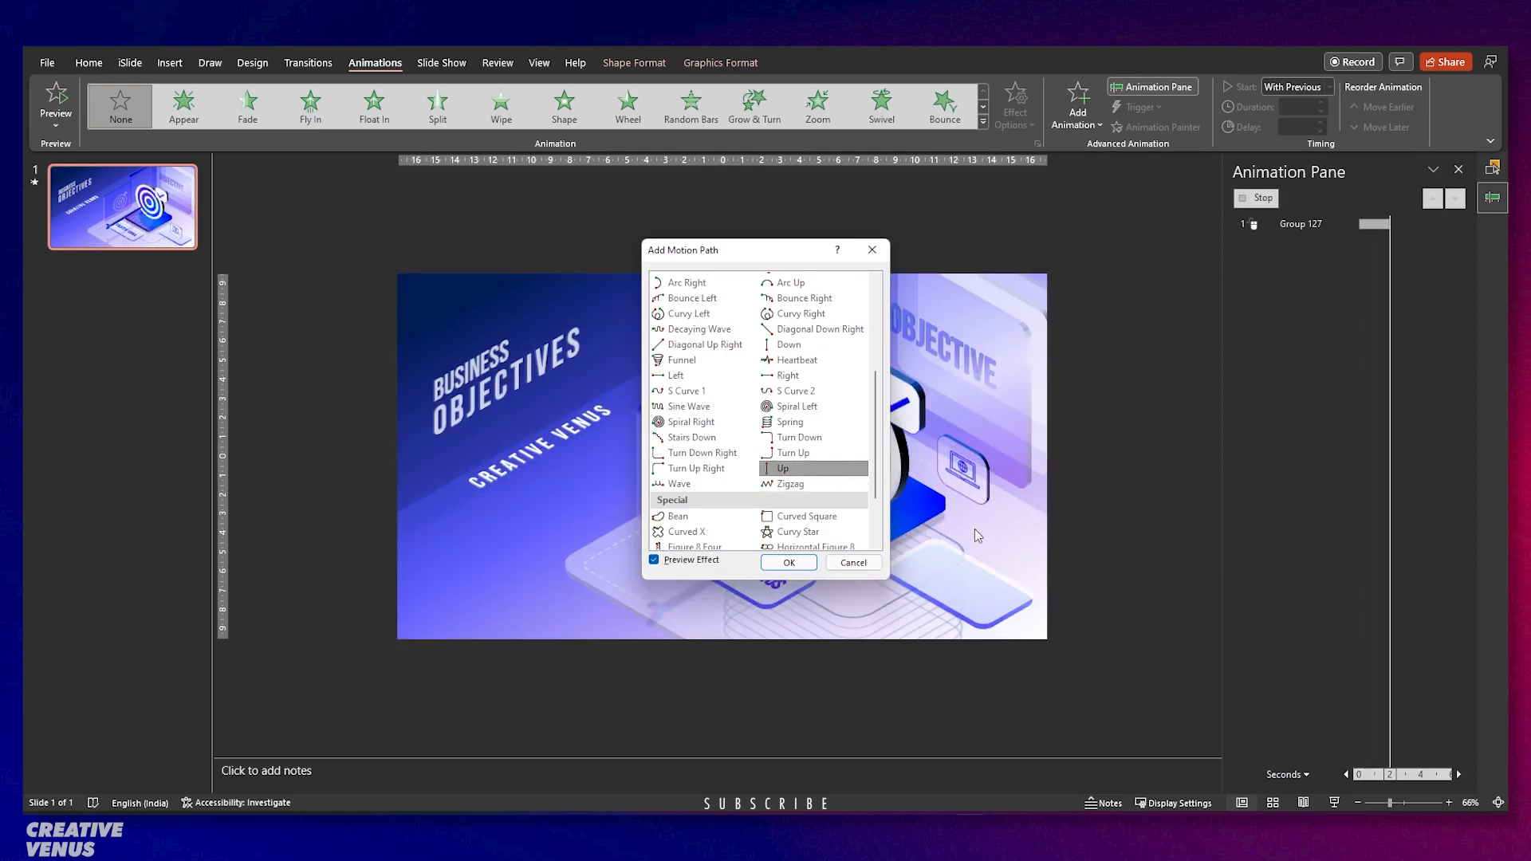
click(793, 563)
drag(963, 469, 961, 490)
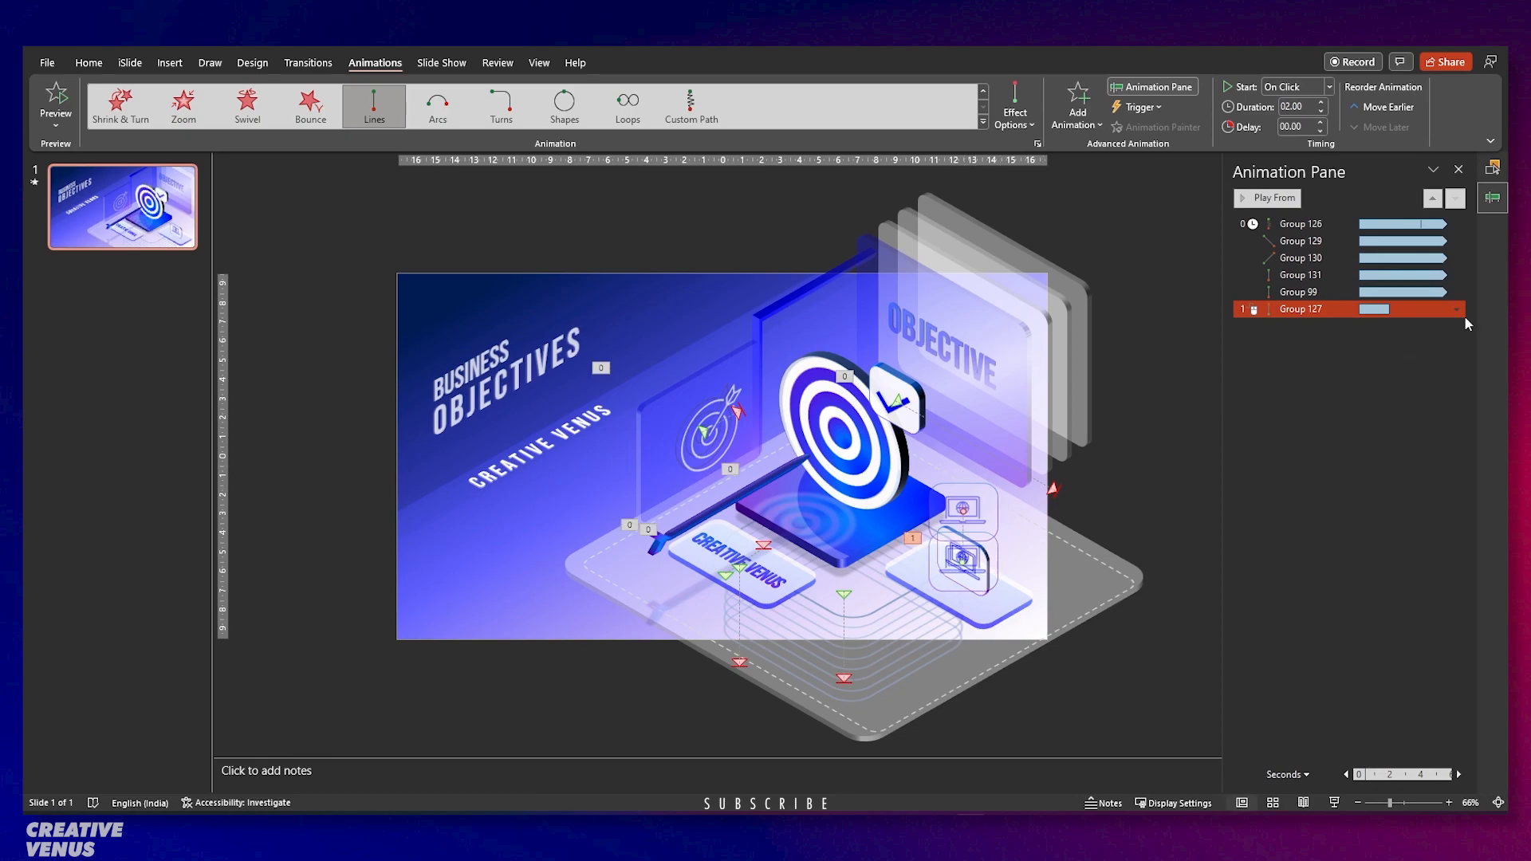
Make the laptop tile's Up path start with previous, last 9 seconds and repeat until the slide ends, and play the slide show to check it.
click(1328, 87)
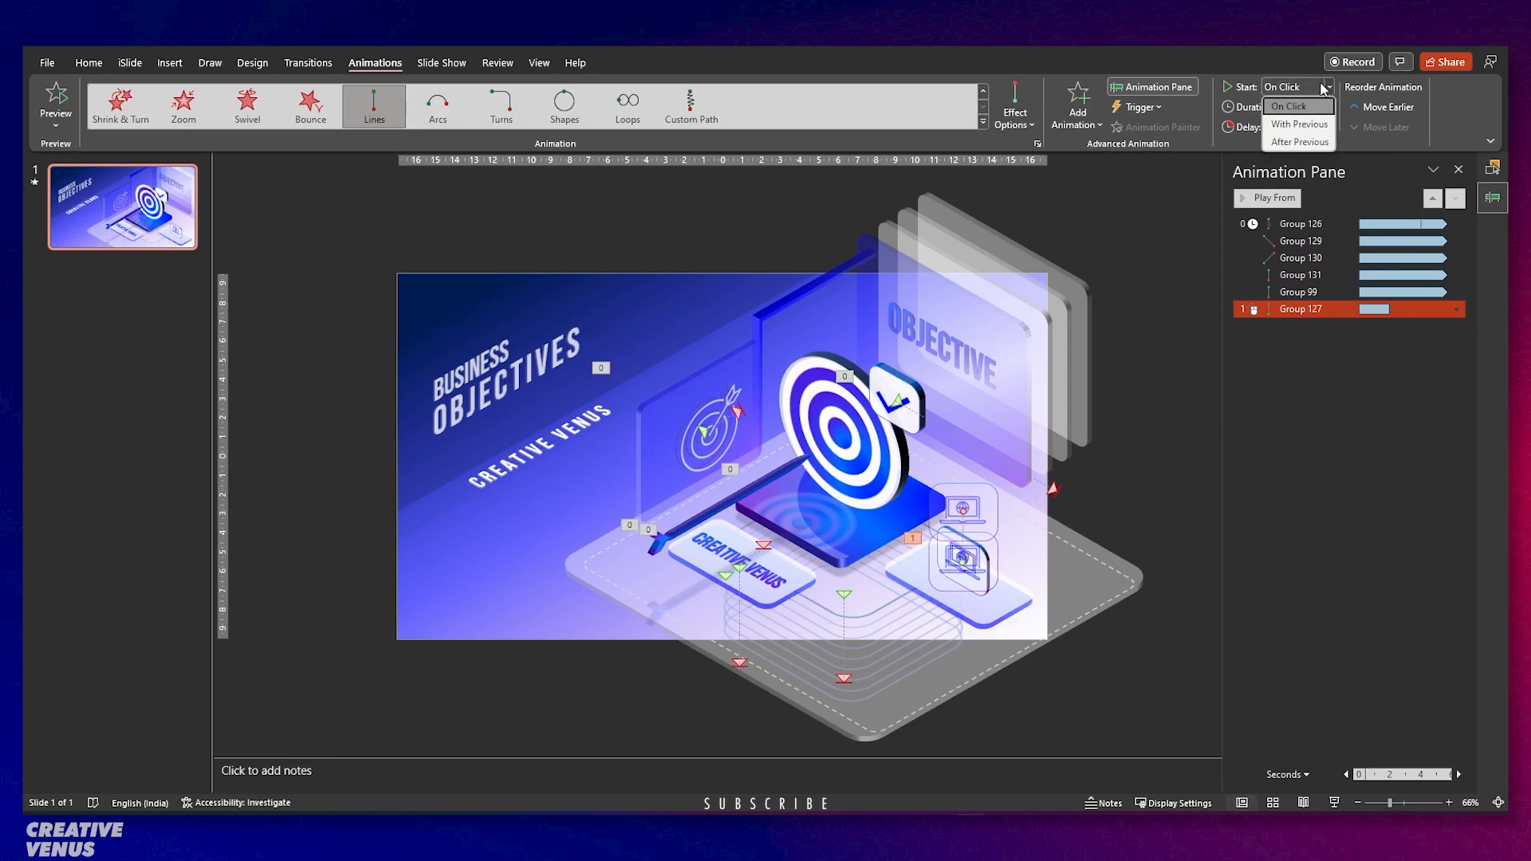
click(1300, 124)
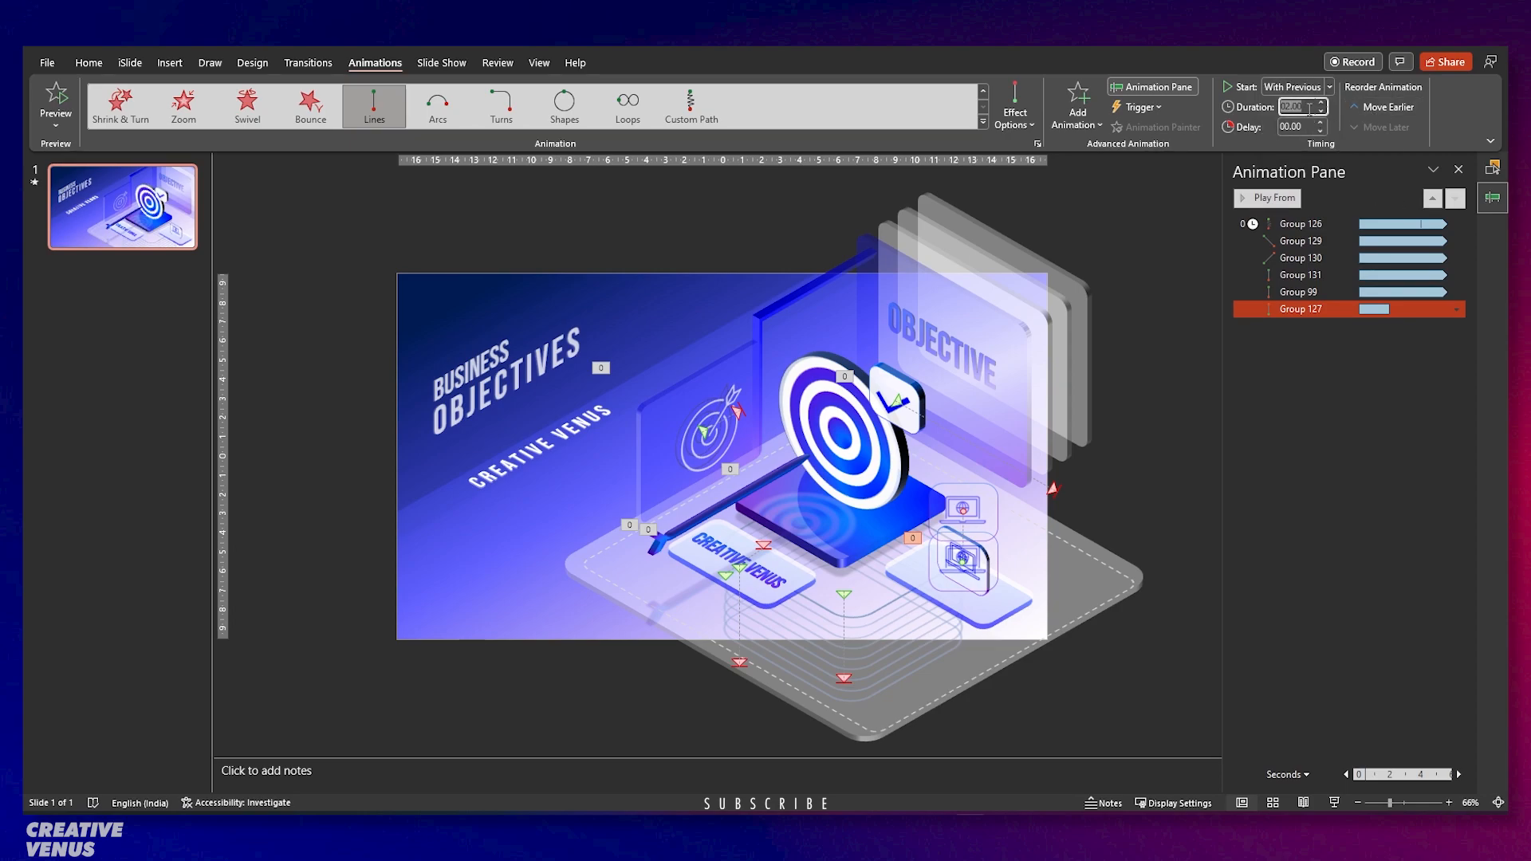
right_click(1324, 311)
click(1371, 383)
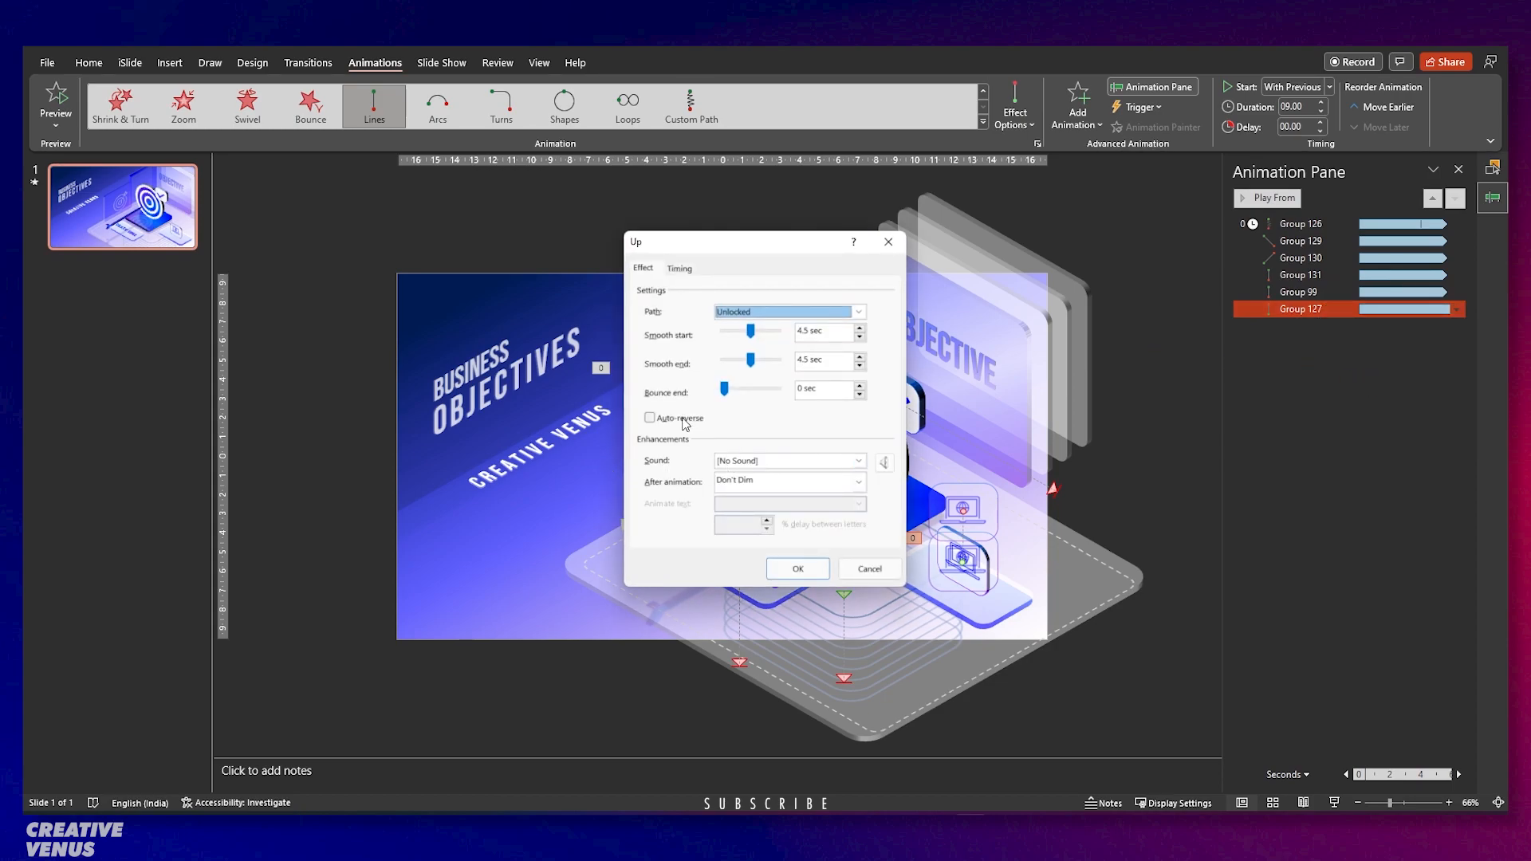
click(687, 271)
click(797, 353)
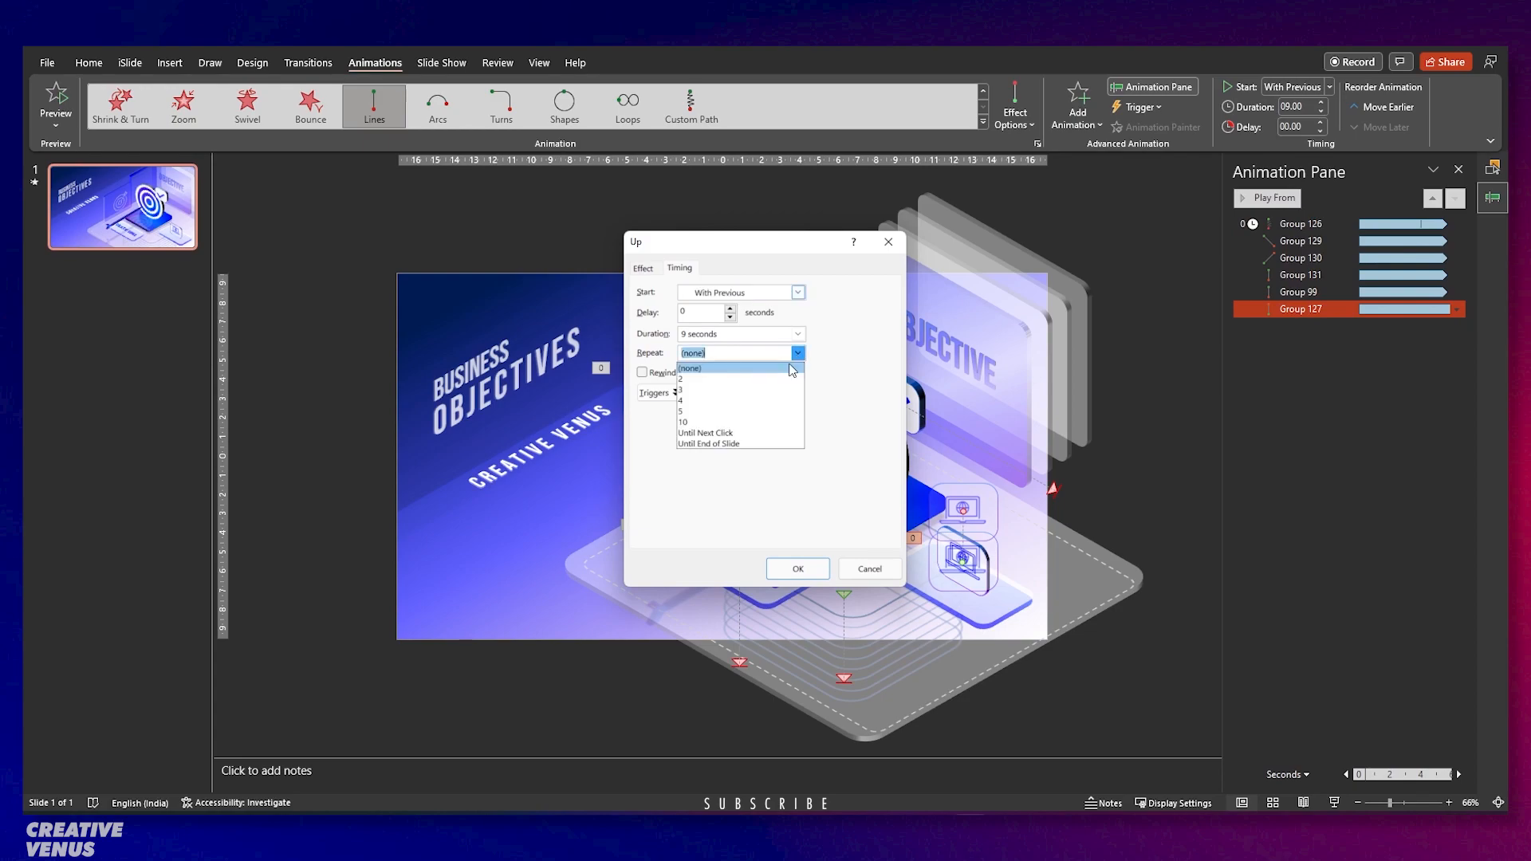
click(767, 449)
click(798, 568)
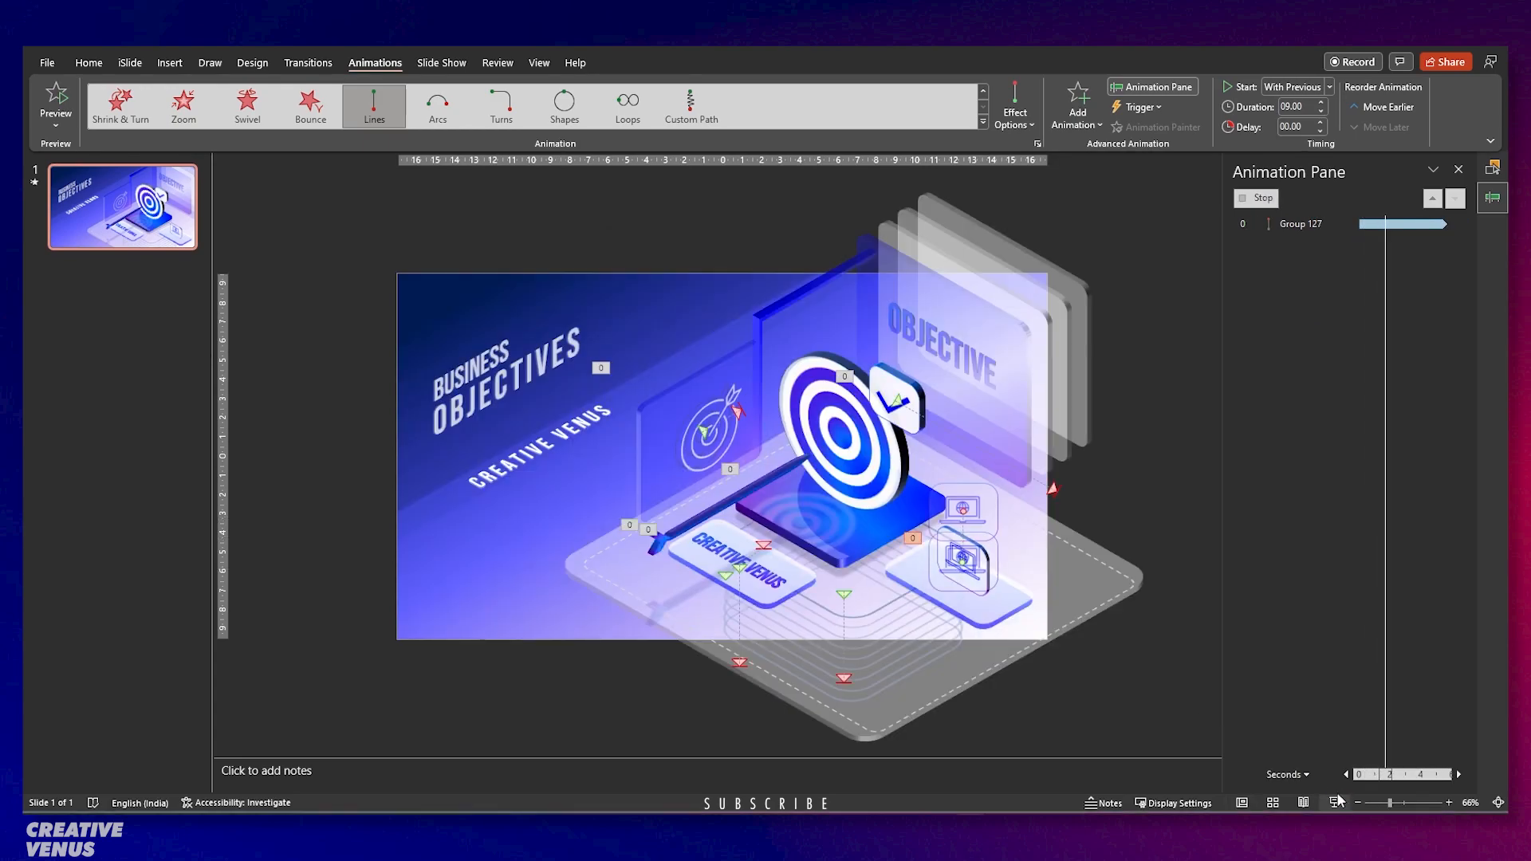
key(F5)
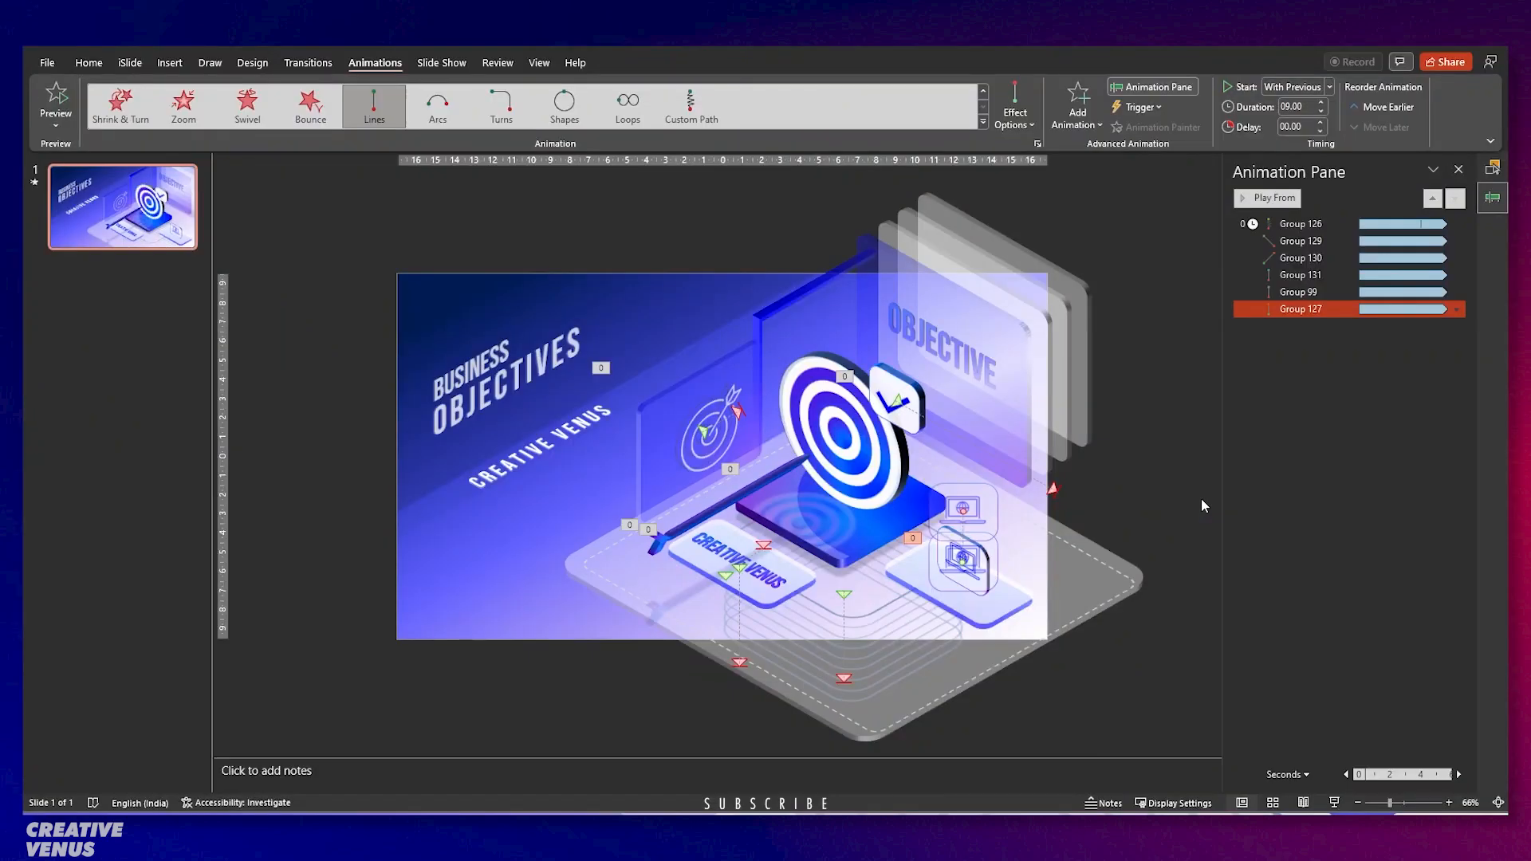
Add a Diagonal Up Right motion path to the OBJECTIVE text and shorten it by pulling its end point back near the start.
click(971, 369)
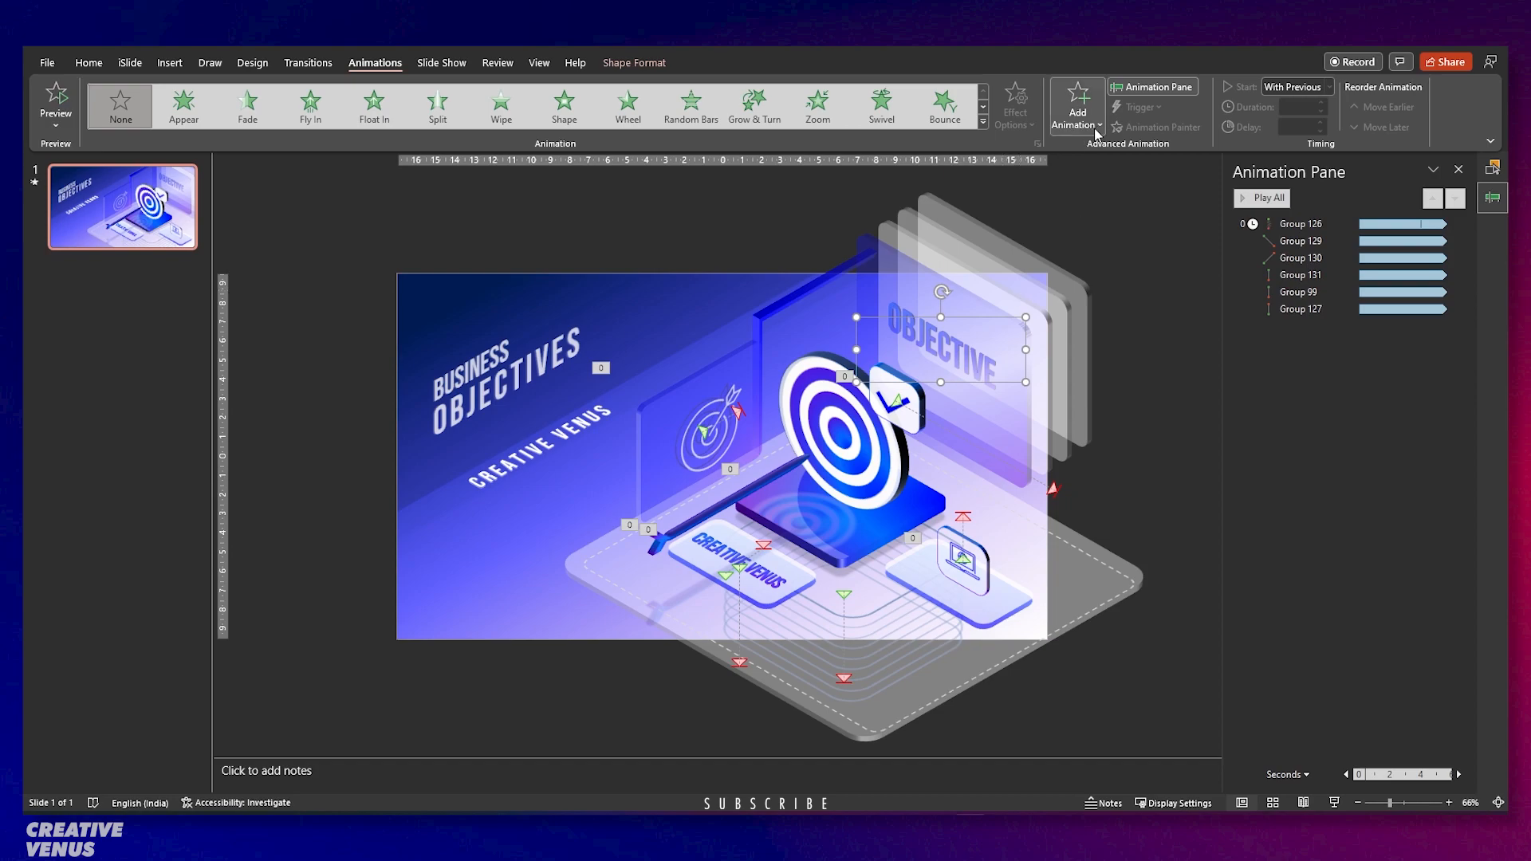
click(1077, 110)
scroll(1195, 502, down, 3)
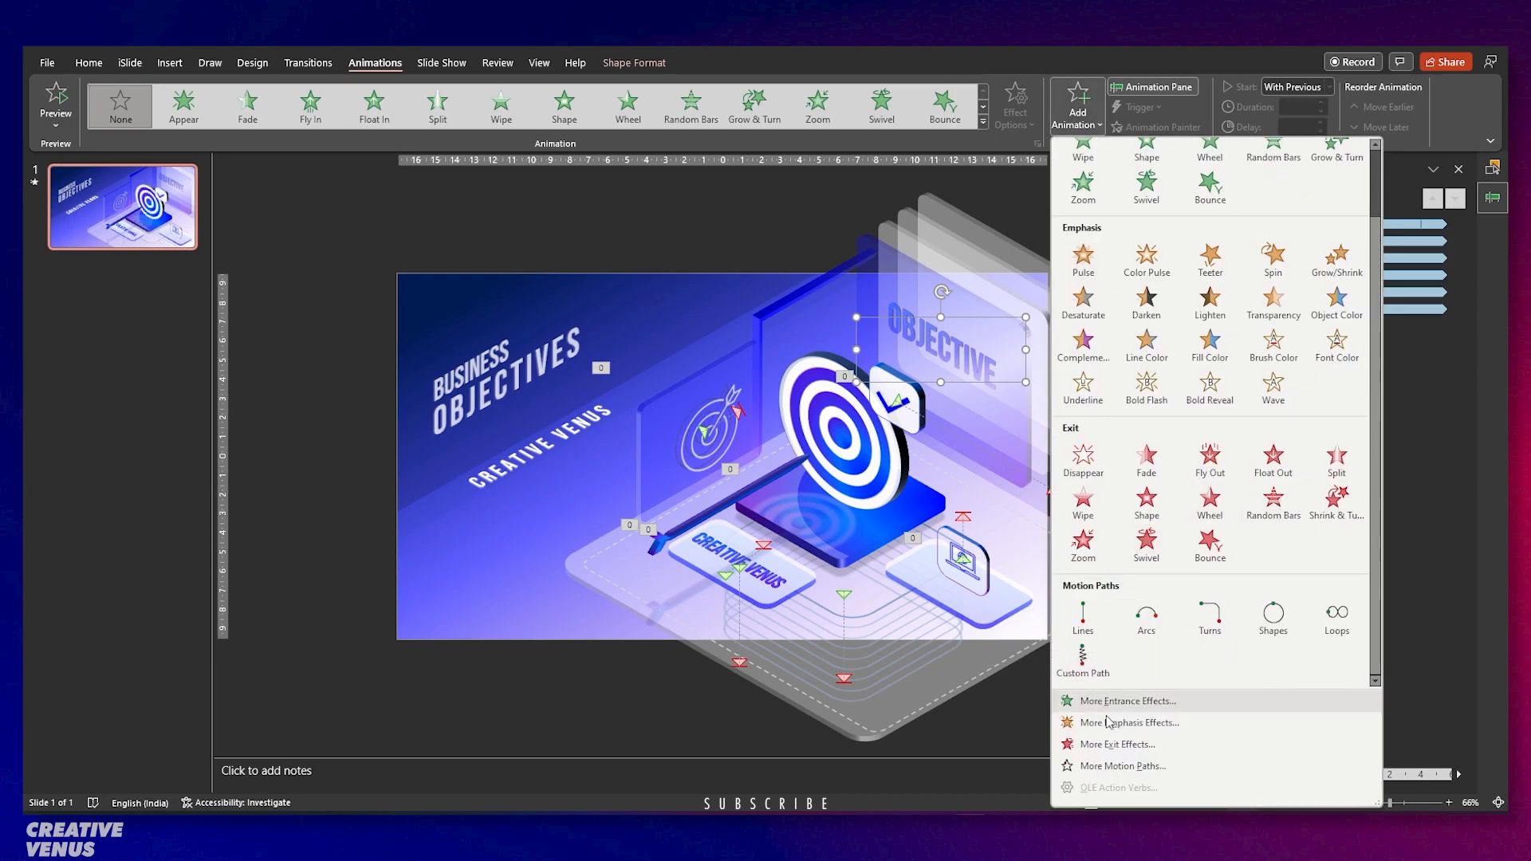
click(1121, 768)
scroll(695, 463, down, 6)
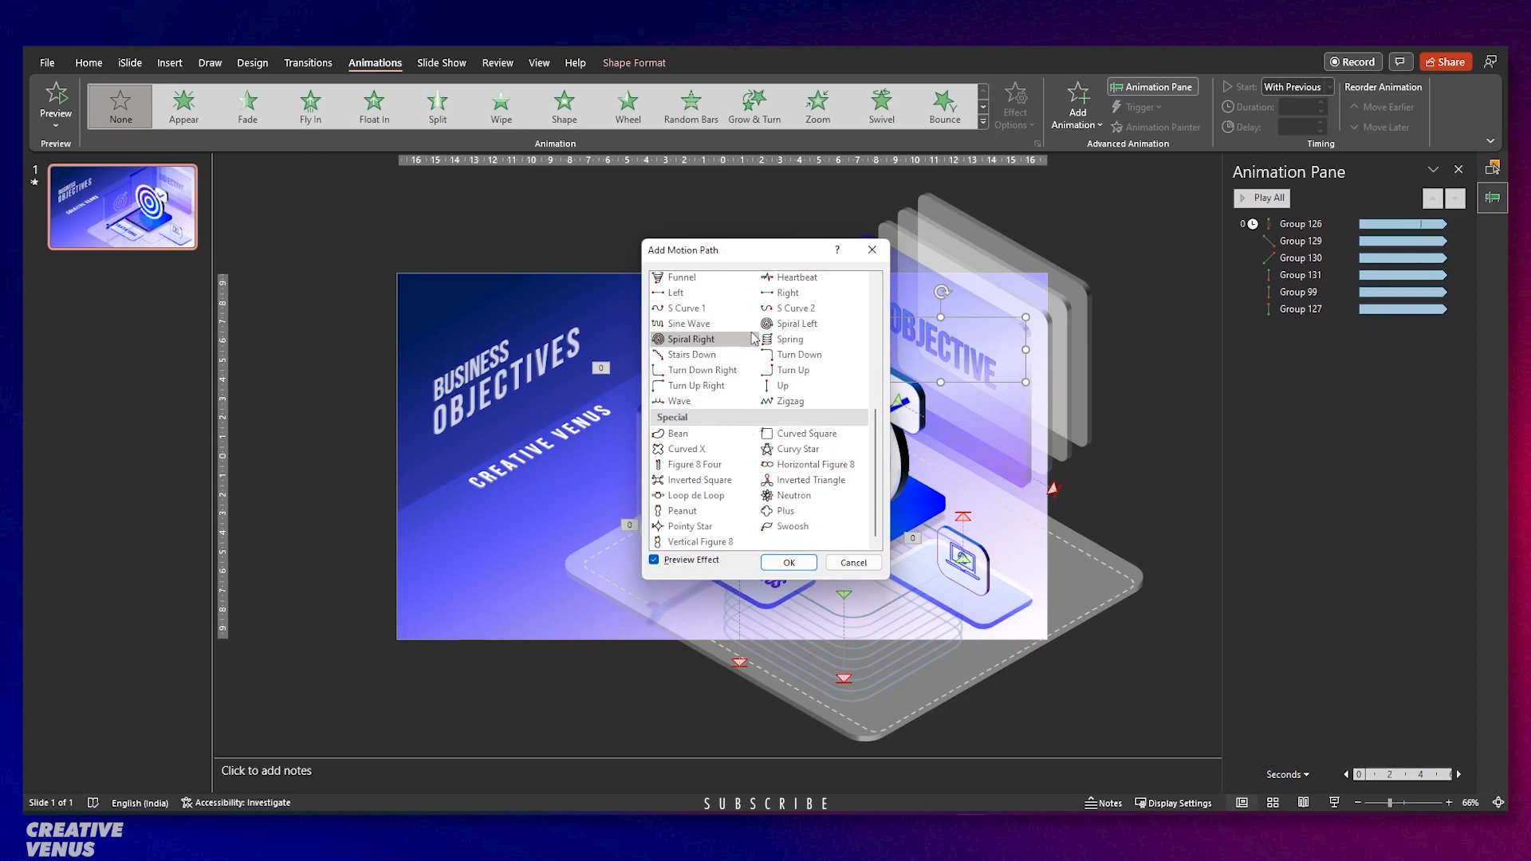
scroll(767, 423, up, 4)
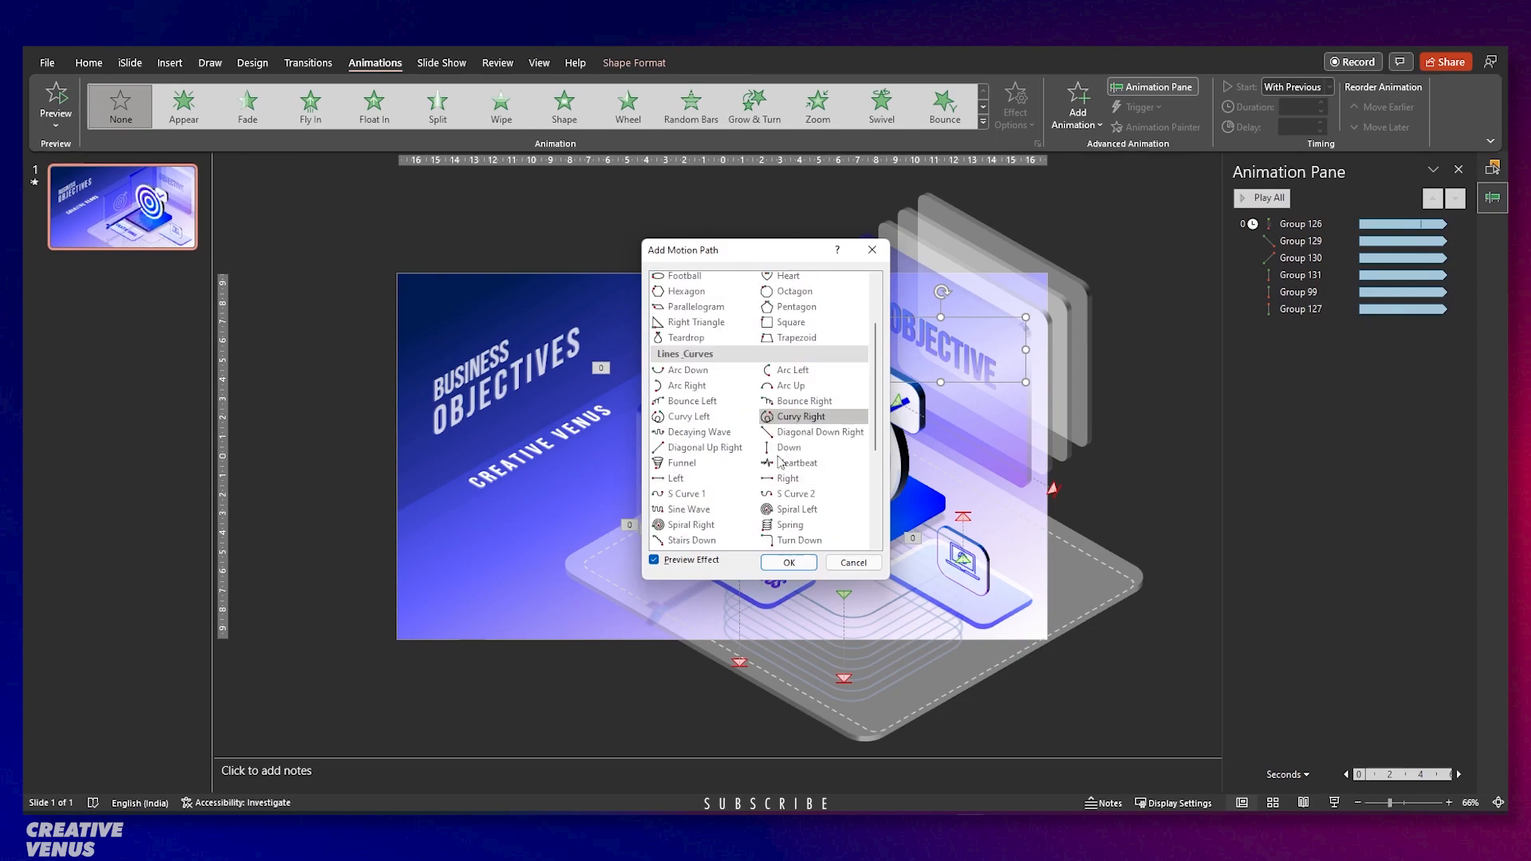
click(705, 447)
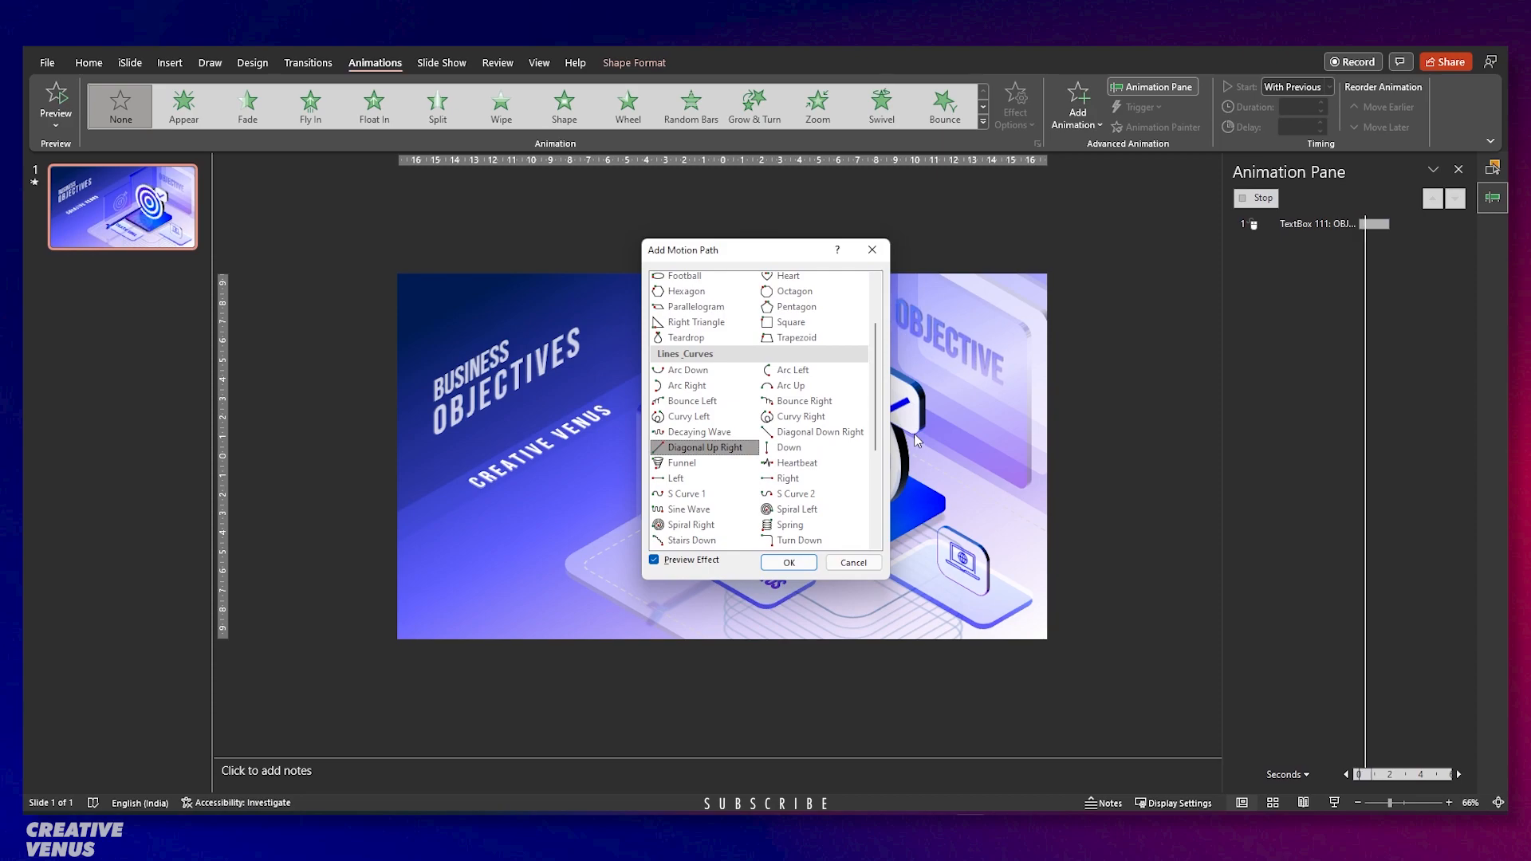
click(786, 562)
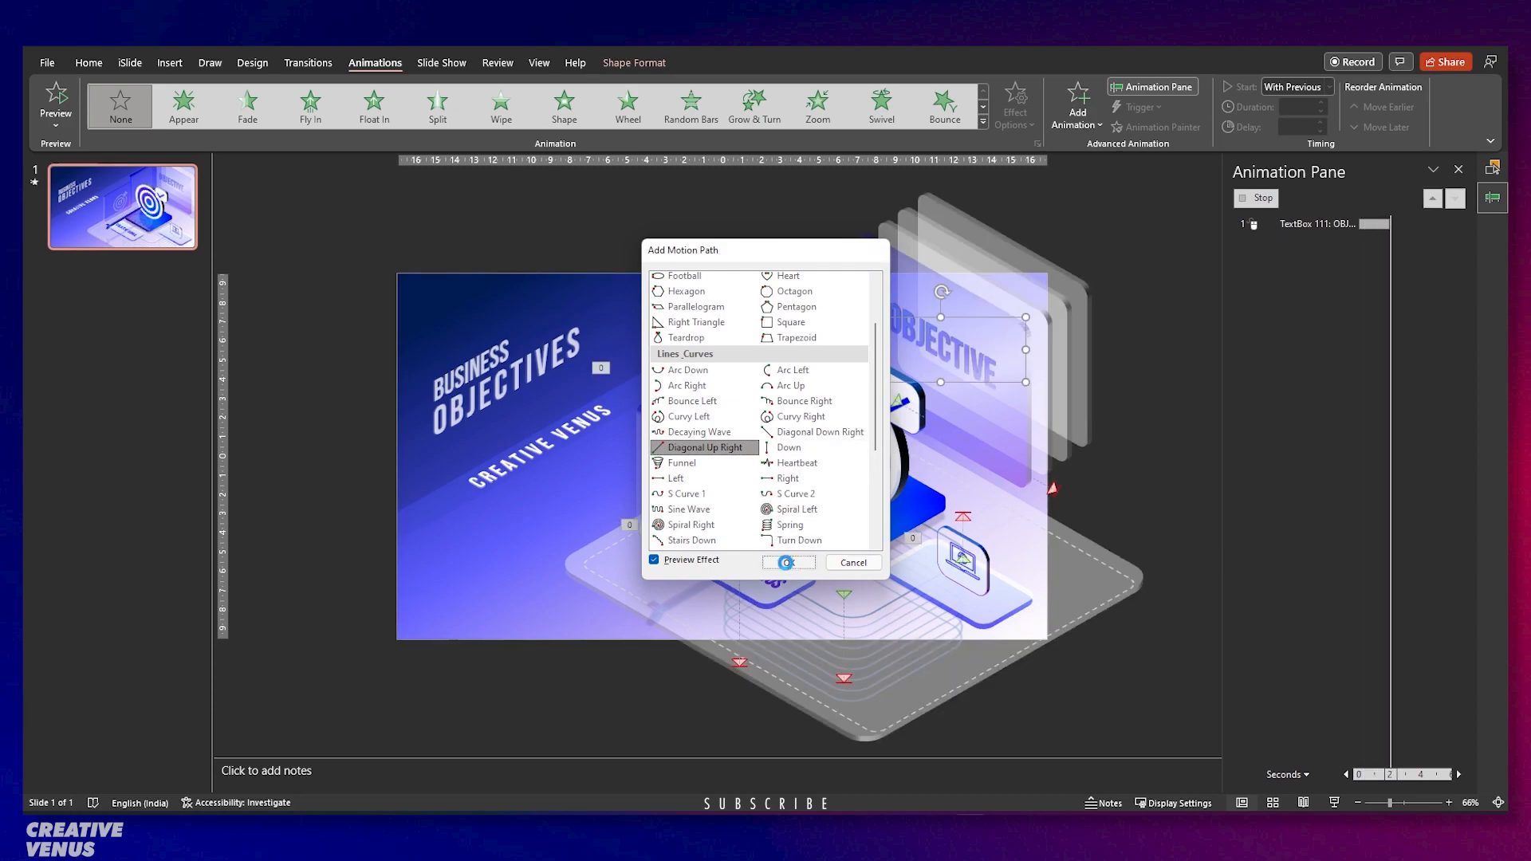
drag(1090, 258, 949, 349)
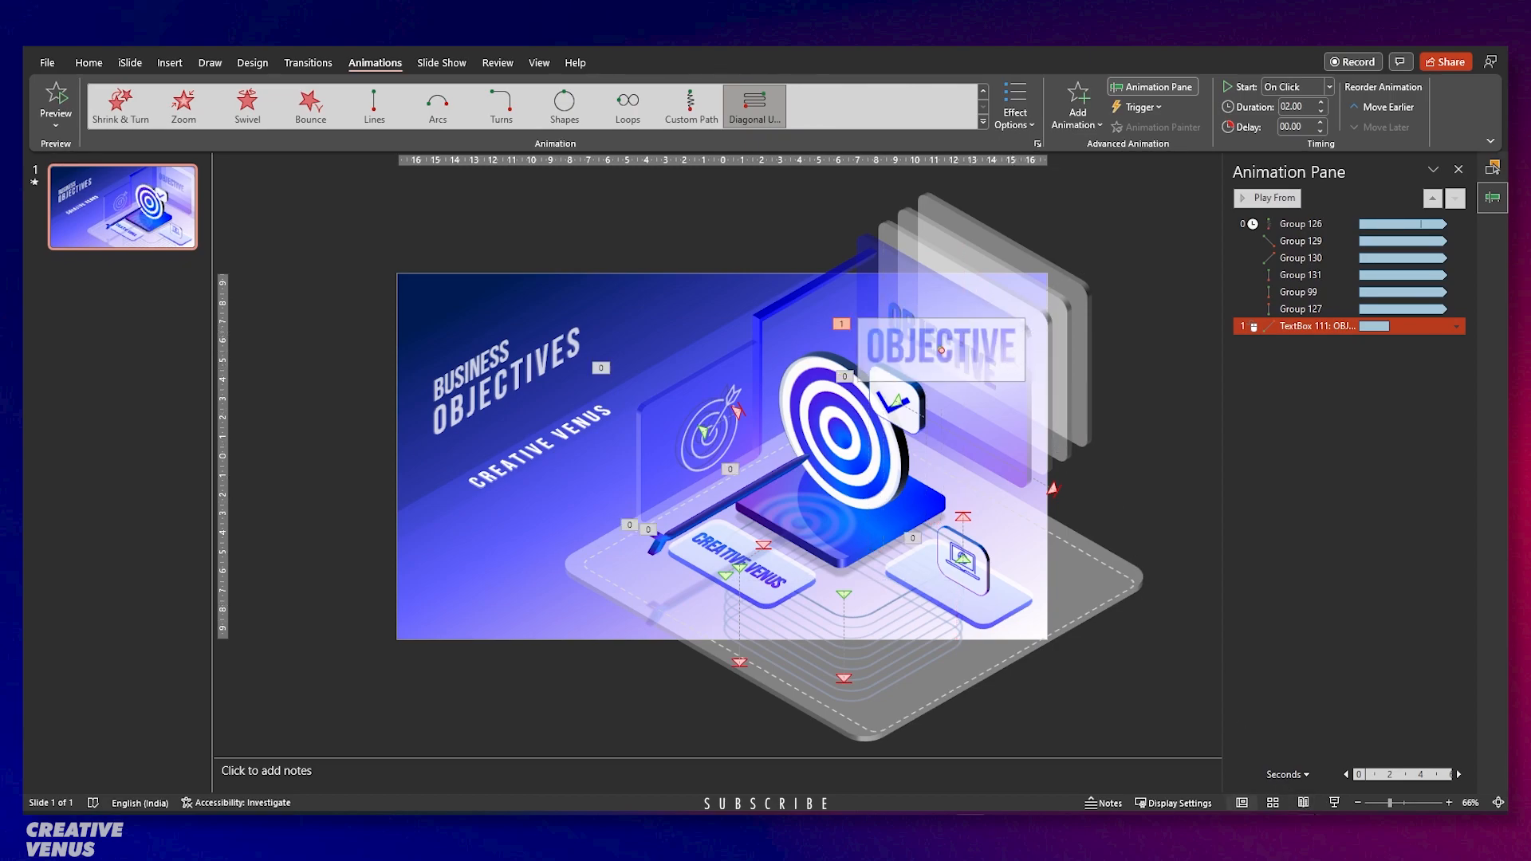
Make the OBJECTIVE text's diagonal path start with previous and repeat until the end of the slide.
click(1329, 88)
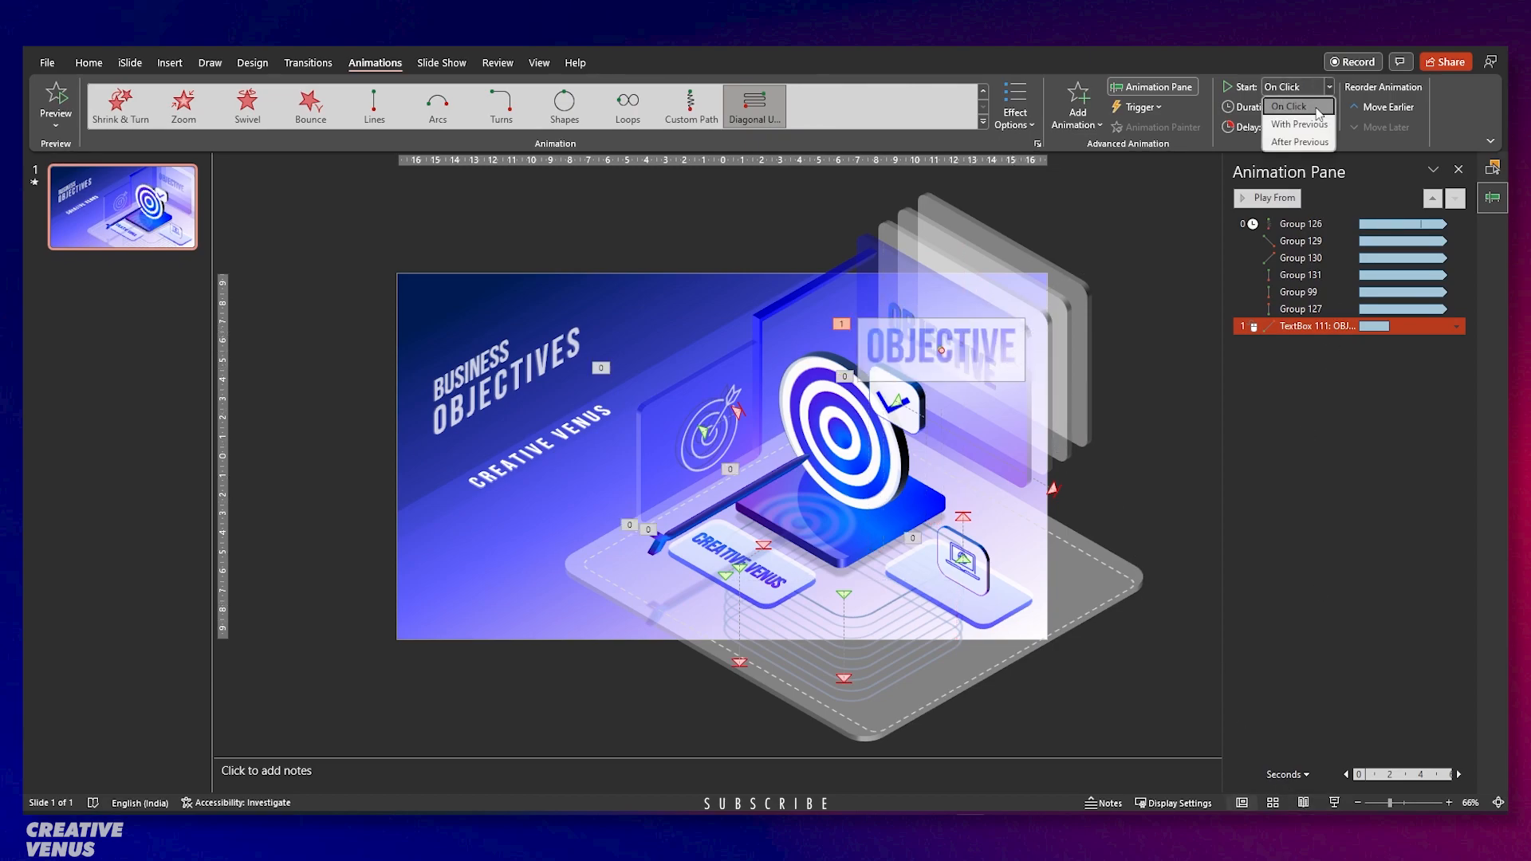
click(1301, 125)
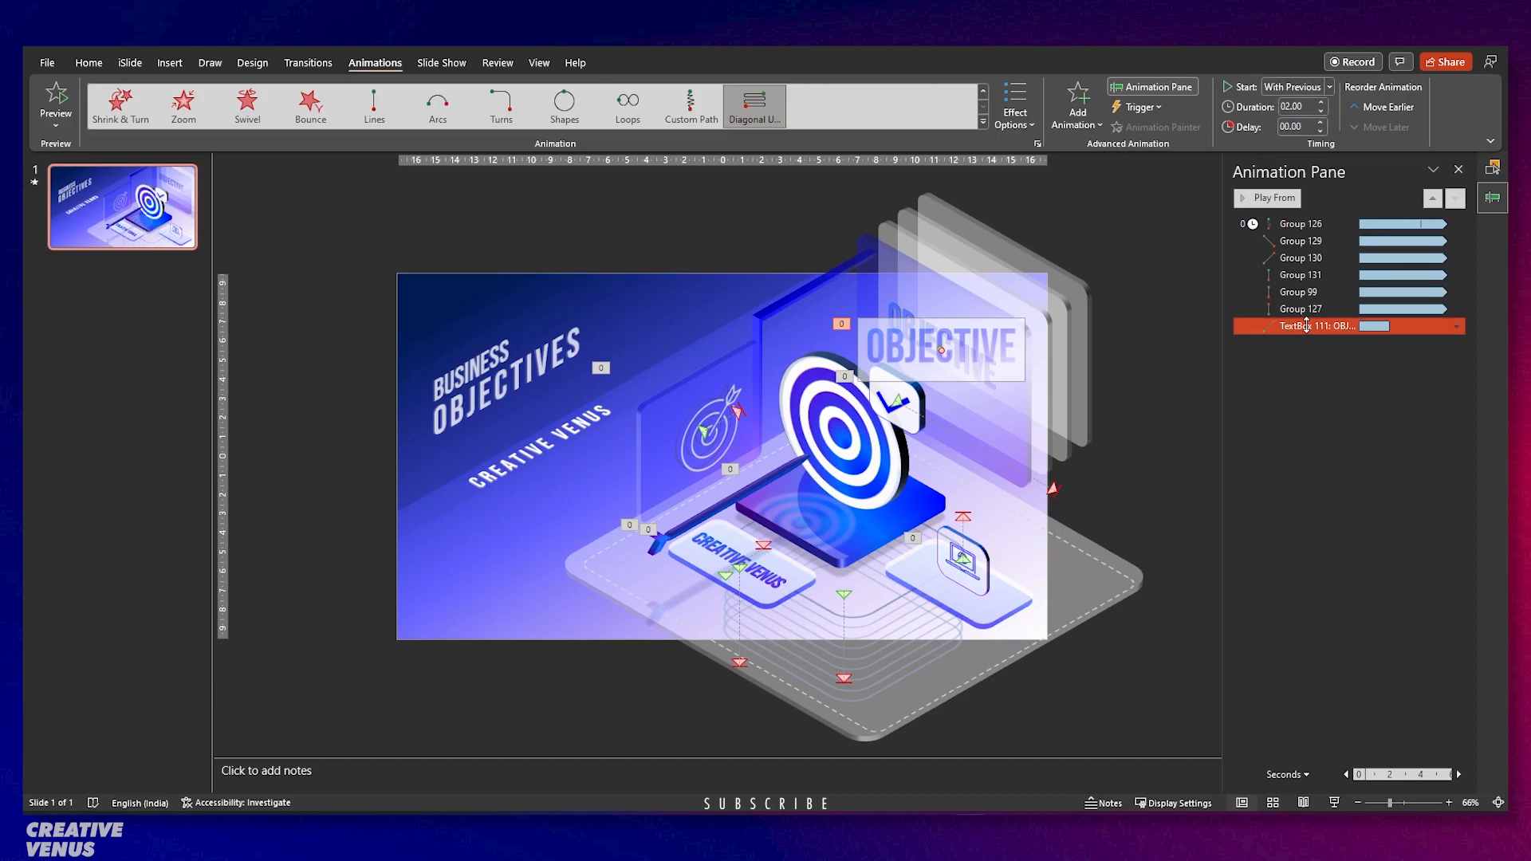
right_click(1307, 327)
click(1370, 399)
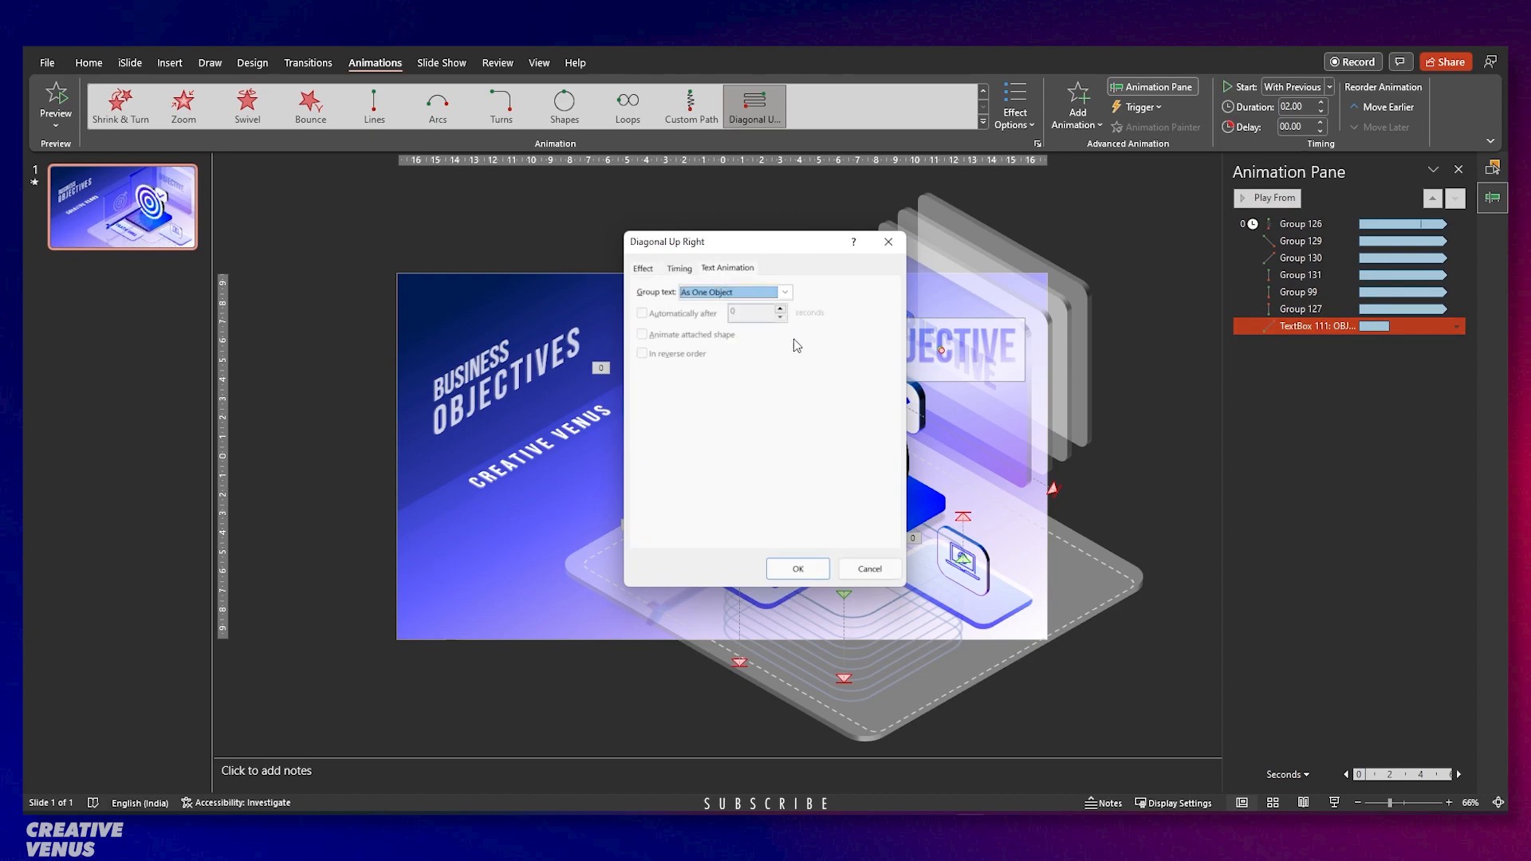
click(680, 269)
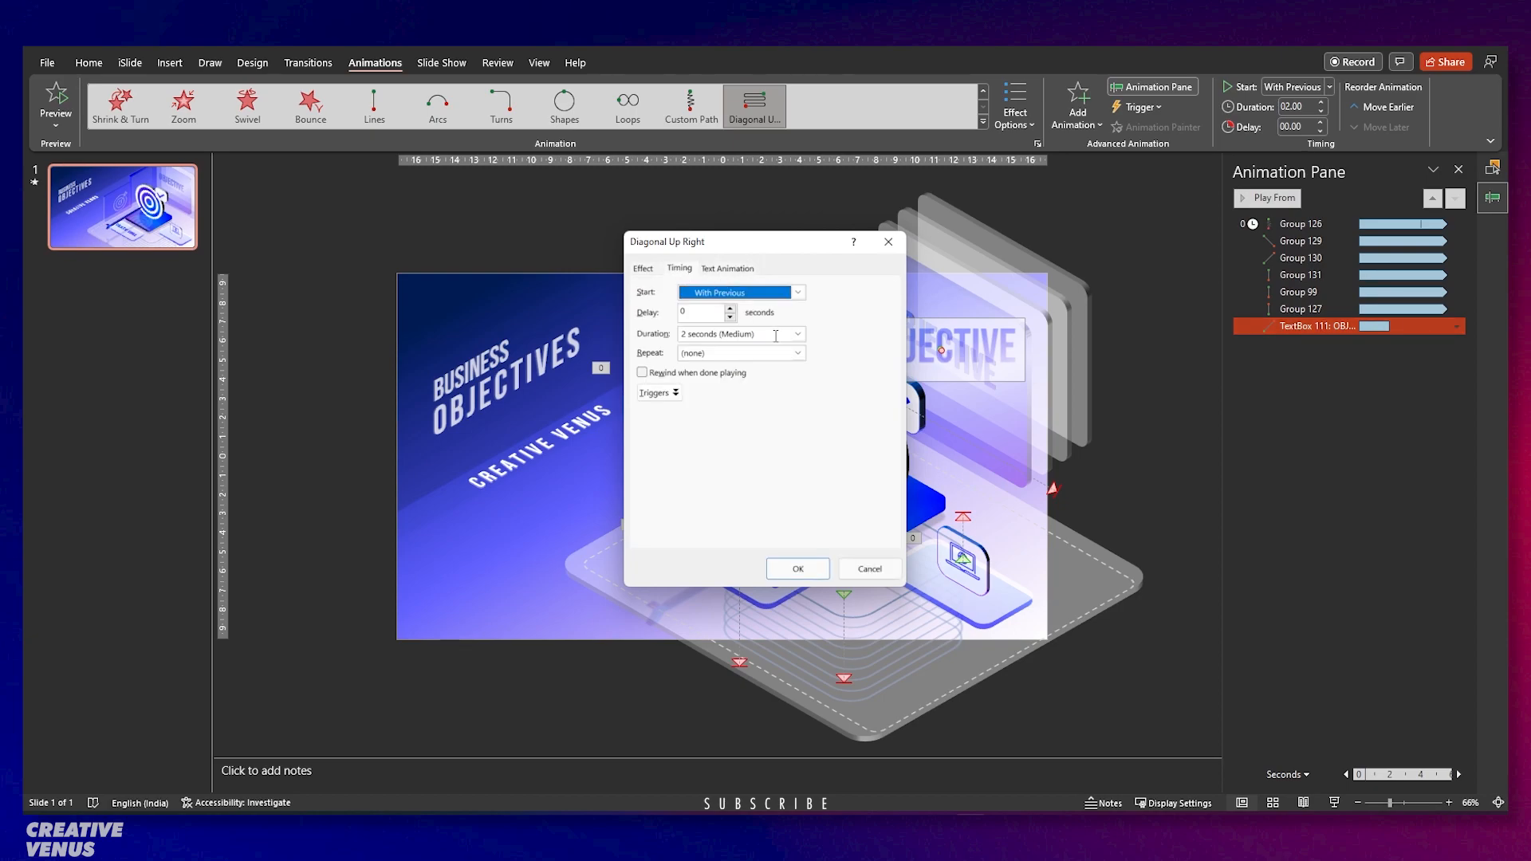
click(742, 444)
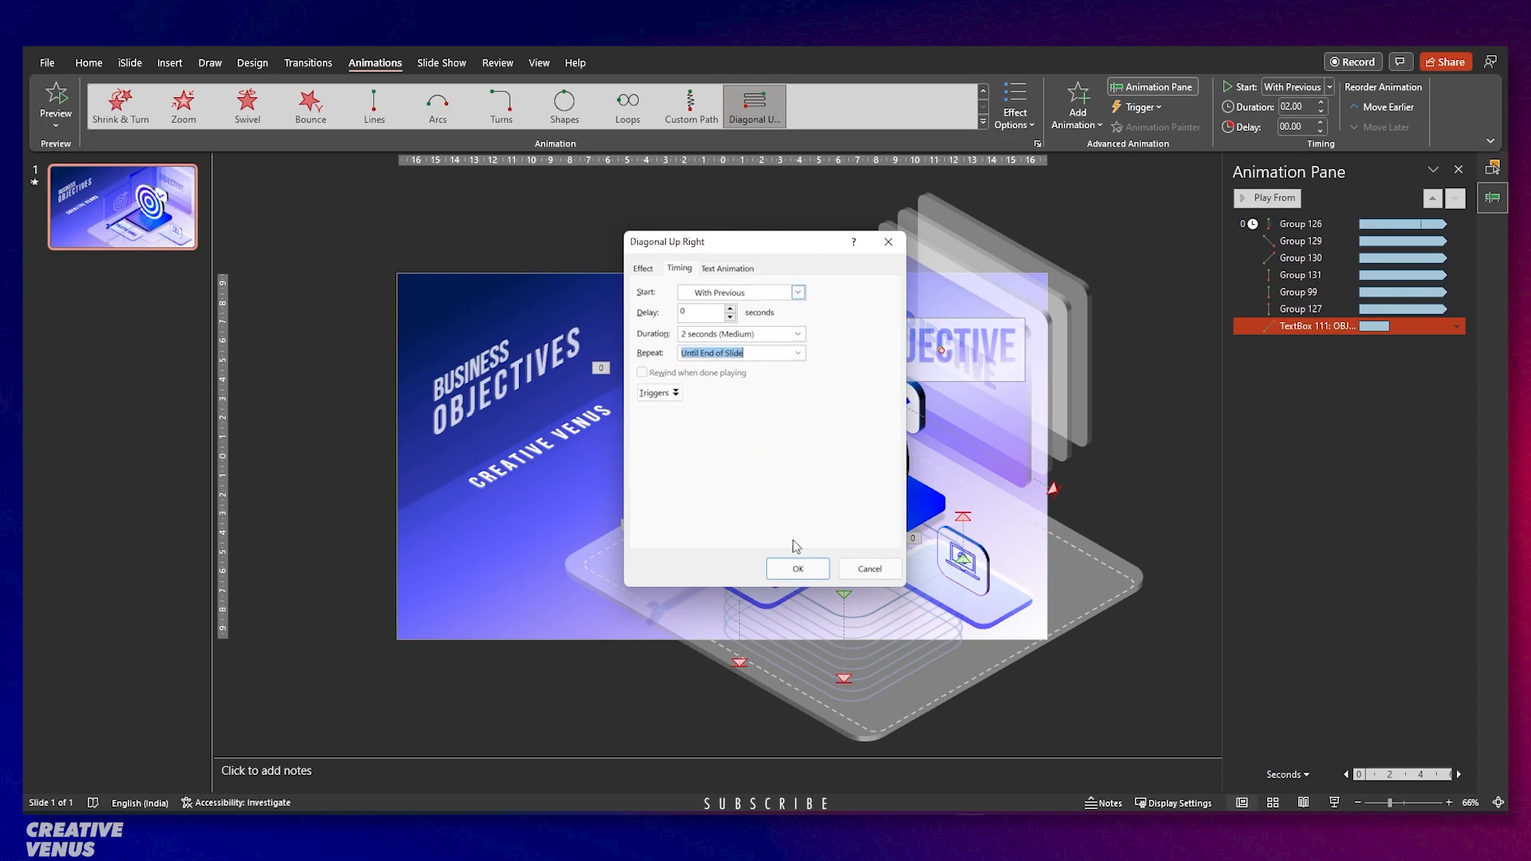
click(812, 573)
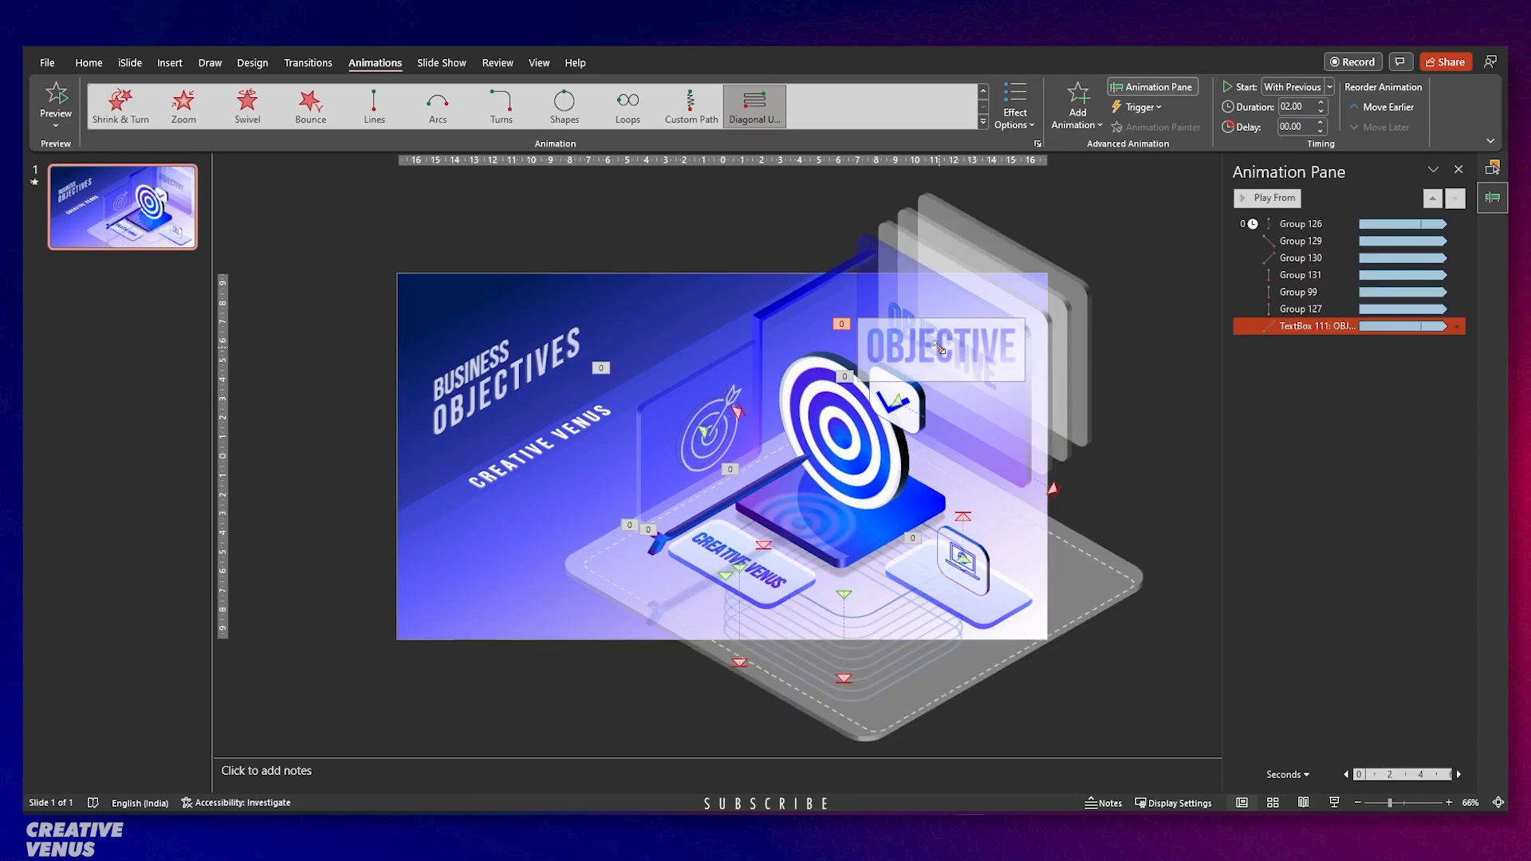
Extend the OBJECTIVE text's path slightly up and to the right, preview the slide show, and set the duration to 9 seconds.
drag(939, 349, 957, 339)
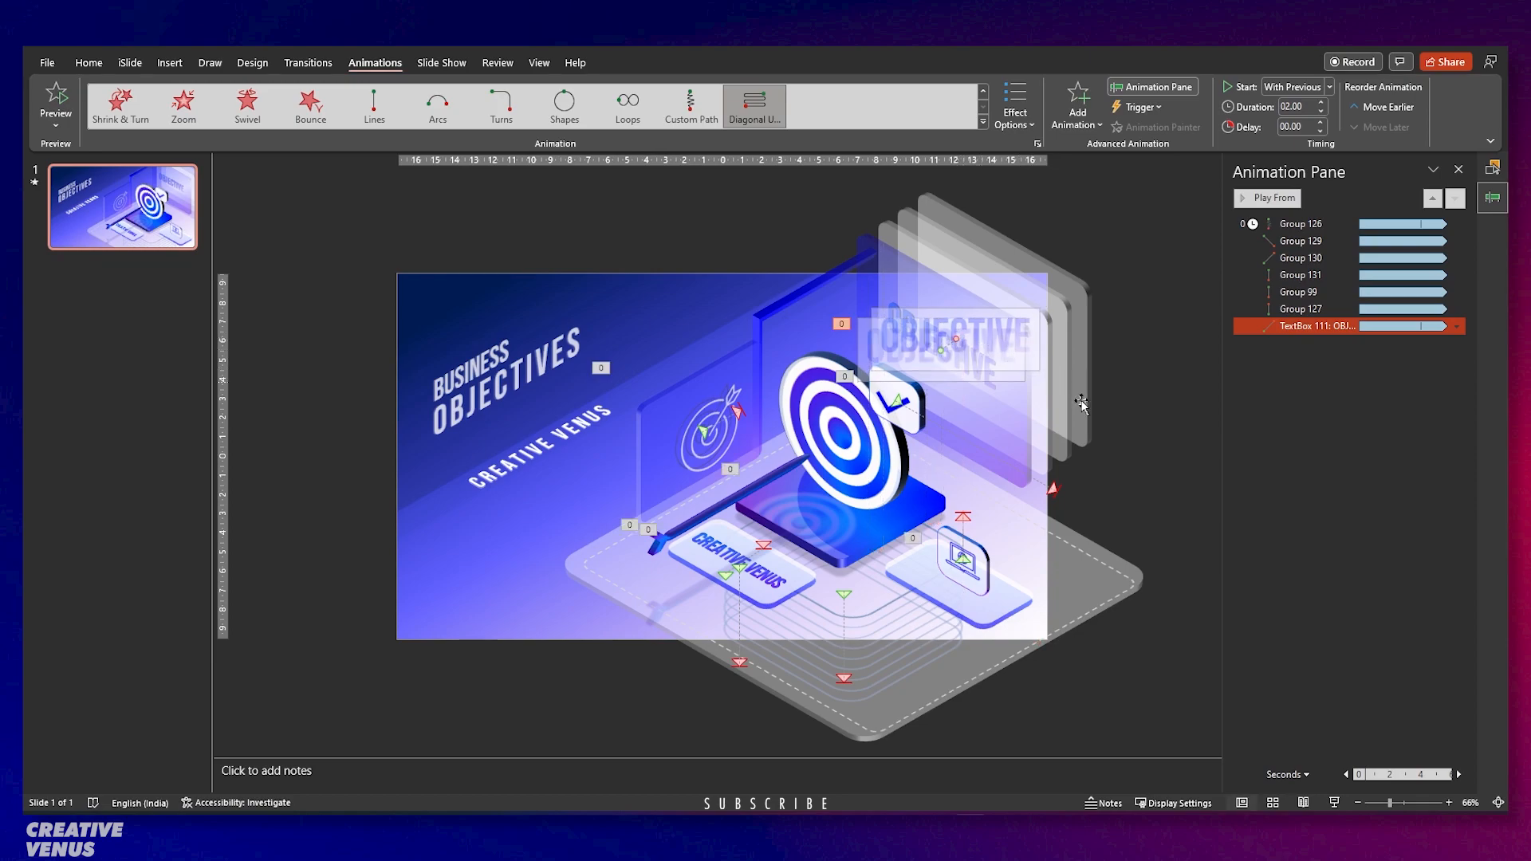
click(1330, 801)
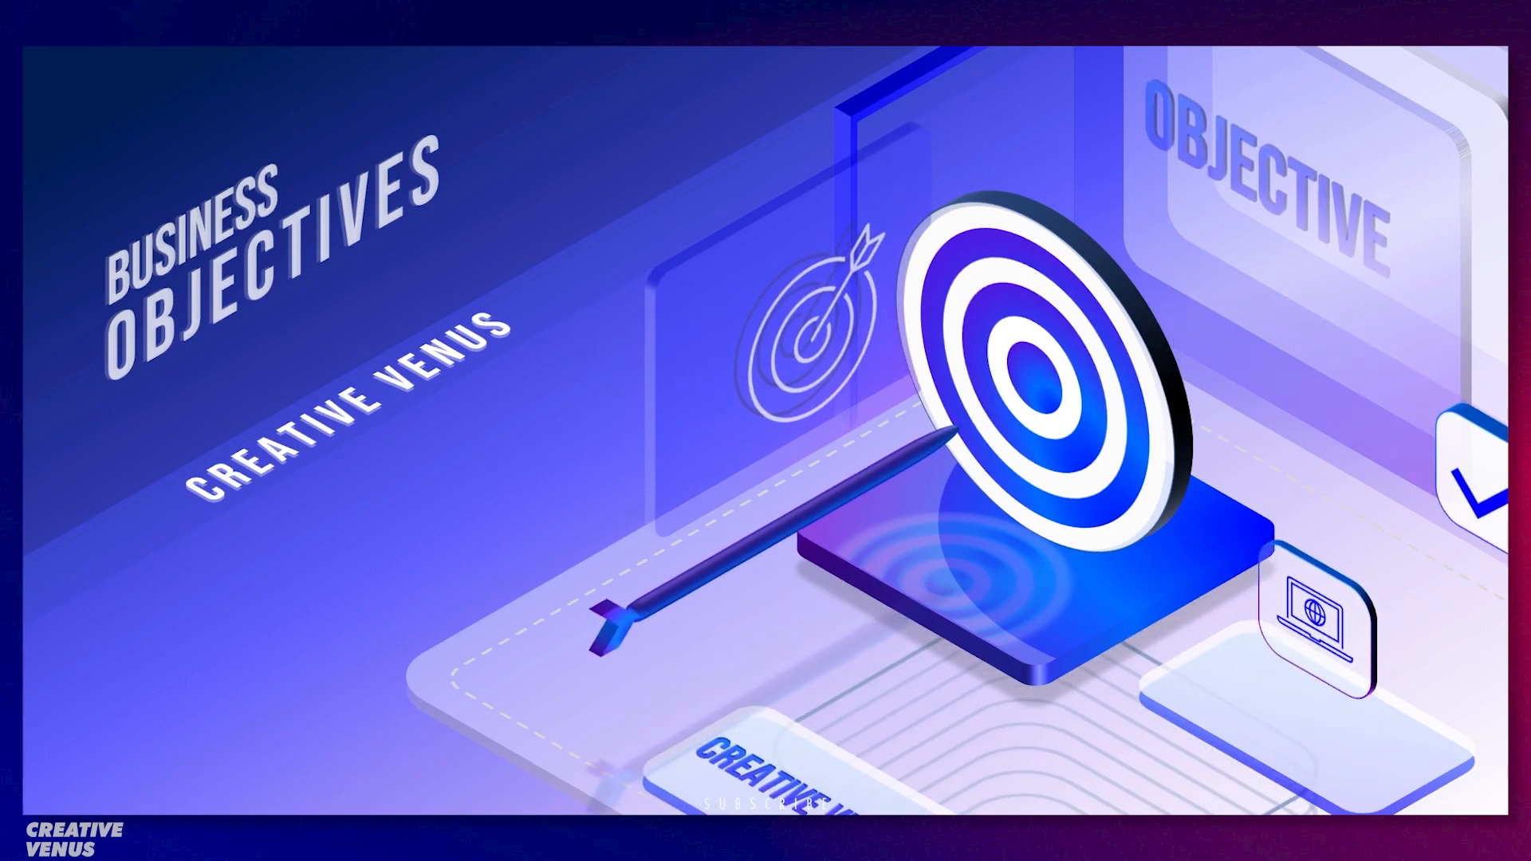
key(Escape)
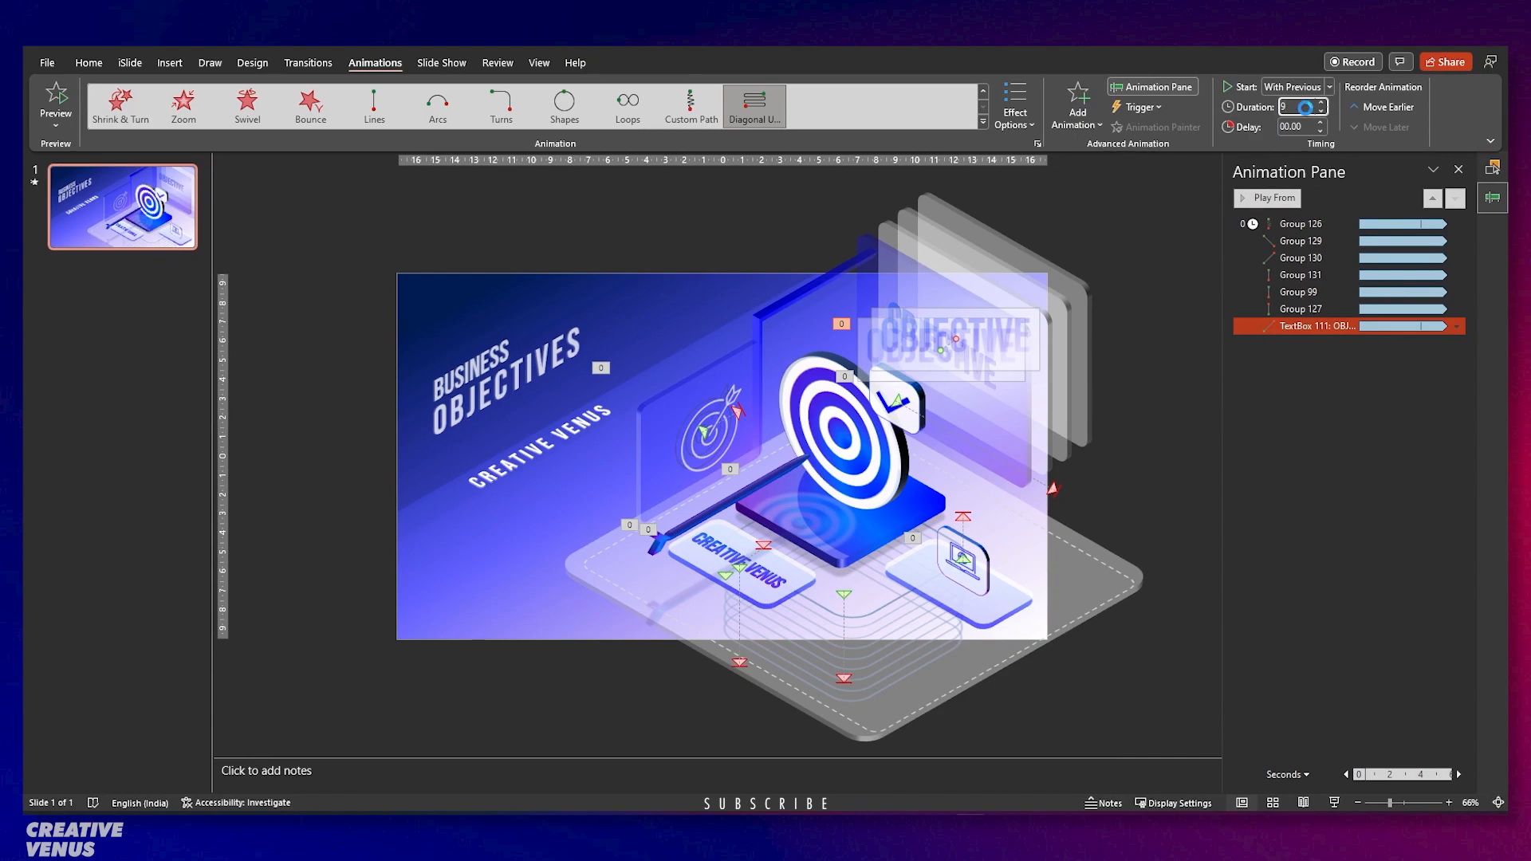
click(1310, 476)
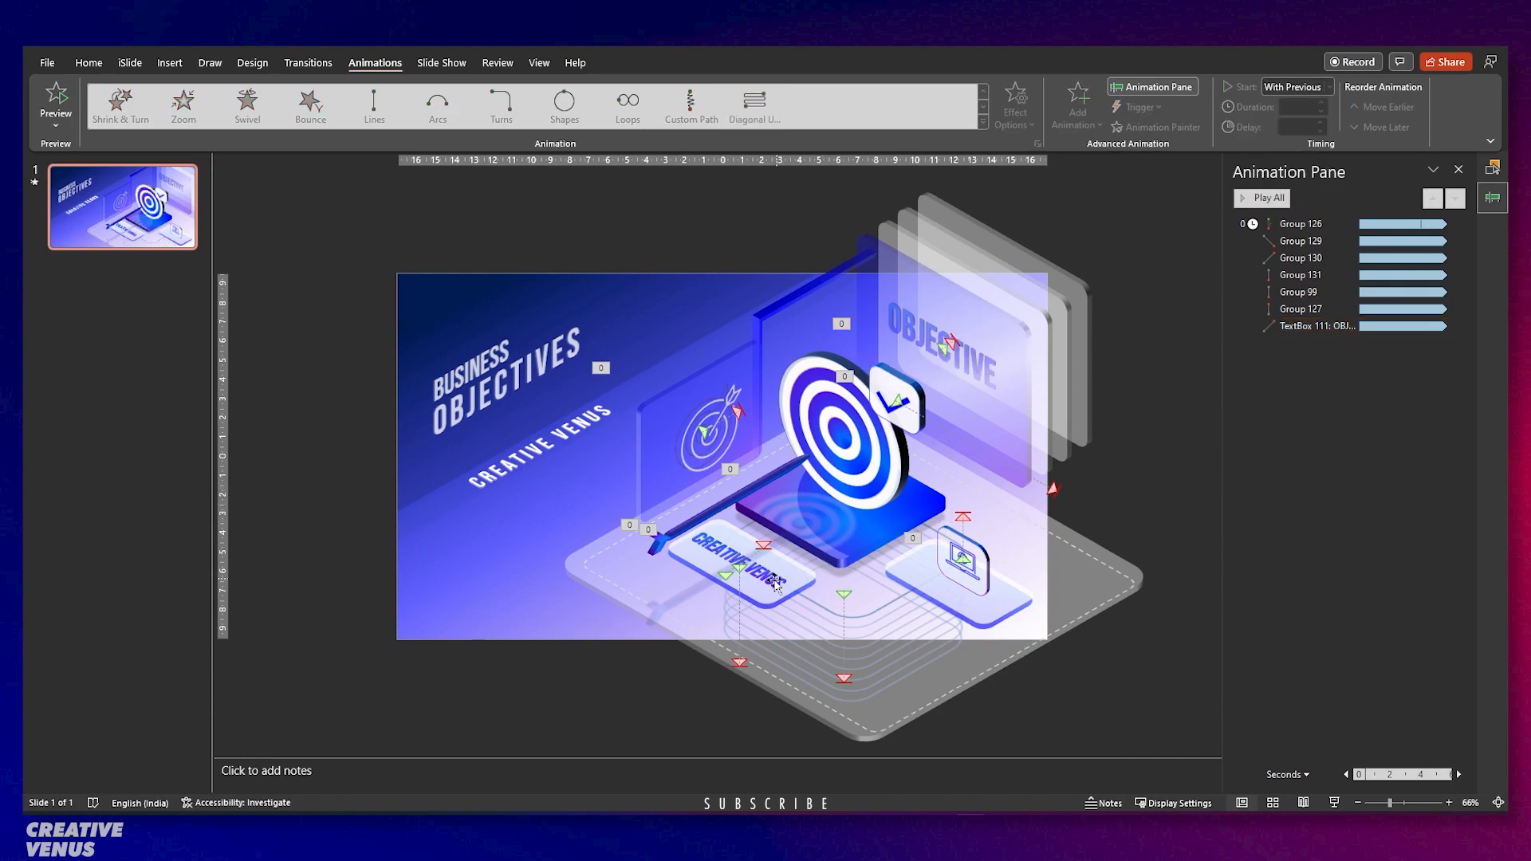
Select the stacked outlines' Down motion path and play the slide show to check all the animations.
click(871, 679)
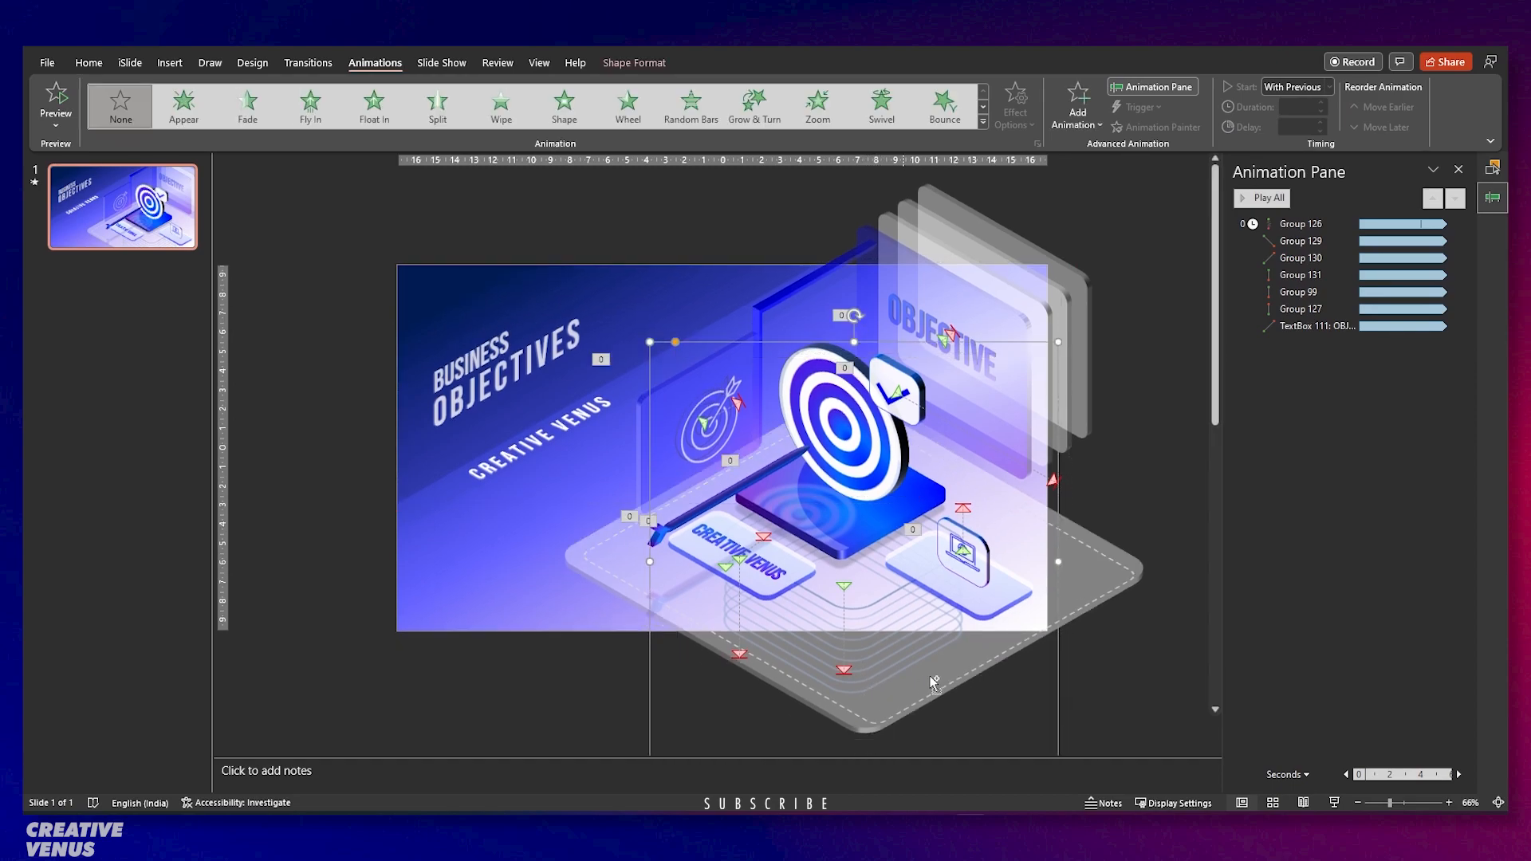
click(1105, 751)
drag(1105, 751, 709, 490)
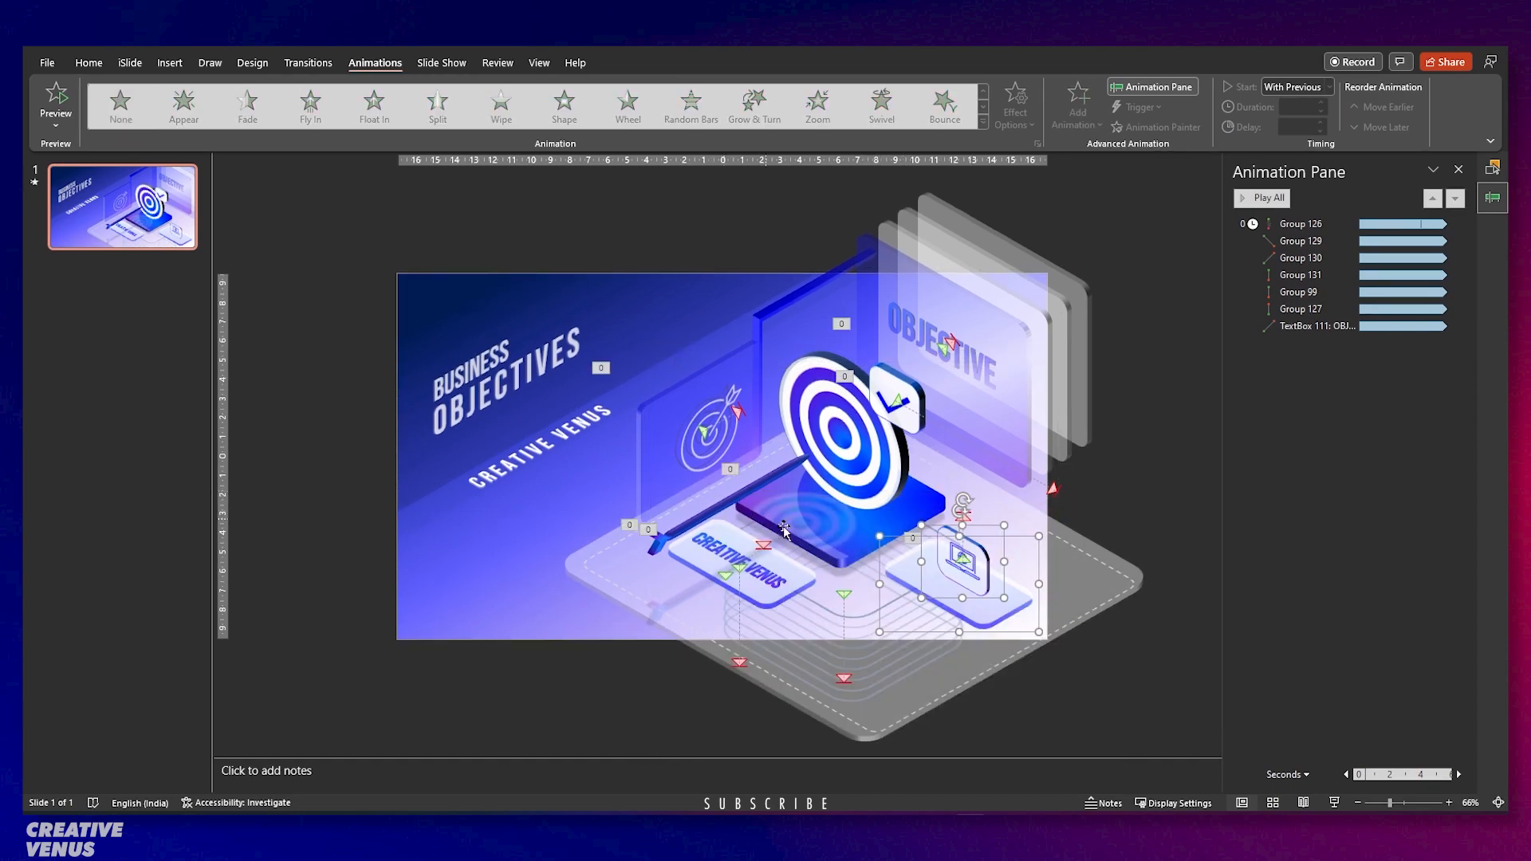
click(1298, 308)
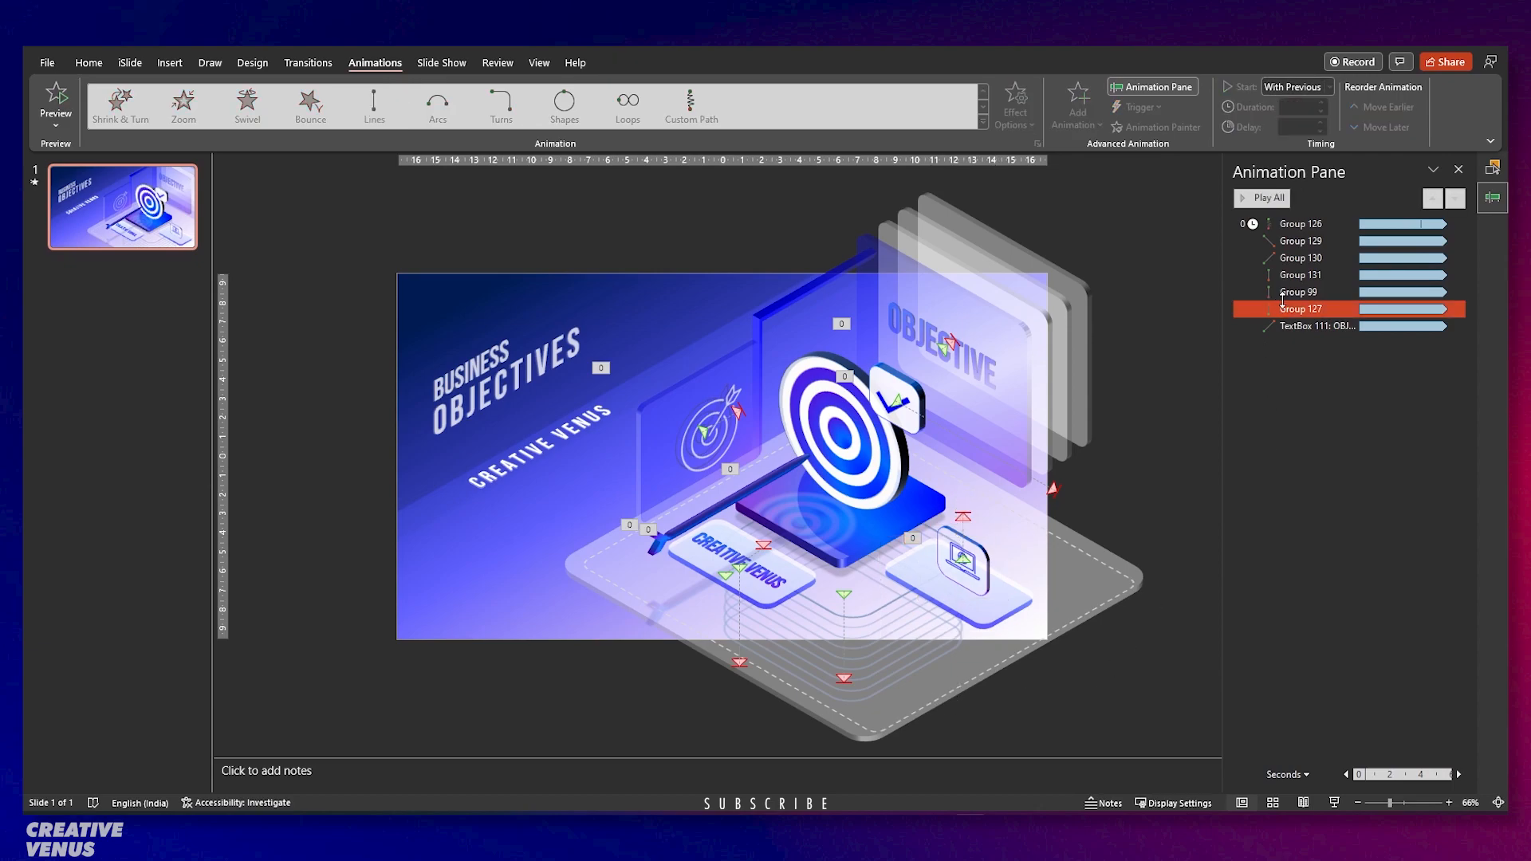
click(1298, 292)
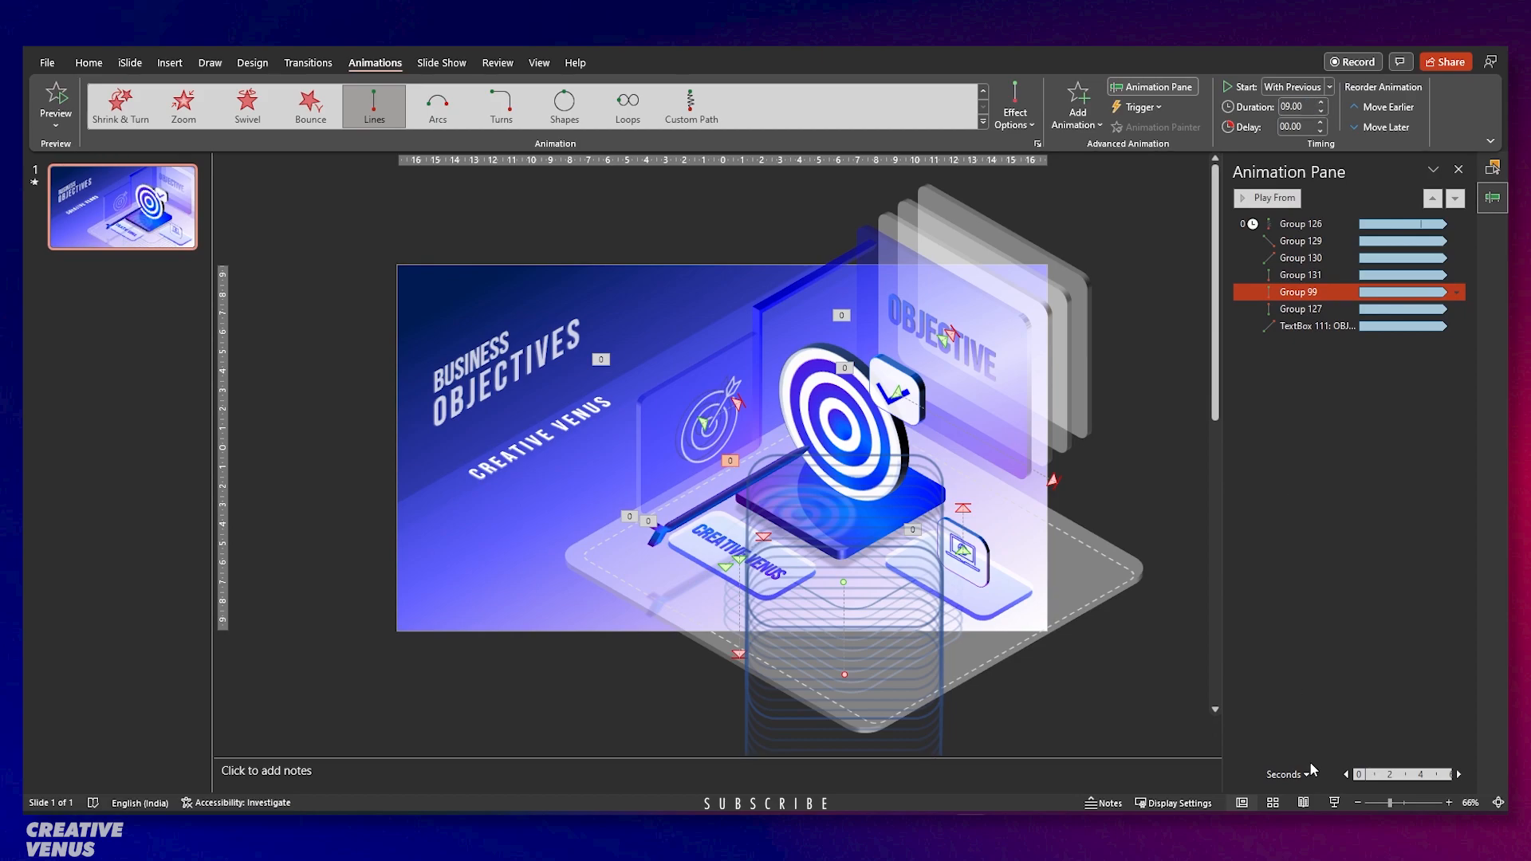
click(1328, 802)
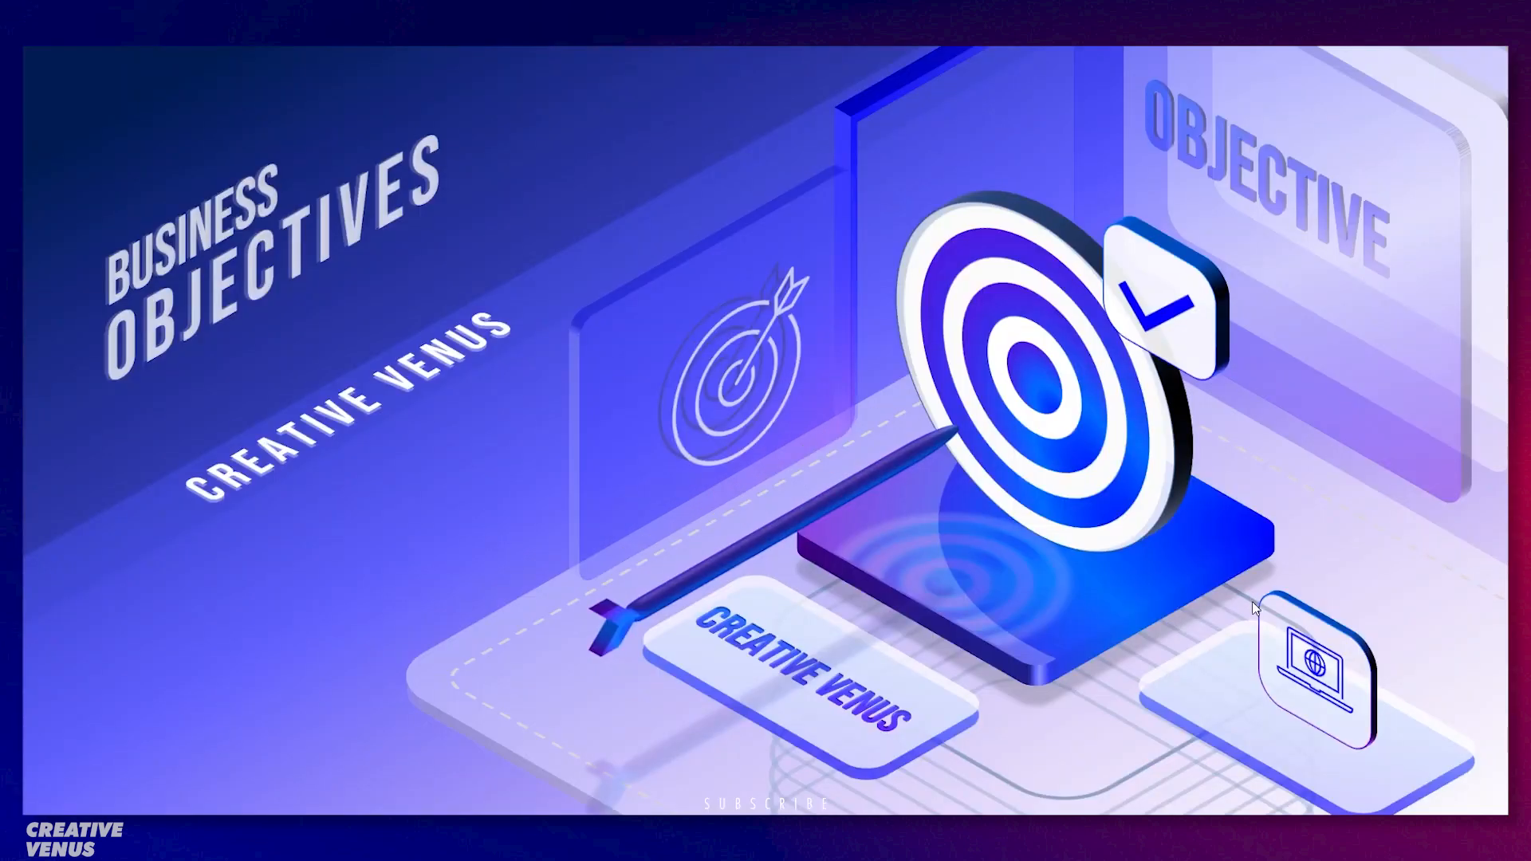